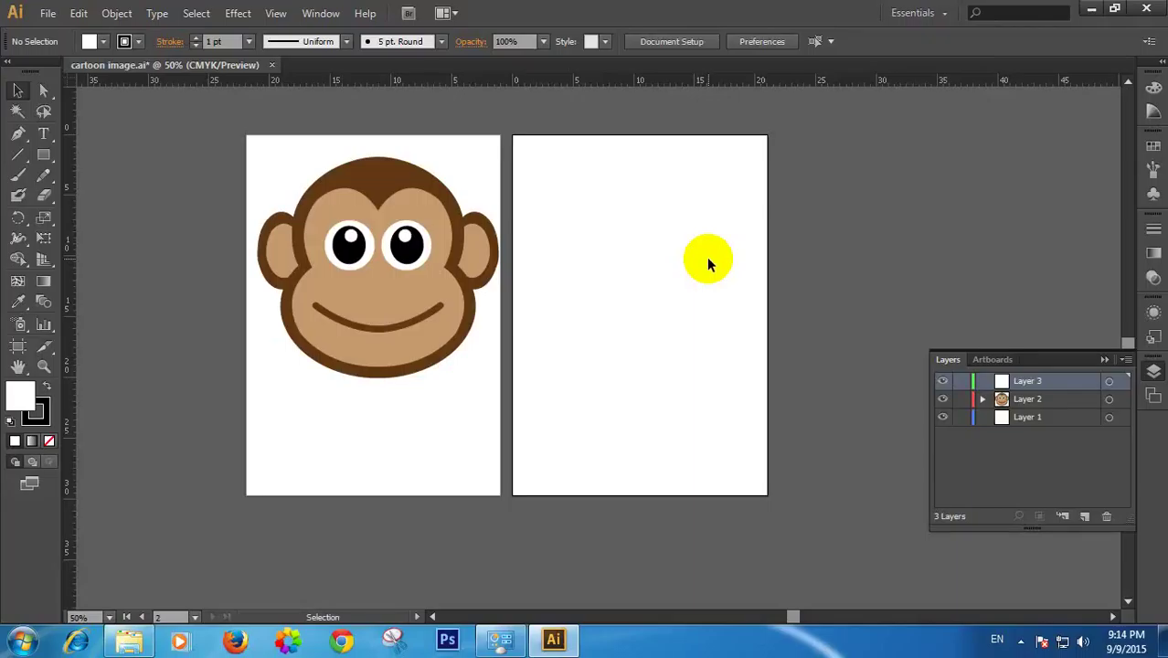
Tear off the Pen tool group as a floating palette and position it beside the monkey's artboard
{"action": "left_click", "coordinate": [176, 142]}
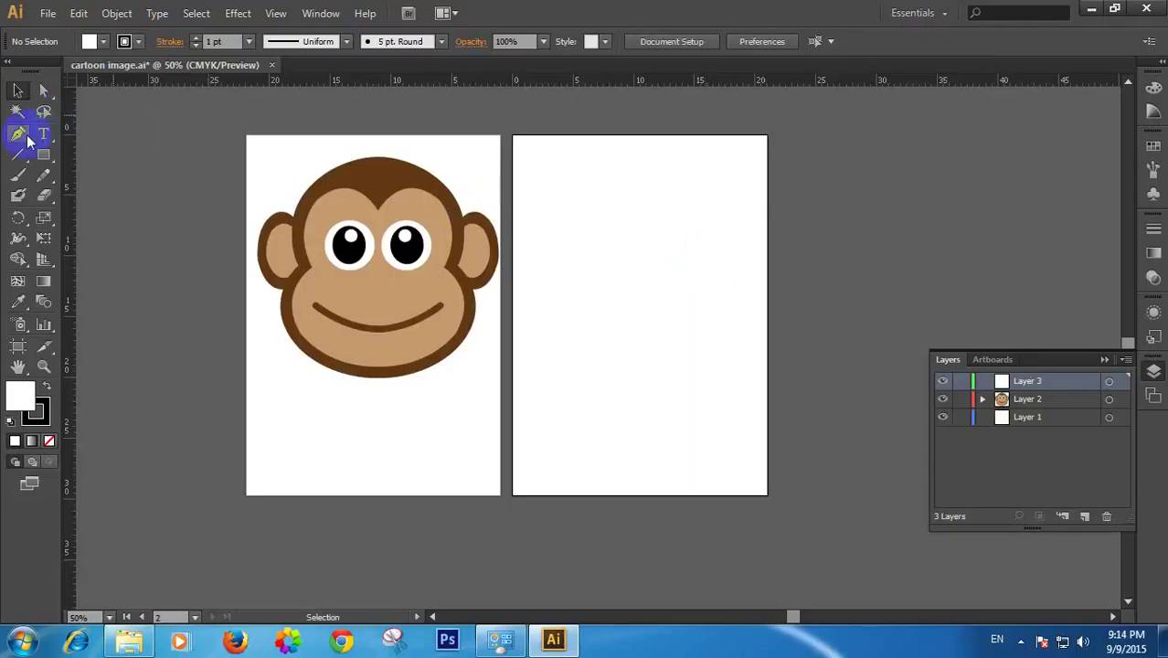
{"action": "left_click_drag", "start_coordinate": [27, 137], "coordinate": [242, 171]}
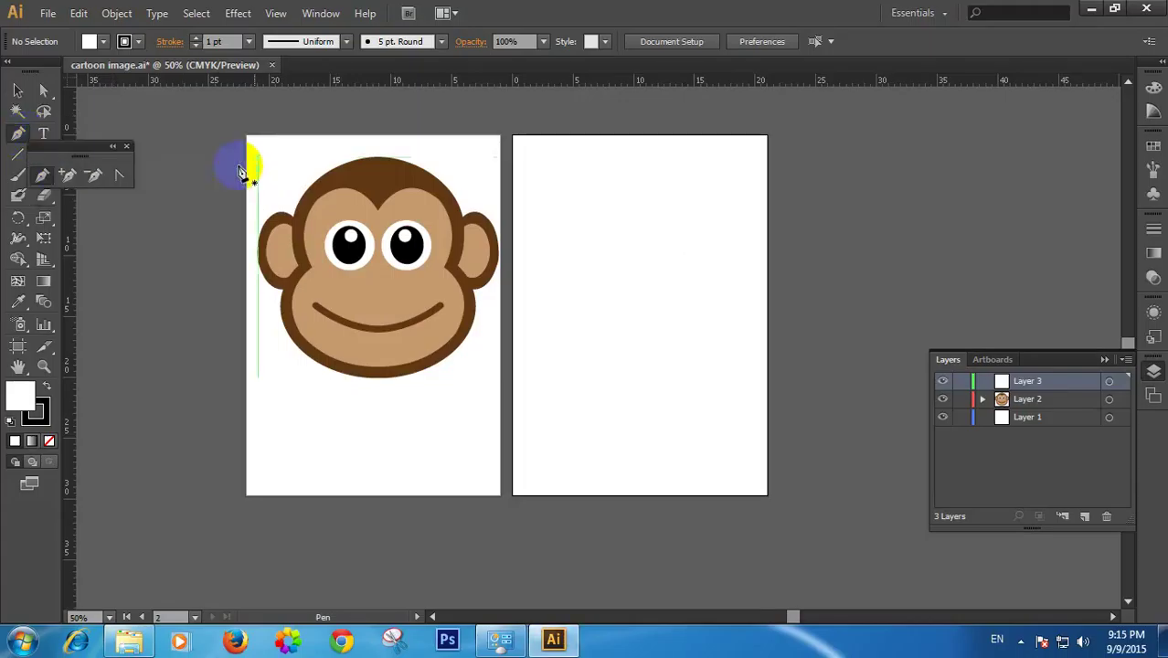
{"action": "left_click_drag", "start_coordinate": [84, 146], "coordinate": [169, 120]}
{"action": "left_click", "coordinate": [126, 150]}
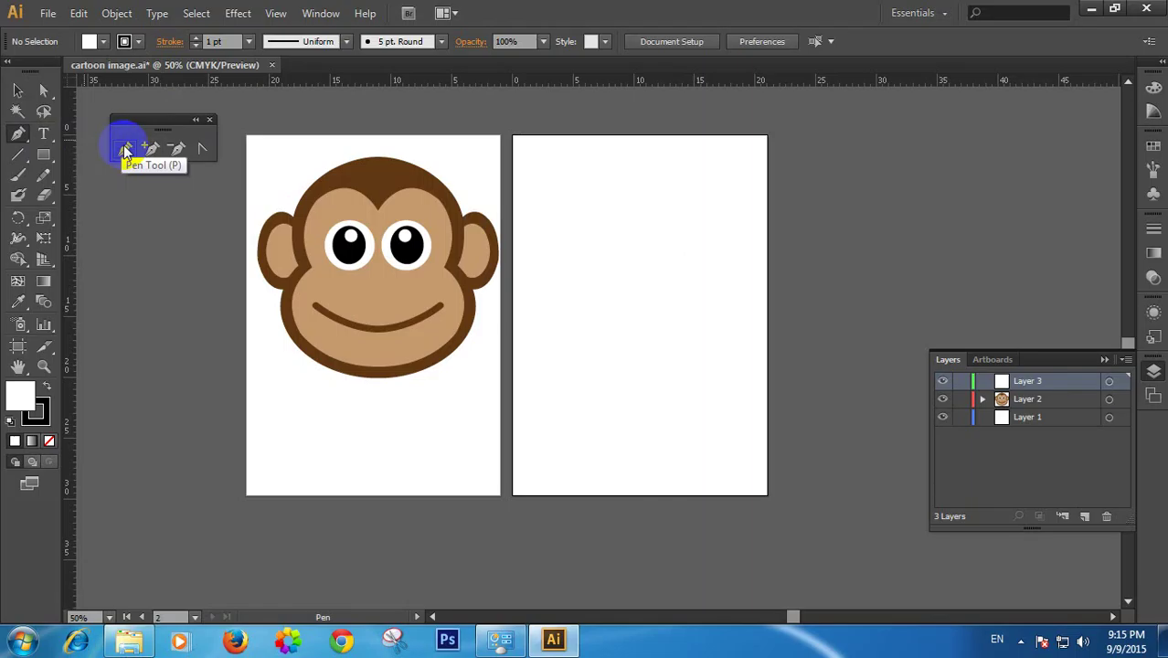
{"action": "left_click", "coordinate": [52, 40]}
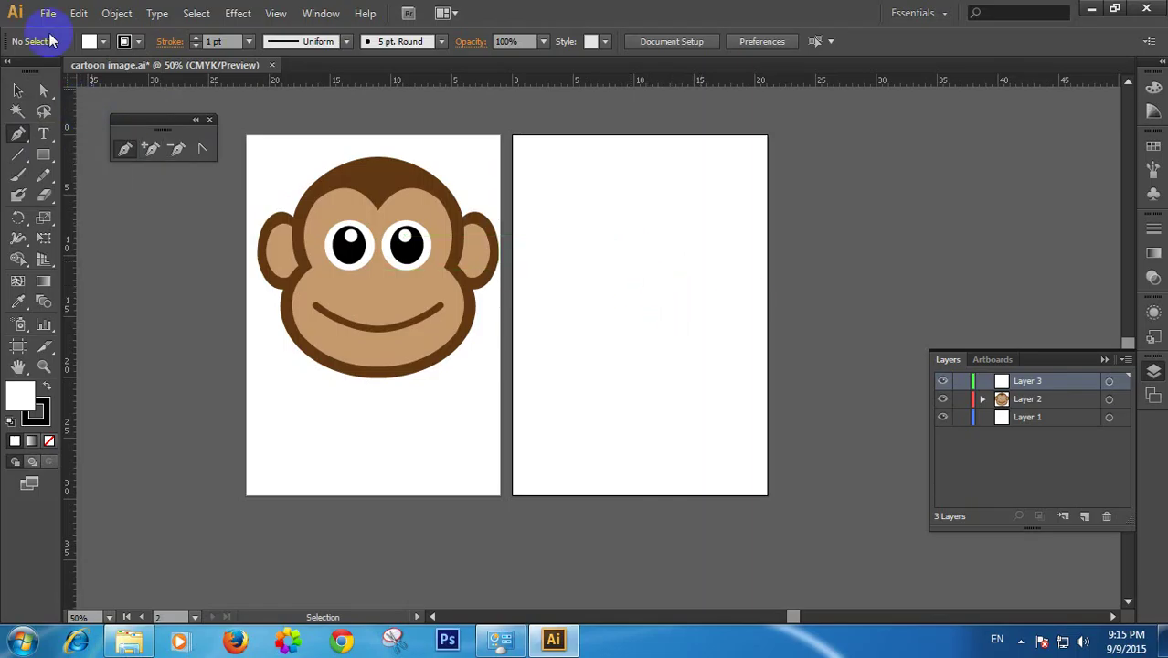
{"action": "left_click", "coordinate": [48, 14]}
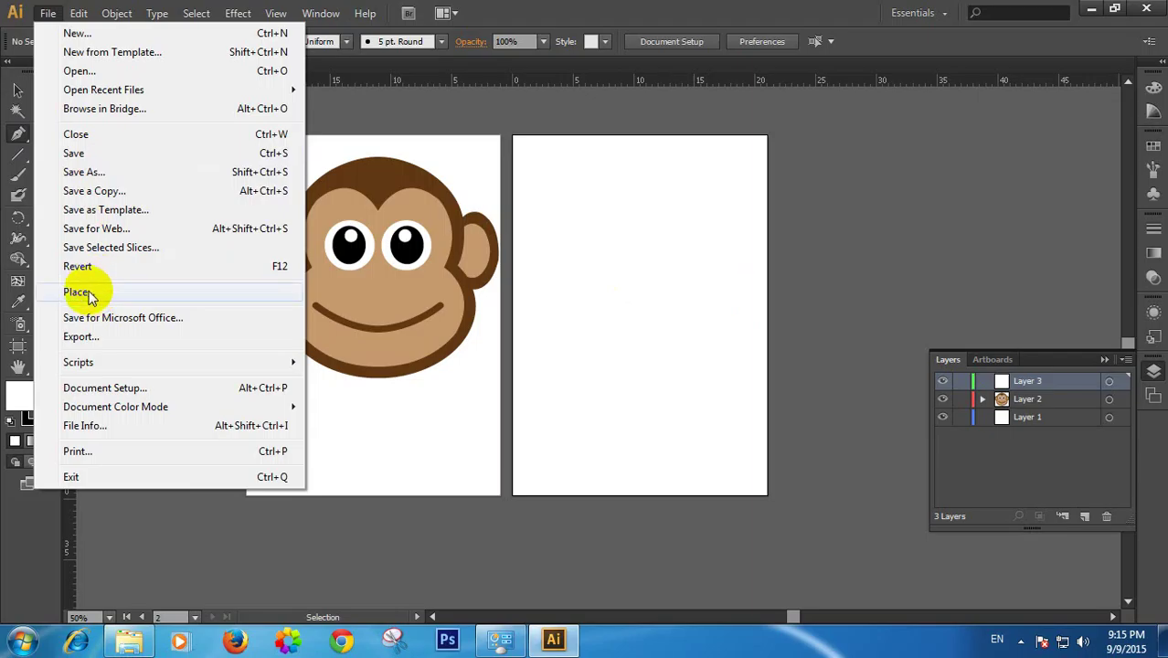
{"action": "left_click", "coordinate": [44, 290]}
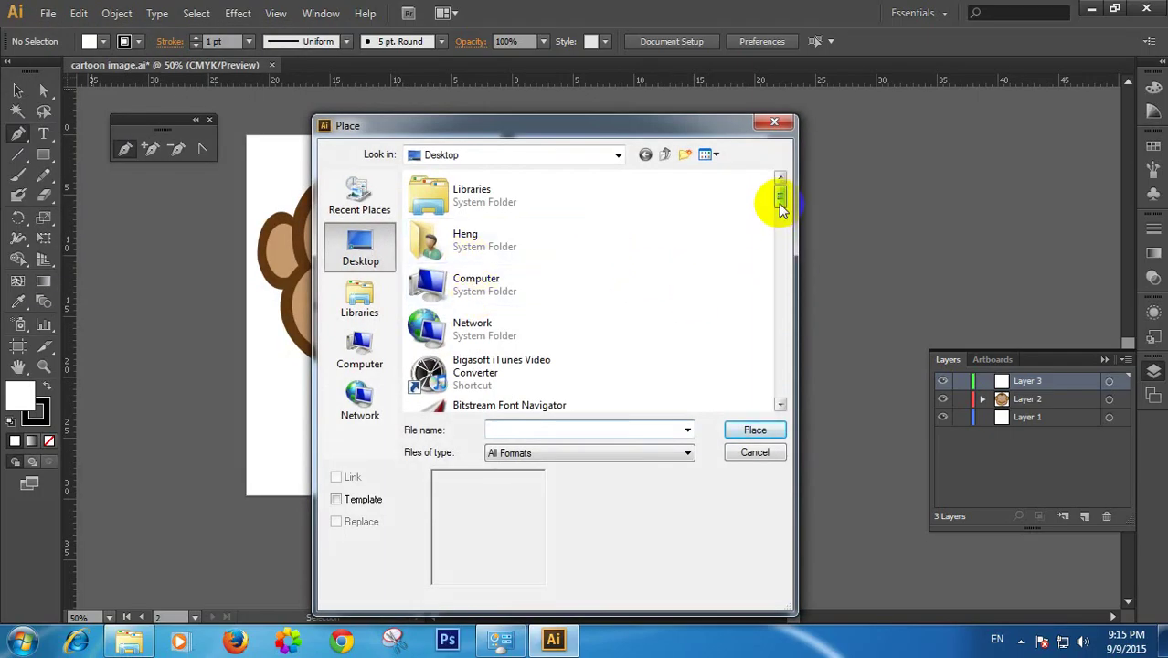
{"action": "left_click_drag", "start_coordinate": [776, 203], "coordinate": [779, 290]}
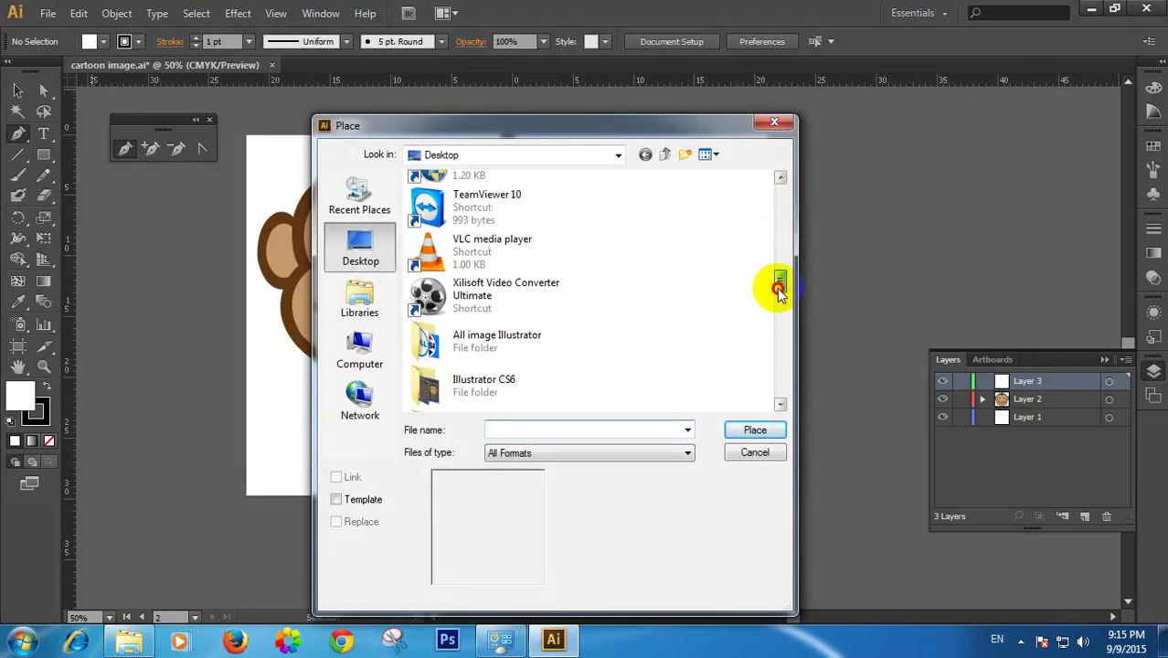
{"action": "double_click", "coordinate": [471, 384]}
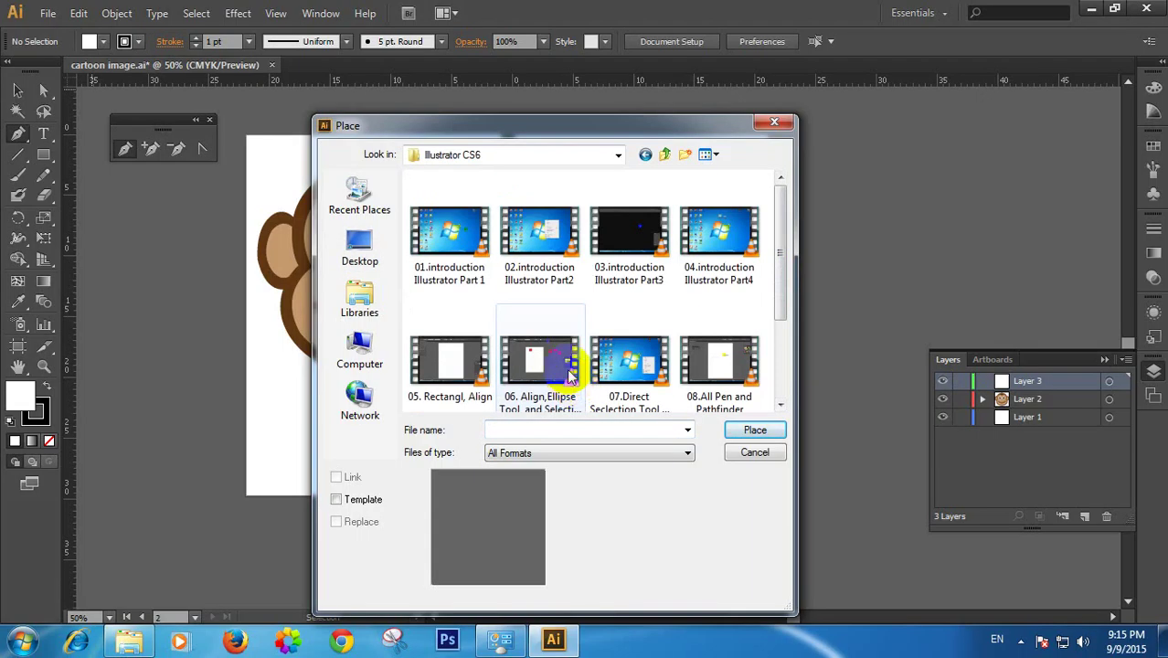
{"action": "left_click", "coordinate": [646, 154]}
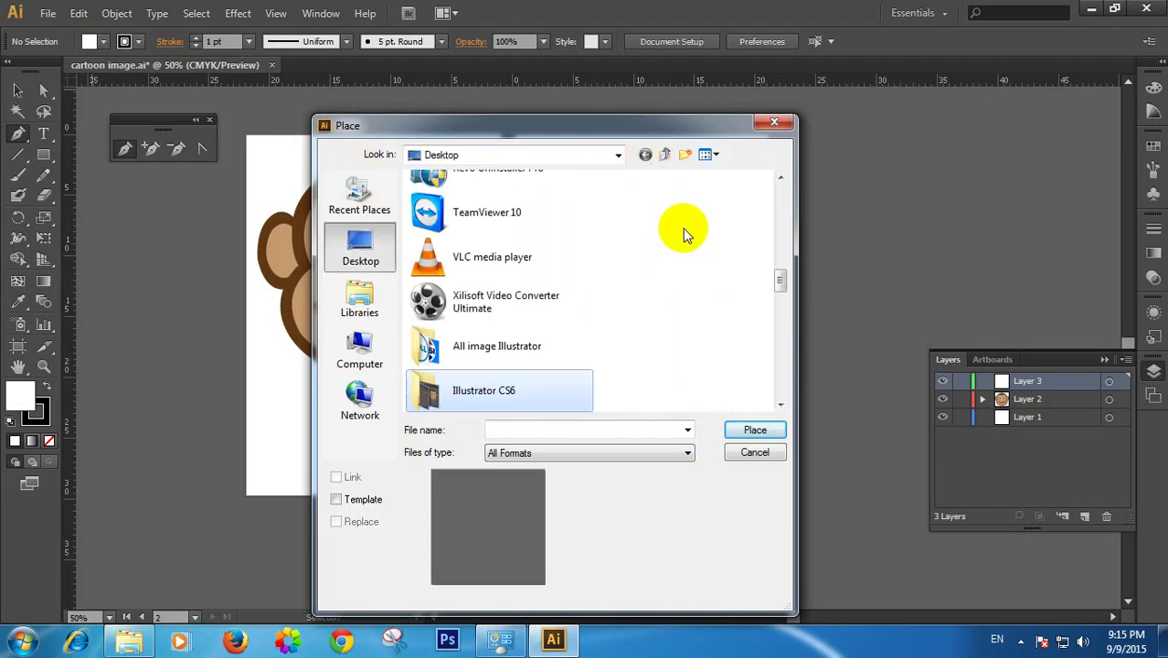
{"action": "left_click", "coordinate": [779, 405]}
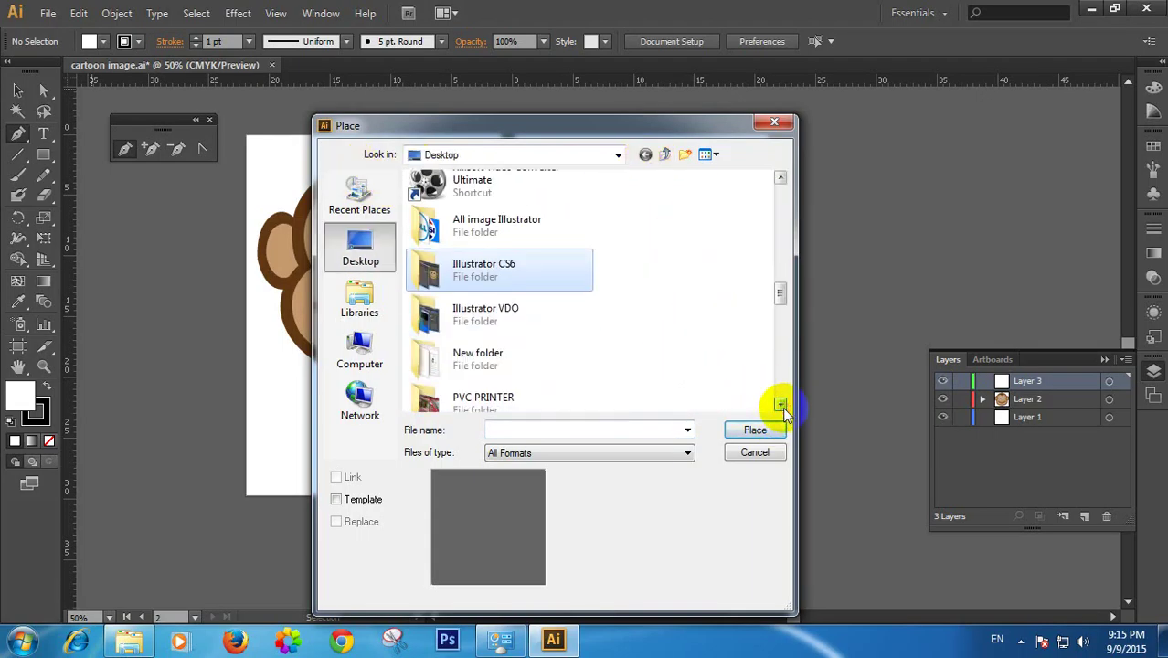
{"action": "left_click", "coordinate": [780, 405]}
{"action": "left_click", "coordinate": [780, 406]}
{"action": "left_click", "coordinate": [780, 405]}
{"action": "left_click", "coordinate": [779, 406]}
{"action": "left_click_drag", "start_coordinate": [777, 324], "coordinate": [780, 302]}
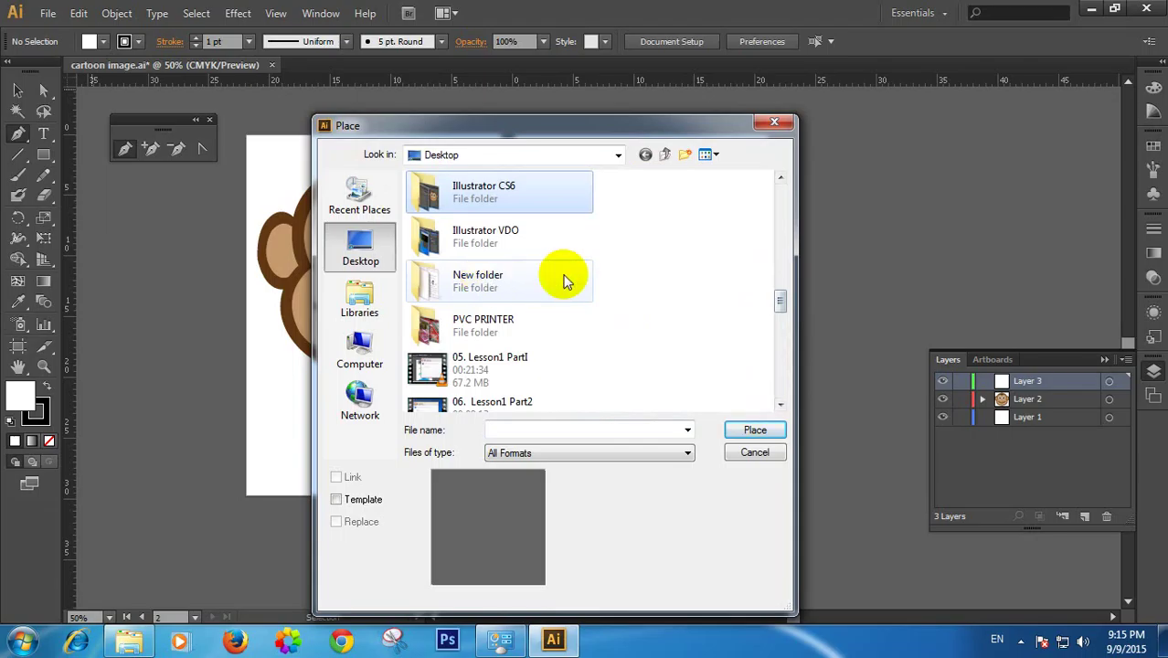
{"action": "double_click", "coordinate": [456, 191]}
{"action": "left_click", "coordinate": [774, 122]}
Insert the stock-illustration-cute-cartoon-mouse picture from the desktop folder All image Illustrator into the cartoon image document on Layer 3
{"action": "left_click", "coordinate": [1088, 11]}
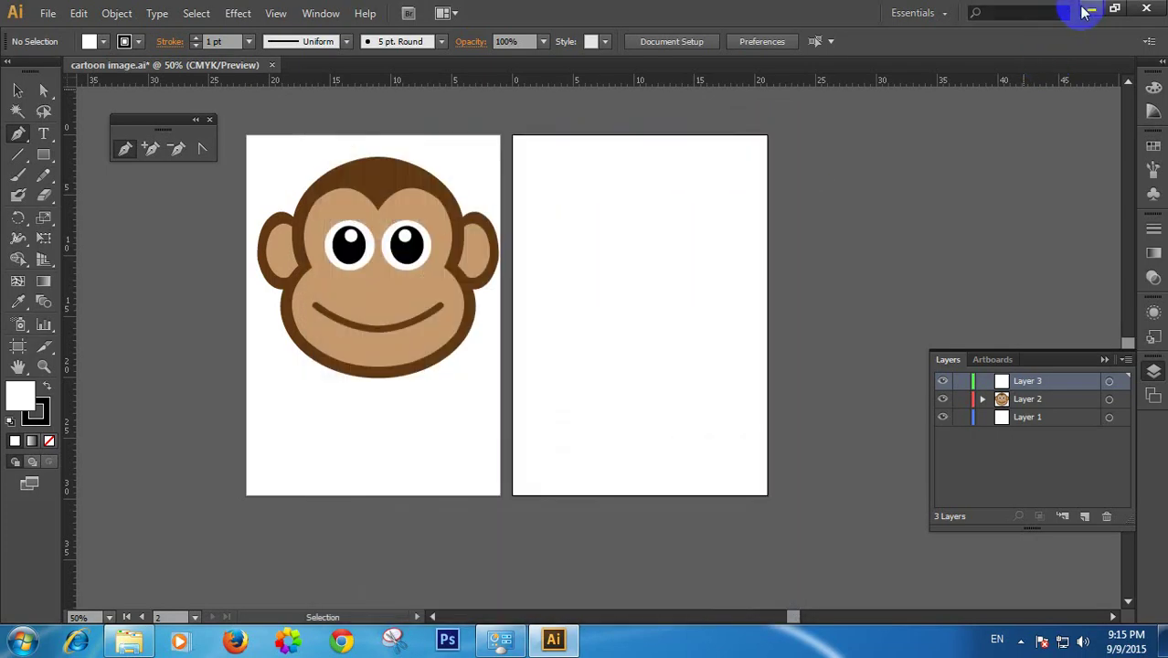
{"action": "double_click", "coordinate": [508, 71]}
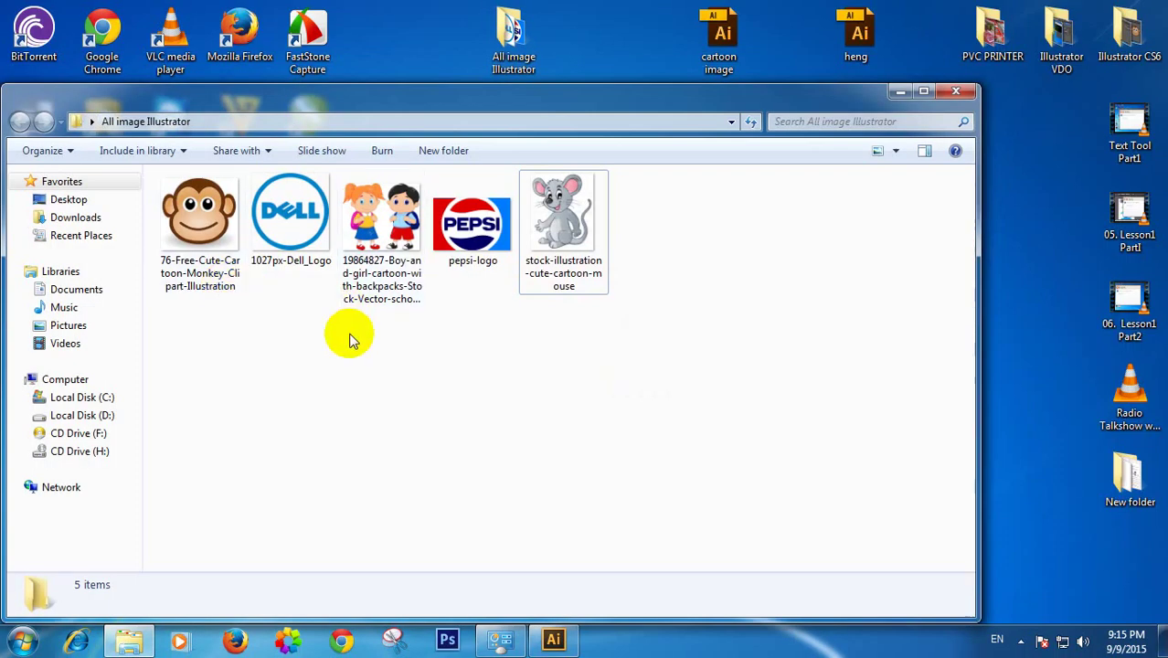
{"action": "left_click_drag", "start_coordinate": [560, 212], "coordinate": [625, 310]}
{"action": "scroll", "coordinate": [630, 320], "scroll_direction": "up", "scroll_amount": 4}
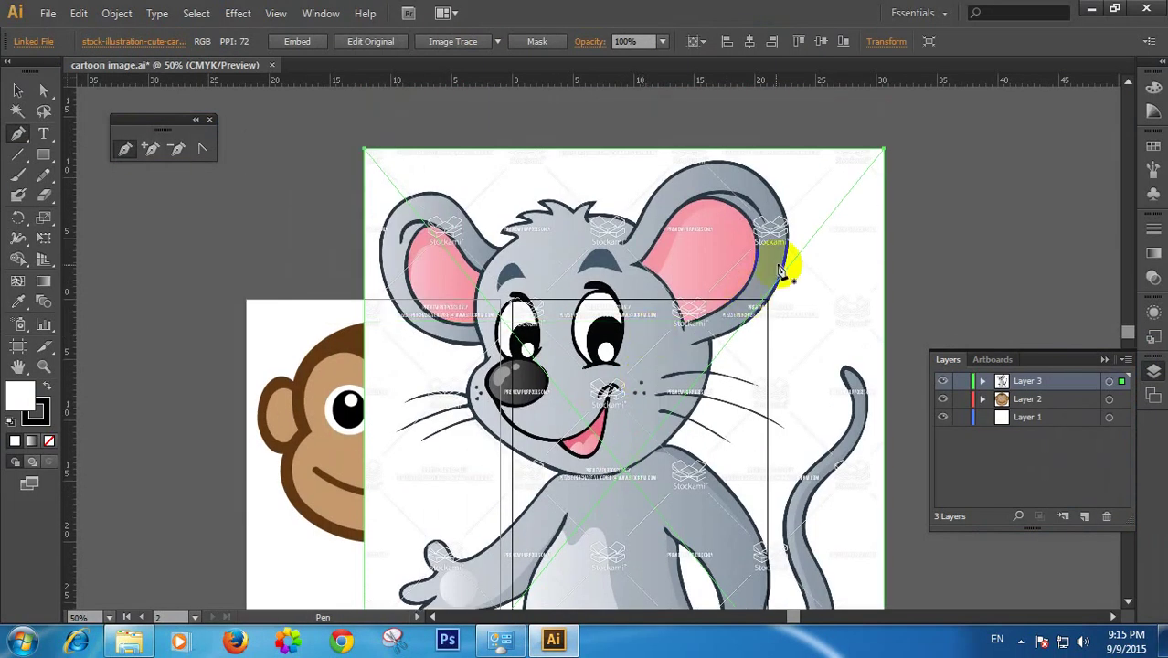
Scale the mouse picture down proportionally and position it within the empty second artboard
{"action": "left_click", "coordinate": [17, 92]}
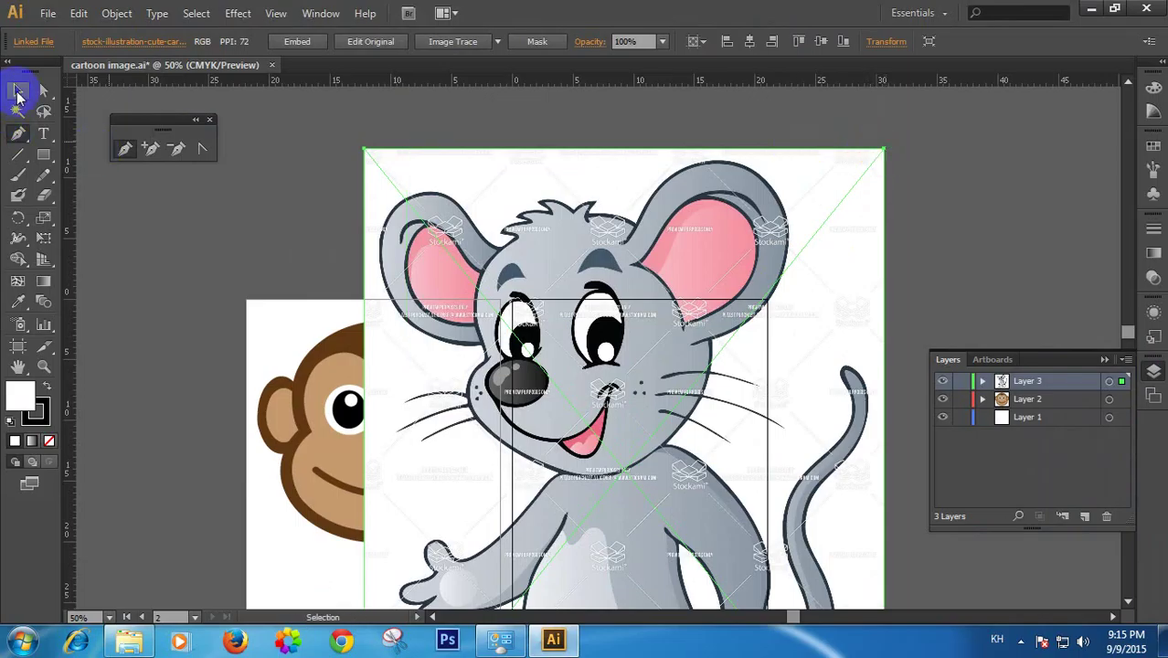
{"action": "left_click_drag", "start_coordinate": [884, 159], "coordinate": [745, 318]}
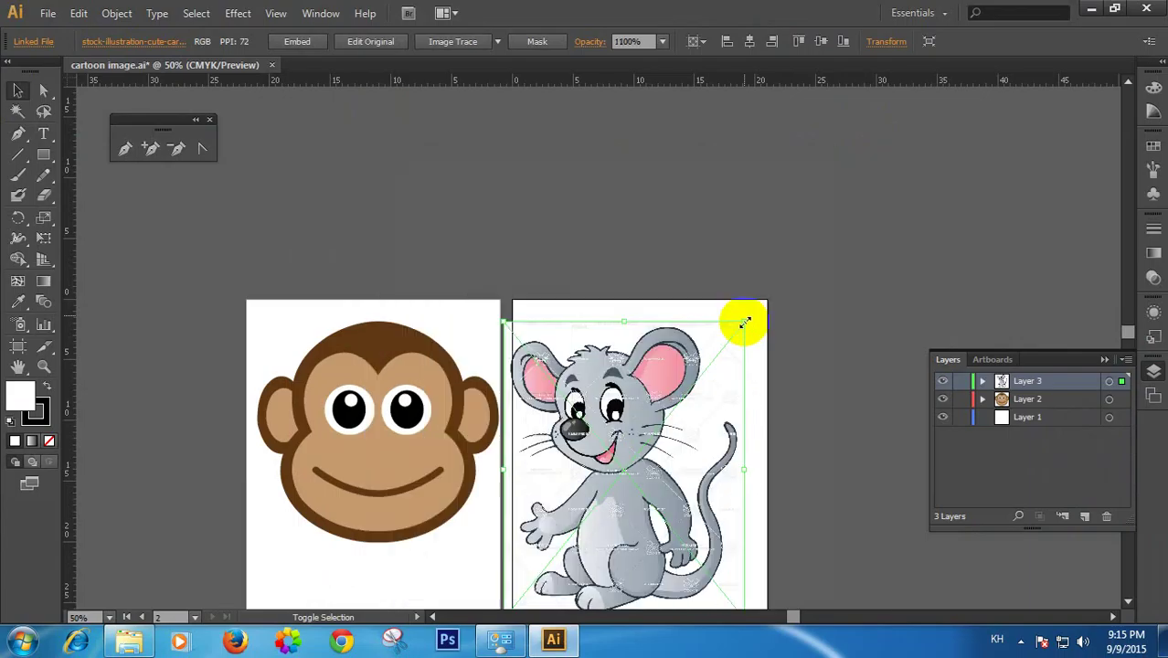
{"action": "left_click_drag", "start_coordinate": [618, 413], "coordinate": [643, 406]}
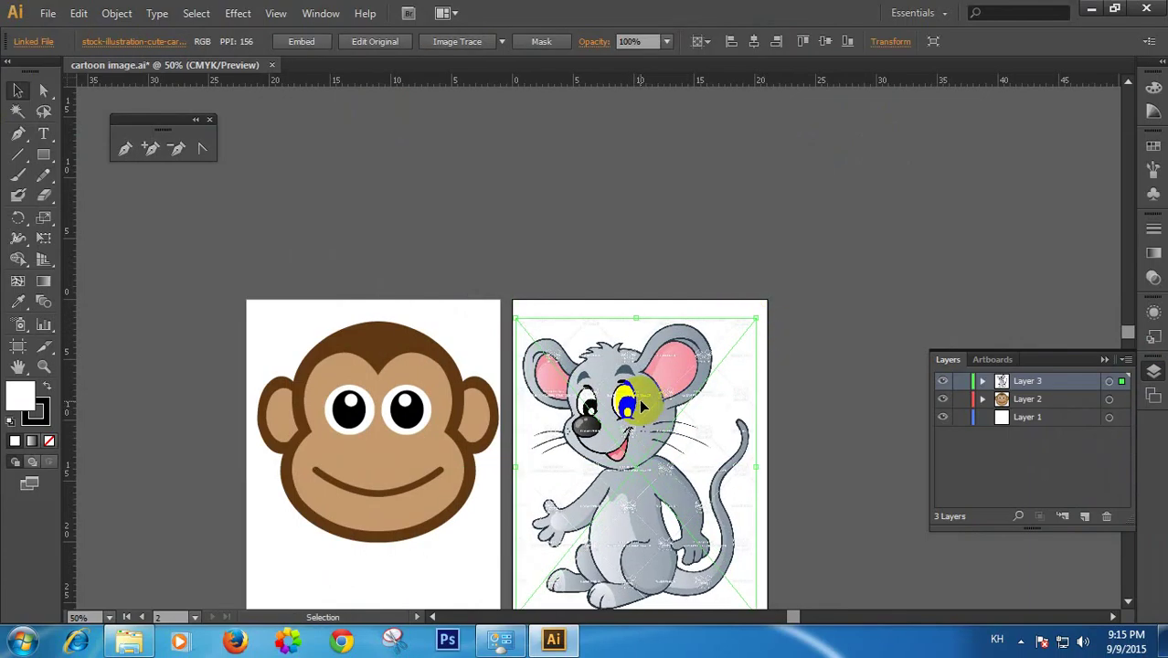
{"action": "left_click", "coordinate": [858, 405]}
{"action": "scroll", "coordinate": [708, 434], "scroll_direction": "down", "scroll_amount": 2}
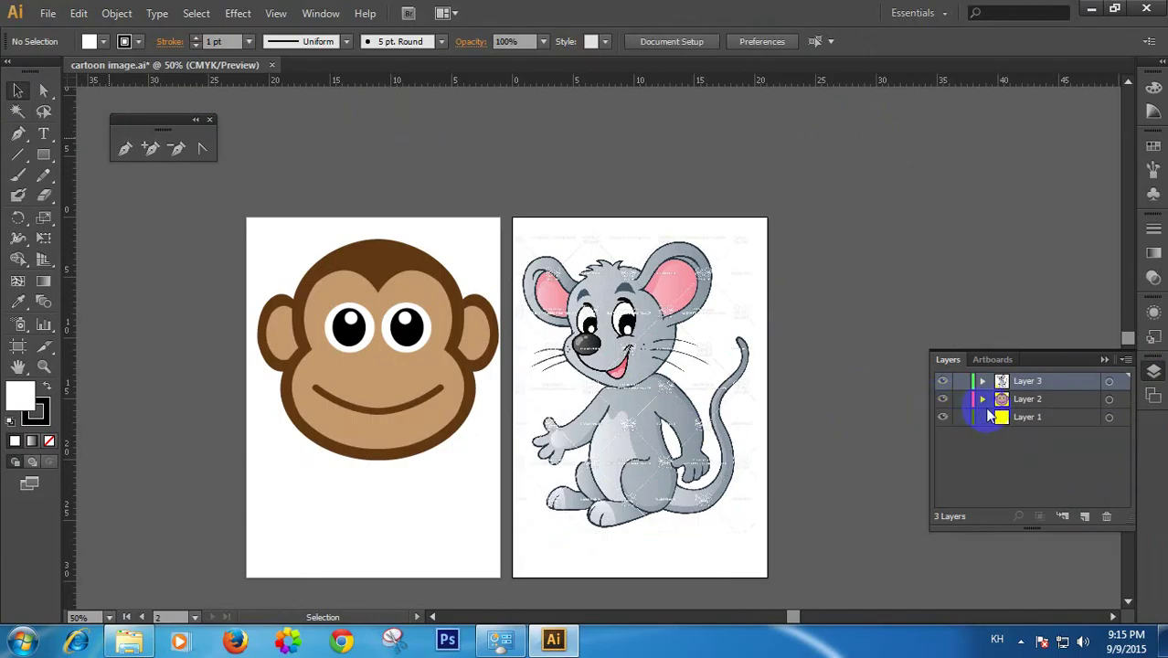
Lock Layer 3 holding the mouse picture and add a new layer above it
{"action": "left_click", "coordinate": [619, 322], "text": "ctrl"}
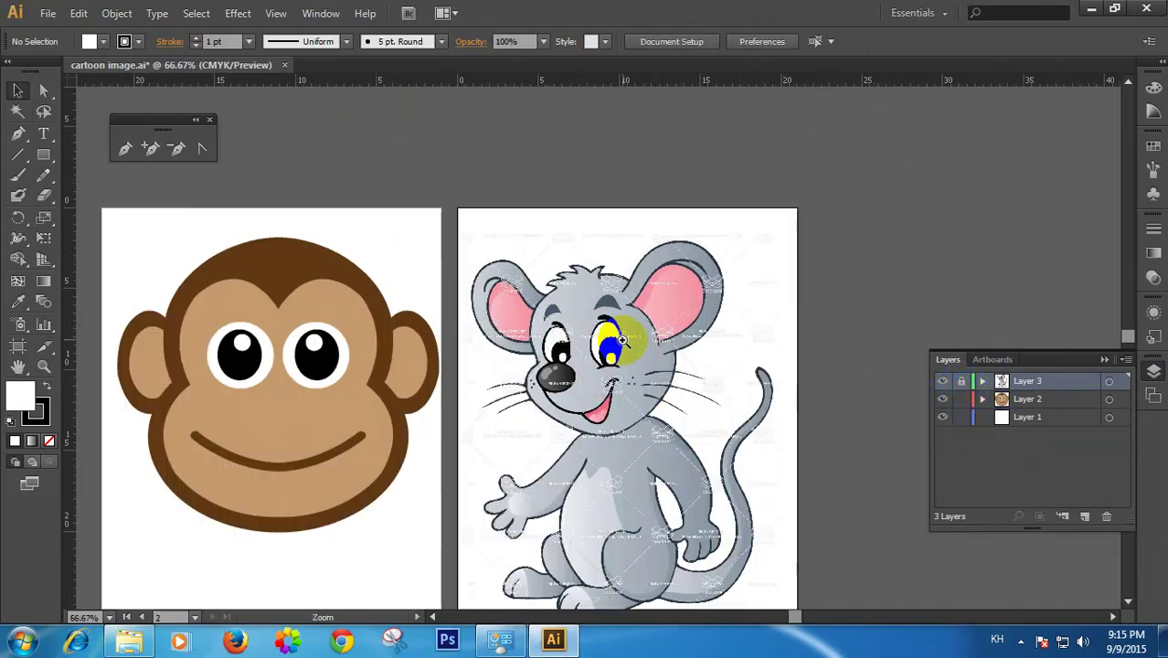
{"action": "left_click", "coordinate": [637, 361], "text": "ctrl"}
{"action": "left_click_drag", "start_coordinate": [667, 480], "coordinate": [664, 373]}
{"action": "scroll", "coordinate": [664, 373], "scroll_direction": "down", "scroll_amount": 1}
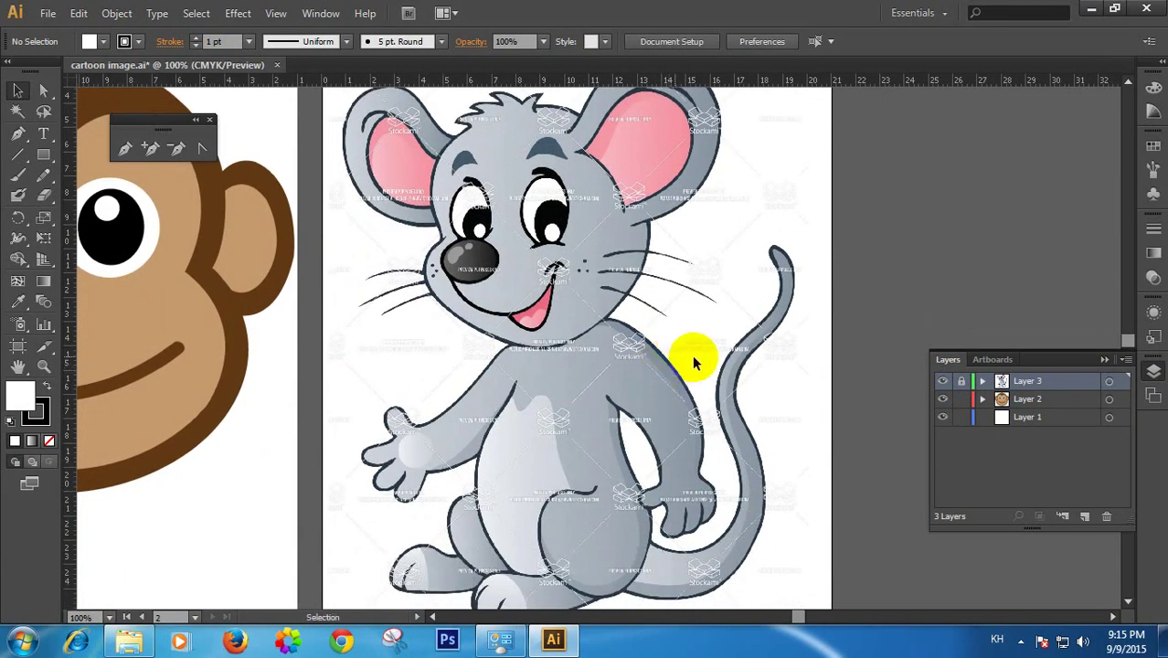
{"action": "left_click", "coordinate": [1084, 518]}
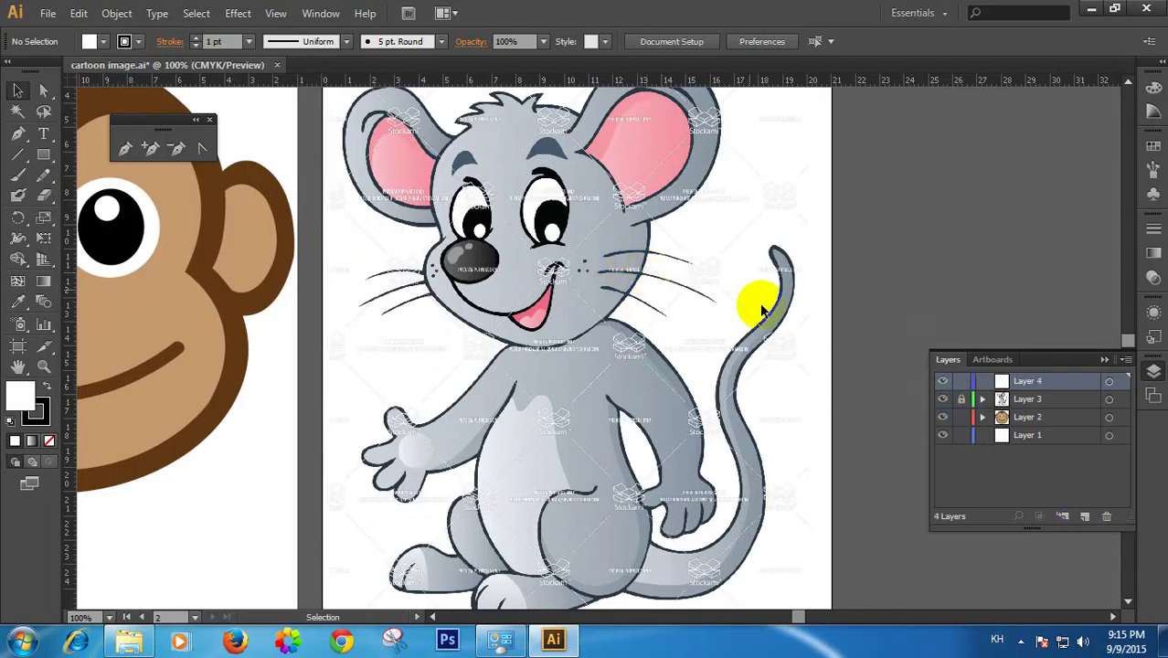
Hide Layer 3 with the mouse picture and show it again
{"action": "left_click_drag", "start_coordinate": [527, 207], "coordinate": [539, 268]}
{"action": "left_click_drag", "start_coordinate": [516, 193], "coordinate": [537, 275]}
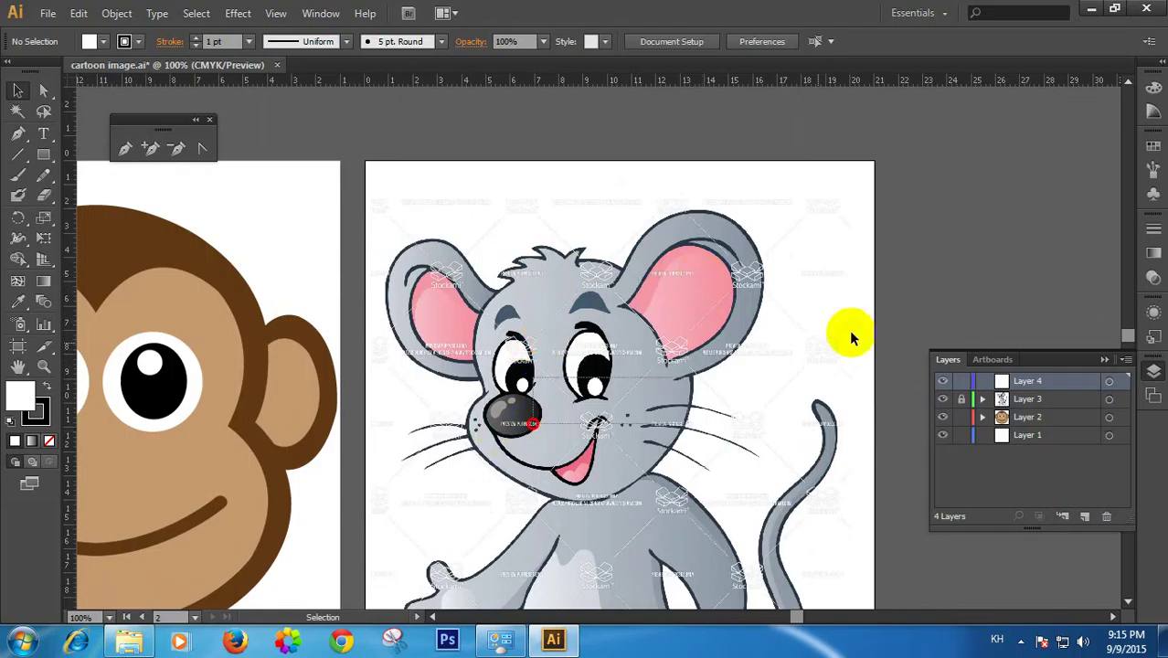
{"action": "left_click", "coordinate": [943, 436]}
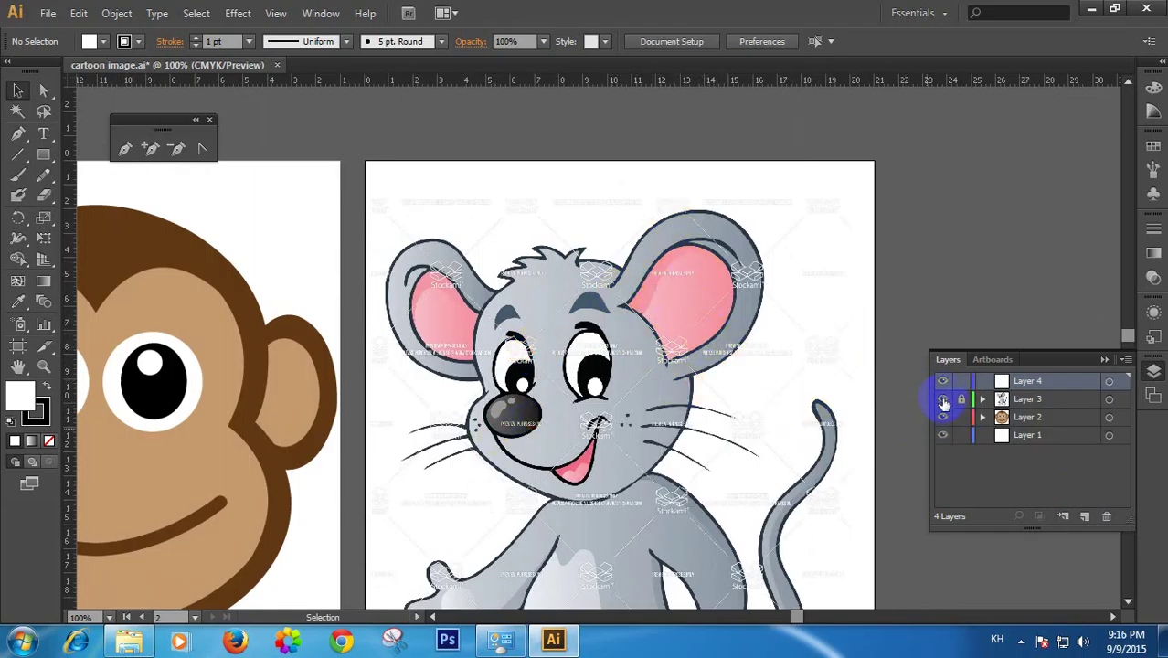
{"action": "left_click", "coordinate": [943, 402]}
{"action": "left_click", "coordinate": [943, 402]}
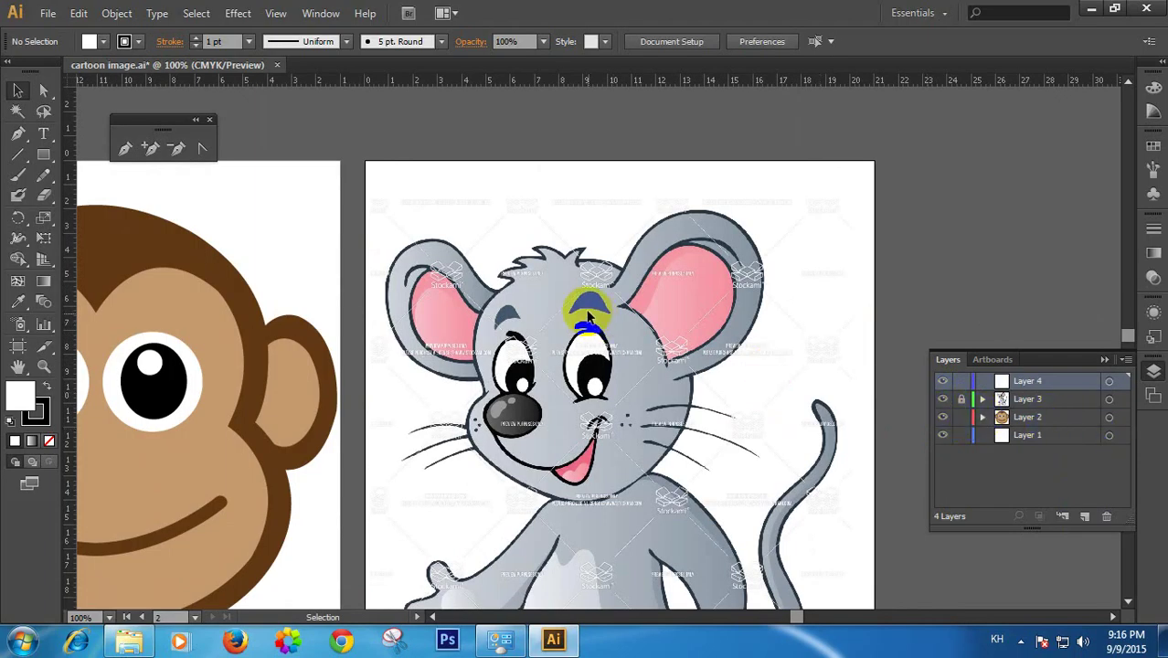
Activate the Pen tool for tracing the mouse's head on the new layer
{"action": "scroll", "coordinate": [640, 358], "scroll_direction": "down", "scroll_amount": 3}
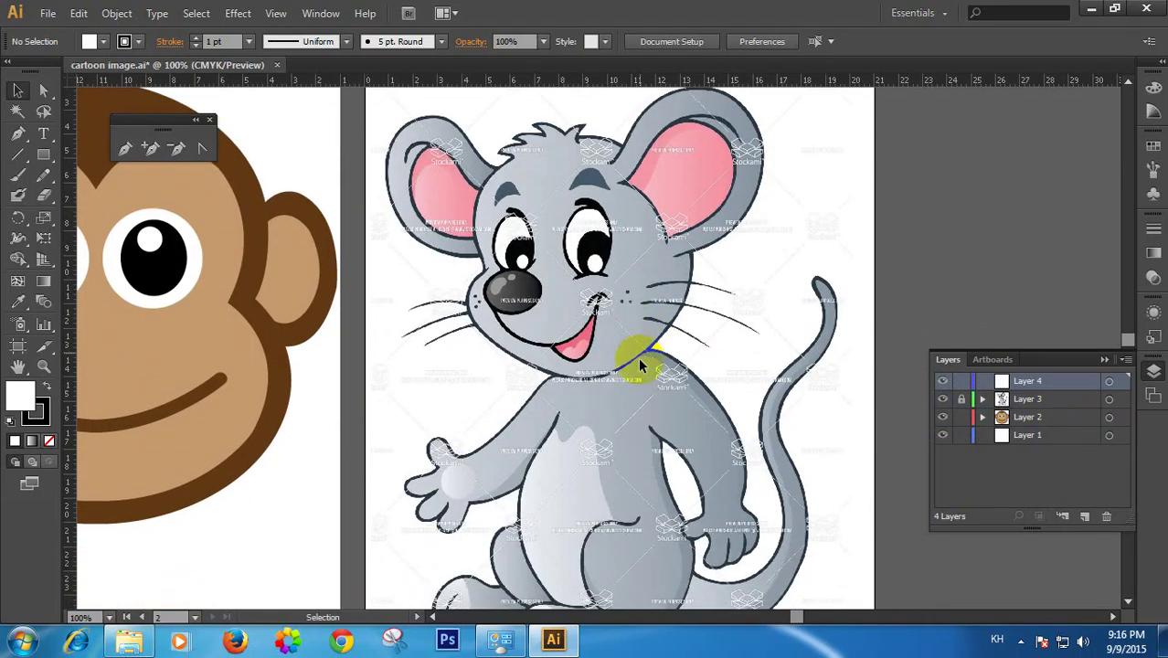
{"action": "scroll", "coordinate": [644, 370], "scroll_direction": "down", "scroll_amount": 2}
{"action": "scroll", "coordinate": [657, 370], "scroll_direction": "up", "scroll_amount": 3}
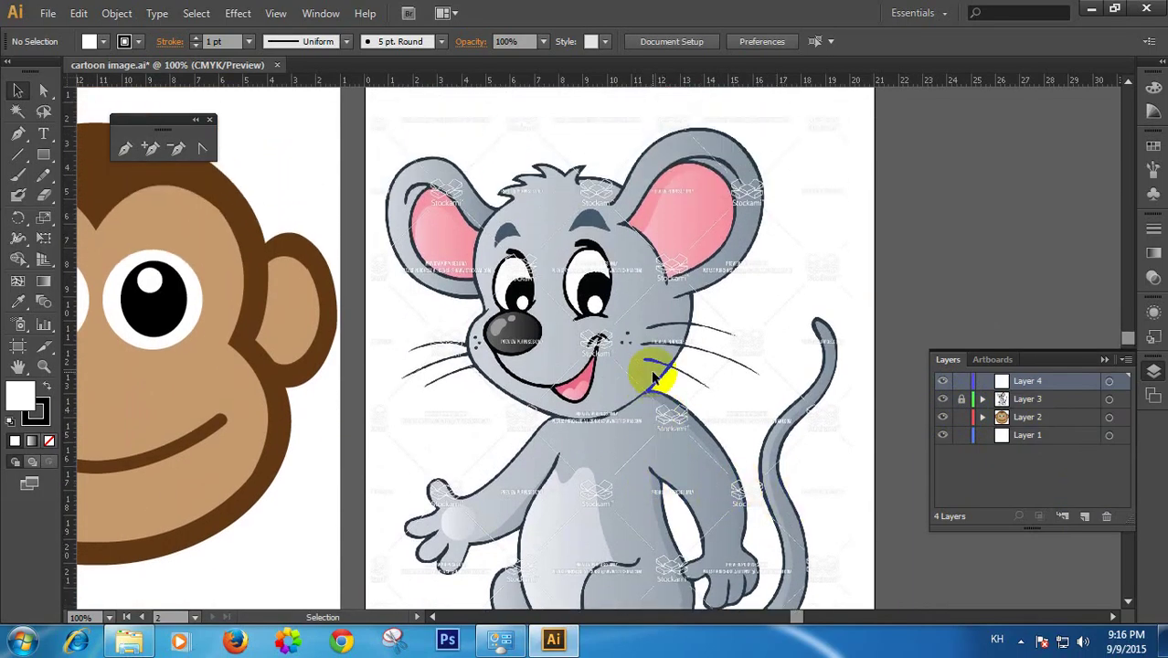
{"action": "left_click", "coordinate": [620, 226]}
{"action": "left_click", "coordinate": [620, 226]}
{"action": "left_click_drag", "start_coordinate": [664, 473], "coordinate": [688, 302]}
{"action": "left_click", "coordinate": [125, 148]}
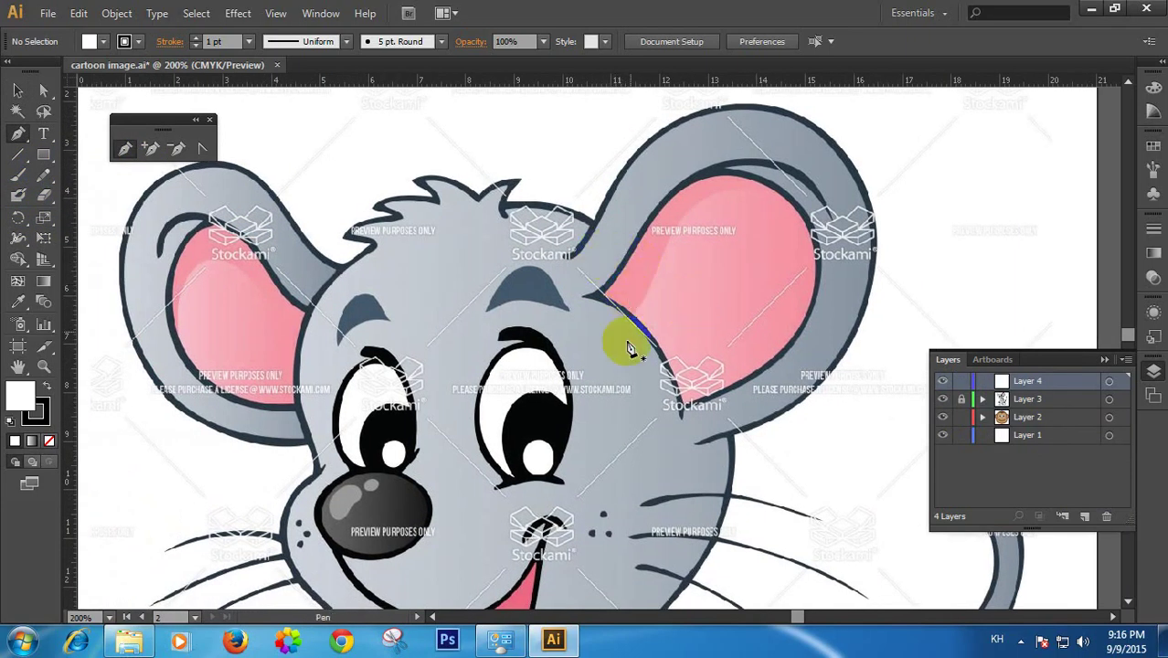
Examine the mouse's eyes, nose and smaller ear closely, especially where the ear's outline meets the head
{"action": "left_click_drag", "start_coordinate": [501, 383], "coordinate": [554, 382]}
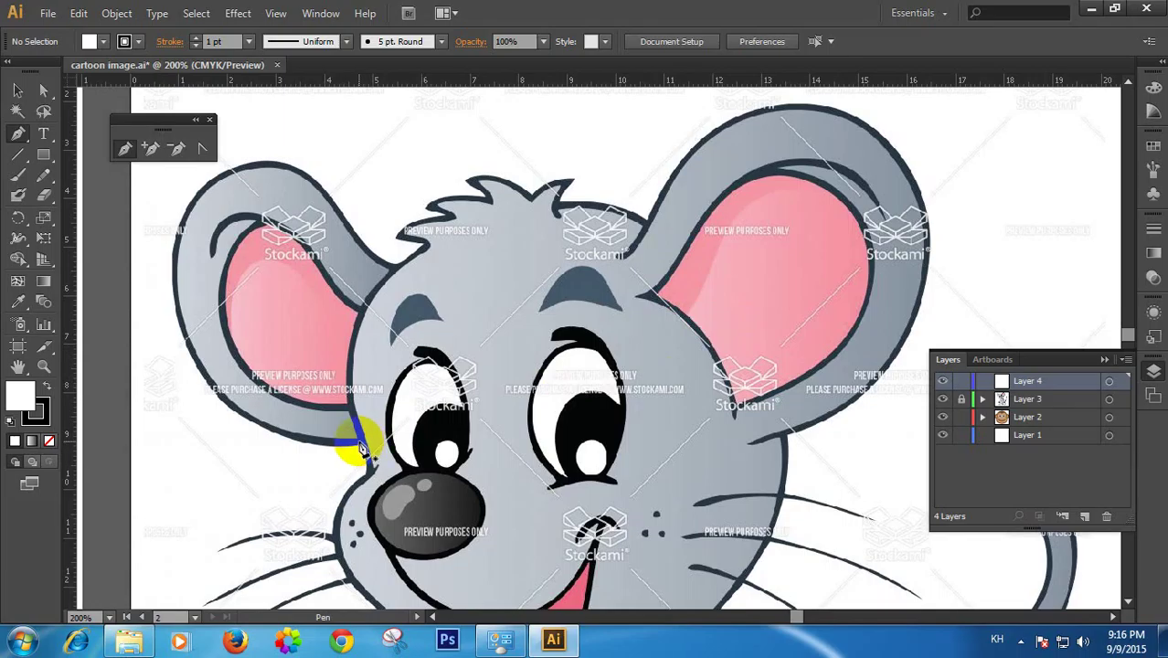
{"action": "scroll", "coordinate": [539, 379], "scroll_direction": "up", "scroll_amount": 2}
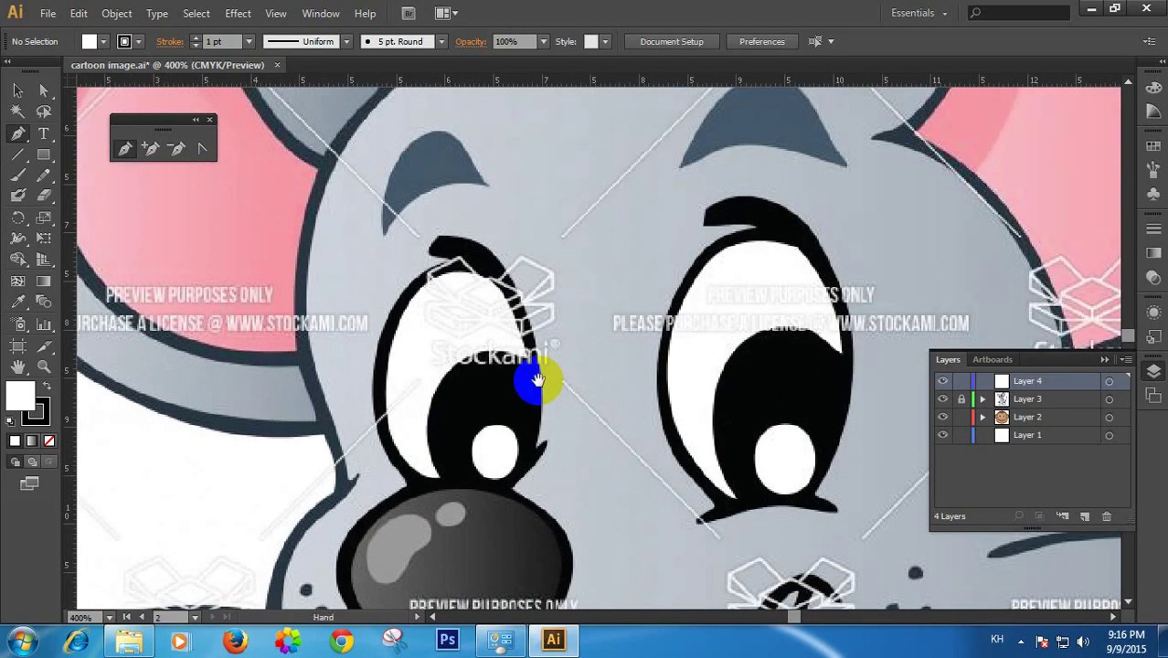
{"action": "scroll", "coordinate": [535, 375], "scroll_direction": "down", "scroll_amount": 4}
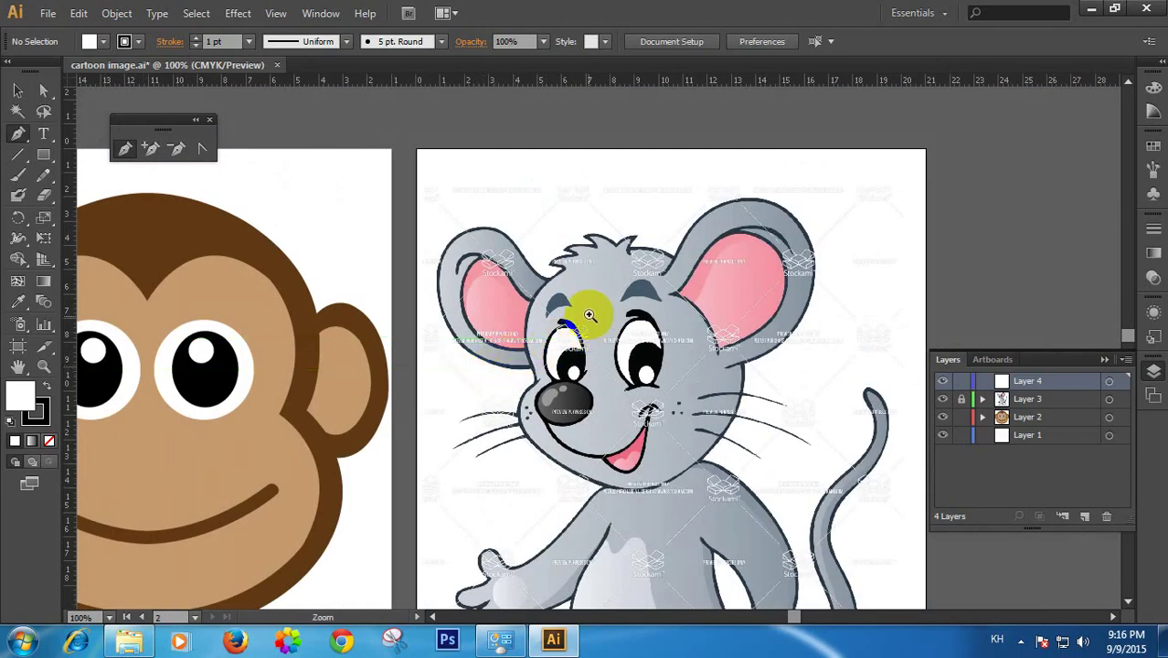
{"action": "left_click", "coordinate": [589, 314], "text": "ctrl"}
{"action": "left_click_drag", "start_coordinate": [624, 340], "coordinate": [583, 291]}
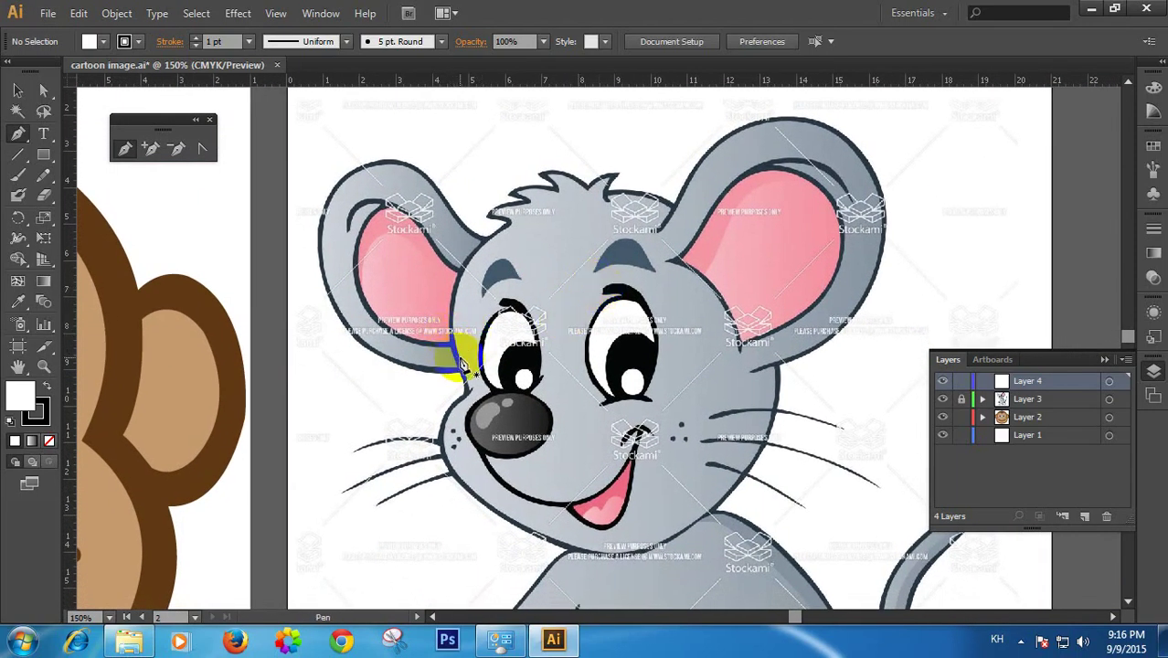
{"action": "left_click", "coordinate": [441, 315]}
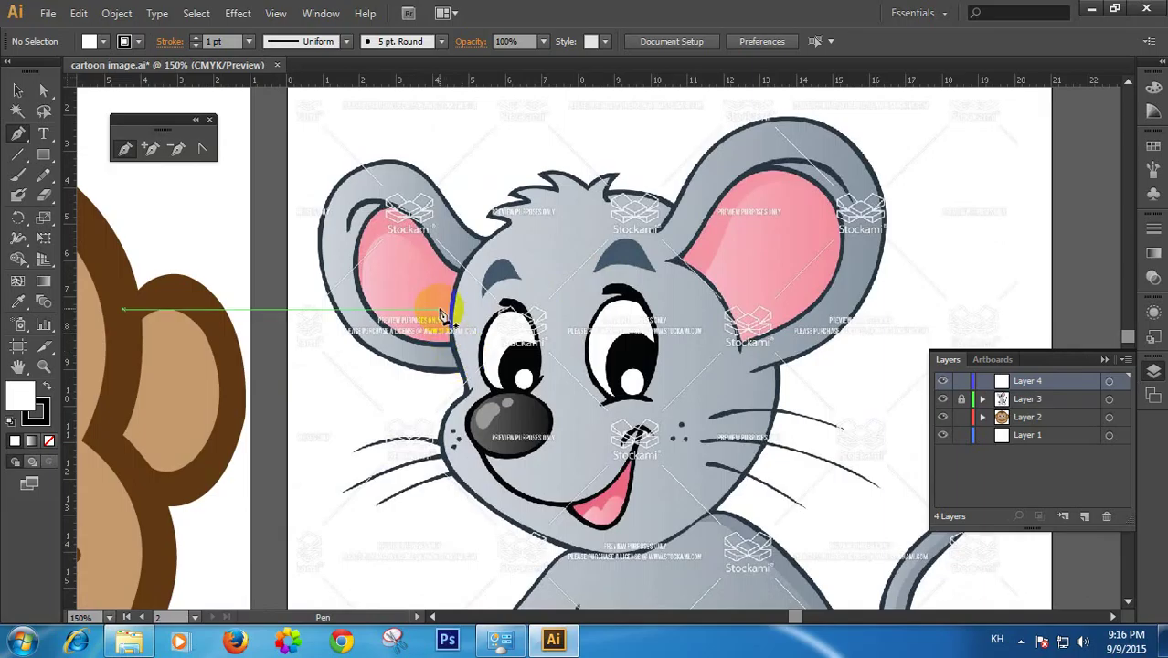
{"action": "left_click", "coordinate": [399, 248]}
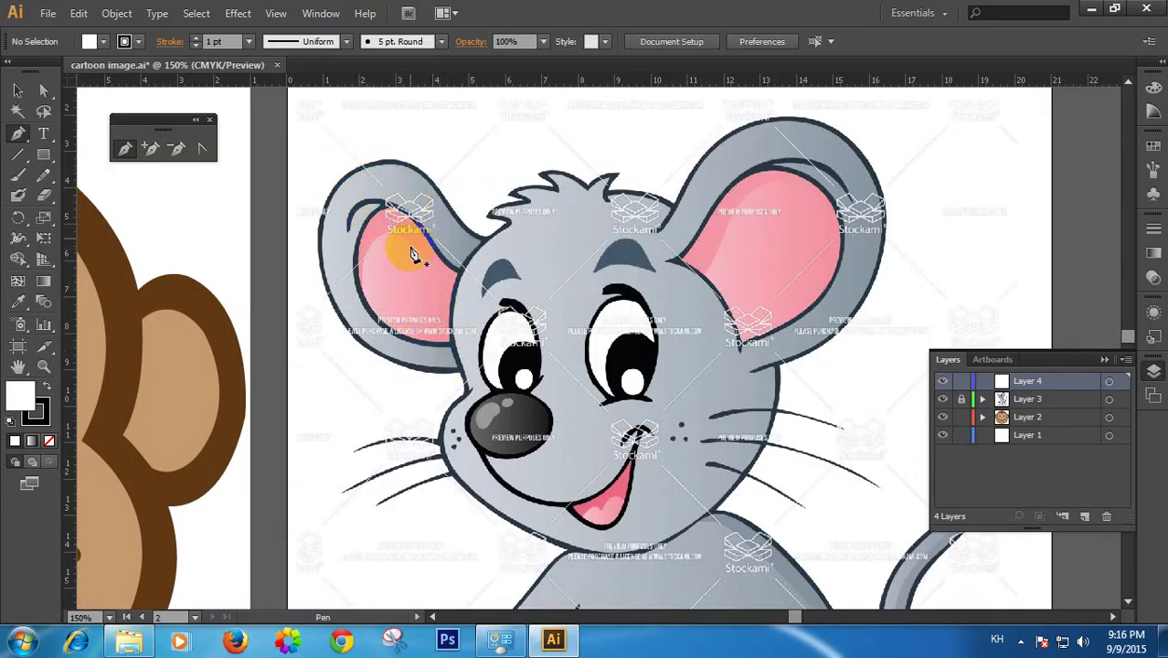
{"action": "key", "text": "space"}
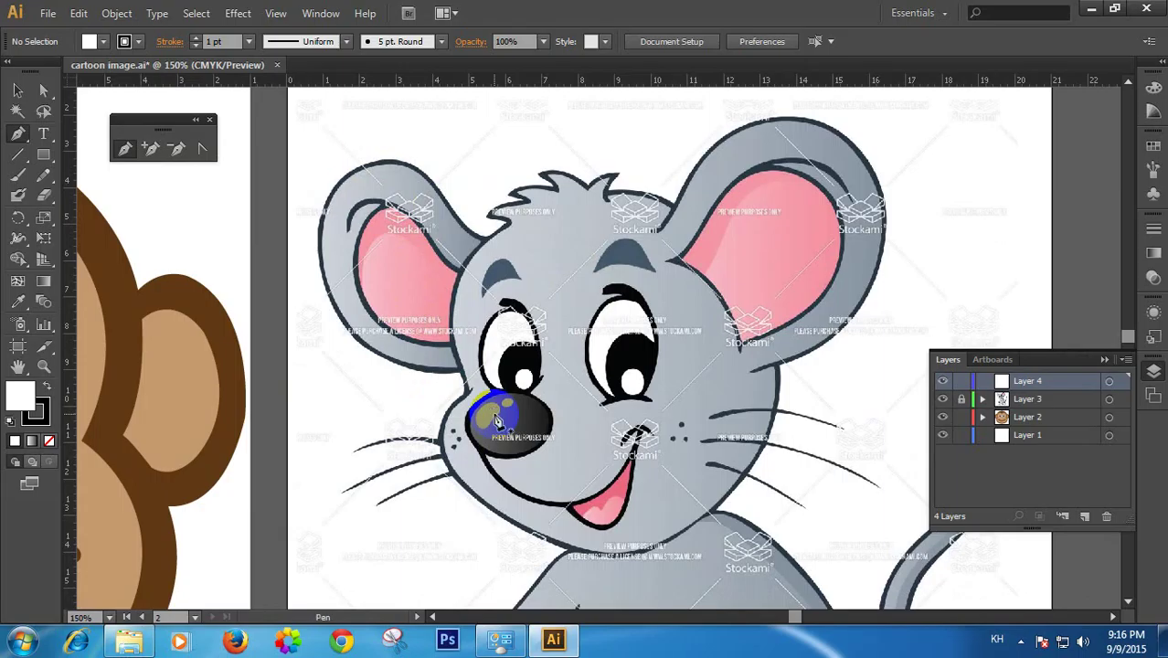
{"action": "left_click", "coordinate": [460, 370]}
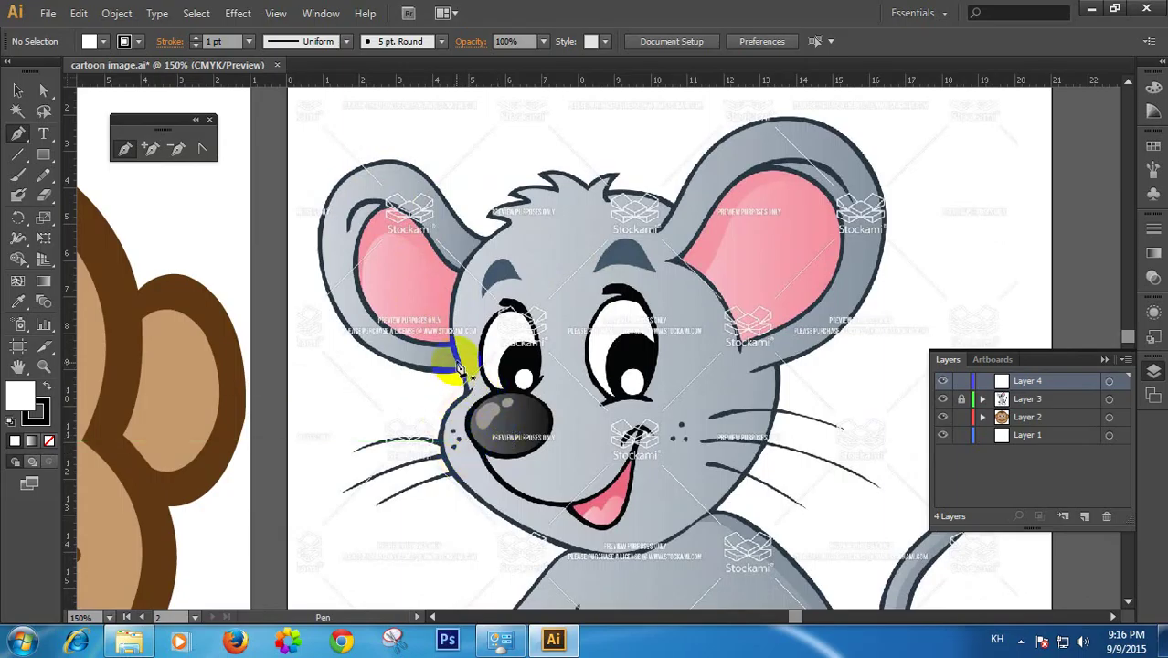
{"action": "left_click", "coordinate": [503, 238], "text": "ctrl"}
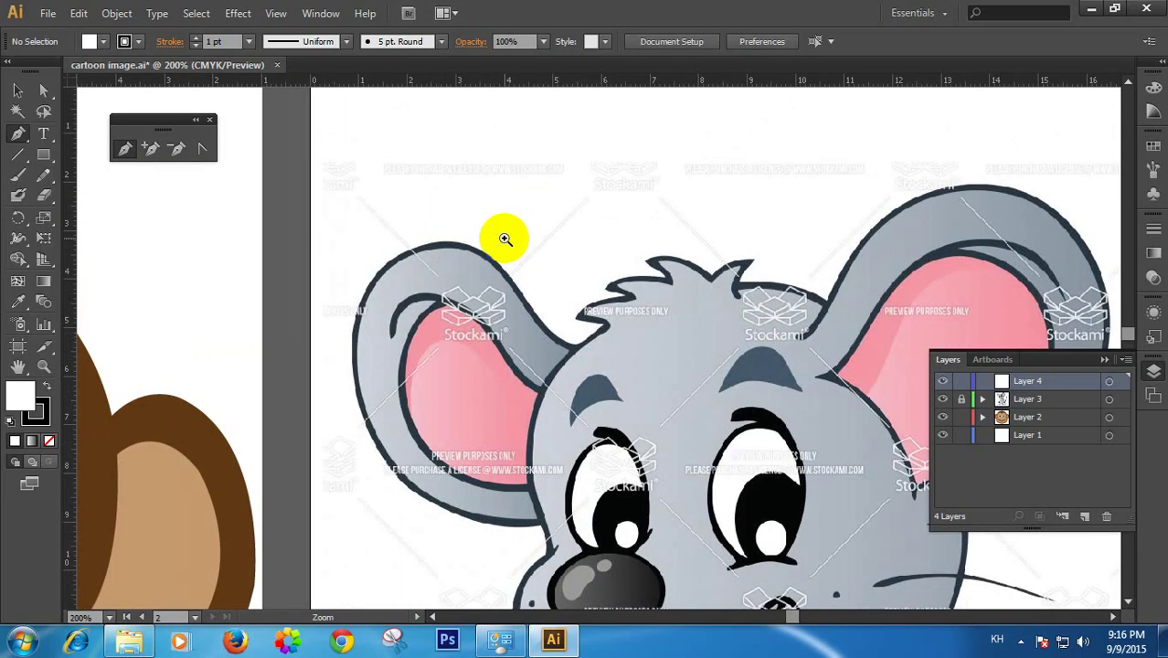
{"action": "left_click", "coordinate": [606, 327], "text": "ctrl"}
{"action": "scroll", "coordinate": [504, 251], "scroll_direction": "down", "scroll_amount": 5}
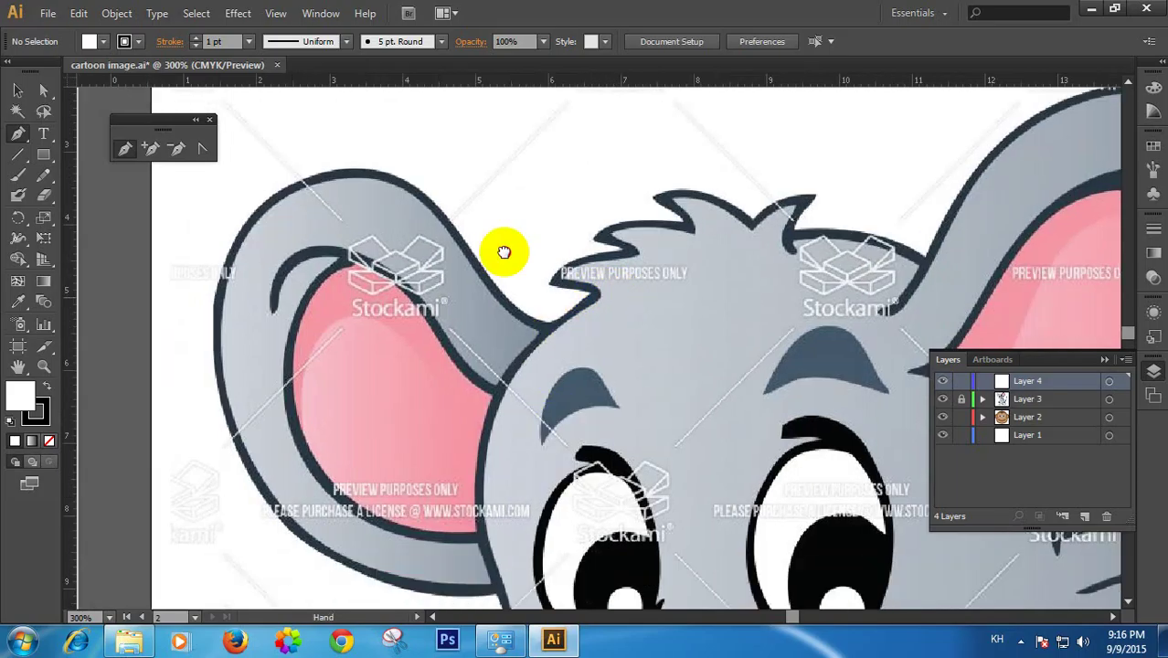
{"action": "scroll", "coordinate": [469, 397], "scroll_direction": "right", "scroll_amount": 1}
{"action": "left_click", "coordinate": [452, 428]}
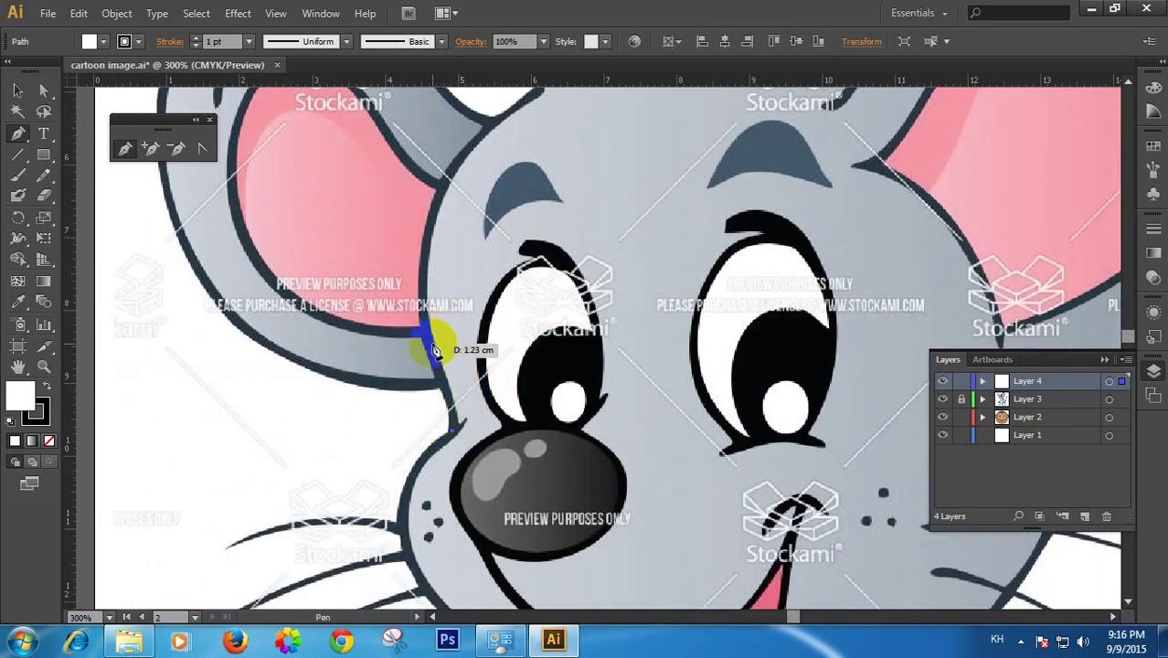
{"action": "left_click_drag", "start_coordinate": [426, 337], "coordinate": [410, 272]}
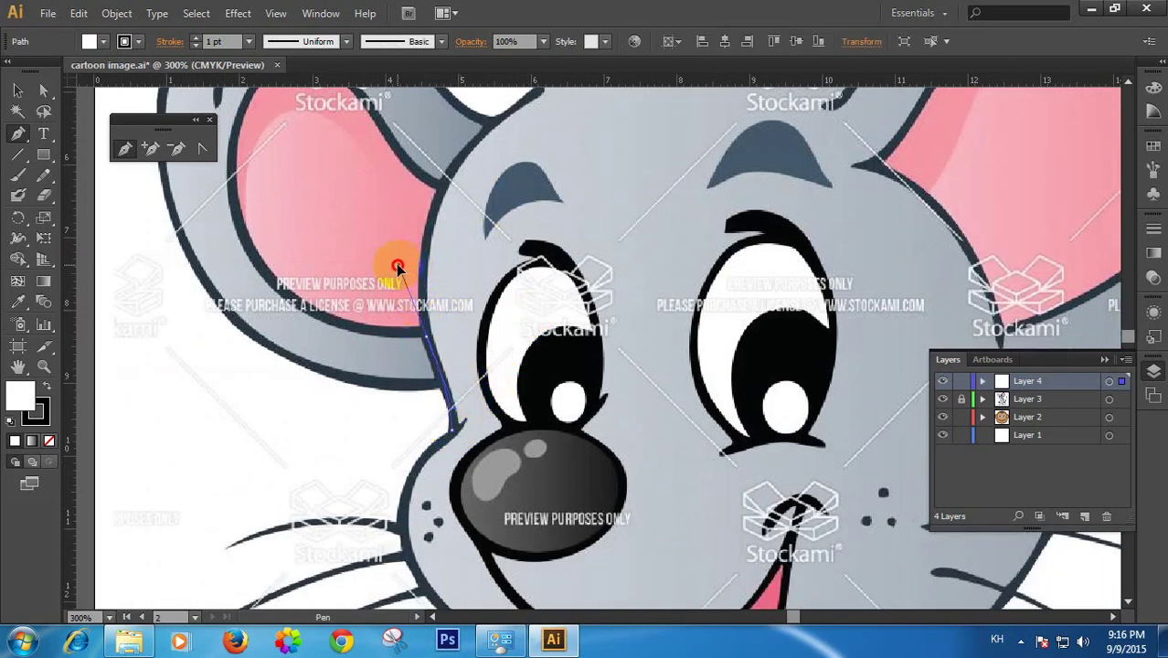
{"action": "left_click_drag", "start_coordinate": [457, 168], "coordinate": [460, 199]}
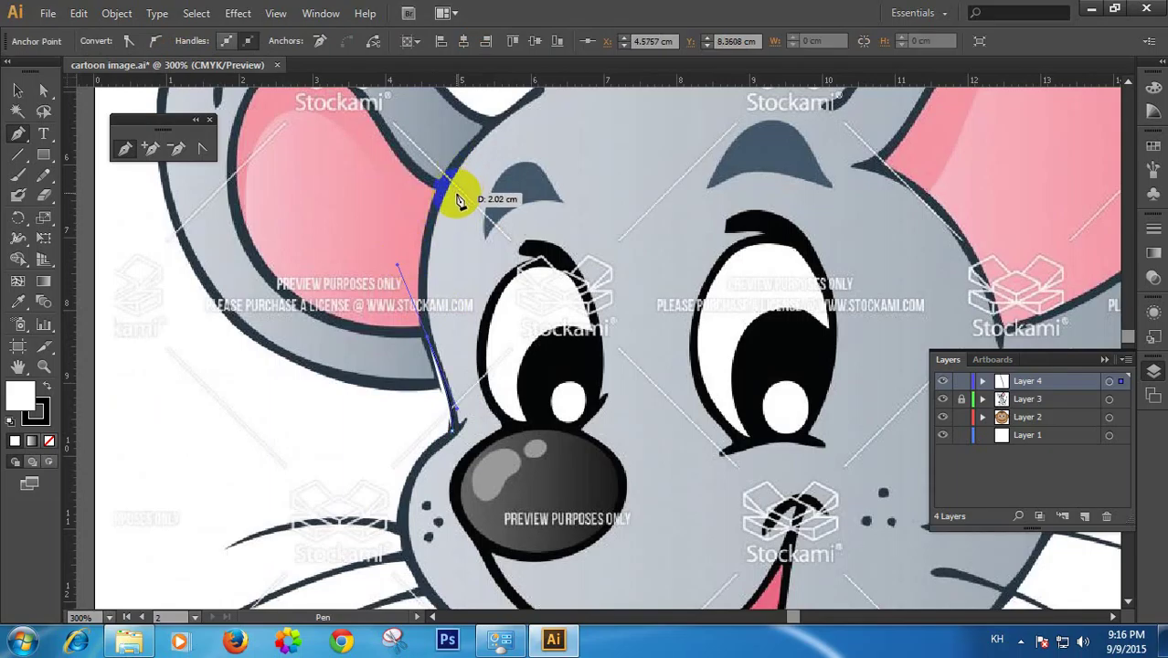
{"action": "key", "text": "Delete"}
{"action": "key", "text": "Delete"}
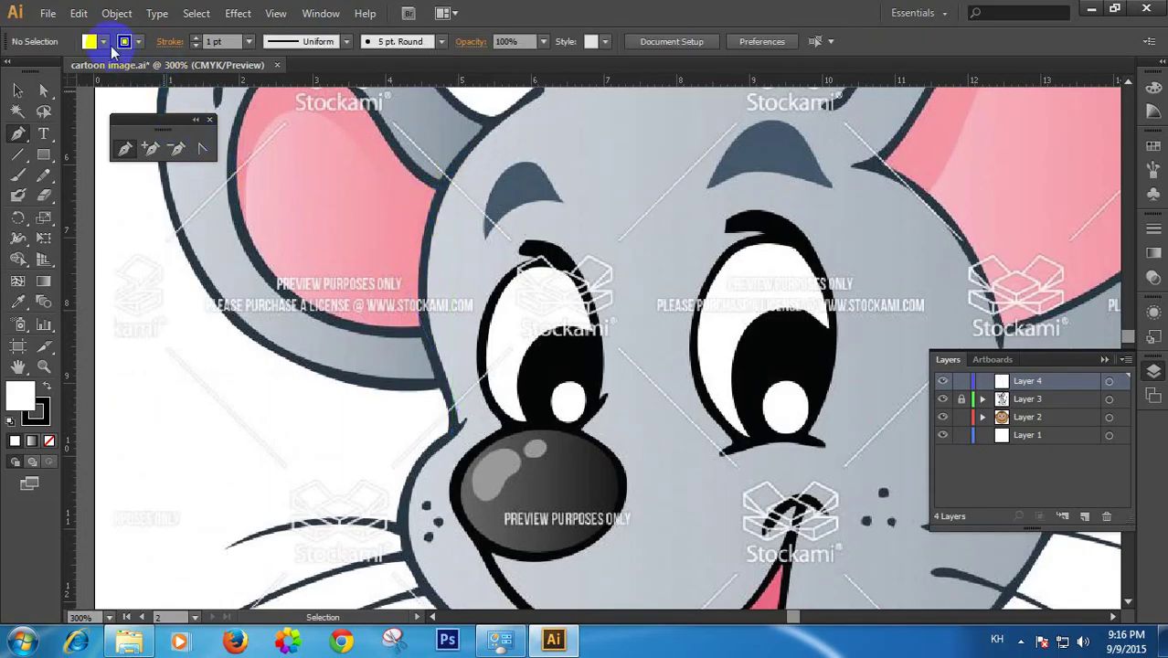
Set the default fill to none and the stroke colour to red for the tracing paths
{"action": "left_click", "coordinate": [104, 41]}
{"action": "left_click", "coordinate": [11, 75]}
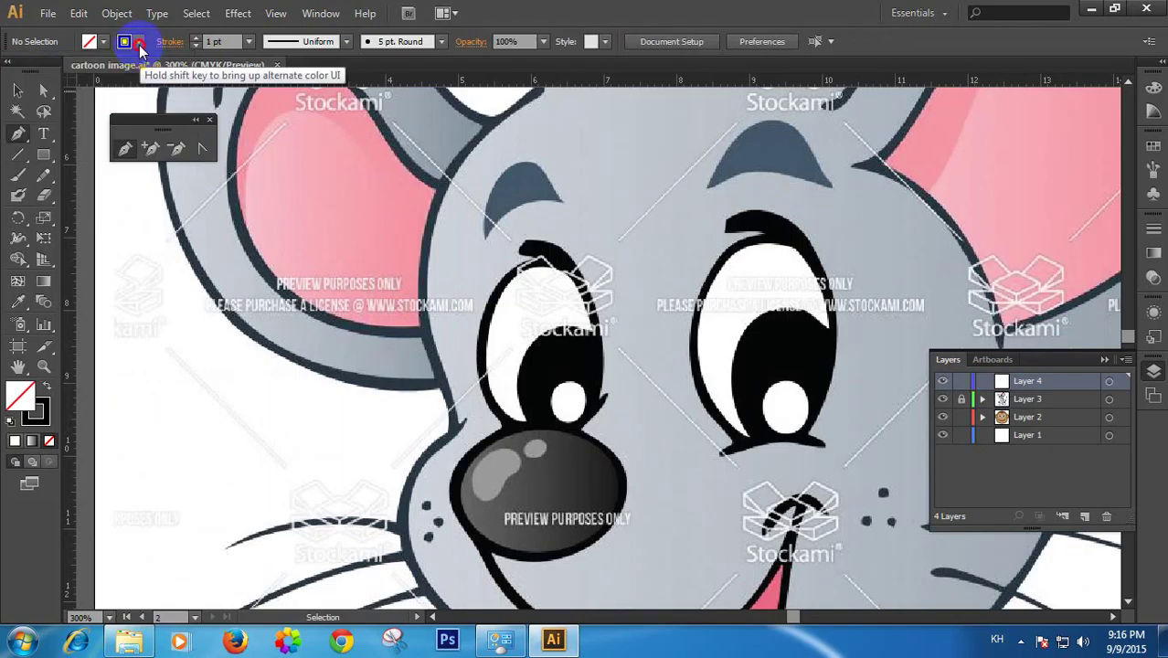
{"action": "left_click", "coordinate": [139, 44]}
{"action": "left_click", "coordinate": [59, 70]}
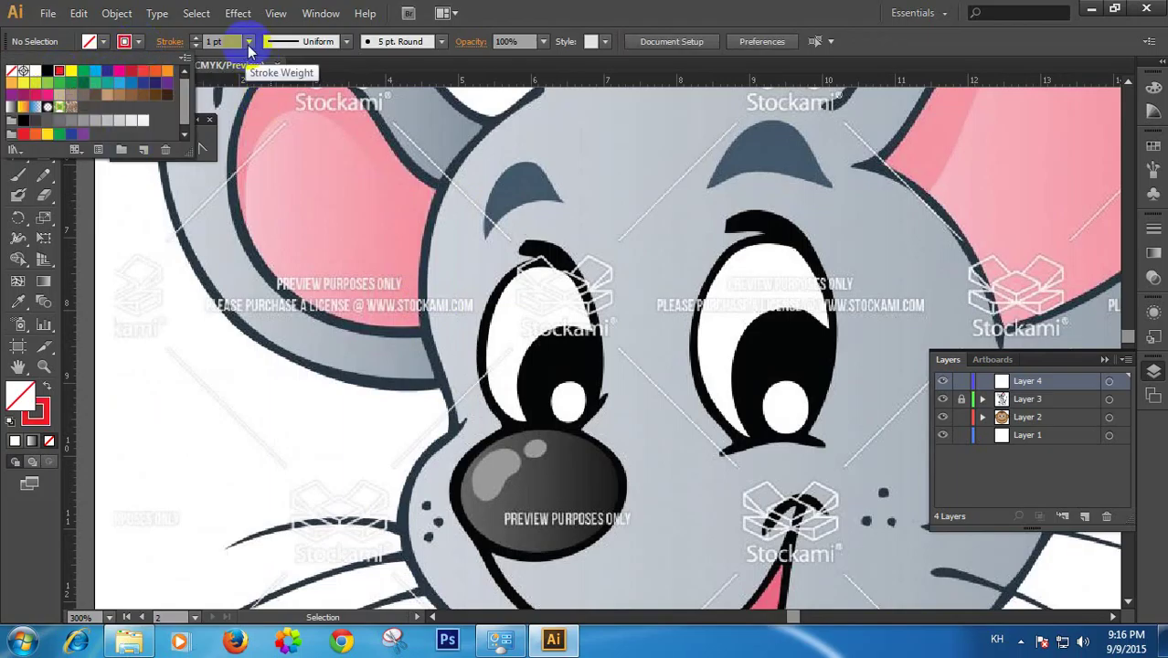
{"action": "key", "text": "p"}
{"action": "left_click", "coordinate": [455, 434]}
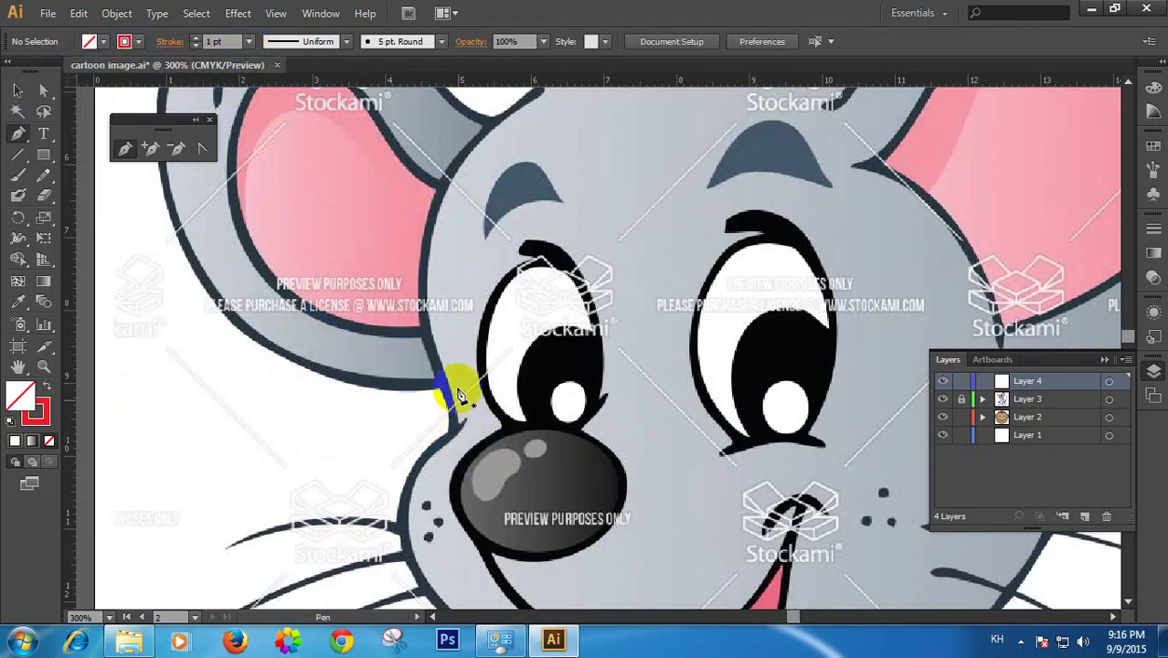
{"action": "left_click_drag", "start_coordinate": [430, 342], "coordinate": [406, 252]}
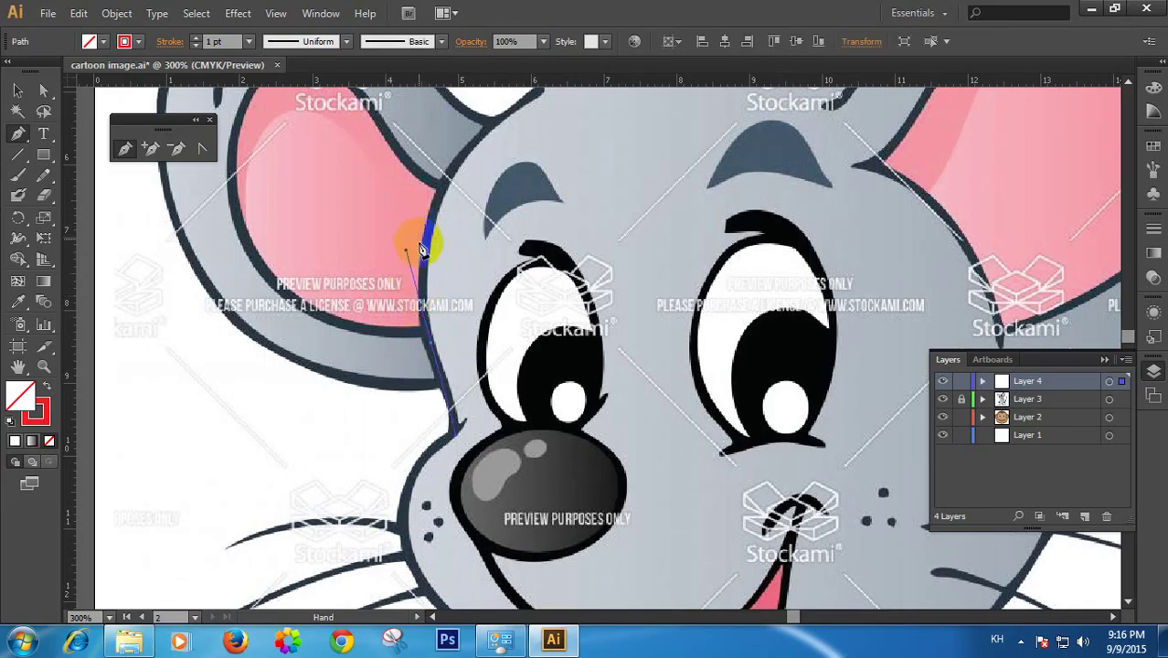
{"action": "key", "text": "ctrl+z"}
{"action": "key", "text": "ctrl+z"}
Try to trace the head's edge from above the nose past the smaller ear to the hair with a 1 pt red stroke
{"action": "left_click", "coordinate": [457, 421]}
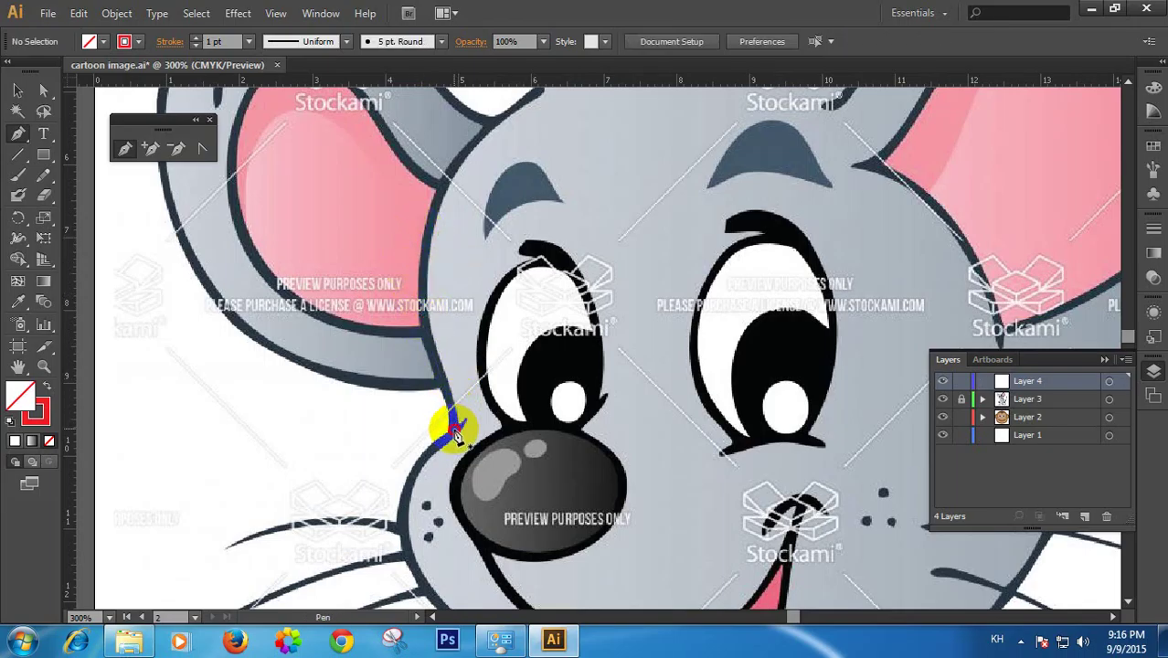
{"action": "left_click", "coordinate": [439, 342]}
{"action": "left_click", "coordinate": [415, 250]}
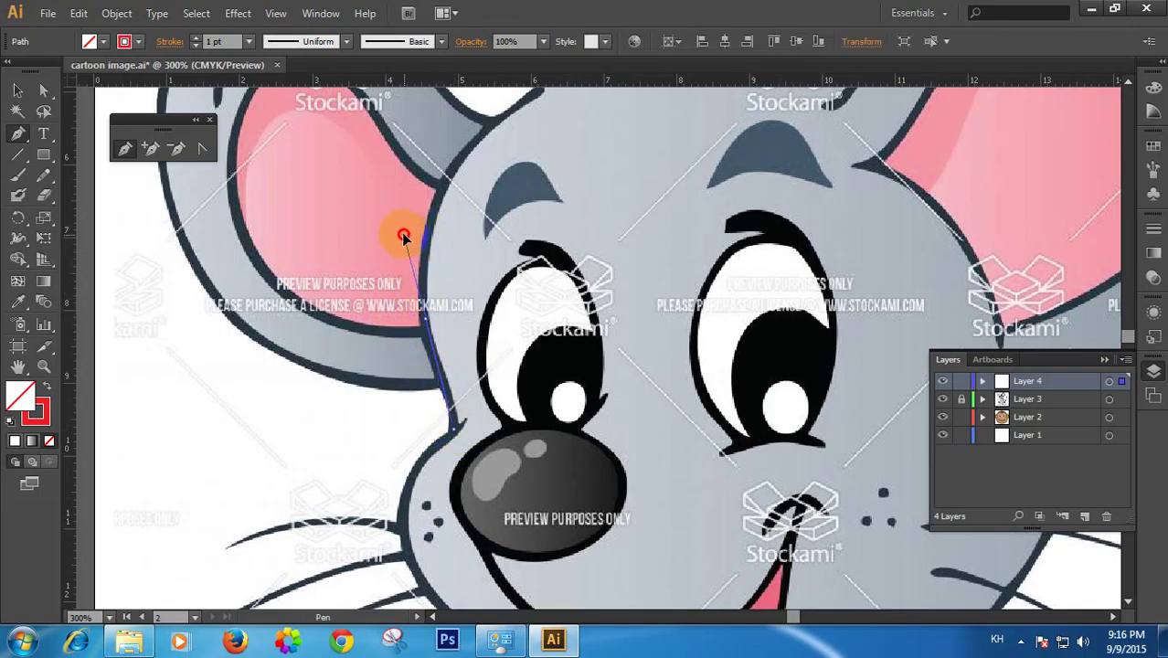
{"action": "left_click_drag", "start_coordinate": [456, 144], "coordinate": [508, 228]}
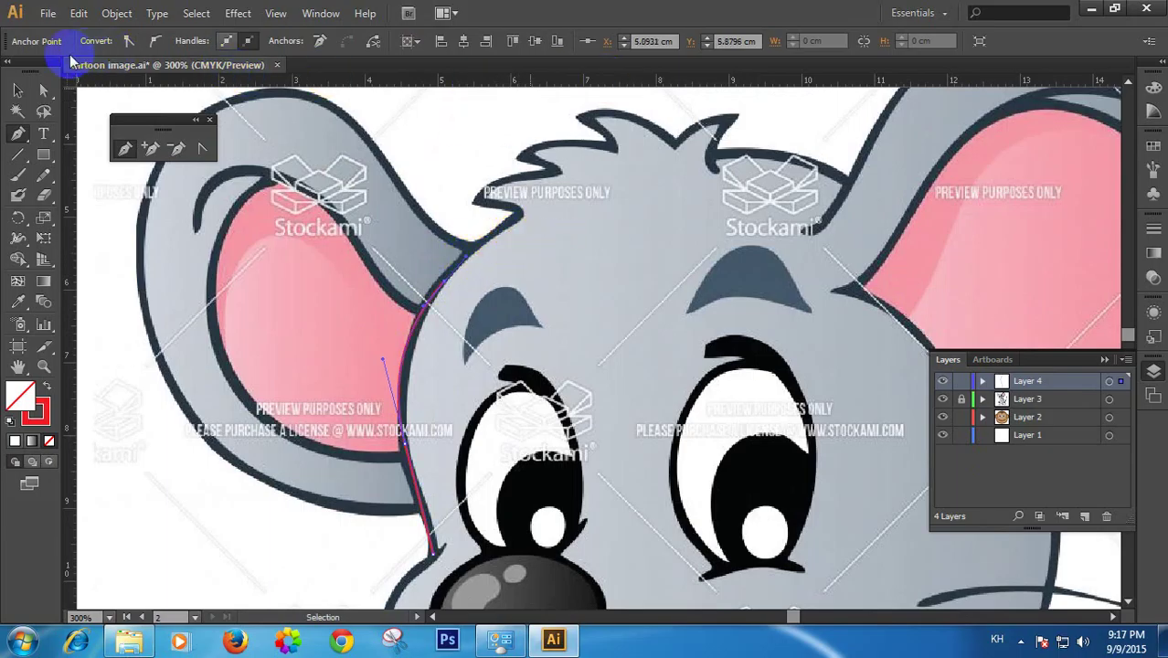
{"action": "left_click", "coordinate": [17, 90]}
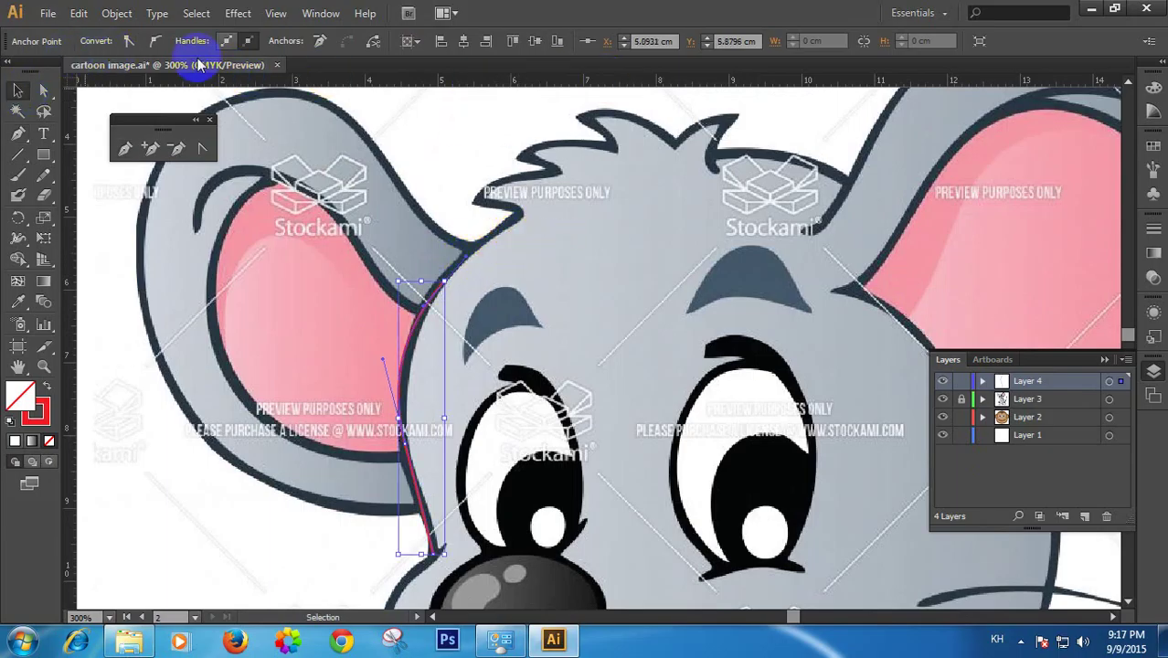
{"action": "left_click", "coordinate": [475, 162]}
{"action": "left_click", "coordinate": [438, 291]}
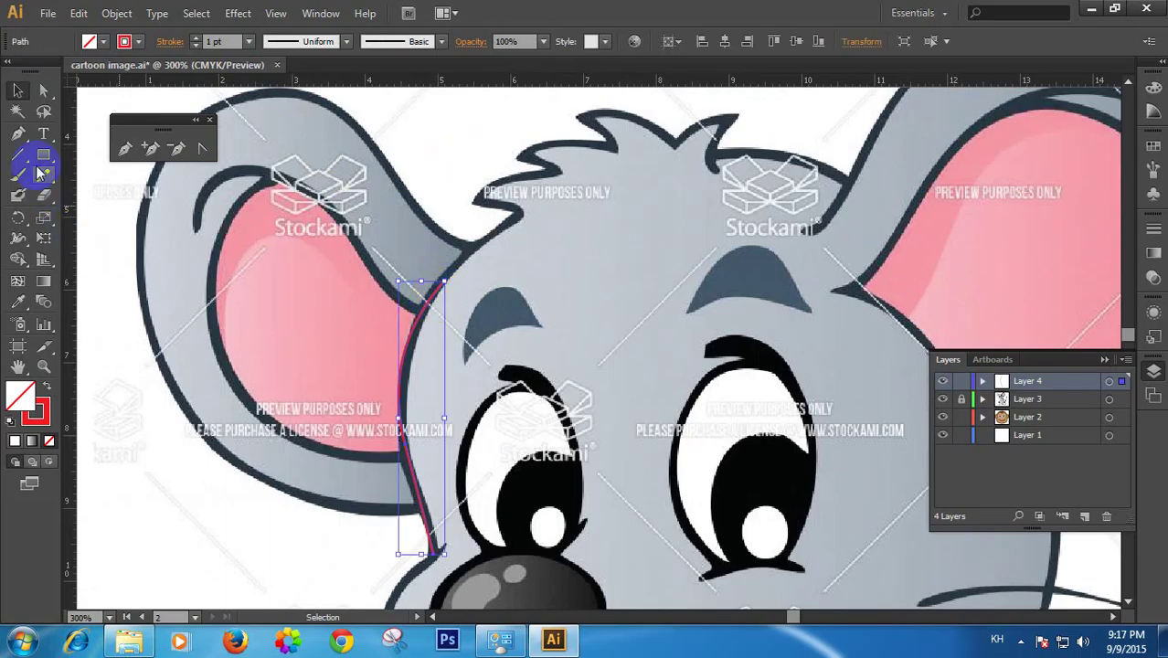
{"action": "left_click", "coordinate": [149, 150]}
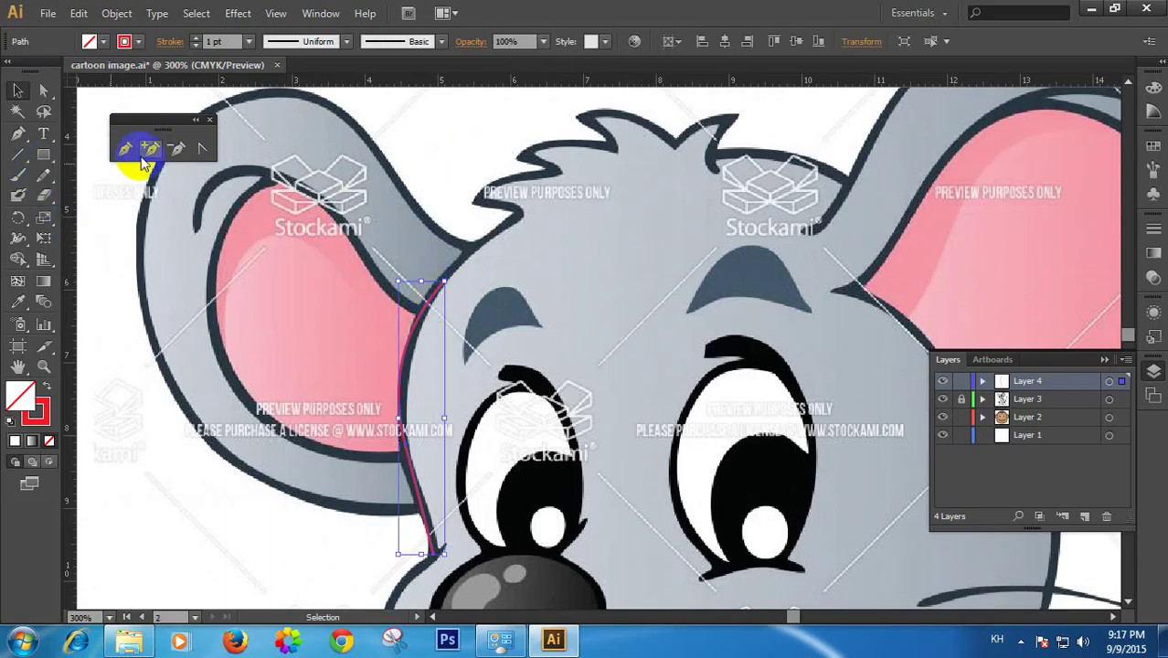
{"action": "left_click", "coordinate": [446, 282]}
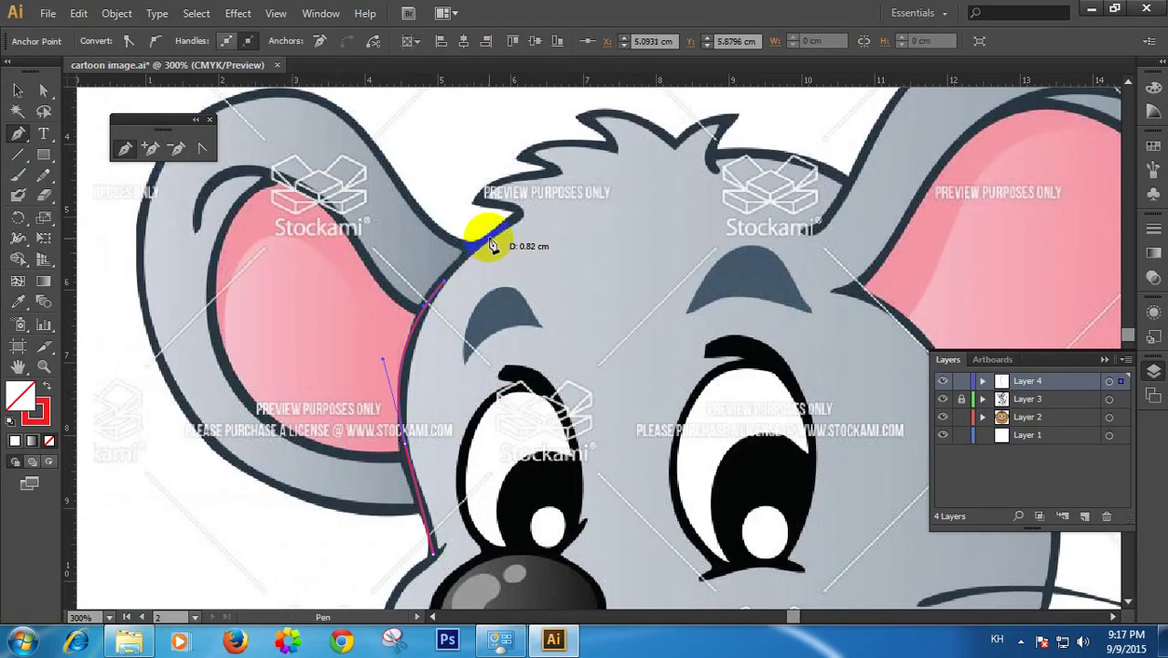
{"action": "left_click_drag", "start_coordinate": [489, 236], "coordinate": [526, 215]}
{"action": "left_click", "coordinate": [17, 90]}
{"action": "left_click", "coordinate": [359, 278]}
Set the stroke weight to 2 pt and trace the head's edge from above the nose past the smaller ear toward the hair
{"action": "left_click", "coordinate": [249, 41]}
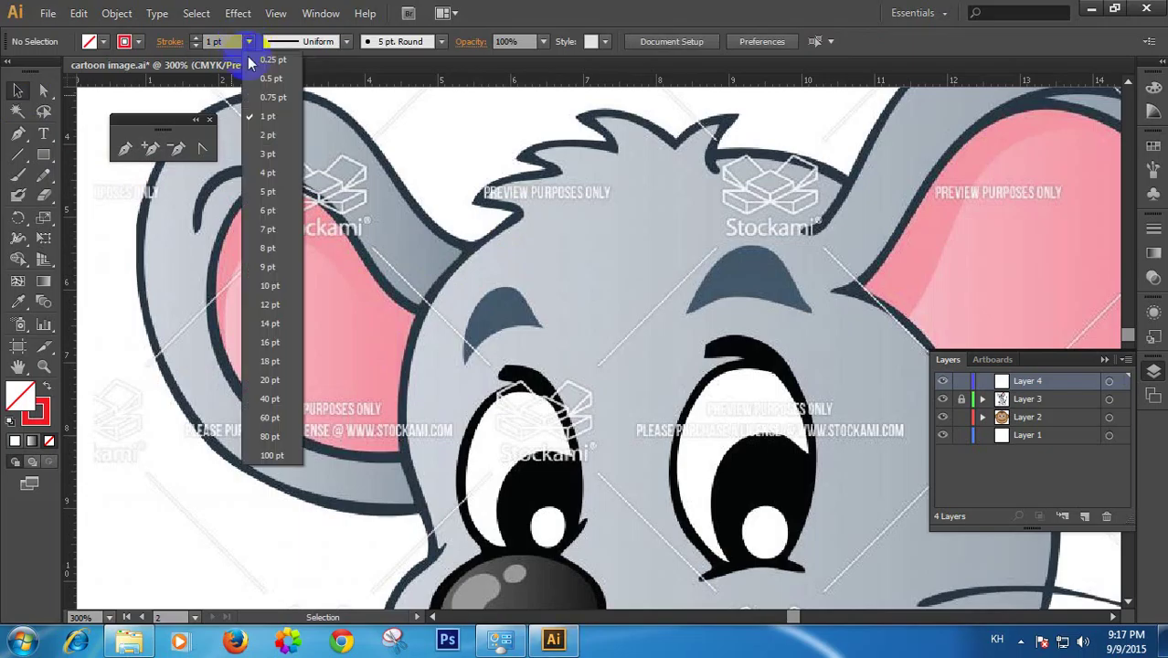
{"action": "left_click", "coordinate": [269, 137]}
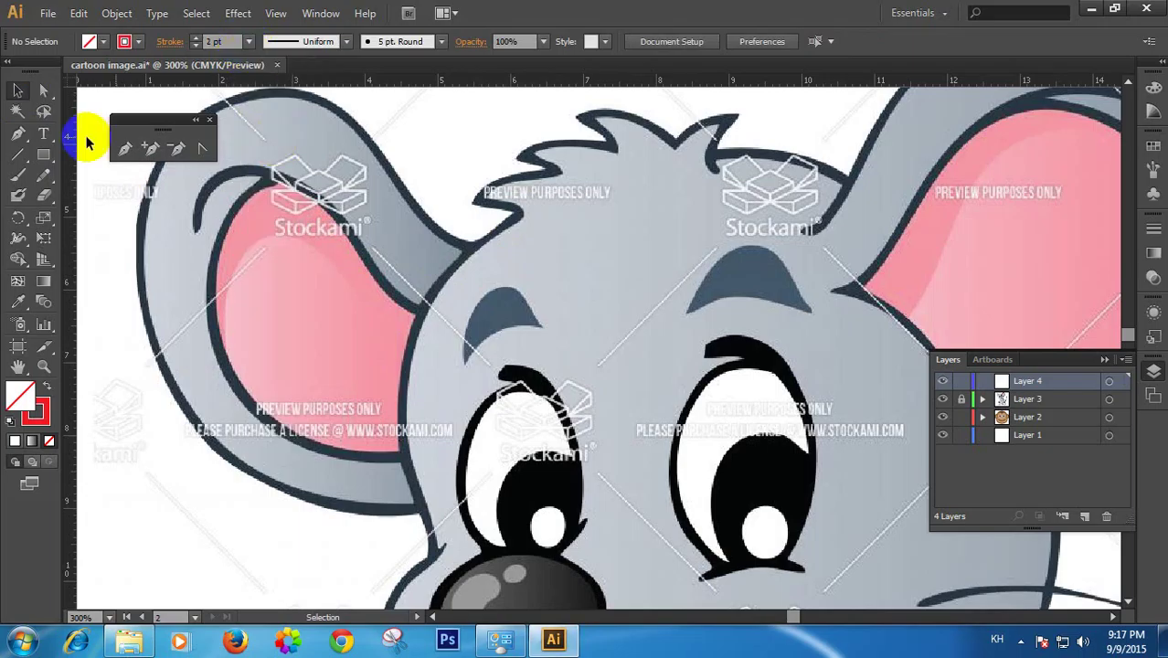
{"action": "left_click", "coordinate": [17, 134]}
{"action": "left_click_drag", "start_coordinate": [431, 537], "coordinate": [435, 569]}
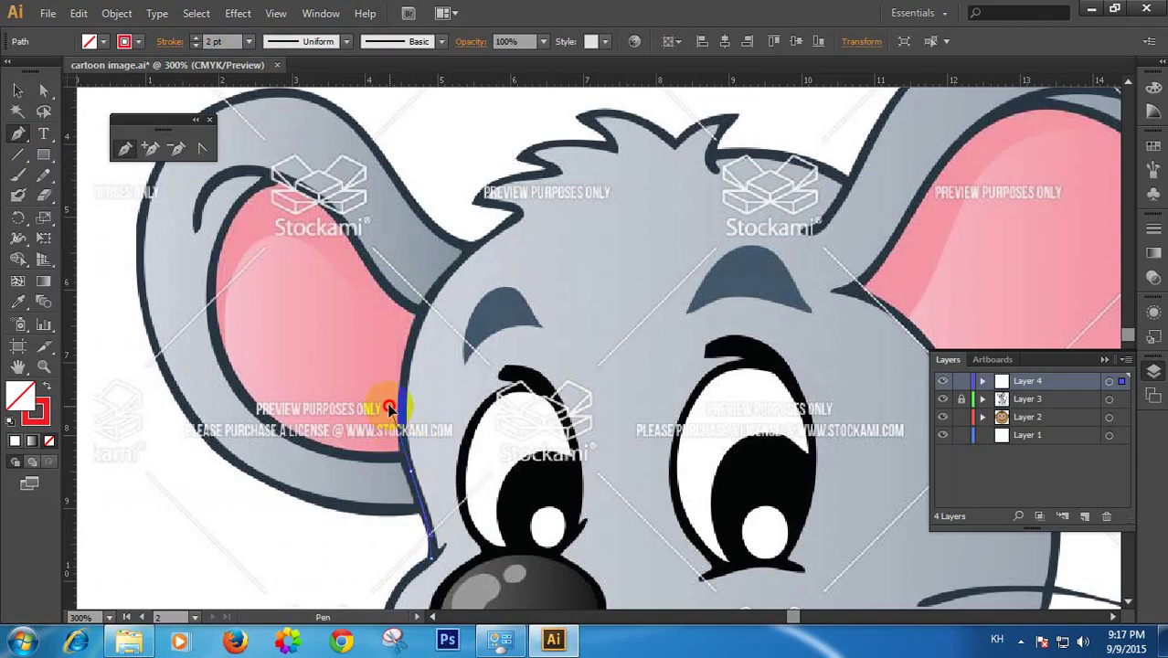
{"action": "left_click_drag", "start_coordinate": [420, 313], "coordinate": [428, 325]}
{"action": "left_click_drag", "start_coordinate": [440, 279], "coordinate": [536, 225]}
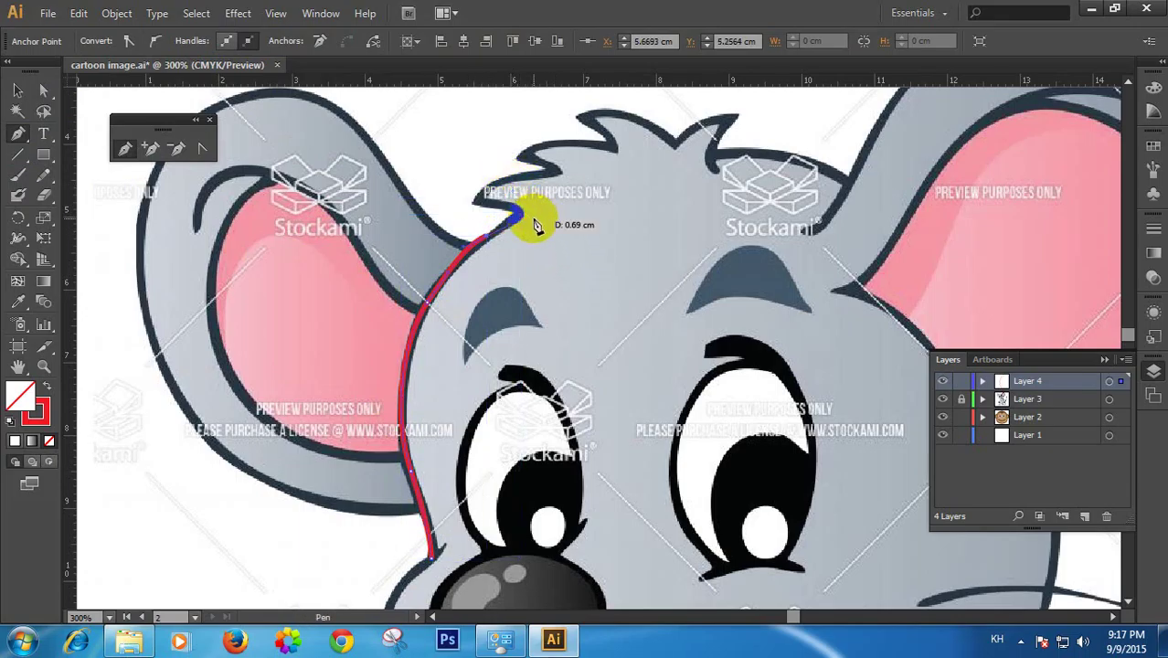
{"action": "left_click", "coordinate": [522, 214]}
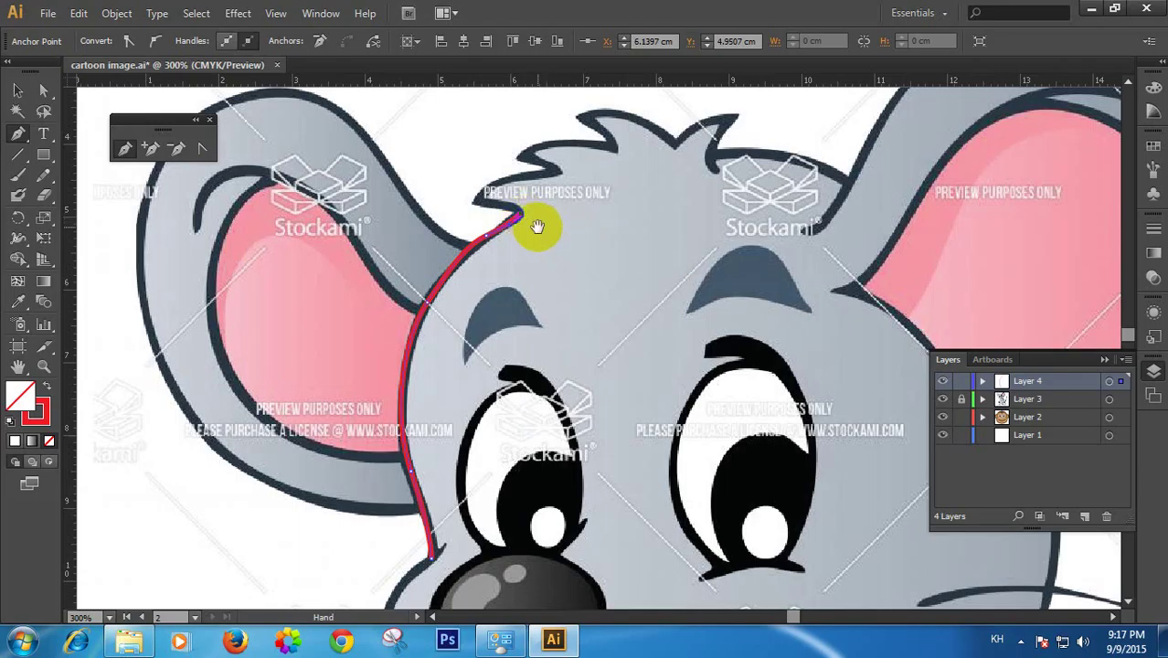
{"action": "left_click", "coordinate": [536, 222], "text": "ctrl"}
{"action": "key", "text": "ctrl+z"}
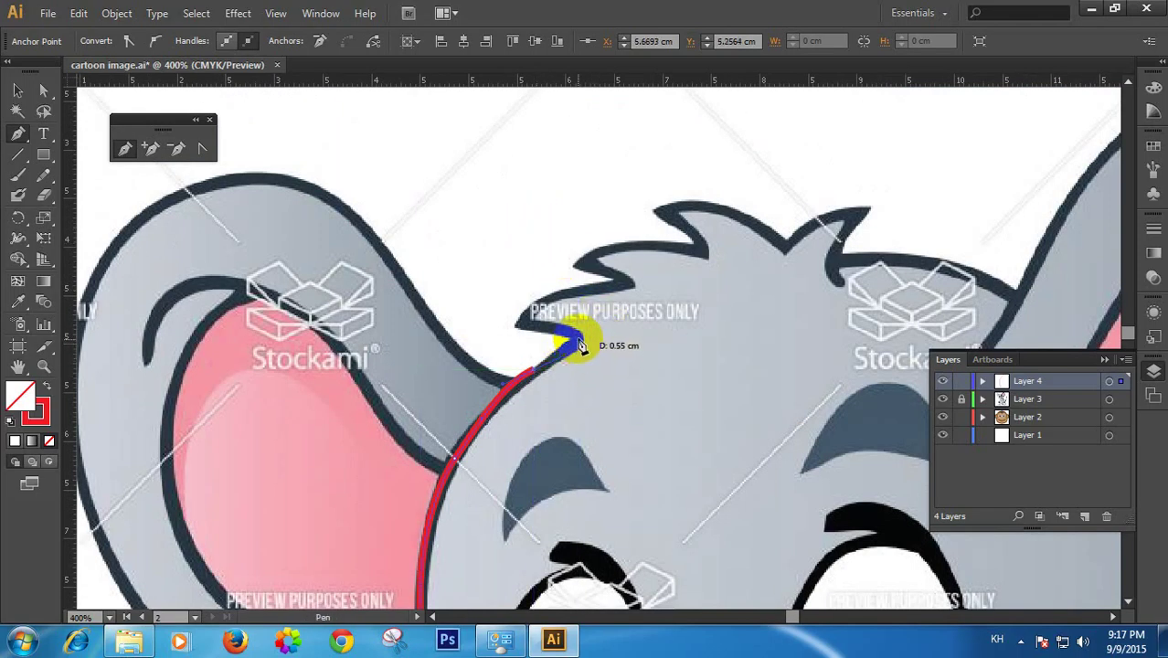
Continue the red path around the first hair tufts, up to the third pointed tip, with corner points at the sharp turns
{"action": "left_click_drag", "start_coordinate": [579, 346], "coordinate": [519, 325]}
{"action": "left_click_drag", "start_coordinate": [519, 326], "coordinate": [728, 279]}
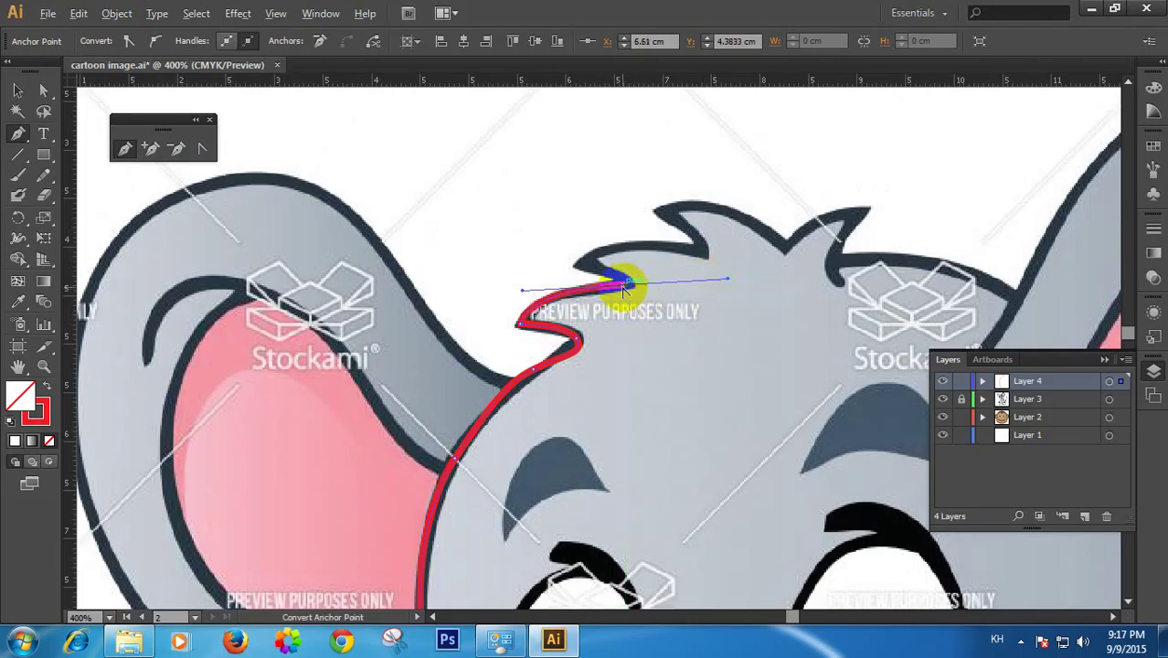
{"action": "left_click_drag", "start_coordinate": [636, 287], "coordinate": [761, 261]}
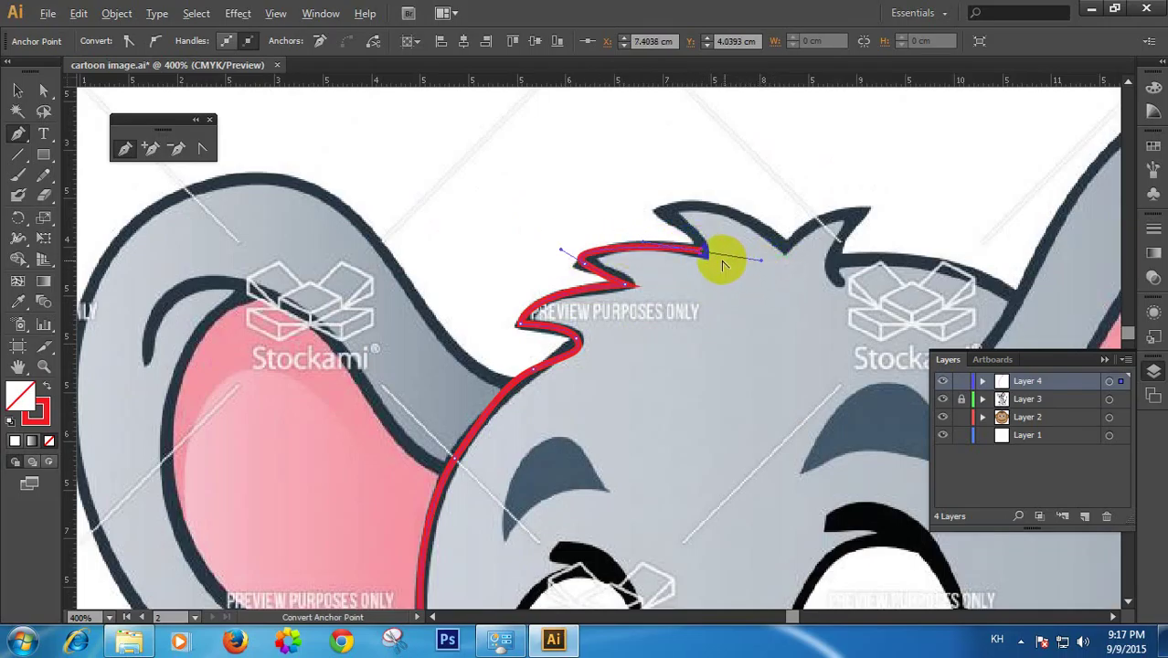
{"action": "left_click", "coordinate": [705, 257]}
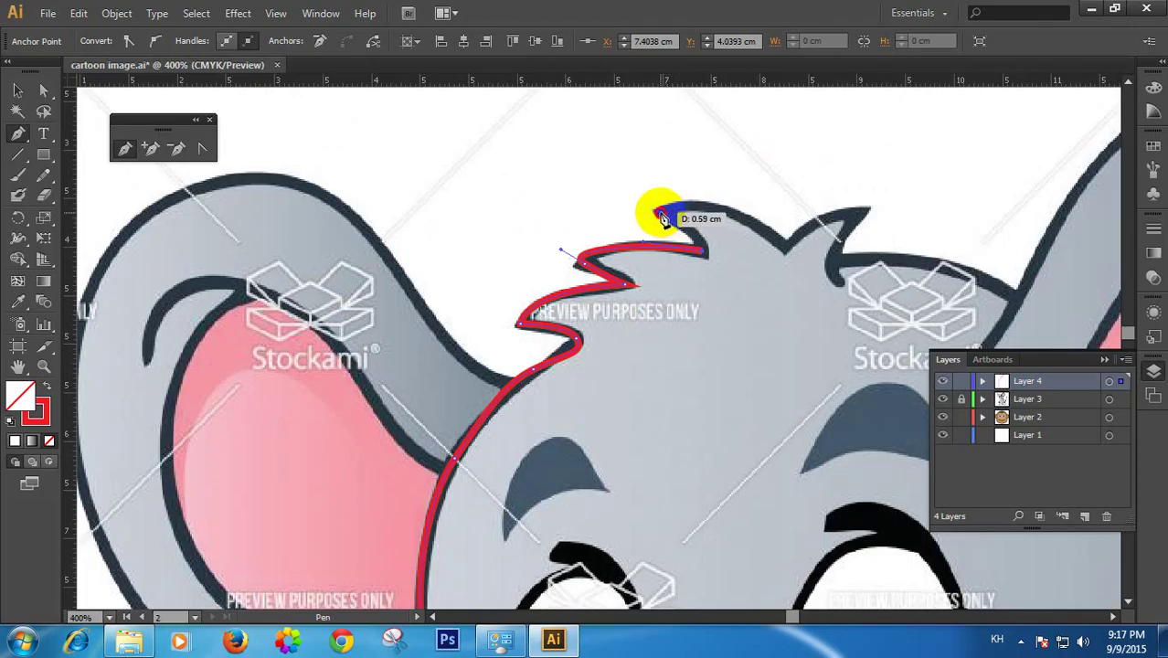
{"action": "left_click_drag", "start_coordinate": [663, 217], "coordinate": [630, 201]}
{"action": "left_click", "coordinate": [664, 216]}
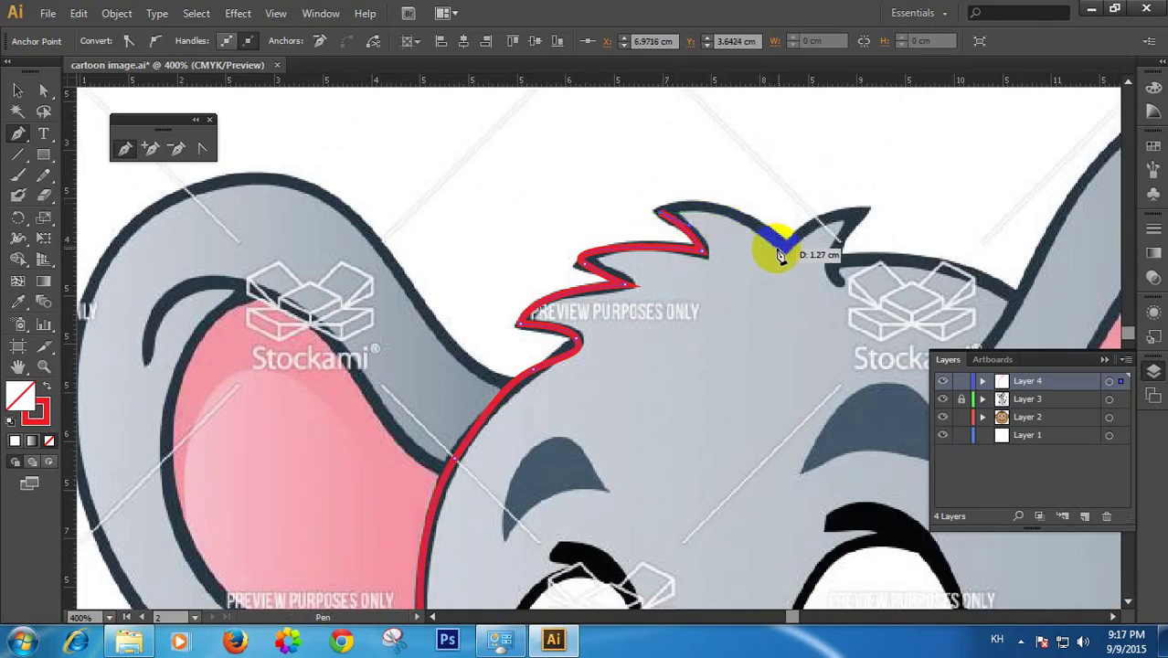
Trace the top of the hair through the central notch and around the last tuft's tip down to its base
{"action": "mouse_move", "coordinate": [784, 249]}
{"action": "left_mouse_down"}
{"action": "mouse_move", "coordinate": [838, 302]}
{"action": "mouse_move", "coordinate": [834, 317]}
{"action": "left_mouse_up"}
{"action": "left_click", "coordinate": [784, 247]}
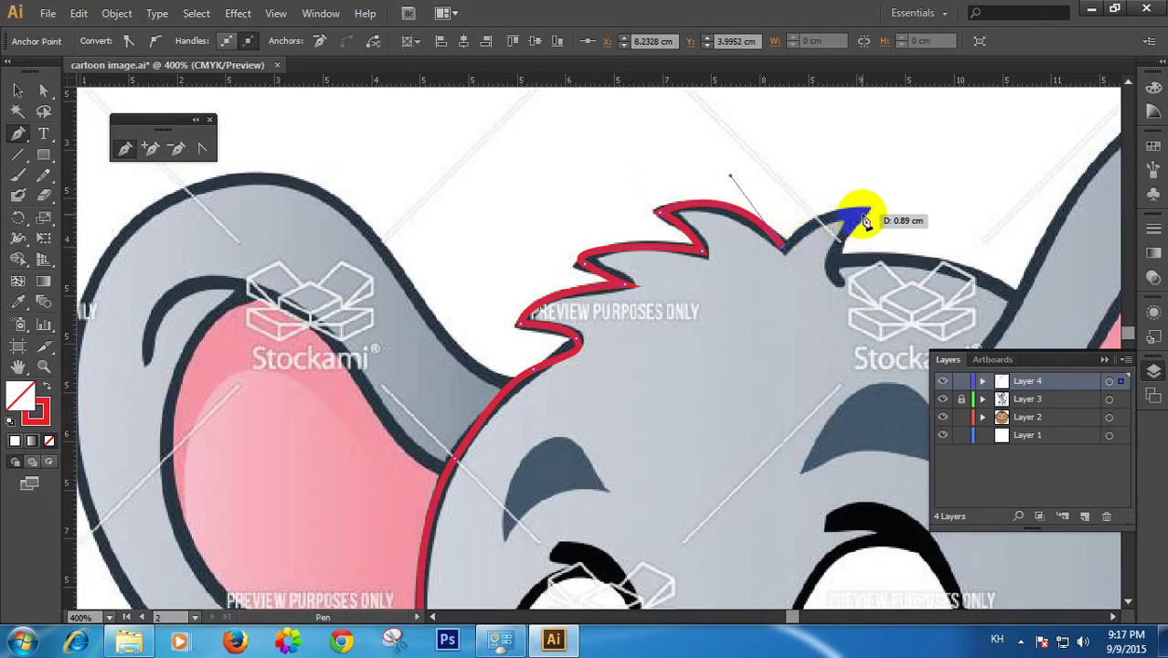
{"action": "left_click_drag", "start_coordinate": [868, 210], "coordinate": [934, 200]}
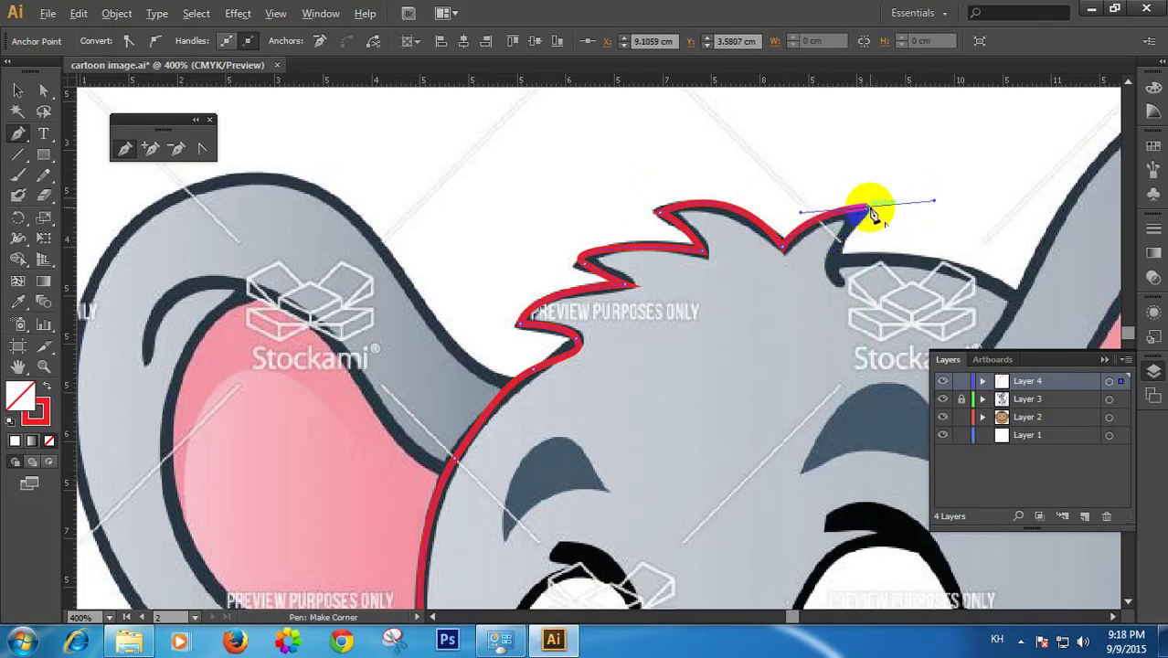
{"action": "left_click", "coordinate": [868, 211]}
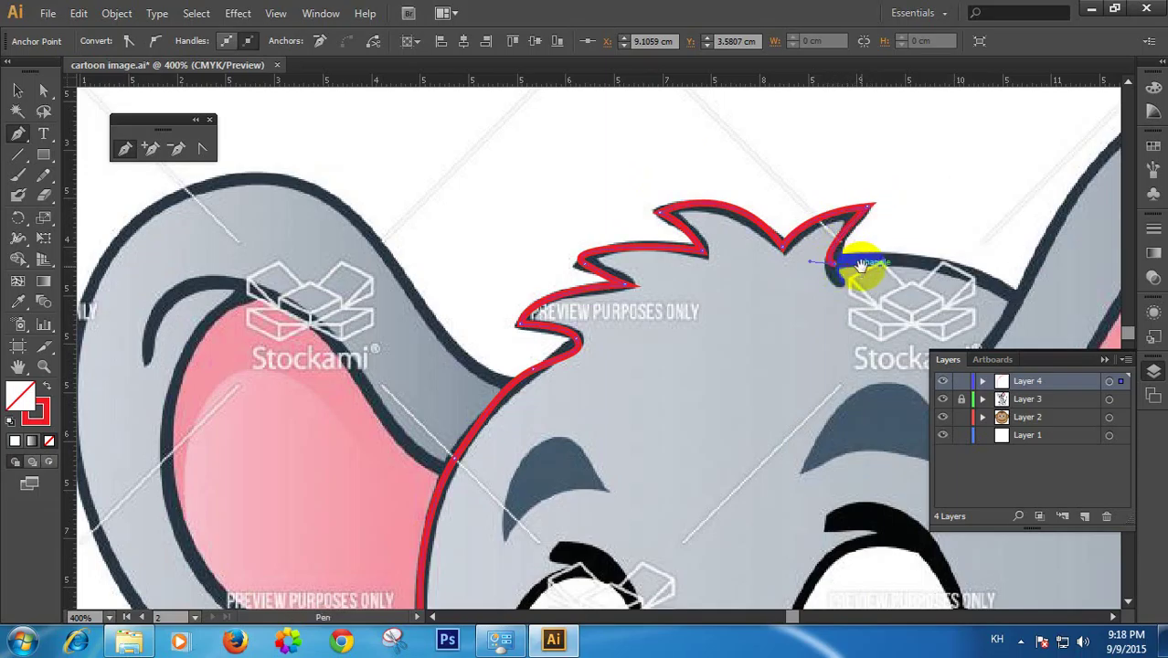
Trace the top of the head from the last hair tuft to where the larger ear begins
{"action": "left_click", "coordinate": [854, 274], "text": "ctrl+alt"}
{"action": "left_click", "coordinate": [846, 290], "text": "ctrl+alt"}
{"action": "left_click_drag", "start_coordinate": [672, 381], "coordinate": [717, 201]}
{"action": "left_click", "coordinate": [519, 214], "text": "ctrl"}
{"action": "left_click", "coordinate": [521, 214], "text": "ctrl"}
{"action": "left_click_drag", "start_coordinate": [630, 391], "coordinate": [455, 172]}
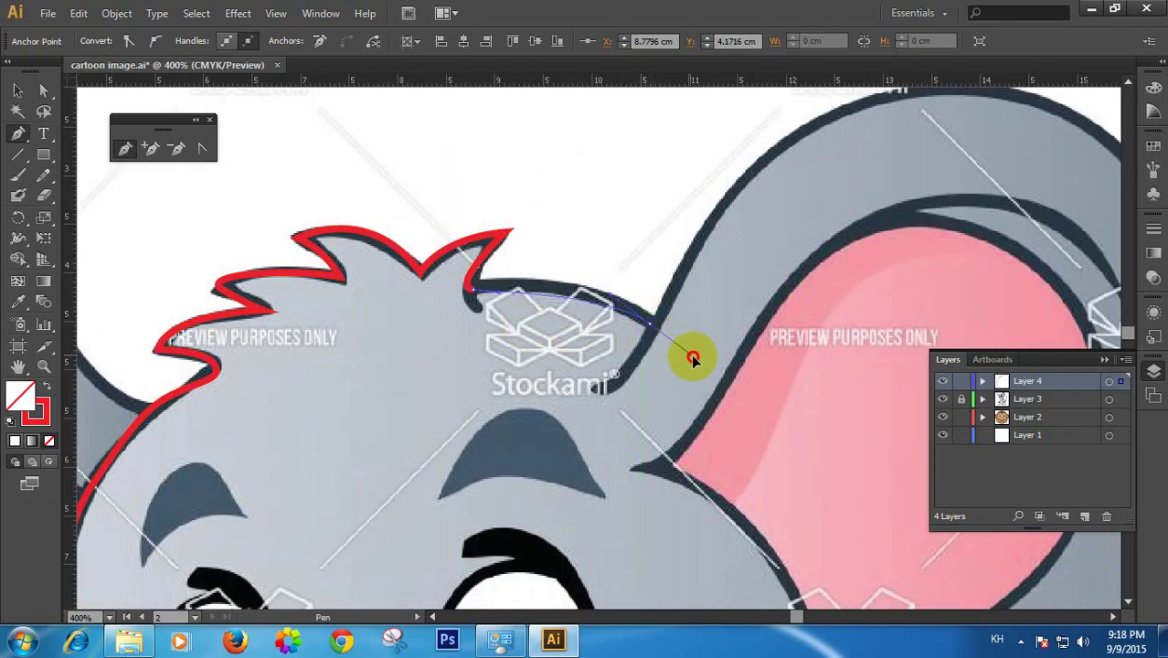
{"action": "left_click_drag", "start_coordinate": [692, 358], "coordinate": [565, 227]}
Try to continue the head outline up the outer edge of the larger ear
{"action": "left_click", "coordinate": [585, 250], "text": "ctrl+alt"}
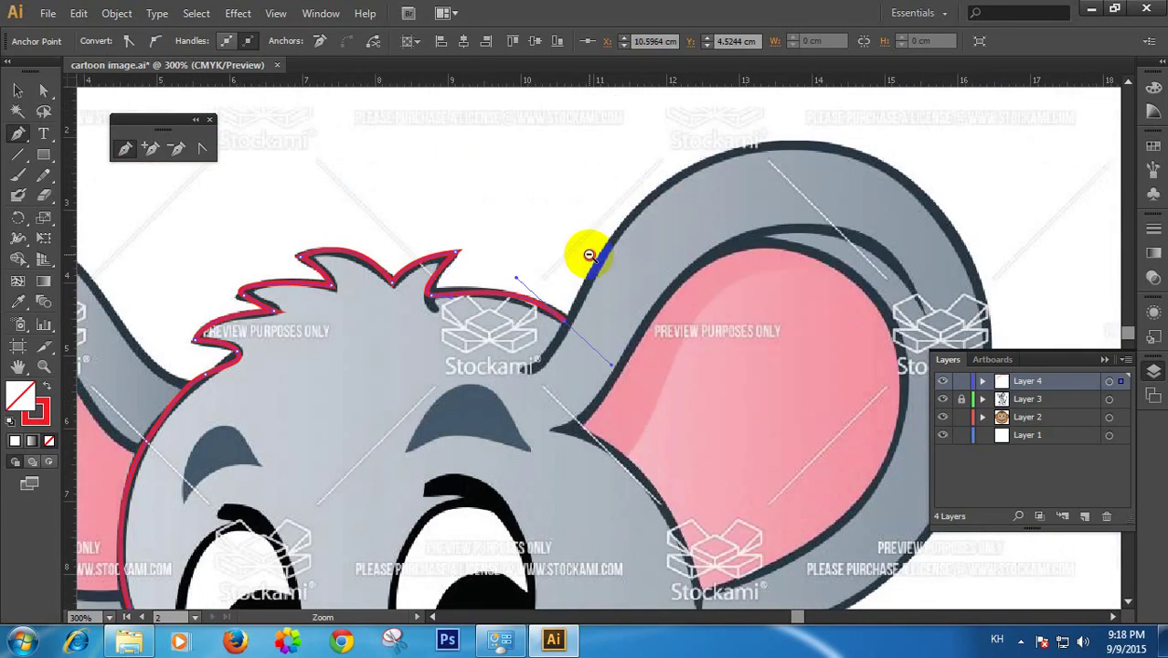
{"action": "left_click", "coordinate": [590, 257], "text": "ctrl+alt"}
{"action": "left_click", "coordinate": [625, 371], "text": "ctrl+alt"}
{"action": "left_click_drag", "start_coordinate": [637, 448], "coordinate": [592, 280]}
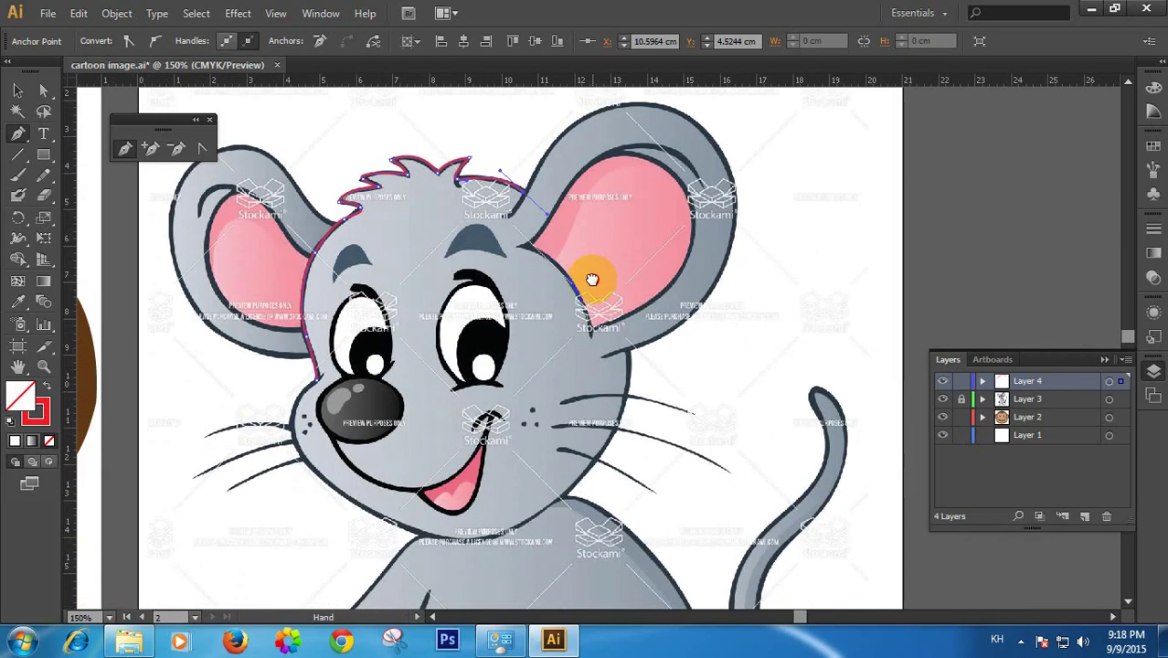
{"action": "left_click_drag", "start_coordinate": [595, 278], "coordinate": [620, 318]}
{"action": "left_click", "coordinate": [620, 260], "text": "ctrl"}
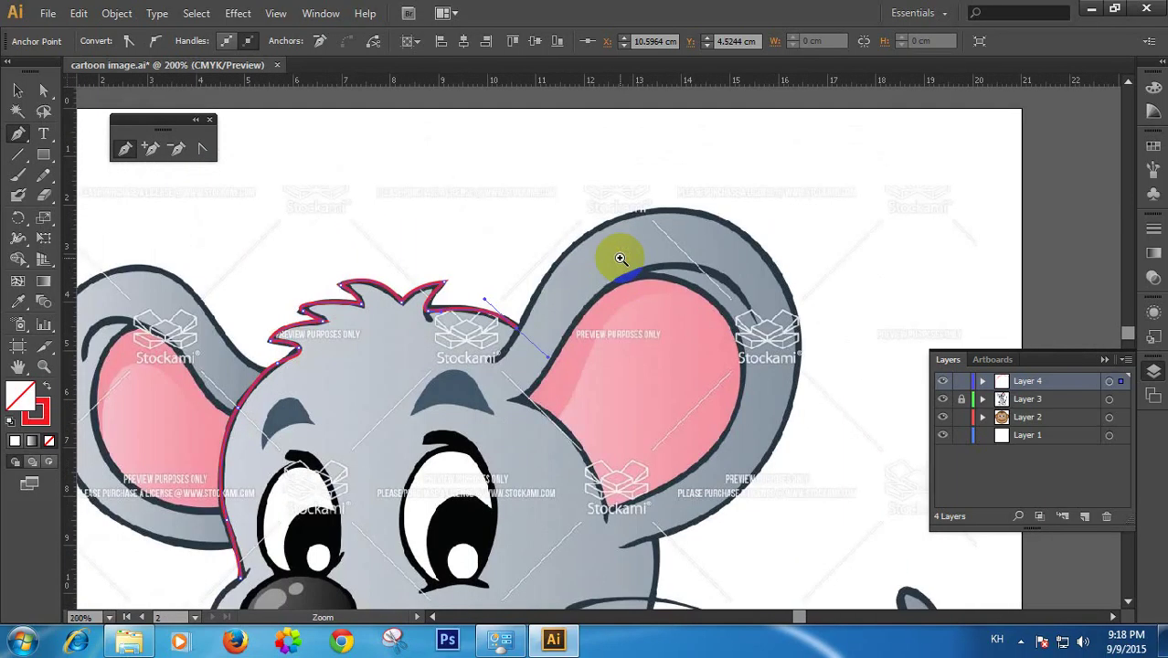
{"action": "left_click_drag", "start_coordinate": [567, 338], "coordinate": [651, 169]}
{"action": "key", "text": "ctrl+z"}
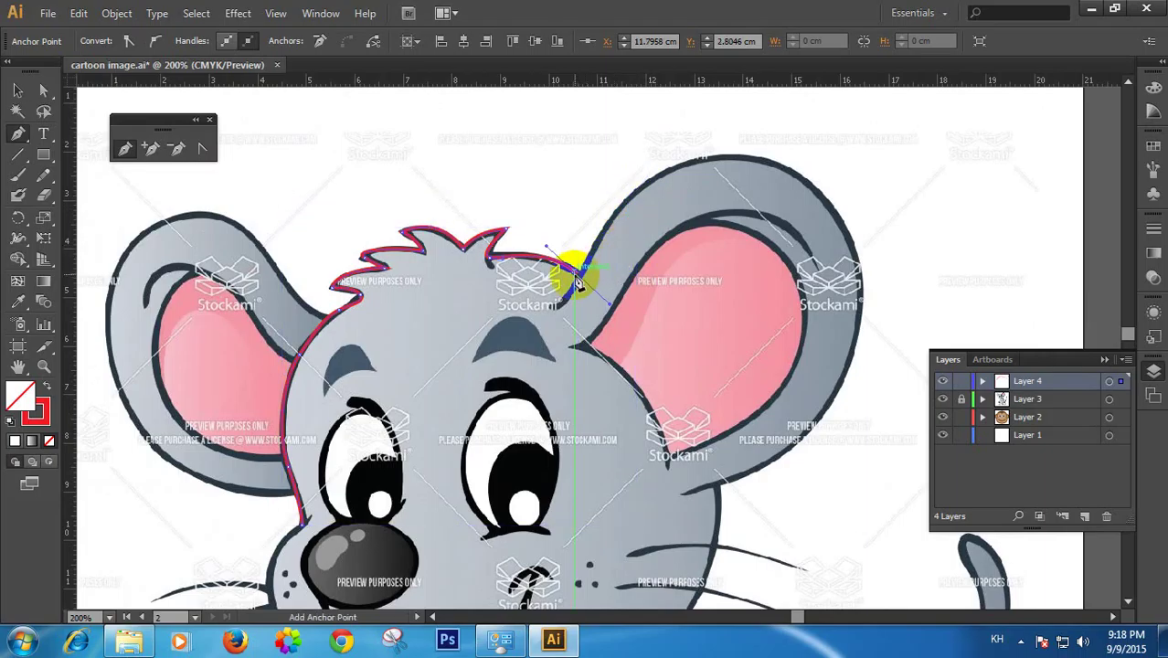
Trace the head outline around the larger ear's outer edge, from the hairline corner to a corner point where the ear meets the cheek
{"action": "left_click", "coordinate": [578, 275]}
{"action": "left_click_drag", "start_coordinate": [619, 208], "coordinate": [640, 177]}
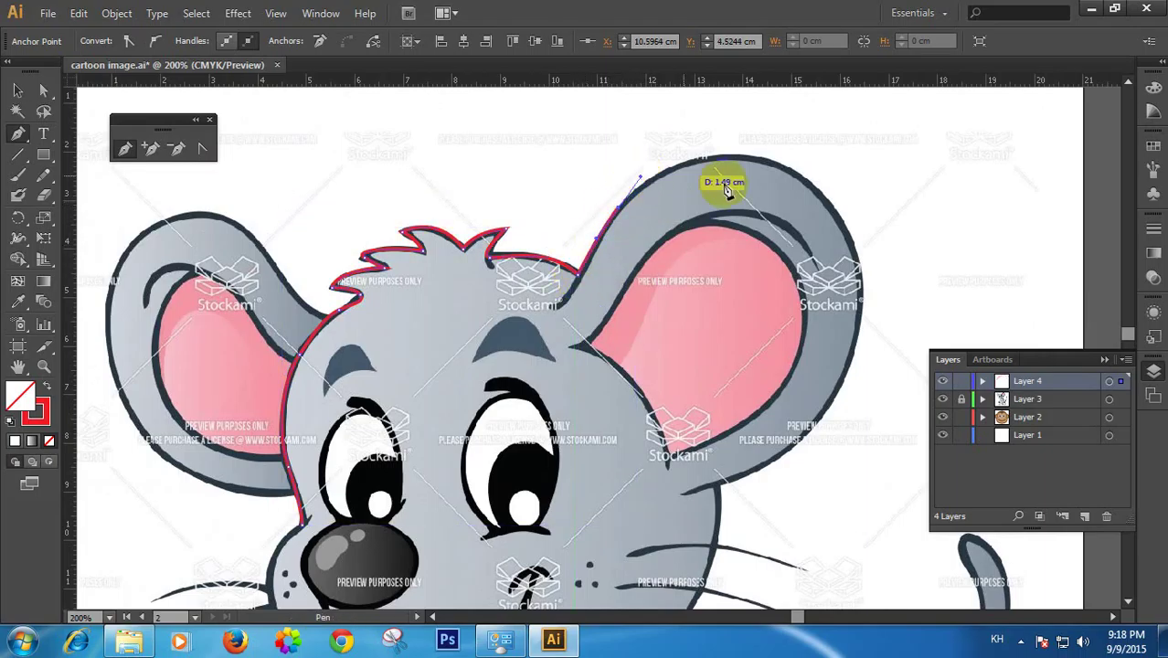
{"action": "left_click_drag", "start_coordinate": [818, 193], "coordinate": [883, 262]}
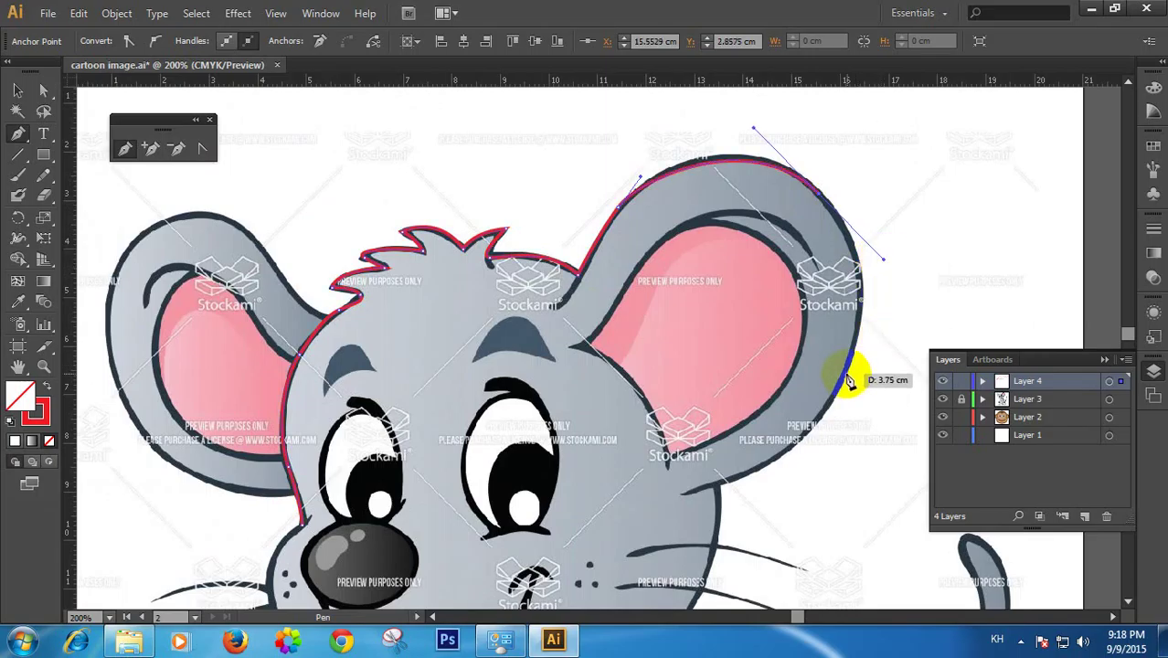
{"action": "left_click_drag", "start_coordinate": [844, 378], "coordinate": [826, 422]}
{"action": "left_click", "coordinate": [717, 482]}
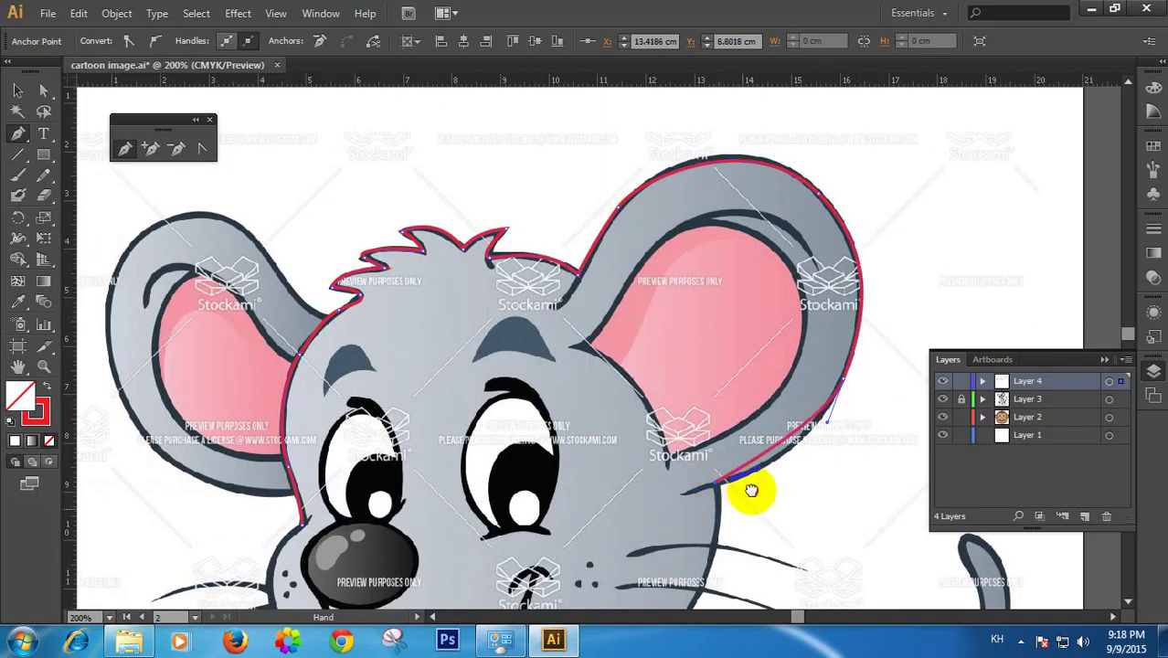
{"action": "left_click_drag", "start_coordinate": [751, 491], "coordinate": [754, 301]}
{"action": "key", "text": "ctrl+z"}
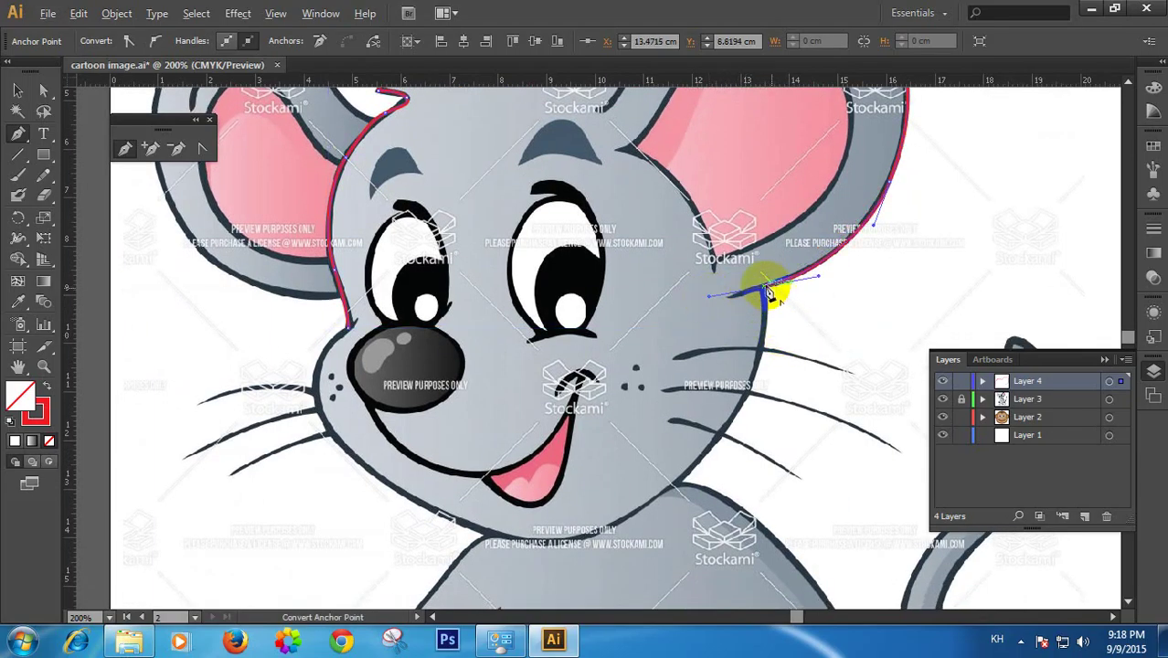
{"action": "left_click", "coordinate": [771, 296]}
Trace the cheek, chin and muzzle, close the head outline beside the nose, and deselect it
{"action": "left_click_drag", "start_coordinate": [685, 484], "coordinate": [553, 584]}
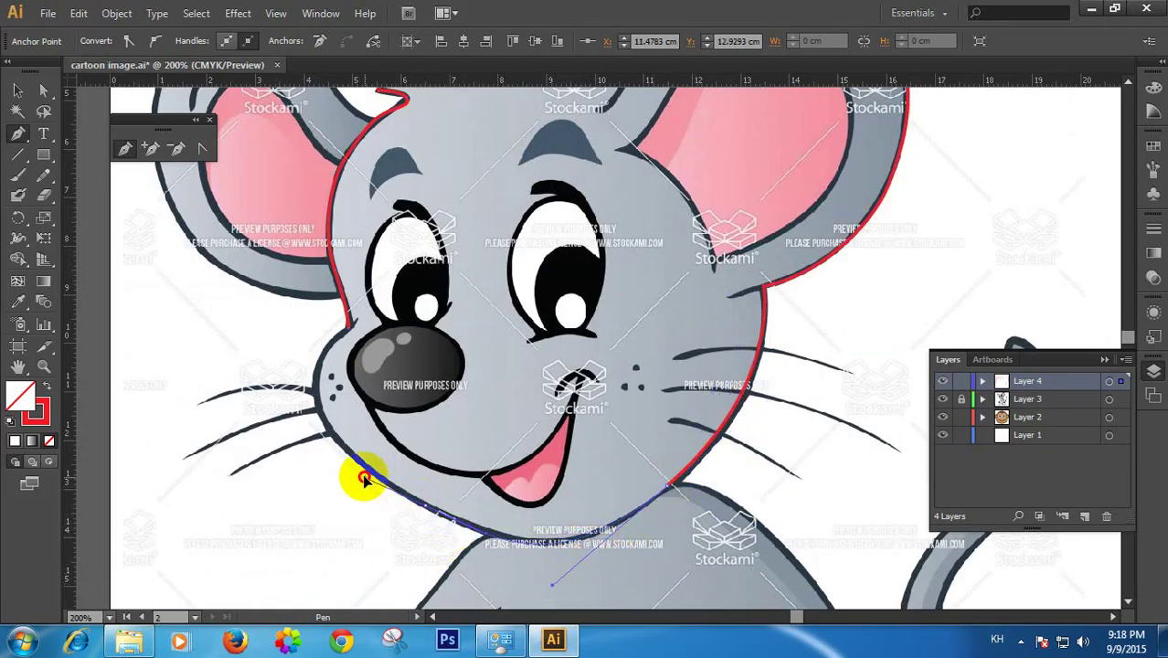
{"action": "left_click_drag", "start_coordinate": [336, 423], "coordinate": [368, 309]}
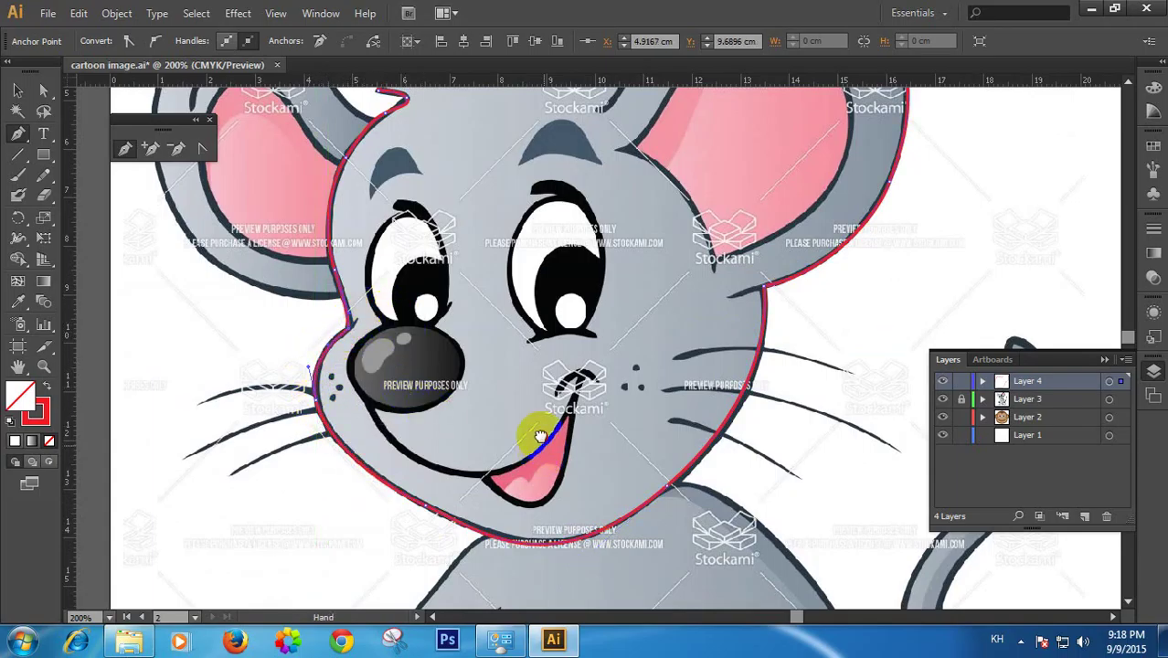
{"action": "left_click_drag", "start_coordinate": [541, 434], "coordinate": [517, 386]}
{"action": "left_click", "coordinate": [519, 402], "text": "ctrl+alt"}
{"action": "left_click", "coordinate": [18, 91]}
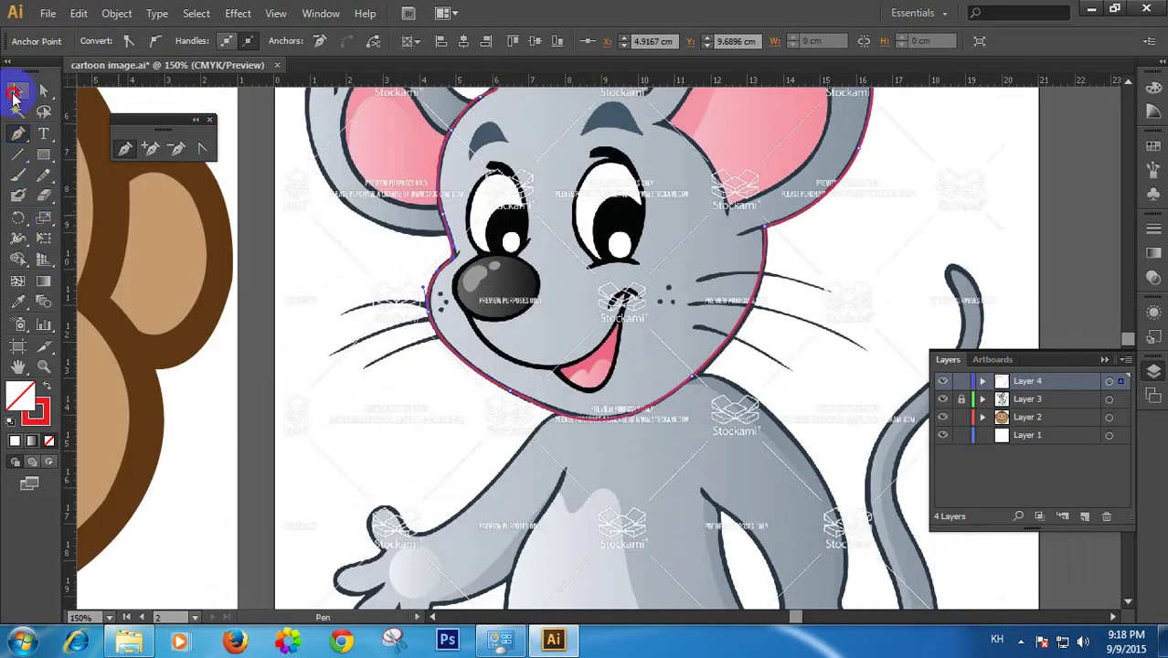
{"action": "left_click", "coordinate": [474, 229]}
{"action": "left_click", "coordinate": [433, 274]}
{"action": "left_click_drag", "start_coordinate": [450, 249], "coordinate": [393, 283]}
{"action": "left_click", "coordinate": [630, 357]}
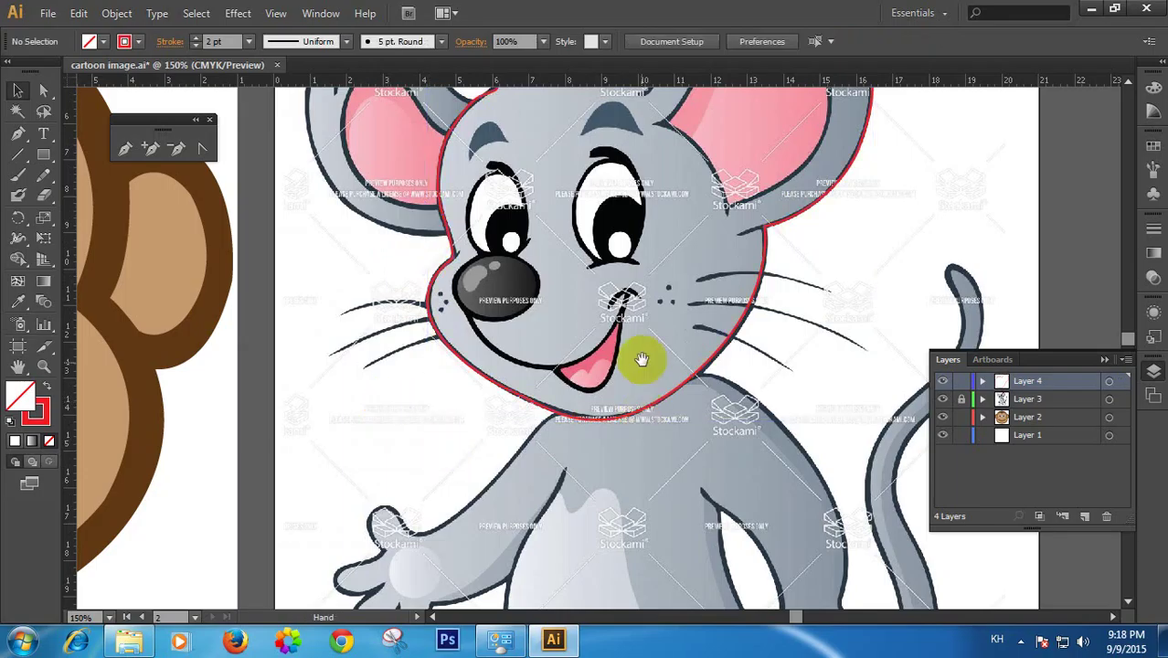
Start a new Pen path at the larger ear's pointed inner corner and trace over the top of its pink inner area
{"action": "left_click_drag", "start_coordinate": [631, 357], "coordinate": [527, 372]}
{"action": "scroll", "coordinate": [531, 297], "scroll_direction": "up", "scroll_amount": 2}
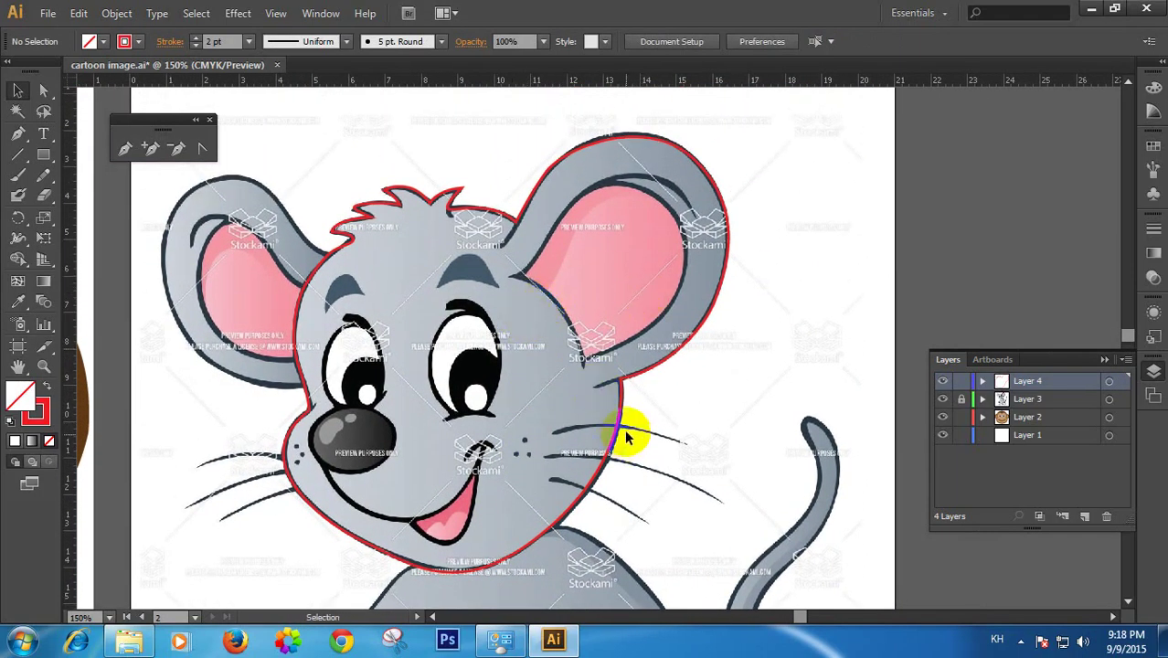
{"action": "key", "text": "space"}
{"action": "left_click_drag", "start_coordinate": [522, 329], "coordinate": [662, 334]}
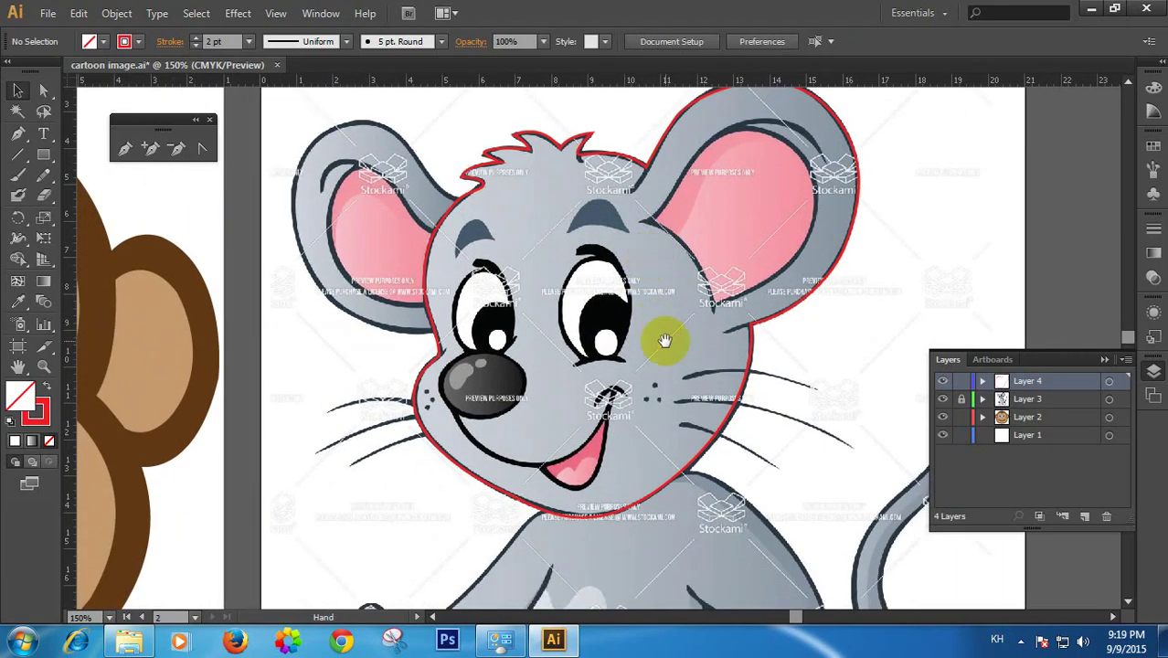
{"action": "left_click_drag", "start_coordinate": [758, 193], "coordinate": [655, 239]}
{"action": "left_click", "coordinate": [720, 217], "text": "ctrl"}
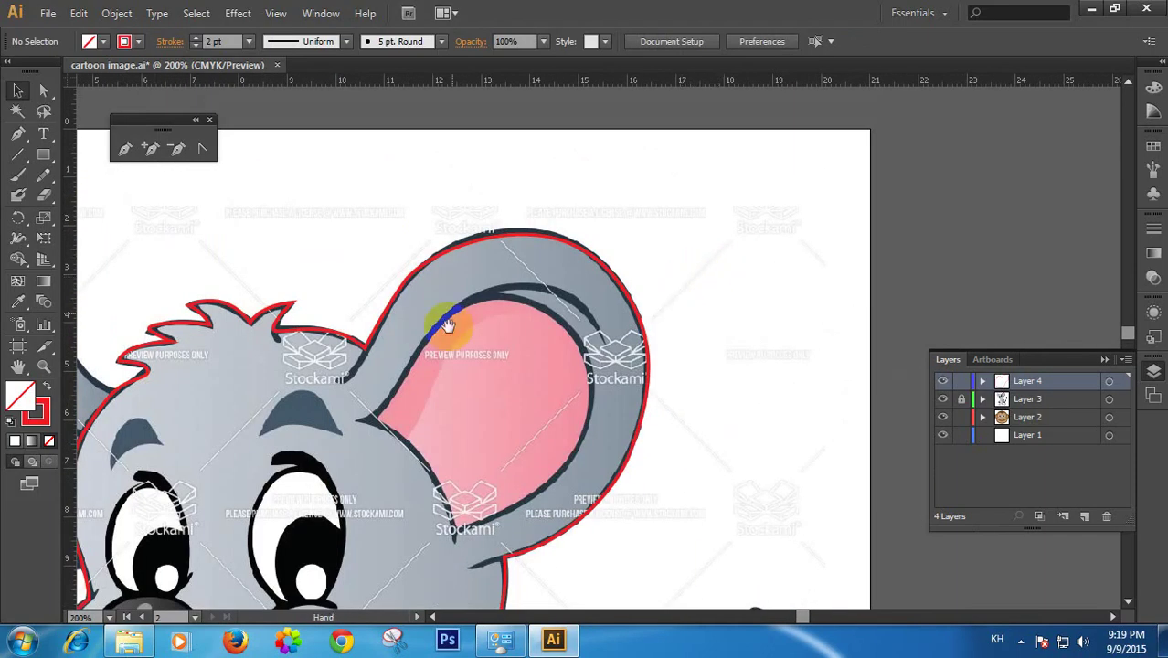
{"action": "left_click_drag", "start_coordinate": [448, 326], "coordinate": [451, 202]}
{"action": "left_click", "coordinate": [477, 253], "text": "ctrl"}
{"action": "left_click", "coordinate": [17, 134]}
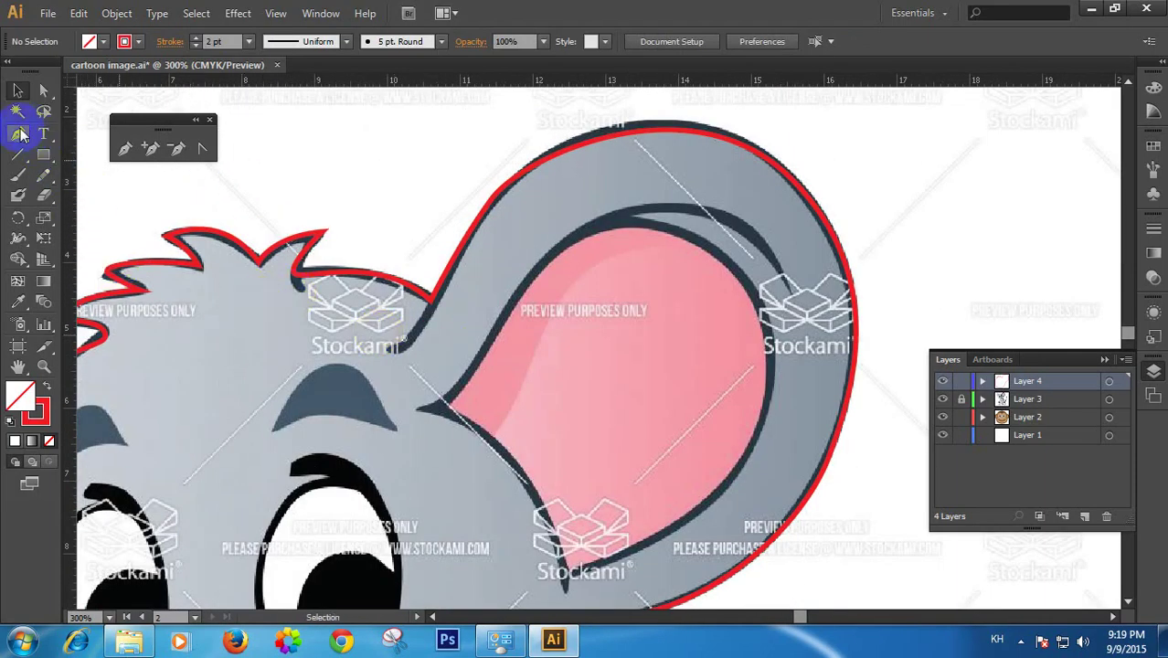
{"action": "left_click", "coordinate": [423, 413]}
{"action": "left_click_drag", "start_coordinate": [504, 327], "coordinate": [509, 335]}
{"action": "left_click_drag", "start_coordinate": [527, 256], "coordinate": [528, 255]}
{"action": "mouse_move", "coordinate": [762, 291]}
{"action": "left_mouse_down"}
{"action": "mouse_move", "coordinate": [782, 392]}
{"action": "mouse_move", "coordinate": [839, 463]}
{"action": "left_mouse_up"}
Continue the inner-ear path down the pink area's outer side to its lower tip, dropping the outgoing handle at the upper curve point
{"action": "left_click_drag", "start_coordinate": [681, 533], "coordinate": [638, 549]}
{"action": "key", "text": "z"}
{"action": "key", "text": "ctrl+z"}
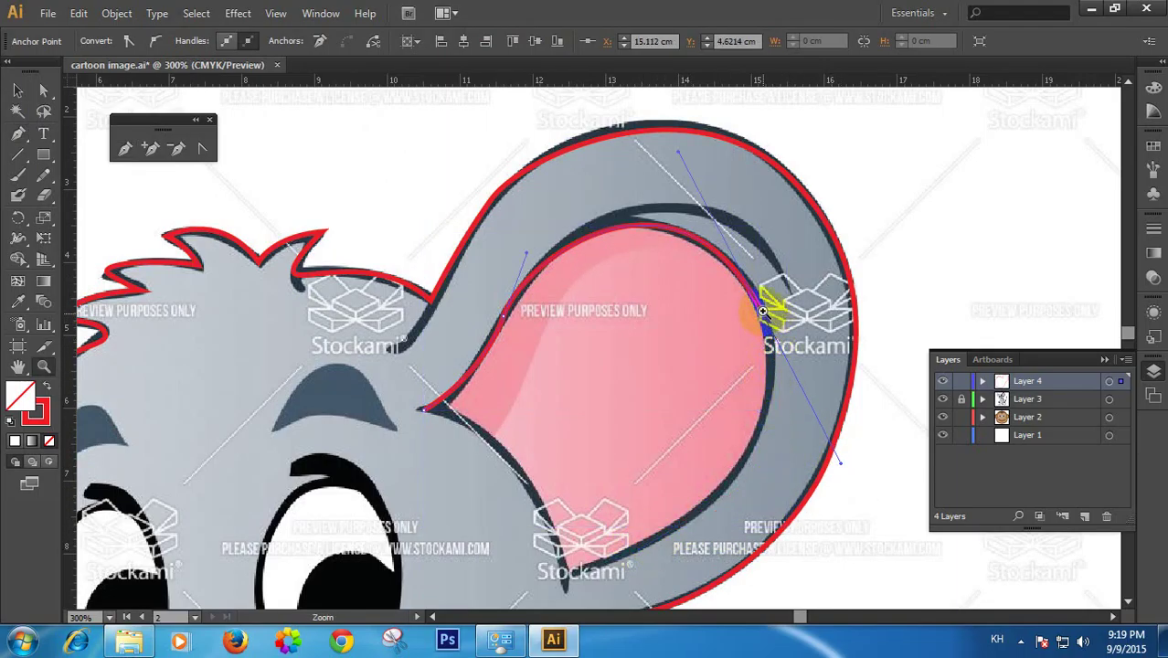
{"action": "key", "text": "alt"}
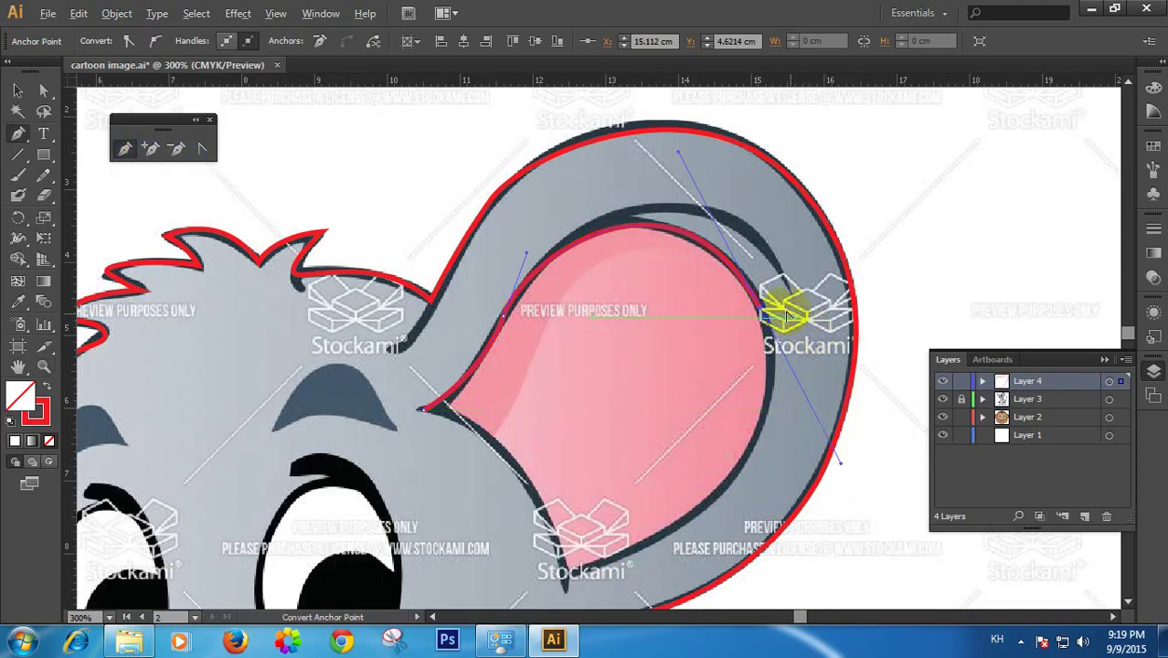
{"action": "left_click", "coordinate": [718, 503]}
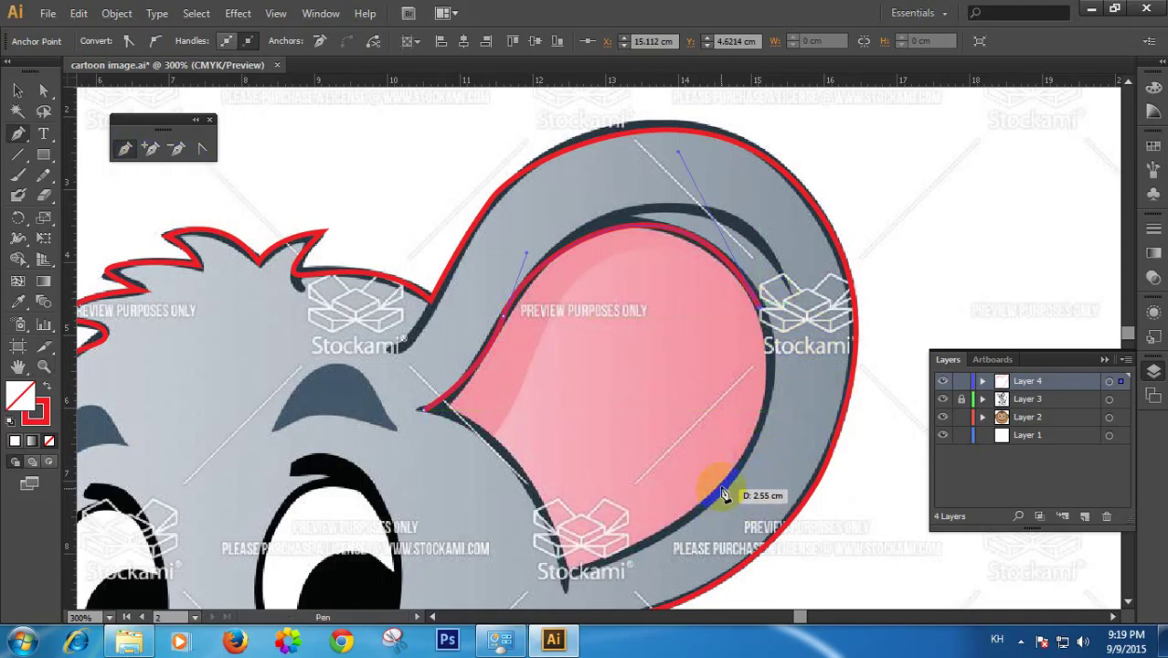
{"action": "left_click_drag", "start_coordinate": [721, 493], "coordinate": [699, 491]}
{"action": "left_click", "coordinate": [627, 560]}
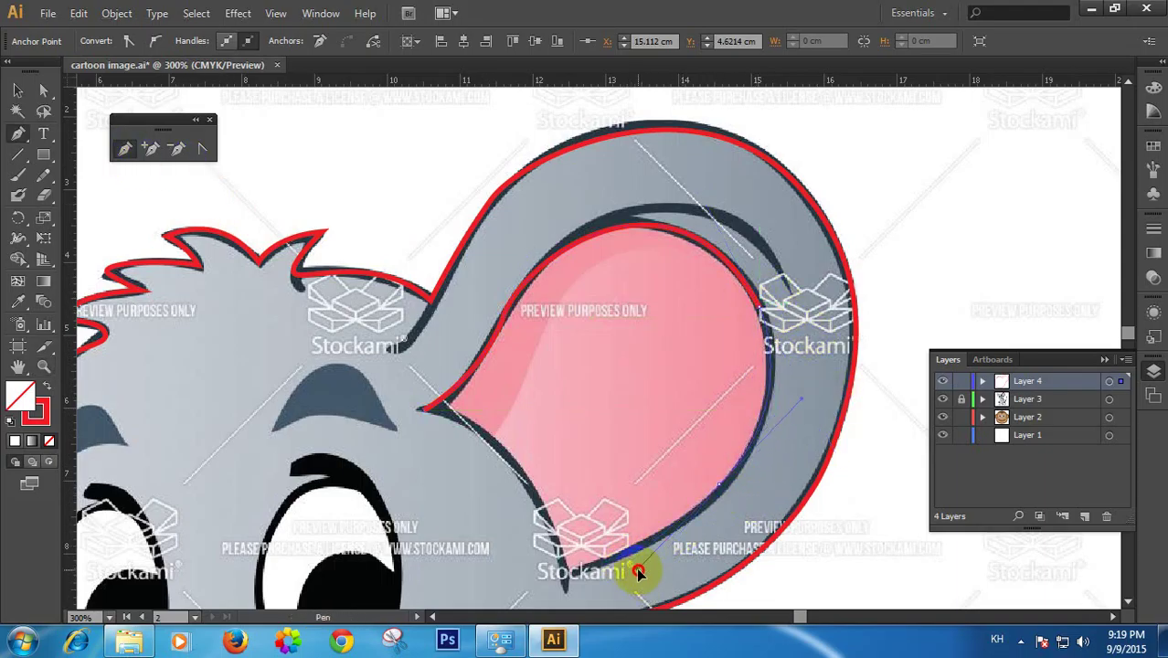
{"action": "left_click_drag", "start_coordinate": [638, 572], "coordinate": [588, 466]}
Try to extend the inner-ear path just below the lower tip and back up the edge beside the head
{"action": "key", "text": "ctrl+z"}
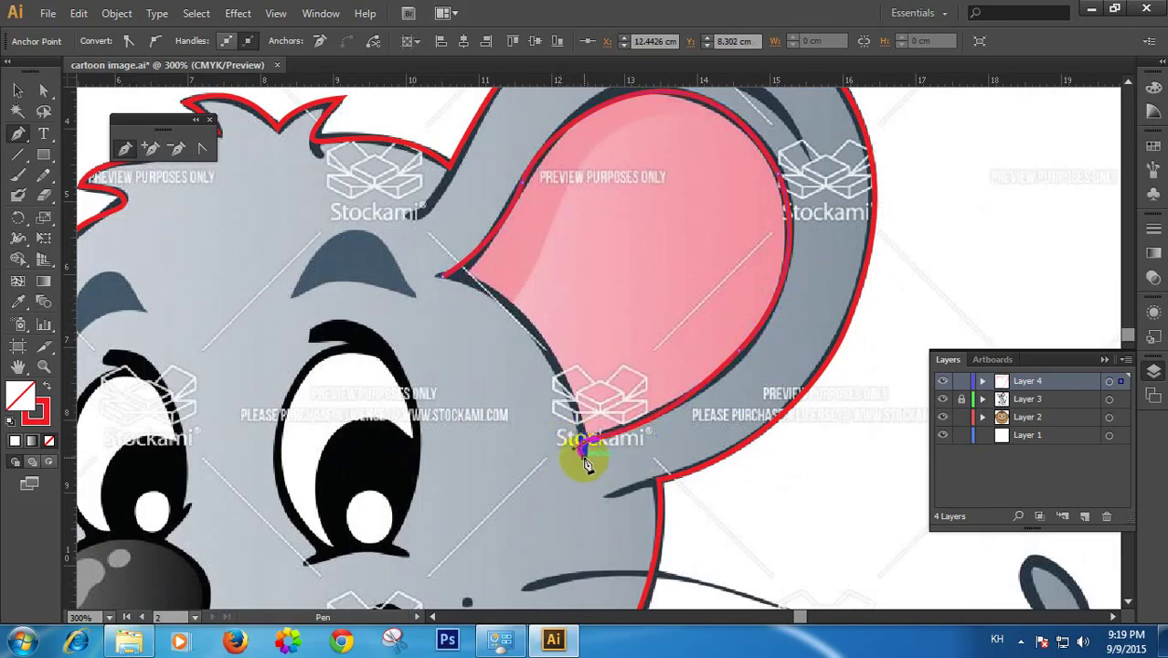
{"action": "left_click", "coordinate": [584, 455], "text": "alt"}
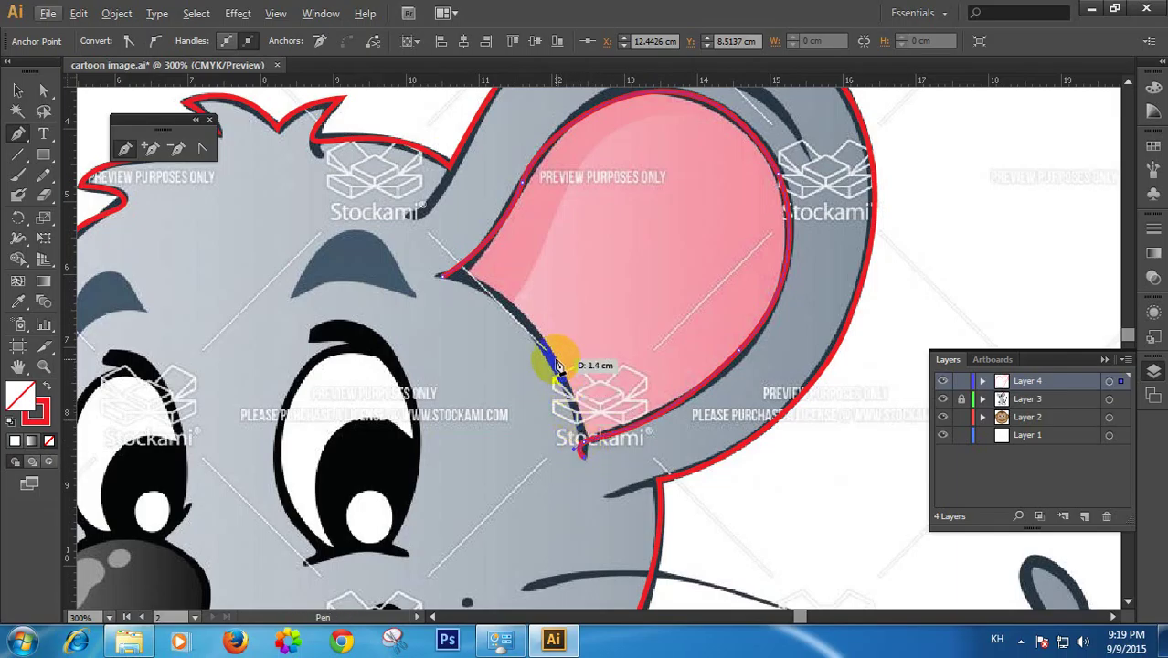
{"action": "left_click_drag", "start_coordinate": [554, 356], "coordinate": [532, 325]}
{"action": "key", "text": "ctrl+z"}
{"action": "key", "text": "ctrl+z"}
{"action": "key", "text": "ctrl+z"}
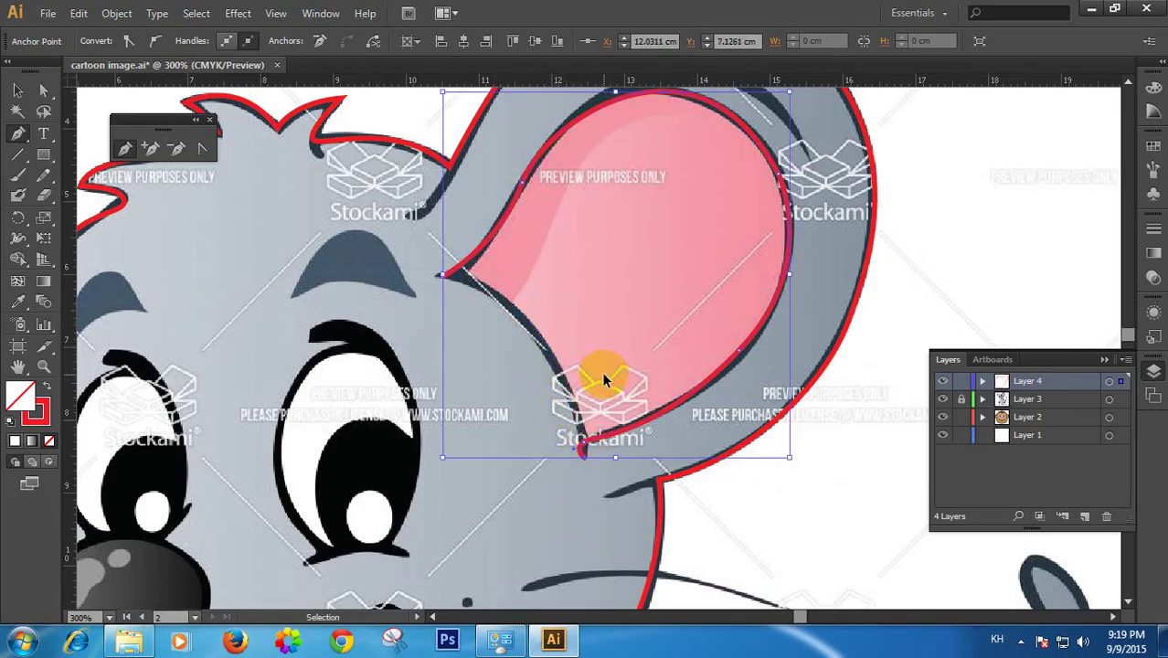
Make the inner ear's lower tip a corner and close the path with a curve back to its starting point
{"action": "left_click_drag", "start_coordinate": [582, 441], "coordinate": [589, 451]}
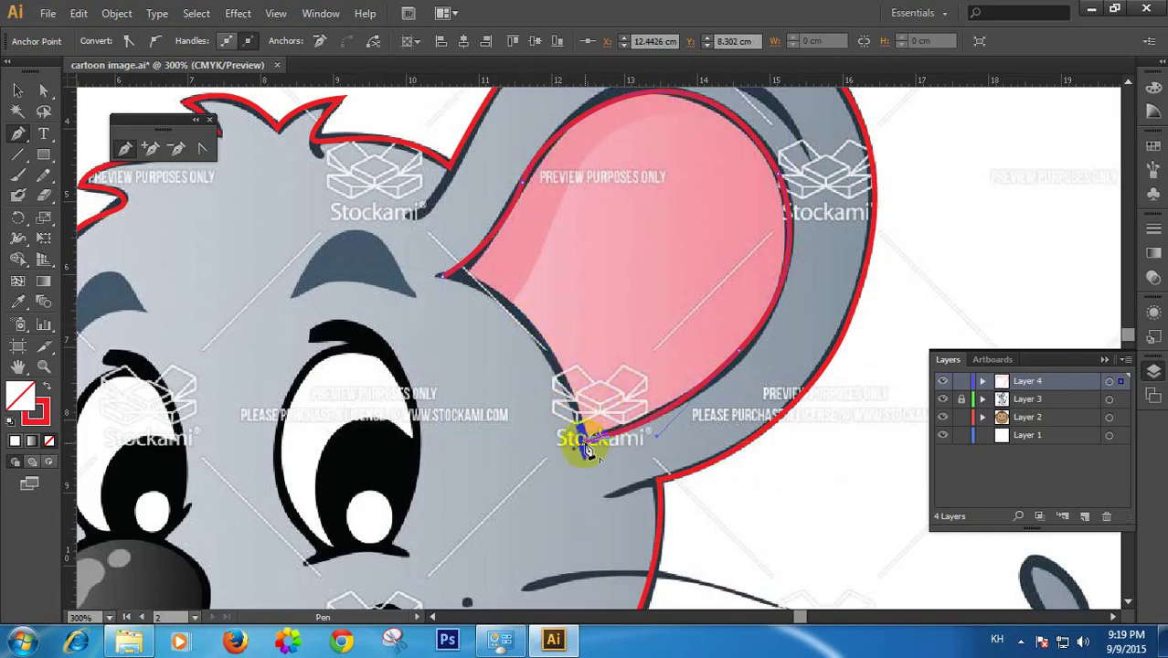
{"action": "mouse_move", "coordinate": [442, 279]}
{"action": "left_mouse_down"}
{"action": "mouse_move", "coordinate": [308, 260]}
{"action": "mouse_move", "coordinate": [305, 236]}
{"action": "left_mouse_up"}
{"action": "left_click_drag", "start_coordinate": [520, 260], "coordinate": [614, 300]}
{"action": "left_click", "coordinate": [613, 268], "text": "ctrl+alt"}
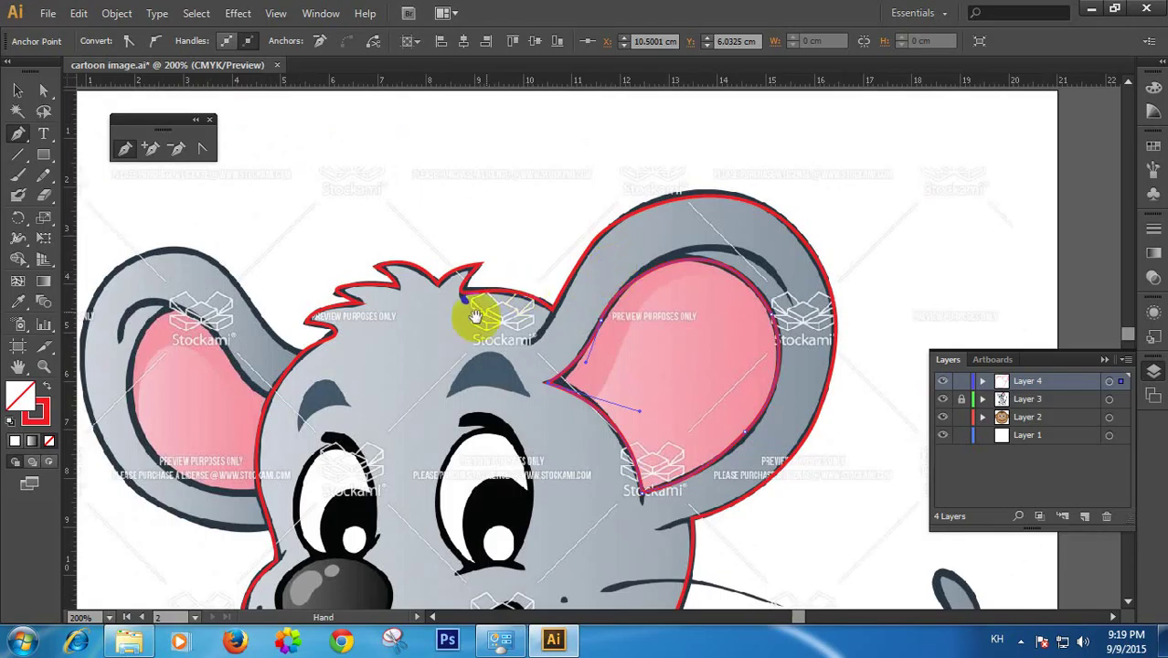
Start a path where the smaller ear meets the head near the hair, and trace up and over the ear's top
{"action": "left_click_drag", "start_coordinate": [477, 315], "coordinate": [633, 253]}
{"action": "left_click_drag", "start_coordinate": [409, 283], "coordinate": [443, 278]}
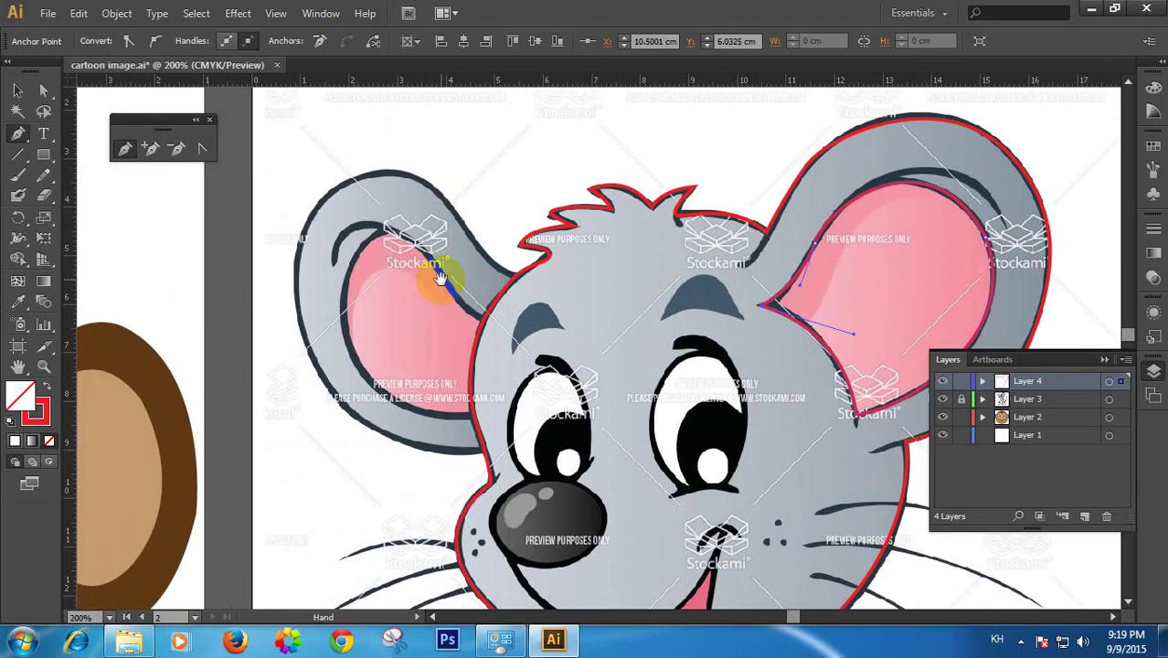
{"action": "left_click_drag", "start_coordinate": [480, 313], "coordinate": [500, 260]}
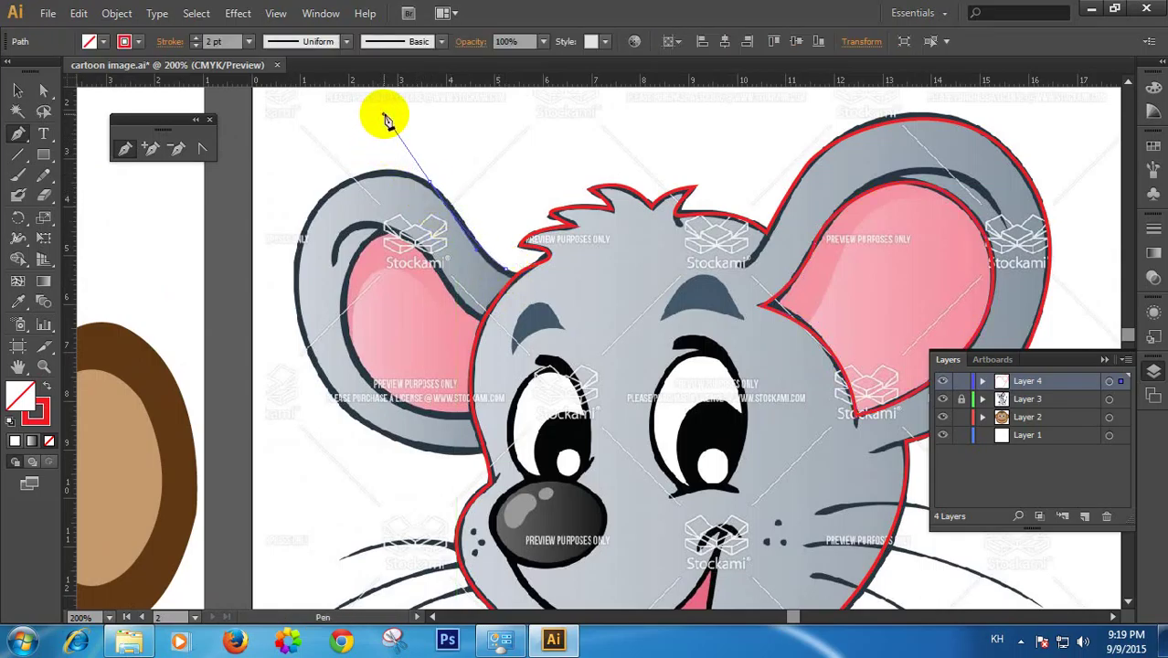
{"action": "left_click_drag", "start_coordinate": [300, 241], "coordinate": [290, 284]}
{"action": "key", "text": "ctrl+z"}
{"action": "left_click", "coordinate": [431, 189]}
{"action": "left_click_drag", "start_coordinate": [296, 240], "coordinate": [309, 405]}
{"action": "key", "text": "ctrl+z"}
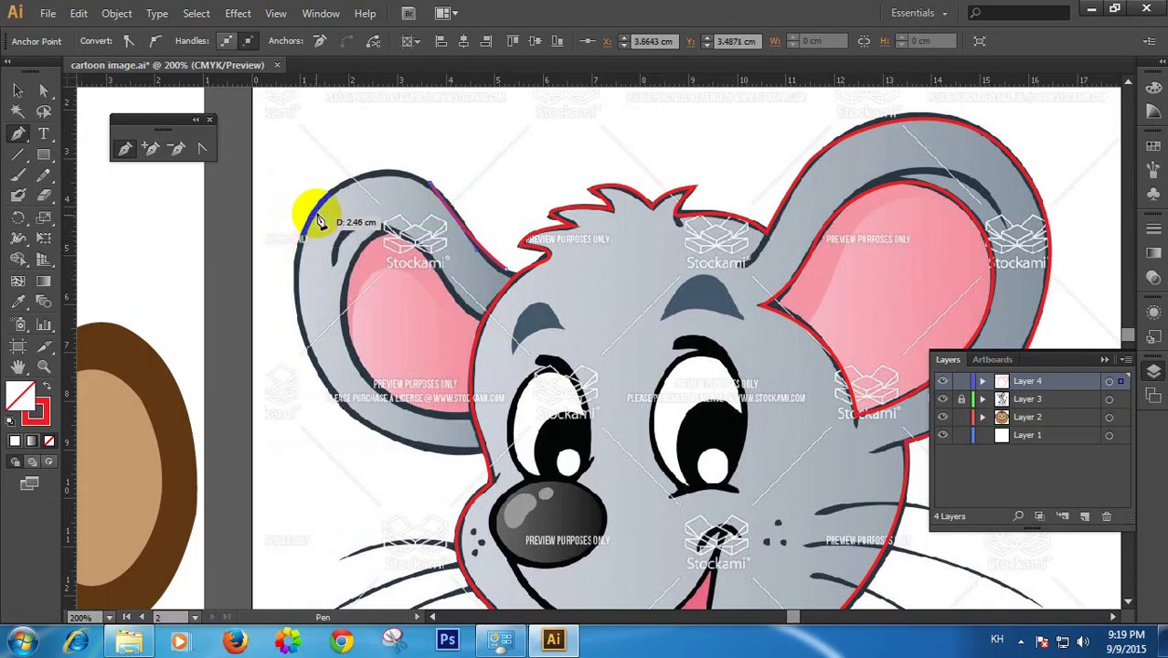
{"action": "left_click_drag", "start_coordinate": [320, 213], "coordinate": [271, 278]}
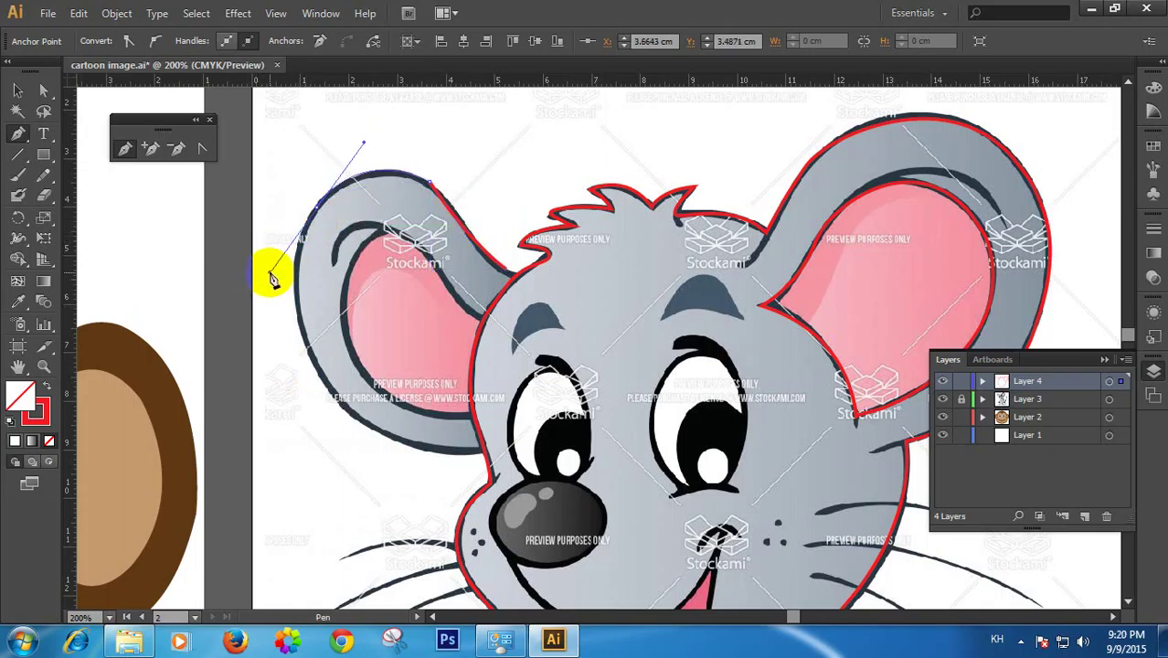
Trace the smaller ear's outer edge down to its base, close the path just inside the head outline, and deselect it
{"action": "left_click_drag", "start_coordinate": [329, 398], "coordinate": [500, 381]}
{"action": "key", "text": "ctrl+z"}
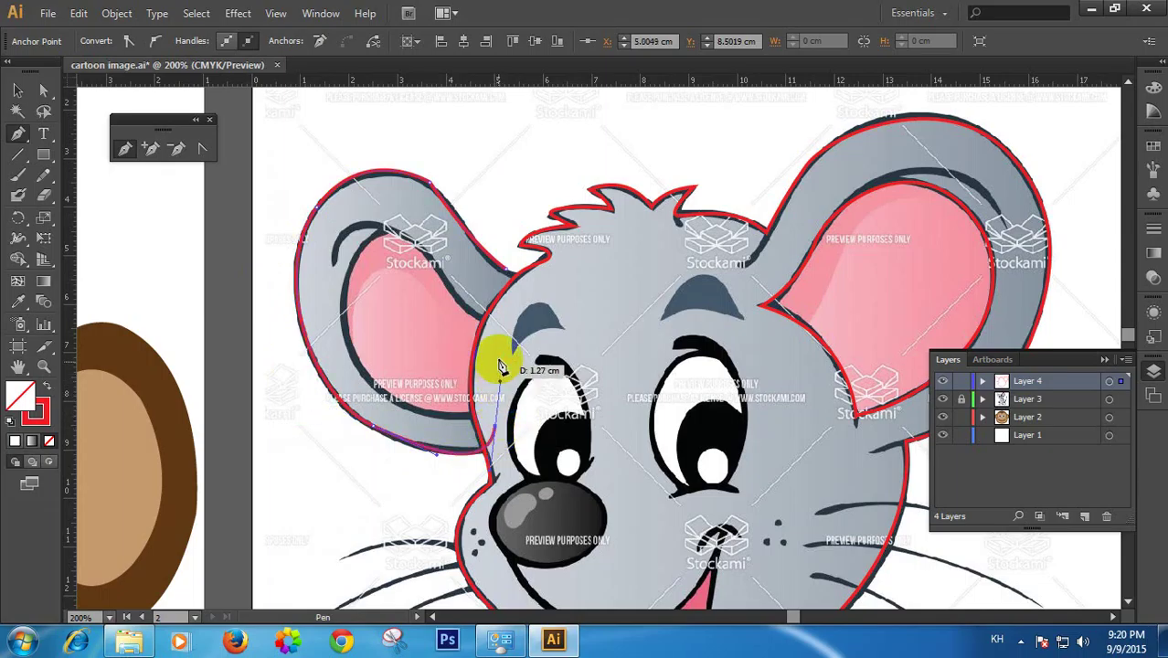
{"action": "left_click_drag", "start_coordinate": [498, 340], "coordinate": [505, 271]}
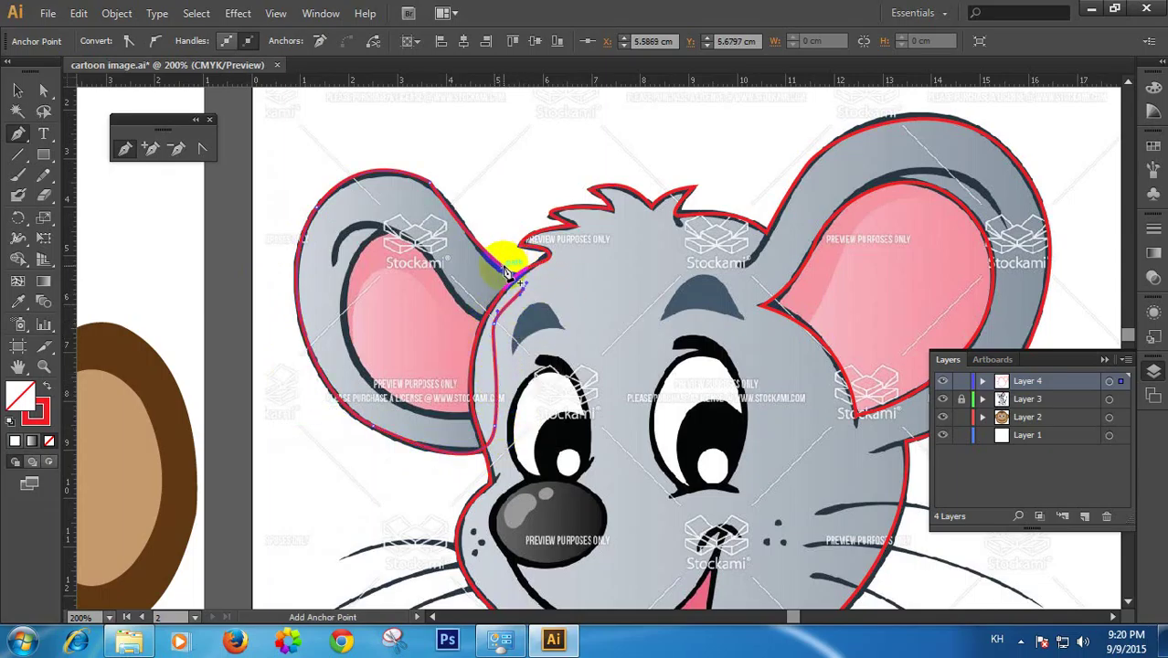
{"action": "left_click", "coordinate": [504, 267]}
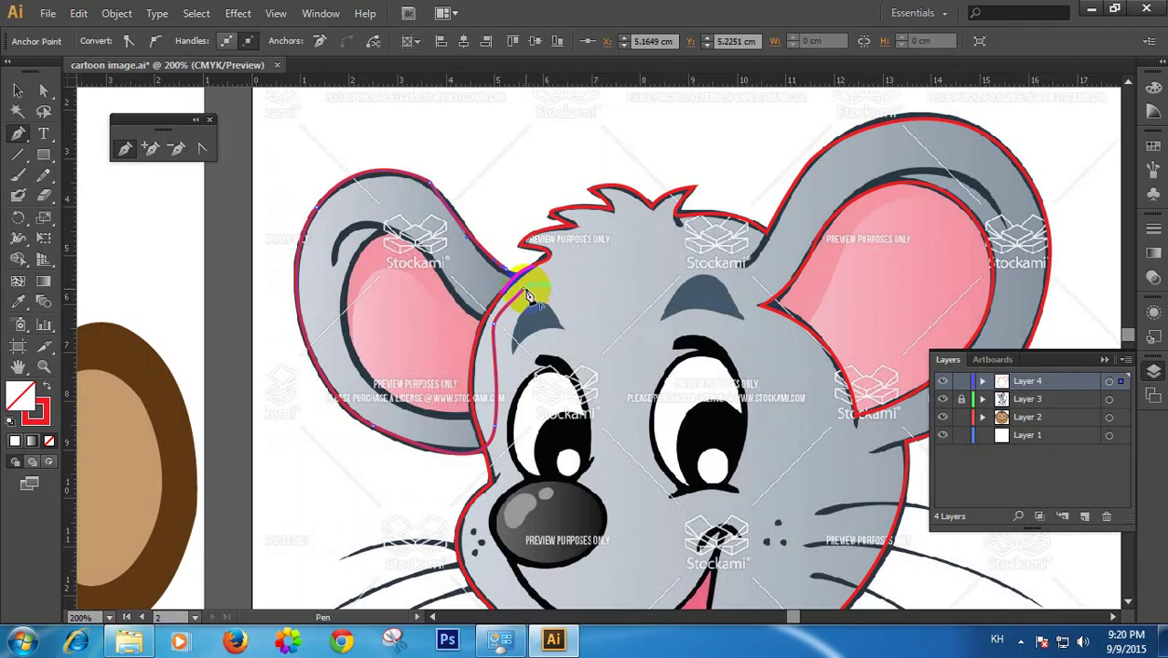
{"action": "left_click_drag", "start_coordinate": [528, 295], "coordinate": [510, 274]}
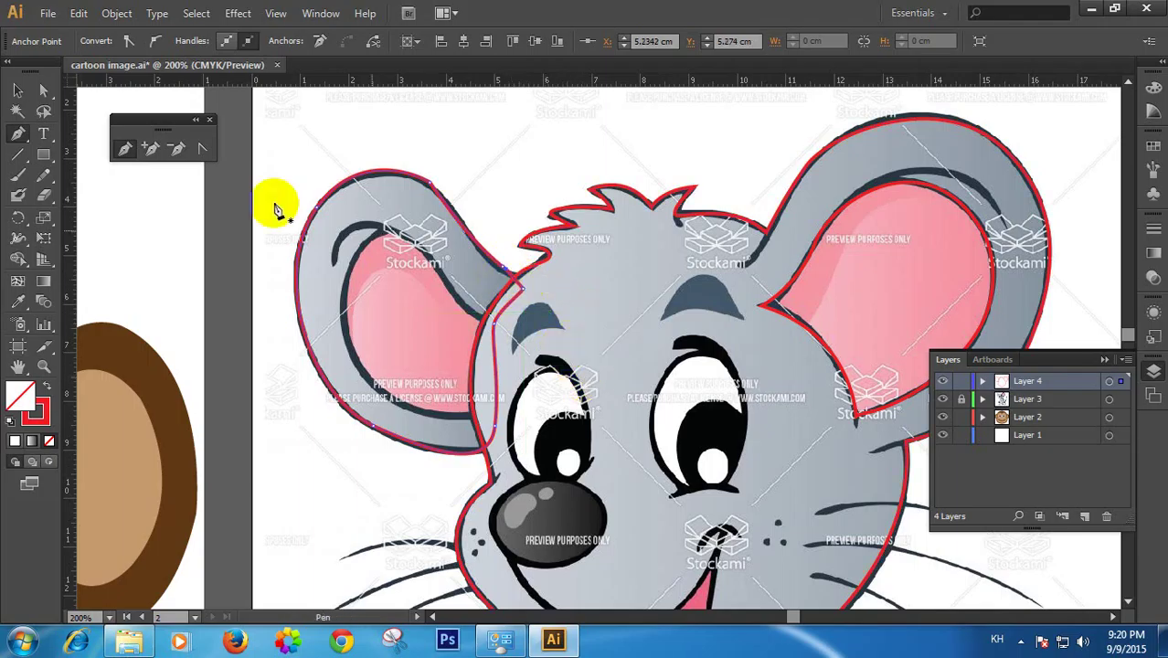
{"action": "left_click", "coordinate": [17, 89]}
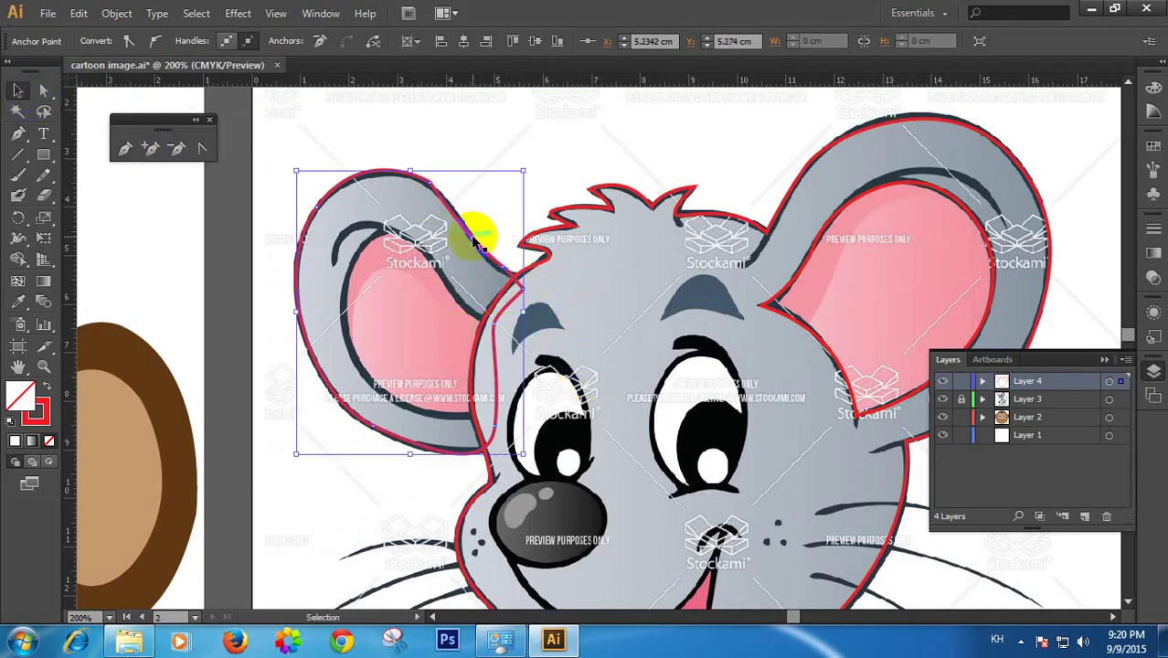
{"action": "left_click_drag", "start_coordinate": [472, 239], "coordinate": [486, 220]}
{"action": "key", "text": "ctrl+z"}
{"action": "left_click", "coordinate": [584, 275]}
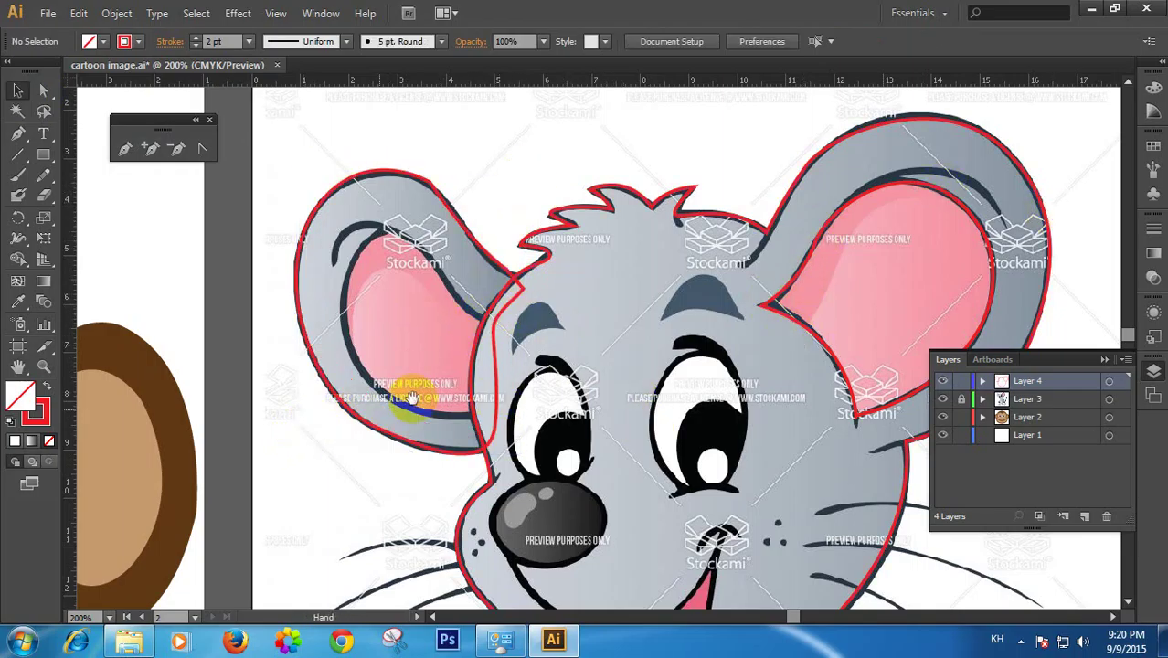
Start the smaller inner ear's path at its lower end beside the head and trace its lower edge around to the outer side
{"action": "left_click_drag", "start_coordinate": [430, 366], "coordinate": [438, 315]}
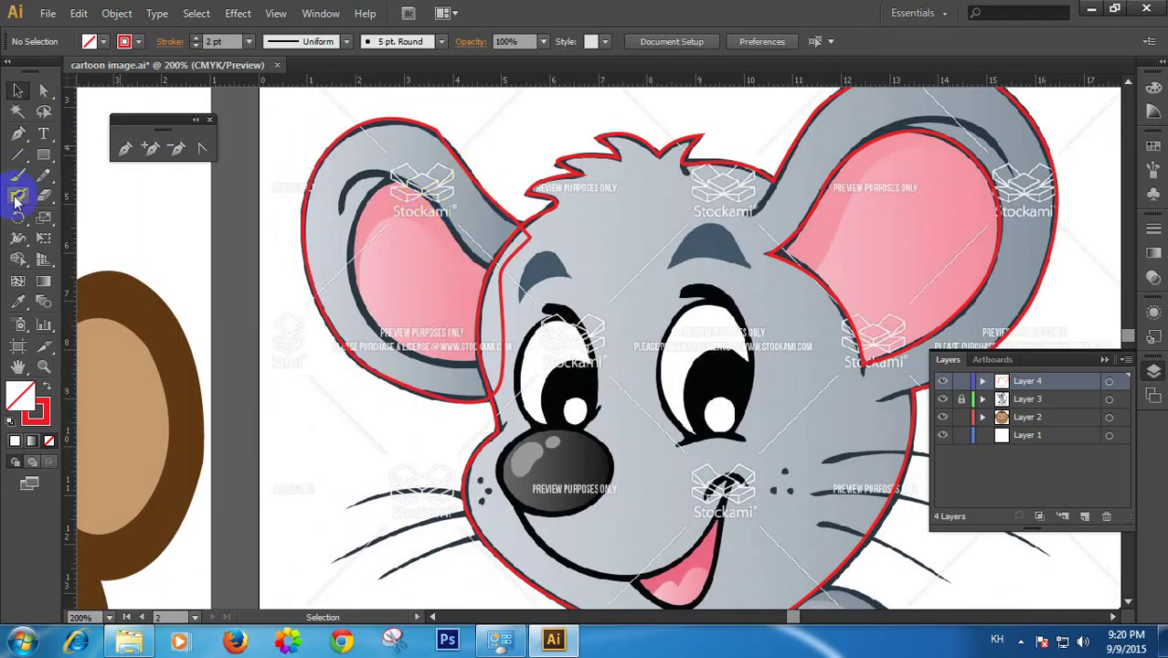
{"action": "left_click", "coordinate": [128, 150]}
{"action": "left_click", "coordinate": [471, 313]}
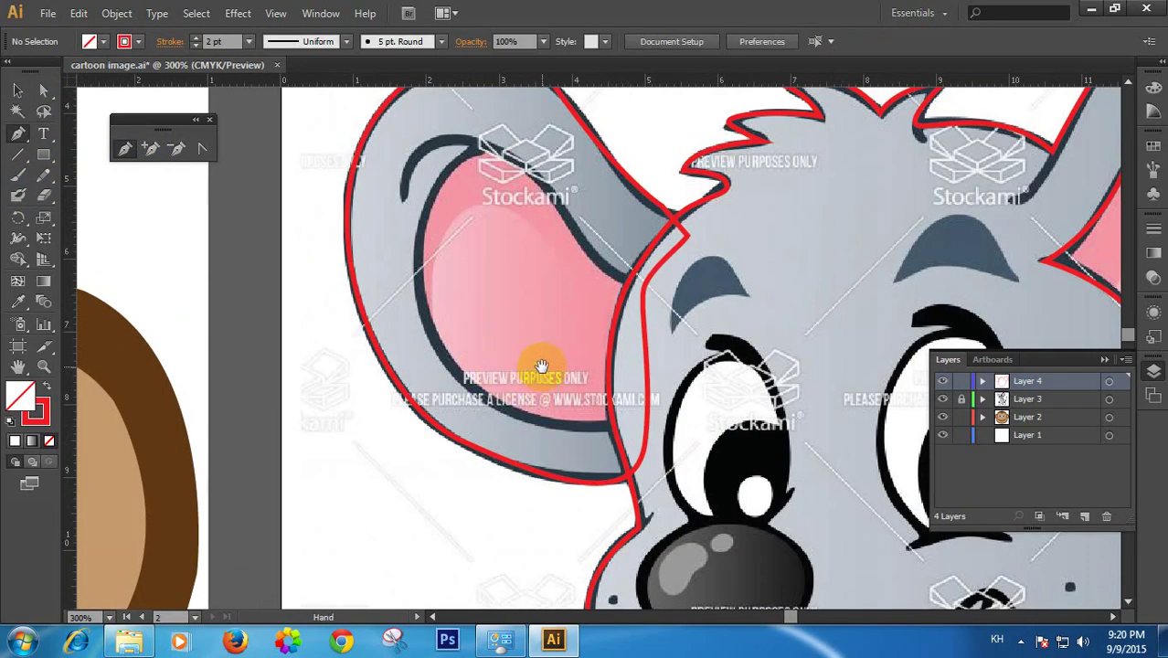
{"action": "left_click_drag", "start_coordinate": [508, 511], "coordinate": [472, 413]}
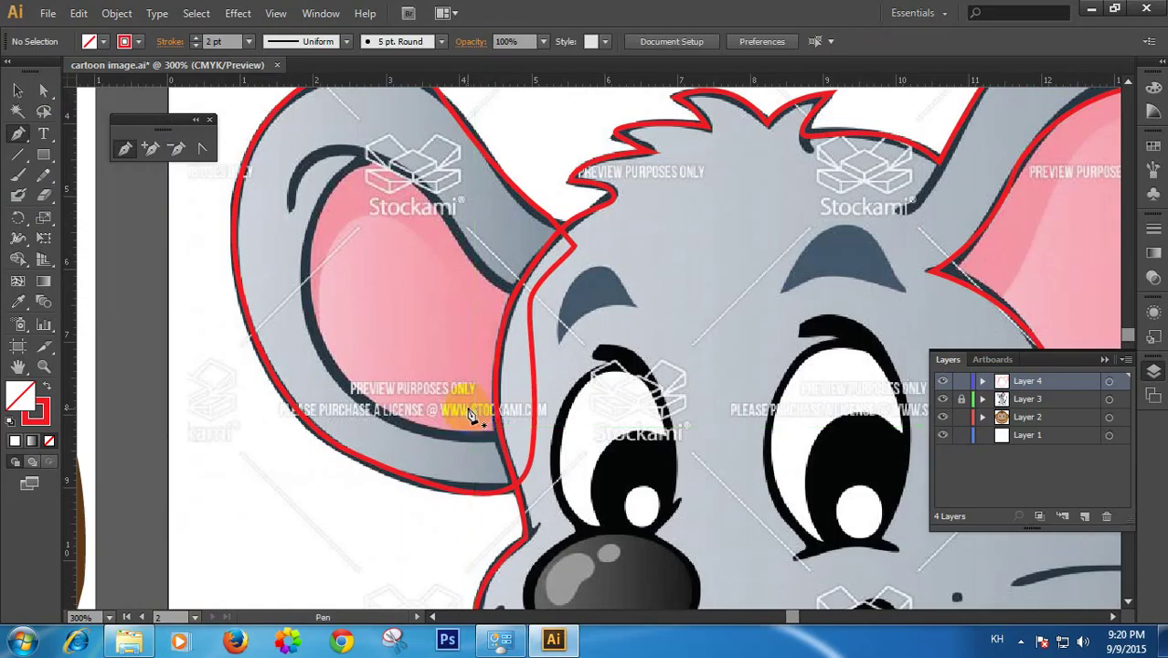
{"action": "left_click", "coordinate": [494, 443]}
{"action": "left_click", "coordinate": [493, 438]}
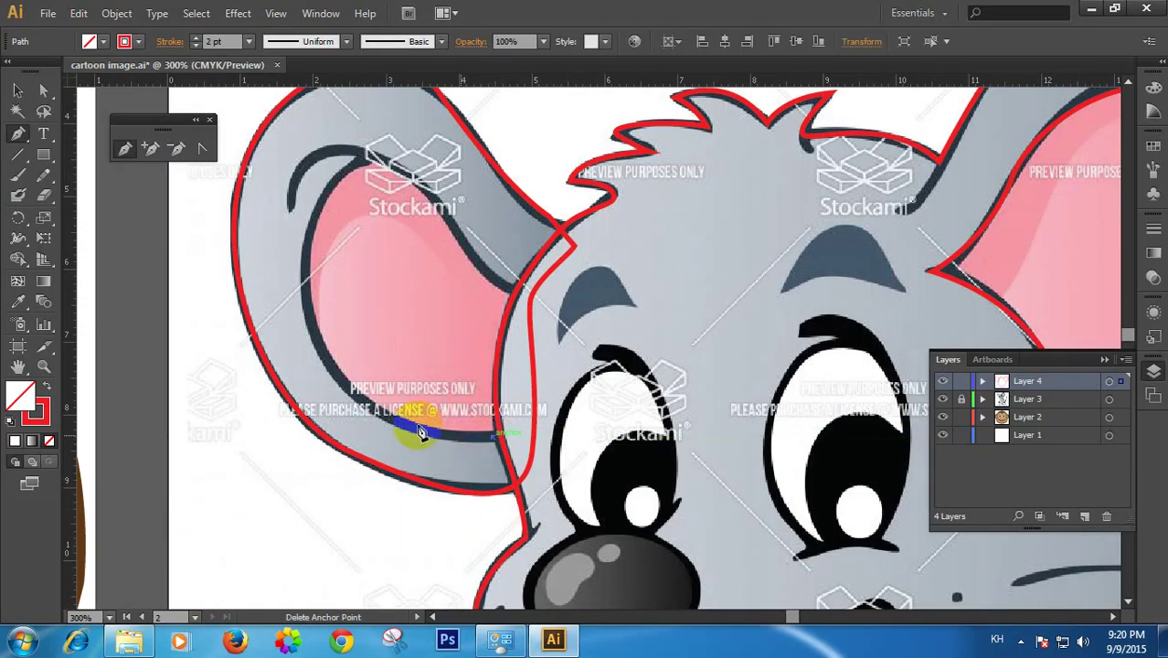
{"action": "left_click_drag", "start_coordinate": [323, 355], "coordinate": [271, 274]}
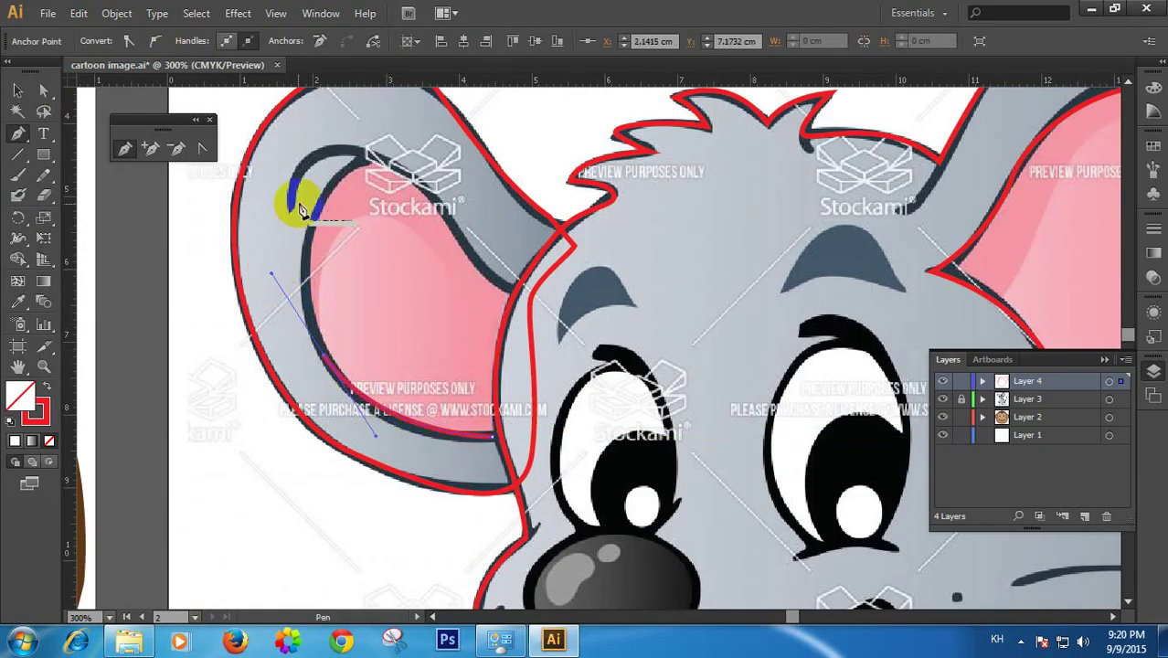
Make the inner-ear path's last anchor a corner and trace the outer edge up and over the top
{"action": "left_click_drag", "start_coordinate": [324, 195], "coordinate": [342, 166]}
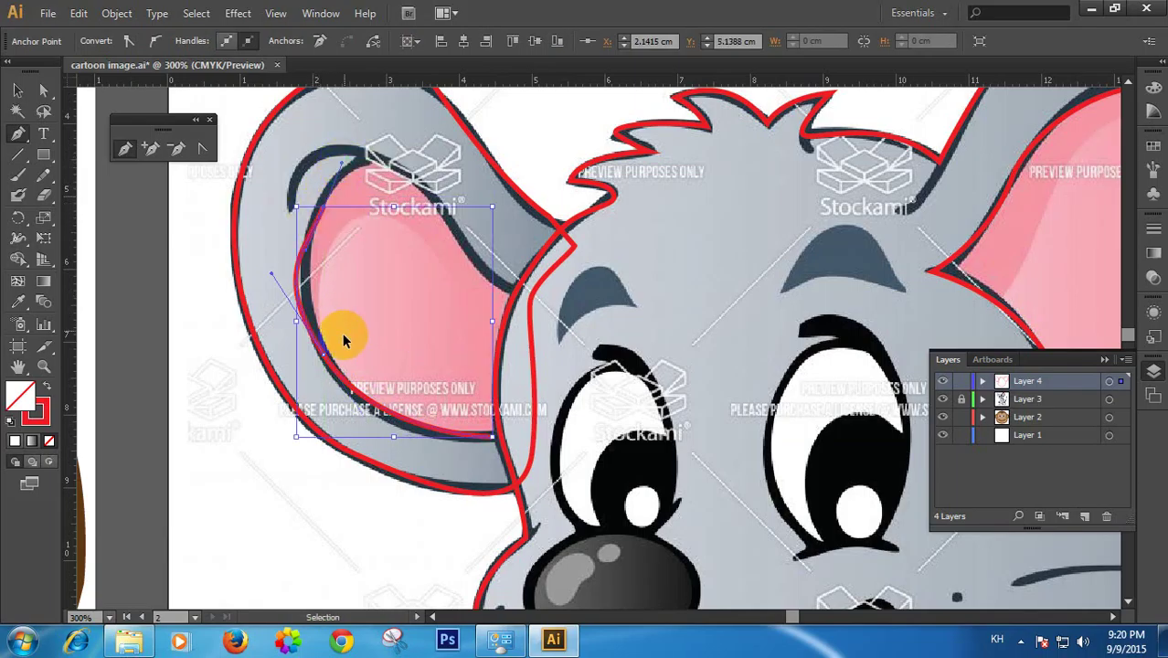
{"action": "key", "text": "ctrl+z"}
{"action": "left_click", "coordinate": [324, 355]}
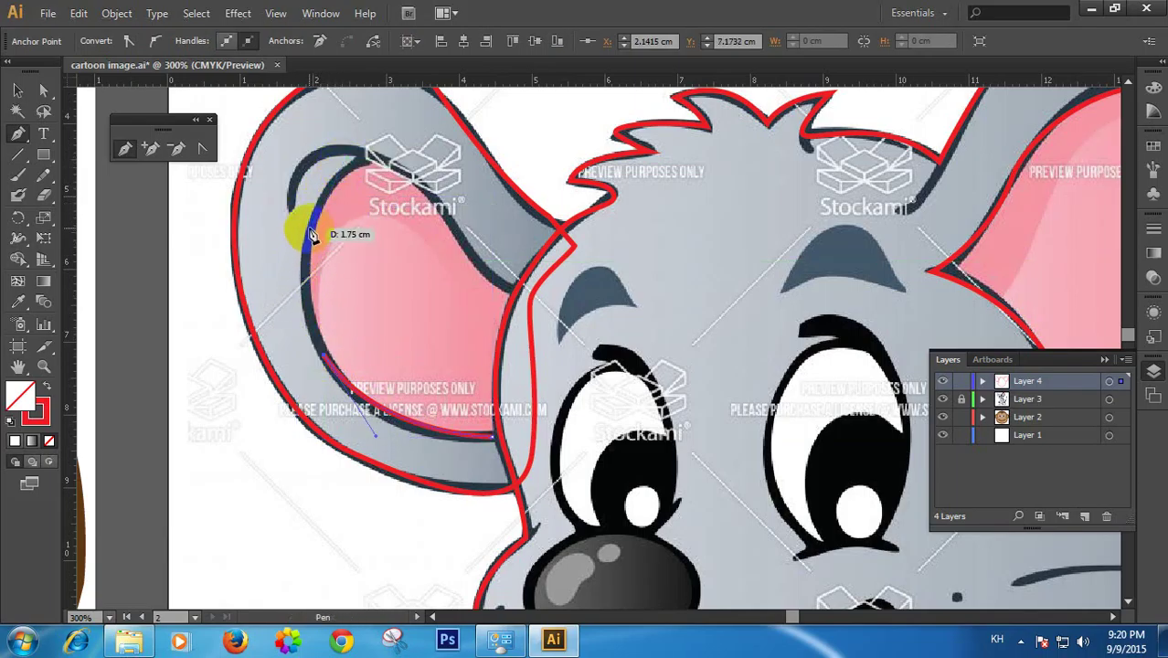
{"action": "left_click", "coordinate": [322, 186]}
{"action": "left_click_drag", "start_coordinate": [325, 173], "coordinate": [414, 171]}
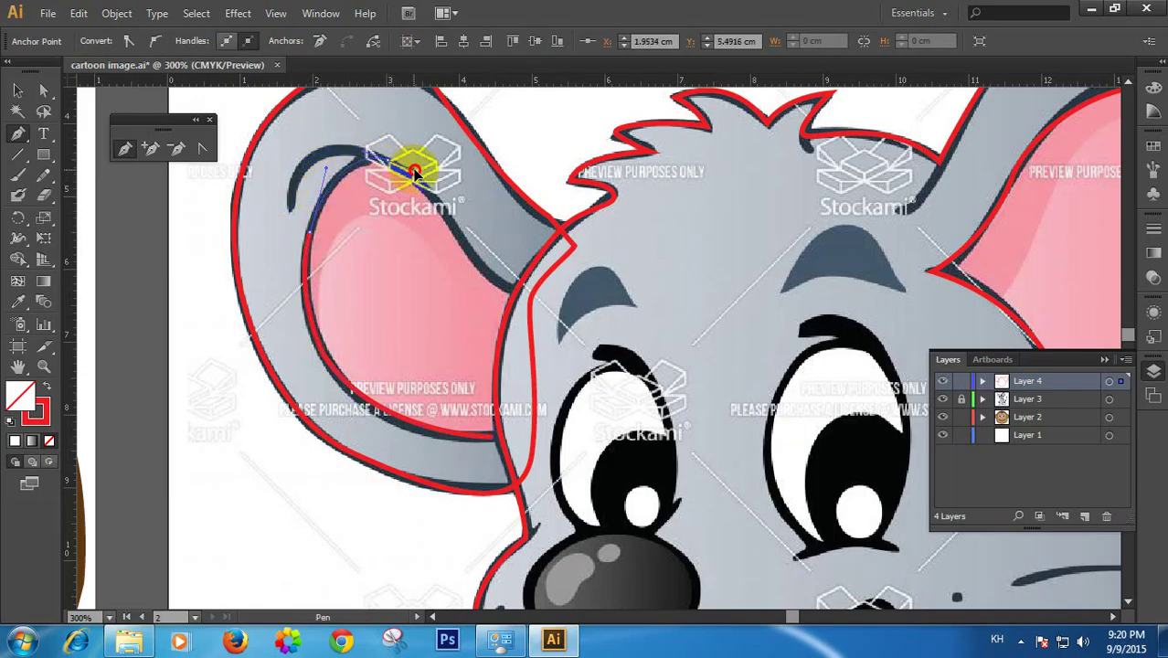
Extend the inner-ear path from its top down the slope toward the head, and deselect it
{"action": "left_click_drag", "start_coordinate": [467, 250], "coordinate": [522, 300]}
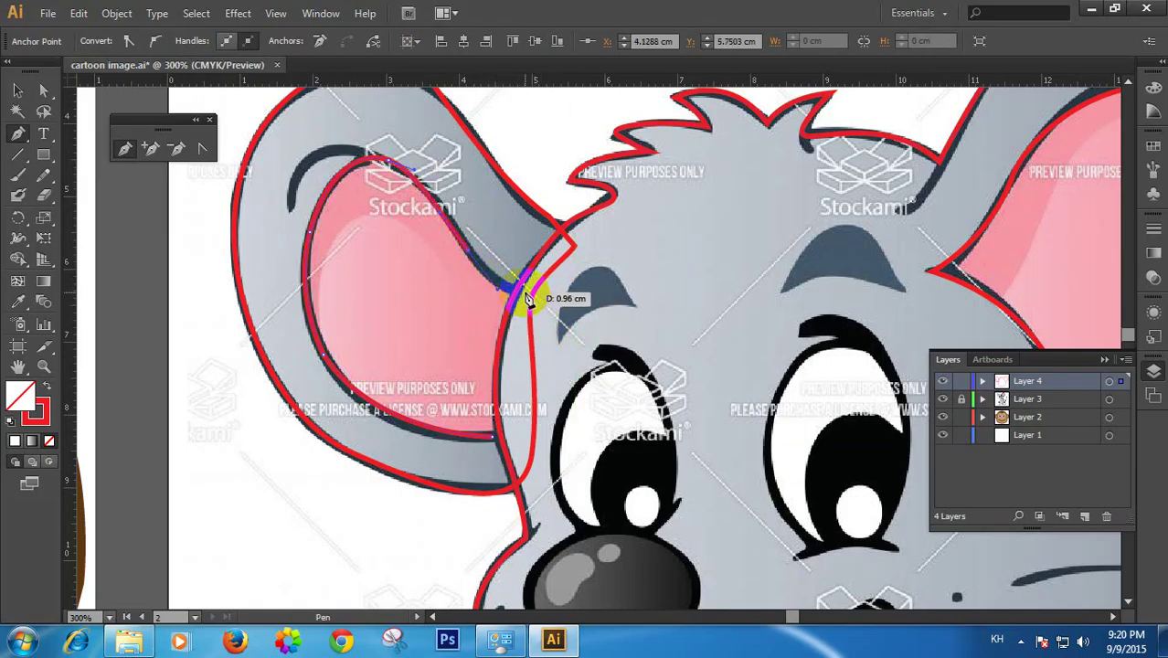
{"action": "mouse_move", "coordinate": [527, 300]}
{"action": "left_mouse_down"}
{"action": "mouse_move", "coordinate": [514, 419]}
{"action": "mouse_move", "coordinate": [514, 295]}
{"action": "left_mouse_up"}
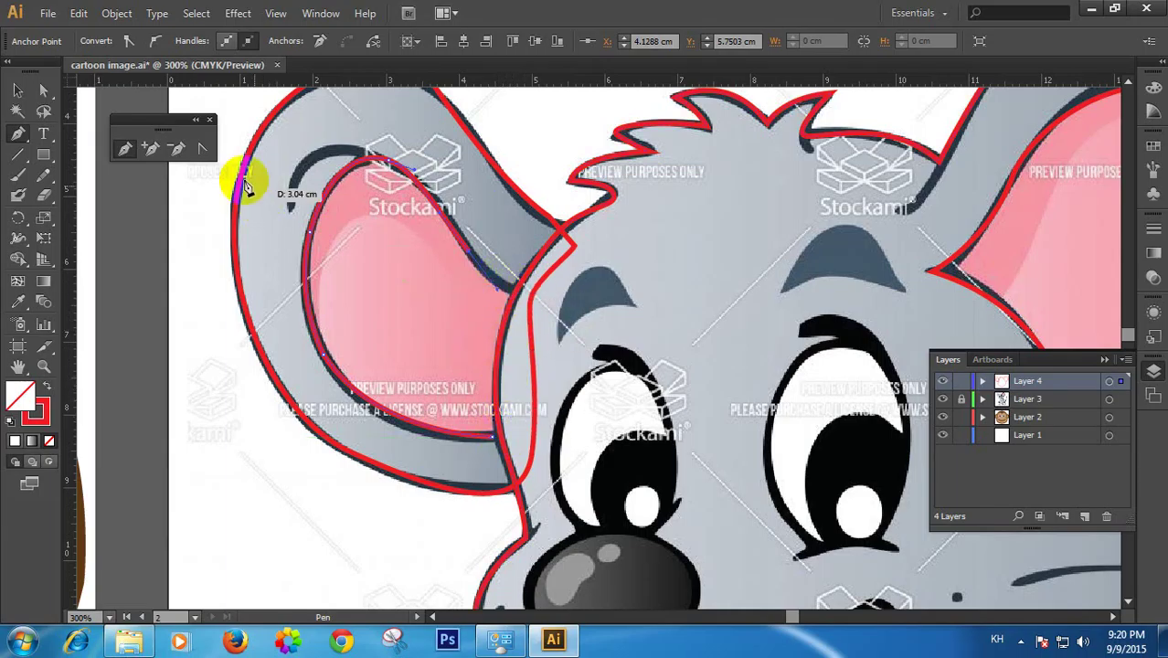
{"action": "left_click", "coordinate": [18, 91]}
{"action": "left_click", "coordinate": [251, 264]}
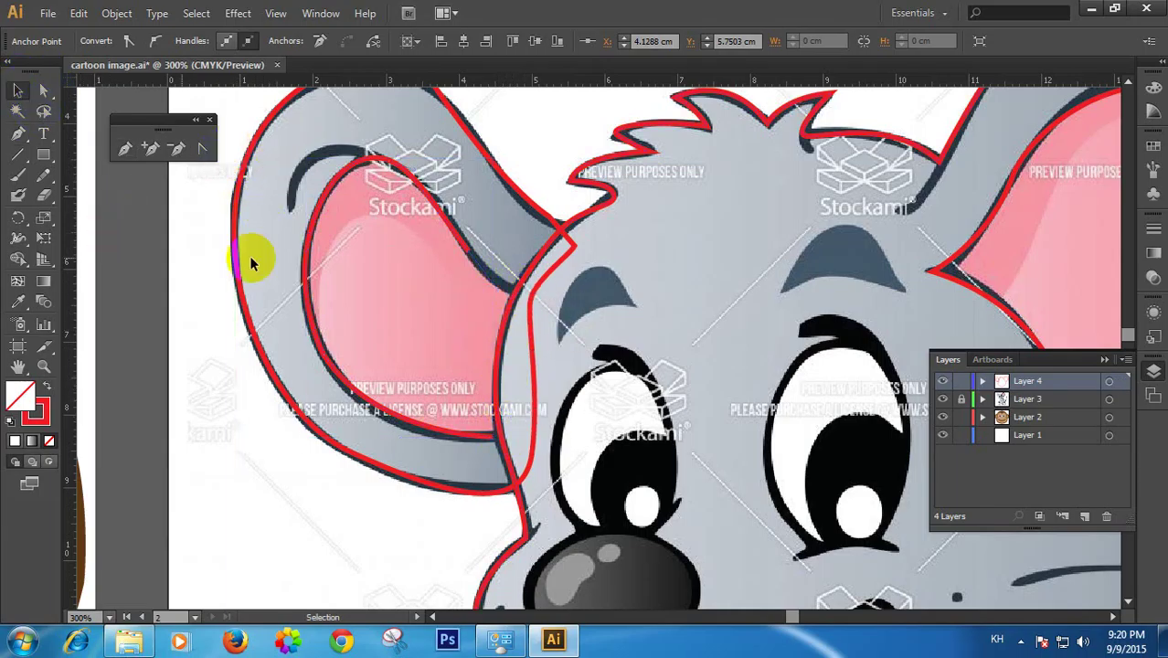
Unite the smaller ear's outline with the head outline using the Pathfinder, and deselect the shape
{"action": "left_click", "coordinate": [509, 179]}
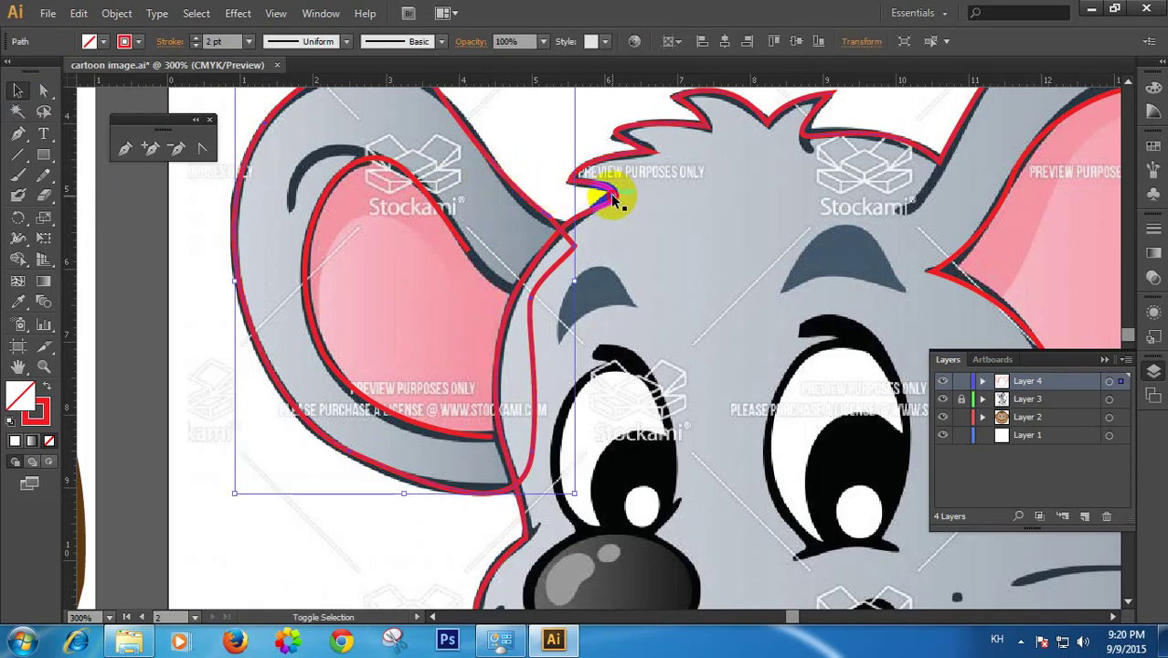
{"action": "left_click", "coordinate": [1094, 388]}
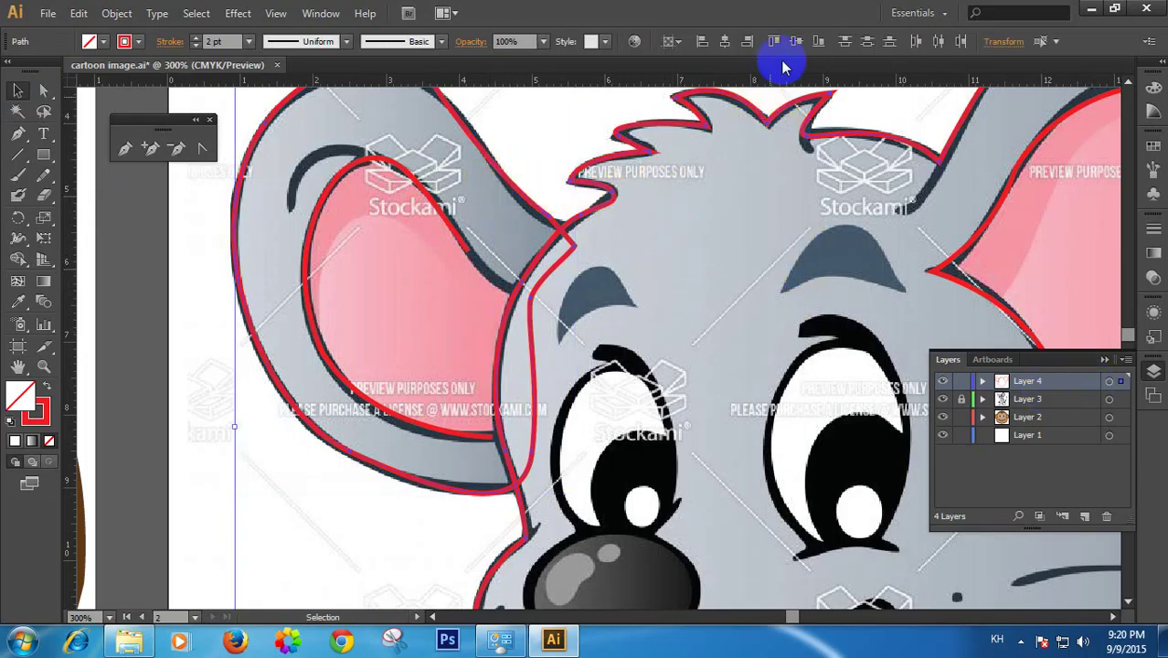
{"action": "left_click", "coordinate": [318, 13]}
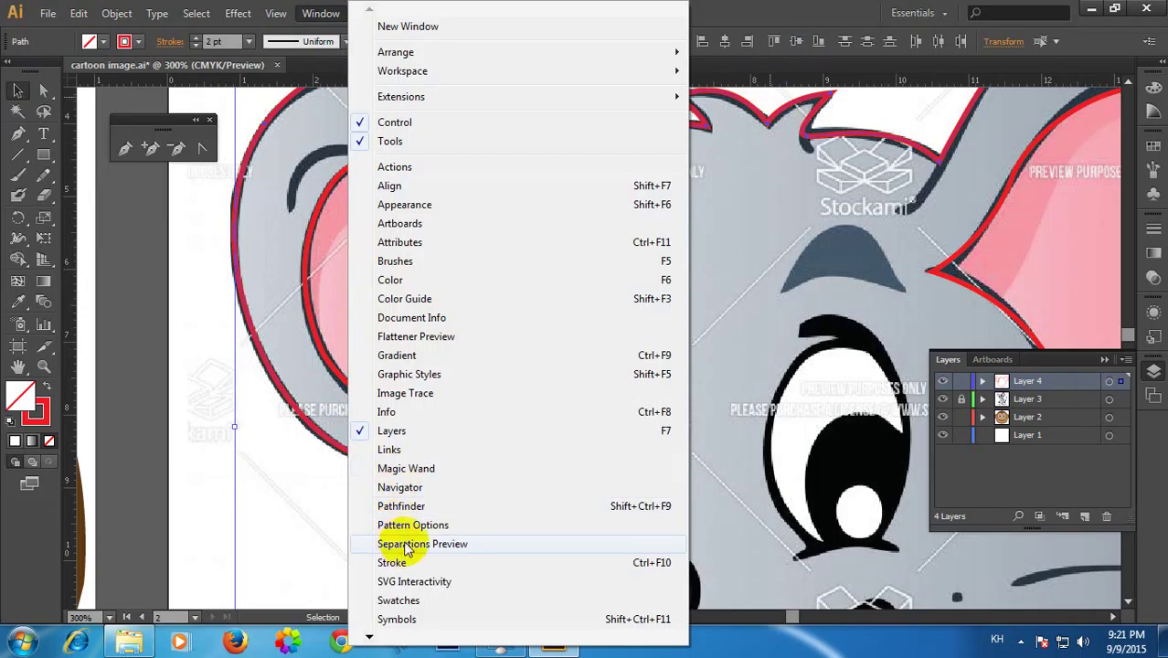
{"action": "left_click", "coordinate": [407, 506]}
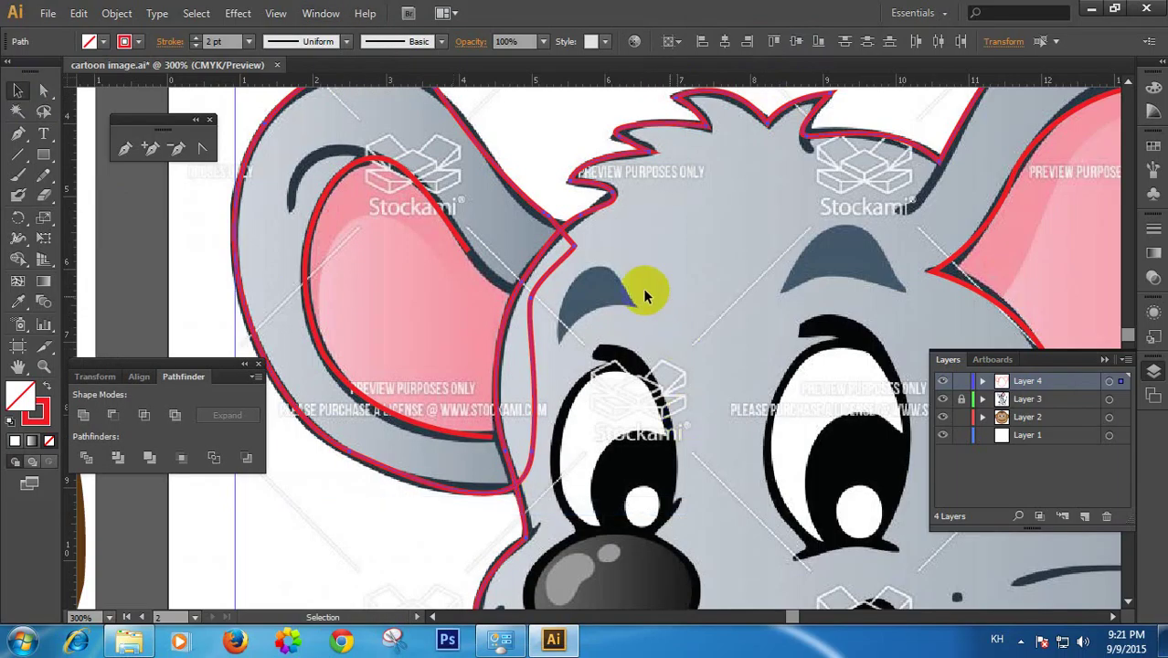
{"action": "left_click", "coordinate": [87, 415]}
{"action": "left_click", "coordinate": [140, 274]}
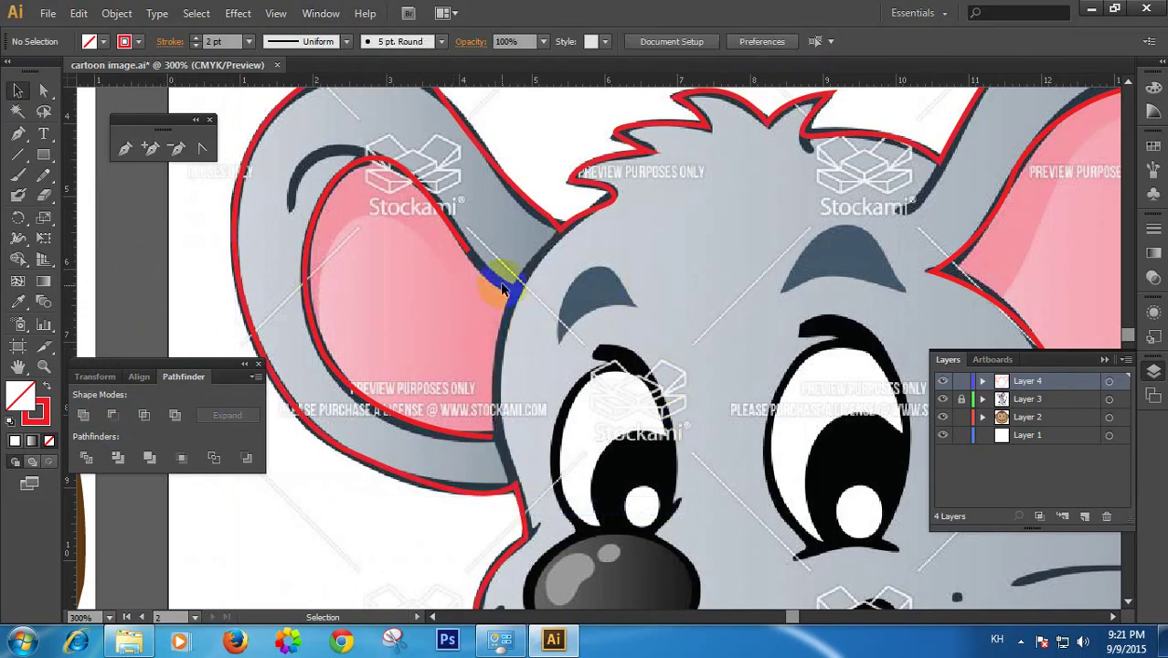
Try to continue the open inner-ear path from its endpoint on the upper slope to where it meets the head
{"action": "left_click", "coordinate": [464, 235]}
{"action": "left_click", "coordinate": [125, 148]}
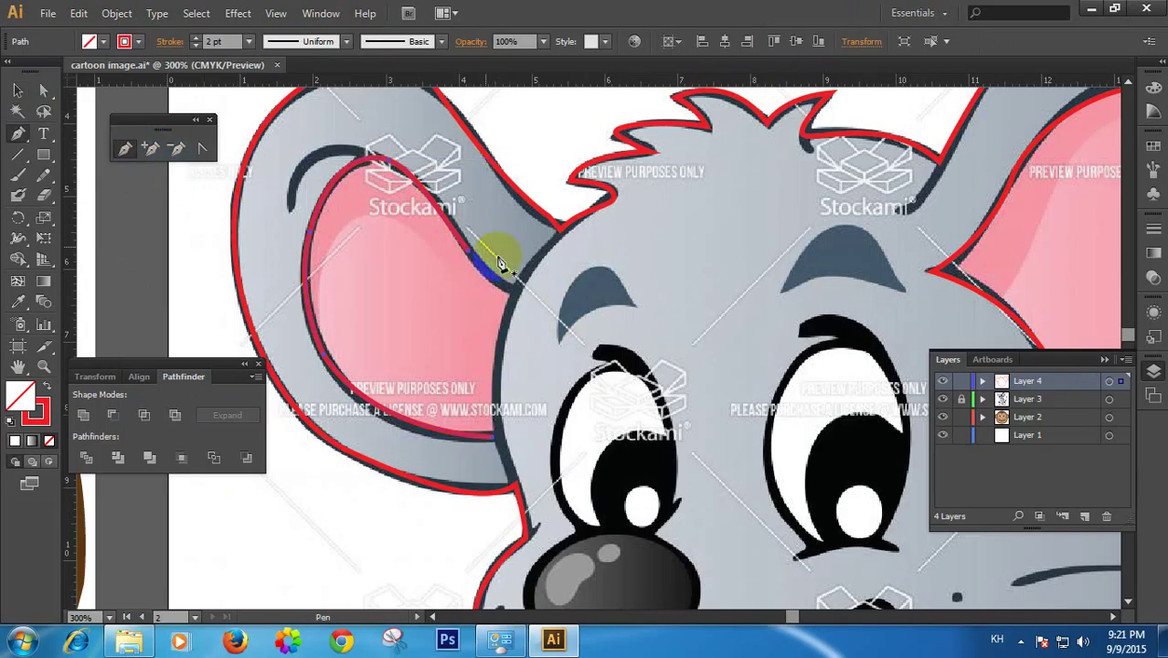
{"action": "left_click_drag", "start_coordinate": [468, 259], "coordinate": [520, 295]}
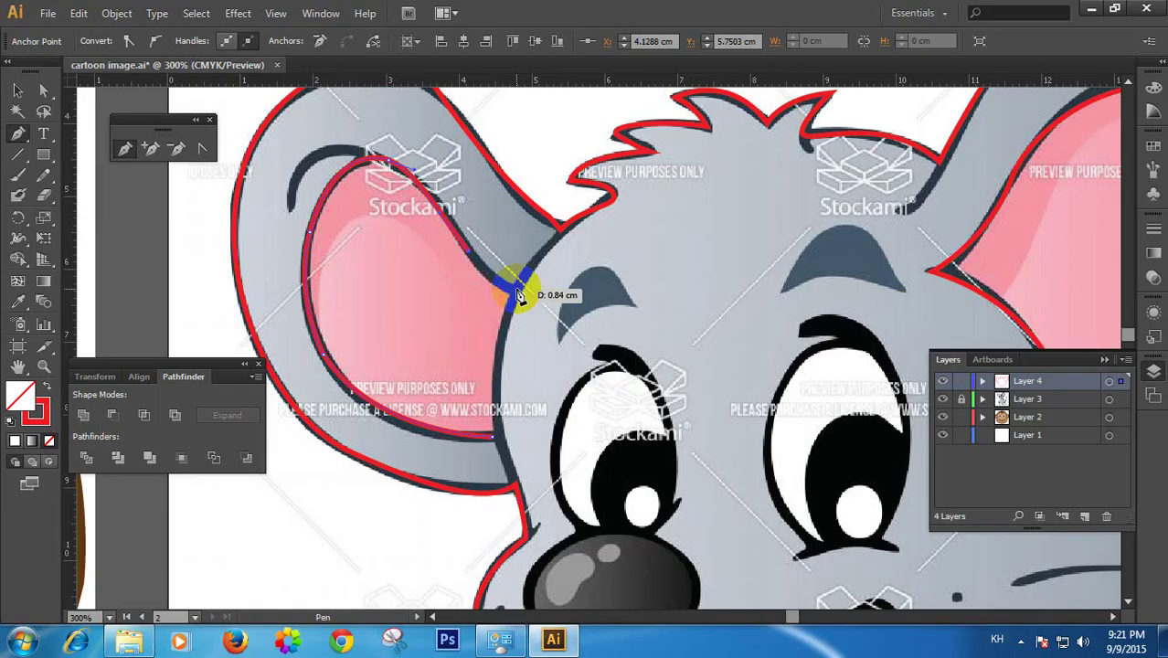
{"action": "left_click_drag", "start_coordinate": [519, 295], "coordinate": [517, 293]}
Undo the Pathfinder union and the inner-ear segments drawn beyond the ear's top
{"action": "key", "text": "ctrl+z"}
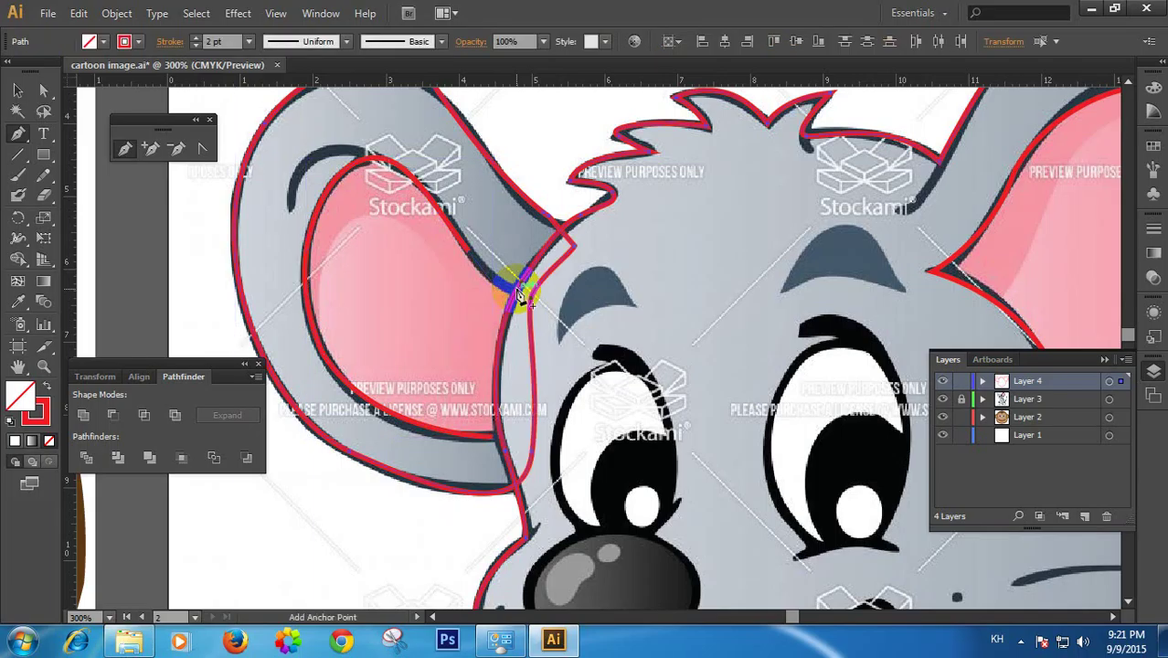
{"action": "key", "text": "ctrl+z"}
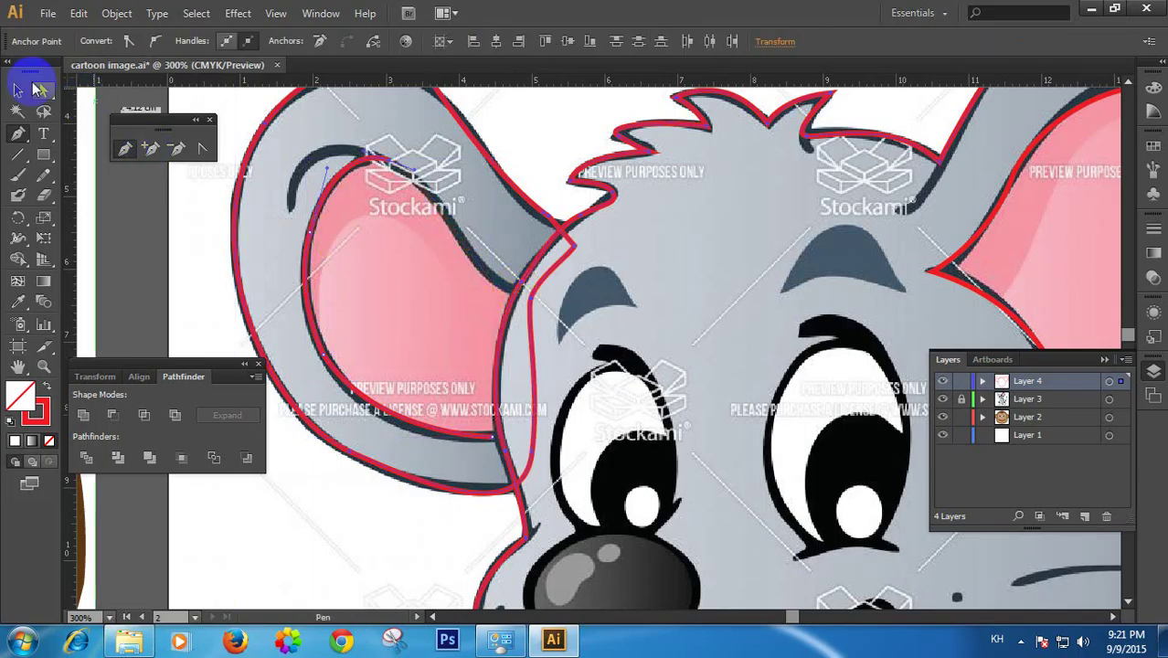
{"action": "left_click", "coordinate": [13, 91]}
{"action": "left_click_drag", "start_coordinate": [522, 203], "coordinate": [372, 222]}
{"action": "key", "text": "ctrl+z"}
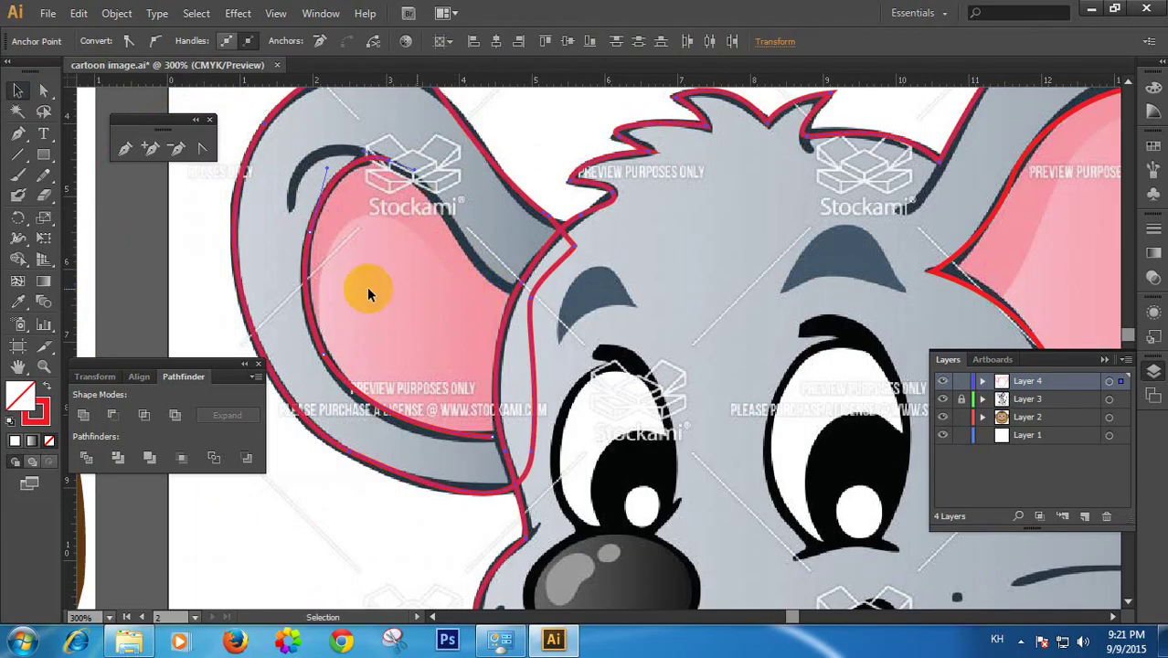
Remove the smaller ear's outer outline from view and continue the inner-ear path from its top down to the head outline
{"action": "left_click", "coordinate": [210, 242]}
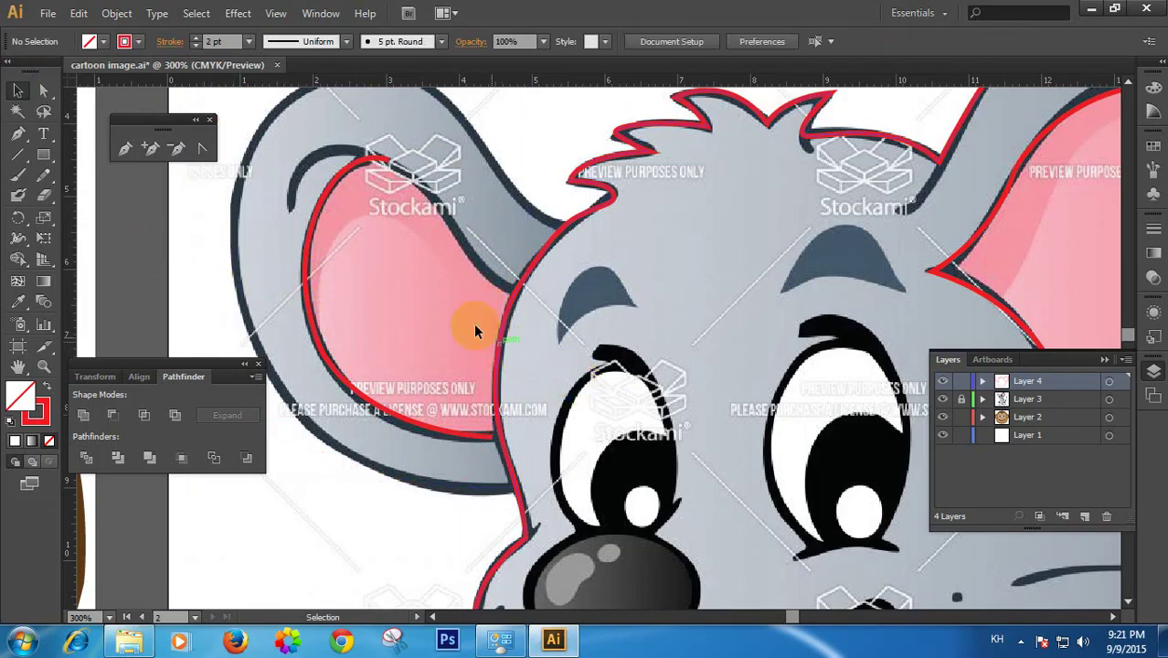
{"action": "left_click_drag", "start_coordinate": [473, 311], "coordinate": [529, 336]}
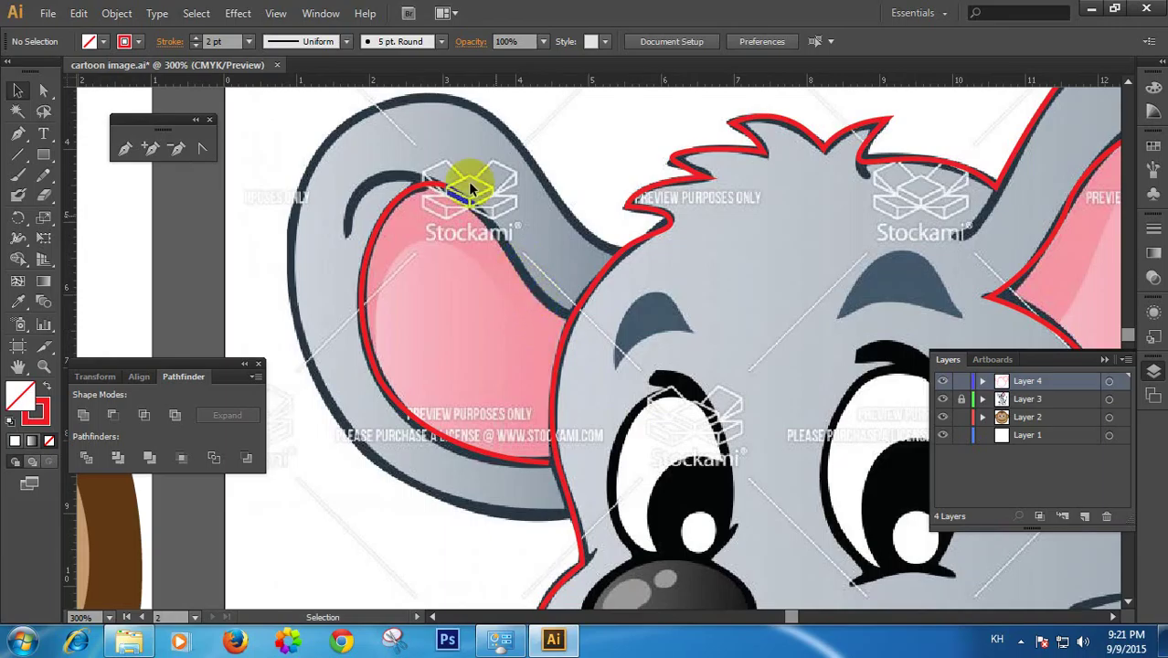
{"action": "left_click", "coordinate": [439, 188]}
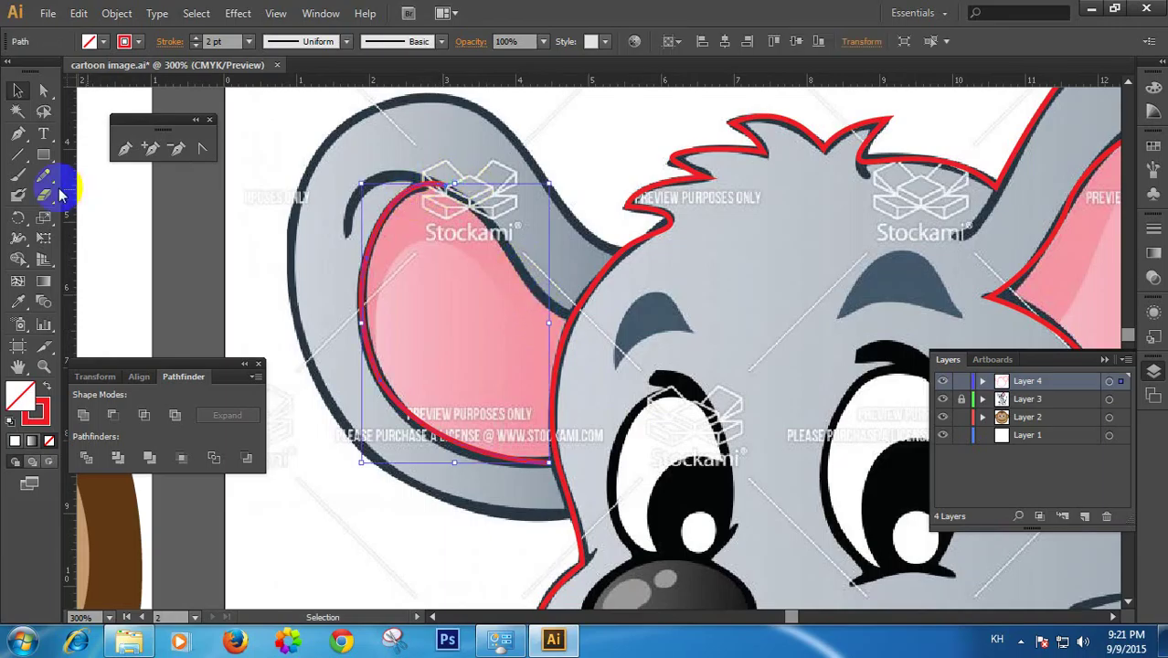
{"action": "left_click", "coordinate": [125, 148]}
{"action": "left_click_drag", "start_coordinate": [471, 210], "coordinate": [604, 336]}
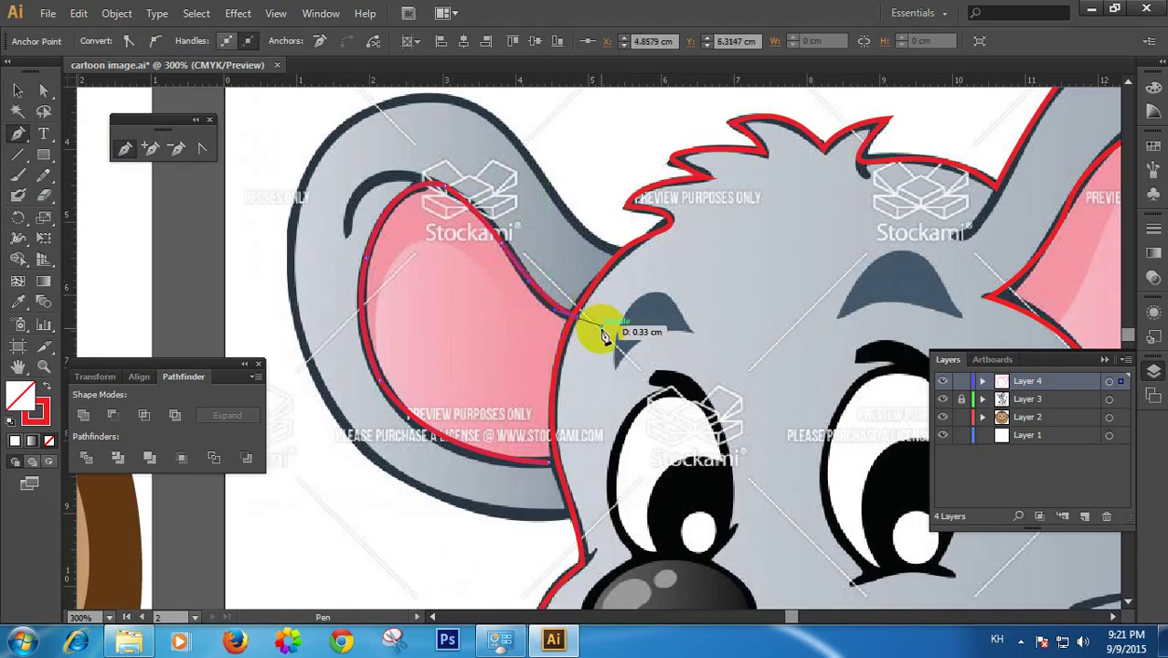
Make the inner ear's anchor at the head a corner, curve down along the head outline, and close the path at its lower start
{"action": "left_click", "coordinate": [572, 362], "text": "ctrl"}
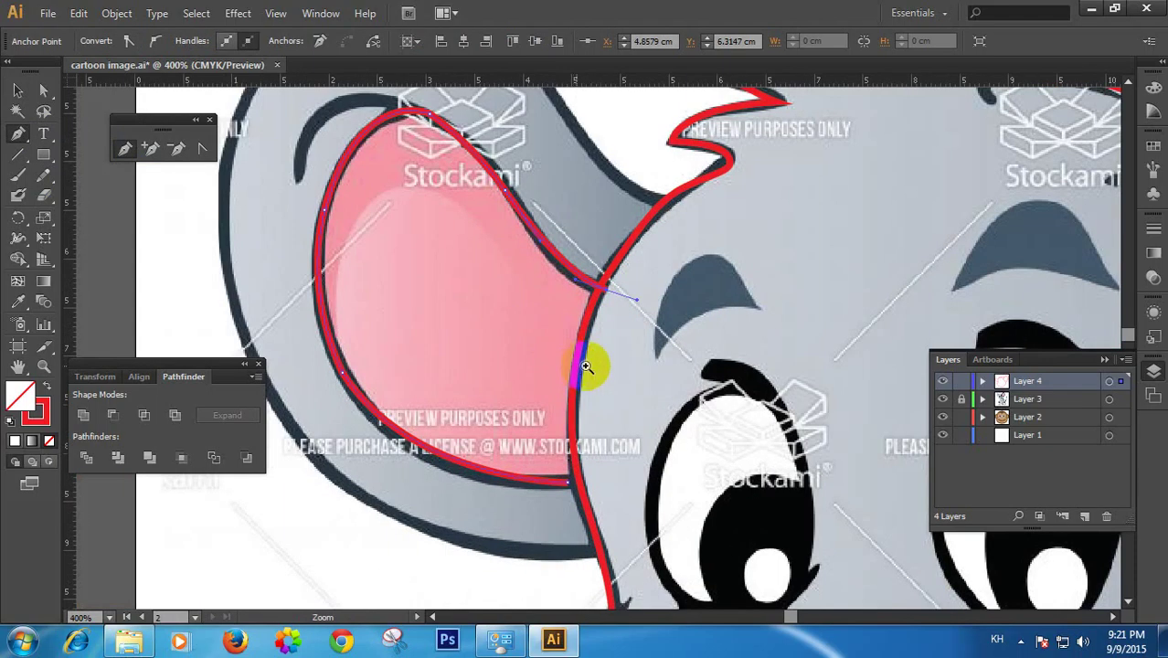
{"action": "left_click", "coordinate": [612, 320], "text": "ctrl"}
{"action": "left_click_drag", "start_coordinate": [600, 317], "coordinate": [596, 310]}
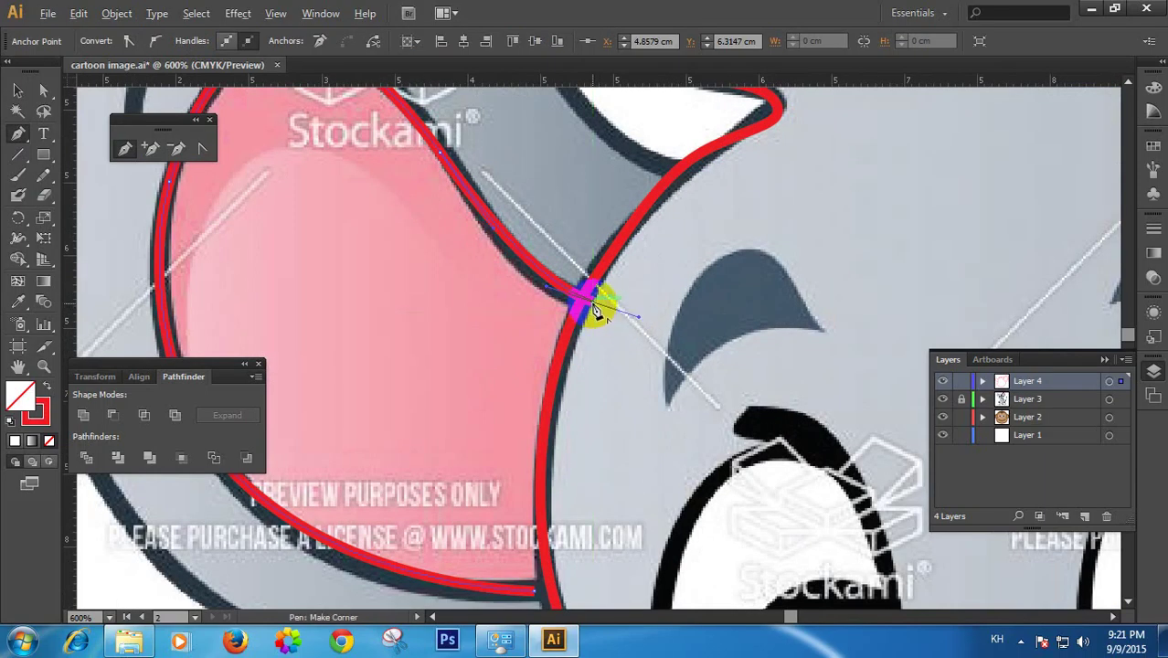
{"action": "left_click_drag", "start_coordinate": [575, 422], "coordinate": [533, 215]}
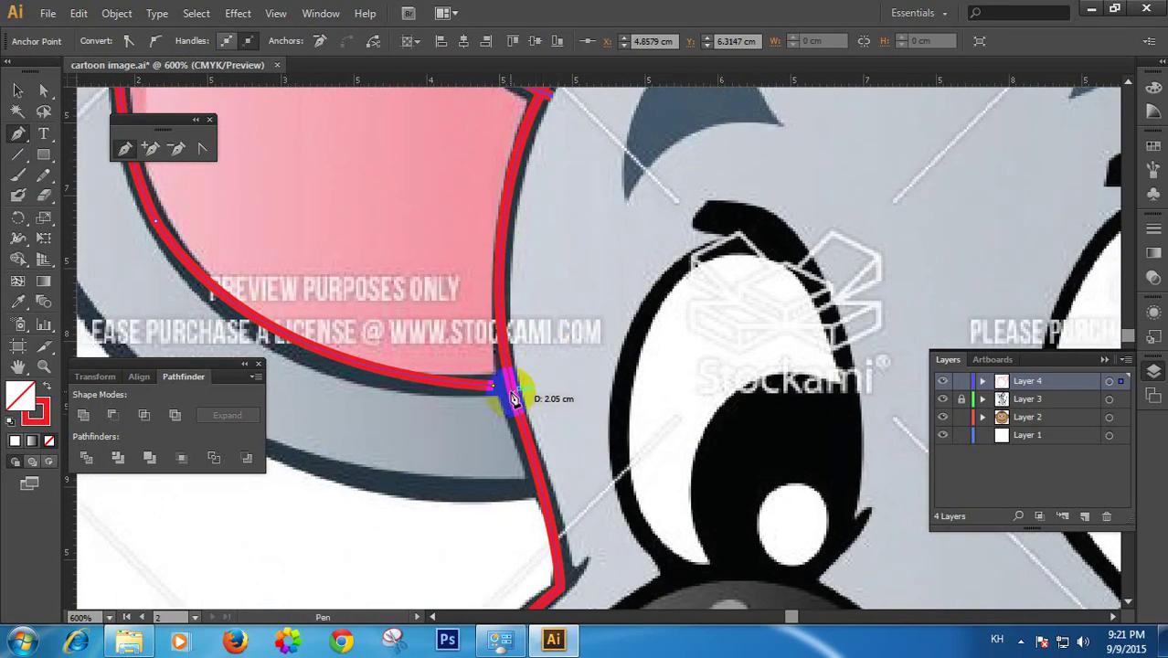
{"action": "mouse_move", "coordinate": [524, 384]}
{"action": "left_mouse_down"}
{"action": "mouse_move", "coordinate": [596, 483]}
{"action": "mouse_move", "coordinate": [570, 479]}
{"action": "left_mouse_up"}
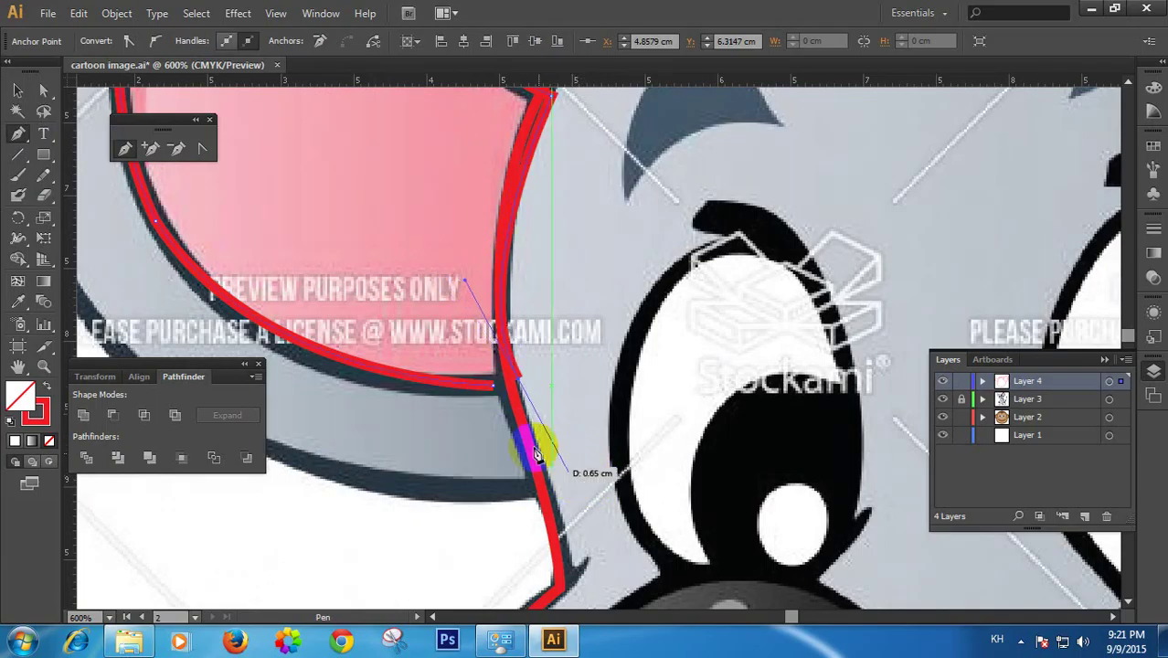
{"action": "left_click", "coordinate": [516, 384], "text": "alt"}
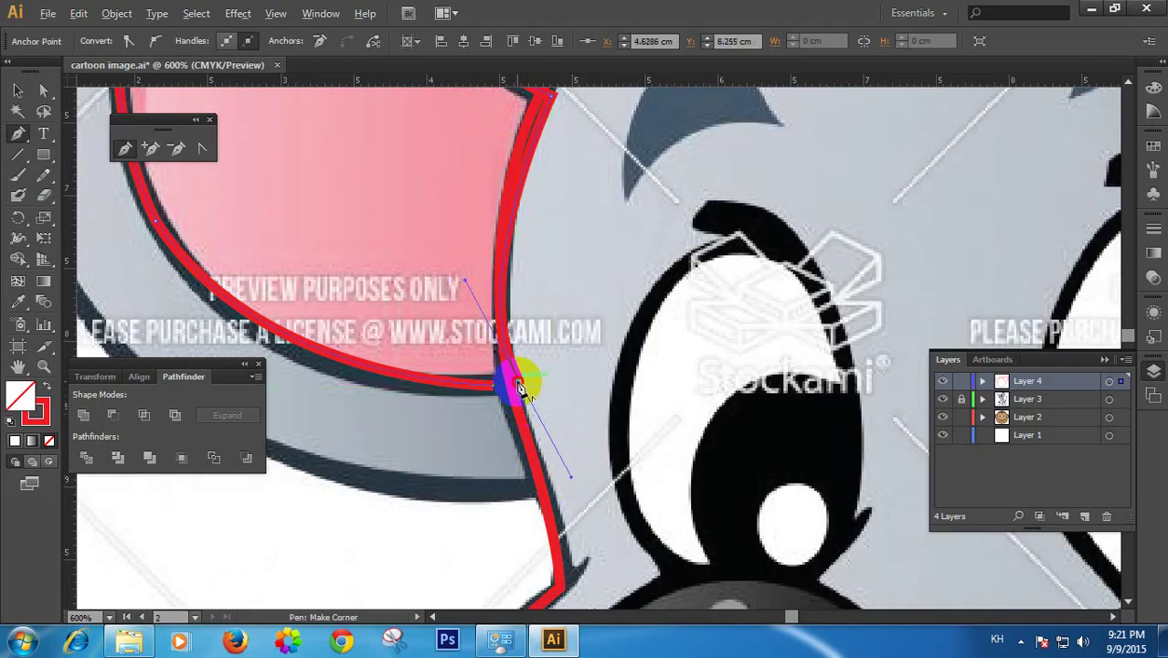
{"action": "left_click_drag", "start_coordinate": [494, 393], "coordinate": [497, 397]}
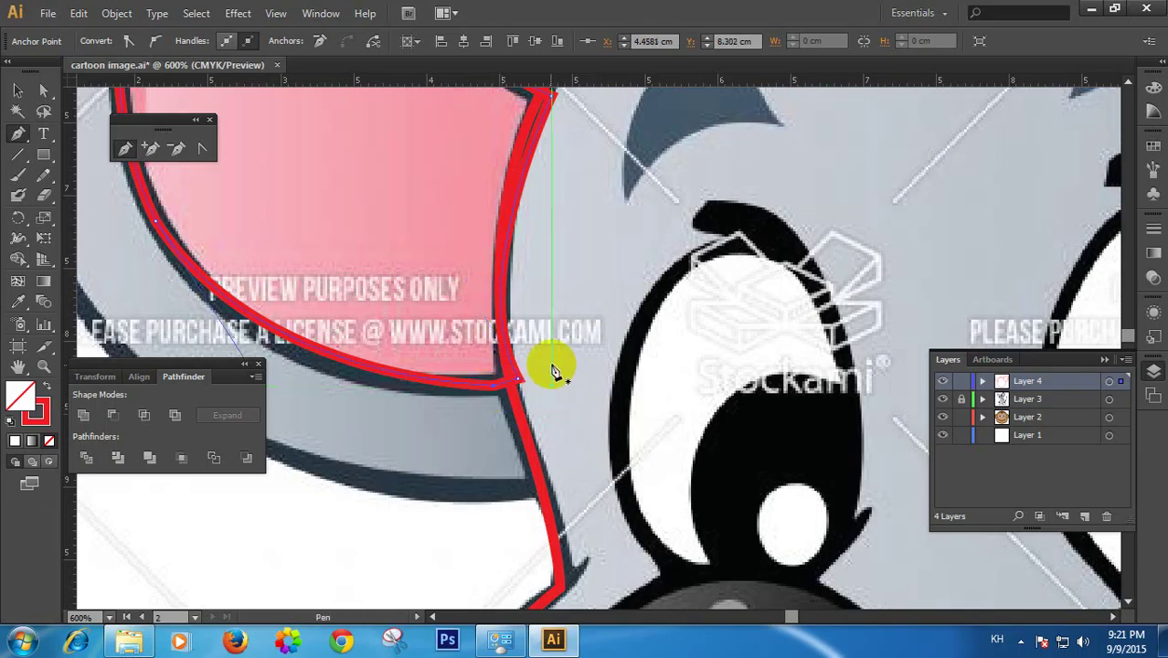
Shift the inner ear's upper and lower corner anchors about 0.07 cm and 0.06 cm left onto the head outline
{"action": "left_click_drag", "start_coordinate": [560, 295], "coordinate": [581, 435]}
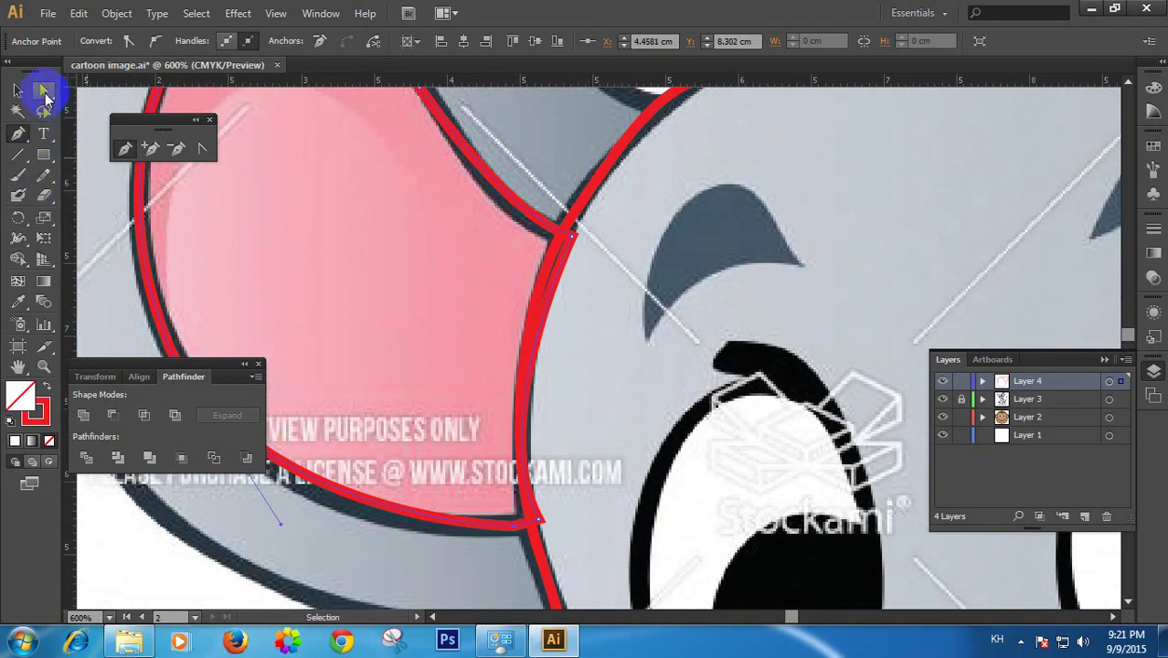
{"action": "left_click", "coordinate": [44, 92]}
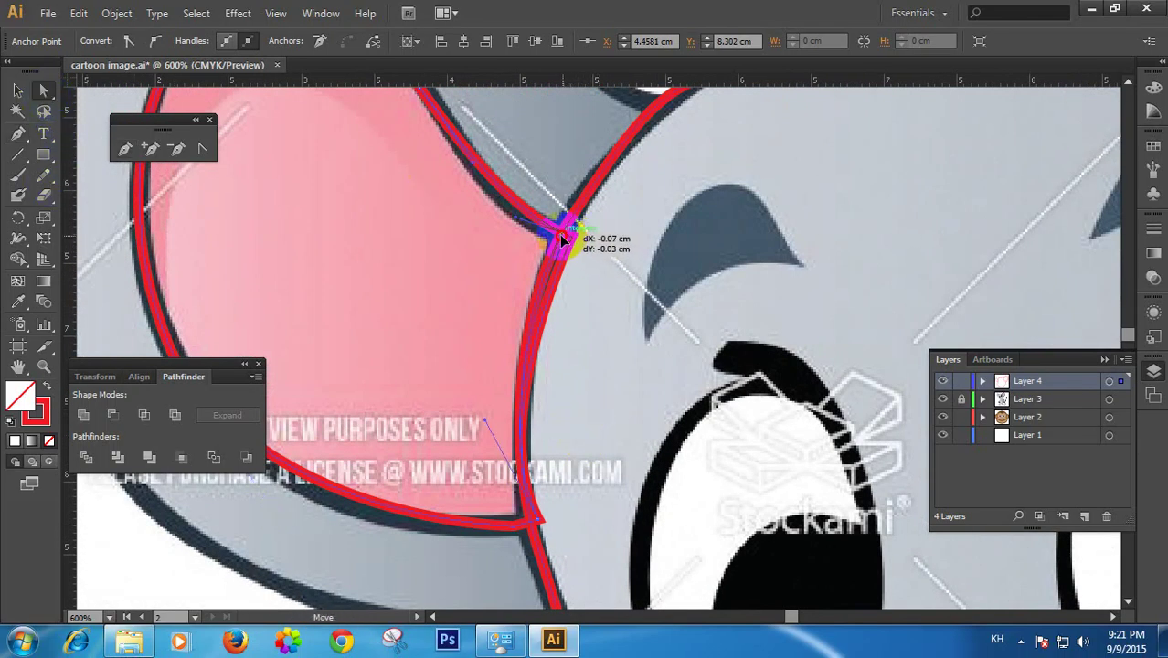
{"action": "left_click", "coordinate": [594, 253]}
{"action": "key", "text": "space"}
{"action": "left_click_drag", "start_coordinate": [583, 528], "coordinate": [595, 458]}
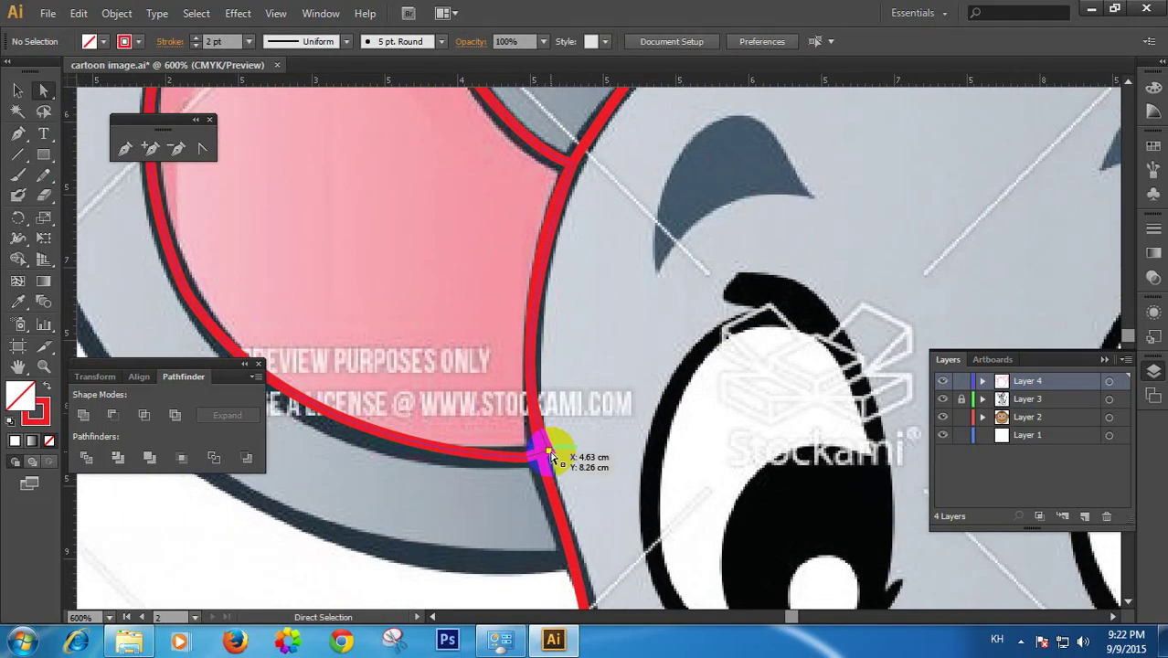
{"action": "left_click", "coordinate": [552, 460]}
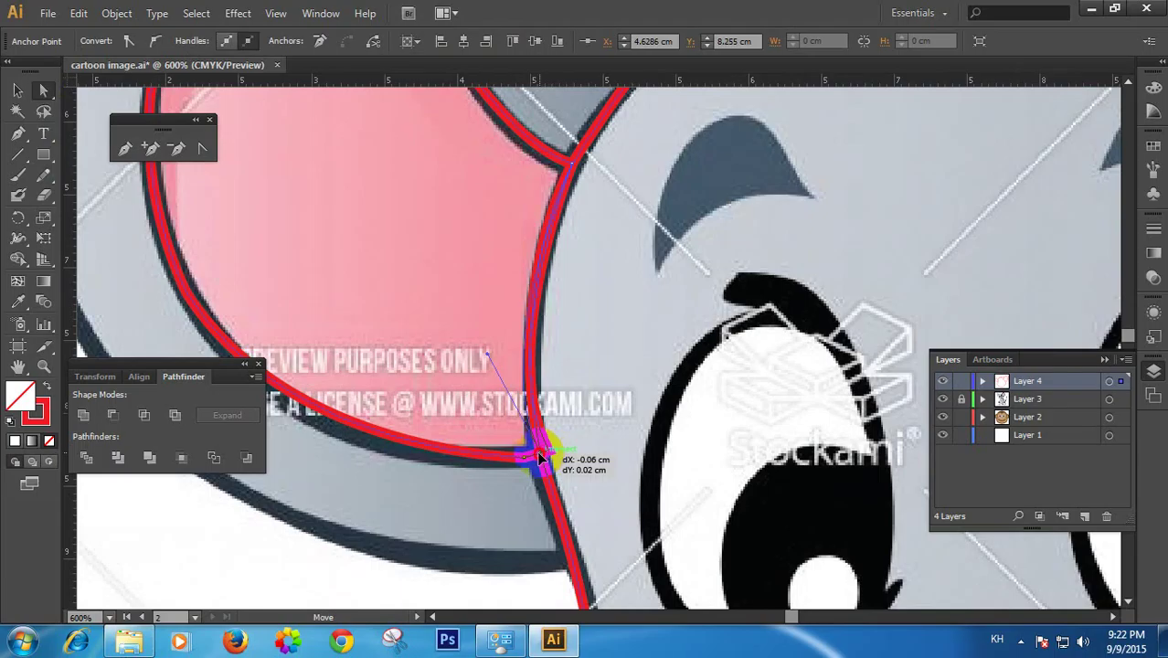
Adjust the direction handle at the inner ear's lower corner so the curve follows the head outline, and deselect the path
{"action": "left_click_drag", "start_coordinate": [540, 457], "coordinate": [537, 426]}
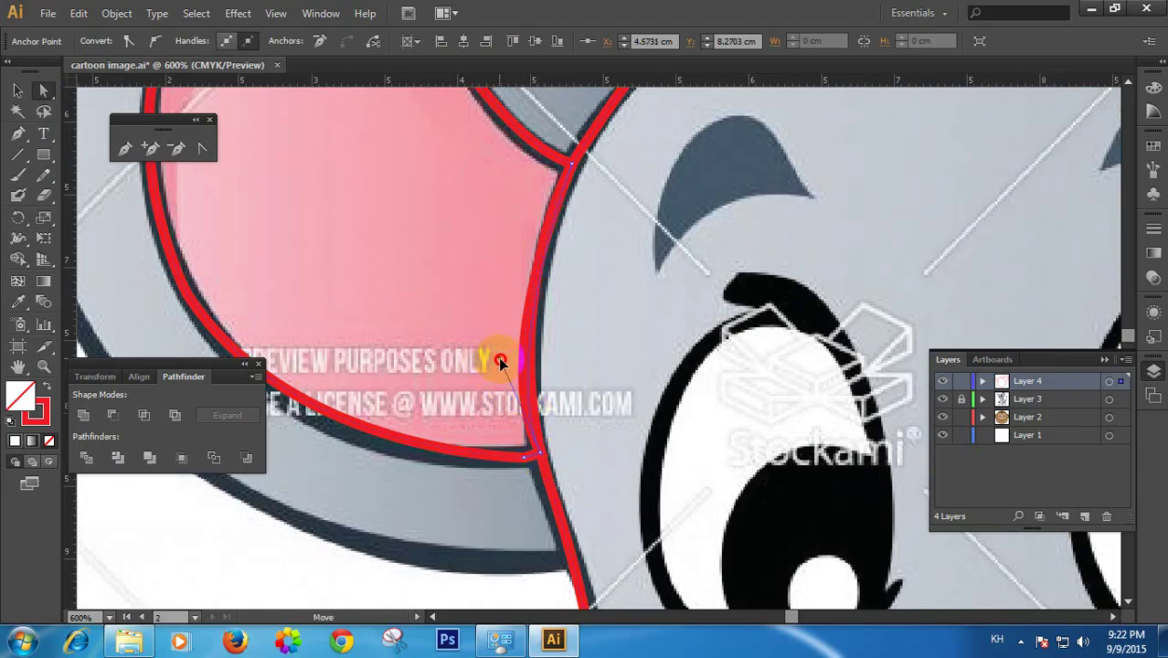
{"action": "left_click", "coordinate": [586, 354]}
{"action": "left_click", "coordinate": [523, 457]}
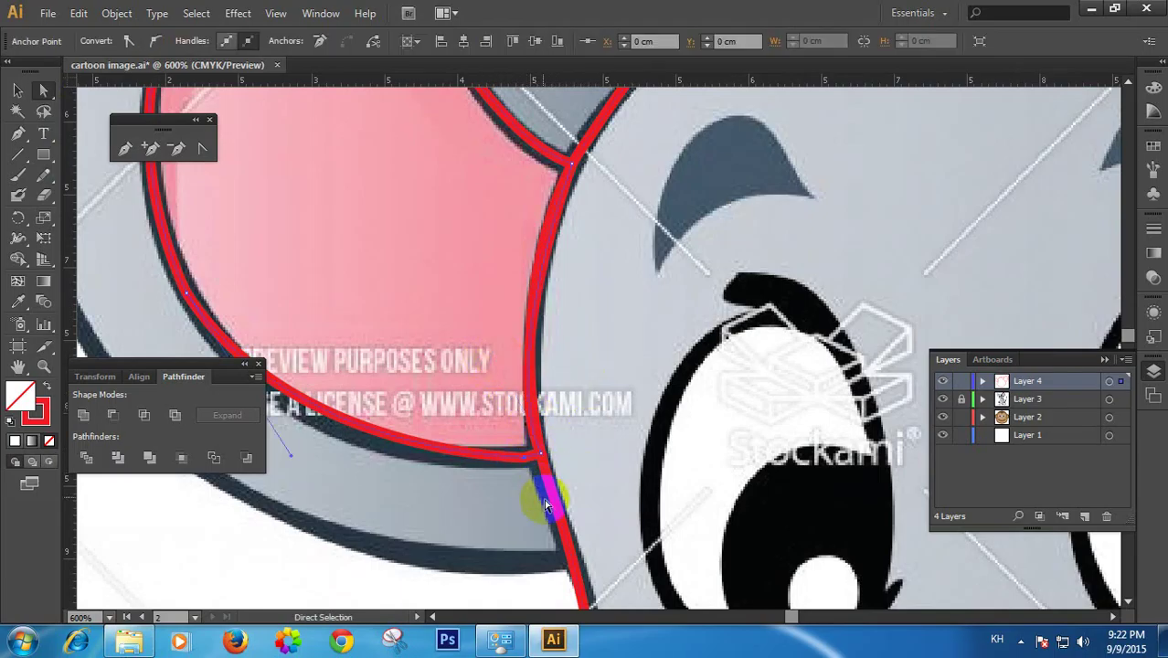
{"action": "key", "text": "ctrl+alt+space"}
{"action": "left_click", "coordinate": [591, 418], "text": "ctrl+alt"}
{"action": "left_click", "coordinate": [589, 418], "text": "ctrl+alt"}
{"action": "left_click", "coordinate": [589, 417], "text": "ctrl+alt"}
{"action": "left_click_drag", "start_coordinate": [594, 274], "coordinate": [595, 417]}
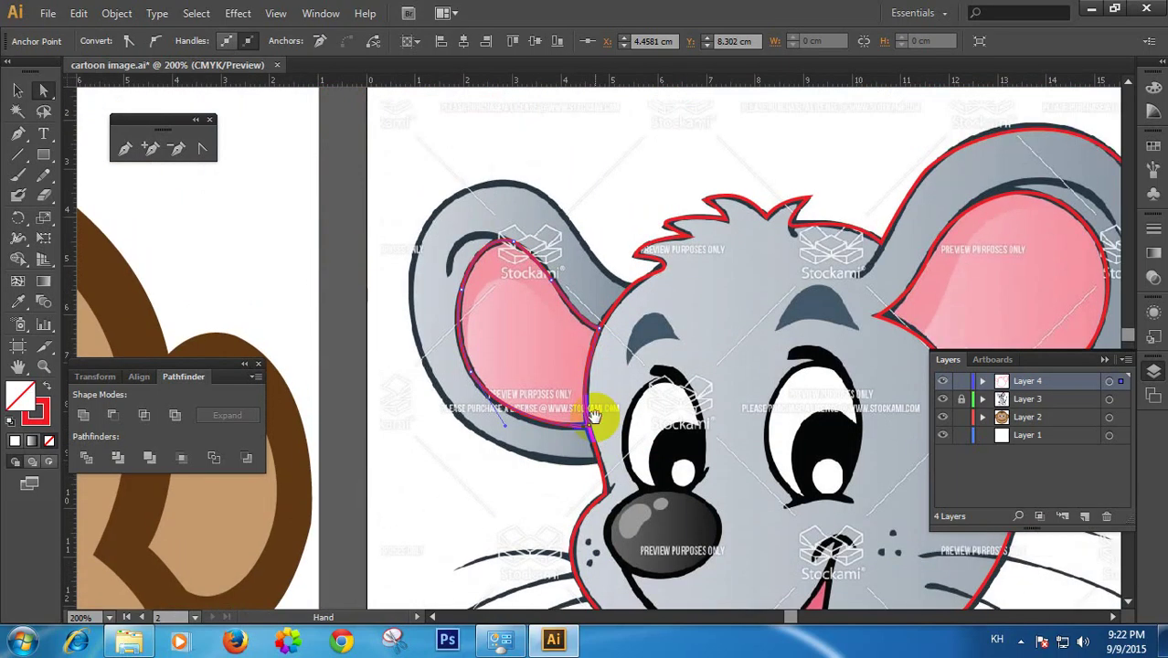
{"action": "left_click", "coordinate": [660, 365]}
{"action": "key", "text": "ctrl+shift+a"}
Start the smaller ear's outer outline with the Pen tool at its upper junction with the head and curve it over the ear's top
{"action": "left_click", "coordinate": [125, 148]}
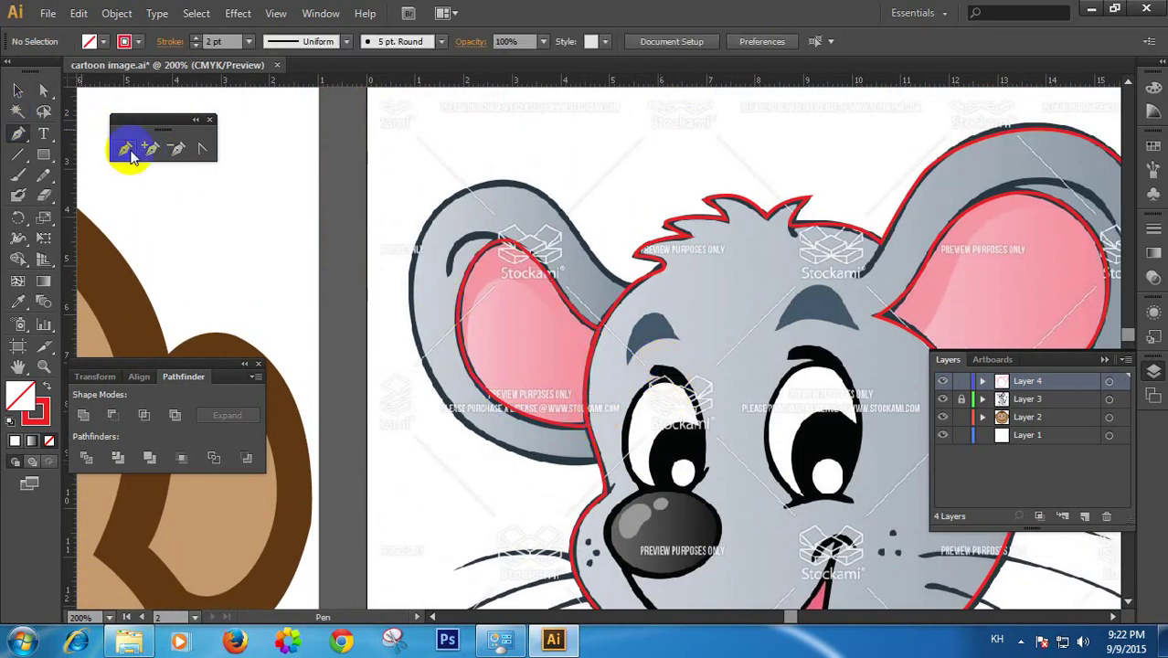
{"action": "left_click", "coordinate": [611, 255], "text": "ctrl"}
{"action": "left_click", "coordinate": [610, 318], "text": "ctrl"}
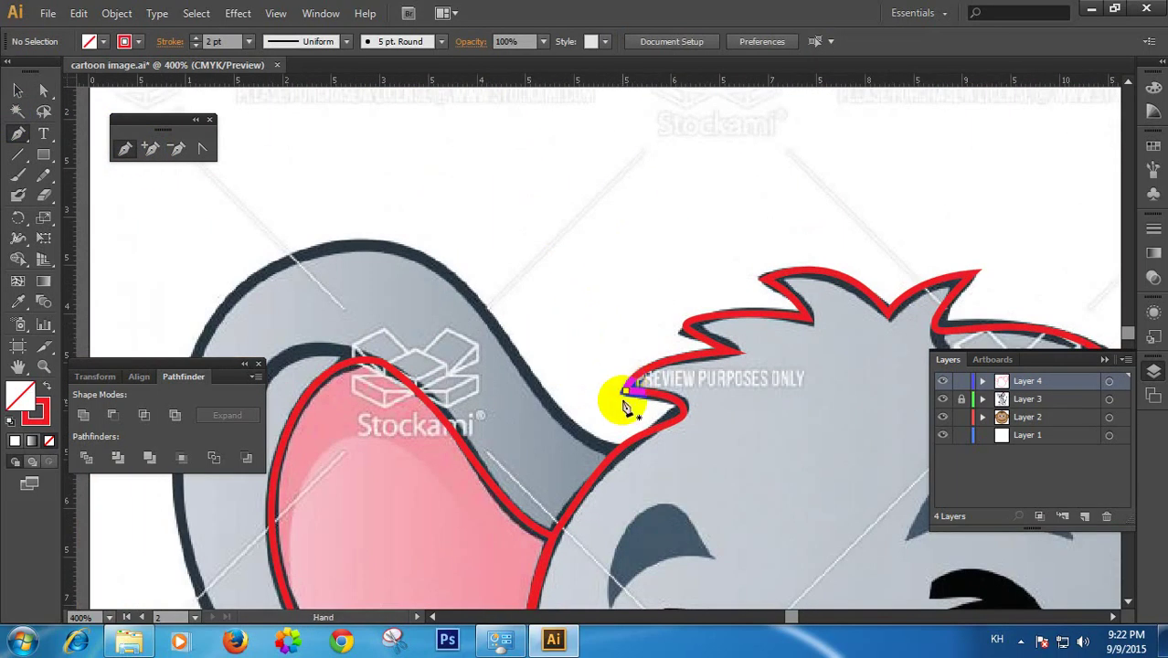
{"action": "left_click", "coordinate": [600, 445]}
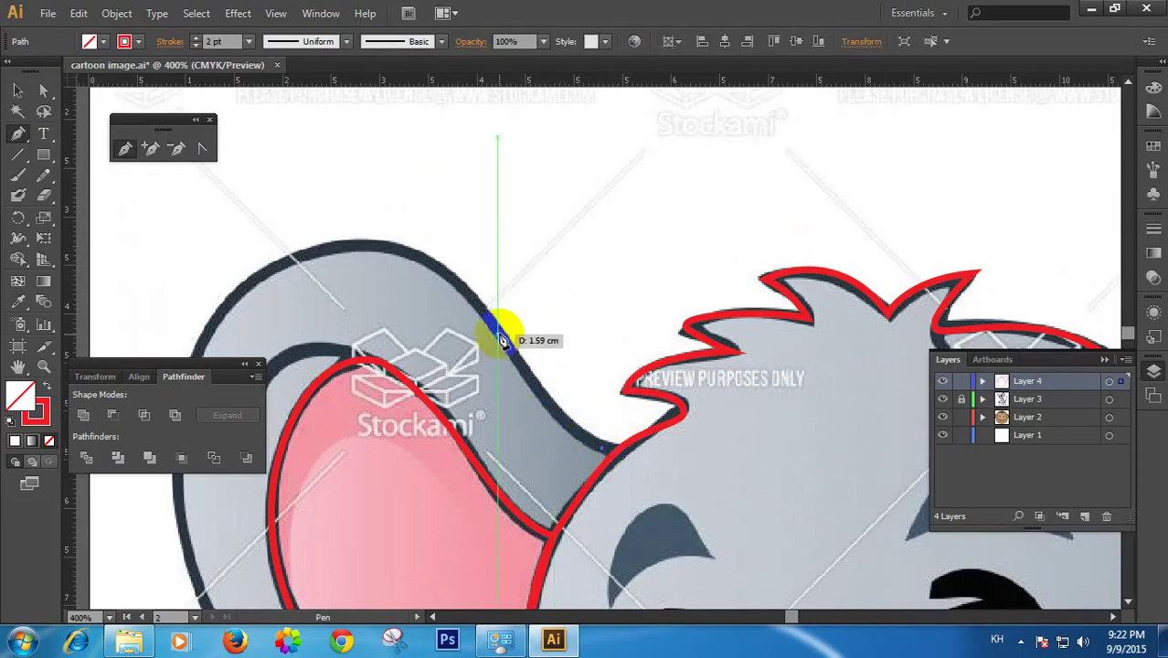
{"action": "left_click_drag", "start_coordinate": [447, 265], "coordinate": [434, 261]}
{"action": "left_click_drag", "start_coordinate": [339, 243], "coordinate": [299, 256]}
{"action": "left_click", "coordinate": [219, 286]}
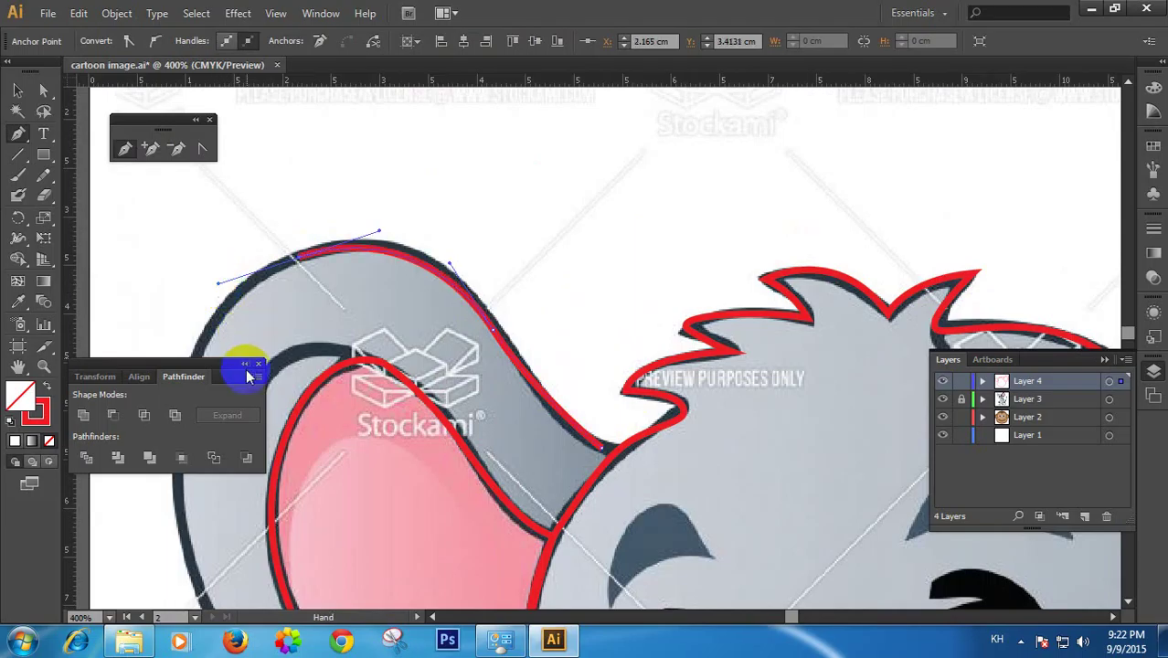
Move the Pathfinder panel off the smaller ear and continue the outline down the ear's outer side
{"action": "left_click_drag", "start_coordinate": [239, 365], "coordinate": [561, 131]}
{"action": "left_click_drag", "start_coordinate": [417, 334], "coordinate": [742, 291]}
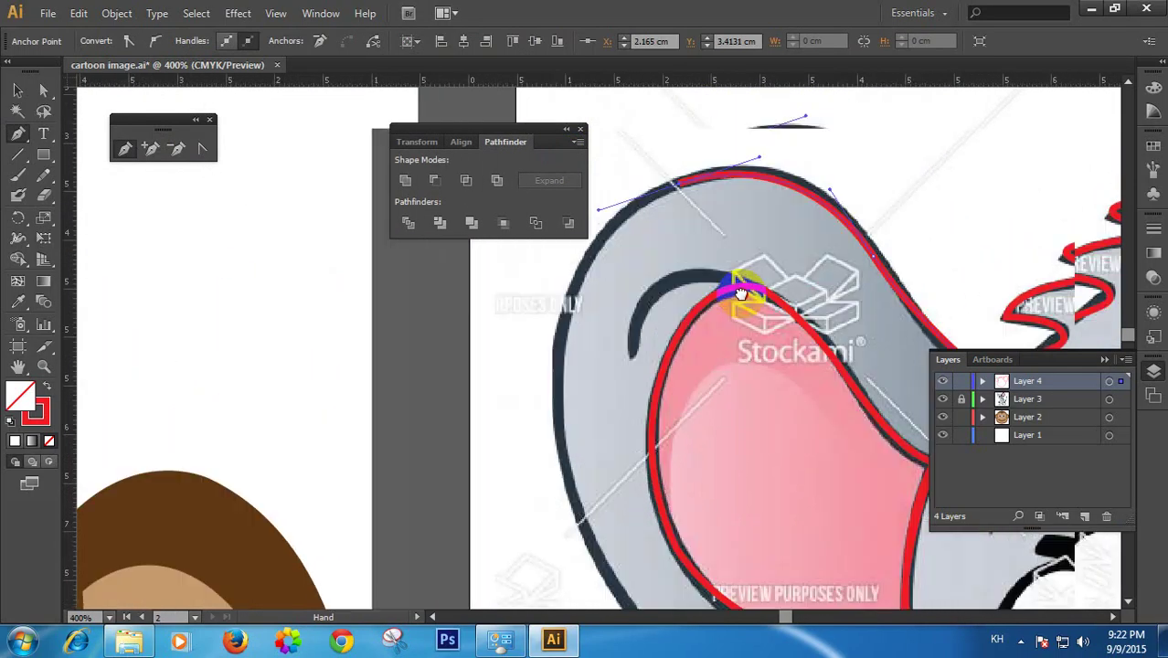
{"action": "left_click_drag", "start_coordinate": [539, 410], "coordinate": [372, 308]}
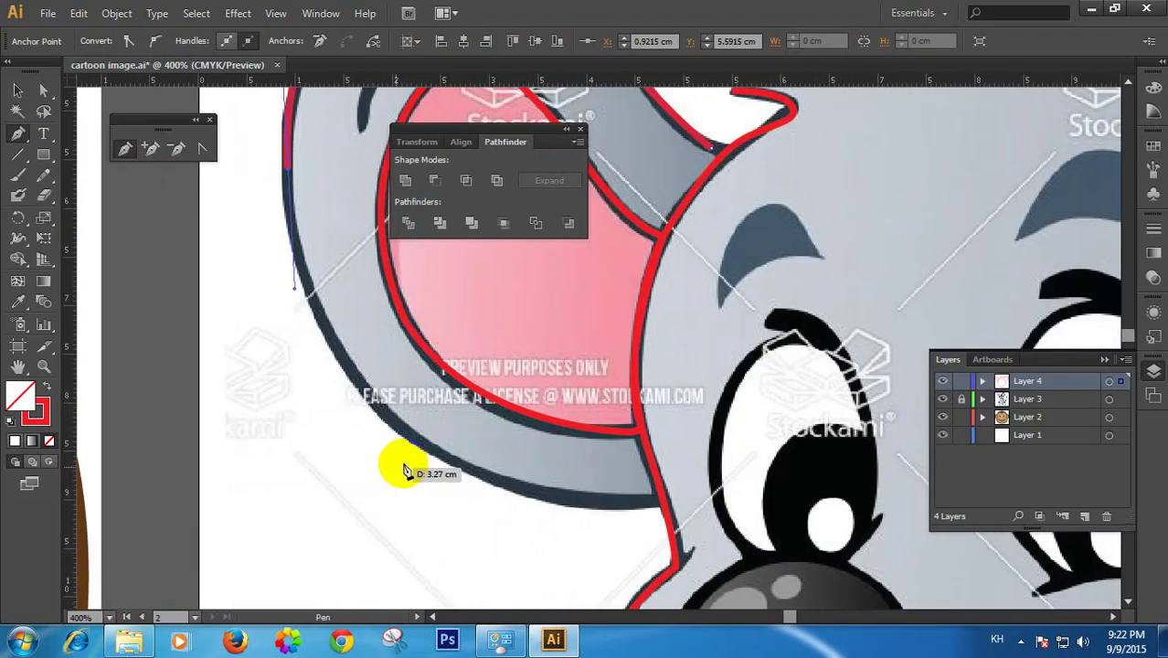
Try to curve the outline along the ear's lower edge to the head, and undo both segments
{"action": "left_click", "coordinate": [479, 470]}
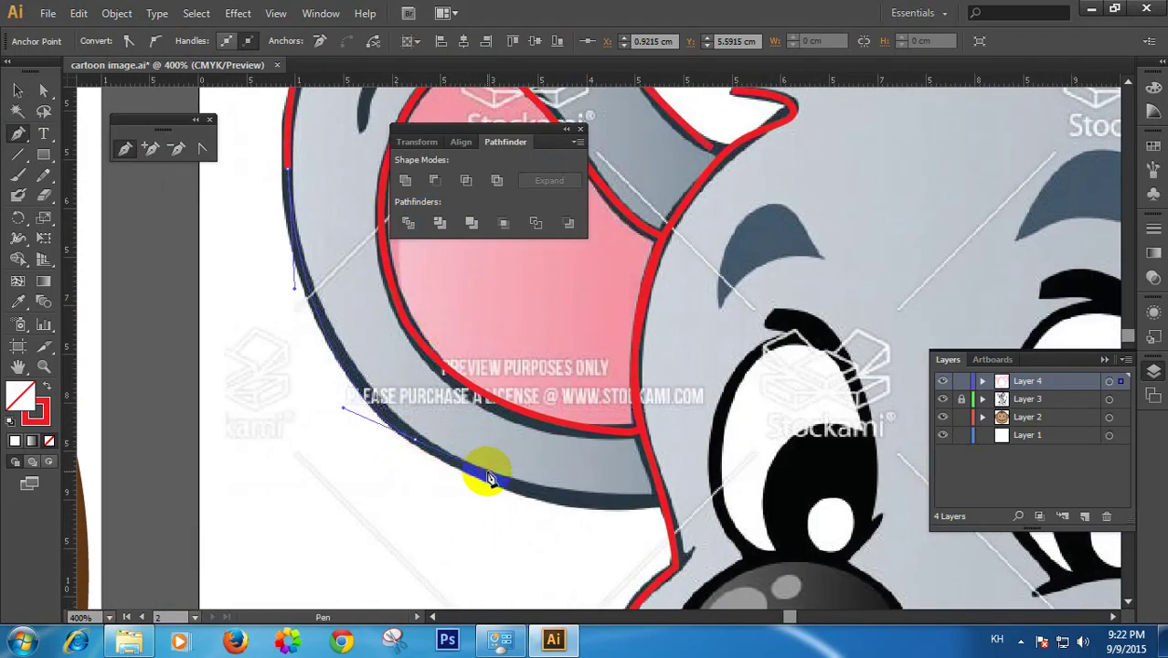
{"action": "left_click_drag", "start_coordinate": [488, 478], "coordinate": [735, 493]}
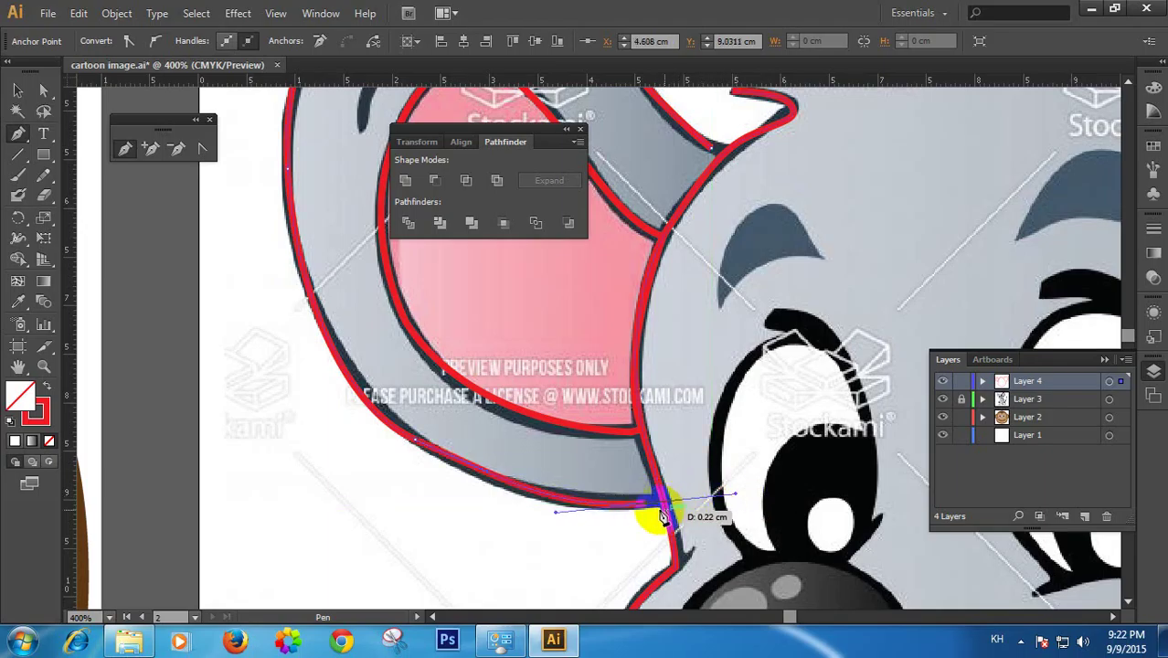
{"action": "key", "text": "ctrl+z"}
{"action": "key", "text": "ctrl+z"}
Redraw the outline along the ear's lower edge to the head outline and make the end anchor a corner
{"action": "left_click_drag", "start_coordinate": [416, 443], "coordinate": [488, 484]}
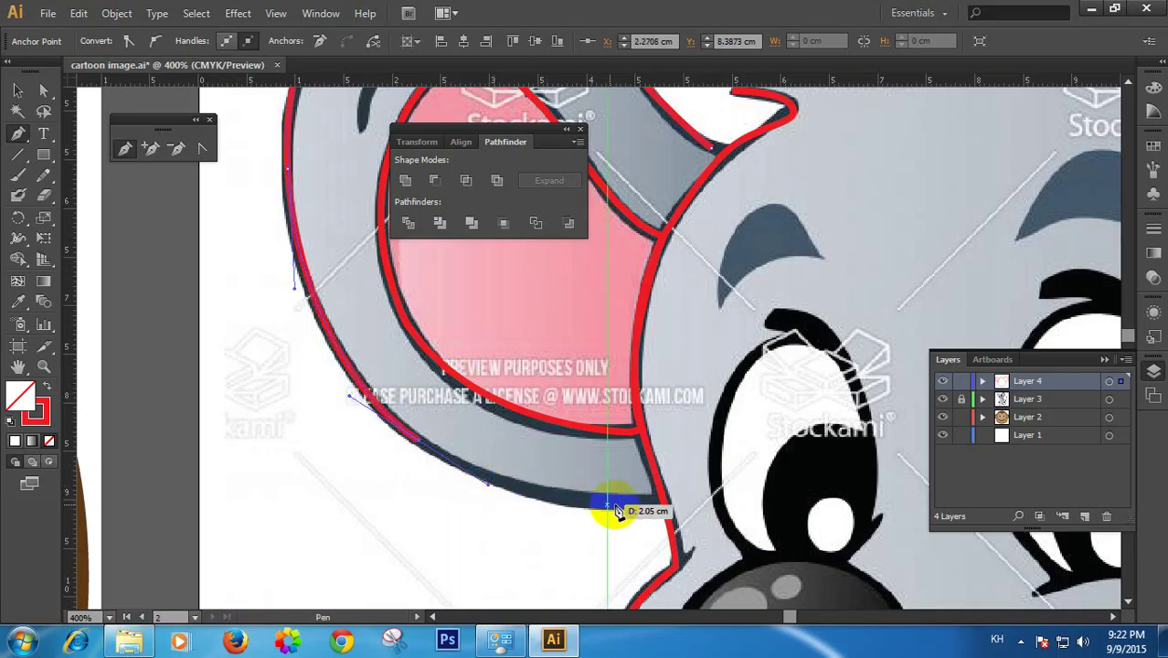
{"action": "left_click_drag", "start_coordinate": [664, 503], "coordinate": [676, 500]}
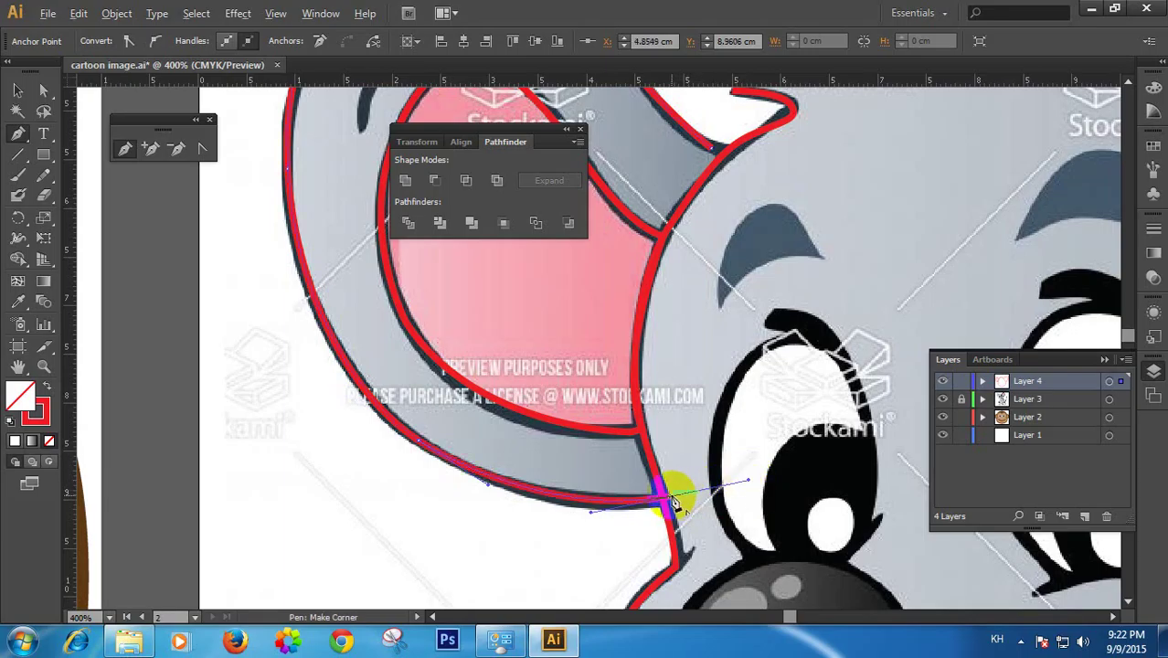
{"action": "left_click_drag", "start_coordinate": [672, 292], "coordinate": [644, 351]}
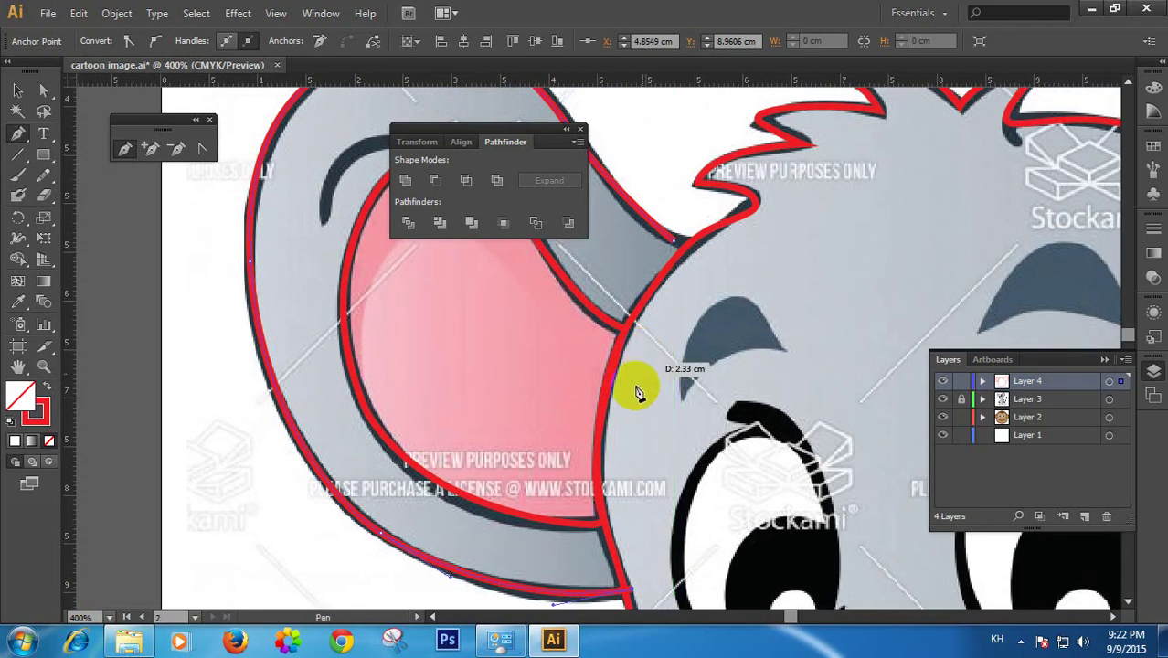
Try to continue the ear outline upward along the head edge, and undo the attempt
{"action": "left_click_drag", "start_coordinate": [620, 402], "coordinate": [625, 377]}
{"action": "left_click_drag", "start_coordinate": [629, 320], "coordinate": [651, 298]}
{"action": "left_click_drag", "start_coordinate": [675, 239], "coordinate": [699, 222]}
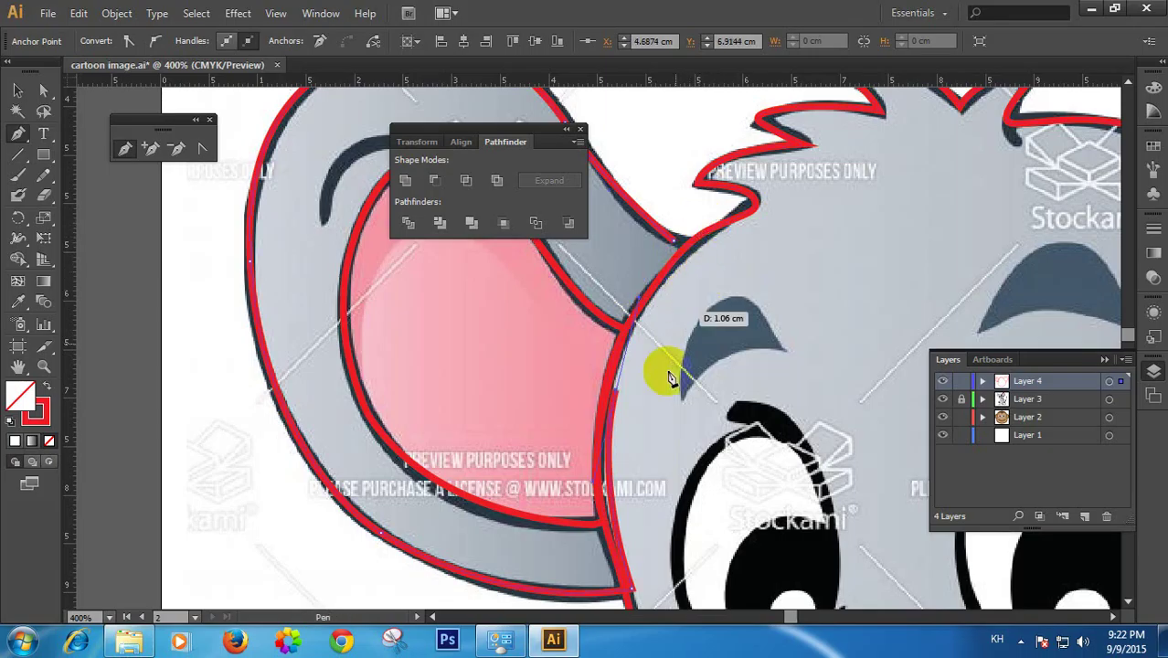
{"action": "key", "text": "ctrl+z"}
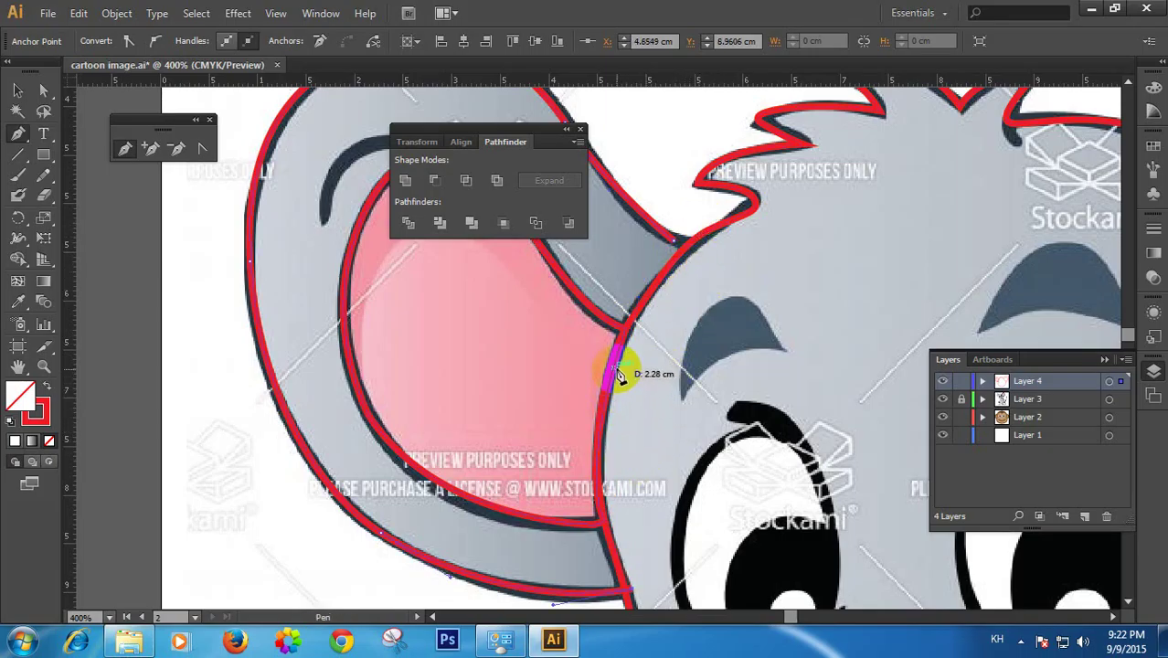
Curve the ear outline up along the head edge and close the path at its starting anchor below the hair
{"action": "left_click_drag", "start_coordinate": [616, 365], "coordinate": [680, 242]}
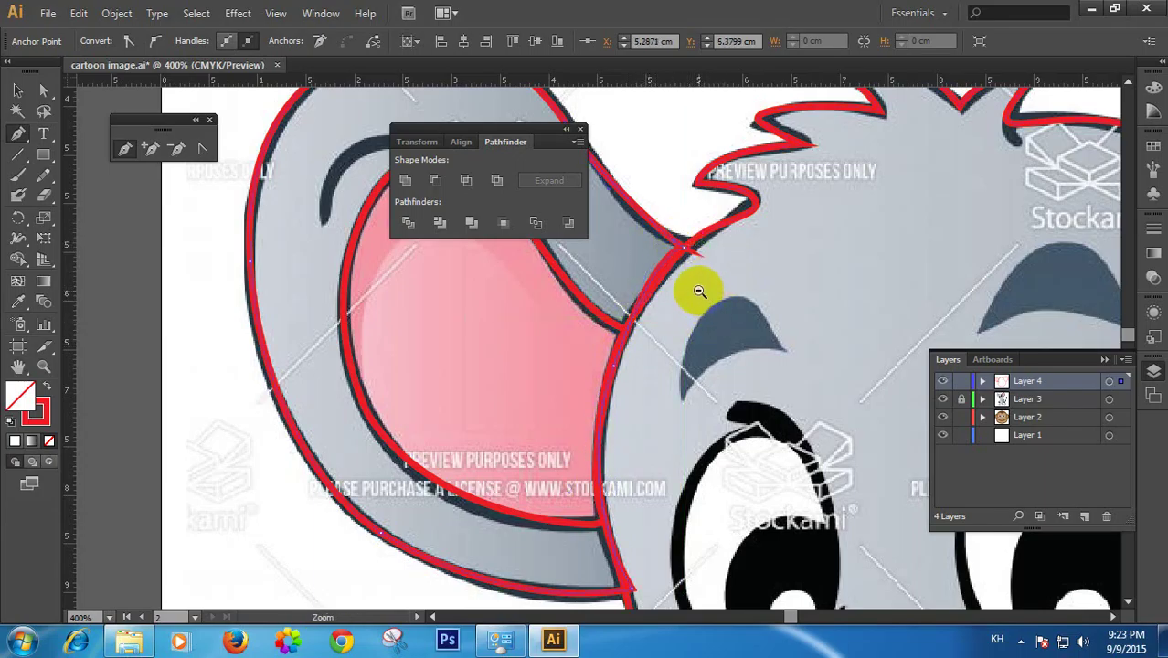
{"action": "left_click", "coordinate": [699, 290], "text": "ctrl+alt"}
{"action": "left_click_drag", "start_coordinate": [593, 317], "coordinate": [580, 313]}
{"action": "left_click", "coordinate": [579, 324], "text": "ctrl"}
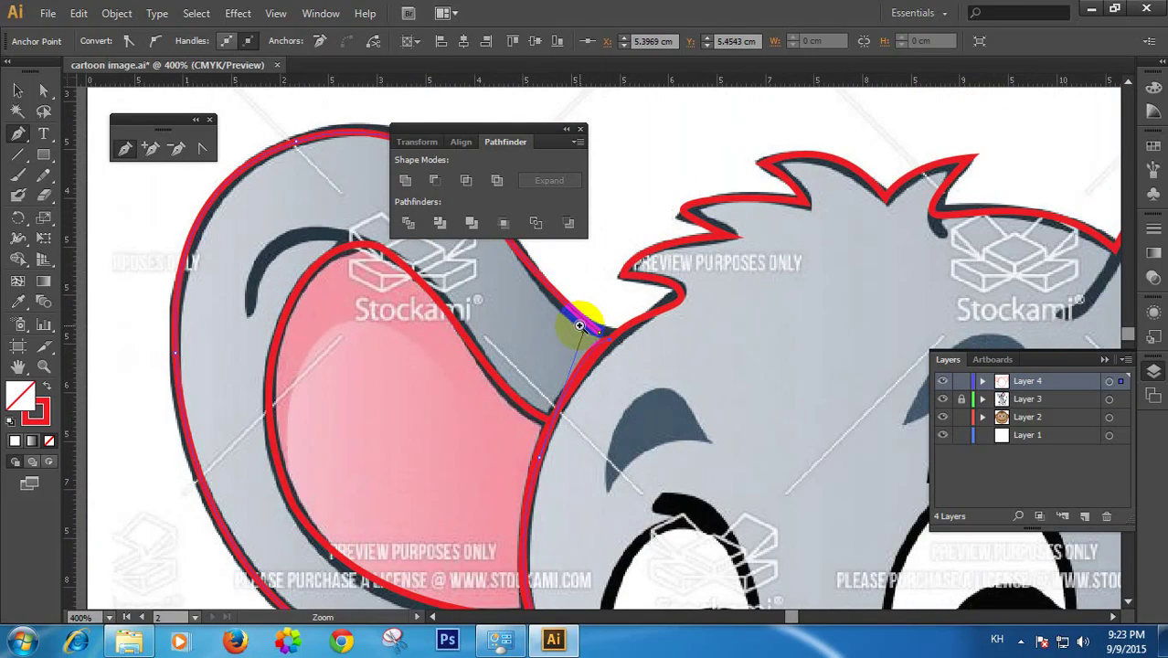
{"action": "left_click", "coordinate": [581, 326], "text": "ctrl"}
{"action": "mouse_move", "coordinate": [658, 382]}
{"action": "left_mouse_down"}
{"action": "mouse_move", "coordinate": [639, 407]}
{"action": "mouse_move", "coordinate": [660, 384]}
{"action": "mouse_move", "coordinate": [632, 368]}
{"action": "mouse_move", "coordinate": [654, 363]}
{"action": "mouse_move", "coordinate": [666, 385]}
{"action": "mouse_move", "coordinate": [653, 383]}
{"action": "left_mouse_up"}
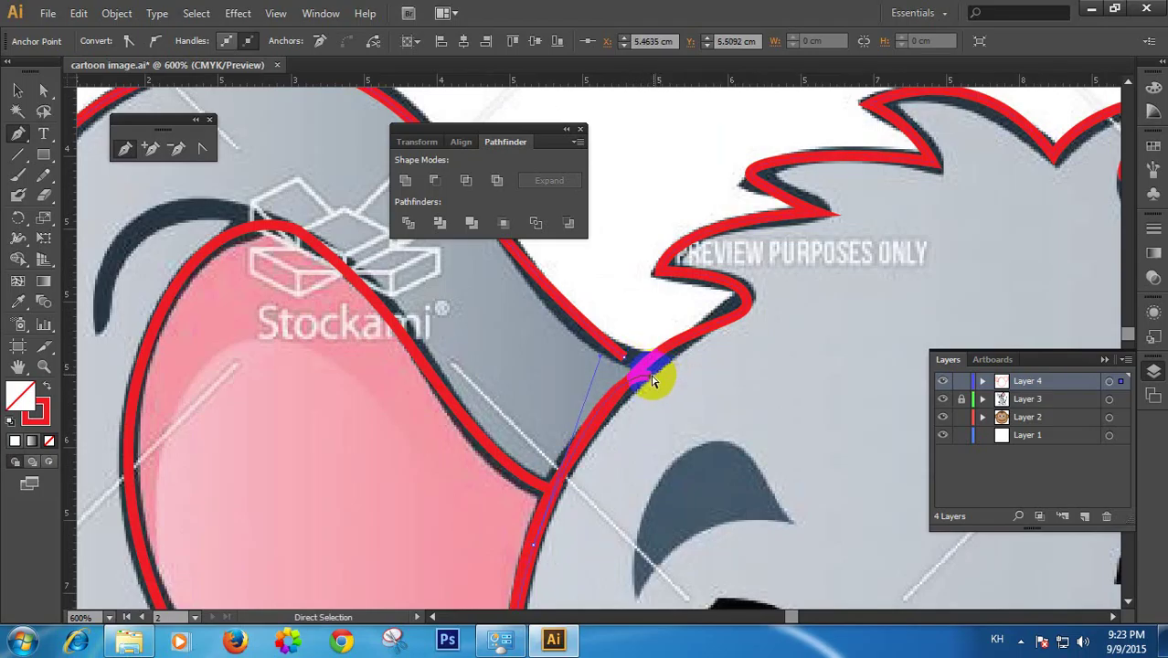
{"action": "key", "text": "ctrl+z"}
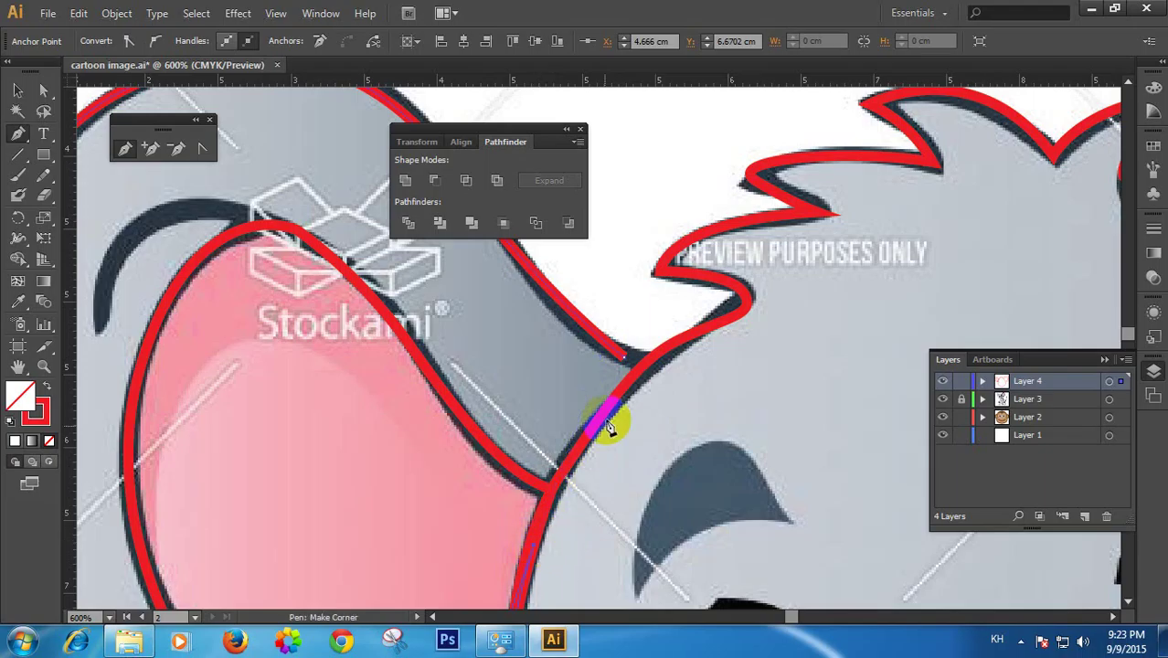
{"action": "left_click_drag", "start_coordinate": [629, 360], "coordinate": [582, 391]}
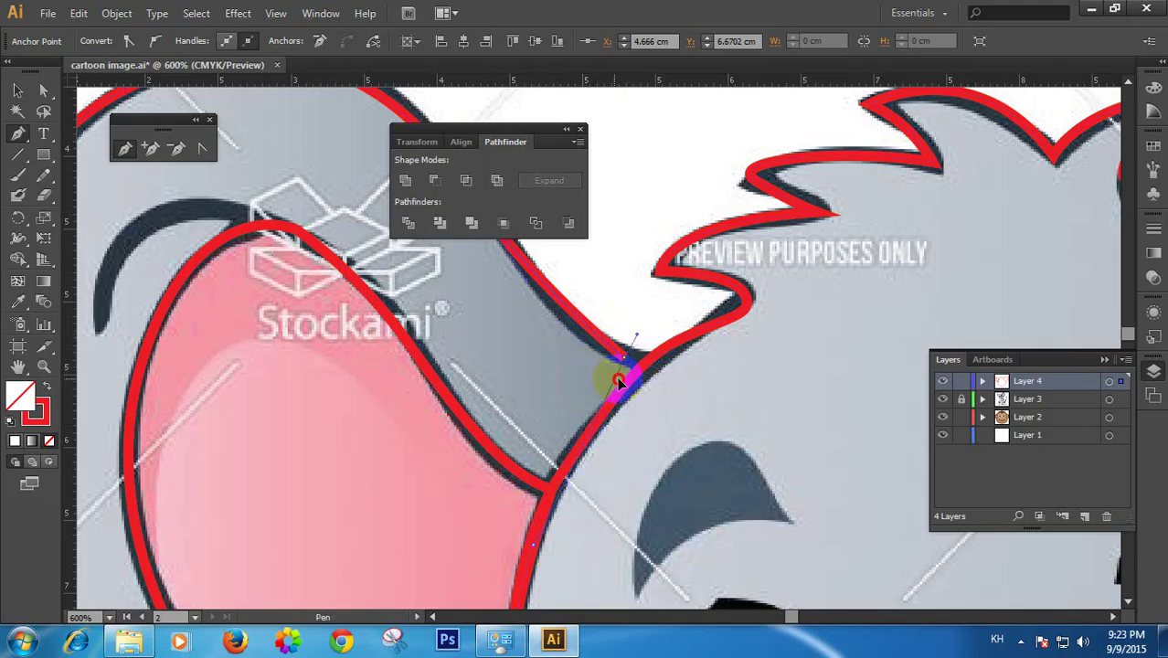
{"action": "left_click", "coordinate": [635, 338]}
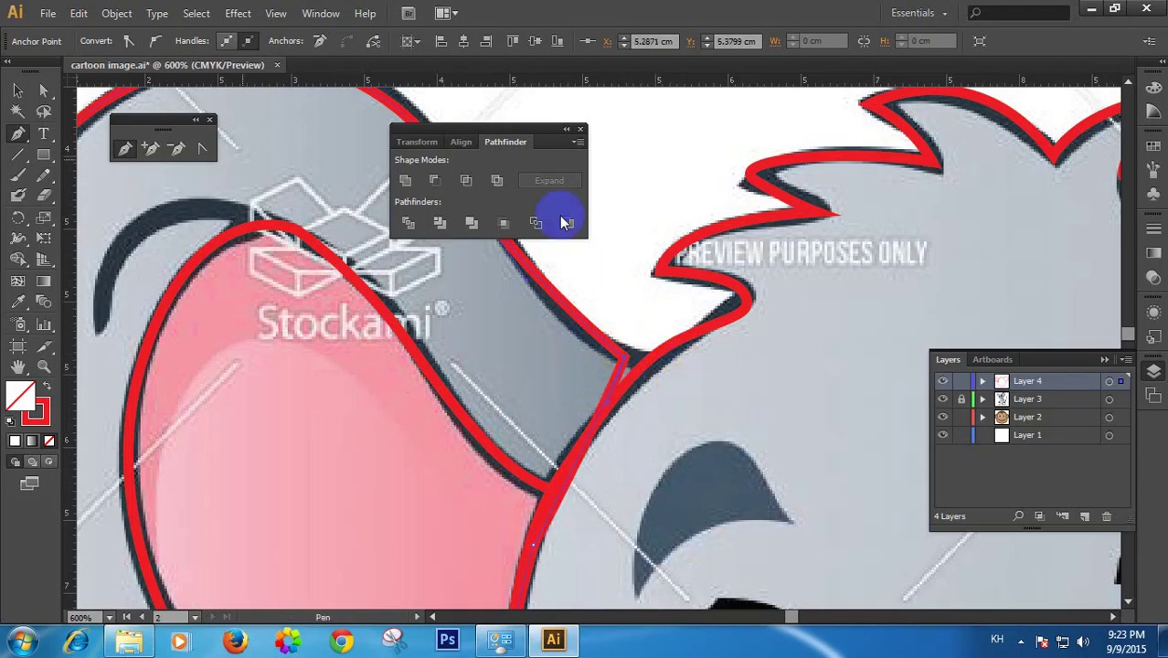
Move the ear outline's closing anchor onto the head outline at about X 5.42 cm, Y 5.43 cm, and bend the adjoining segment along the head
{"action": "left_click", "coordinate": [43, 89]}
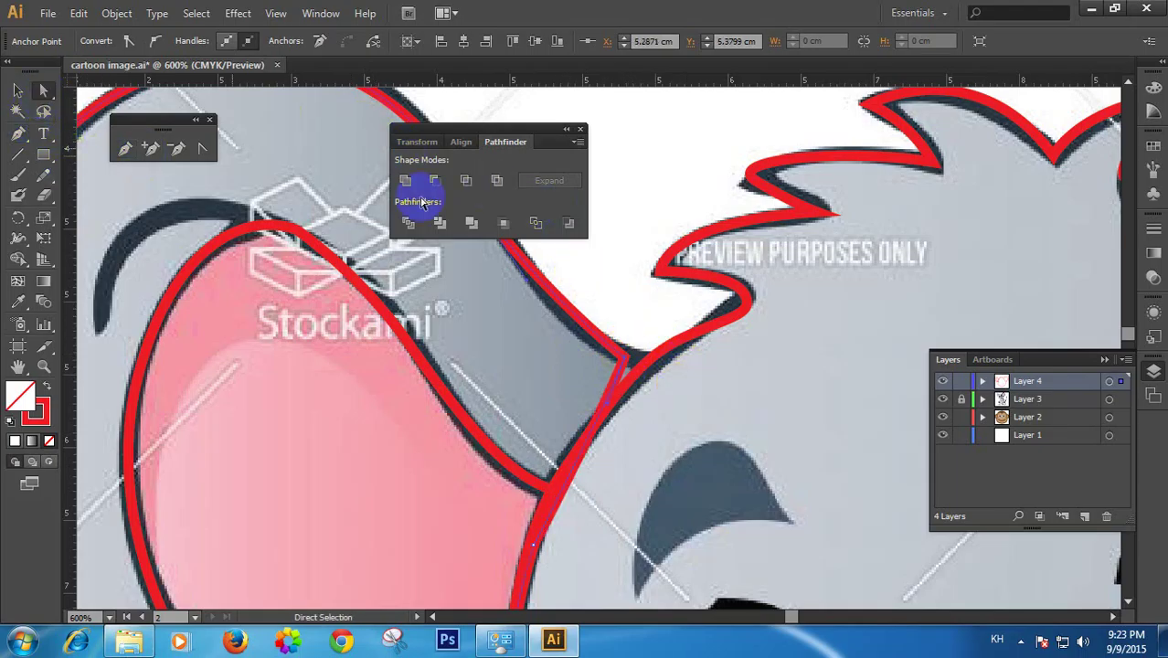
{"action": "left_click", "coordinate": [633, 334]}
{"action": "left_click", "coordinate": [625, 359]}
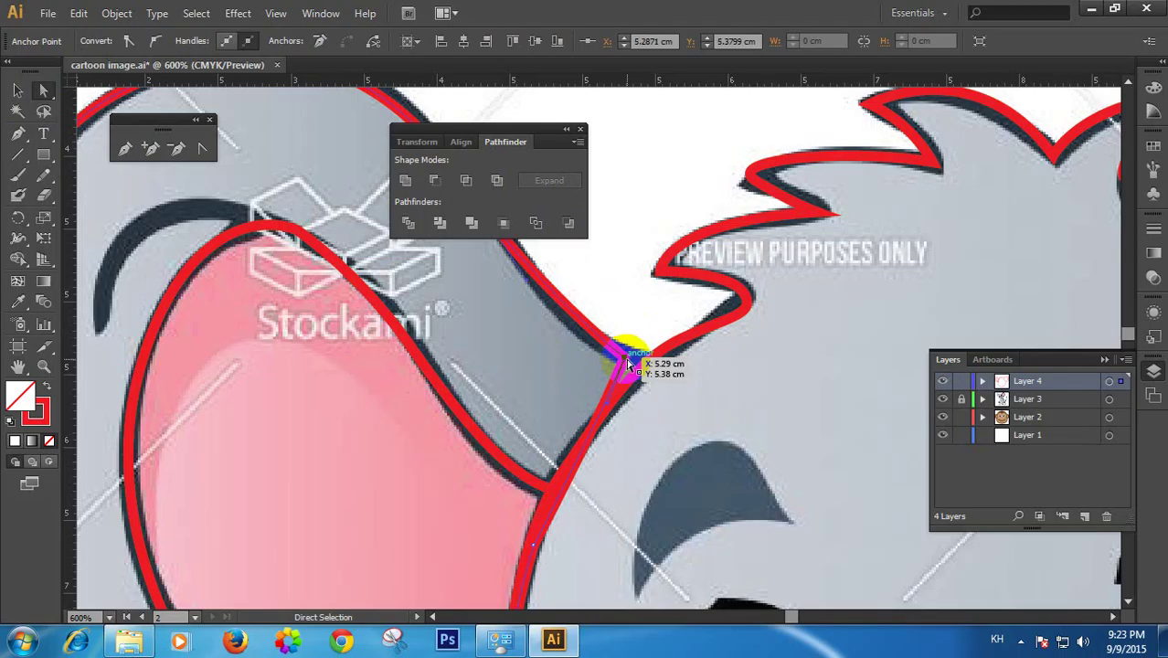
{"action": "left_click_drag", "start_coordinate": [645, 367], "coordinate": [647, 367]}
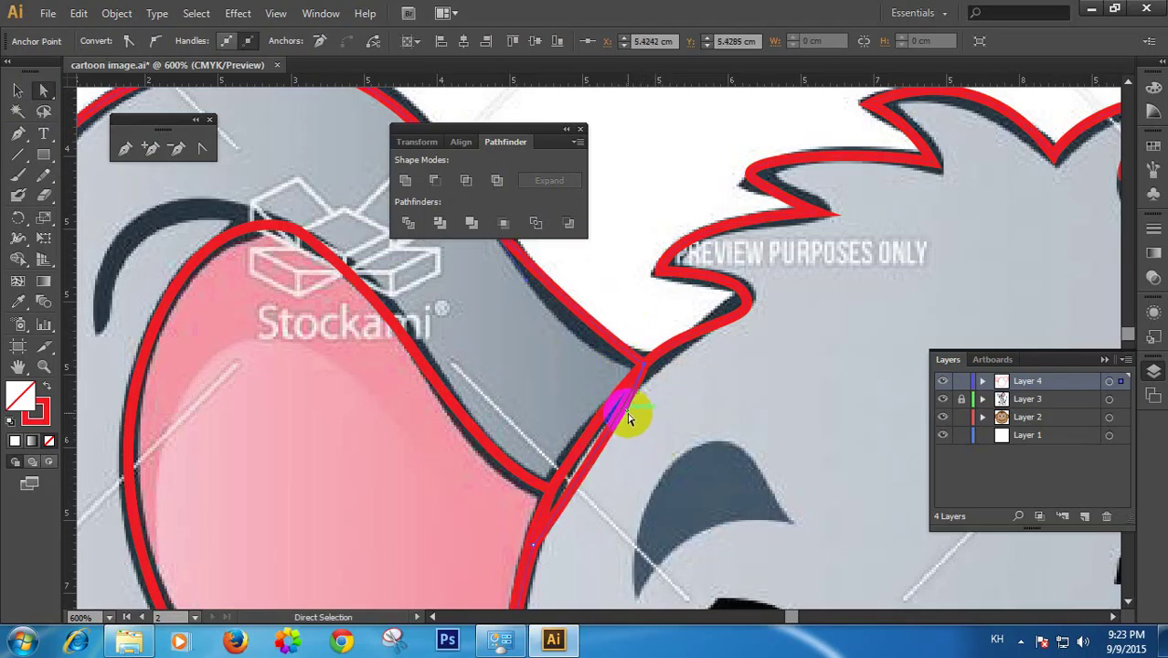
{"action": "left_click_drag", "start_coordinate": [608, 416], "coordinate": [593, 416]}
{"action": "left_click", "coordinate": [669, 438]}
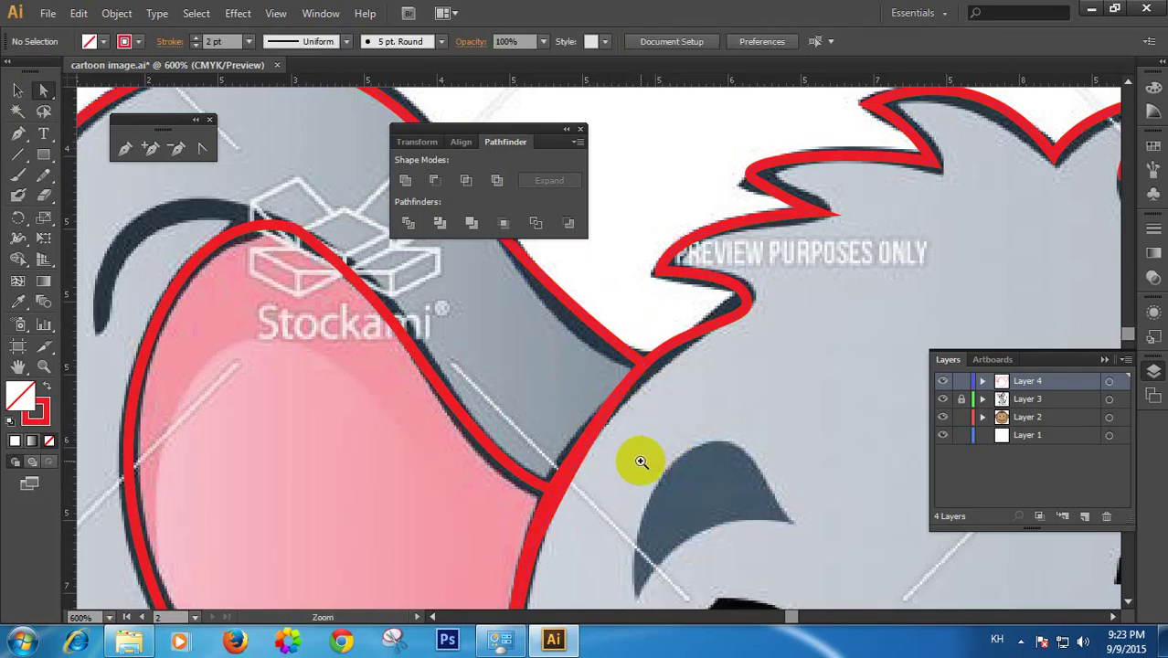
Select all the traced head and ear paths, move them off the mouse image onto the empty canvas beside the artboard, and deselect them
{"action": "left_click", "coordinate": [637, 459], "text": "ctrl+alt"}
{"action": "left_click", "coordinate": [637, 459], "text": "ctrl+alt"}
{"action": "left_click", "coordinate": [637, 459], "text": "ctrl+alt"}
{"action": "left_click", "coordinate": [637, 459], "text": "ctrl+alt"}
{"action": "left_click_drag", "start_coordinate": [682, 280], "coordinate": [667, 404]}
{"action": "left_click", "coordinate": [662, 403], "text": "ctrl+alt"}
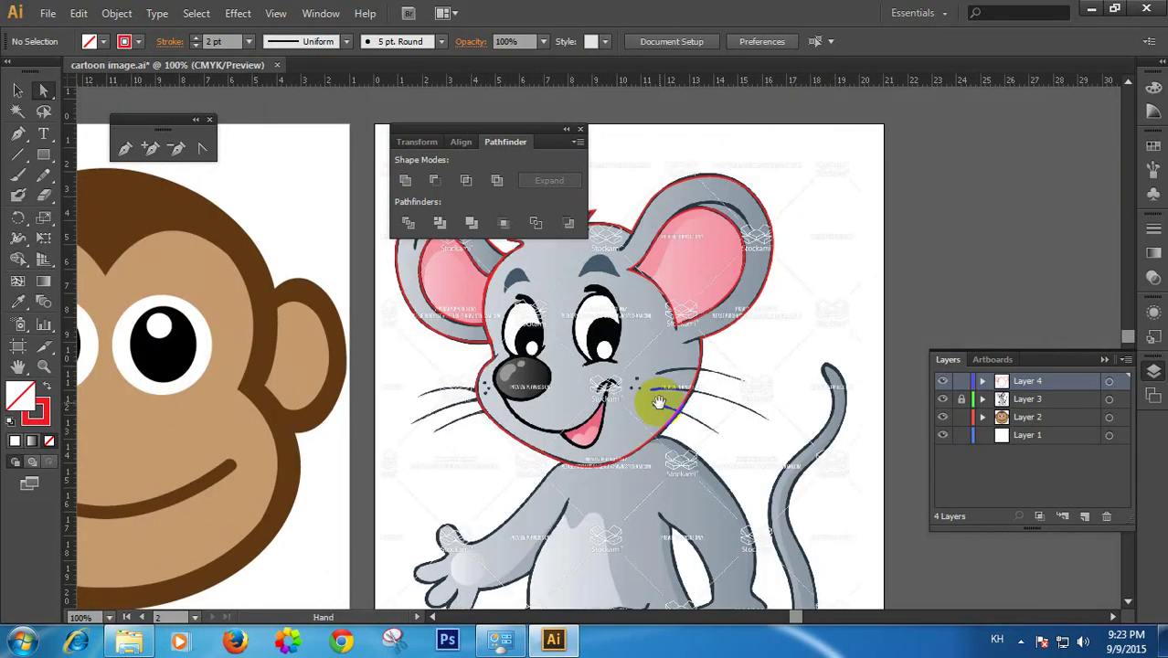
{"action": "left_click_drag", "start_coordinate": [636, 357], "coordinate": [639, 405]}
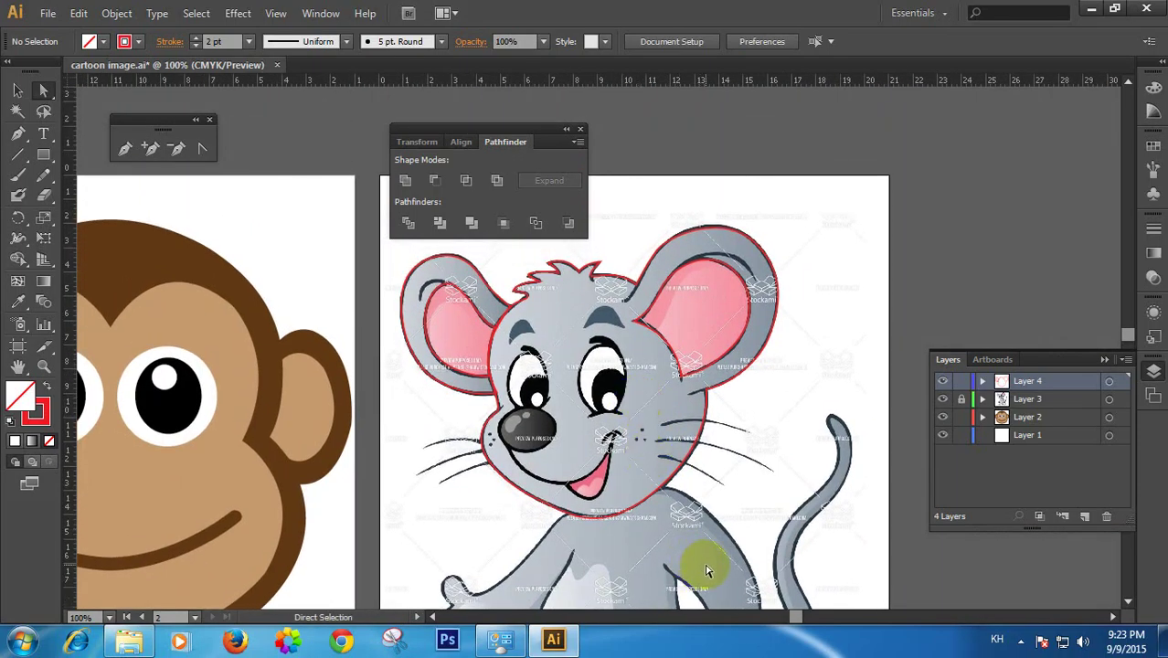
{"action": "left_click", "coordinate": [24, 101]}
{"action": "left_click_drag", "start_coordinate": [779, 251], "coordinate": [590, 279]}
{"action": "left_click_drag", "start_coordinate": [656, 253], "coordinate": [239, 495]}
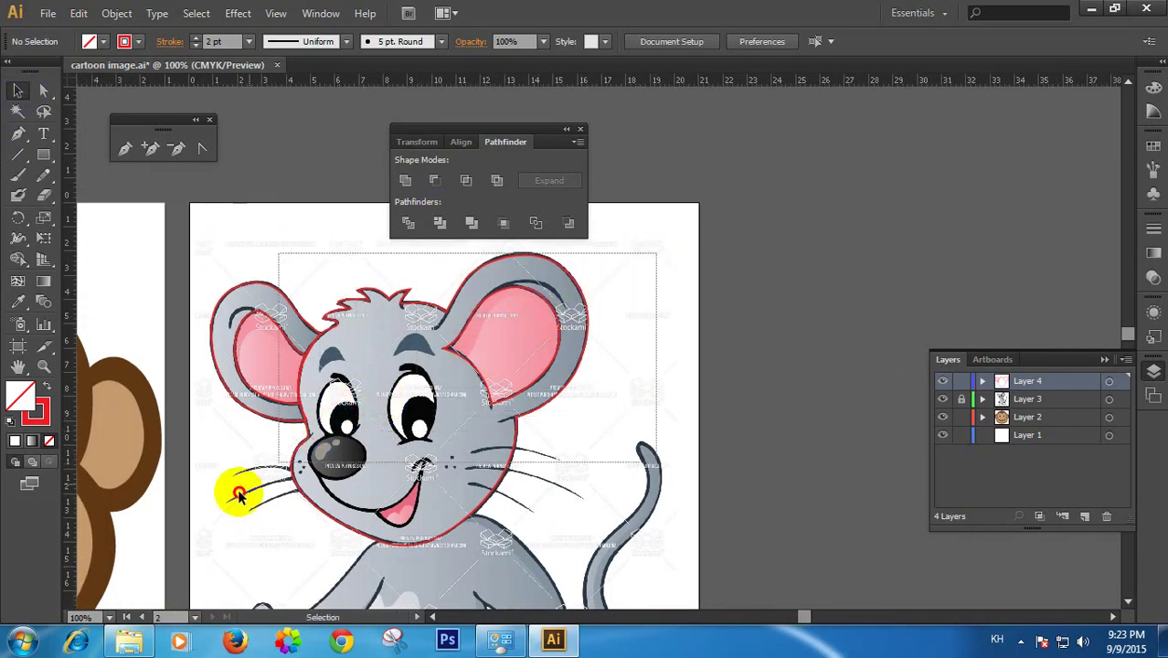
{"action": "left_click", "coordinate": [237, 495]}
{"action": "left_click_drag", "start_coordinate": [340, 305], "coordinate": [753, 236]}
{"action": "left_click", "coordinate": [792, 178]}
{"action": "left_click_drag", "start_coordinate": [805, 353], "coordinate": [773, 366]}
Fill the head path with the light gray sampled from the mouse's face using the Eyedropper, and deselect it
{"action": "left_click", "coordinate": [790, 235]}
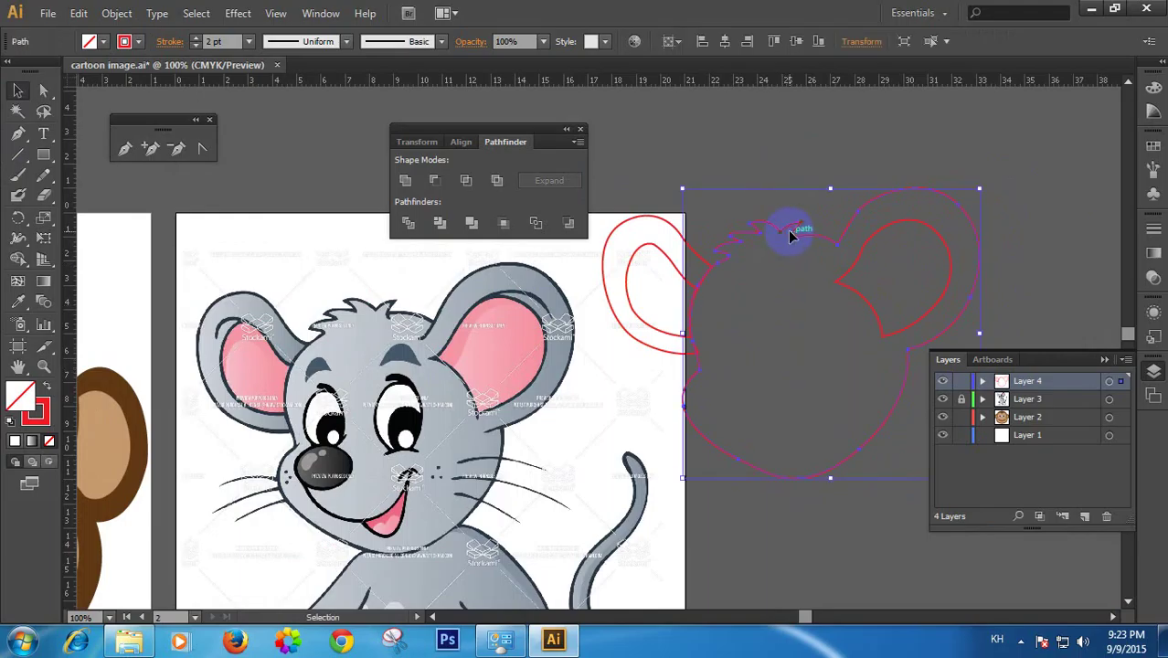
{"action": "left_click", "coordinate": [40, 345]}
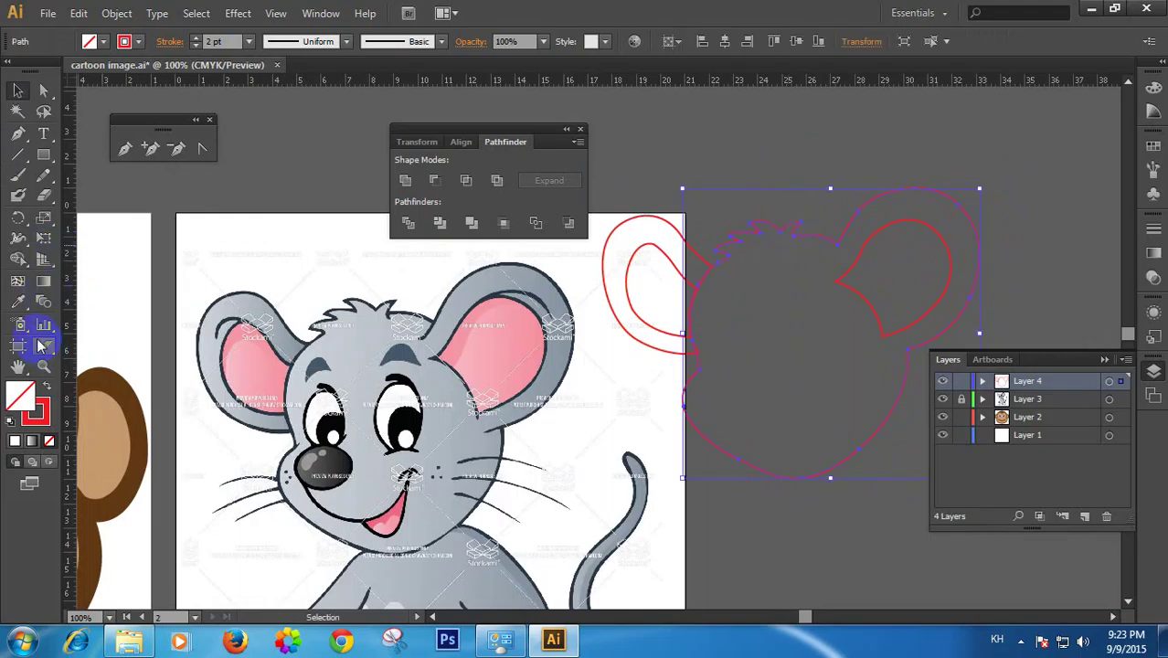
{"action": "left_click", "coordinate": [14, 306]}
{"action": "left_click", "coordinate": [353, 340]}
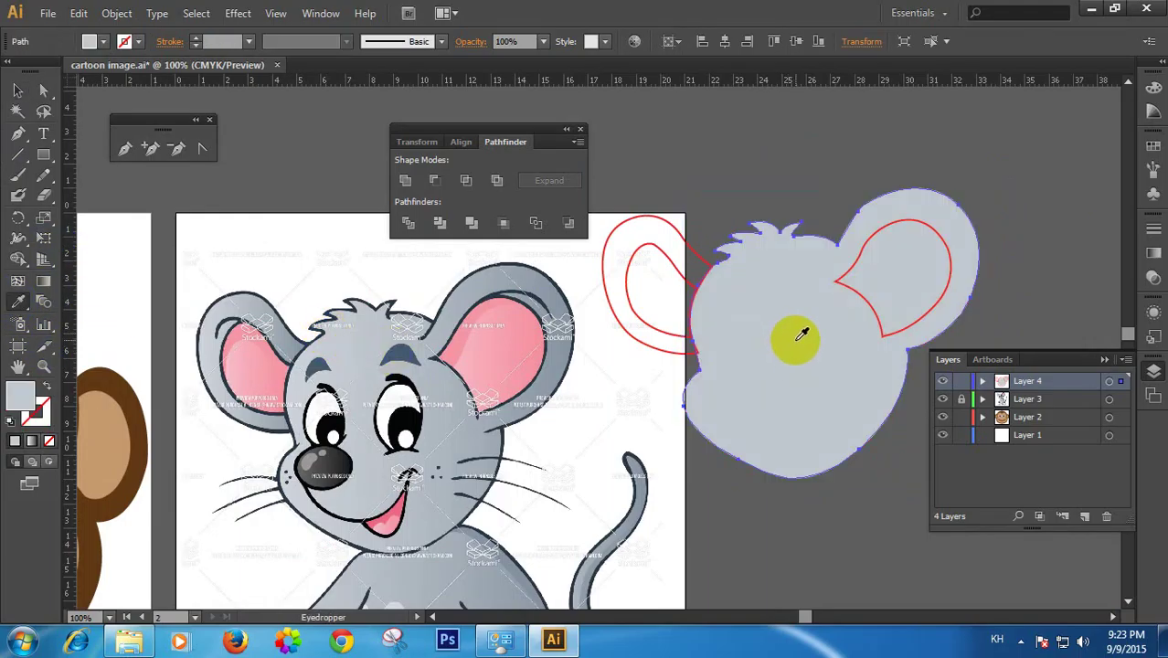
{"action": "left_click", "coordinate": [20, 91]}
{"action": "left_click", "coordinate": [230, 116]}
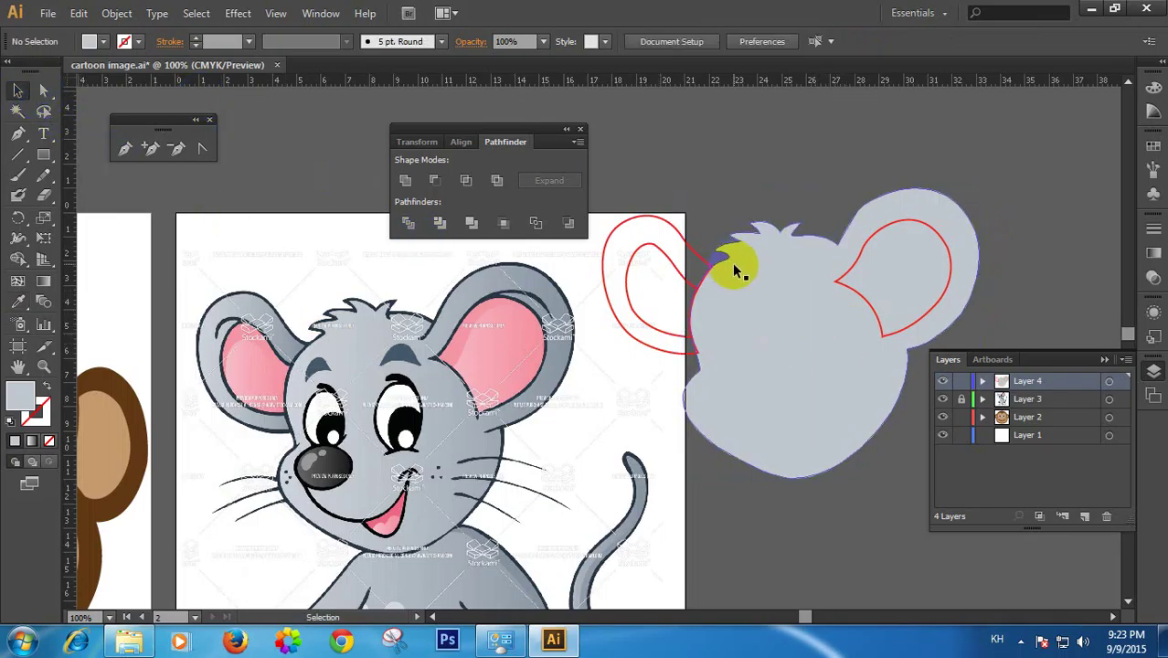
Fill the traced left ear with the light gray sampled from the mouse's ear in the image using the Eyedropper
{"action": "left_click", "coordinate": [692, 258]}
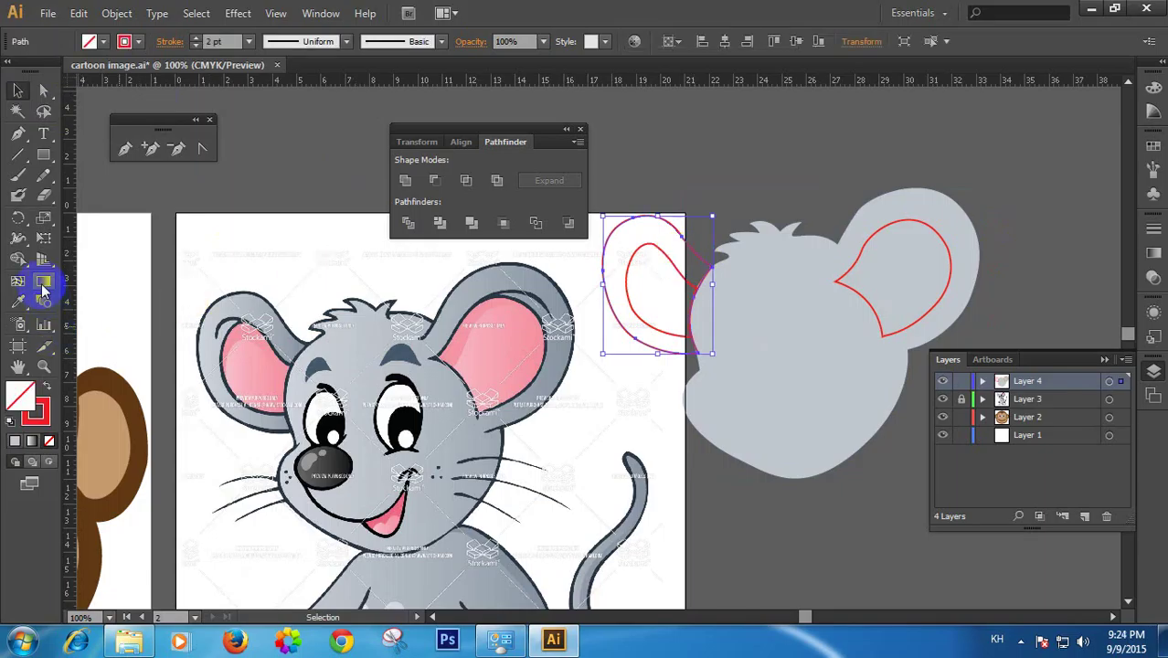
{"action": "left_click", "coordinate": [18, 303]}
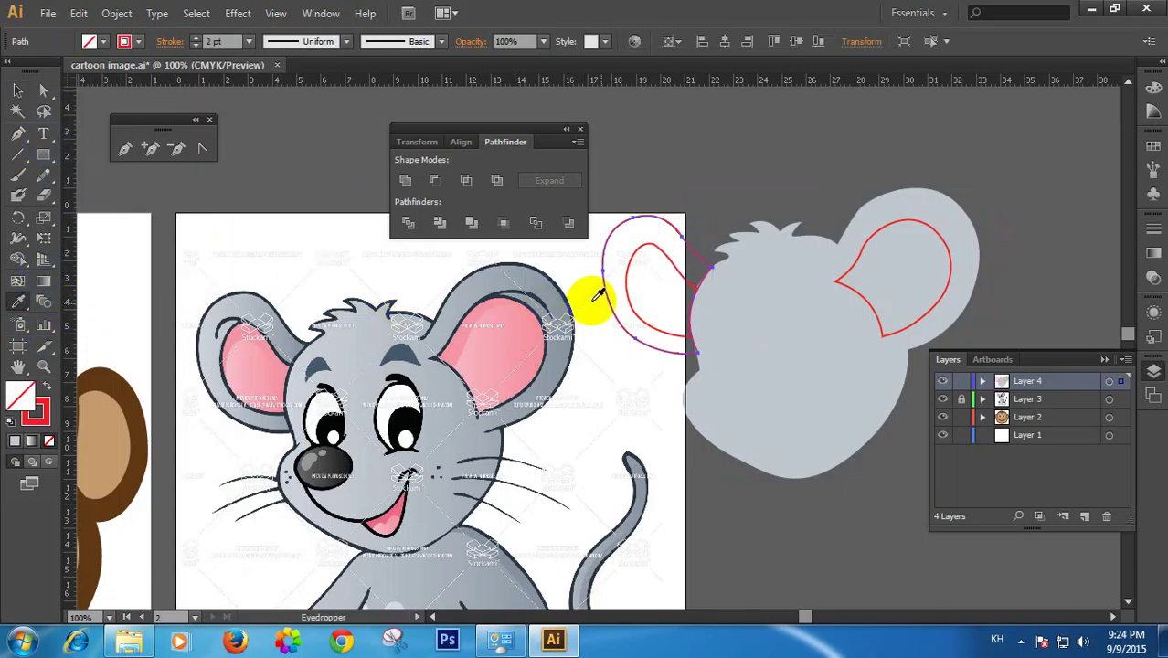
{"action": "left_click", "coordinate": [258, 308]}
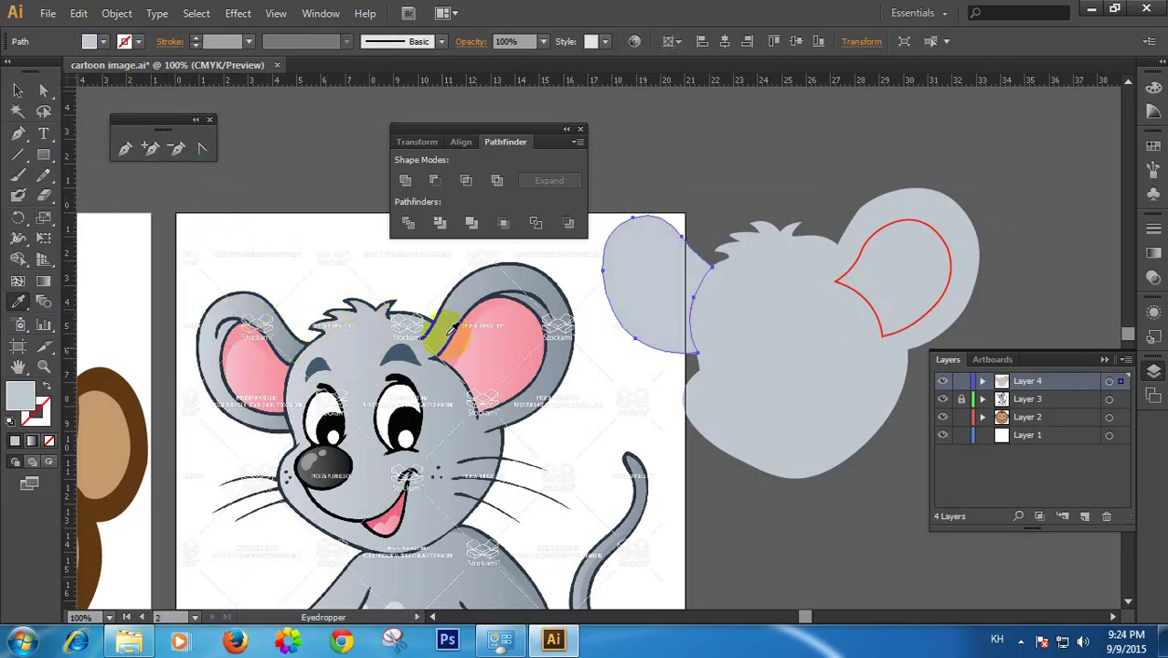
{"action": "left_click", "coordinate": [17, 90]}
Give the gray head shape a black stroke with a weight of 3 pt, and deselect it
{"action": "left_click", "coordinate": [737, 248]}
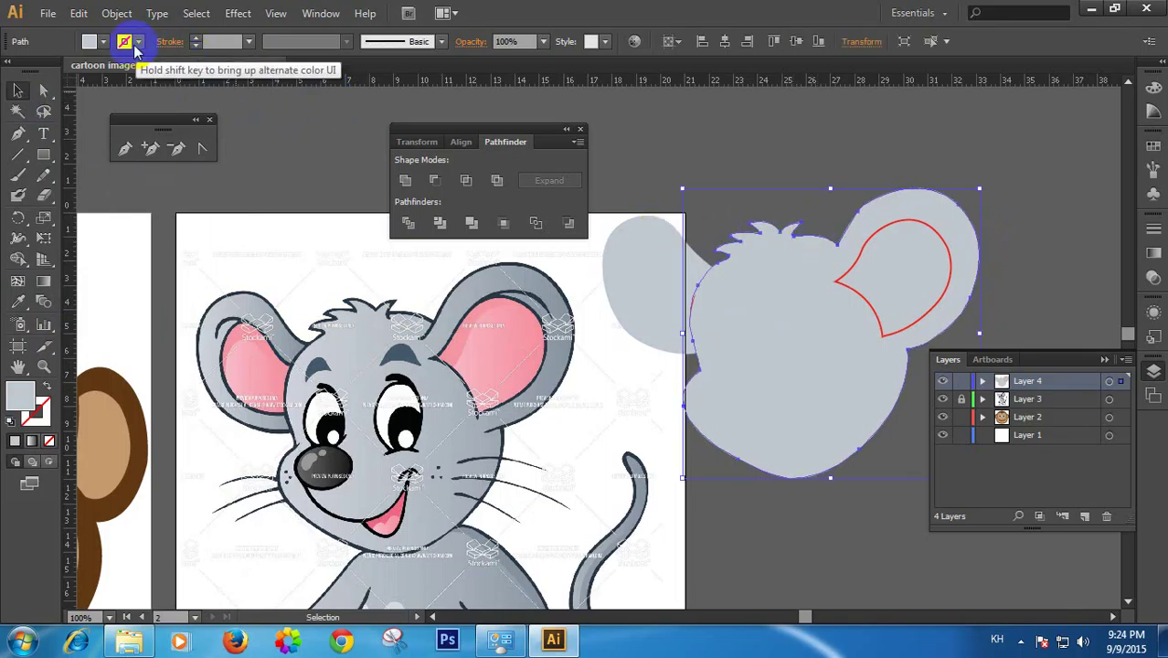
{"action": "left_click", "coordinate": [124, 41]}
{"action": "left_click", "coordinate": [47, 73]}
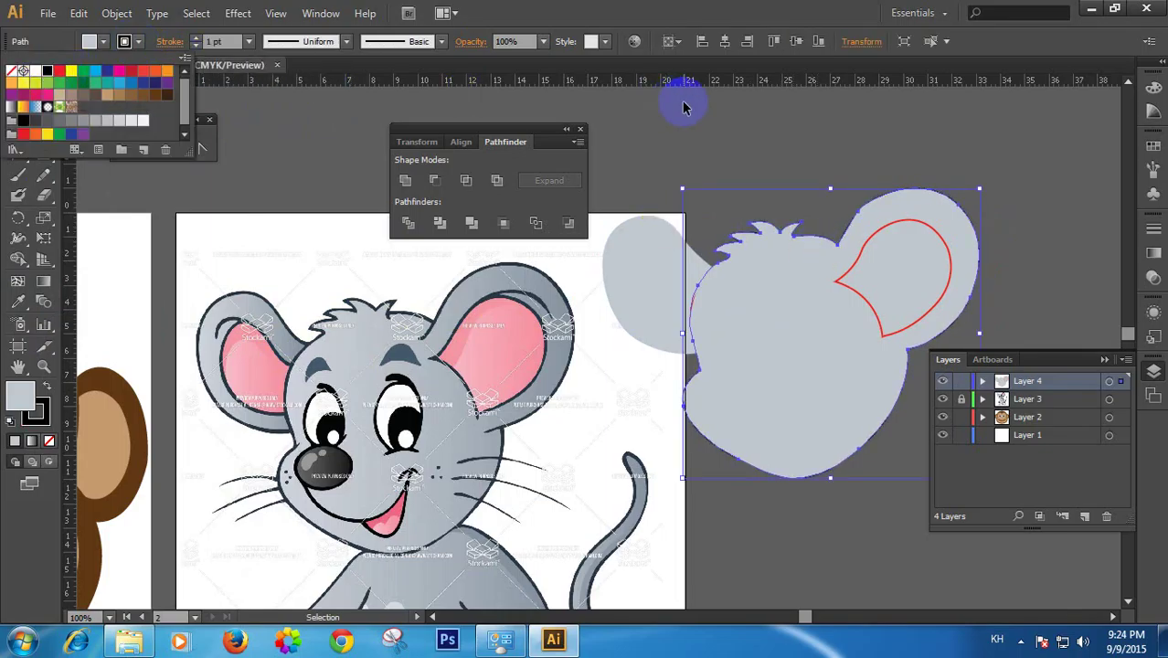
{"action": "left_click", "coordinate": [684, 107]}
{"action": "left_click", "coordinate": [713, 127]}
{"action": "left_click_drag", "start_coordinate": [725, 154], "coordinate": [795, 259]}
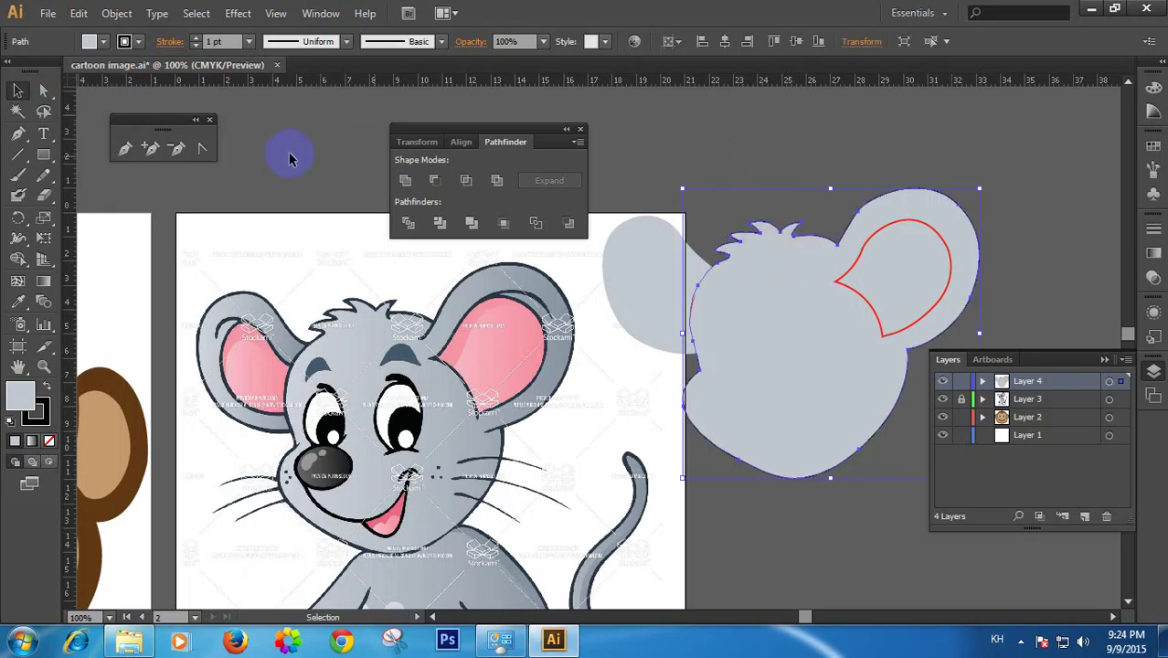
{"action": "left_click", "coordinate": [249, 41]}
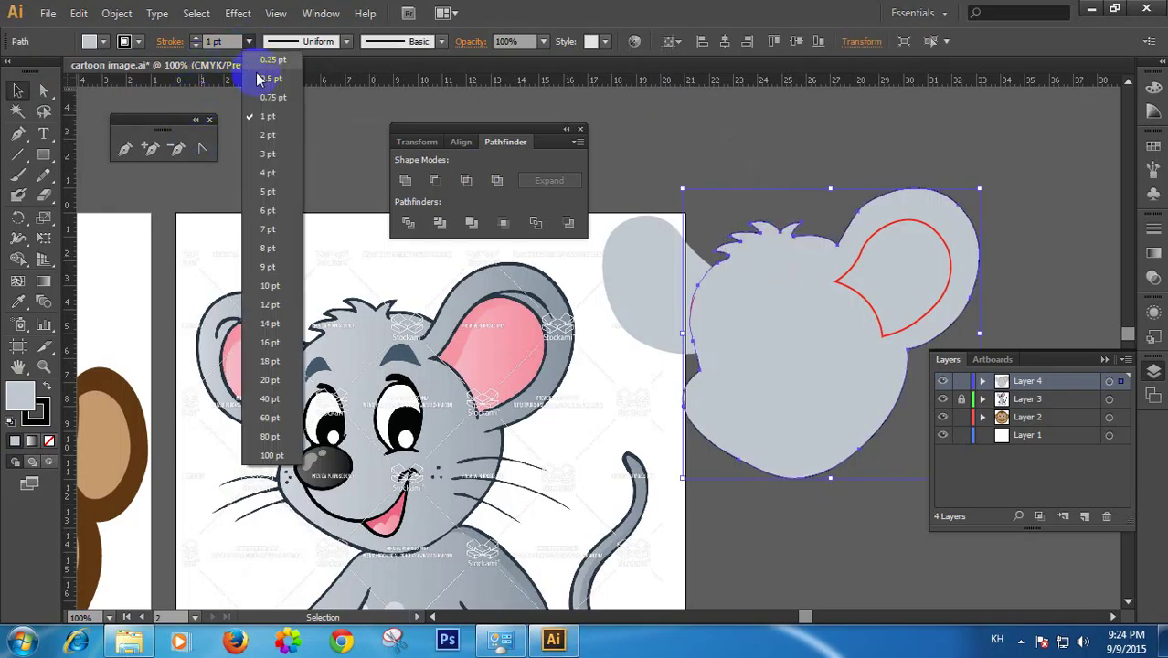
{"action": "left_click", "coordinate": [262, 153]}
{"action": "left_click", "coordinate": [782, 161]}
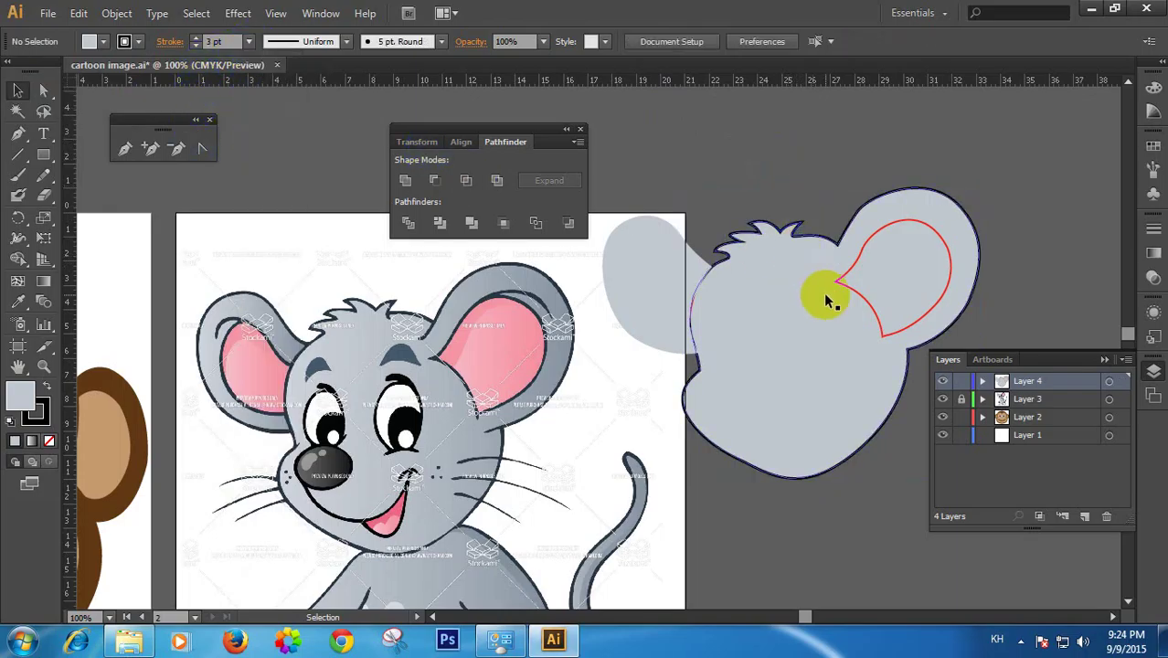
Give the gray left ear shape a black stroke with a weight of 3 pt, and deselect it
{"action": "left_click", "coordinate": [638, 248]}
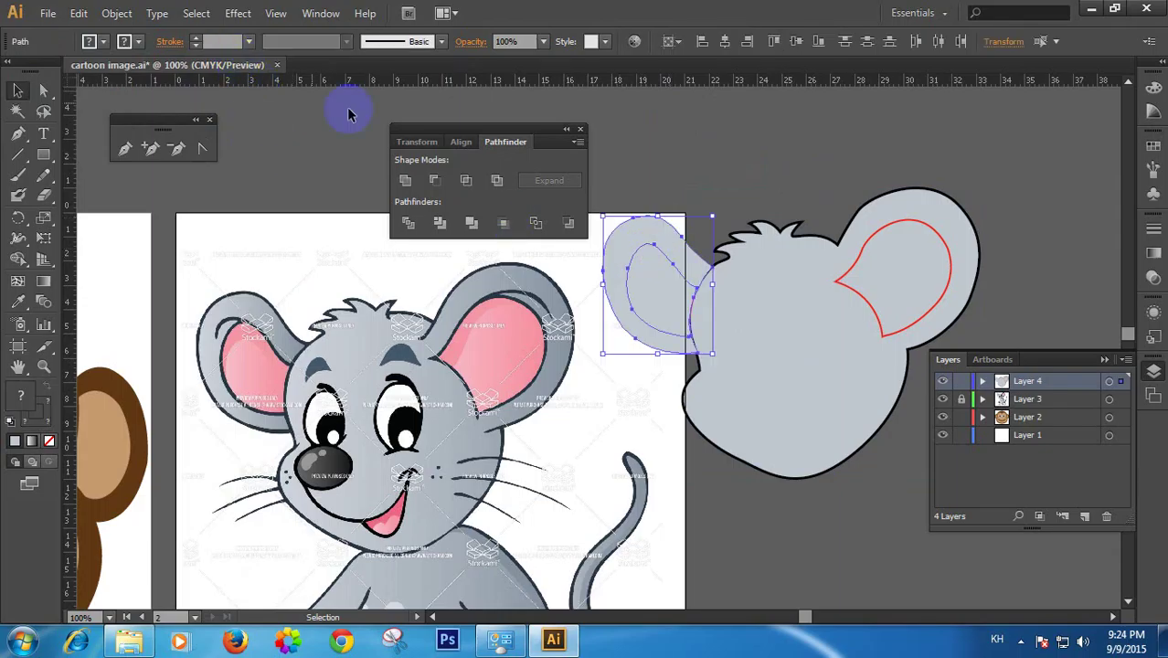
{"action": "left_click", "coordinate": [647, 241]}
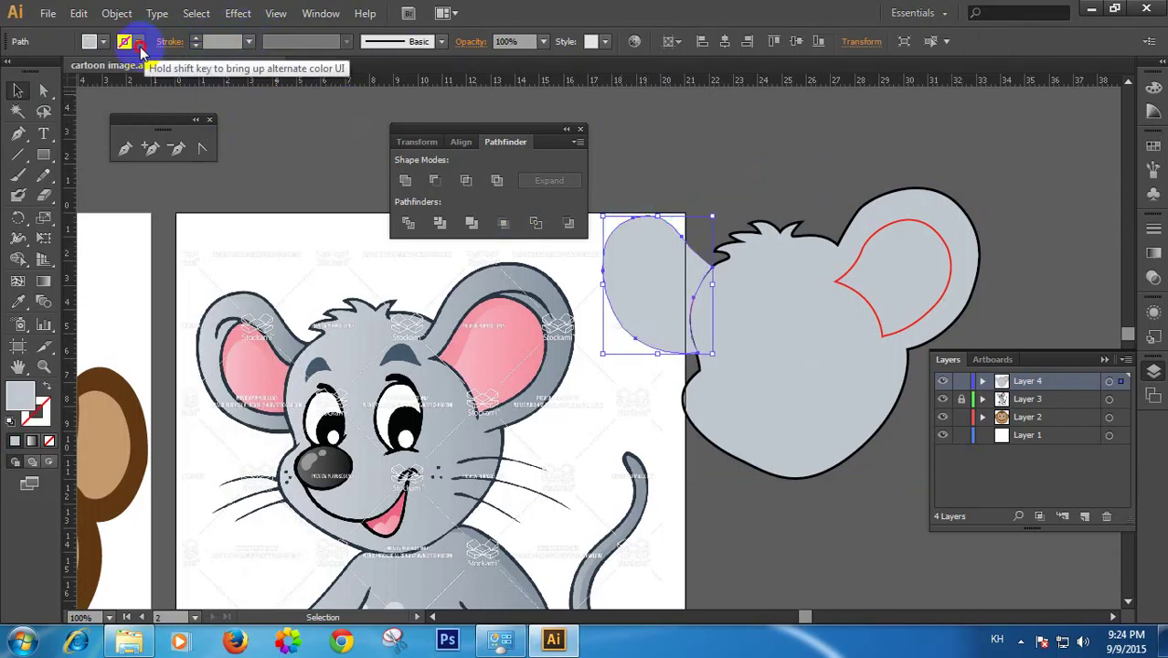
{"action": "left_click", "coordinate": [125, 41]}
{"action": "left_click", "coordinate": [47, 71]}
{"action": "left_click", "coordinate": [248, 41]}
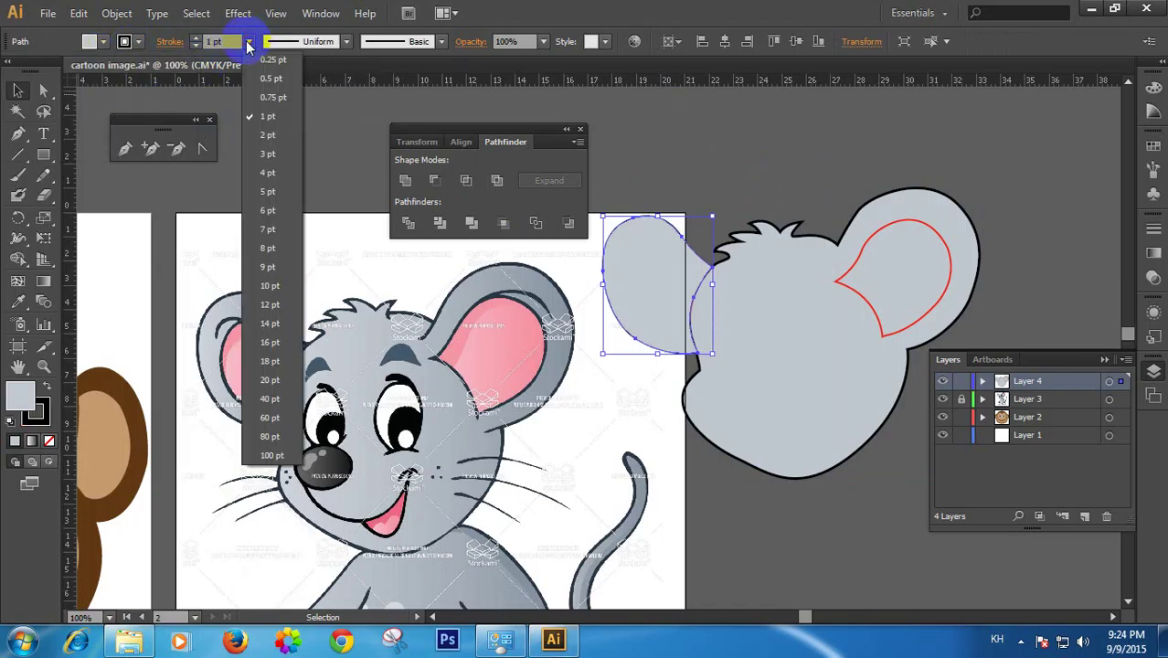
{"action": "left_click", "coordinate": [267, 159]}
{"action": "left_click", "coordinate": [751, 173]}
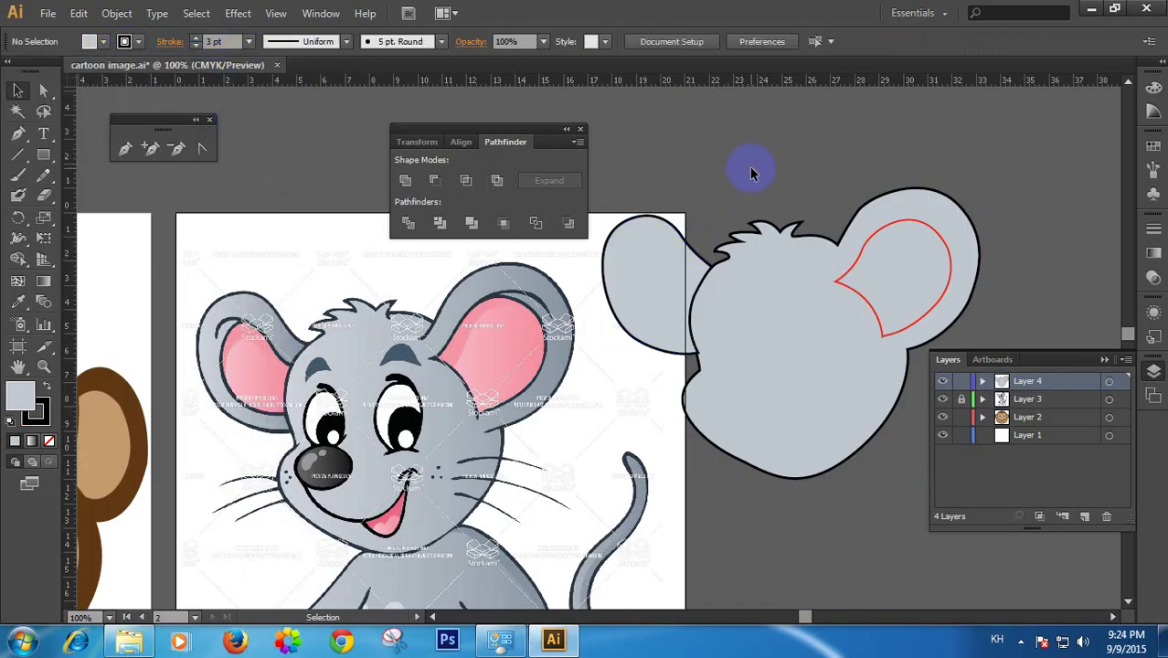
Set the stroke weight of both the head shape and the left ear shape to 2 pt
{"action": "left_click", "coordinate": [827, 215]}
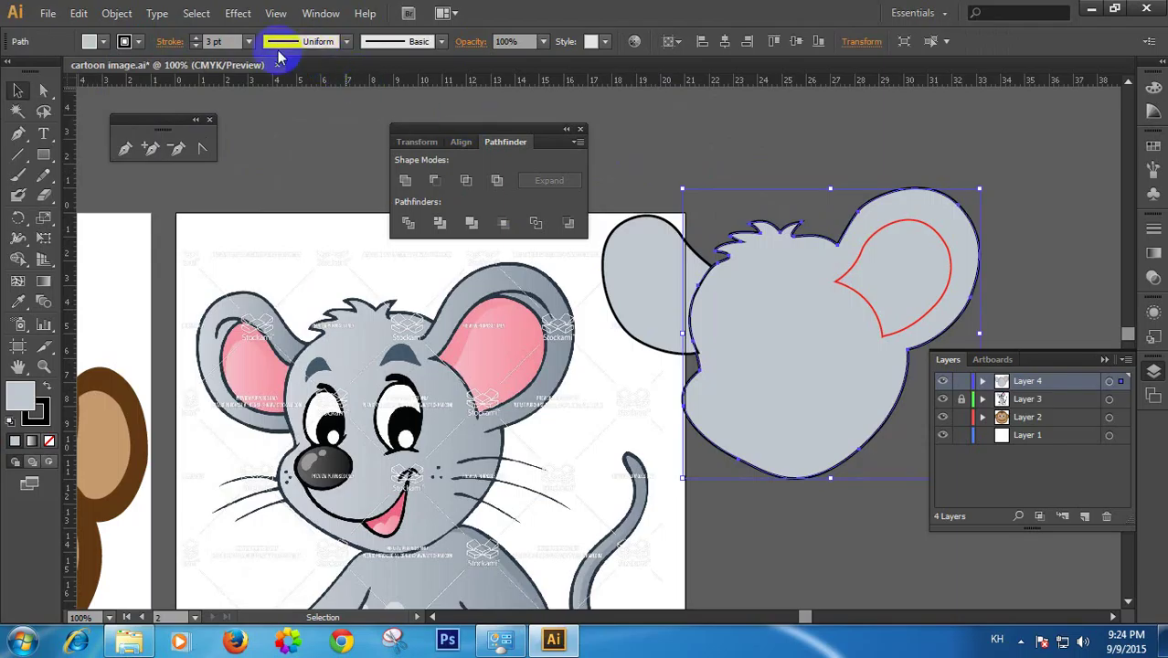
{"action": "left_click", "coordinate": [249, 41]}
{"action": "left_click", "coordinate": [266, 136]}
{"action": "left_click", "coordinate": [657, 191]}
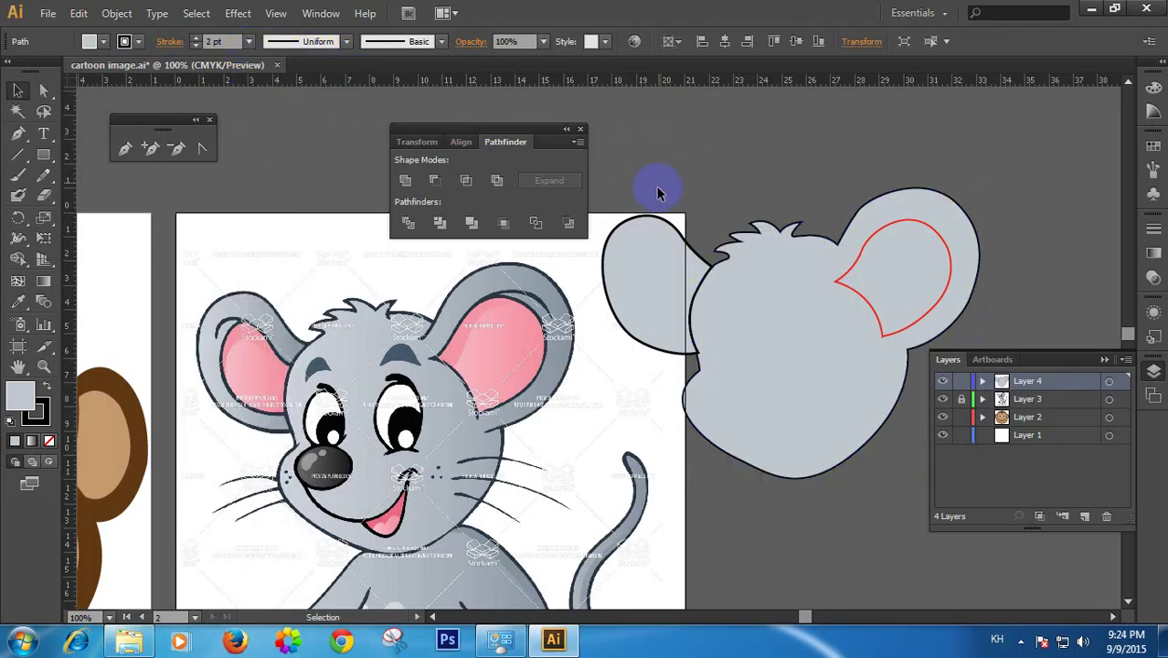
{"action": "left_click", "coordinate": [640, 235]}
{"action": "left_click", "coordinate": [249, 41]}
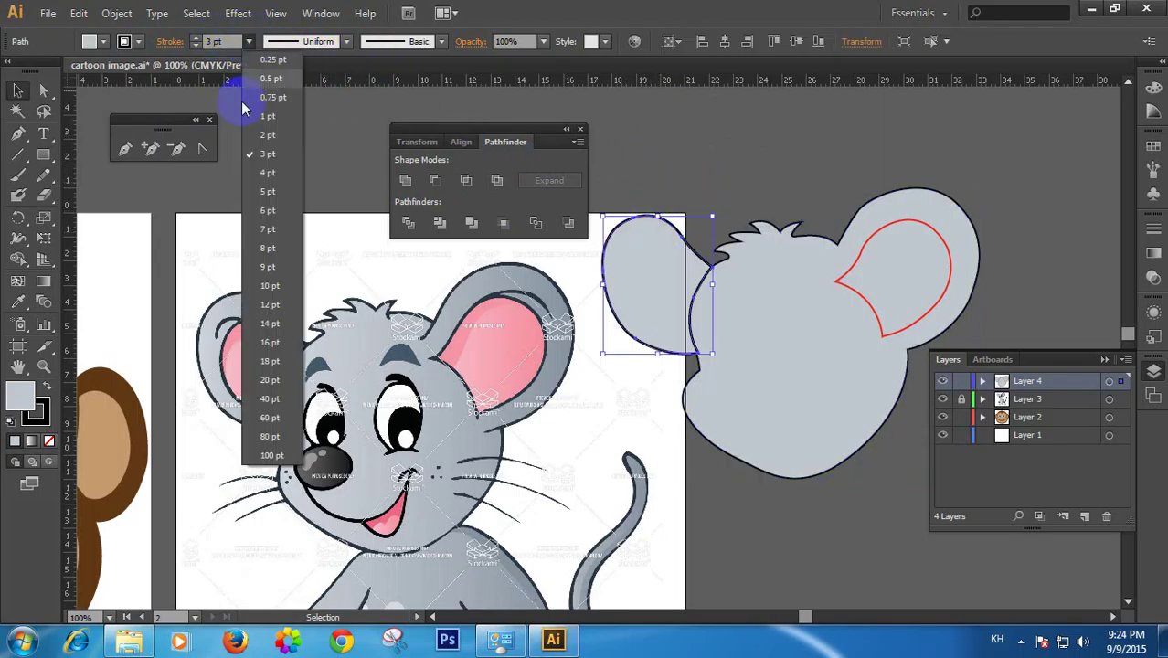
{"action": "left_click", "coordinate": [265, 137]}
{"action": "left_click", "coordinate": [811, 162]}
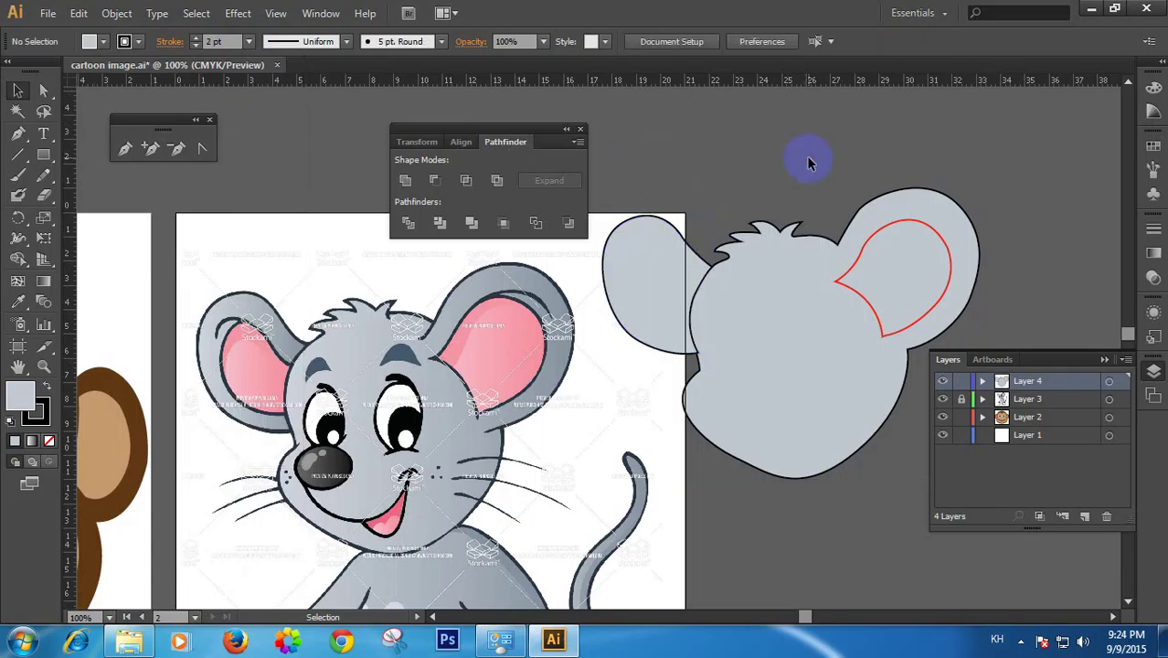
Fill the traced right inner ear with the pink sampled from the mouse's inner ear using the Eyedropper
{"action": "left_click", "coordinate": [901, 228]}
{"action": "left_click", "coordinate": [908, 227]}
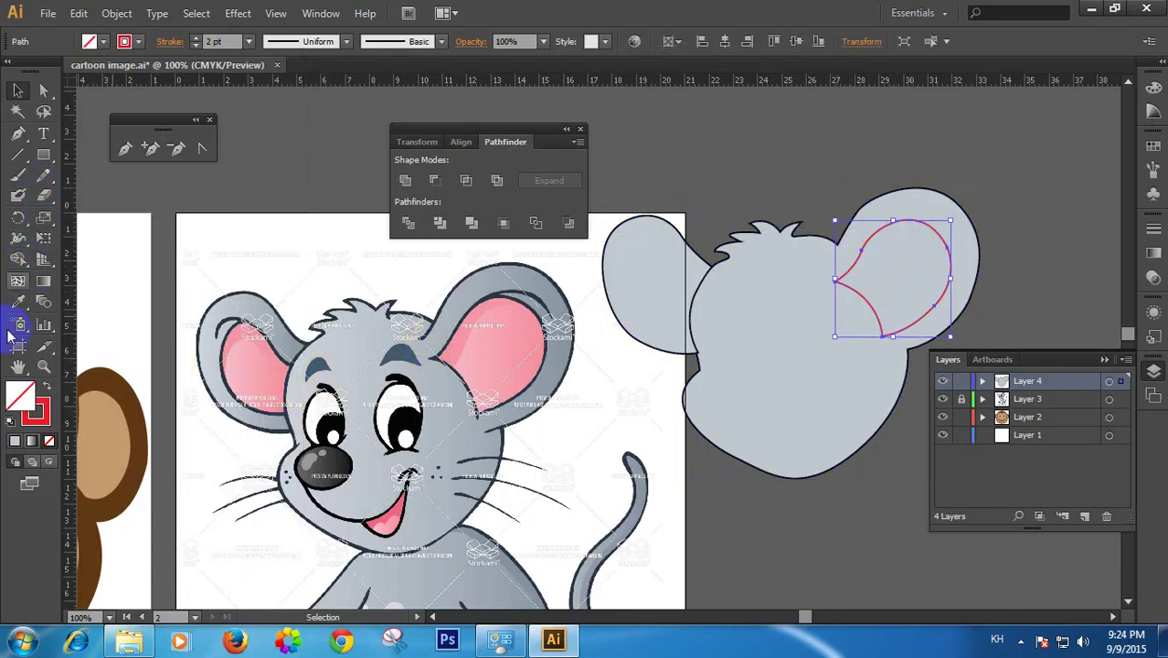
{"action": "left_click", "coordinate": [18, 303]}
{"action": "left_click", "coordinate": [508, 326]}
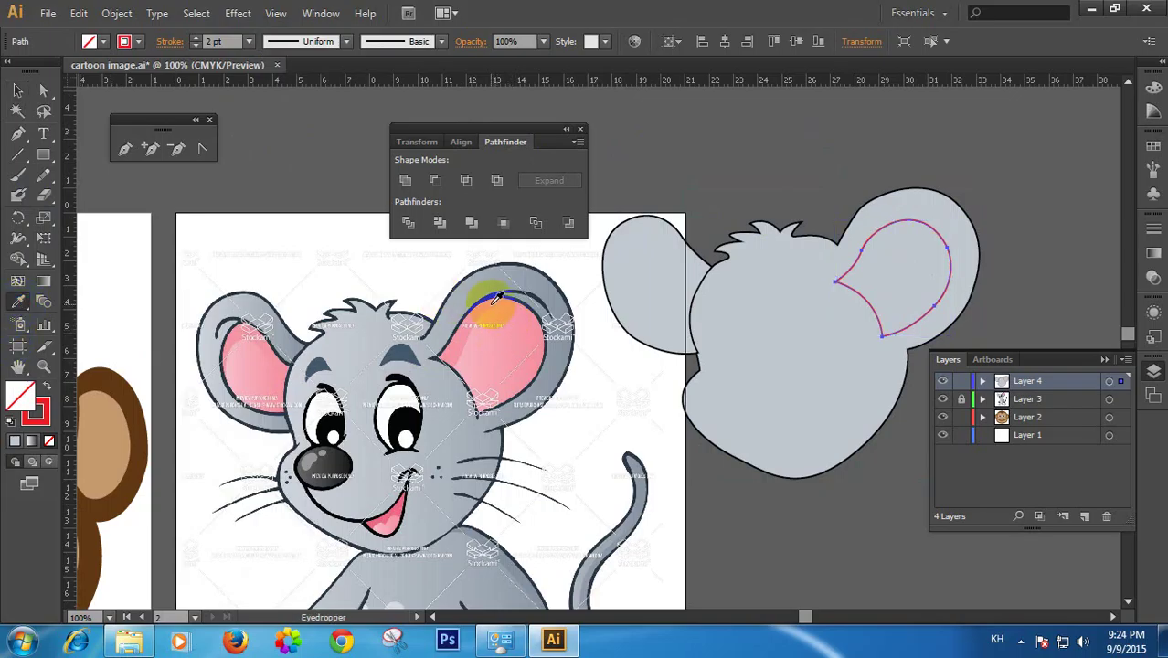
{"action": "left_click", "coordinate": [494, 297]}
{"action": "left_click", "coordinate": [17, 90]}
Give the pink right inner ear a black stroke with a weight of 2 pt, and deselect it
{"action": "left_click", "coordinate": [101, 41]}
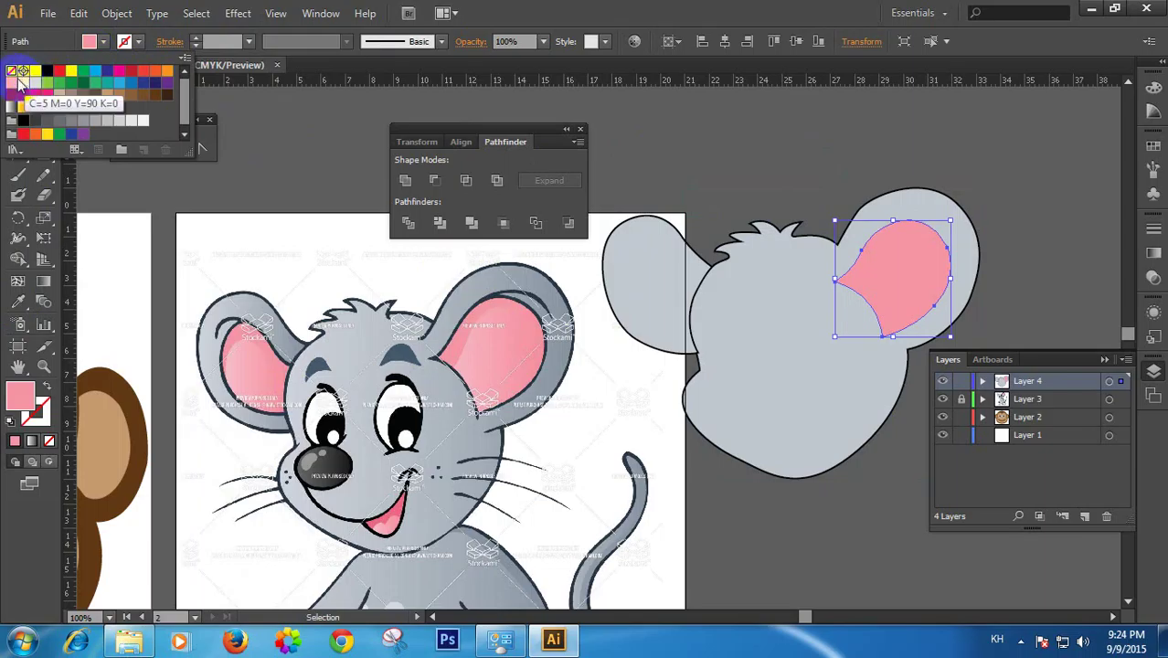
{"action": "left_click", "coordinate": [46, 73]}
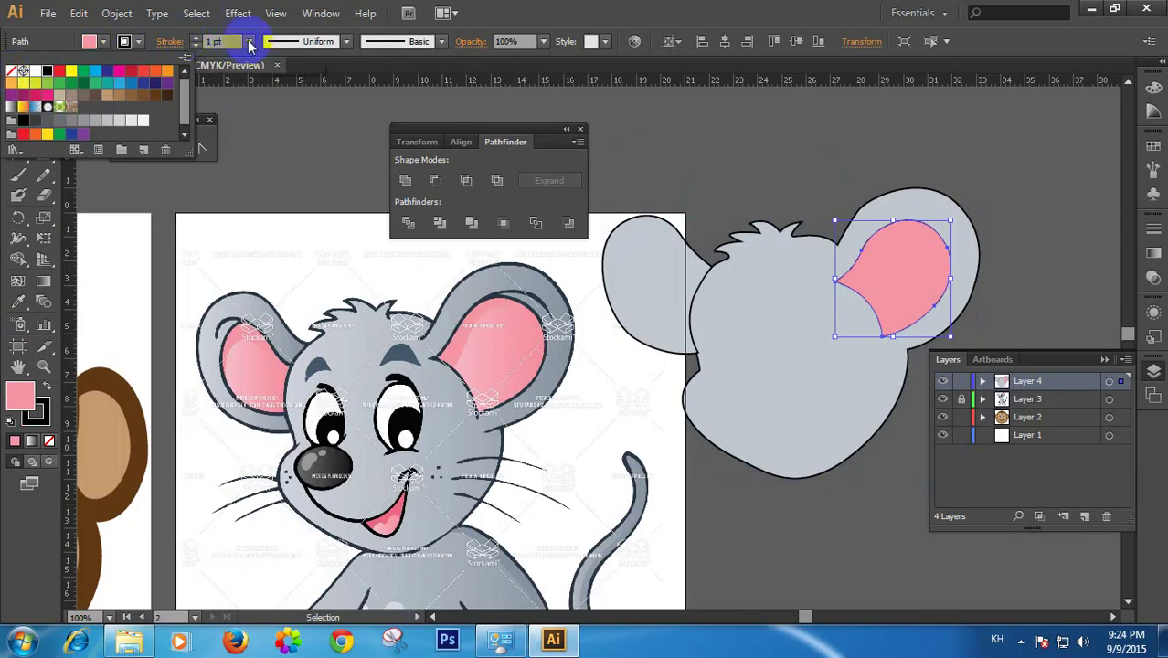
{"action": "left_click", "coordinate": [248, 41]}
{"action": "left_click", "coordinate": [267, 130]}
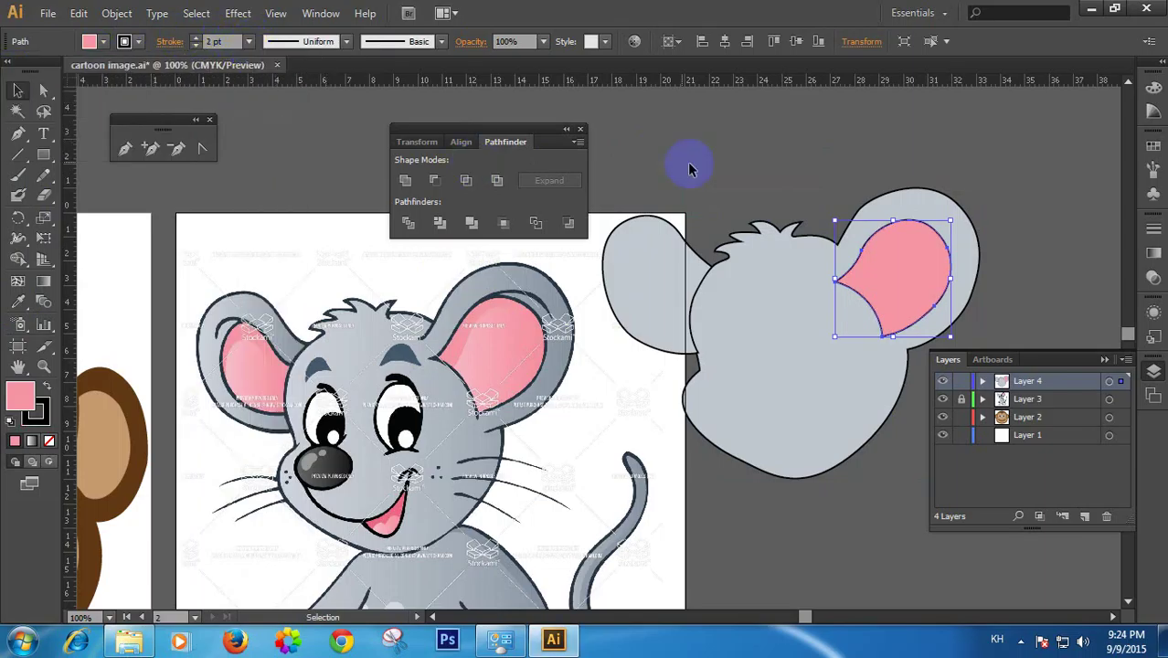
{"action": "left_click", "coordinate": [737, 157]}
Send the gray left ear shape to the back, behind its traced inner ear path
{"action": "left_click", "coordinate": [665, 251]}
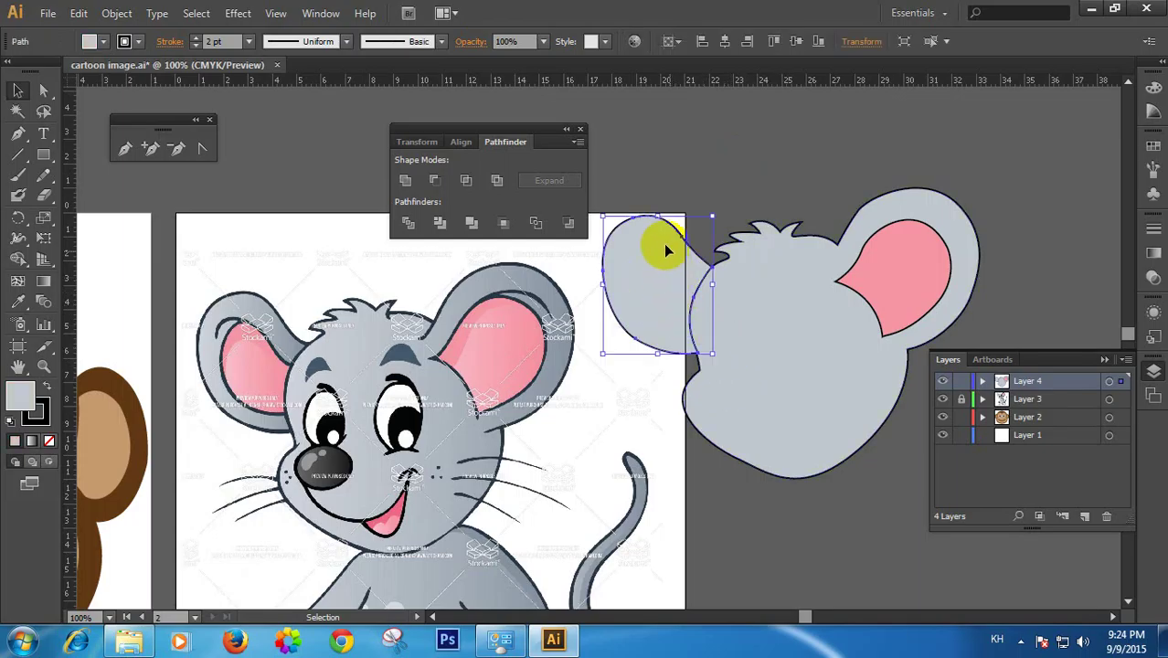
{"action": "left_click", "coordinate": [784, 374]}
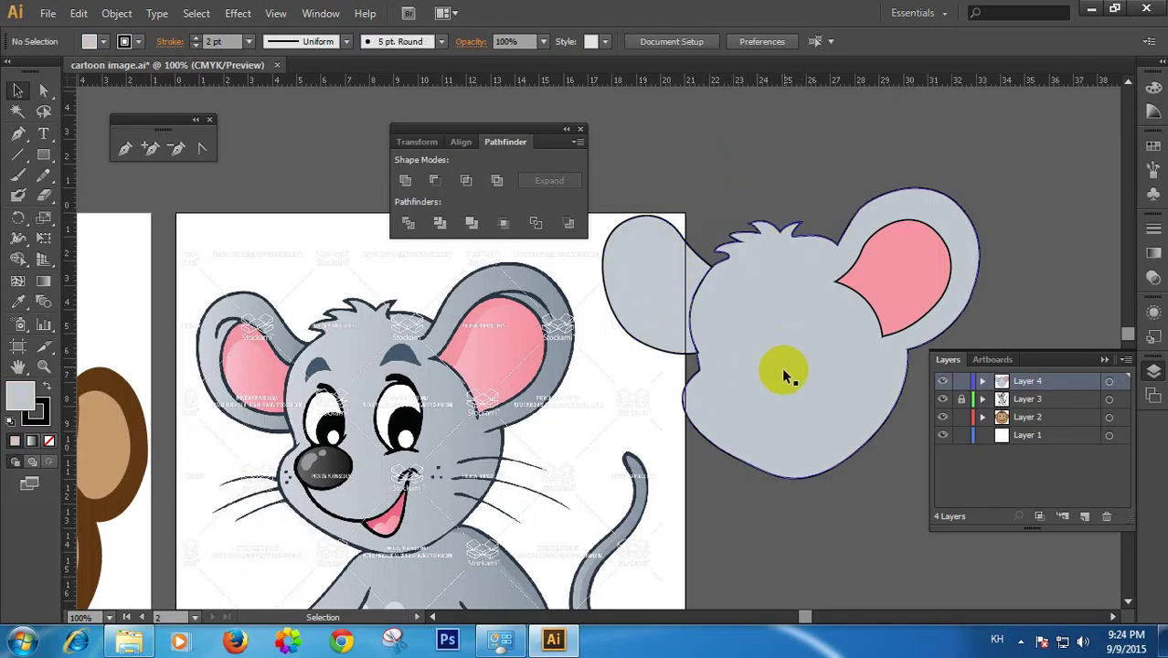
{"action": "left_click_drag", "start_coordinate": [777, 375], "coordinate": [813, 364]}
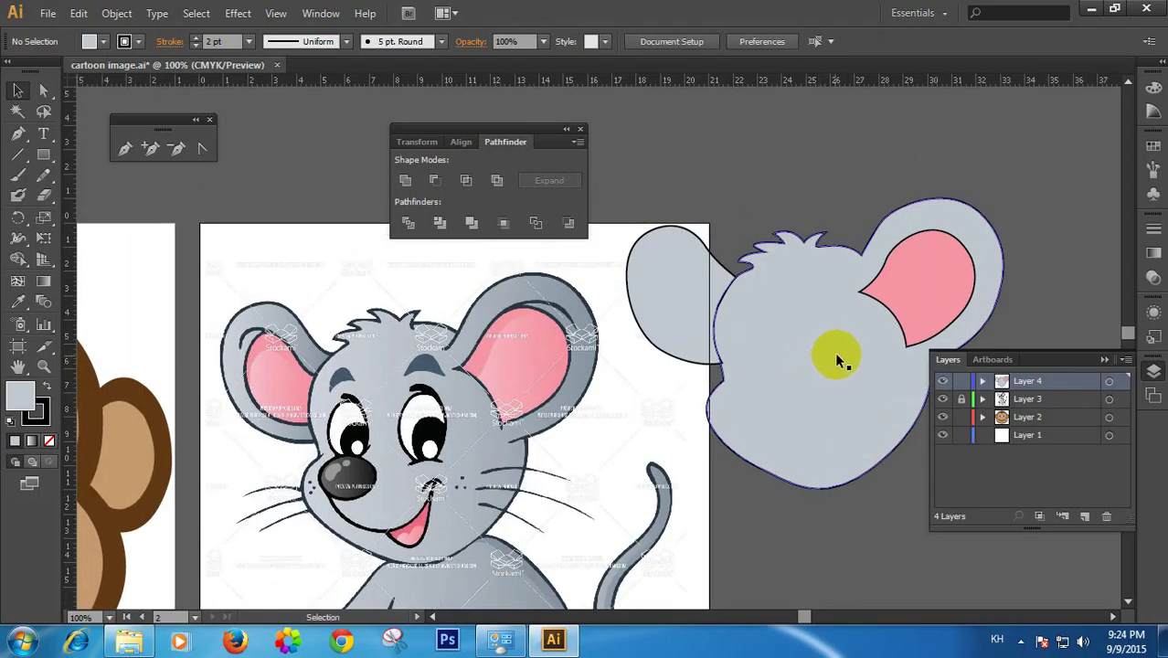
{"action": "left_click", "coordinate": [678, 261]}
{"action": "right_click", "coordinate": [679, 268]}
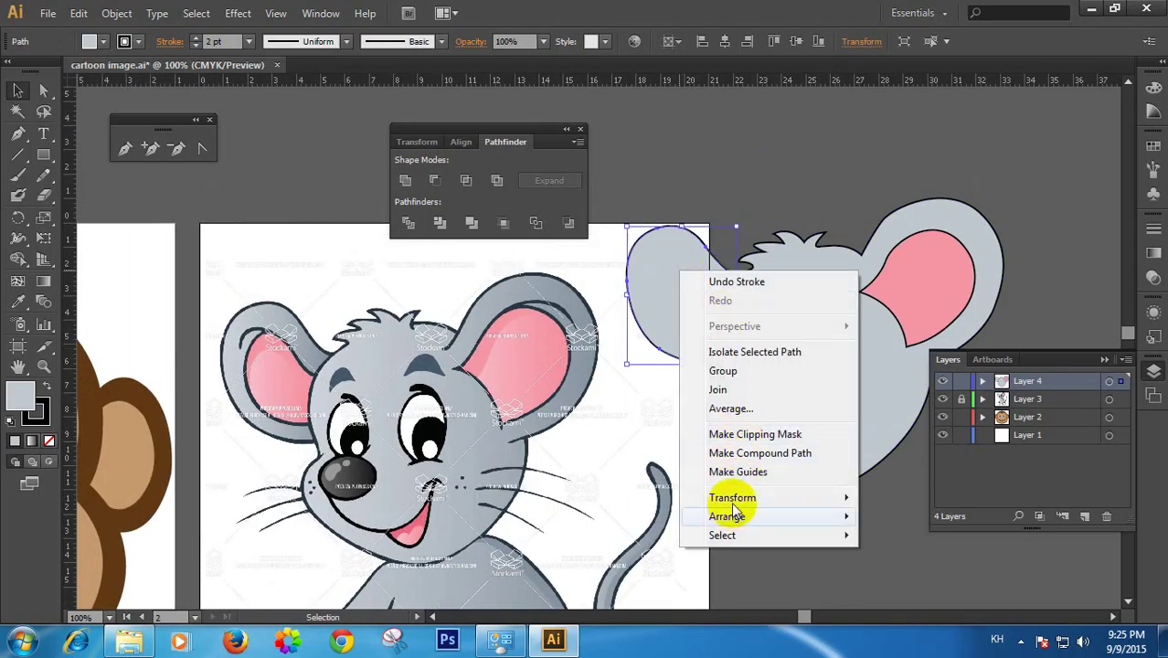
{"action": "mouse_move", "coordinate": [731, 516]}
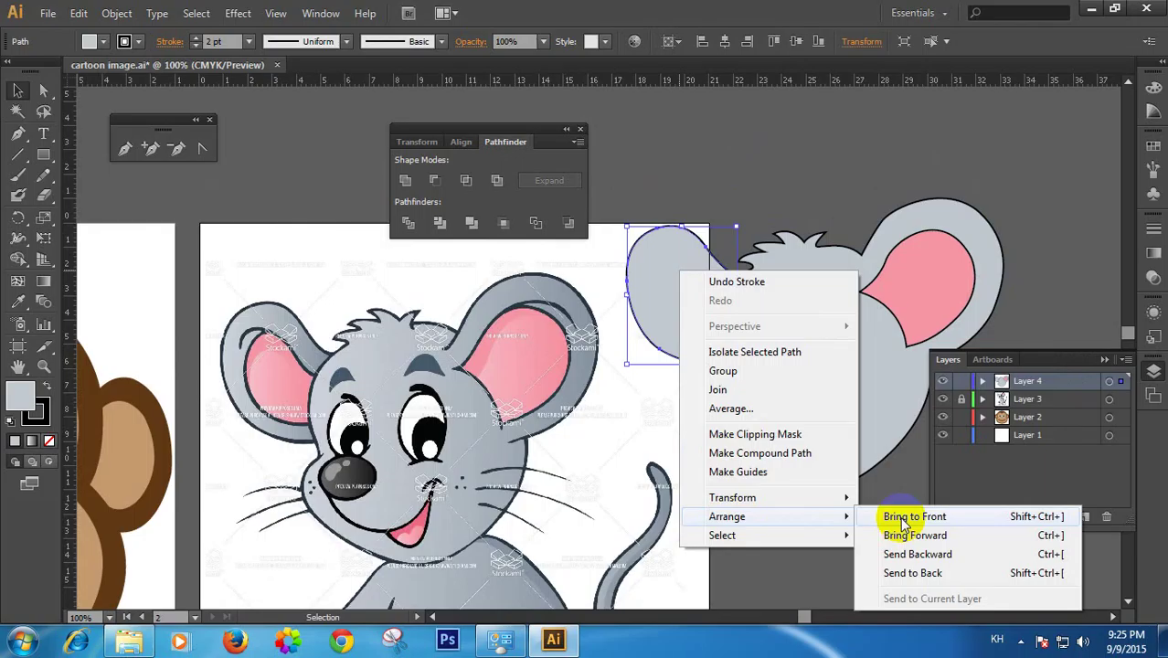
{"action": "left_click", "coordinate": [911, 573]}
Copy the pink fill and black 2 pt stroke from the right inner ear to the left one using the Eyedropper, and deselect it
{"action": "left_click", "coordinate": [665, 274]}
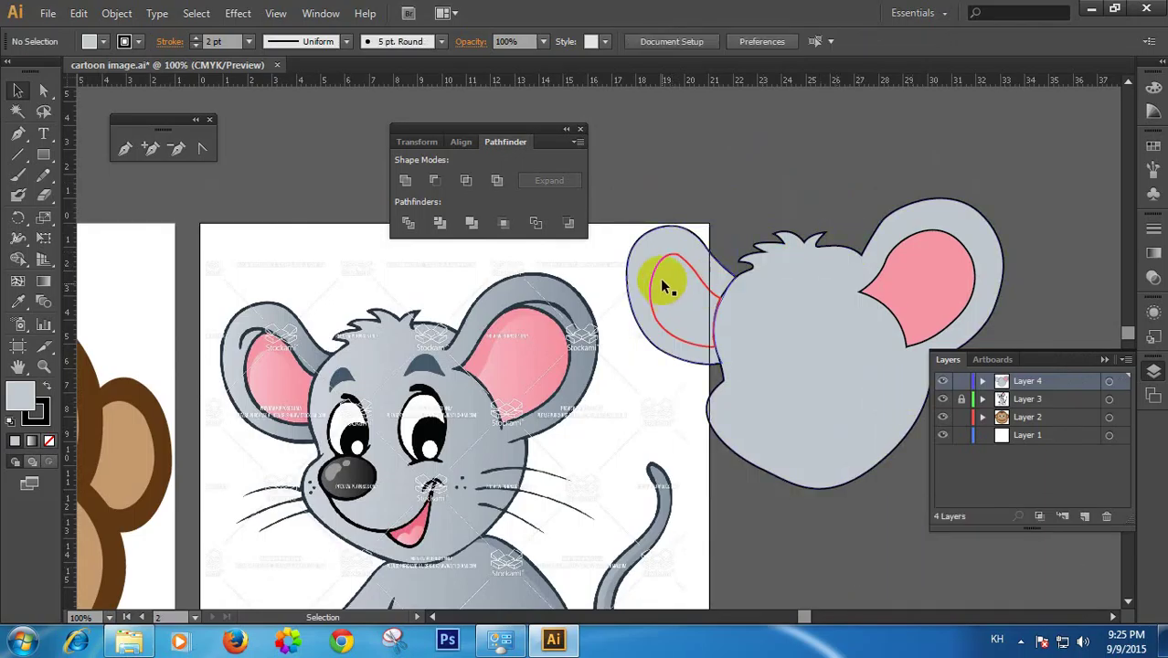
{"action": "left_click", "coordinate": [71, 354]}
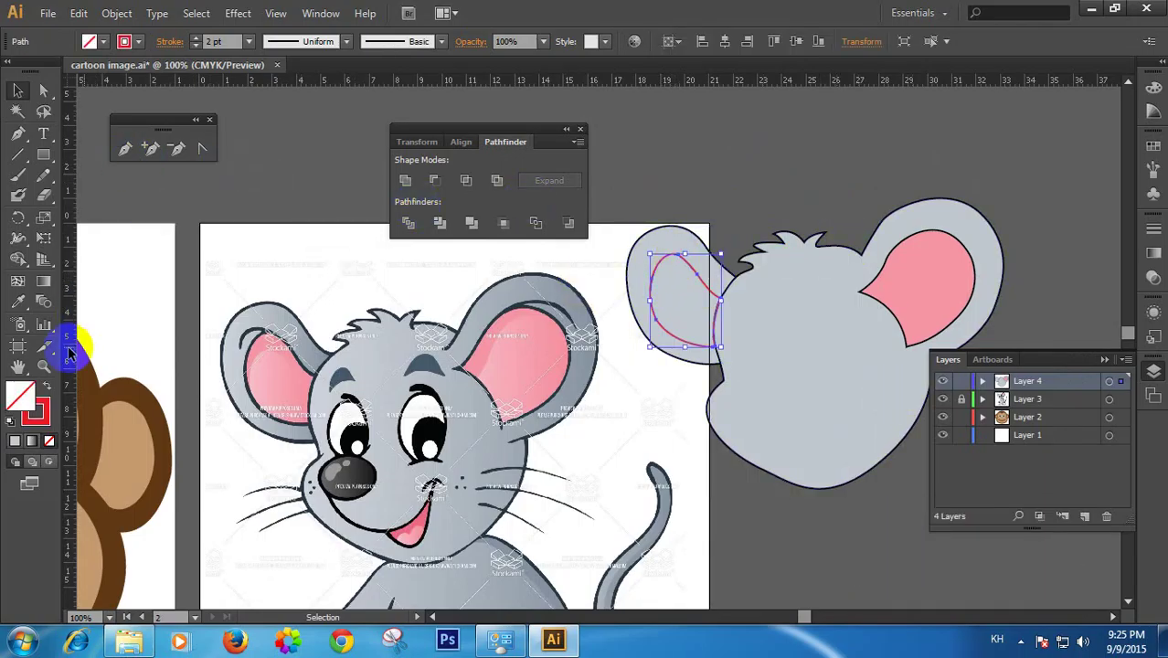
{"action": "left_click", "coordinate": [930, 266]}
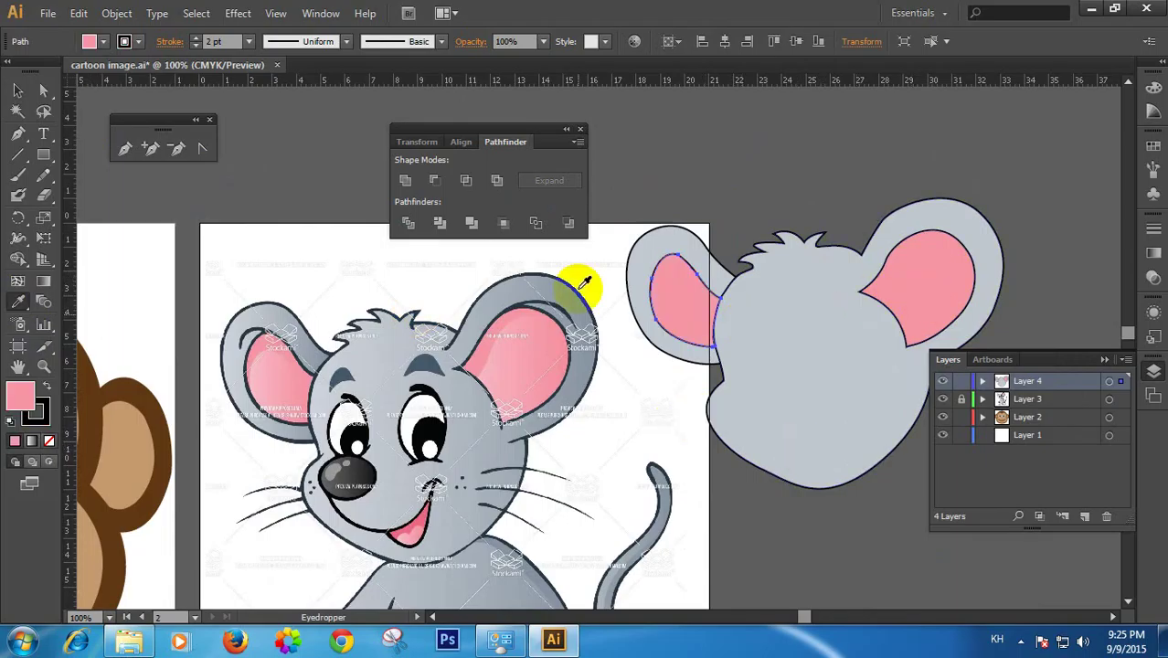
{"action": "left_click", "coordinate": [20, 90]}
{"action": "left_click", "coordinate": [312, 176]}
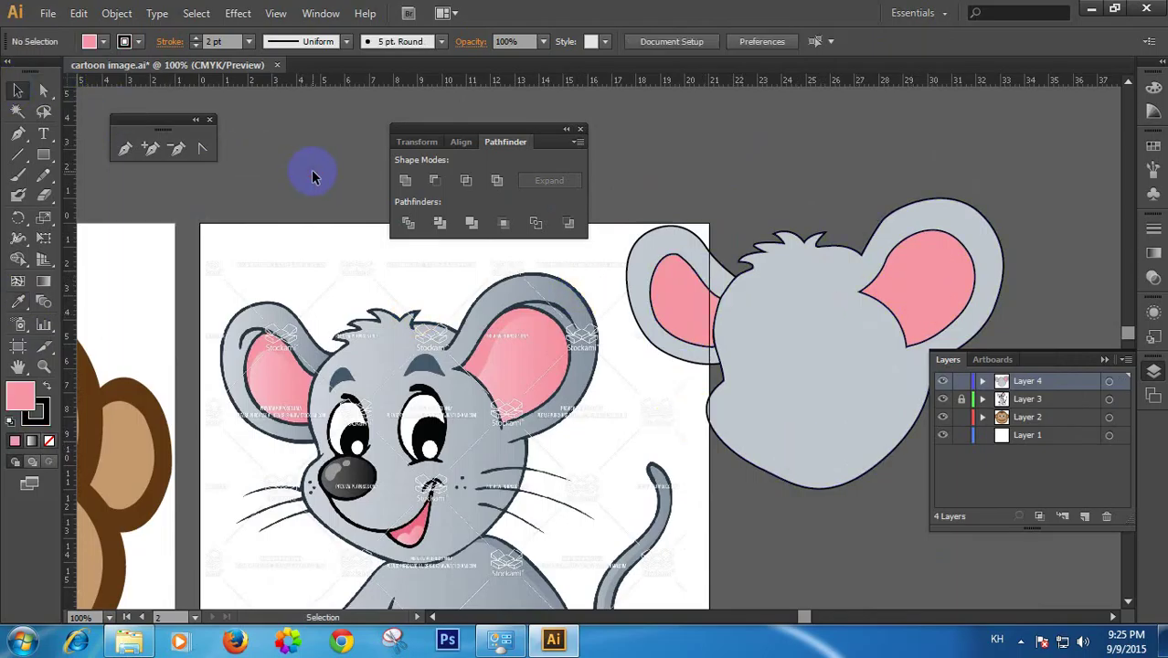
{"action": "left_click", "coordinate": [605, 219]}
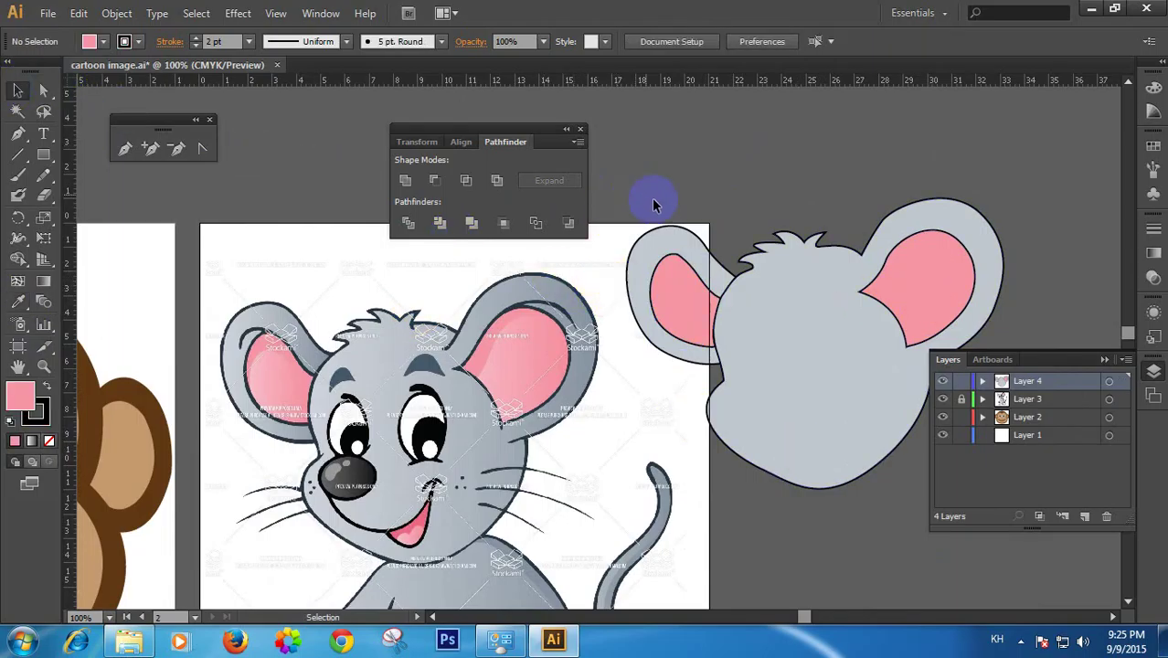
Select all the colored head and ear shapes, move them up and completely clear of the artboard, and deselect them
{"action": "left_click", "coordinate": [882, 286]}
{"action": "left_click_drag", "start_coordinate": [791, 283], "coordinate": [883, 209]}
{"action": "left_click", "coordinate": [683, 183]}
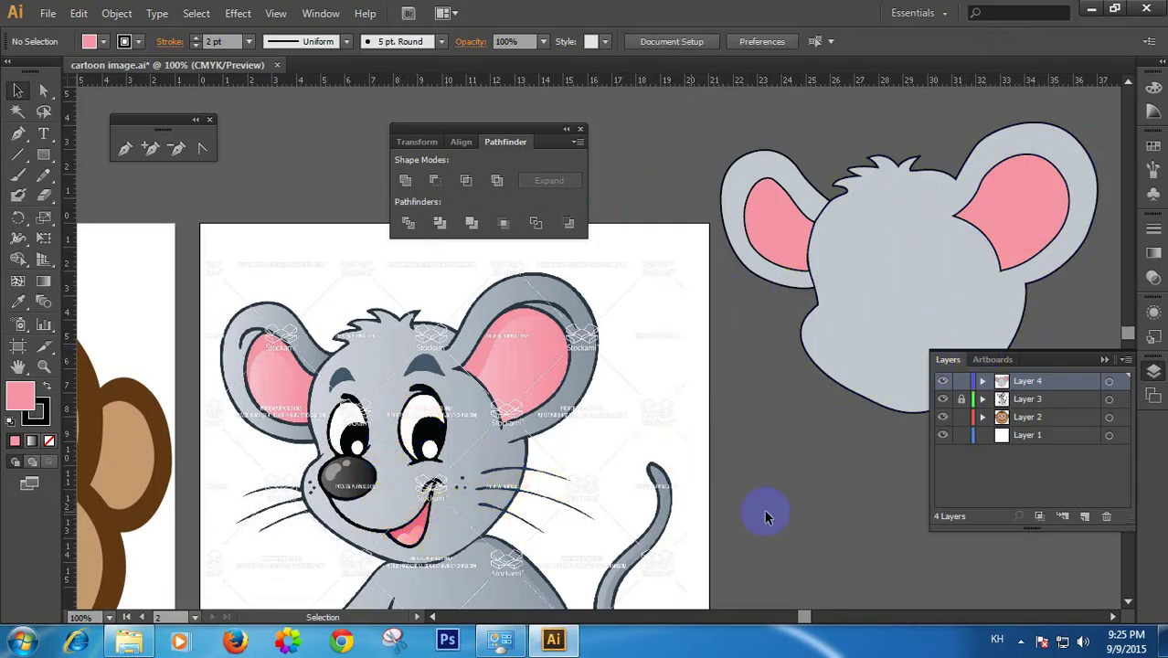
{"action": "left_click_drag", "start_coordinate": [835, 355], "coordinate": [760, 382]}
{"action": "left_click_drag", "start_coordinate": [568, 460], "coordinate": [641, 422]}
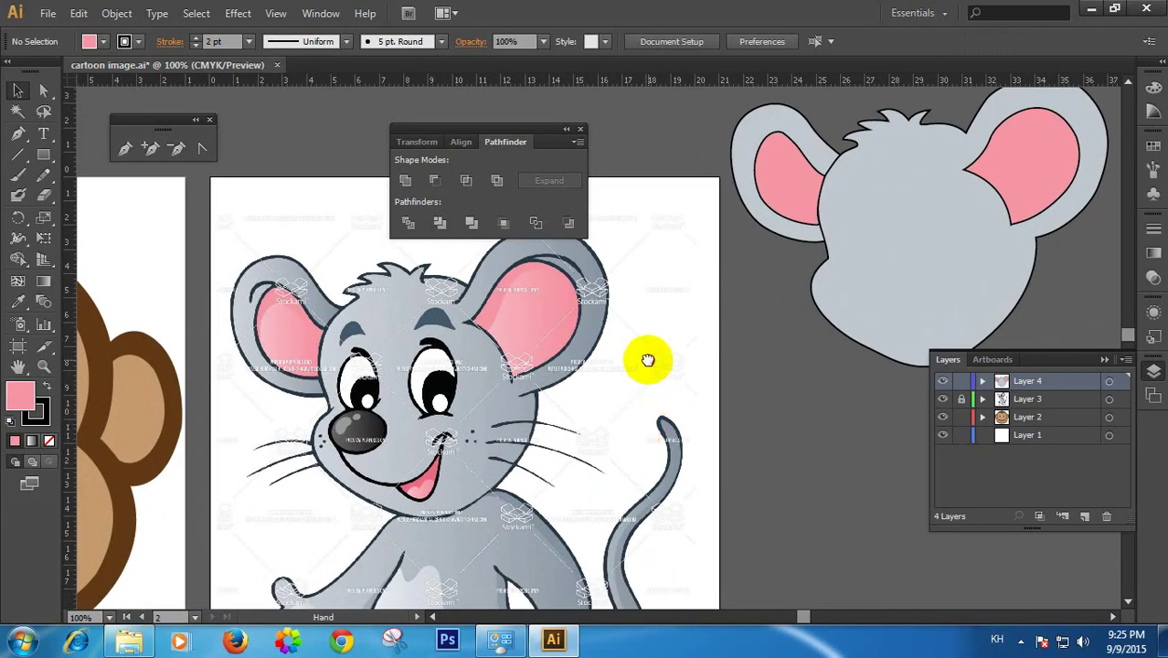
{"action": "left_click_drag", "start_coordinate": [647, 360], "coordinate": [638, 391]}
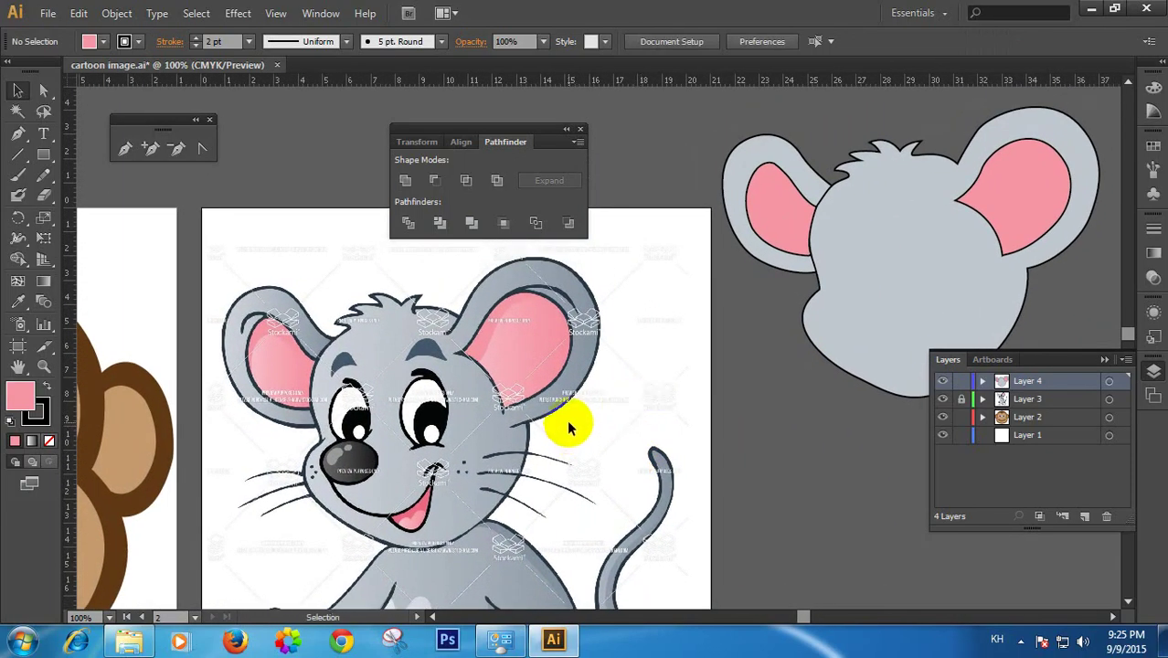
{"action": "left_click_drag", "start_coordinate": [770, 459], "coordinate": [760, 381]}
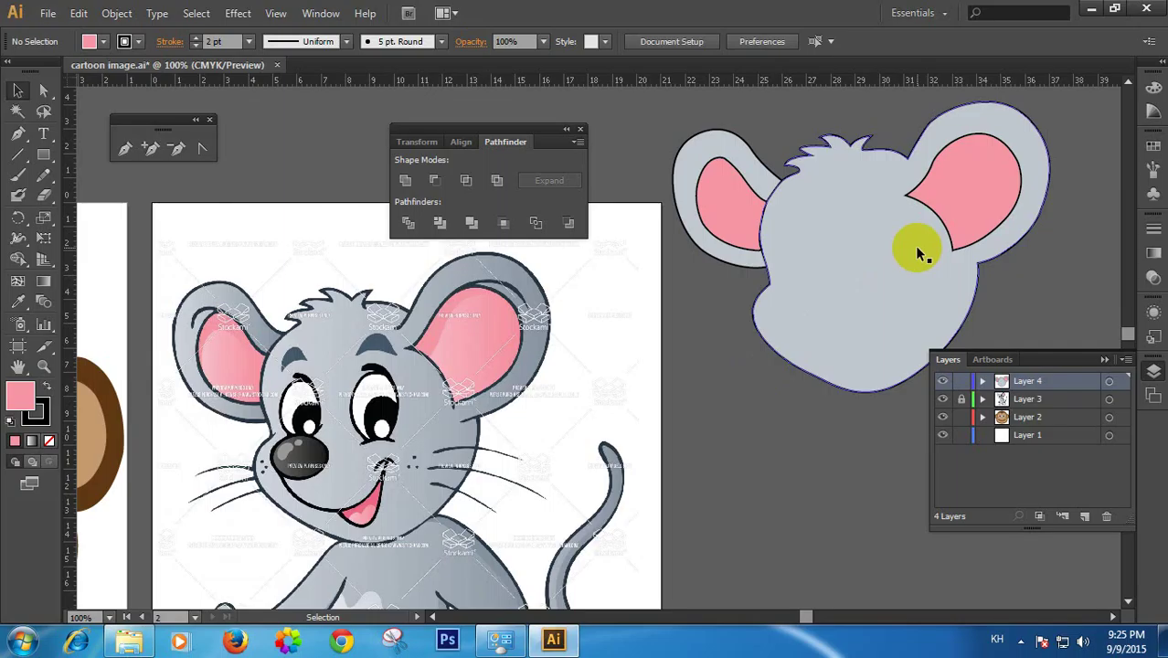
Compare the colored head shapes with the mouse image and examine the untraced body, arms and legs
{"action": "left_click", "coordinate": [740, 296]}
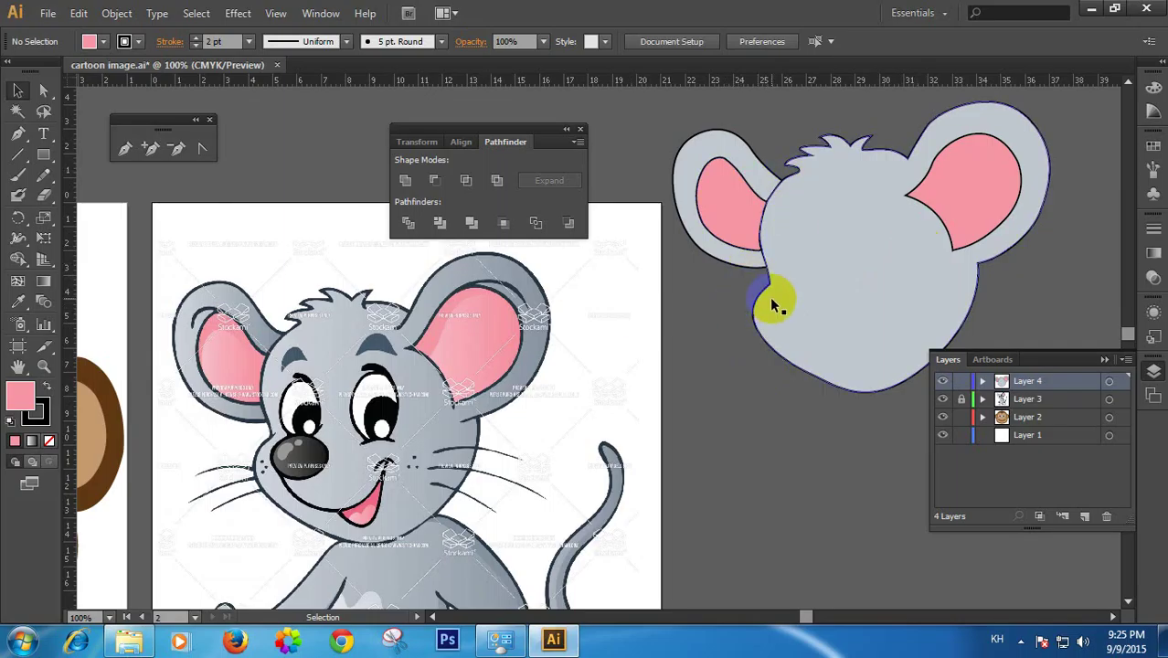
{"action": "left_click", "coordinate": [377, 409]}
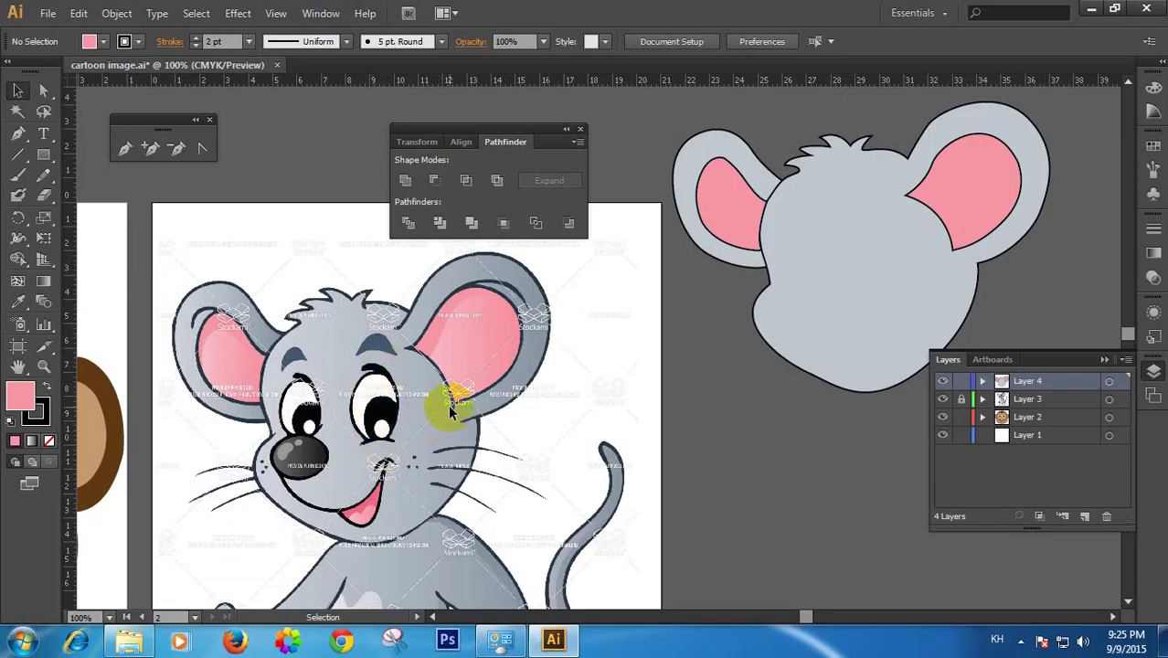
{"action": "left_click", "coordinate": [1015, 328]}
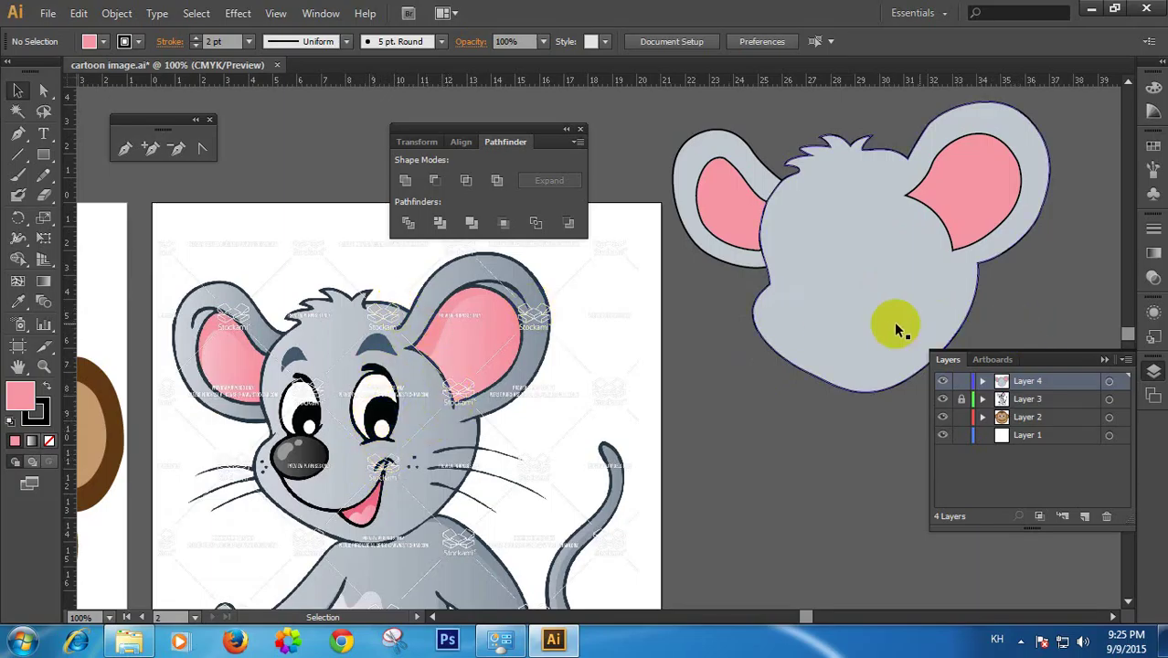
{"action": "left_click", "coordinate": [737, 488]}
{"action": "left_click_drag", "start_coordinate": [592, 407], "coordinate": [728, 449]}
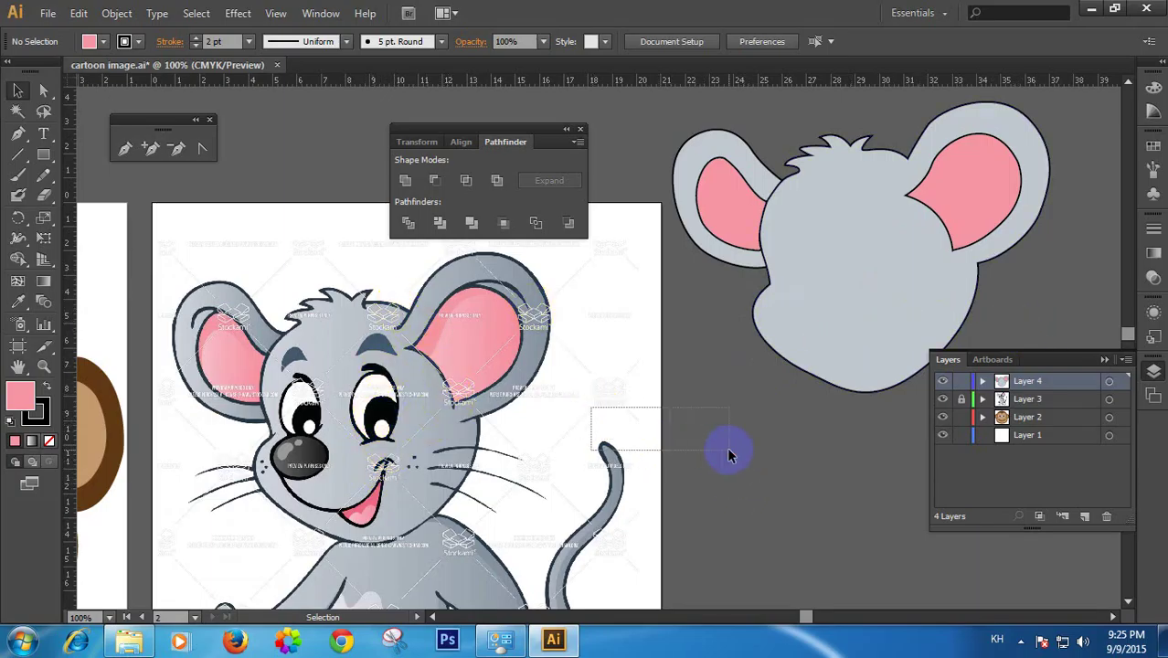
{"action": "left_click_drag", "start_coordinate": [559, 504], "coordinate": [584, 317]}
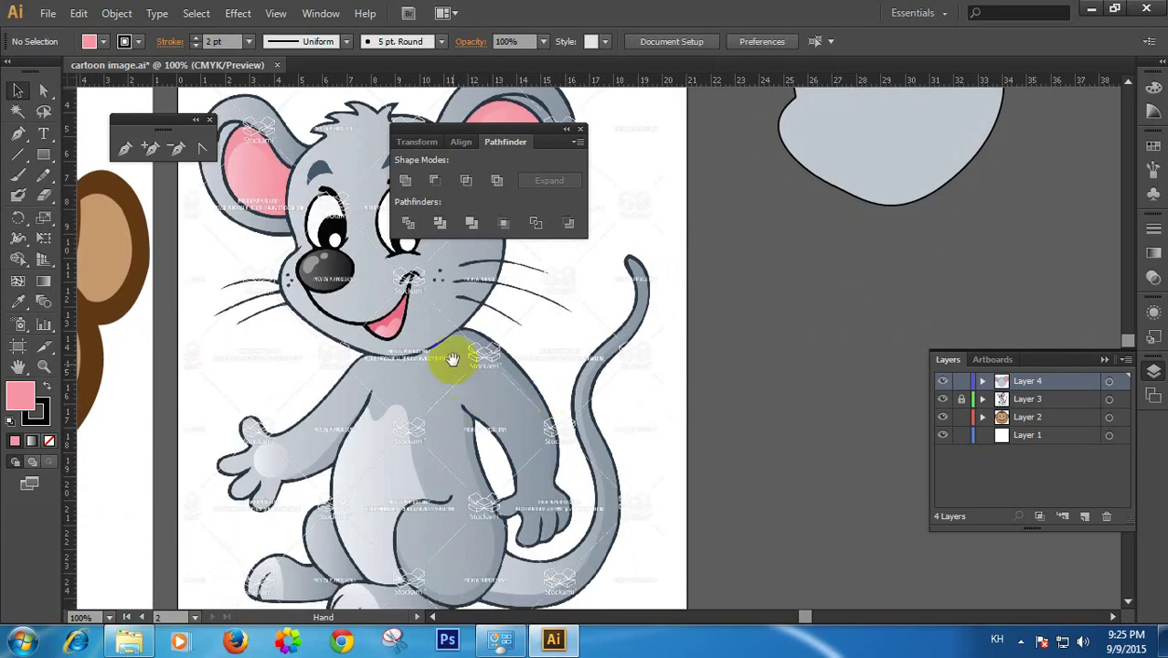
{"action": "left_click_drag", "start_coordinate": [531, 466], "coordinate": [569, 598]}
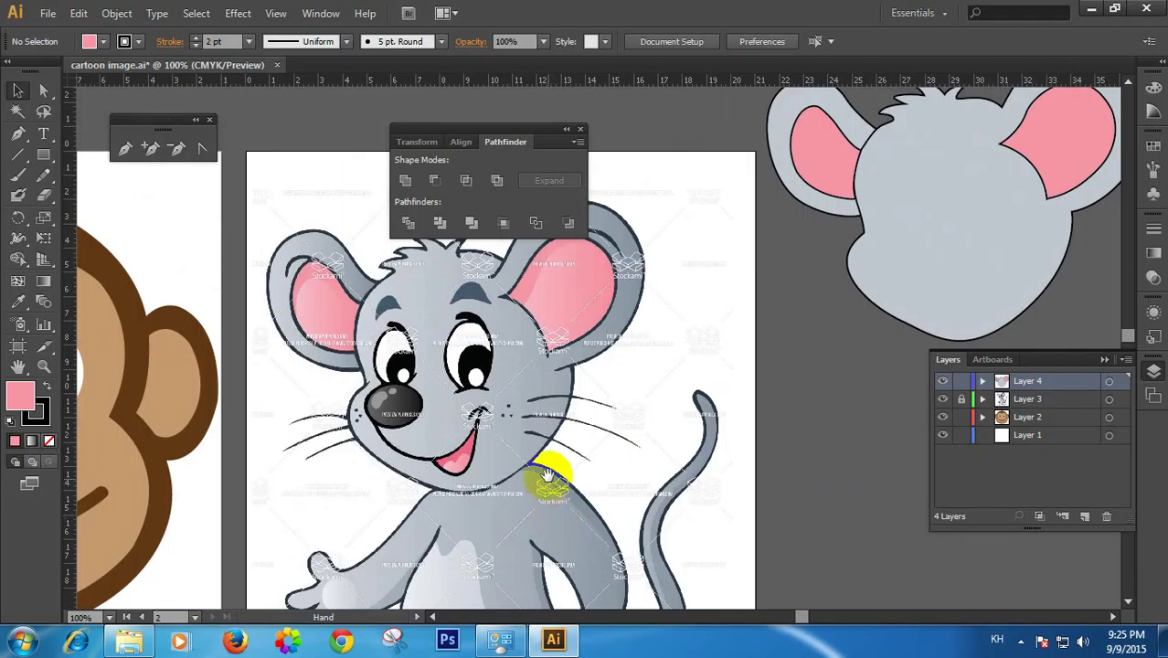
{"action": "scroll", "coordinate": [578, 380], "scroll_direction": "up", "scroll_amount": 3}
{"action": "left_click_drag", "start_coordinate": [670, 315], "coordinate": [562, 320]}
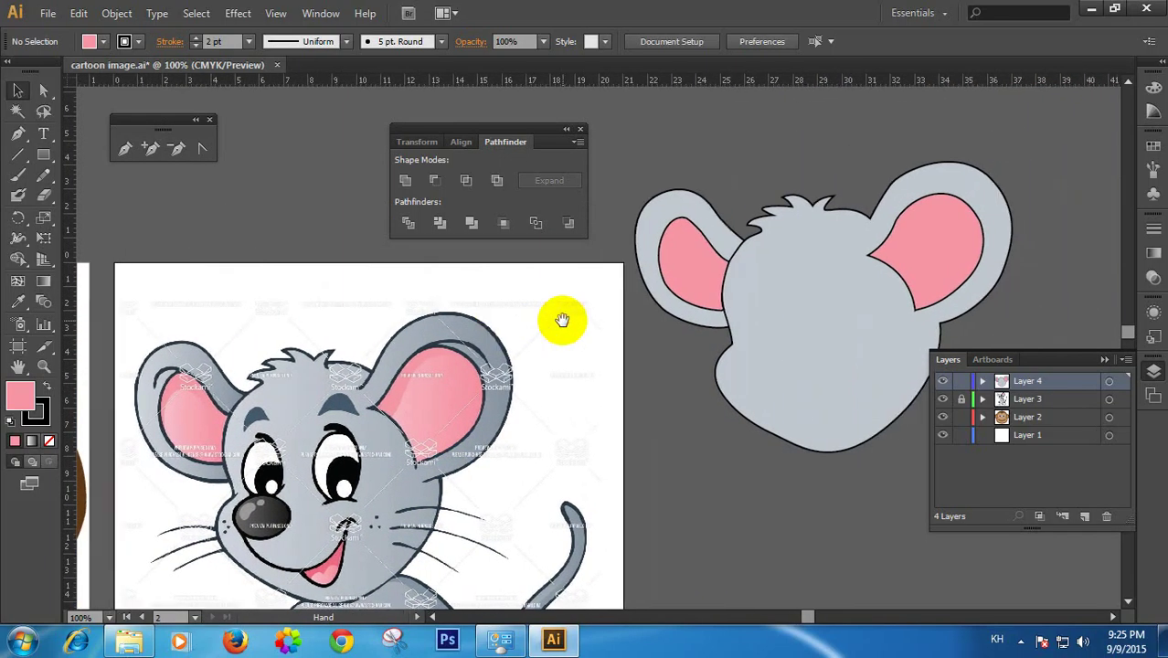
{"action": "left_click_drag", "start_coordinate": [617, 383], "coordinate": [660, 342]}
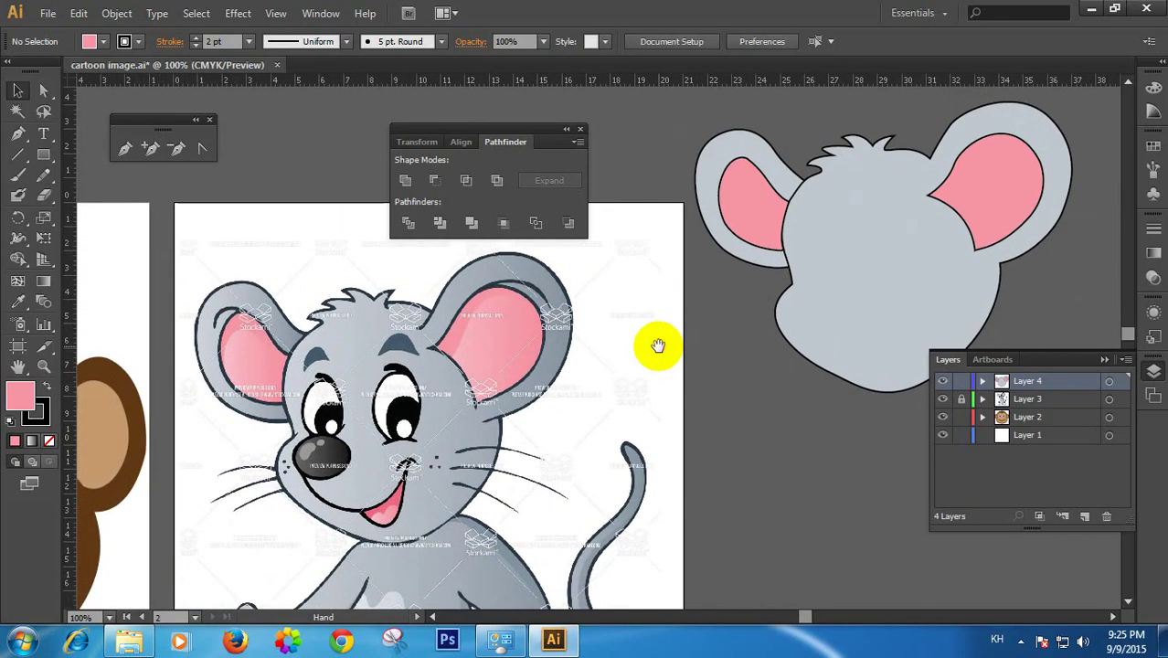
{"action": "left_click_drag", "start_coordinate": [597, 362], "coordinate": [636, 255]}
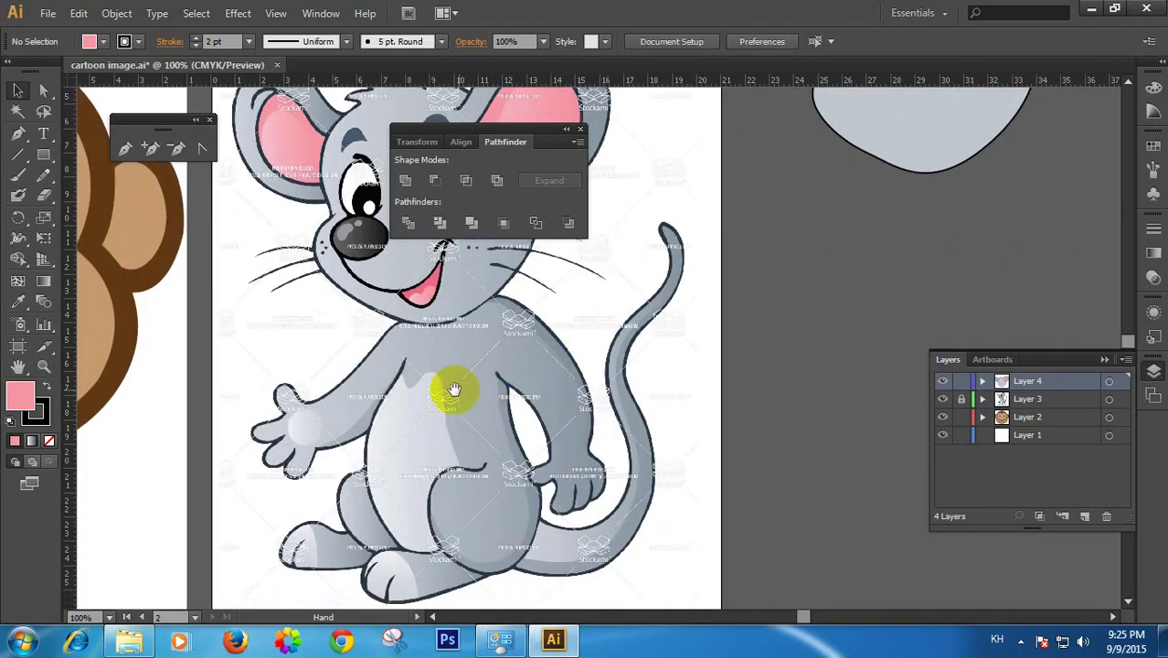
{"action": "left_click_drag", "start_coordinate": [414, 264], "coordinate": [417, 303]}
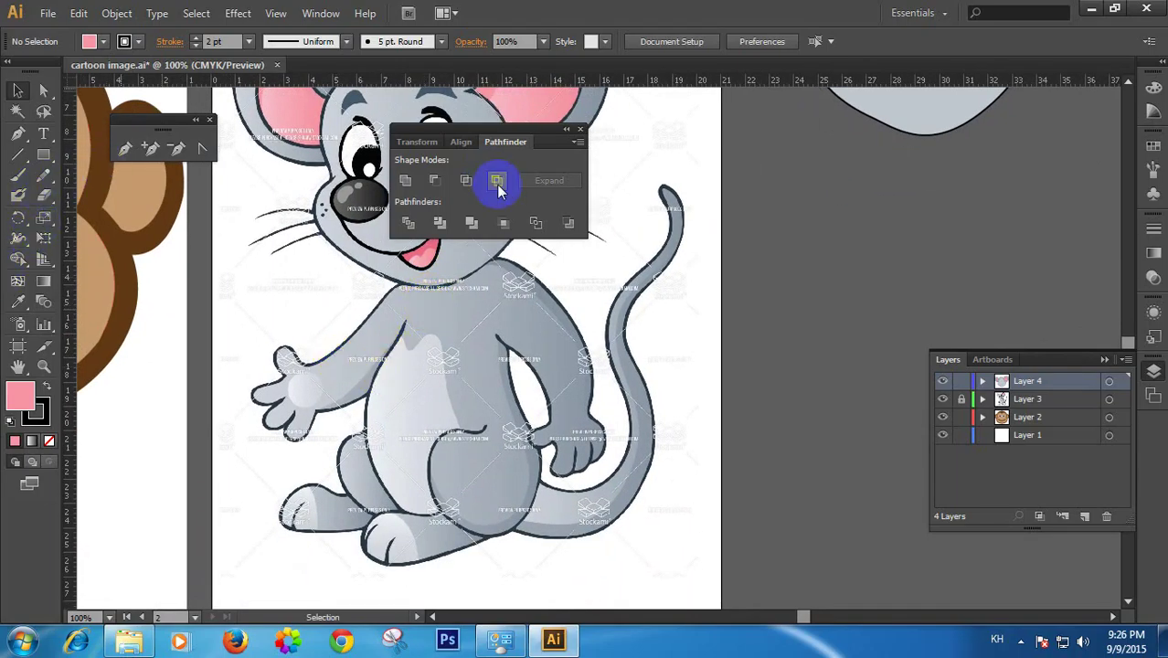
{"action": "left_click", "coordinate": [18, 133]}
{"action": "left_click", "coordinate": [422, 321], "text": "ctrl"}
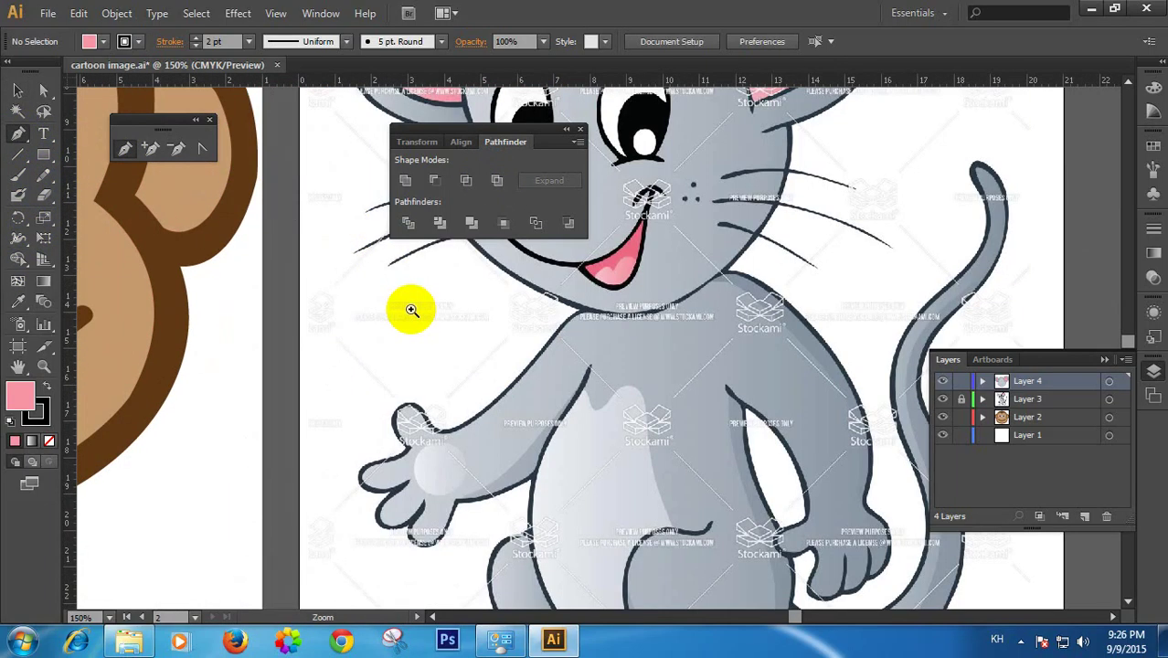
{"action": "left_click", "coordinate": [597, 333], "text": "ctrl"}
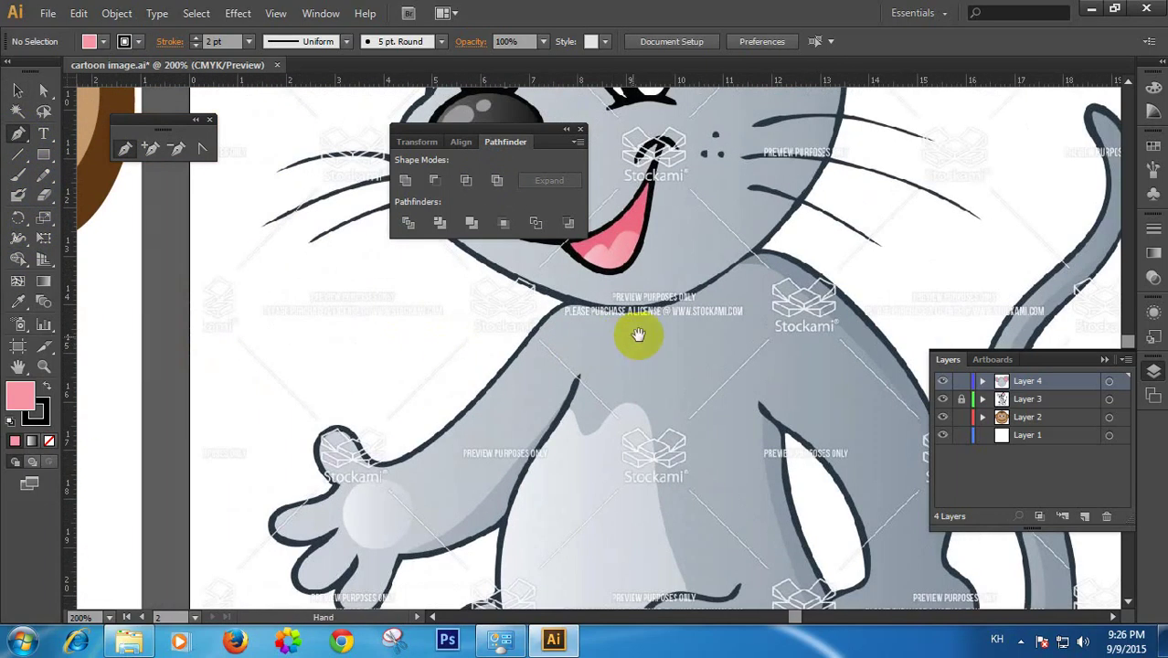
{"action": "left_click", "coordinate": [564, 310]}
{"action": "left_click", "coordinate": [513, 396], "text": "ctrl"}
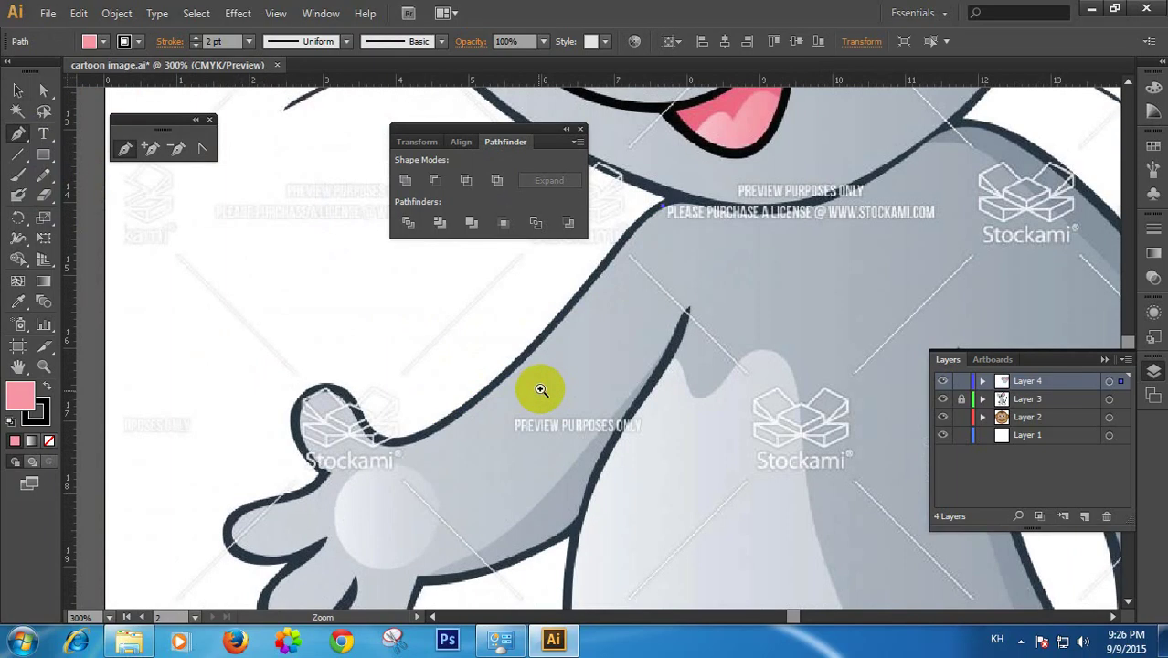
{"action": "left_click_drag", "start_coordinate": [541, 348], "coordinate": [498, 389]}
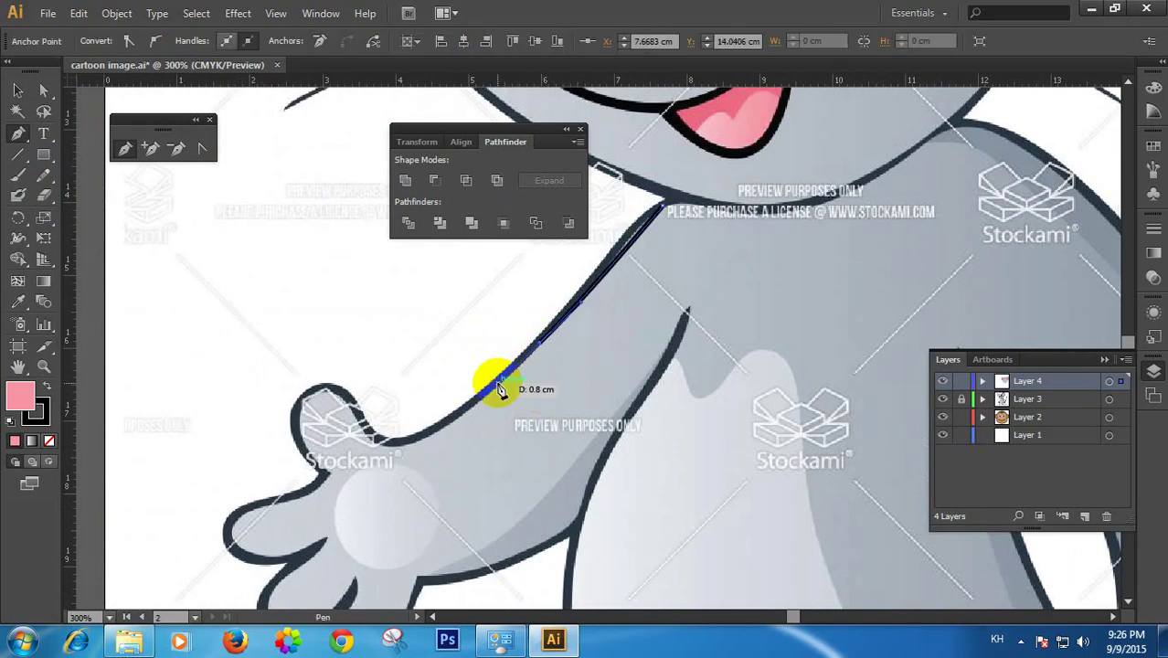
{"action": "key", "text": "ctrl+z"}
{"action": "left_click_drag", "start_coordinate": [612, 251], "coordinate": [591, 287]}
{"action": "key", "text": "Delete"}
{"action": "key", "text": "Delete"}
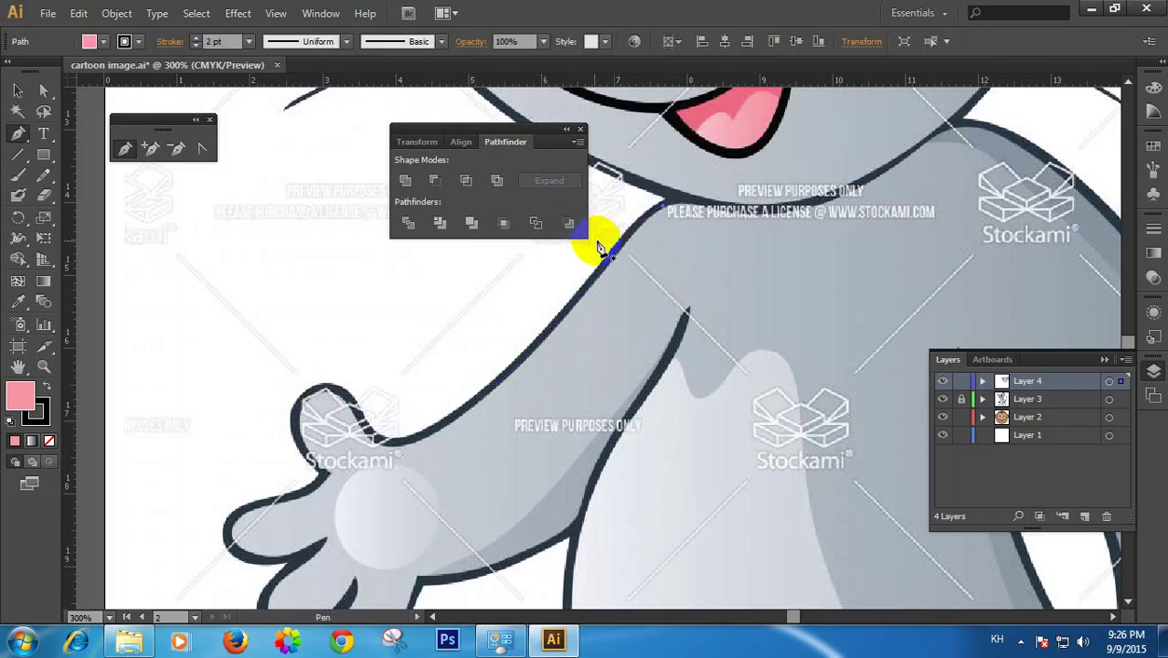
Set the fill to none and the stroke color to magenta for the new tracing path
{"action": "left_click", "coordinate": [91, 41]}
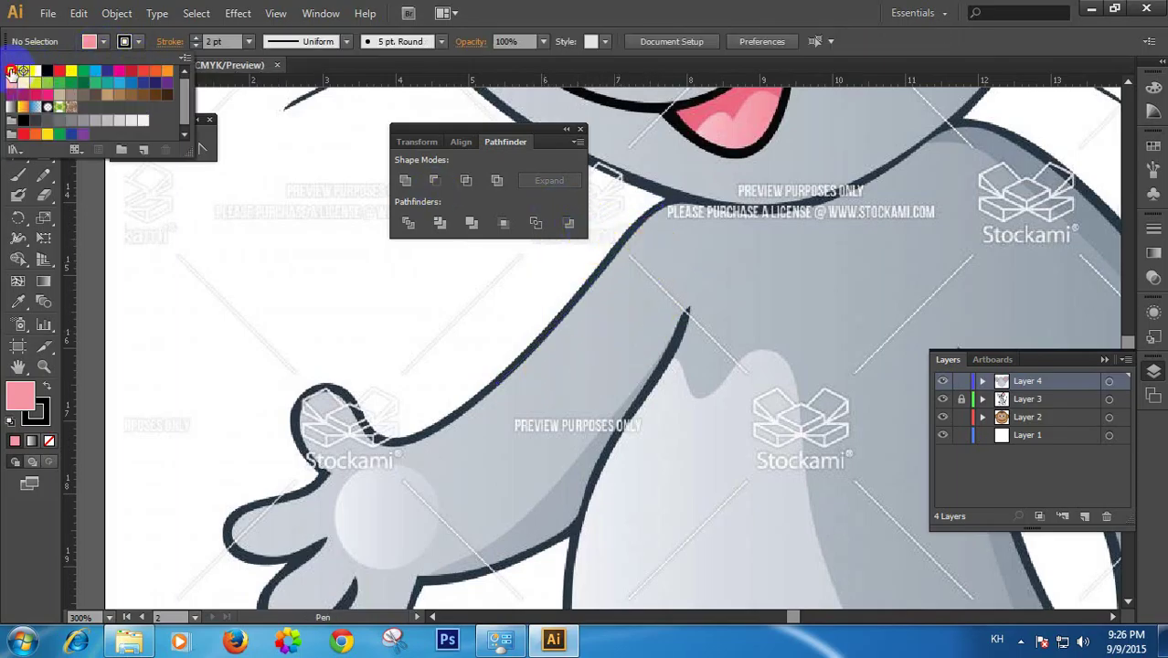
{"action": "left_click", "coordinate": [11, 71]}
{"action": "left_click", "coordinate": [137, 41]}
{"action": "left_click", "coordinate": [106, 72]}
{"action": "left_click", "coordinate": [129, 72]}
{"action": "left_click", "coordinate": [249, 41]}
{"action": "left_click", "coordinate": [523, 234]}
Trace the outstretched left arm's upper edge with the Pen tool from the neck, around the thumb to a corner in the notch below it
{"action": "left_click", "coordinate": [679, 227]}
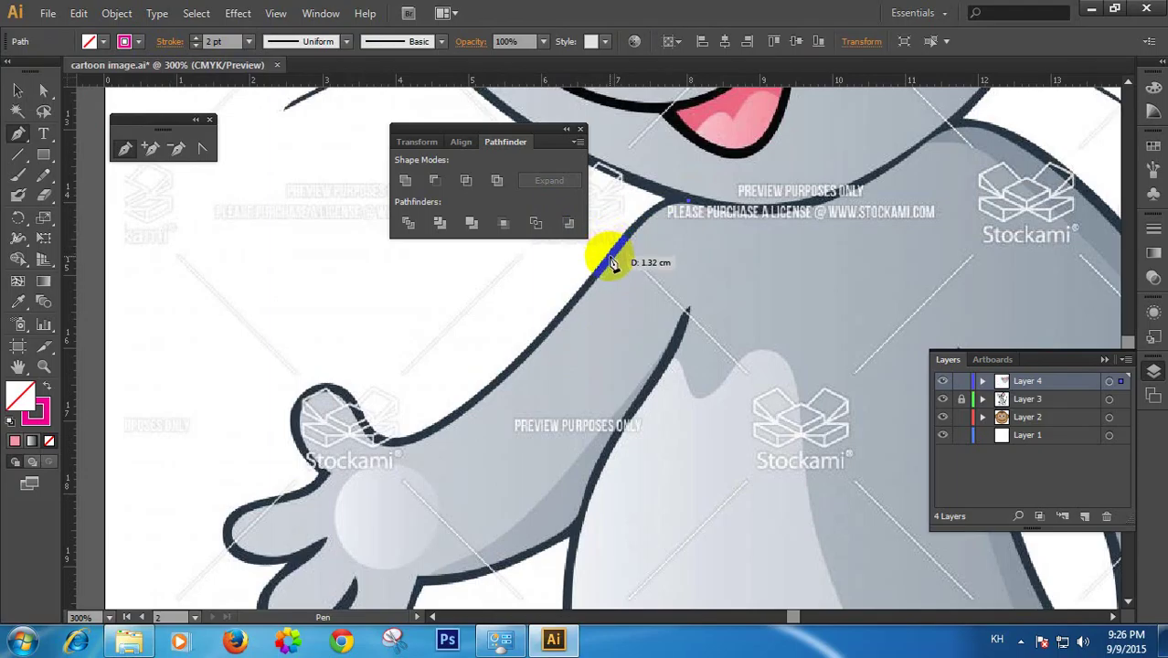
{"action": "left_click", "coordinate": [585, 287]}
{"action": "left_click_drag", "start_coordinate": [574, 307], "coordinate": [497, 396]}
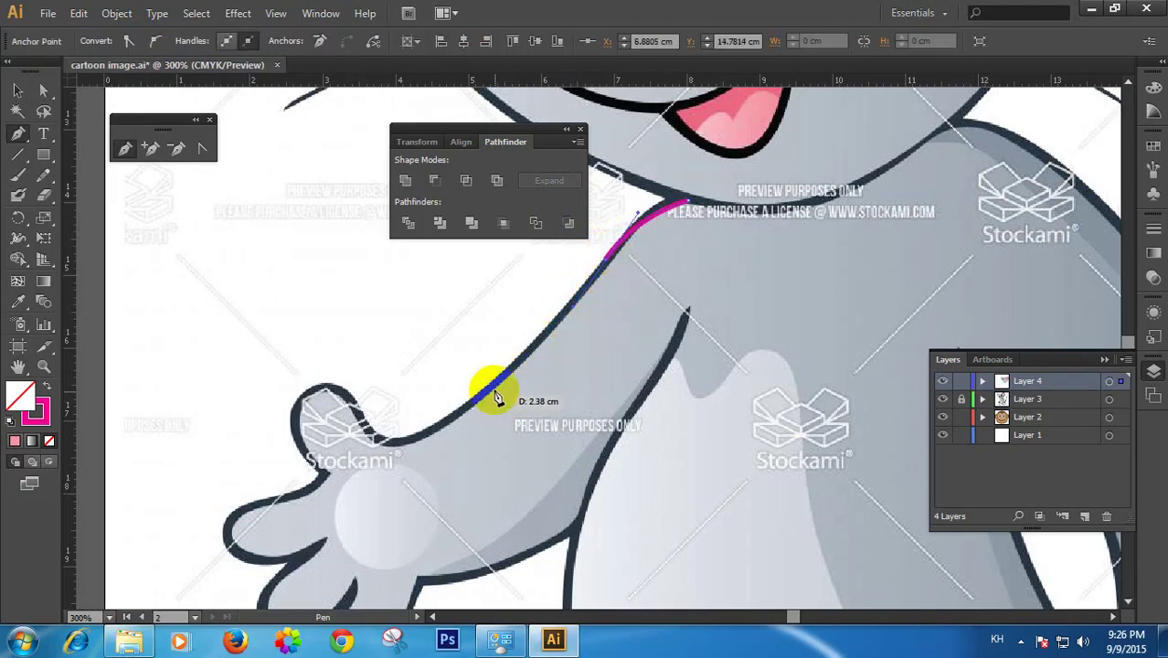
{"action": "left_click", "coordinate": [453, 414]}
{"action": "left_click_drag", "start_coordinate": [442, 427], "coordinate": [377, 301]}
{"action": "left_click", "coordinate": [324, 473], "text": "alt"}
Trace around the first finger below the thumb, make a corner in the next notch, and continue to the second finger's outer edge
{"action": "left_click_drag", "start_coordinate": [424, 353], "coordinate": [433, 312]}
{"action": "left_click_drag", "start_coordinate": [425, 352], "coordinate": [475, 372]}
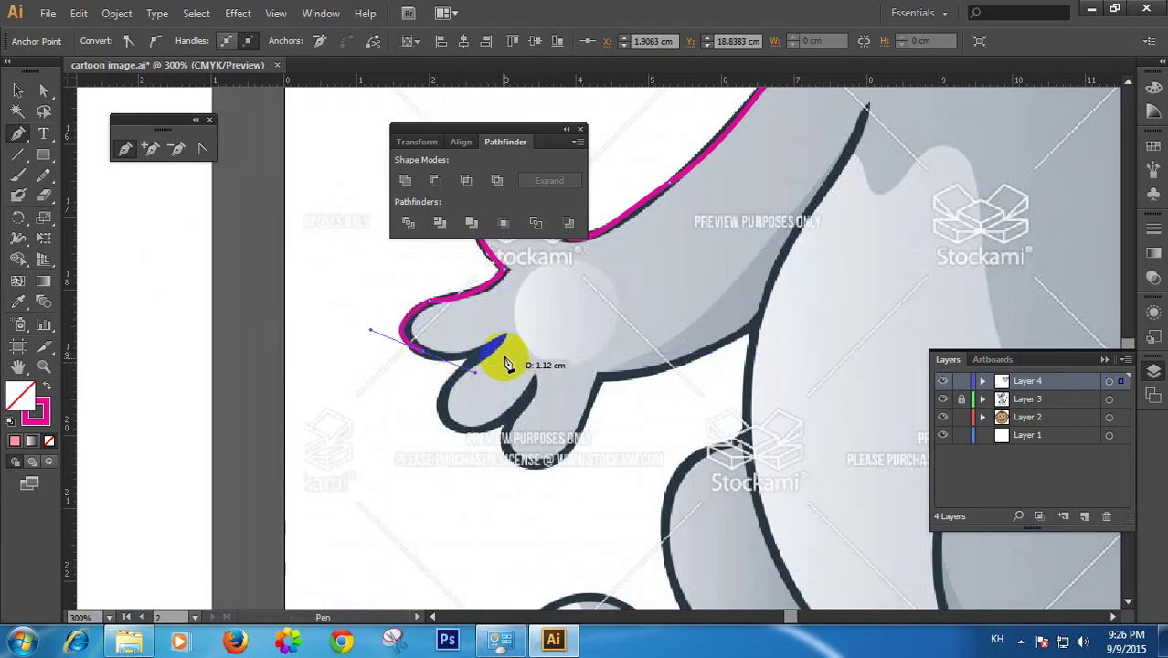
{"action": "left_click", "coordinate": [506, 338]}
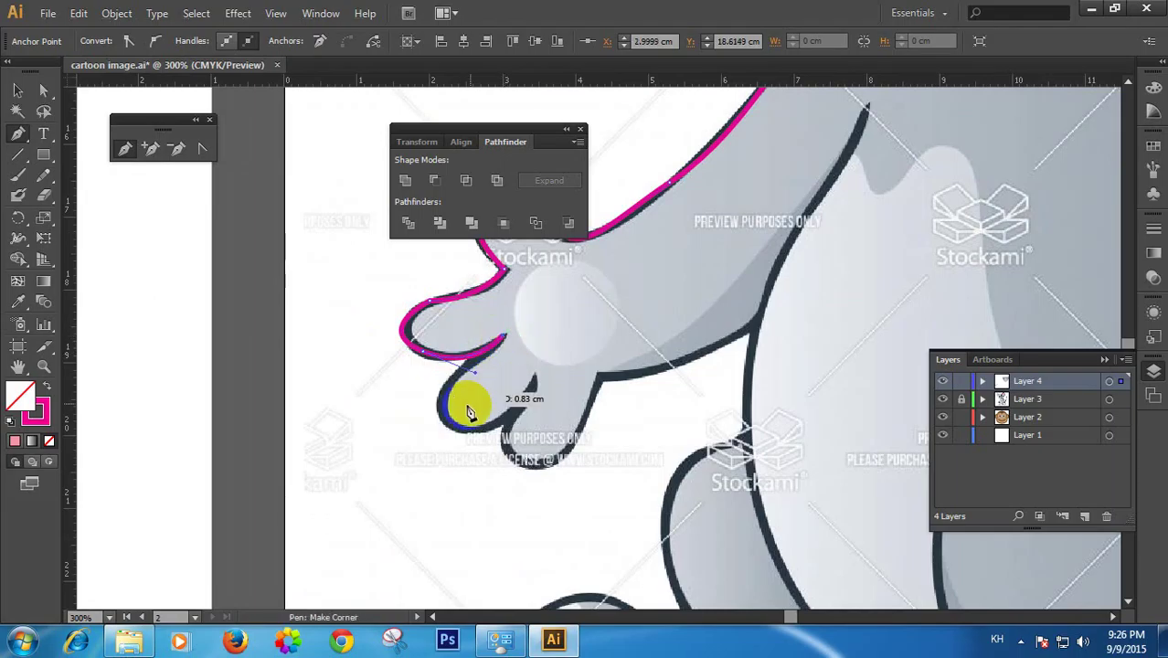
{"action": "left_click_drag", "start_coordinate": [452, 429], "coordinate": [508, 441]}
{"action": "key", "text": "ctrl+z"}
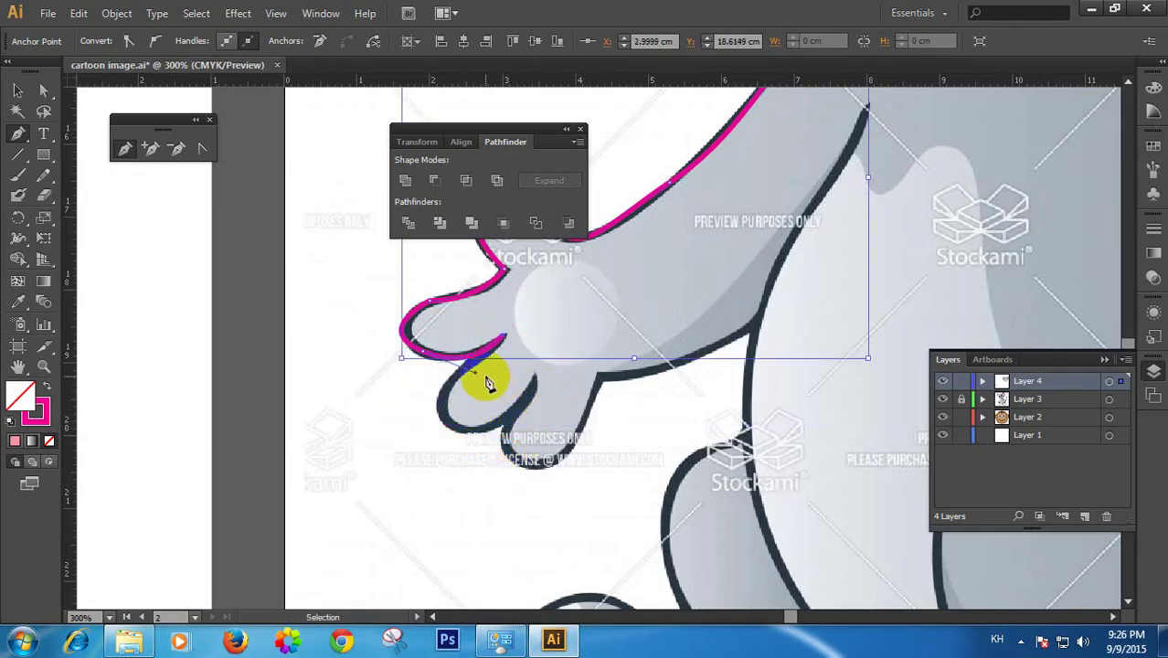
{"action": "key", "text": "ctrl+z"}
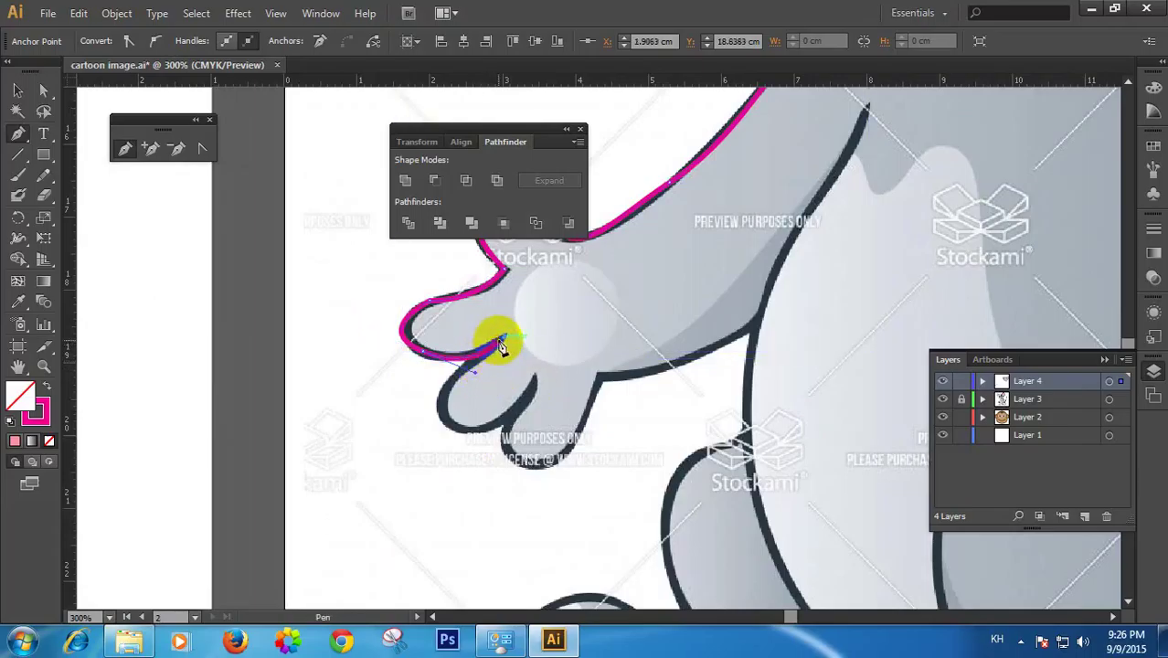
{"action": "key", "text": "ctrl"}
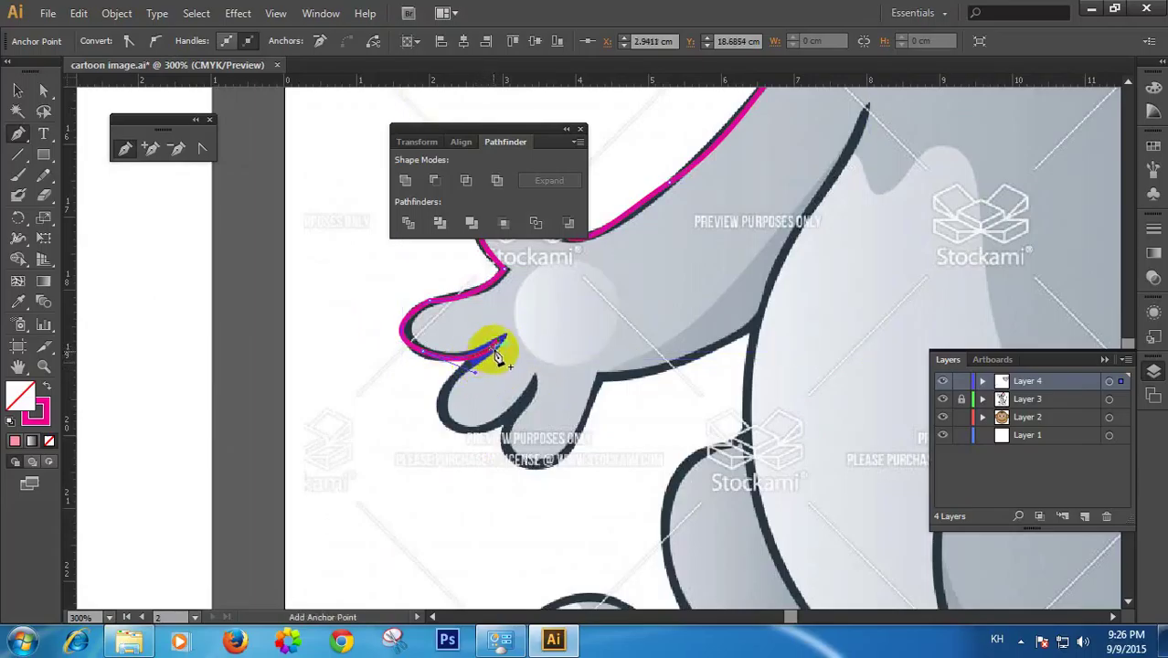
{"action": "mouse_move", "coordinate": [502, 347]}
{"action": "left_mouse_down"}
{"action": "mouse_move", "coordinate": [428, 346]}
{"action": "mouse_move", "coordinate": [425, 356]}
{"action": "mouse_move", "coordinate": [495, 342]}
{"action": "mouse_move", "coordinate": [490, 357]}
{"action": "left_mouse_up"}
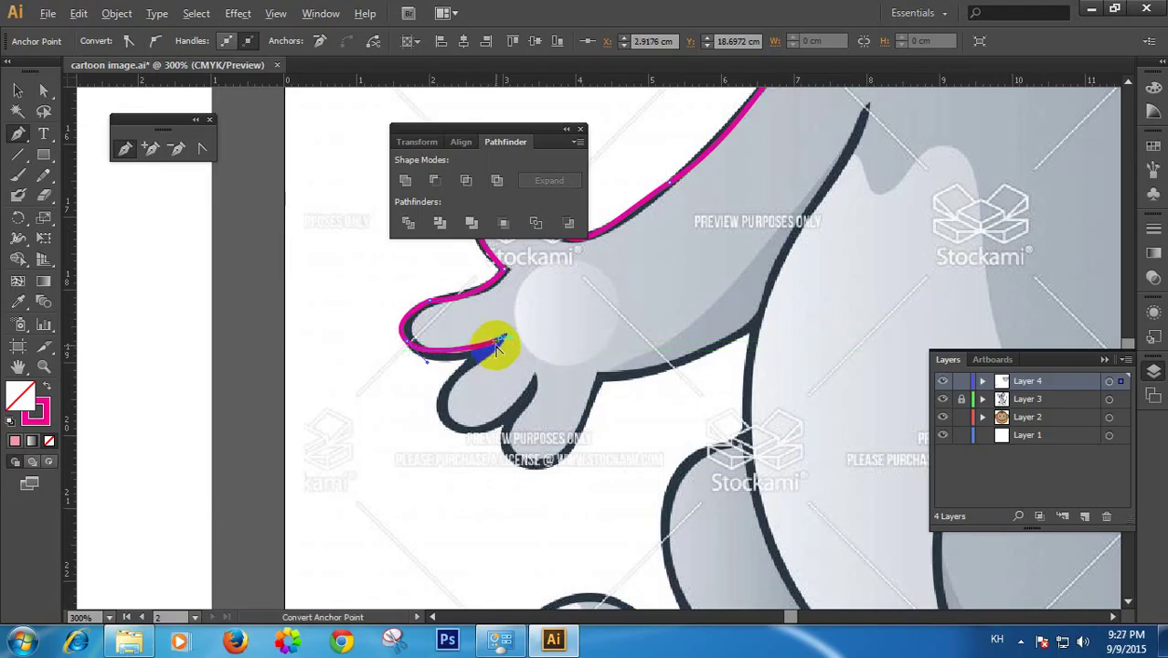
{"action": "left_click", "coordinate": [496, 344]}
{"action": "left_click_drag", "start_coordinate": [445, 421], "coordinate": [471, 438]}
{"action": "left_click_drag", "start_coordinate": [533, 415], "coordinate": [539, 394]}
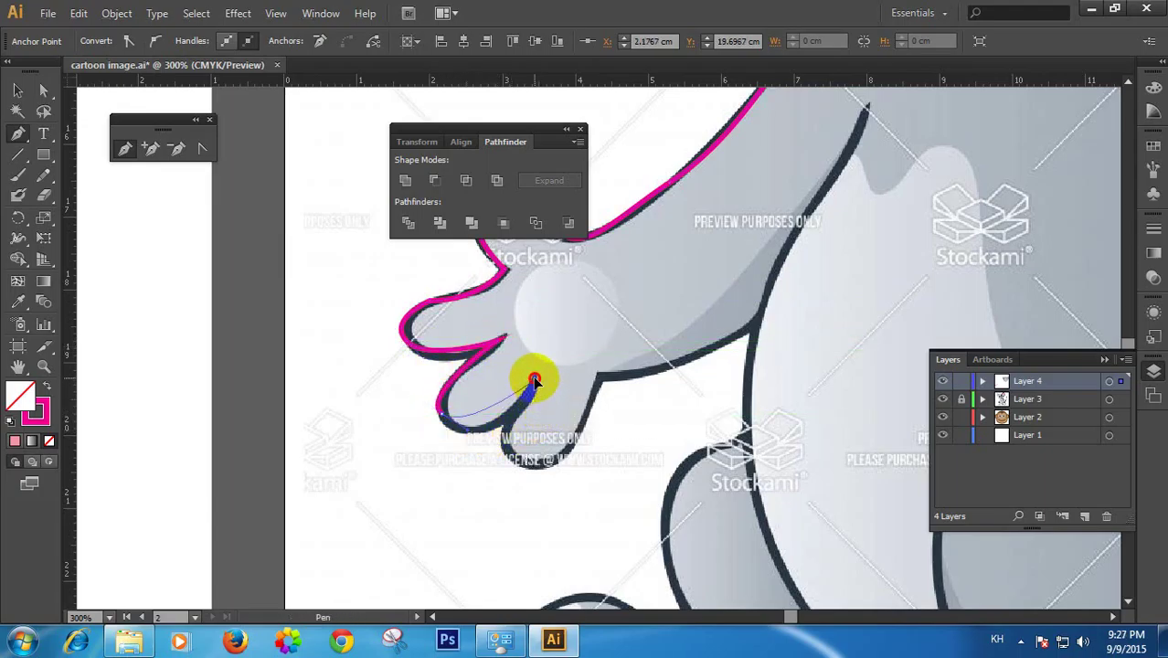
{"action": "left_click", "coordinate": [534, 380]}
{"action": "left_click_drag", "start_coordinate": [570, 323], "coordinate": [570, 319]}
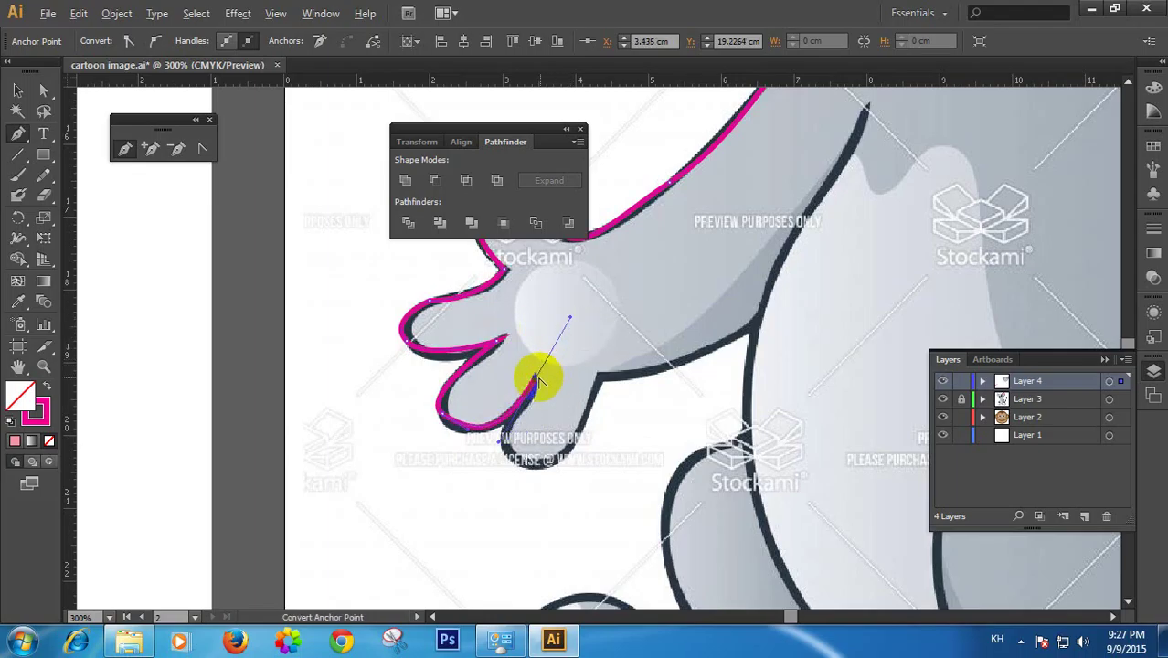
{"action": "left_click", "coordinate": [537, 381]}
{"action": "left_click_drag", "start_coordinate": [526, 459], "coordinate": [576, 464]}
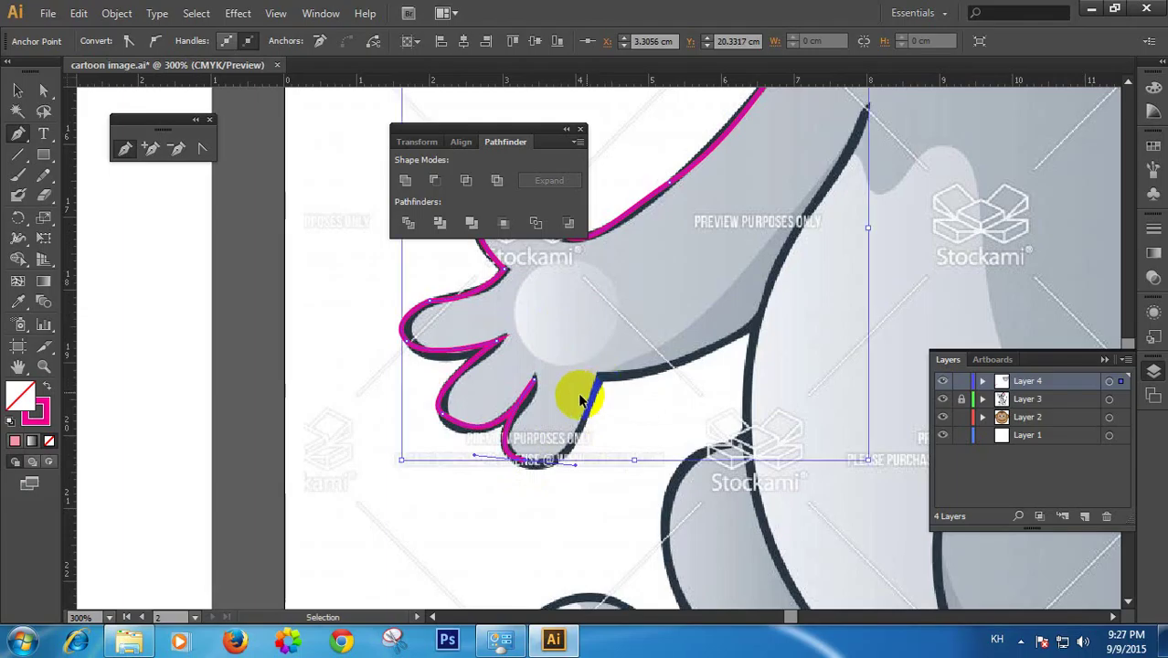
{"action": "key", "text": "ctrl+z"}
{"action": "key", "text": "ctrl+z"}
{"action": "key", "text": "ctrl+z"}
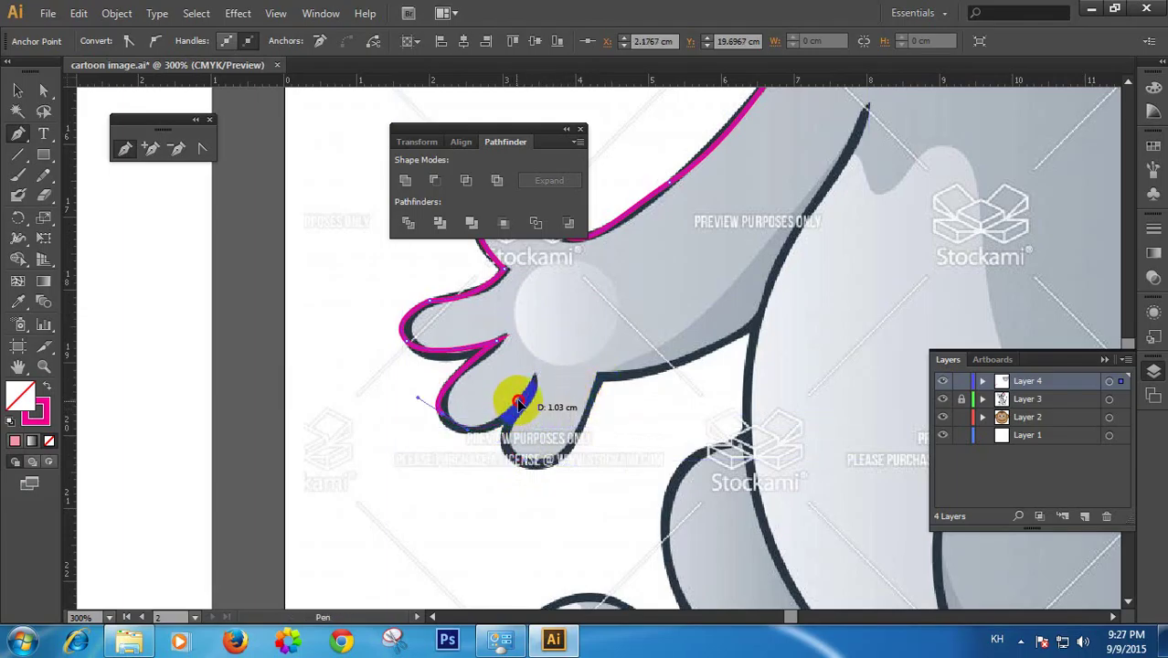
Finish the second finger with a corner in its notch and trace the third finger up to a corner at the wrist
{"action": "left_click_drag", "start_coordinate": [518, 402], "coordinate": [574, 308]}
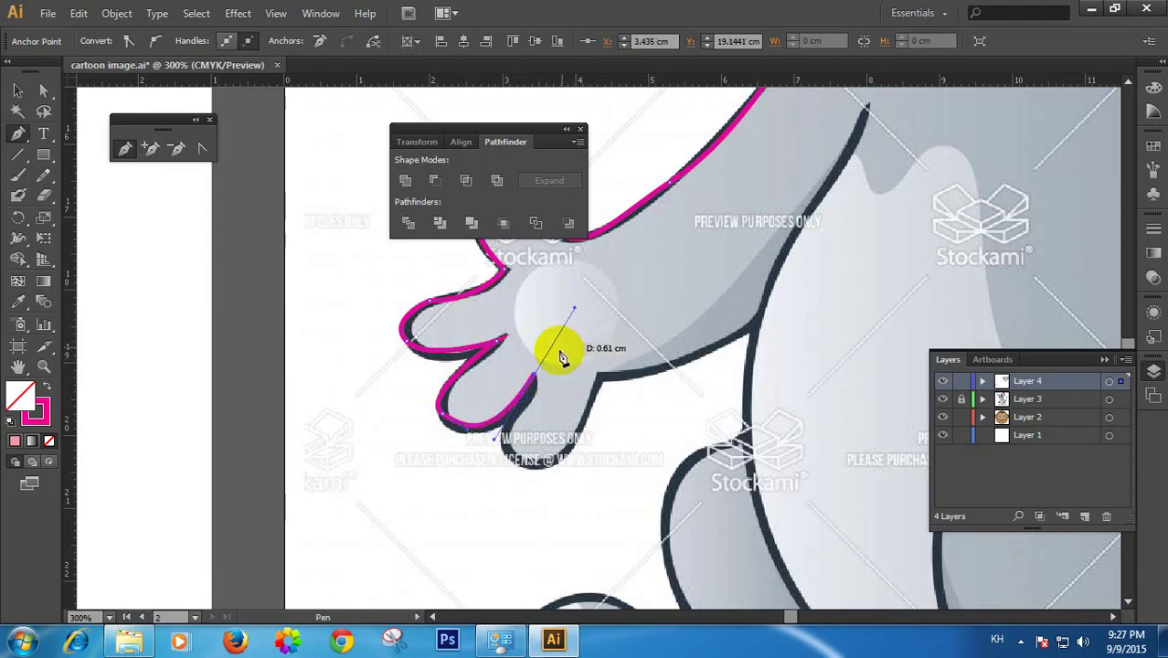
{"action": "left_click", "coordinate": [535, 373]}
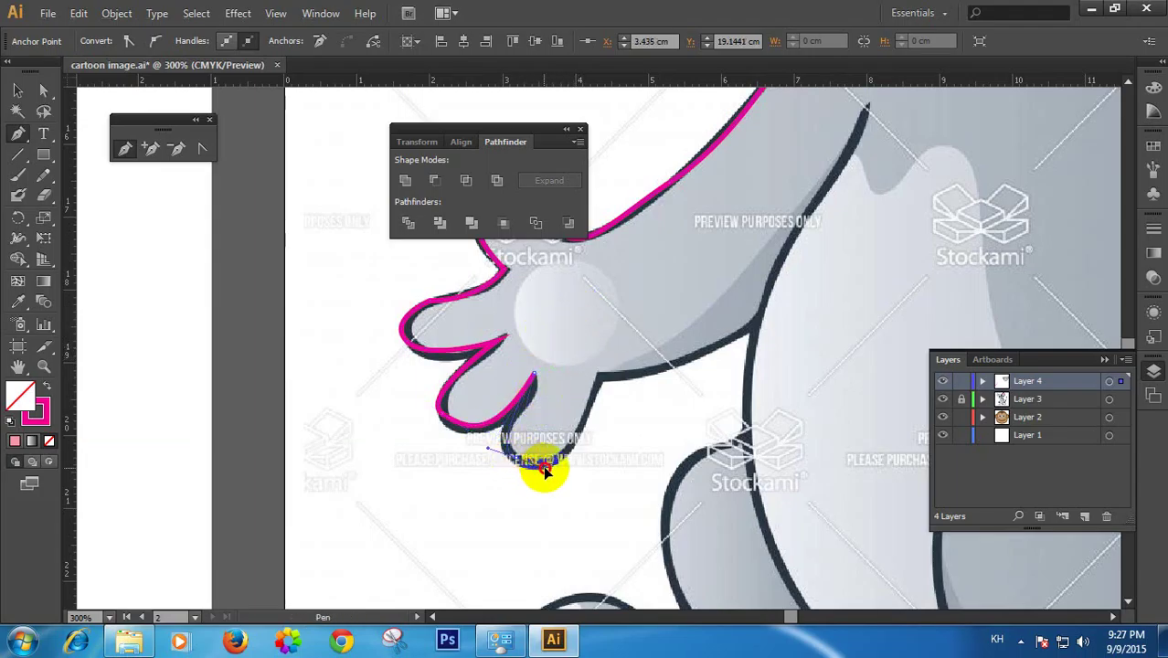
{"action": "left_click", "coordinate": [519, 459]}
{"action": "left_click_drag", "start_coordinate": [603, 376], "coordinate": [619, 276]}
{"action": "left_click_drag", "start_coordinate": [654, 440], "coordinate": [484, 541]}
{"action": "left_click", "coordinate": [437, 480], "text": "alt"}
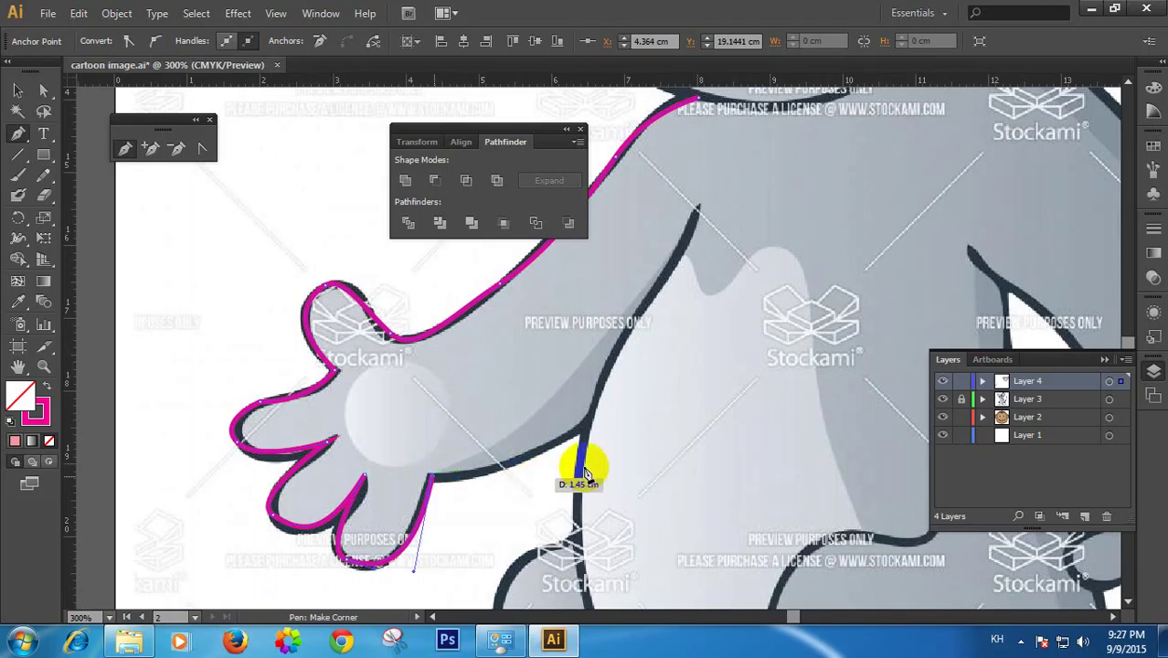
Trace the outstretched arm's underside from the wrist to the body, then the belly's side down to a corner at the left thigh
{"action": "left_click_drag", "start_coordinate": [590, 420], "coordinate": [652, 350]}
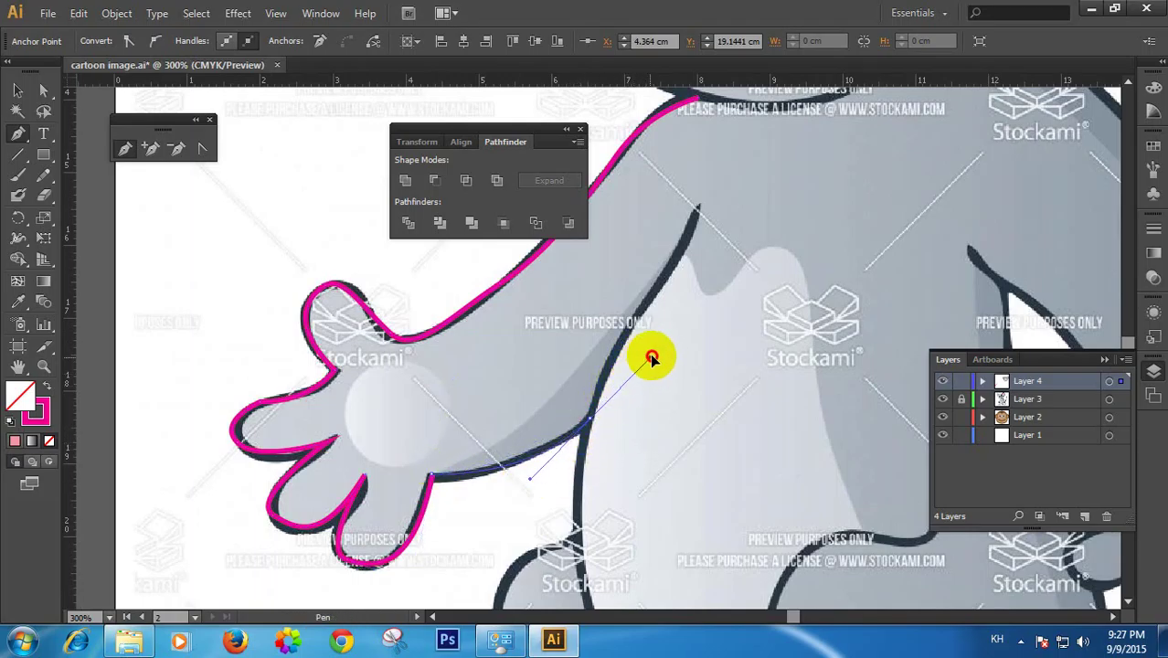
{"action": "left_click", "coordinate": [622, 422], "text": "ctrl+alt"}
{"action": "left_click", "coordinate": [624, 422], "text": "ctrl+alt"}
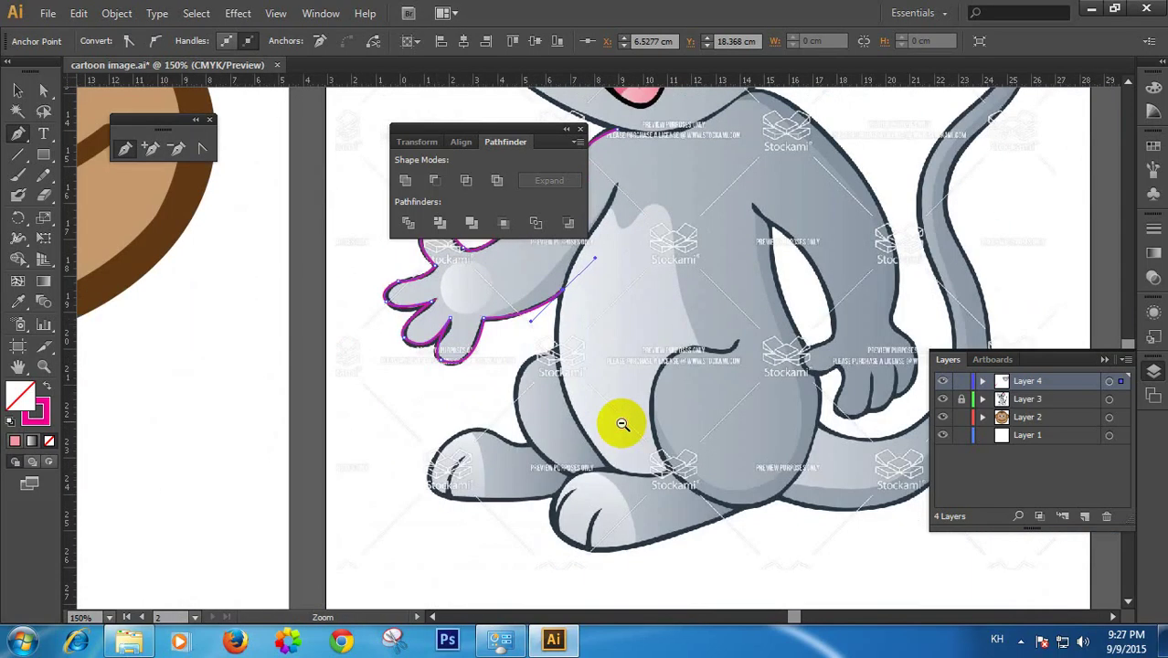
{"action": "left_click", "coordinate": [623, 423], "text": "ctrl+alt"}
{"action": "left_click_drag", "start_coordinate": [599, 425], "coordinate": [601, 521]}
{"action": "left_click", "coordinate": [591, 387], "text": "ctrl"}
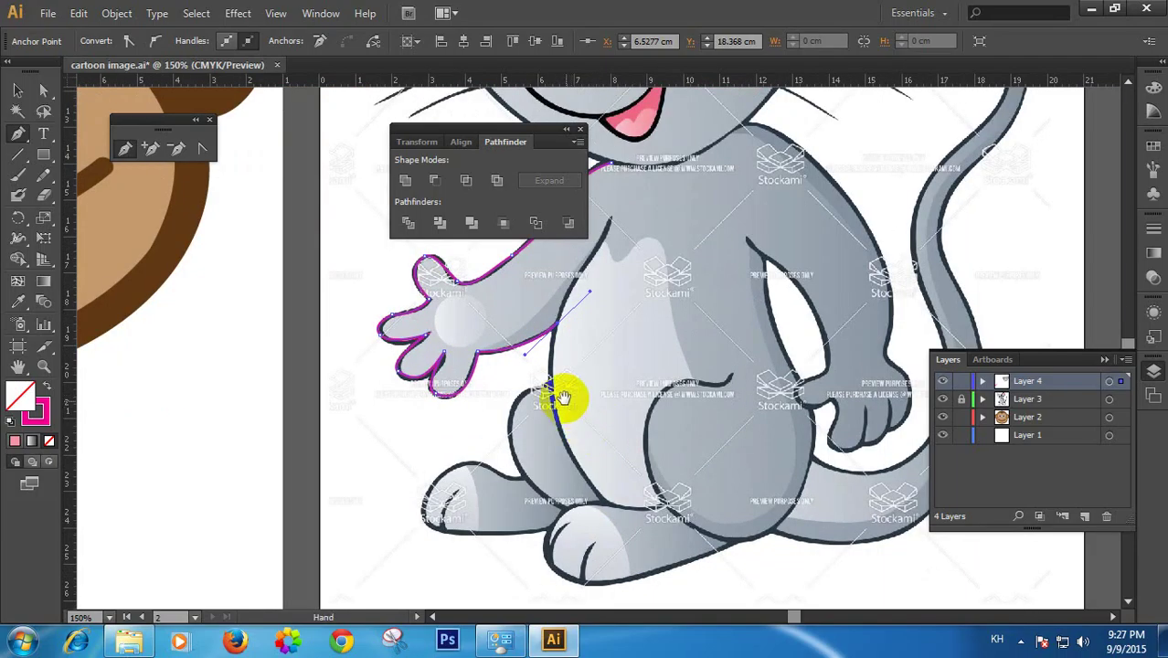
{"action": "left_click", "coordinate": [561, 380], "text": "ctrl"}
{"action": "left_click_drag", "start_coordinate": [629, 475], "coordinate": [586, 353]}
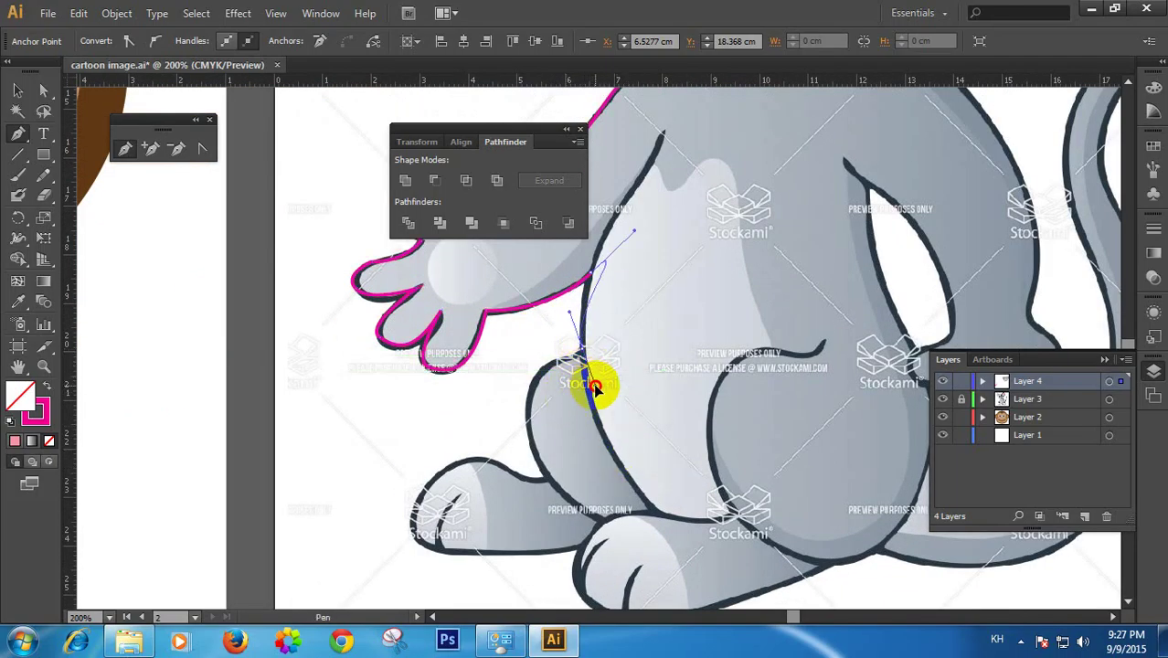
{"action": "left_click_drag", "start_coordinate": [592, 290], "coordinate": [586, 381]}
{"action": "left_click", "coordinate": [580, 349], "text": "alt"}
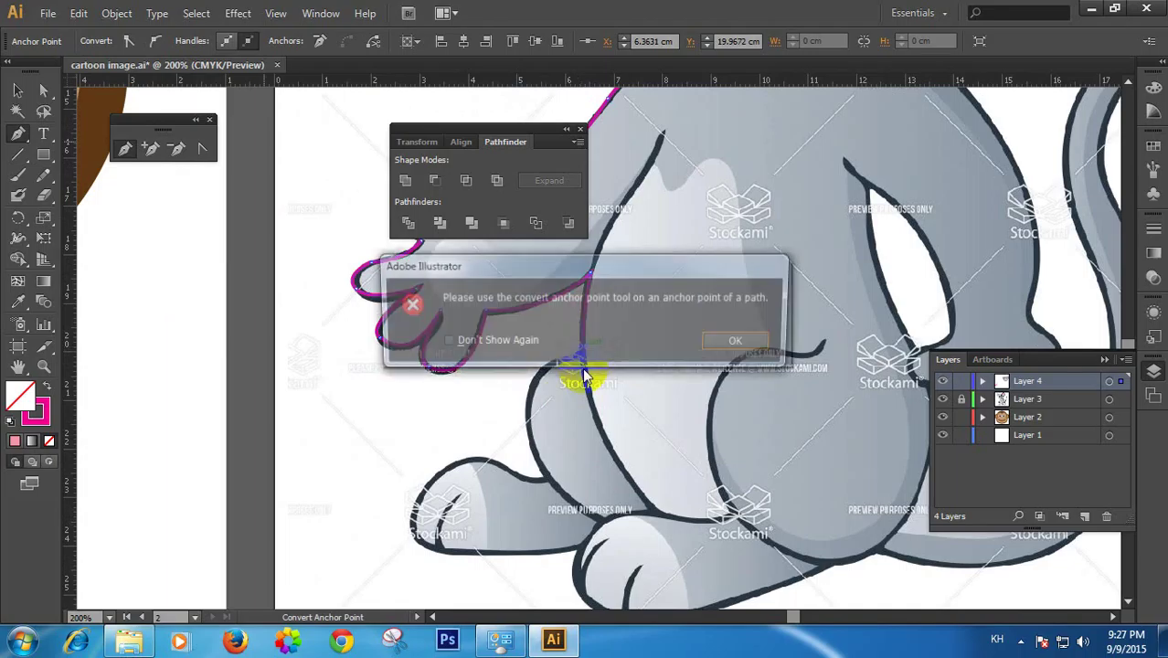
{"action": "key", "text": "Return"}
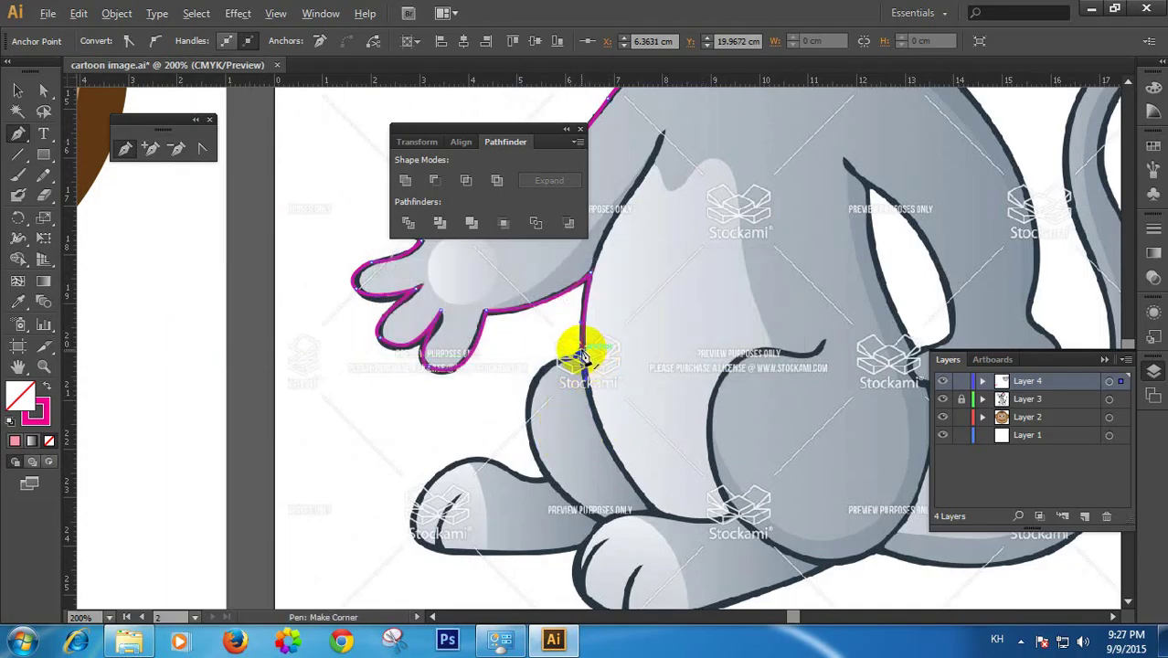
Trace the left thigh's outer edge down to a corner where it meets the left foot
{"action": "left_click_drag", "start_coordinate": [581, 354], "coordinate": [610, 584]}
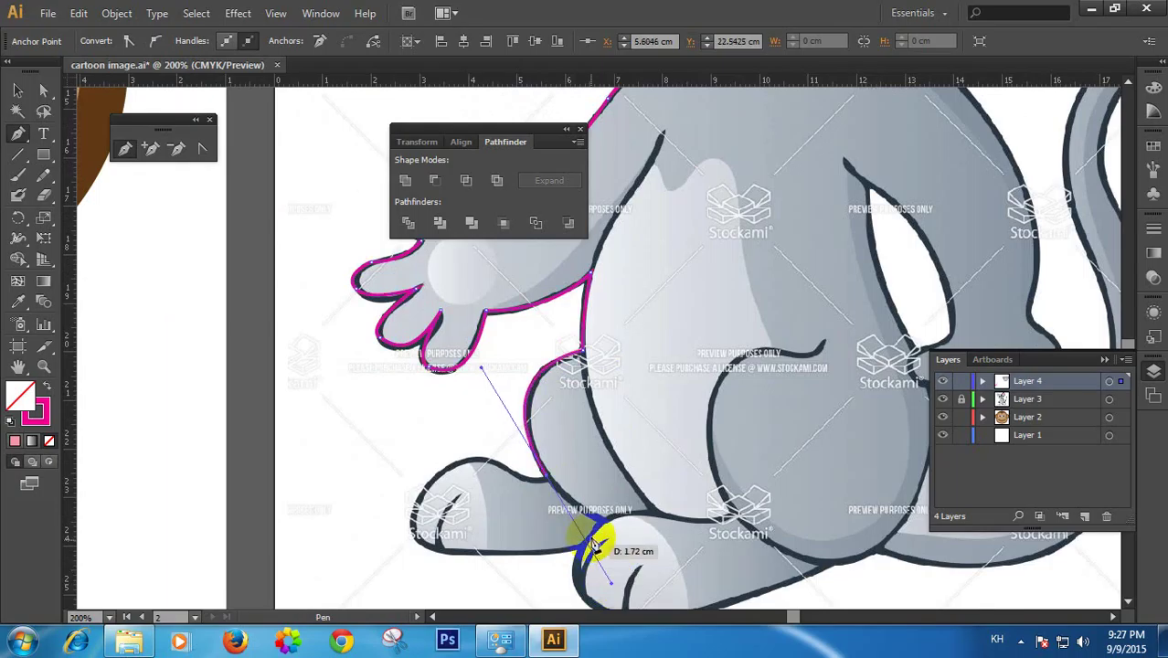
{"action": "left_click", "coordinate": [544, 497], "text": "ctrl"}
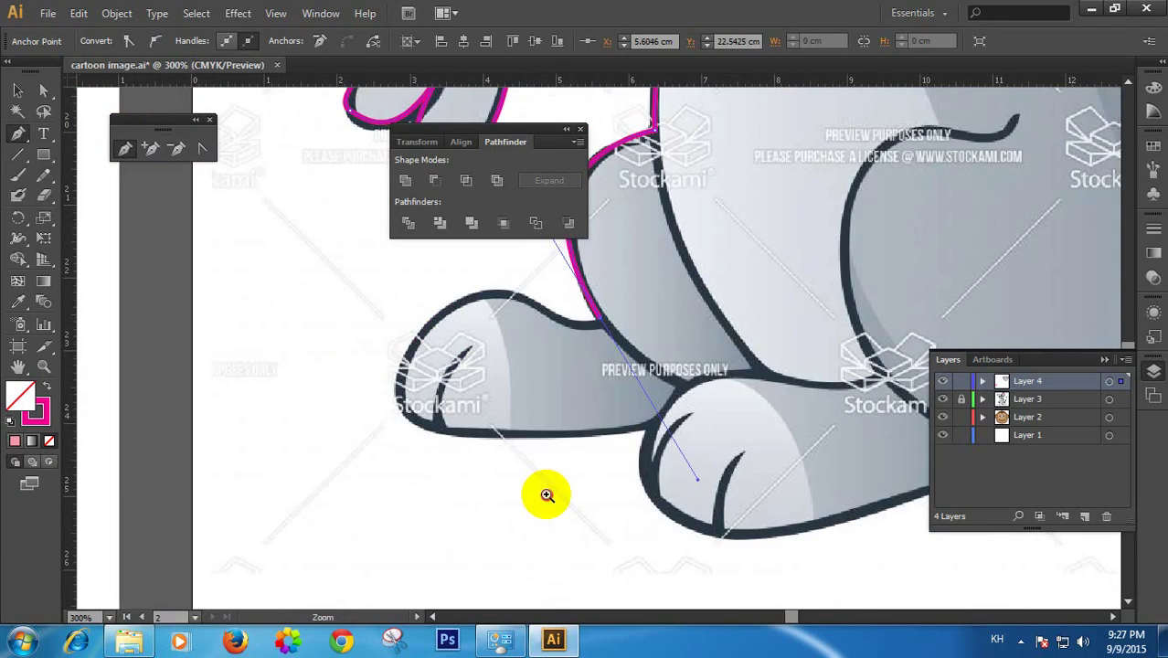
{"action": "left_click", "coordinate": [545, 496], "text": "ctrl"}
{"action": "left_click_drag", "start_coordinate": [745, 330], "coordinate": [657, 622]}
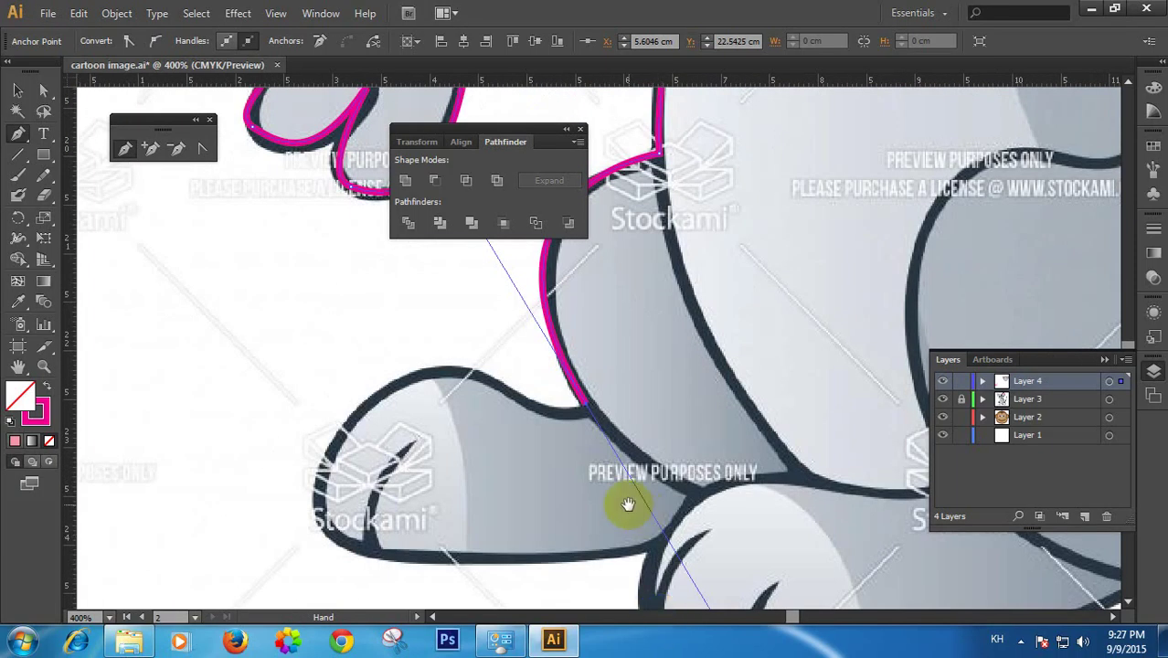
{"action": "left_click", "coordinate": [586, 409]}
Trace around the left foot's upper edge, toes and sole, ending with a corner where it meets the front foot
{"action": "left_click_drag", "start_coordinate": [520, 395], "coordinate": [473, 366]}
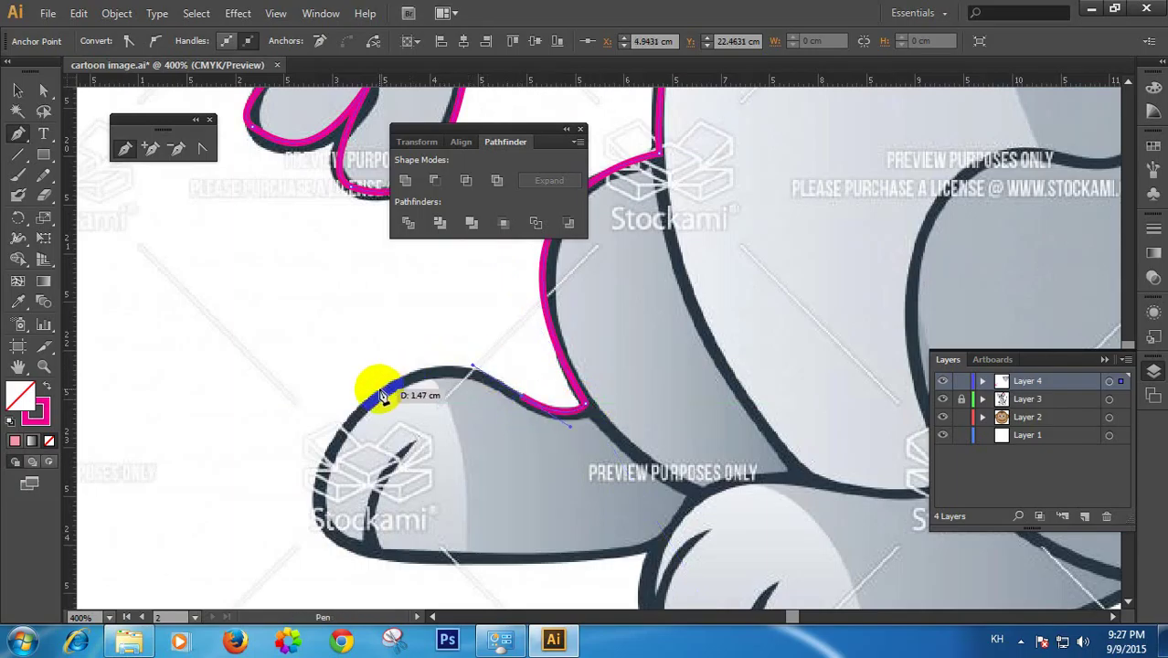
{"action": "left_click_drag", "start_coordinate": [370, 396], "coordinate": [347, 422]}
{"action": "left_click_drag", "start_coordinate": [330, 528], "coordinate": [365, 548]}
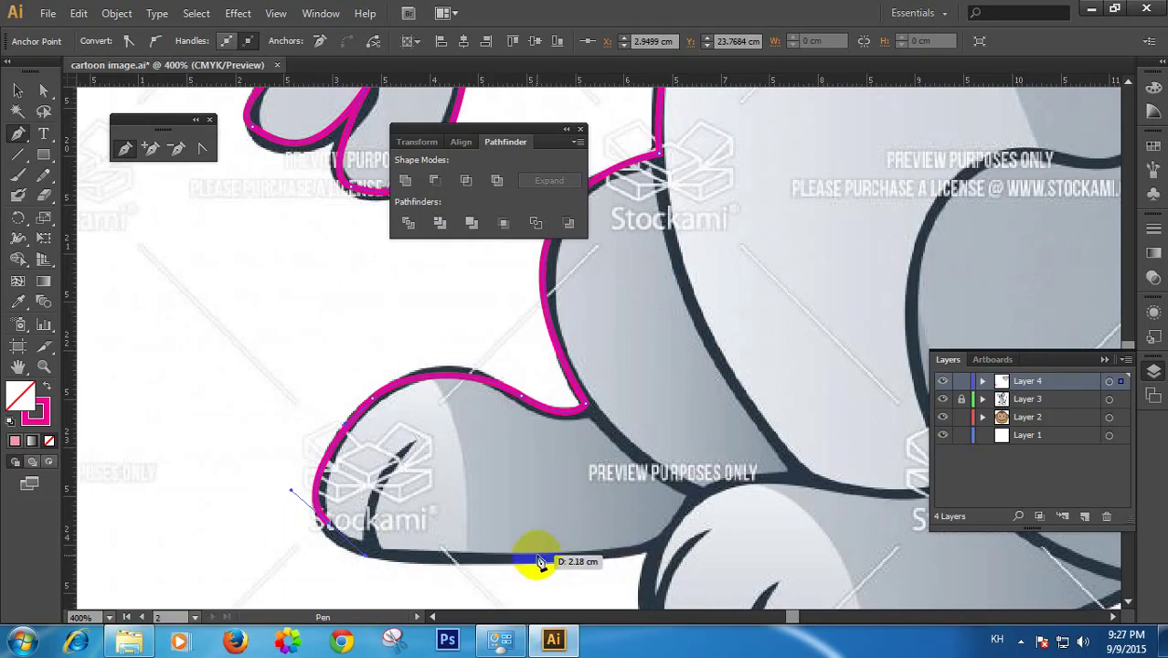
{"action": "left_click_drag", "start_coordinate": [539, 561], "coordinate": [548, 559]}
{"action": "left_click_drag", "start_coordinate": [665, 534], "coordinate": [605, 421]}
{"action": "key", "text": "ctrl+z"}
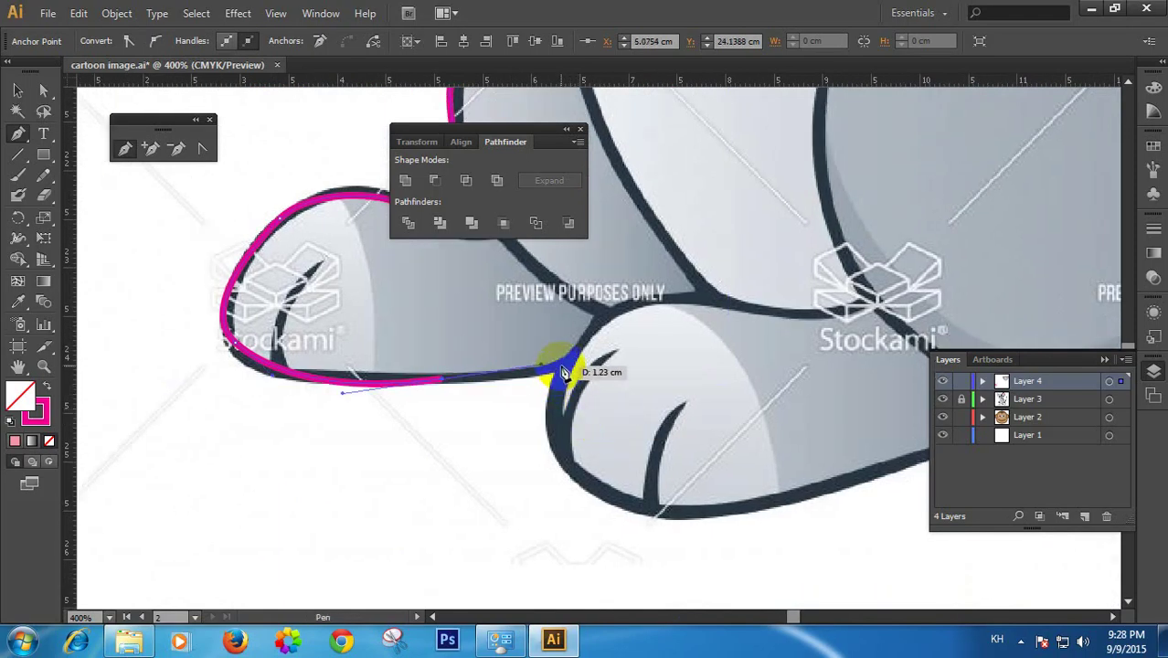
{"action": "left_click_drag", "start_coordinate": [595, 348], "coordinate": [595, 346]}
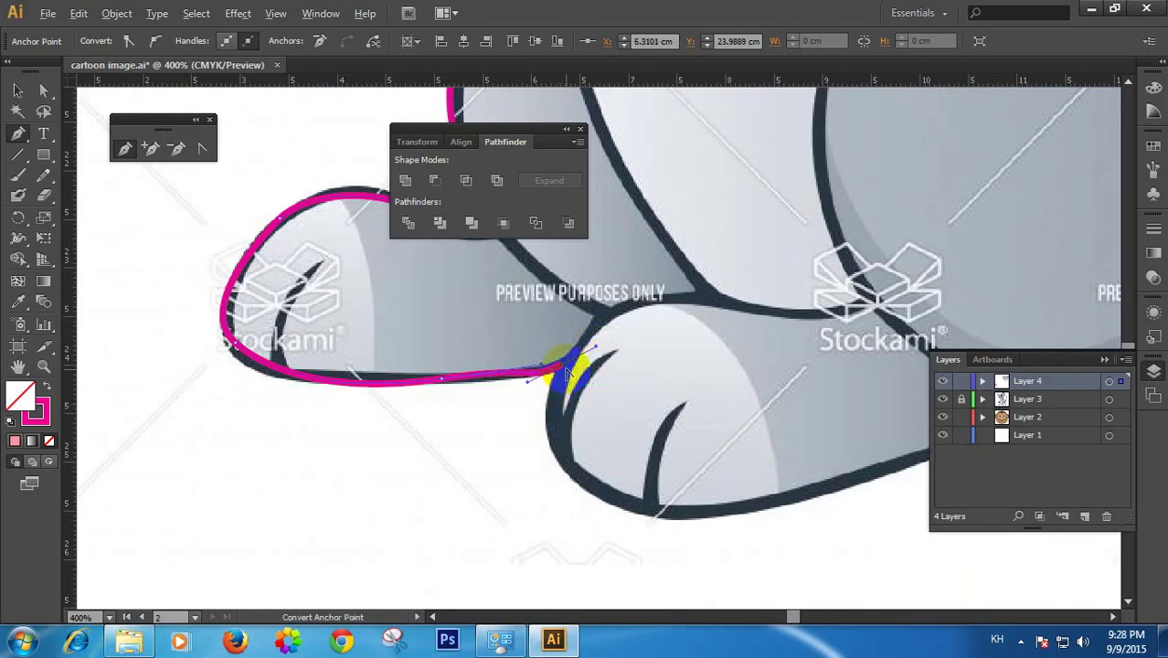
{"action": "left_click", "coordinate": [563, 367]}
Trace the front foot's outline around the toes and along the sole with the Pen tool
{"action": "left_click", "coordinate": [671, 516]}
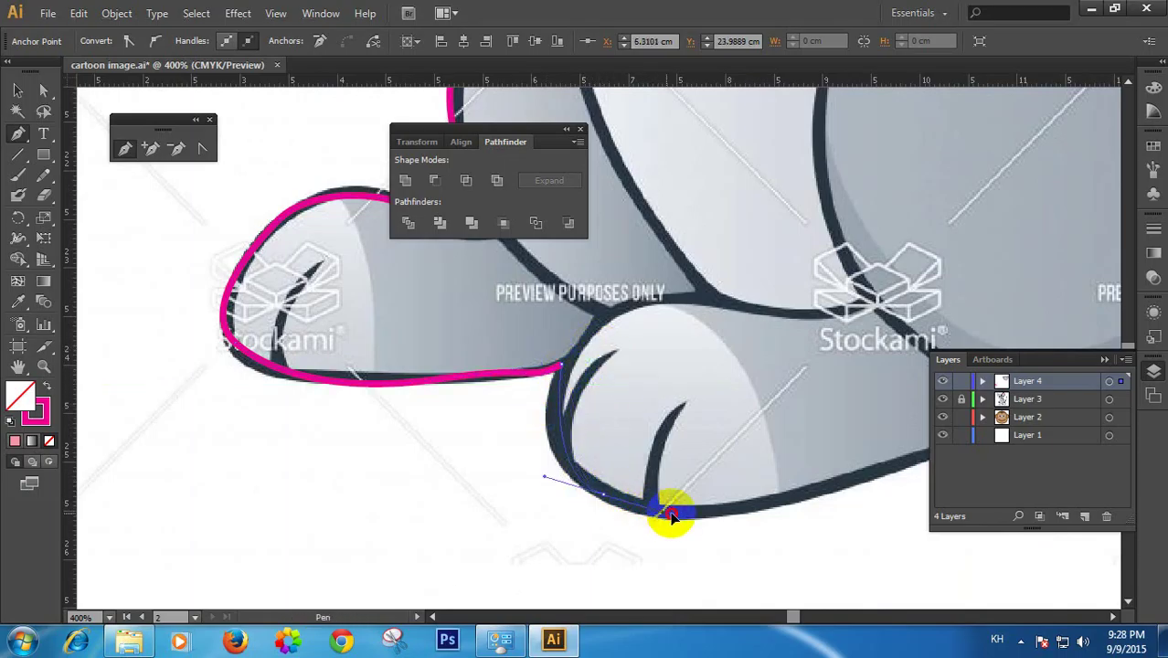
{"action": "left_click_drag", "start_coordinate": [693, 517], "coordinate": [693, 517]}
{"action": "key", "text": "space"}
{"action": "left_click_drag", "start_coordinate": [806, 507], "coordinate": [474, 564]}
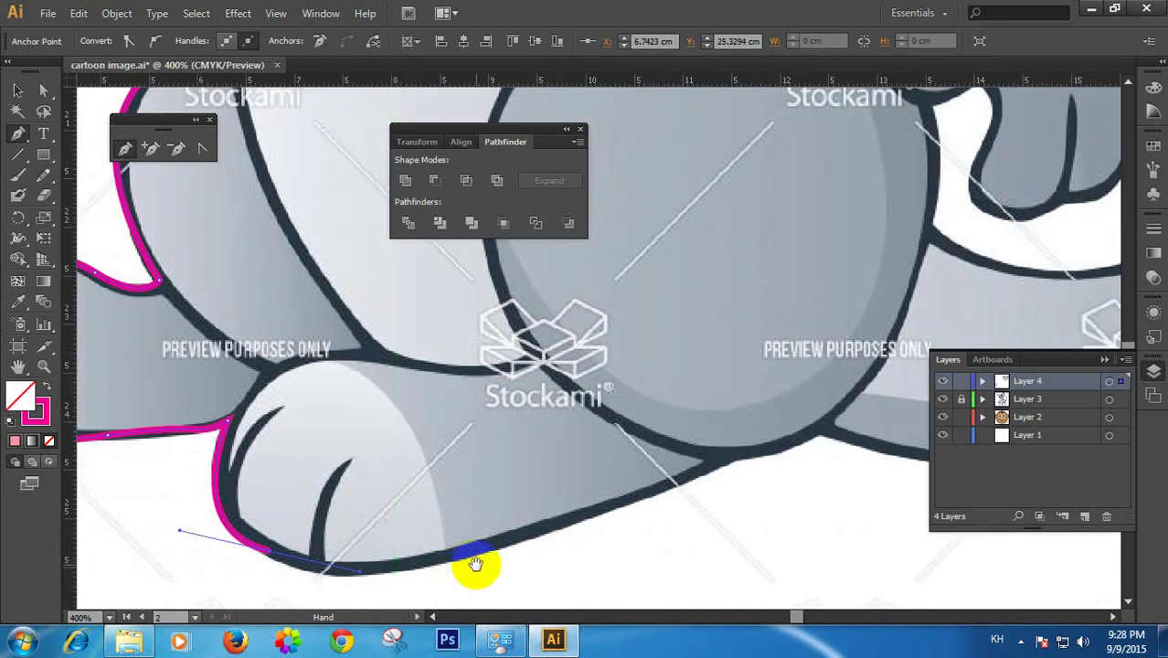
{"action": "left_click_drag", "start_coordinate": [532, 541], "coordinate": [634, 487]}
Extend the path from the front foot's sole along the underside of the thigh to the base of the tail
{"action": "key", "text": "space"}
{"action": "left_click_drag", "start_coordinate": [815, 467], "coordinate": [537, 524]}
{"action": "left_click", "coordinate": [552, 505], "text": "ctrl+alt"}
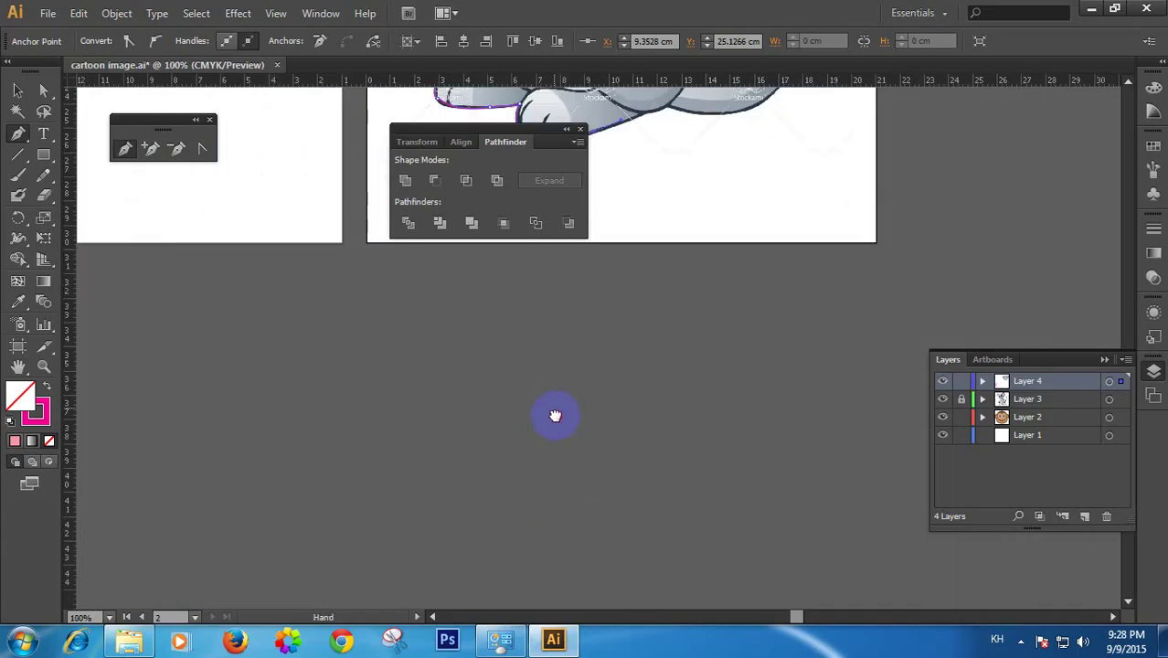
{"action": "scroll", "coordinate": [555, 411], "scroll_direction": "up", "scroll_amount": 5}
{"action": "left_click", "coordinate": [619, 432], "text": "ctrl"}
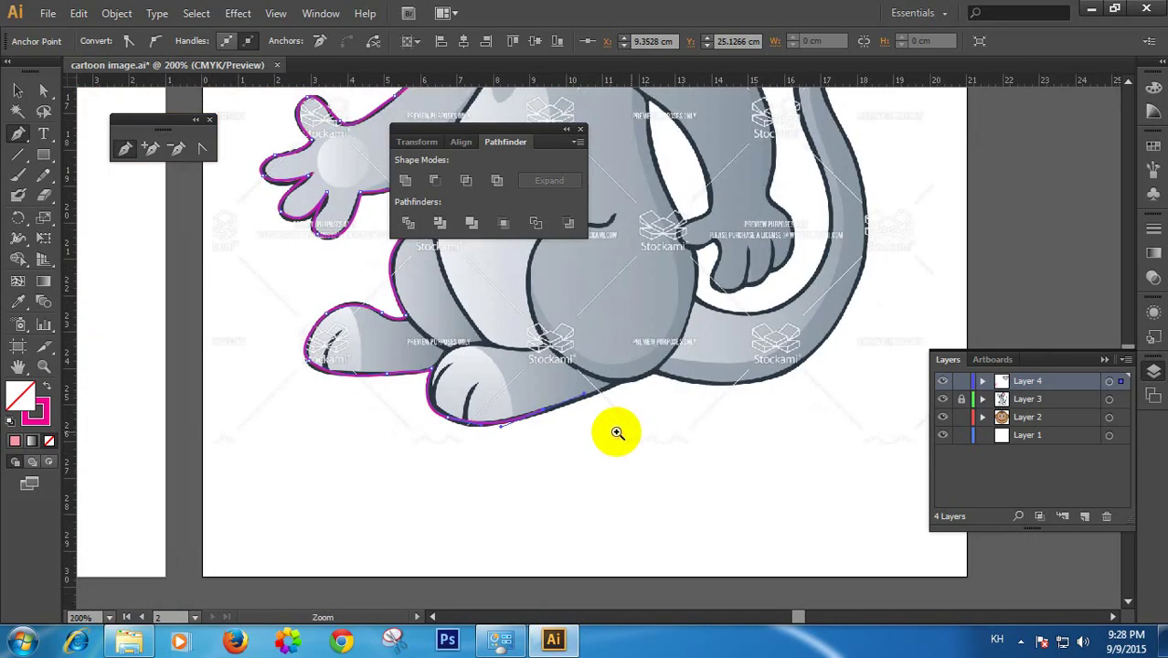
{"action": "left_click_drag", "start_coordinate": [618, 410], "coordinate": [645, 601]}
{"action": "left_click", "coordinate": [612, 452], "text": "ctrl"}
{"action": "left_click_drag", "start_coordinate": [654, 382], "coordinate": [638, 534]}
{"action": "left_click", "coordinate": [621, 530], "text": "ctrl"}
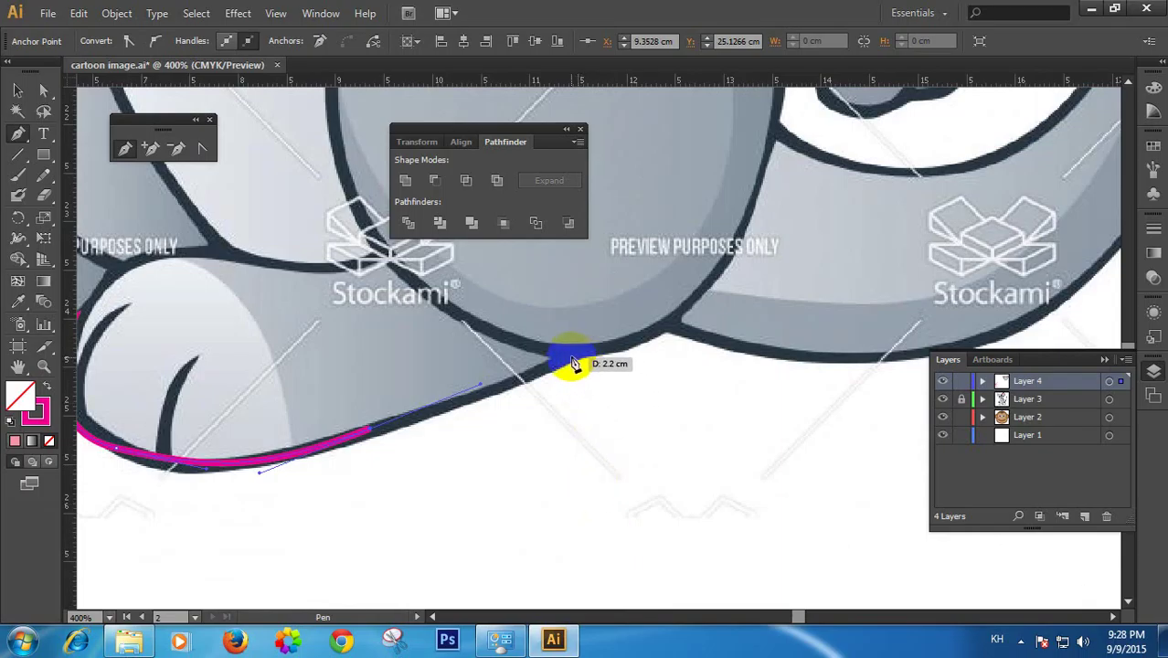
{"action": "left_click_drag", "start_coordinate": [571, 357], "coordinate": [651, 322]}
{"action": "left_click_drag", "start_coordinate": [730, 360], "coordinate": [623, 499]}
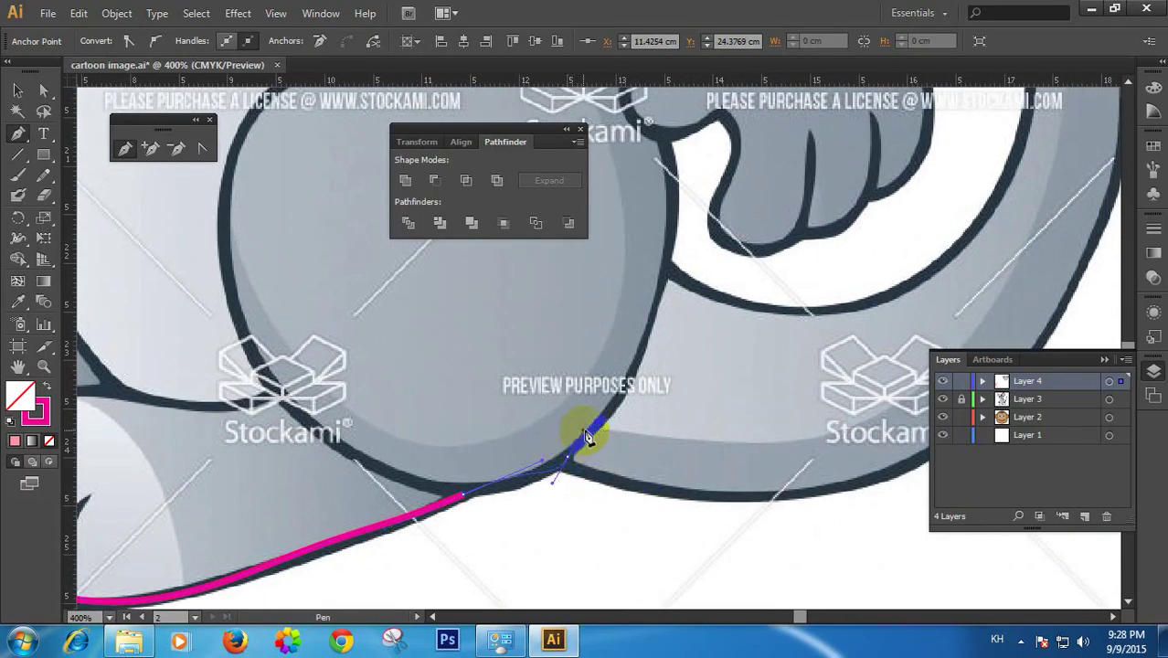
{"action": "left_click_drag", "start_coordinate": [585, 433], "coordinate": [584, 431]}
Examine the untraced outlines of the lowered right arm, its hand and the tail
{"action": "left_click", "coordinate": [601, 456], "text": "ctrl+alt"}
{"action": "left_click", "coordinate": [617, 452], "text": "ctrl+alt"}
{"action": "left_click", "coordinate": [618, 452], "text": "ctrl+alt"}
{"action": "left_click_drag", "start_coordinate": [654, 362], "coordinate": [665, 548]}
{"action": "left_click_drag", "start_coordinate": [647, 494], "coordinate": [672, 569]}
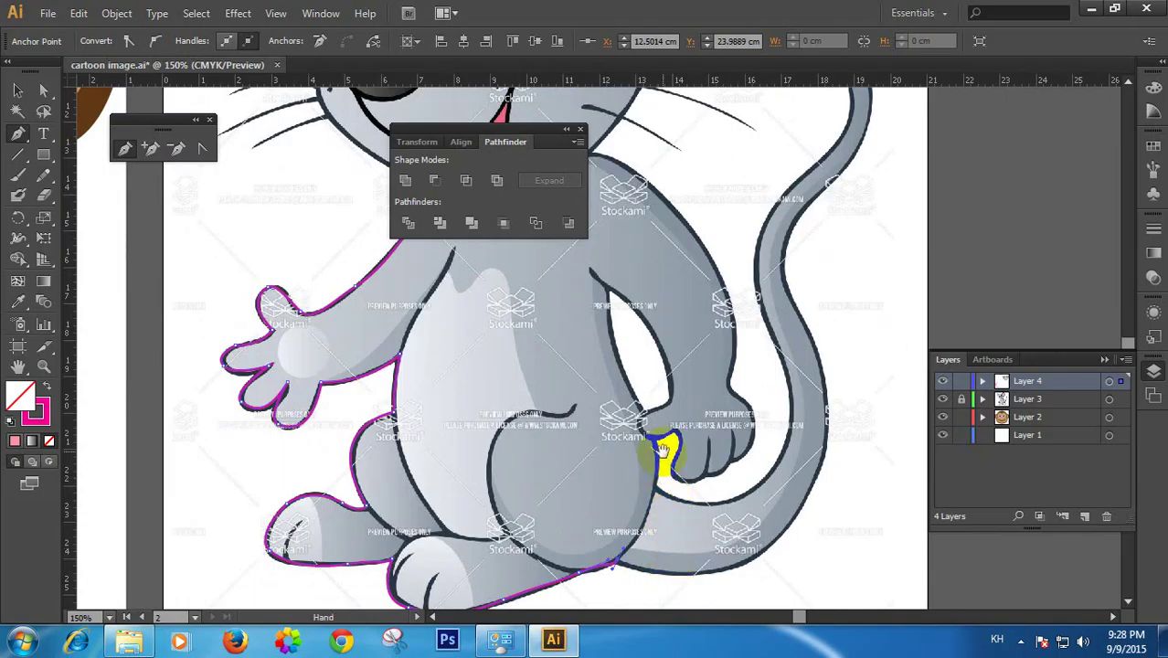
{"action": "left_click_drag", "start_coordinate": [663, 422], "coordinate": [705, 400]}
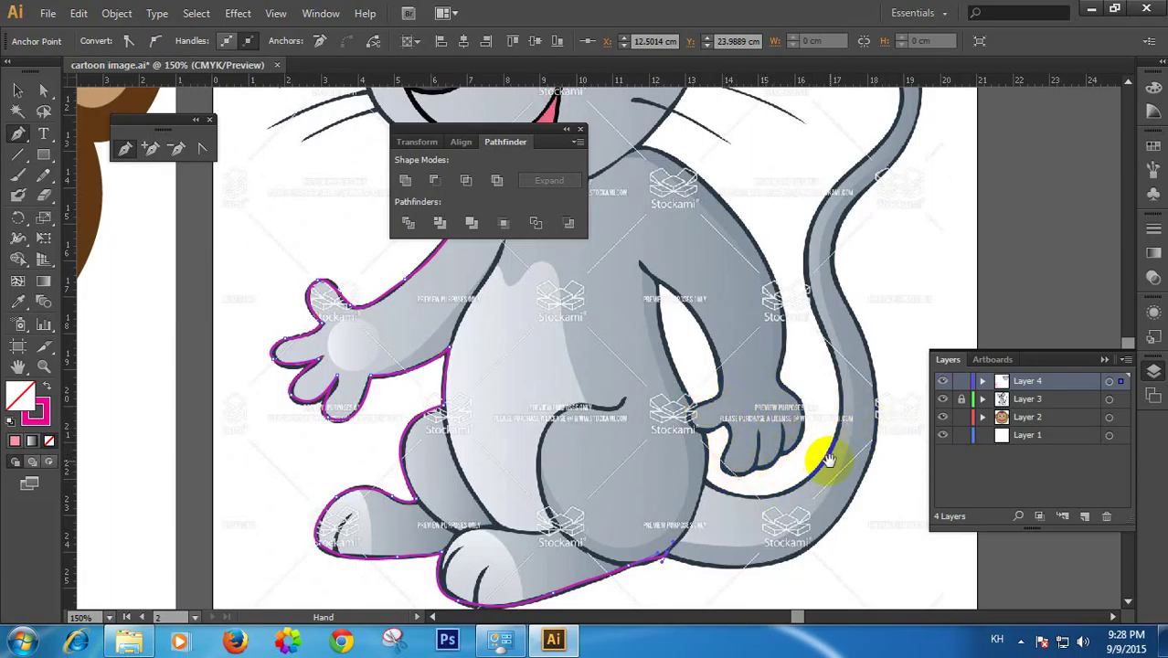
{"action": "left_click_drag", "start_coordinate": [751, 445], "coordinate": [738, 501]}
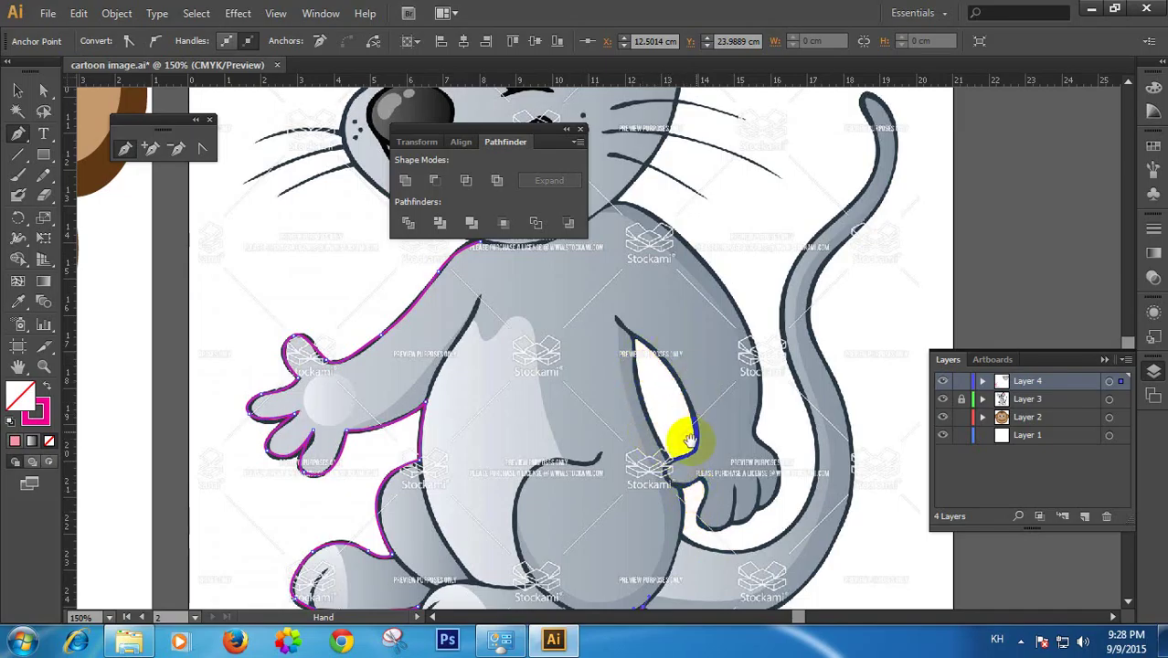
{"action": "left_click_drag", "start_coordinate": [763, 482], "coordinate": [765, 287]}
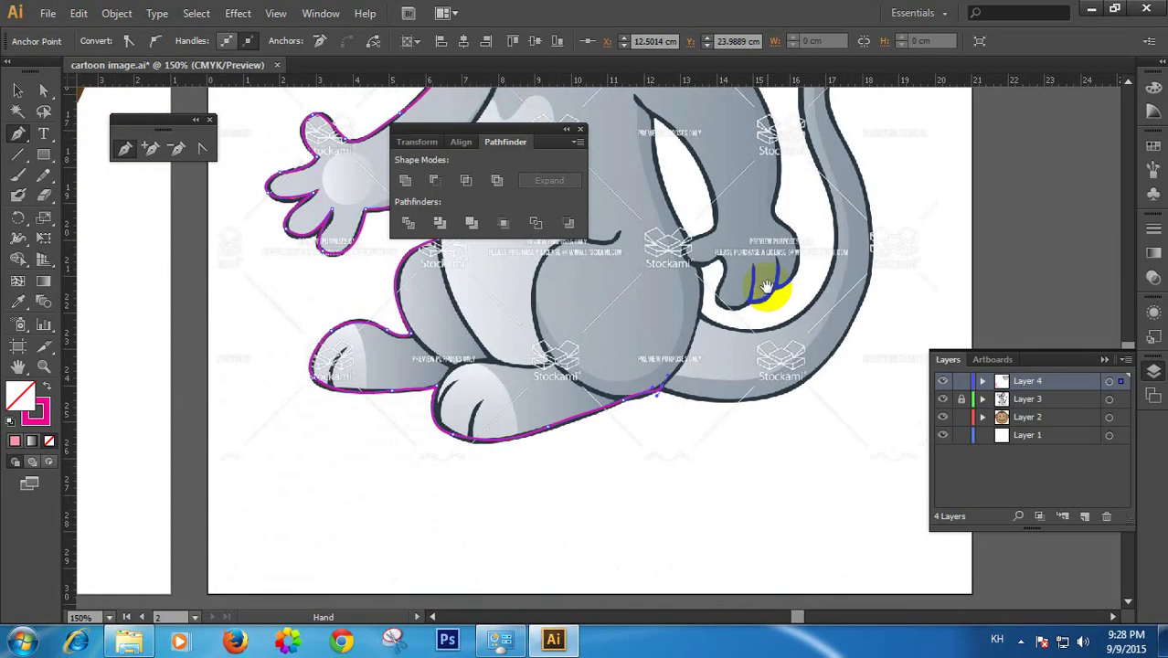
{"action": "key", "text": "ctrl+equal"}
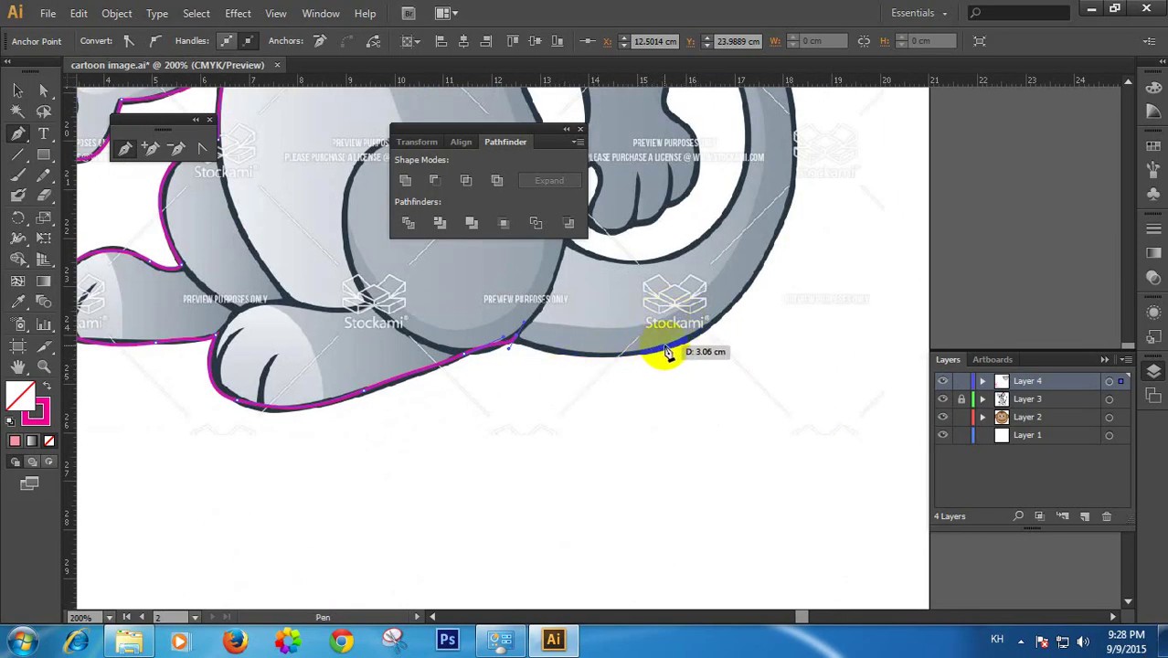
{"action": "left_click_drag", "start_coordinate": [674, 354], "coordinate": [767, 301]}
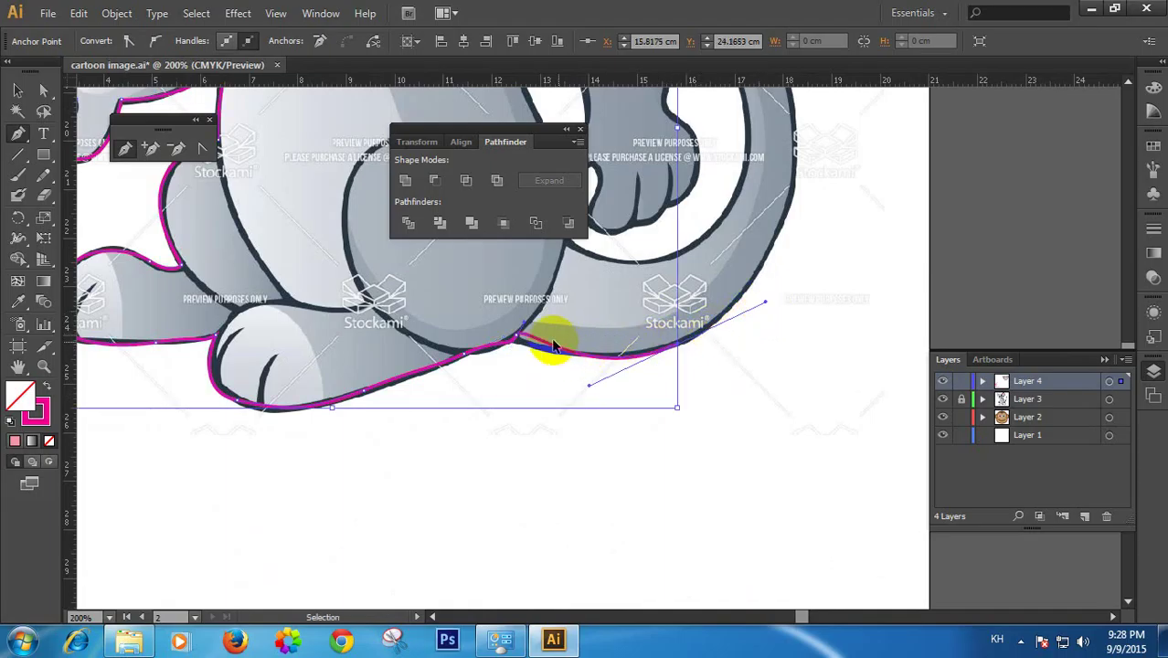
{"action": "left_click", "coordinate": [519, 347]}
{"action": "left_click", "coordinate": [739, 342]}
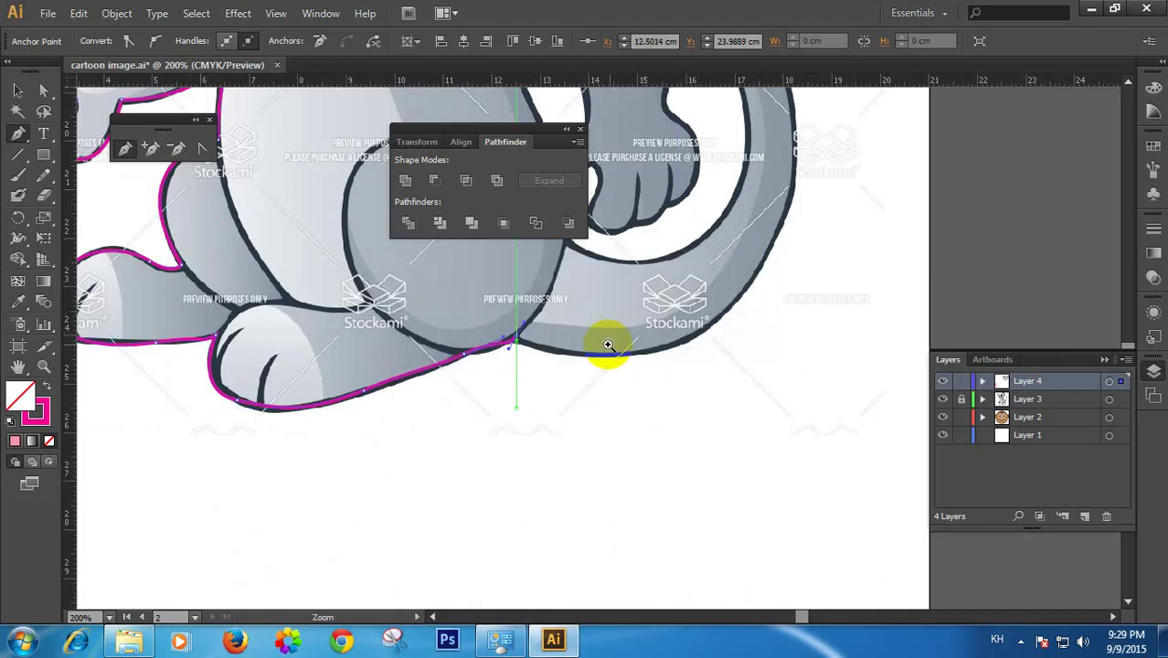
Make the anchor at the tail's base a corner and trace the tail's lower outer curve with the Pen tool
{"action": "key", "text": "ctrl+equal"}
{"action": "key", "text": "ctrl+equal"}
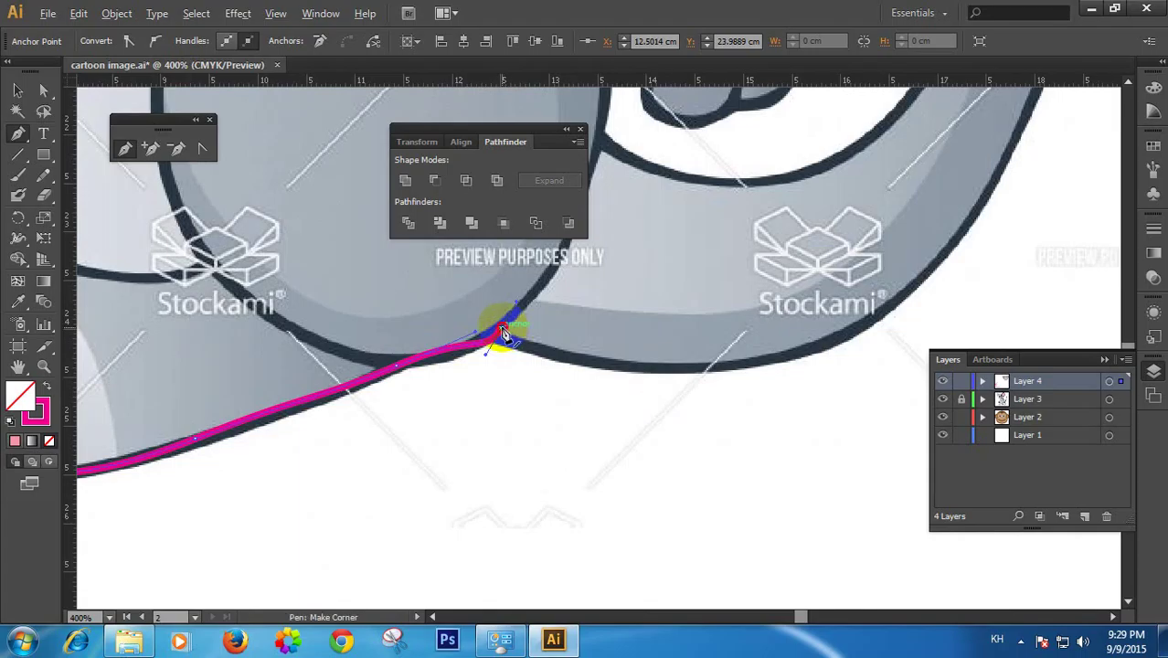
{"action": "left_click", "coordinate": [503, 331]}
{"action": "left_click_drag", "start_coordinate": [736, 362], "coordinate": [880, 329]}
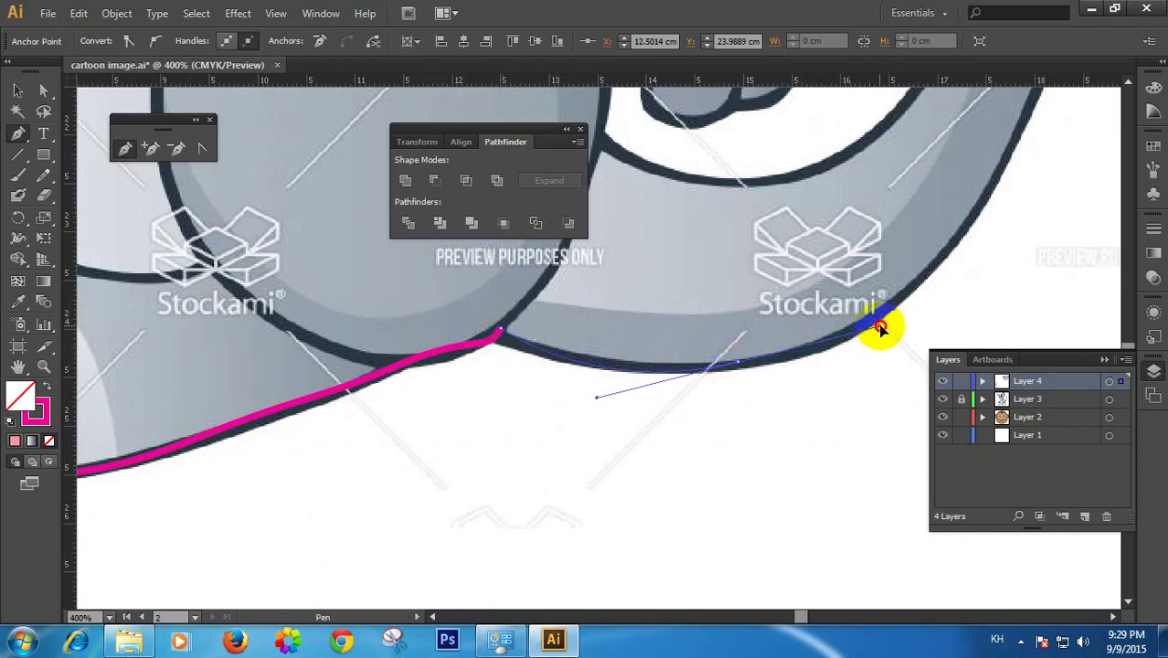
{"action": "left_click_drag", "start_coordinate": [1000, 256], "coordinate": [635, 464]}
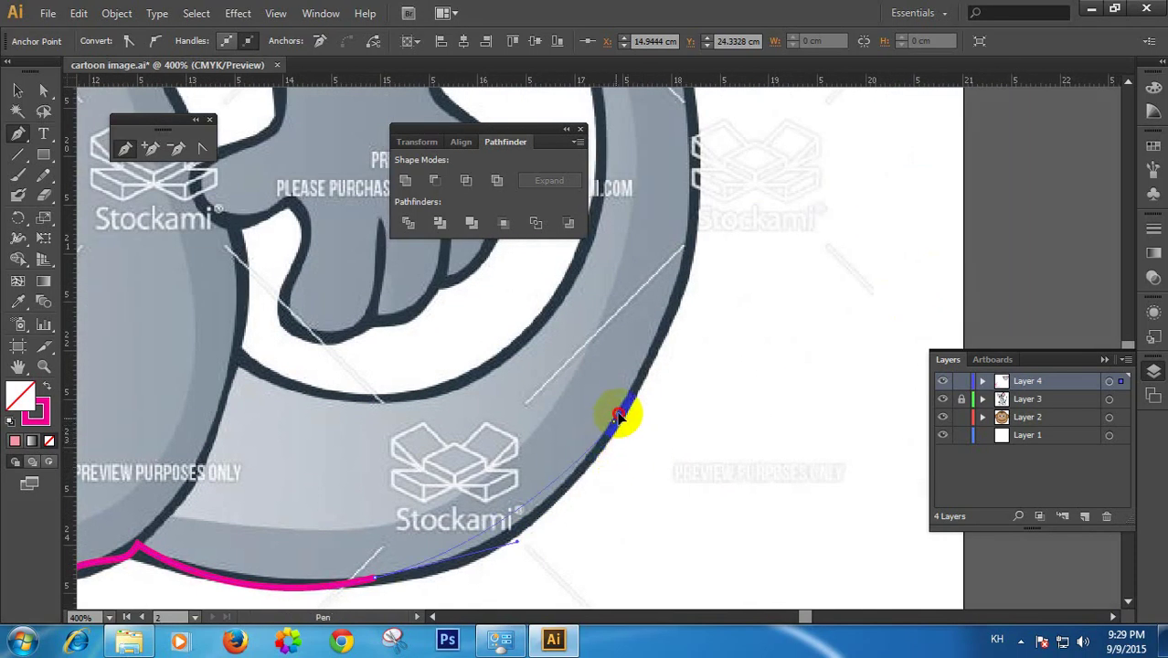
{"action": "left_click_drag", "start_coordinate": [619, 416], "coordinate": [680, 311]}
Continue tracing the tail's outer edge upward through its S-curve and around the rounded tip
{"action": "left_click_drag", "start_coordinate": [717, 224], "coordinate": [724, 198]}
{"action": "left_click_drag", "start_coordinate": [694, 115], "coordinate": [790, 381]}
{"action": "left_click_drag", "start_coordinate": [734, 321], "coordinate": [719, 290]}
{"action": "left_click_drag", "start_coordinate": [693, 222], "coordinate": [691, 217]}
{"action": "left_click_drag", "start_coordinate": [667, 221], "coordinate": [556, 470]}
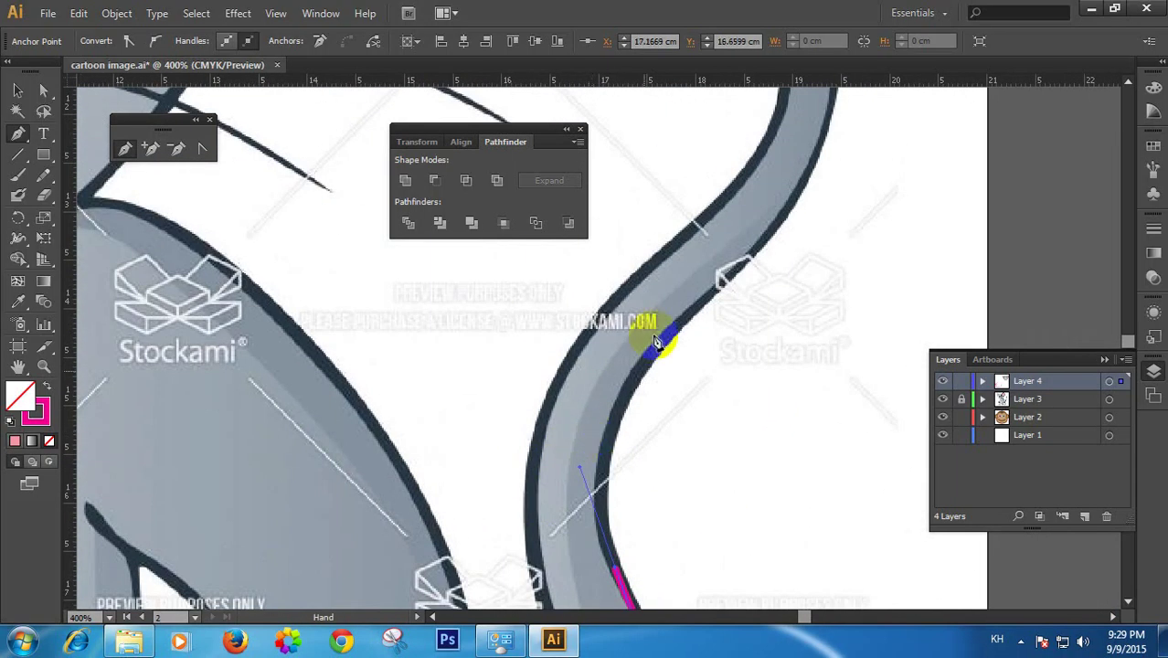
{"action": "left_click_drag", "start_coordinate": [691, 313], "coordinate": [767, 255]}
{"action": "left_click_drag", "start_coordinate": [805, 203], "coordinate": [744, 376]}
{"action": "left_click_drag", "start_coordinate": [789, 199], "coordinate": [800, 296]}
{"action": "left_click_drag", "start_coordinate": [744, 227], "coordinate": [685, 198]}
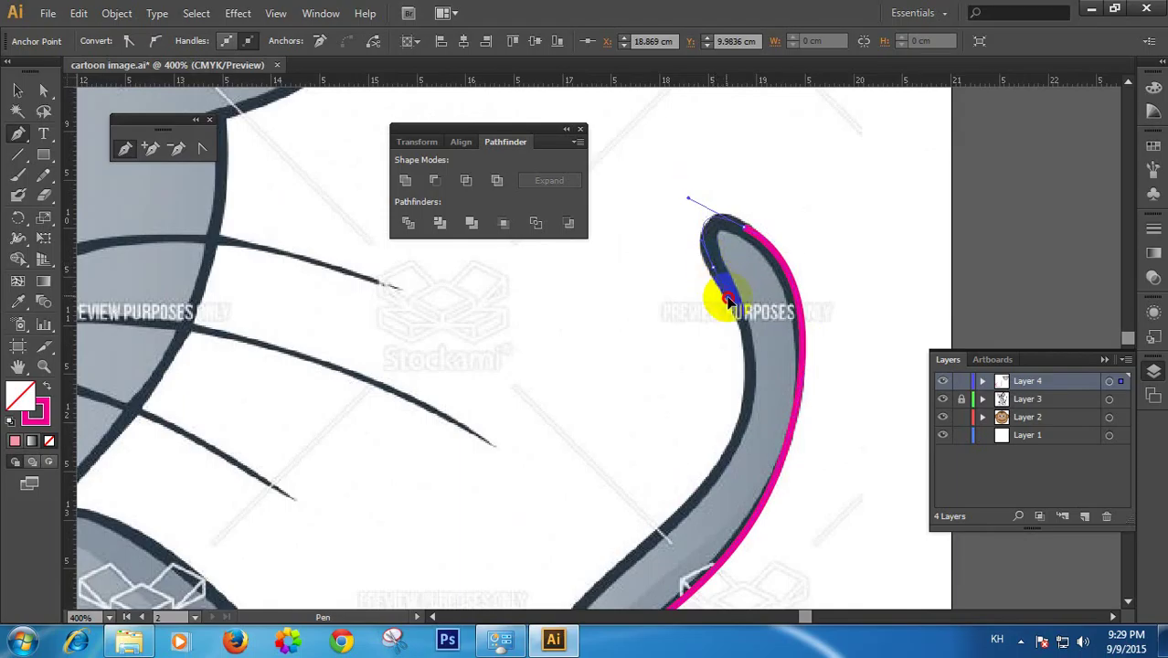
Trace the tail's inner edge from the tip down through the S-curve to beside the lowered arm
{"action": "left_click_drag", "start_coordinate": [769, 416], "coordinate": [834, 237]}
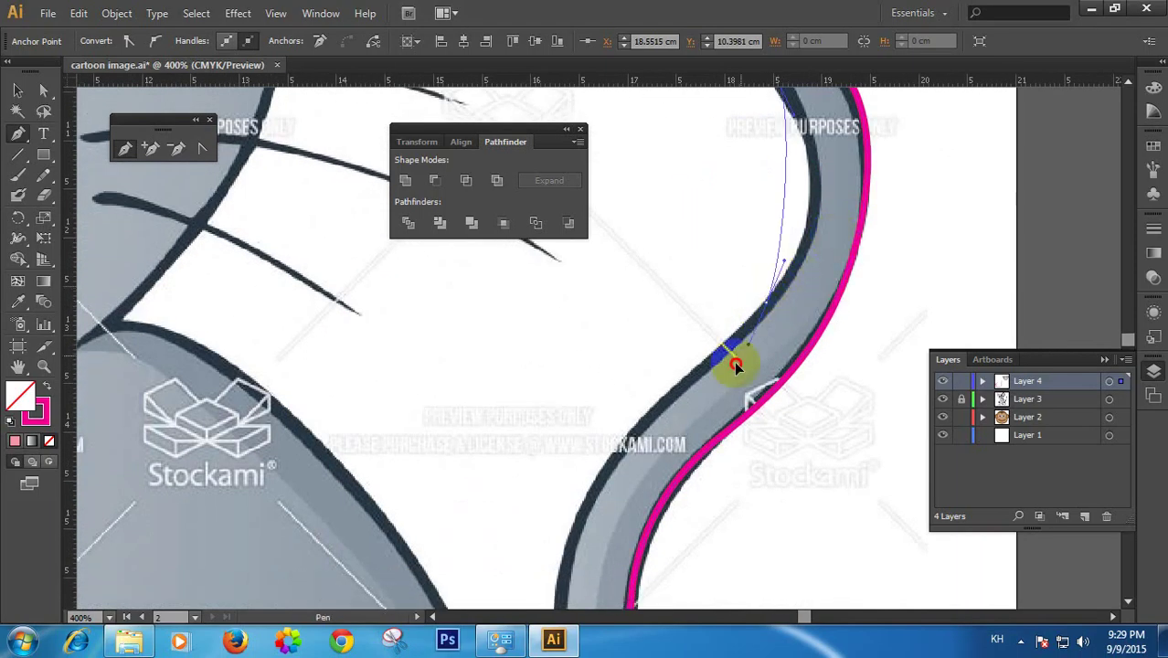
{"action": "left_click_drag", "start_coordinate": [678, 390], "coordinate": [788, 235]}
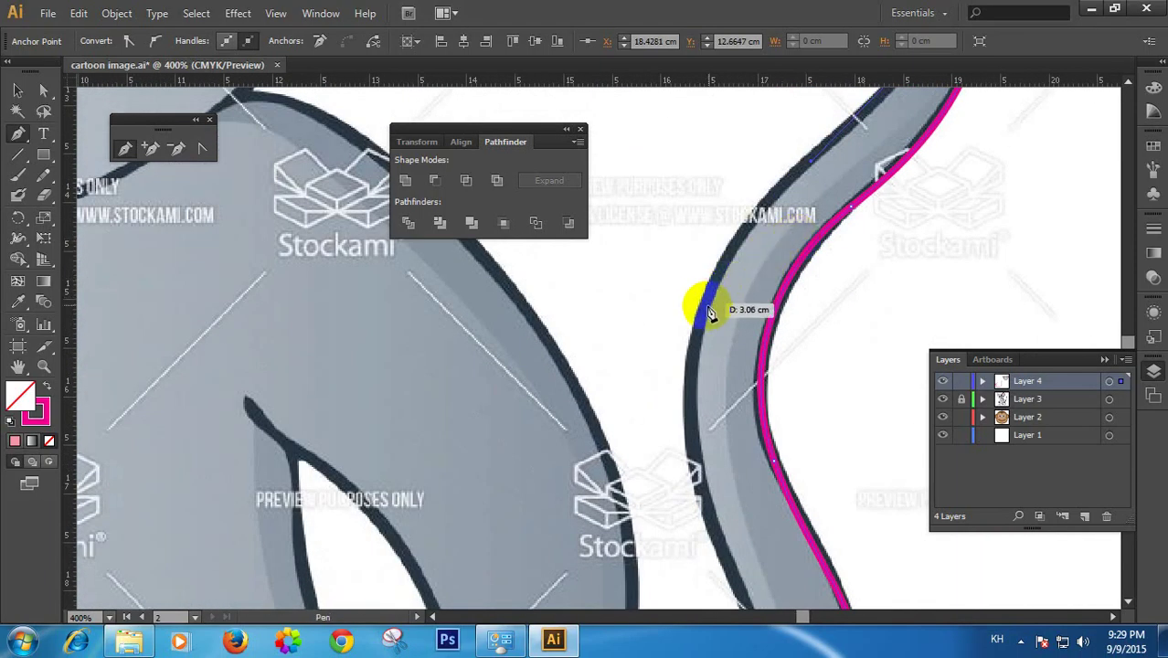
{"action": "left_click", "coordinate": [684, 423]}
{"action": "left_click_drag", "start_coordinate": [685, 421], "coordinate": [684, 421]}
{"action": "left_click_drag", "start_coordinate": [735, 574], "coordinate": [743, 427]}
Trace the tail's lower inner curve back to the body and continue up the hip's edge to the right hand
{"action": "left_click_drag", "start_coordinate": [743, 576], "coordinate": [875, 356]}
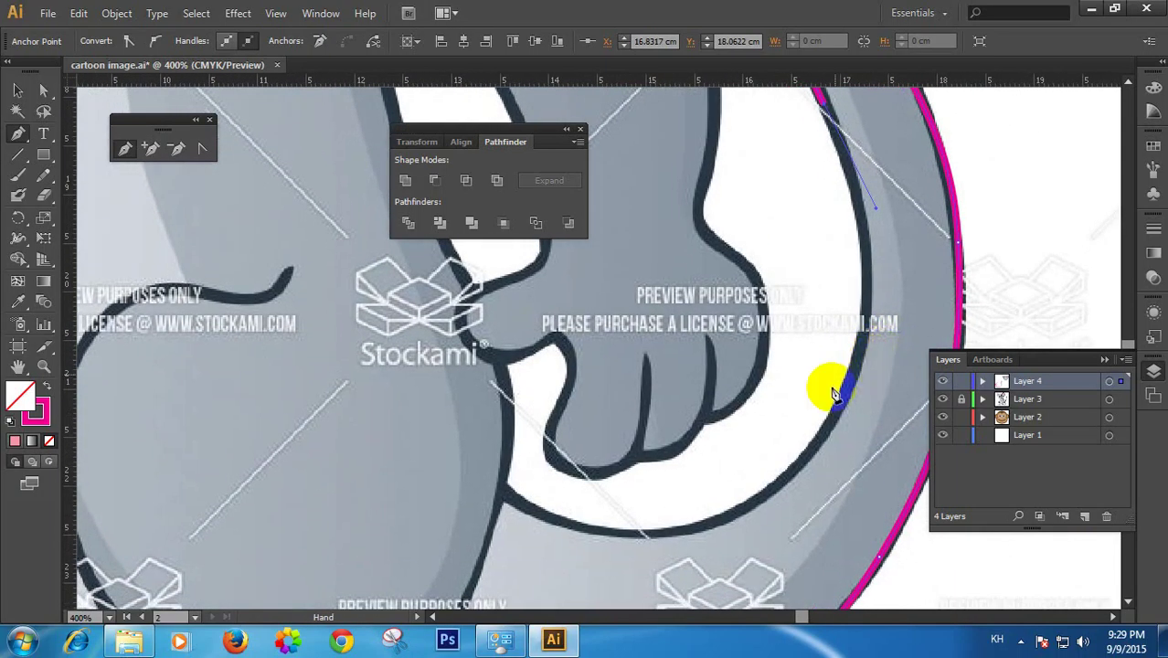
{"action": "left_click_drag", "start_coordinate": [809, 452], "coordinate": [743, 514]}
{"action": "left_click_drag", "start_coordinate": [587, 556], "coordinate": [648, 434]}
{"action": "left_click_drag", "start_coordinate": [654, 394], "coordinate": [657, 426]}
{"action": "key", "text": "ctrl+z"}
{"action": "left_click", "coordinate": [648, 485]}
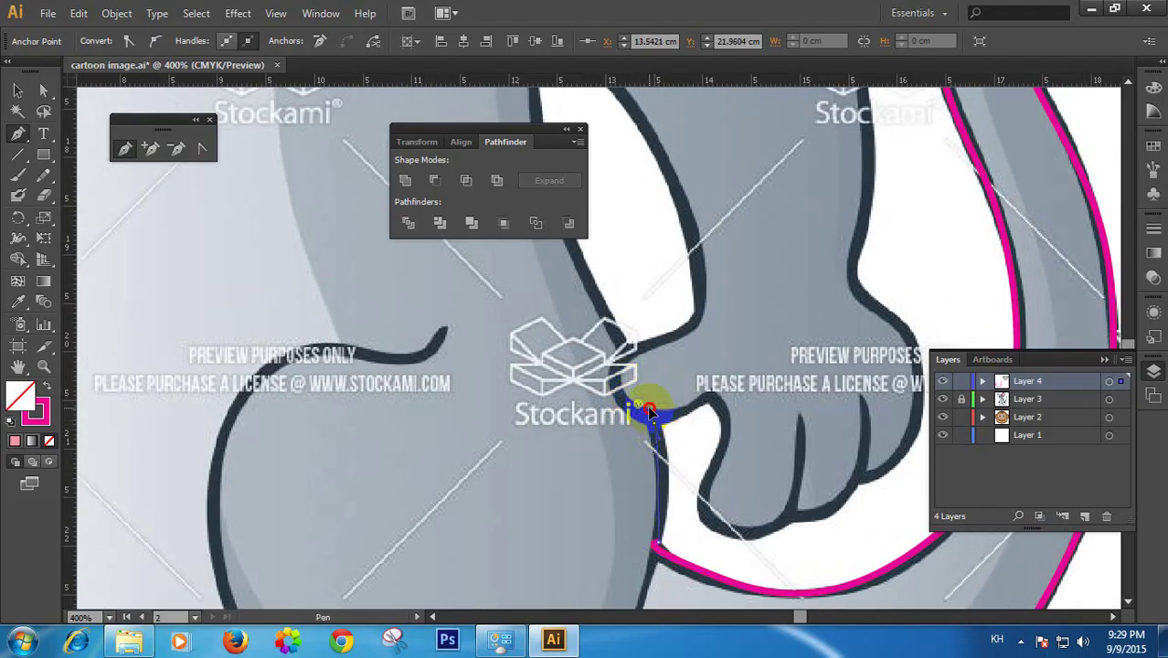
{"action": "left_click_drag", "start_coordinate": [648, 409], "coordinate": [649, 407]}
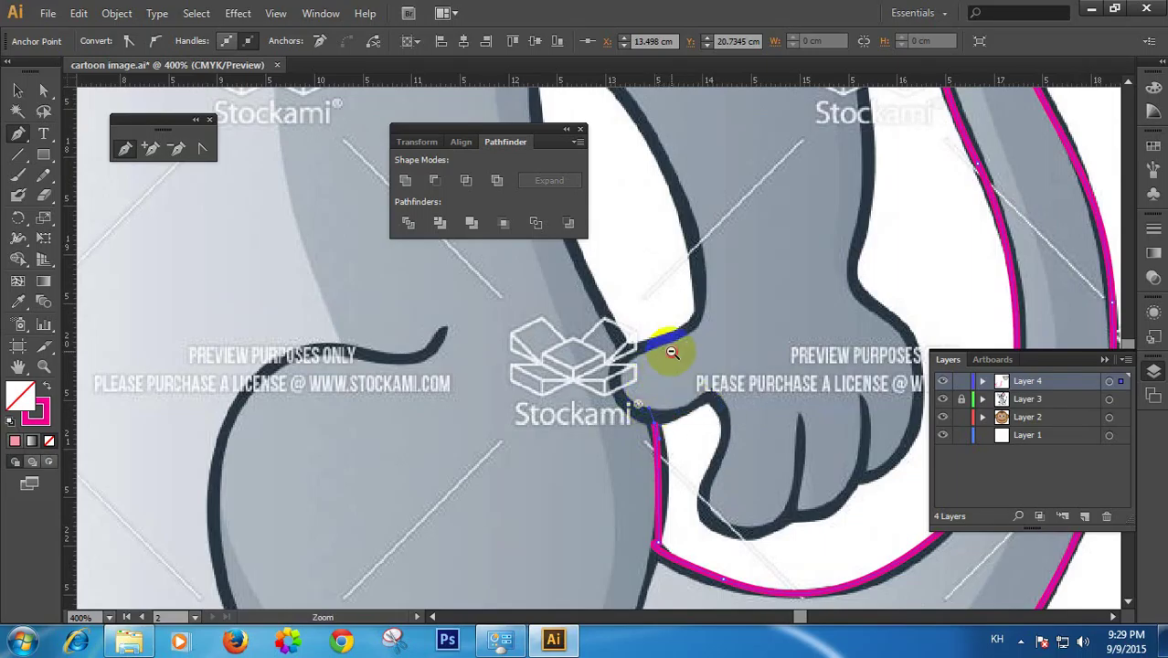
{"action": "left_click", "coordinate": [671, 352], "text": "ctrl+alt"}
{"action": "left_click", "coordinate": [673, 351], "text": "ctrl+alt"}
{"action": "left_click", "coordinate": [675, 349], "text": "ctrl+alt"}
{"action": "left_click_drag", "start_coordinate": [618, 322], "coordinate": [838, 474]}
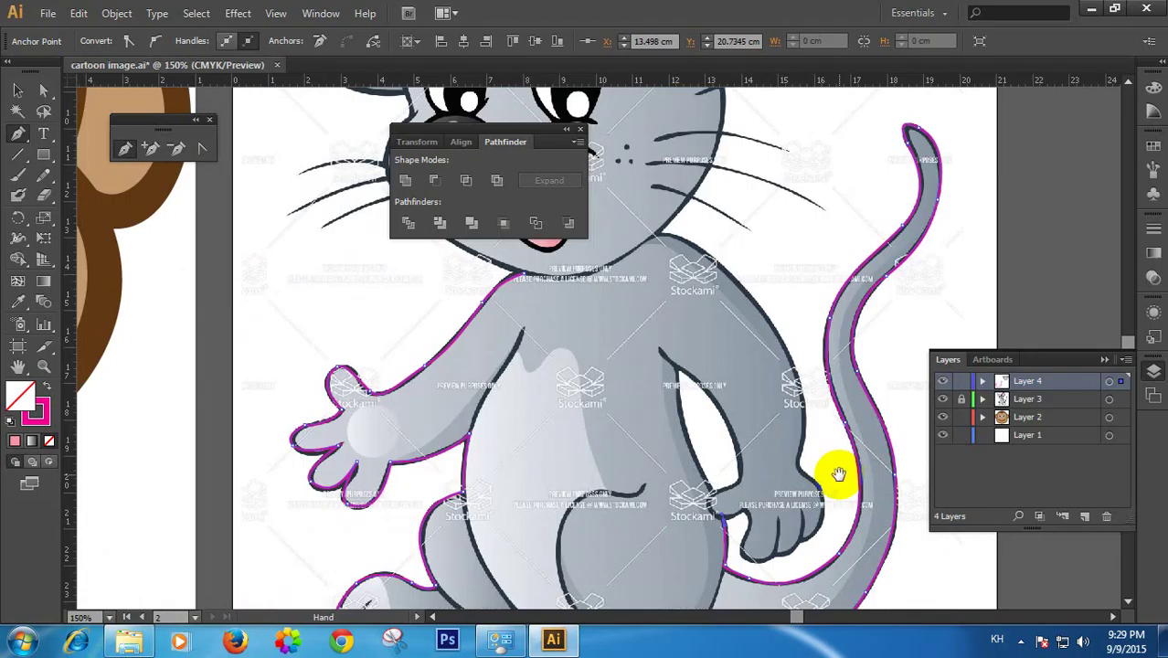
{"action": "left_click", "coordinate": [733, 527], "text": "ctrl"}
{"action": "left_click_drag", "start_coordinate": [635, 290], "coordinate": [706, 474]}
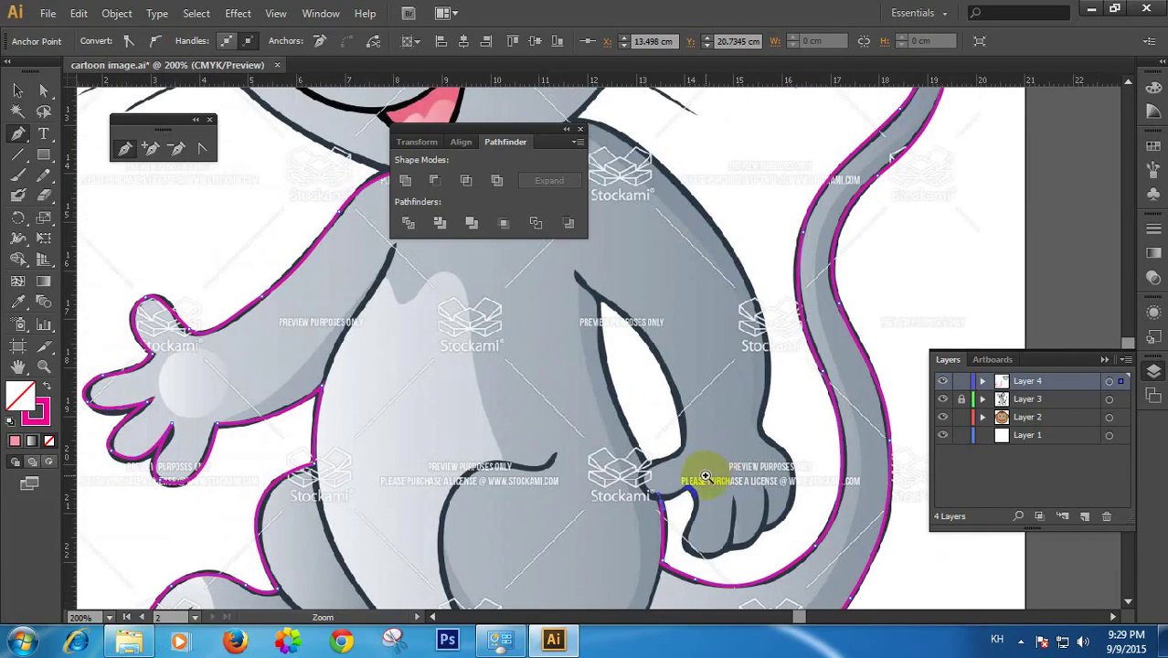
{"action": "left_click", "coordinate": [678, 508], "text": "ctrl"}
{"action": "left_click_drag", "start_coordinate": [634, 482], "coordinate": [673, 411]}
{"action": "key", "text": "ctrl+z"}
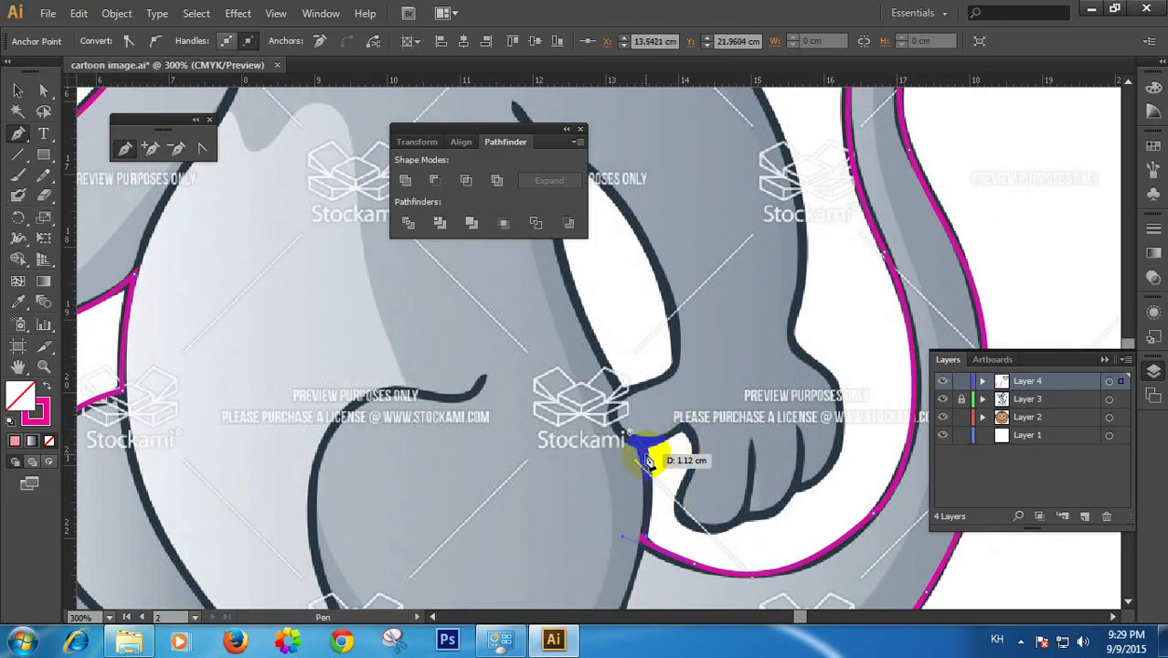
Trace the body's edge from the tail's base up past the thumb and around the top of the gap beside the lowered arm
{"action": "left_click_drag", "start_coordinate": [622, 402], "coordinate": [696, 418]}
{"action": "key", "text": "space"}
{"action": "key", "text": "space"}
{"action": "left_click_drag", "start_coordinate": [769, 523], "coordinate": [836, 469]}
{"action": "key", "text": "space"}
{"action": "left_click_drag", "start_coordinate": [820, 419], "coordinate": [811, 477]}
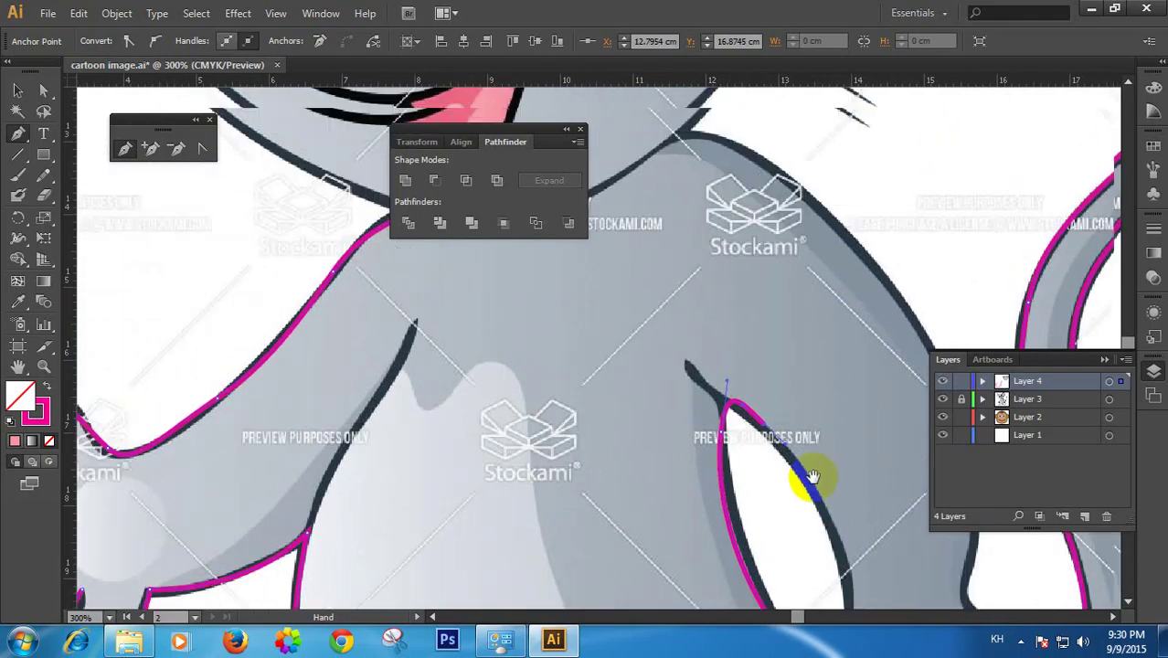
{"action": "left_click", "coordinate": [812, 428], "text": "ctrl+alt"}
{"action": "left_click", "coordinate": [812, 428], "text": "ctrl+alt"}
{"action": "left_click", "coordinate": [811, 428], "text": "ctrl+alt"}
{"action": "left_click_drag", "start_coordinate": [605, 350], "coordinate": [859, 495]}
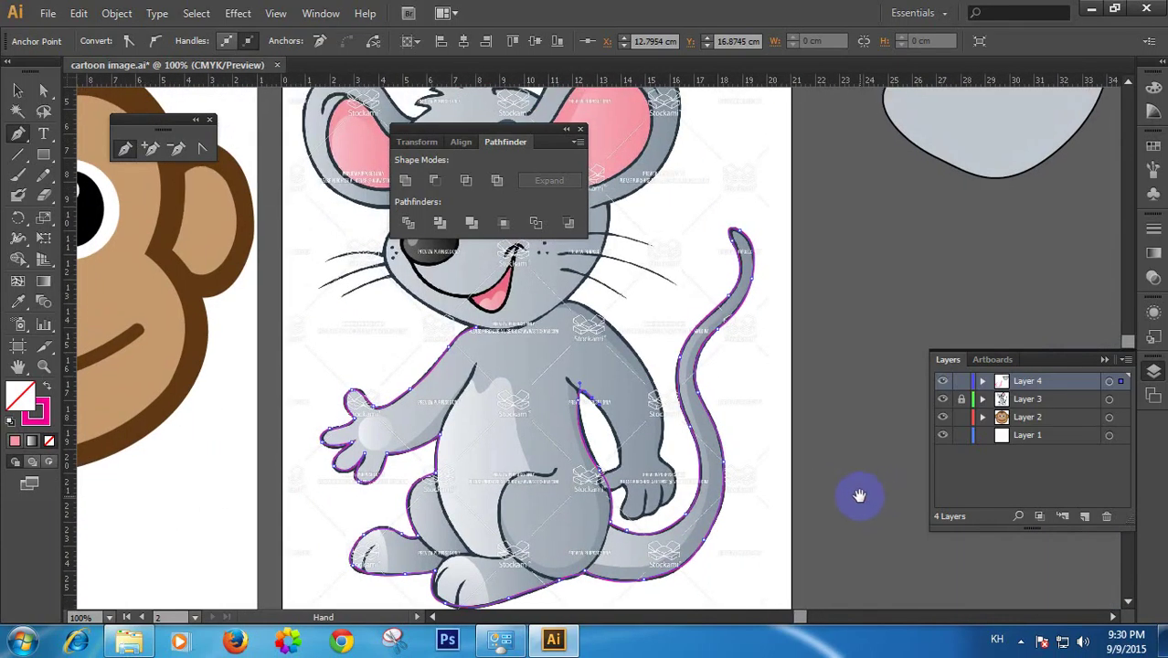
{"action": "left_click_drag", "start_coordinate": [626, 417], "coordinate": [705, 430]}
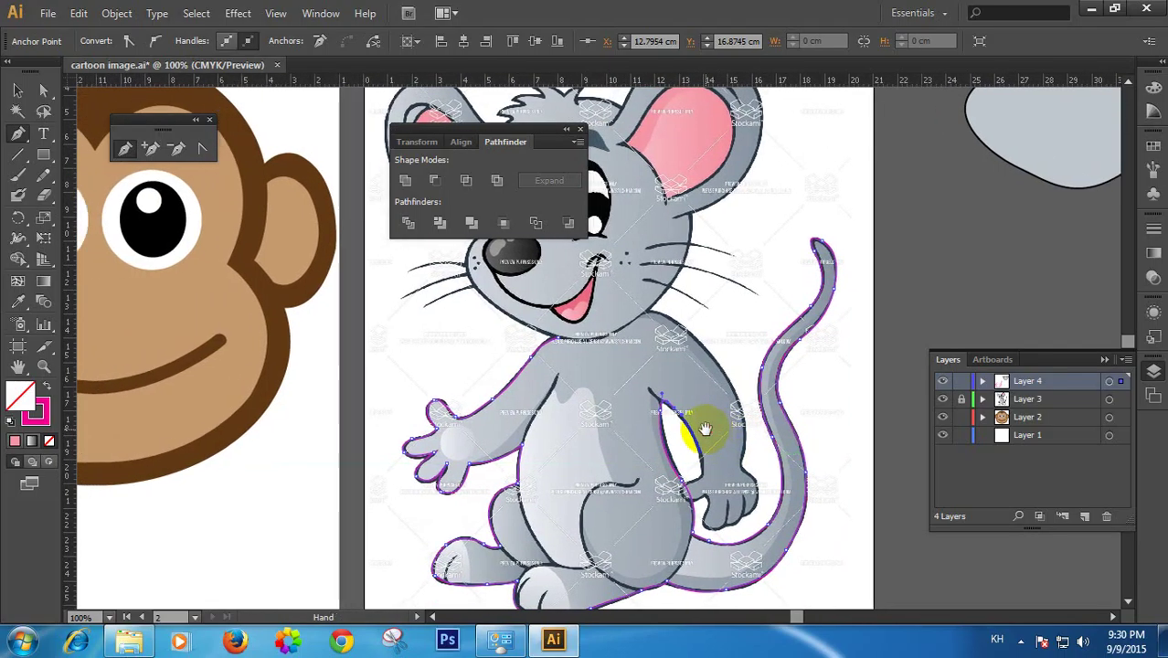
{"action": "left_click_drag", "start_coordinate": [651, 378], "coordinate": [690, 404]}
{"action": "left_click_drag", "start_coordinate": [756, 479], "coordinate": [736, 417]}
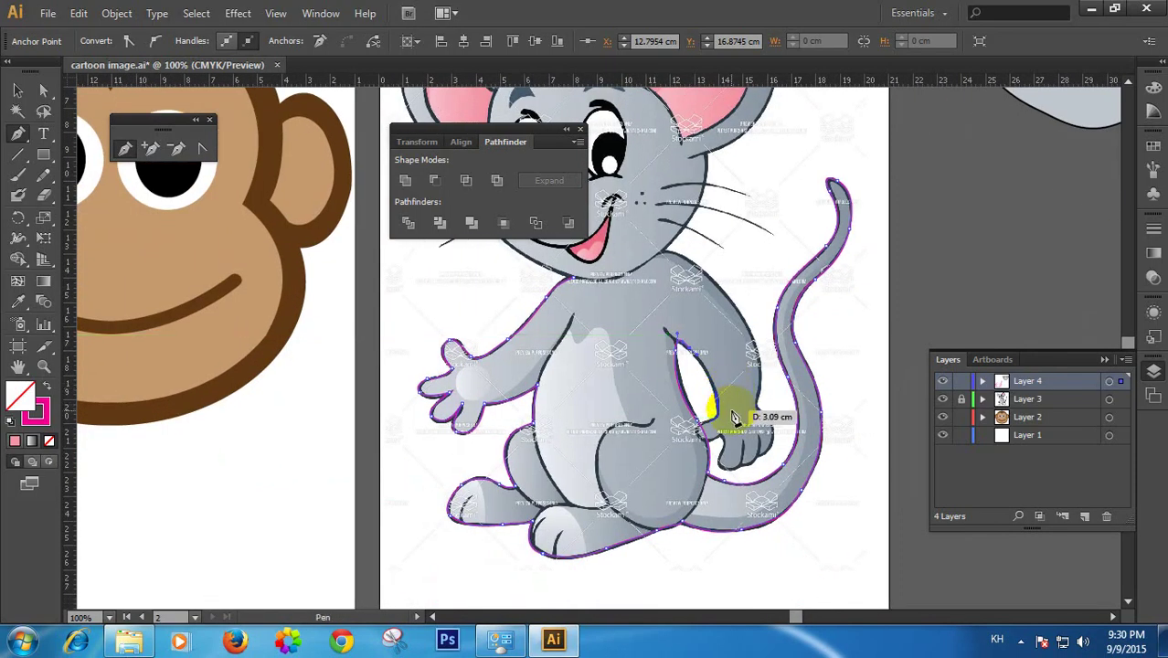
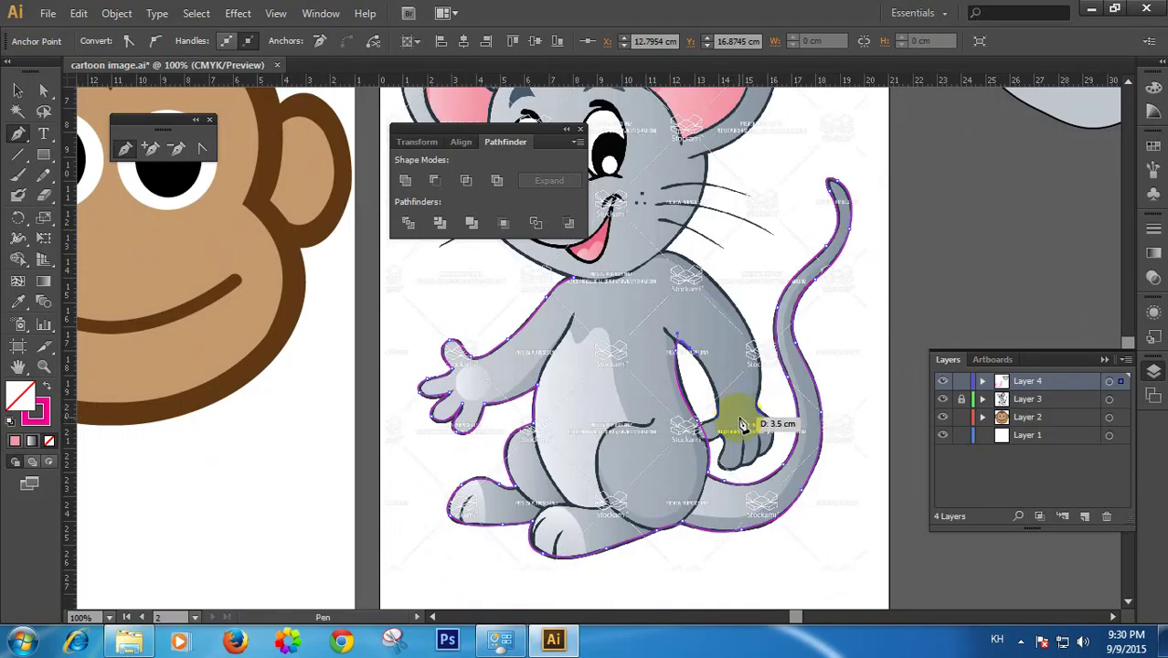
Continue tracing the lowered arm's inner edge from the armpit down toward the hand
{"action": "left_click", "coordinate": [715, 415], "text": "ctrl"}
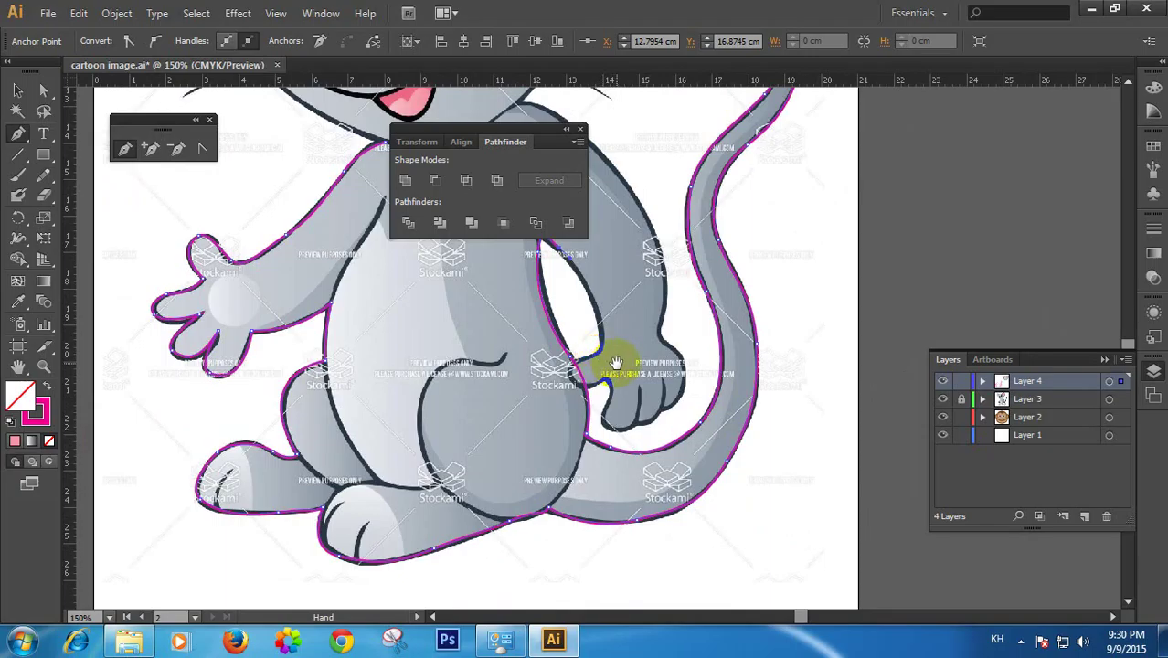
{"action": "left_click_drag", "start_coordinate": [606, 337], "coordinate": [687, 449]}
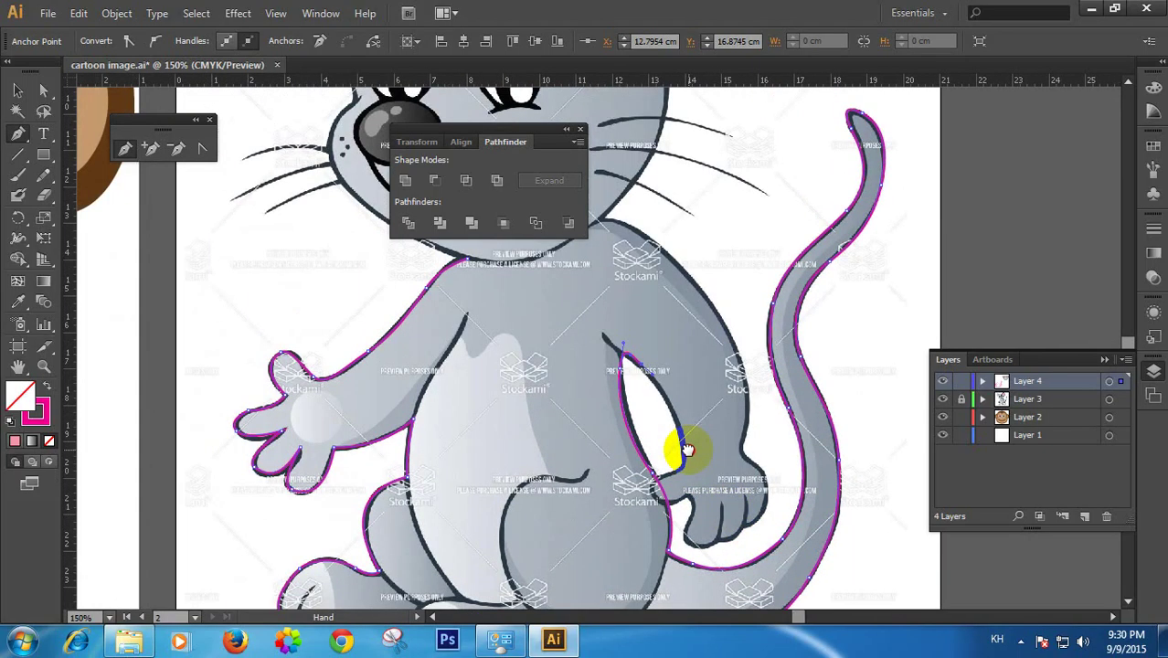
{"action": "left_click", "coordinate": [706, 447], "text": "ctrl"}
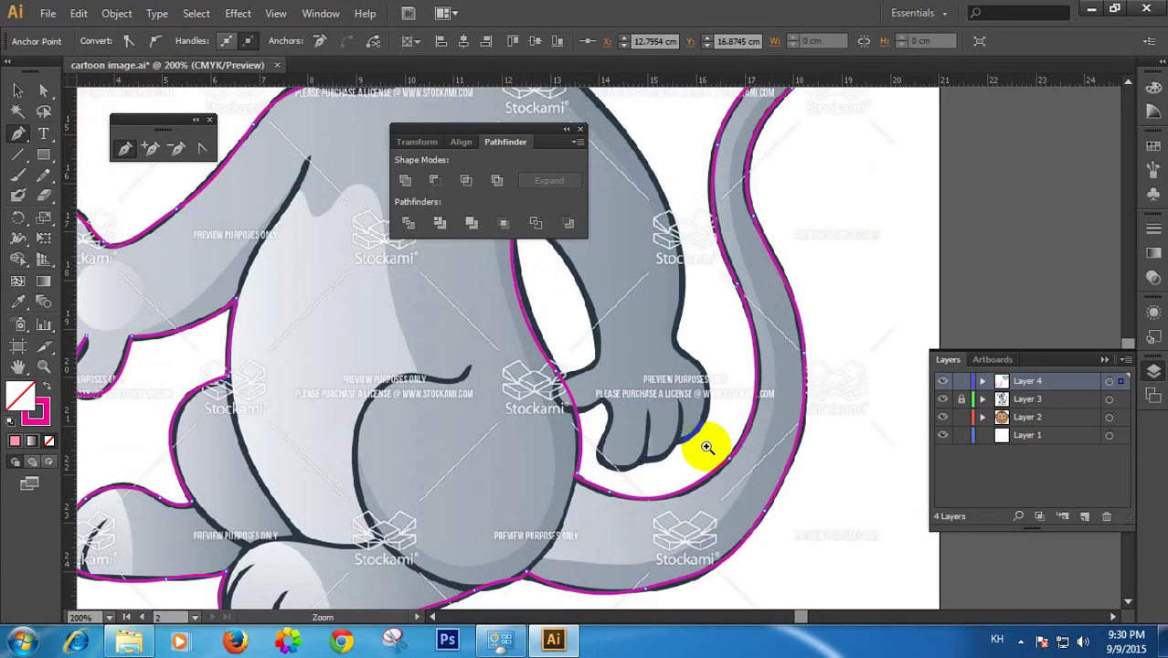
{"action": "left_click", "coordinate": [587, 391], "text": "ctrl"}
{"action": "left_click_drag", "start_coordinate": [586, 391], "coordinate": [777, 450]}
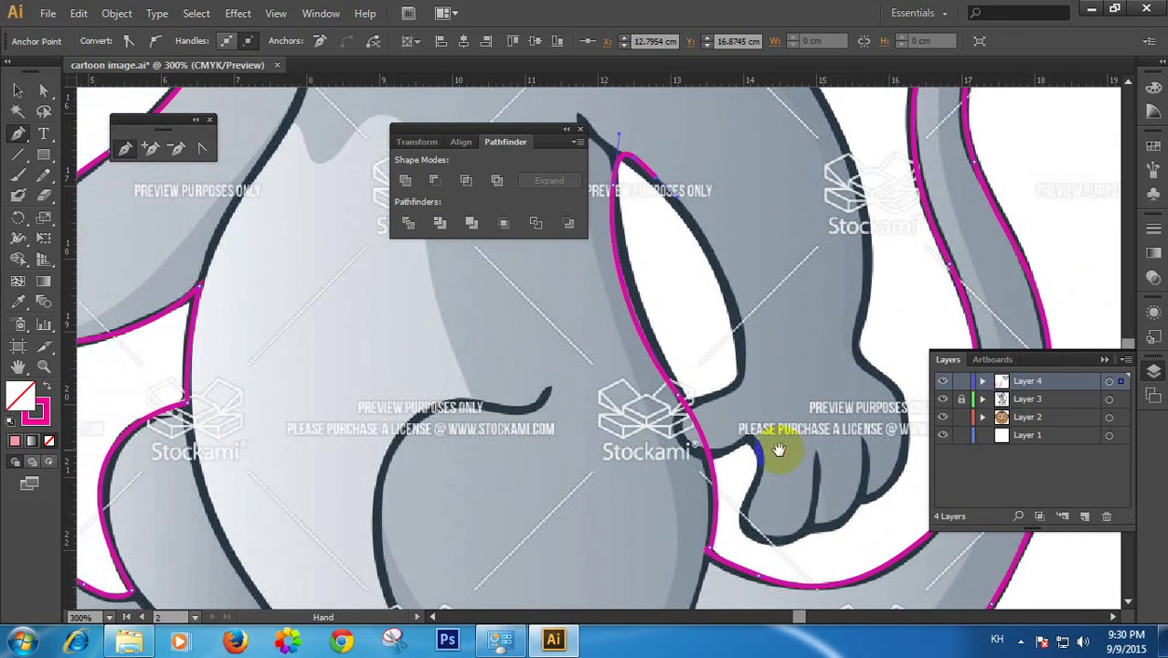
{"action": "left_click_drag", "start_coordinate": [736, 373], "coordinate": [745, 392]}
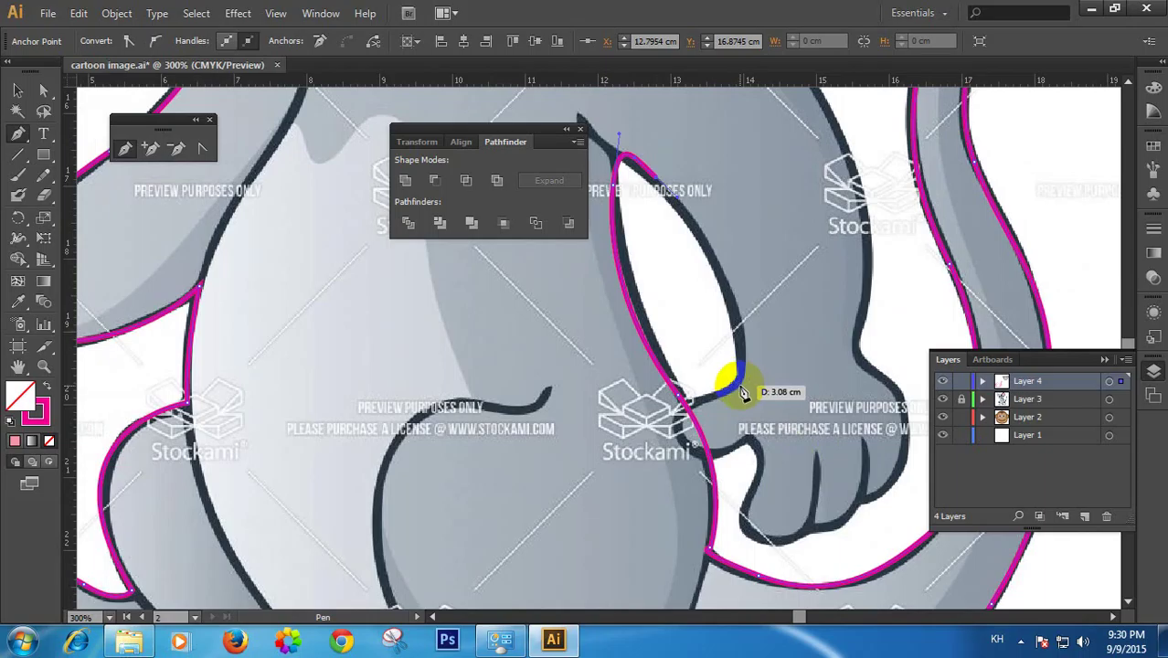
{"action": "mouse_move", "coordinate": [734, 330]}
{"action": "left_mouse_down"}
{"action": "mouse_move", "coordinate": [737, 389]}
{"action": "mouse_move", "coordinate": [673, 463]}
{"action": "mouse_move", "coordinate": [771, 467]}
{"action": "mouse_move", "coordinate": [749, 316]}
{"action": "left_mouse_up"}
{"action": "key", "text": "space"}
{"action": "left_click_drag", "start_coordinate": [741, 409], "coordinate": [552, 639]}
Switch to the cartoon image.ai window in Illustrator and resume the open outline at the lowered hand's fingers with the Pen tool
{"action": "left_click", "coordinate": [1021, 641]}
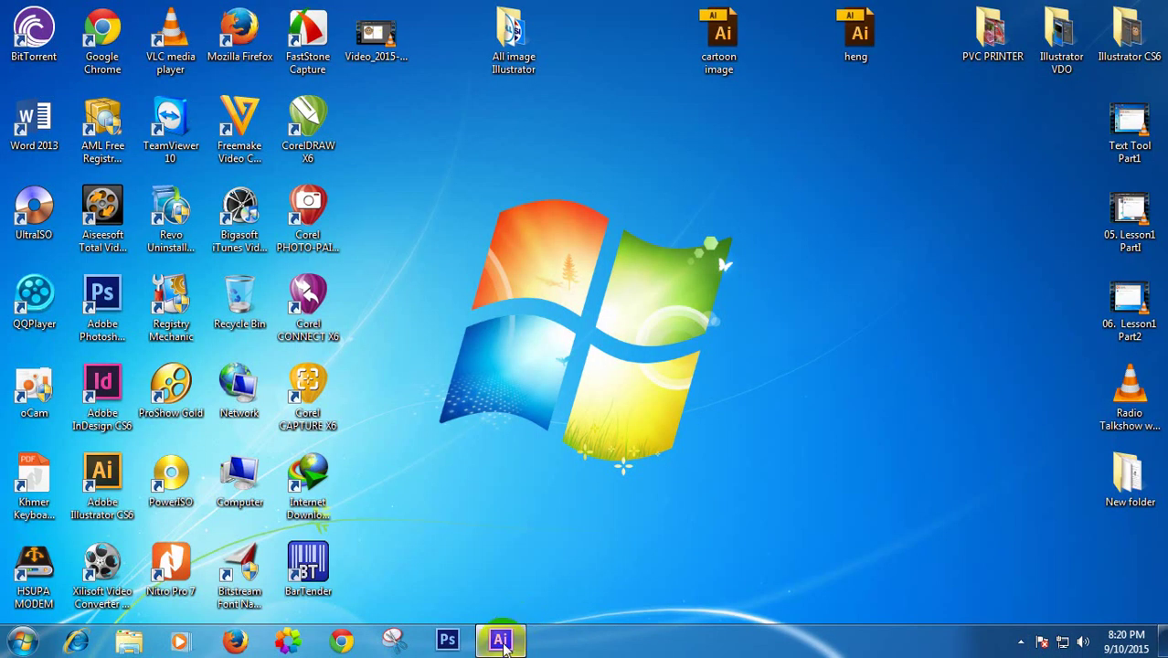
{"action": "mouse_move", "coordinate": [498, 640]}
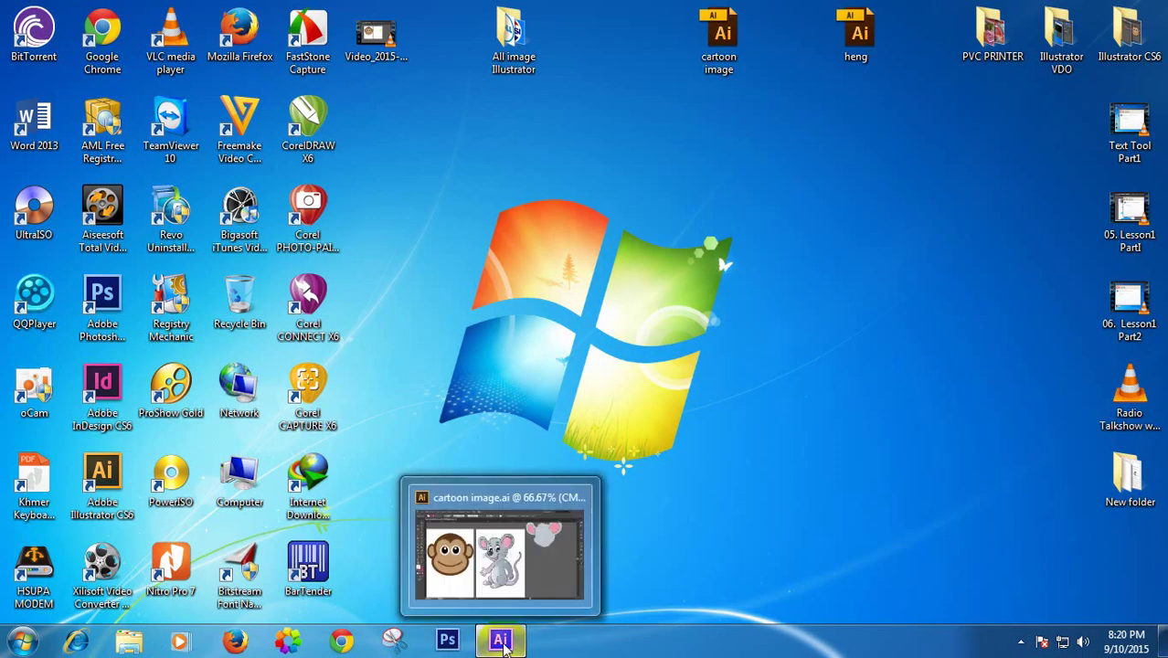
{"action": "left_click", "coordinate": [637, 464]}
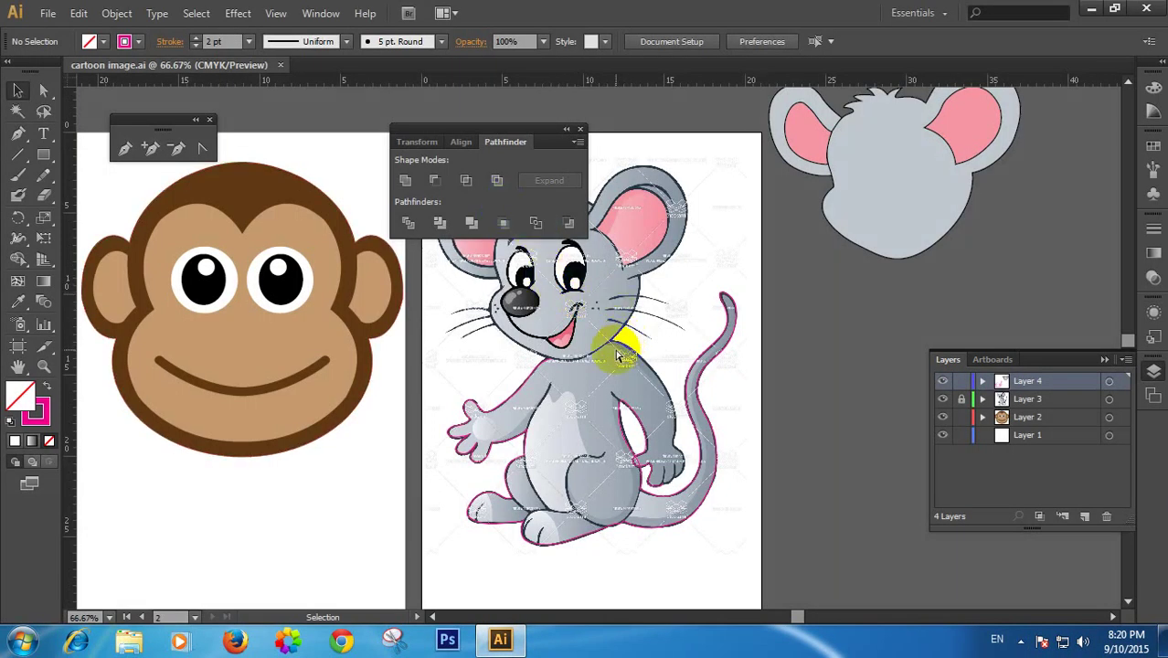
{"action": "left_click", "coordinate": [616, 355], "text": "ctrl"}
{"action": "left_click", "coordinate": [620, 370], "text": "ctrl"}
{"action": "left_click_drag", "start_coordinate": [635, 456], "coordinate": [607, 386]}
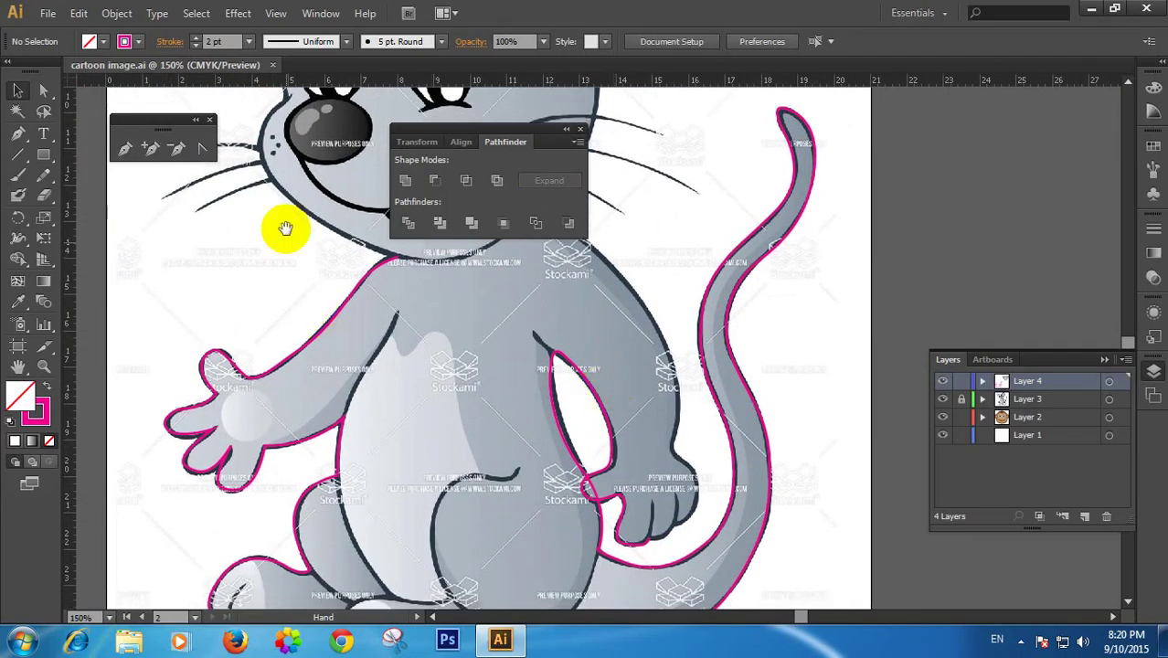
{"action": "left_click", "coordinate": [126, 152]}
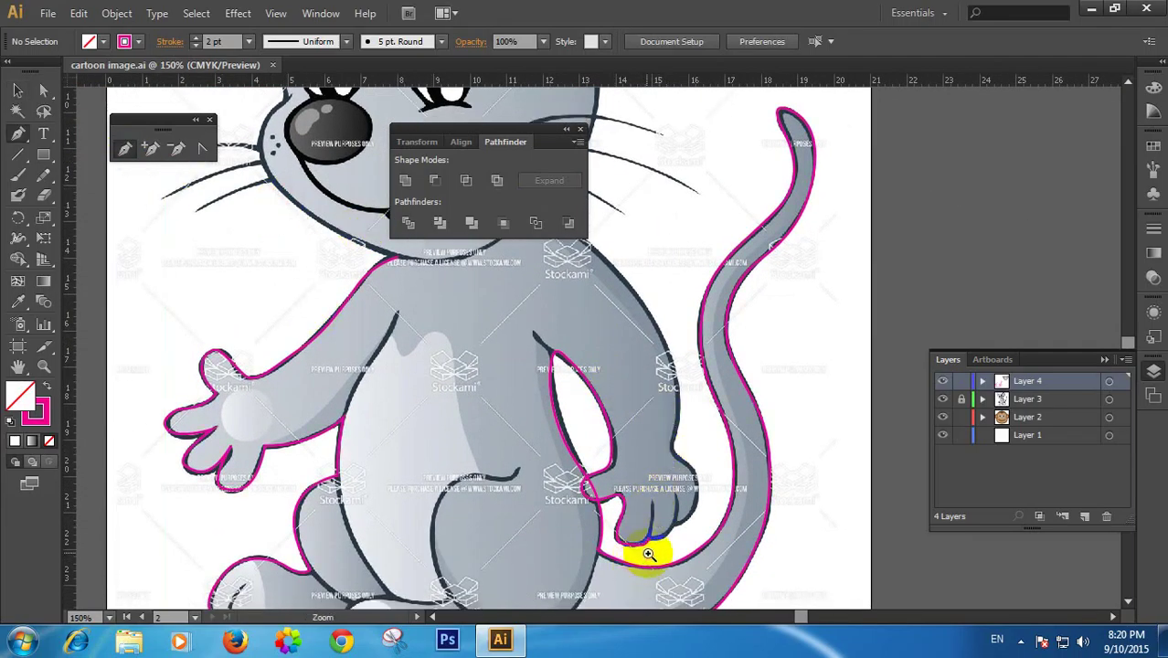
{"action": "left_click", "coordinate": [648, 554]}
{"action": "left_click_drag", "start_coordinate": [607, 338], "coordinate": [635, 338]}
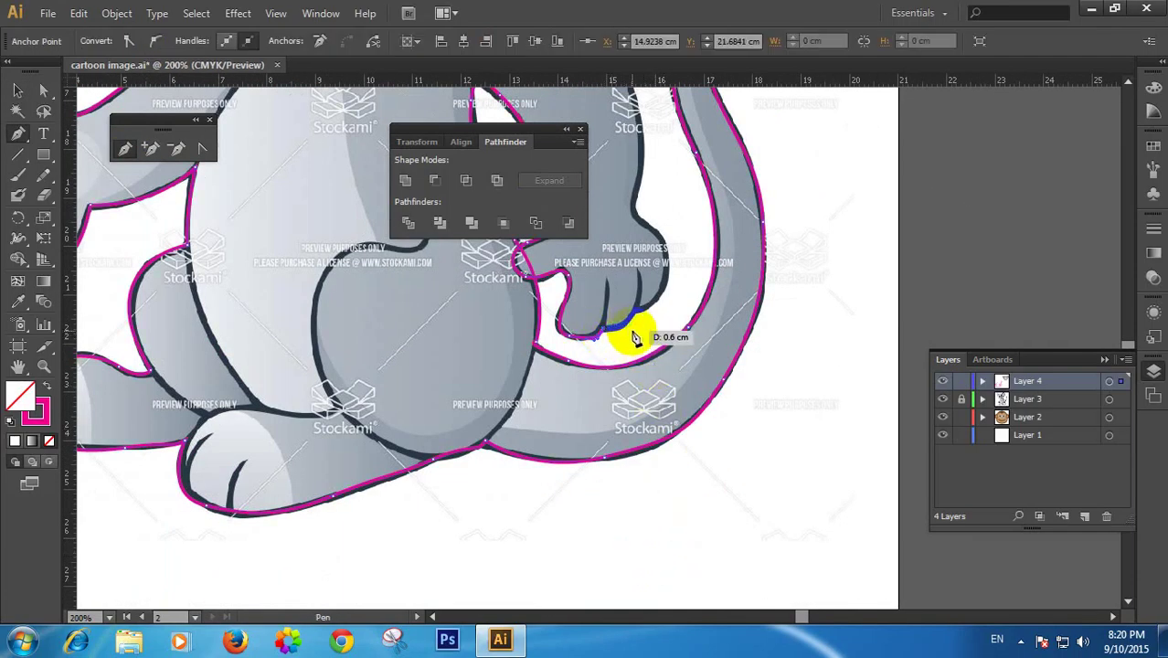
Trace the lowered hand's remaining fingers with a corner anchor between them, and continue around the hand's outer side to the wrist
{"action": "left_click", "coordinate": [632, 327], "text": "ctrl"}
{"action": "left_click", "coordinate": [632, 327], "text": "ctrl"}
{"action": "left_click_drag", "start_coordinate": [537, 349], "coordinate": [673, 459]}
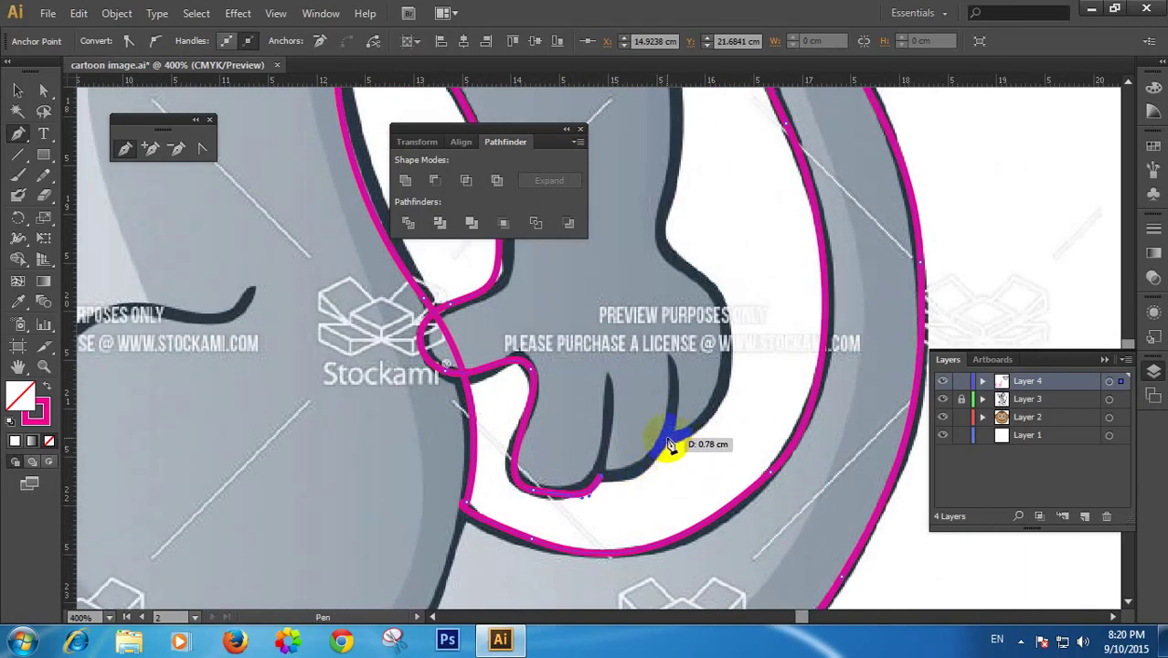
{"action": "left_click", "coordinate": [672, 447], "text": "alt"}
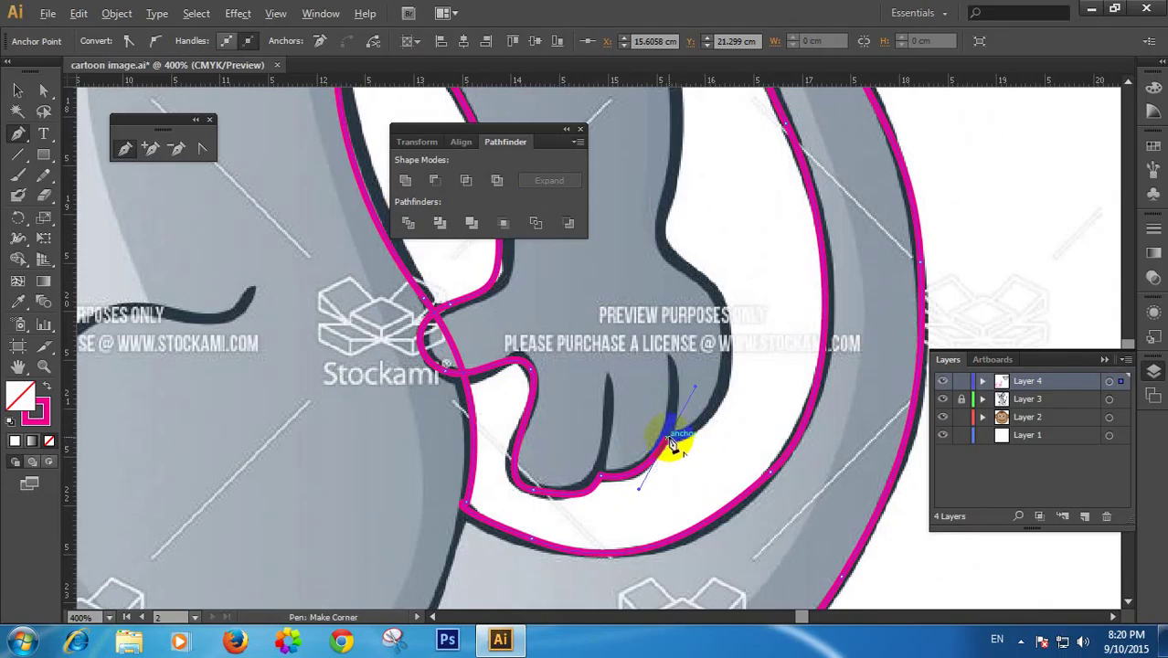
{"action": "left_click_drag", "start_coordinate": [722, 322], "coordinate": [681, 331]}
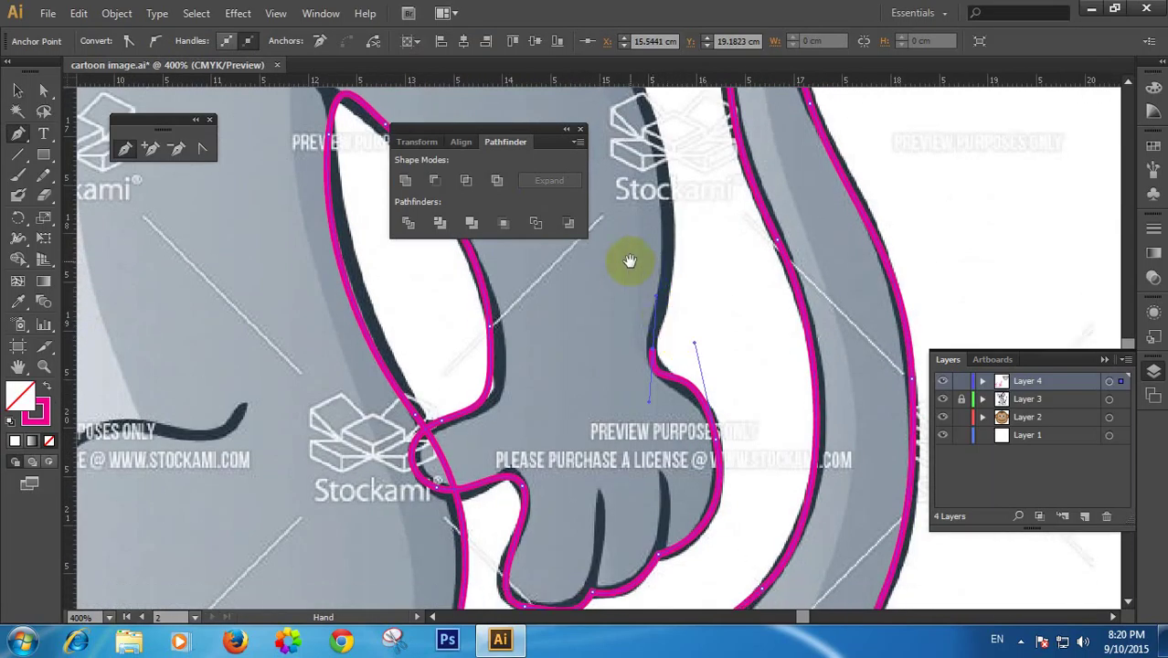
Trace the lowered arm's outer edge up over the shoulder and along the chin, closing the body outline at its starting anchor
{"action": "left_click_drag", "start_coordinate": [630, 263], "coordinate": [667, 438]}
{"action": "left_click_drag", "start_coordinate": [662, 220], "coordinate": [624, 136]}
{"action": "left_click_drag", "start_coordinate": [662, 214], "coordinate": [784, 347]}
{"action": "left_click_drag", "start_coordinate": [779, 292], "coordinate": [877, 388]}
{"action": "left_click", "coordinate": [767, 232], "text": "ctrl+alt"}
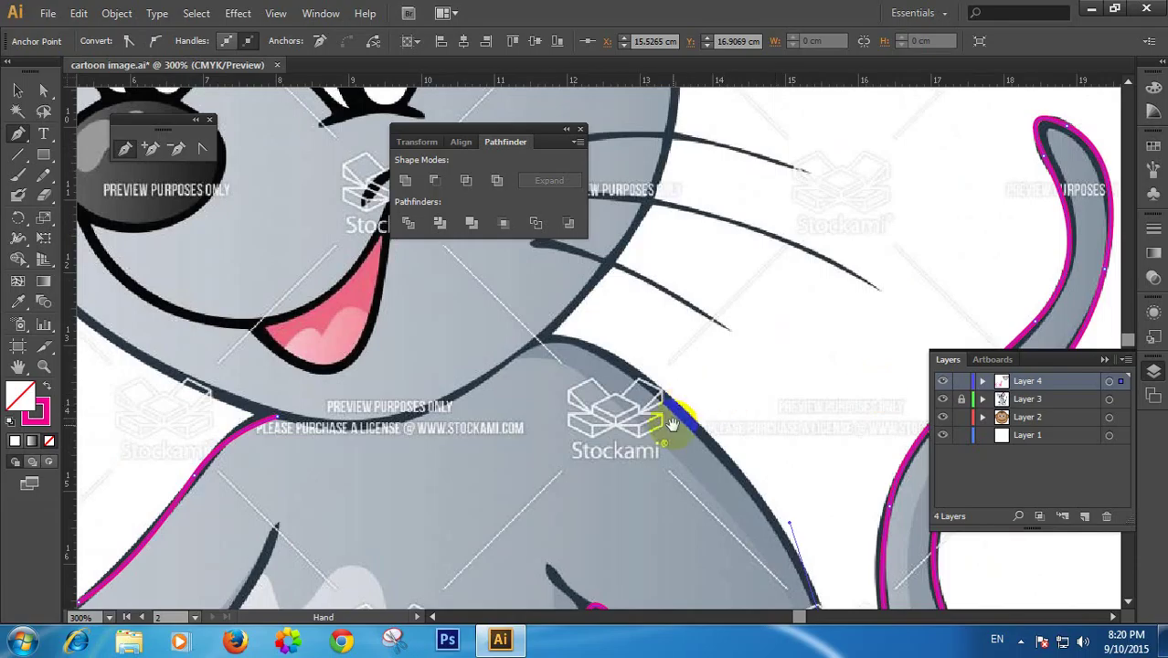
{"action": "left_click_drag", "start_coordinate": [642, 421], "coordinate": [691, 345]}
{"action": "left_click_drag", "start_coordinate": [637, 276], "coordinate": [564, 257]}
{"action": "mouse_move", "coordinate": [508, 319]}
{"action": "left_mouse_down"}
{"action": "mouse_move", "coordinate": [399, 369]}
{"action": "mouse_move", "coordinate": [334, 338]}
{"action": "left_mouse_up"}
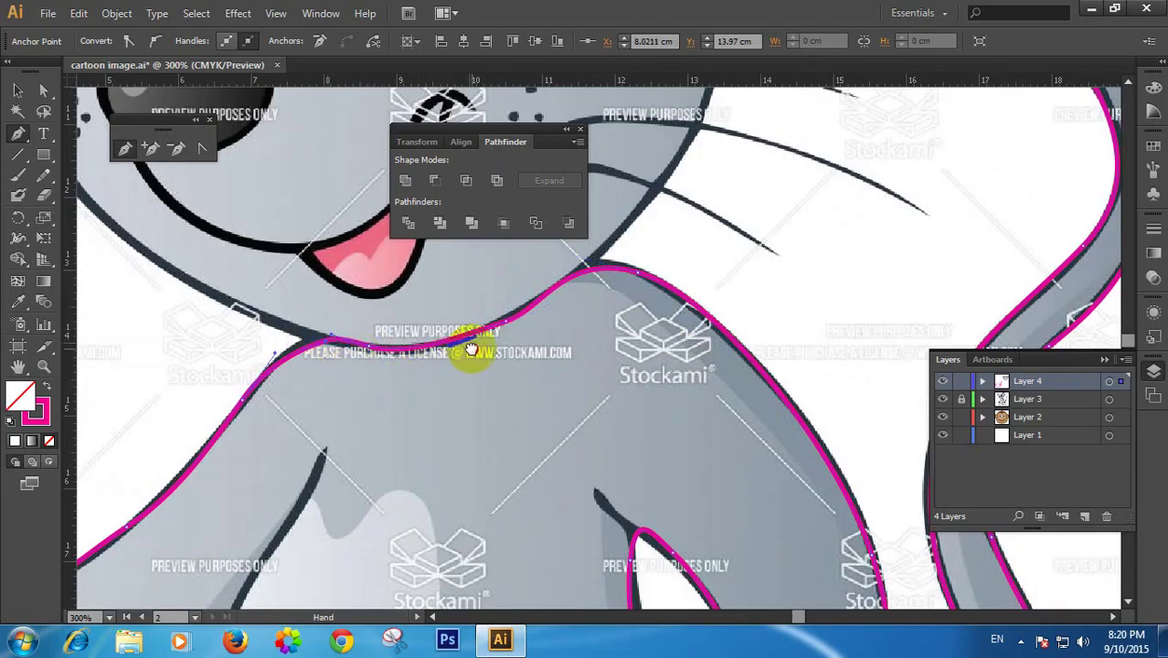
Start a new Pen path at the upper tip of the crease between the raised arm and the chest
{"action": "left_click", "coordinate": [471, 349], "text": "ctrl+alt"}
{"action": "left_click", "coordinate": [471, 349], "text": "ctrl+alt"}
{"action": "left_click", "coordinate": [471, 349], "text": "ctrl+alt"}
{"action": "left_click_drag", "start_coordinate": [804, 477], "coordinate": [548, 496]}
{"action": "left_click", "coordinate": [474, 452], "text": "ctrl"}
{"action": "left_click", "coordinate": [474, 451], "text": "ctrl"}
{"action": "left_click", "coordinate": [475, 451], "text": "ctrl"}
{"action": "left_click_drag", "start_coordinate": [749, 302], "coordinate": [379, 606]}
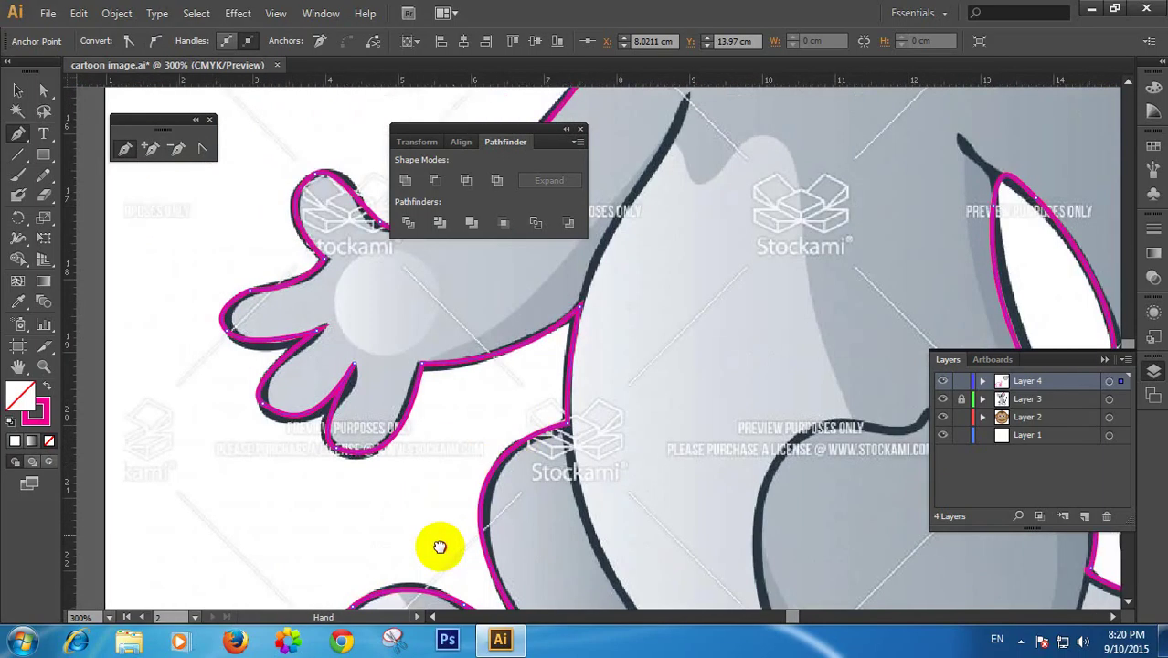
{"action": "left_click_drag", "start_coordinate": [722, 274], "coordinate": [583, 470]}
{"action": "left_click_drag", "start_coordinate": [489, 474], "coordinate": [514, 392]}
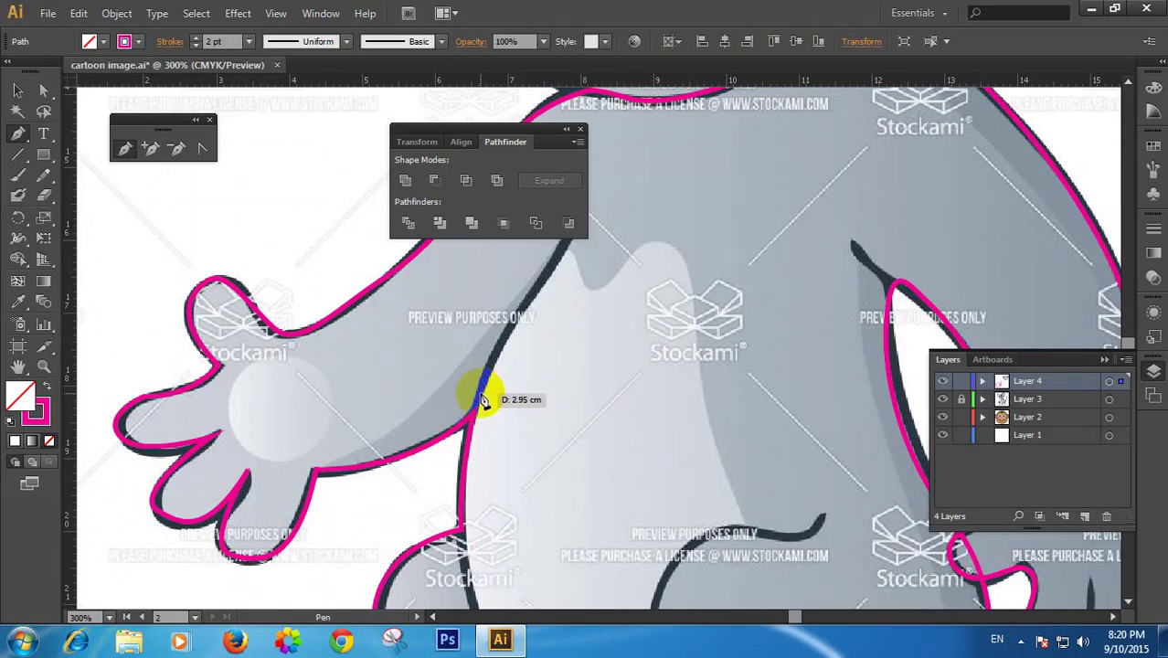
{"action": "left_click", "coordinate": [480, 396]}
{"action": "left_click_drag", "start_coordinate": [460, 439], "coordinate": [460, 440]}
{"action": "left_click_drag", "start_coordinate": [573, 360], "coordinate": [542, 432]}
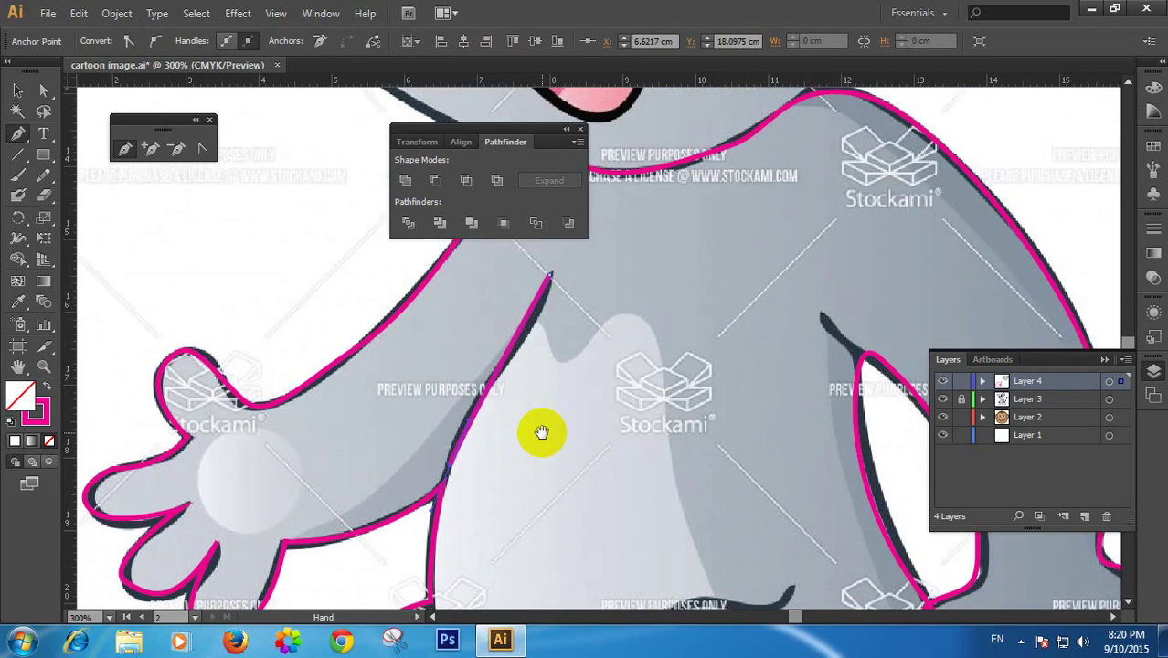
{"action": "key", "text": "ctrl+z"}
Trace the raised arm's crease down toward the body outline with the Pen tool, and end the path
{"action": "left_click", "coordinate": [520, 375]}
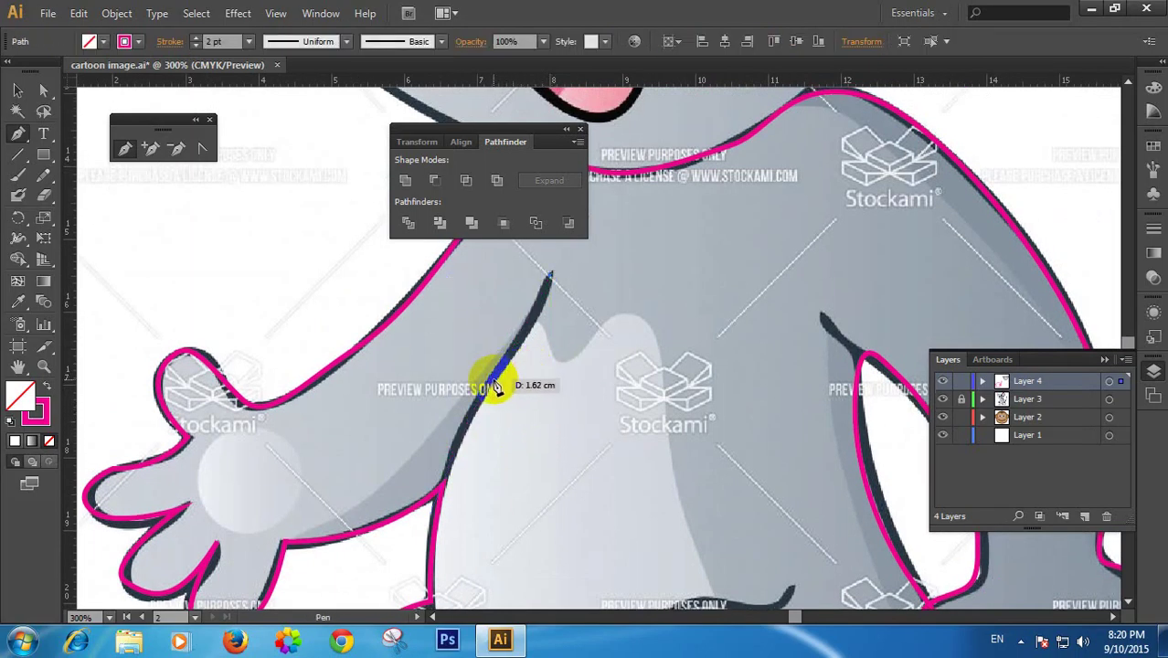
{"action": "left_click", "coordinate": [454, 469]}
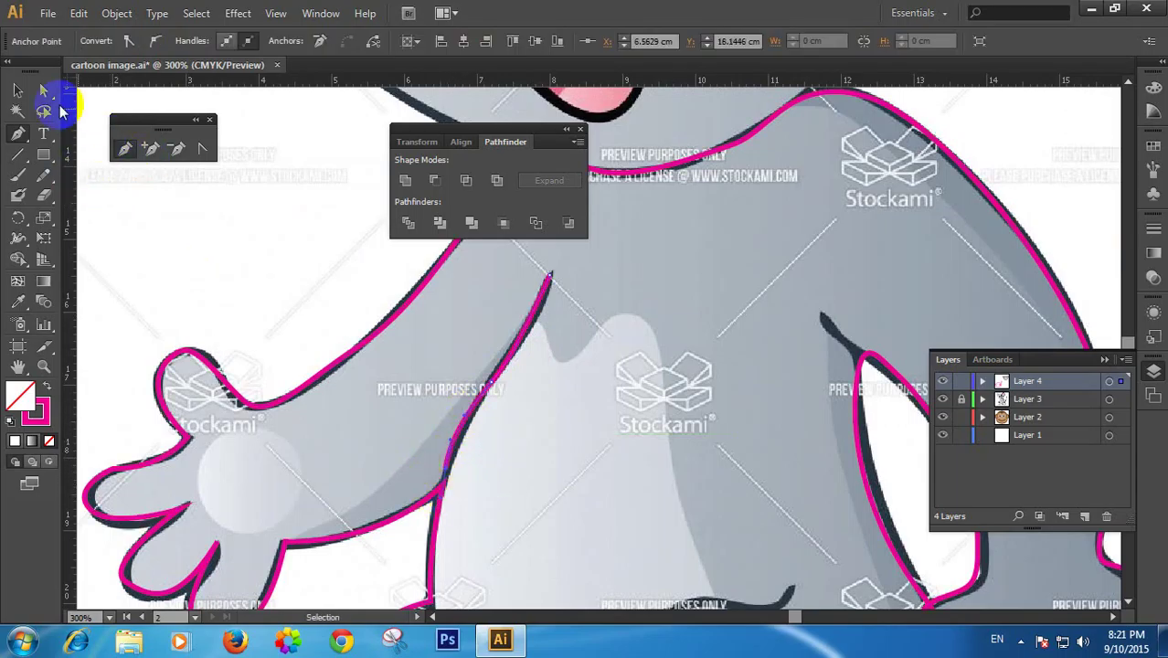
{"action": "left_click", "coordinate": [43, 90]}
{"action": "left_click", "coordinate": [231, 256]}
Move the crease line's lower end anchor onto the body outline's corner under the raised arm with the Direct Selection tool
{"action": "left_click", "coordinate": [451, 460], "text": "ctrl"}
{"action": "left_click_drag", "start_coordinate": [486, 495], "coordinate": [461, 466]}
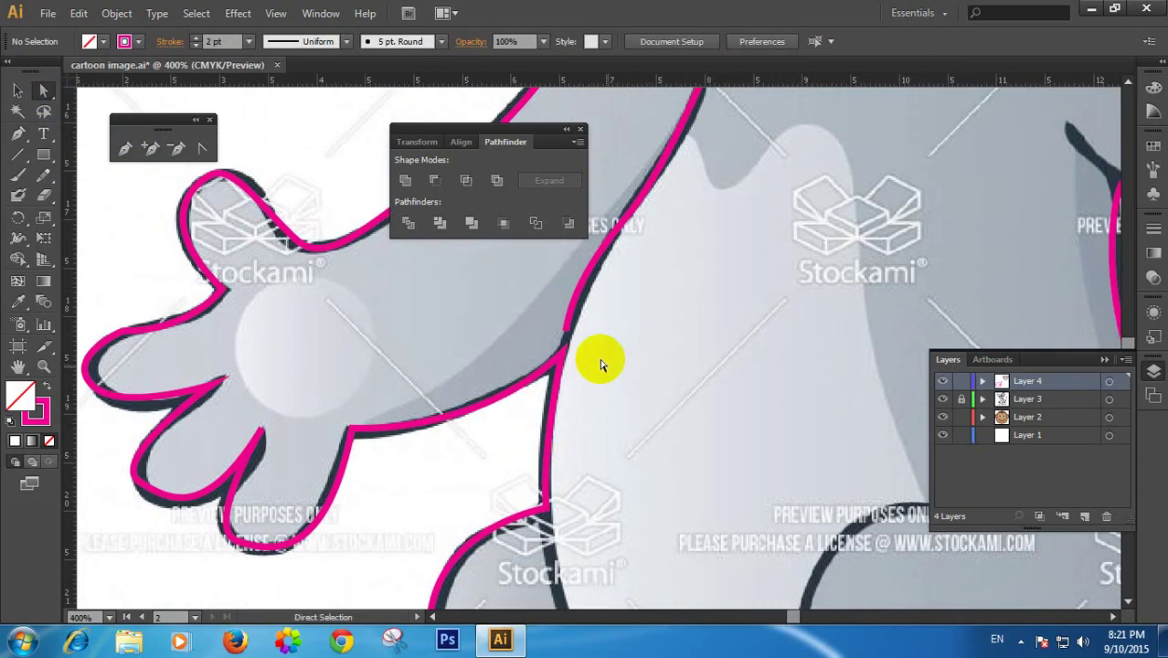
{"action": "left_click", "coordinate": [569, 338]}
{"action": "left_click", "coordinate": [560, 365]}
{"action": "left_click_drag", "start_coordinate": [568, 339], "coordinate": [564, 365]}
{"action": "left_click", "coordinate": [657, 452]}
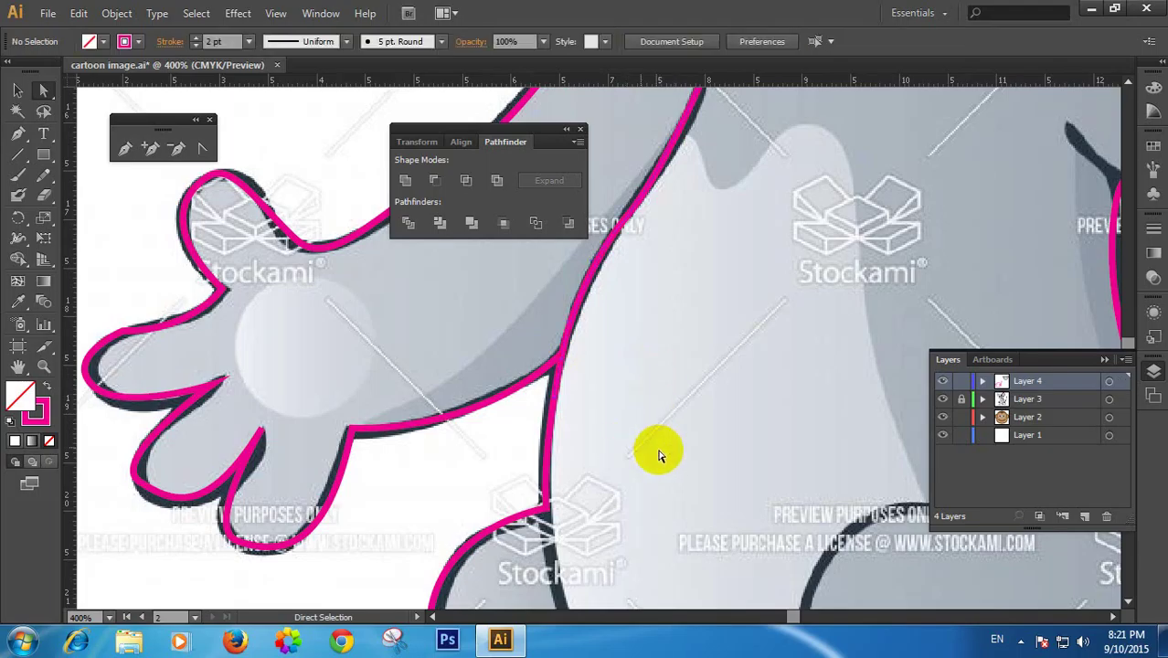
{"action": "left_click", "coordinate": [697, 387], "text": "ctrl+alt"}
{"action": "left_click", "coordinate": [699, 386], "text": "ctrl+alt"}
{"action": "left_click", "coordinate": [697, 386], "text": "ctrl+alt"}
{"action": "left_click_drag", "start_coordinate": [694, 291], "coordinate": [609, 422]}
{"action": "left_click", "coordinate": [125, 149]}
{"action": "left_click", "coordinate": [524, 466], "text": "ctrl"}
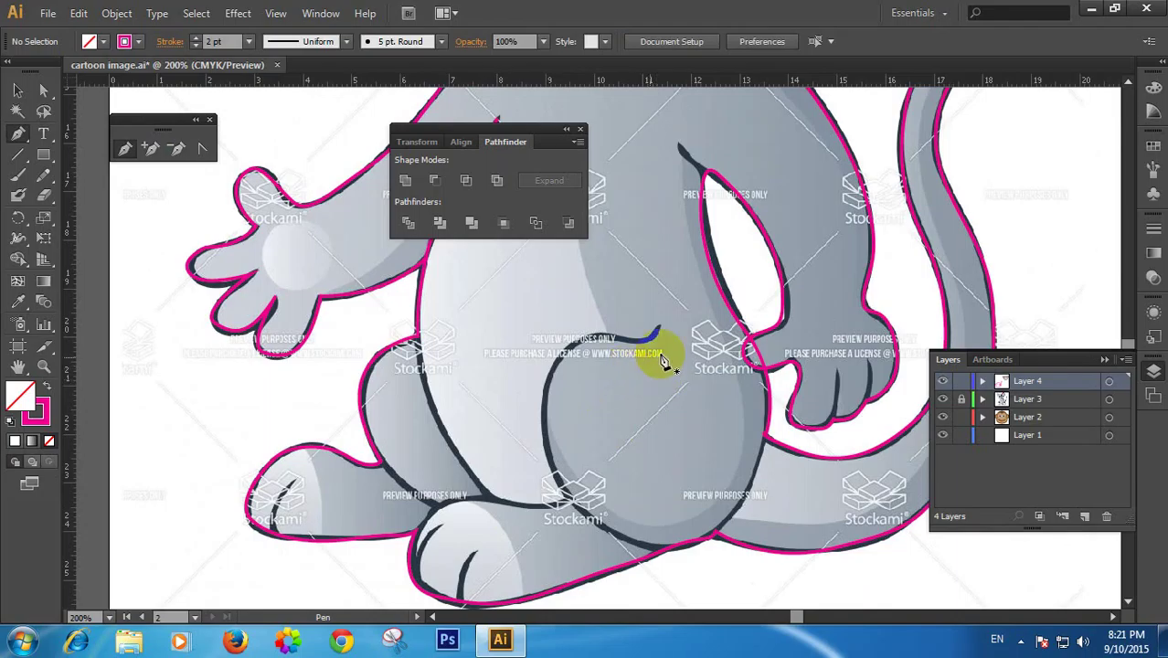
{"action": "left_click", "coordinate": [664, 327]}
{"action": "left_click", "coordinate": [656, 334], "text": "ctrl"}
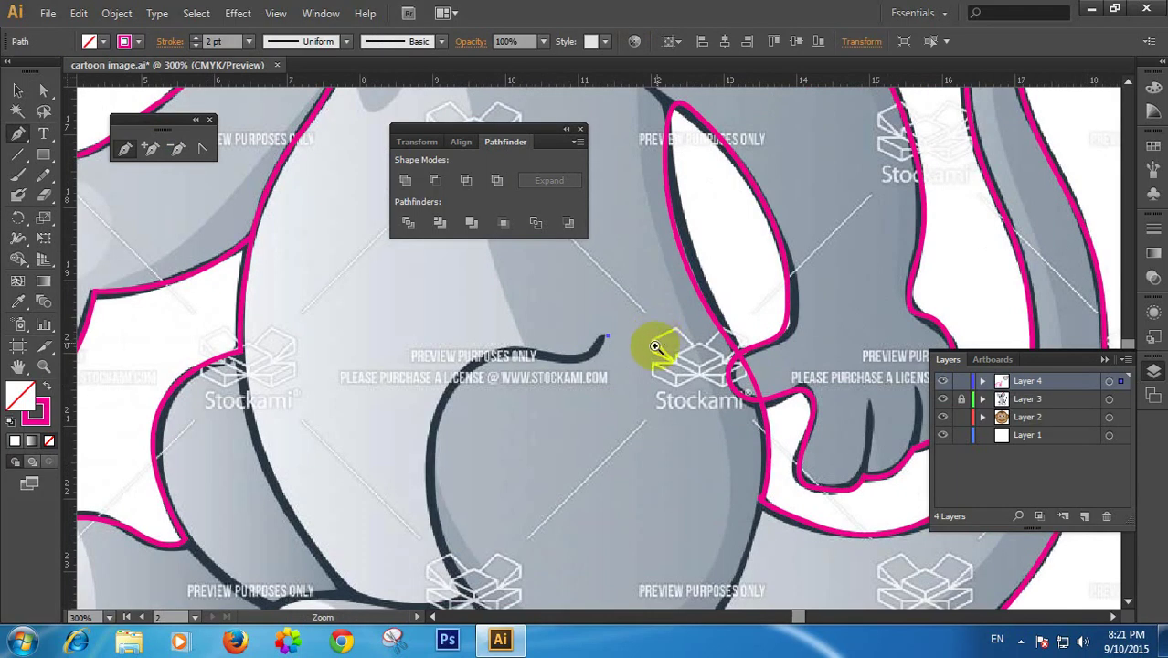
{"action": "left_click", "coordinate": [456, 351]}
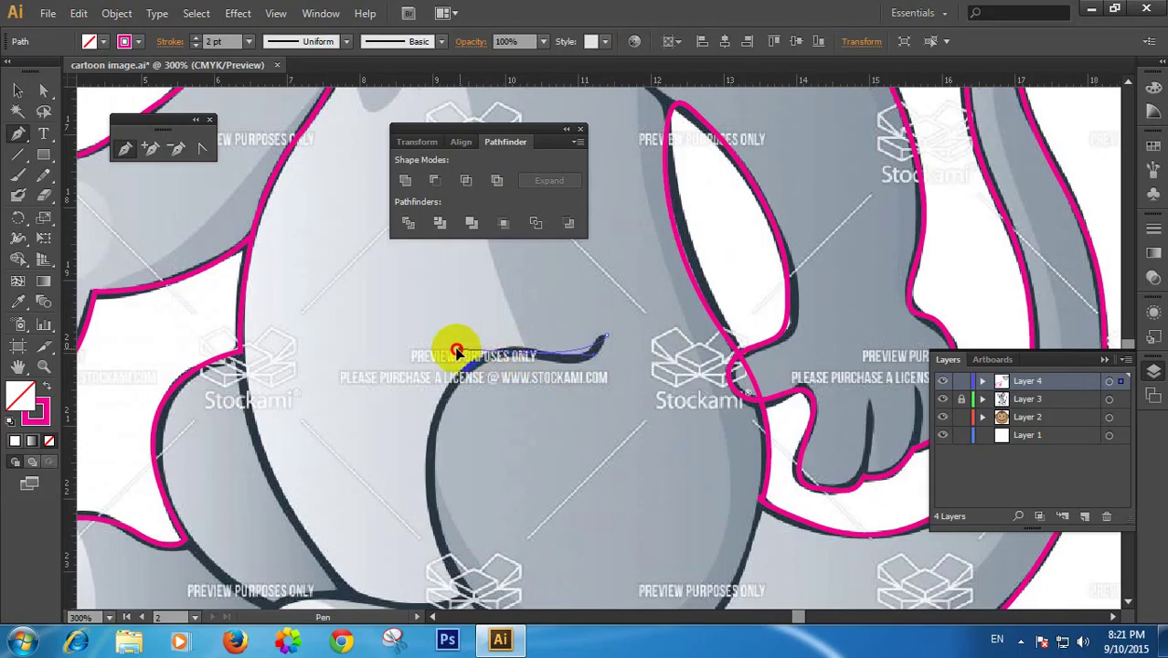
{"action": "left_click_drag", "start_coordinate": [456, 348], "coordinate": [460, 349]}
{"action": "key", "text": "ctrl+z"}
{"action": "key", "text": "ctrl+z"}
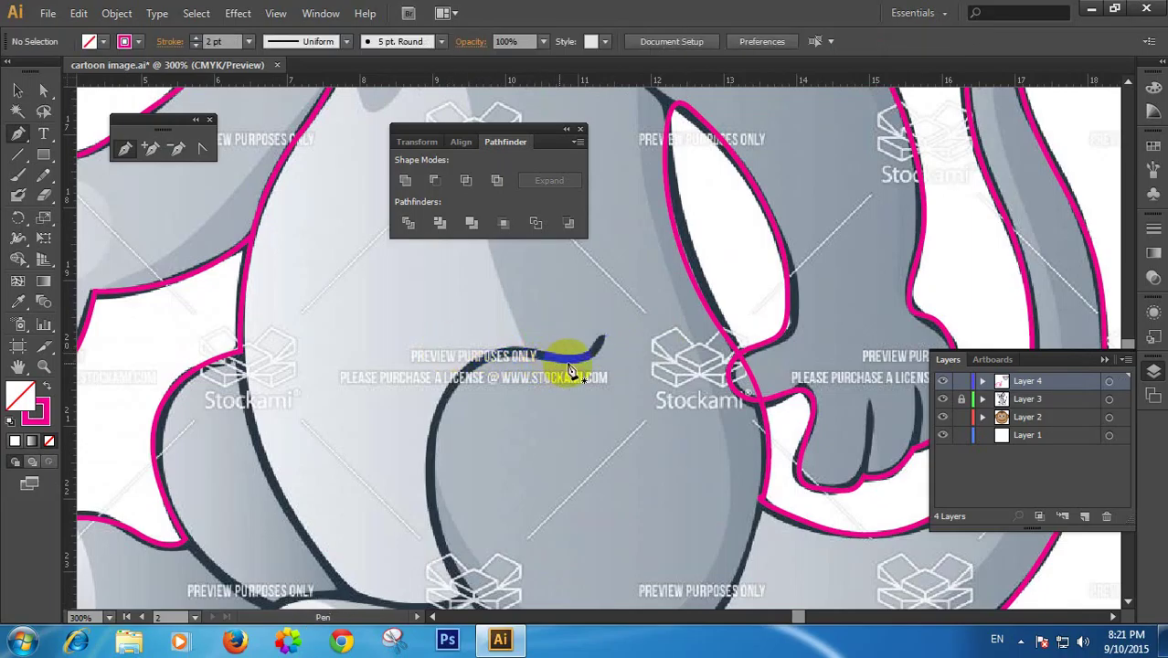
Trace the thigh line with the Pen tool from its hooked upper tip, around the thigh's front and down past the foot's outline
{"action": "left_click", "coordinate": [603, 343]}
{"action": "left_click_drag", "start_coordinate": [541, 356], "coordinate": [488, 346]}
{"action": "left_click_drag", "start_coordinate": [426, 443], "coordinate": [472, 380]}
{"action": "key", "text": "space"}
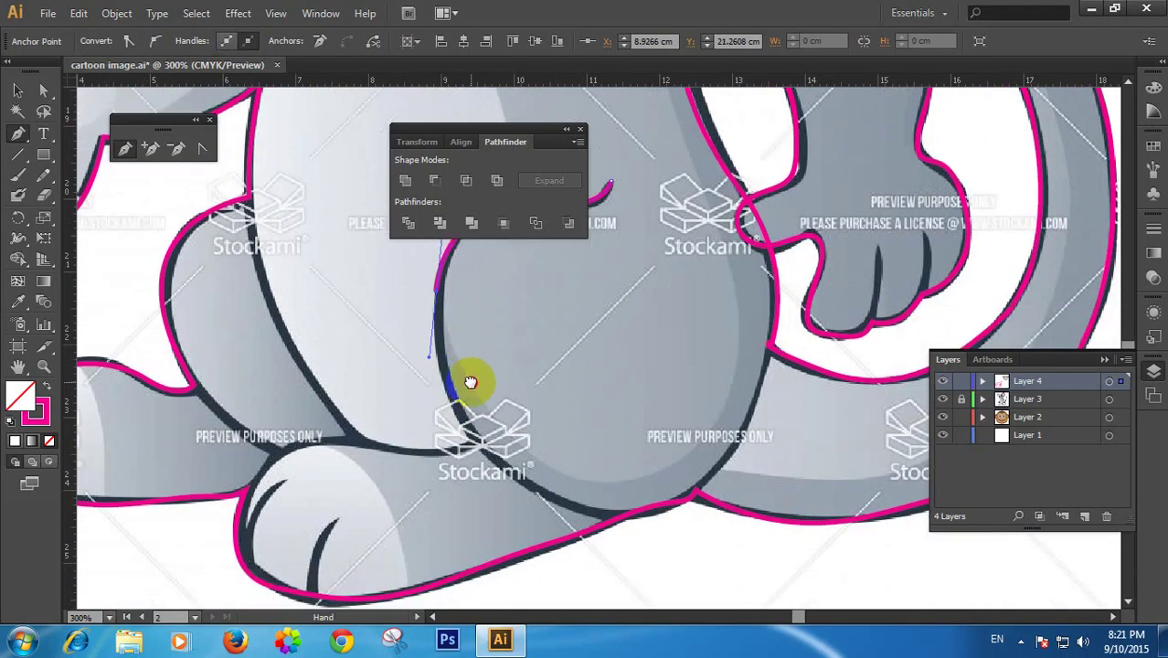
{"action": "left_click_drag", "start_coordinate": [500, 464], "coordinate": [548, 496]}
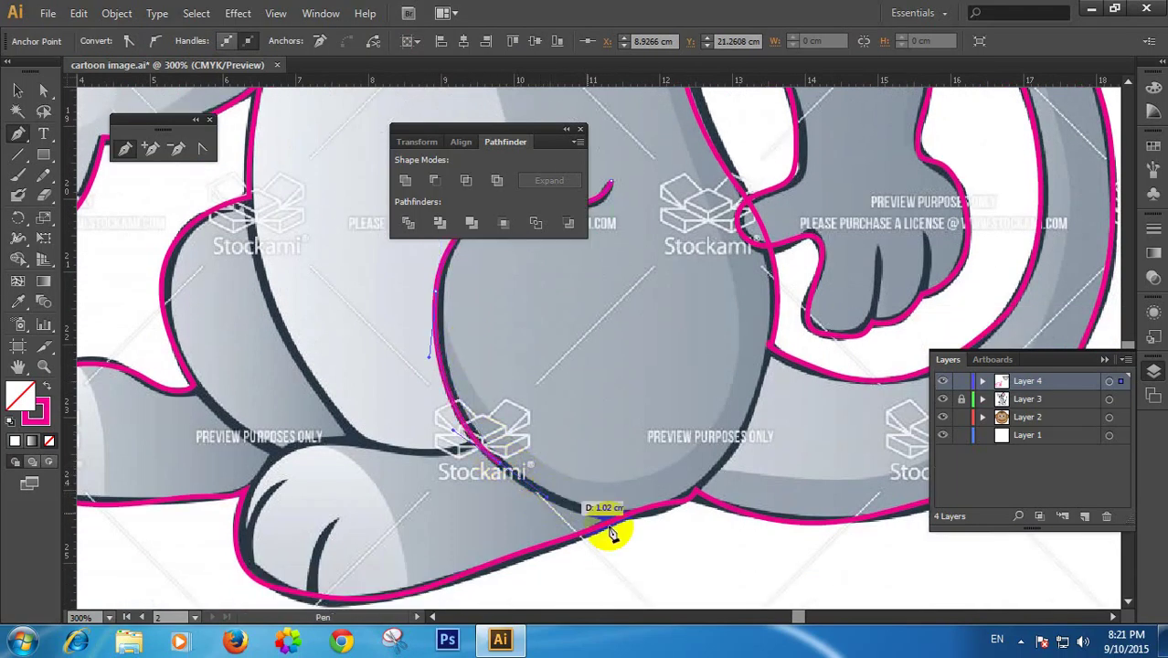
{"action": "left_click_drag", "start_coordinate": [654, 520], "coordinate": [747, 530]}
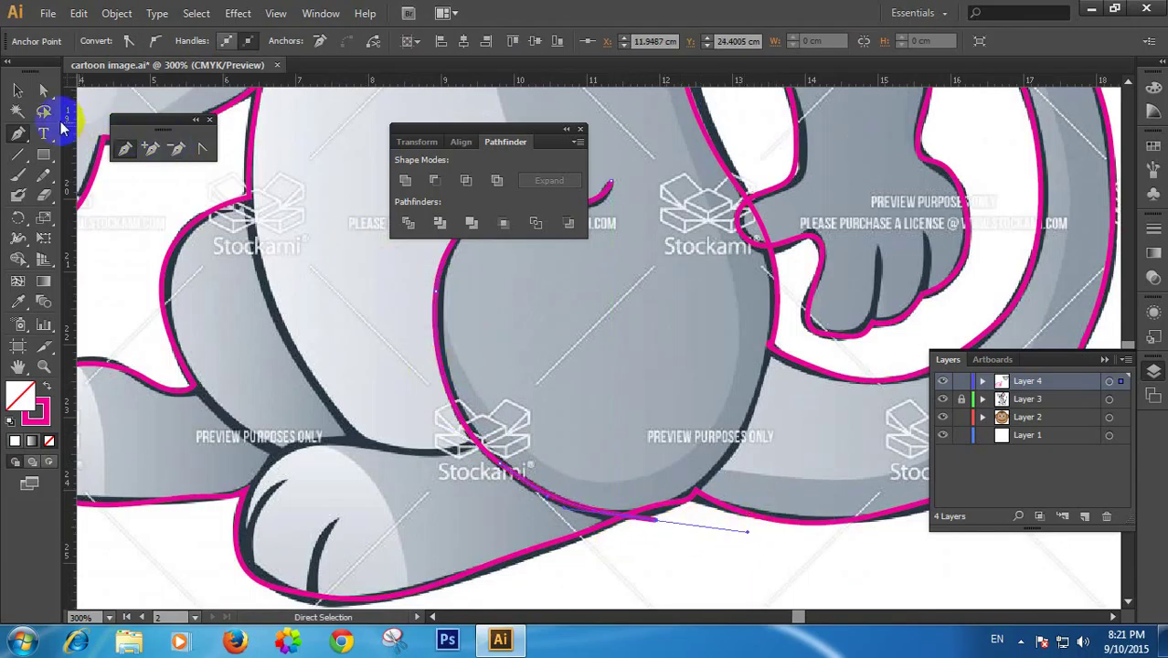
Move the thigh line's lower end anchor onto the body outline under the thigh with the Direct Selection tool, and deselect the path
{"action": "left_click", "coordinate": [43, 90]}
{"action": "mouse_move", "coordinate": [656, 523]}
{"action": "left_mouse_down"}
{"action": "mouse_move", "coordinate": [626, 522]}
{"action": "mouse_move", "coordinate": [639, 529]}
{"action": "left_mouse_up"}
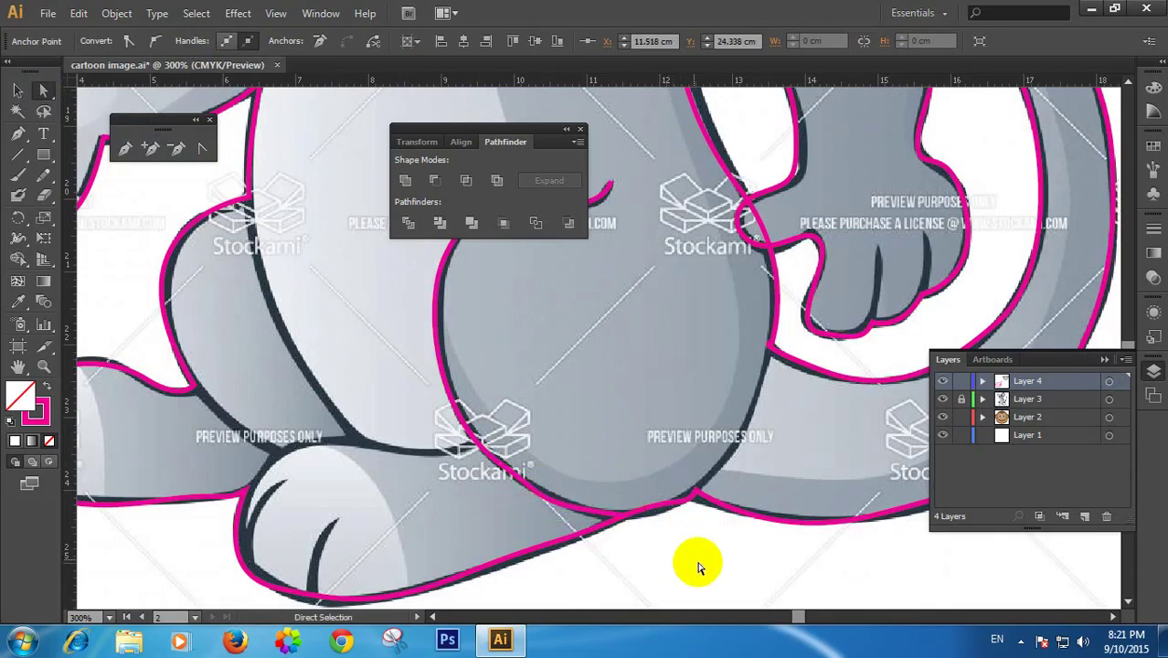
{"action": "left_click", "coordinate": [699, 565]}
{"action": "left_click_drag", "start_coordinate": [598, 492], "coordinate": [640, 542]}
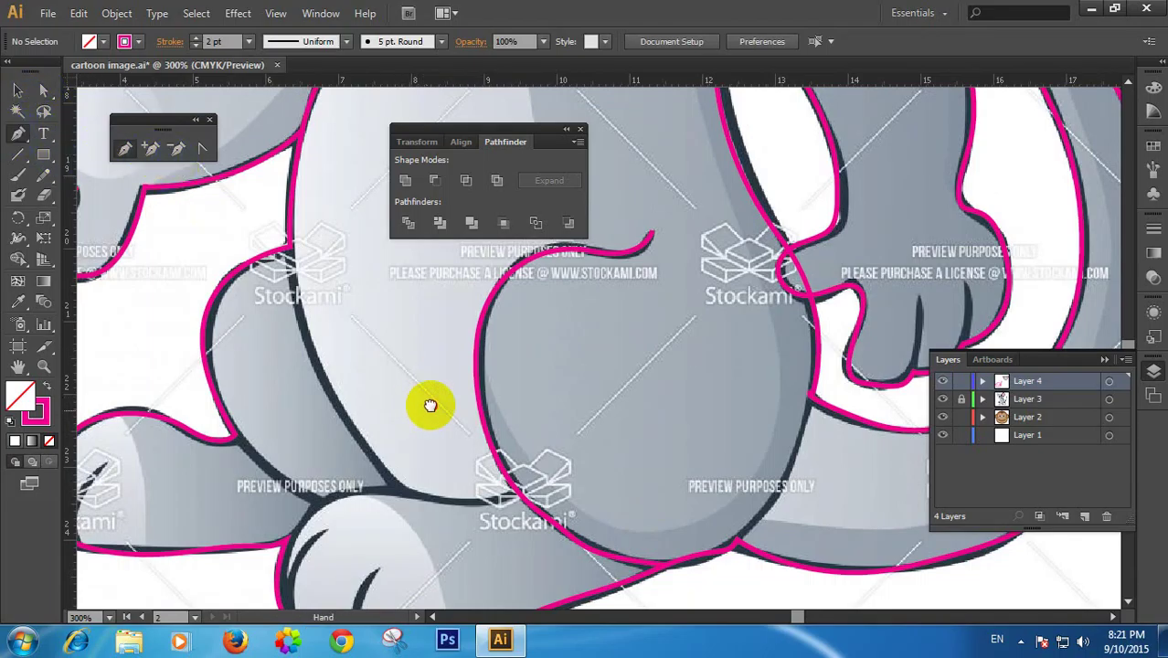
{"action": "left_click_drag", "start_coordinate": [431, 405], "coordinate": [445, 401]}
{"action": "left_click_drag", "start_coordinate": [519, 498], "coordinate": [354, 405]}
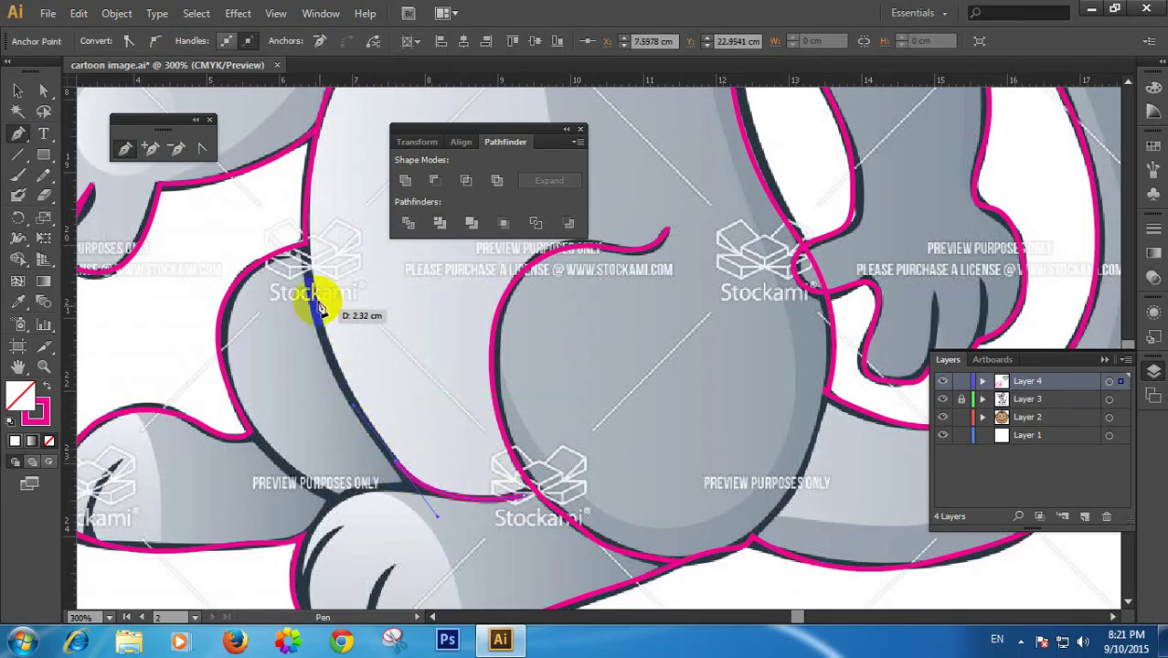
{"action": "left_click_drag", "start_coordinate": [308, 280], "coordinate": [296, 244]}
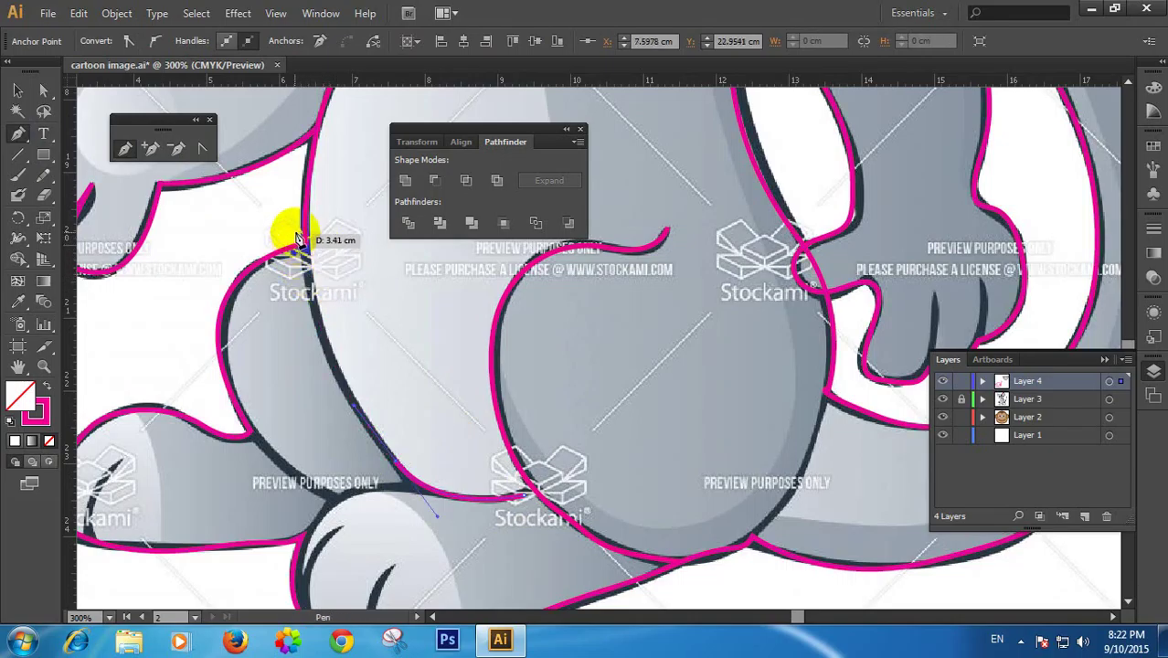
{"action": "key", "text": "ctrl+z"}
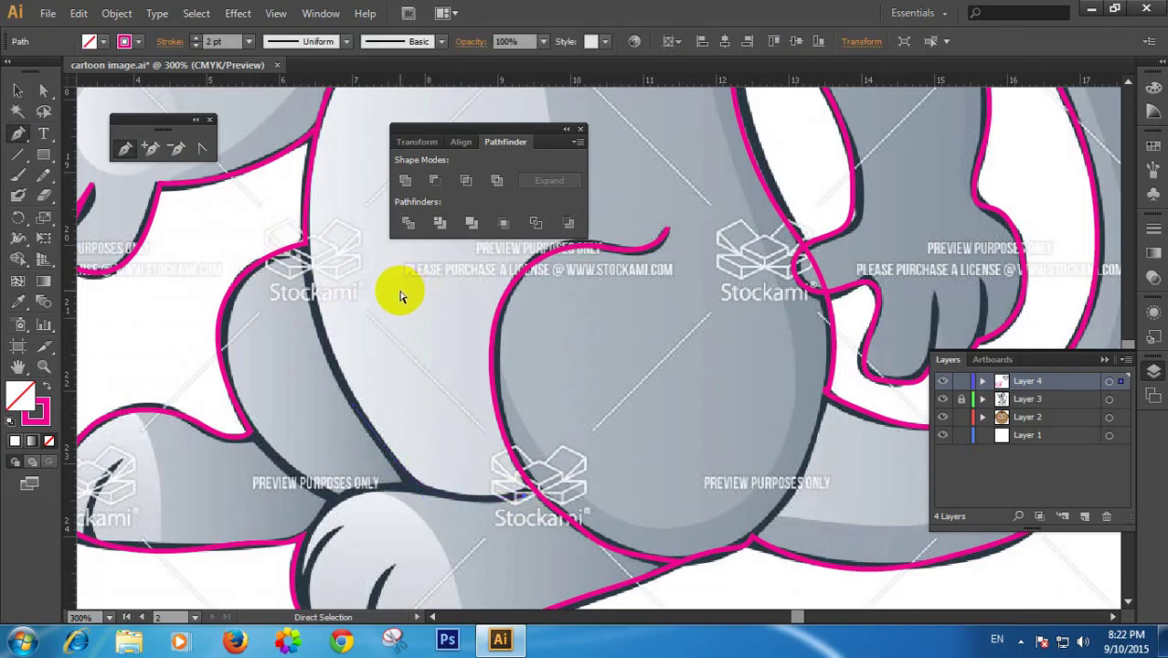
Trace the belly's lower edge with the Pen tool from the thigh line along the far leg up to the body outline's corner
{"action": "left_click_drag", "start_coordinate": [478, 498], "coordinate": [477, 483]}
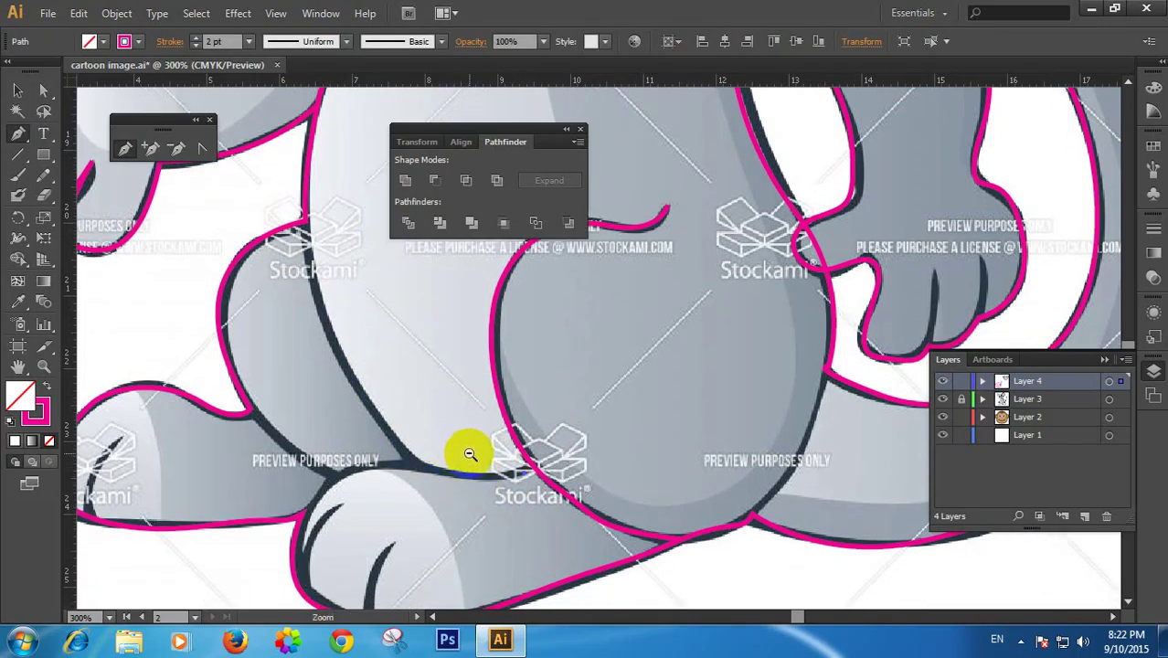
{"action": "left_click", "coordinate": [470, 455], "text": "ctrl+alt"}
{"action": "left_click", "coordinate": [469, 454], "text": "ctrl+alt"}
{"action": "left_click_drag", "start_coordinate": [535, 356], "coordinate": [297, 578]}
{"action": "left_click", "coordinate": [419, 448], "text": "ctrl"}
{"action": "left_click", "coordinate": [607, 425], "text": "ctrl"}
{"action": "left_click_drag", "start_coordinate": [656, 376], "coordinate": [380, 584]}
{"action": "left_click", "coordinate": [391, 566], "text": "ctrl"}
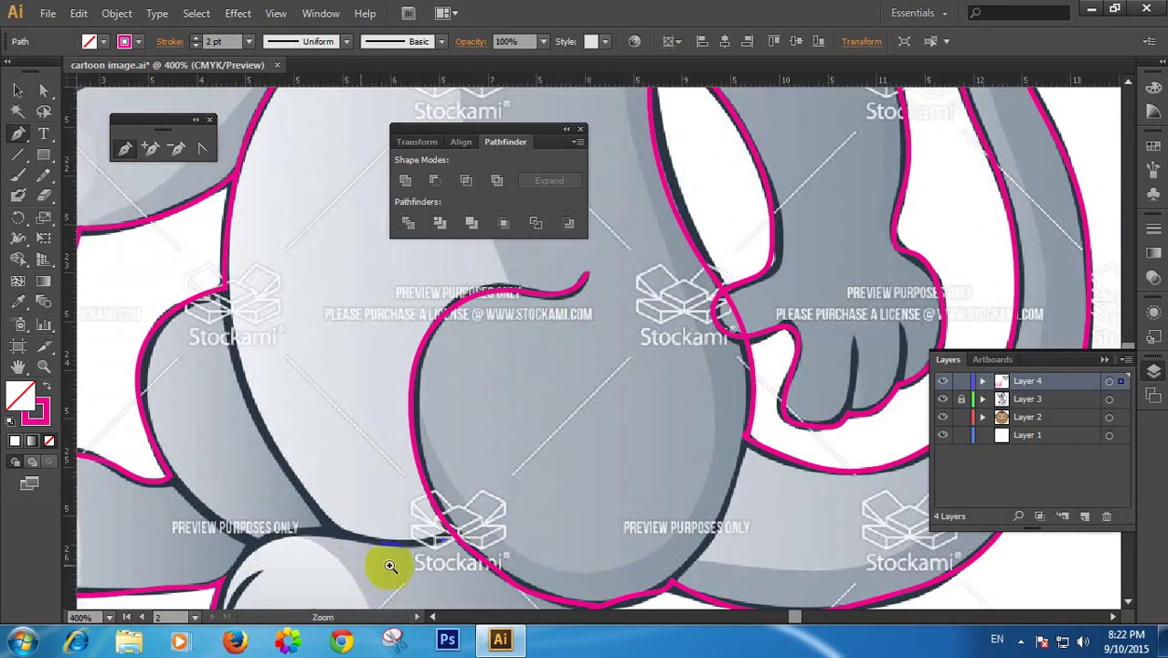
{"action": "left_click_drag", "start_coordinate": [549, 373], "coordinate": [397, 584]}
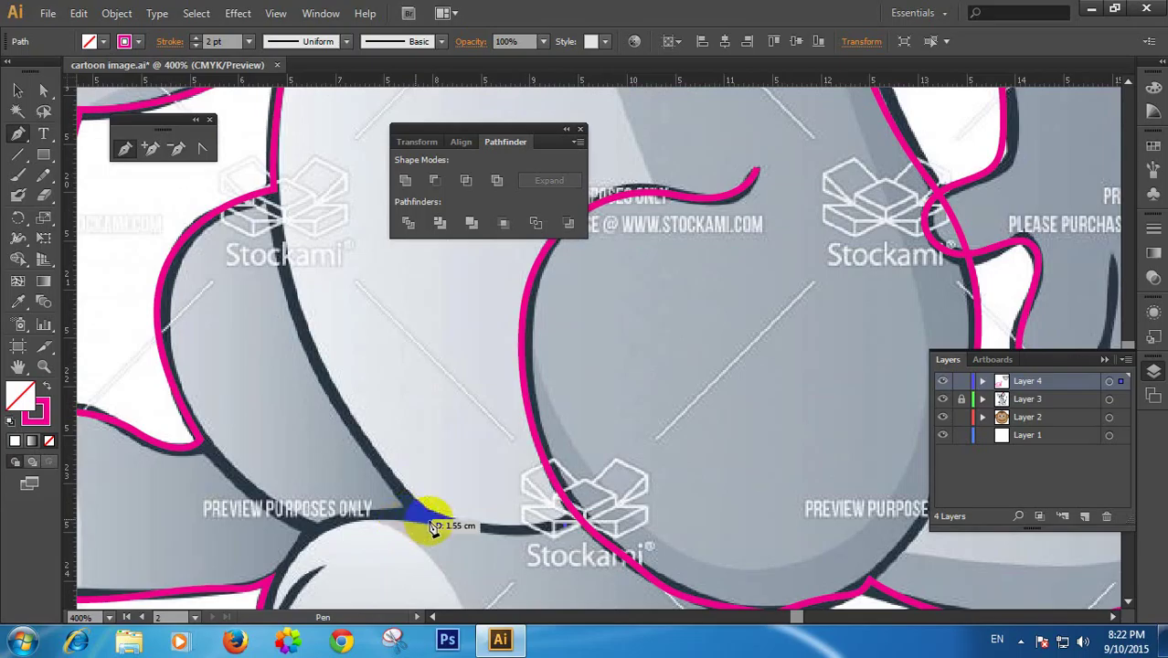
{"action": "left_click", "coordinate": [564, 520]}
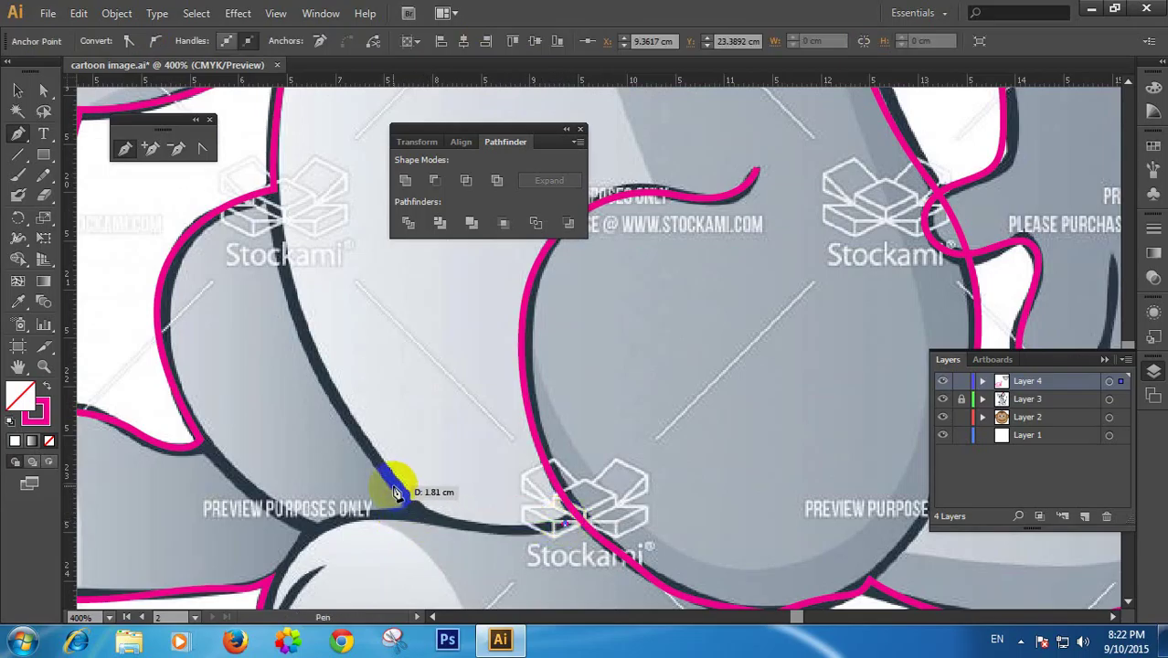
{"action": "left_click_drag", "start_coordinate": [394, 489], "coordinate": [335, 410]}
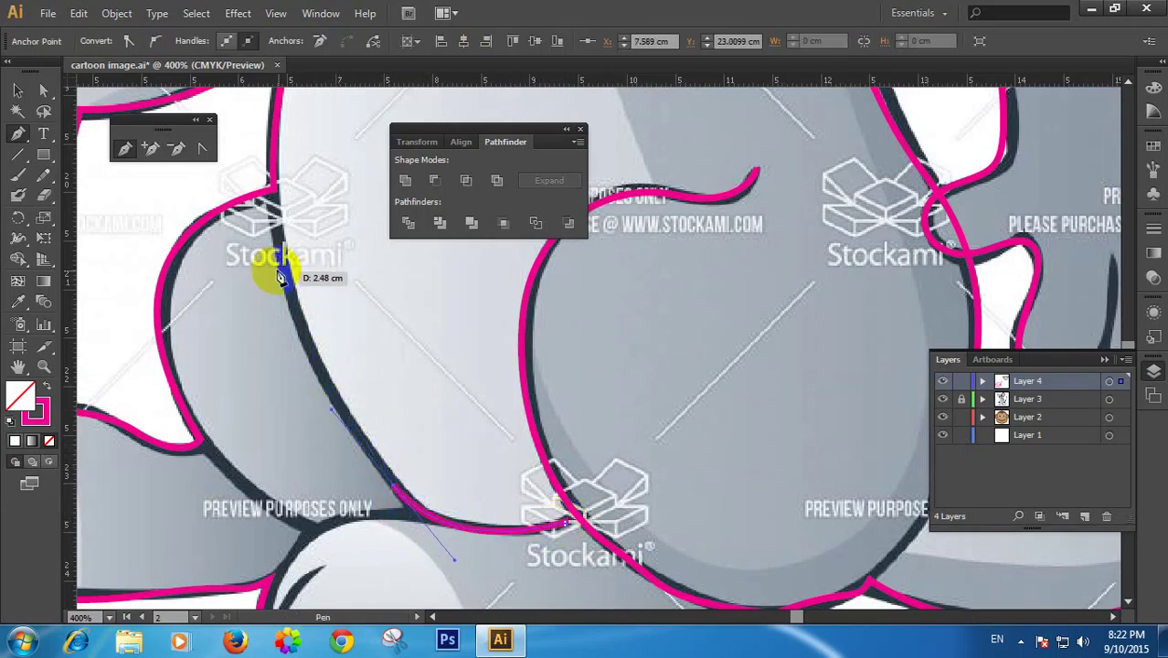
{"action": "left_click_drag", "start_coordinate": [283, 265], "coordinate": [269, 202]}
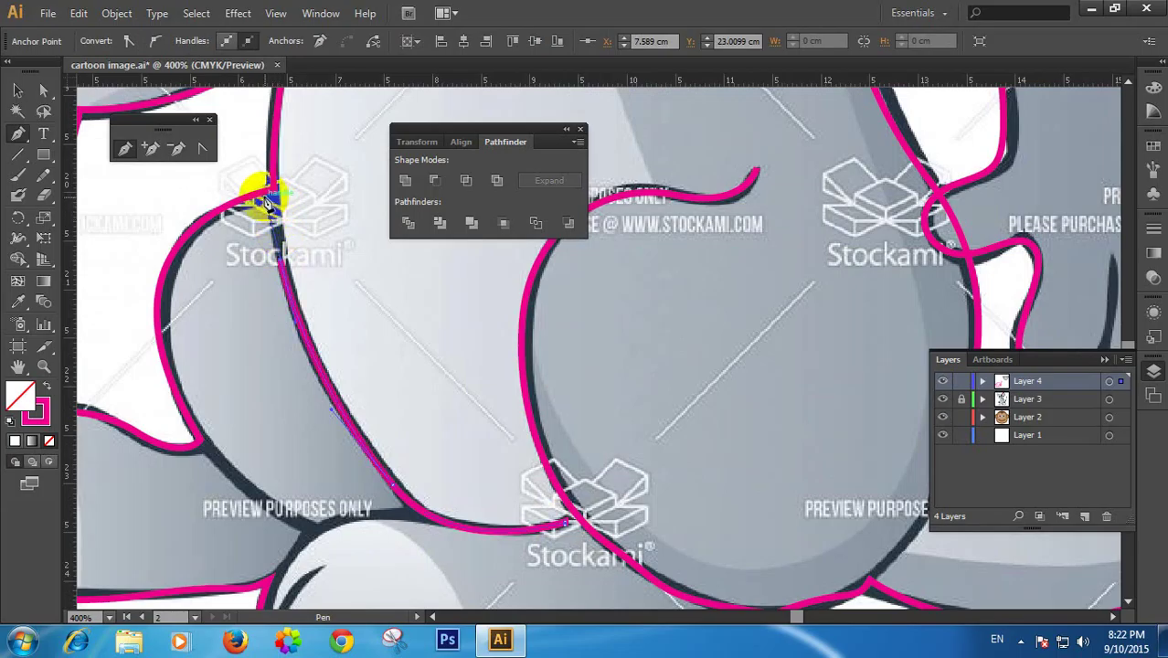
{"action": "left_click", "coordinate": [273, 172]}
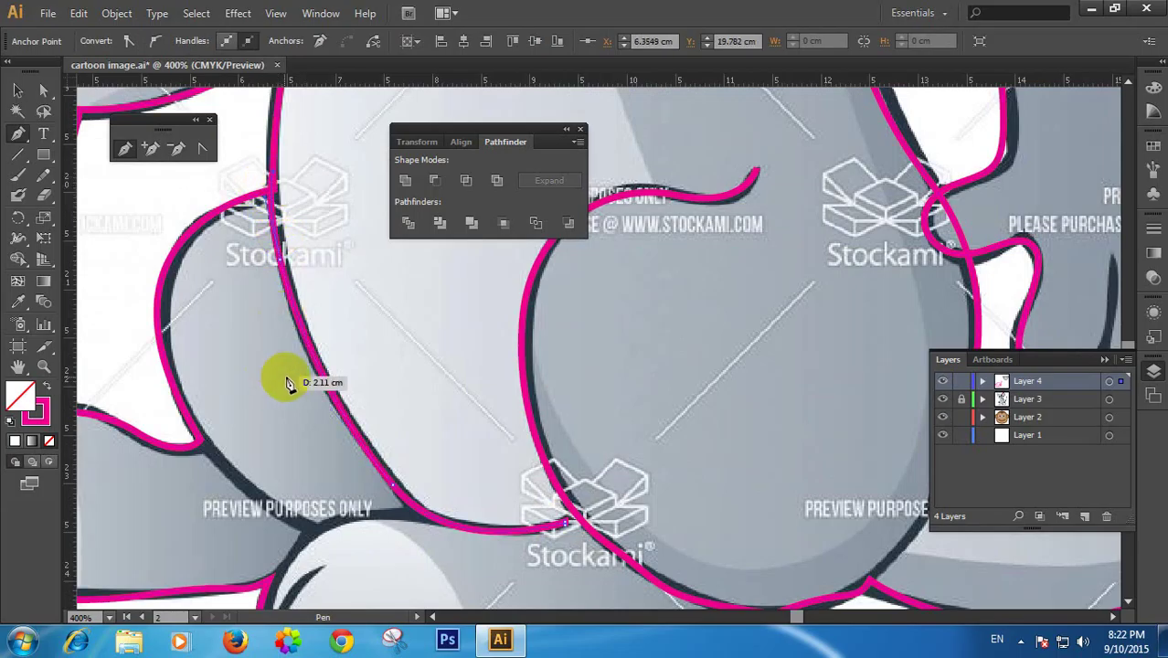
Move the belly line's upper end anchor onto the body outline's corner above the far leg with the Direct Selection tool, and deselect the path
{"action": "left_click", "coordinate": [43, 91]}
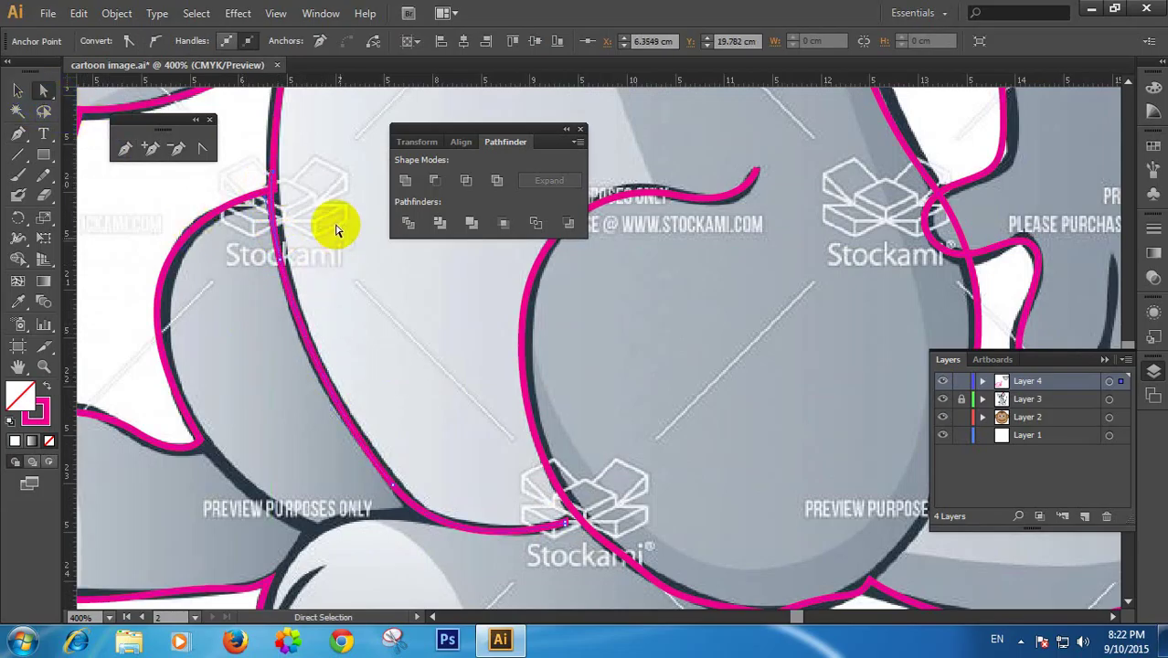
{"action": "left_click_drag", "start_coordinate": [277, 176], "coordinate": [277, 191]}
{"action": "left_click", "coordinate": [356, 272]}
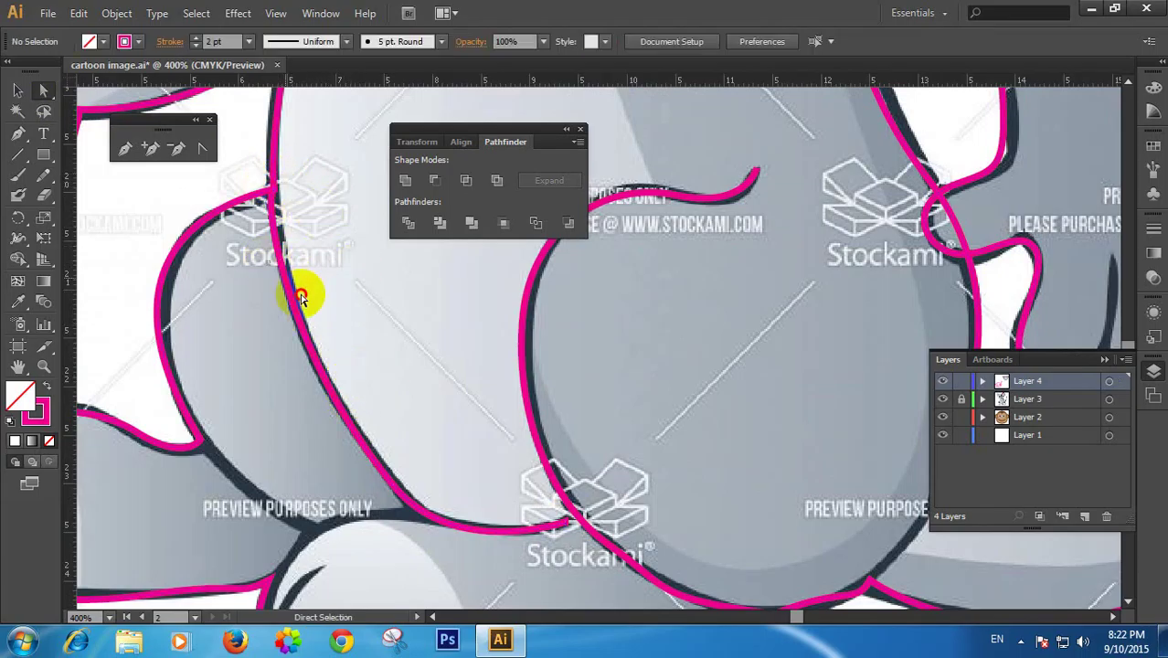
{"action": "left_click", "coordinate": [286, 249]}
{"action": "left_click", "coordinate": [403, 456]}
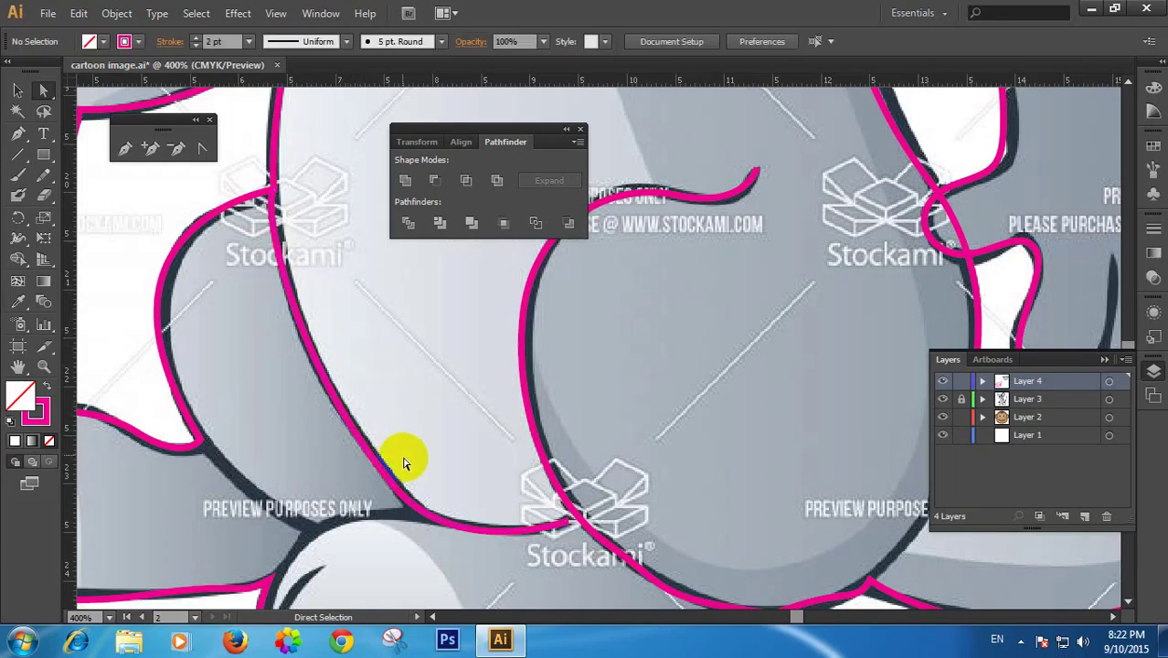
Examine the traced feet, legs and the whole body against the reference drawing for lines still missing
{"action": "left_click_drag", "start_coordinate": [375, 498], "coordinate": [387, 338]}
{"action": "left_click", "coordinate": [462, 352], "text": "ctrl+alt"}
{"action": "left_click", "coordinate": [461, 354], "text": "ctrl+alt"}
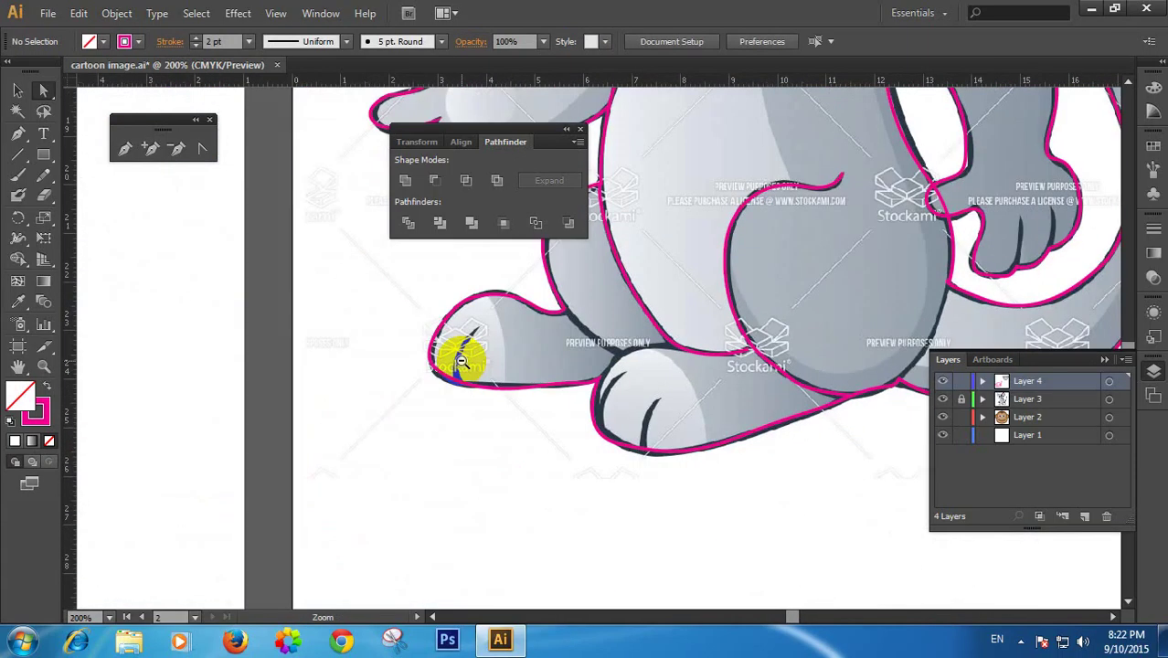
{"action": "left_click", "coordinate": [461, 355], "text": "ctrl+alt"}
{"action": "left_click_drag", "start_coordinate": [699, 368], "coordinate": [330, 464]}
{"action": "left_click", "coordinate": [336, 459], "text": "ctrl"}
{"action": "left_click_drag", "start_coordinate": [624, 395], "coordinate": [302, 453]}
{"action": "left_click", "coordinate": [296, 481]}
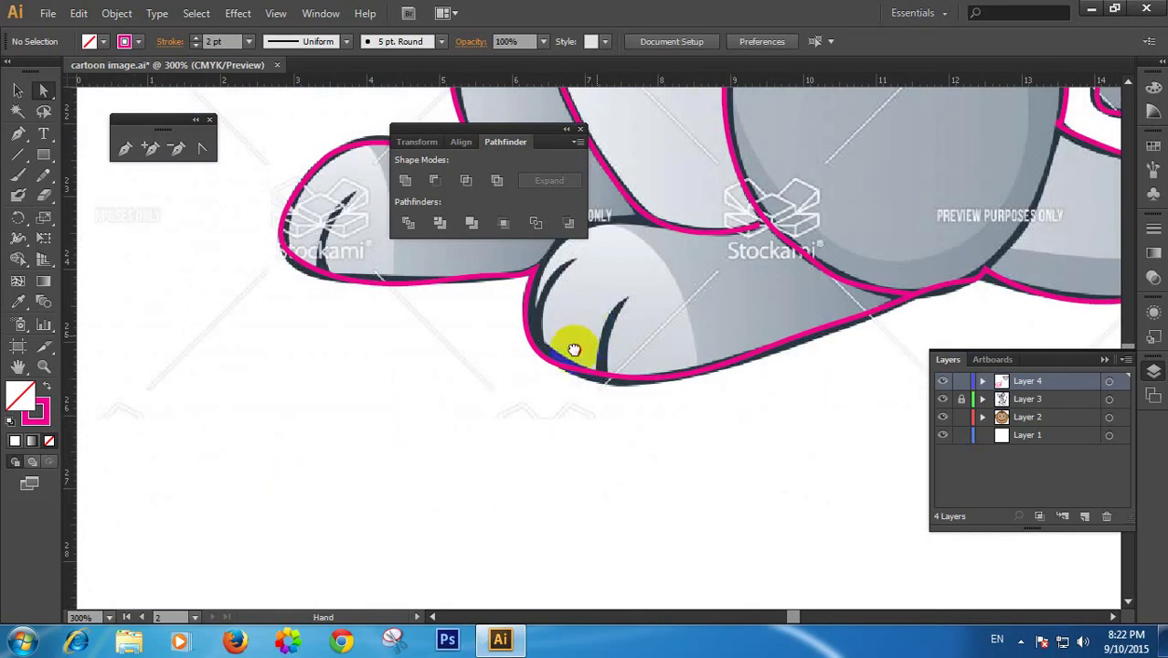
{"action": "left_click_drag", "start_coordinate": [658, 306], "coordinate": [341, 404]}
{"action": "left_click", "coordinate": [438, 371], "text": "ctrl+alt"}
{"action": "left_click", "coordinate": [437, 371], "text": "ctrl+alt"}
{"action": "left_click", "coordinate": [438, 371], "text": "ctrl+alt"}
{"action": "left_click_drag", "start_coordinate": [589, 339], "coordinate": [219, 496]}
{"action": "left_click_drag", "start_coordinate": [524, 363], "coordinate": [424, 484]}
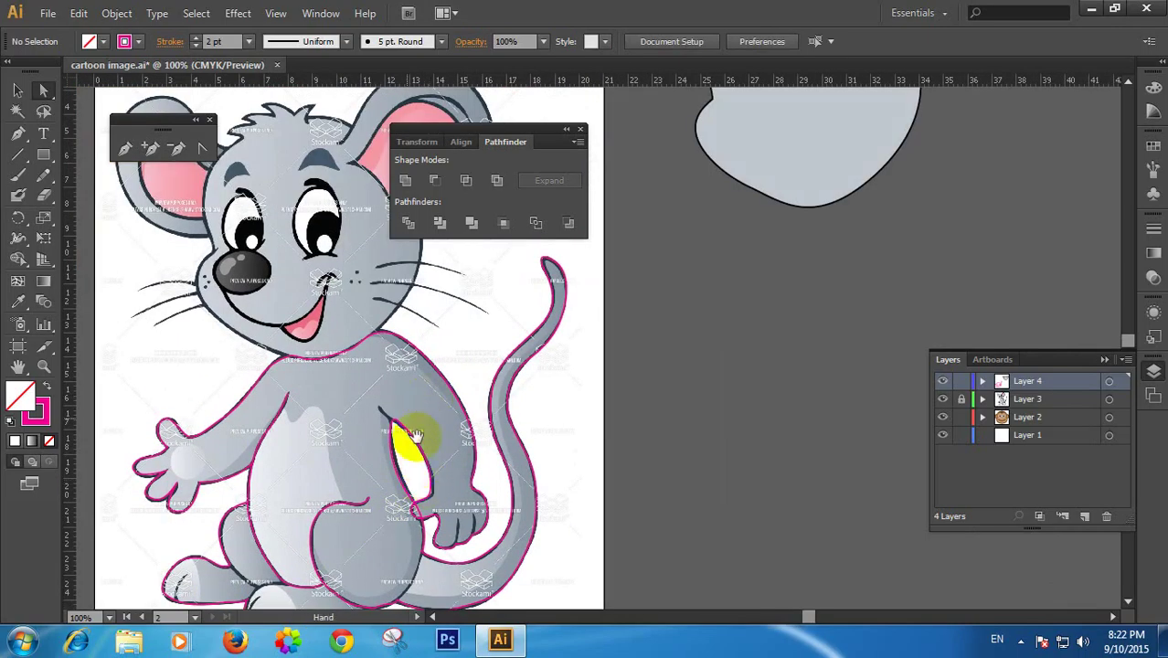
{"action": "left_click_drag", "start_coordinate": [404, 443], "coordinate": [409, 318]}
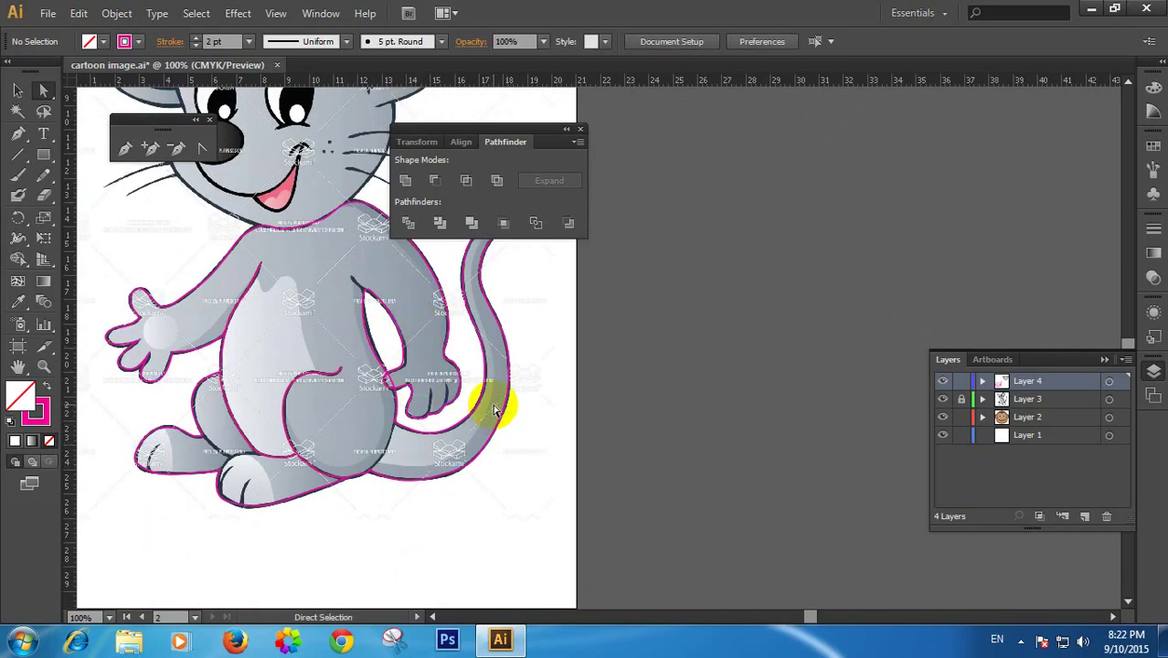
Fill the closed body outline with the brown swatch C=35 M=60 Y=80 K=25, and deselect it to check the shape
{"action": "left_click", "coordinate": [373, 299]}
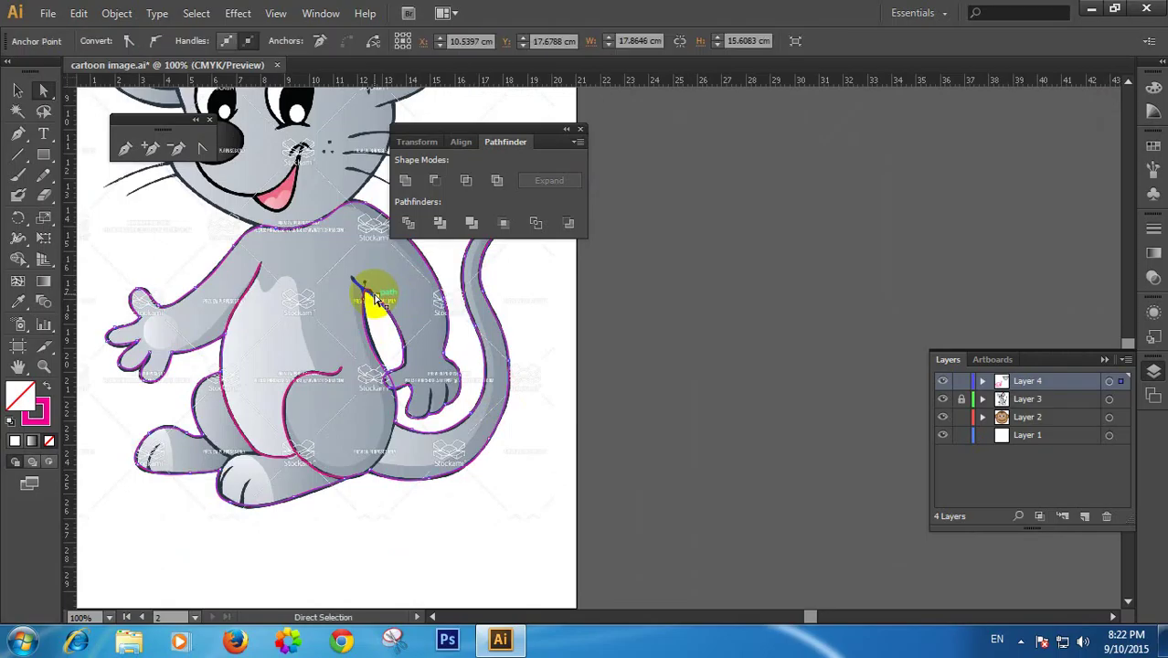
{"action": "key", "text": "v"}
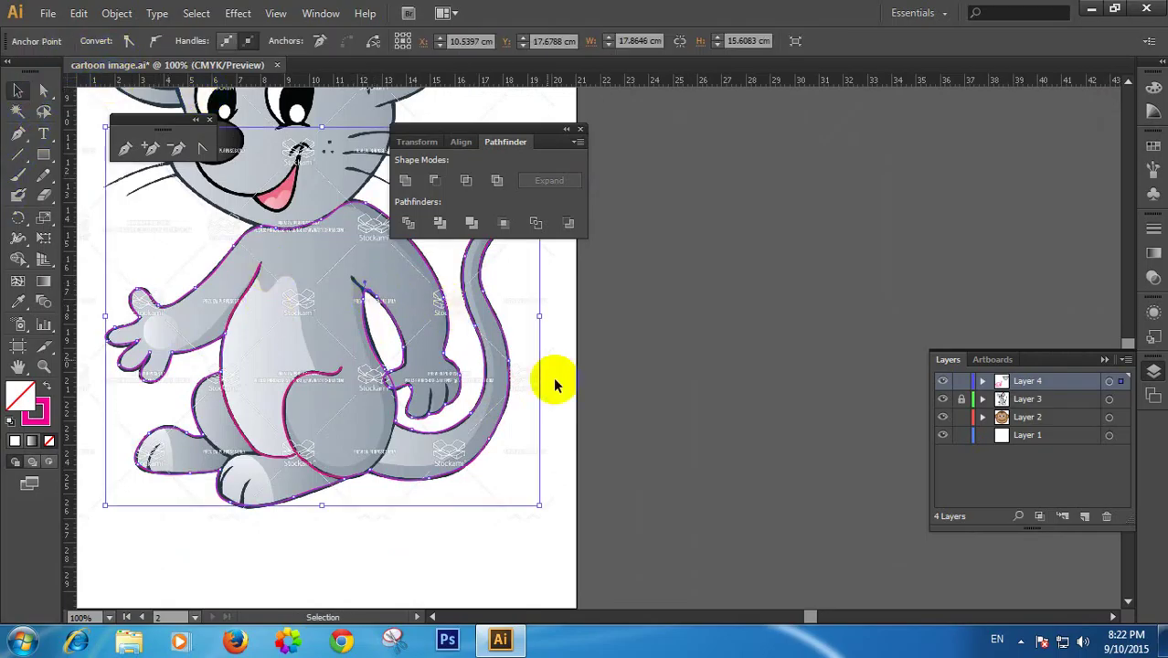
{"action": "left_click", "coordinate": [555, 384]}
{"action": "left_click", "coordinate": [366, 295]}
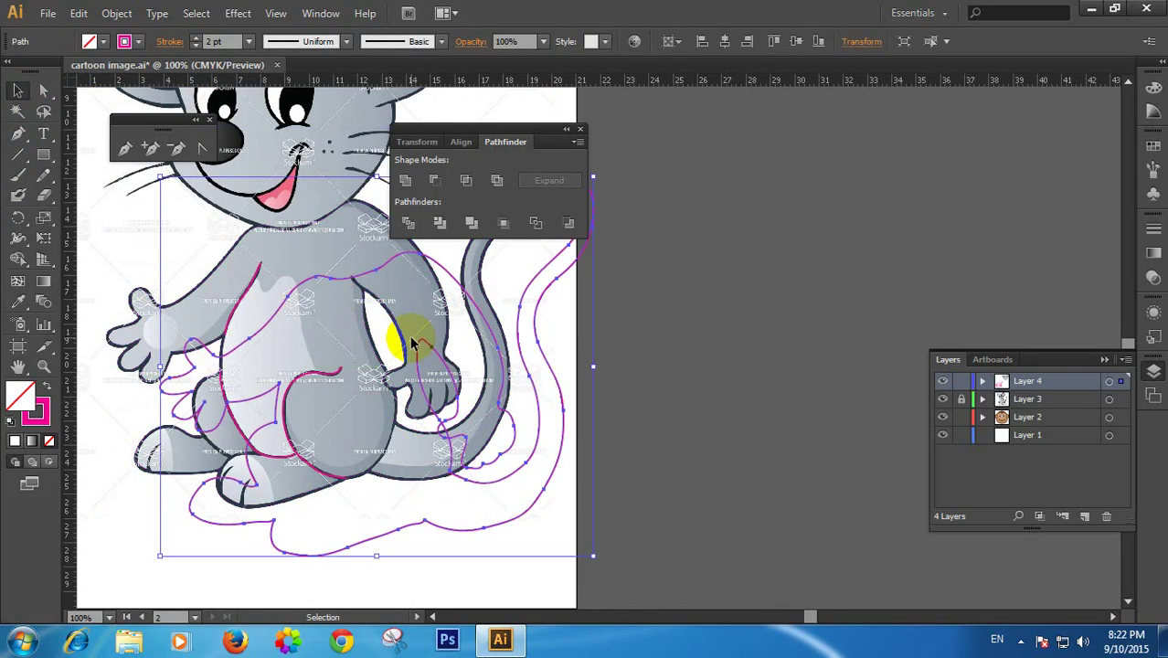
{"action": "left_click", "coordinate": [101, 42]}
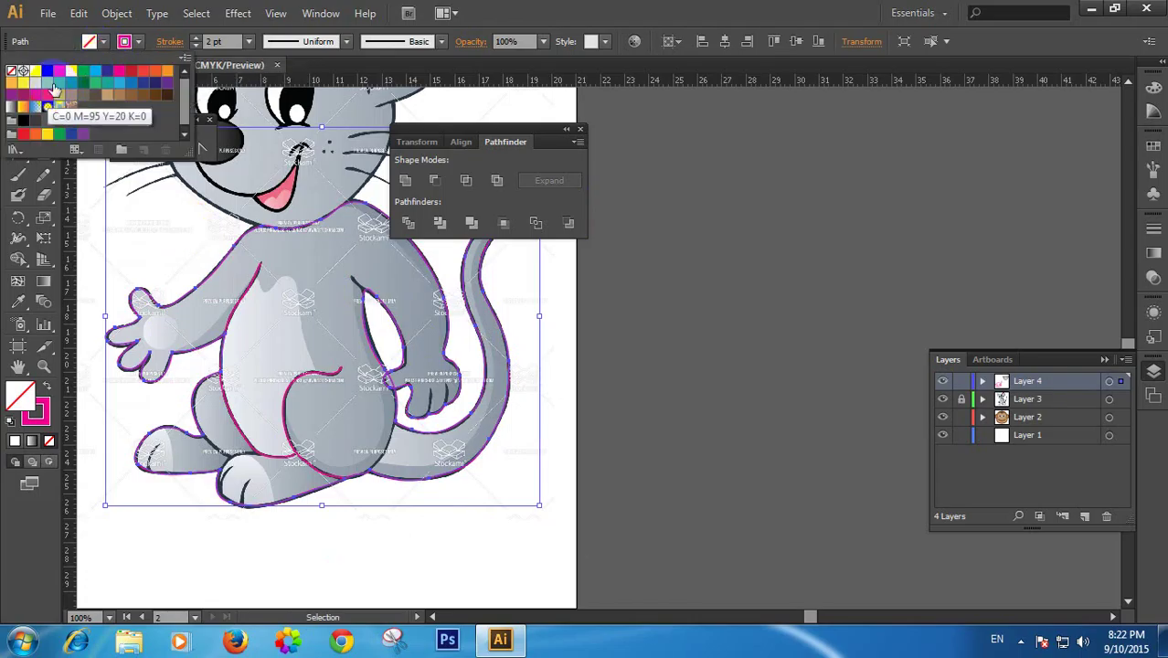
{"action": "left_click", "coordinate": [130, 97]}
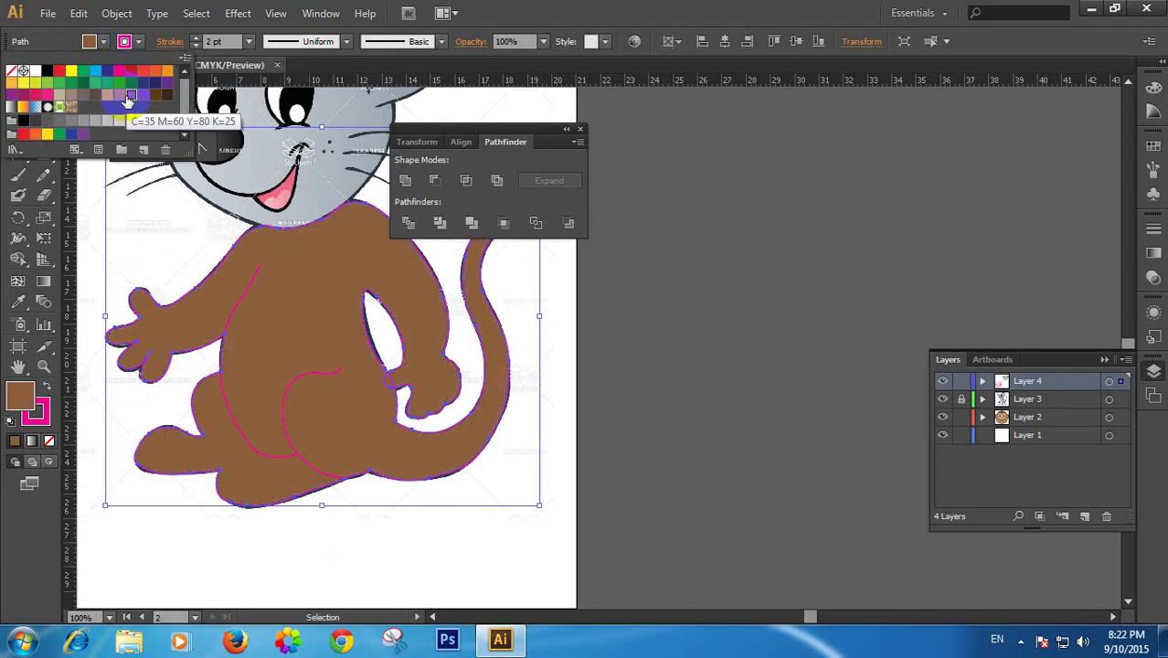
{"action": "left_click", "coordinate": [639, 382]}
{"action": "left_click", "coordinate": [660, 399]}
{"action": "key", "text": "space"}
{"action": "left_click_drag", "start_coordinate": [574, 334], "coordinate": [611, 355]}
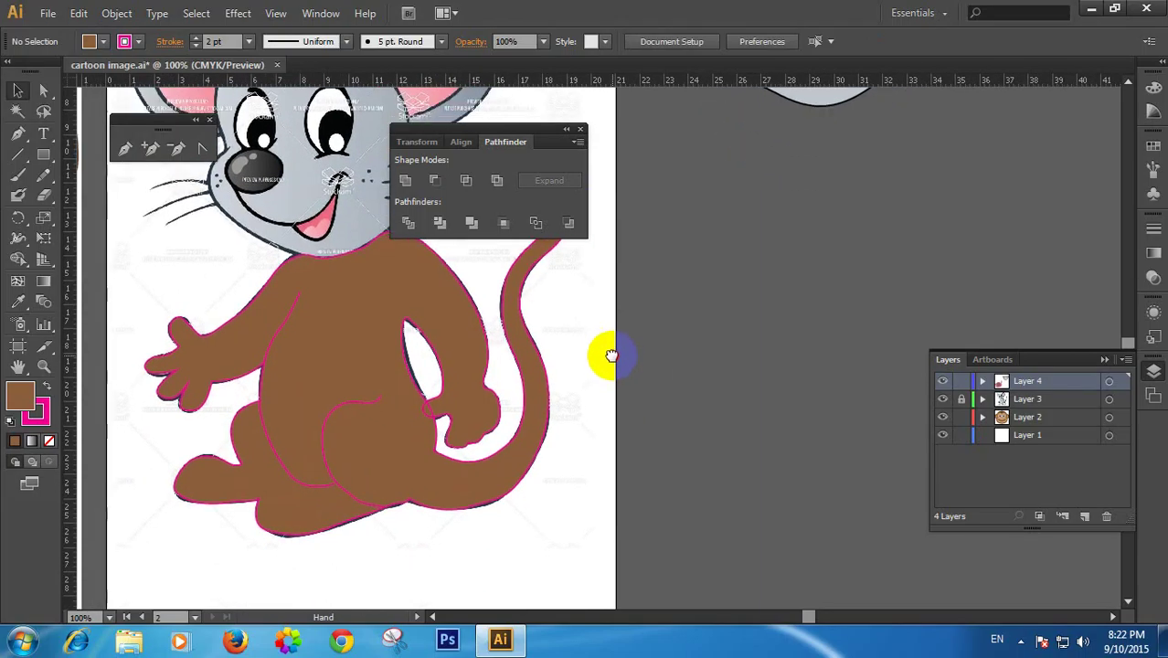
Set the body outline's fill back to none and deselect it
{"action": "left_click", "coordinate": [374, 415]}
{"action": "key", "text": "/"}
{"action": "left_click", "coordinate": [759, 398]}
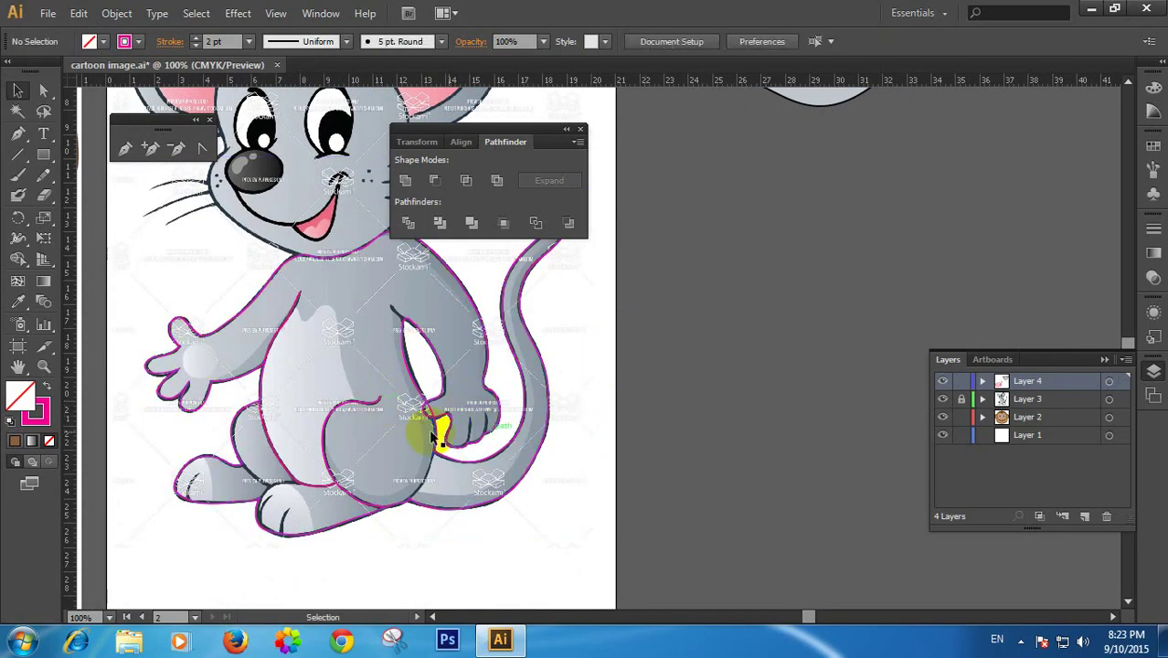
Trace the near foot's upper edge with the Pen tool from the belly line's lower end to the body outline's corner between the feet, and deselect it
{"action": "left_click", "coordinate": [308, 504], "text": "ctrl"}
{"action": "left_click_drag", "start_coordinate": [662, 343], "coordinate": [367, 505]}
{"action": "left_click", "coordinate": [316, 427], "text": "ctrl"}
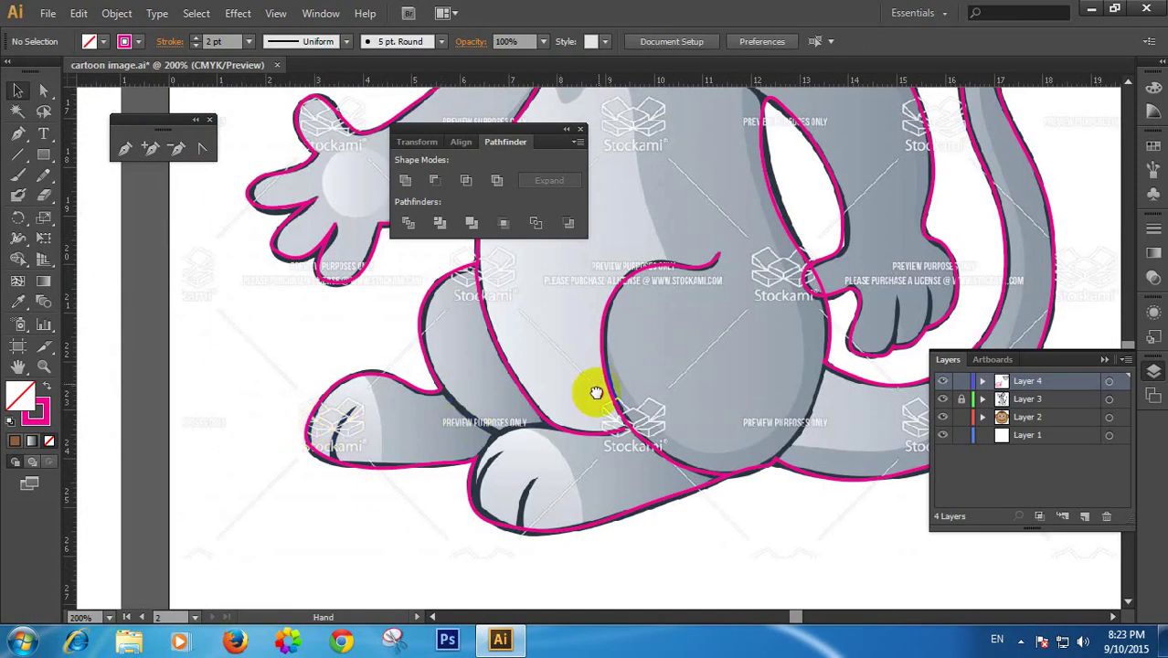
{"action": "left_click_drag", "start_coordinate": [594, 391], "coordinate": [385, 495]}
{"action": "left_click_drag", "start_coordinate": [394, 543], "coordinate": [354, 416]}
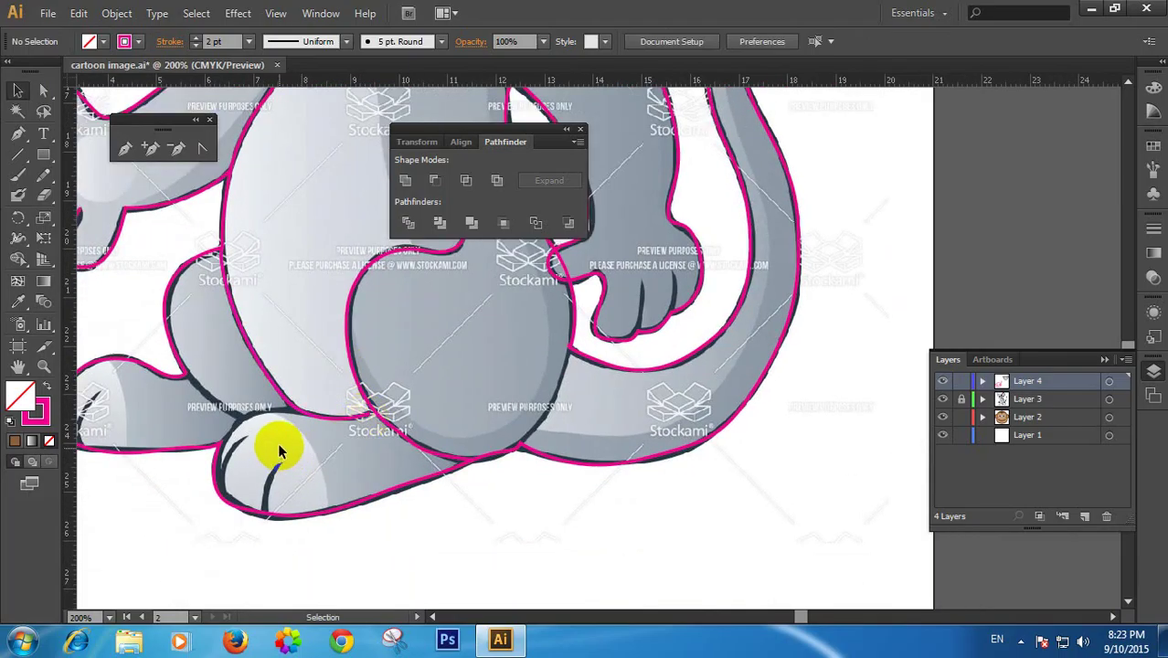
{"action": "left_click", "coordinate": [155, 151]}
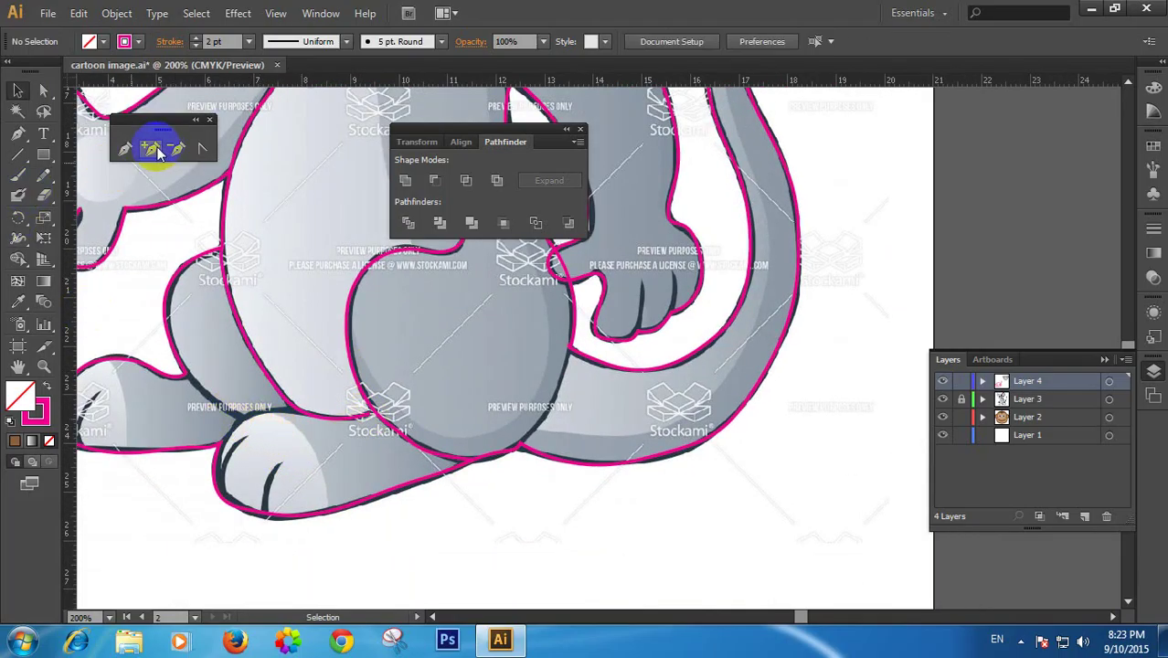
{"action": "left_click", "coordinate": [125, 148]}
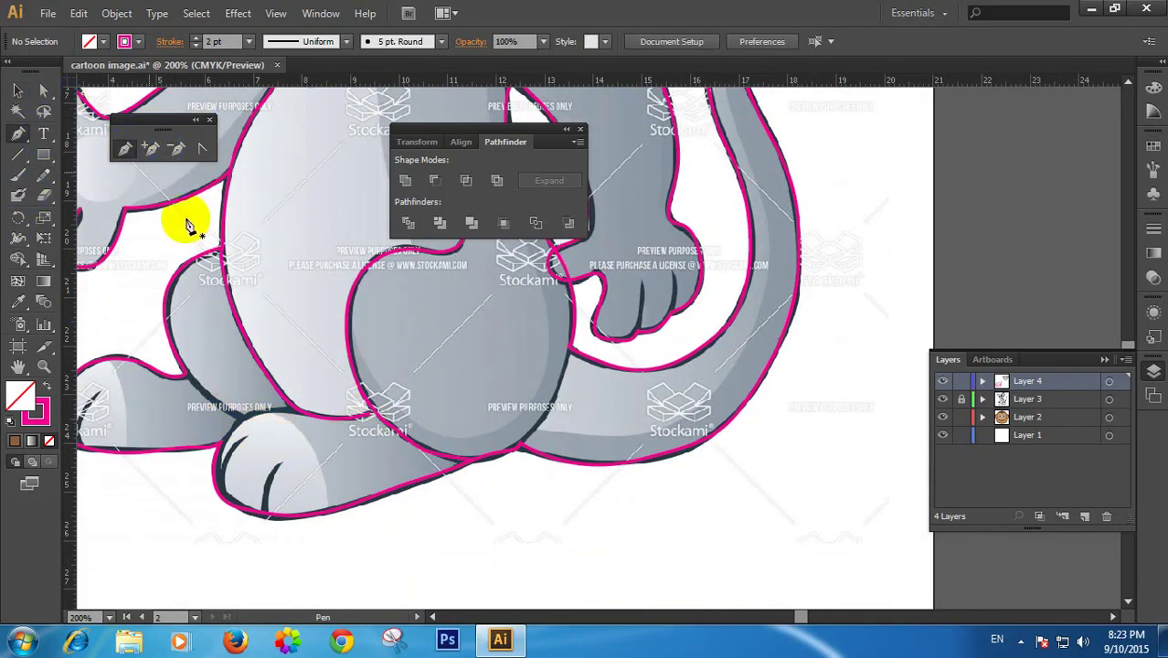
{"action": "scroll", "coordinate": [264, 380], "scroll_direction": "up", "scroll_amount": 1}
{"action": "scroll", "coordinate": [468, 350], "scroll_direction": "up", "scroll_amount": 1}
{"action": "left_click_drag", "start_coordinate": [728, 370], "coordinate": [377, 349]}
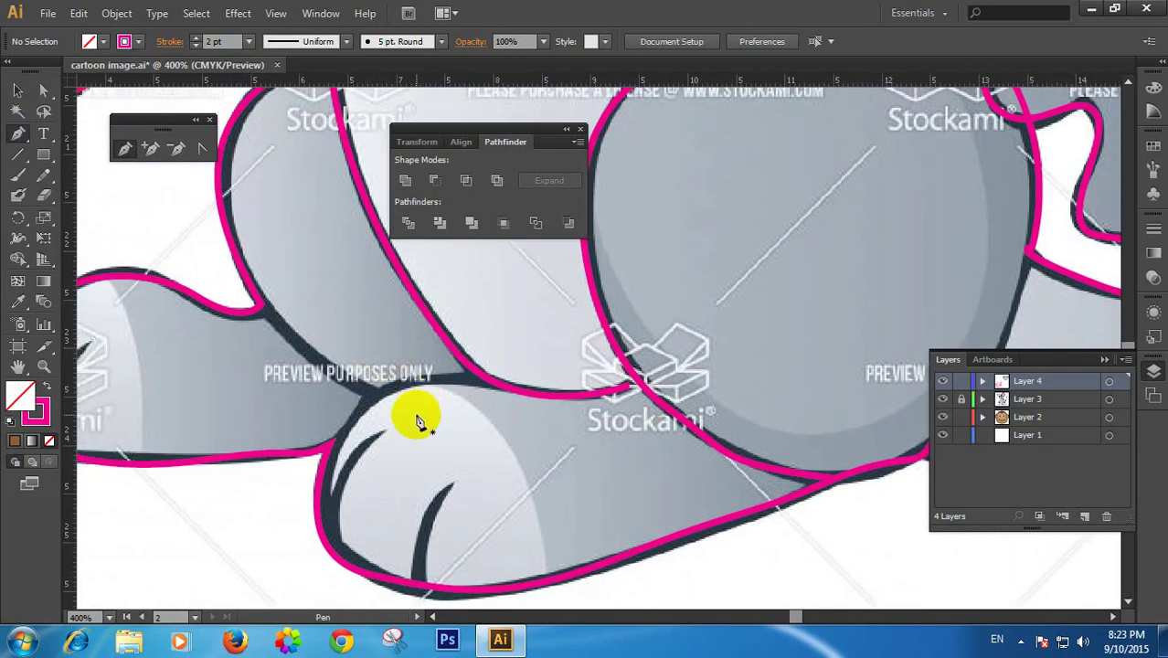
{"action": "left_click", "coordinate": [471, 388]}
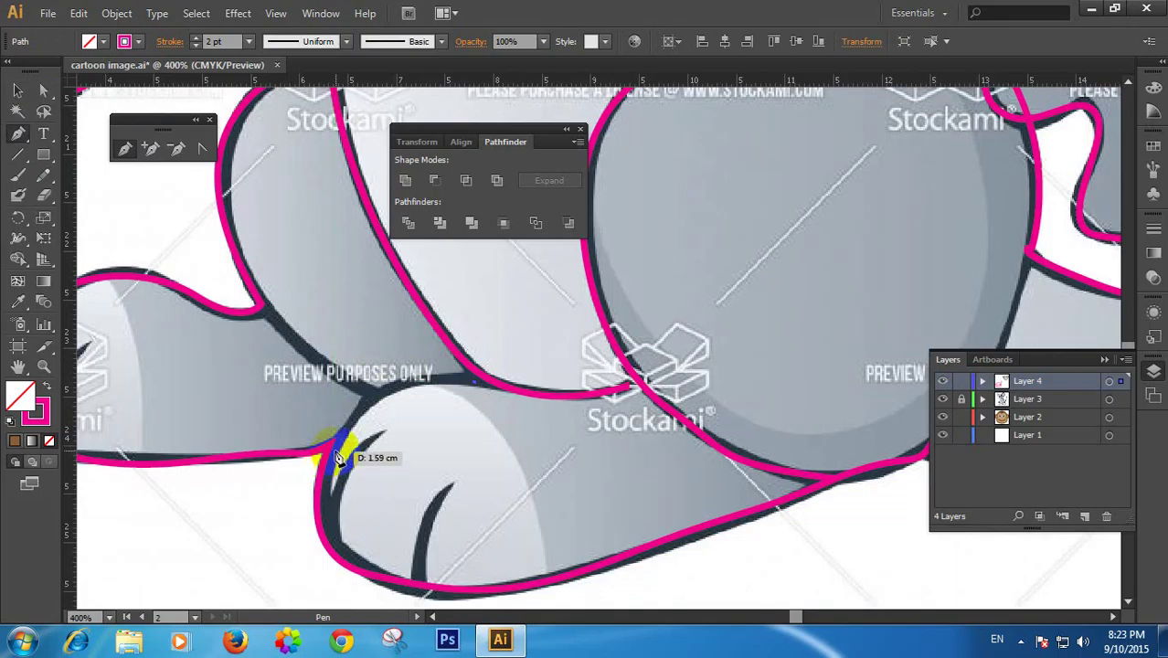
{"action": "left_click_drag", "start_coordinate": [338, 459], "coordinate": [278, 571]}
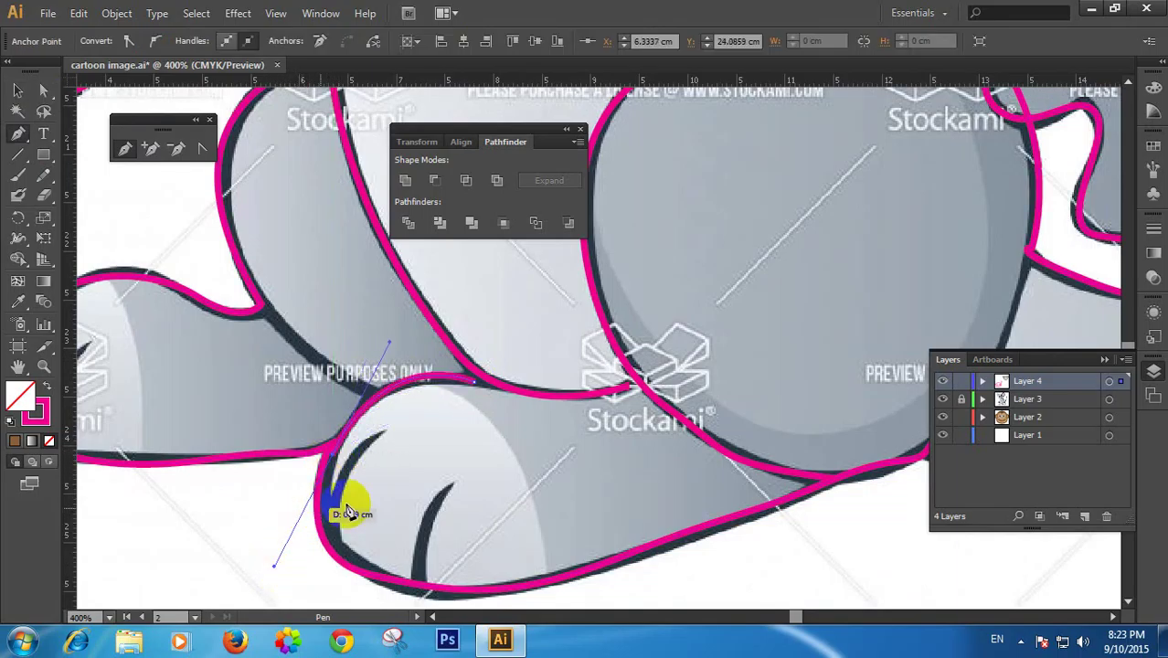
{"action": "left_click", "coordinate": [44, 92]}
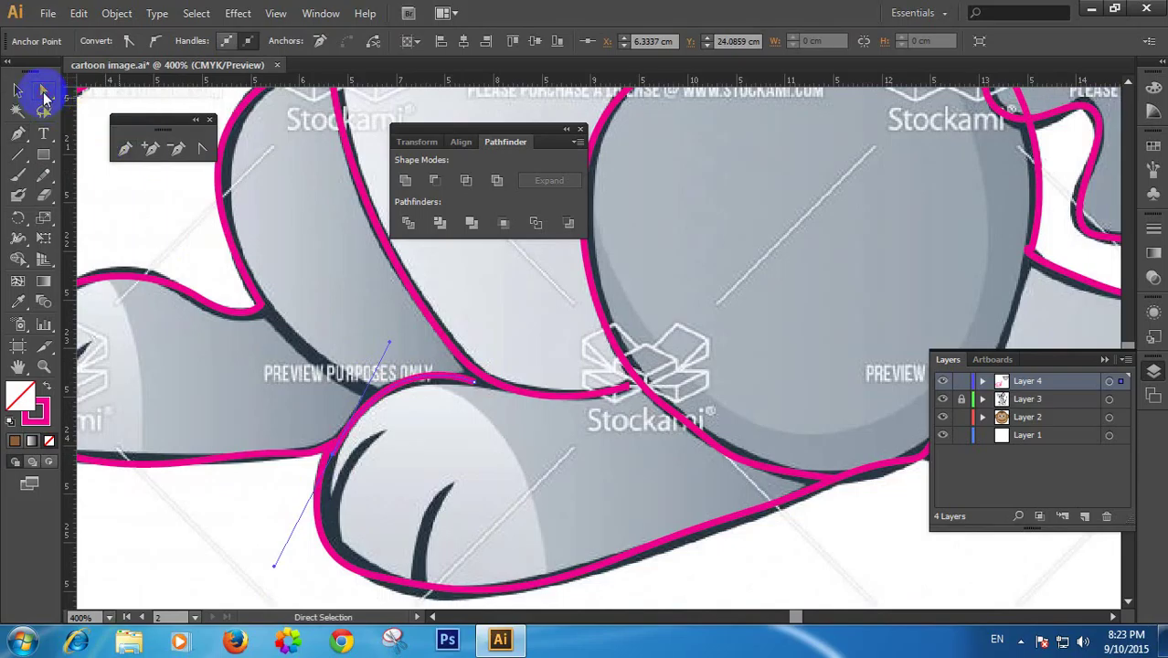
{"action": "left_click", "coordinate": [363, 468]}
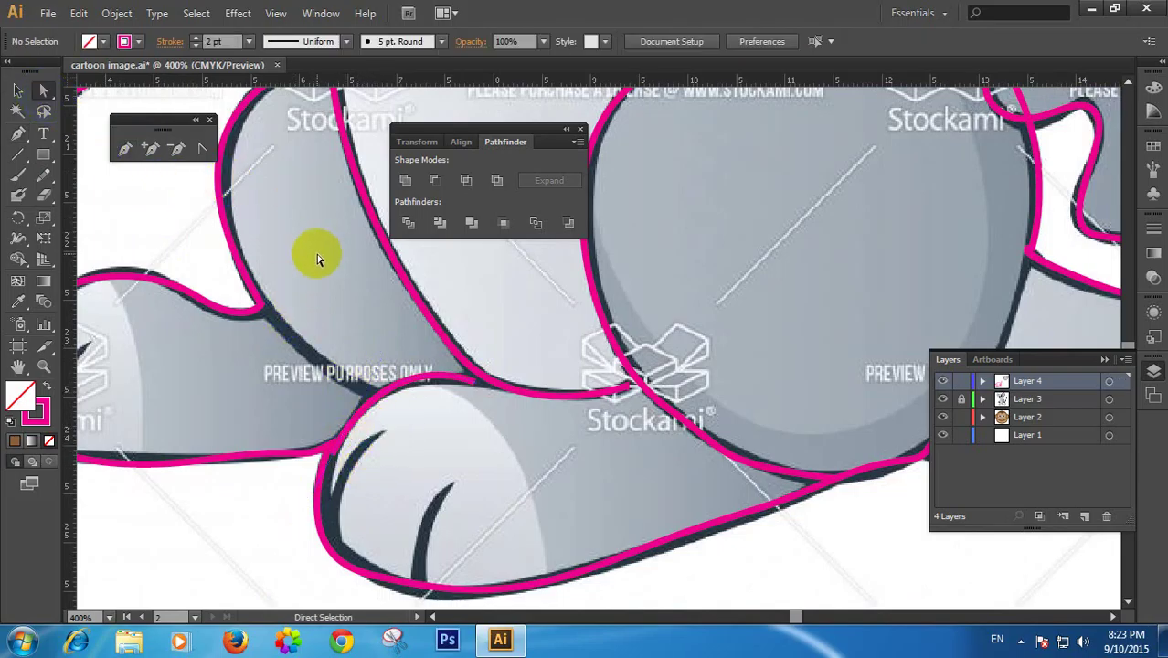
Trace the line between the far thigh and far foot with the Pen tool, from the near foot's top to the outline's corner, and deselect it
{"action": "left_click", "coordinate": [166, 148]}
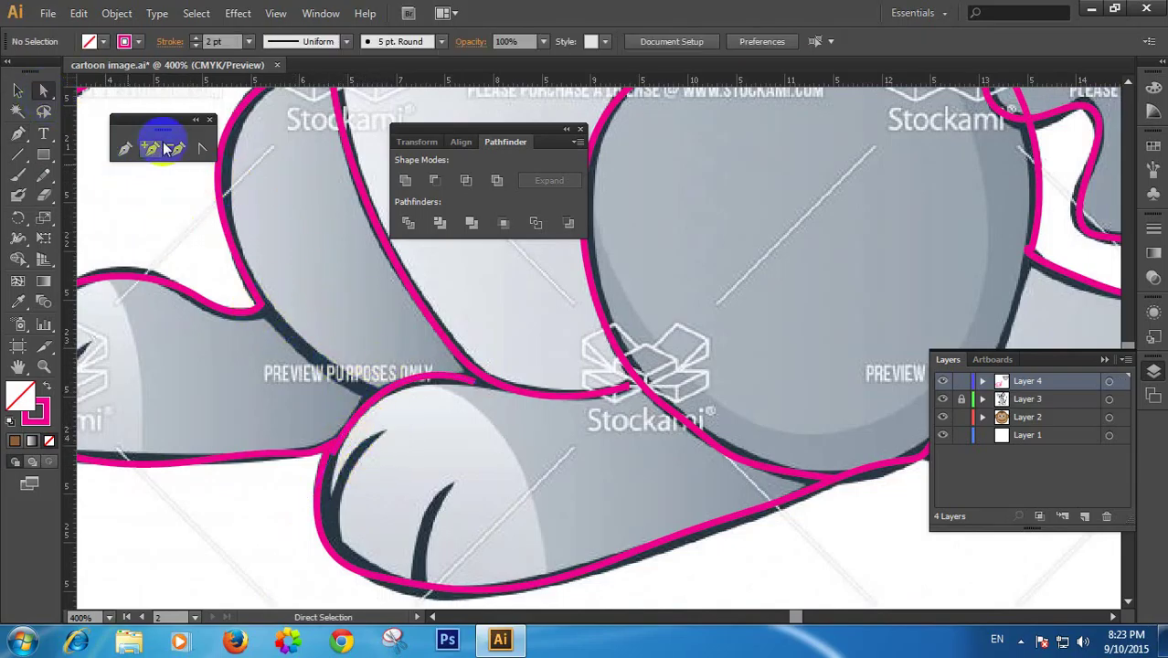
{"action": "left_click", "coordinate": [18, 134]}
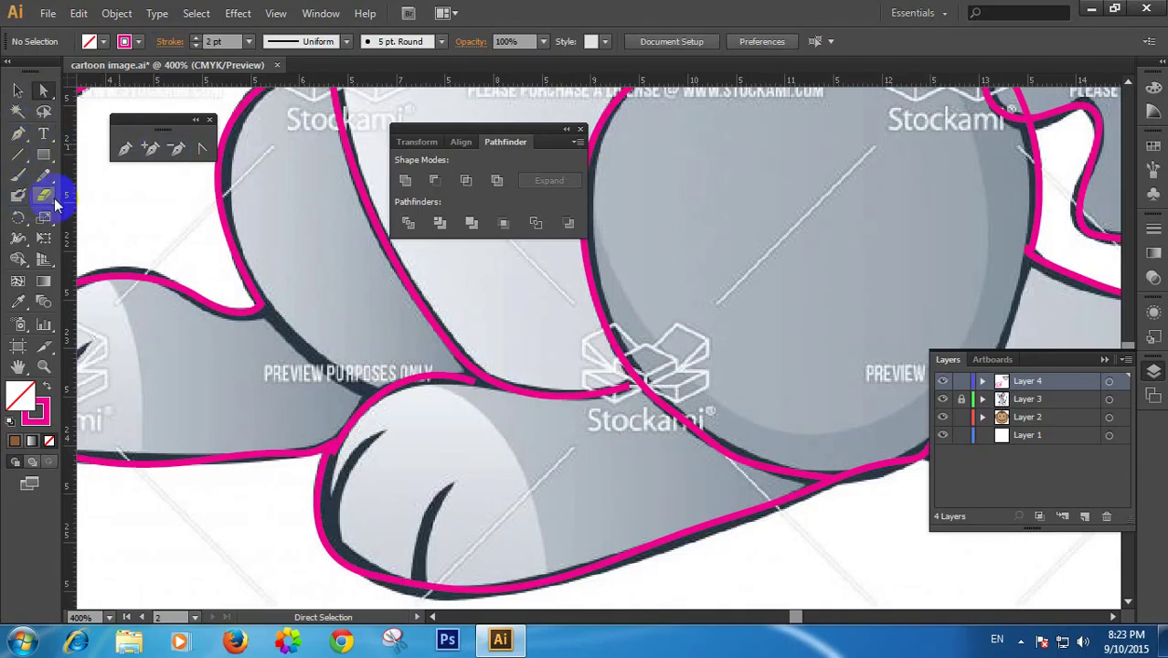
{"action": "left_click", "coordinate": [363, 397]}
{"action": "left_click", "coordinate": [258, 294]}
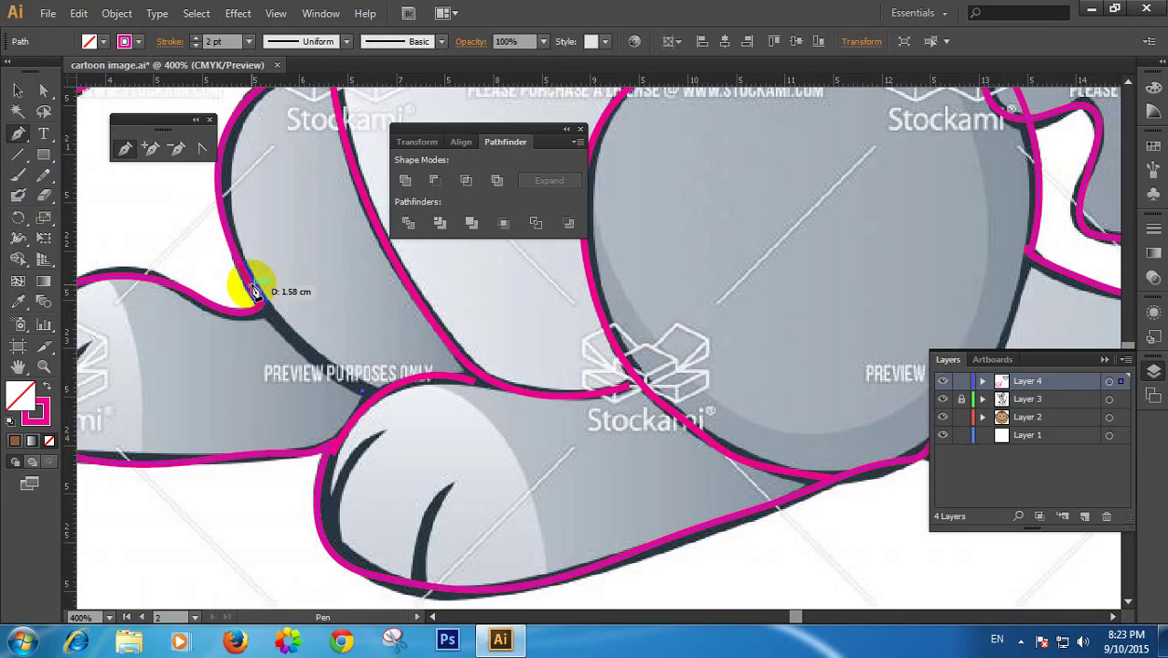
{"action": "left_click", "coordinate": [233, 240]}
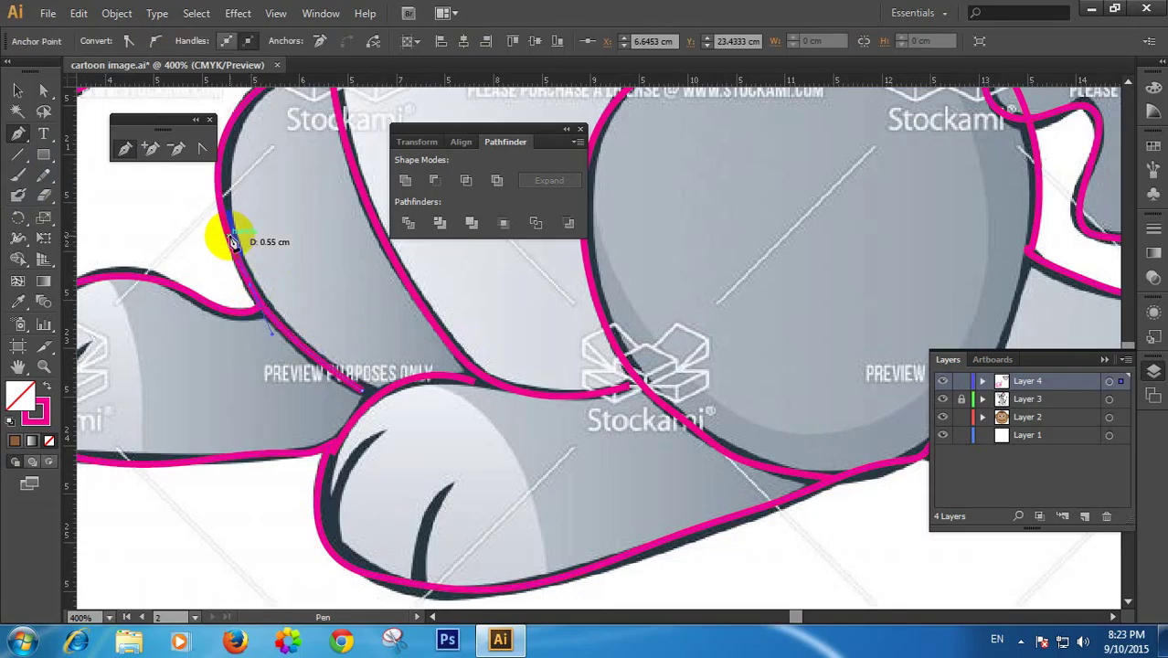
{"action": "left_click", "coordinate": [378, 451]}
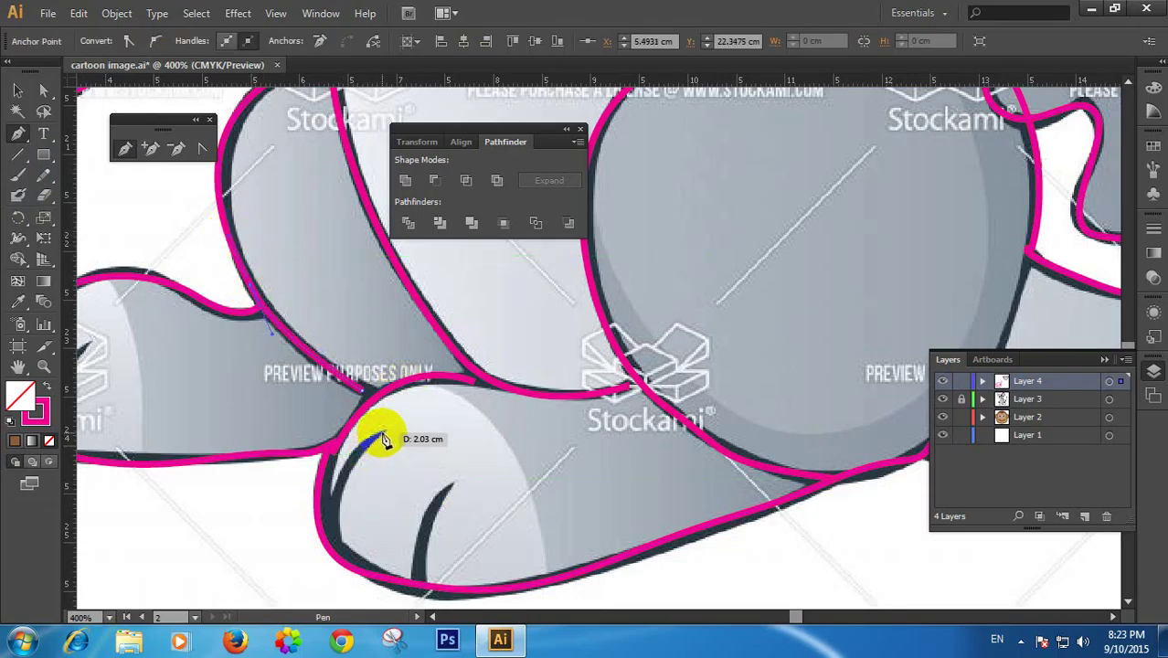
{"action": "left_click", "coordinate": [382, 432]}
{"action": "key", "text": "ctrl+z"}
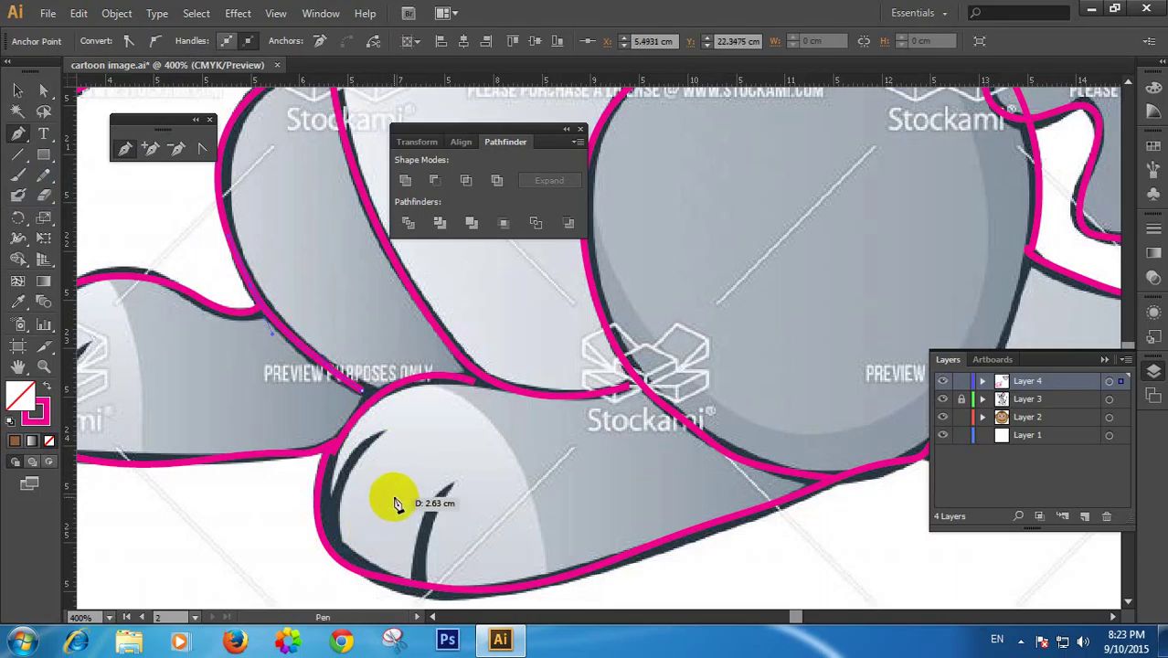
{"action": "left_click", "coordinate": [18, 91]}
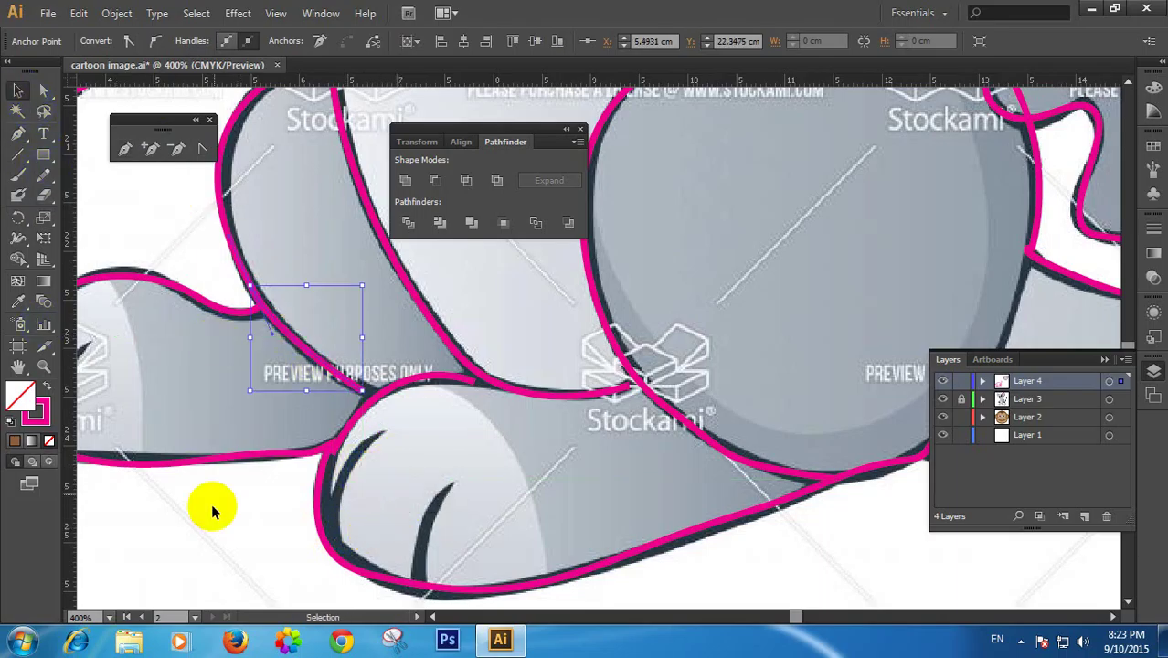
{"action": "left_click", "coordinate": [212, 523]}
Try to trace the near foot's two toe lines with the Pen tool, and undo the attempt
{"action": "left_click", "coordinate": [20, 132]}
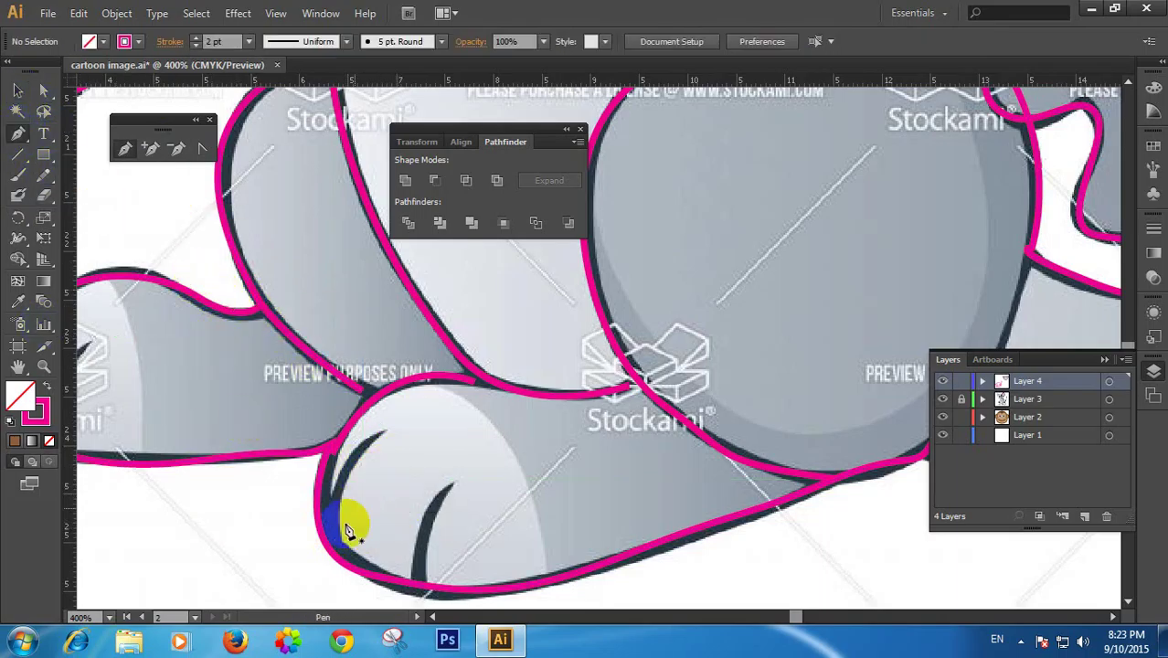
{"action": "left_click_drag", "start_coordinate": [385, 430], "coordinate": [340, 491]}
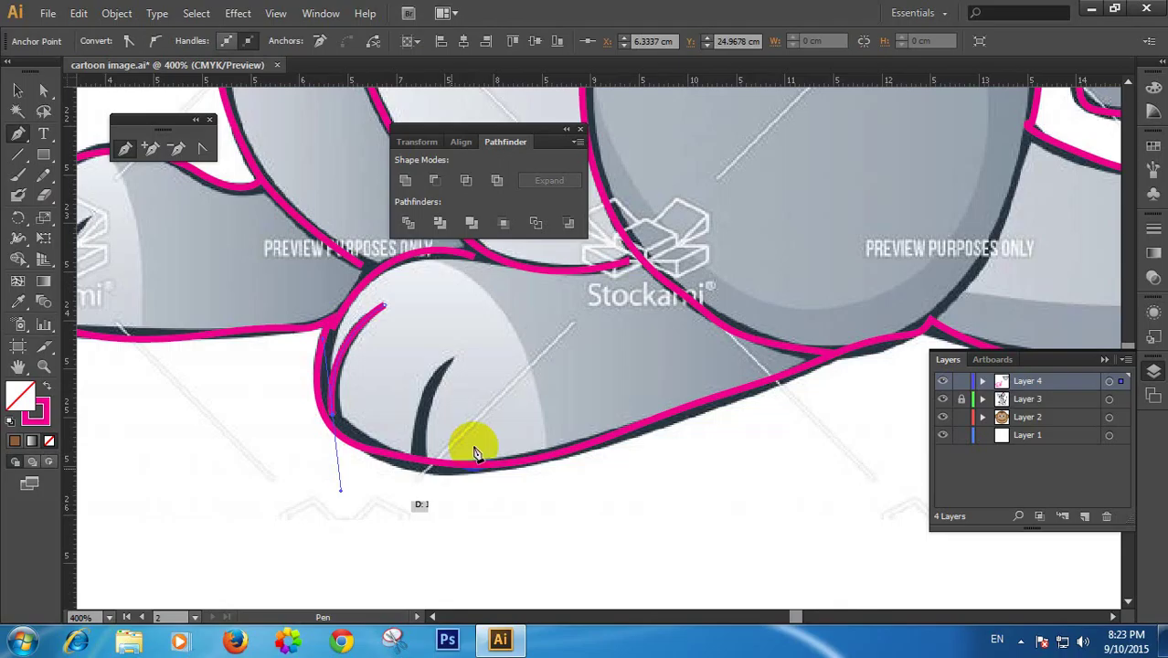
{"action": "left_click", "coordinate": [452, 361]}
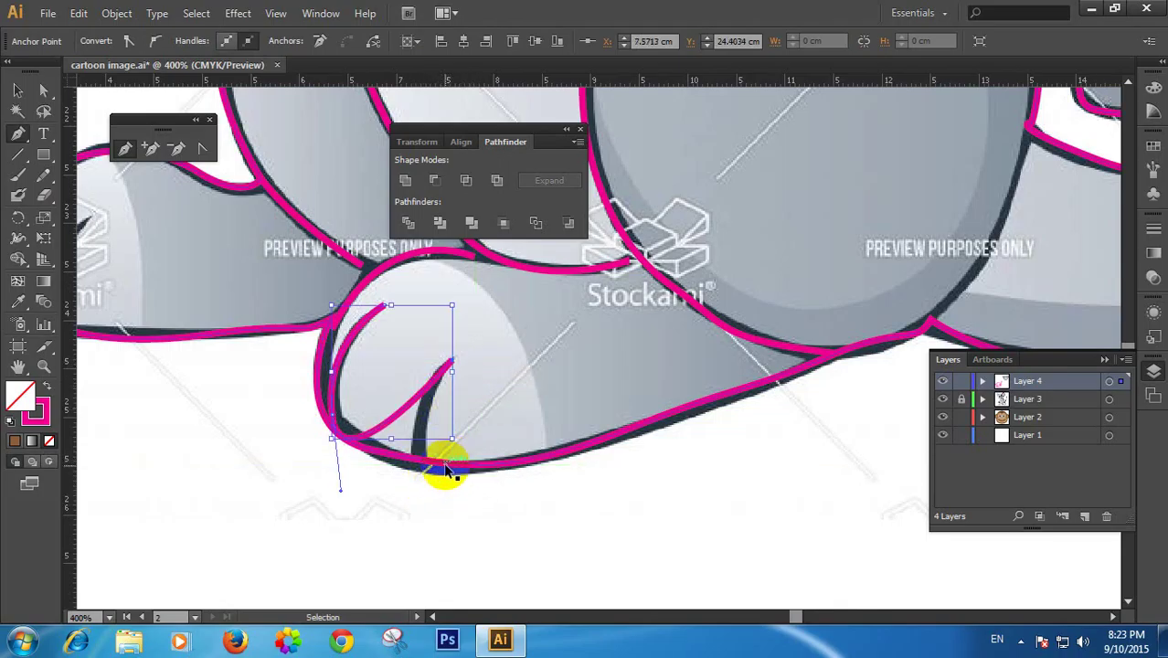
{"action": "key", "text": "ctrl+z"}
{"action": "key", "text": "ctrl+z"}
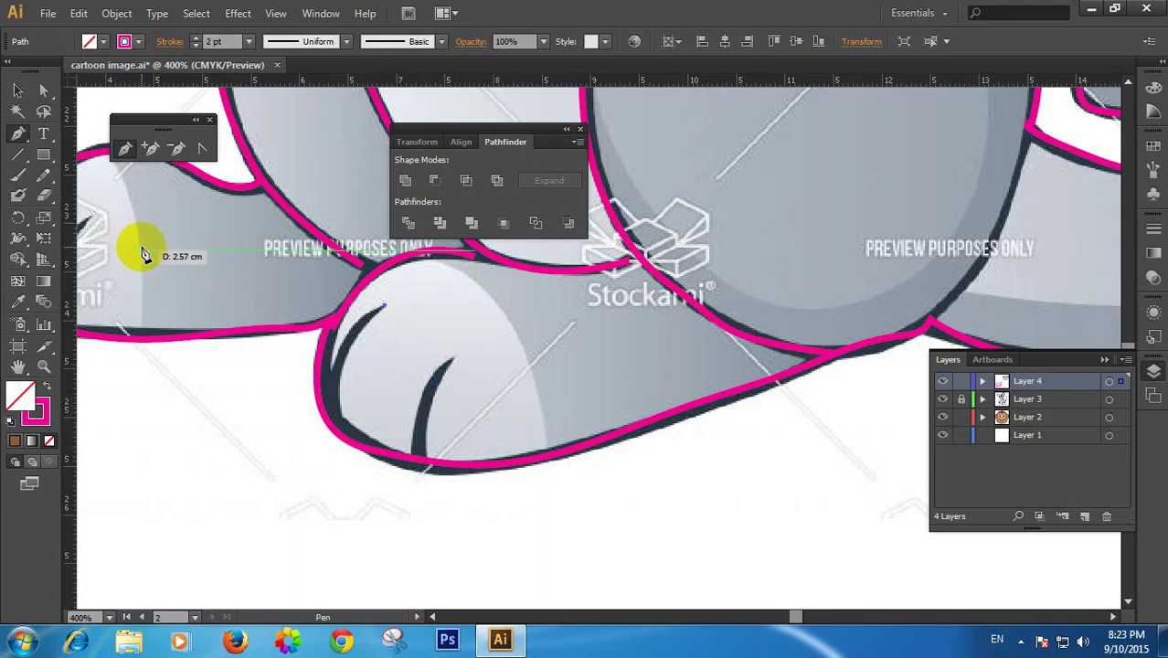
{"action": "left_click", "coordinate": [450, 353]}
{"action": "key", "text": "ctrl+z"}
{"action": "key", "text": "ctrl+z"}
Trace the near foot's outer toe line with the Pen tool, beginning at its upper tip
{"action": "left_click", "coordinate": [388, 307]}
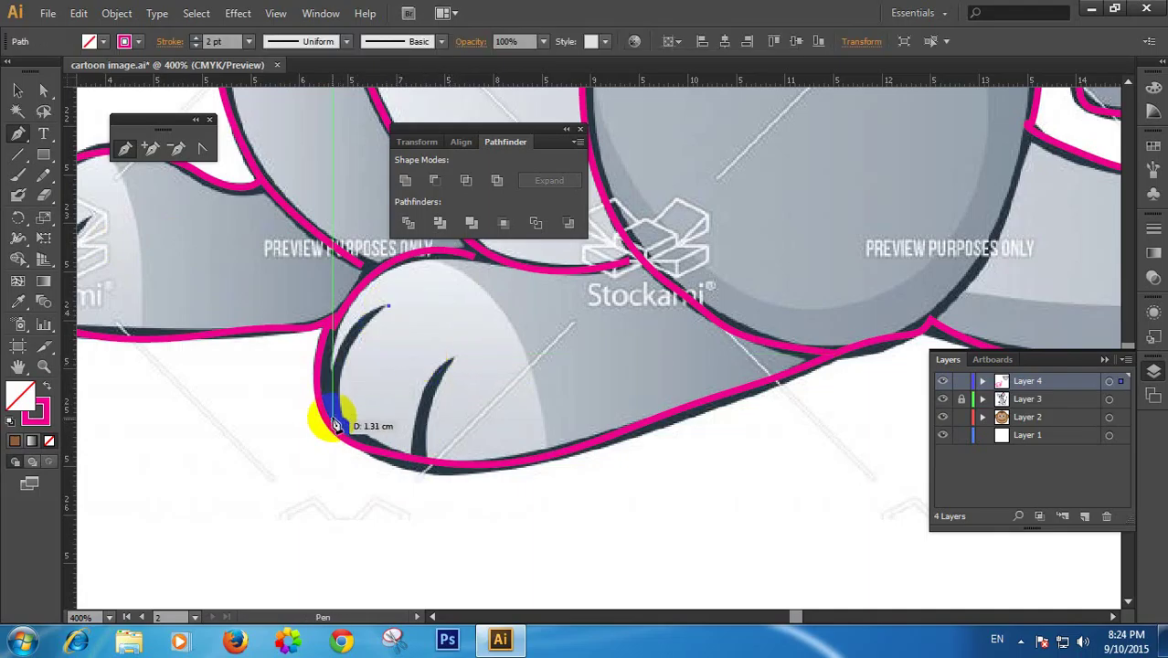
Finish the curved open path along the outer toe line of the mouse's front foot and deselect it
{"action": "left_click_drag", "start_coordinate": [333, 418], "coordinate": [329, 541]}
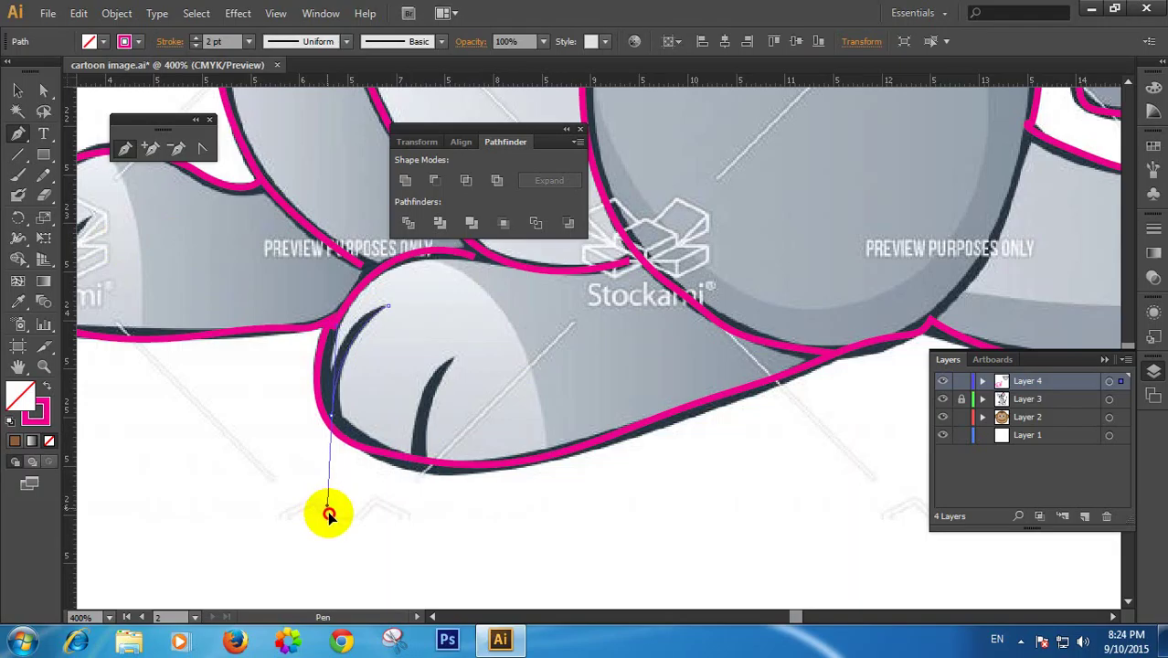
{"action": "left_click_drag", "start_coordinate": [328, 514], "coordinate": [329, 515]}
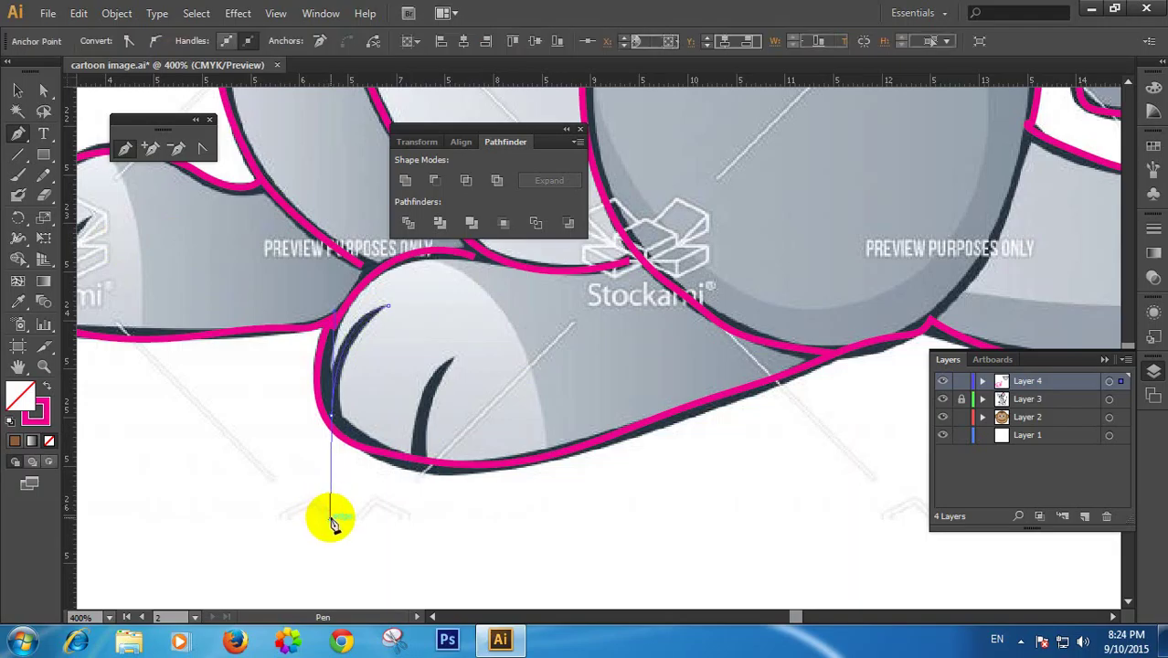
{"action": "left_click", "coordinate": [453, 354]}
{"action": "key", "text": "ctrl+z"}
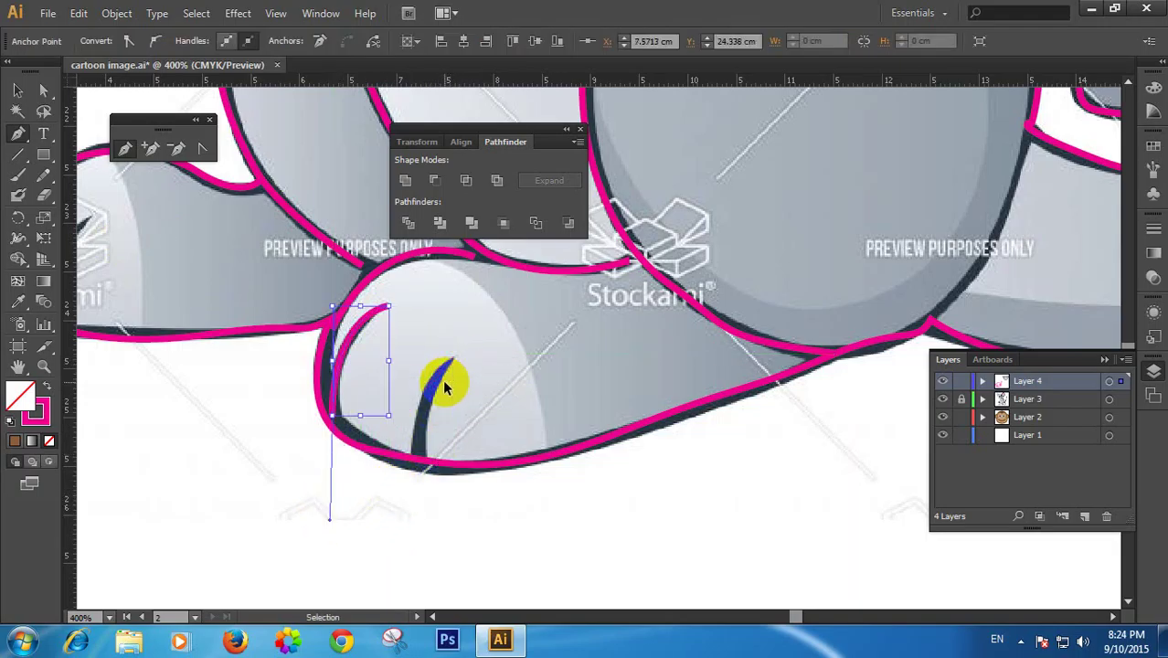
{"action": "left_click", "coordinate": [442, 379], "text": "ctrl"}
{"action": "left_click", "coordinate": [17, 92]}
{"action": "left_click", "coordinate": [202, 480]}
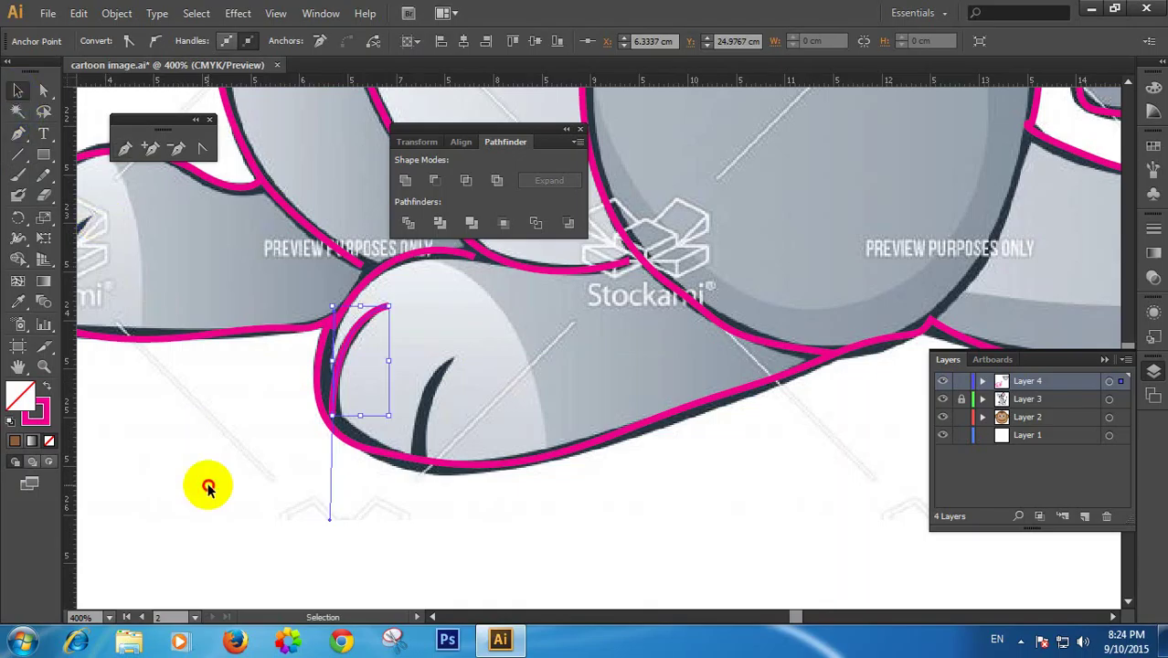
Trace the front foot's inner toe line with the Pen tool as a curved open path, then deselect it
{"action": "left_click", "coordinate": [22, 135]}
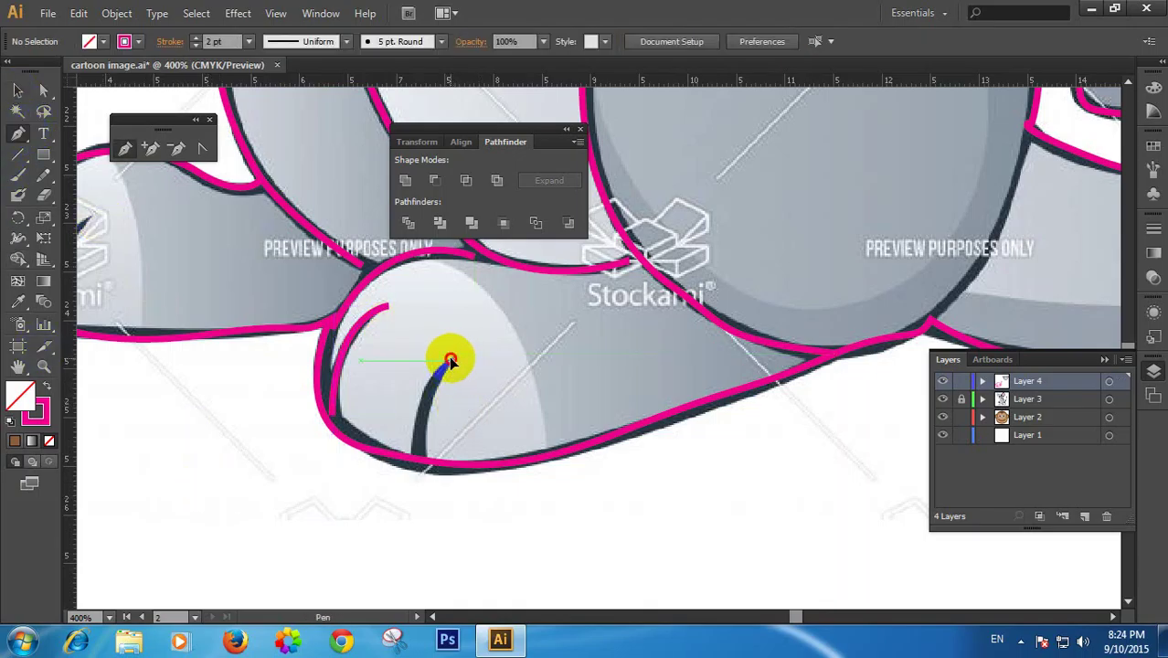
{"action": "left_click", "coordinate": [451, 361]}
{"action": "left_click_drag", "start_coordinate": [420, 462], "coordinate": [418, 556]}
{"action": "left_click", "coordinate": [25, 98]}
{"action": "left_click", "coordinate": [184, 450]}
Trace the short dark crease at the armpit above the arm gap with the Pen tool and deselect the path
{"action": "key", "text": "ctrl+space"}
{"action": "left_click", "coordinate": [542, 448], "text": "ctrl+alt"}
{"action": "left_click", "coordinate": [543, 448], "text": "ctrl+alt"}
{"action": "left_click_drag", "start_coordinate": [707, 280], "coordinate": [503, 608]}
{"action": "left_click", "coordinate": [537, 501], "text": "ctrl+alt"}
{"action": "left_click_drag", "start_coordinate": [686, 371], "coordinate": [555, 540]}
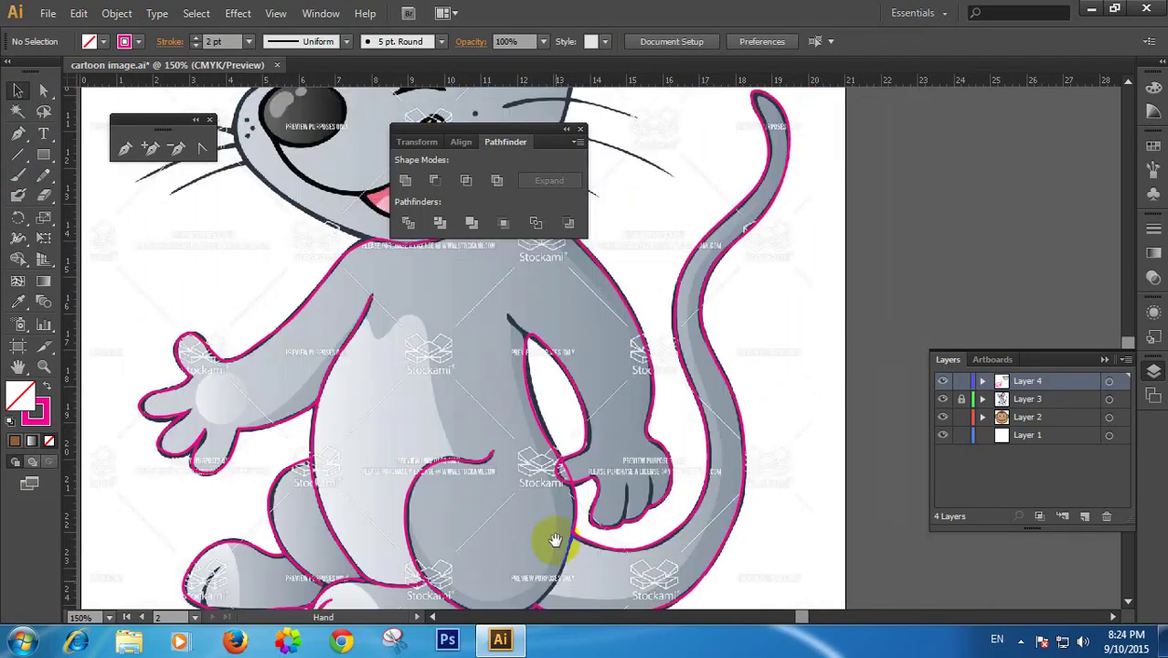
{"action": "left_click", "coordinate": [635, 379]}
{"action": "left_click", "coordinate": [618, 329]}
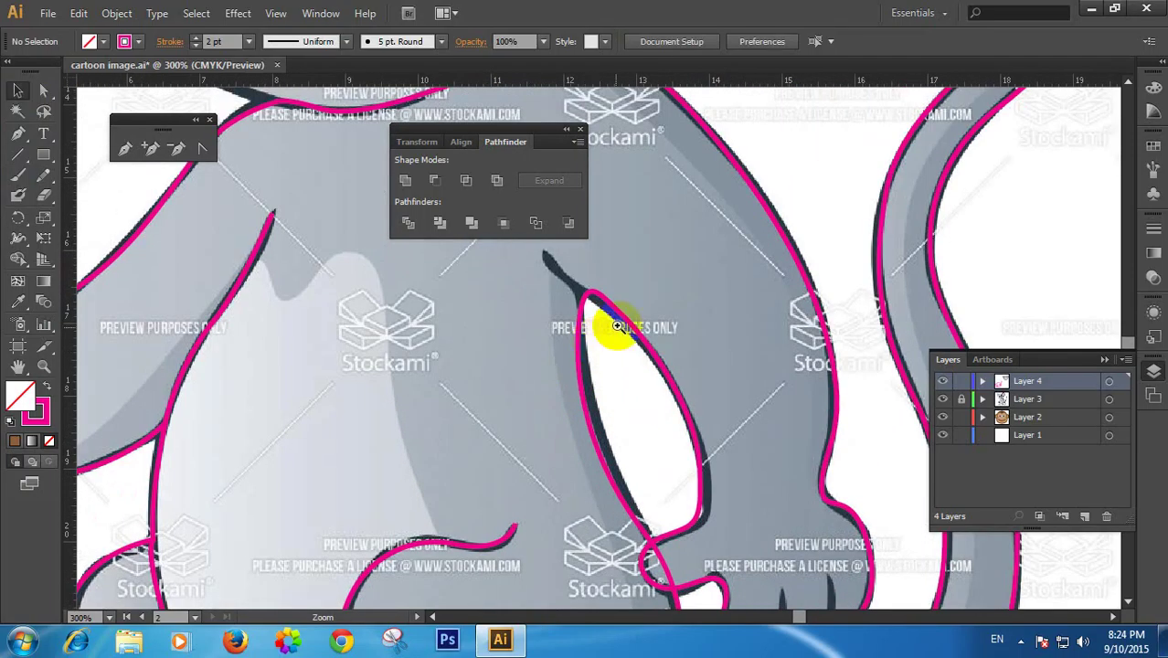
{"action": "left_click", "coordinate": [605, 287]}
{"action": "left_click_drag", "start_coordinate": [605, 300], "coordinate": [477, 279]}
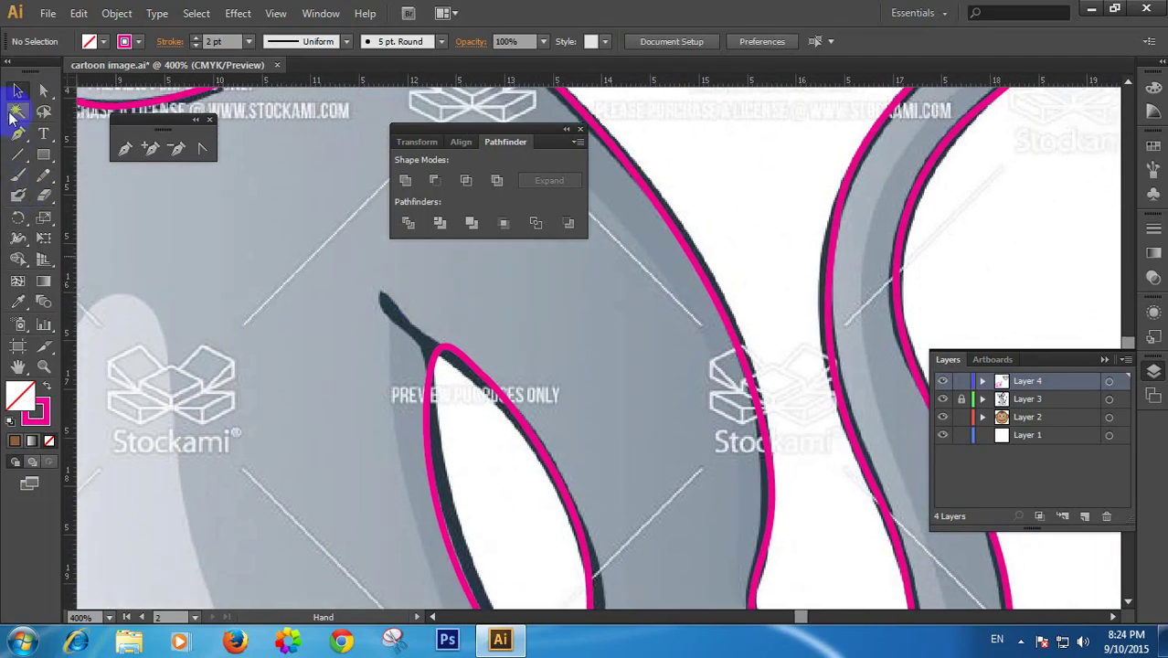
{"action": "left_click", "coordinate": [35, 134]}
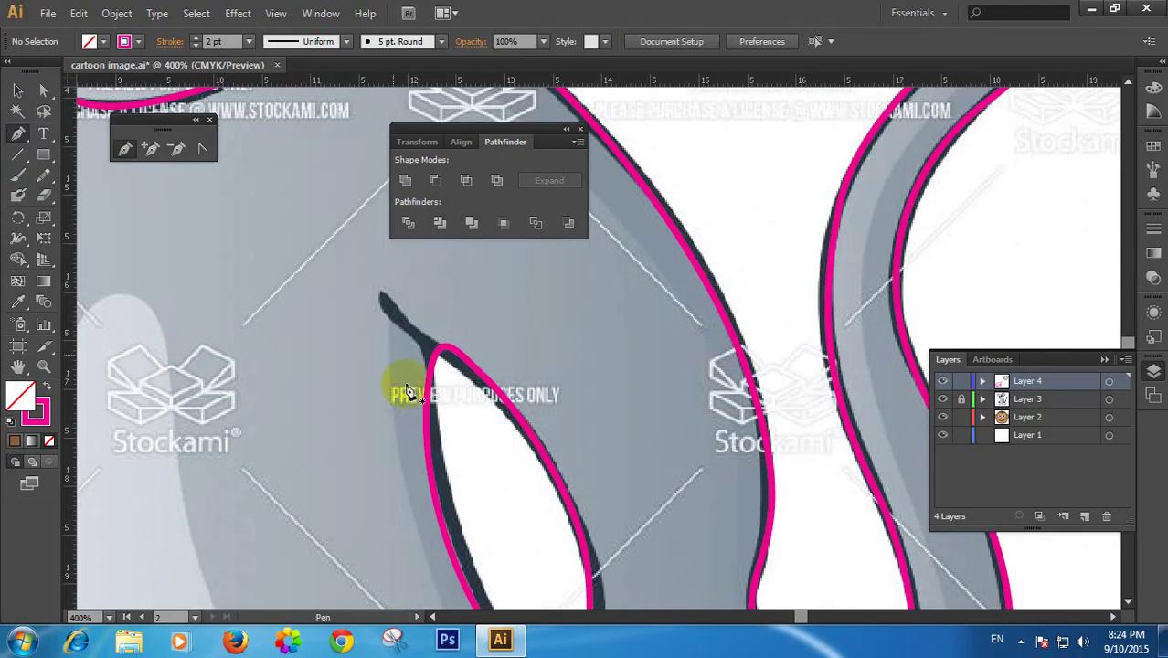
{"action": "left_click", "coordinate": [384, 300]}
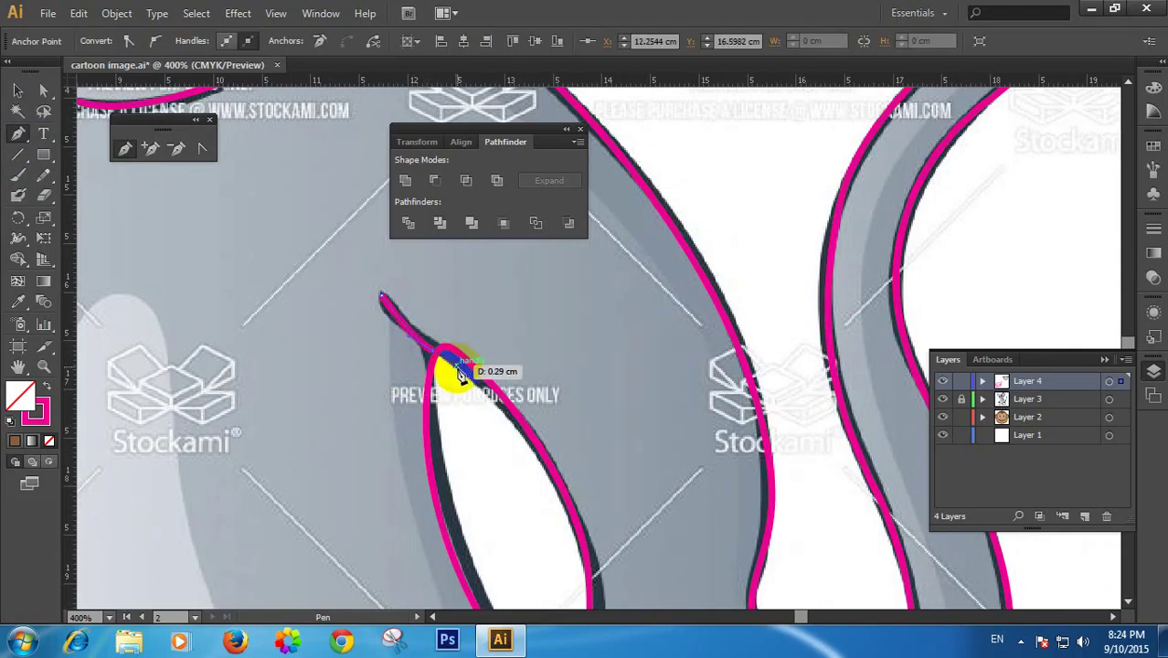
{"action": "left_click", "coordinate": [17, 91]}
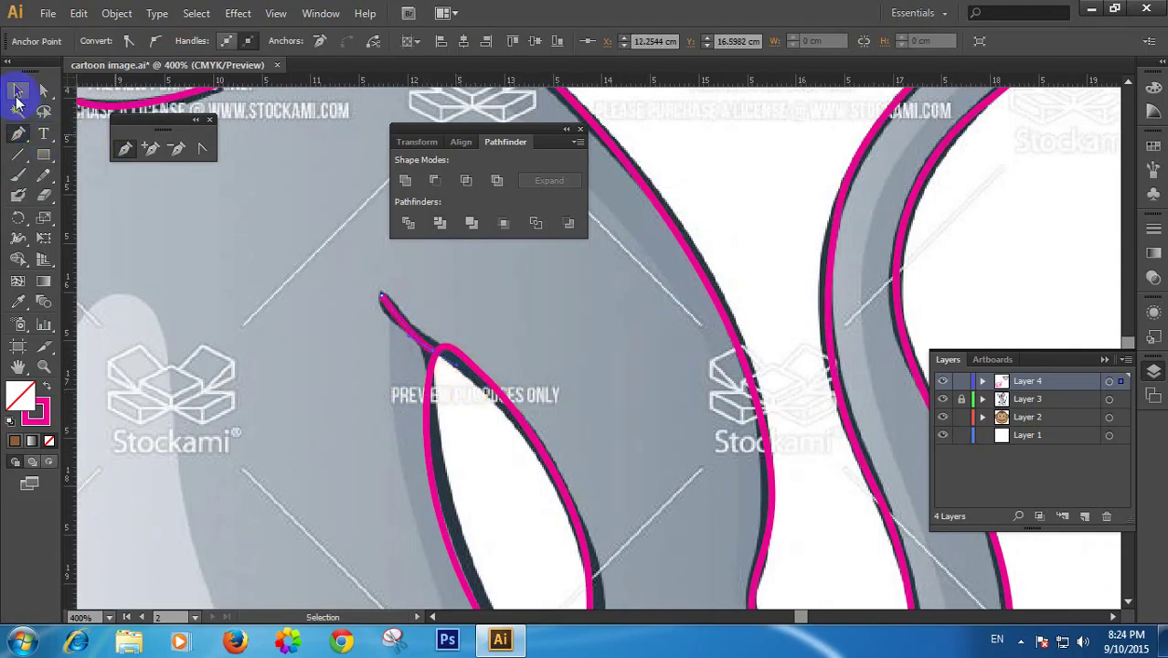
{"action": "left_click", "coordinate": [176, 285]}
Trace the thigh's rear edge between the tail's upper and lower outlines as a curved open path, then deselect it
{"action": "left_click", "coordinate": [409, 353], "text": "ctrl+alt"}
{"action": "left_click", "coordinate": [407, 354], "text": "ctrl+alt"}
{"action": "left_click", "coordinate": [407, 355], "text": "ctrl+alt"}
{"action": "left_click", "coordinate": [408, 356], "text": "ctrl+alt"}
{"action": "left_click_drag", "start_coordinate": [510, 424], "coordinate": [301, 457]}
{"action": "mouse_move", "coordinate": [749, 291]}
{"action": "left_mouse_down"}
{"action": "mouse_move", "coordinate": [663, 318]}
{"action": "mouse_move", "coordinate": [520, 427]}
{"action": "mouse_move", "coordinate": [382, 309]}
{"action": "mouse_move", "coordinate": [741, 308]}
{"action": "left_mouse_up"}
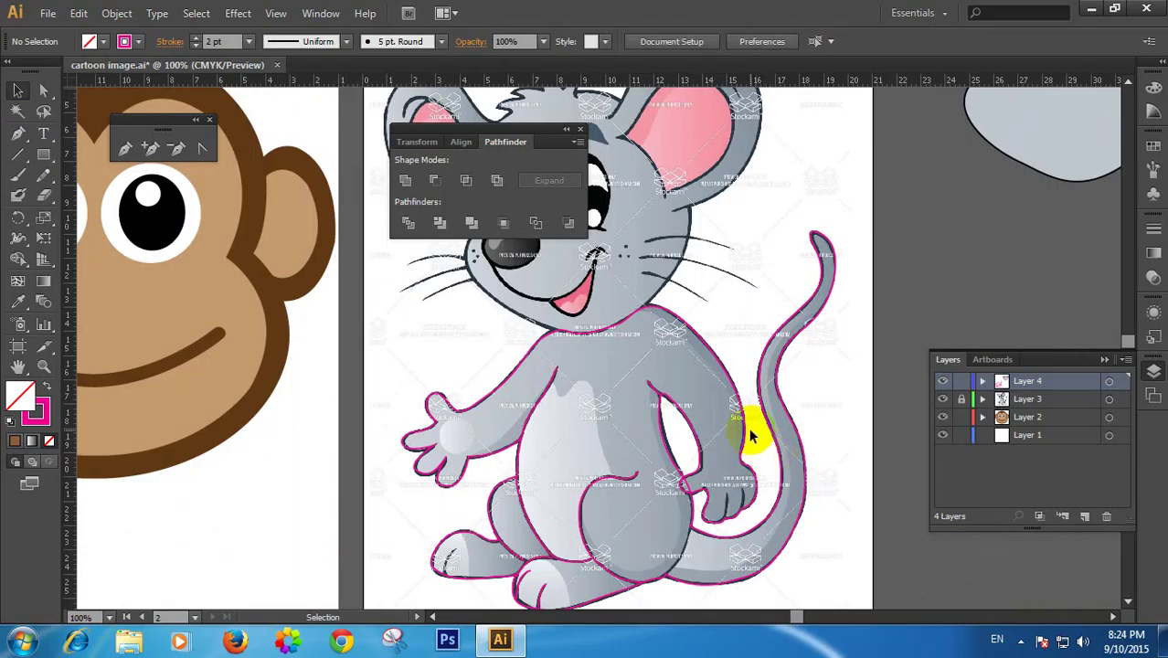
{"action": "left_click", "coordinate": [732, 505], "text": "ctrl"}
{"action": "left_click", "coordinate": [727, 515], "text": "ctrl"}
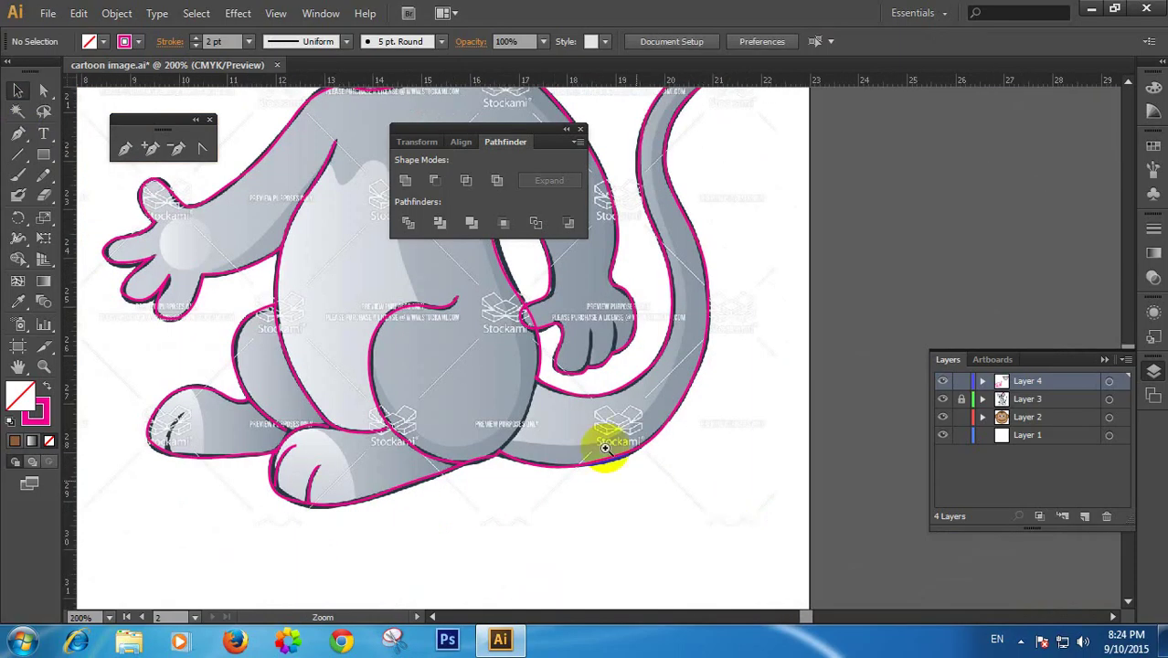
{"action": "left_click", "coordinate": [376, 220], "text": "ctrl"}
{"action": "left_click_drag", "start_coordinate": [385, 273], "coordinate": [481, 385]}
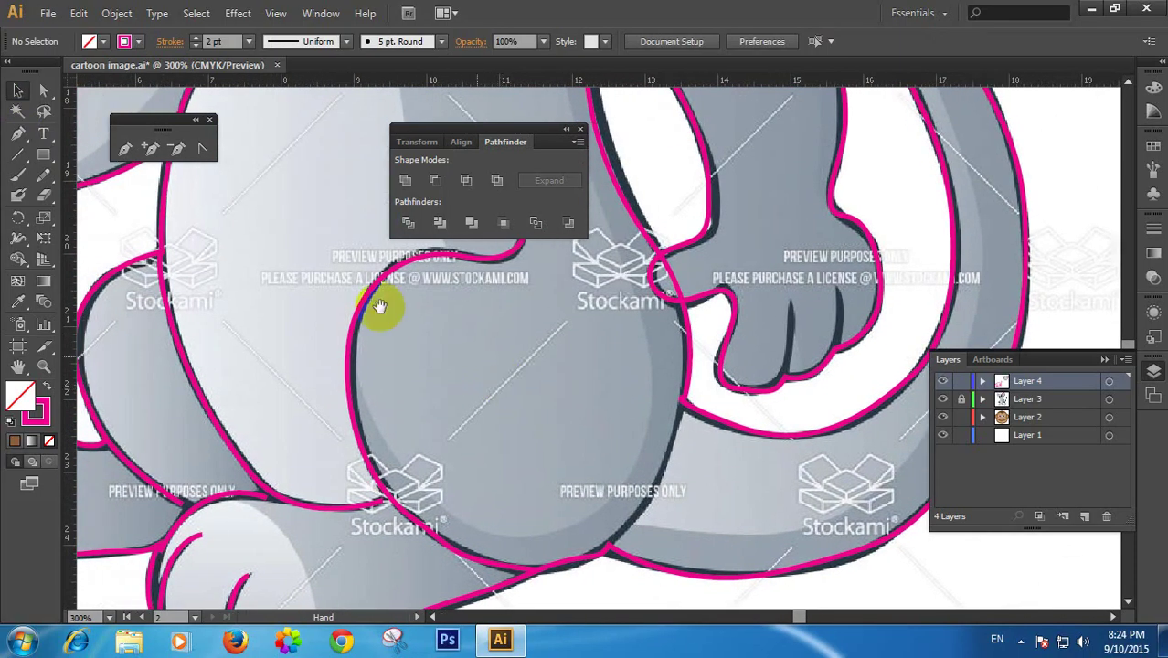
{"action": "left_click", "coordinate": [17, 133]}
{"action": "left_click", "coordinate": [677, 400]}
{"action": "left_click", "coordinate": [685, 430]}
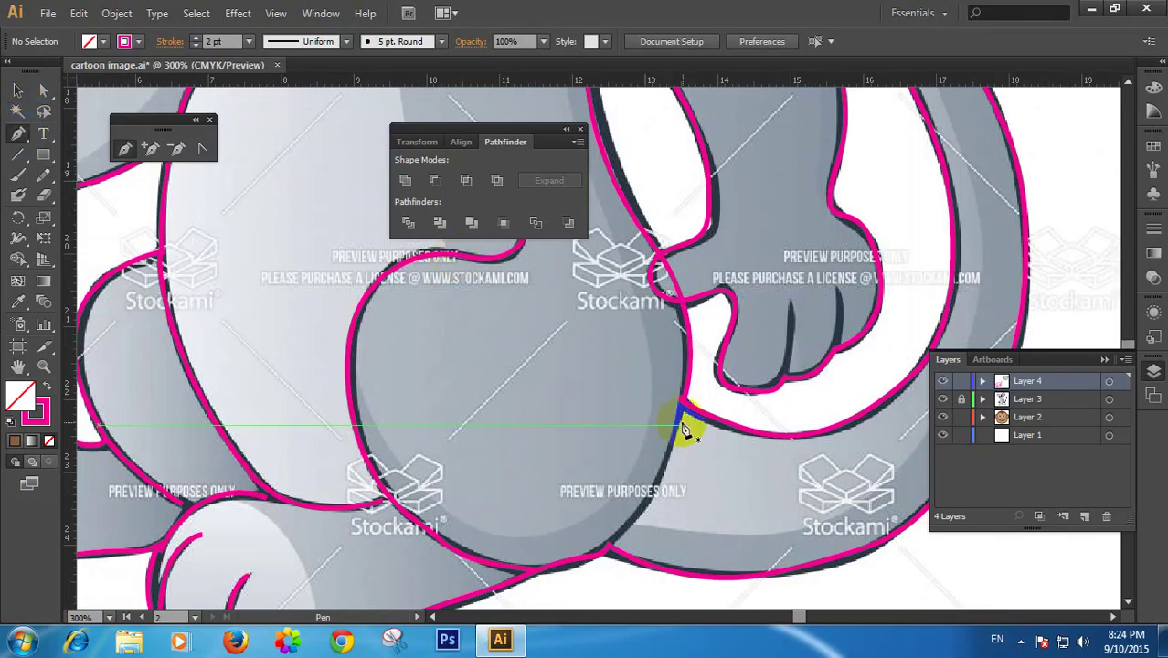
{"action": "left_click", "coordinate": [626, 542]}
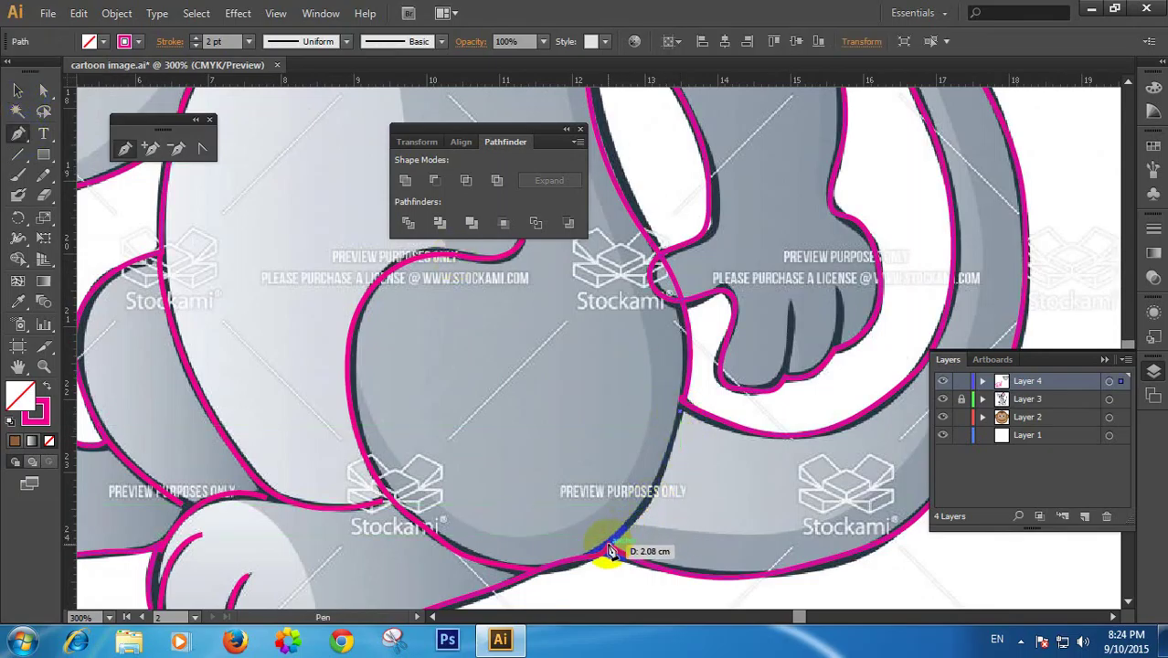
{"action": "left_click_drag", "start_coordinate": [609, 548], "coordinate": [546, 597]}
{"action": "left_click", "coordinate": [18, 90]}
{"action": "left_click", "coordinate": [273, 249]}
Set the fill to None on all the head and ear shapes beside the mouse artboard, then deselect them
{"action": "left_click", "coordinate": [496, 344], "text": "ctrl+alt"}
{"action": "left_click", "coordinate": [497, 344], "text": "ctrl+alt"}
{"action": "left_click", "coordinate": [497, 345], "text": "ctrl+alt"}
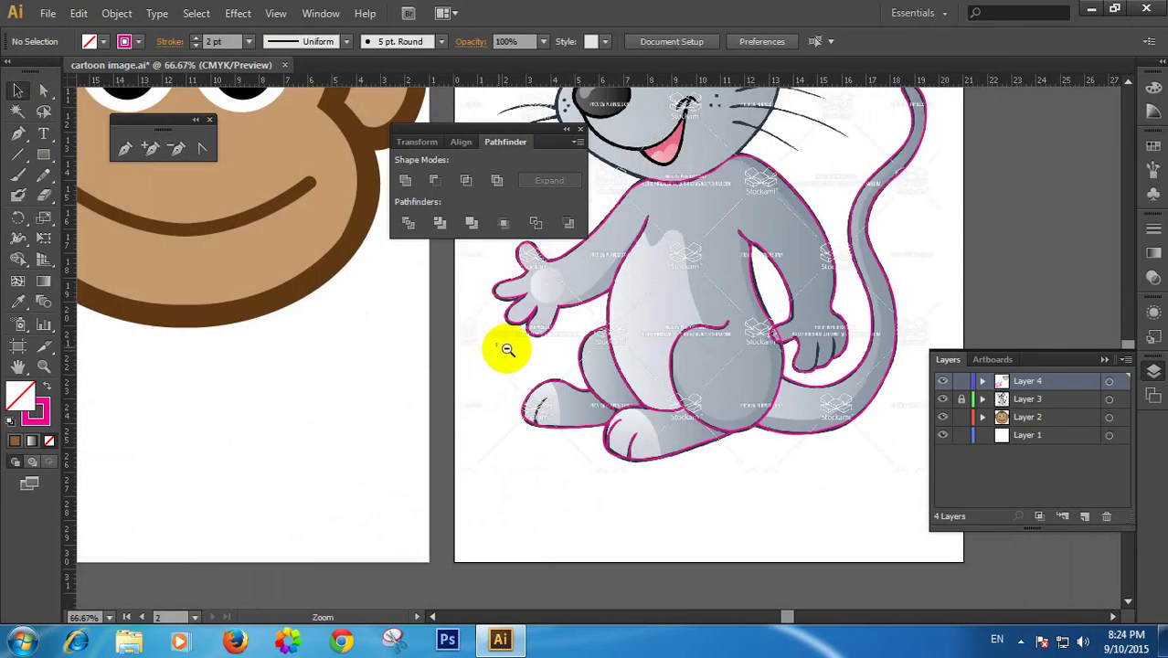
{"action": "left_click", "coordinate": [496, 345], "text": "ctrl+alt"}
{"action": "left_click_drag", "start_coordinate": [832, 274], "coordinate": [589, 431]}
{"action": "left_click_drag", "start_coordinate": [588, 317], "coordinate": [561, 343]}
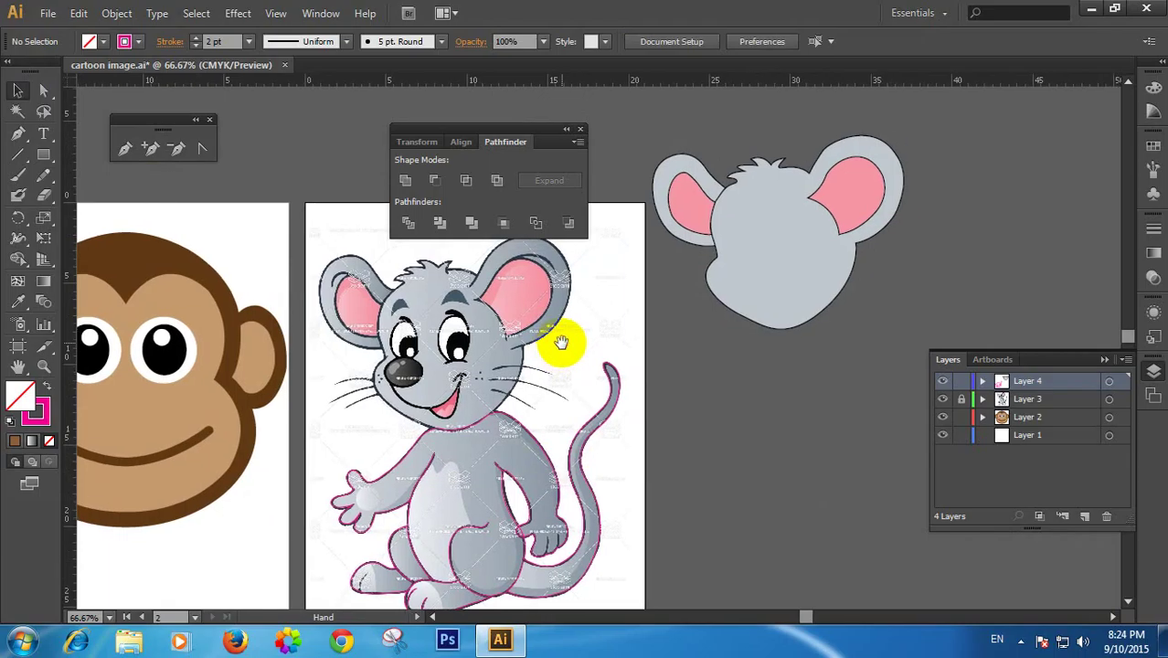
{"action": "left_click_drag", "start_coordinate": [726, 294], "coordinate": [743, 277]}
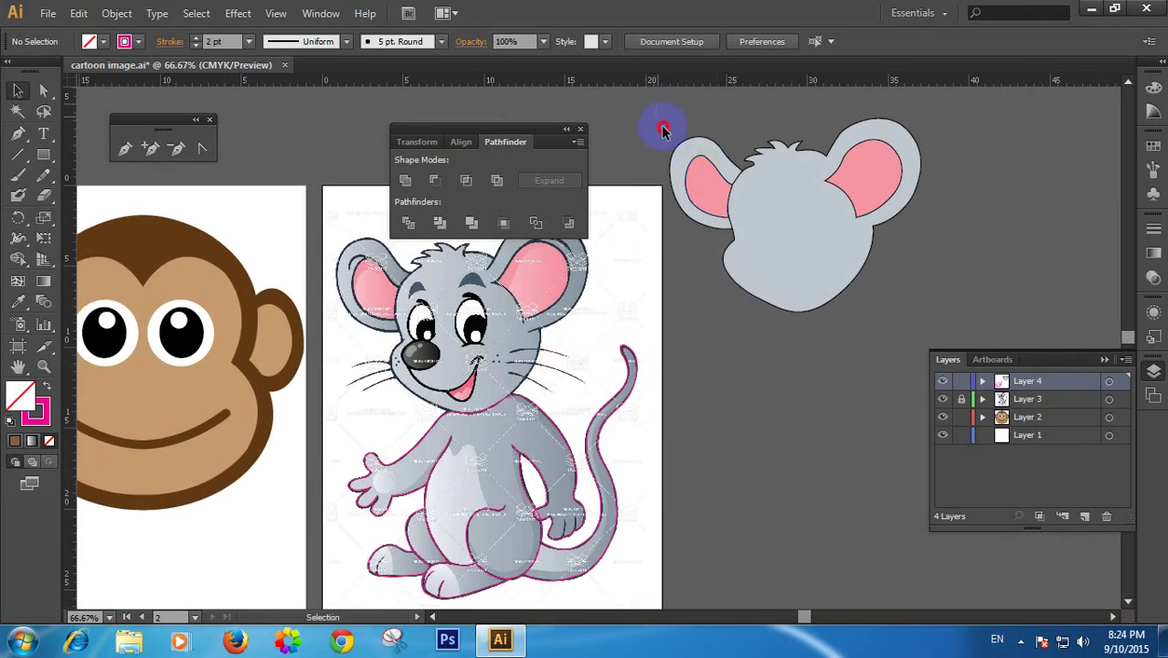
{"action": "left_click_drag", "start_coordinate": [914, 295], "coordinate": [915, 296]}
{"action": "left_click", "coordinate": [102, 41]}
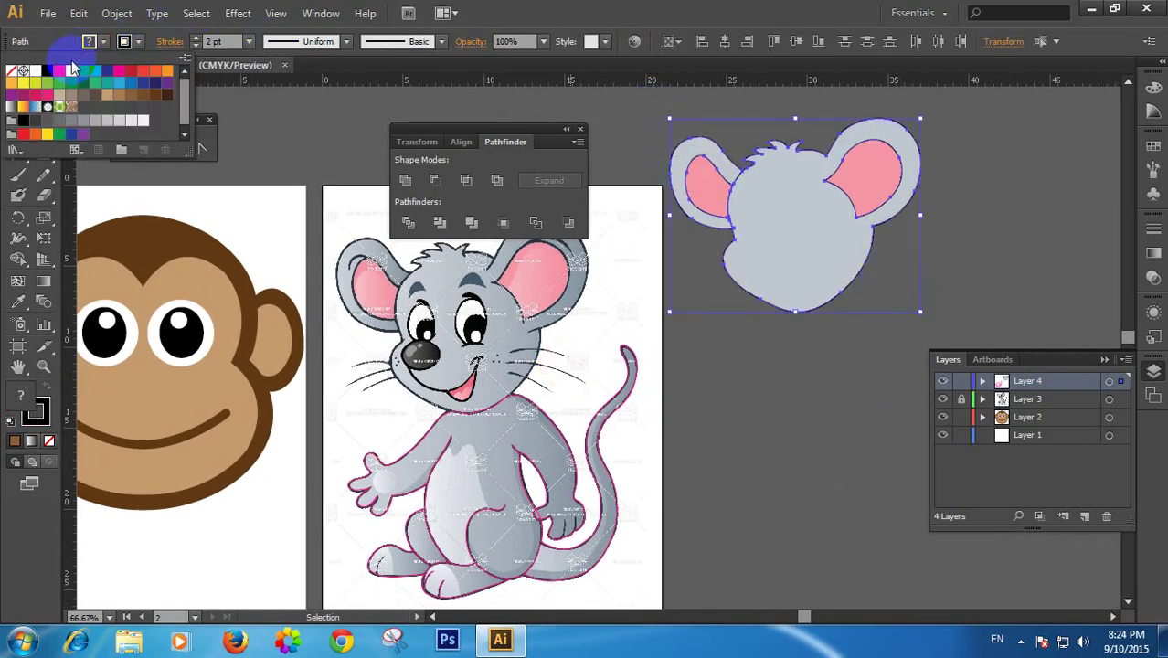
{"action": "left_click", "coordinate": [20, 72]}
{"action": "left_click", "coordinate": [763, 339]}
{"action": "left_click", "coordinate": [858, 371]}
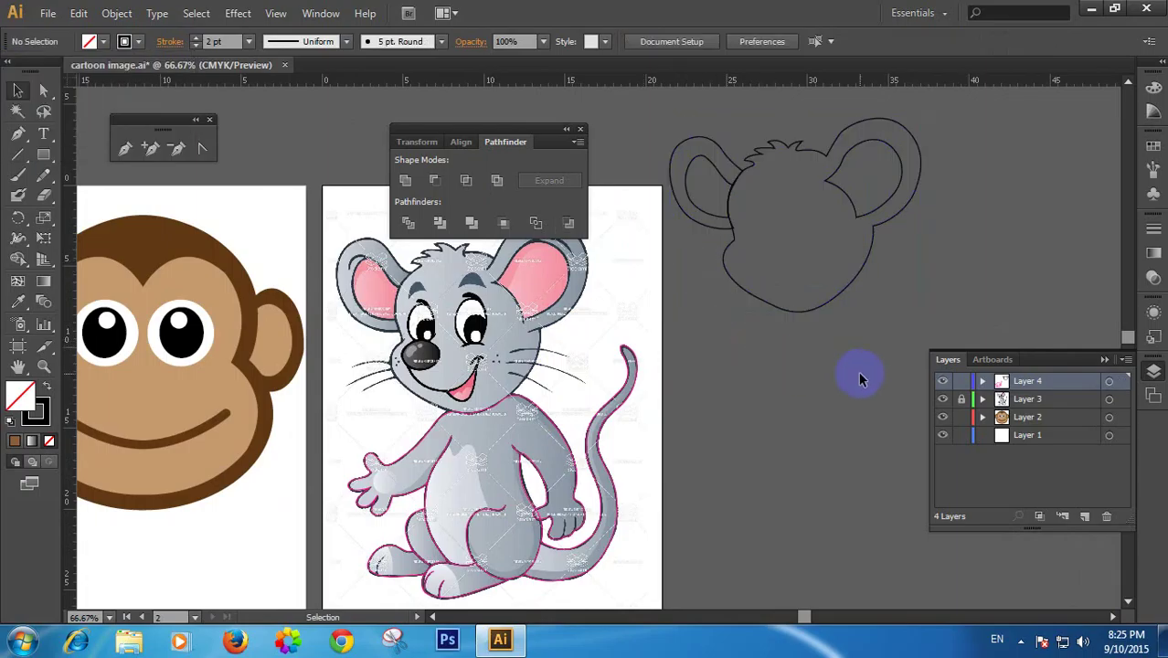
Group the head and ear outlines and move the group into alignment over the mouse's head in the reference image
{"action": "left_click_drag", "start_coordinate": [711, 147], "coordinate": [394, 289]}
{"action": "right_click", "coordinate": [736, 176]}
{"action": "left_click", "coordinate": [785, 258]}
{"action": "key", "text": "Down"}
{"action": "key", "text": "Down"}
{"action": "key", "text": "Down"}
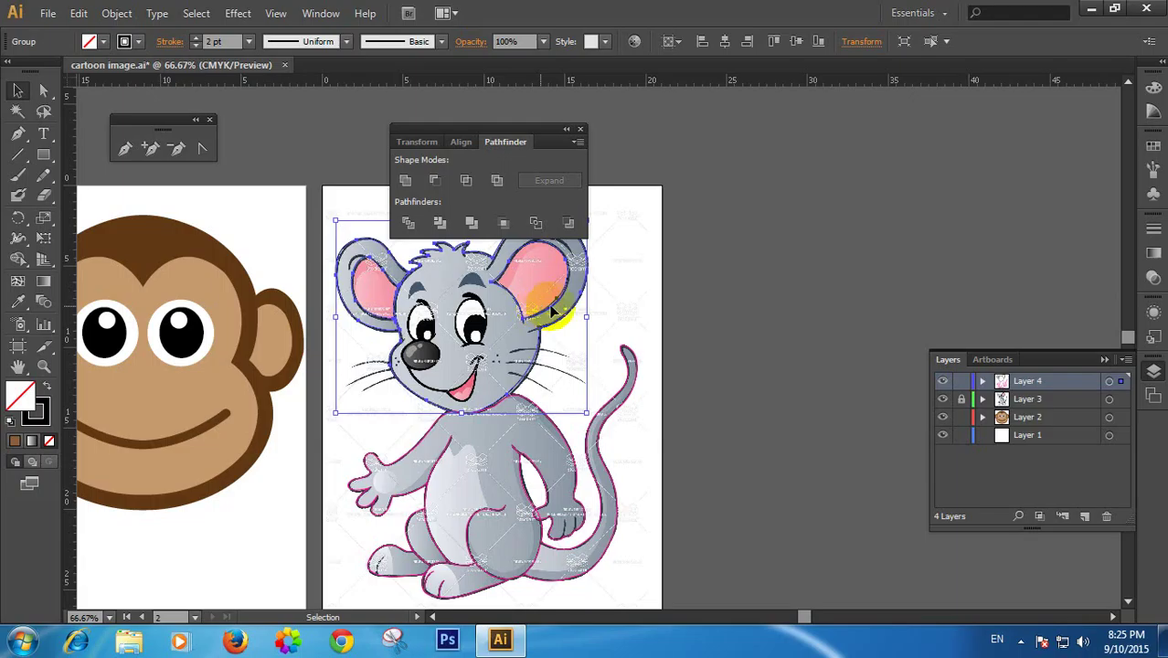
{"action": "left_click", "coordinate": [763, 329]}
Trace the eyebrow nearest the larger ear with the Pen tool as a closed curved shape without fill
{"action": "left_click", "coordinate": [499, 319], "text": "ctrl"}
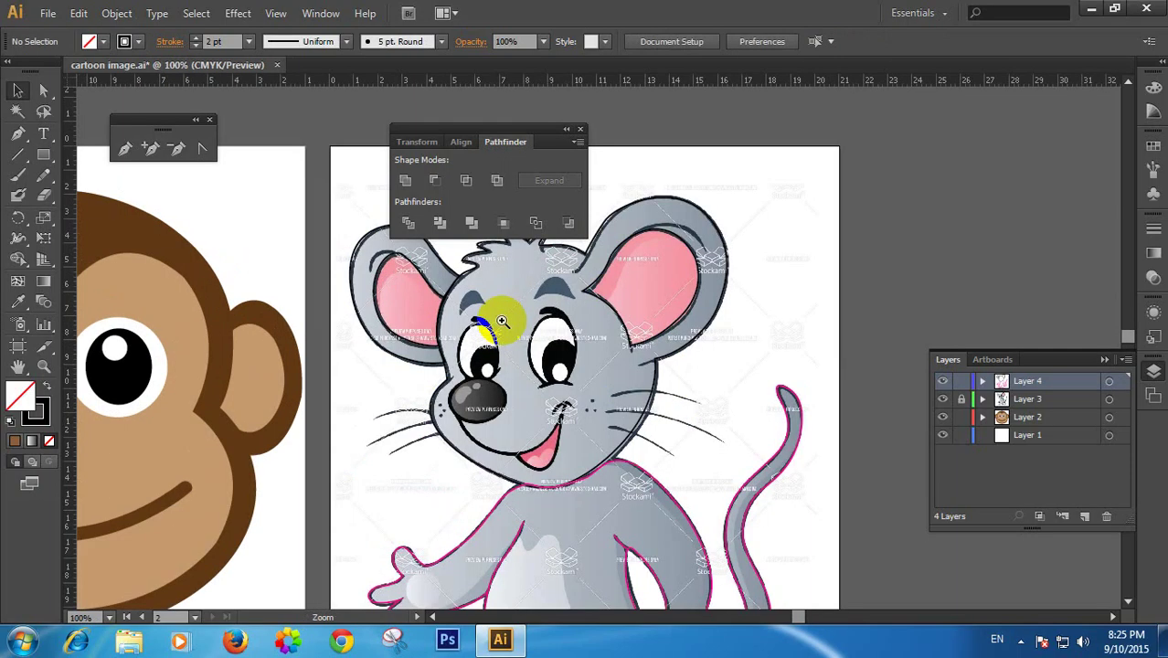
{"action": "left_click", "coordinate": [500, 319], "text": "ctrl"}
{"action": "left_click_drag", "start_coordinate": [798, 401], "coordinate": [508, 413]}
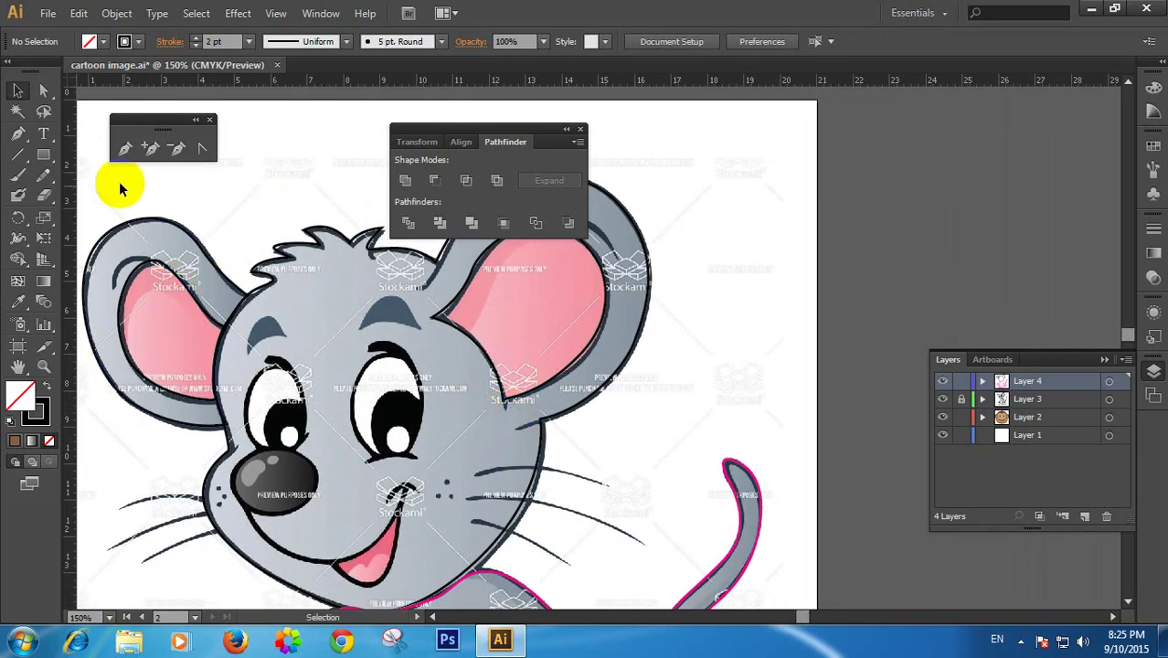
{"action": "left_click", "coordinate": [124, 148]}
{"action": "scroll", "coordinate": [399, 324], "scroll_direction": "up", "scroll_amount": 2}
{"action": "left_click_drag", "start_coordinate": [399, 323], "coordinate": [248, 326]}
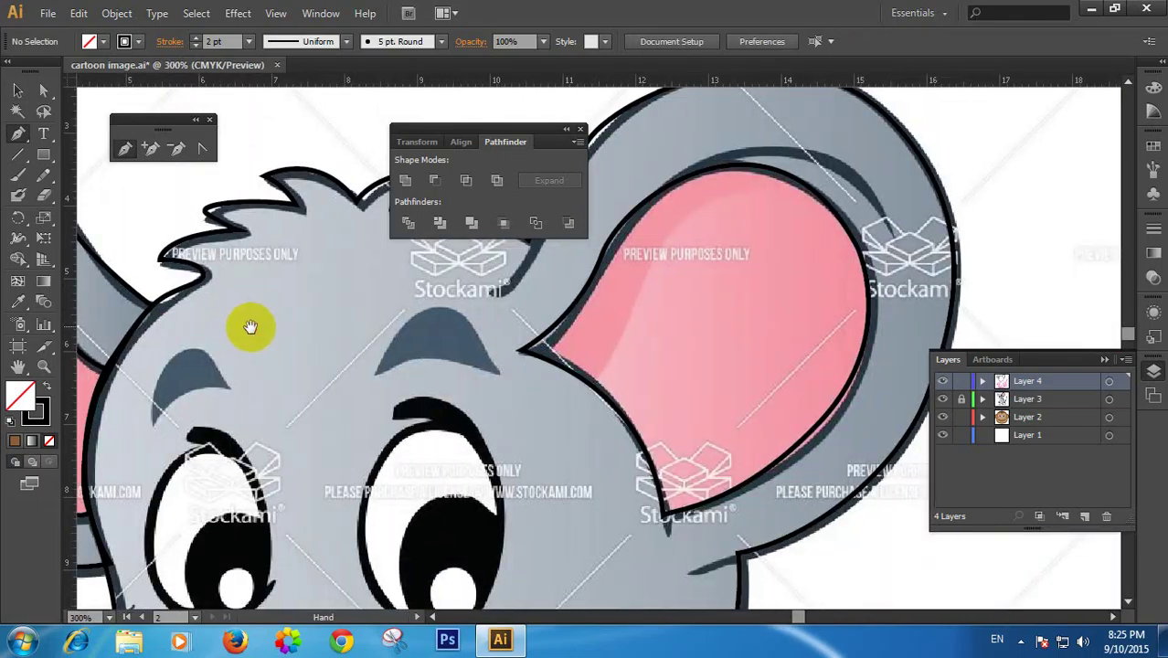
{"action": "left_click", "coordinate": [501, 377]}
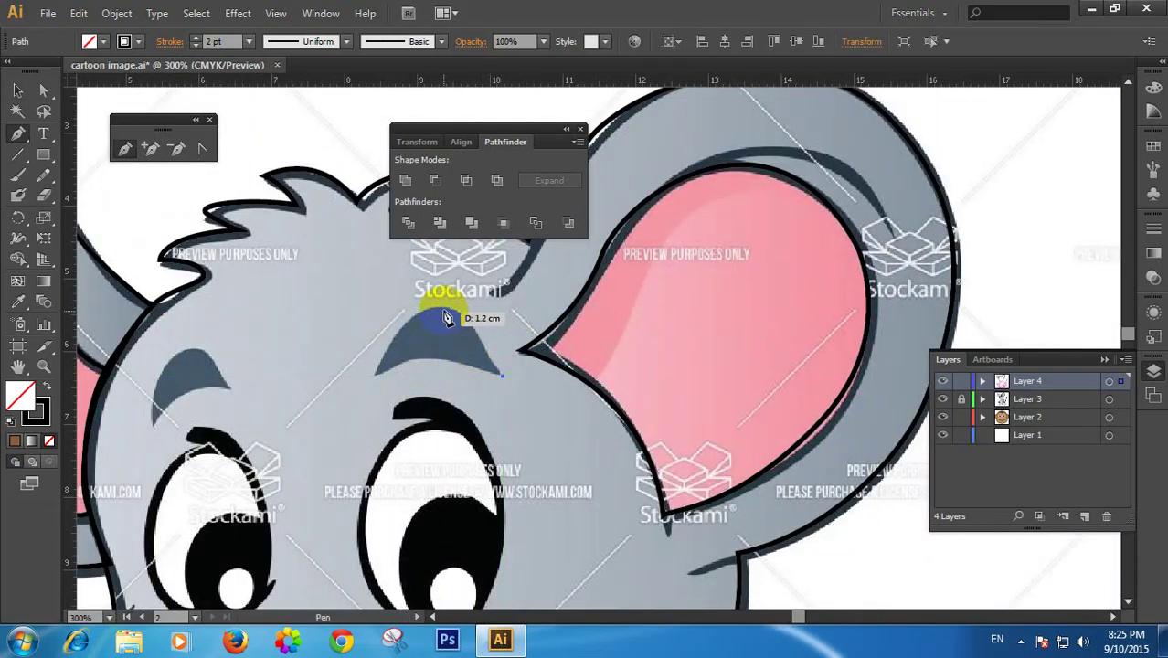
{"action": "left_click_drag", "start_coordinate": [411, 311], "coordinate": [417, 315]}
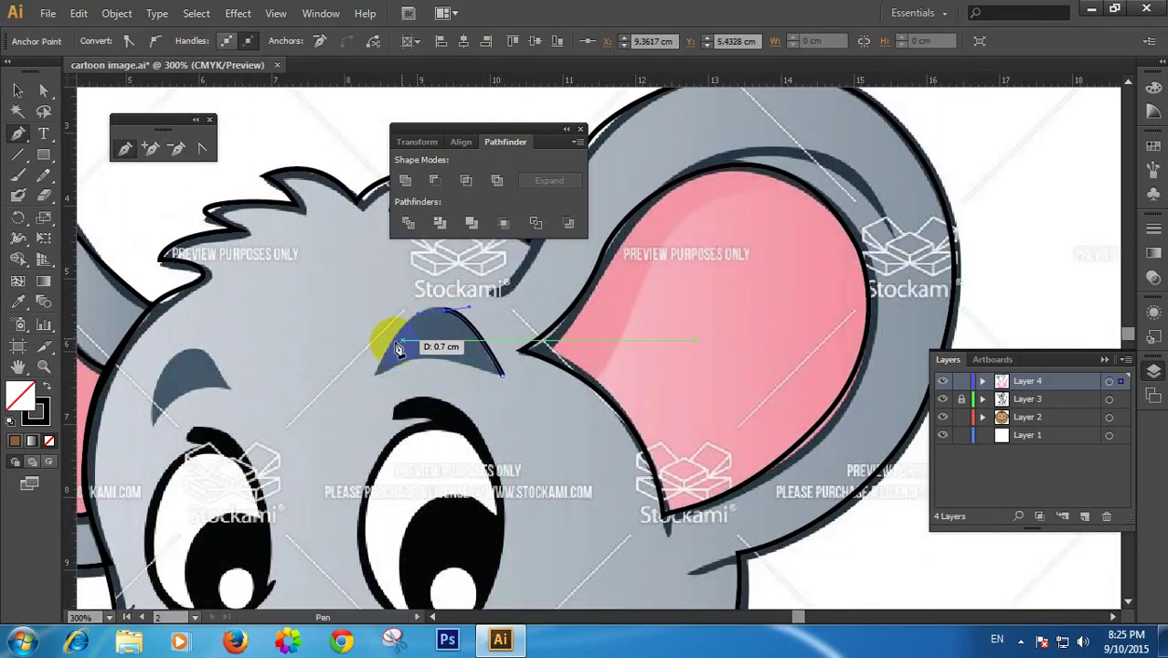
{"action": "left_click_drag", "start_coordinate": [377, 376], "coordinate": [337, 450]}
{"action": "left_click_drag", "start_coordinate": [390, 380], "coordinate": [509, 381]}
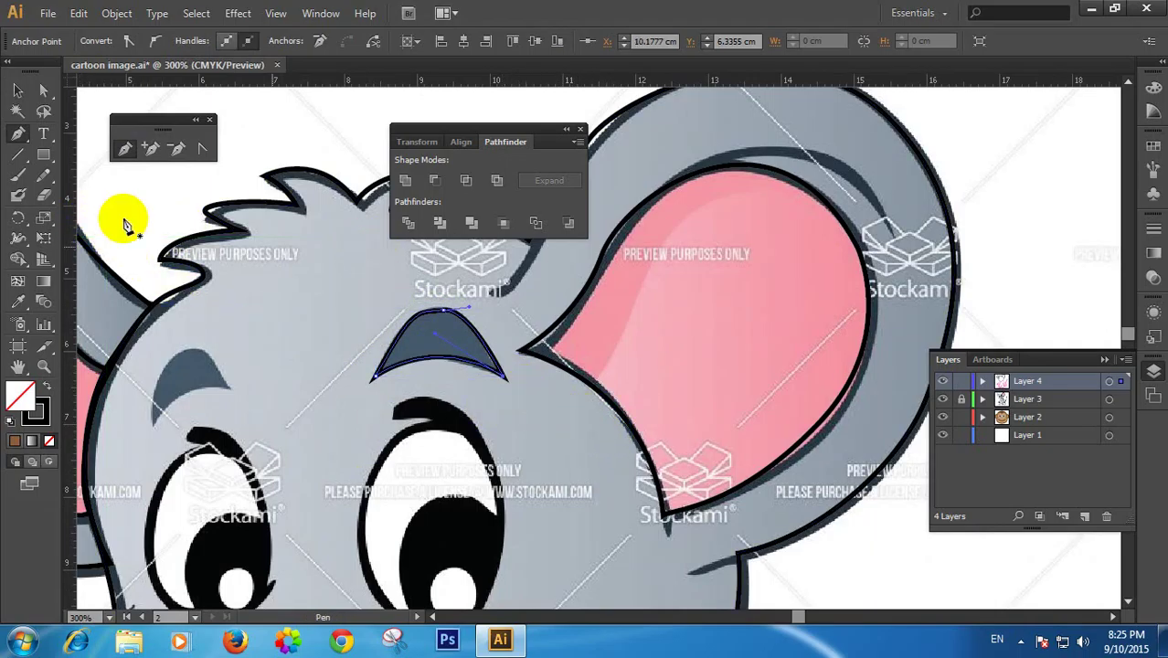
Trace the eyebrow nearest the smaller ear as a closed curved shape without fill and leave the Pen tool
{"action": "left_click_drag", "start_coordinate": [236, 387], "coordinate": [391, 359]}
{"action": "left_click", "coordinate": [380, 353]}
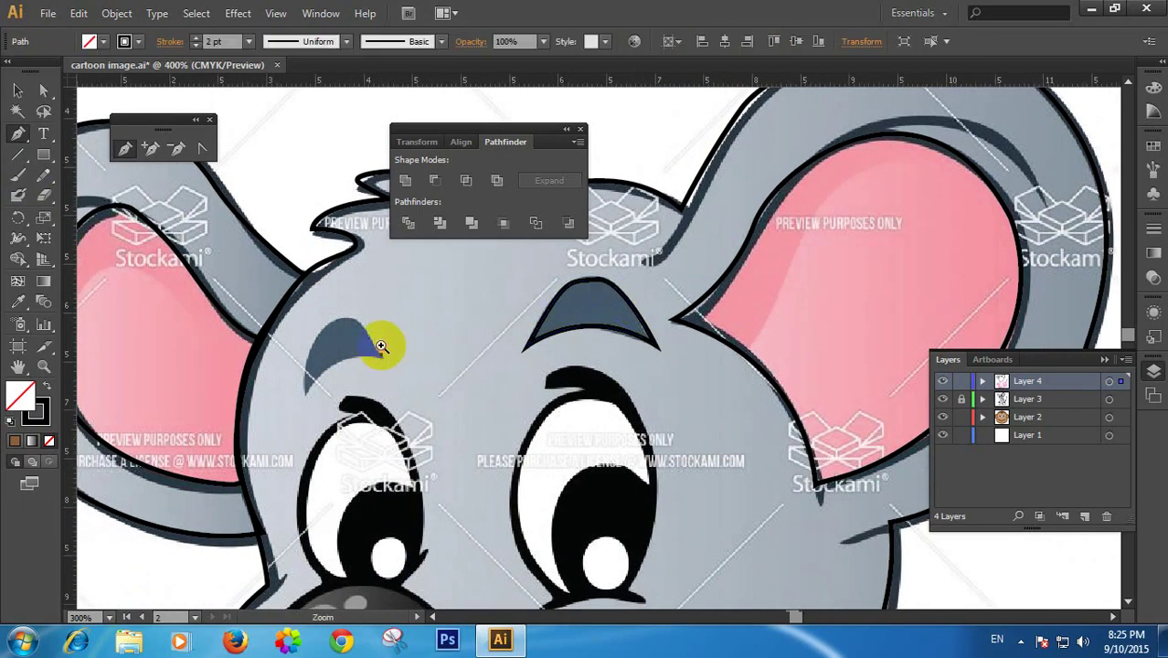
{"action": "left_click", "coordinate": [378, 344], "text": "ctrl"}
{"action": "left_click", "coordinate": [537, 337], "text": "ctrl"}
{"action": "left_click", "coordinate": [637, 319]}
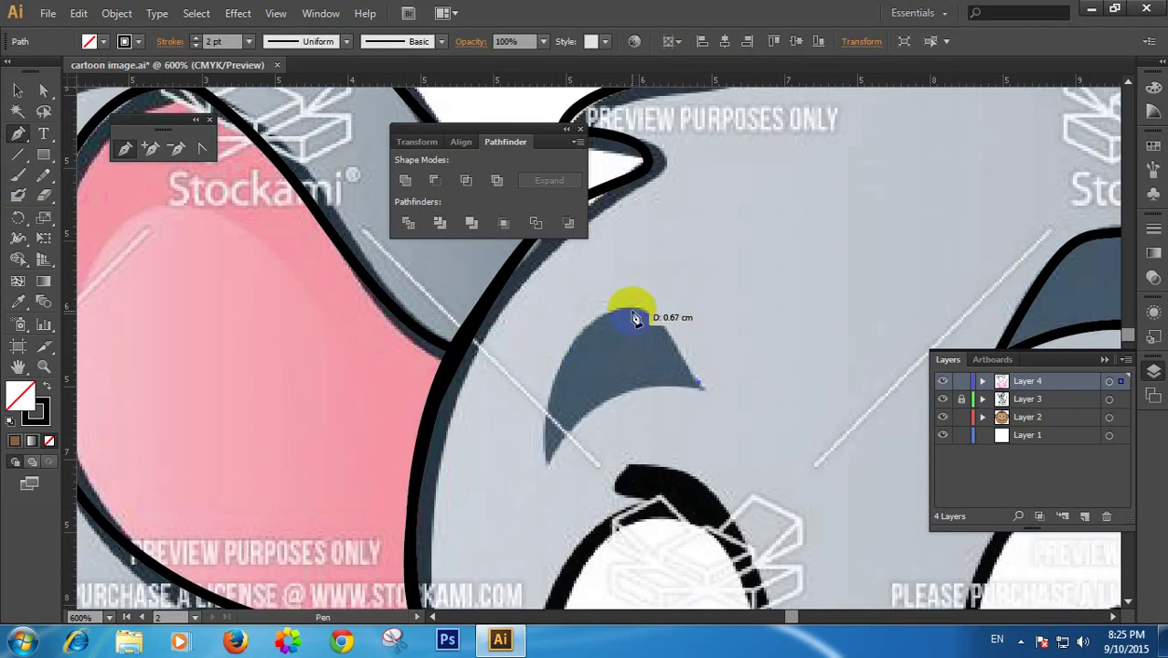
{"action": "left_click", "coordinate": [597, 316]}
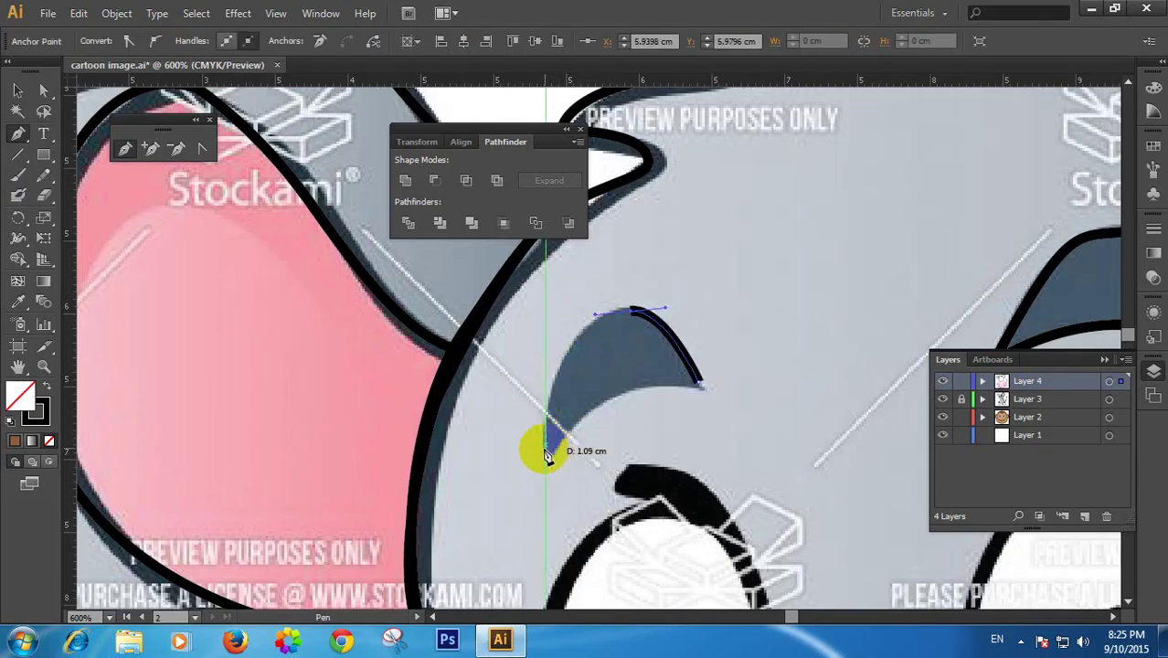
{"action": "mouse_move", "coordinate": [547, 462]}
{"action": "left_mouse_down"}
{"action": "mouse_move", "coordinate": [562, 545]}
{"action": "mouse_move", "coordinate": [556, 595]}
{"action": "mouse_move", "coordinate": [546, 586]}
{"action": "left_mouse_up"}
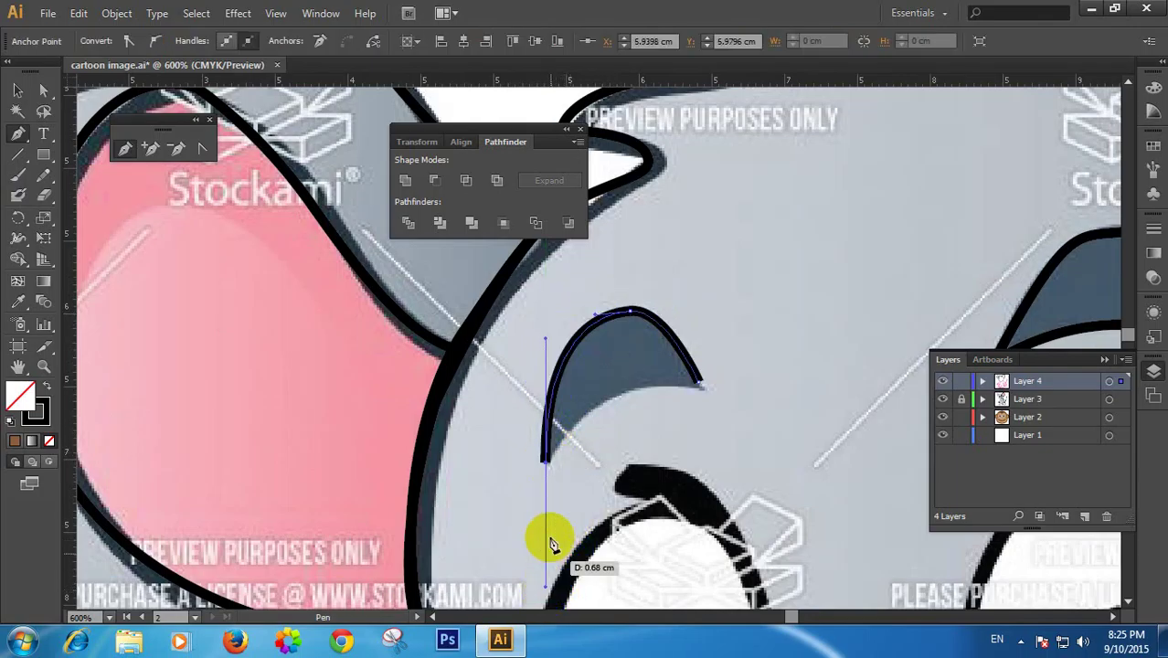
{"action": "left_click", "coordinate": [546, 463]}
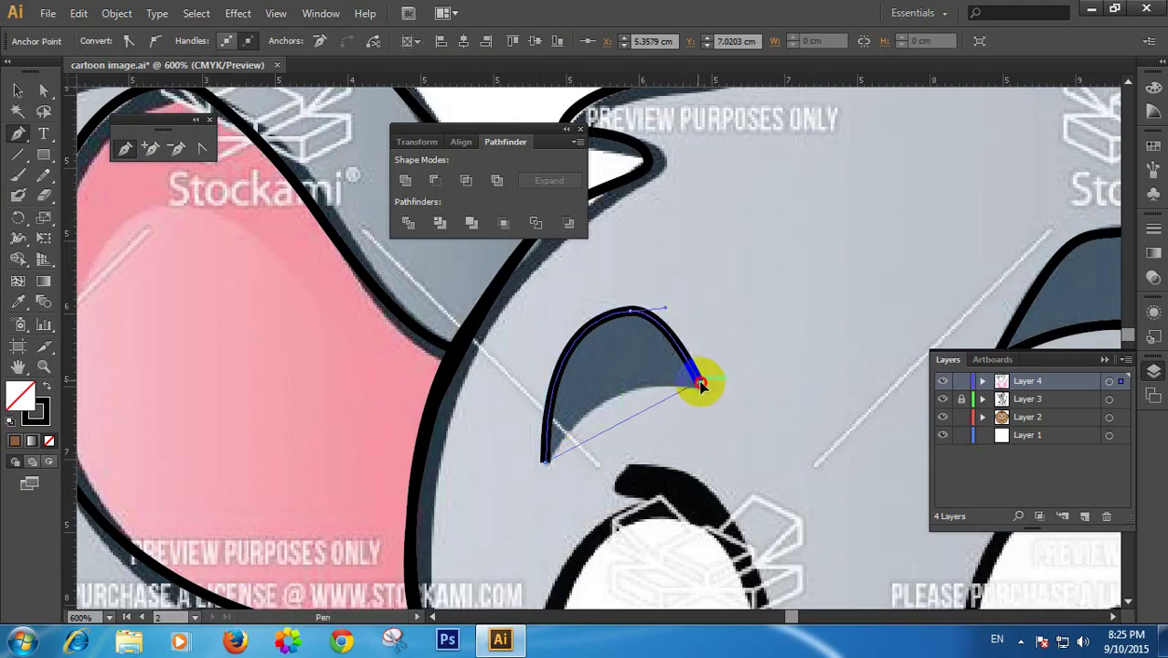
{"action": "left_click", "coordinate": [700, 383]}
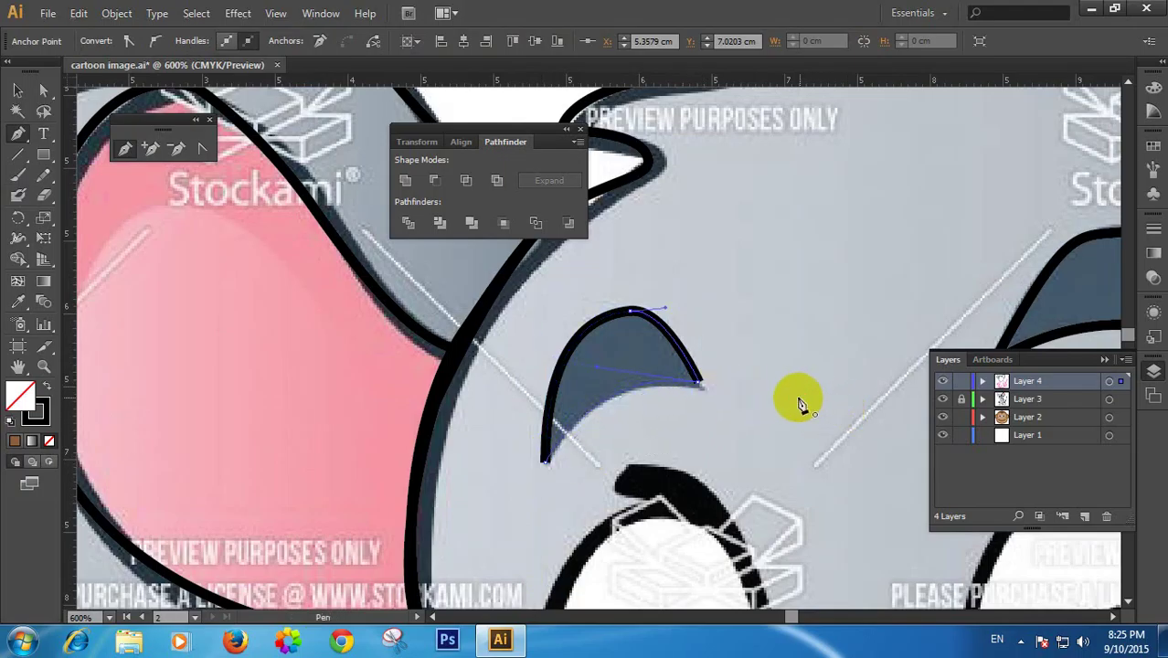
{"action": "left_click_drag", "start_coordinate": [798, 399], "coordinate": [799, 400]}
{"action": "left_click", "coordinate": [720, 359], "text": "ctrl+alt"}
{"action": "left_click", "coordinate": [720, 359], "text": "ctrl+alt"}
{"action": "left_click_drag", "start_coordinate": [687, 424], "coordinate": [599, 370]}
{"action": "left_click", "coordinate": [18, 91]}
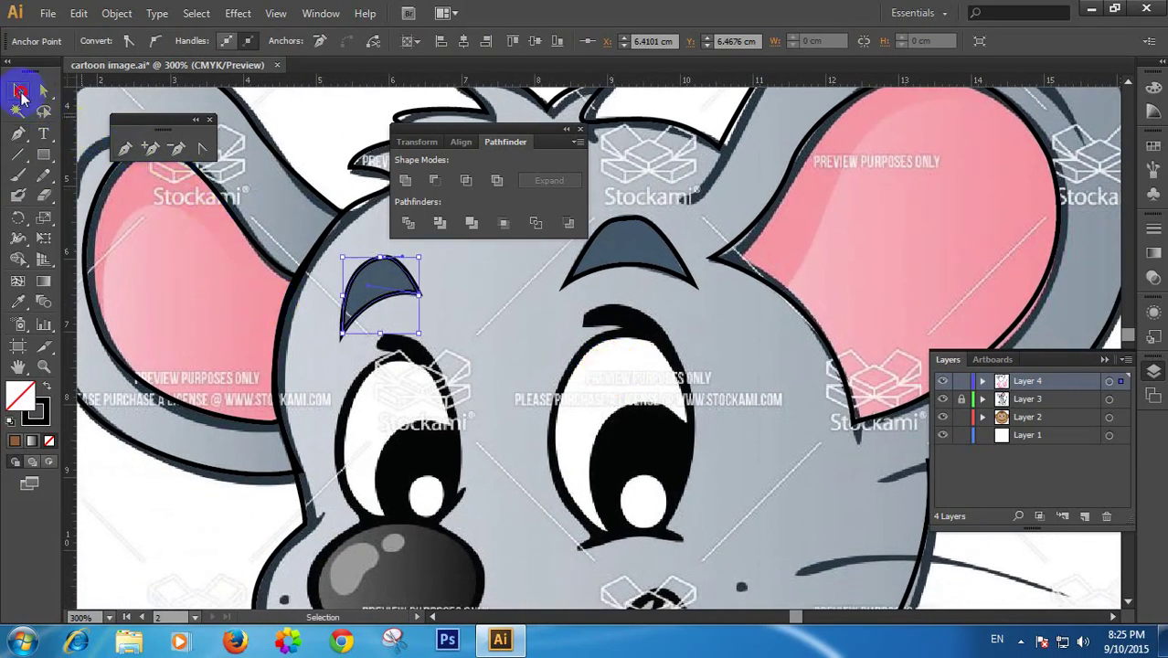
Deselect the eyebrow shape and examine the mouse's eyes, nose, mouth and whiskers in the reference image
{"action": "left_click", "coordinate": [181, 530]}
{"action": "left_click_drag", "start_coordinate": [443, 446], "coordinate": [420, 405]}
{"action": "left_click", "coordinate": [414, 350], "text": "ctrl"}
{"action": "left_click_drag", "start_coordinate": [638, 379], "coordinate": [400, 297]}
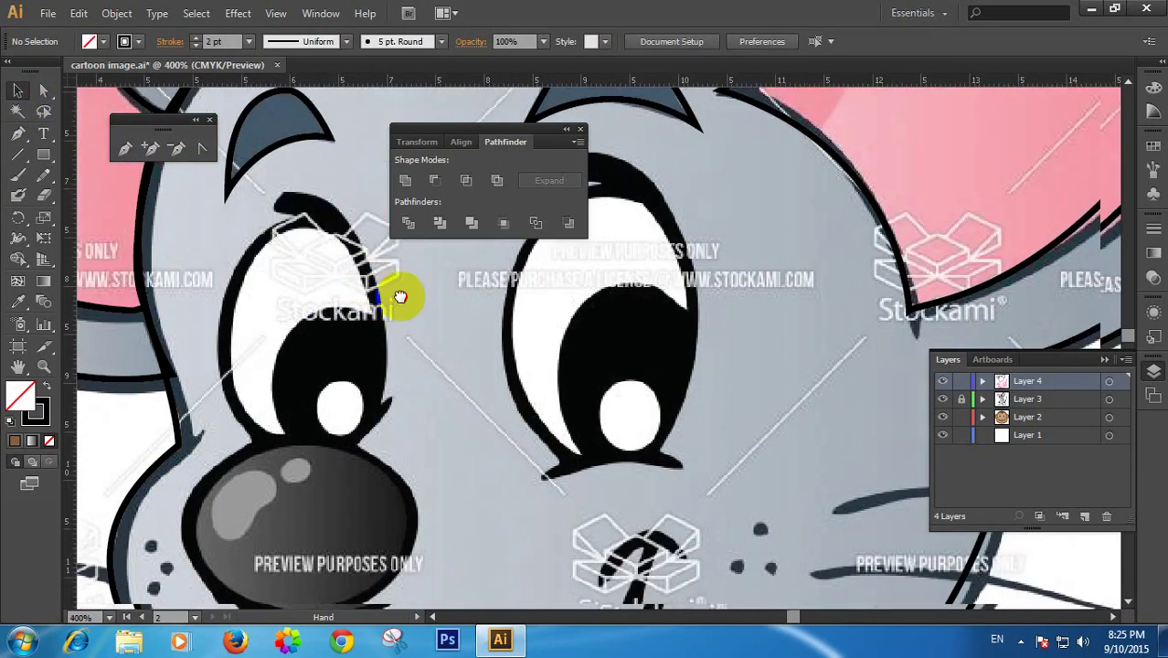
{"action": "key", "text": "ctrl+minus"}
{"action": "left_click_drag", "start_coordinate": [449, 331], "coordinate": [405, 326]}
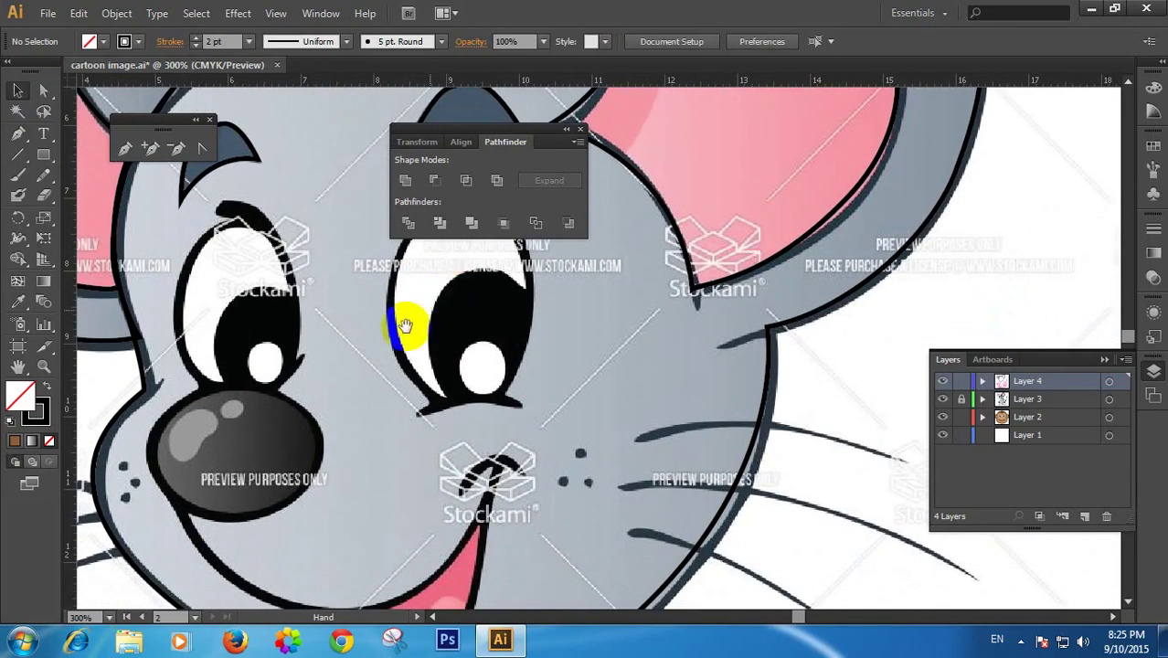
{"action": "key", "text": "ctrl+minus"}
{"action": "key", "text": "ctrl+minus"}
{"action": "left_click_drag", "start_coordinate": [709, 393], "coordinate": [492, 381]}
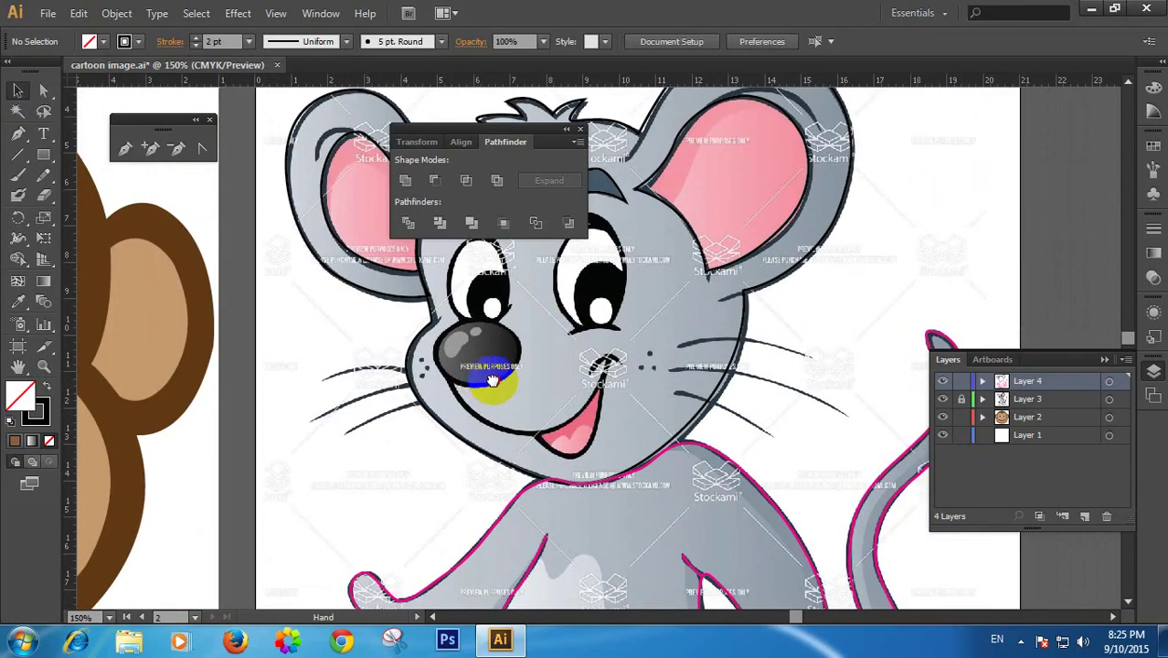
{"action": "key", "text": "ctrl+plus"}
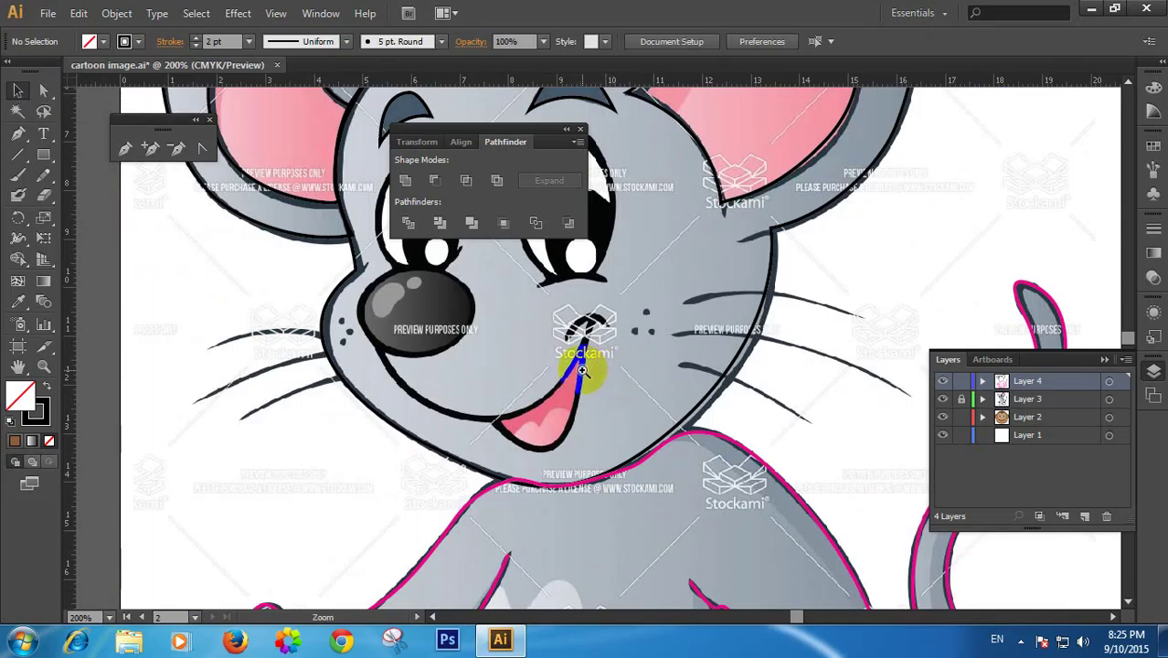
{"action": "left_click_drag", "start_coordinate": [635, 287], "coordinate": [573, 410]}
{"action": "left_click", "coordinate": [508, 294], "text": "ctrl"}
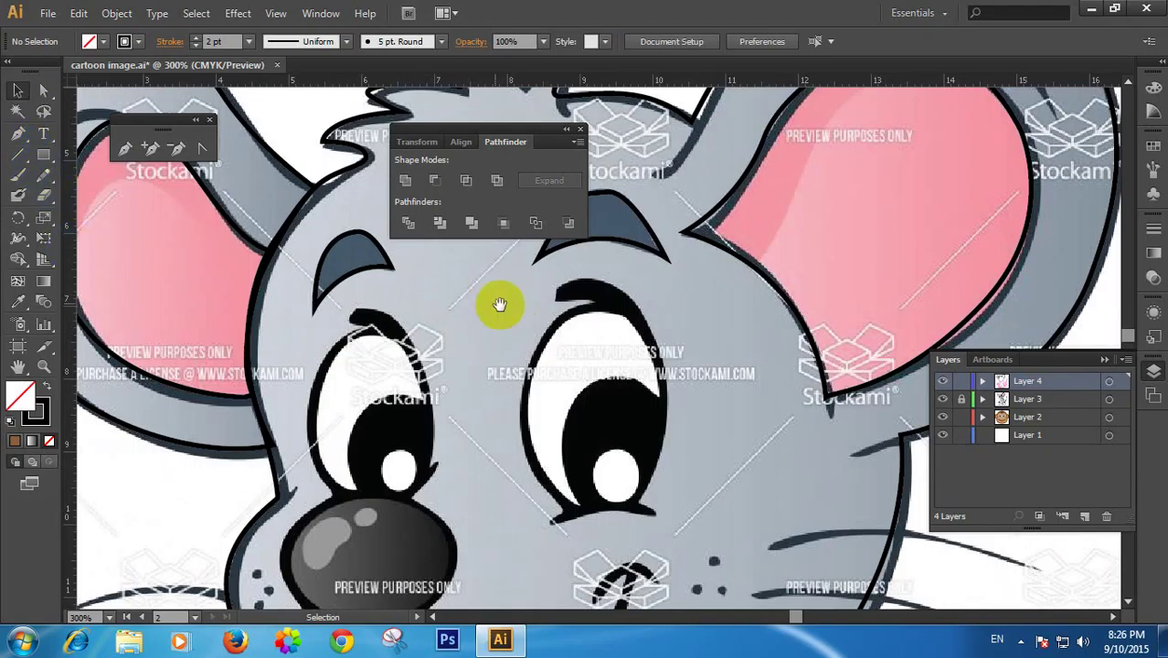
{"action": "key", "text": "ctrl+minus"}
{"action": "key", "text": "ctrl+minus"}
{"action": "left_click", "coordinate": [589, 404], "text": "ctrl"}
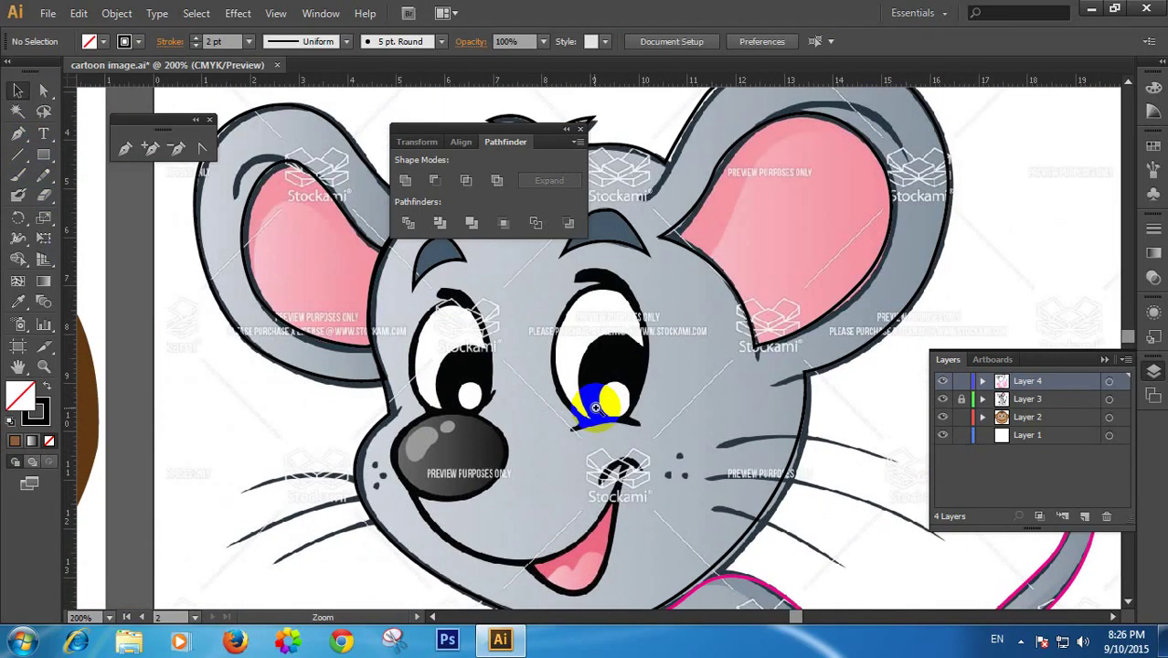
Draw an unfilled ellipse over the outline of the eye nearest the larger ear
{"action": "left_click", "coordinate": [657, 360], "text": "ctrl"}
{"action": "left_click_drag", "start_coordinate": [648, 326], "coordinate": [638, 368]}
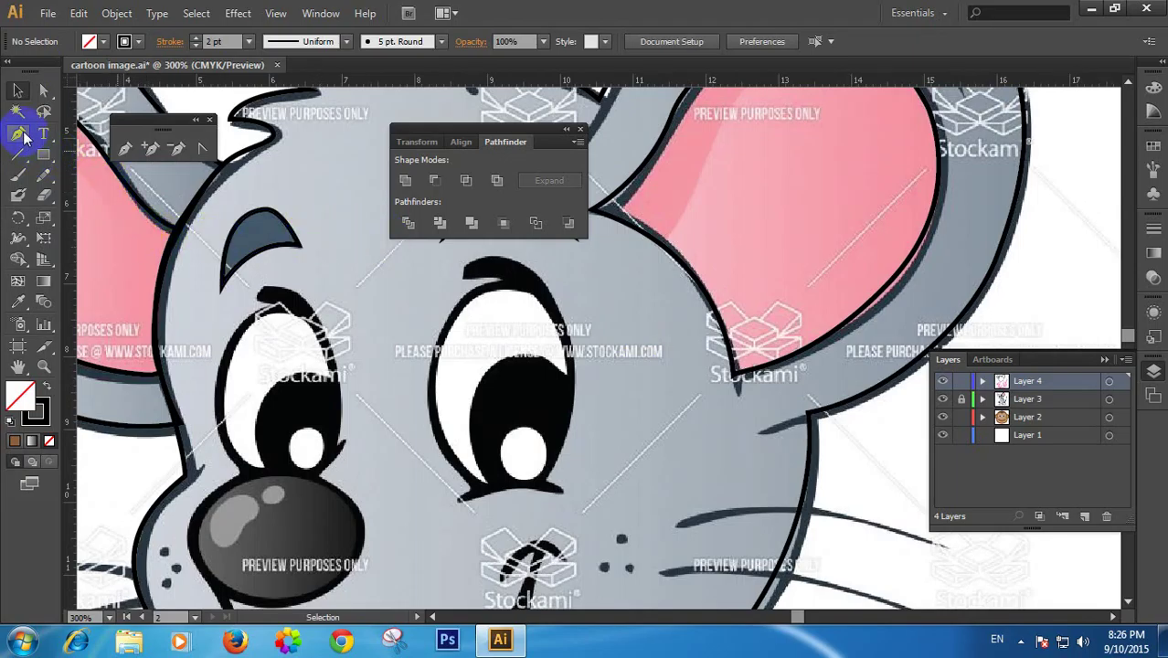
{"action": "left_click_drag", "start_coordinate": [43, 161], "coordinate": [86, 199]}
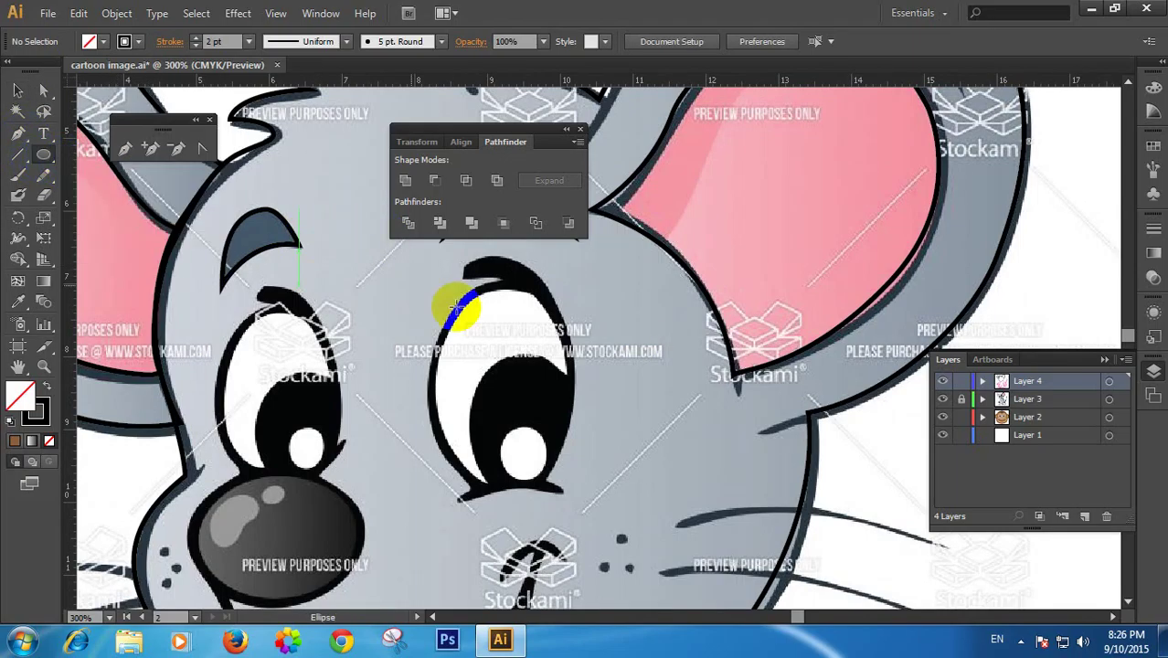
{"action": "left_click_drag", "start_coordinate": [430, 287], "coordinate": [573, 487]}
{"action": "left_click", "coordinate": [17, 90]}
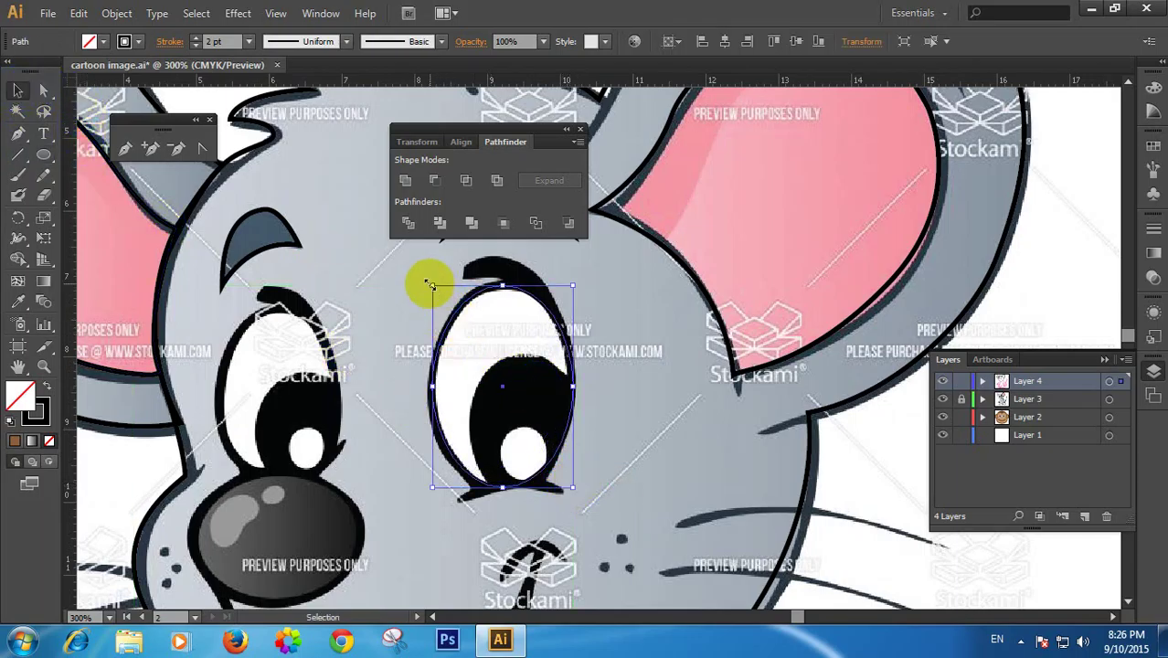
Try to resize the eye ellipse to fit the pupil, and undo the resizing
{"action": "left_click_drag", "start_coordinate": [429, 285], "coordinate": [520, 379]}
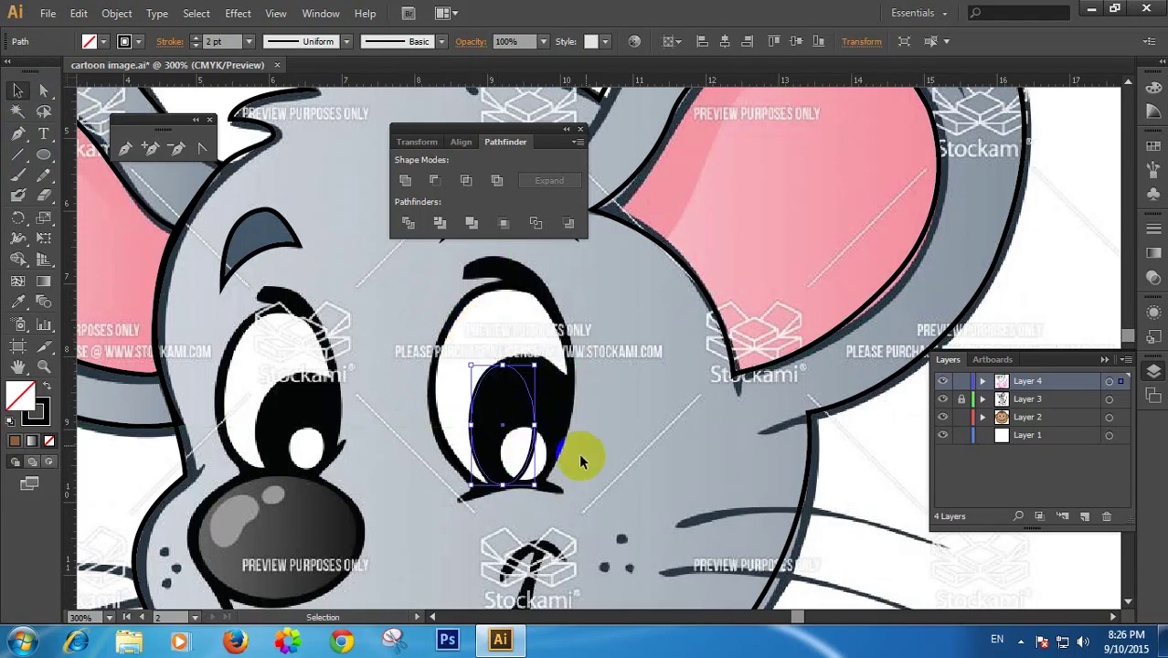
{"action": "left_click", "coordinate": [547, 429]}
{"action": "left_click_drag", "start_coordinate": [536, 426], "coordinate": [564, 427]}
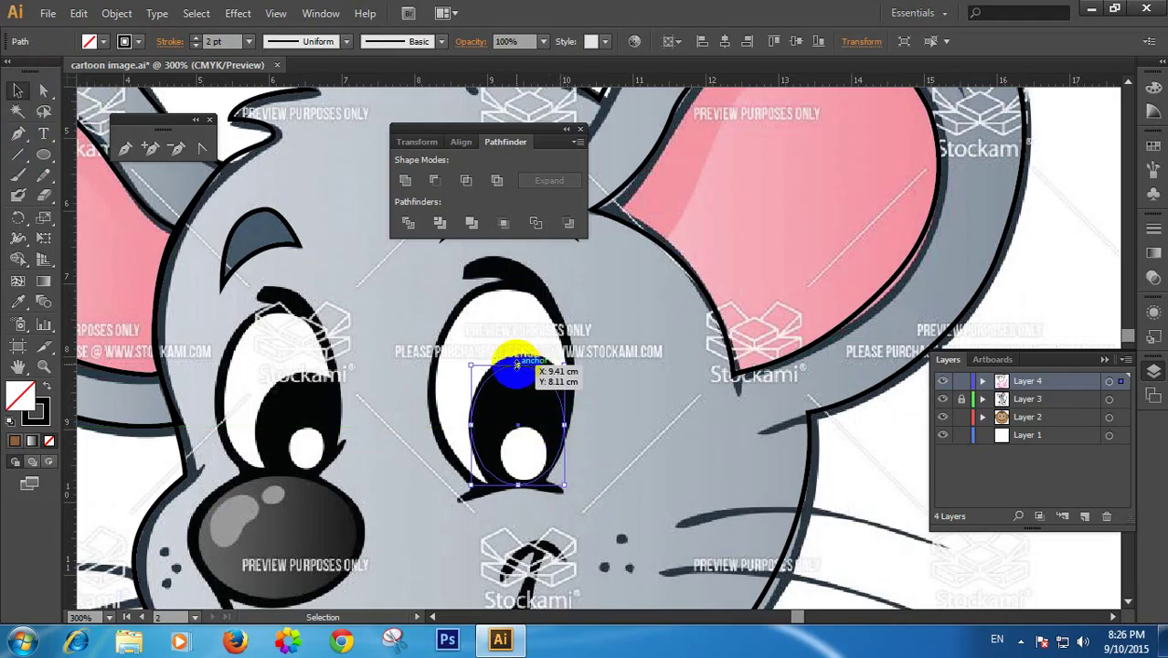
{"action": "left_click", "coordinate": [614, 397]}
{"action": "left_click", "coordinate": [551, 393]}
{"action": "left_click", "coordinate": [547, 368]}
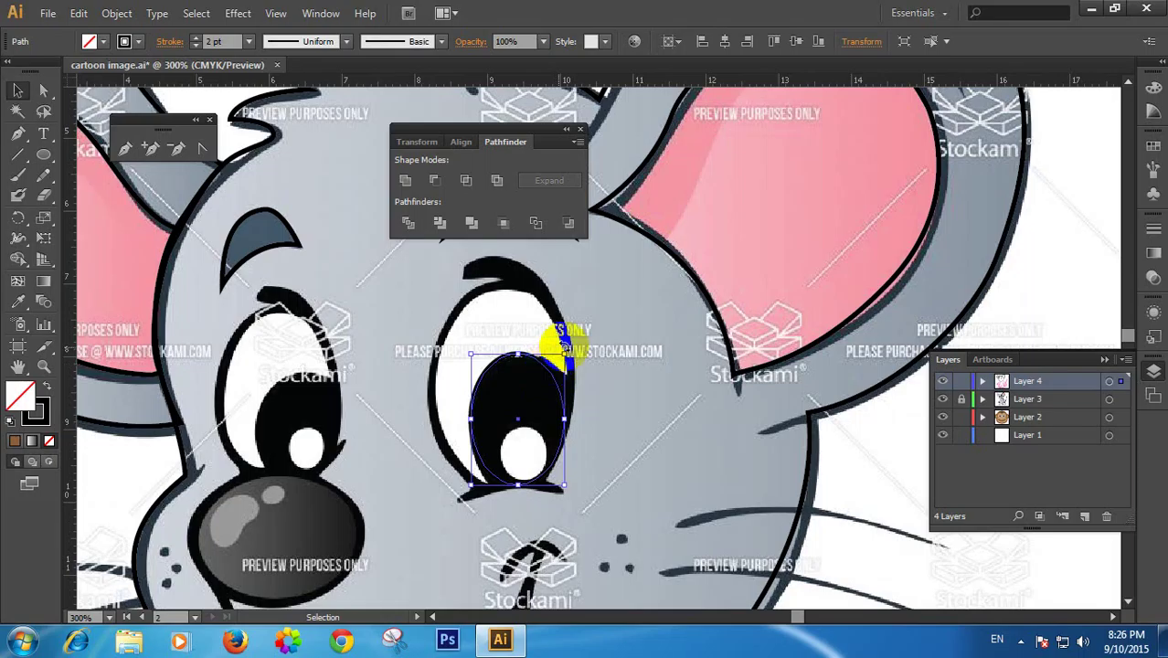
{"action": "key", "text": "a"}
{"action": "key", "text": "v"}
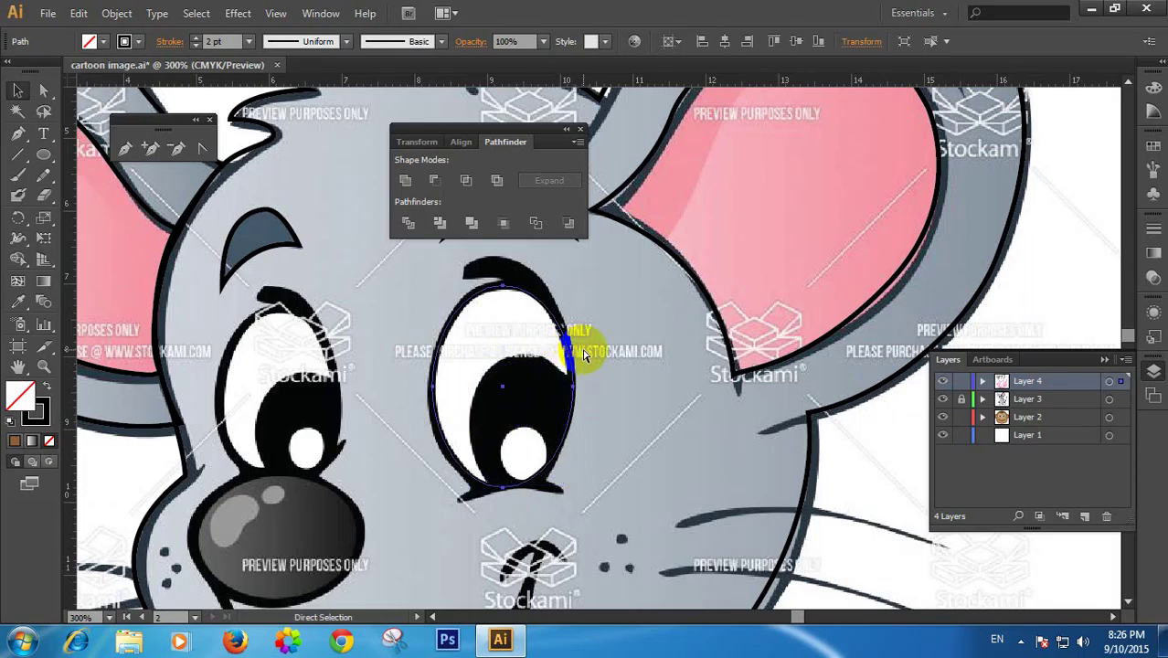
Set the eye ellipse's stroke colour to red and deselect it
{"action": "left_click", "coordinate": [601, 352]}
{"action": "left_click", "coordinate": [476, 294]}
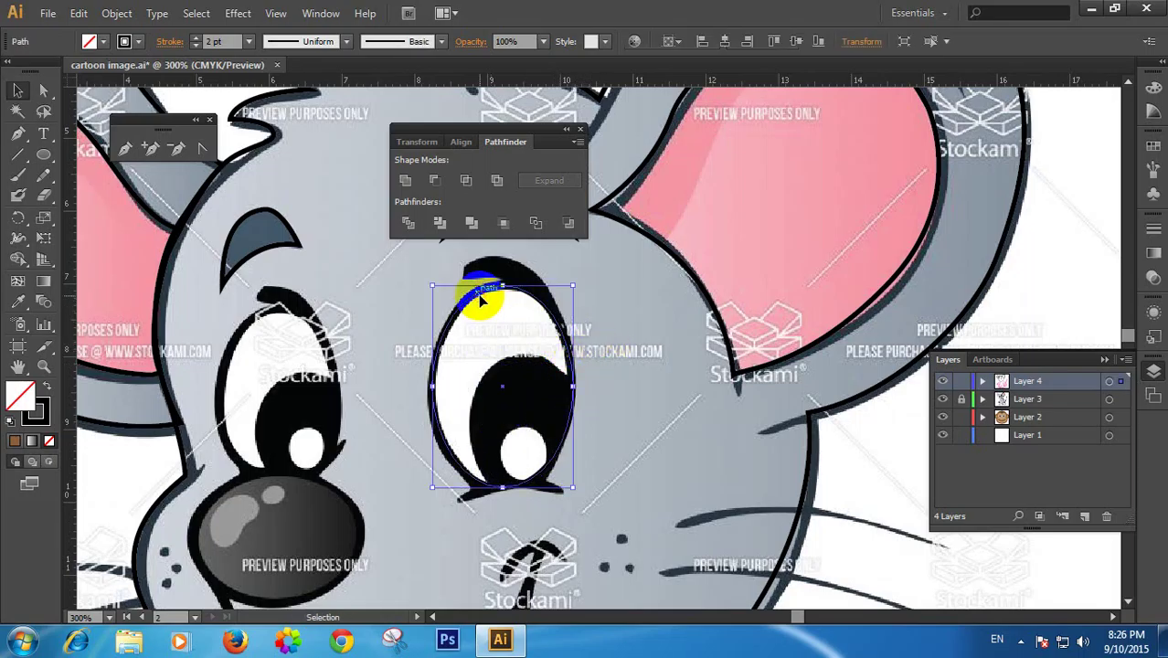
{"action": "left_click", "coordinate": [132, 44]}
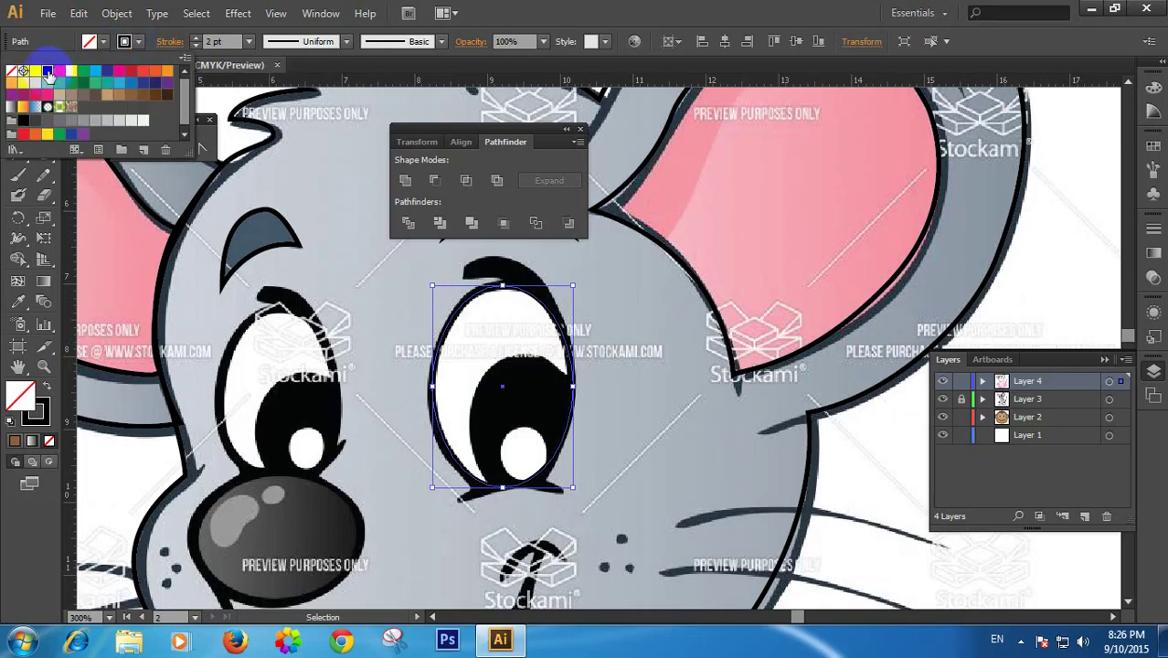
{"action": "left_click", "coordinate": [62, 74]}
{"action": "left_click", "coordinate": [316, 194]}
{"action": "left_click", "coordinate": [367, 240]}
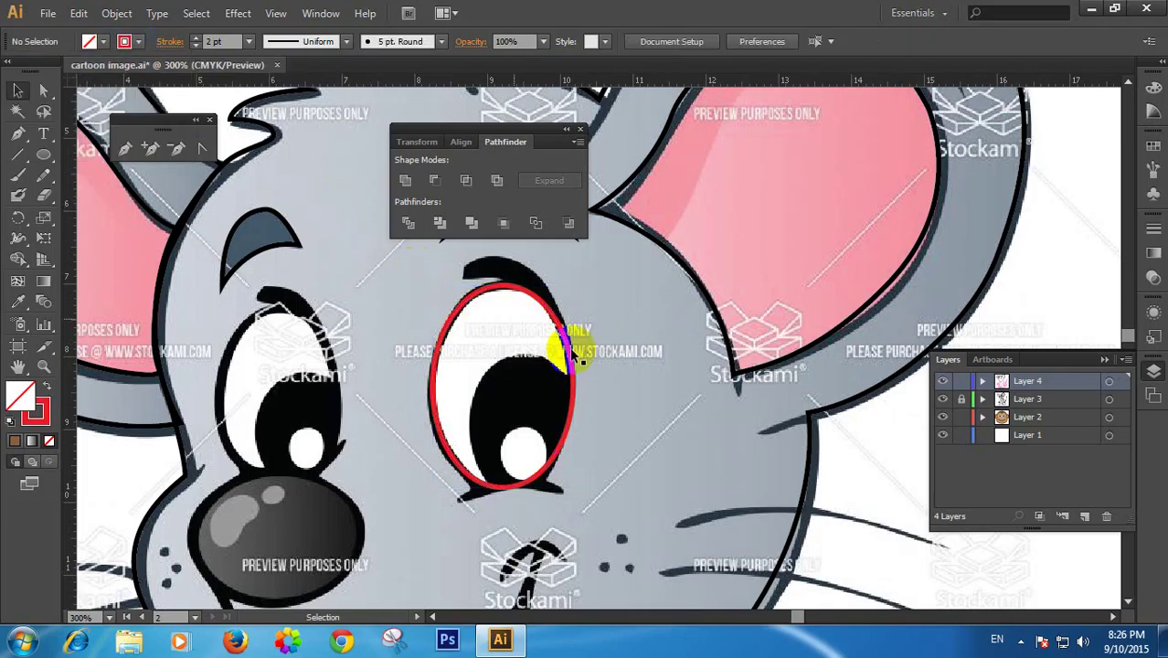
Try to fit a resized copy of the red eye ellipse over the pupil, and restore the original ellipse alone
{"action": "left_click", "coordinate": [528, 300]}
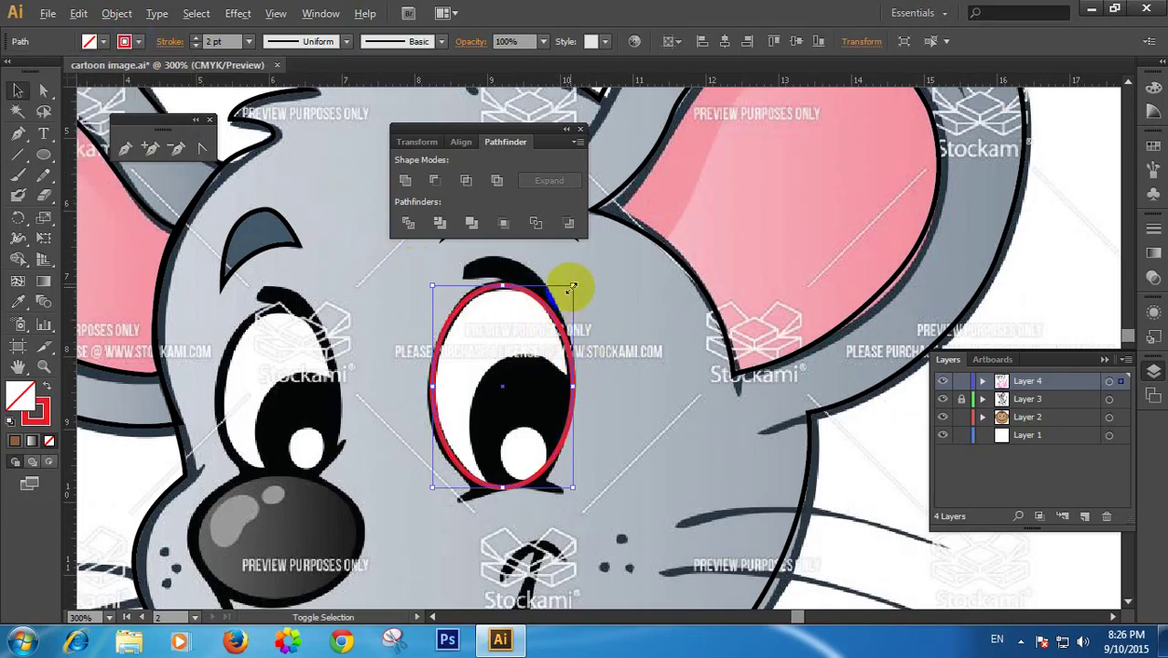
{"action": "left_click_drag", "start_coordinate": [570, 289], "coordinate": [546, 313]}
{"action": "key", "text": "ctrl+z"}
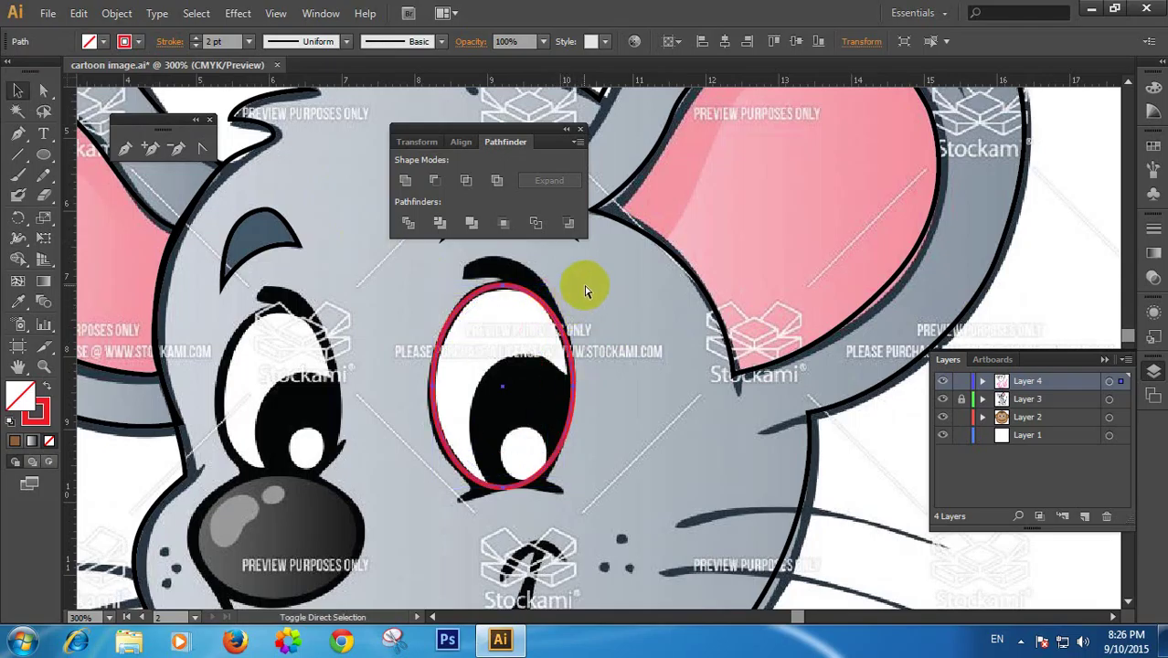
{"action": "left_click", "coordinate": [543, 298]}
{"action": "left_click_drag", "start_coordinate": [540, 300], "coordinate": [546, 378]}
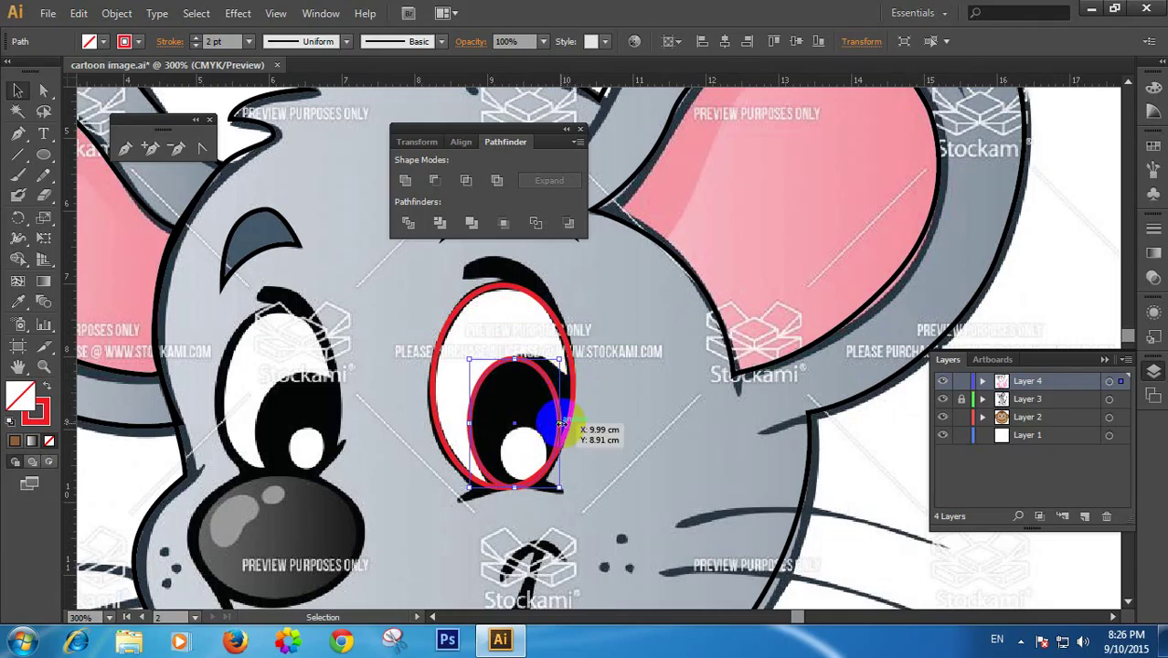
{"action": "left_click_drag", "start_coordinate": [560, 423], "coordinate": [561, 422]}
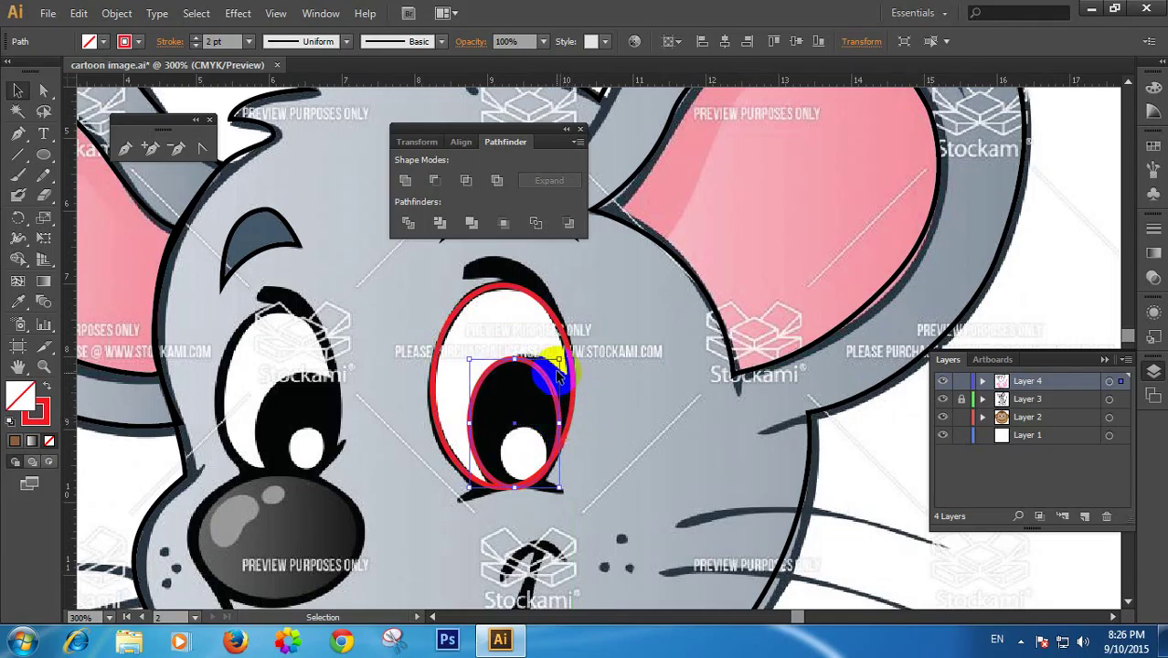
{"action": "left_click_drag", "start_coordinate": [559, 359], "coordinate": [572, 353]}
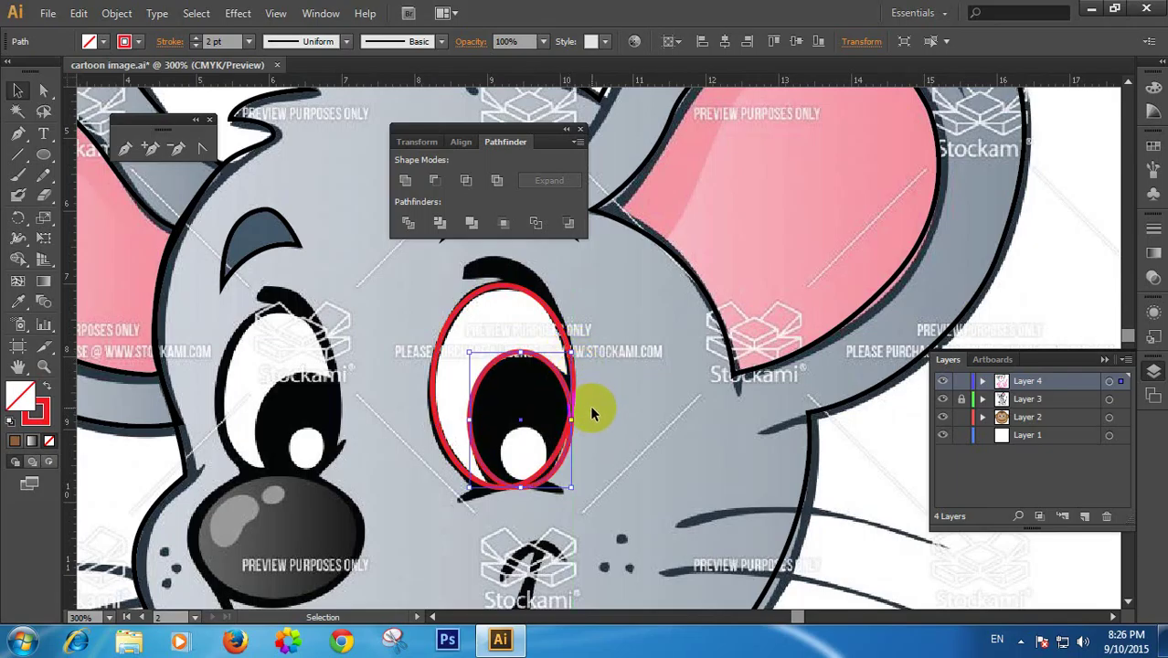
{"action": "left_click", "coordinate": [578, 413]}
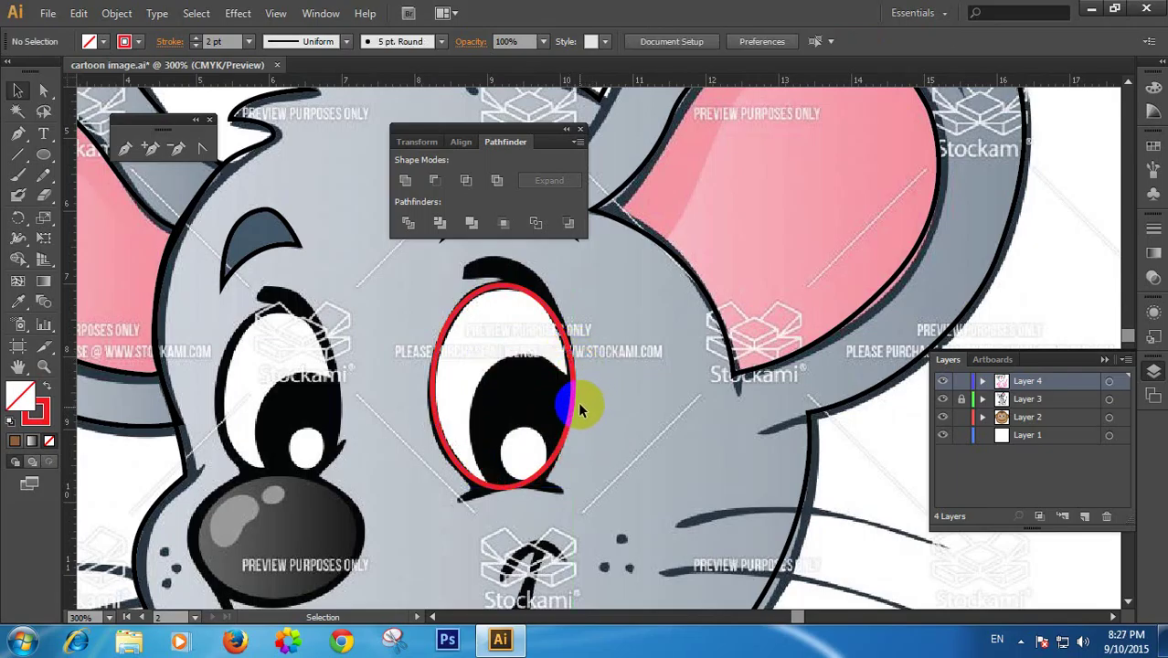
{"action": "left_click_drag", "start_coordinate": [576, 398], "coordinate": [608, 385]}
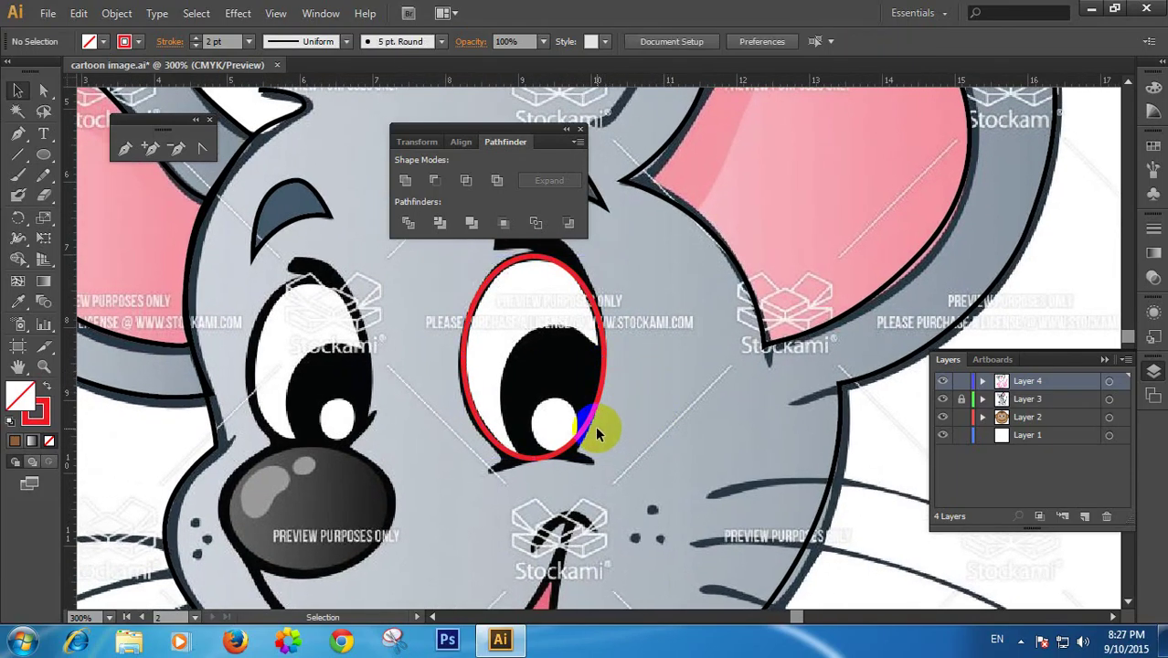
{"action": "left_click_drag", "start_coordinate": [595, 425], "coordinate": [603, 384]}
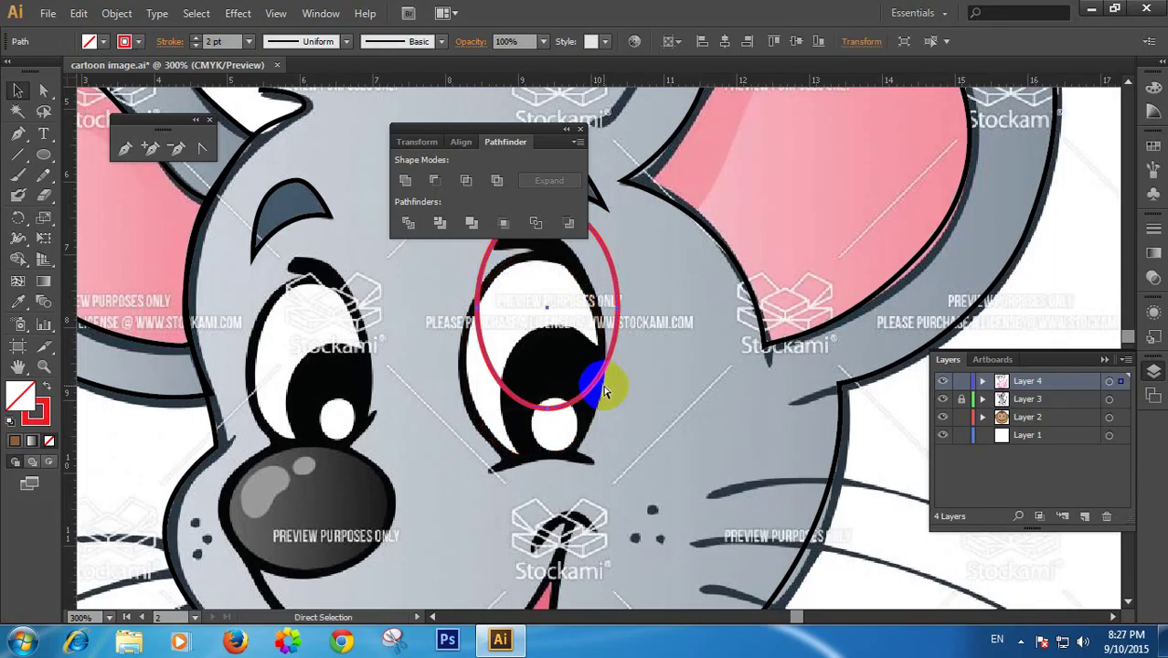
{"action": "key", "text": "ctrl+z"}
{"action": "left_click", "coordinate": [630, 402]}
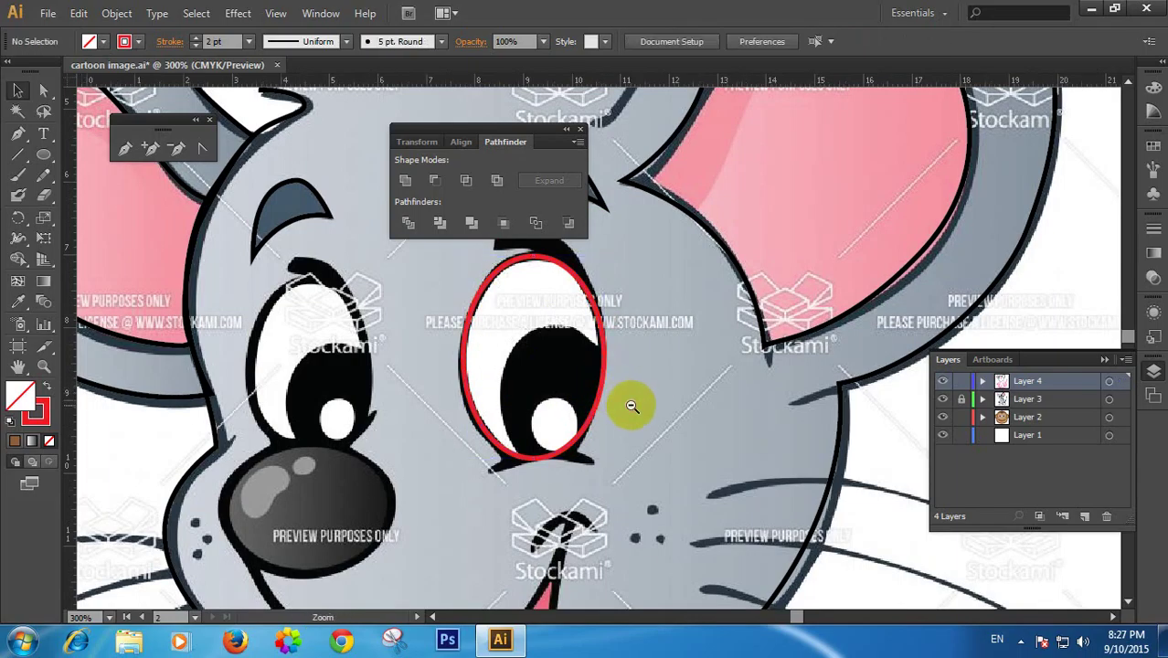
Trace the lower eyelid line beneath the red eye ellipse as an open curve with the Pen tool, and deselect it
{"action": "left_click", "coordinate": [632, 407], "text": "ctrl+alt"}
{"action": "left_click", "coordinate": [632, 407], "text": "ctrl+alt"}
{"action": "left_click", "coordinate": [559, 306]}
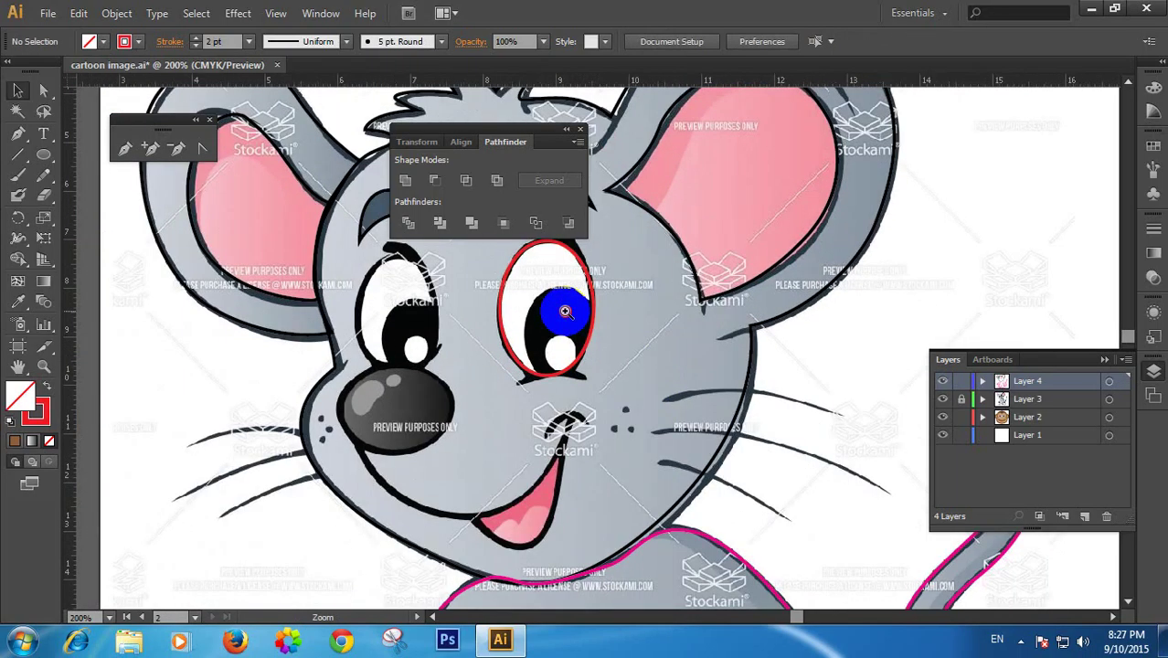
{"action": "left_click", "coordinate": [548, 313]}
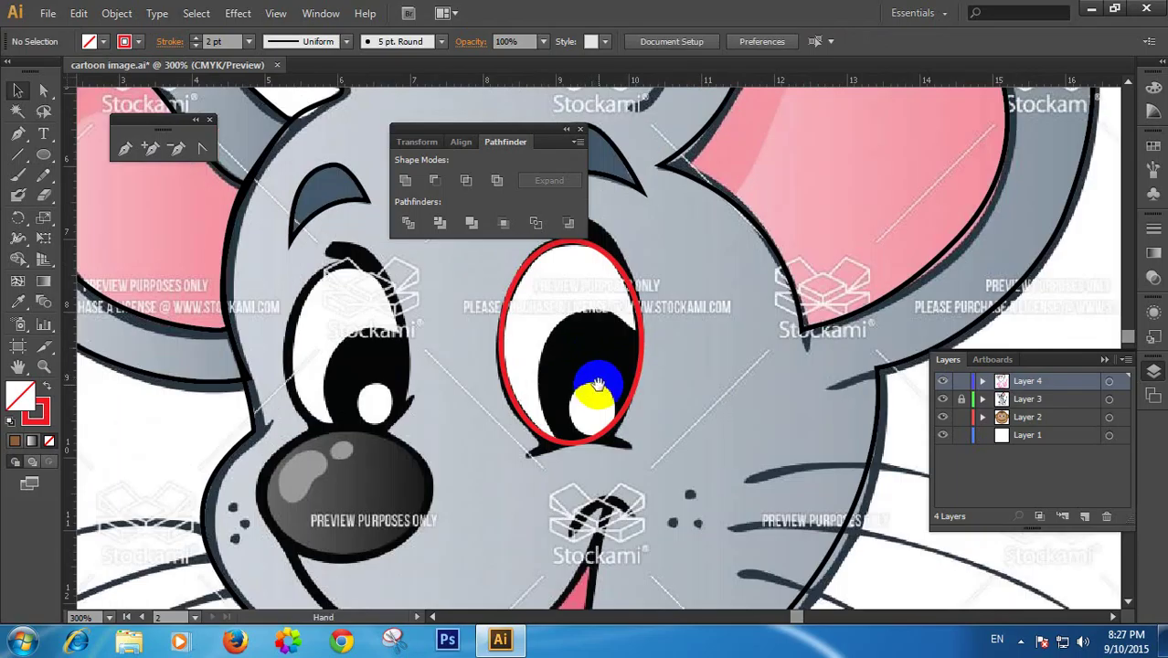
{"action": "left_click", "coordinate": [20, 135]}
{"action": "left_click", "coordinate": [610, 464]}
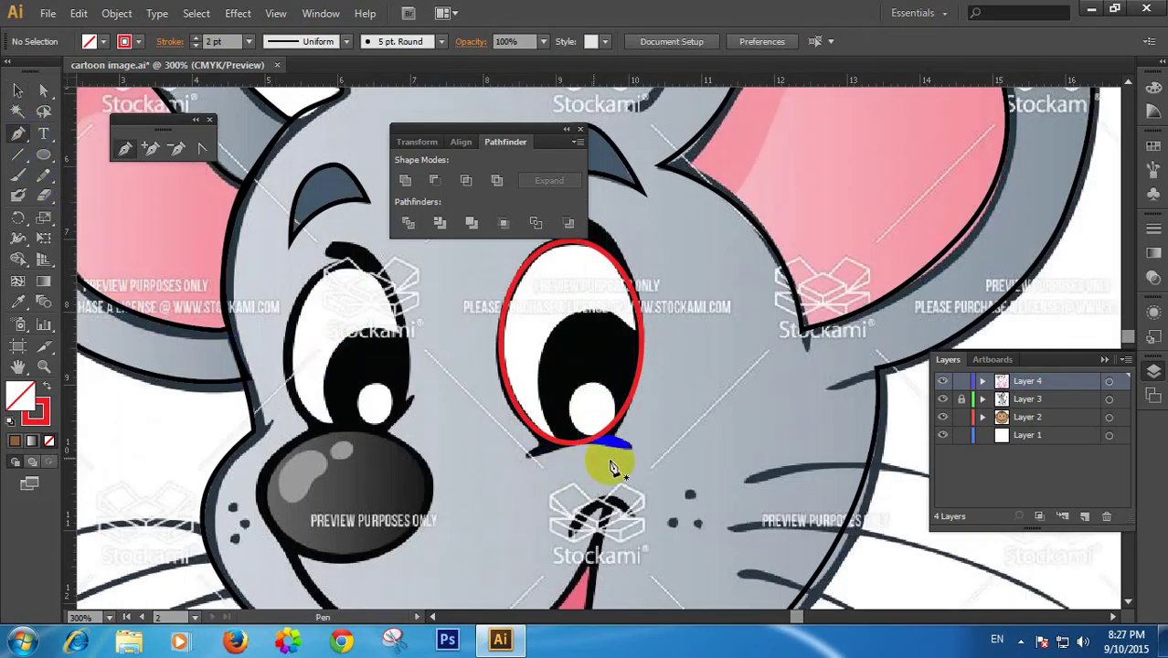
{"action": "left_click_drag", "start_coordinate": [528, 452], "coordinate": [468, 486]}
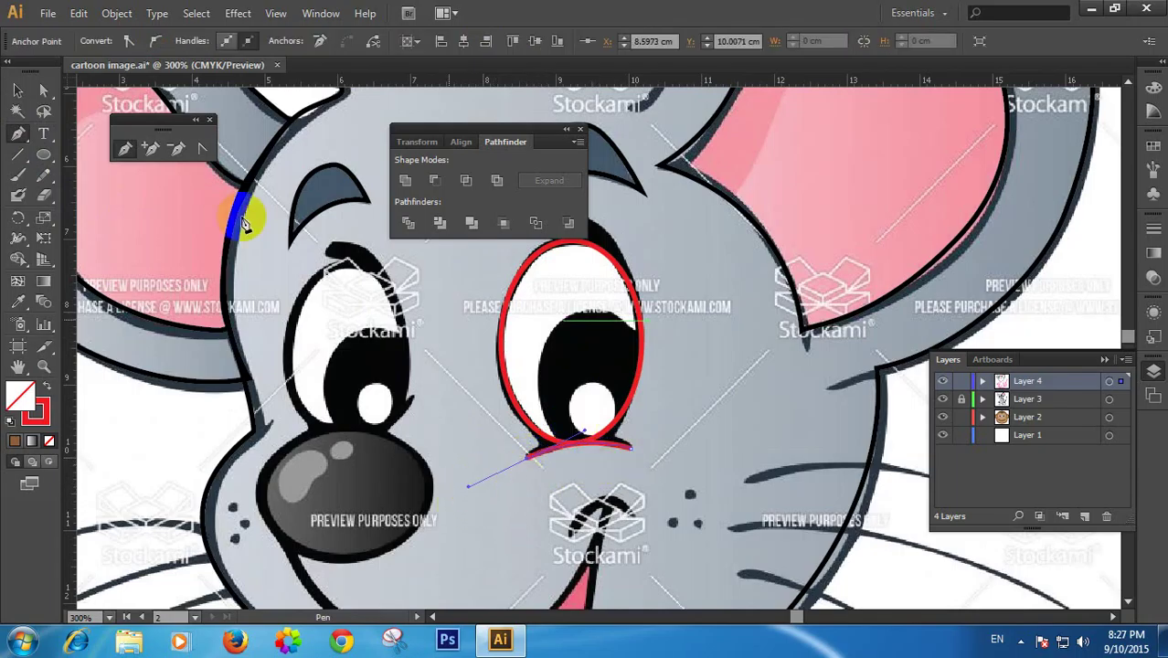
{"action": "left_click", "coordinate": [18, 91]}
{"action": "left_click", "coordinate": [601, 508]}
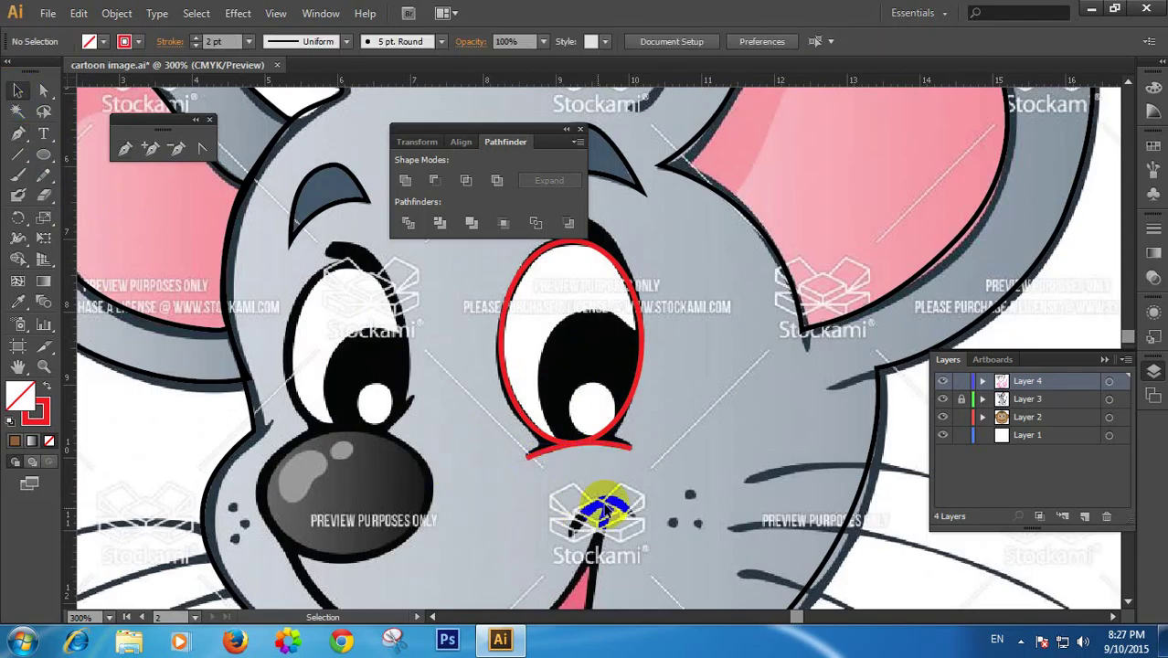
{"action": "left_click", "coordinate": [92, 298]}
Trace the pupil inside the red eye ellipse as a closed curved outline with the Pen tool
{"action": "left_click", "coordinate": [18, 135]}
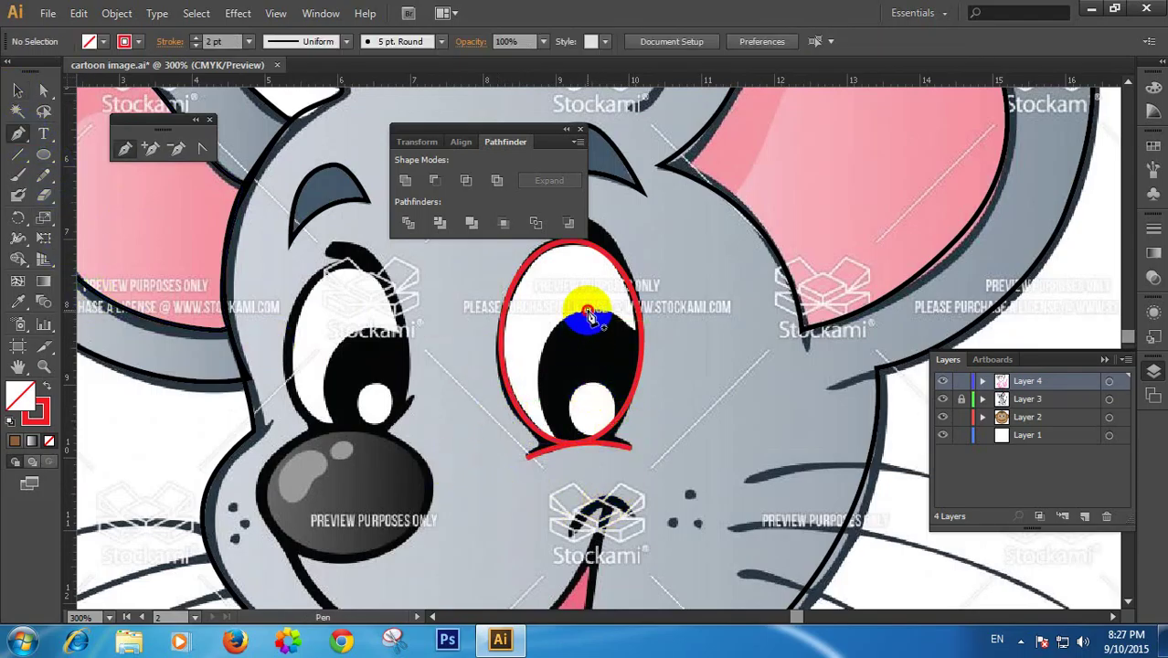
{"action": "left_click_drag", "start_coordinate": [564, 440], "coordinate": [566, 459]}
{"action": "left_click_drag", "start_coordinate": [624, 496], "coordinate": [653, 519]}
{"action": "key", "text": "ctrl+z"}
{"action": "left_click_drag", "start_coordinate": [580, 345], "coordinate": [637, 214]}
{"action": "key", "text": "ctrl+z"}
{"action": "left_click", "coordinate": [640, 333], "text": "alt"}
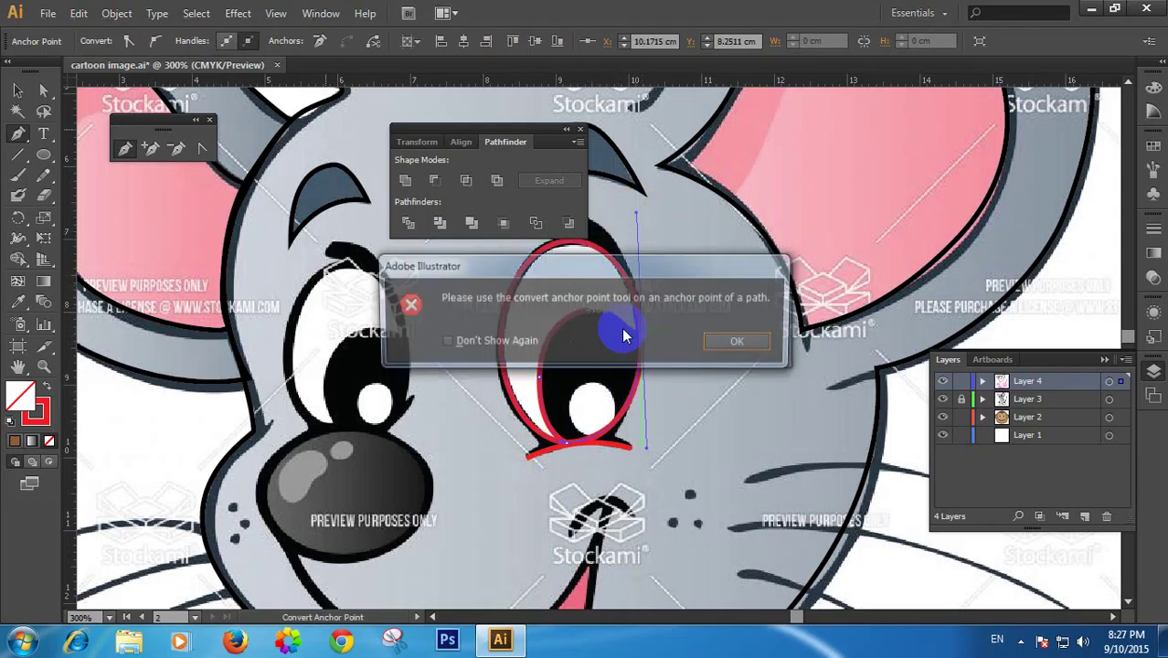
{"action": "left_click", "coordinate": [736, 340]}
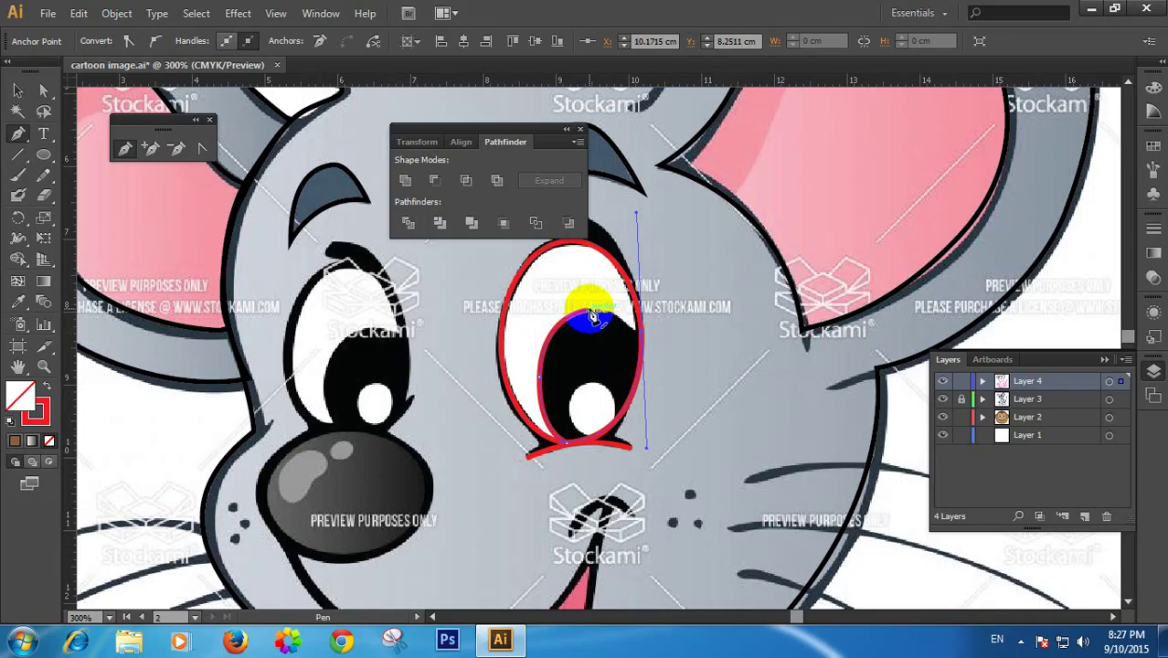
{"action": "left_click_drag", "start_coordinate": [568, 312], "coordinate": [569, 312]}
{"action": "left_click_drag", "start_coordinate": [638, 345], "coordinate": [655, 351]}
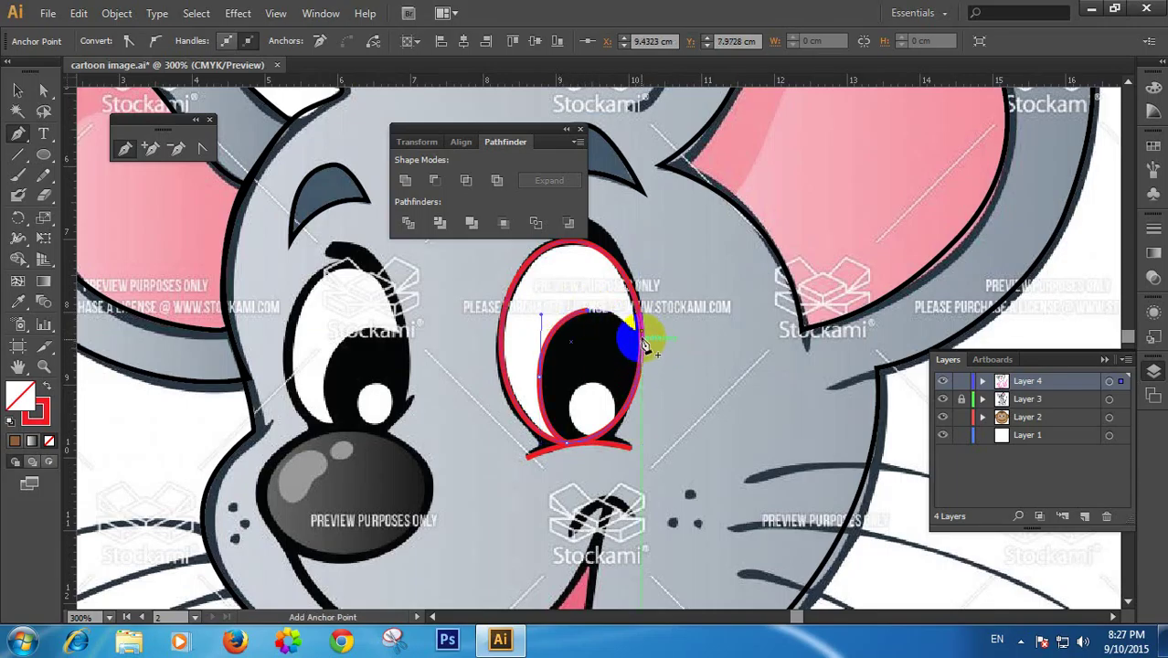
{"action": "left_click", "coordinate": [642, 332], "text": "alt"}
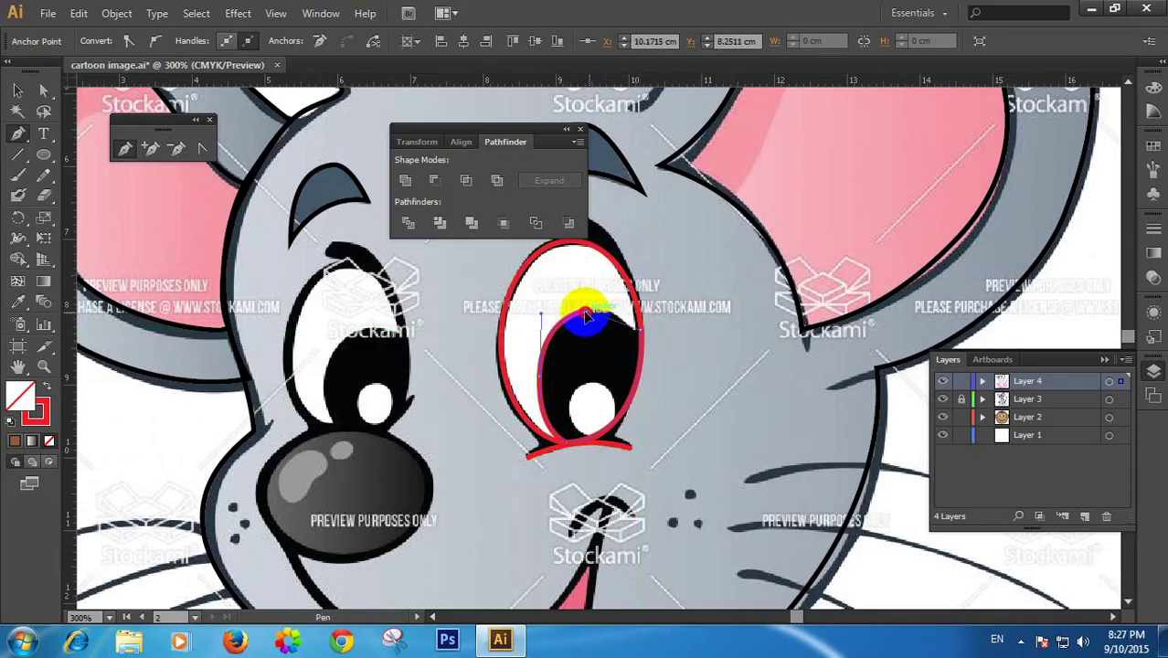
{"action": "mouse_move", "coordinate": [587, 316]}
{"action": "left_mouse_down"}
{"action": "mouse_move", "coordinate": [549, 315]}
{"action": "mouse_move", "coordinate": [569, 326]}
{"action": "left_mouse_up"}
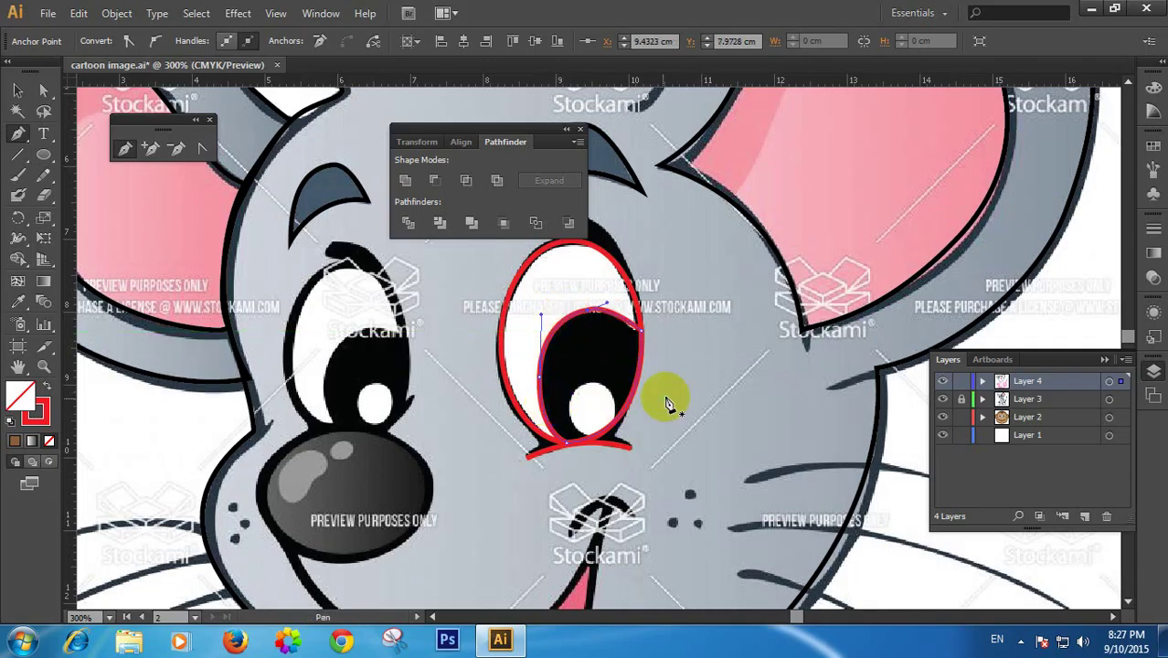
Refine the right side and upper curve of the pupil outline to follow the reference, and deselect it
{"action": "left_click_drag", "start_coordinate": [645, 411], "coordinate": [580, 263]}
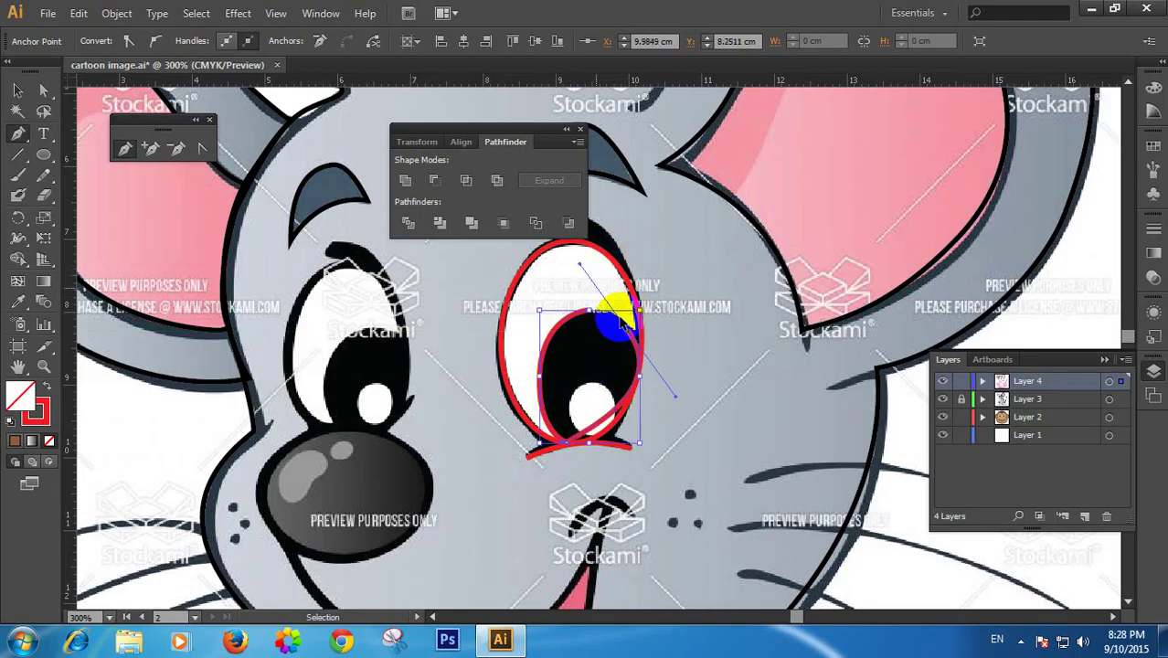
{"action": "key", "text": "ctrl+z"}
{"action": "mouse_move", "coordinate": [636, 344]}
{"action": "left_mouse_down"}
{"action": "mouse_move", "coordinate": [650, 344]}
{"action": "mouse_move", "coordinate": [620, 327]}
{"action": "left_mouse_up"}
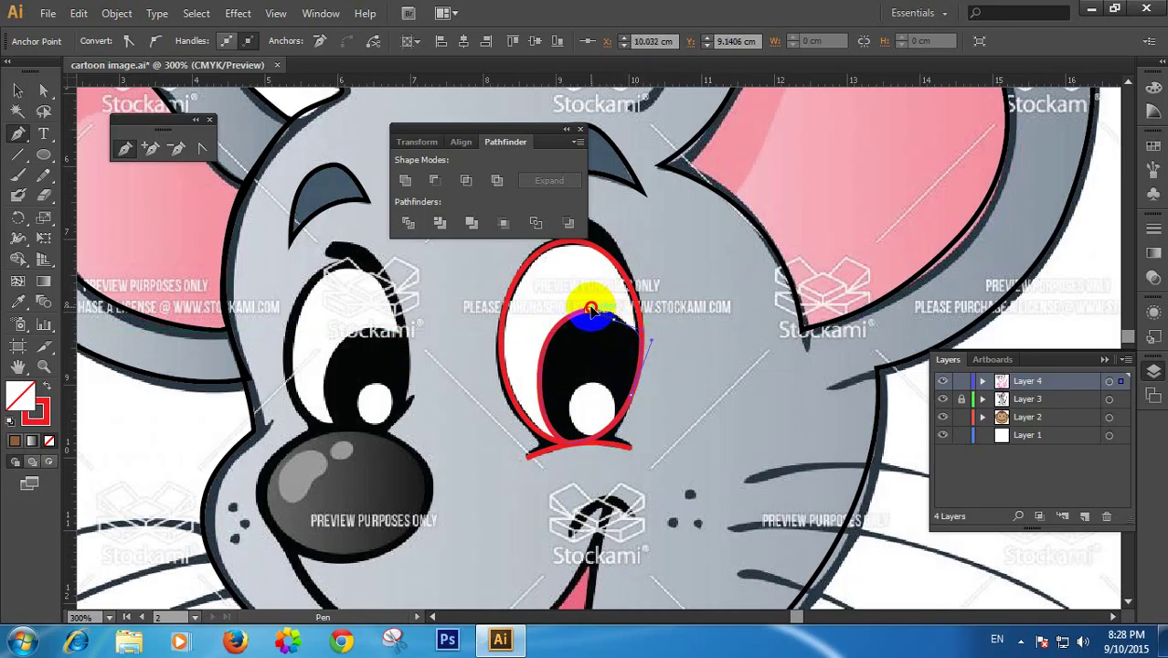
{"action": "left_click_drag", "start_coordinate": [592, 318], "coordinate": [589, 439]}
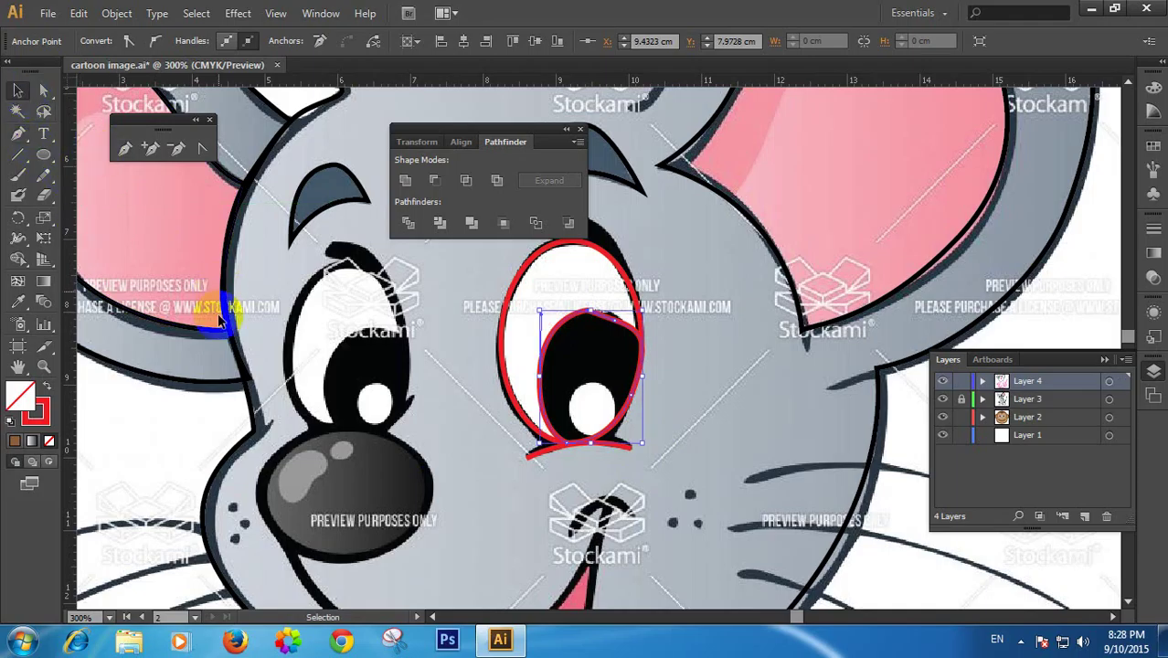
{"action": "left_click", "coordinate": [319, 382]}
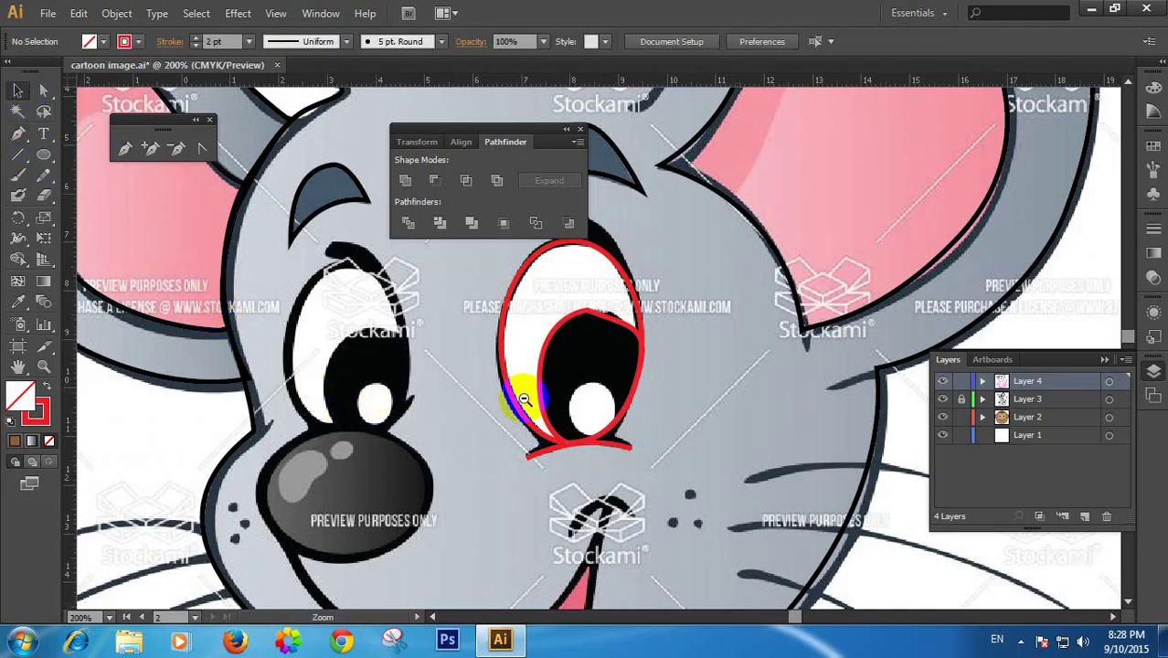
Try to paint over the uppermost whisker on the right cheek with the Blob Brush and Basic brush, and delete the stroke
{"action": "left_click", "coordinate": [526, 399], "text": "ctrl+alt"}
{"action": "left_click", "coordinate": [526, 399], "text": "ctrl+alt"}
{"action": "left_click", "coordinate": [526, 399], "text": "ctrl+alt"}
{"action": "left_click_drag", "start_coordinate": [718, 365], "coordinate": [548, 382]}
{"action": "scroll", "coordinate": [594, 357], "scroll_direction": "up", "scroll_amount": 2}
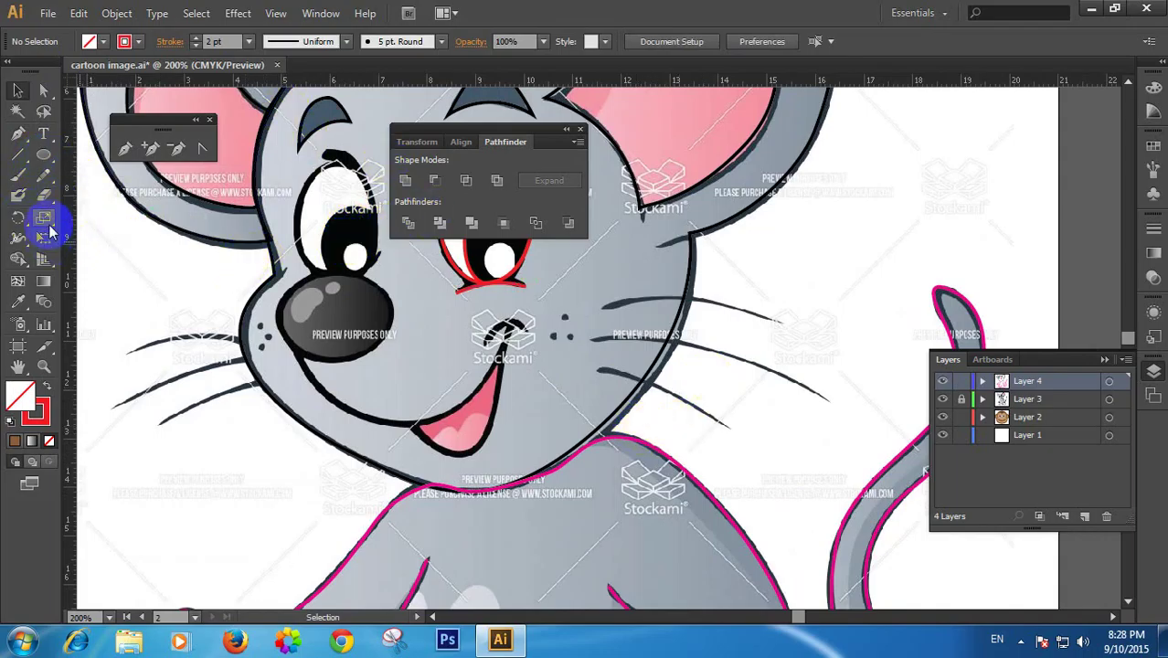
{"action": "left_click", "coordinate": [20, 195]}
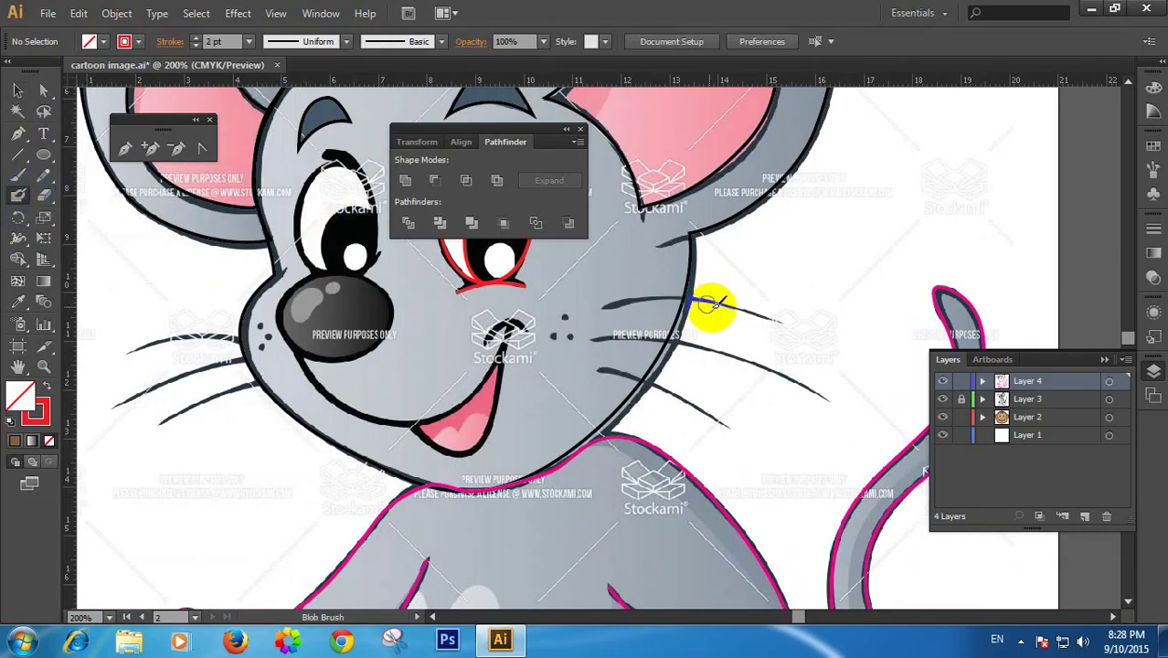
{"action": "left_click", "coordinate": [758, 313], "text": "ctrl"}
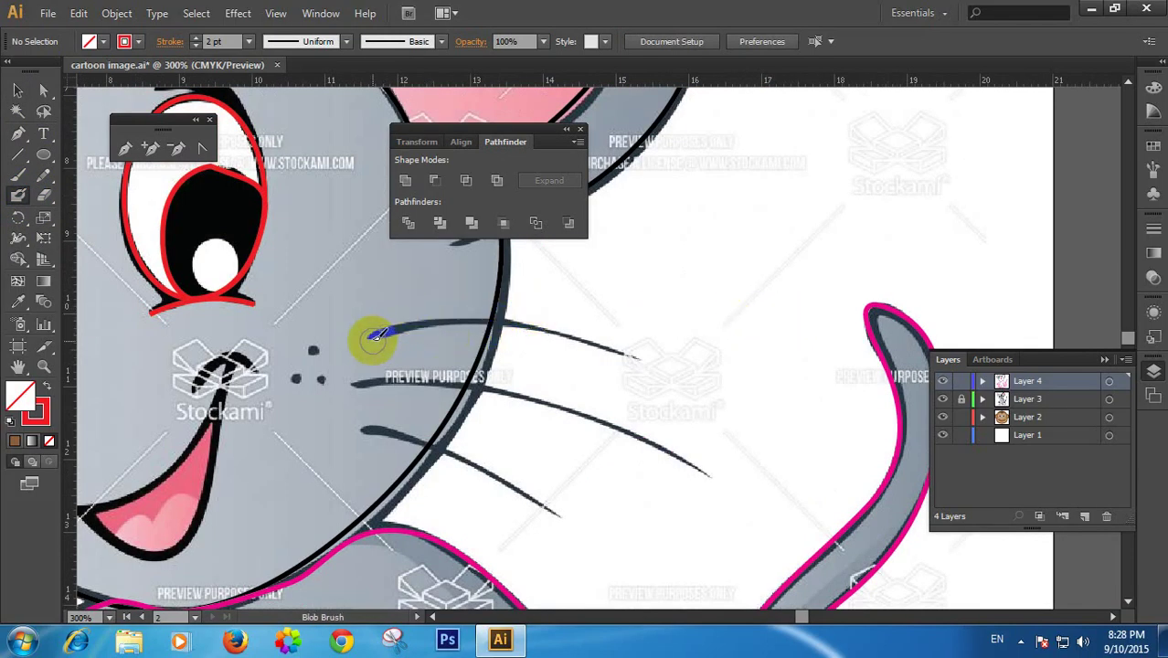
{"action": "mouse_move", "coordinate": [384, 336]}
{"action": "left_mouse_down"}
{"action": "mouse_move", "coordinate": [544, 322]}
{"action": "mouse_move", "coordinate": [658, 356]}
{"action": "left_mouse_up"}
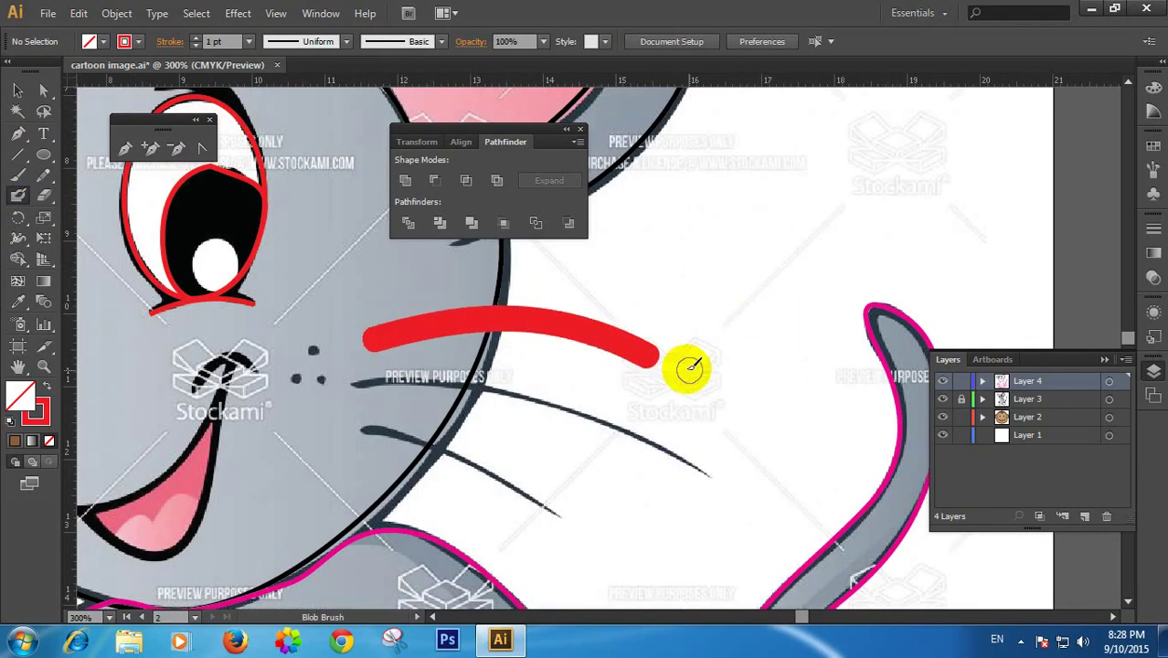
{"action": "left_click", "coordinate": [43, 90]}
{"action": "left_click", "coordinate": [495, 318]}
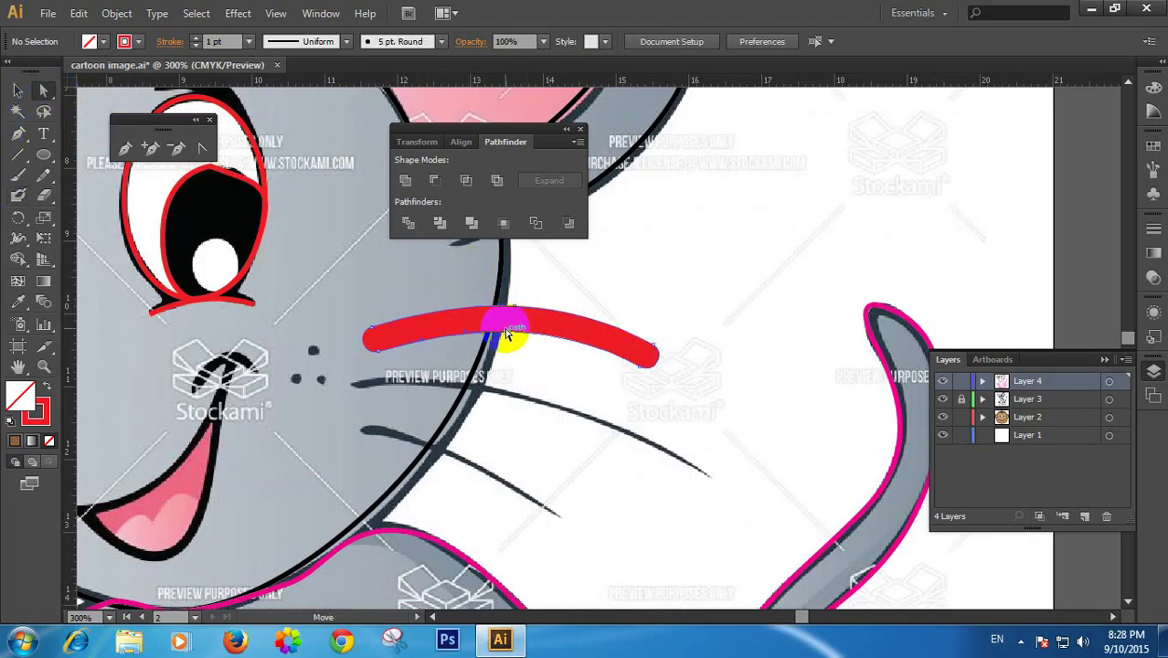
{"action": "left_click", "coordinate": [435, 330]}
{"action": "left_click", "coordinate": [496, 316]}
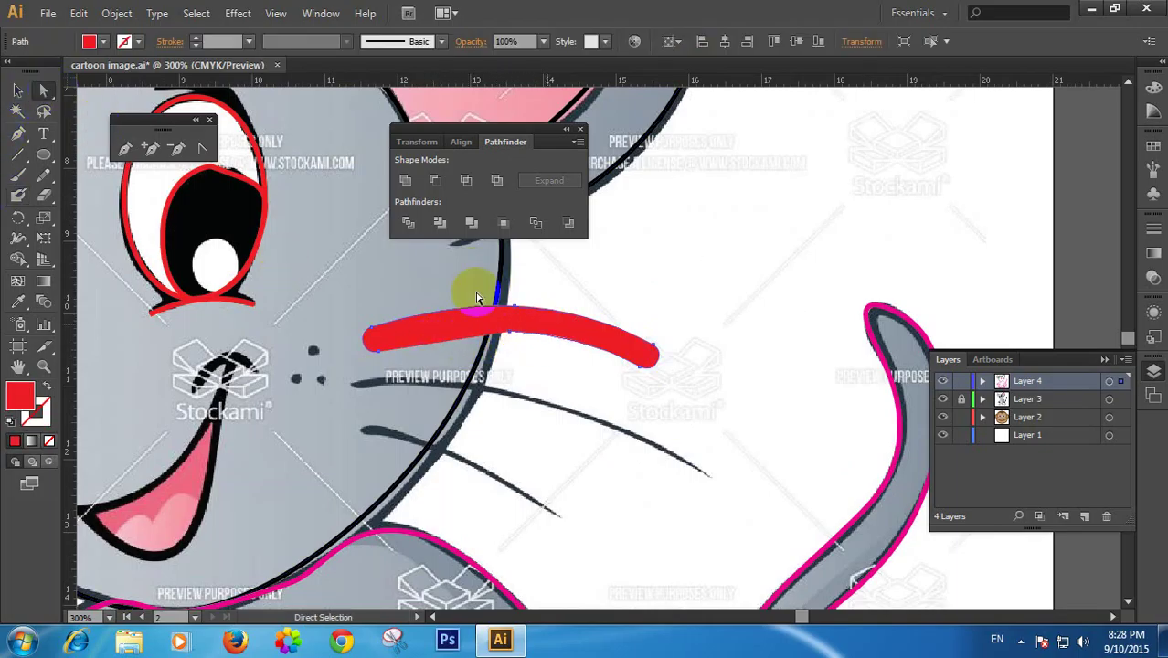
{"action": "left_click", "coordinate": [17, 90]}
{"action": "key", "text": "Delete"}
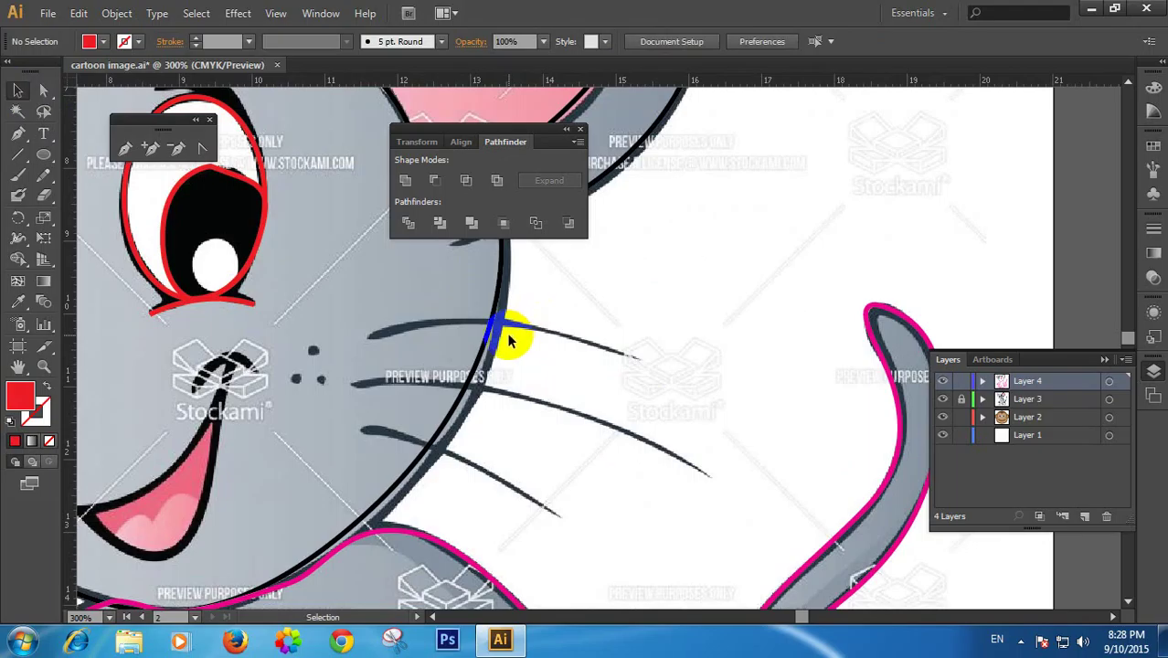
Paint over the uppermost whisker on the right cheek with the Blob Brush using the 3 pt. Oval brush
{"action": "left_click", "coordinate": [46, 176]}
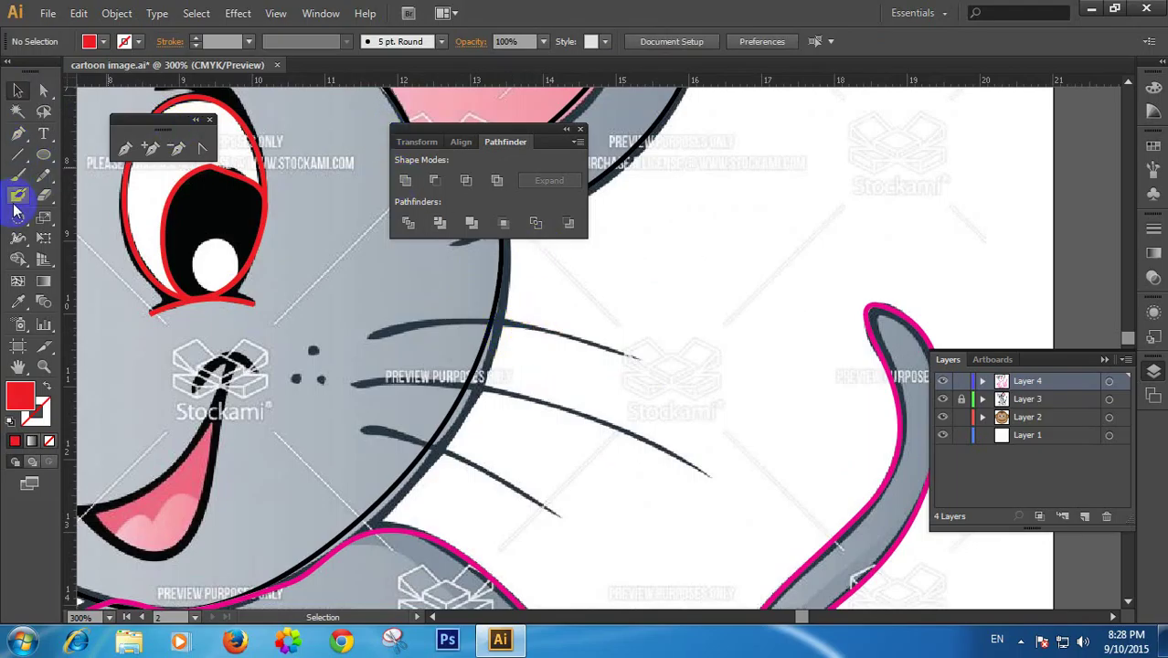
{"action": "left_click", "coordinate": [16, 199]}
{"action": "left_click", "coordinate": [441, 41]}
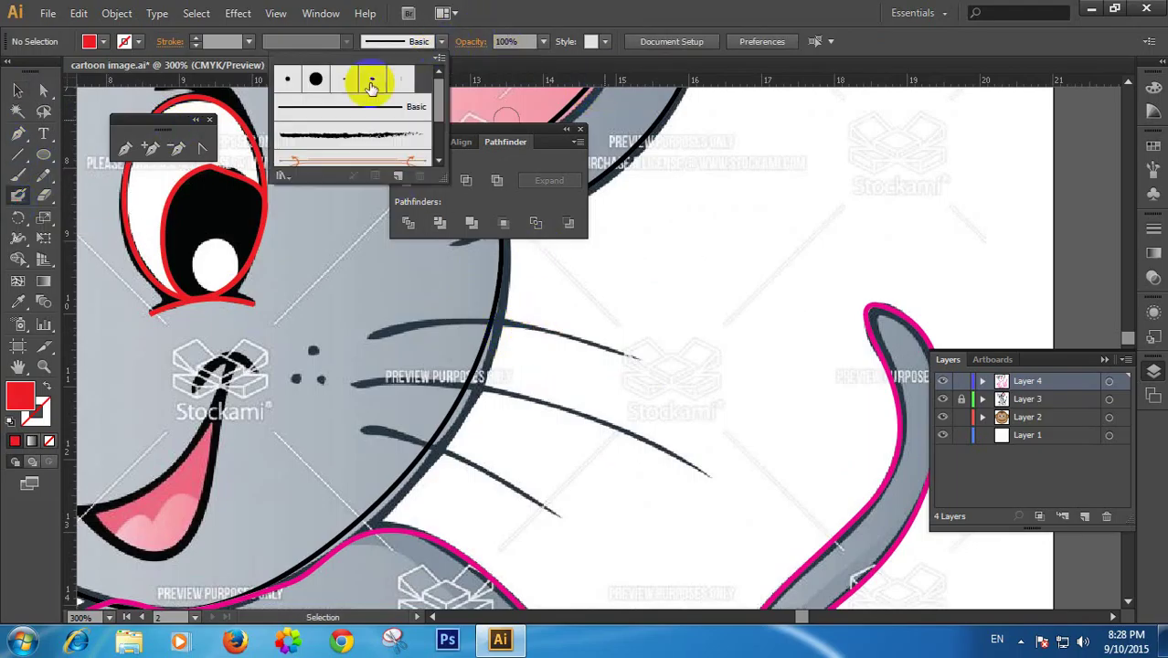
{"action": "double_click", "coordinate": [343, 80]}
{"action": "left_click", "coordinate": [757, 457]}
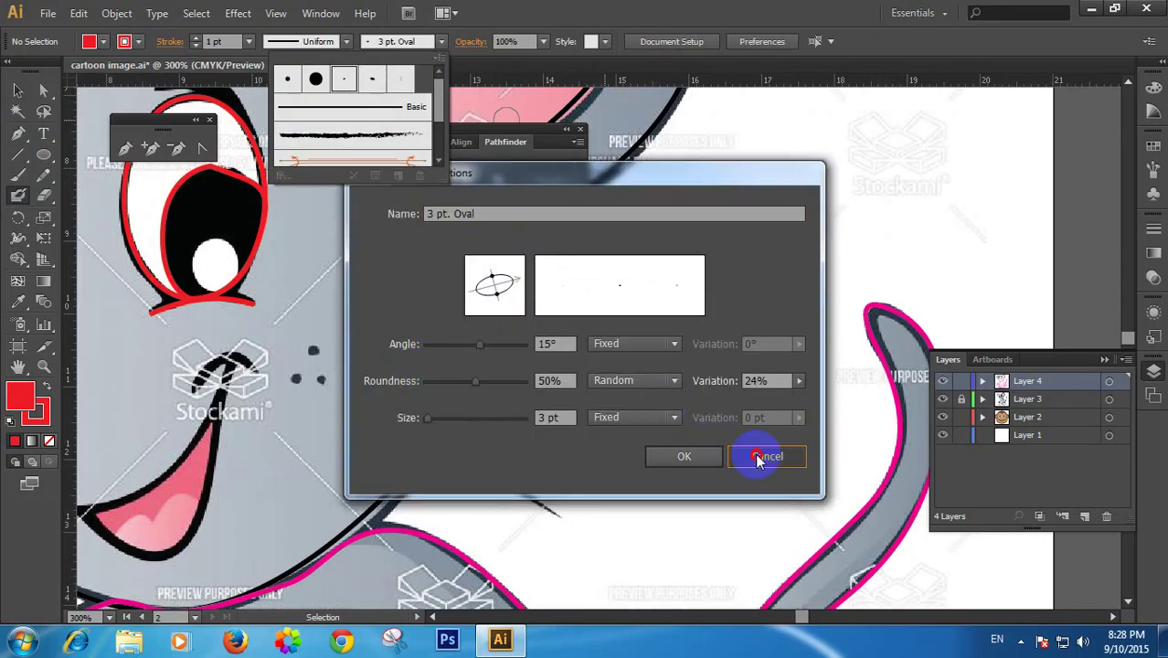
{"action": "mouse_move", "coordinate": [377, 331]}
{"action": "left_mouse_down"}
{"action": "mouse_move", "coordinate": [486, 321]}
{"action": "mouse_move", "coordinate": [616, 348]}
{"action": "mouse_move", "coordinate": [482, 317]}
{"action": "mouse_move", "coordinate": [367, 335]}
{"action": "left_mouse_up"}
Reshape the painted uppermost whisker's anchor points to thicken its inner end and adjust its outer tip, and deselect it
{"action": "left_click", "coordinate": [43, 90]}
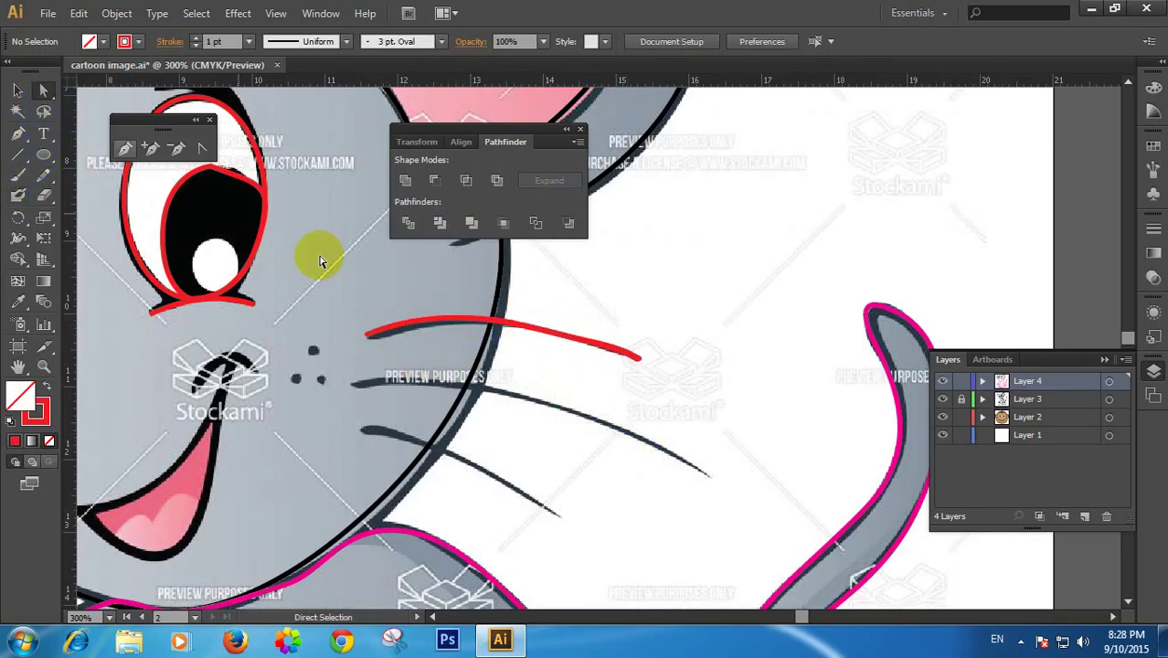
{"action": "left_click", "coordinate": [446, 328], "text": "ctrl"}
{"action": "left_click", "coordinate": [446, 328], "text": "ctrl"}
{"action": "left_click_drag", "start_coordinate": [786, 400], "coordinate": [445, 366]}
{"action": "left_click", "coordinate": [424, 343]}
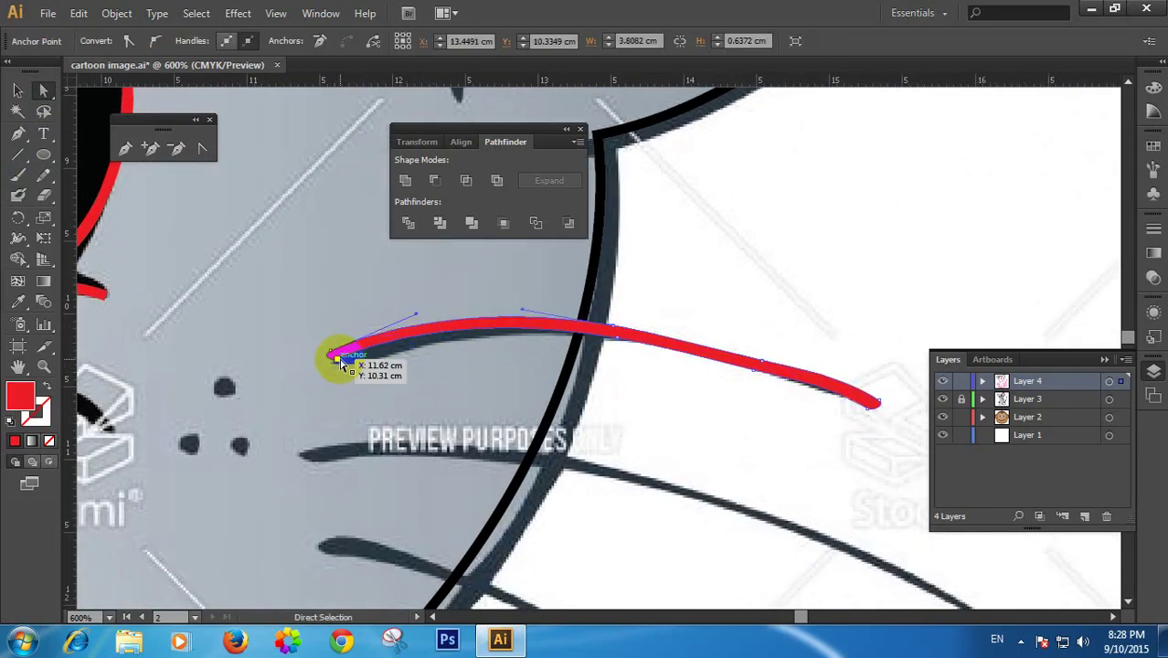
{"action": "left_click_drag", "start_coordinate": [351, 363], "coordinate": [352, 362]}
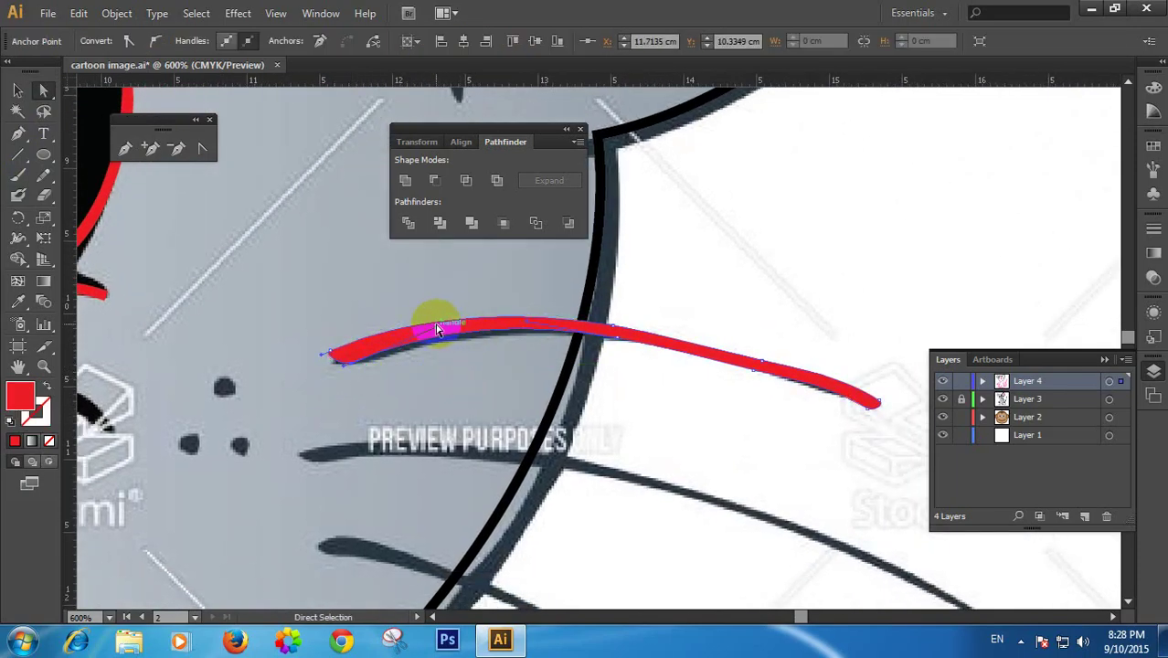
{"action": "left_click", "coordinate": [857, 396]}
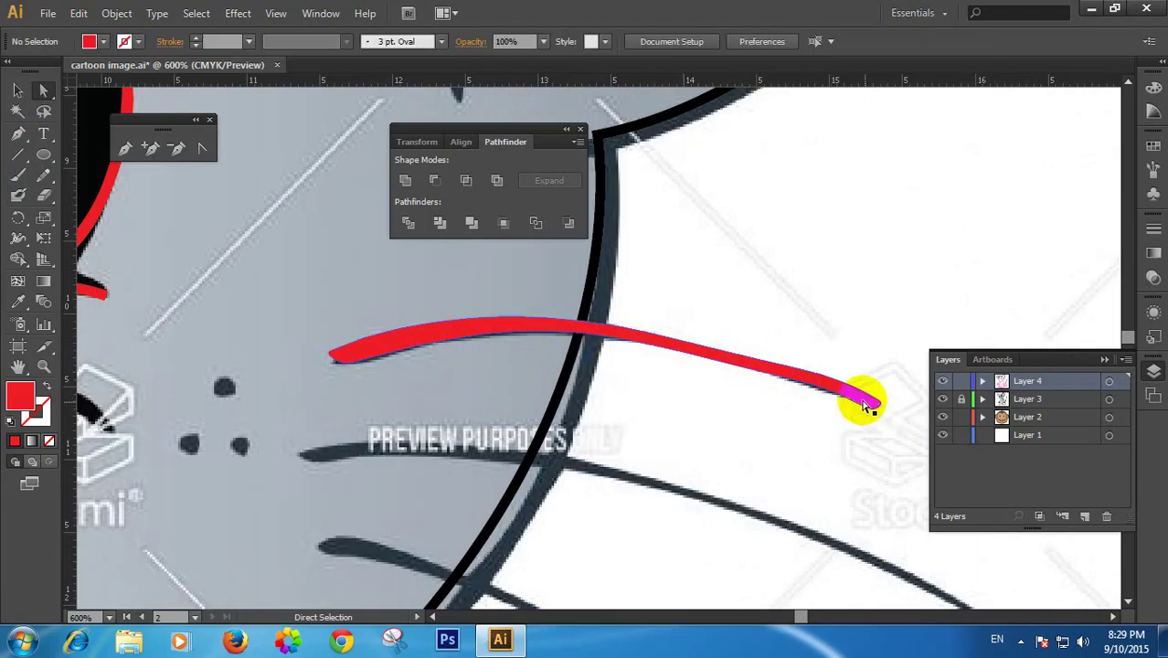
{"action": "left_click", "coordinate": [879, 401]}
{"action": "left_click", "coordinate": [882, 358]}
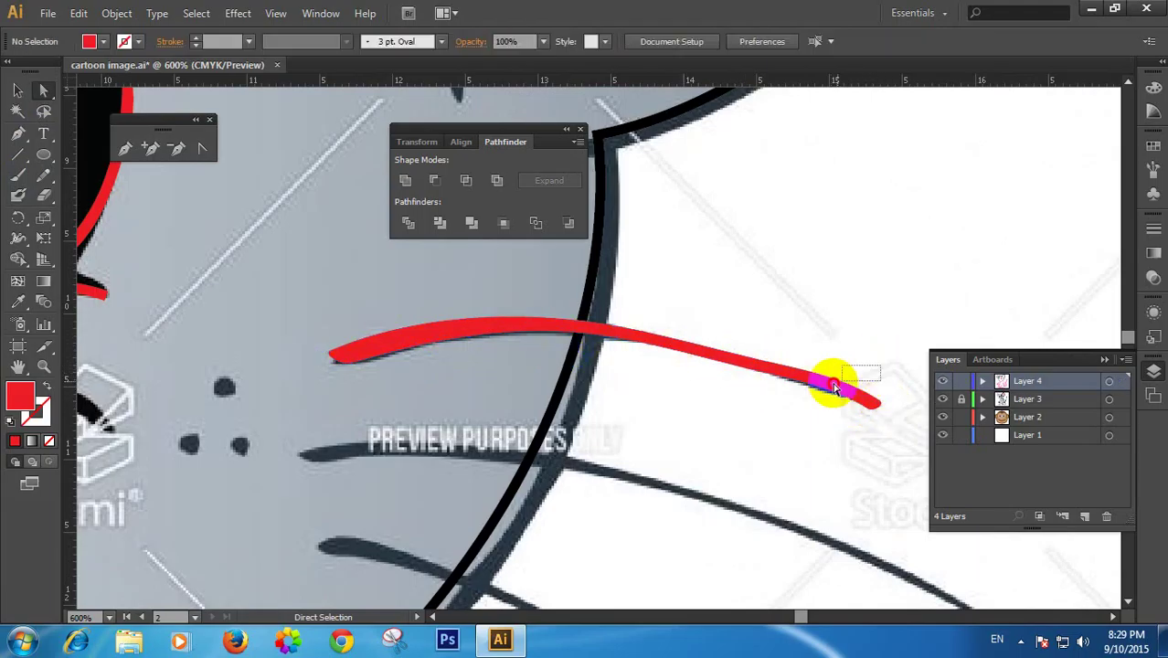
{"action": "left_click", "coordinate": [844, 384]}
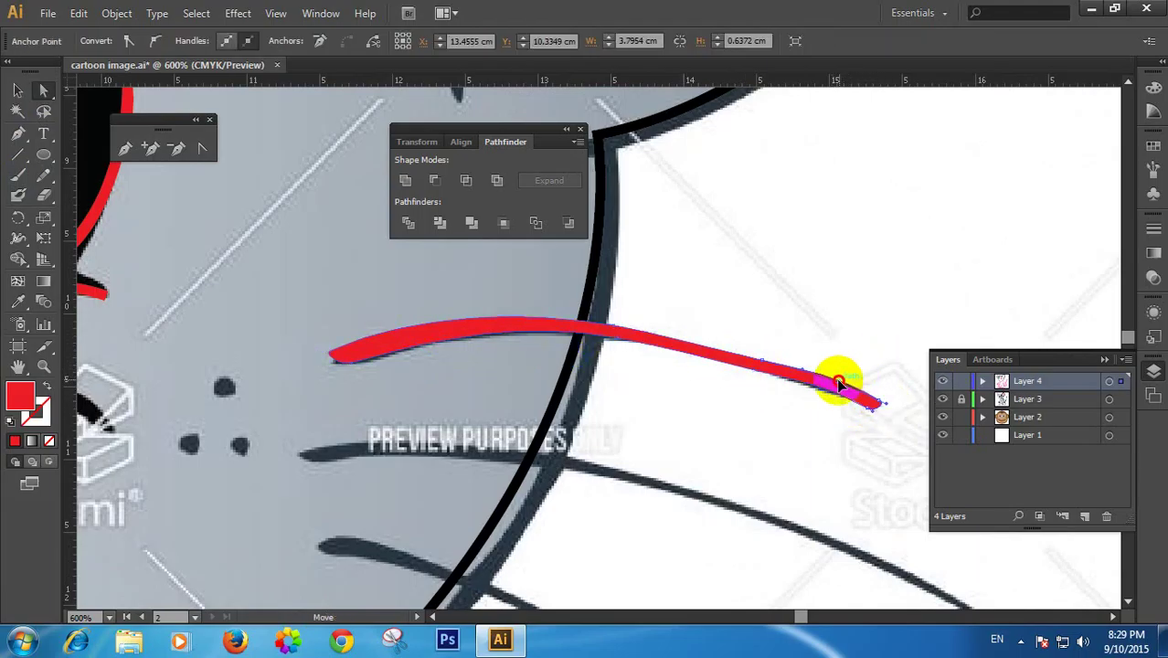
{"action": "left_click", "coordinate": [865, 318]}
Paint over the middle whisker on the right cheek with the Blob Brush and the same 3 pt. Oval brush
{"action": "key", "text": "space"}
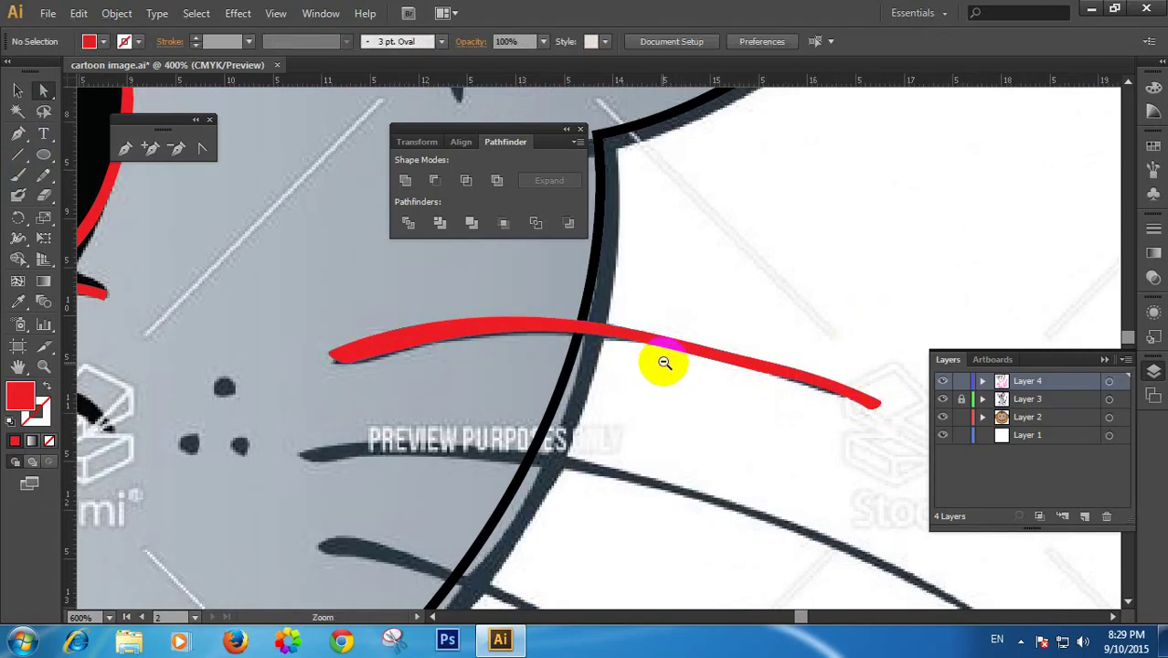
{"action": "left_click", "coordinate": [663, 363], "text": "ctrl+alt"}
{"action": "left_click", "coordinate": [663, 363], "text": "ctrl+alt"}
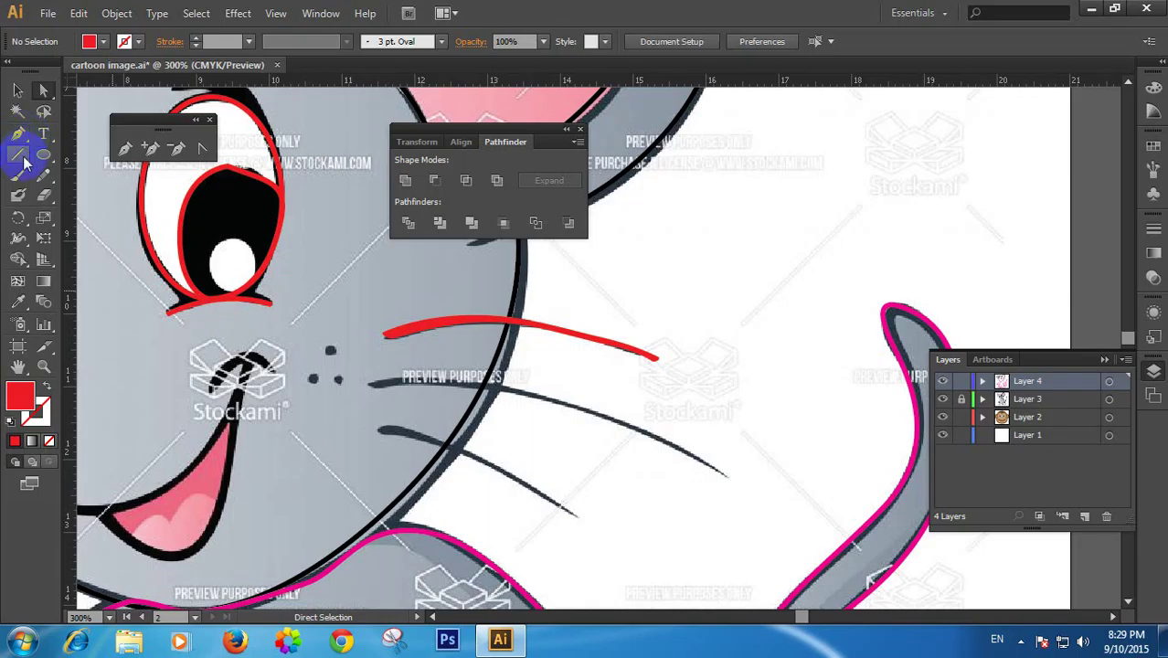
{"action": "left_click", "coordinate": [18, 196]}
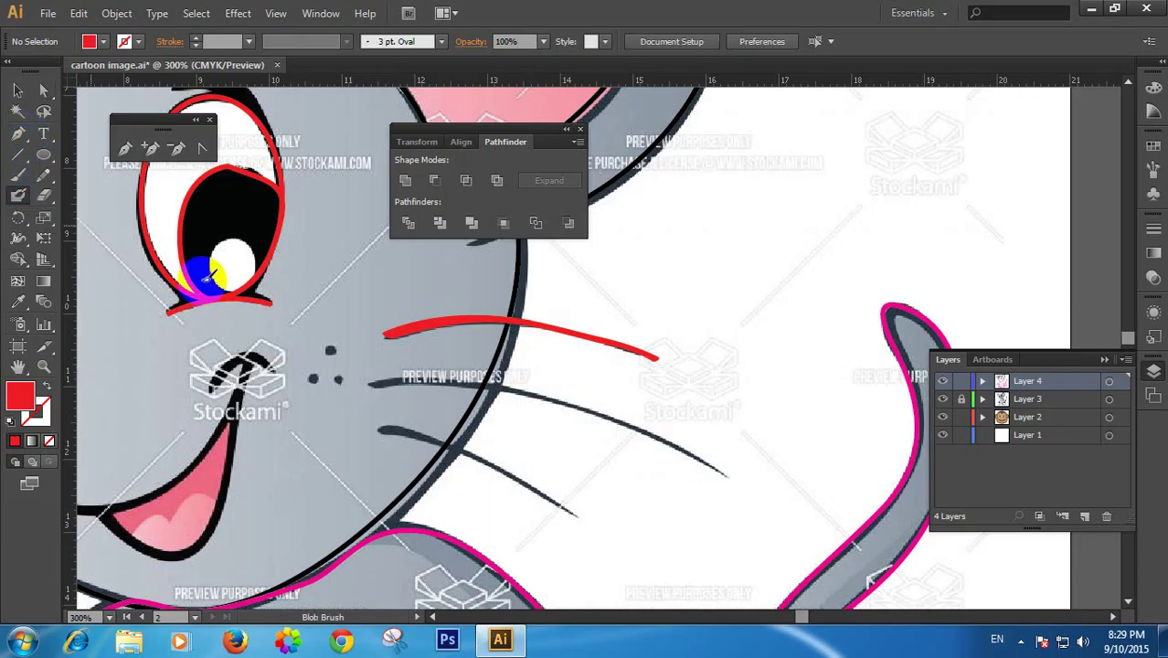
{"action": "mouse_move", "coordinate": [373, 382]}
{"action": "left_mouse_down"}
{"action": "mouse_move", "coordinate": [519, 387]}
{"action": "mouse_move", "coordinate": [740, 476]}
{"action": "left_mouse_up"}
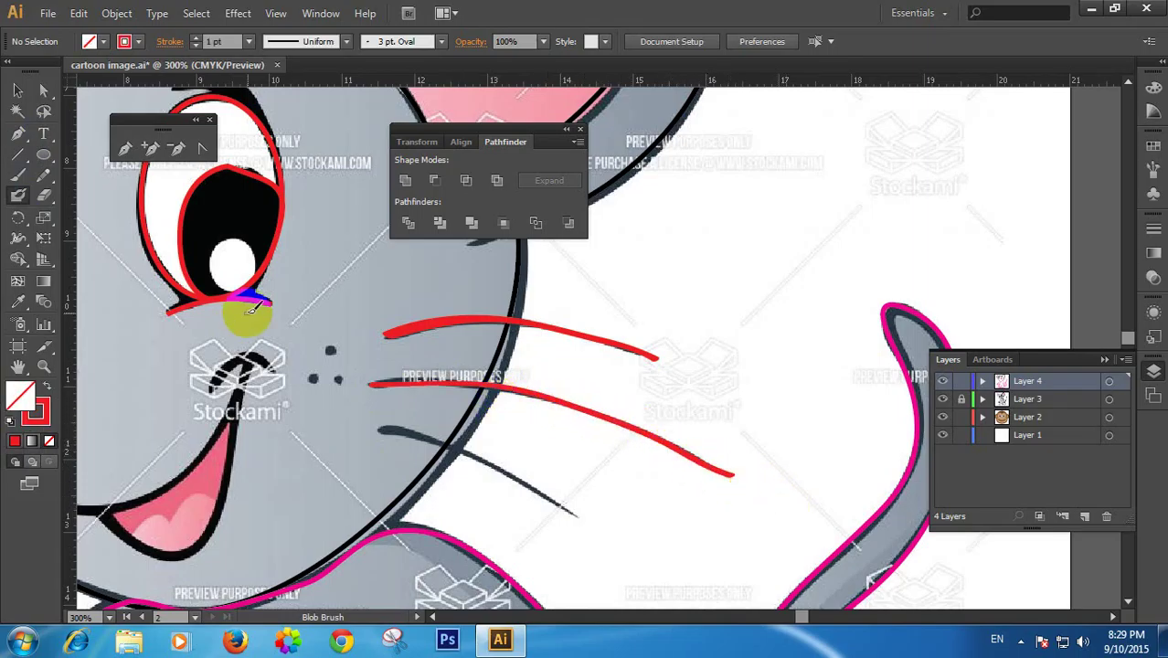
{"action": "left_click_drag", "start_coordinate": [259, 316], "coordinate": [258, 311]}
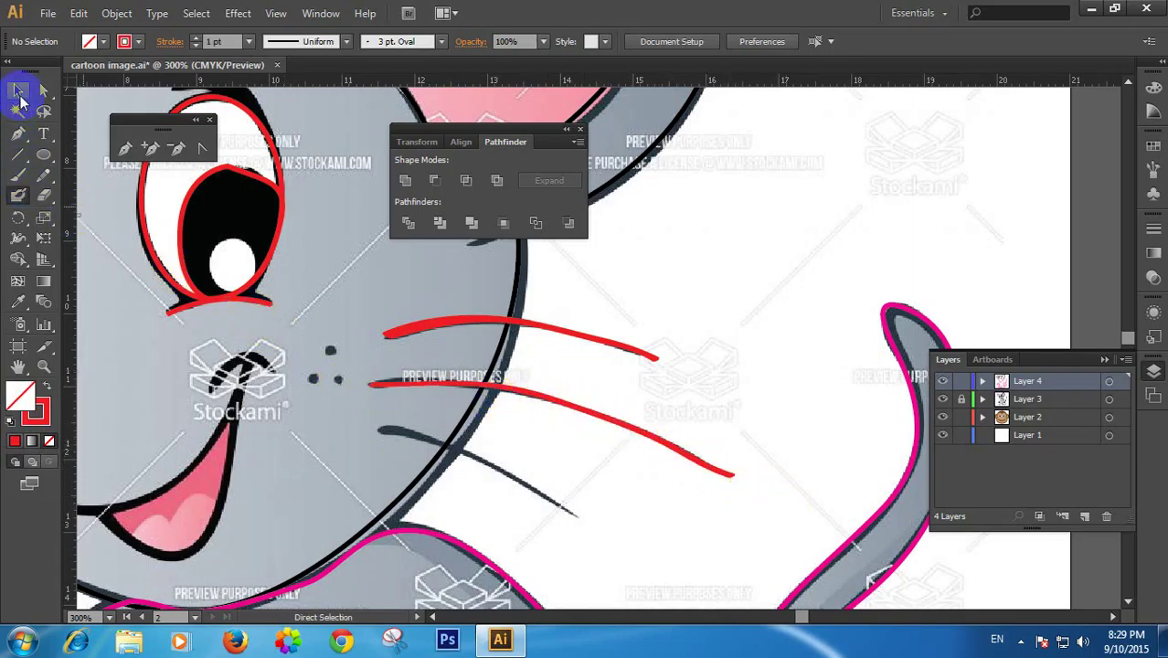
Adjust the anchor points along the inner part of the painted middle whisker to match the reference, and deselect it
{"action": "left_click", "coordinate": [21, 100]}
{"action": "left_click", "coordinate": [388, 400], "text": "ctrl"}
{"action": "left_click", "coordinate": [487, 383], "text": "ctrl"}
{"action": "left_click_drag", "start_coordinate": [756, 324], "coordinate": [186, 408]}
{"action": "left_click", "coordinate": [209, 386]}
{"action": "left_click", "coordinate": [42, 91]}
{"action": "left_click", "coordinate": [190, 390]}
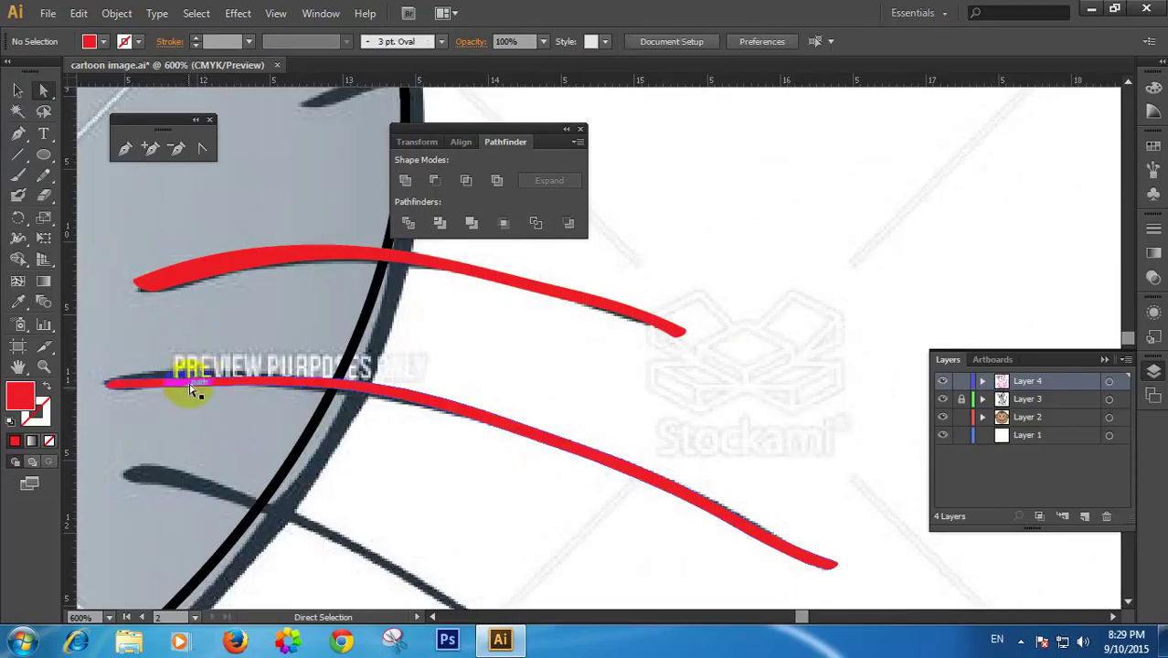
{"action": "left_click", "coordinate": [189, 382]}
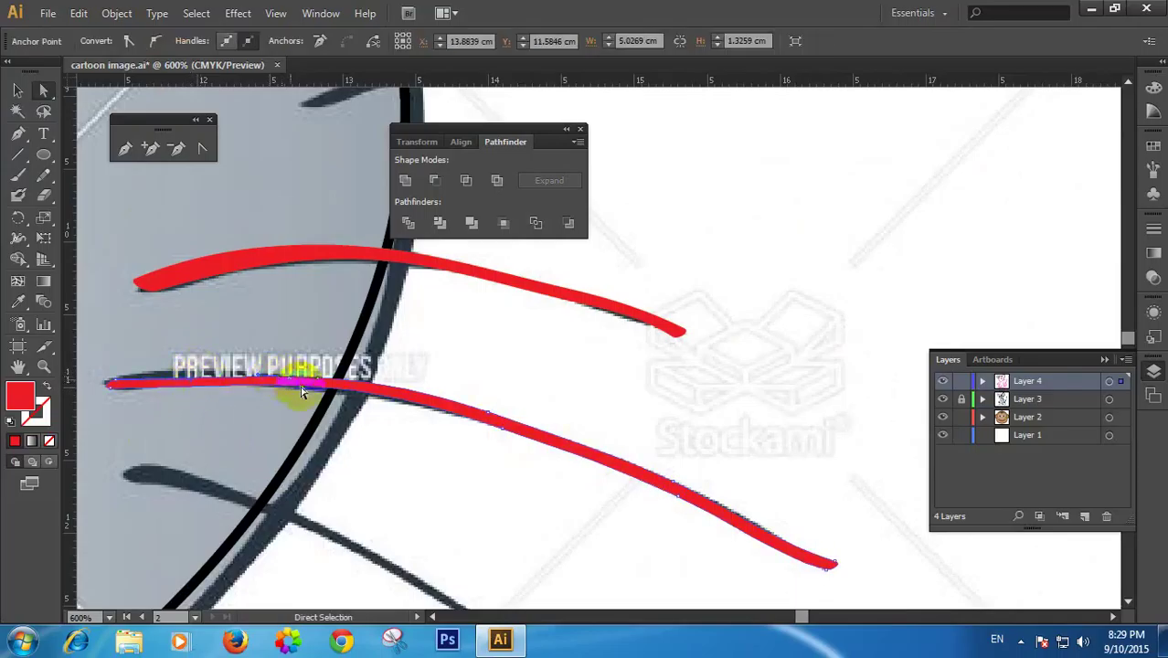
{"action": "left_click_drag", "start_coordinate": [321, 383], "coordinate": [320, 385]}
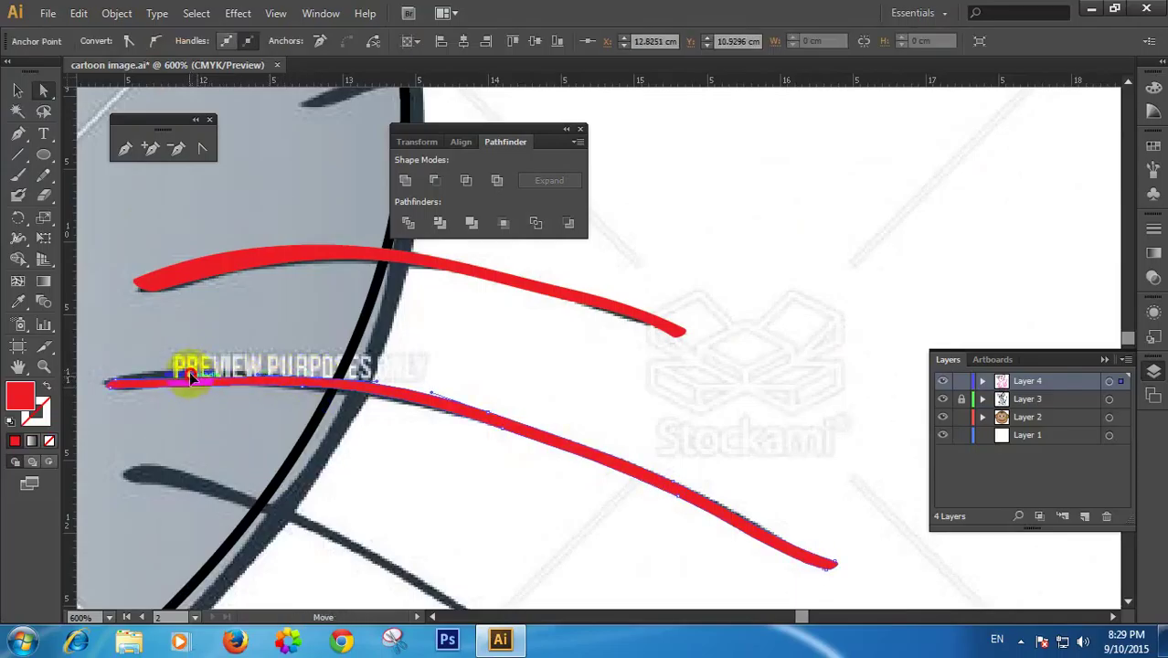
{"action": "left_click", "coordinate": [416, 449]}
{"action": "scroll", "coordinate": [443, 370], "scroll_direction": "down", "scroll_amount": 2}
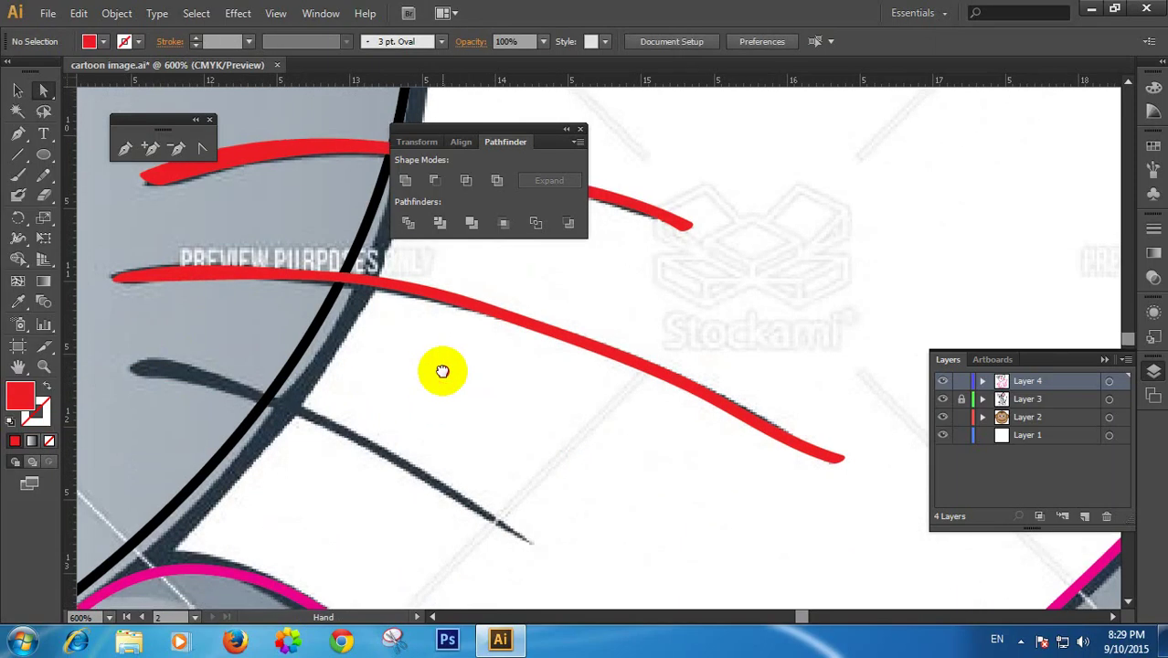
Paint over the lowest whisker on the right cheek with the Blob Brush using the 3 pt. Oval brush
{"action": "scroll", "coordinate": [786, 430], "scroll_direction": "down", "scroll_amount": 2}
{"action": "scroll", "coordinate": [785, 430], "scroll_direction": "left", "scroll_amount": 1}
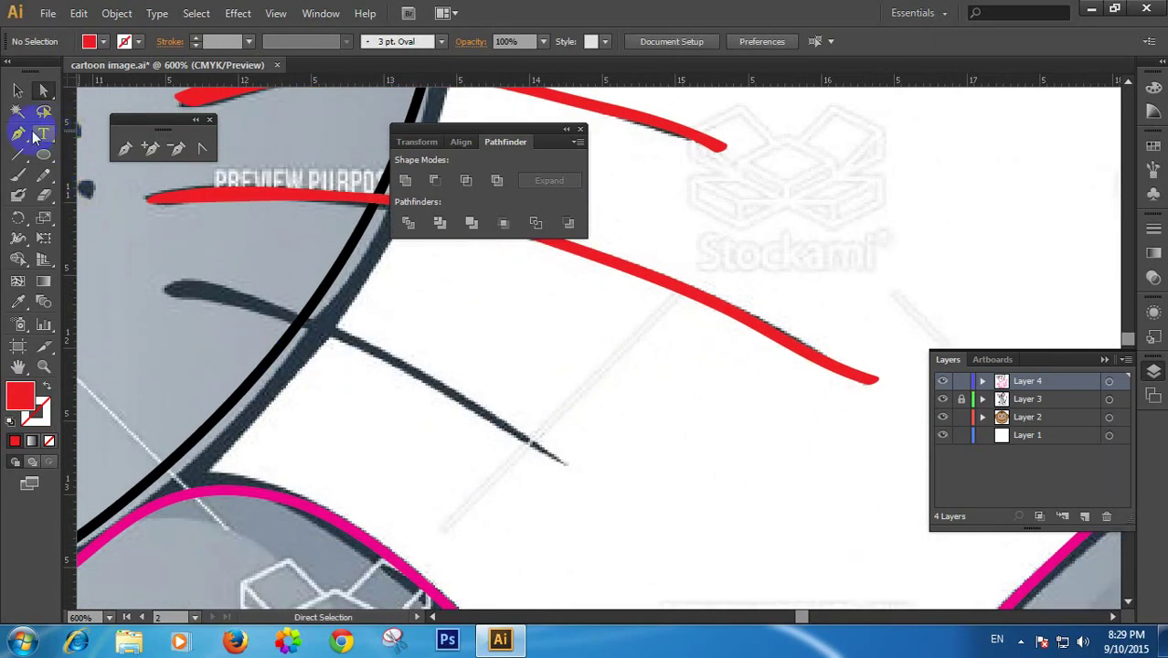
{"action": "left_click", "coordinate": [18, 192]}
{"action": "mouse_move", "coordinate": [197, 291]}
{"action": "left_mouse_down"}
{"action": "mouse_move", "coordinate": [181, 286]}
{"action": "mouse_move", "coordinate": [248, 296]}
{"action": "mouse_move", "coordinate": [377, 349]}
{"action": "mouse_move", "coordinate": [581, 472]}
{"action": "left_mouse_up"}
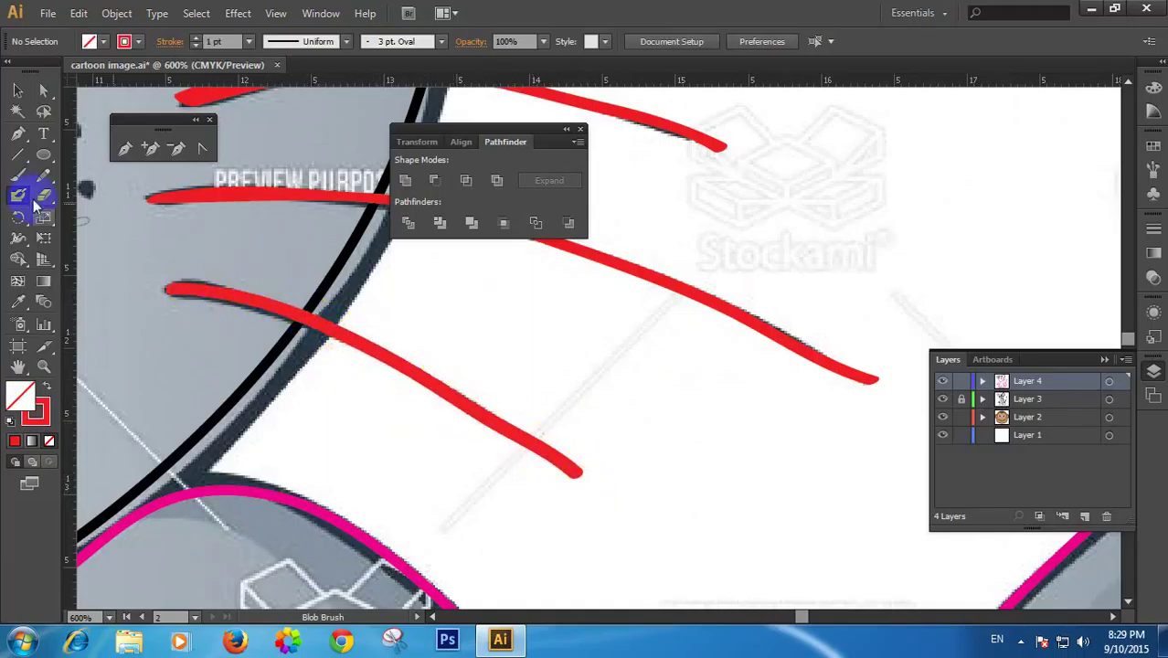
Reshape the painted lowest right-cheek whisker's anchor points to taper its outer tip and thicken its inner end, and deselect it
{"action": "left_click", "coordinate": [43, 90]}
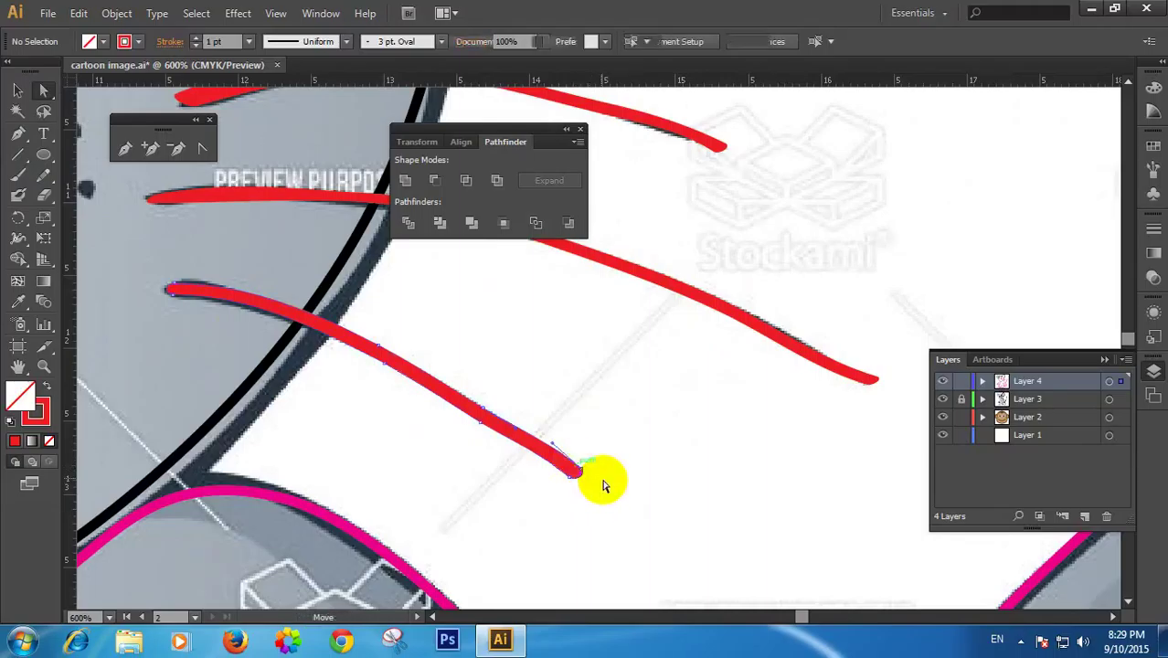
{"action": "left_click", "coordinate": [574, 470]}
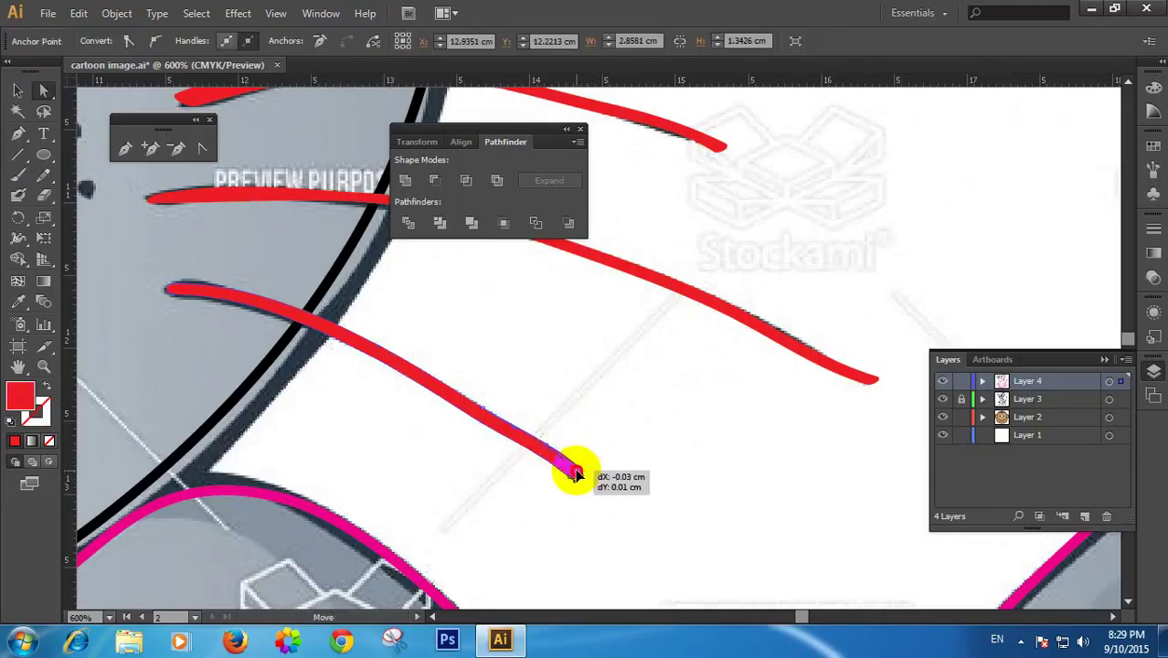
{"action": "left_click", "coordinate": [575, 471]}
{"action": "left_click_drag", "start_coordinate": [571, 473], "coordinate": [566, 474]}
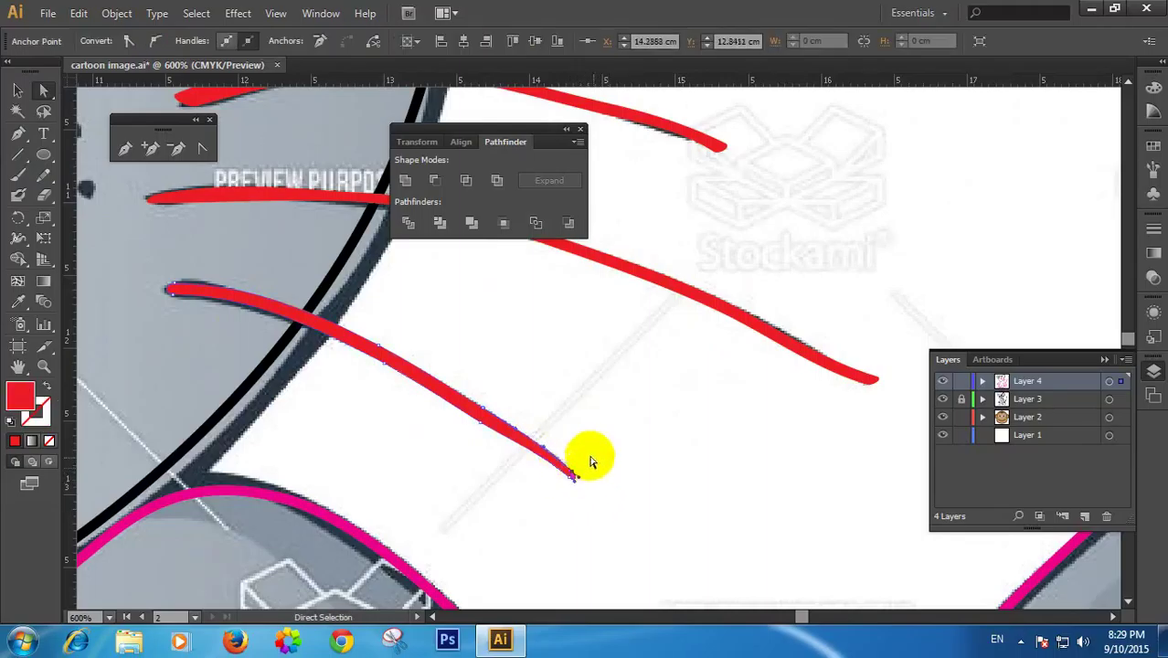
{"action": "left_click", "coordinate": [190, 292]}
{"action": "left_click_drag", "start_coordinate": [177, 289], "coordinate": [188, 285]}
{"action": "left_click", "coordinate": [265, 274]}
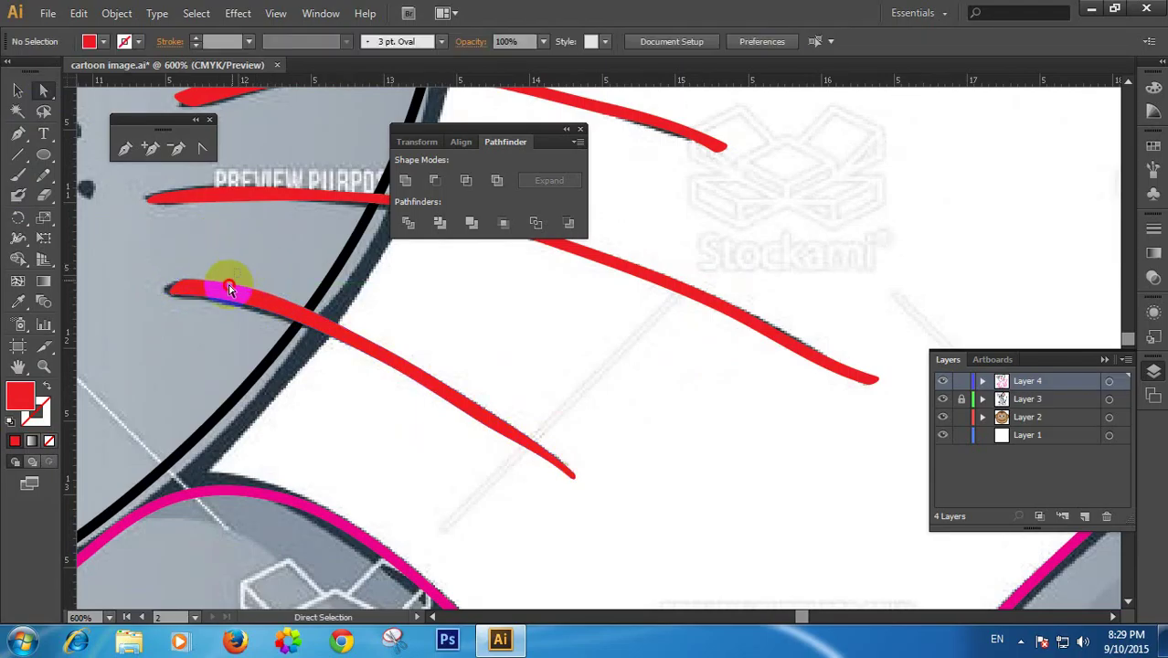
{"action": "left_click", "coordinate": [229, 291]}
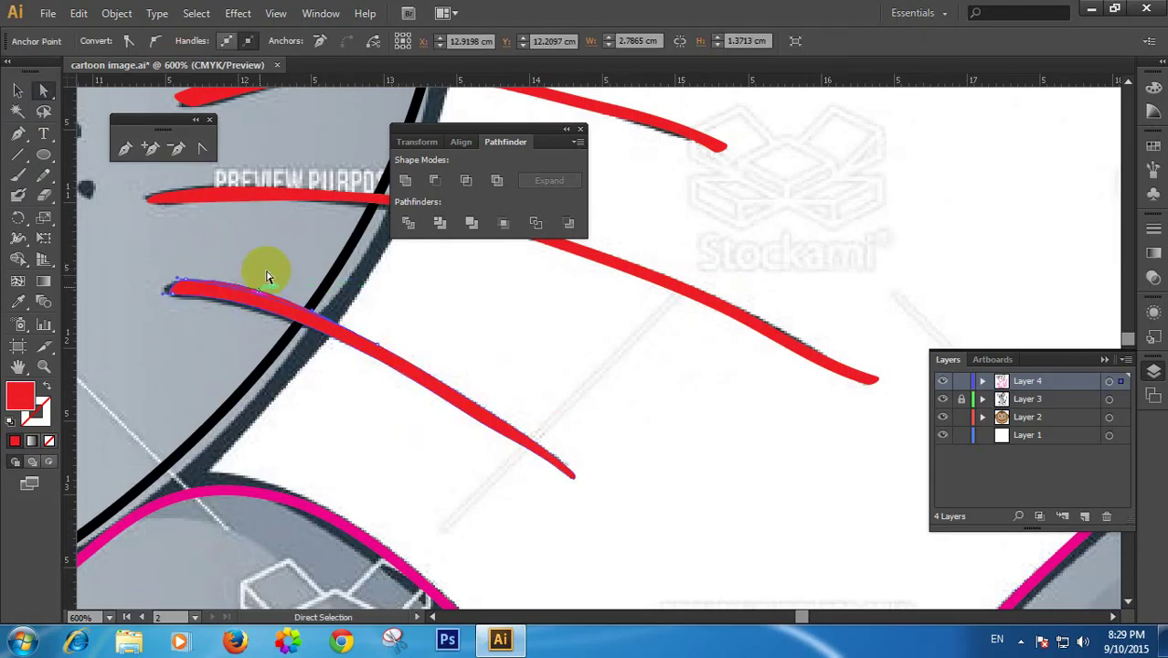
{"action": "left_click", "coordinate": [276, 255]}
Paint over the uppermost whisker on the left cheek with the Blob Brush, redoing the stroke to follow the reference
{"action": "left_click", "coordinate": [444, 388], "text": "ctrl+alt"}
{"action": "left_click", "coordinate": [444, 388], "text": "ctrl+alt"}
{"action": "left_click", "coordinate": [453, 404], "text": "ctrl+alt"}
{"action": "left_click", "coordinate": [452, 404], "text": "ctrl+alt"}
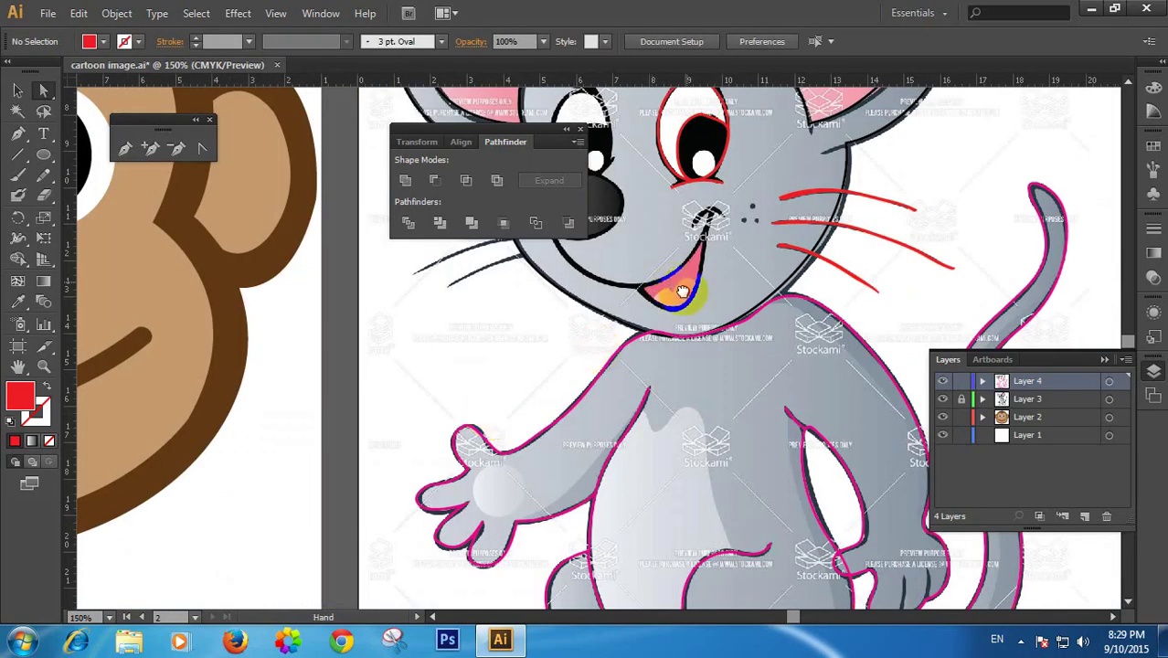
{"action": "left_click_drag", "start_coordinate": [682, 291], "coordinate": [546, 427]}
{"action": "left_click_drag", "start_coordinate": [656, 364], "coordinate": [578, 385]}
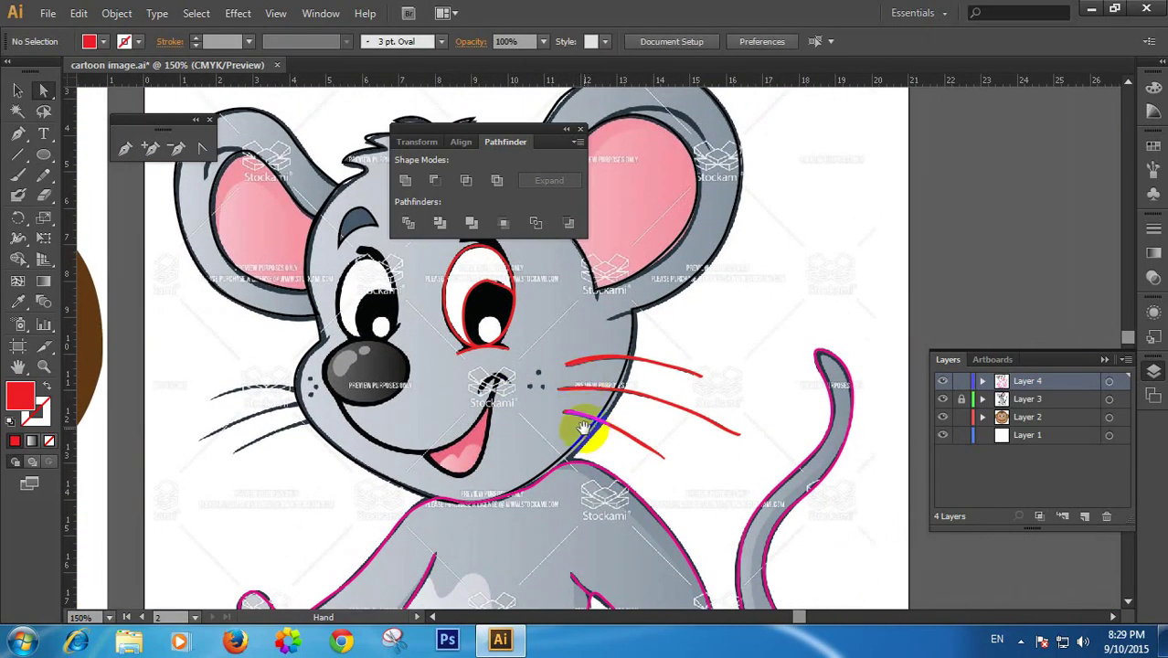
{"action": "key", "text": "ctrl+plus"}
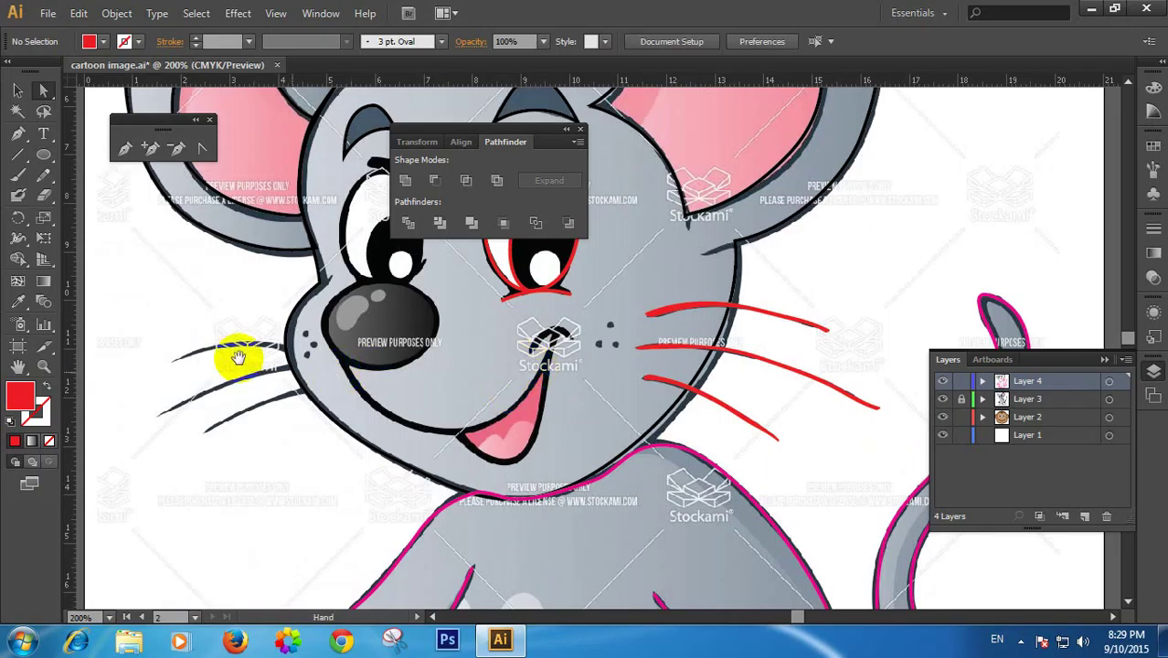
{"action": "left_click", "coordinate": [264, 345], "text": "ctrl"}
{"action": "left_click", "coordinate": [620, 413], "text": "ctrl"}
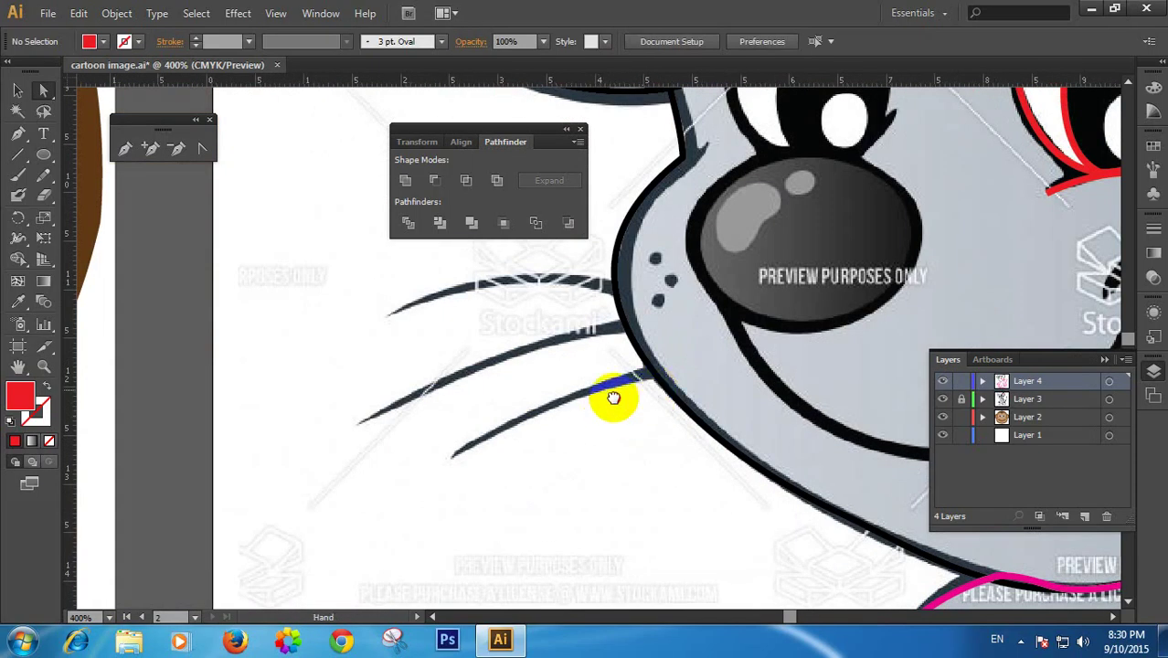
{"action": "left_click_drag", "start_coordinate": [577, 358], "coordinate": [446, 400]}
{"action": "left_click", "coordinate": [39, 153]}
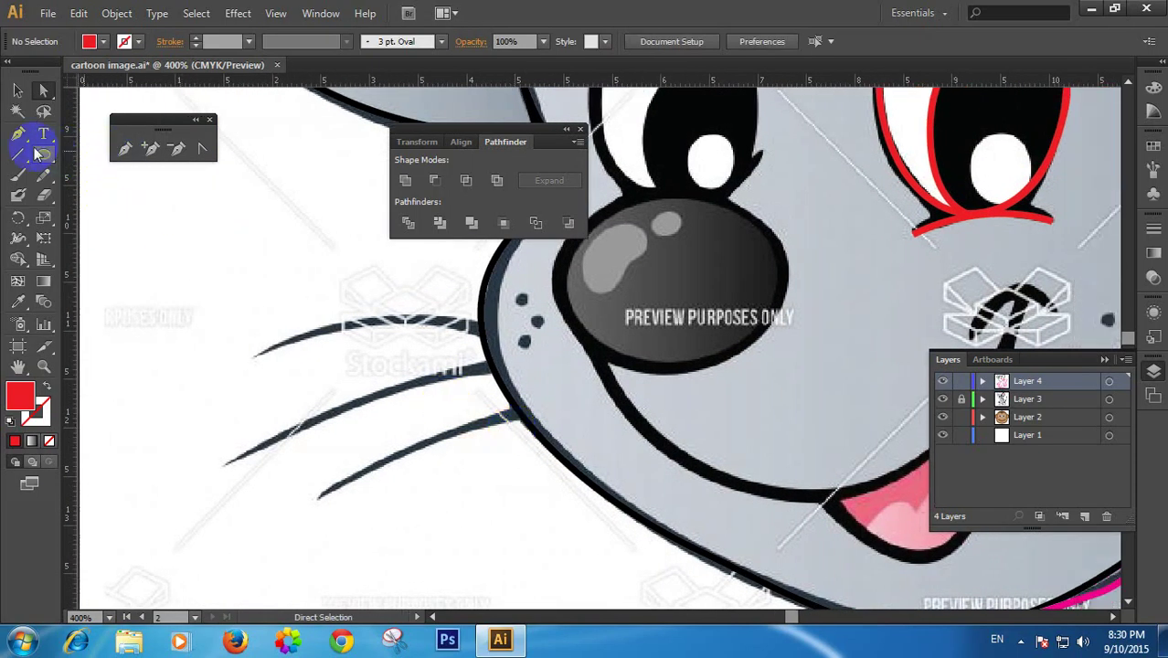
{"action": "left_click", "coordinate": [19, 193]}
{"action": "mouse_move", "coordinate": [448, 311]}
{"action": "left_mouse_down"}
{"action": "mouse_move", "coordinate": [483, 337]}
{"action": "mouse_move", "coordinate": [399, 314]}
{"action": "mouse_move", "coordinate": [251, 353]}
{"action": "left_mouse_up"}
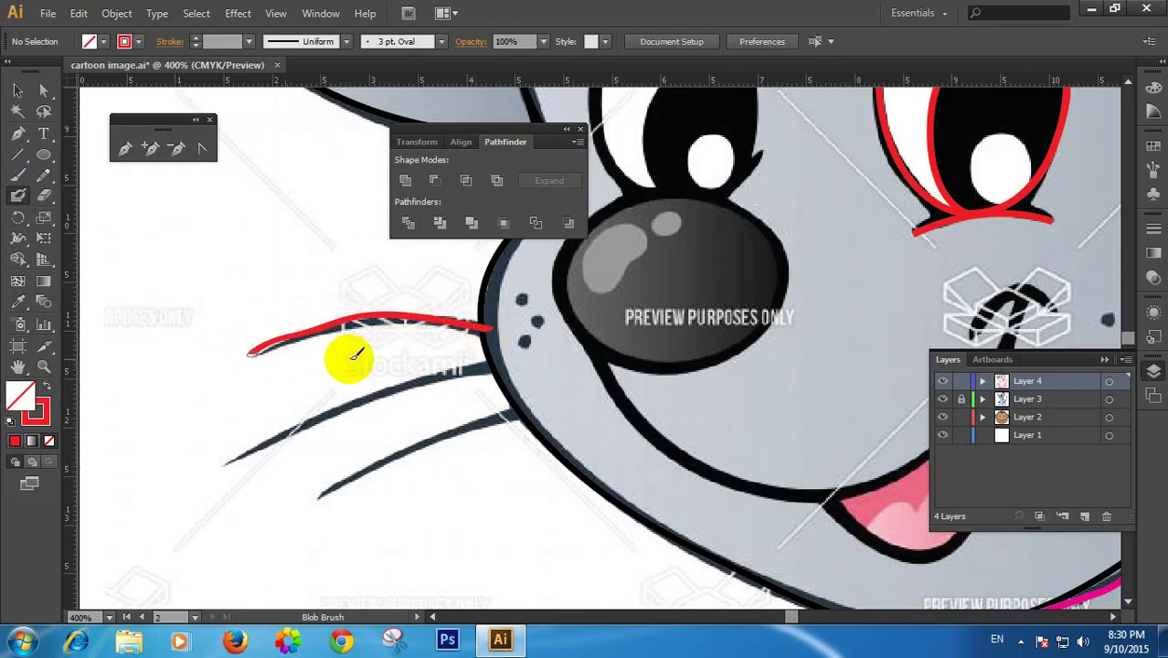
{"action": "key", "text": "ctrl+z"}
{"action": "left_click", "coordinate": [485, 320]}
{"action": "mouse_move", "coordinate": [490, 328]}
{"action": "left_mouse_down"}
{"action": "mouse_move", "coordinate": [389, 319]}
{"action": "mouse_move", "coordinate": [251, 355]}
{"action": "left_mouse_up"}
Reshape the uppermost left-cheek whisker's anchor points to taper its outer tip along the reference, and deselect it
{"action": "left_click", "coordinate": [43, 91]}
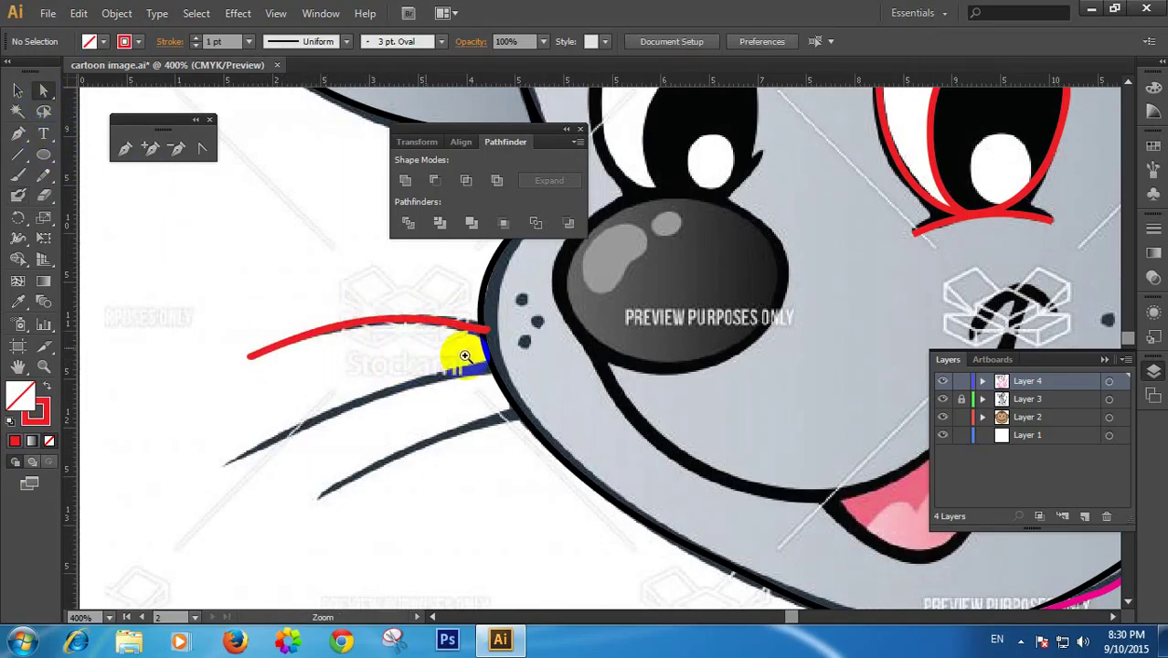
{"action": "left_click_drag", "start_coordinate": [464, 357], "coordinate": [440, 333]}
{"action": "left_click_drag", "start_coordinate": [713, 331], "coordinate": [310, 334]}
{"action": "left_click", "coordinate": [311, 335], "text": "ctrl+alt"}
{"action": "left_click", "coordinate": [311, 336], "text": "ctrl+alt"}
{"action": "left_click", "coordinate": [311, 335], "text": "ctrl+alt"}
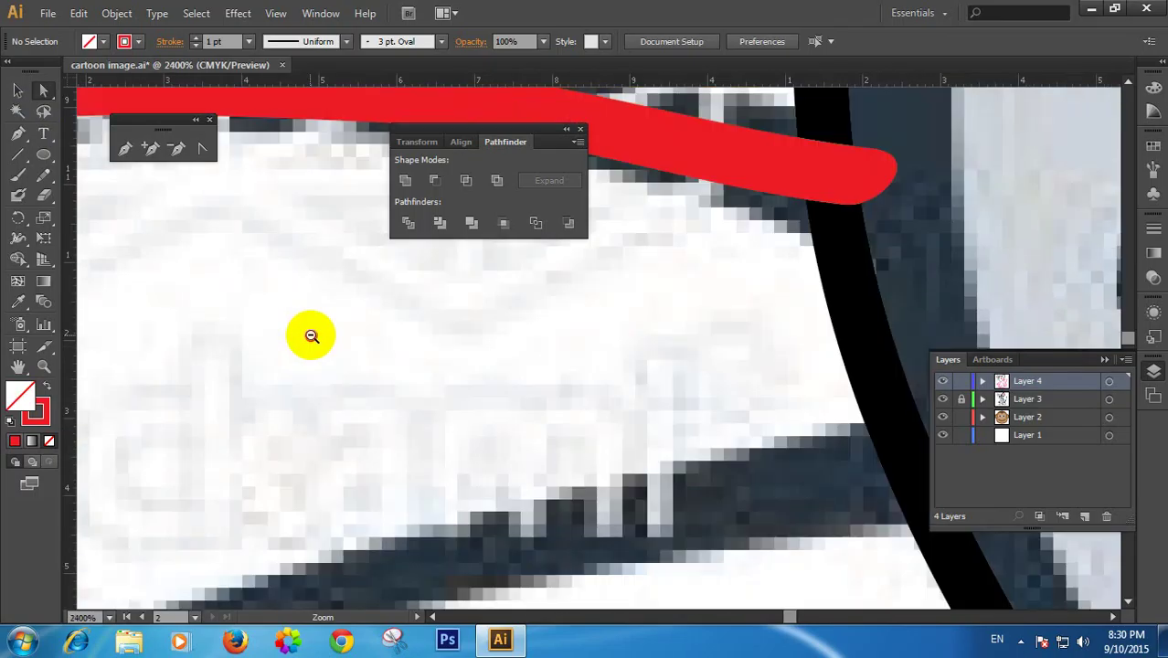
{"action": "left_click", "coordinate": [311, 336], "text": "ctrl+alt"}
{"action": "left_click", "coordinate": [311, 336], "text": "ctrl+alt"}
{"action": "left_click_drag", "start_coordinate": [695, 342], "coordinate": [380, 343]}
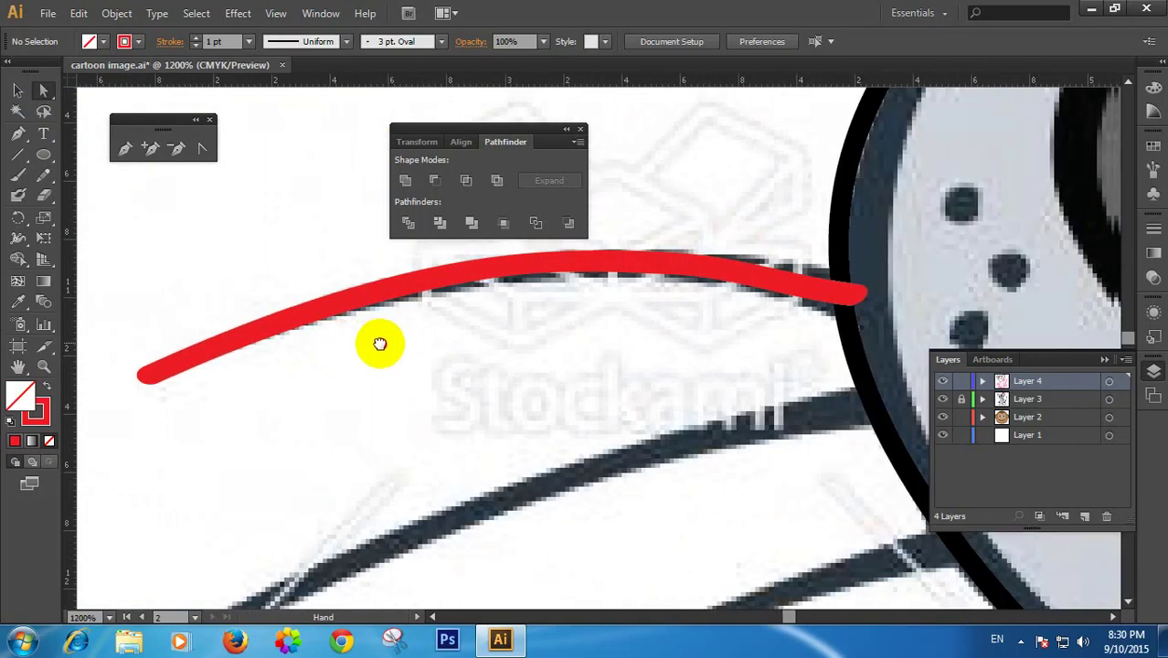
{"action": "left_click", "coordinate": [273, 336]}
{"action": "left_click", "coordinate": [159, 383]}
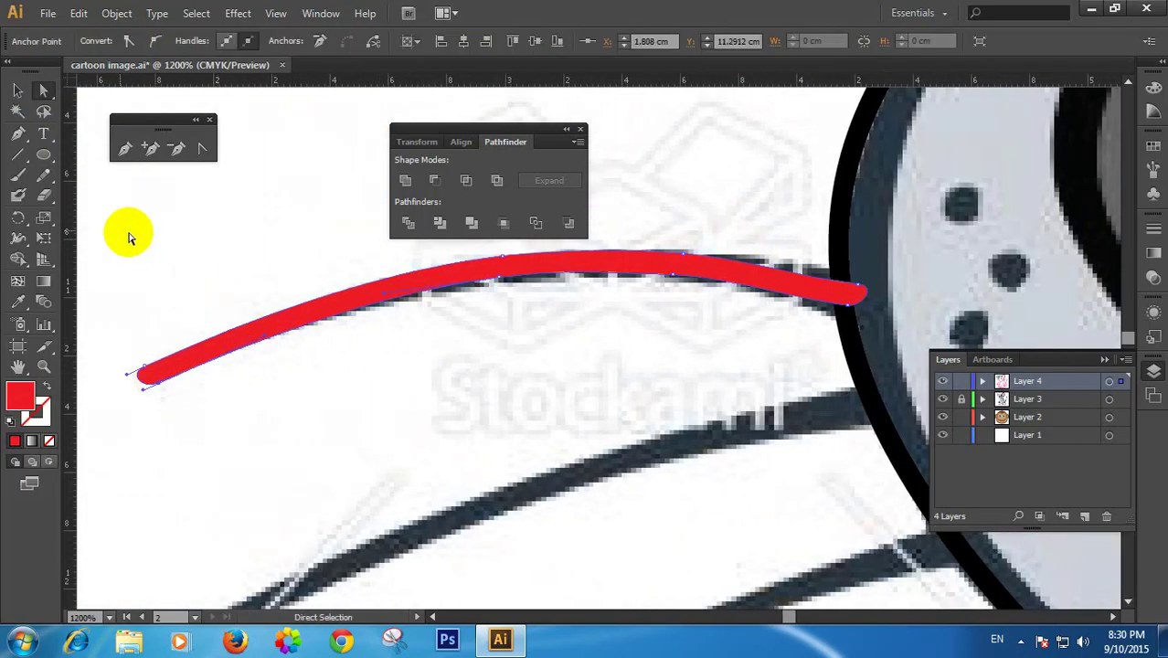
{"action": "left_click_drag", "start_coordinate": [160, 389], "coordinate": [176, 368]}
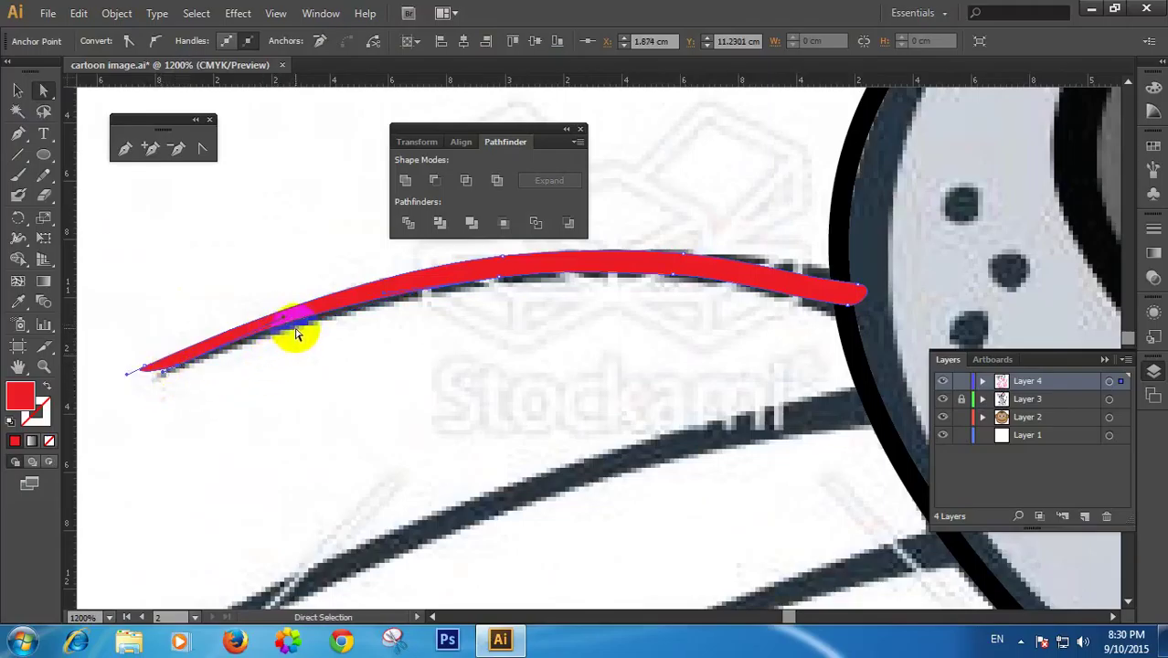
{"action": "left_click_drag", "start_coordinate": [282, 319], "coordinate": [308, 328]}
{"action": "left_click", "coordinate": [386, 396]}
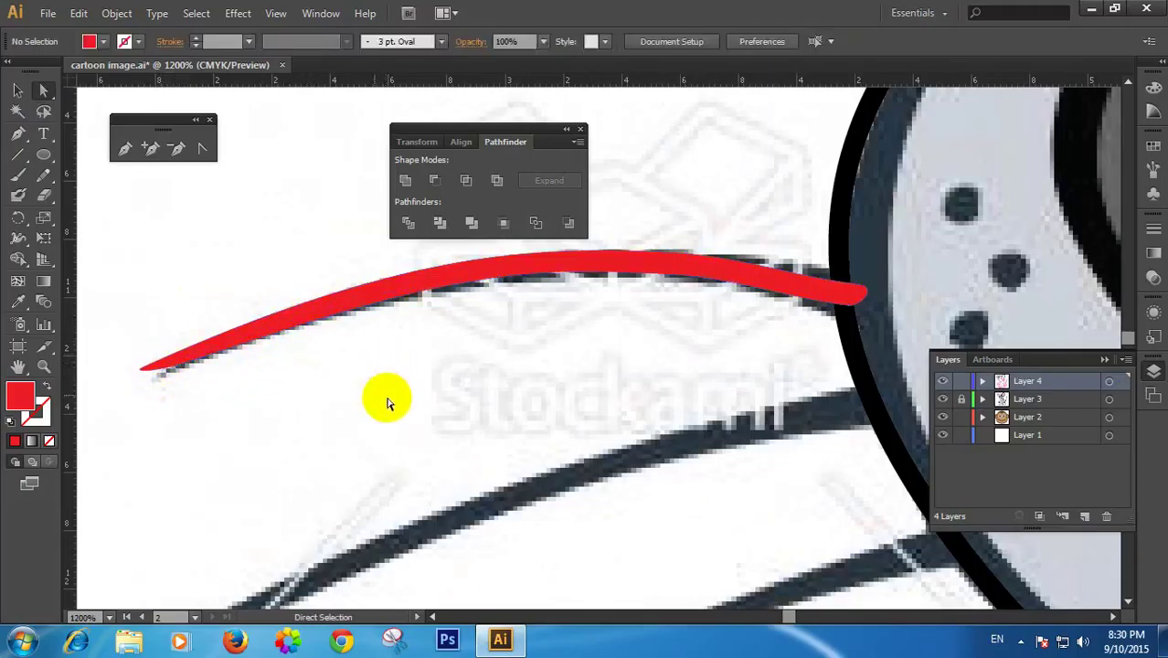
Paint over the middle whisker on the left cheek with the Blob Brush using the 3 pt. Oval brush
{"action": "left_click", "coordinate": [560, 346], "text": "ctrl+alt"}
{"action": "left_click_drag", "start_coordinate": [651, 339], "coordinate": [651, 258]}
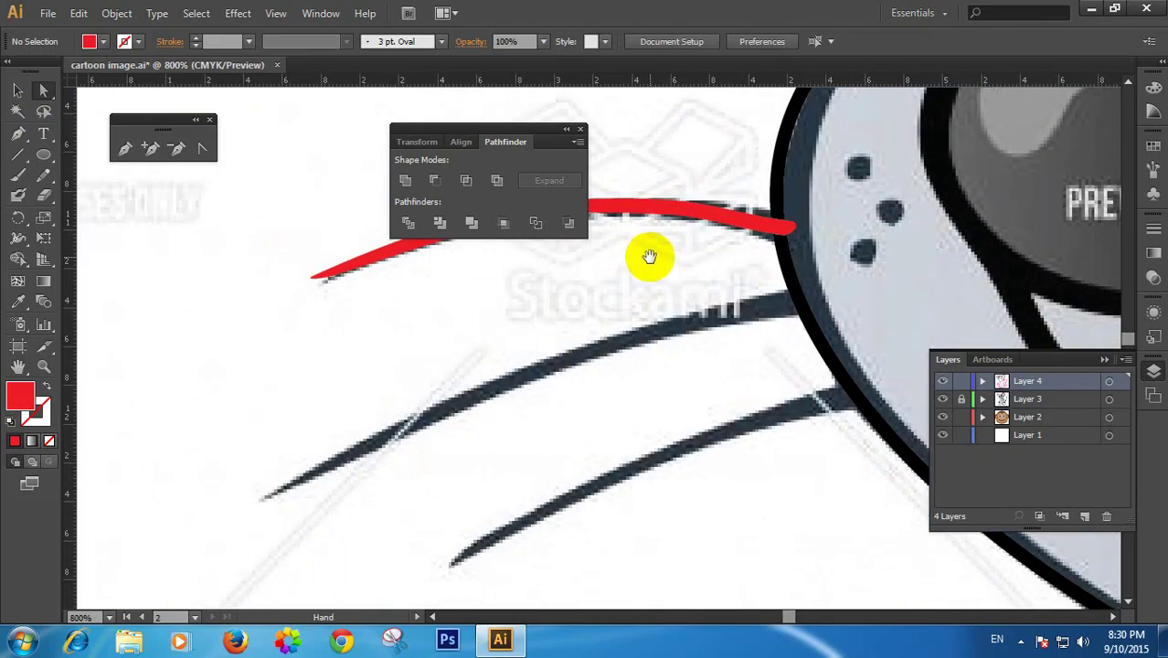
{"action": "left_click_drag", "start_coordinate": [660, 323], "coordinate": [656, 336]}
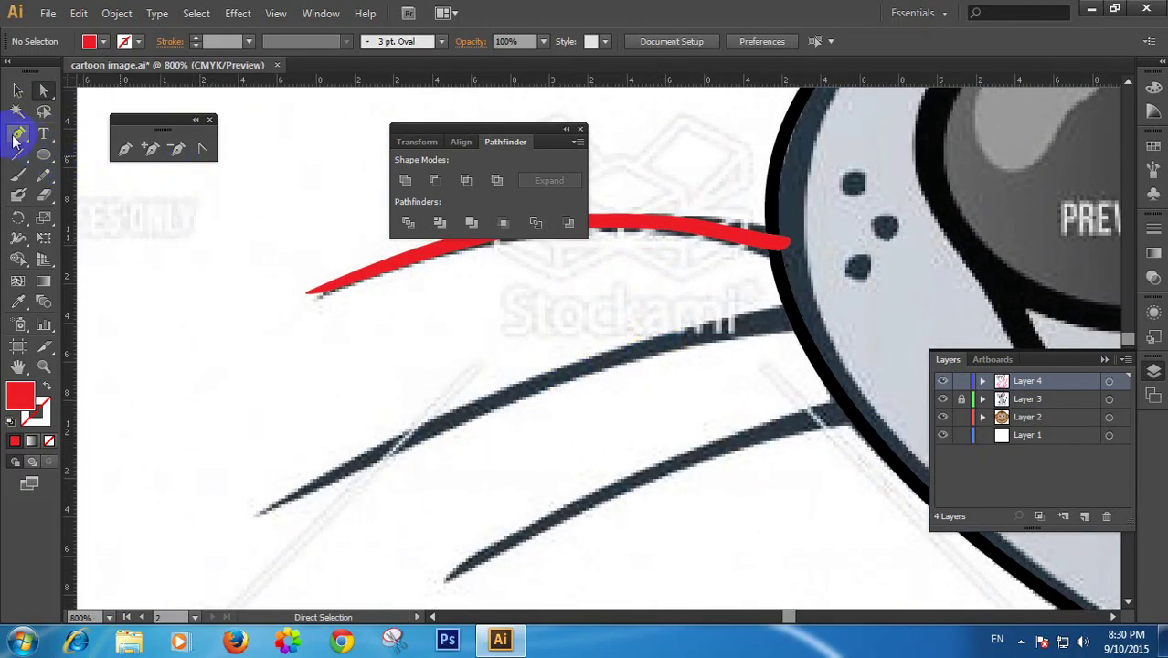
{"action": "left_click", "coordinate": [18, 194]}
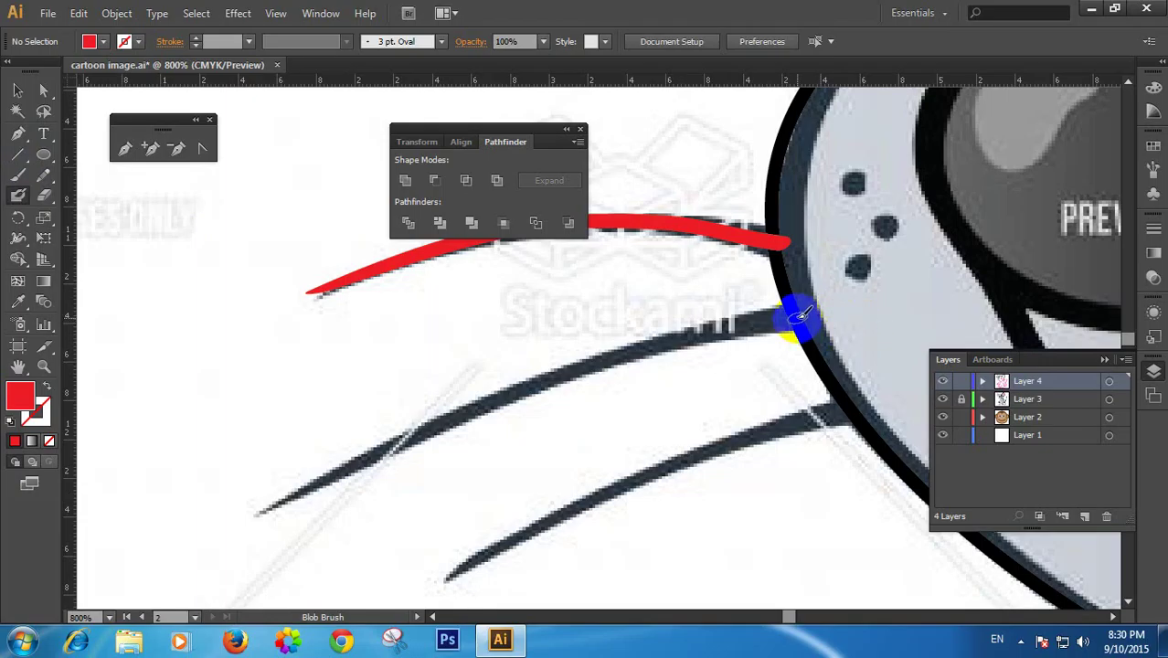
{"action": "mouse_move", "coordinate": [795, 318]}
{"action": "left_mouse_down"}
{"action": "mouse_move", "coordinate": [730, 323]}
{"action": "mouse_move", "coordinate": [518, 392]}
{"action": "mouse_move", "coordinate": [265, 508]}
{"action": "left_mouse_up"}
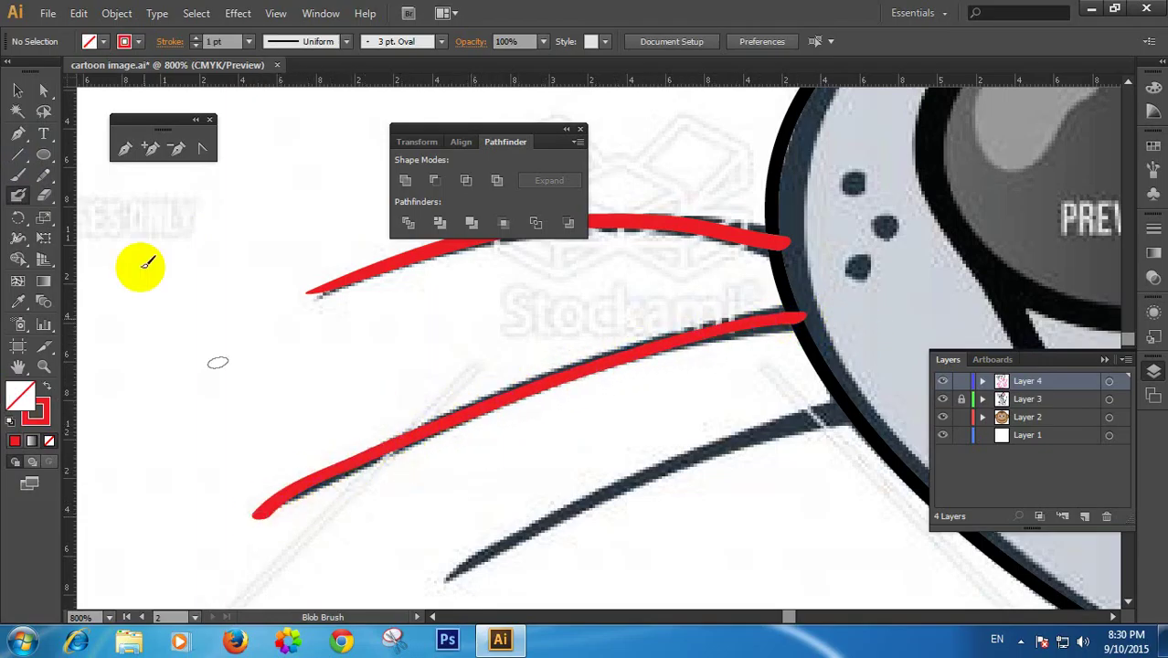
Adjust the middle left-cheek whisker's anchor points to taper its outer tip and fit its lower edge, and deselect it
{"action": "left_click", "coordinate": [43, 90]}
{"action": "left_click", "coordinate": [264, 518]}
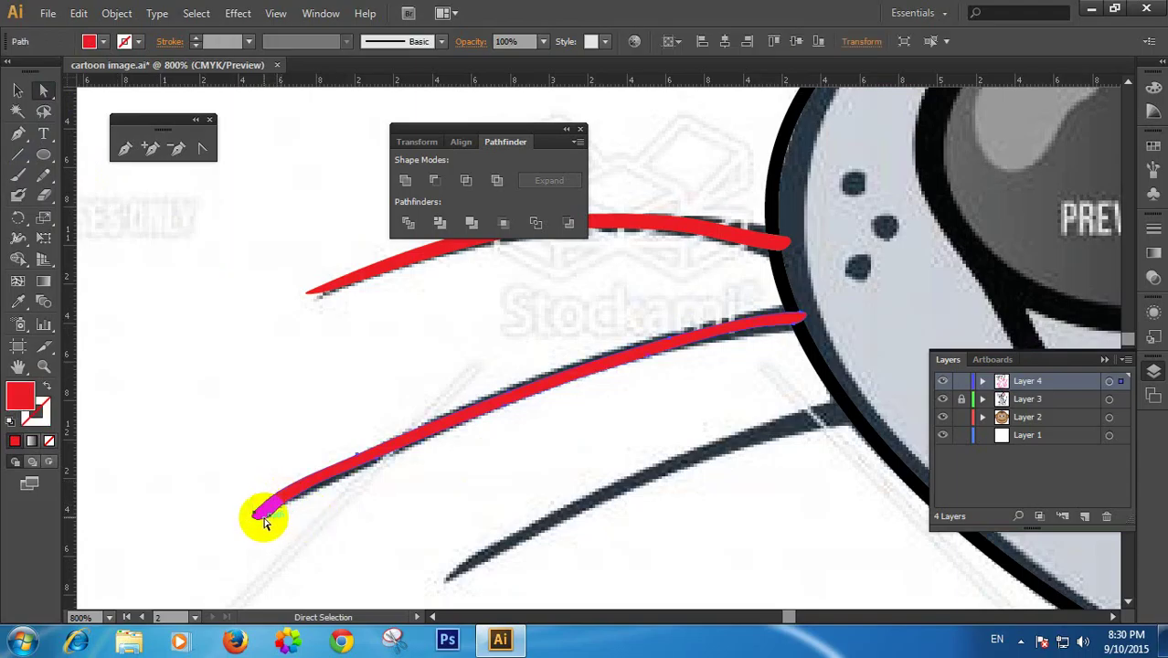
{"action": "left_click_drag", "start_coordinate": [272, 519], "coordinate": [309, 496]}
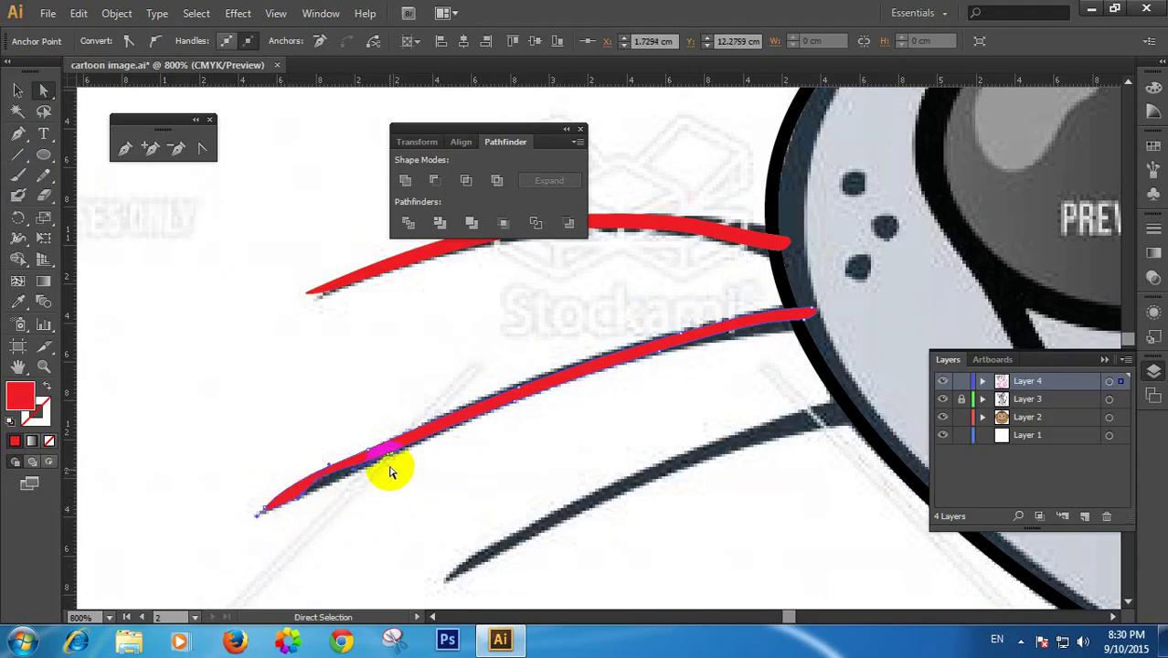
{"action": "left_click_drag", "start_coordinate": [390, 457], "coordinate": [443, 459]}
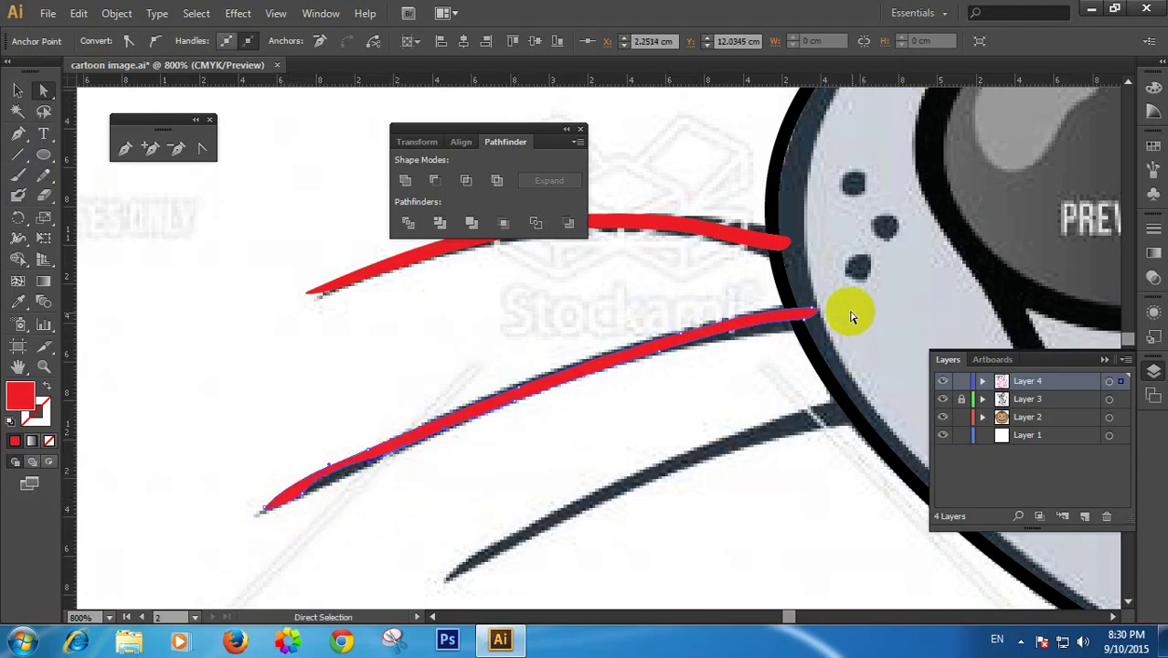
{"action": "left_click", "coordinate": [731, 394]}
Paint over the lowest whisker on the left cheek with the Blob Brush and switch to Direct Selection at its outer tip
{"action": "key", "text": "space"}
{"action": "left_click", "coordinate": [690, 358], "text": "alt"}
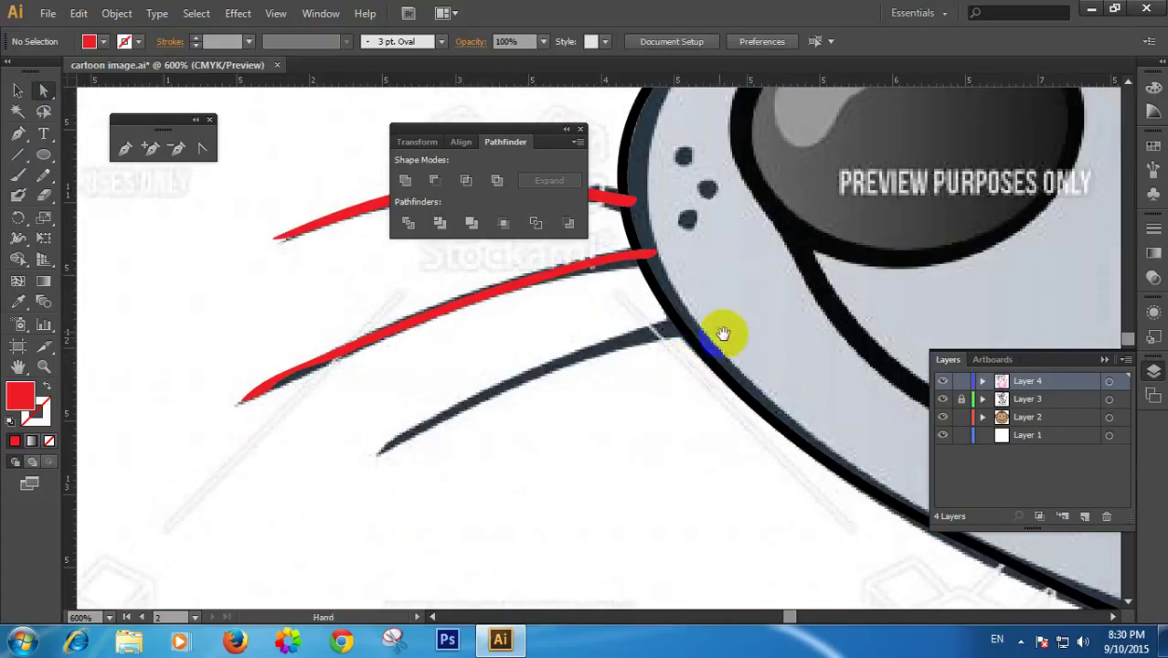
{"action": "left_click", "coordinate": [17, 194]}
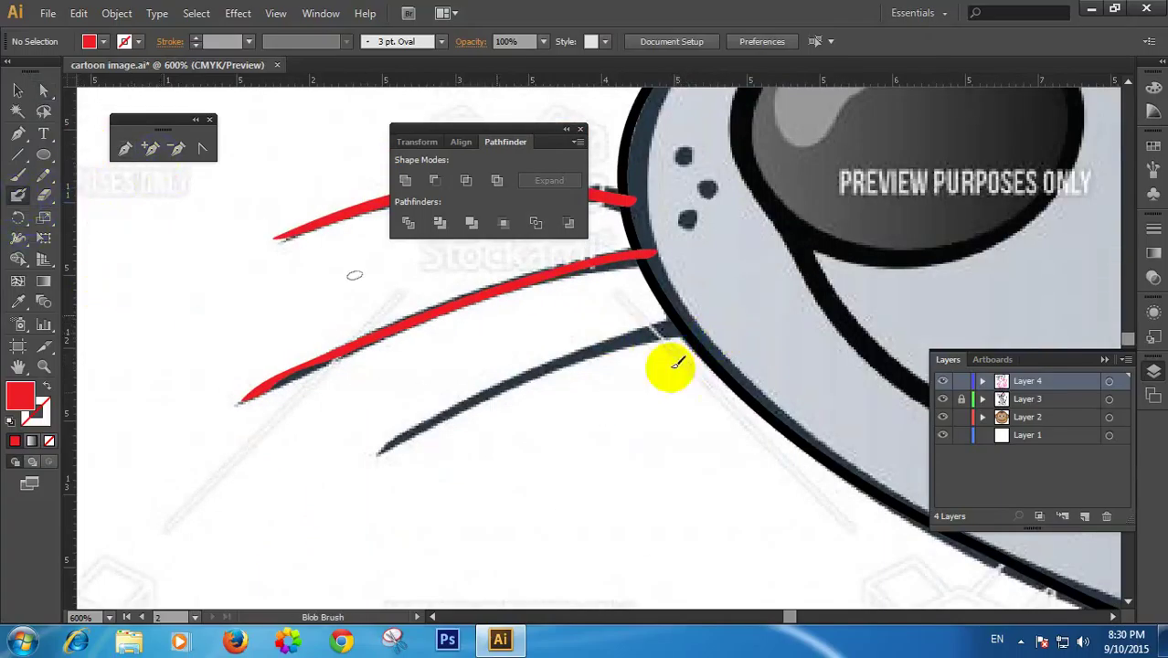
{"action": "mouse_move", "coordinate": [683, 322]}
{"action": "left_mouse_down"}
{"action": "mouse_move", "coordinate": [545, 371]}
{"action": "mouse_move", "coordinate": [375, 452]}
{"action": "left_mouse_up"}
{"action": "left_click", "coordinate": [44, 93]}
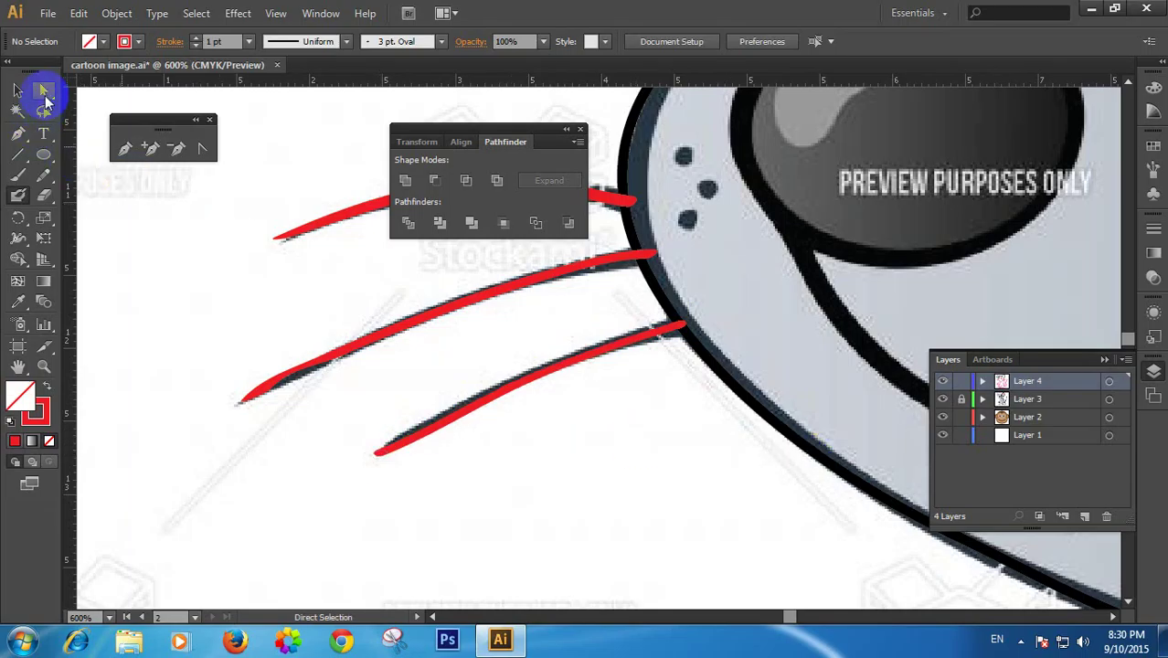
{"action": "left_click", "coordinate": [494, 408], "text": "ctrl"}
{"action": "left_click", "coordinate": [497, 407], "text": "ctrl"}
{"action": "left_click", "coordinate": [499, 407], "text": "ctrl"}
{"action": "mouse_move", "coordinate": [629, 360]}
{"action": "left_mouse_down"}
{"action": "mouse_move", "coordinate": [275, 478]}
{"action": "mouse_move", "coordinate": [331, 365]}
{"action": "mouse_move", "coordinate": [292, 358]}
{"action": "left_mouse_up"}
{"action": "left_click", "coordinate": [302, 395]}
{"action": "left_click", "coordinate": [324, 391]}
{"action": "left_click", "coordinate": [454, 310]}
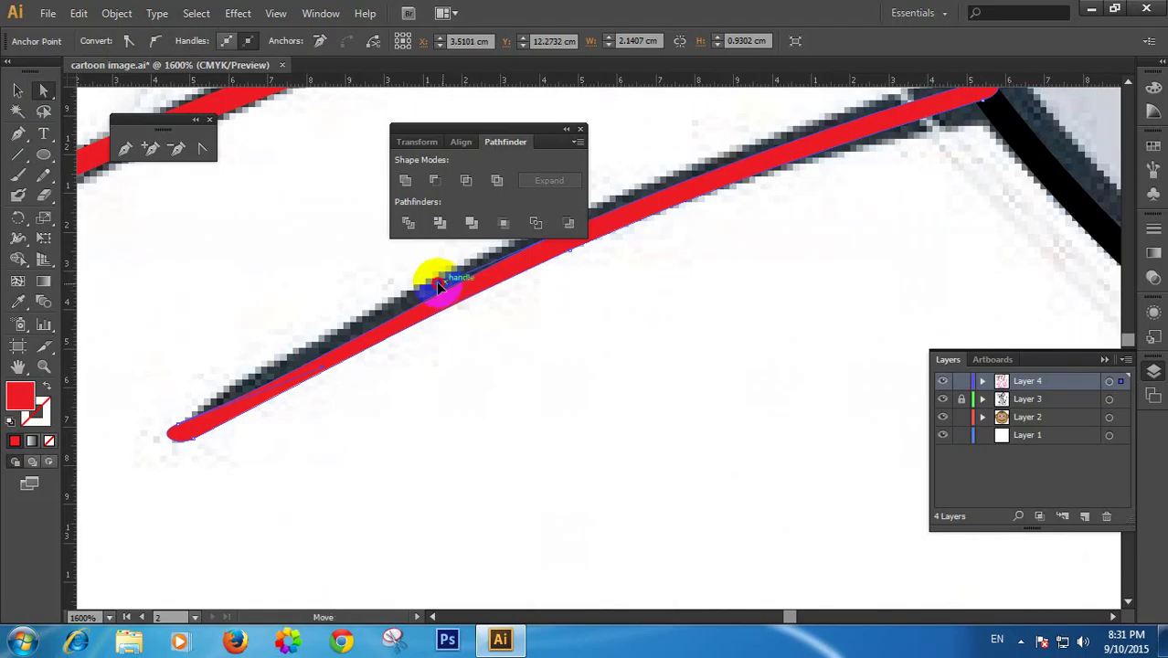
{"action": "mouse_move", "coordinate": [439, 285]}
{"action": "left_mouse_down"}
{"action": "mouse_move", "coordinate": [404, 274]}
{"action": "mouse_move", "coordinate": [412, 283]}
{"action": "left_mouse_up"}
{"action": "left_click", "coordinate": [598, 400]}
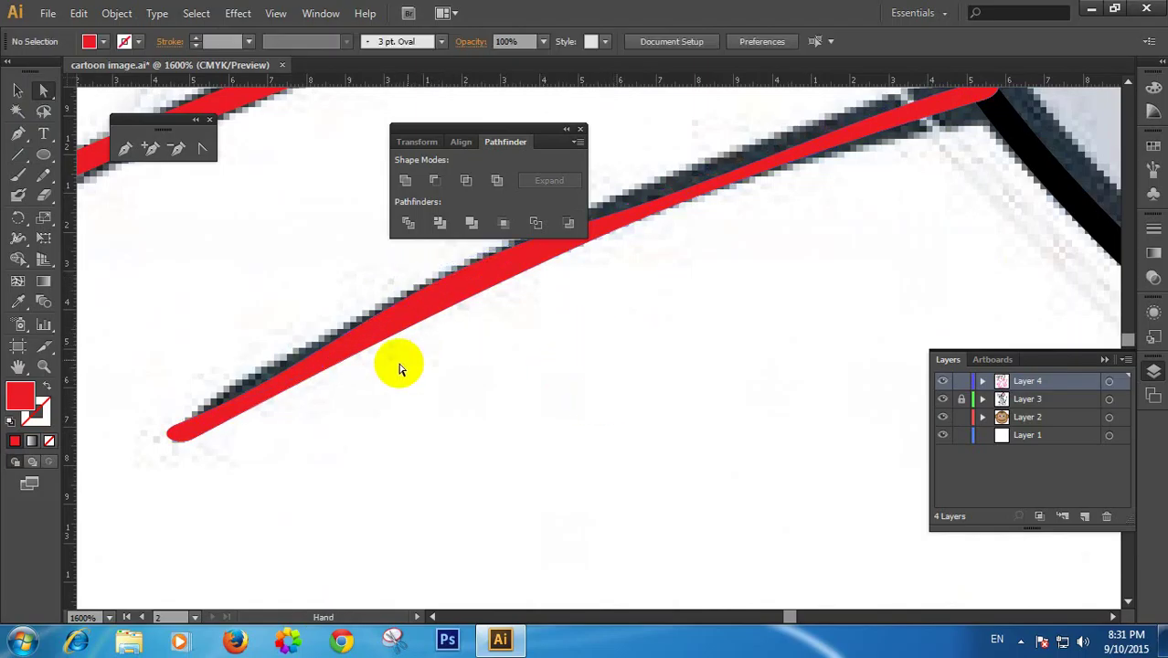
{"action": "key", "text": "ctrl+z"}
{"action": "key", "text": "ctrl+z"}
{"action": "key", "text": "ctrl+z"}
{"action": "key", "text": "ctrl+z"}
Move the lowest left-cheek whisker's outer tip anchor points to taper it toward the reference, and deselect it
{"action": "left_click", "coordinate": [179, 426]}
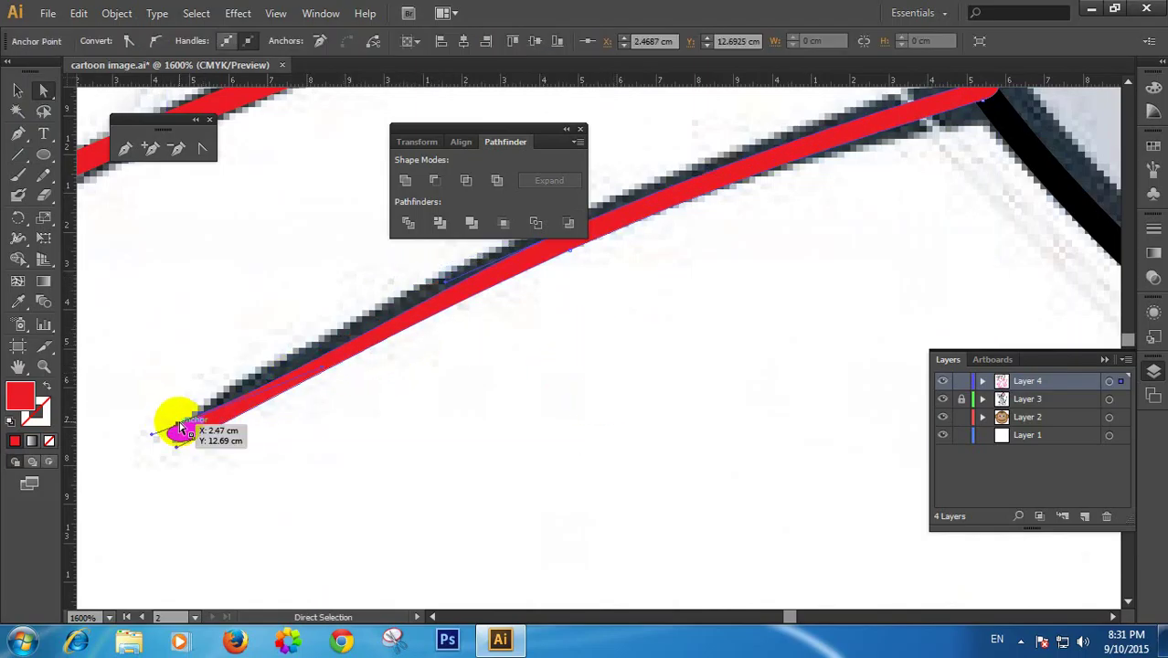
{"action": "left_click_drag", "start_coordinate": [180, 430], "coordinate": [213, 403]}
{"action": "left_click", "coordinate": [196, 393]}
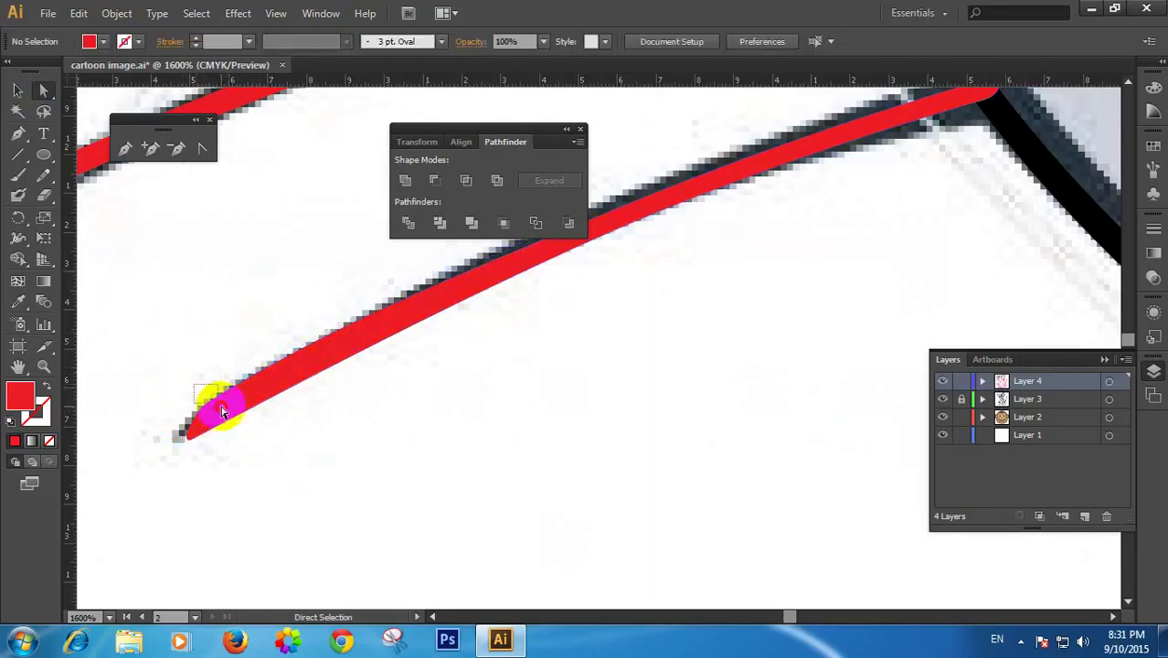
{"action": "left_click", "coordinate": [212, 406]}
{"action": "left_click_drag", "start_coordinate": [215, 403], "coordinate": [221, 405]}
{"action": "left_click", "coordinate": [432, 428]}
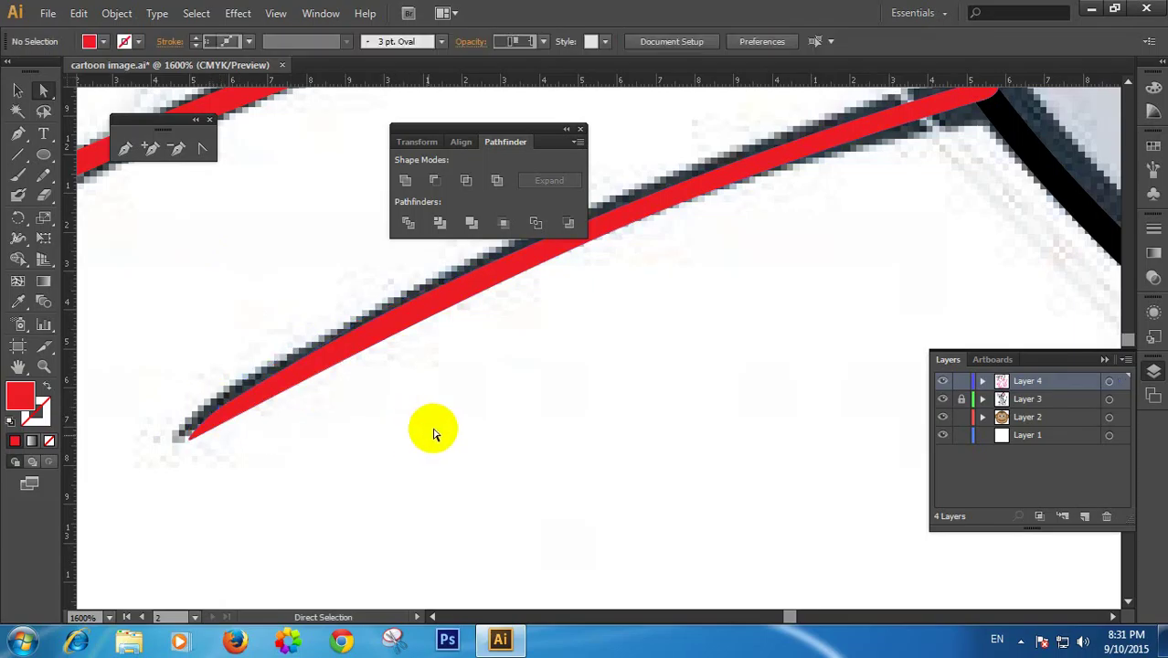
{"action": "key", "text": "space"}
{"action": "left_click_drag", "start_coordinate": [527, 383], "coordinate": [447, 447]}
{"action": "left_click", "coordinate": [534, 385], "text": "alt"}
{"action": "left_click", "coordinate": [533, 385], "text": "alt"}
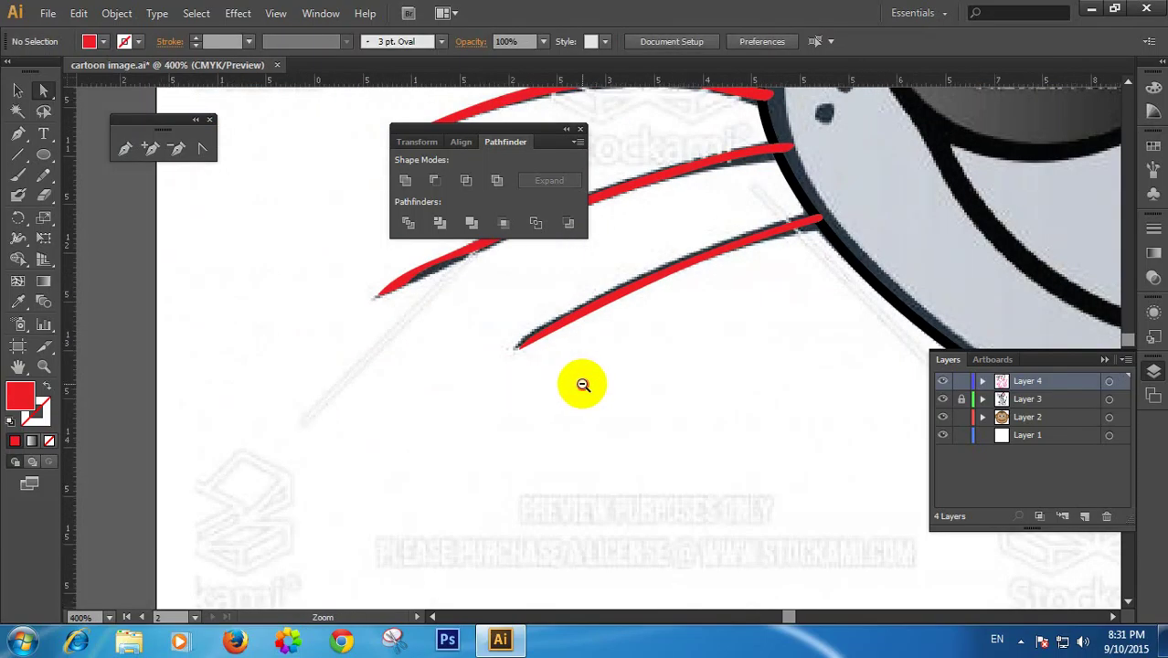
{"action": "left_click", "coordinate": [584, 386], "text": "alt"}
{"action": "left_click", "coordinate": [584, 387], "text": "alt"}
{"action": "left_click", "coordinate": [728, 350], "text": "alt"}
{"action": "left_click_drag", "start_coordinate": [728, 350], "coordinate": [653, 428]}
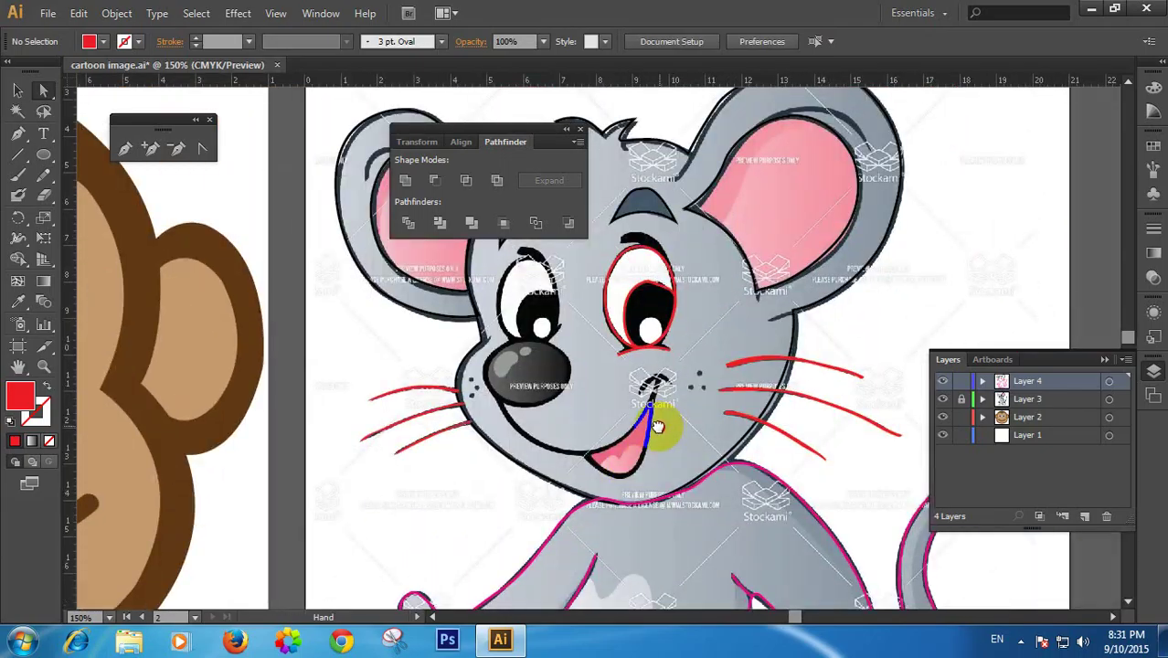
{"action": "left_click", "coordinate": [555, 397]}
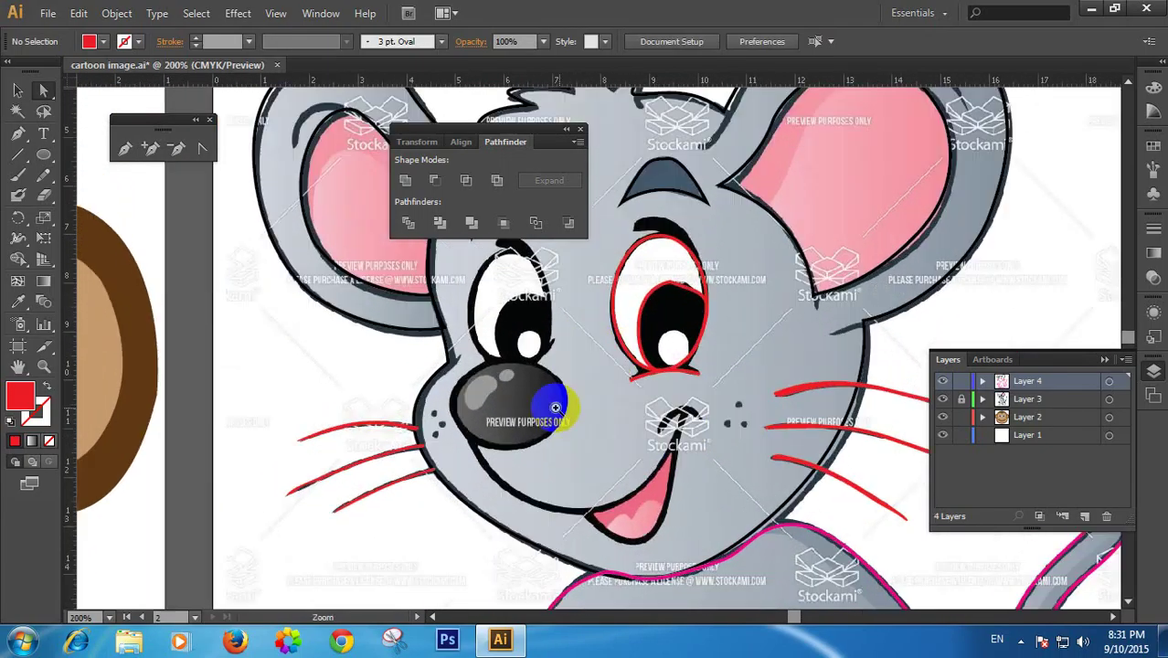
{"action": "left_click", "coordinate": [589, 403]}
{"action": "left_click", "coordinate": [656, 445]}
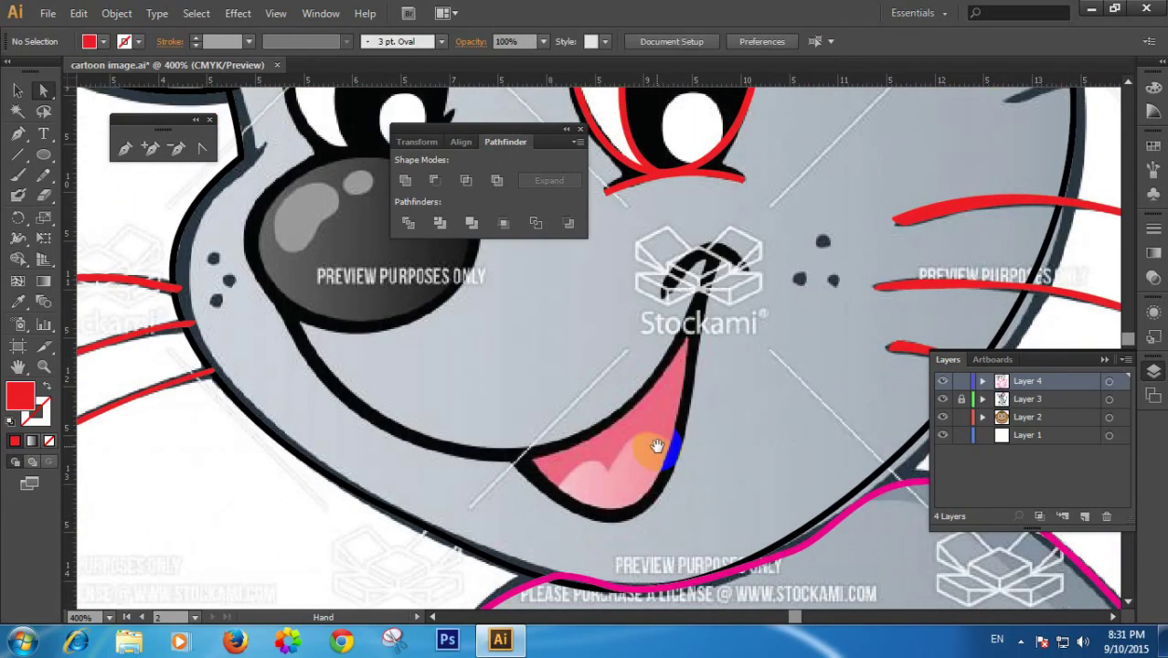
{"action": "left_click_drag", "start_coordinate": [605, 426], "coordinate": [659, 469]}
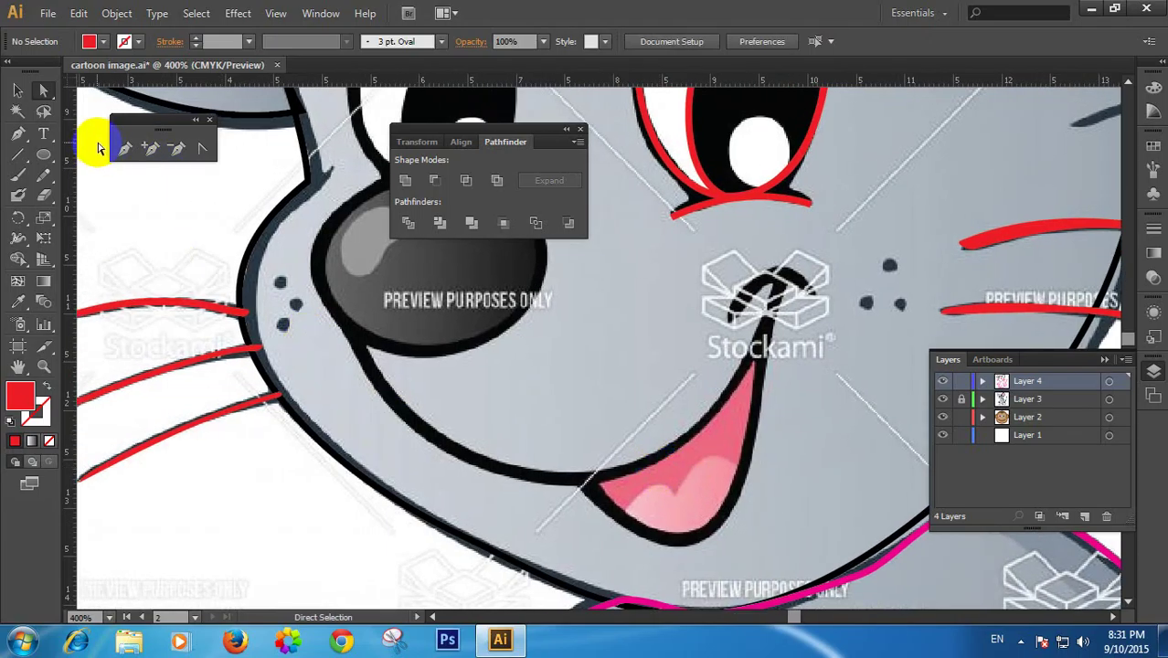
{"action": "left_click", "coordinate": [126, 148]}
{"action": "left_click", "coordinate": [352, 339]}
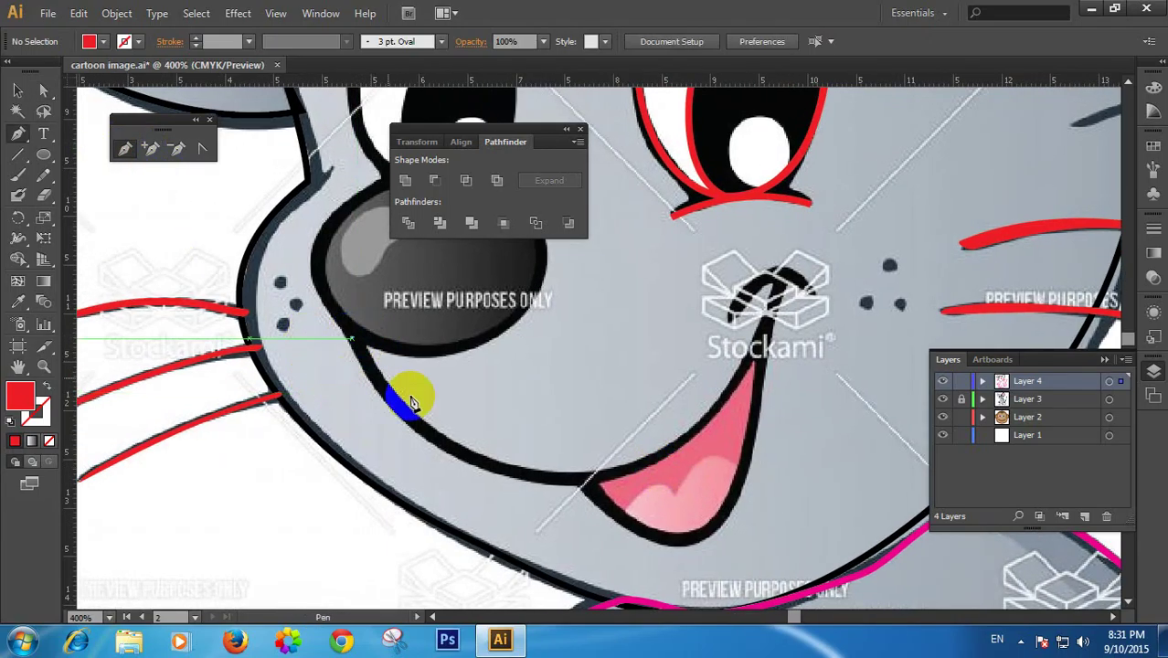
{"action": "left_click_drag", "start_coordinate": [543, 472], "coordinate": [678, 480]}
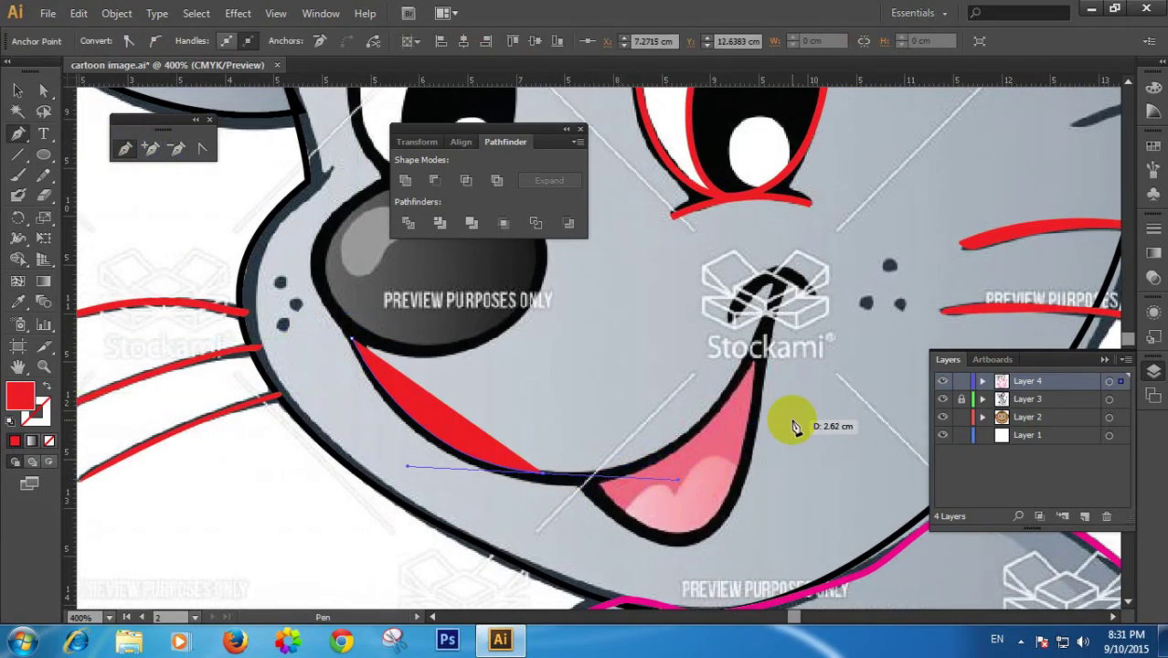
{"action": "key", "text": "ctrl+z"}
{"action": "key", "text": "ctrl+z"}
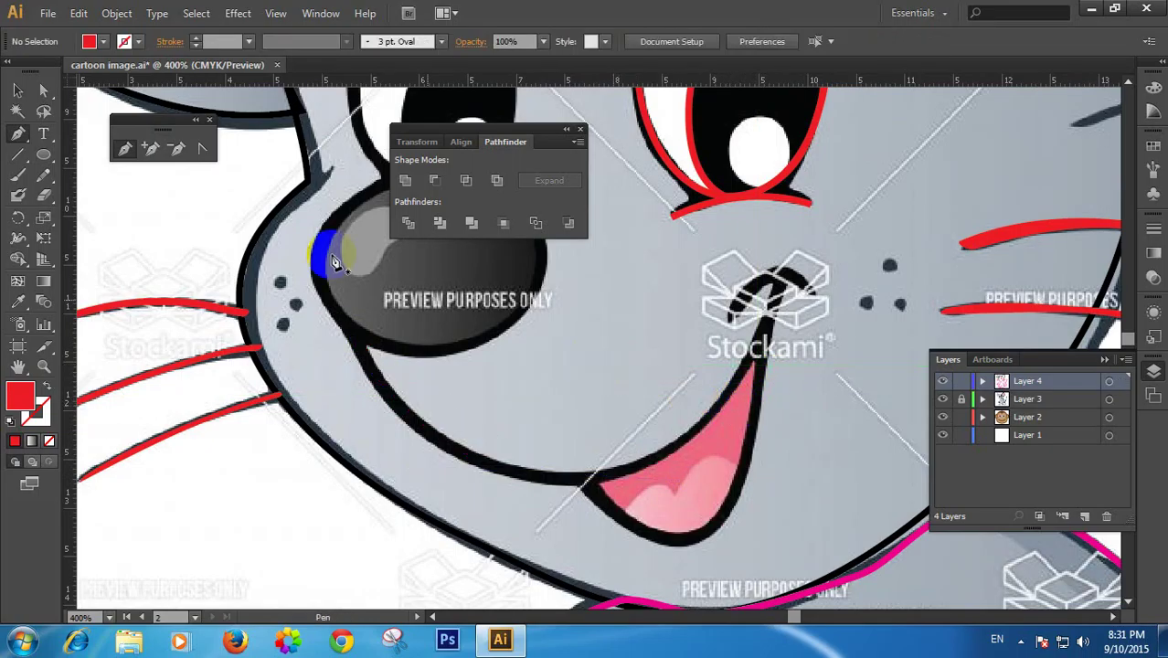
Set the drawing colours for new paths to no fill and a red stroke
{"action": "left_click", "coordinate": [102, 42]}
{"action": "left_click", "coordinate": [18, 71]}
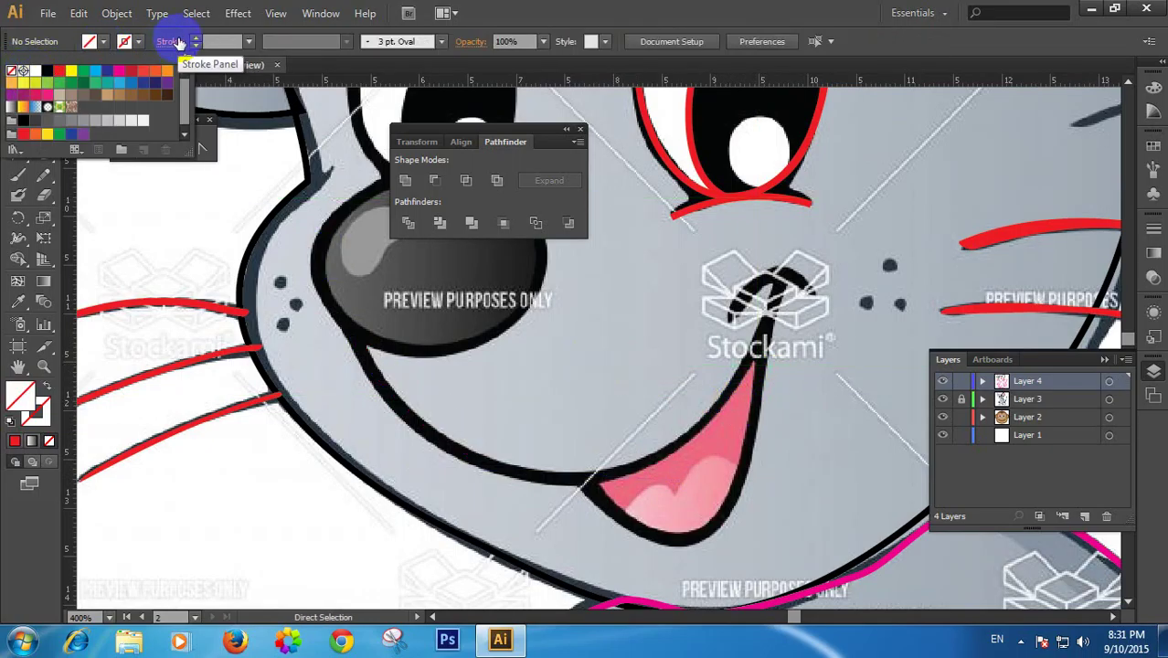
{"action": "left_click", "coordinate": [134, 46]}
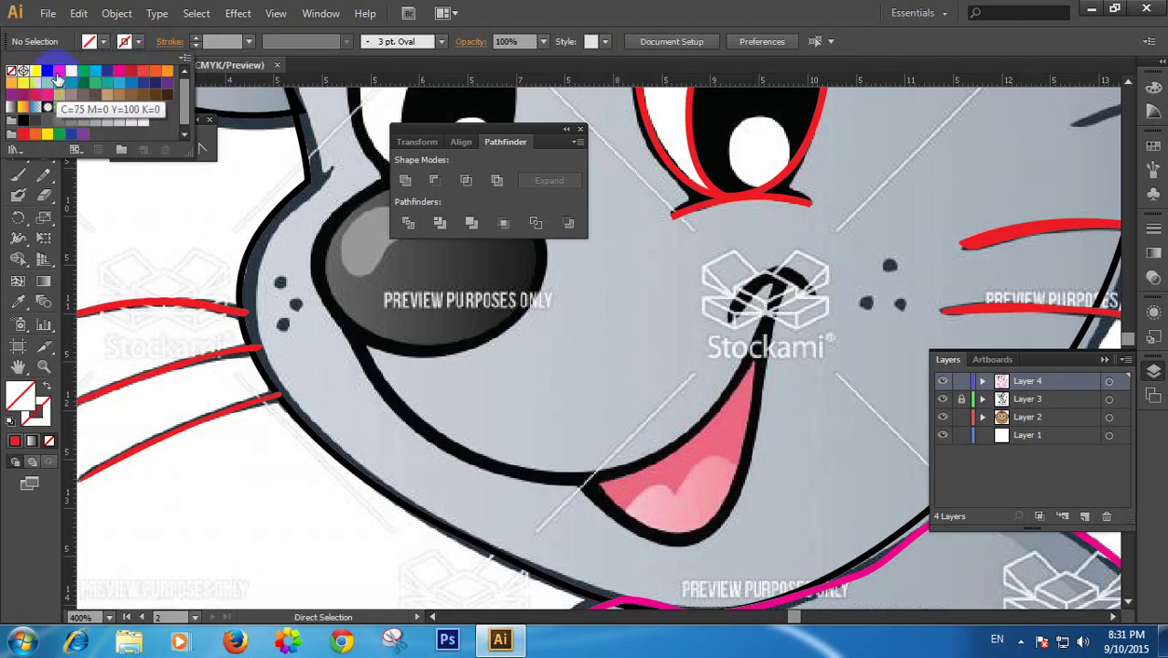
{"action": "left_click", "coordinate": [348, 336]}
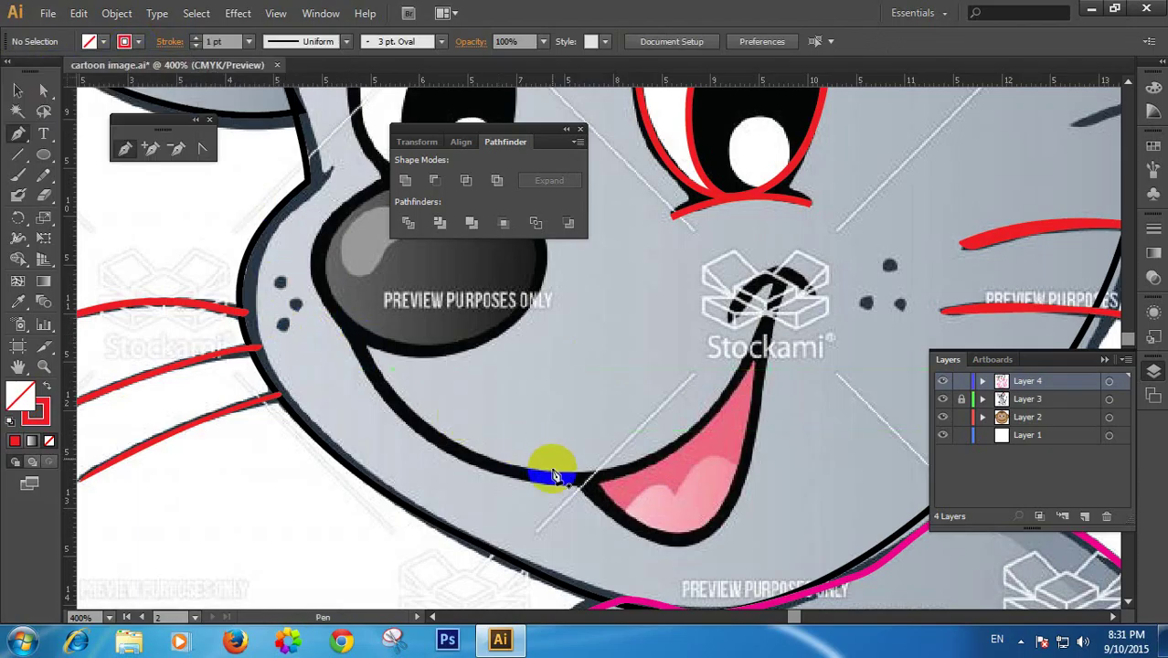
{"action": "left_click_drag", "start_coordinate": [558, 476], "coordinate": [595, 481]}
{"action": "left_click_drag", "start_coordinate": [667, 481], "coordinate": [668, 483]}
{"action": "key", "text": "ctrl+z"}
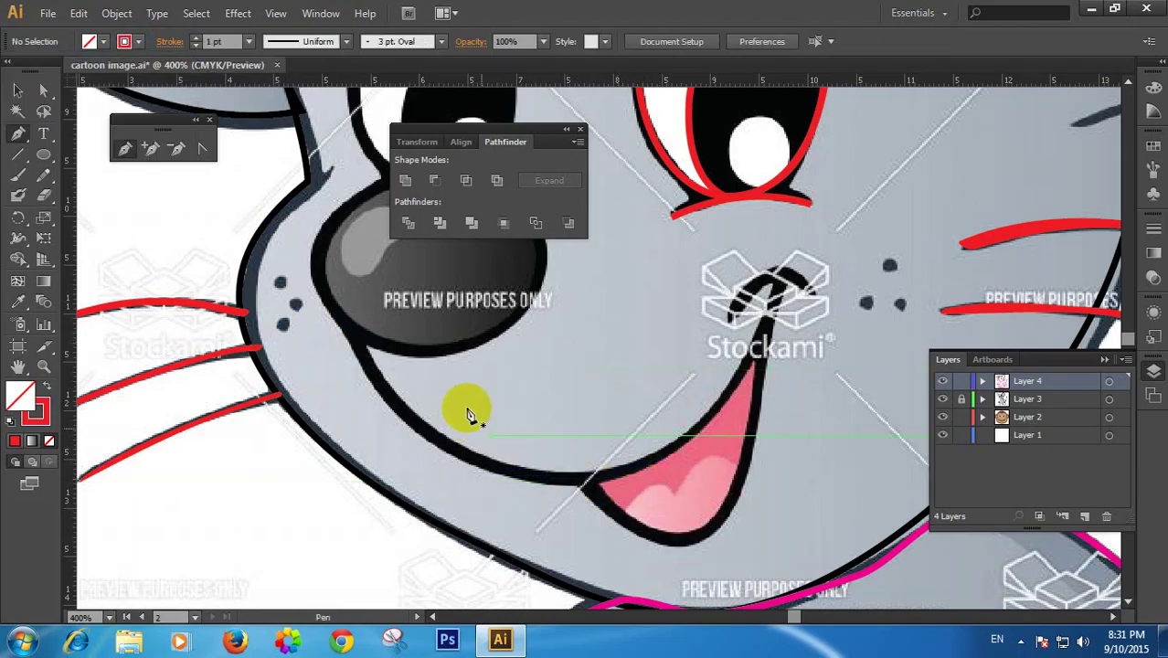
{"action": "left_click_drag", "start_coordinate": [457, 445], "coordinate": [547, 484]}
{"action": "left_click_drag", "start_coordinate": [692, 437], "coordinate": [701, 431]}
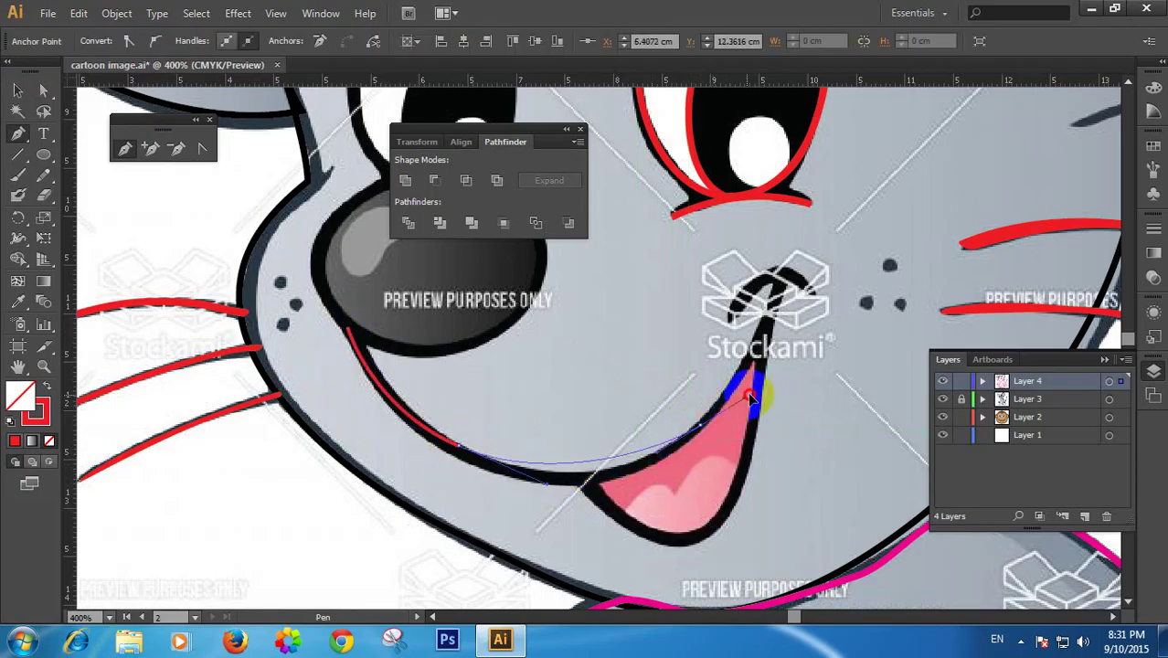
{"action": "left_click_drag", "start_coordinate": [782, 363], "coordinate": [781, 362]}
{"action": "left_click_drag", "start_coordinate": [782, 281], "coordinate": [793, 244]}
{"action": "key", "text": "ctrl+z"}
{"action": "key", "text": "ctrl+z"}
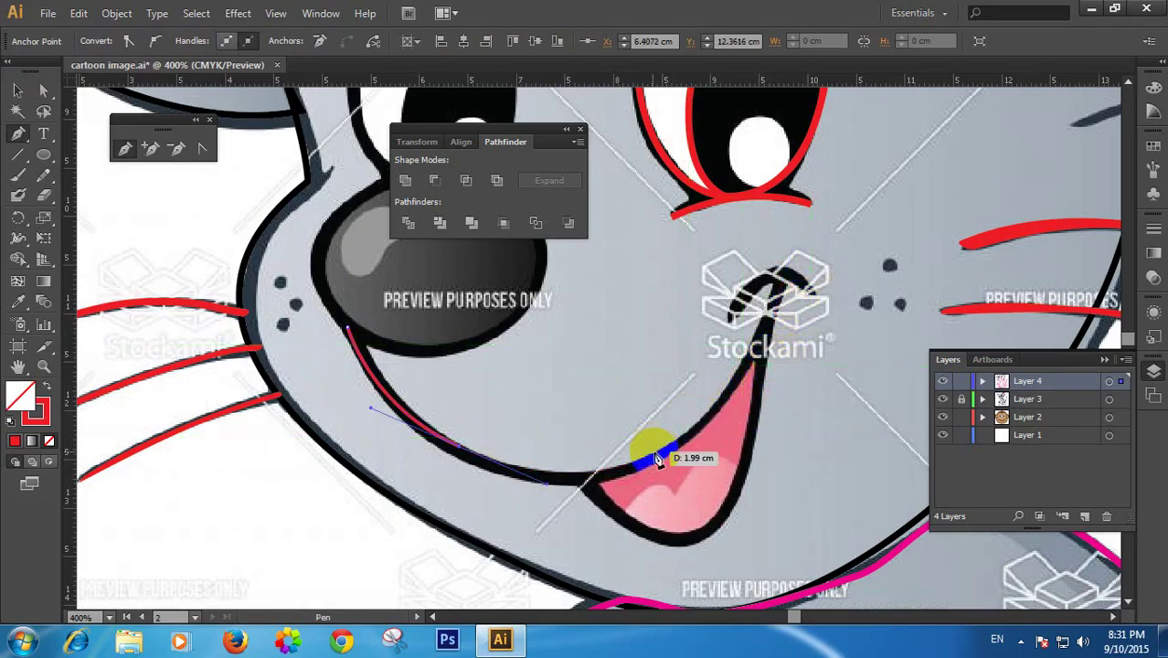
{"action": "left_click_drag", "start_coordinate": [674, 453], "coordinate": [676, 450]}
{"action": "left_click", "coordinate": [744, 395]}
{"action": "left_click_drag", "start_coordinate": [726, 401], "coordinate": [728, 401]}
{"action": "key", "text": "ctrl+z"}
{"action": "key", "text": "ctrl+z"}
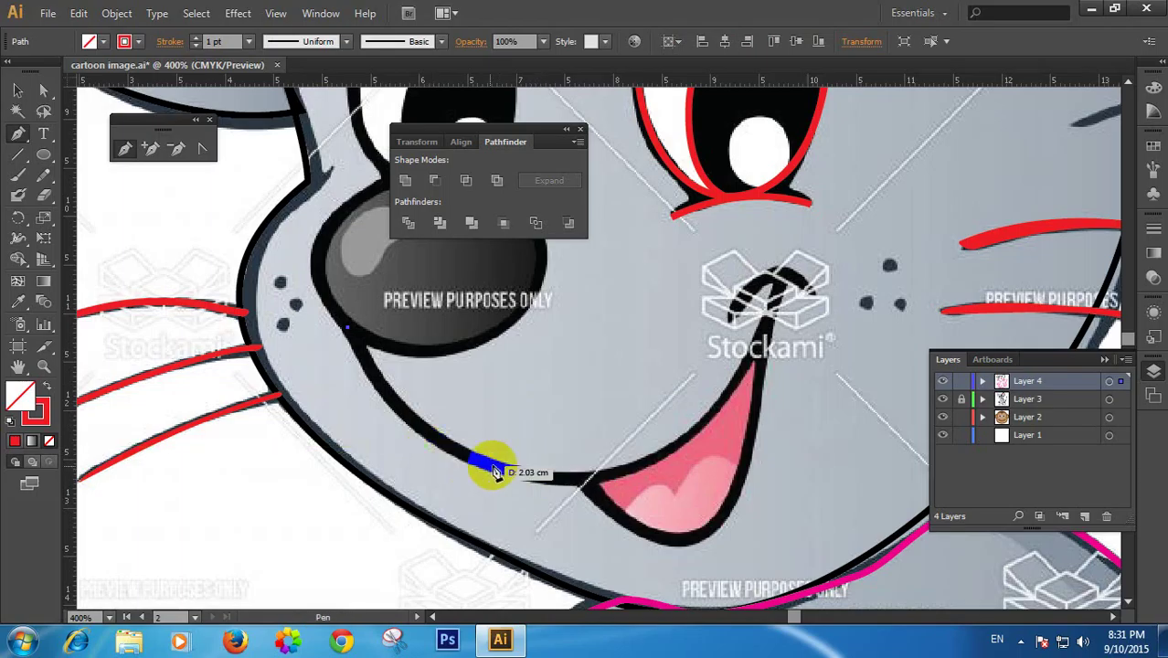
Trace the smile line with the Pen tool from beneath the nose to the cheek crease, and deselect it
{"action": "left_click_drag", "start_coordinate": [494, 471], "coordinate": [648, 475]}
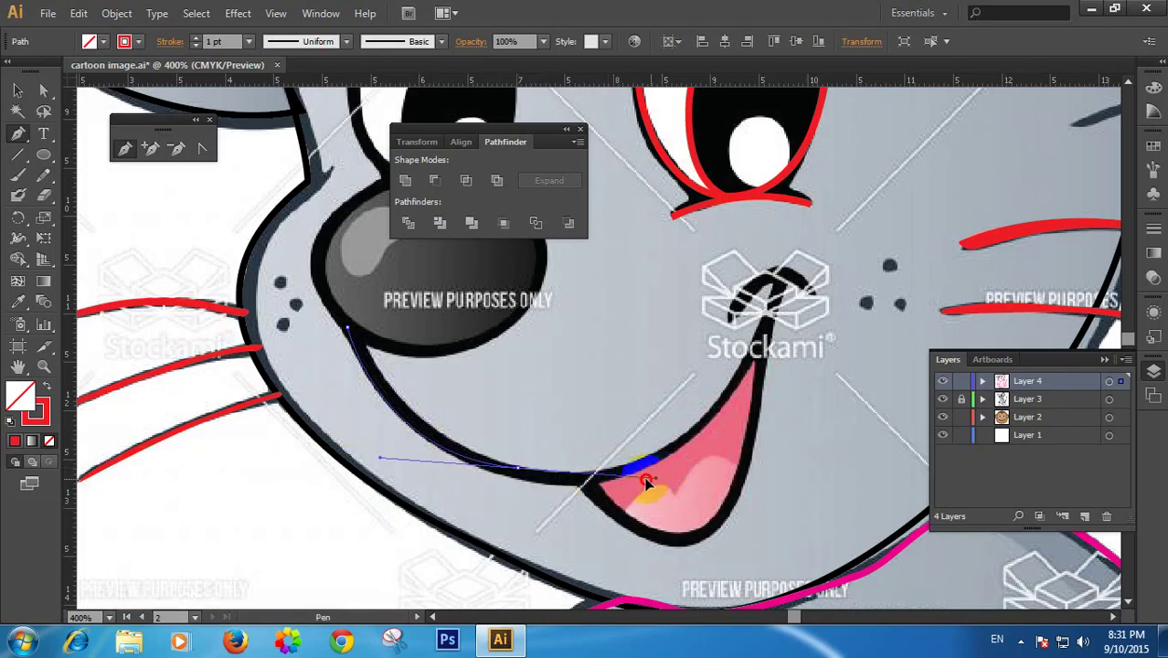
{"action": "mouse_move", "coordinate": [755, 395]}
{"action": "left_mouse_down"}
{"action": "mouse_move", "coordinate": [784, 355]}
{"action": "mouse_move", "coordinate": [809, 114]}
{"action": "mouse_move", "coordinate": [848, 109]}
{"action": "left_mouse_up"}
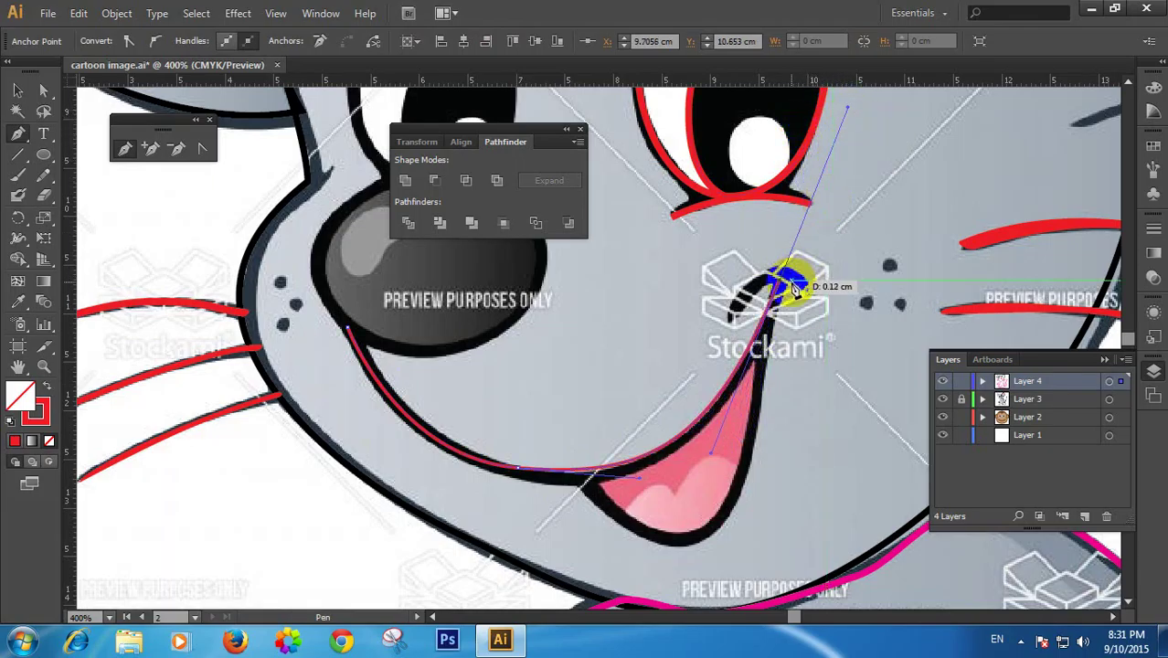
{"action": "left_click", "coordinate": [23, 94]}
{"action": "left_click", "coordinate": [519, 546]}
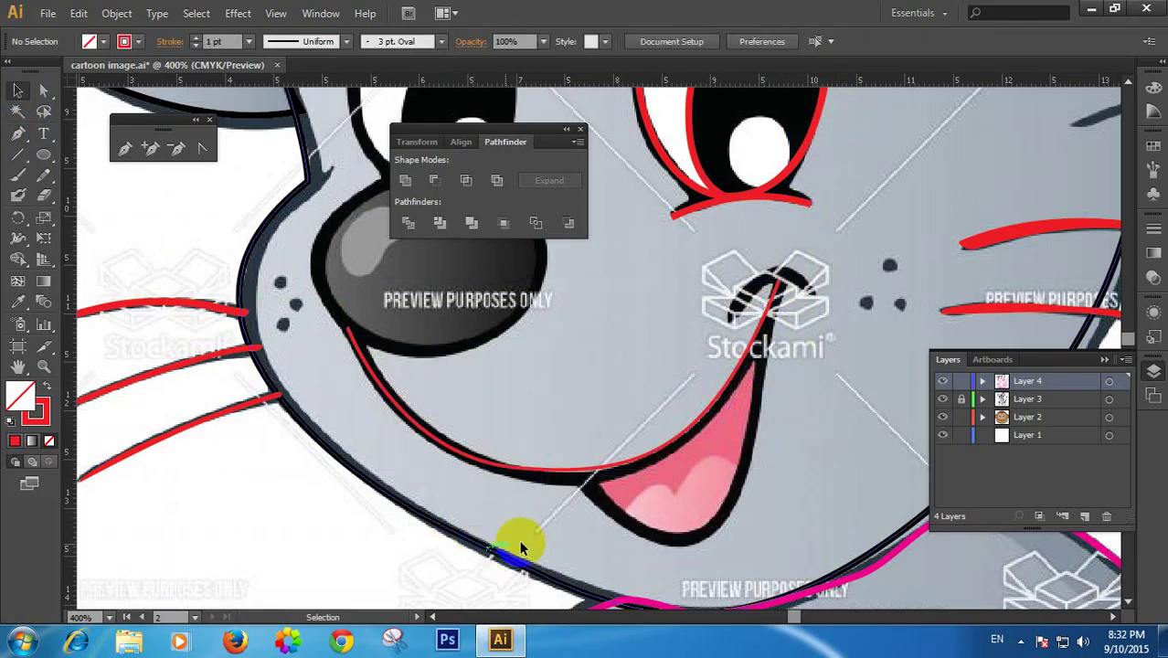
Move the traced smile line slightly down so it fits the reference mouth's black line, and deselect it
{"action": "left_click_drag", "start_coordinate": [673, 514], "coordinate": [577, 457]}
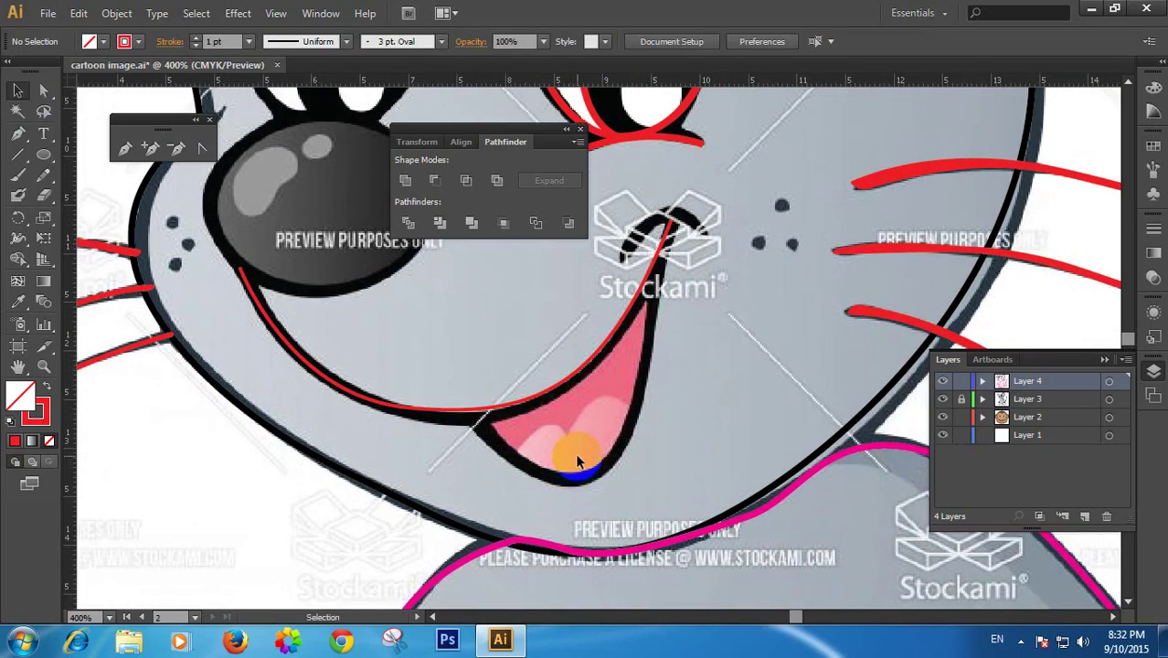
{"action": "mouse_move", "coordinate": [472, 404]}
{"action": "left_mouse_down"}
{"action": "mouse_move", "coordinate": [471, 386]}
{"action": "mouse_move", "coordinate": [472, 413]}
{"action": "left_mouse_up"}
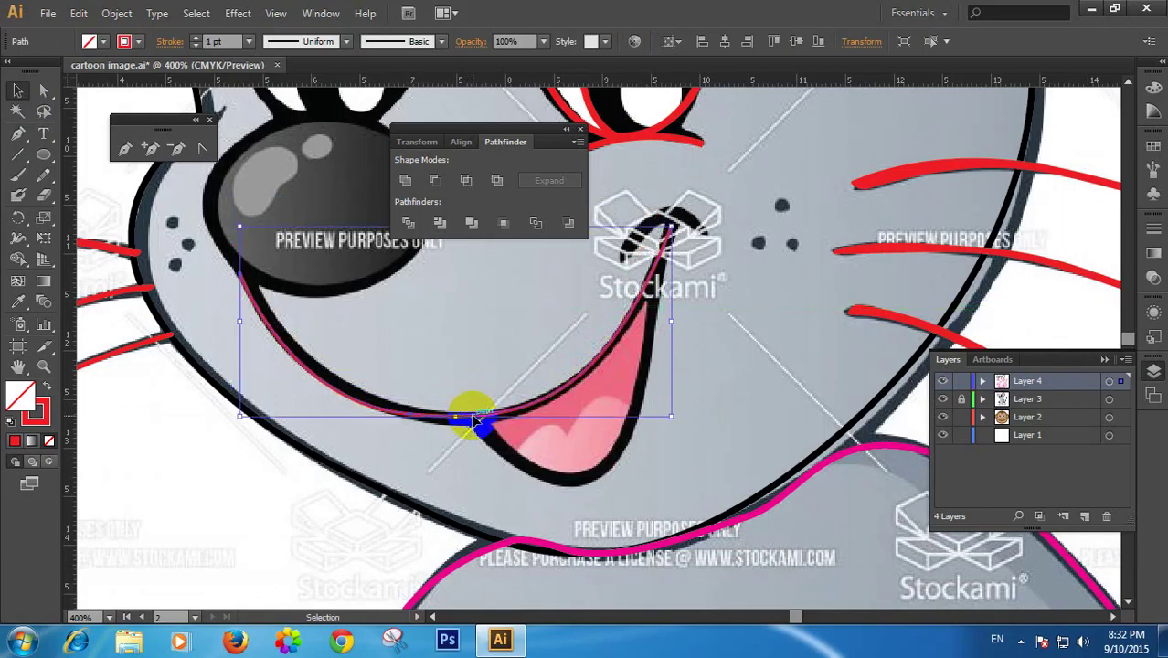
{"action": "left_click", "coordinate": [496, 329]}
Draw an ellipse over the mouse's nose and stretch its upper edge to about 2.27 cm wide by 1.75 cm high
{"action": "left_click_drag", "start_coordinate": [495, 356], "coordinate": [505, 421]}
{"action": "left_click", "coordinate": [514, 396], "text": "ctrl+alt"}
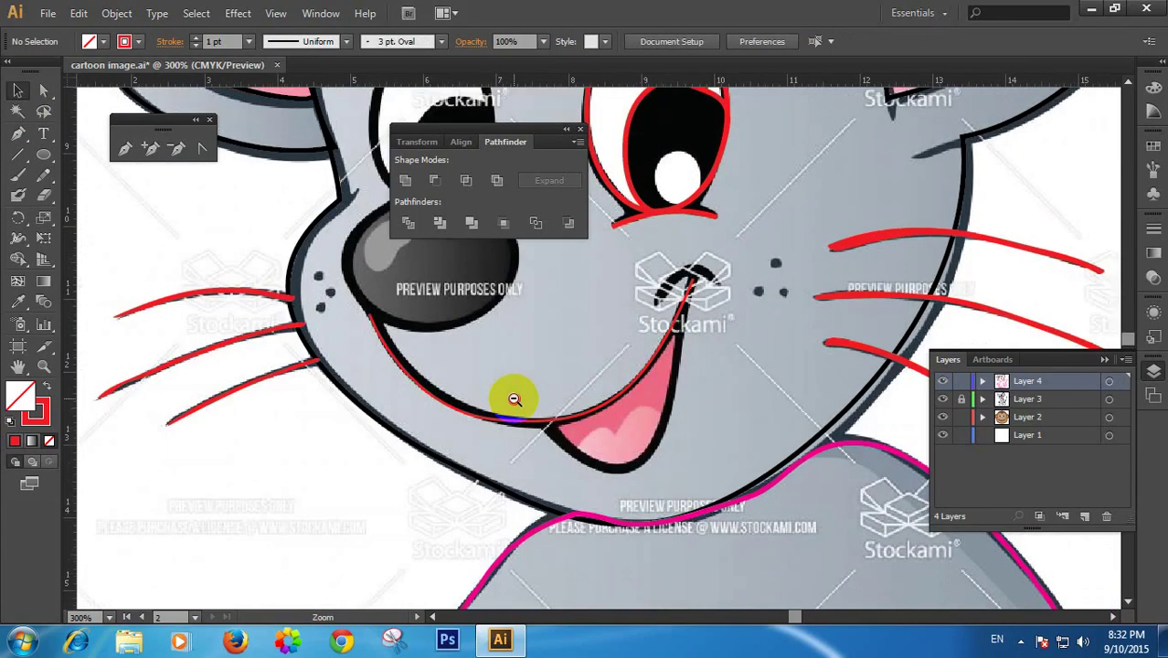
{"action": "left_click", "coordinate": [513, 399], "text": "ctrl+alt"}
{"action": "left_click", "coordinate": [512, 405], "text": "ctrl+alt"}
{"action": "left_click_drag", "start_coordinate": [712, 295], "coordinate": [536, 483]}
{"action": "left_click", "coordinate": [503, 400], "text": "ctrl"}
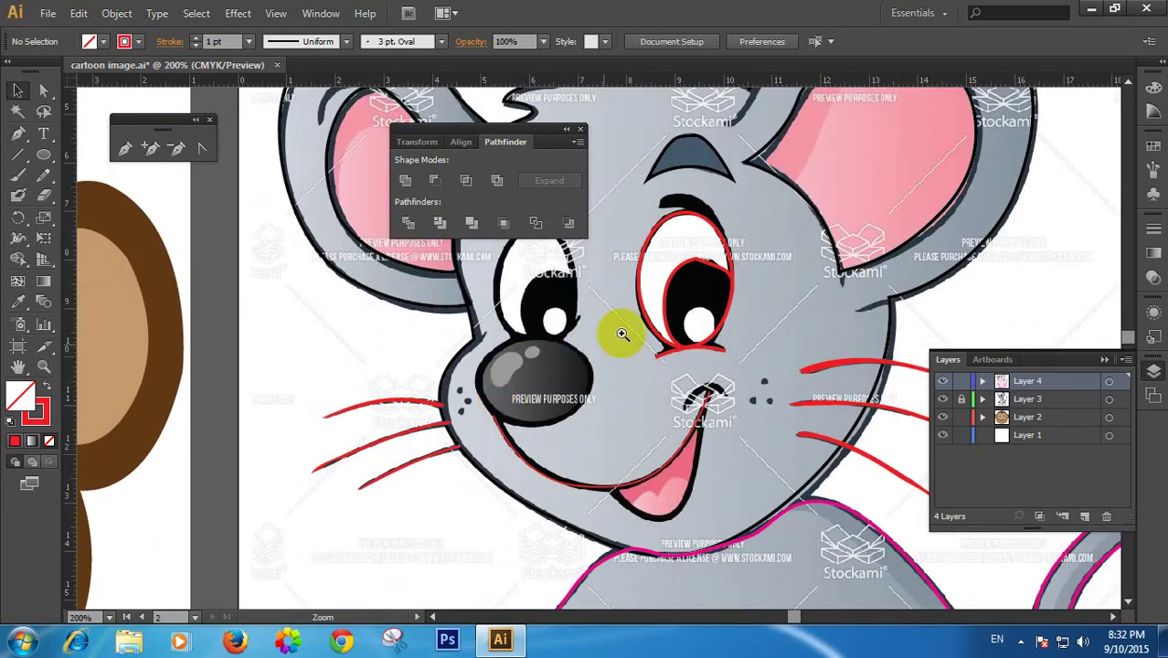
{"action": "left_click_drag", "start_coordinate": [678, 320], "coordinate": [530, 397]}
{"action": "left_click", "coordinate": [456, 411], "text": "ctrl"}
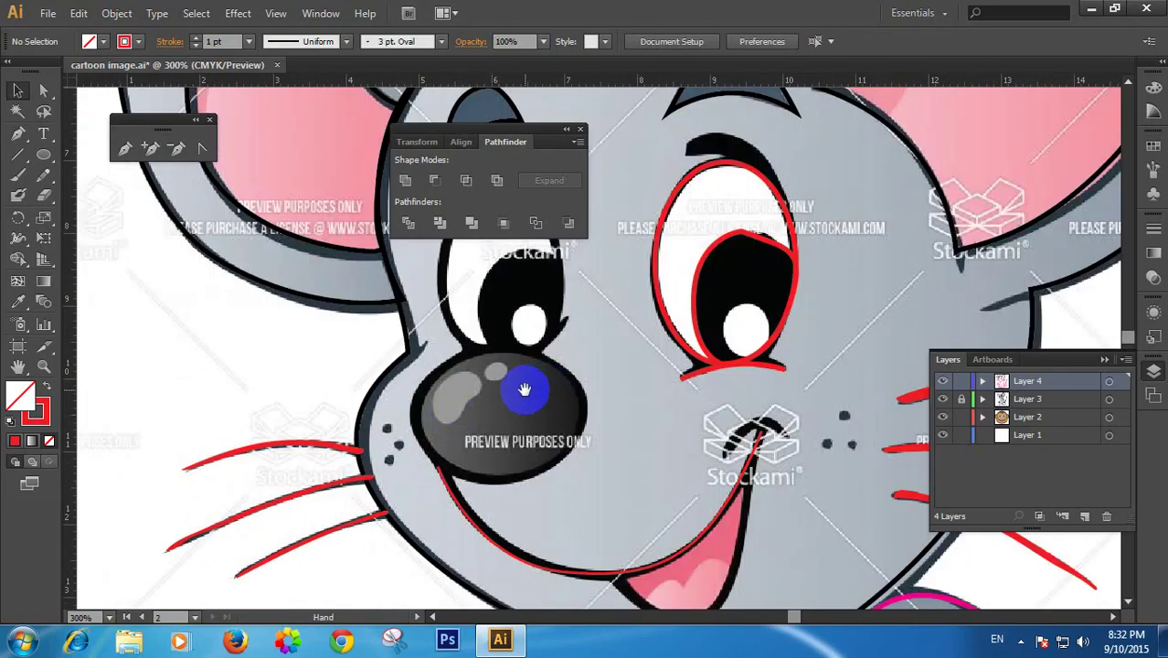
{"action": "left_click", "coordinate": [43, 154]}
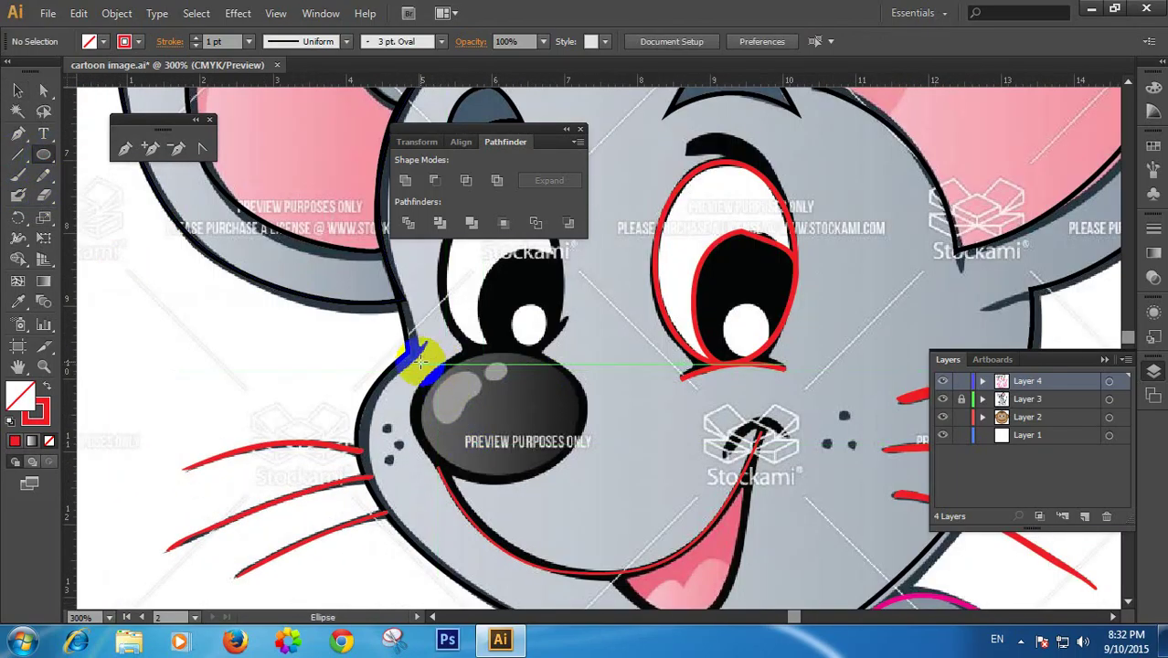
{"action": "left_click_drag", "start_coordinate": [418, 364], "coordinate": [586, 477]}
{"action": "left_click", "coordinate": [18, 90]}
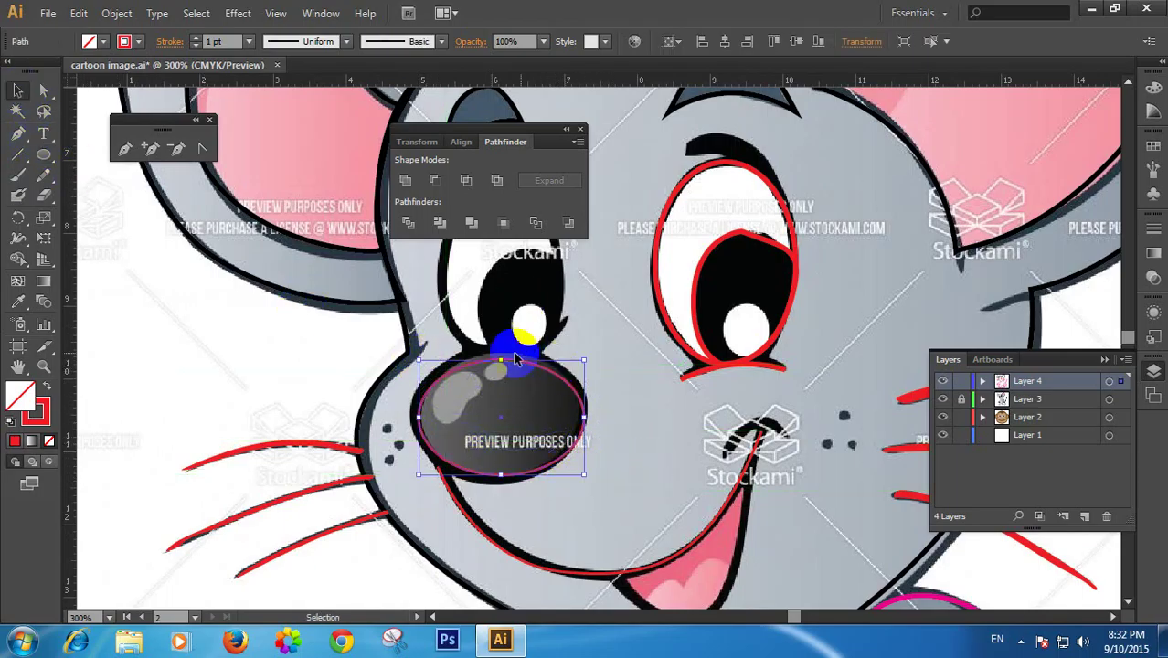
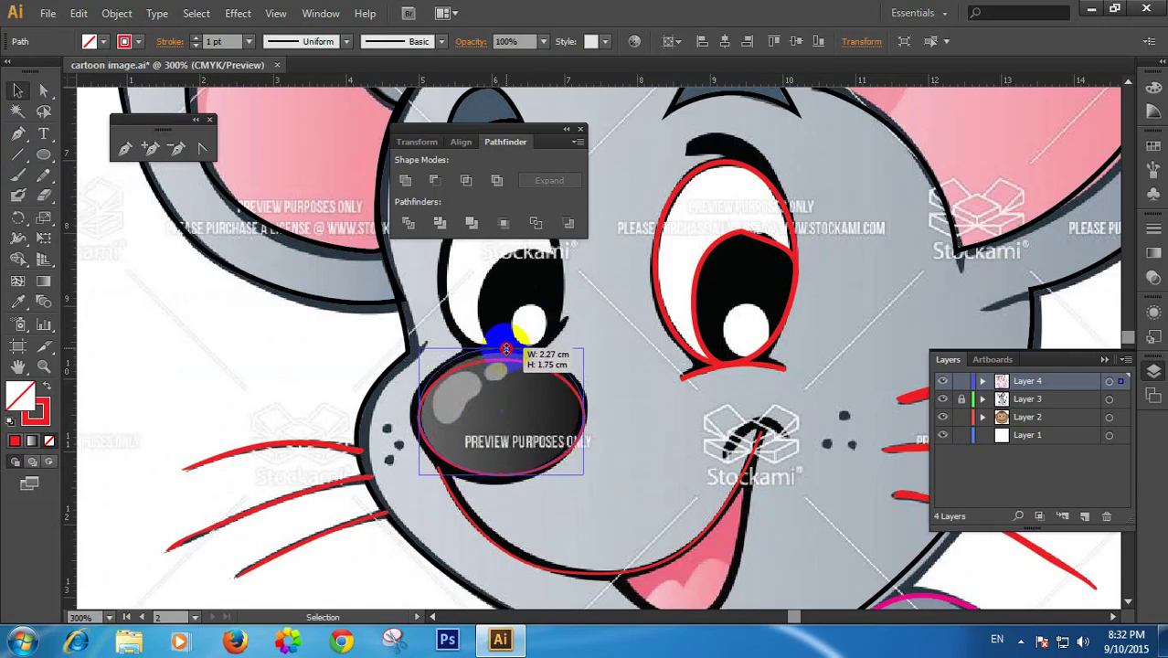
Unlock Layer 3, move the mouse reference image off the artboard to sit beside the traced outlines, and deselect it
{"action": "left_click_drag", "start_coordinate": [639, 331], "coordinate": [614, 417]}
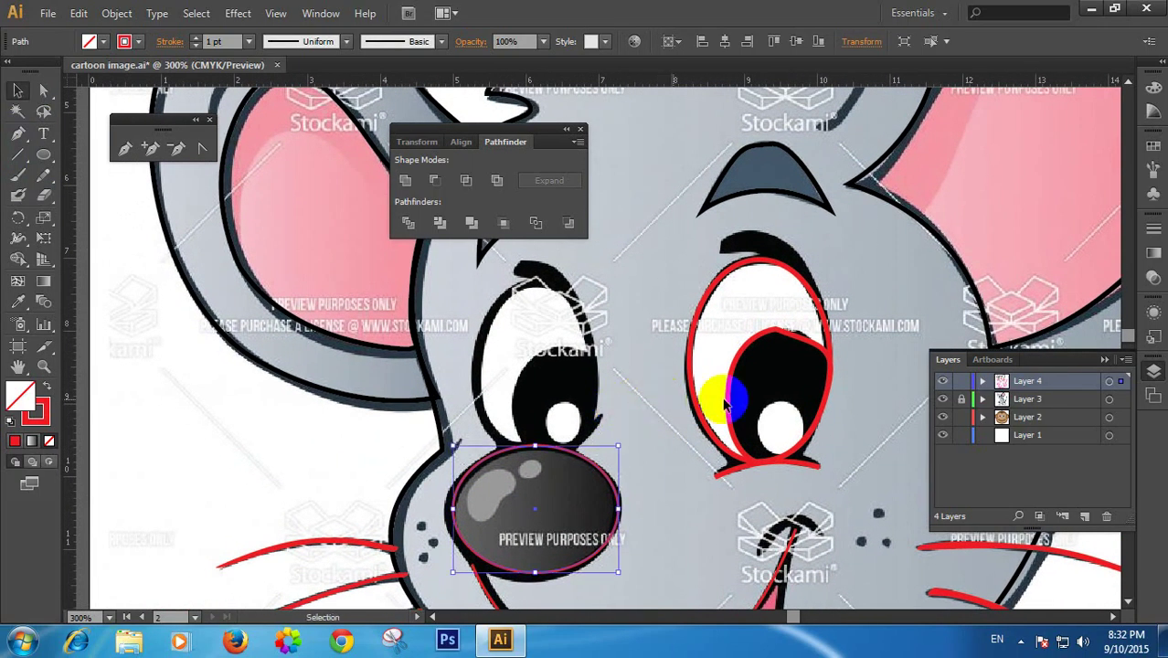
{"action": "left_click", "coordinate": [745, 400], "text": "ctrl+alt"}
{"action": "left_click", "coordinate": [731, 398], "text": "ctrl+alt"}
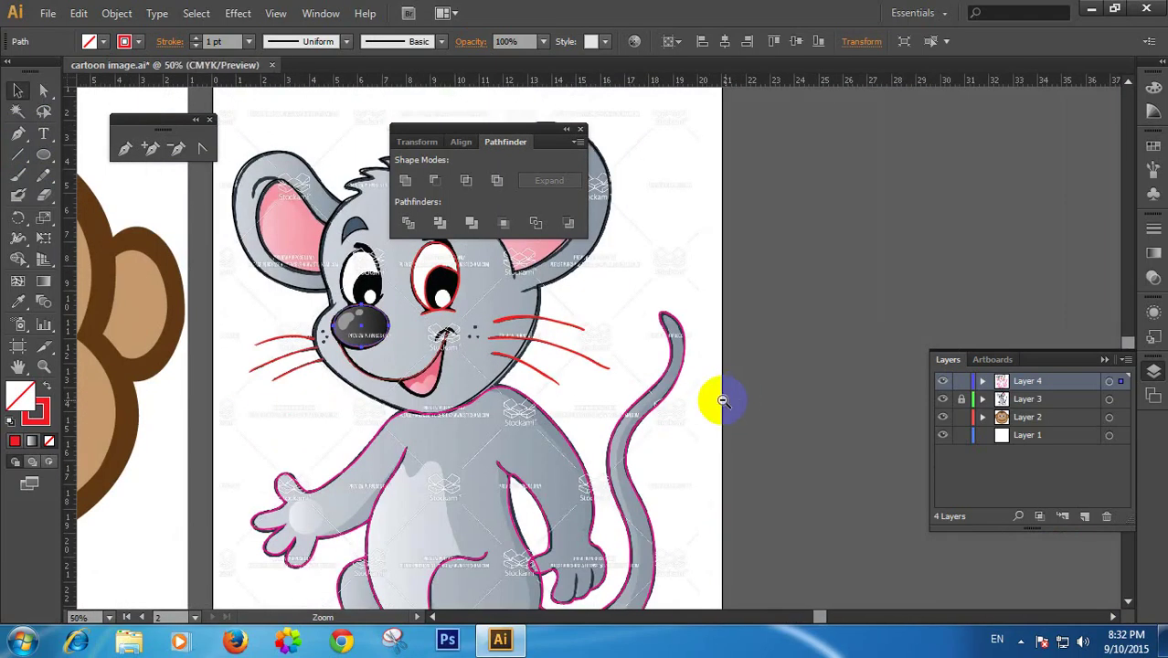
{"action": "left_click", "coordinate": [464, 397], "text": "ctrl+alt"}
{"action": "left_click_drag", "start_coordinate": [464, 396], "coordinate": [576, 439]}
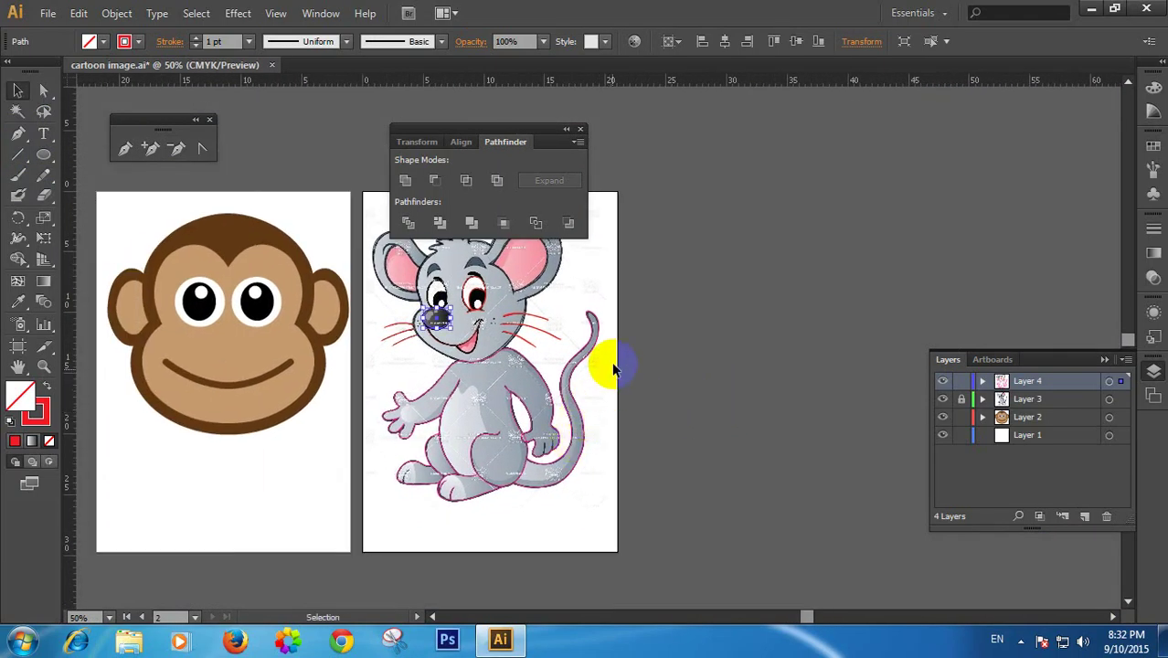
{"action": "left_click", "coordinate": [941, 402]}
{"action": "left_click", "coordinate": [941, 402]}
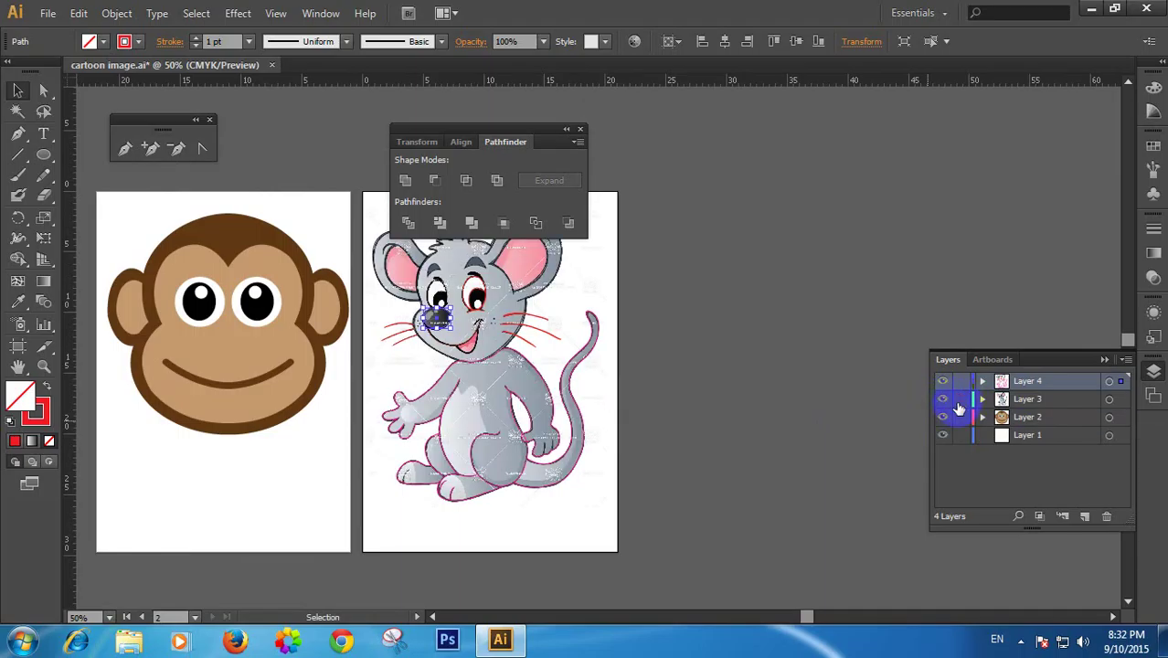
{"action": "left_click_drag", "start_coordinate": [535, 386], "coordinate": [761, 387]}
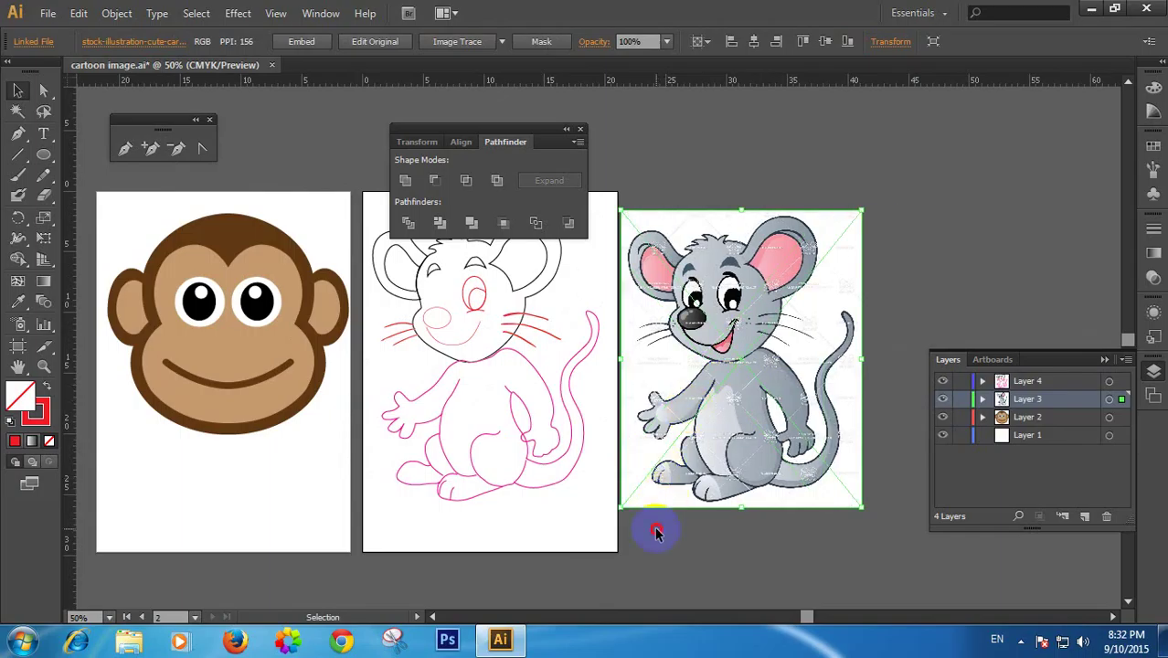
{"action": "left_click", "coordinate": [656, 533]}
Fill the traced body outline with the grey sampled from the reference mouse's body using the Eyedropper, and deselect it
{"action": "left_click_drag", "start_coordinate": [693, 402], "coordinate": [696, 481]}
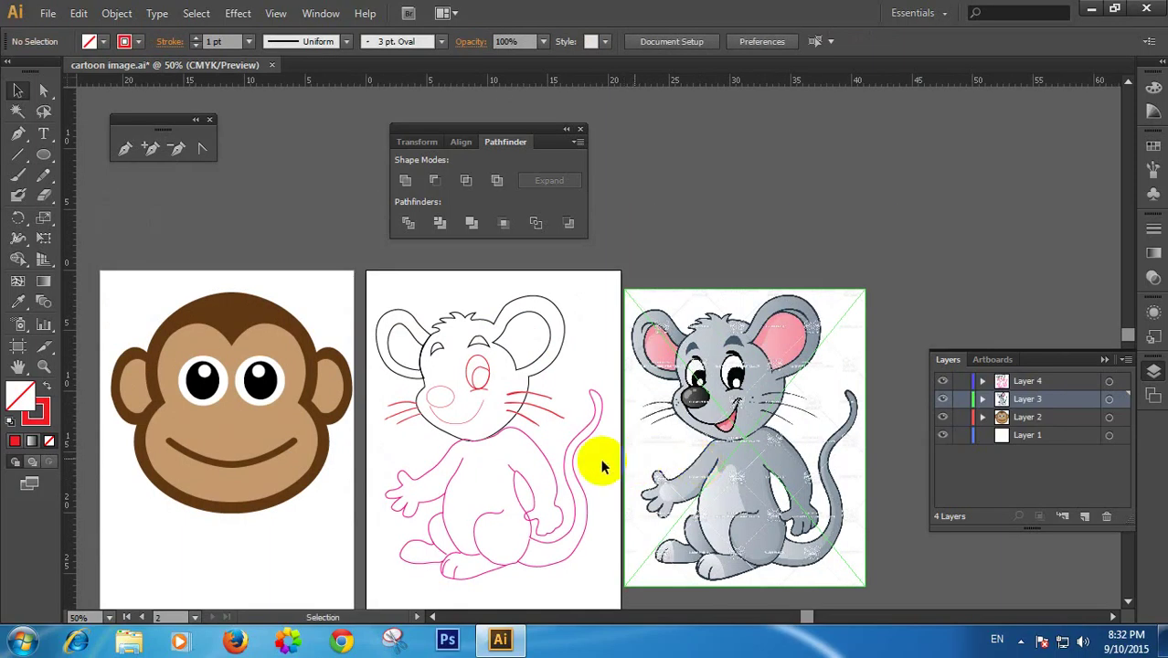
{"action": "left_click", "coordinate": [535, 451]}
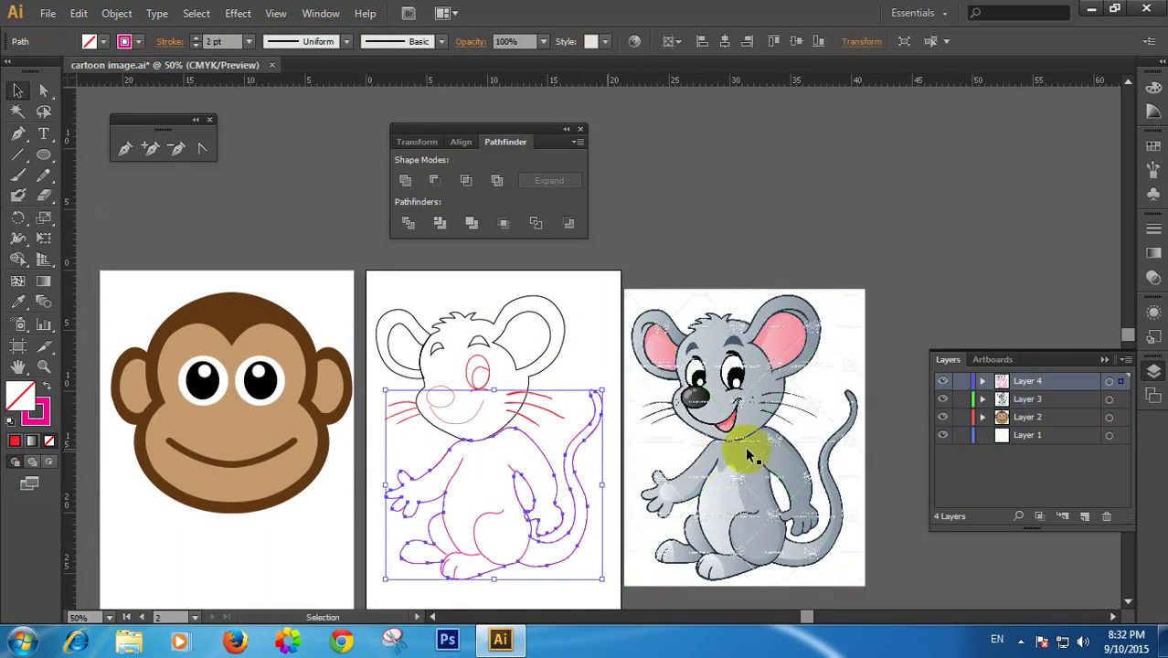
{"action": "left_click", "coordinate": [104, 43]}
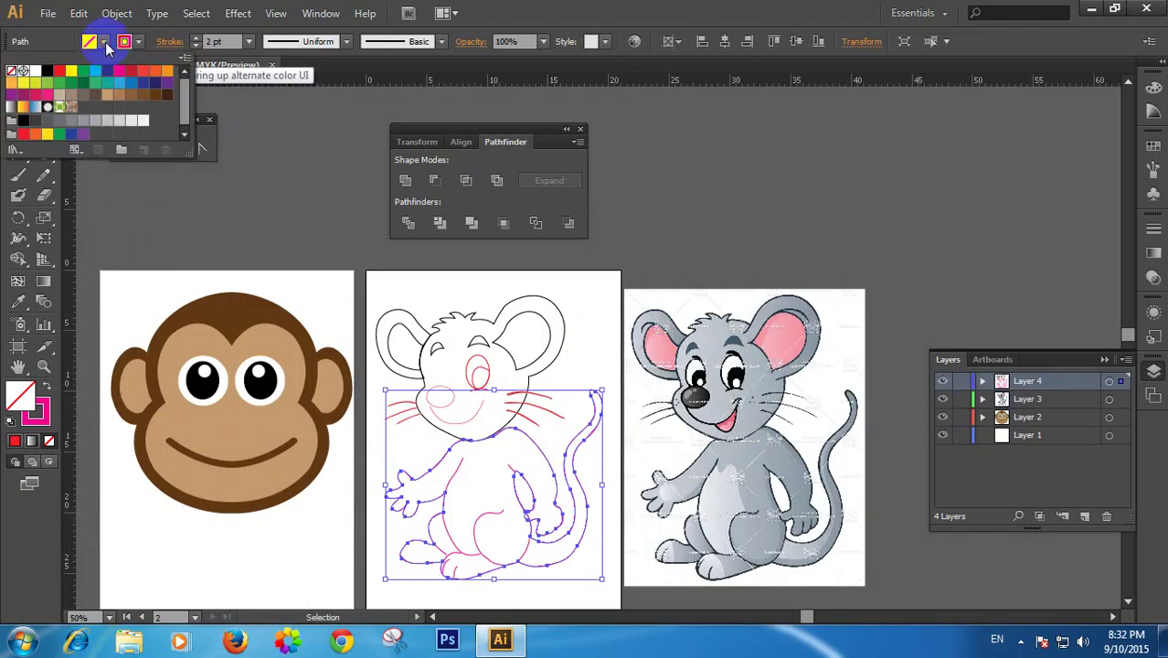
{"action": "left_click", "coordinate": [20, 304]}
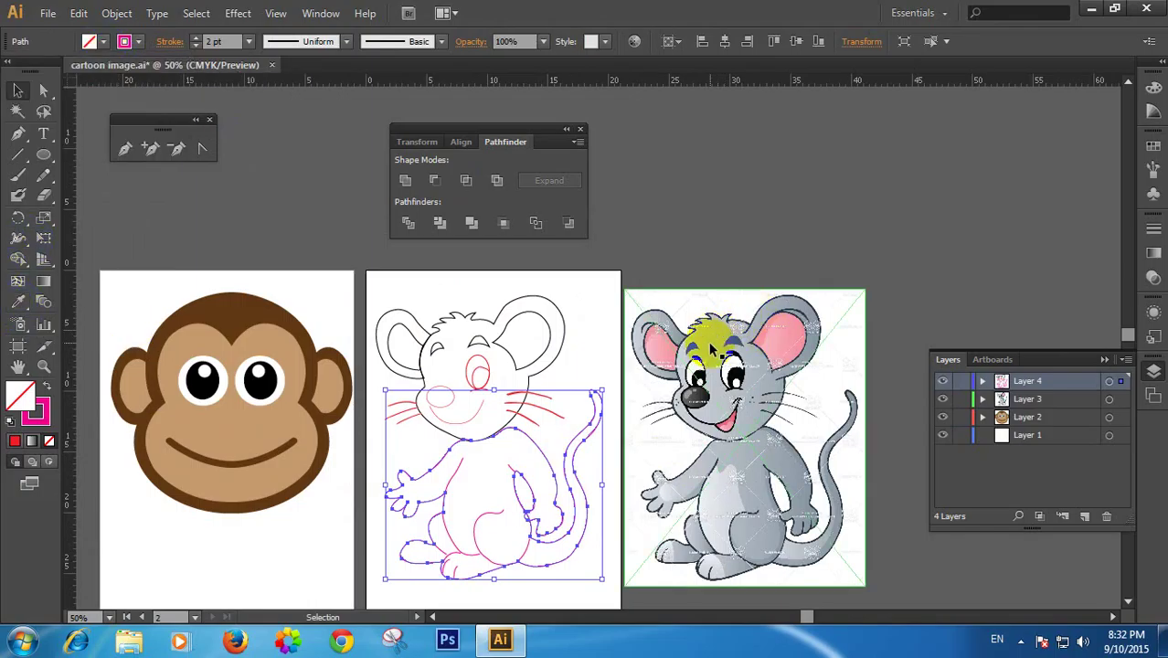
{"action": "left_click", "coordinate": [20, 302]}
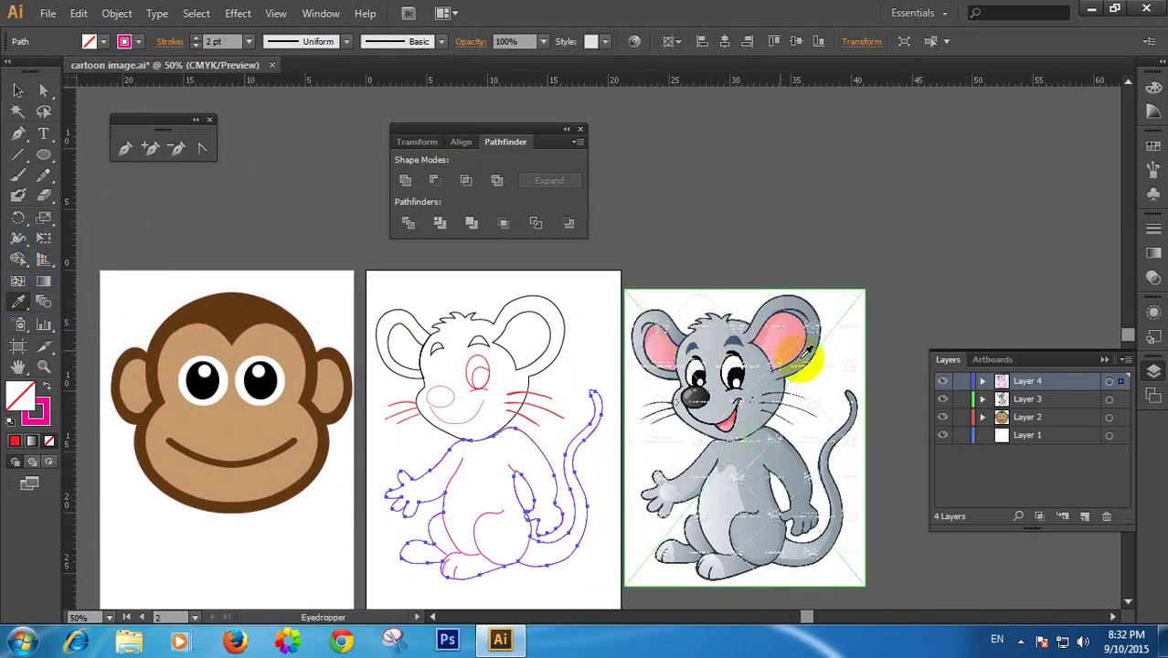
{"action": "left_click", "coordinate": [753, 349]}
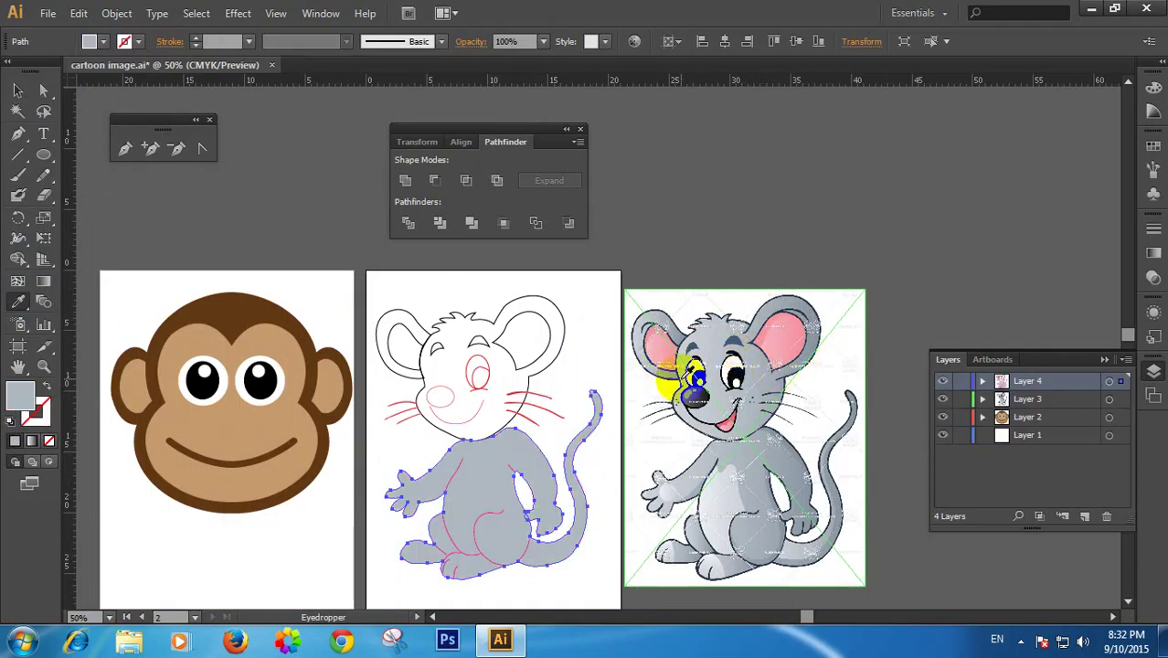
{"action": "left_click", "coordinate": [264, 196]}
{"action": "left_click", "coordinate": [783, 457]}
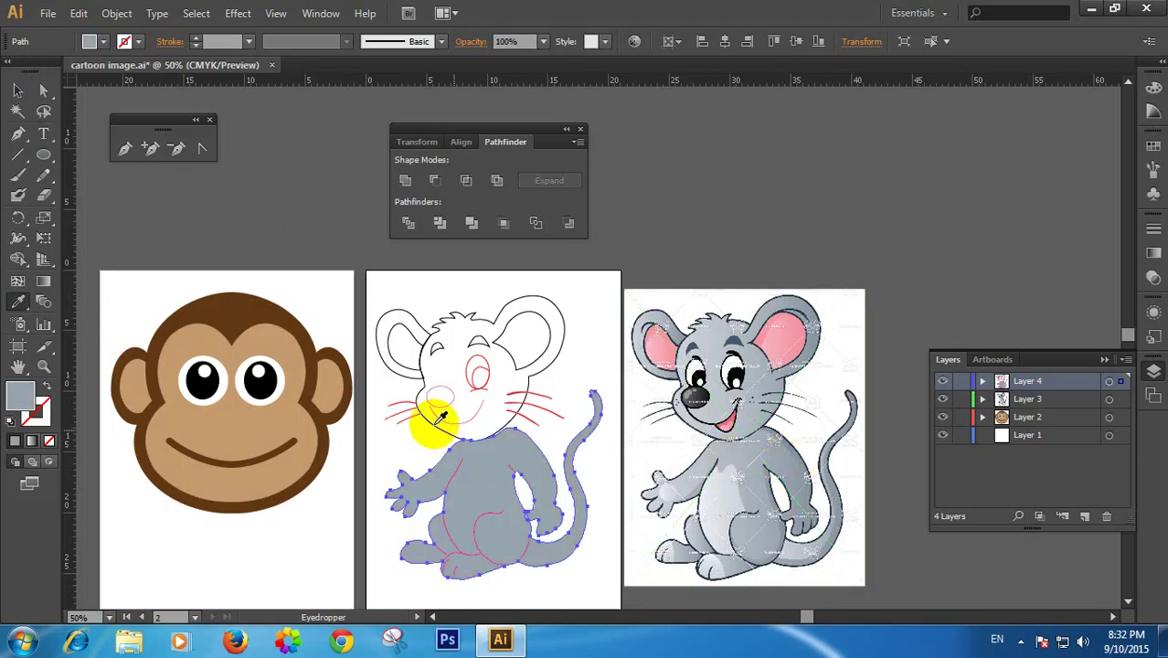
{"action": "left_click", "coordinate": [761, 471]}
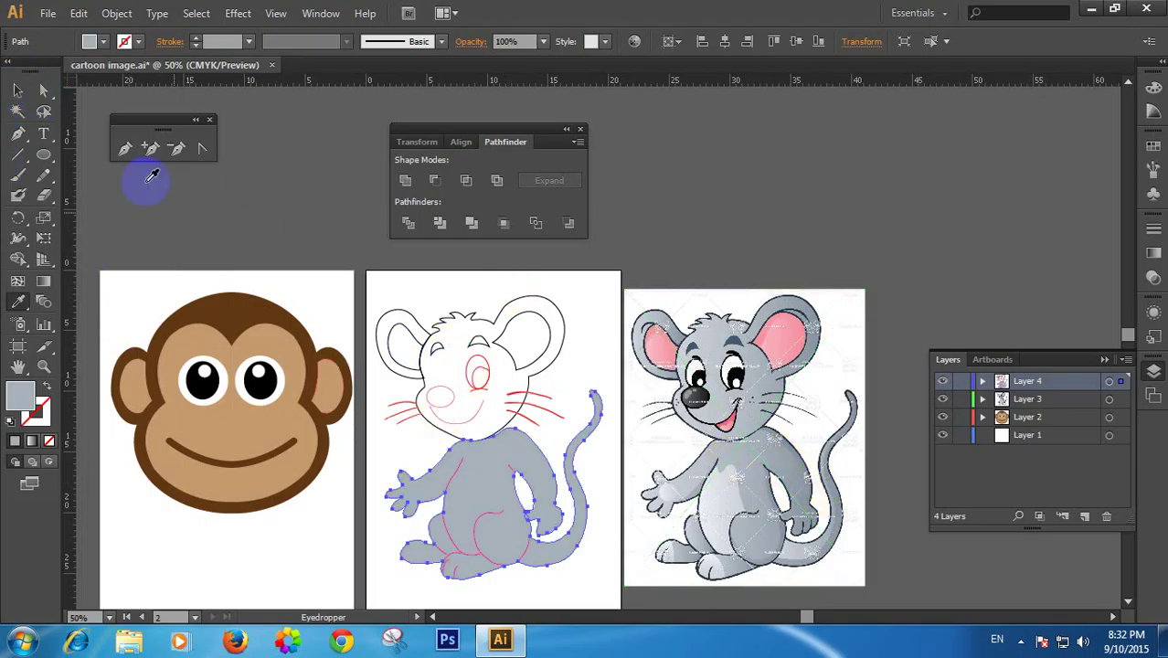
{"action": "left_click", "coordinate": [17, 91]}
{"action": "left_click", "coordinate": [329, 235]}
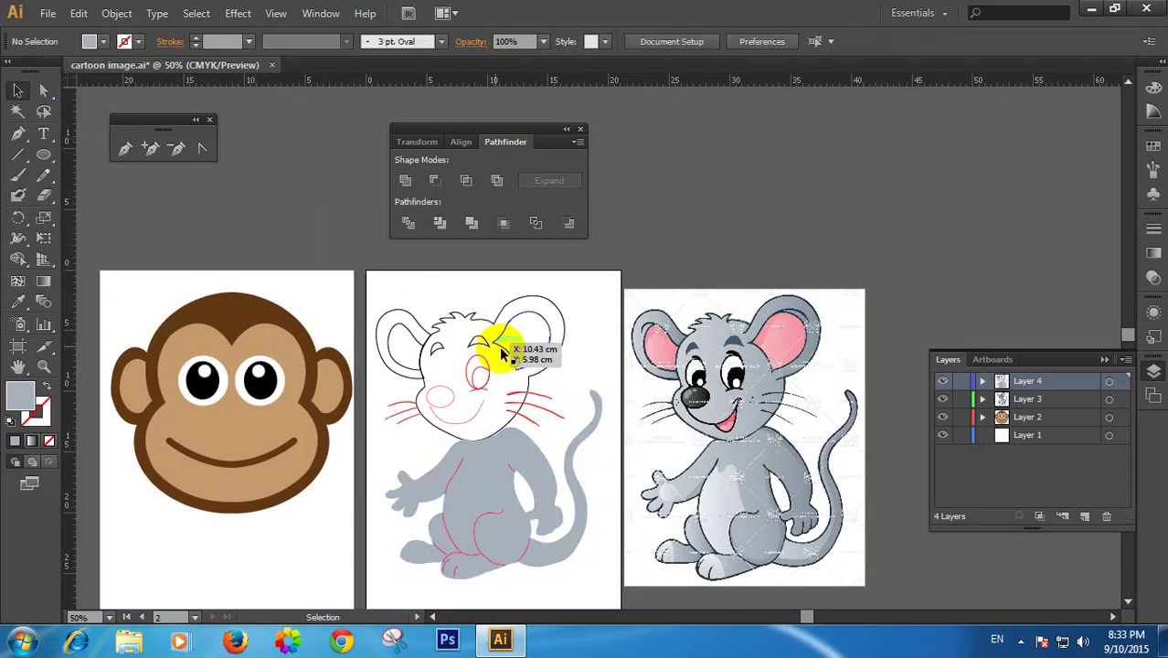
Fill the traced head-and-ears group with grey sampled from the reference mouse's face, and deselect it
{"action": "left_click", "coordinate": [546, 402]}
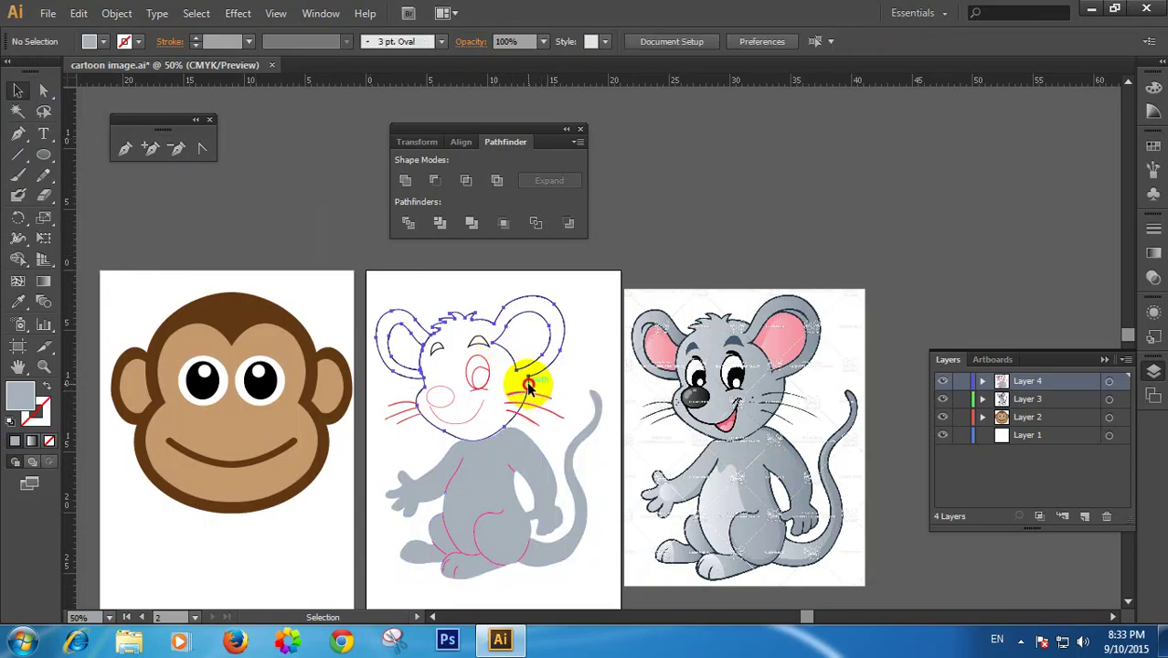
{"action": "left_click", "coordinate": [526, 381]}
{"action": "left_click", "coordinate": [17, 301]}
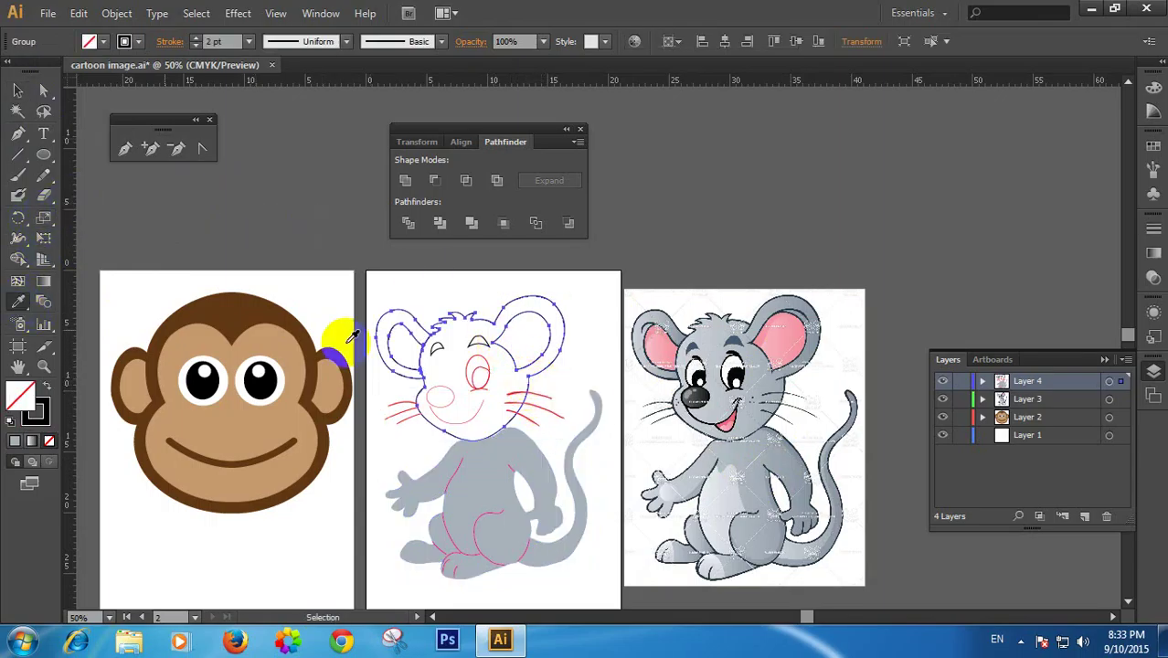
{"action": "left_click", "coordinate": [740, 401]}
{"action": "left_click", "coordinate": [761, 391]}
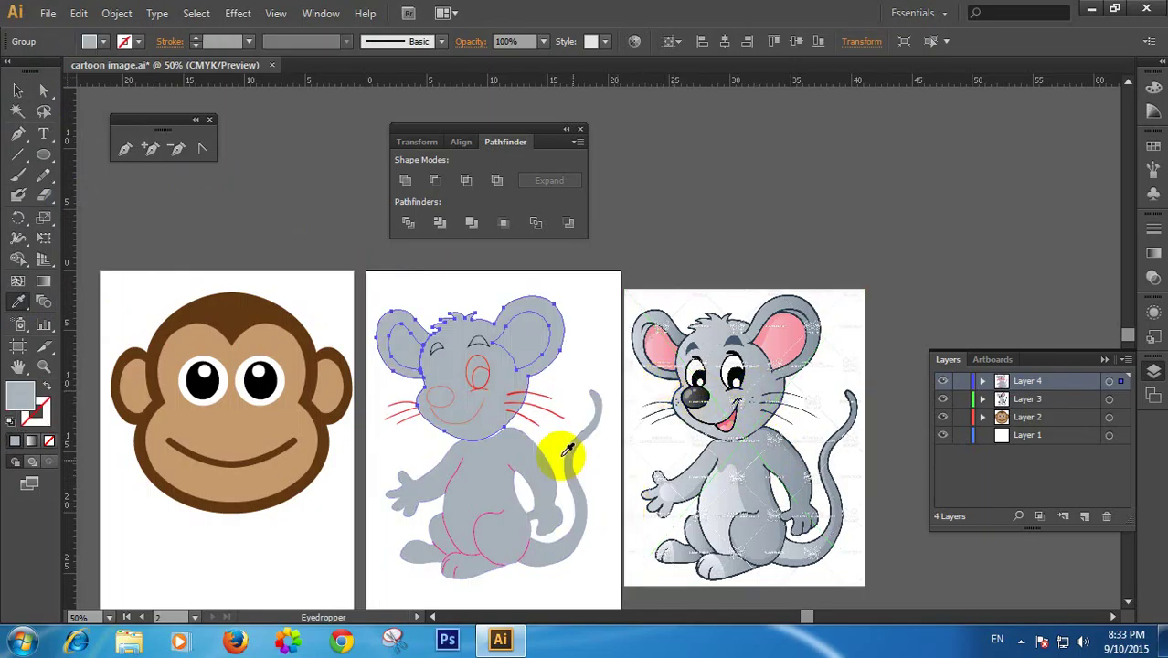
{"action": "left_click", "coordinate": [18, 91]}
{"action": "left_click", "coordinate": [346, 305]}
Ungroup the grey head-and-ears artwork so its parts can be selected separately, and deselect it
{"action": "left_click", "coordinate": [564, 412]}
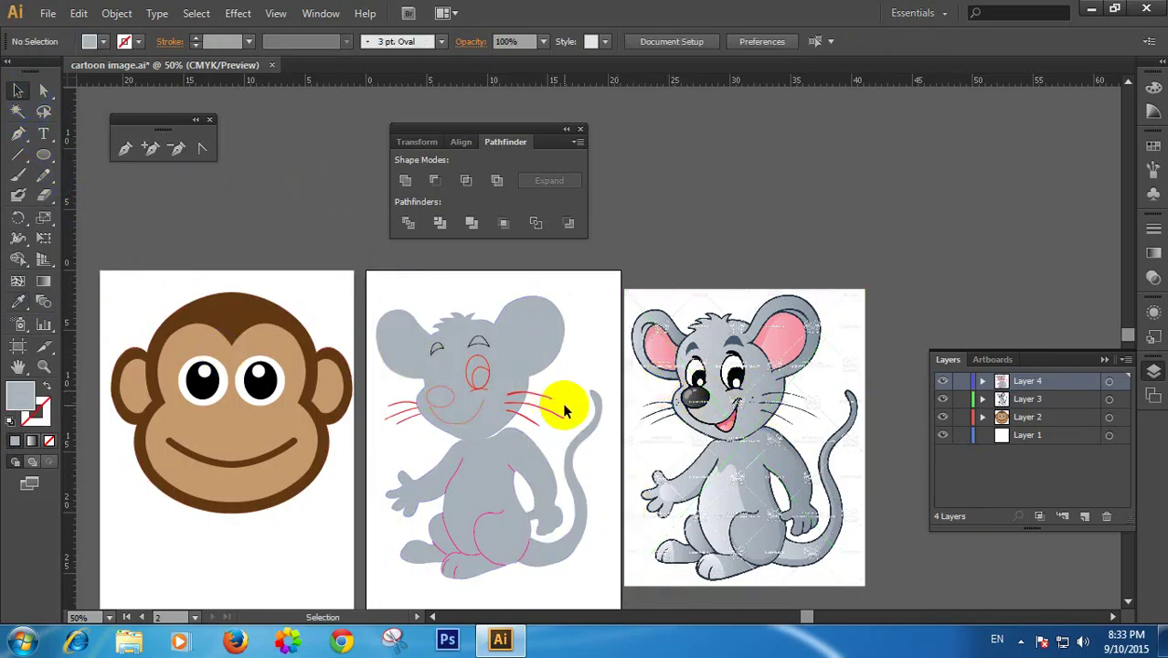
{"action": "left_click", "coordinate": [649, 372], "text": "ctrl"}
{"action": "left_click_drag", "start_coordinate": [585, 385], "coordinate": [644, 349]}
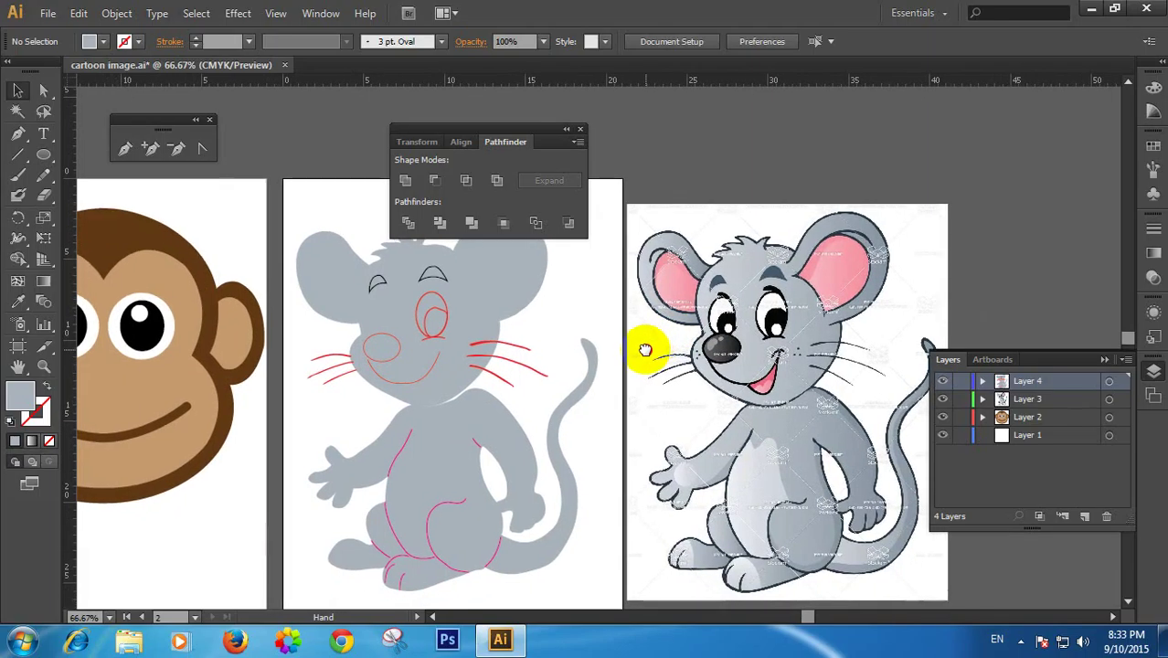
{"action": "left_click", "coordinate": [333, 274]}
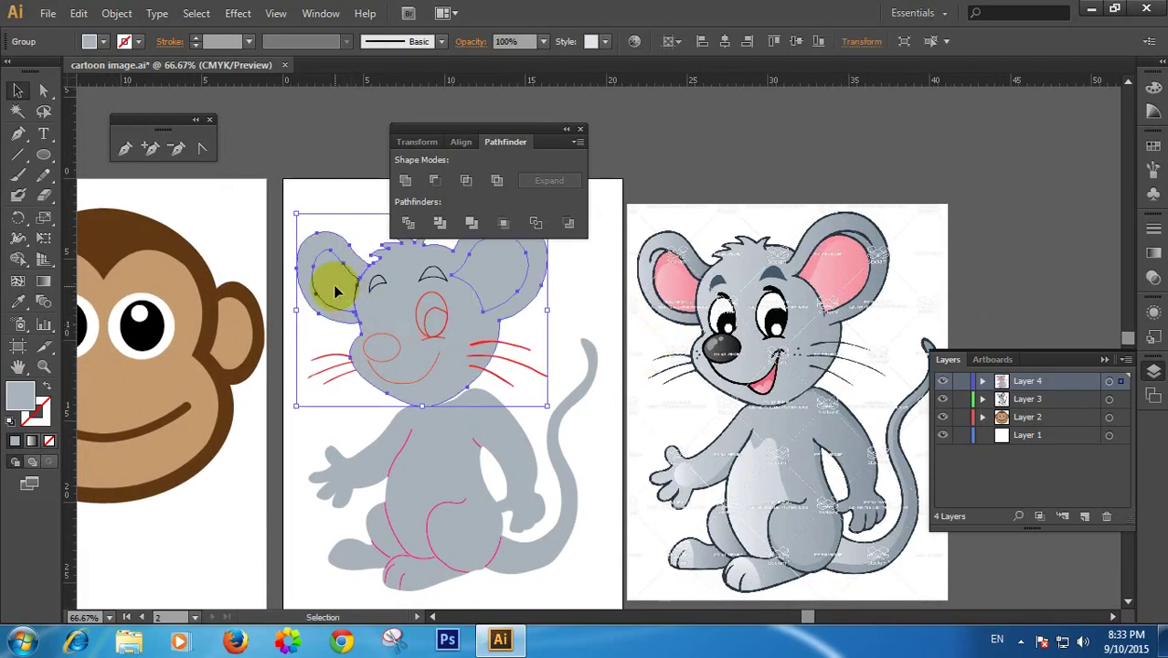
{"action": "right_click", "coordinate": [336, 287]}
{"action": "left_click", "coordinate": [393, 387]}
{"action": "left_click", "coordinate": [578, 313]}
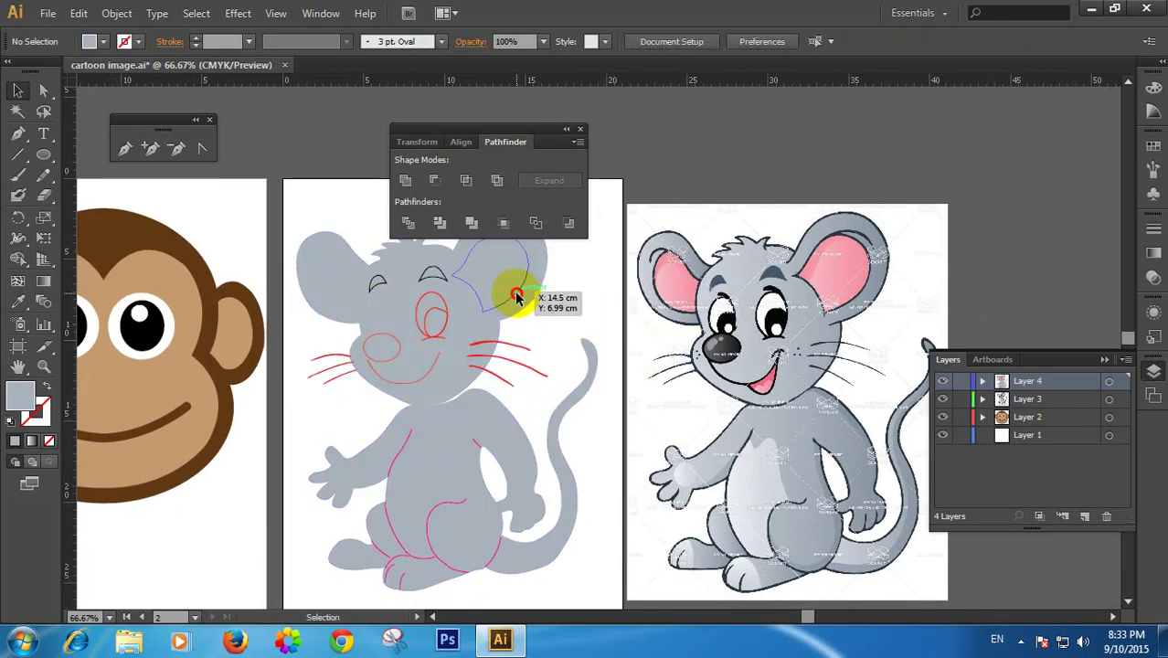
Fill the right inner-ear shape with pink sampled from the reference mouse's inner ear, and deselect it
{"action": "left_click", "coordinate": [519, 299]}
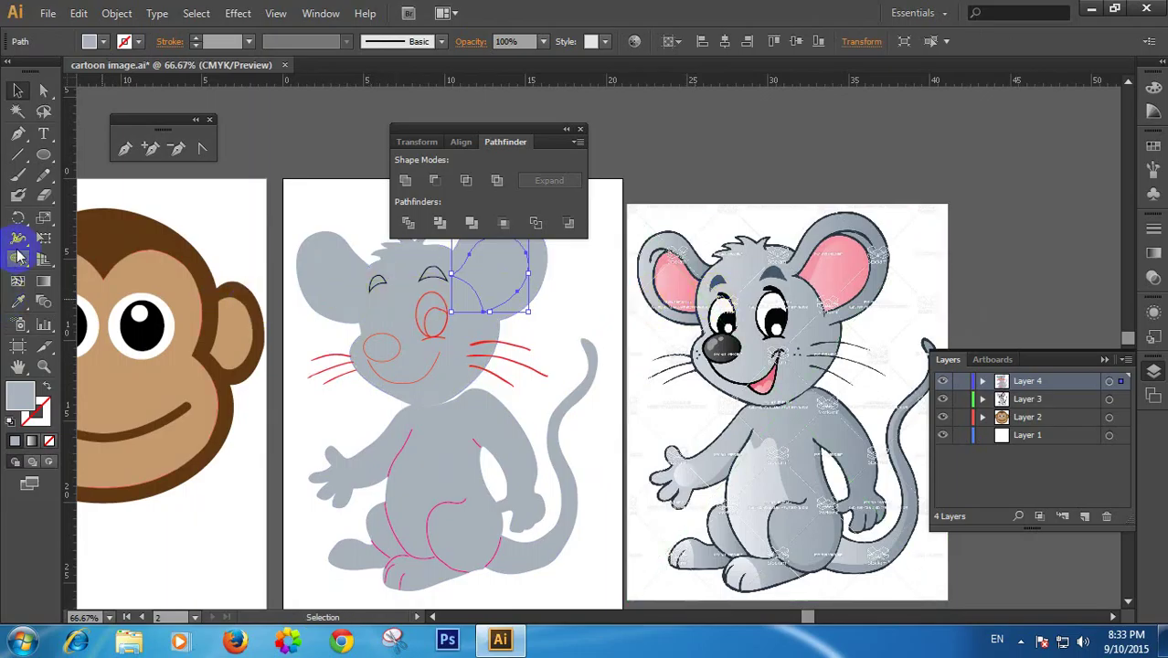
{"action": "left_click", "coordinate": [20, 301]}
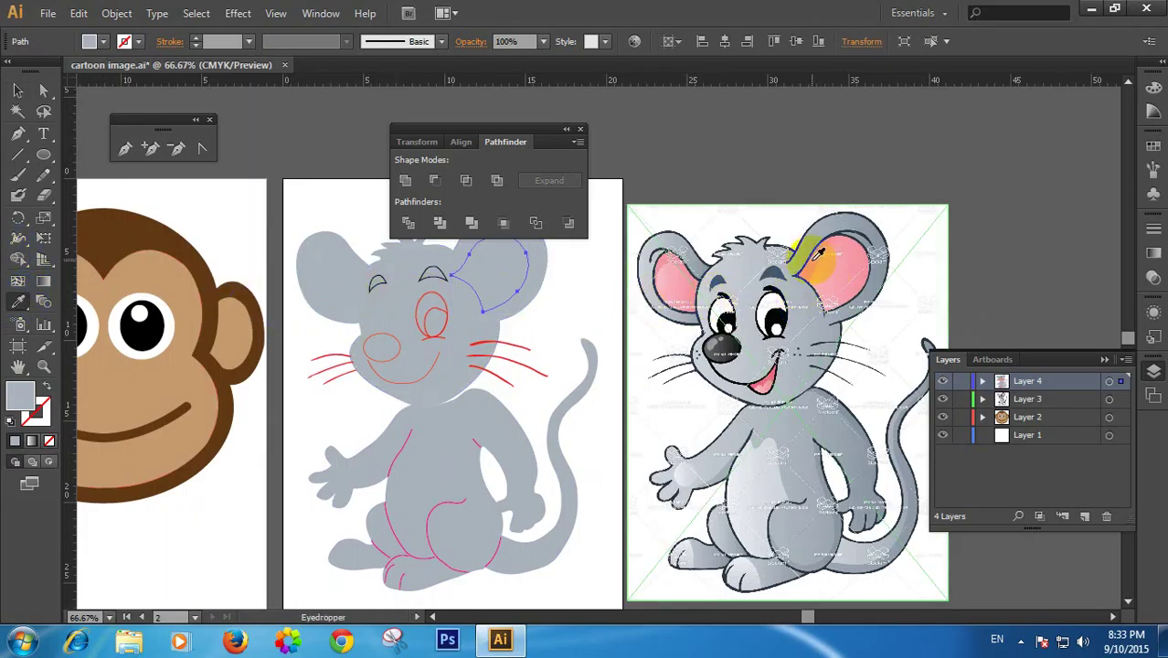
{"action": "left_click", "coordinate": [818, 254]}
{"action": "key", "text": "v"}
{"action": "left_click", "coordinate": [304, 125]}
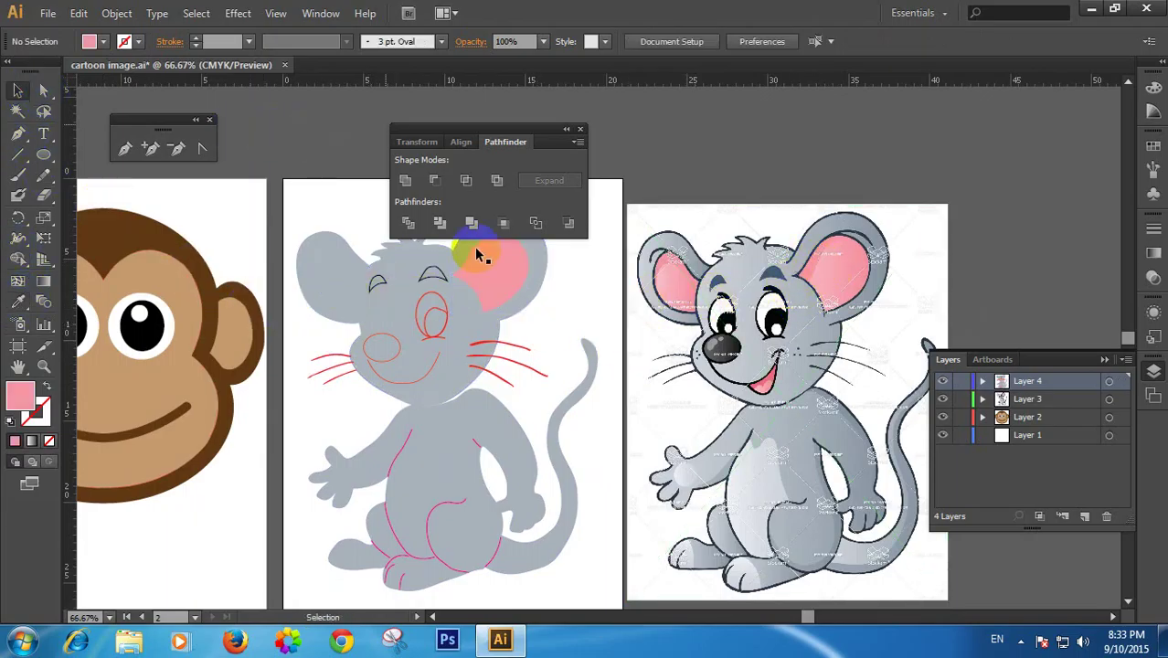
Fill the left inner-ear shape with the same pink sampled from the traced right inner ear, and deselect it
{"action": "left_click", "coordinate": [355, 286]}
{"action": "left_click", "coordinate": [20, 301]}
{"action": "left_click", "coordinate": [517, 262]}
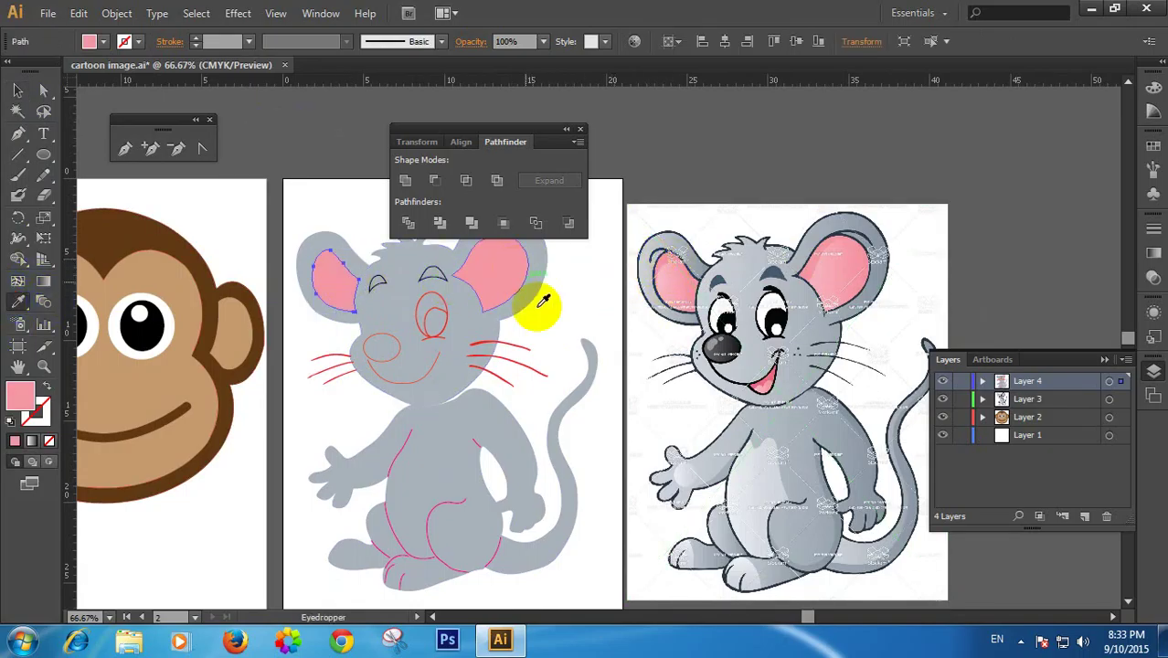
{"action": "left_click", "coordinate": [332, 107]}
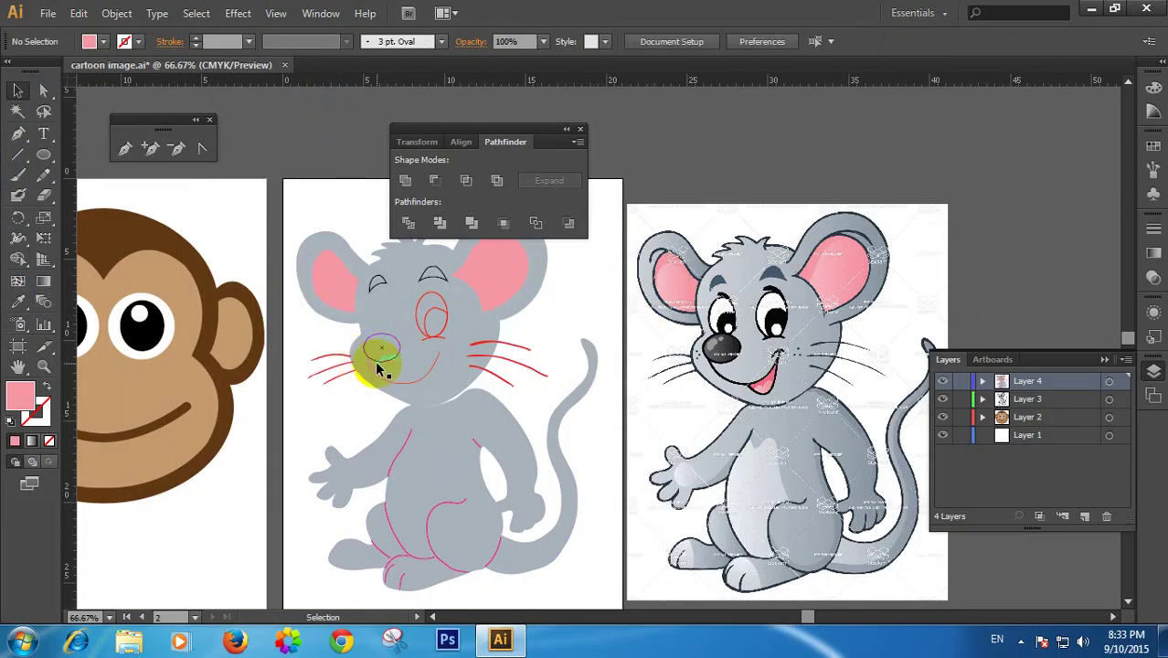
Fill the left eyebrow with the dark slate colour sampled from the reference mouse's eyebrow, and deselect it
{"action": "left_click_drag", "start_coordinate": [499, 320], "coordinate": [503, 354]}
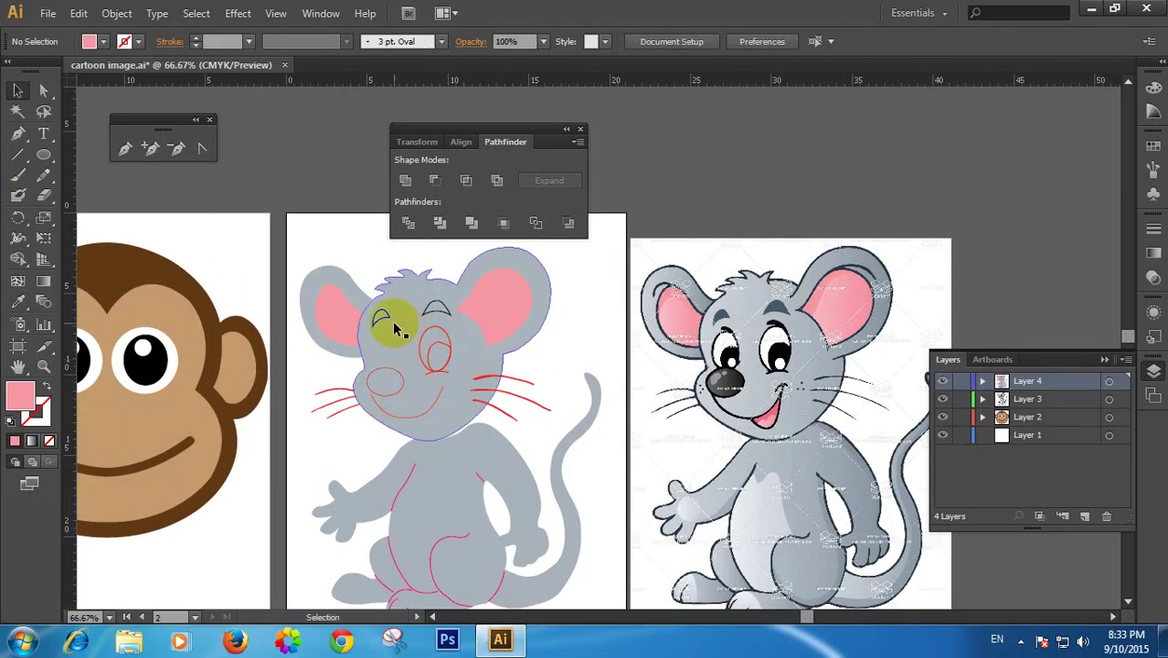
{"action": "left_click", "coordinate": [381, 318]}
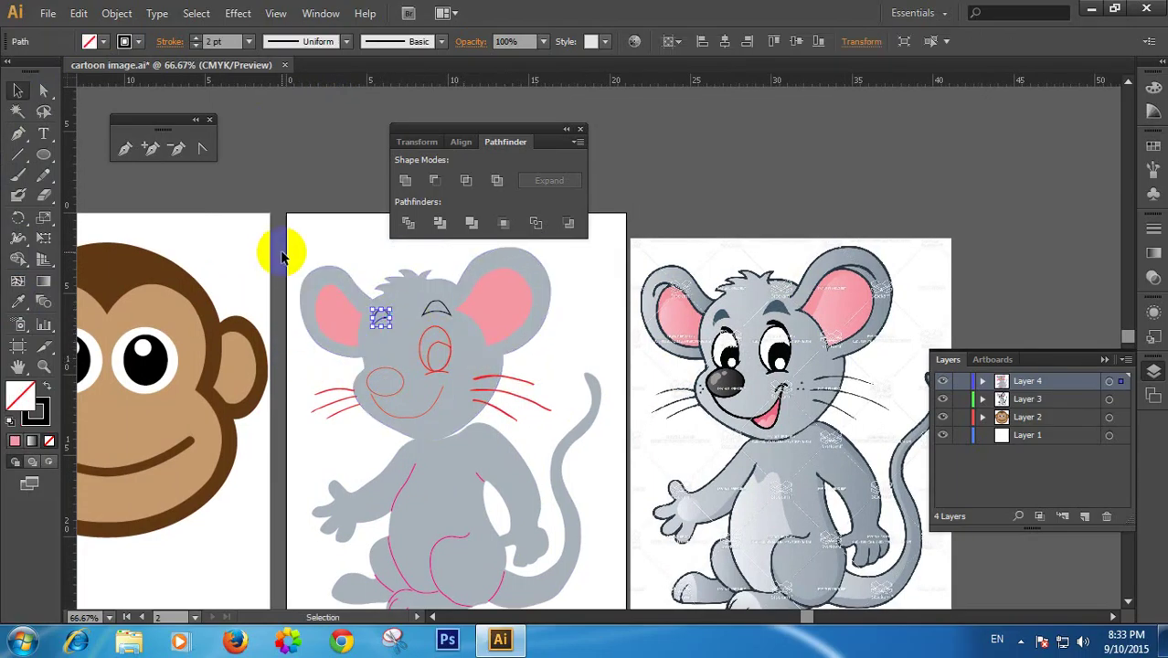
{"action": "left_click", "coordinate": [19, 304]}
{"action": "left_click", "coordinate": [724, 315]}
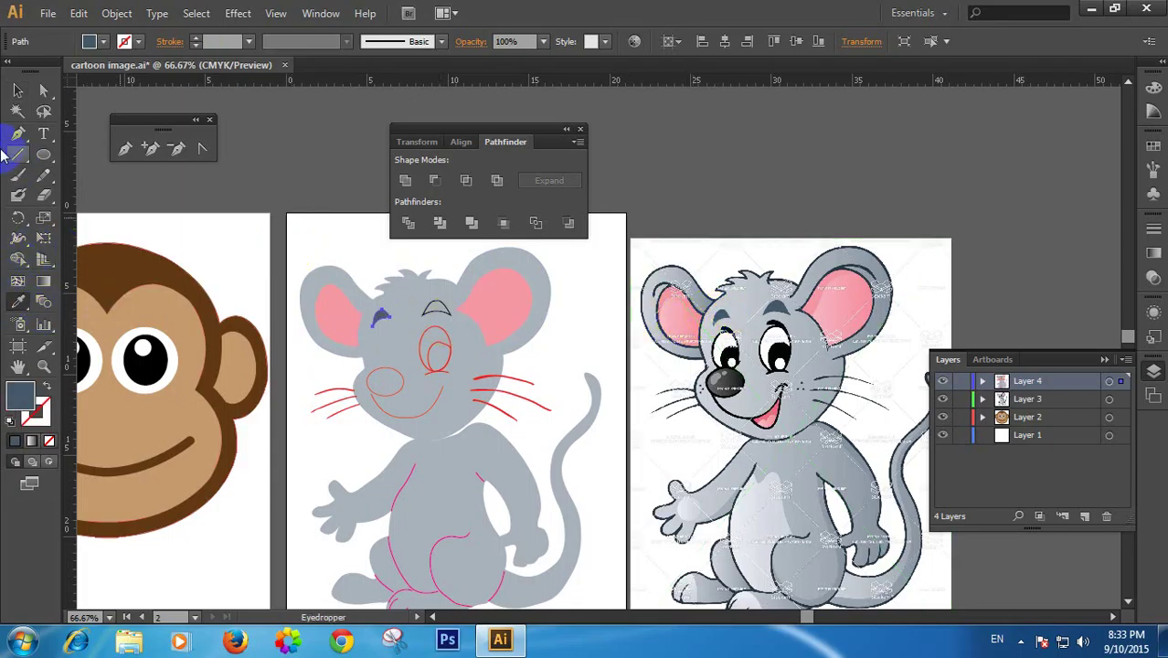
{"action": "left_click", "coordinate": [20, 90]}
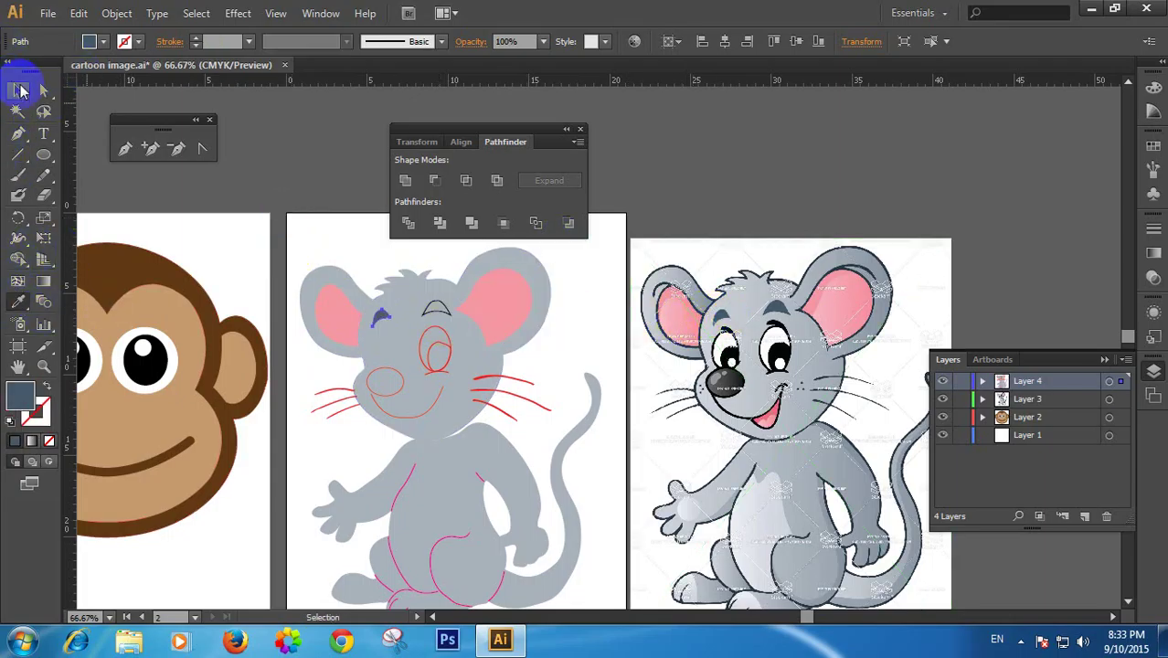
{"action": "left_click", "coordinate": [233, 117]}
Fill the right eyebrow with the dark slate colour sampled from the reference's matching eyebrow, and deselect it
{"action": "left_click", "coordinate": [437, 308]}
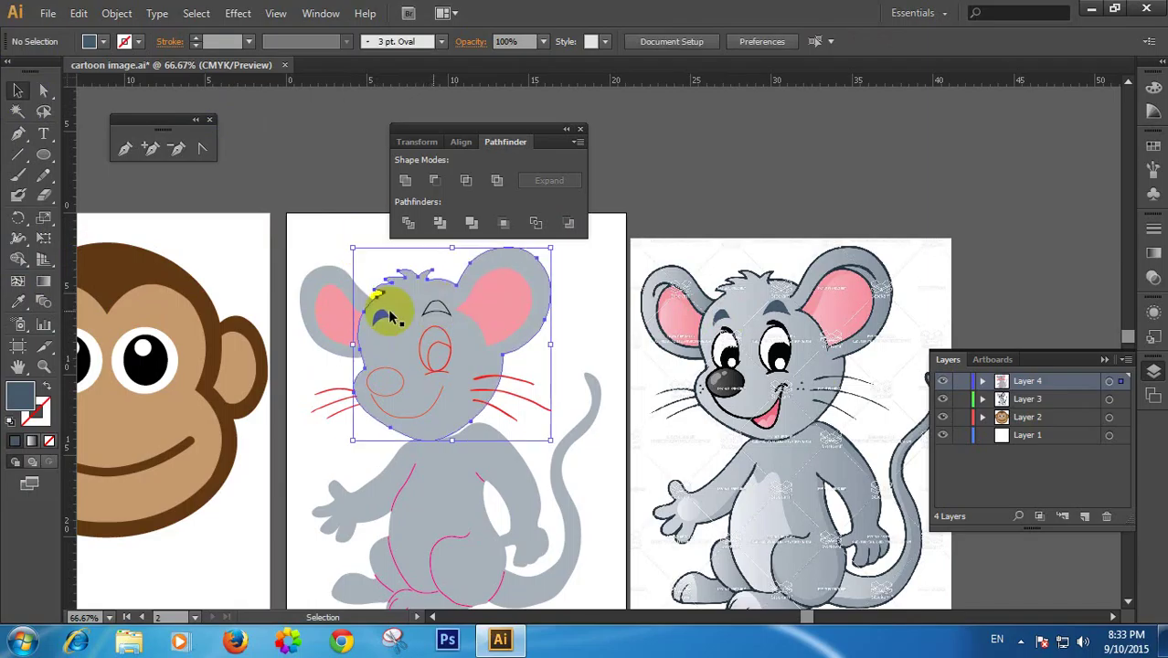
{"action": "left_click", "coordinate": [437, 309]}
{"action": "left_click", "coordinate": [19, 302]}
{"action": "left_click", "coordinate": [775, 313]}
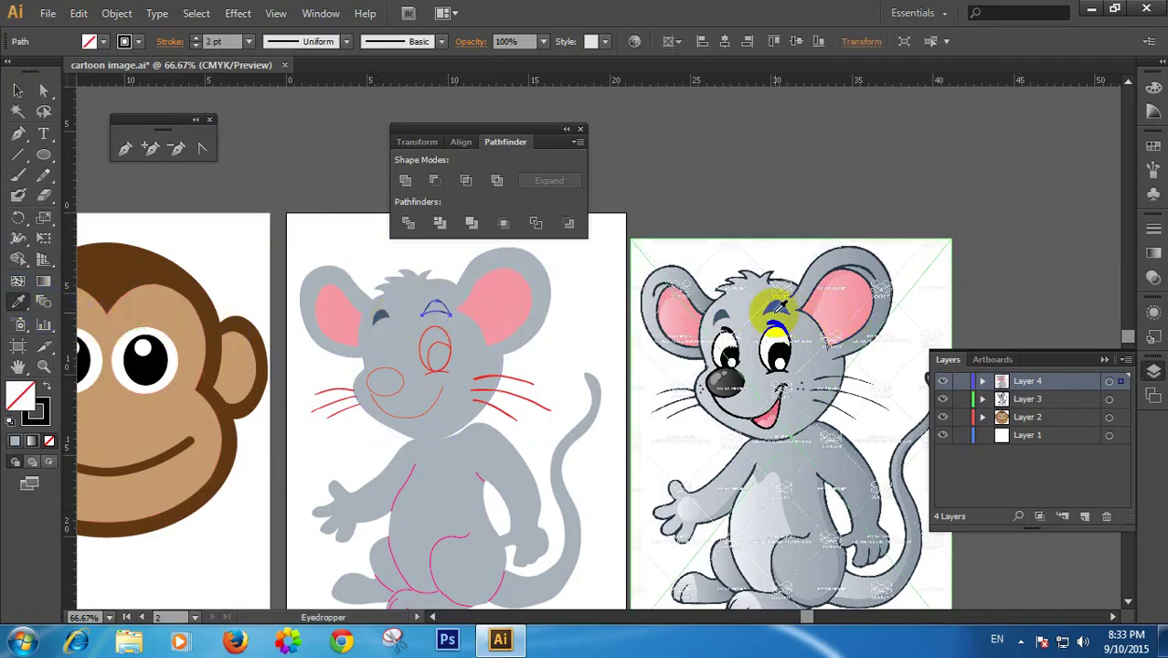
{"action": "left_click", "coordinate": [374, 177]}
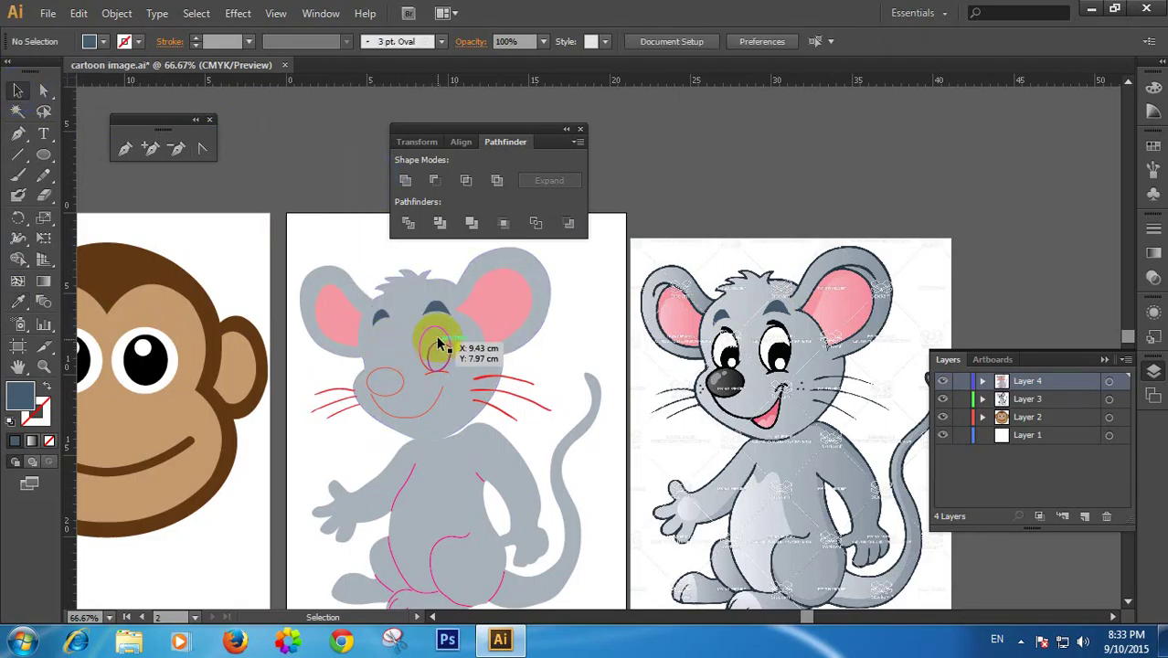
Give the large outer eye ellipse a white fill and a black stroke, and deselect it
{"action": "left_click", "coordinate": [434, 340]}
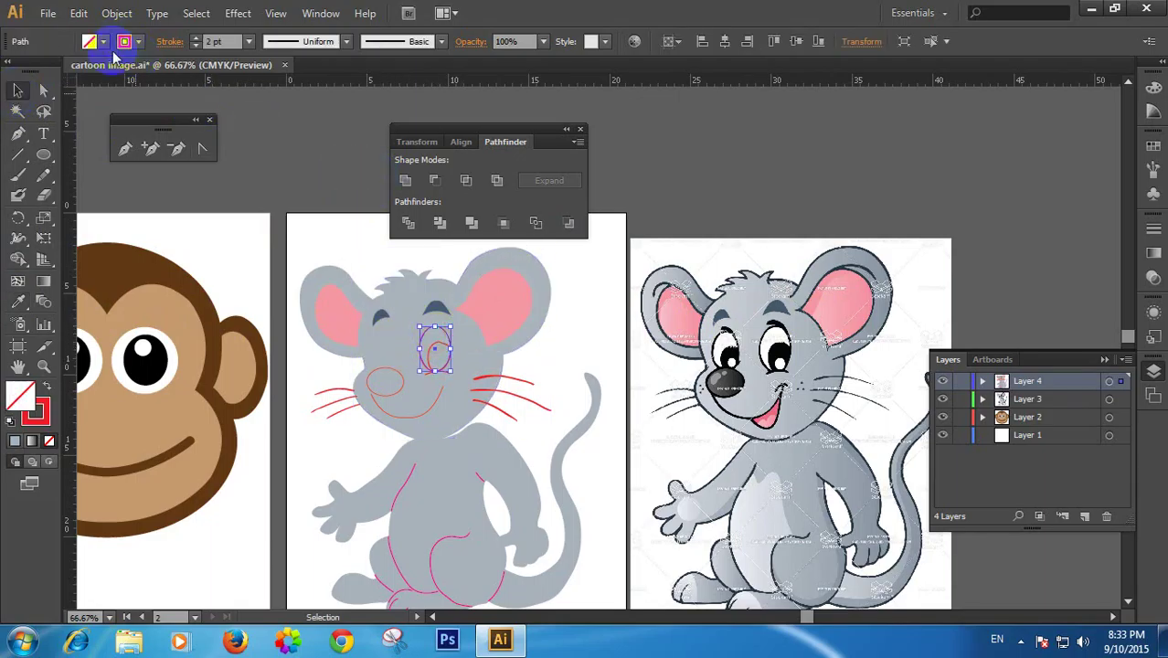
{"action": "left_click", "coordinate": [103, 42]}
{"action": "left_click", "coordinate": [36, 72]}
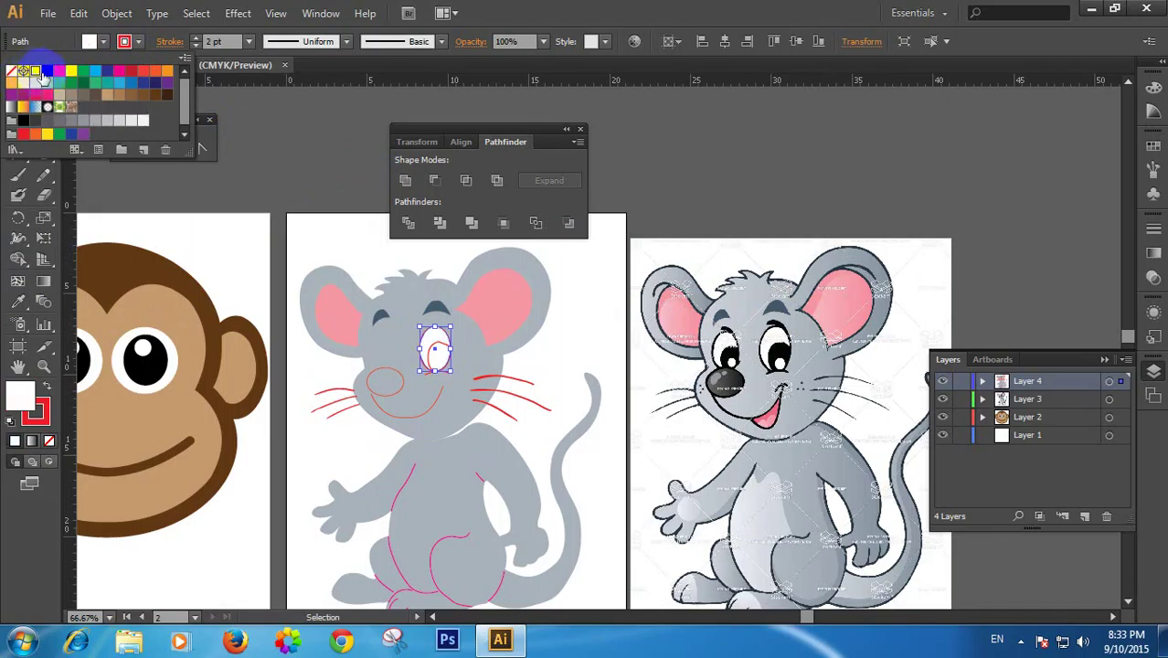
{"action": "left_click", "coordinate": [256, 128]}
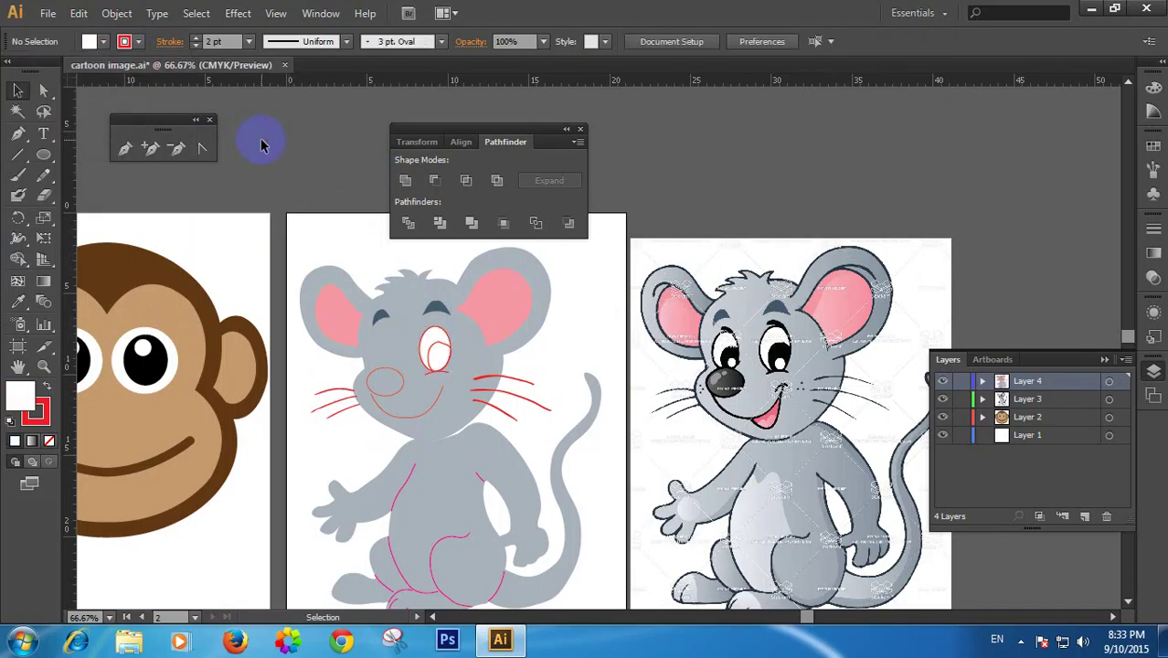
{"action": "left_click", "coordinate": [444, 335]}
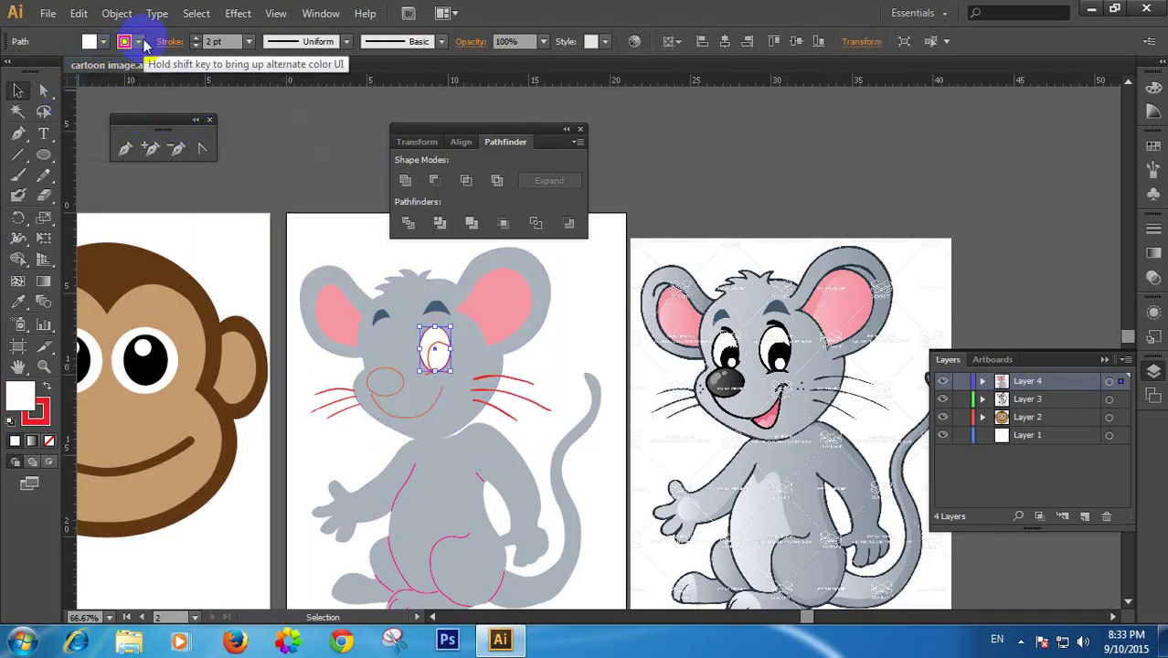
{"action": "left_click", "coordinate": [104, 42]}
{"action": "left_click", "coordinate": [232, 149]}
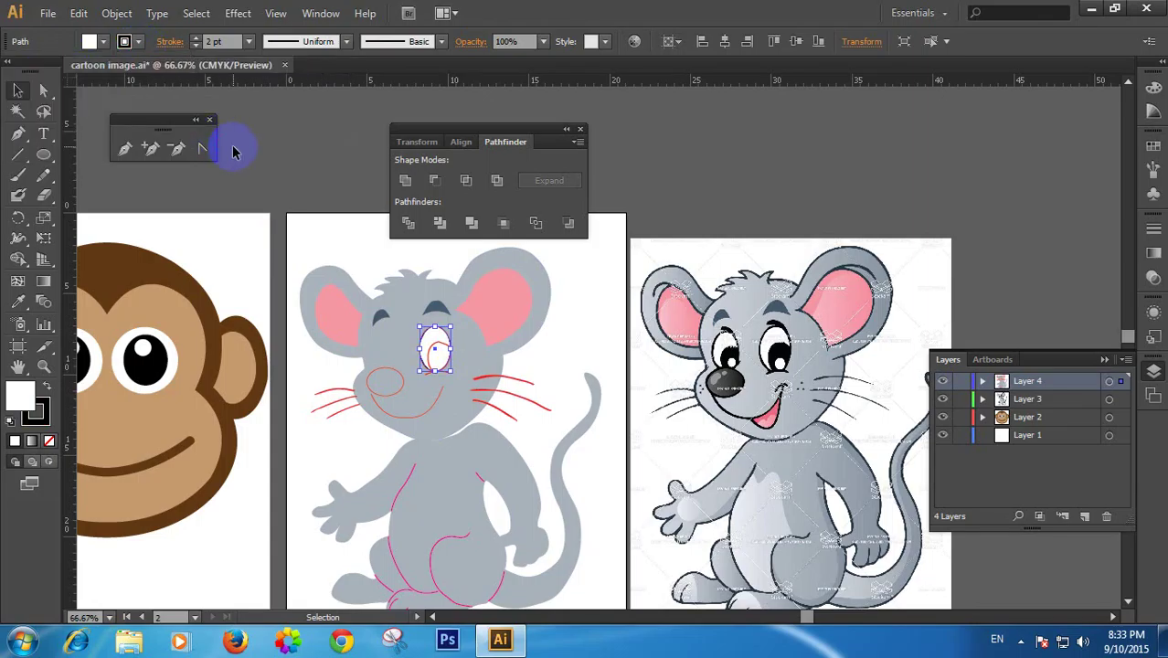
Give the traced head, outer ear and inner-ear shapes a black stroke, and deselect them
{"action": "left_click", "coordinate": [485, 290]}
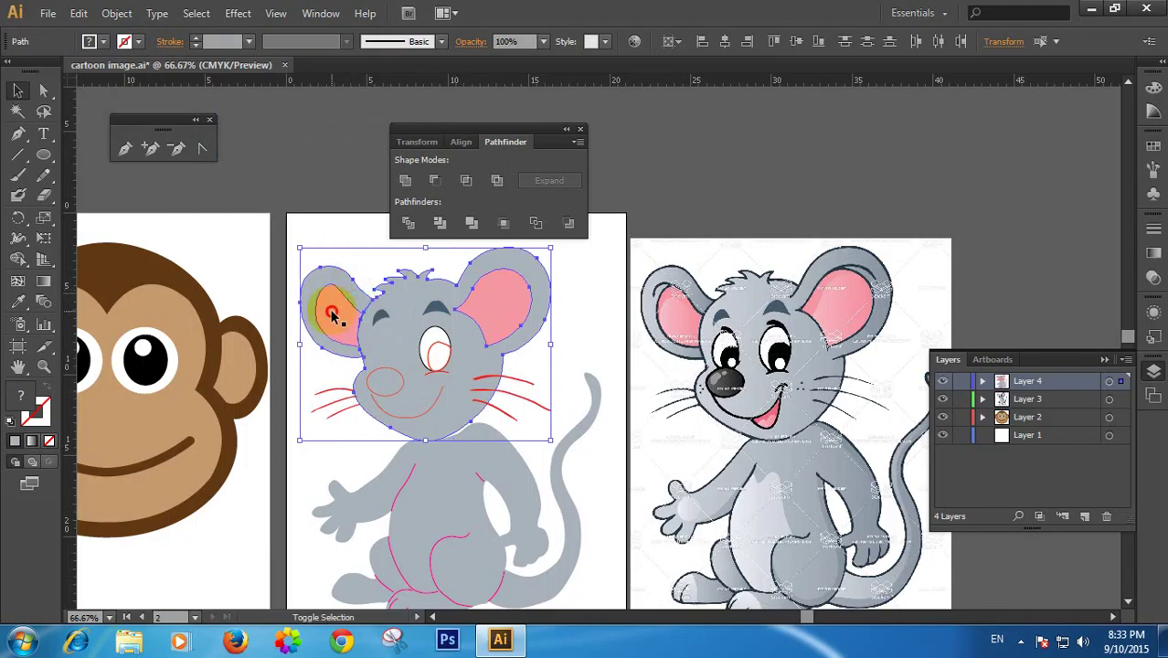
{"action": "left_click", "coordinate": [138, 41]}
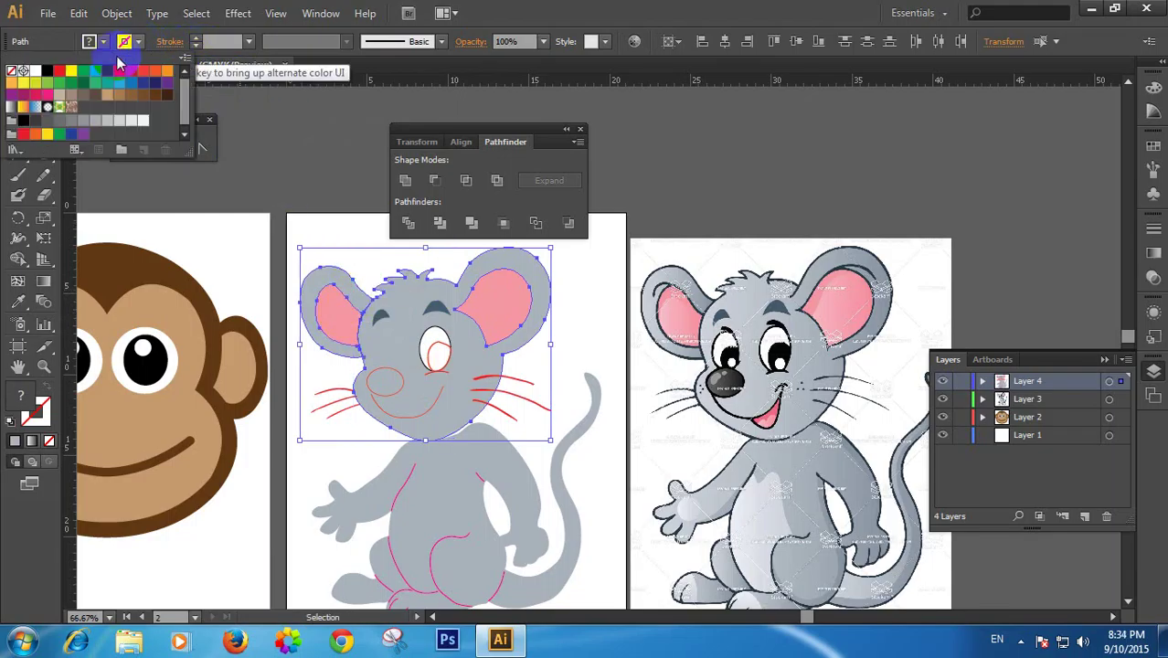
{"action": "left_click", "coordinate": [48, 73]}
{"action": "left_click", "coordinate": [280, 138]}
Give both traced eyebrows a black stroke, and deselect them
{"action": "key", "text": "space"}
{"action": "left_click_drag", "start_coordinate": [458, 435], "coordinate": [467, 414]}
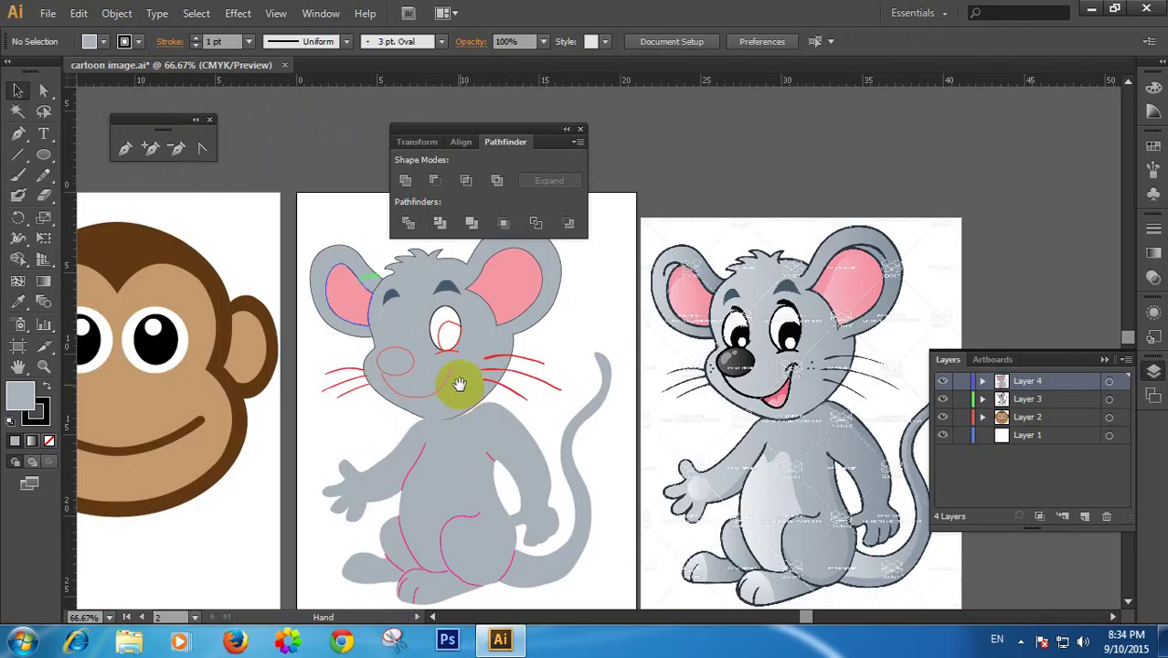
{"action": "left_click", "coordinate": [395, 306]}
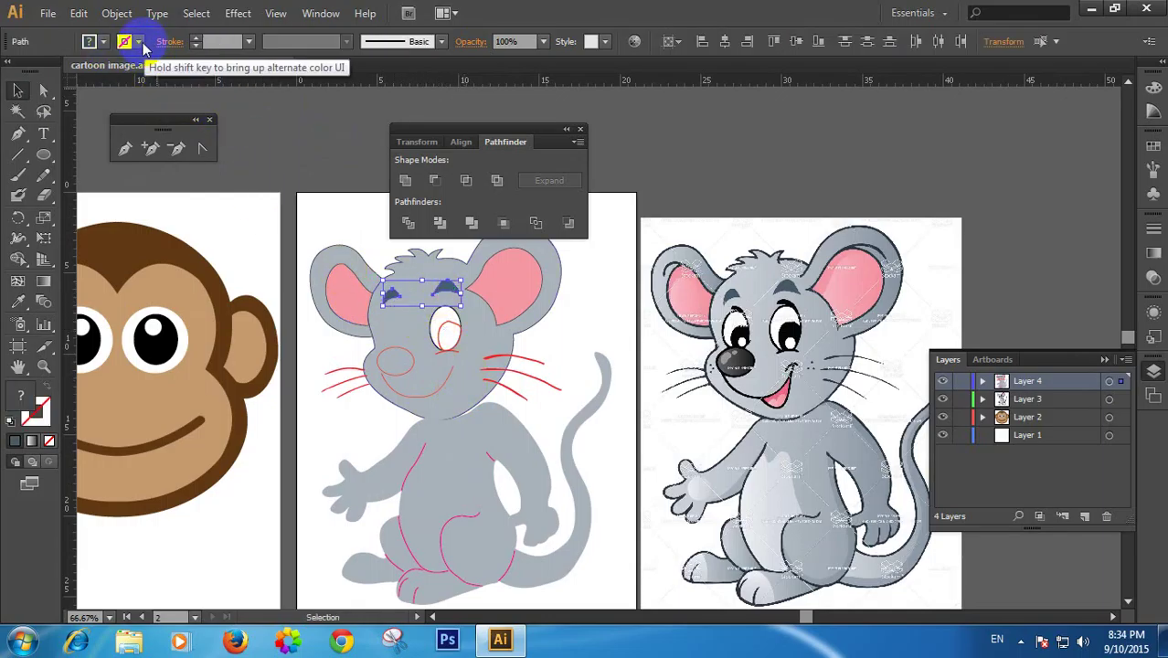
{"action": "left_click", "coordinate": [126, 41]}
{"action": "left_click", "coordinate": [47, 70]}
{"action": "left_click", "coordinate": [290, 150]}
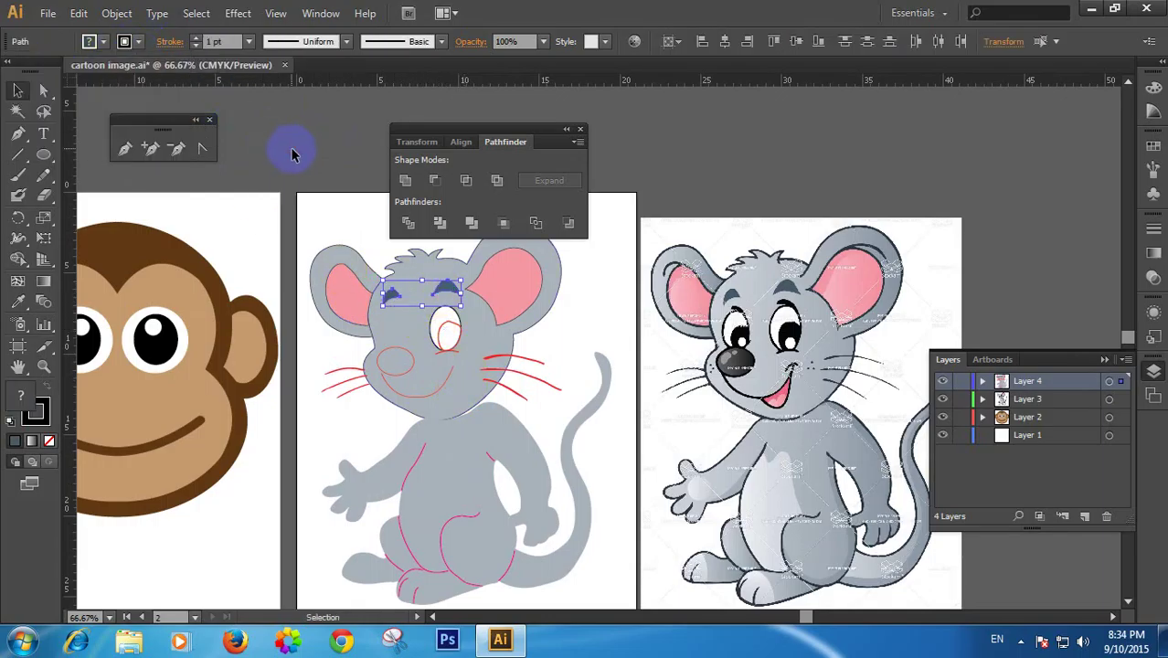
{"action": "left_click", "coordinate": [291, 152]}
Fill the whiskers on both sides of the traced face with black, and deselect them
{"action": "left_click_drag", "start_coordinate": [526, 457], "coordinate": [525, 435]}
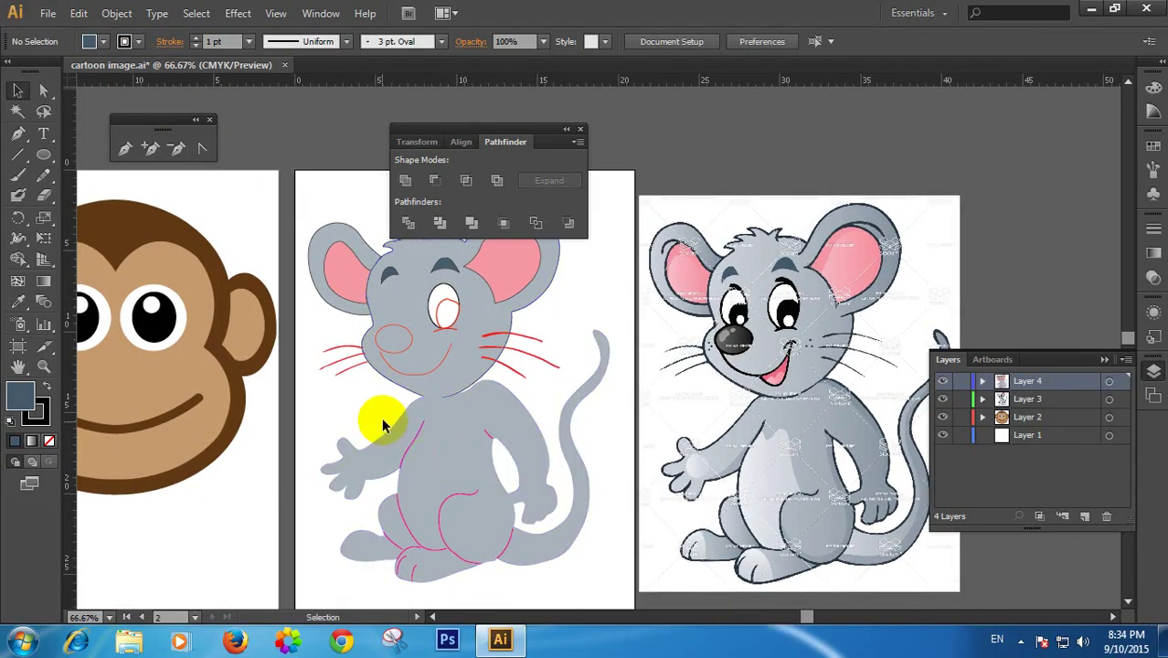
{"action": "left_click", "coordinate": [334, 361]}
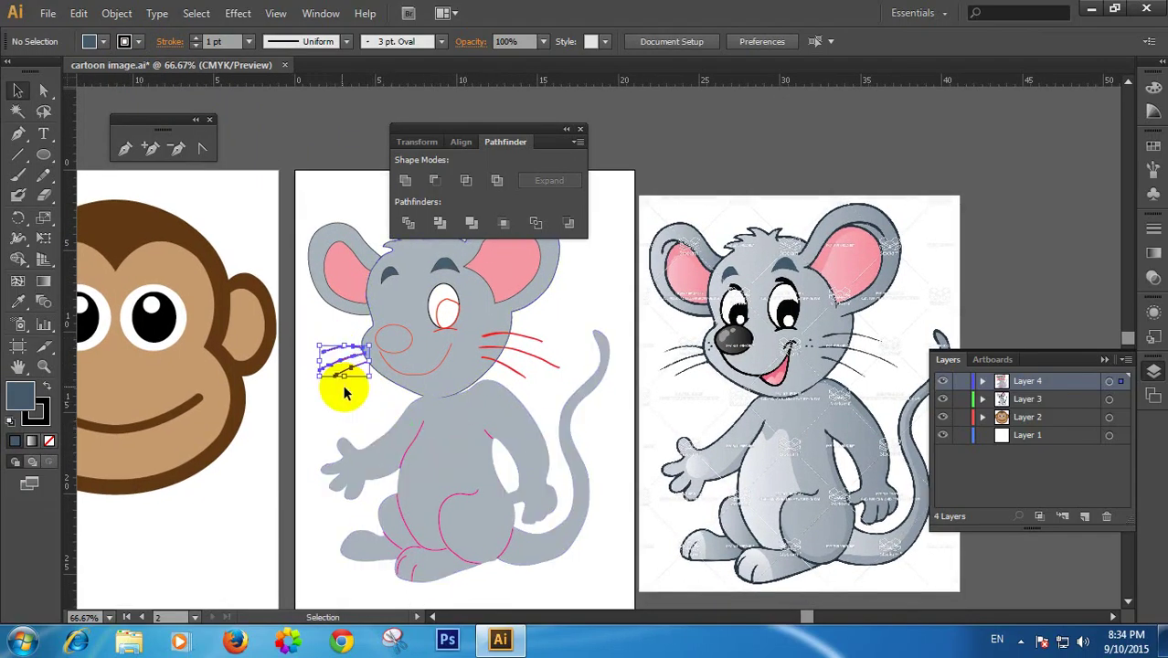
{"action": "left_click", "coordinate": [537, 365], "text": "shift"}
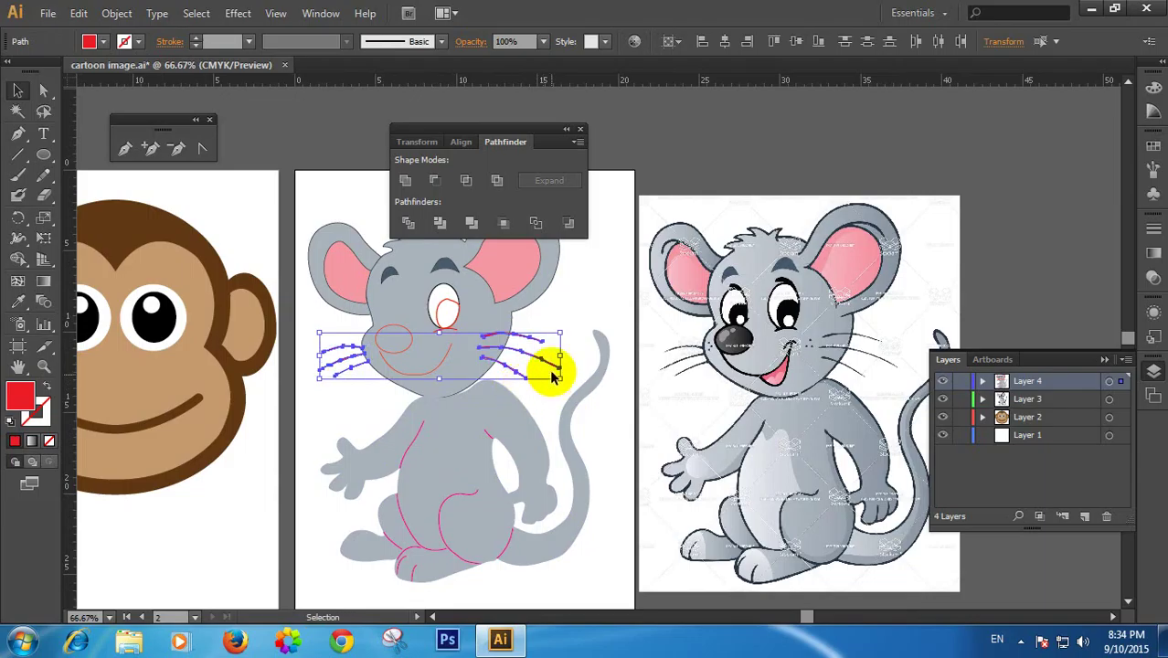
{"action": "left_click", "coordinate": [89, 42]}
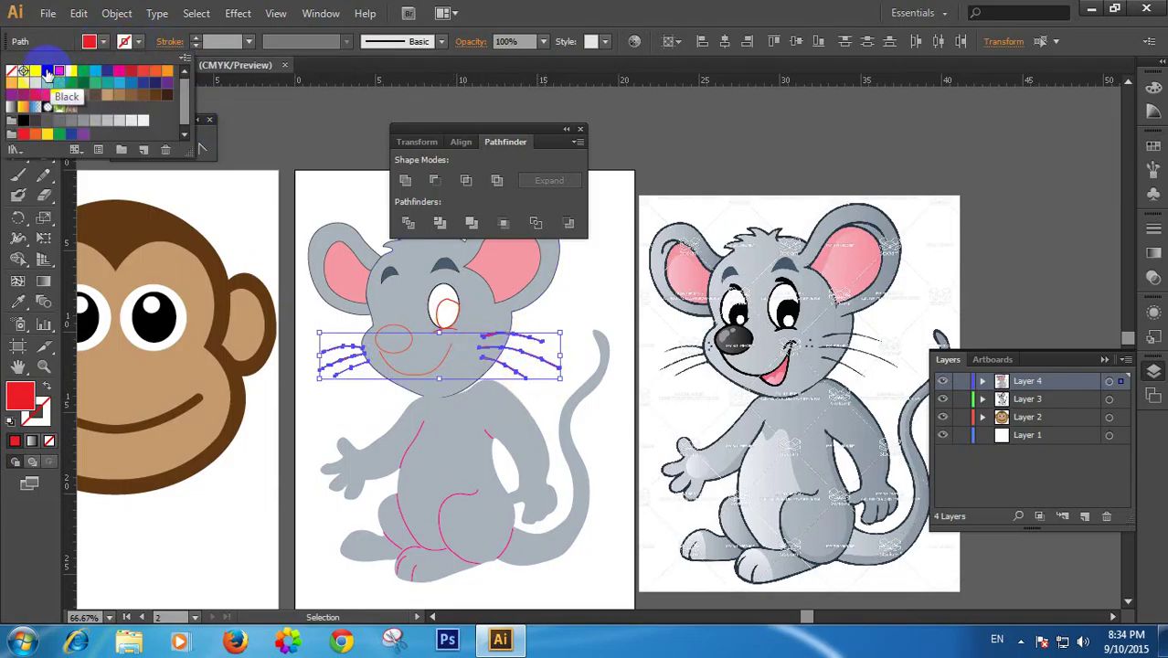
{"action": "left_click", "coordinate": [239, 219]}
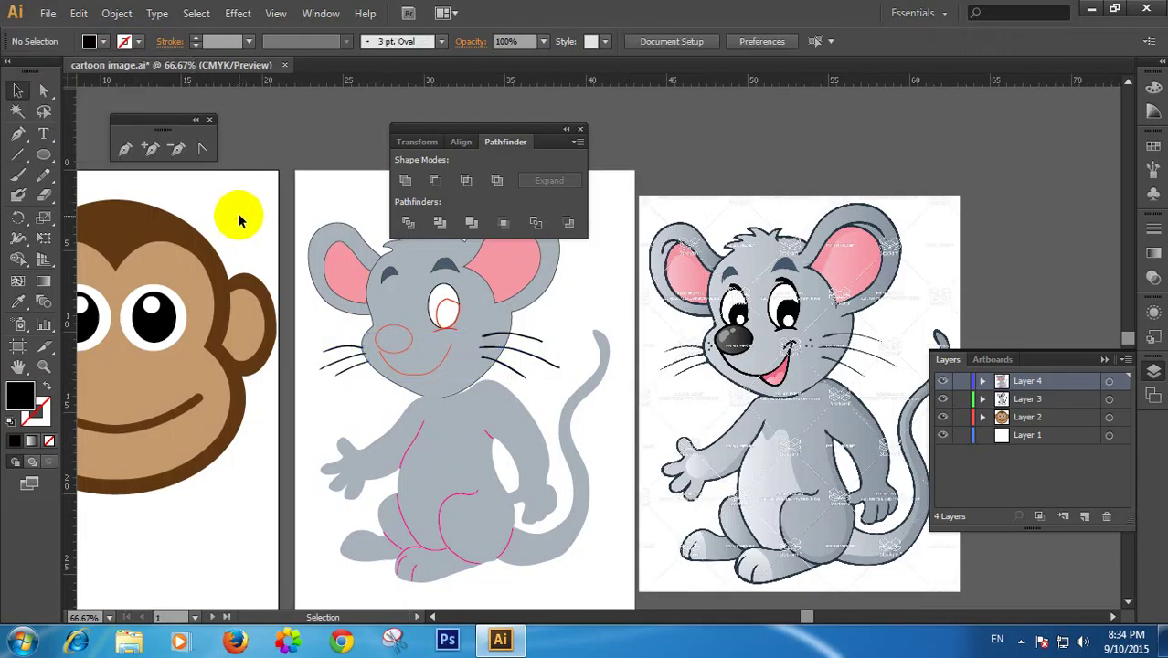
Fill the pupil inside the white eye ellipse with black, remove its stroke, and deselect it
{"action": "left_click_drag", "start_coordinate": [385, 277], "coordinate": [384, 339]}
{"action": "left_click", "coordinate": [466, 376], "text": "ctrl"}
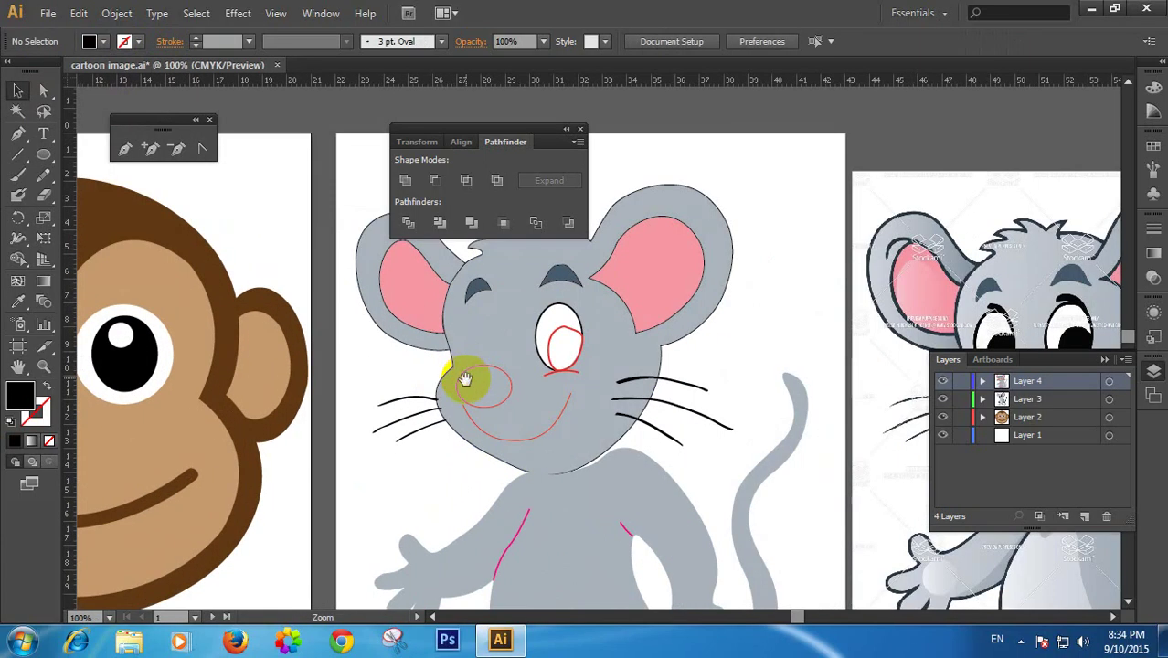
{"action": "left_click_drag", "start_coordinate": [692, 393], "coordinate": [482, 388]}
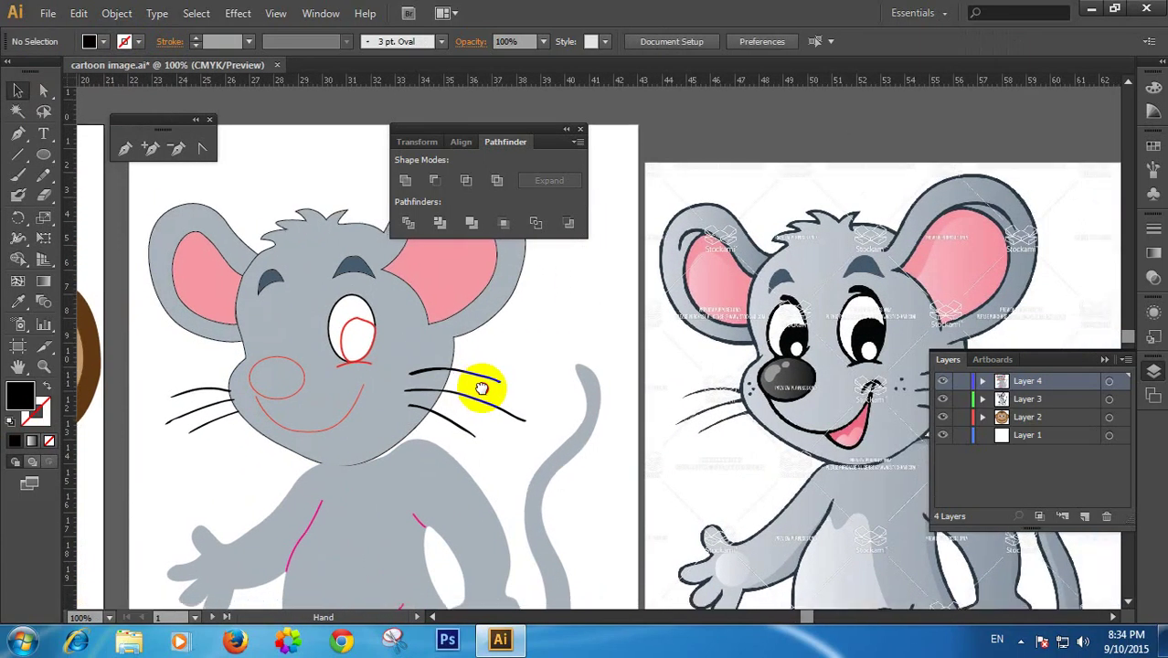
{"action": "left_click", "coordinate": [364, 334]}
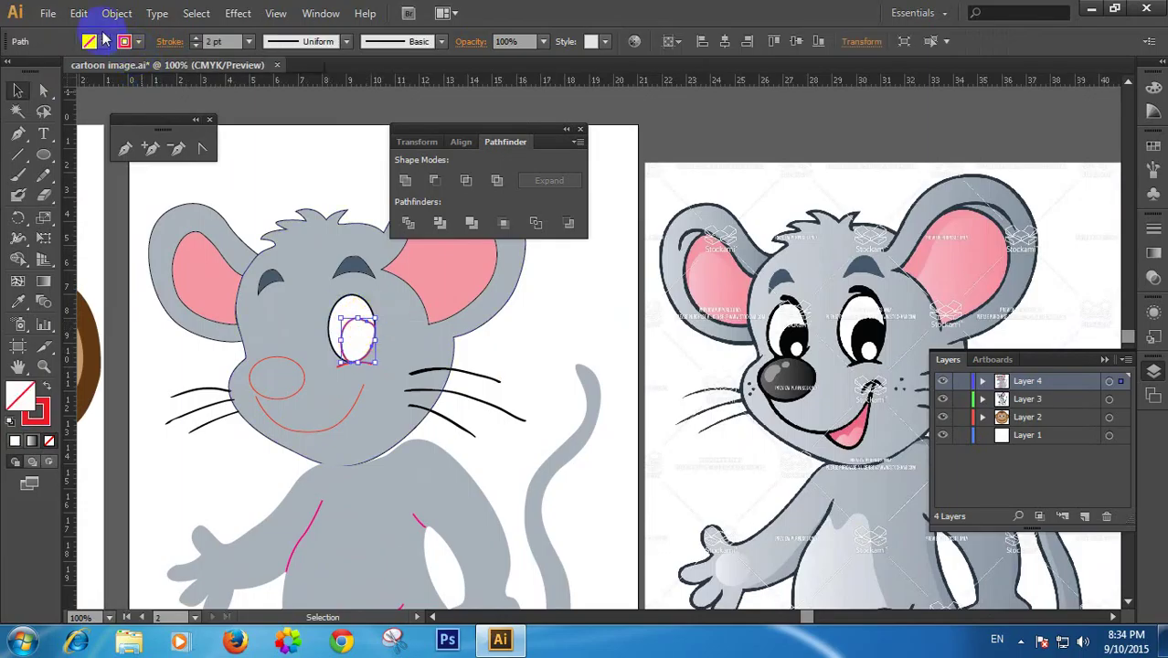
{"action": "left_click", "coordinate": [90, 41]}
{"action": "left_click", "coordinate": [47, 70]}
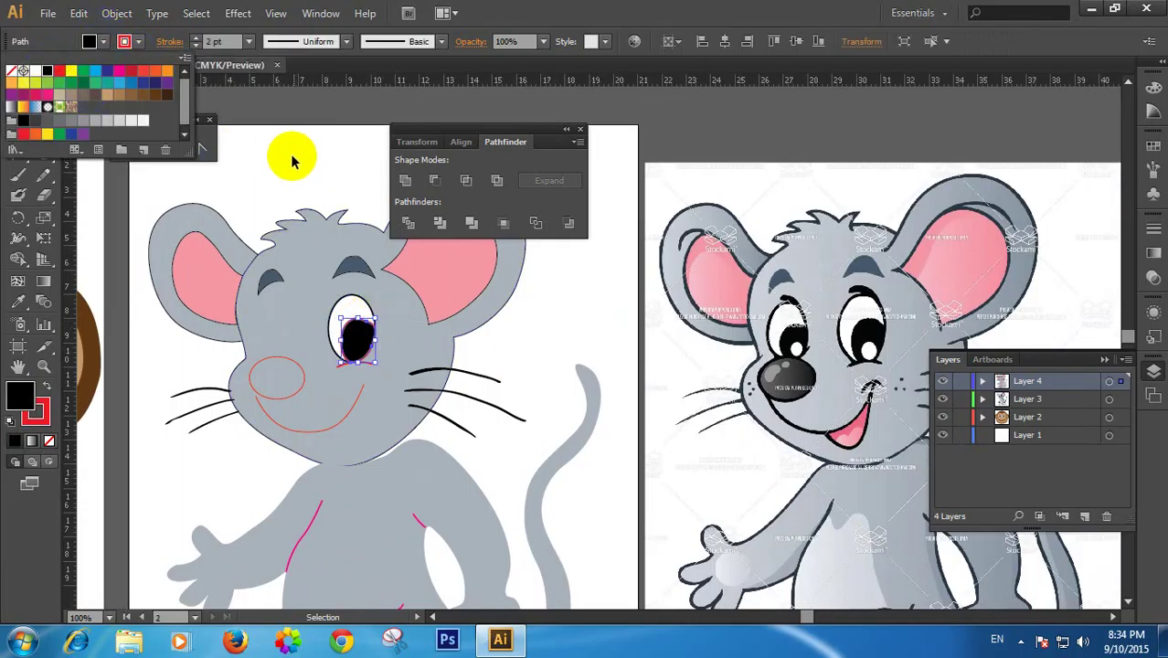
{"action": "left_click", "coordinate": [124, 41]}
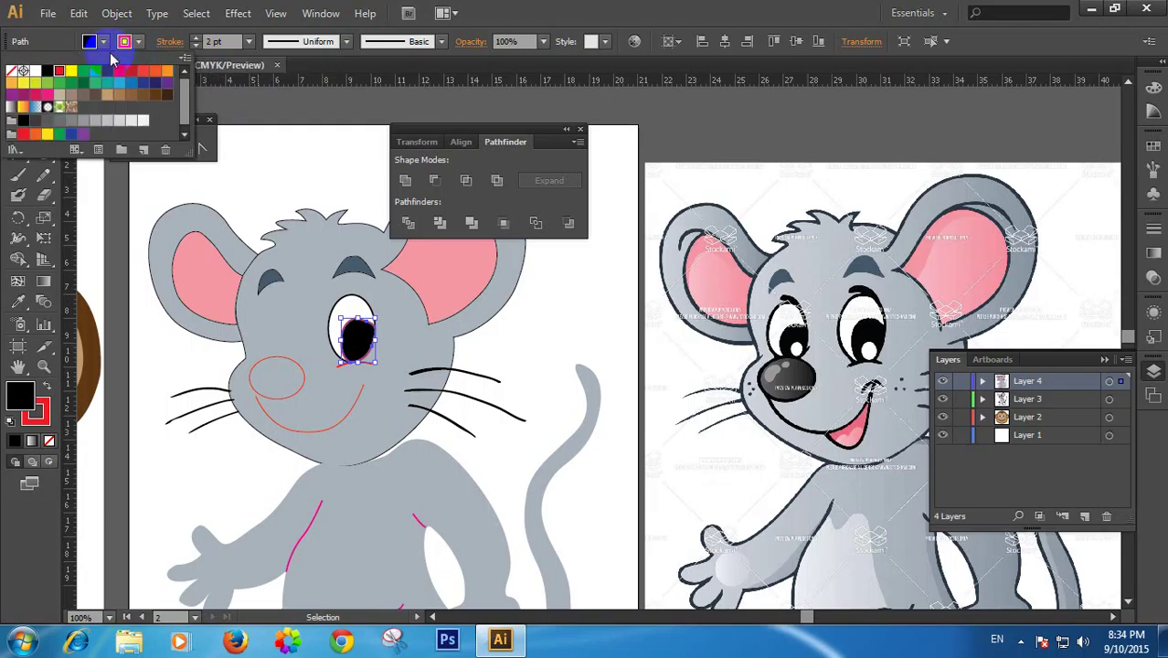
{"action": "left_click", "coordinate": [45, 72]}
{"action": "left_click", "coordinate": [16, 72]}
{"action": "left_click", "coordinate": [311, 155]}
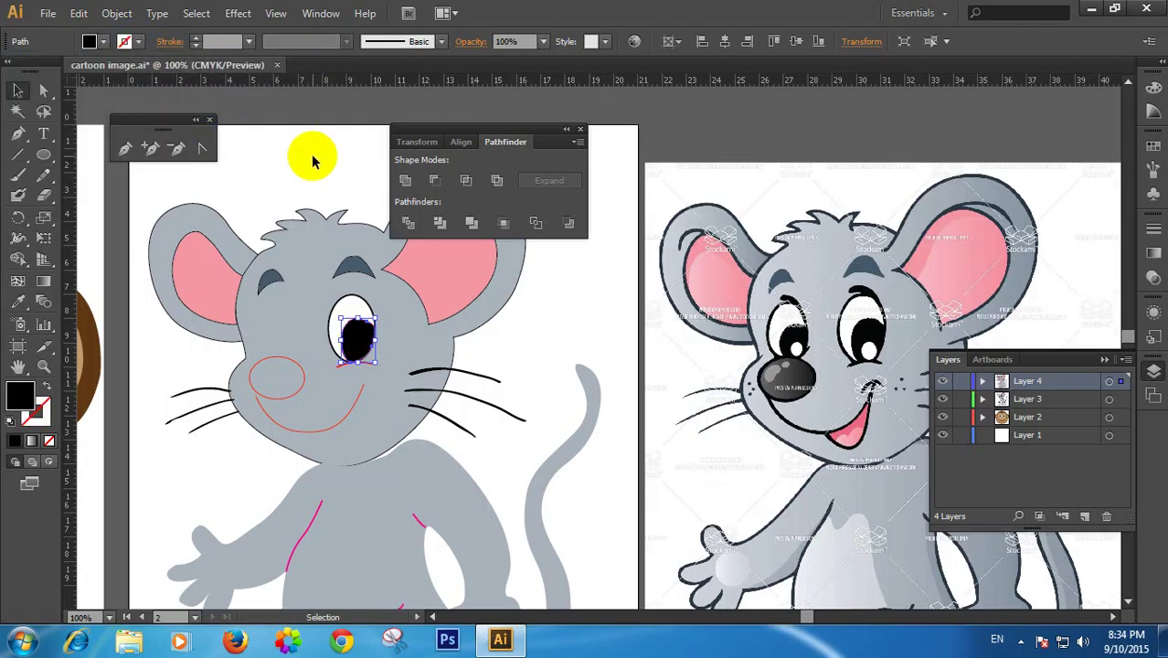
{"action": "left_click", "coordinate": [310, 155]}
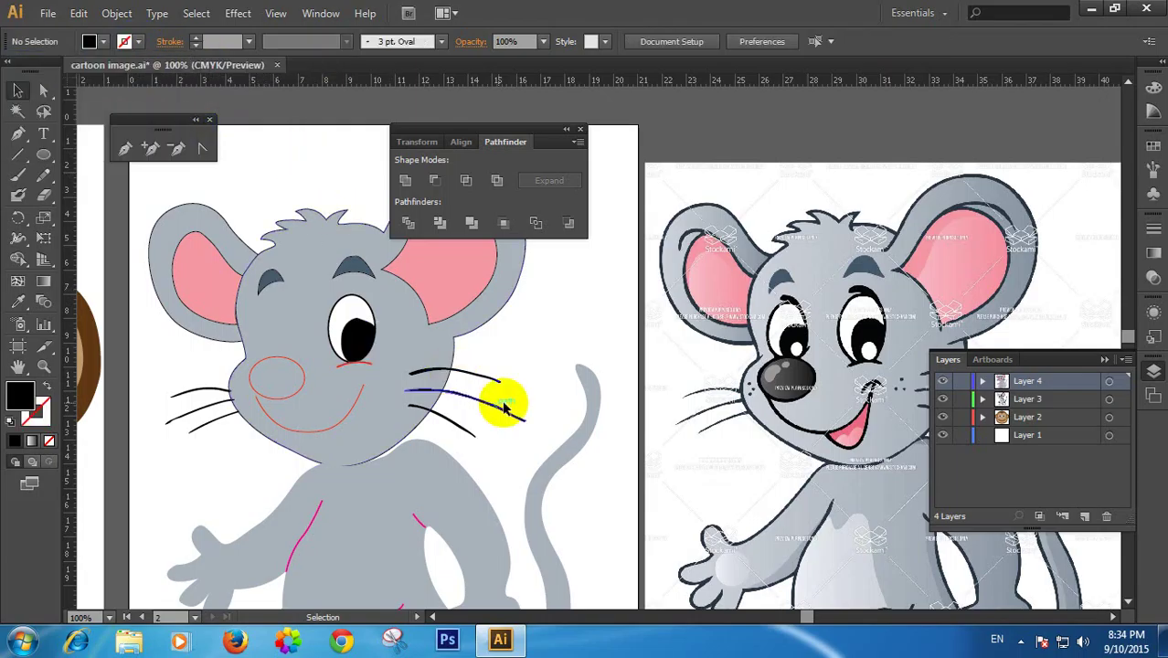
Draw a small upright ellipse inside the black pupil as a highlight, fill it with white, and deselect it
{"action": "left_click", "coordinate": [395, 350], "text": "ctrl"}
{"action": "left_click", "coordinate": [41, 164]}
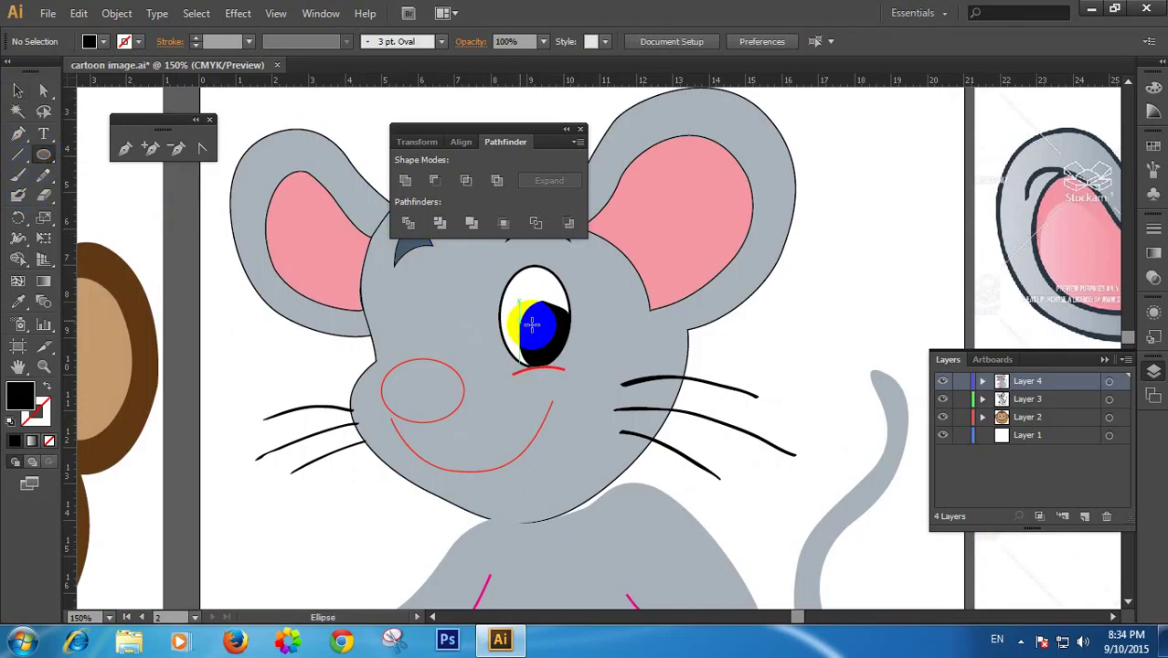
{"action": "left_click_drag", "start_coordinate": [533, 322], "coordinate": [551, 351]}
{"action": "key", "text": "v"}
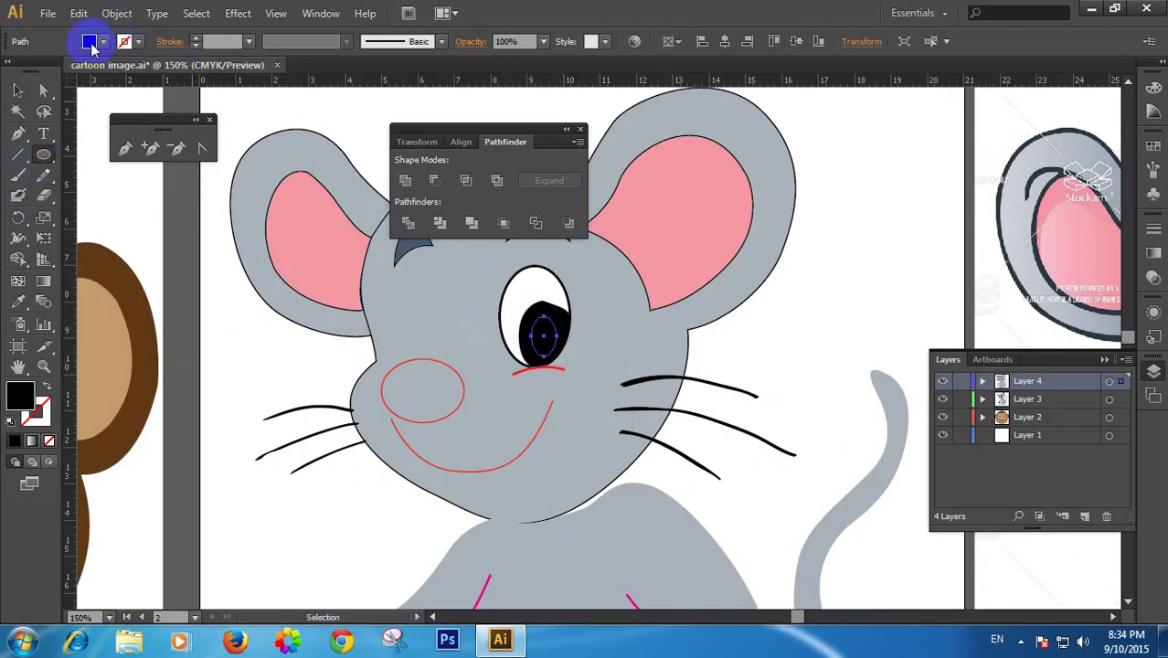
{"action": "left_click", "coordinate": [90, 41]}
{"action": "left_click", "coordinate": [34, 72]}
{"action": "key", "text": "l"}
{"action": "left_click", "coordinate": [7, 95]}
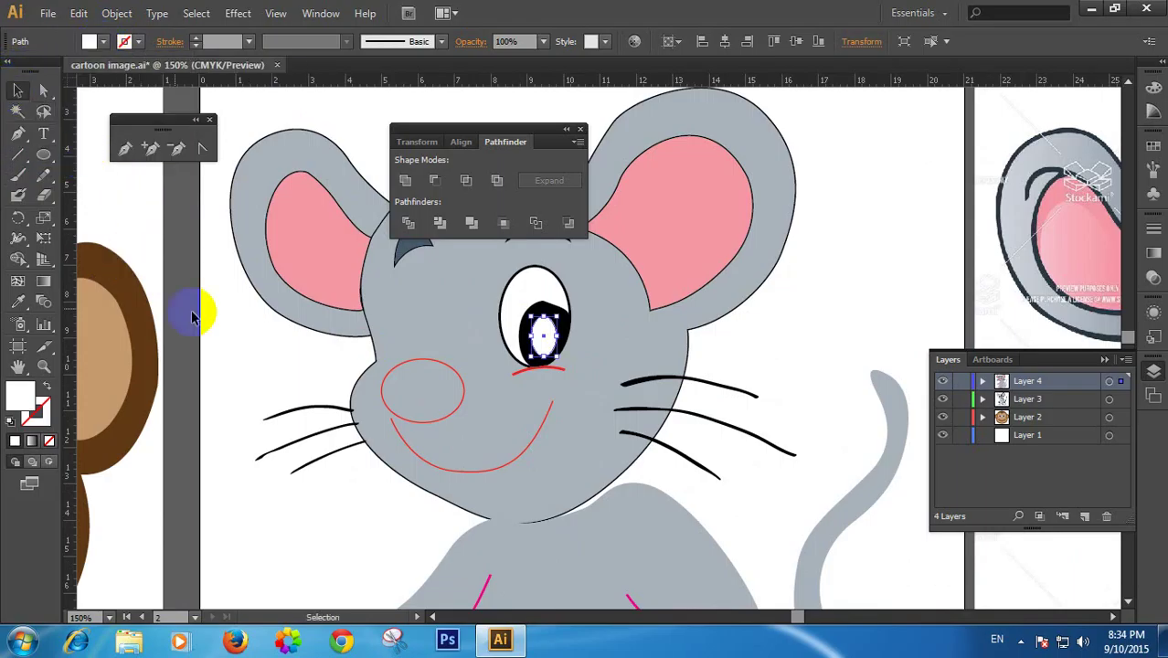
{"action": "left_click", "coordinate": [218, 320]}
Scale the white highlight ellipse inside the pupil down slightly, and deselect it
{"action": "left_click", "coordinate": [514, 373], "text": "ctrl+alt"}
{"action": "left_click", "coordinate": [516, 374], "text": "ctrl+alt"}
{"action": "left_click_drag", "start_coordinate": [744, 364], "coordinate": [528, 396]}
{"action": "left_click", "coordinate": [494, 362], "text": "ctrl"}
{"action": "left_click", "coordinate": [511, 327], "text": "ctrl"}
{"action": "key", "text": "v"}
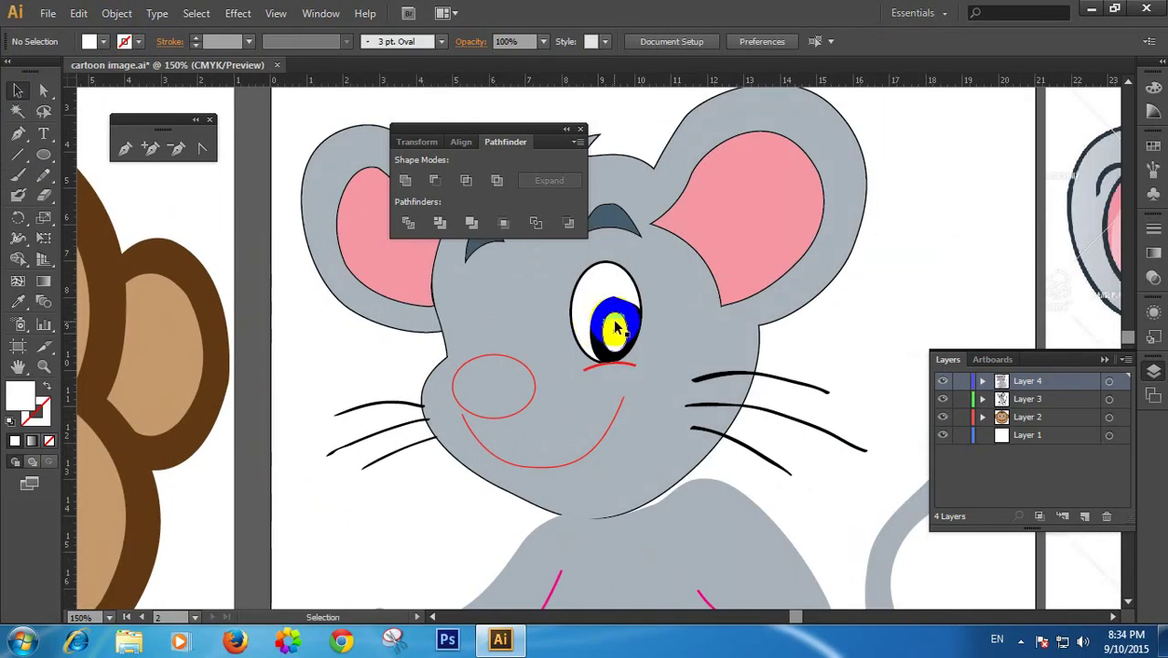
{"action": "left_click", "coordinate": [621, 321]}
{"action": "left_click_drag", "start_coordinate": [627, 315], "coordinate": [622, 326]}
{"action": "left_click", "coordinate": [797, 358]}
Compare the coloured eye and face of the traced mouse with the reference mouse
{"action": "left_click", "coordinate": [830, 373], "text": "ctrl+alt"}
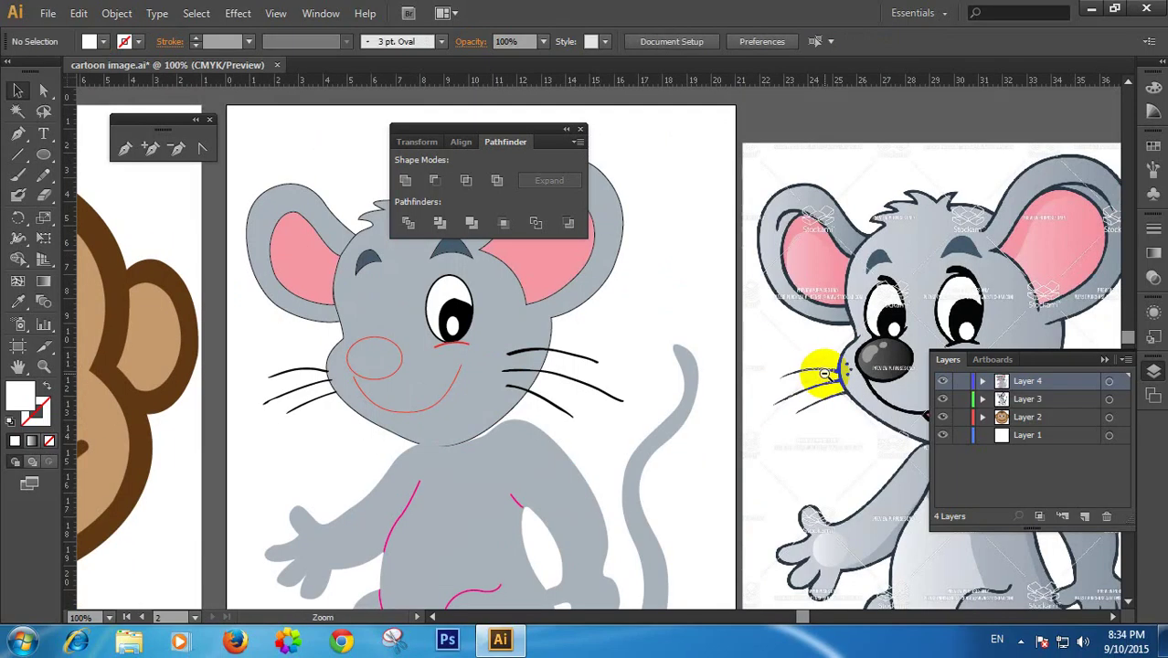
{"action": "left_click_drag", "start_coordinate": [688, 343], "coordinate": [645, 351]}
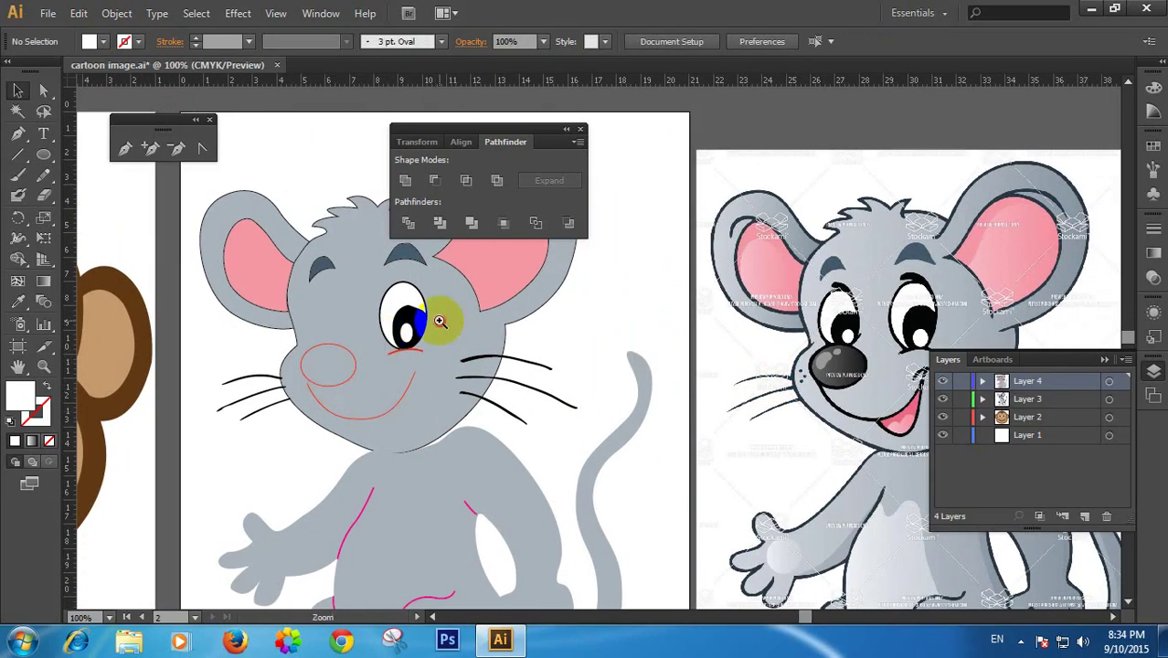
{"action": "left_click", "coordinate": [440, 320], "text": "ctrl"}
{"action": "left_click", "coordinate": [457, 323], "text": "ctrl+alt"}
{"action": "left_click_drag", "start_coordinate": [561, 330], "coordinate": [467, 284]}
{"action": "left_click", "coordinate": [467, 284], "text": "ctrl+alt"}
{"action": "left_click_drag", "start_coordinate": [633, 304], "coordinate": [414, 294]}
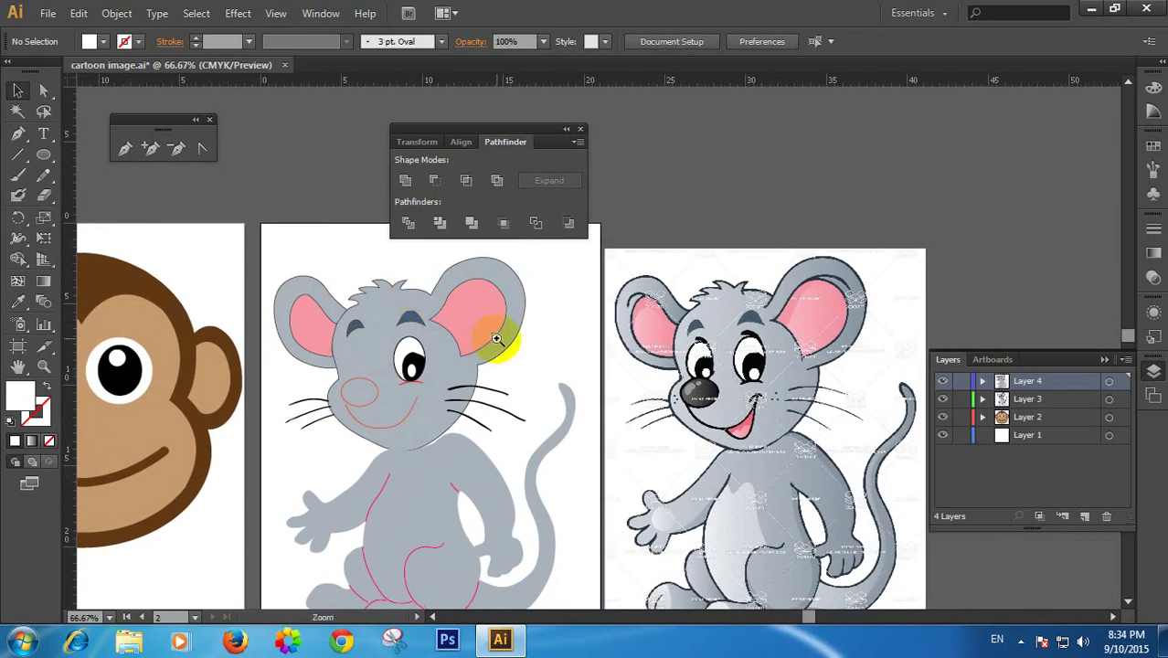
{"action": "left_click", "coordinate": [496, 339]}
{"action": "left_click_drag", "start_coordinate": [470, 323], "coordinate": [409, 318]}
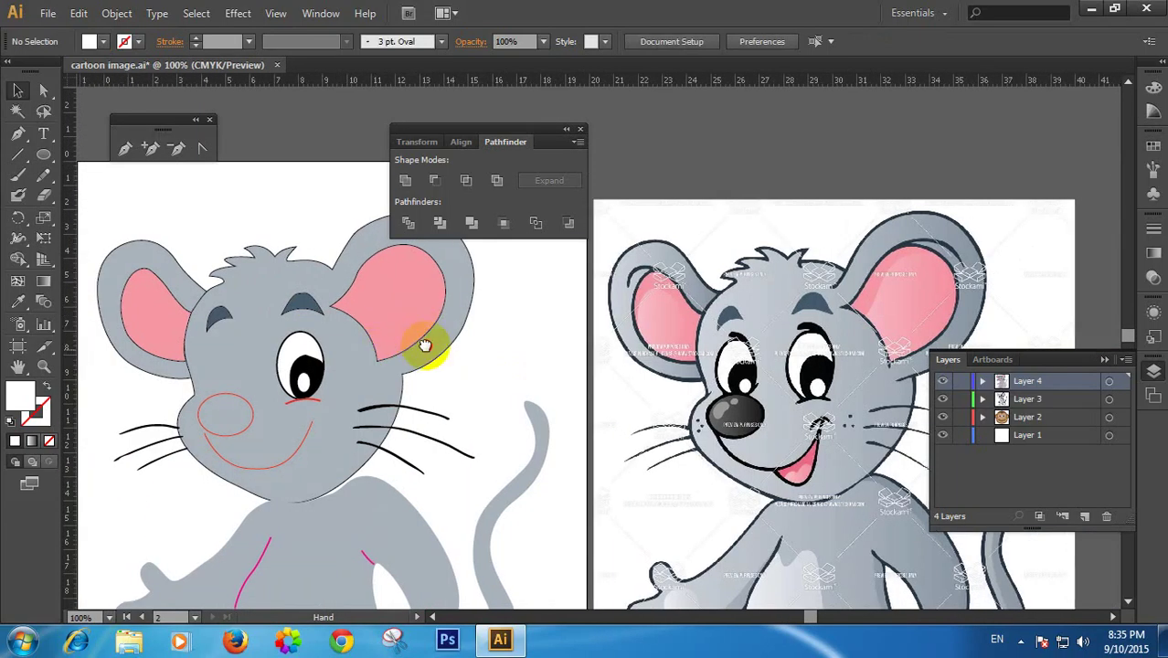
{"action": "left_click_drag", "start_coordinate": [382, 356], "coordinate": [425, 346]}
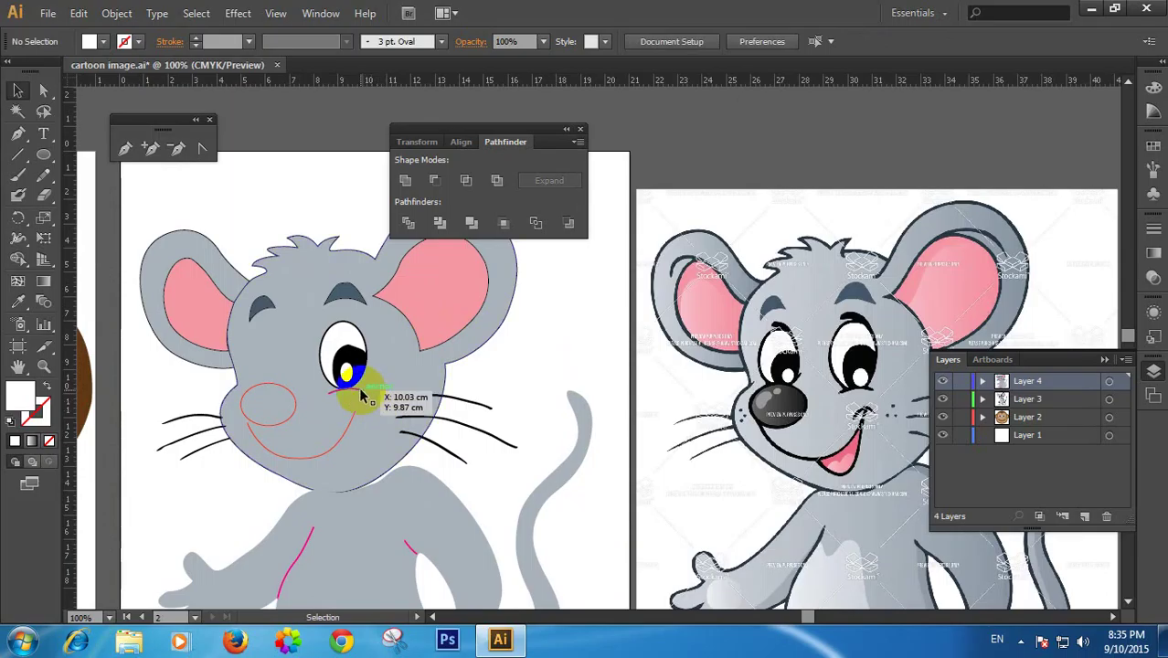
{"action": "left_click", "coordinate": [348, 431]}
{"action": "left_click", "coordinate": [346, 435], "text": "shift"}
{"action": "left_click", "coordinate": [286, 421], "text": "shift"}
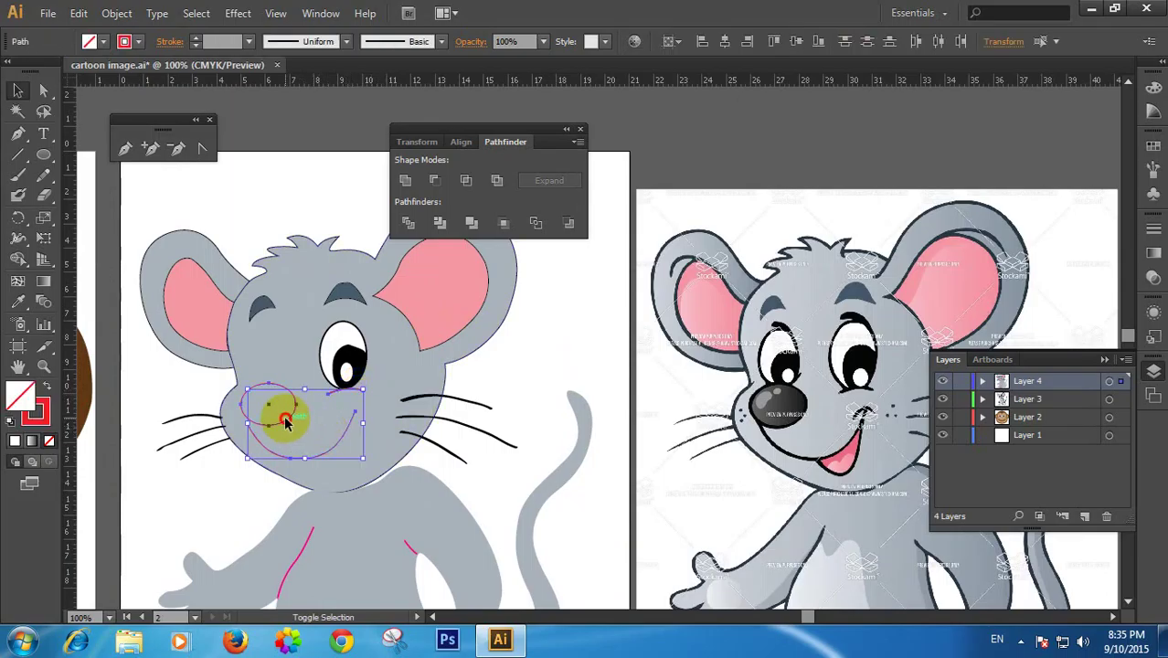
{"action": "left_click", "coordinate": [439, 419]}
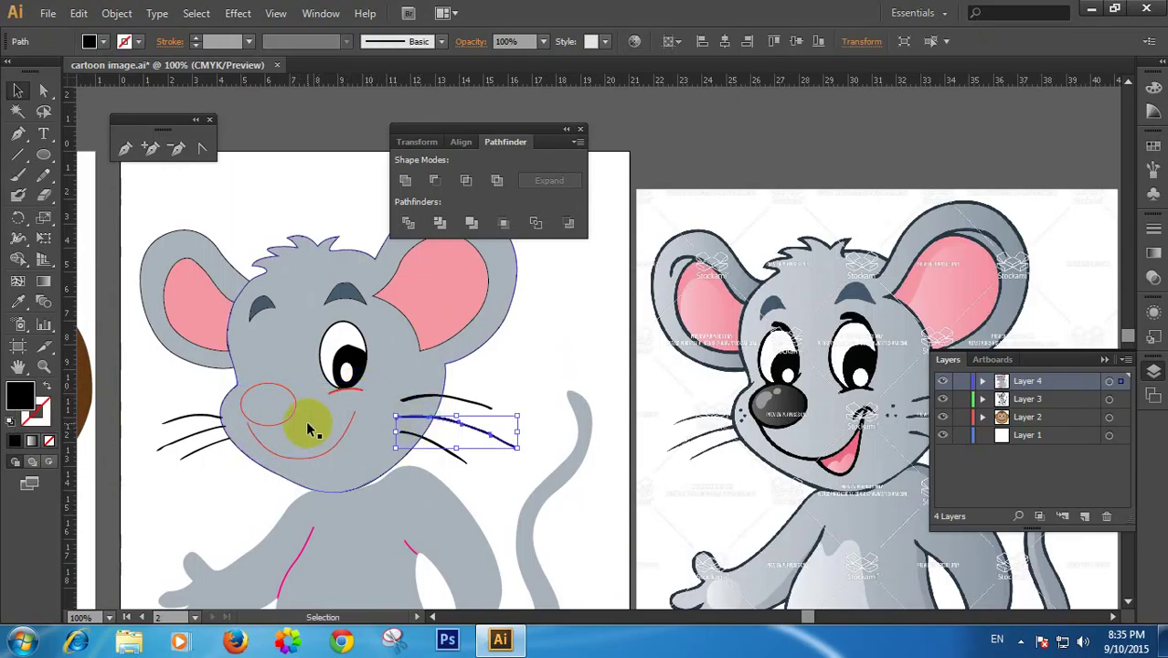
{"action": "left_click", "coordinate": [289, 420]}
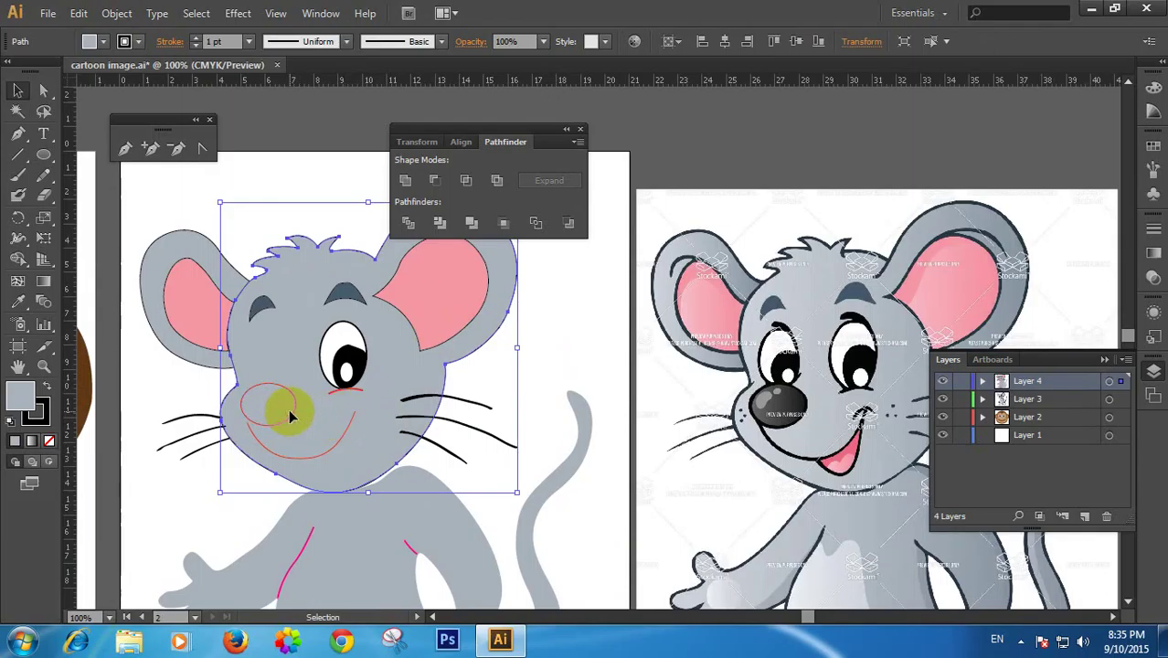
Fill the nose ellipse with the near-black colour sampled from the reference mouse's nose, and deselect it
{"action": "left_click", "coordinate": [284, 392]}
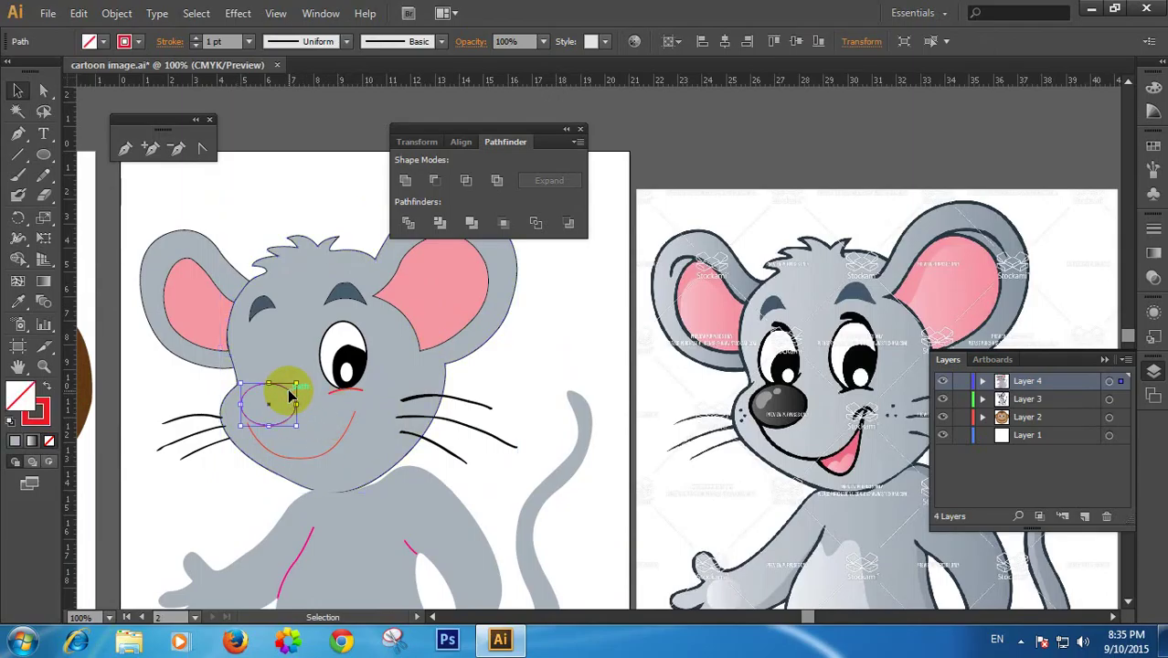
{"action": "left_click", "coordinate": [19, 303]}
{"action": "left_click", "coordinate": [776, 400]}
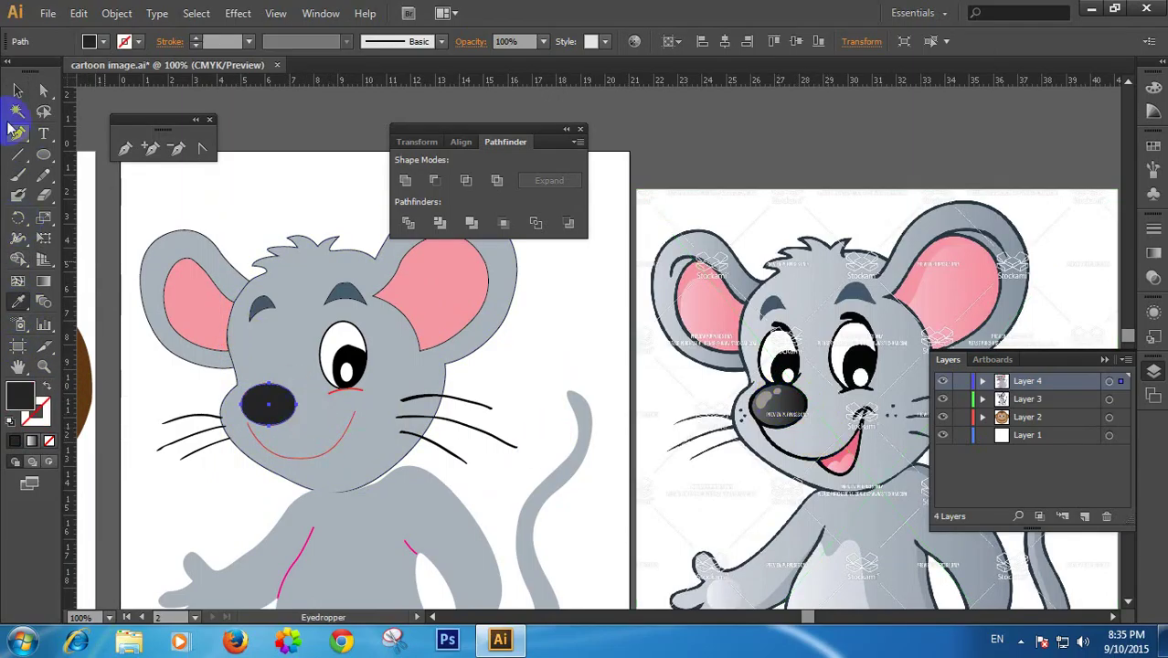
{"action": "left_click", "coordinate": [301, 90]}
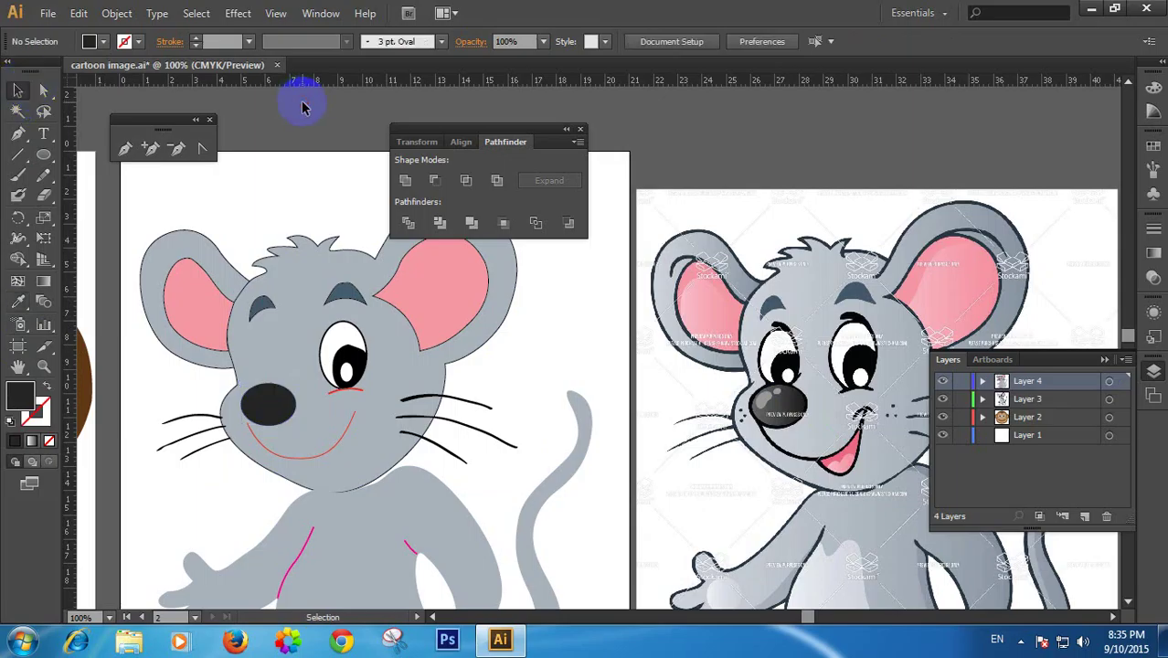
Expand the strokes of the mouth curve and the short curve under the eye into filled shapes
{"action": "left_click", "coordinate": [321, 457]}
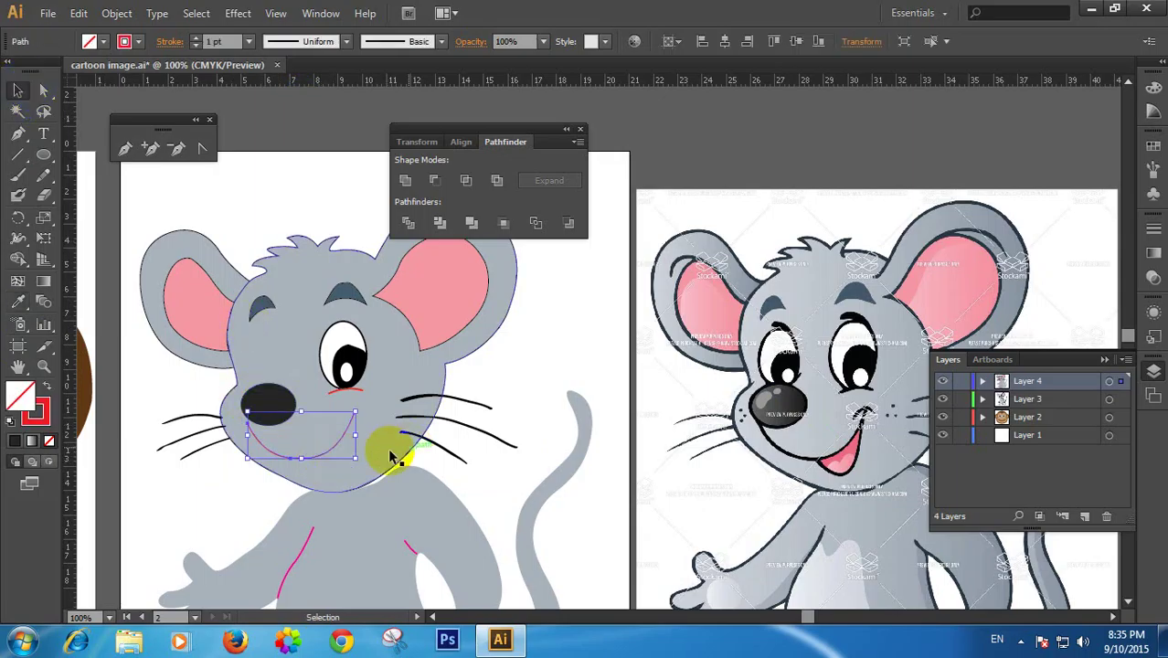
{"action": "mouse_move", "coordinate": [356, 411]}
{"action": "left_mouse_down"}
{"action": "mouse_move", "coordinate": [362, 379]}
{"action": "mouse_move", "coordinate": [364, 391]}
{"action": "left_mouse_up"}
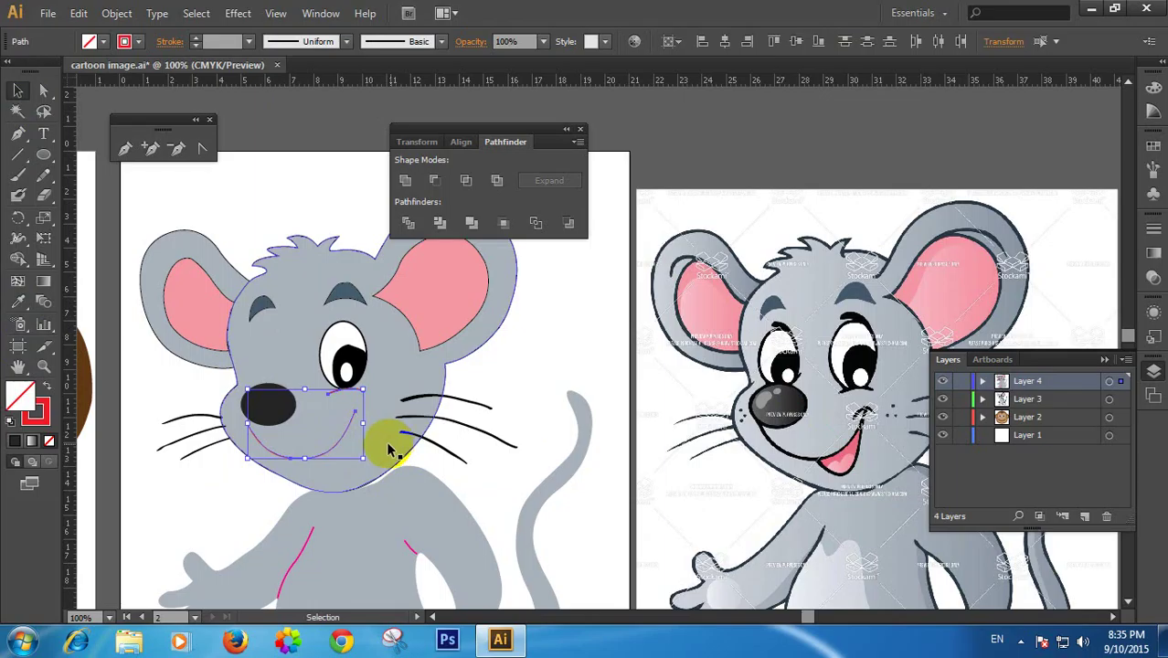
{"action": "left_click", "coordinate": [20, 324]}
{"action": "left_click", "coordinate": [43, 367]}
{"action": "left_click_drag", "start_coordinate": [221, 365], "coordinate": [396, 460]}
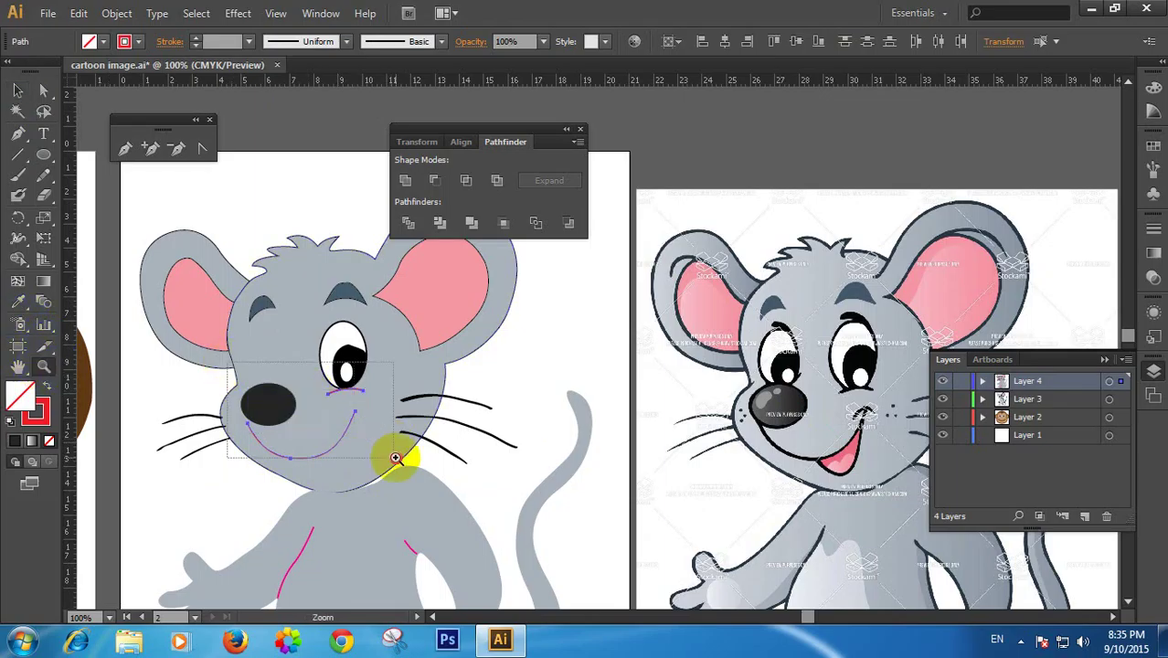
{"action": "left_click", "coordinate": [21, 90]}
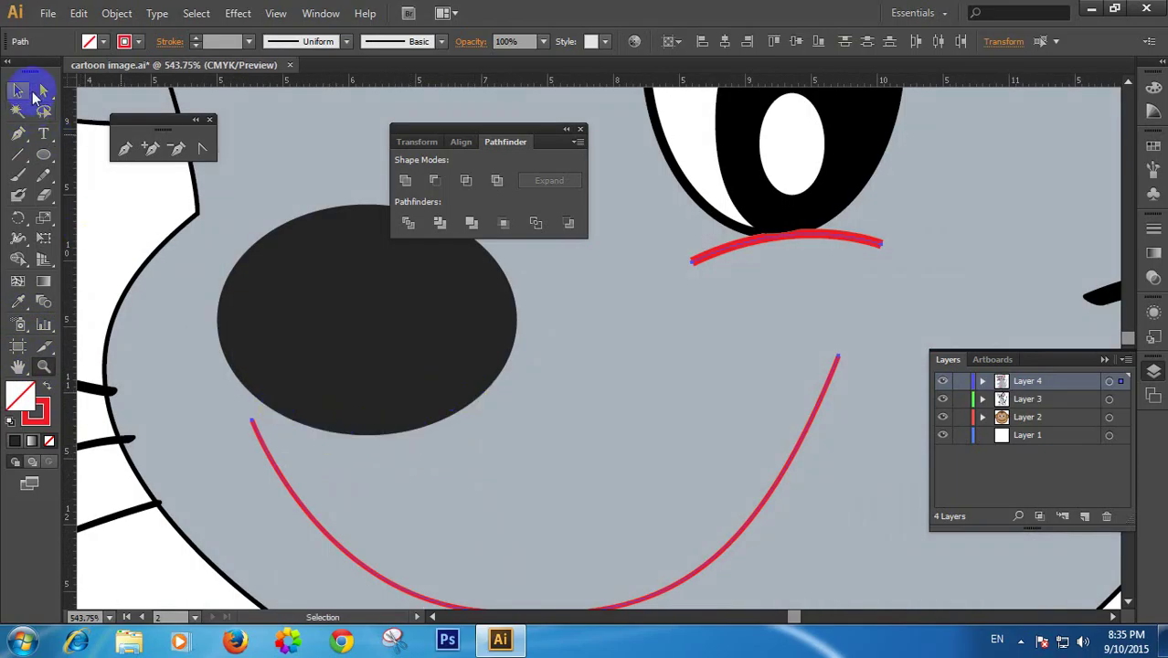
{"action": "left_click", "coordinate": [120, 19]}
{"action": "left_click", "coordinate": [168, 200]}
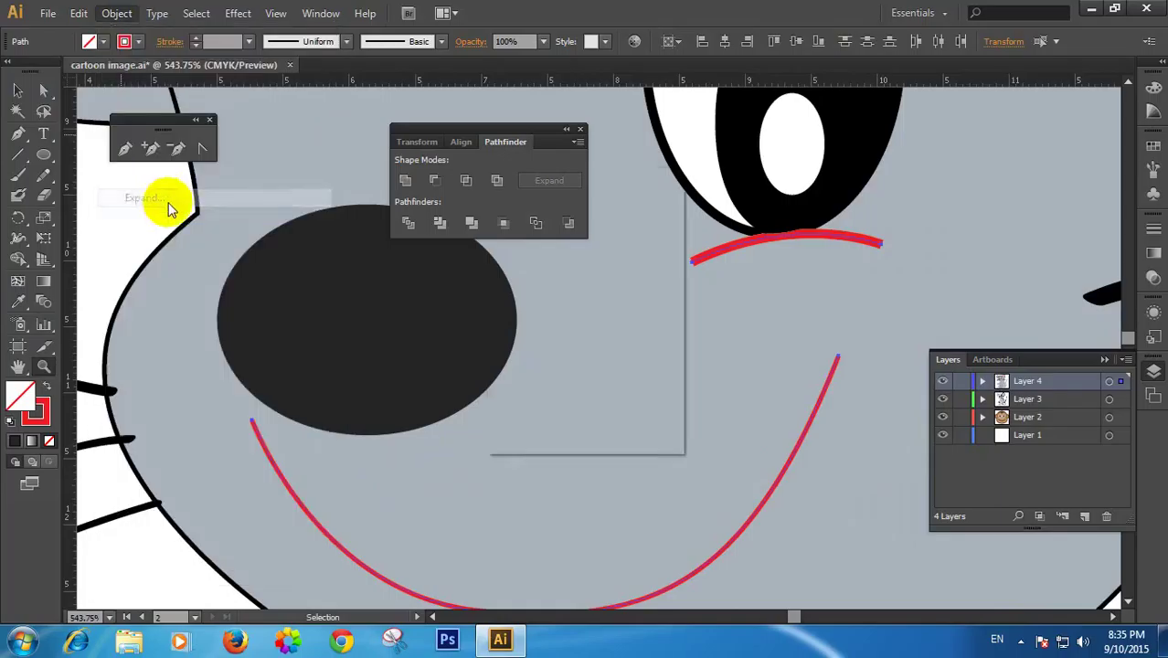
{"action": "left_click", "coordinate": [539, 411]}
{"action": "key", "text": "z"}
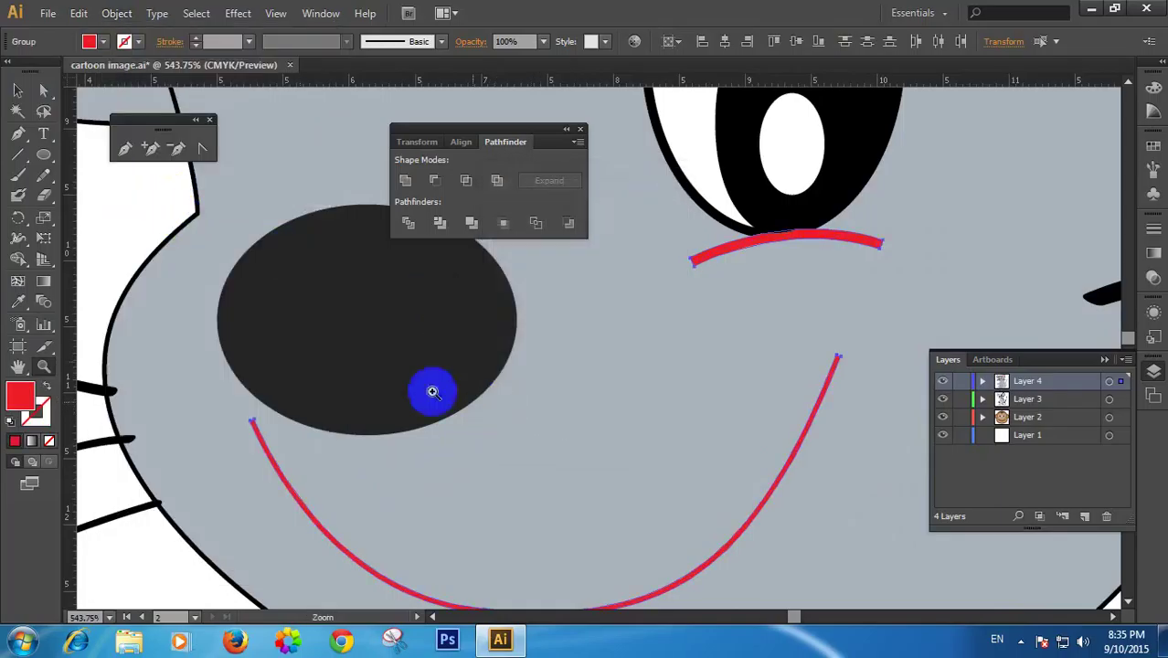
Try to fill the expanded mouth and under-eye curves together with black
{"action": "left_click", "coordinate": [18, 91]}
{"action": "left_click", "coordinate": [103, 42]}
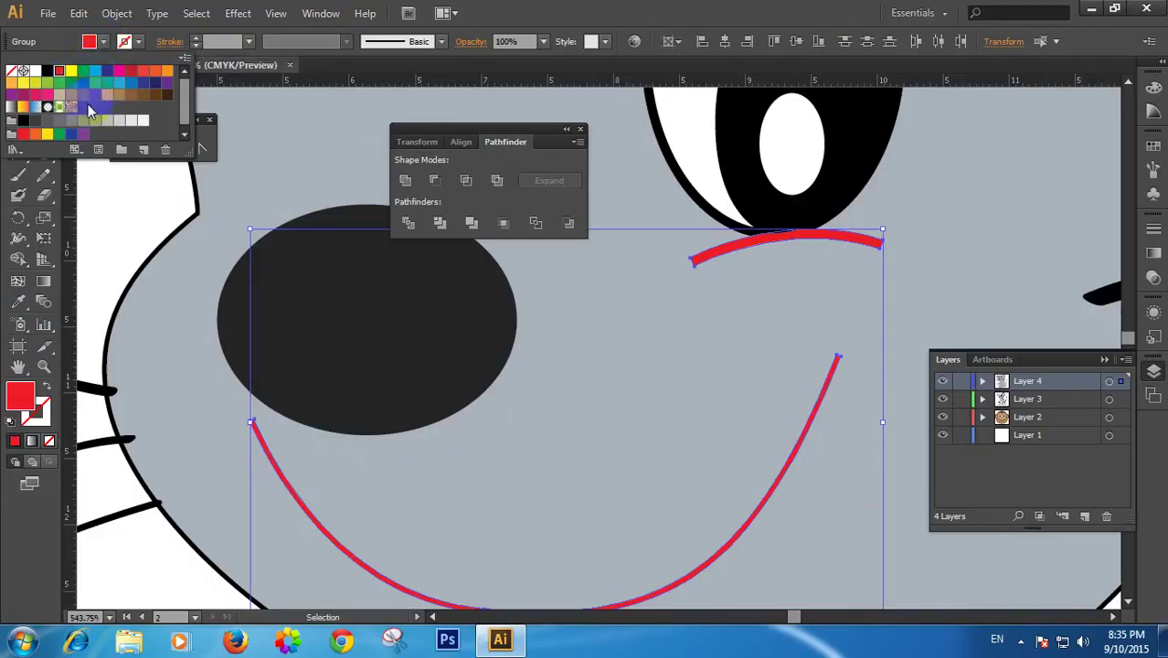
{"action": "left_click", "coordinate": [46, 77]}
{"action": "left_click", "coordinate": [391, 230]}
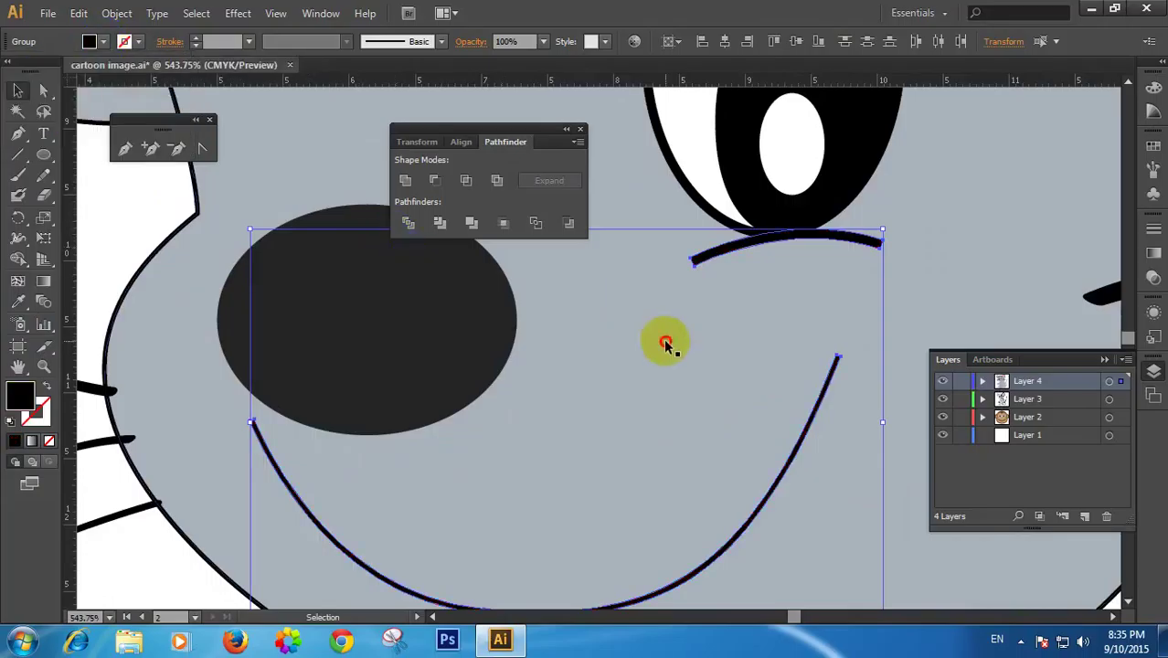
{"action": "double_click", "coordinate": [668, 342]}
{"action": "key", "text": "ctrl+z"}
{"action": "key", "text": "ctrl+z"}
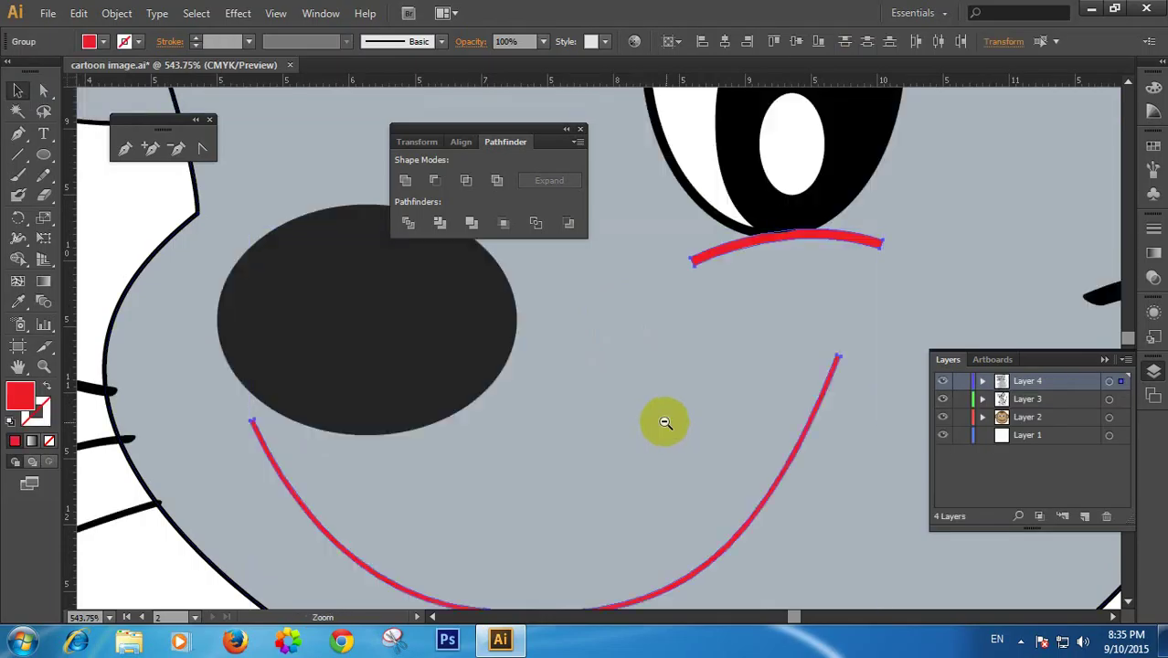
Deselect the curves and compare the whole traced mouse with the reference mouse
{"action": "left_click", "coordinate": [664, 418], "text": "ctrl+alt"}
{"action": "left_click", "coordinate": [664, 418], "text": "ctrl+alt"}
{"action": "left_click", "coordinate": [664, 419], "text": "ctrl+alt"}
{"action": "left_click_drag", "start_coordinate": [640, 349], "coordinate": [709, 440]}
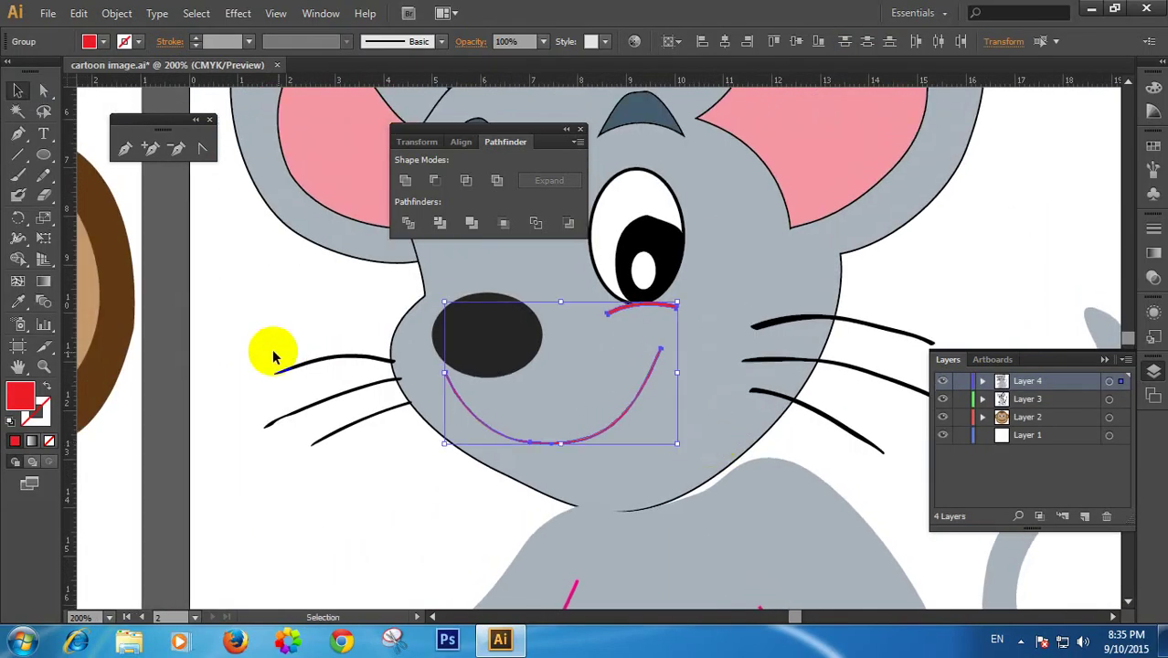
{"action": "left_click", "coordinate": [192, 341]}
{"action": "left_click", "coordinate": [584, 353], "text": "ctrl+alt"}
{"action": "left_click", "coordinate": [584, 353], "text": "ctrl+alt"}
{"action": "left_click", "coordinate": [585, 352], "text": "ctrl+alt"}
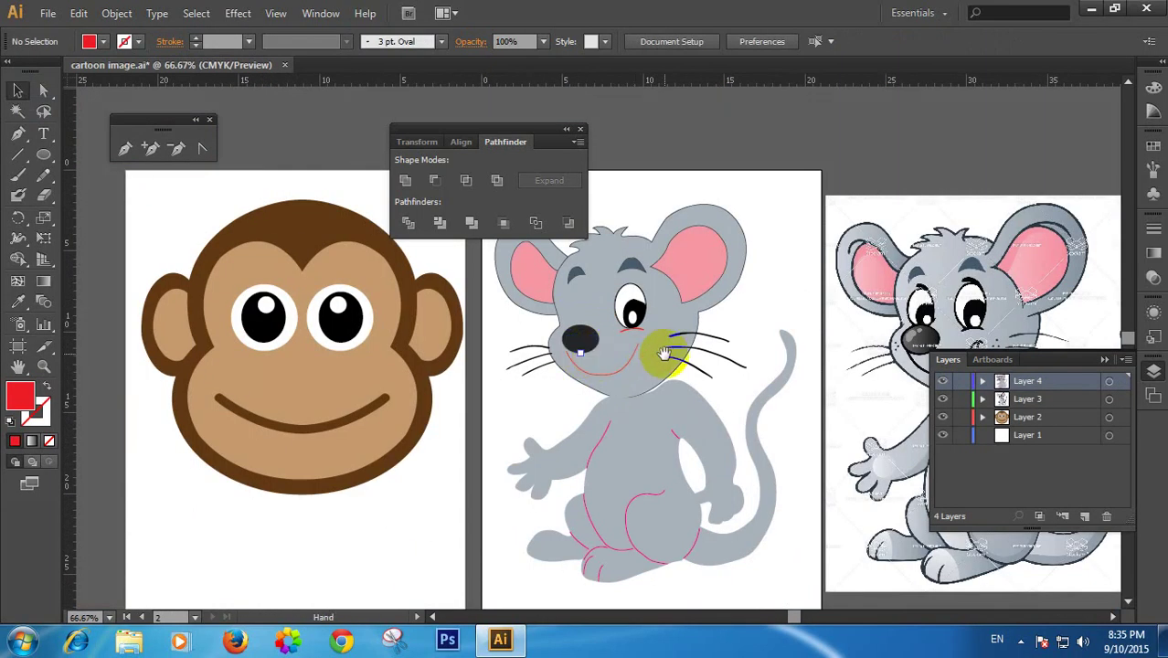
{"action": "left_click_drag", "start_coordinate": [656, 343], "coordinate": [539, 346]}
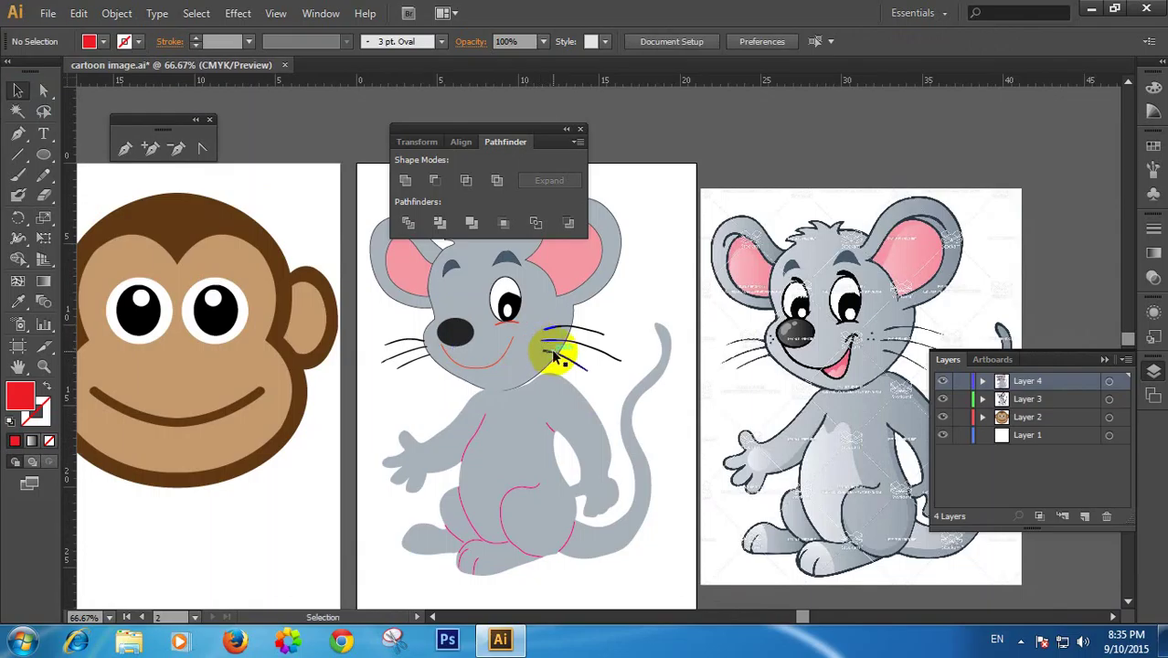
Try to taper the under-eye curve by moving the lower anchor point of its left end inward
{"action": "left_click", "coordinate": [527, 315], "text": "ctrl"}
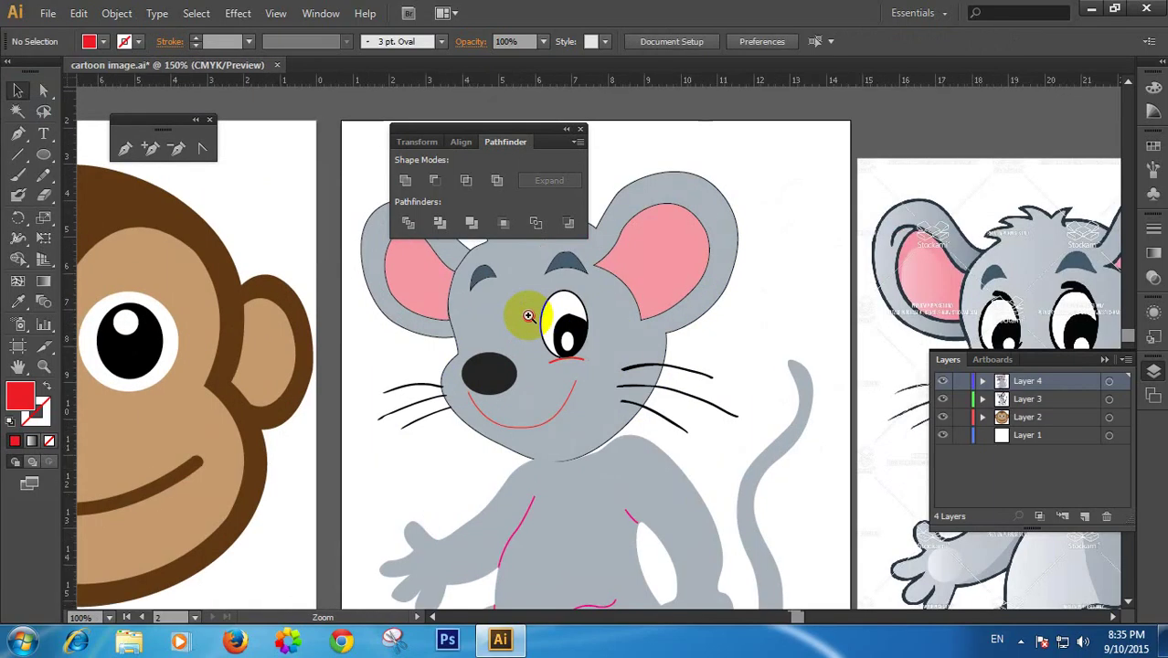
{"action": "left_click", "coordinate": [529, 315], "text": "ctrl"}
{"action": "left_click", "coordinate": [529, 315], "text": "ctrl"}
{"action": "left_click", "coordinate": [529, 315], "text": "ctrl"}
{"action": "left_click_drag", "start_coordinate": [815, 430], "coordinate": [490, 485]}
{"action": "left_click", "coordinate": [643, 452], "text": "ctrl"}
{"action": "left_click", "coordinate": [643, 452], "text": "ctrl"}
{"action": "left_click", "coordinate": [643, 452], "text": "ctrl"}
{"action": "left_click_drag", "start_coordinate": [473, 327], "coordinate": [512, 472]}
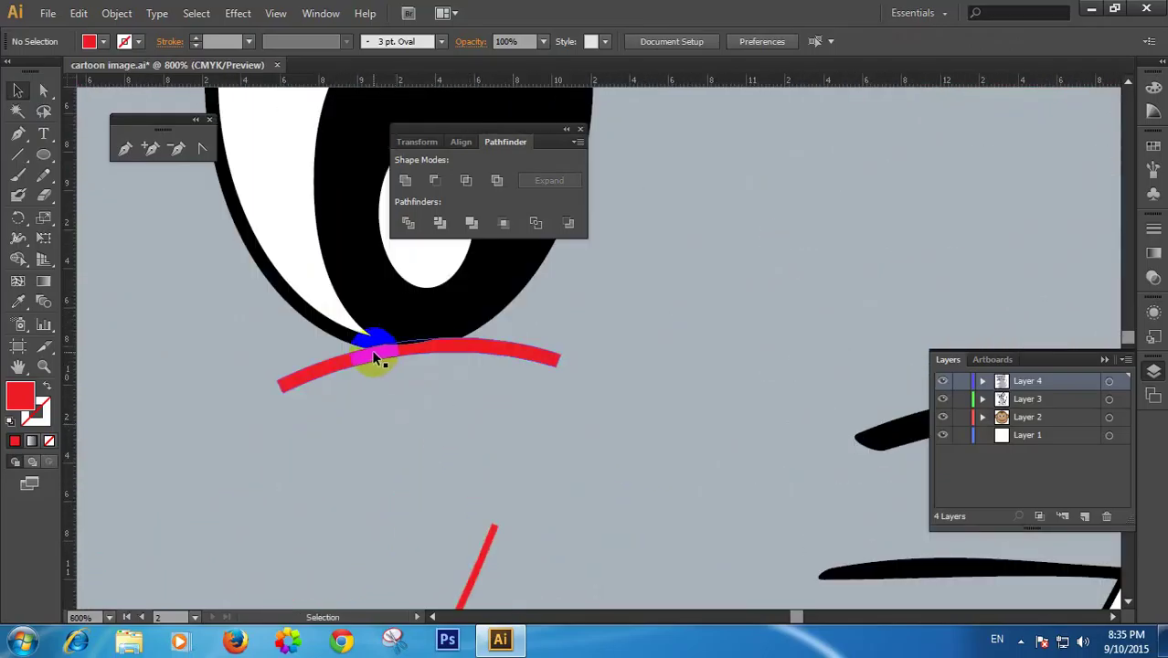
{"action": "left_click", "coordinate": [375, 358]}
{"action": "left_click", "coordinate": [43, 90]}
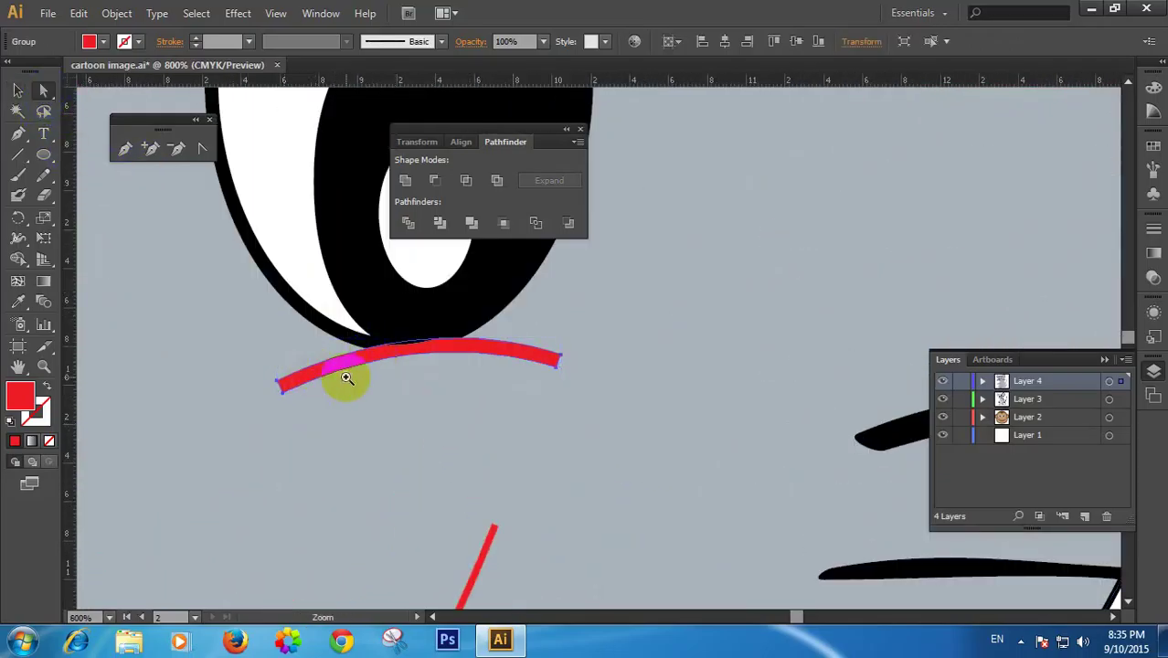
{"action": "left_click", "coordinate": [346, 377], "text": "ctrl"}
{"action": "left_click", "coordinate": [508, 365]}
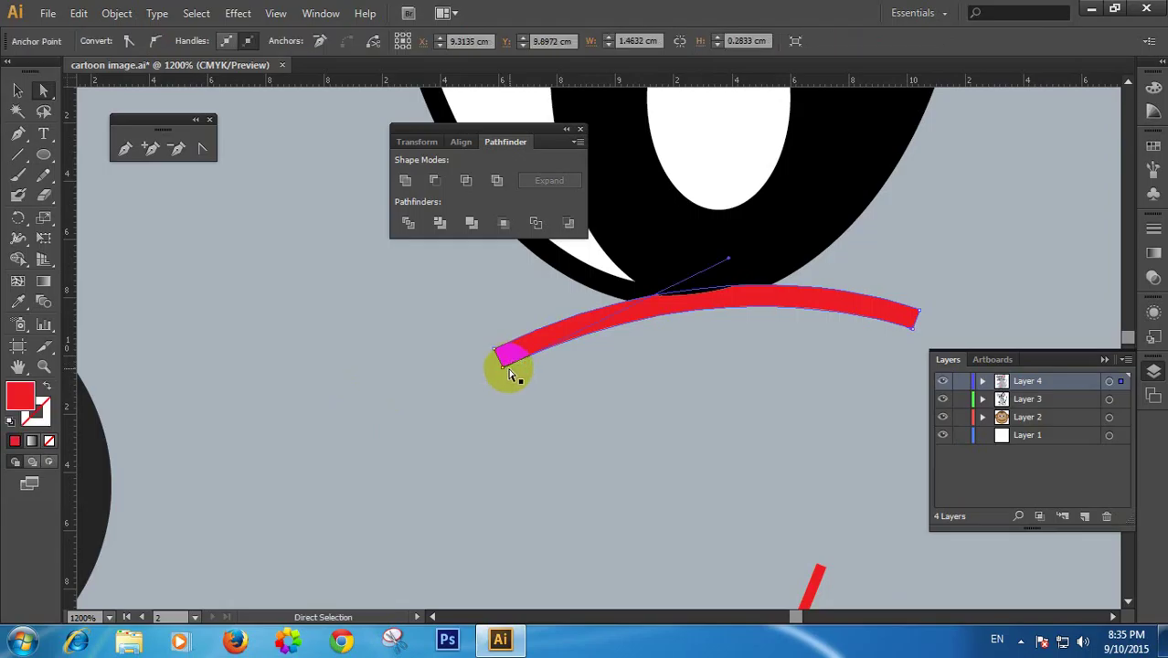
{"action": "left_click_drag", "start_coordinate": [508, 373], "coordinate": [525, 359]}
{"action": "left_click", "coordinate": [672, 372]}
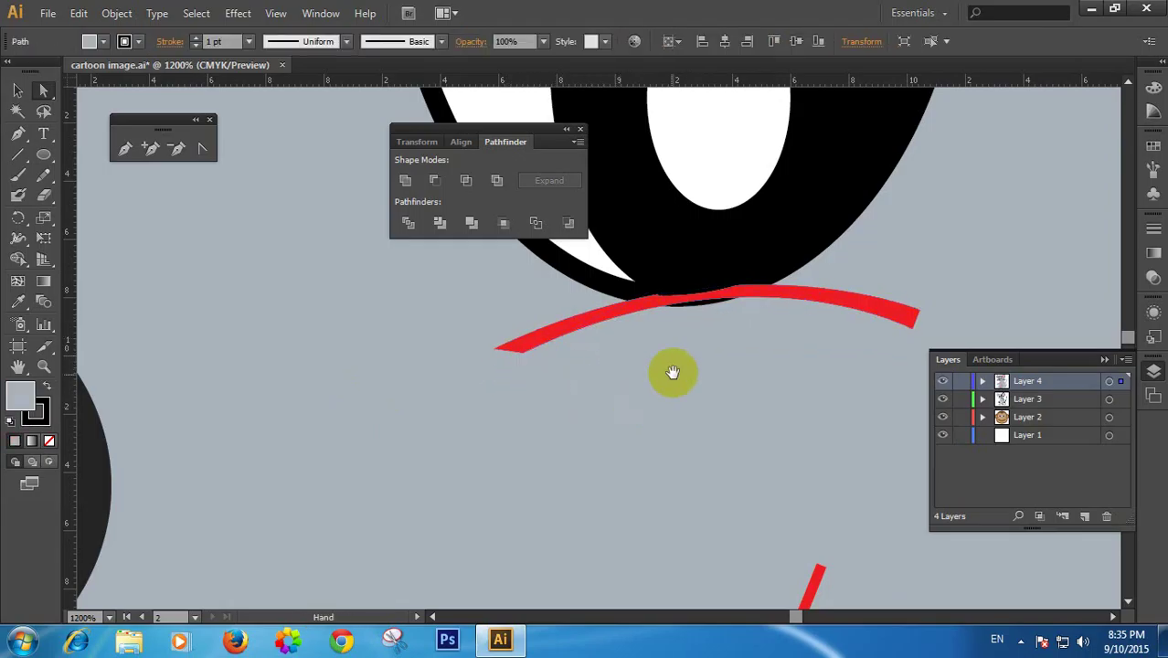
{"action": "key", "text": "ctrl+z"}
Try to bring the red under-eye curve in front of the eye and shift its path
{"action": "left_click", "coordinate": [644, 379]}
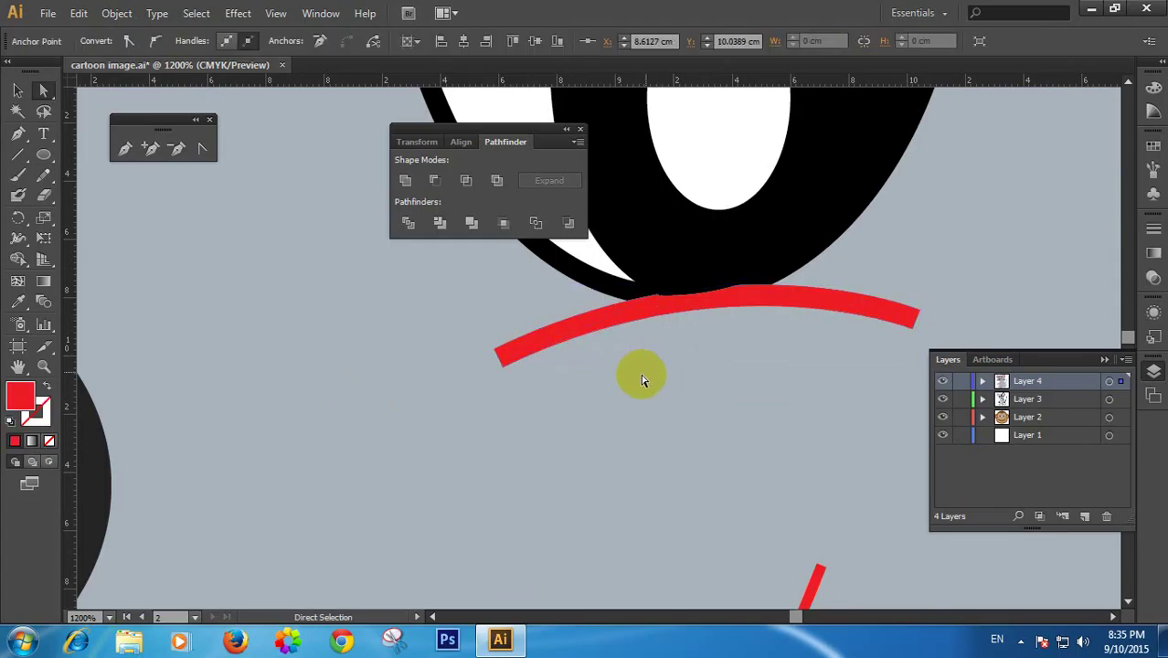
{"action": "left_click", "coordinate": [607, 327]}
{"action": "right_click", "coordinate": [608, 329]}
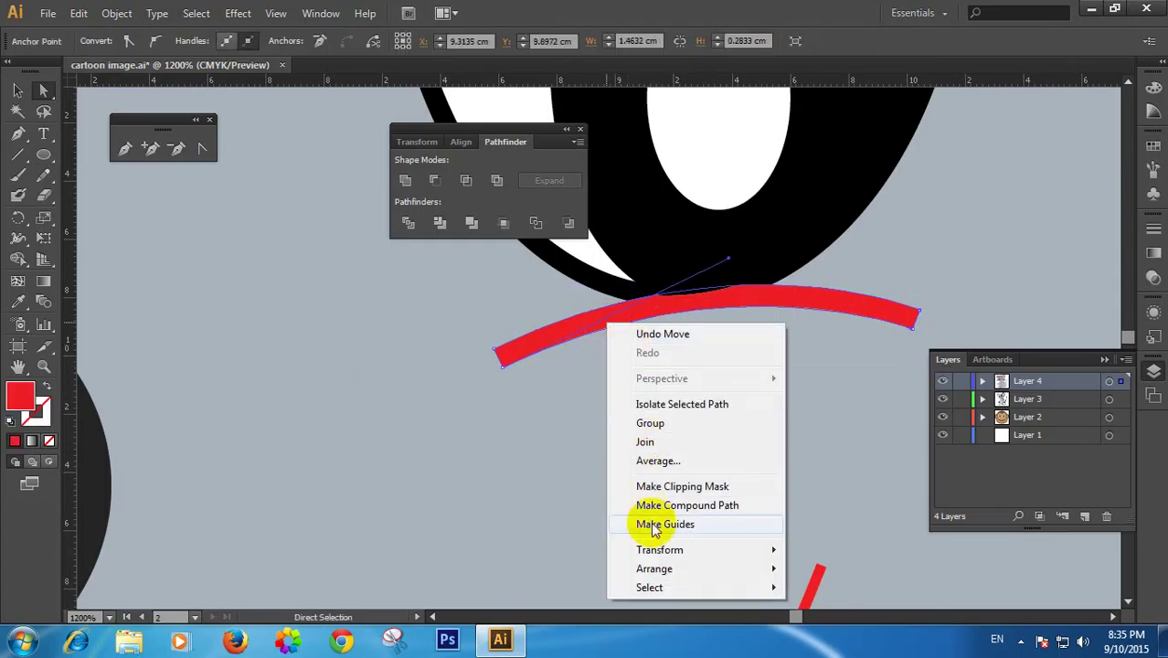
{"action": "mouse_move", "coordinate": [742, 574]}
{"action": "left_click", "coordinate": [842, 486]}
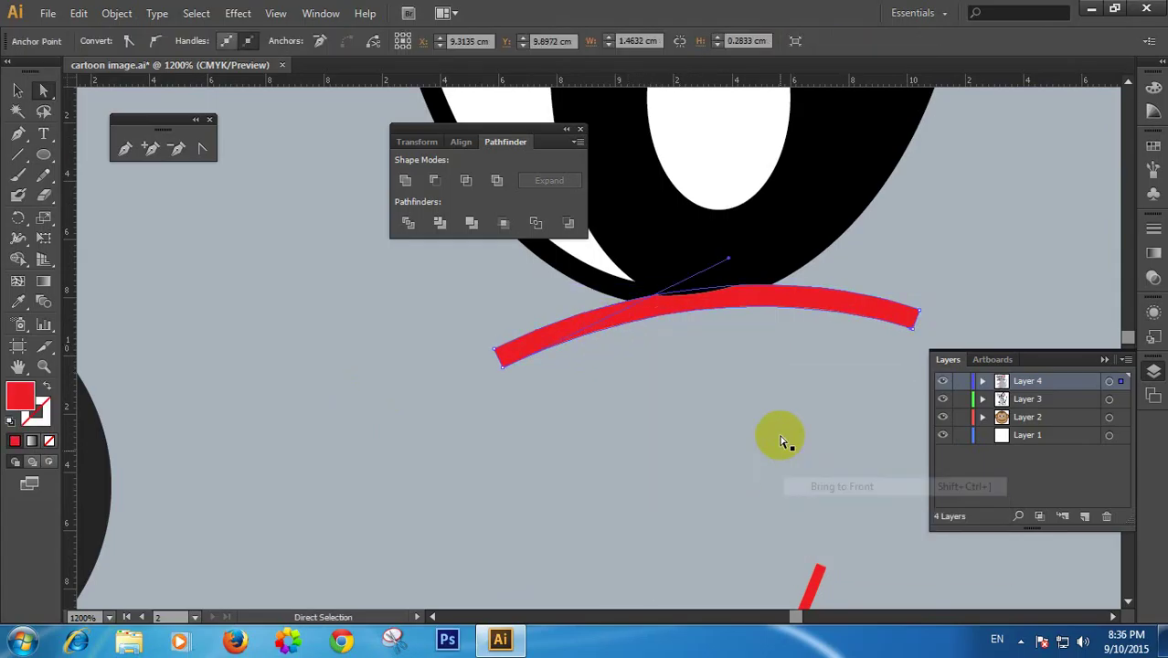
{"action": "left_click", "coordinate": [742, 295]}
{"action": "left_click_drag", "start_coordinate": [742, 295], "coordinate": [729, 318]}
{"action": "key", "text": "ctrl+z"}
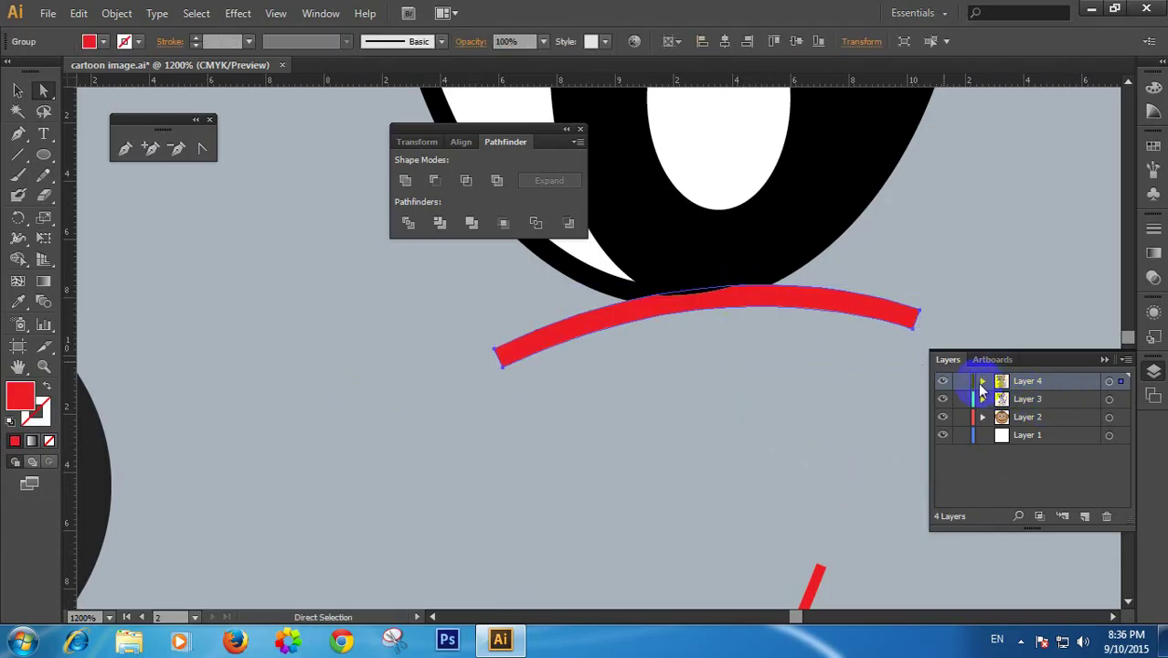
Examine the objects listed inside Layer 4 and deselect the under-eye curve
{"action": "left_click", "coordinate": [983, 381]}
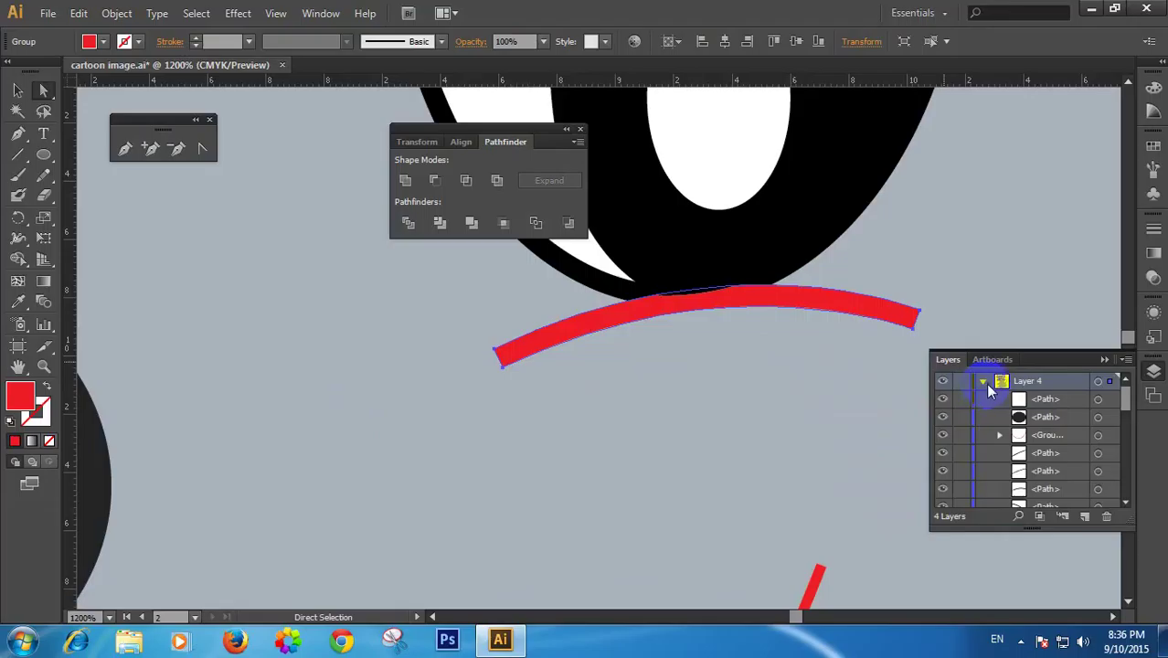
{"action": "left_click", "coordinate": [983, 382]}
{"action": "left_click", "coordinate": [710, 344]}
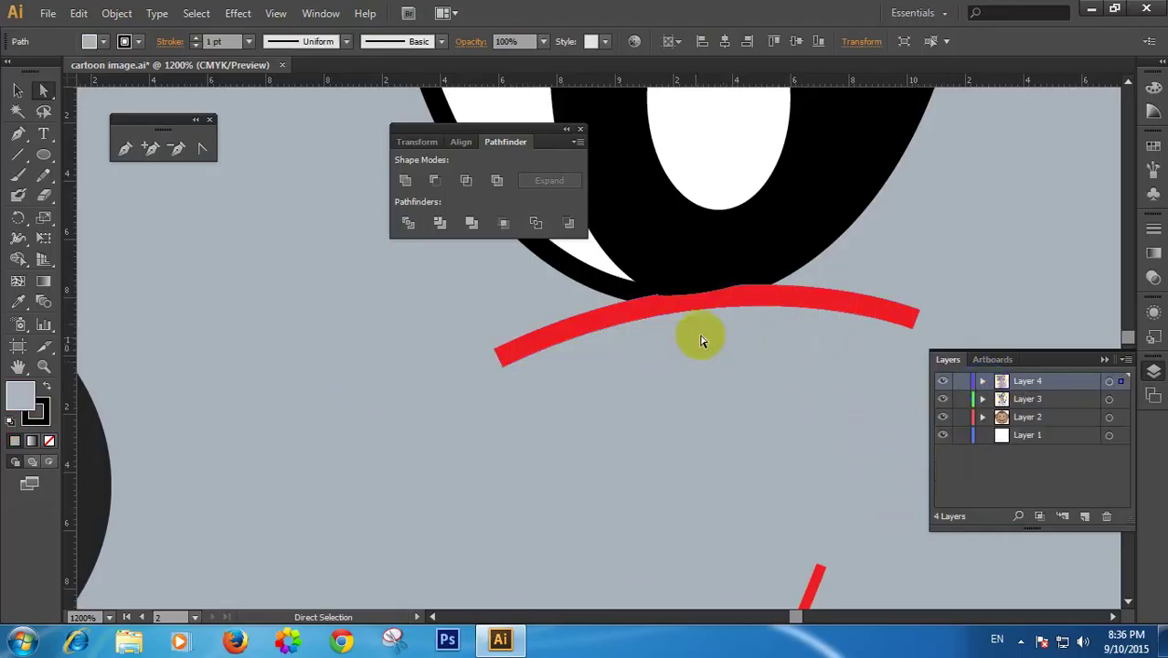
Fill the under-eye curve with black and deselect it
{"action": "key", "text": "space"}
{"action": "left_click", "coordinate": [701, 345], "text": "ctrl+alt"}
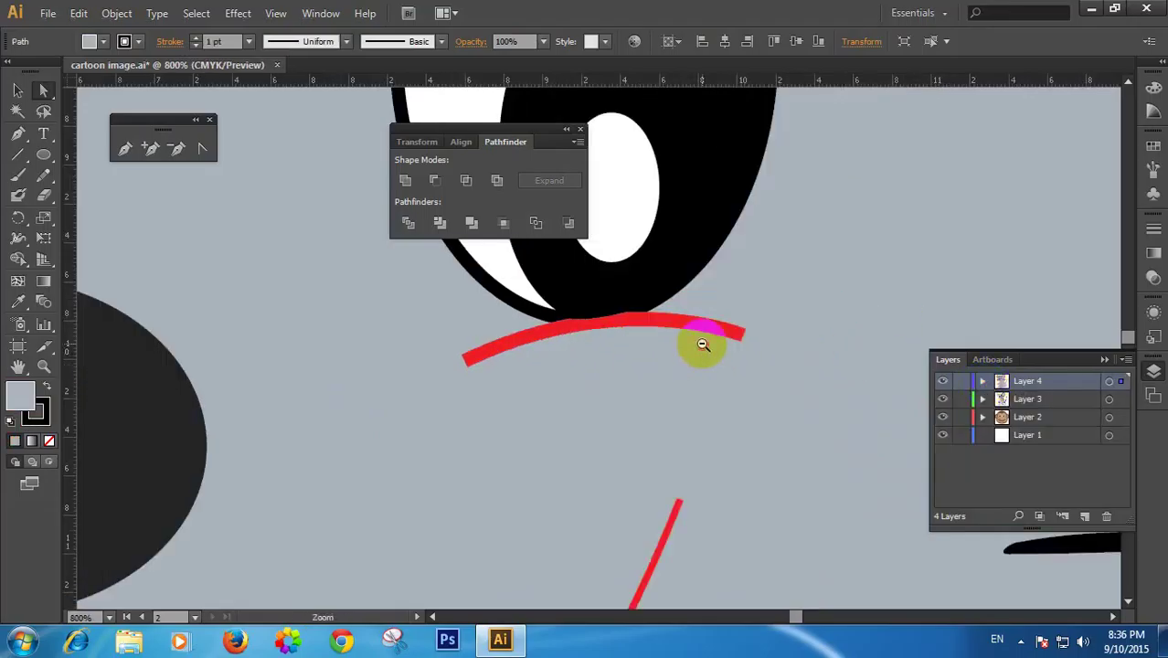
{"action": "left_click", "coordinate": [701, 345], "text": "ctrl+alt"}
{"action": "left_click", "coordinate": [567, 335]}
{"action": "left_click", "coordinate": [568, 340]}
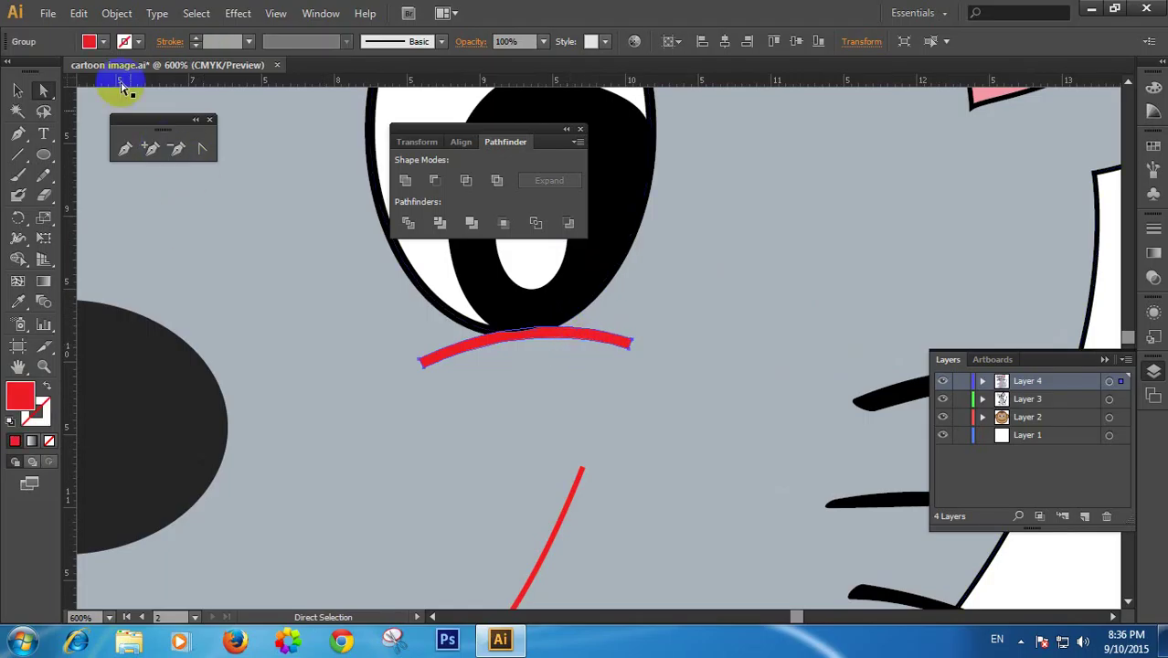
{"action": "left_click", "coordinate": [89, 42]}
{"action": "left_click", "coordinate": [47, 71]}
{"action": "left_click", "coordinate": [281, 329]}
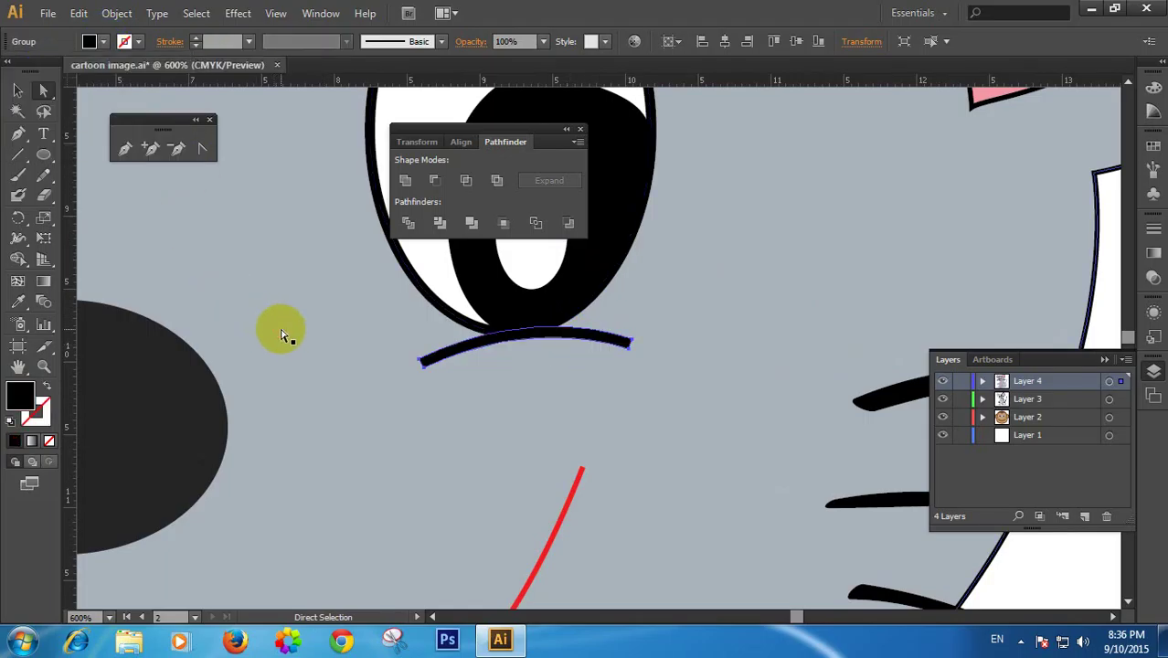
{"action": "left_click", "coordinate": [283, 330]}
Reshape the lower edge of the under-eye curve by lengthening the curve handle of its lower left anchor point
{"action": "key", "text": "space"}
{"action": "left_click", "coordinate": [387, 340], "text": "ctrl+alt"}
{"action": "left_click", "coordinate": [386, 340], "text": "ctrl+alt"}
{"action": "left_click_drag", "start_coordinate": [787, 370], "coordinate": [250, 381]}
{"action": "left_click", "coordinate": [365, 373], "text": "ctrl"}
{"action": "left_click", "coordinate": [561, 306], "text": "ctrl"}
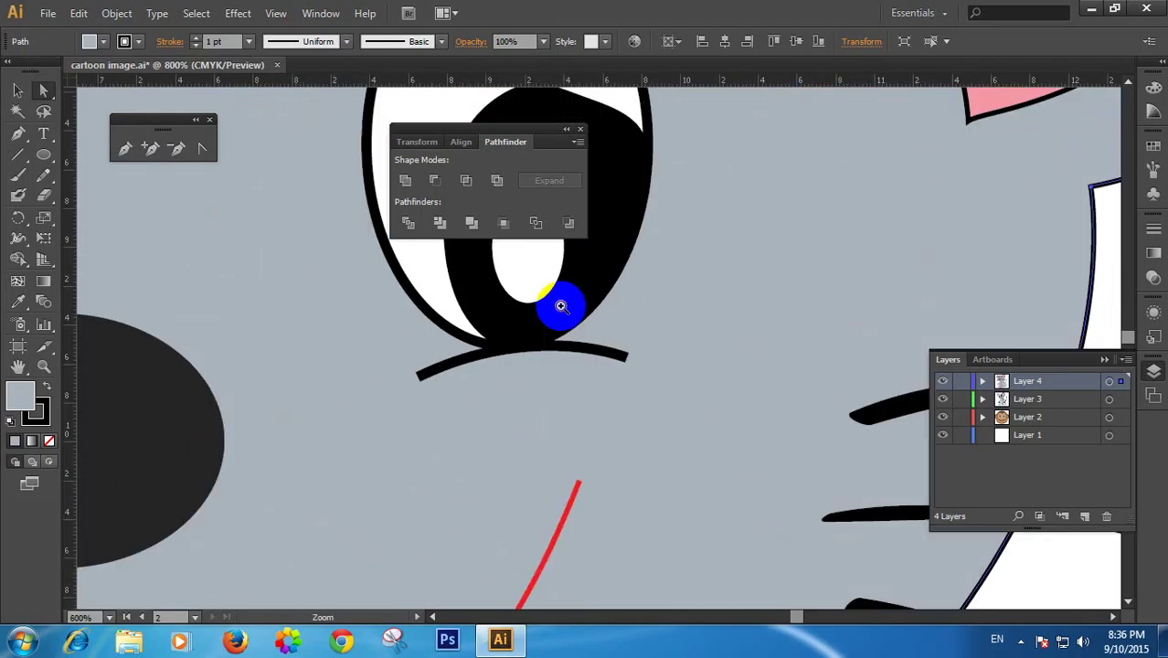
{"action": "left_click", "coordinate": [560, 306], "text": "ctrl"}
{"action": "left_click", "coordinate": [560, 307], "text": "ctrl"}
{"action": "left_click", "coordinate": [770, 505]}
{"action": "left_click_drag", "start_coordinate": [800, 517], "coordinate": [737, 422]}
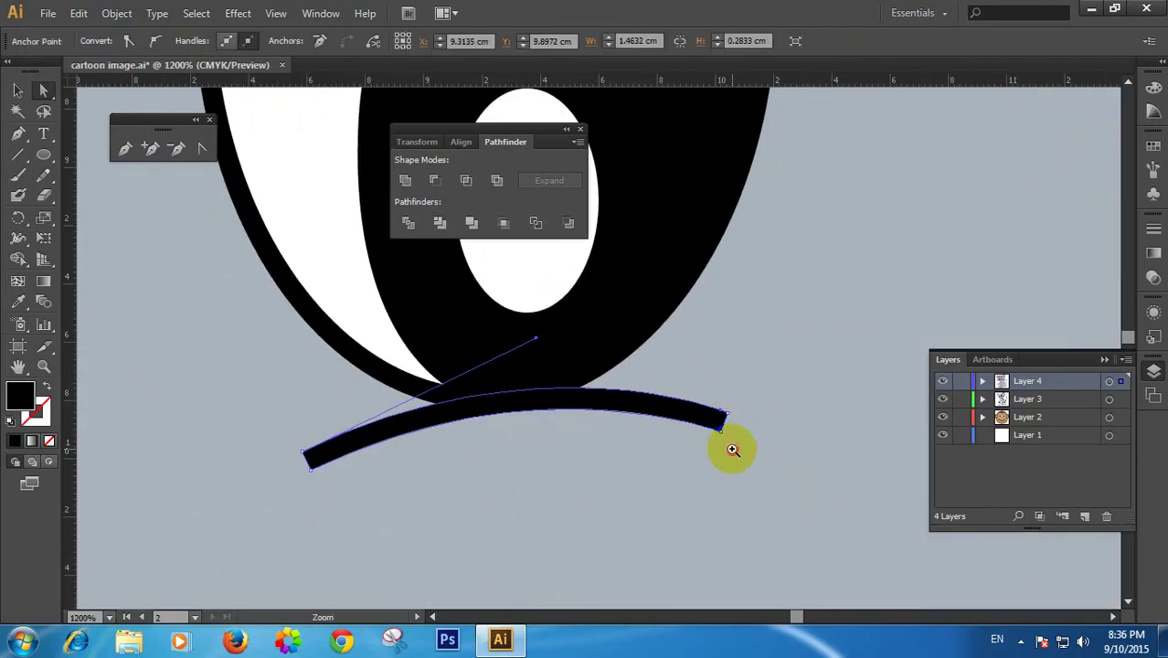
{"action": "left_click", "coordinate": [732, 444], "text": "ctrl"}
{"action": "left_click", "coordinate": [665, 355], "text": "ctrl"}
{"action": "mouse_move", "coordinate": [606, 345]}
{"action": "left_mouse_down"}
{"action": "mouse_move", "coordinate": [669, 383]}
{"action": "mouse_move", "coordinate": [865, 410]}
{"action": "mouse_move", "coordinate": [824, 381]}
{"action": "mouse_move", "coordinate": [868, 399]}
{"action": "left_mouse_up"}
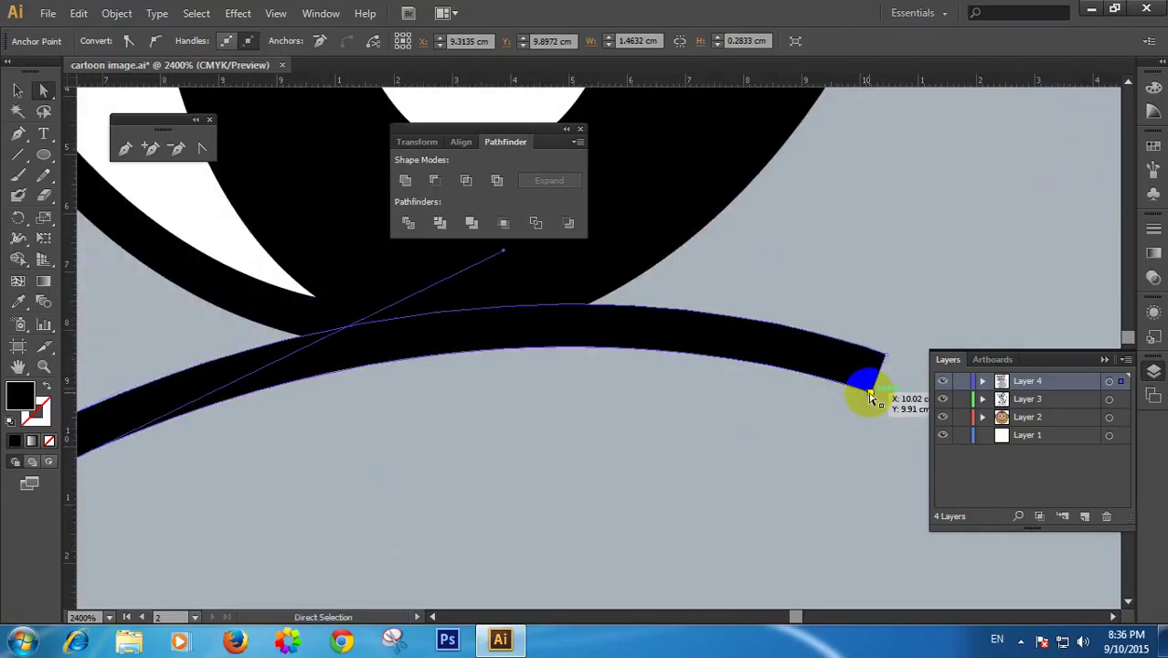
{"action": "left_click_drag", "start_coordinate": [551, 404], "coordinate": [757, 339]}
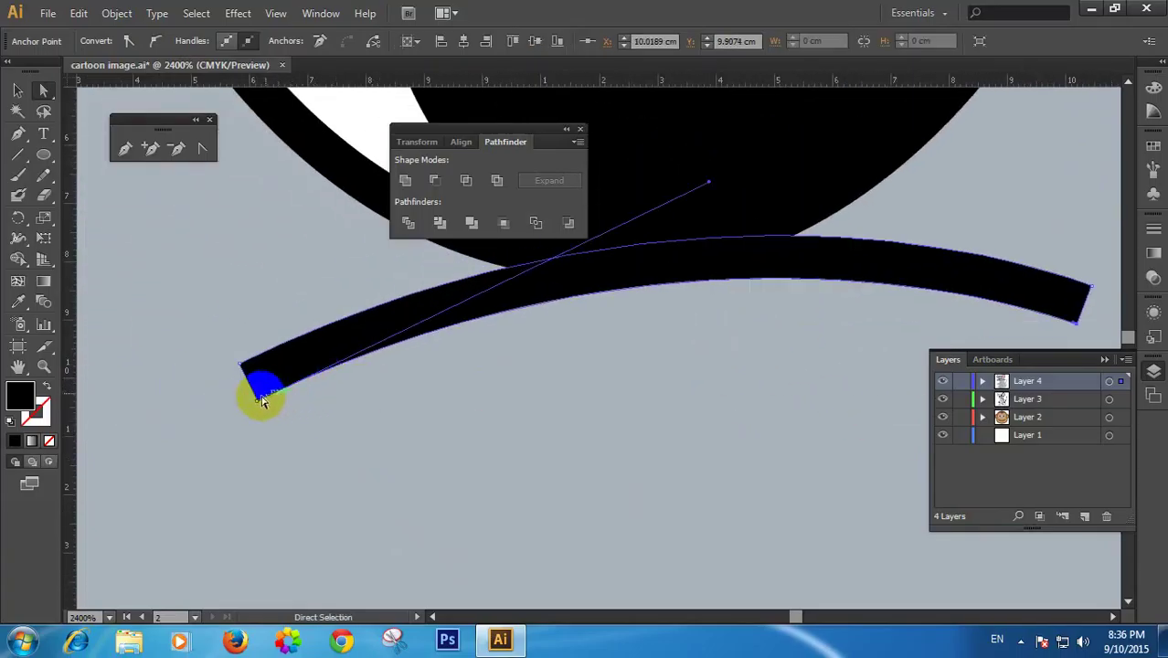
{"action": "mouse_move", "coordinate": [708, 182]}
{"action": "left_mouse_down"}
{"action": "mouse_move", "coordinate": [718, 239]}
{"action": "mouse_move", "coordinate": [748, 220]}
{"action": "mouse_move", "coordinate": [748, 183]}
{"action": "left_mouse_up"}
Fill the mouse's red smile curve with black and deselect it
{"action": "key", "text": "space"}
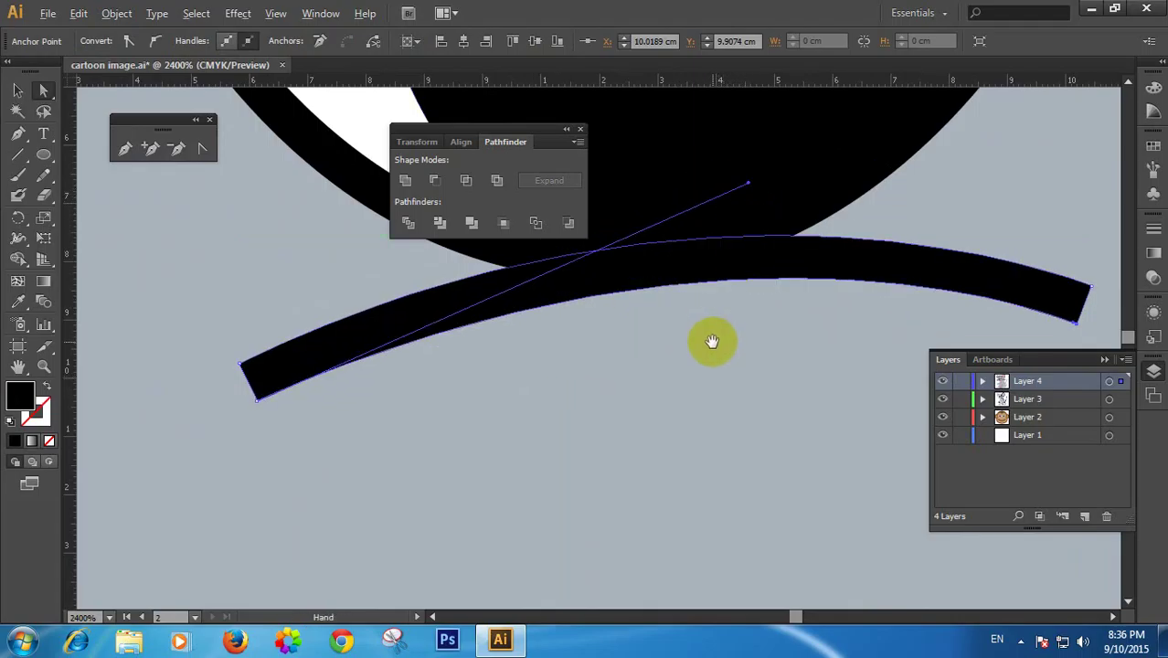
{"action": "scroll", "coordinate": [712, 342], "scroll_direction": "down", "scroll_amount": 1}
{"action": "scroll", "coordinate": [710, 346], "scroll_direction": "down", "scroll_amount": 5}
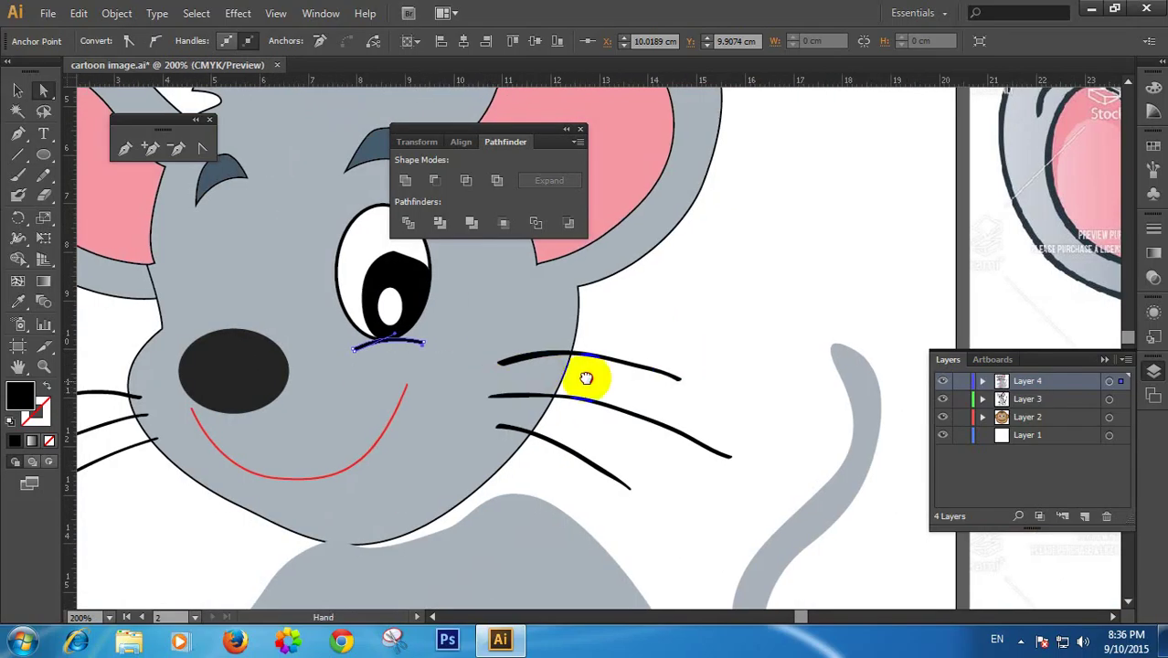
{"action": "left_click_drag", "start_coordinate": [586, 377], "coordinate": [783, 364]}
{"action": "left_click", "coordinate": [566, 443]}
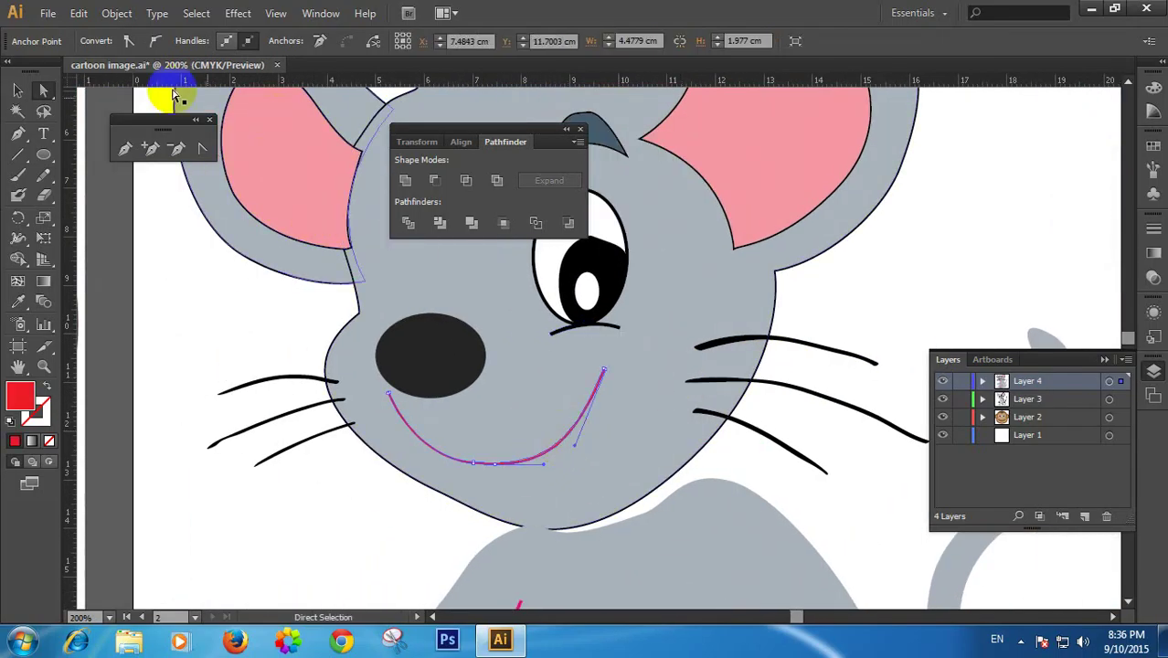
{"action": "left_click", "coordinate": [15, 96]}
{"action": "left_click", "coordinate": [208, 295]}
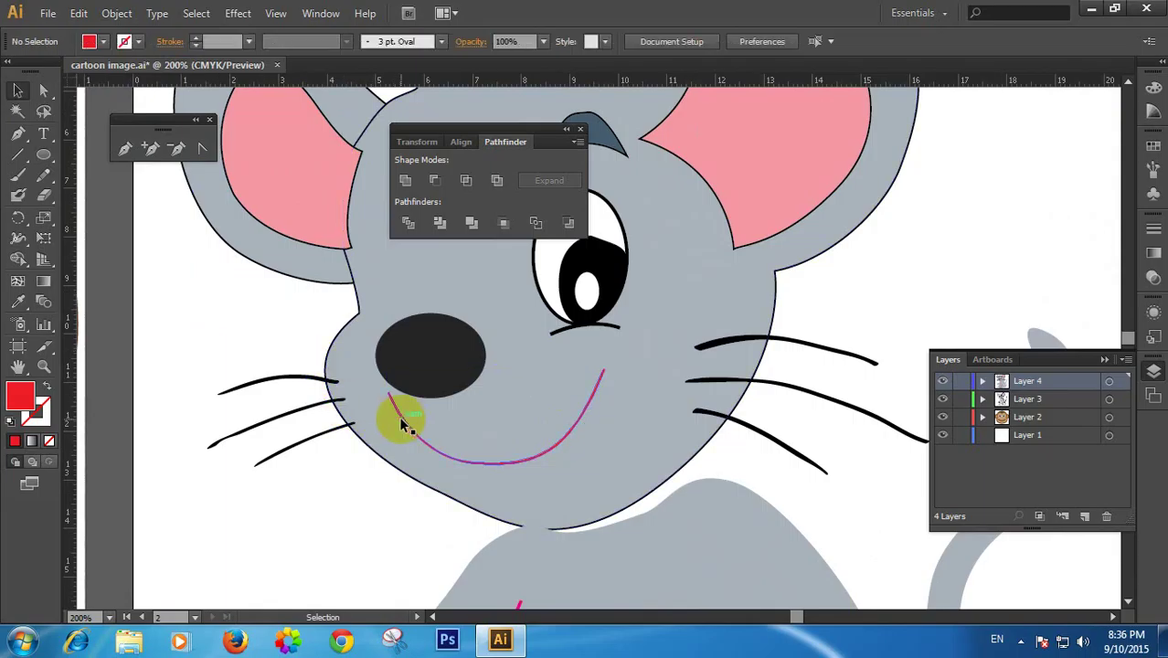
{"action": "left_click", "coordinate": [400, 417]}
{"action": "left_click", "coordinate": [87, 41]}
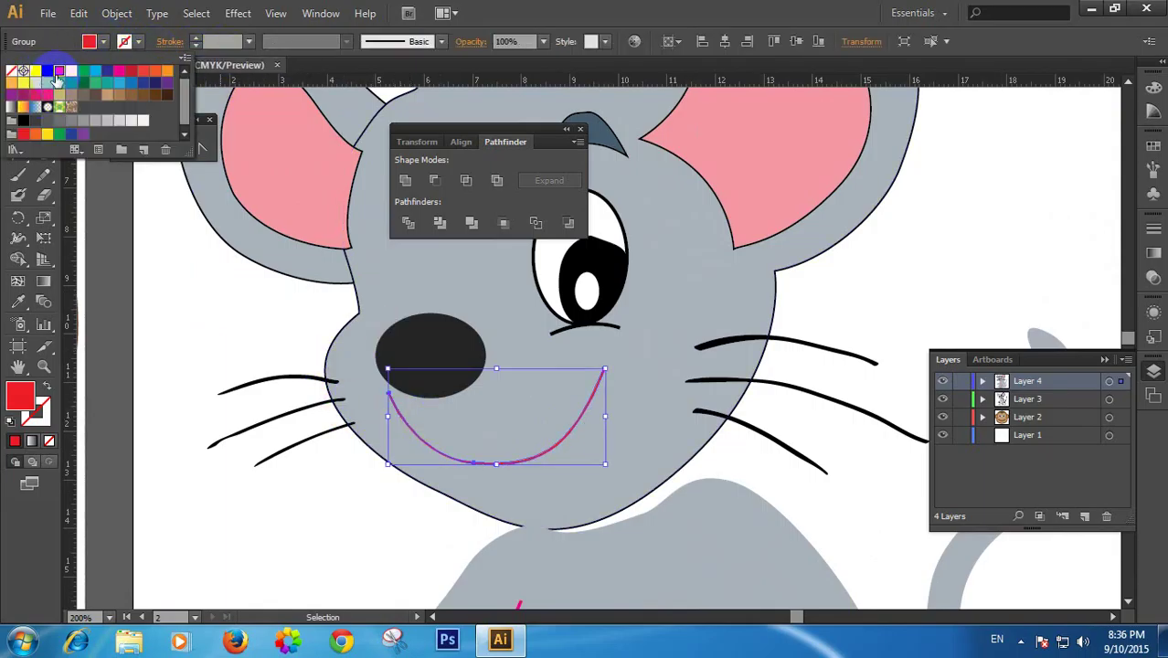
{"action": "left_click", "coordinate": [84, 121]}
{"action": "left_click", "coordinate": [472, 386]}
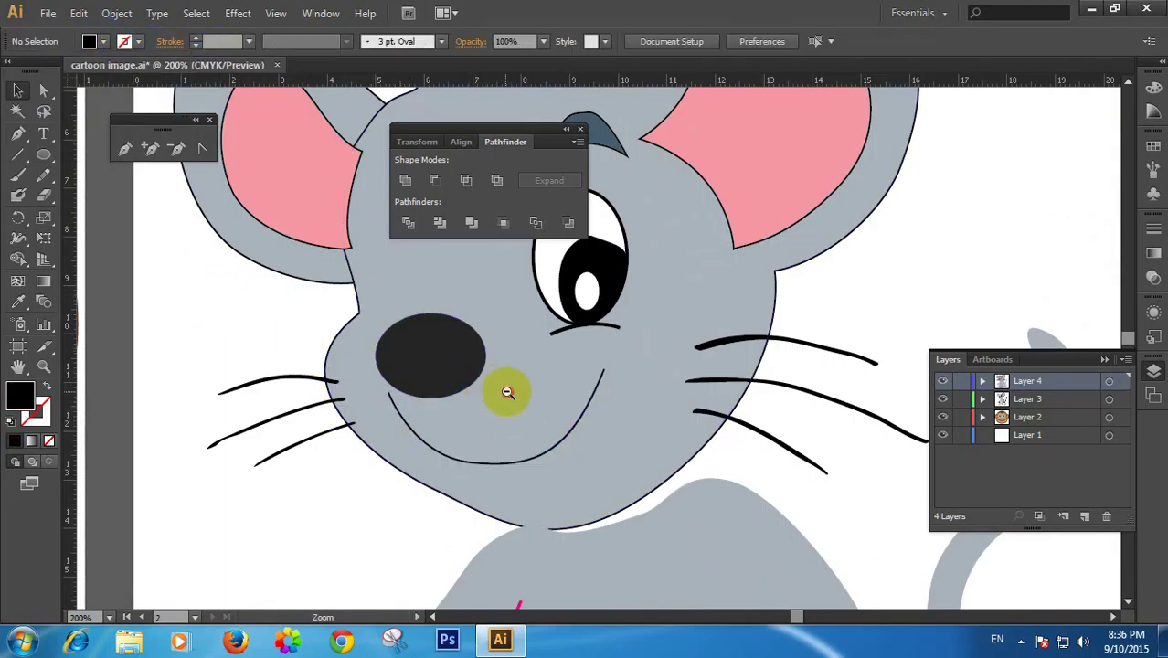
Compare the traced mouse, especially its mouth and face, with the reference image beside it
{"action": "left_click", "coordinate": [507, 392], "text": "alt"}
{"action": "left_click", "coordinate": [507, 392], "text": "alt"}
{"action": "left_click", "coordinate": [529, 391], "text": "alt"}
{"action": "left_click_drag", "start_coordinate": [594, 410], "coordinate": [432, 397]}
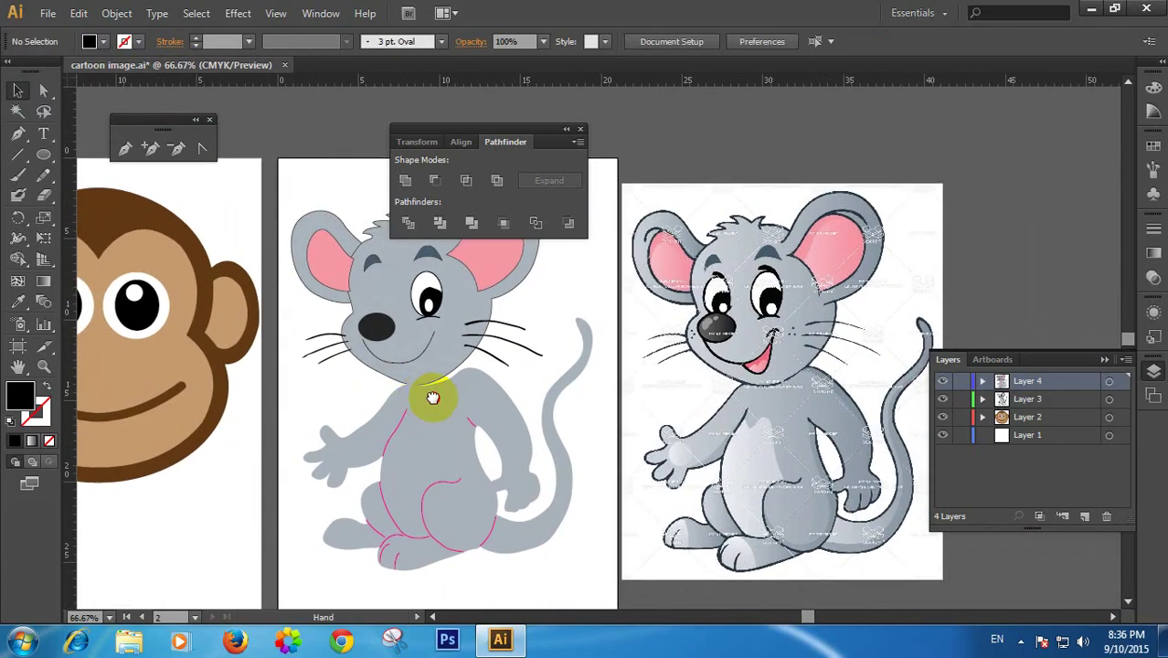
{"action": "left_click", "coordinate": [418, 363]}
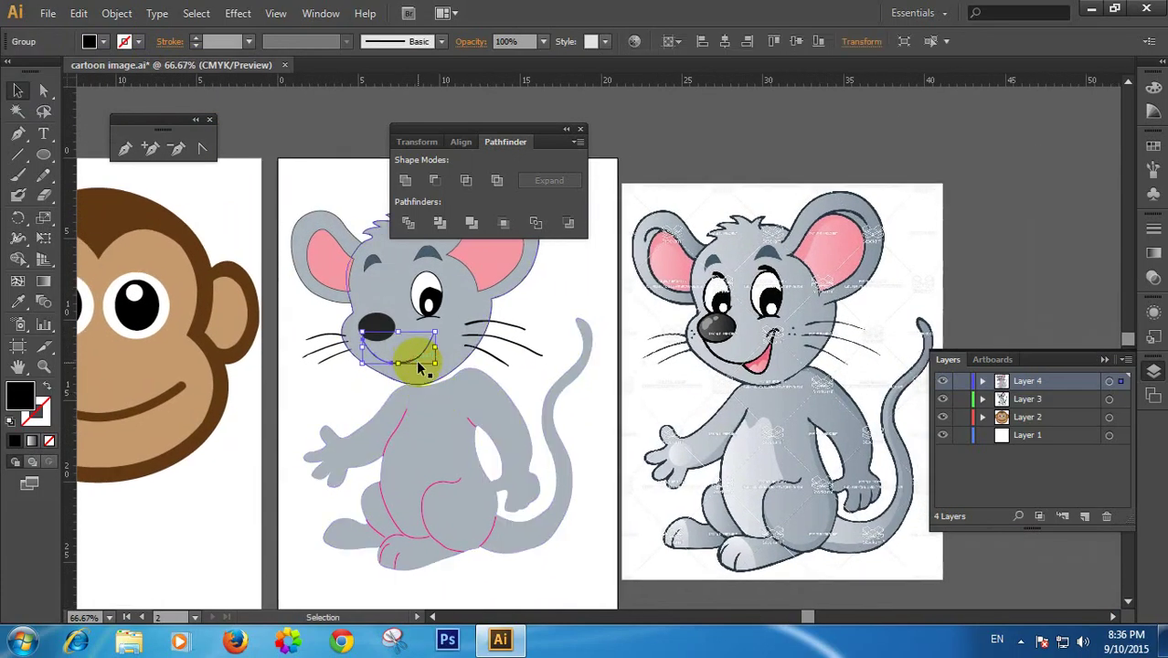
{"action": "left_click", "coordinate": [308, 424]}
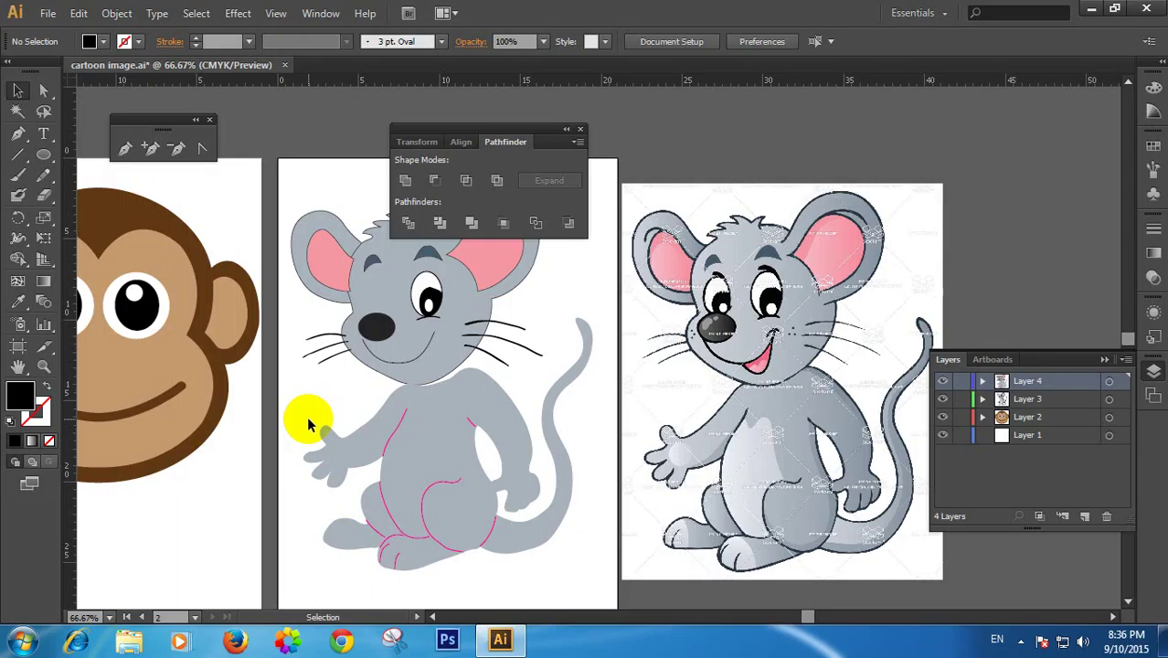
{"action": "left_click", "coordinate": [399, 344]}
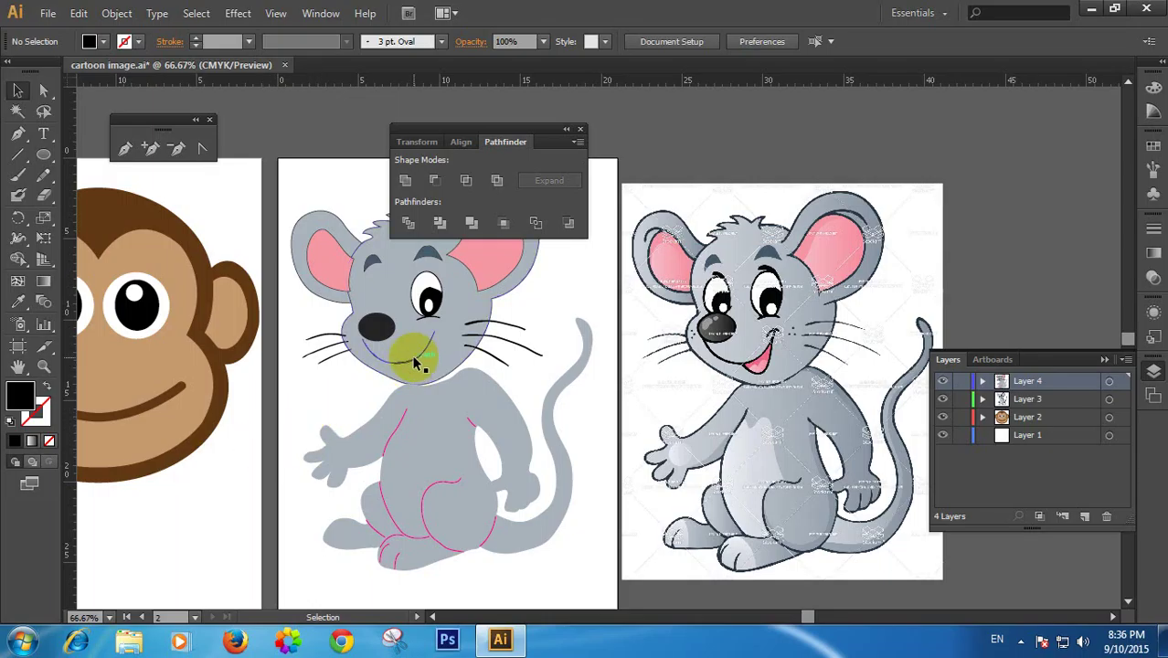
{"action": "left_click", "coordinate": [339, 391]}
{"action": "key", "text": "z"}
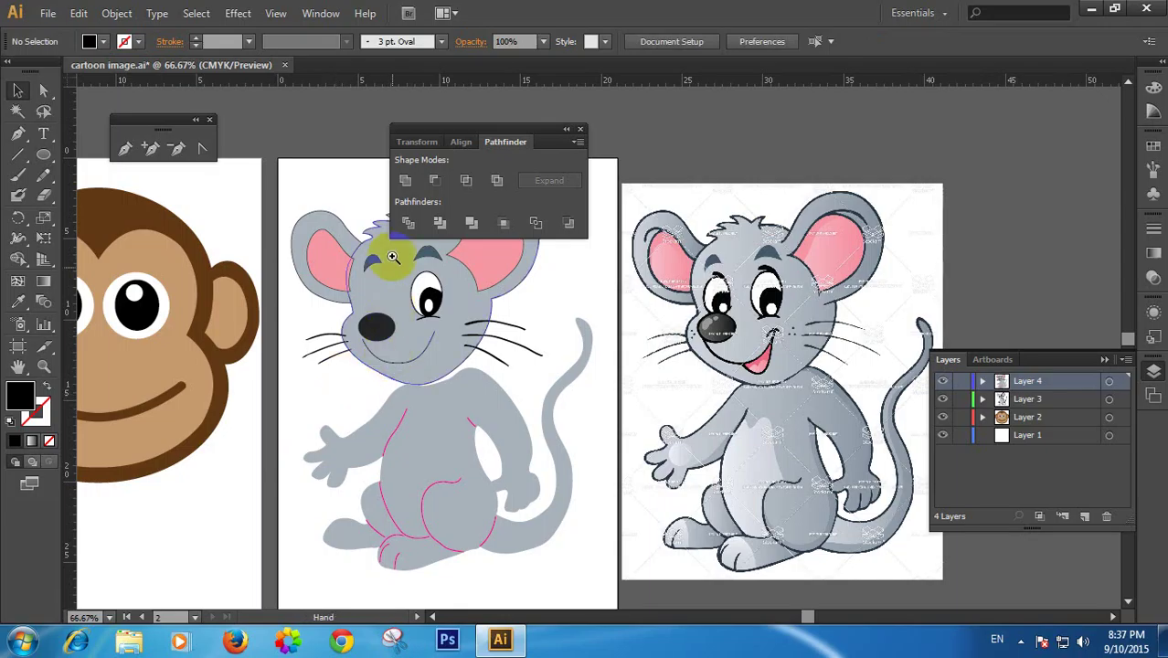
{"action": "left_click", "coordinate": [380, 259]}
{"action": "key", "text": "space"}
{"action": "left_click_drag", "start_coordinate": [606, 372], "coordinate": [404, 353]}
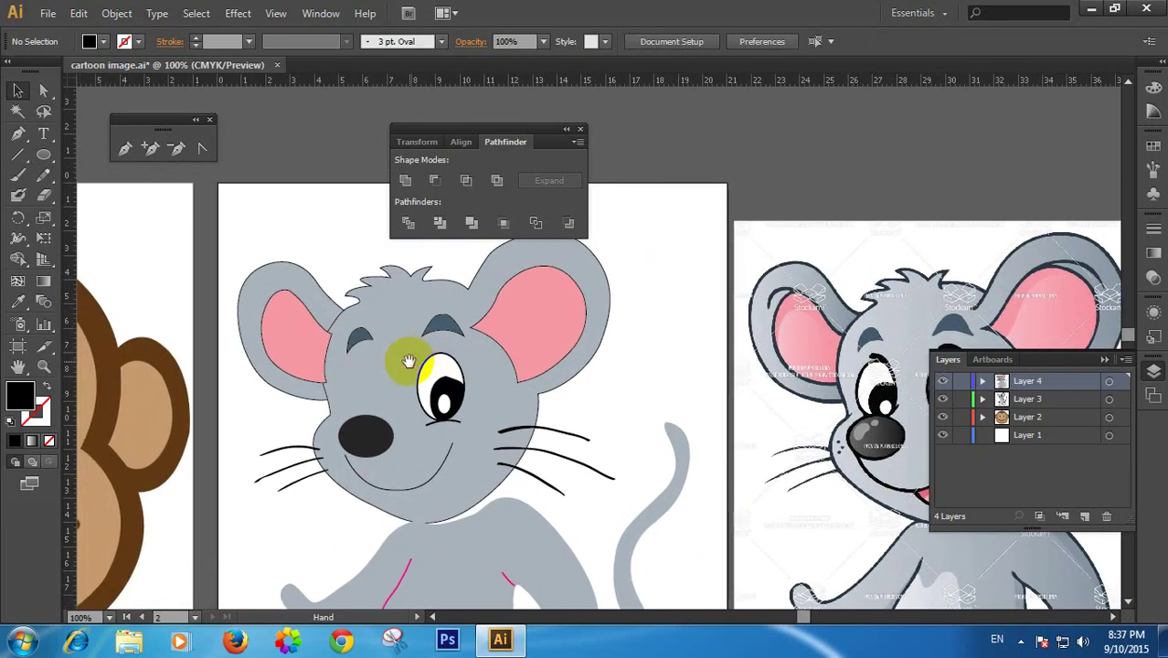
Examine how the pink inner shape of the left ear overlaps the edge of the head
{"action": "left_click", "coordinate": [324, 364]}
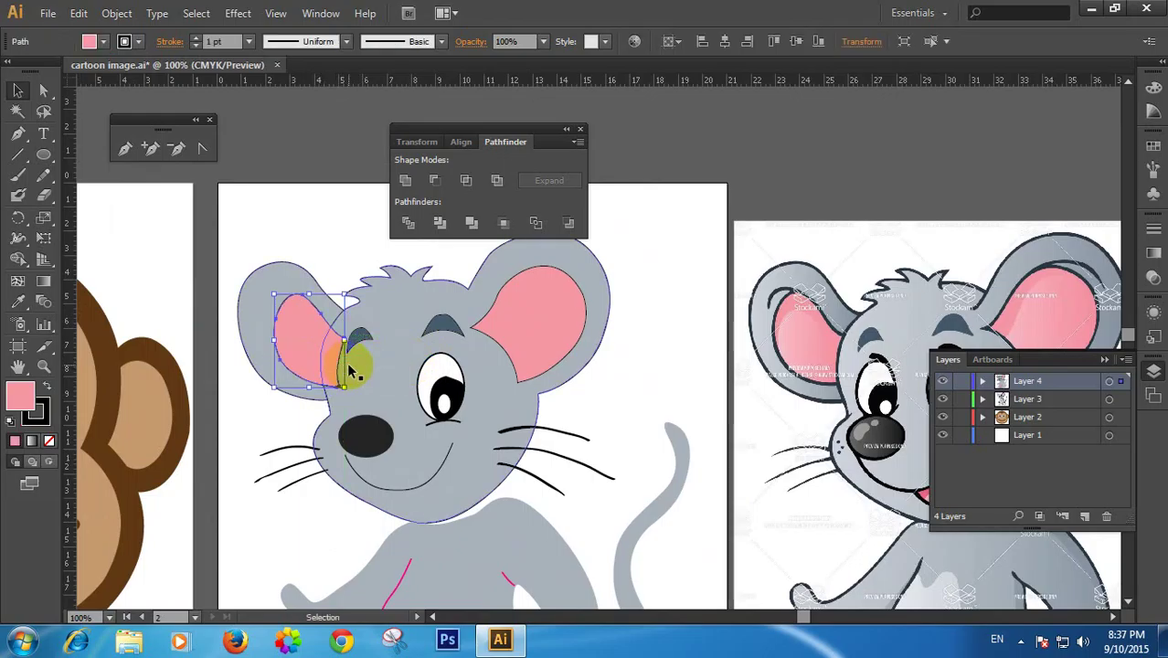
{"action": "left_click", "coordinate": [355, 379]}
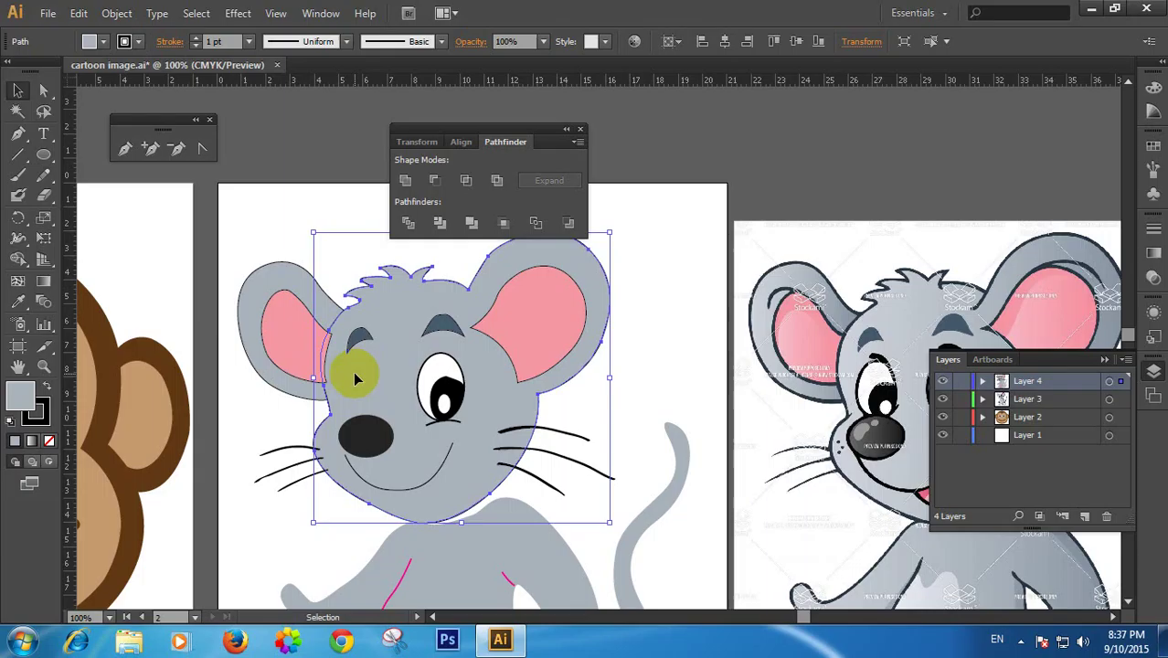
{"action": "left_click", "coordinate": [268, 340]}
{"action": "left_click", "coordinate": [300, 239]}
{"action": "left_click", "coordinate": [299, 240]}
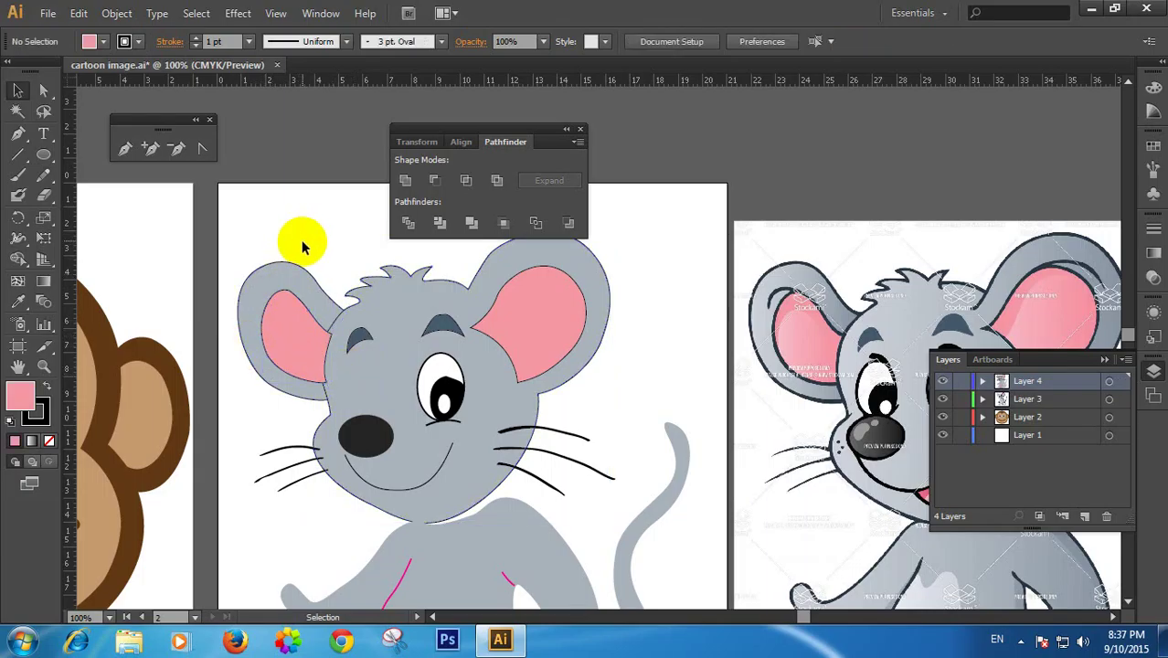
{"action": "left_click", "coordinate": [322, 330]}
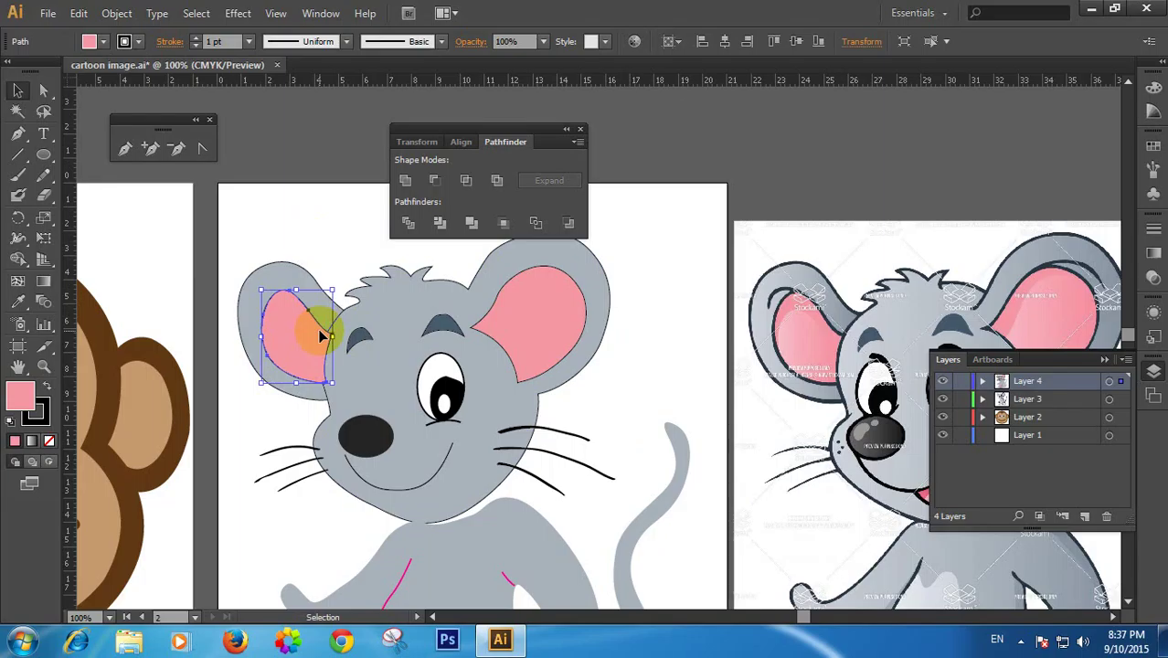
{"action": "left_click", "coordinate": [346, 216]}
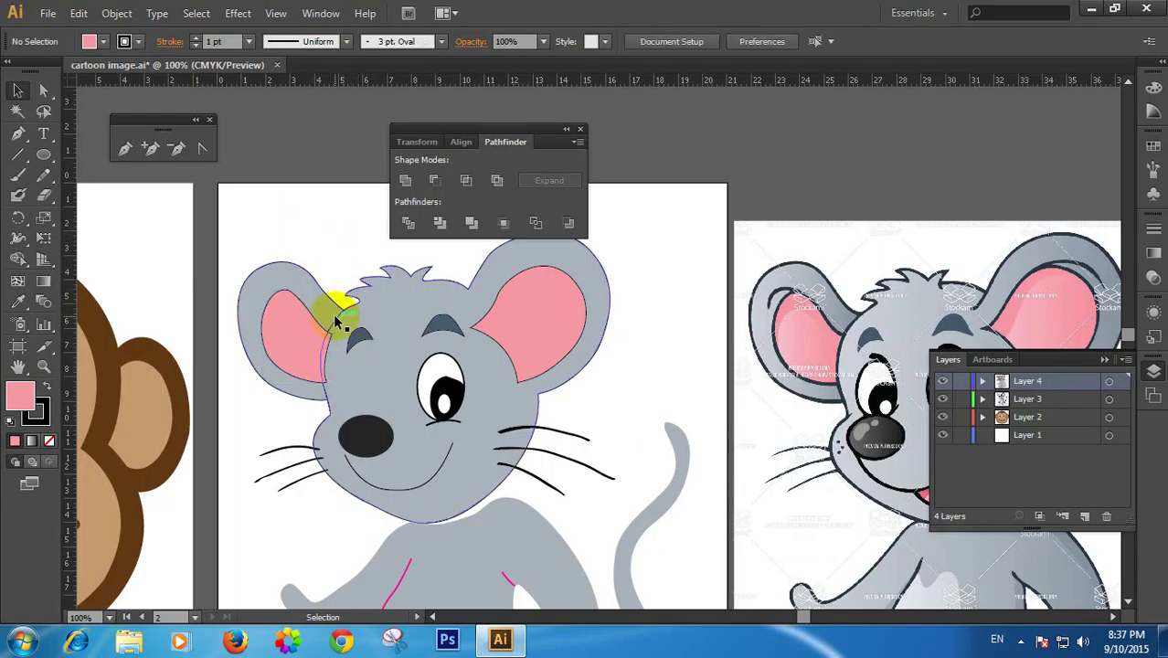
{"action": "left_click_drag", "start_coordinate": [334, 314], "coordinate": [364, 320]}
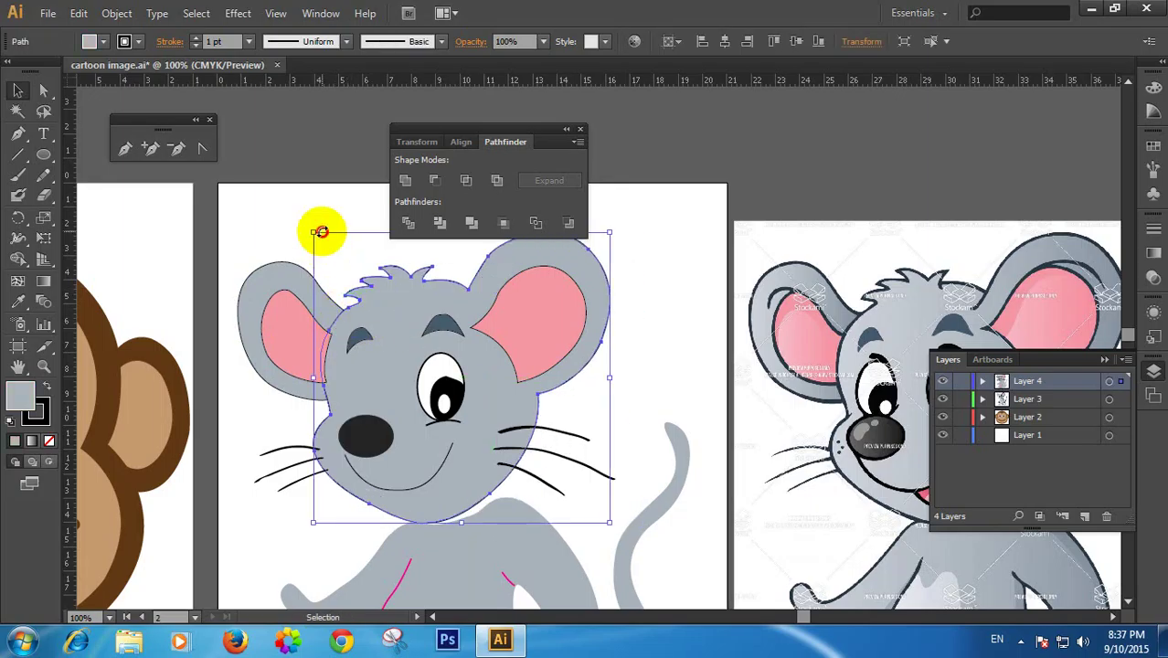
Find the left ear's pink inner shape among the Layer 4 objects and move it beneath the head shape in the stacking order
{"action": "left_click", "coordinate": [235, 308]}
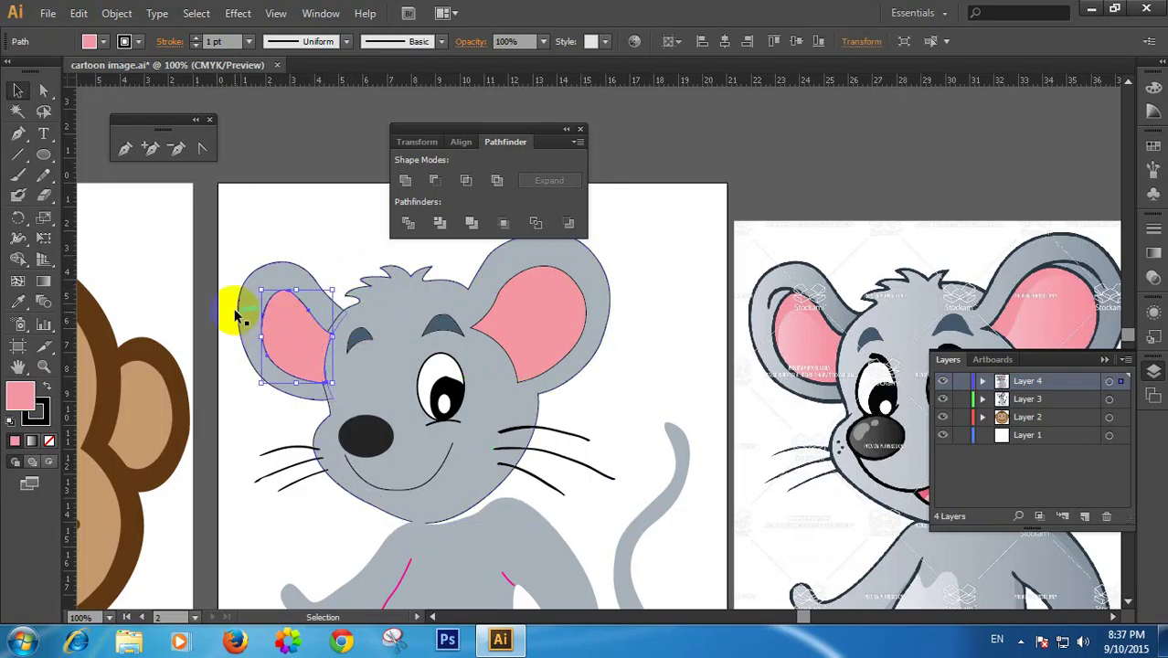
{"action": "left_click", "coordinate": [287, 330]}
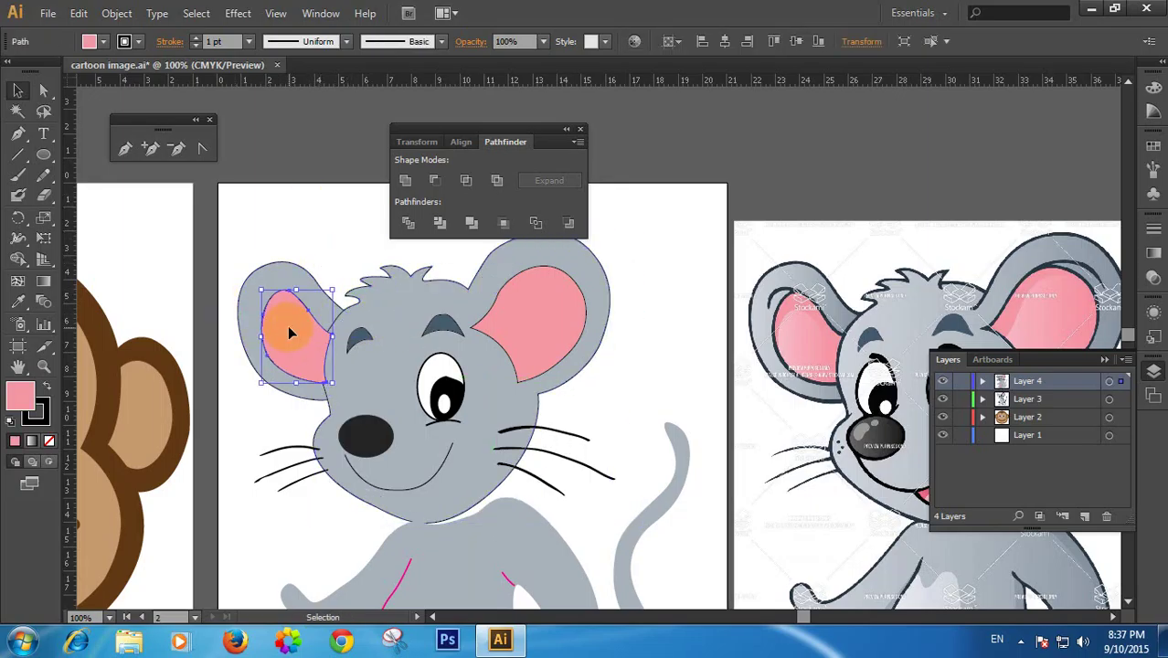
{"action": "left_click", "coordinate": [982, 382]}
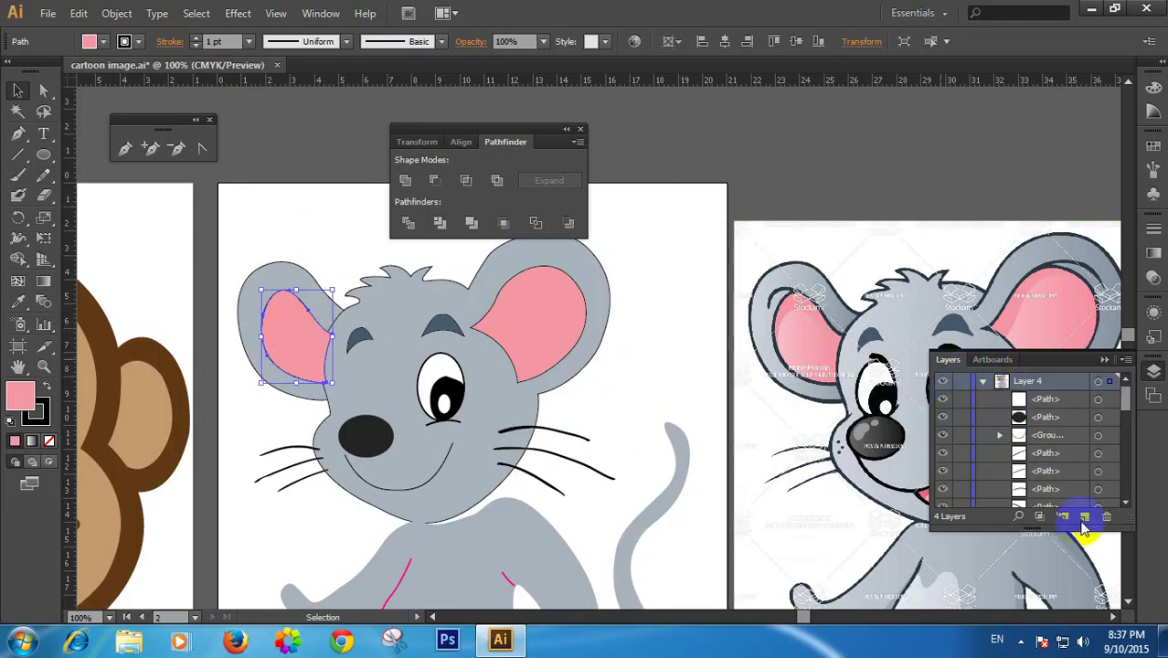
{"action": "scroll", "coordinate": [1052, 448], "scroll_direction": "down", "scroll_amount": 3}
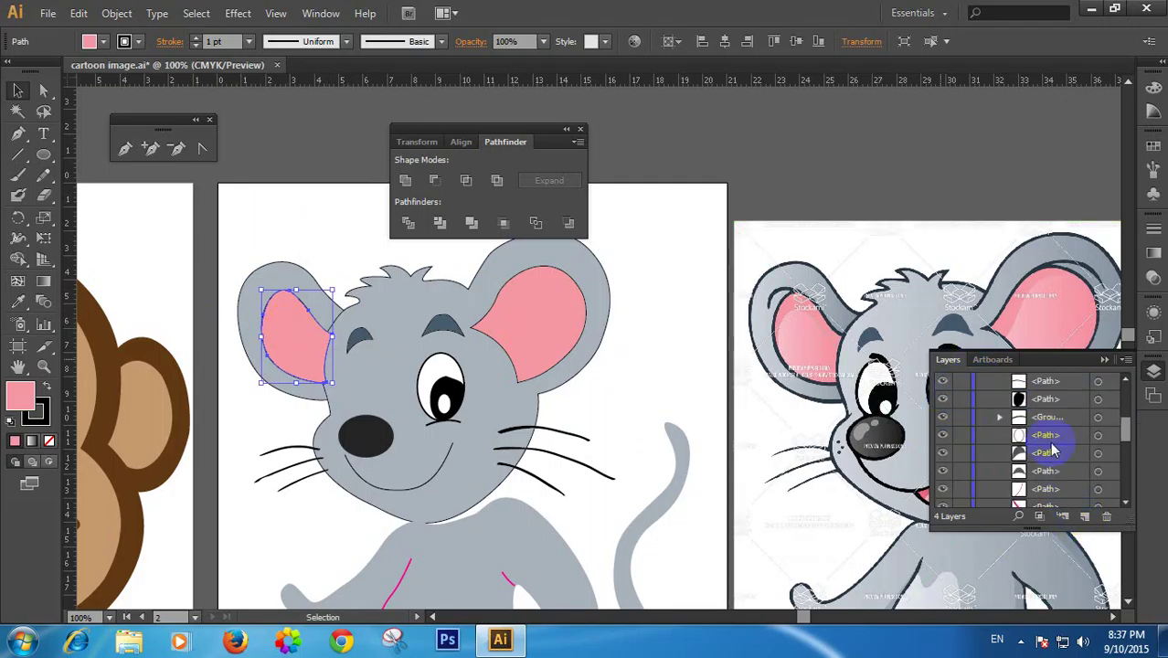
{"action": "scroll", "coordinate": [1051, 451], "scroll_direction": "down", "scroll_amount": 3}
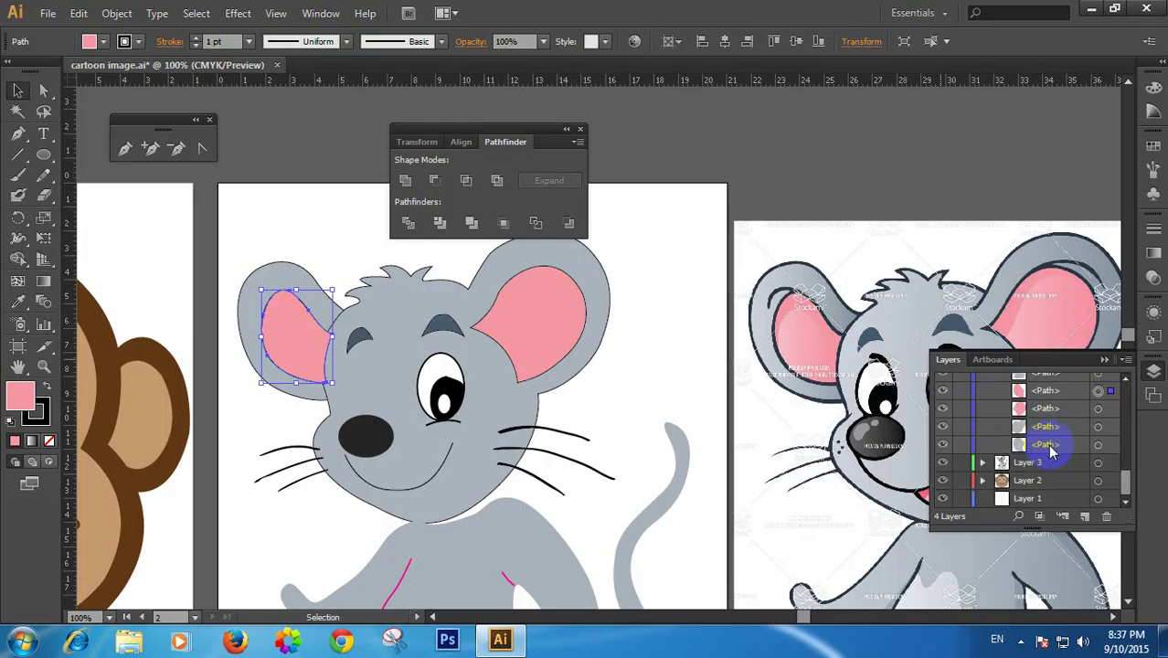
{"action": "scroll", "coordinate": [1051, 451], "scroll_direction": "up", "scroll_amount": 1}
{"action": "left_click", "coordinate": [944, 446]}
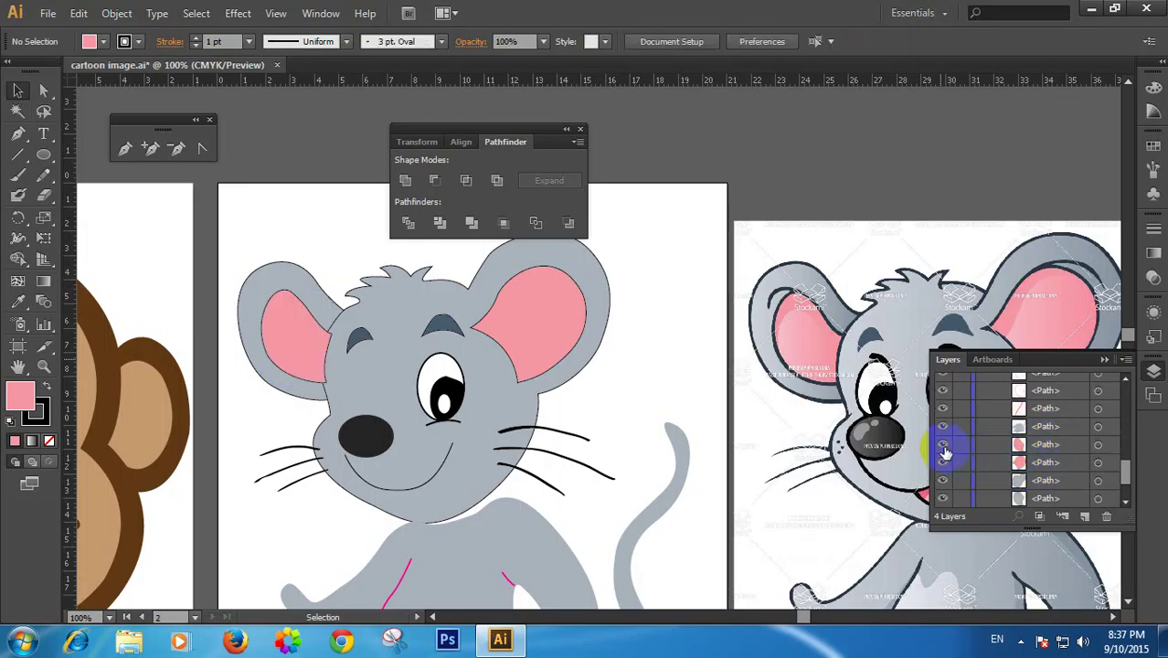
{"action": "left_click_drag", "start_coordinate": [1055, 451], "coordinate": [1049, 488]}
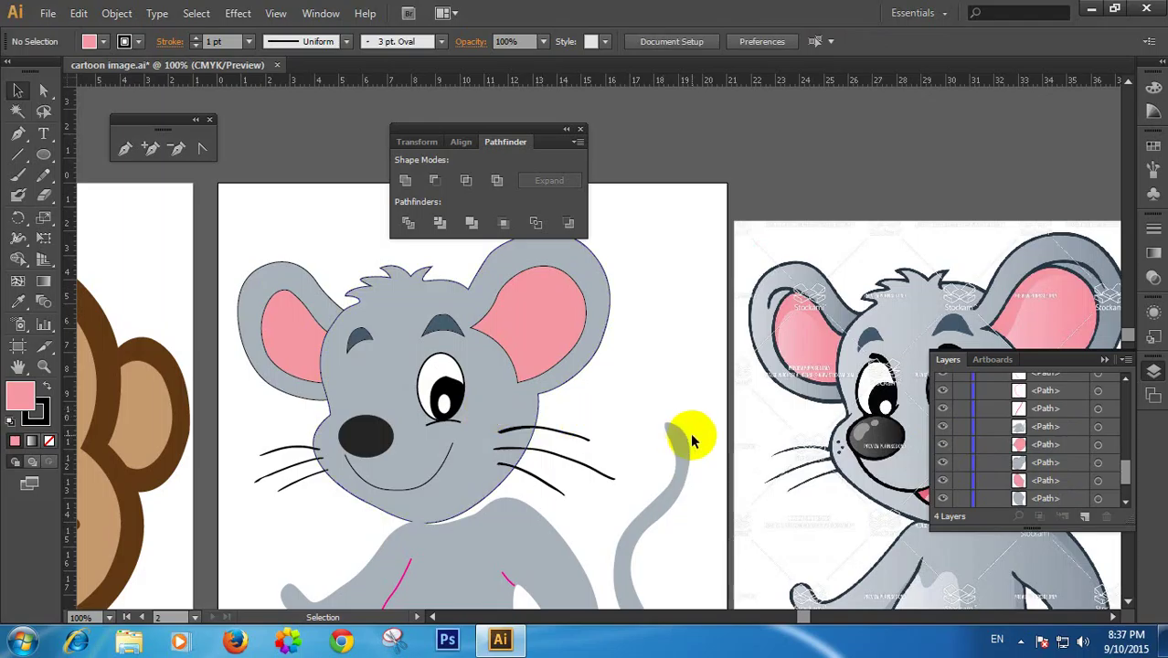
Try placing the right ear's pink inner shape beneath the head shape in Layer 4, and return it above the head
{"action": "left_click", "coordinate": [560, 340]}
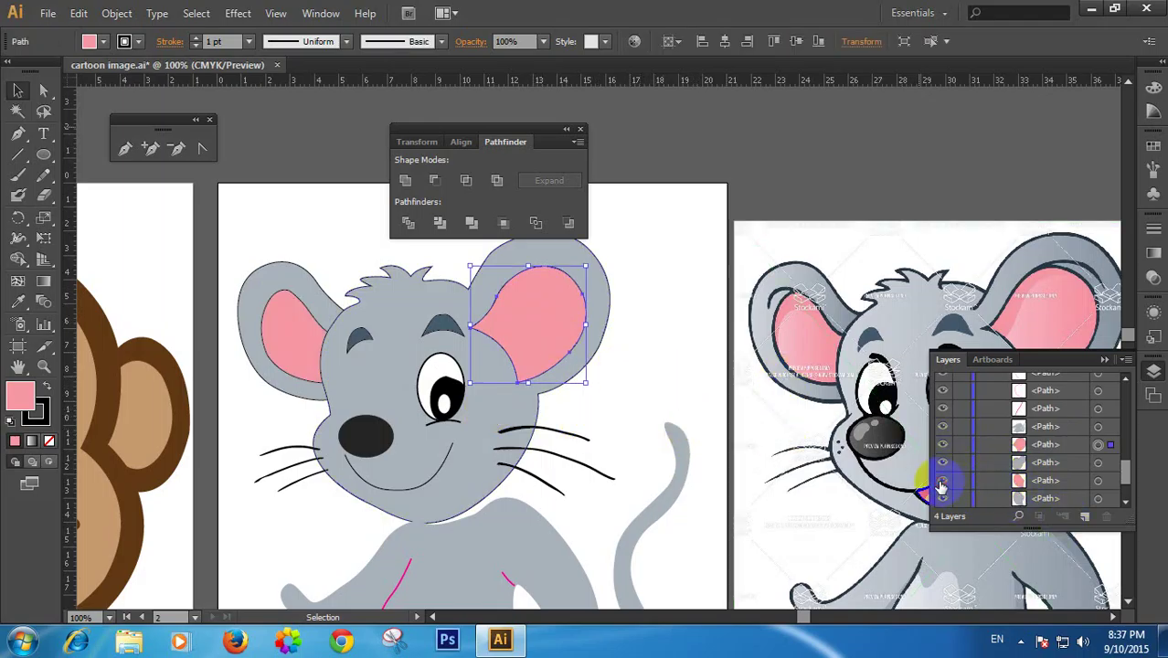
{"action": "left_click", "coordinate": [942, 446]}
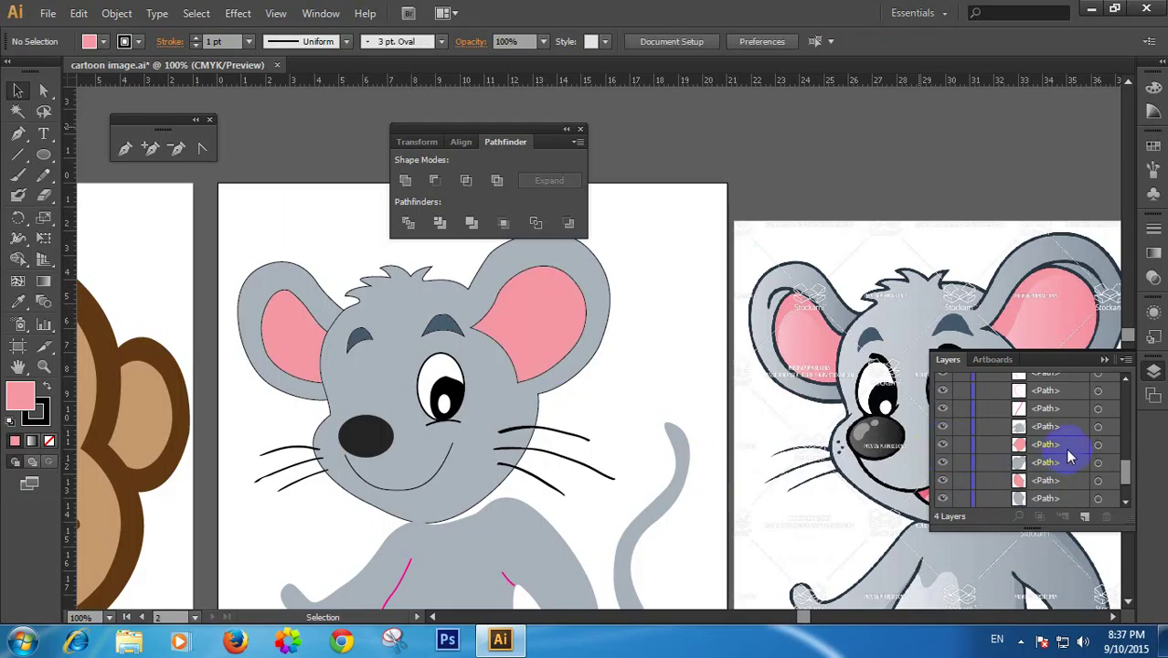
{"action": "left_click_drag", "start_coordinate": [1060, 469], "coordinate": [1065, 477]}
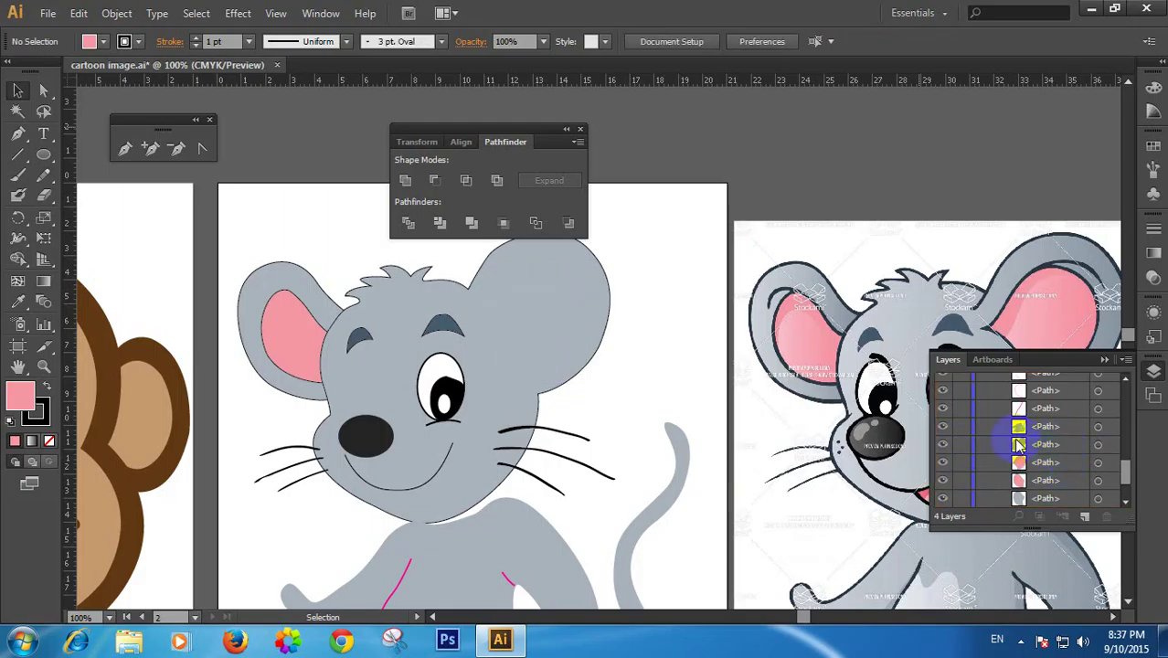
{"action": "left_click_drag", "start_coordinate": [1019, 463], "coordinate": [1018, 442]}
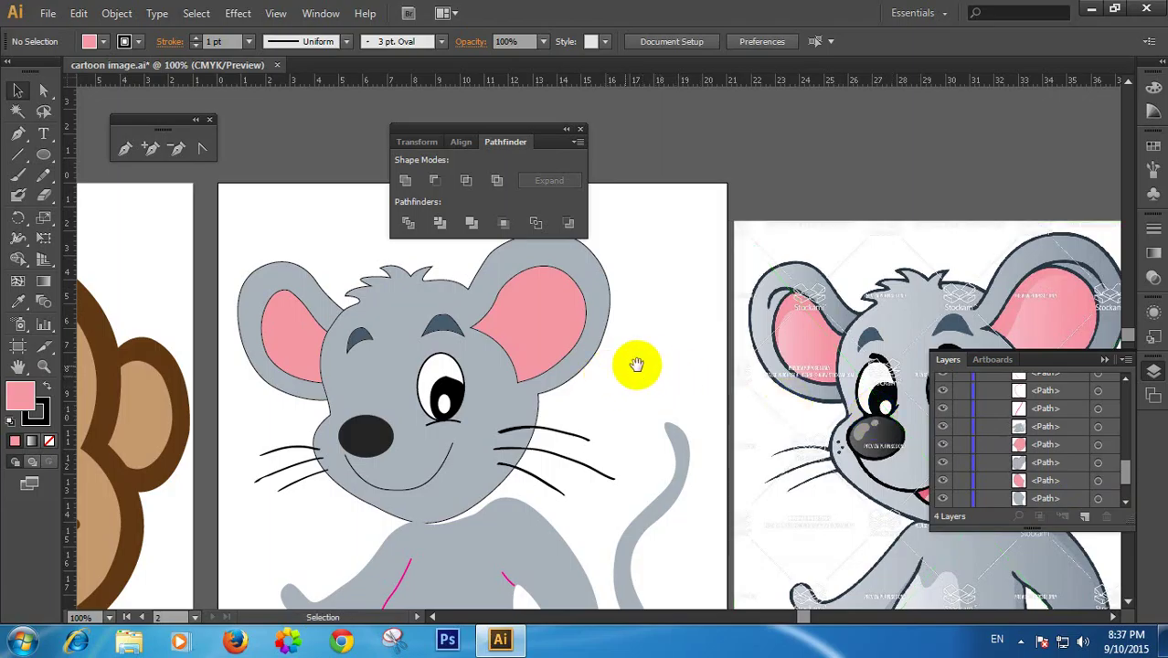
Try shifting the head shape, undo the move and deselect everything
{"action": "left_click_drag", "start_coordinate": [781, 375], "coordinate": [748, 308]}
{"action": "left_click", "coordinate": [534, 359], "text": "alt"}
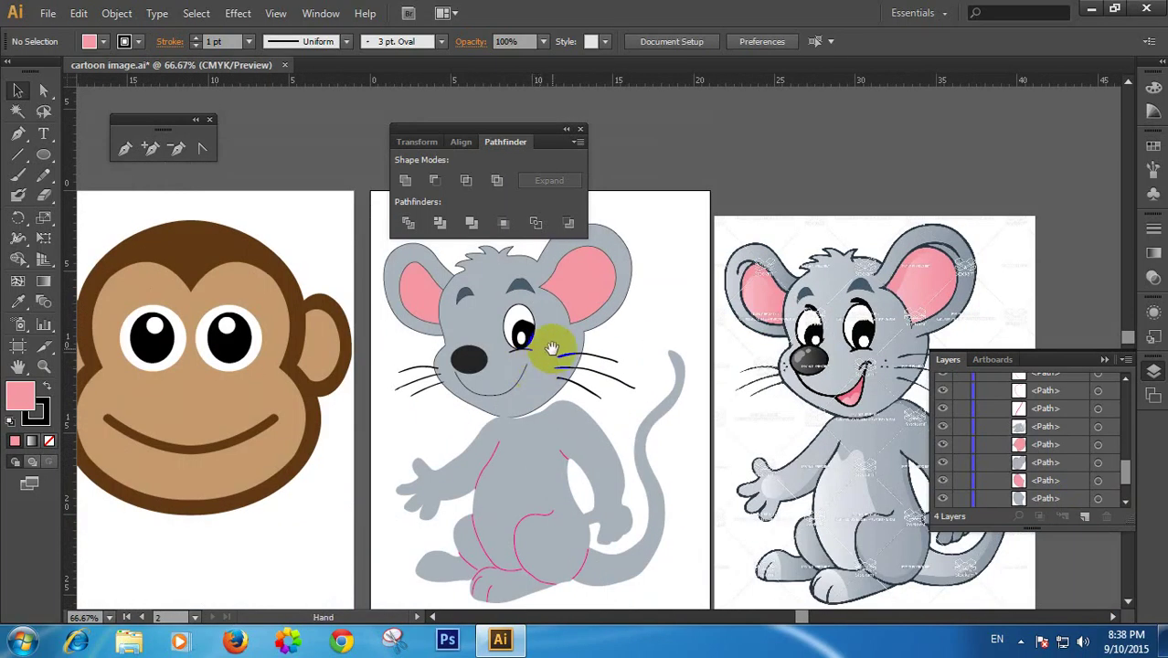
{"action": "left_click", "coordinate": [562, 326]}
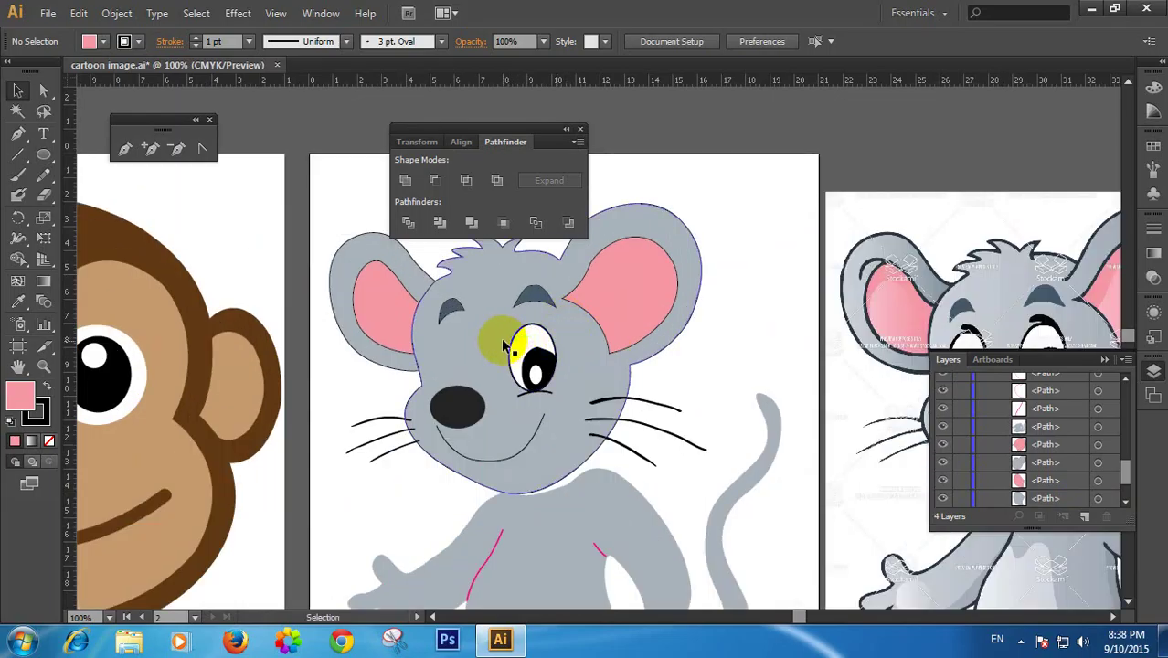
{"action": "left_click_drag", "start_coordinate": [503, 342], "coordinate": [539, 360]}
{"action": "key", "text": "ctrl+z"}
{"action": "left_click", "coordinate": [731, 375]}
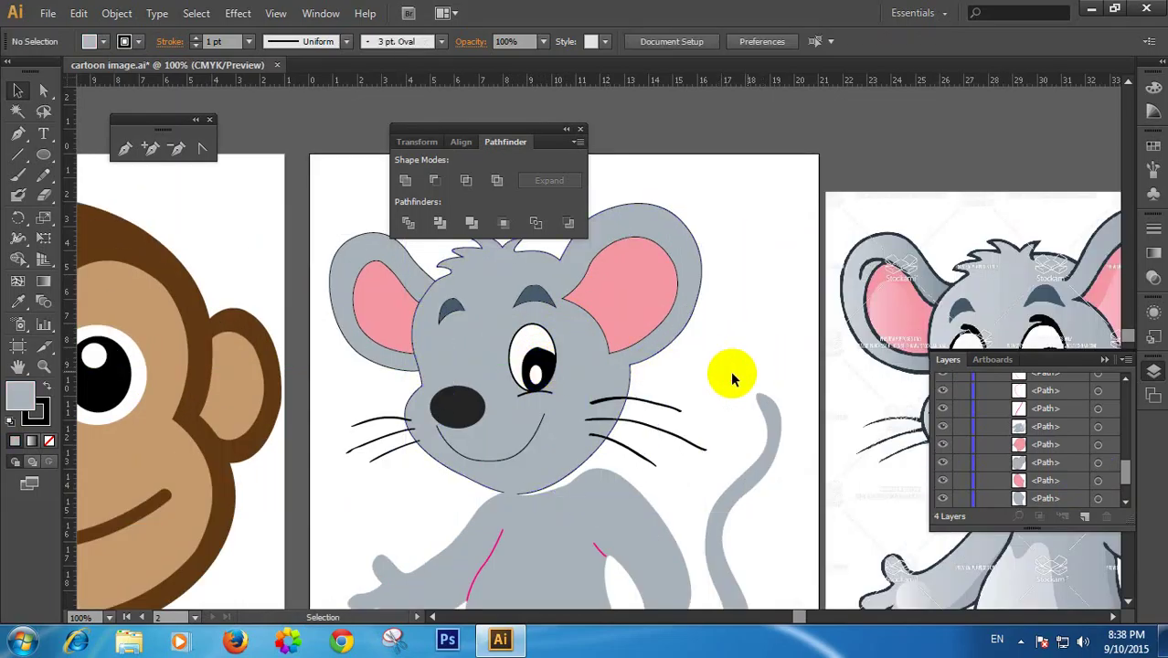
Group the finished eye's white and pupil shapes, and place a slightly smaller copy above the nose as the mouse's other eye
{"action": "left_click_drag", "start_coordinate": [798, 332], "coordinate": [652, 315]}
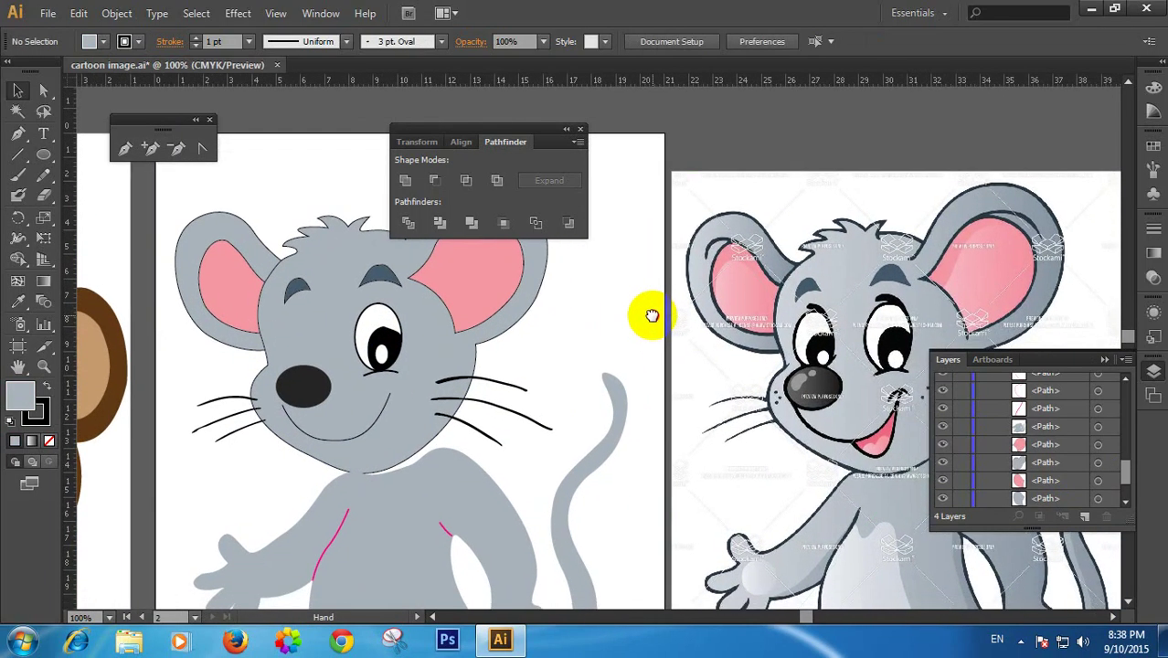
{"action": "left_click", "coordinate": [396, 345]}
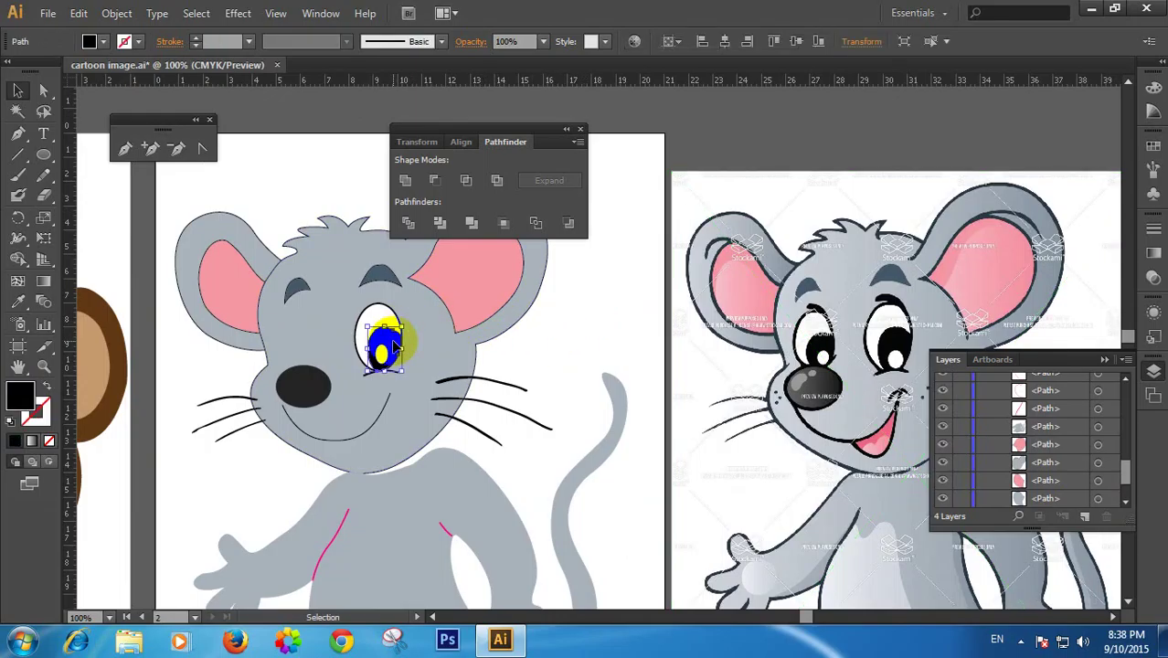
{"action": "left_click", "coordinate": [392, 313], "text": "shift"}
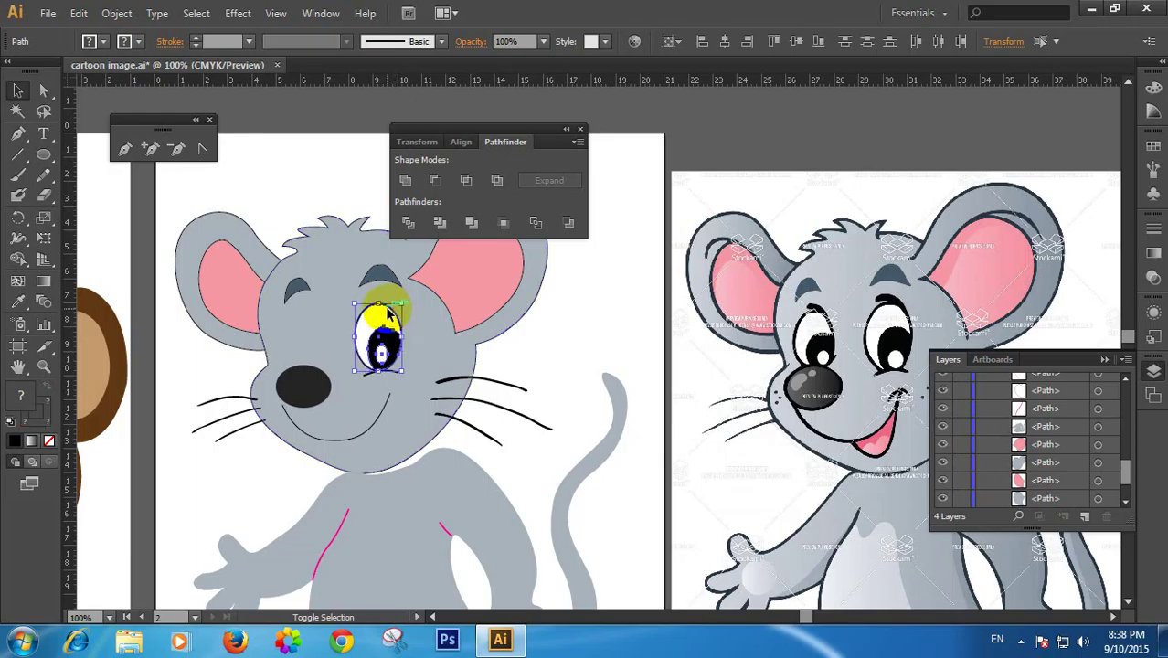
{"action": "key", "text": "ctrl+g"}
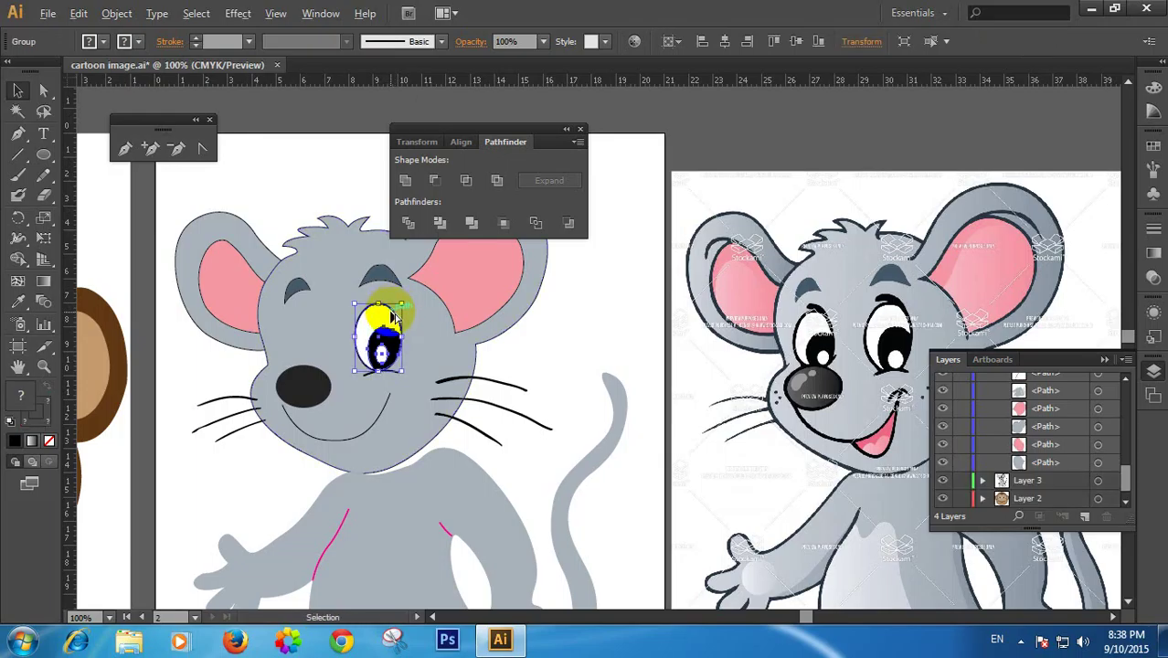
{"action": "left_click_drag", "start_coordinate": [395, 315], "coordinate": [370, 363]}
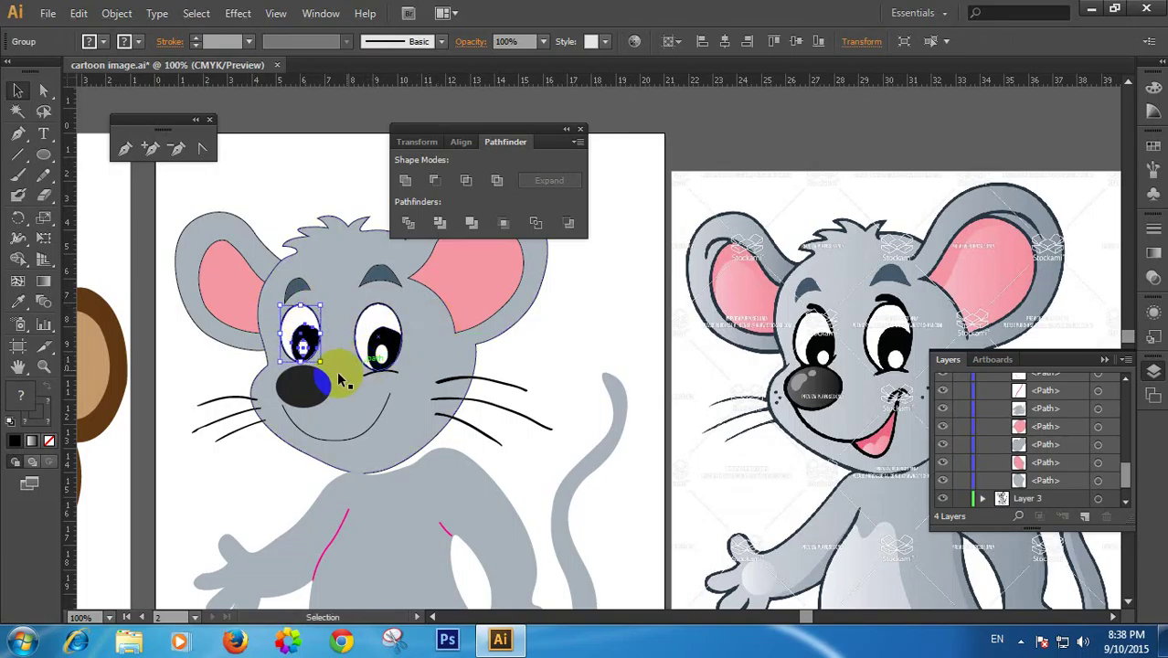
{"action": "left_click", "coordinate": [357, 400]}
Bring the mouse's black nose to the front of the stacking order so it sits over the copied eye, and deselect it
{"action": "left_click", "coordinate": [307, 387]}
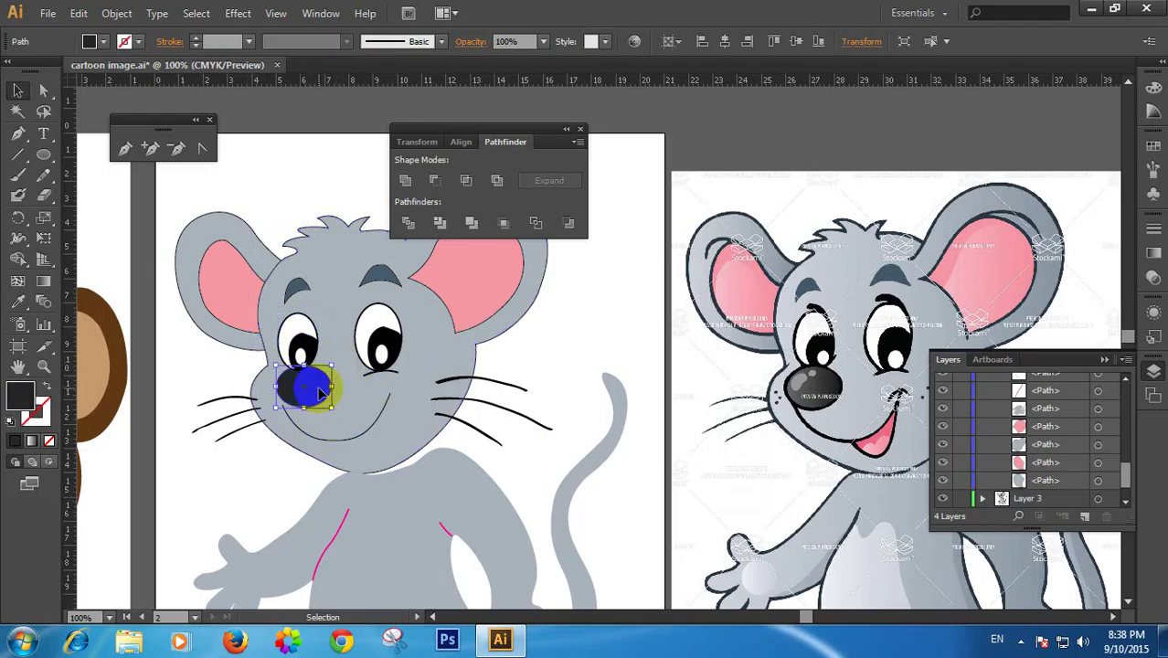
{"action": "right_click", "coordinate": [319, 384]}
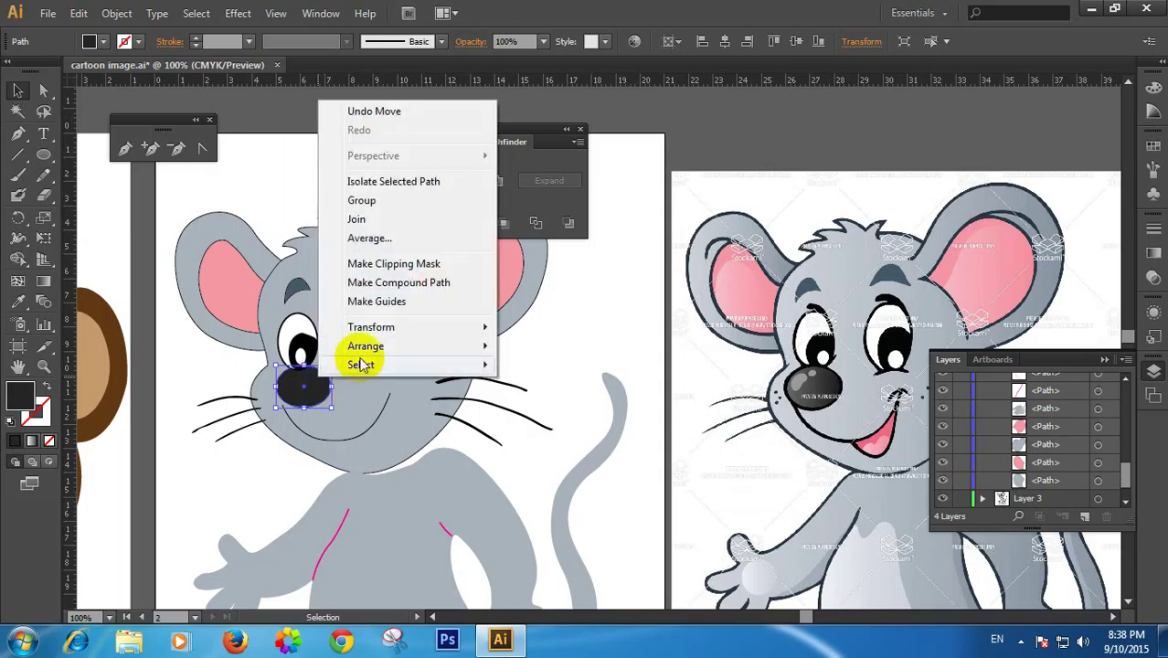
{"action": "mouse_move", "coordinate": [365, 348]}
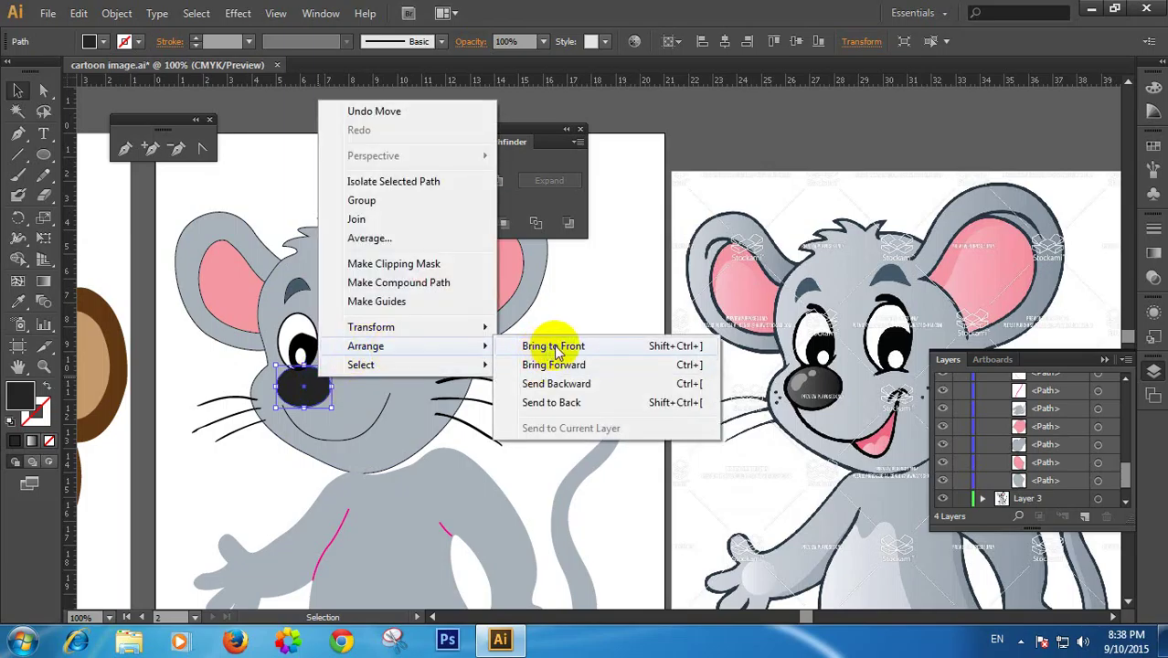
{"action": "left_click", "coordinate": [553, 345]}
{"action": "left_click", "coordinate": [315, 369]}
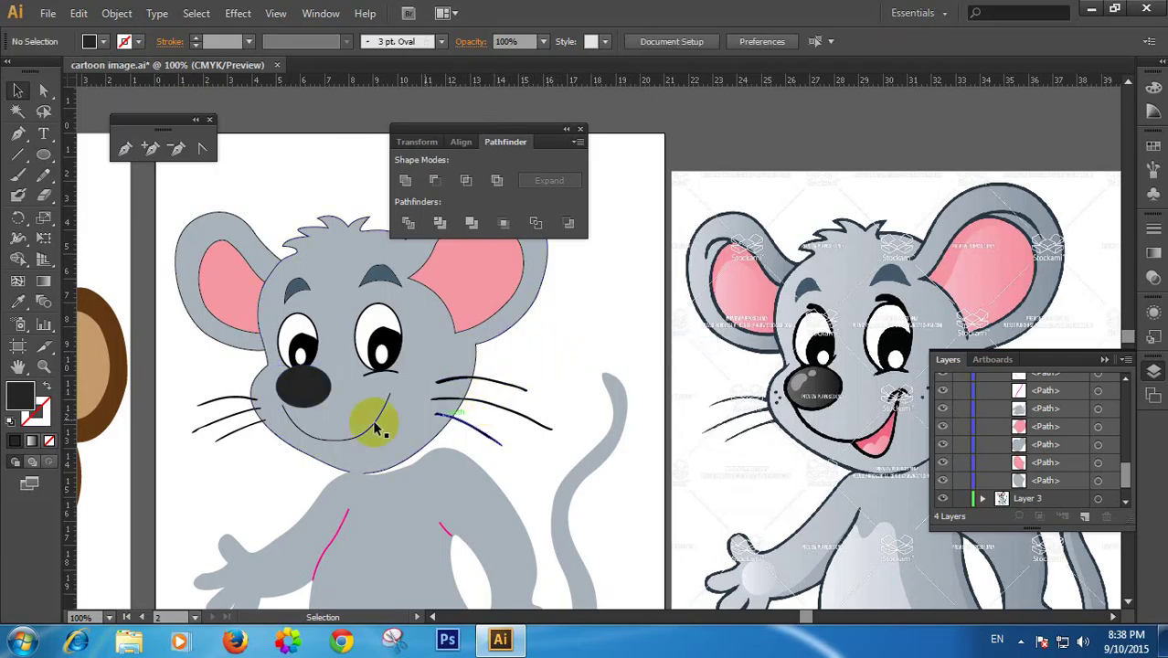
{"action": "left_click_drag", "start_coordinate": [597, 369], "coordinate": [397, 369]}
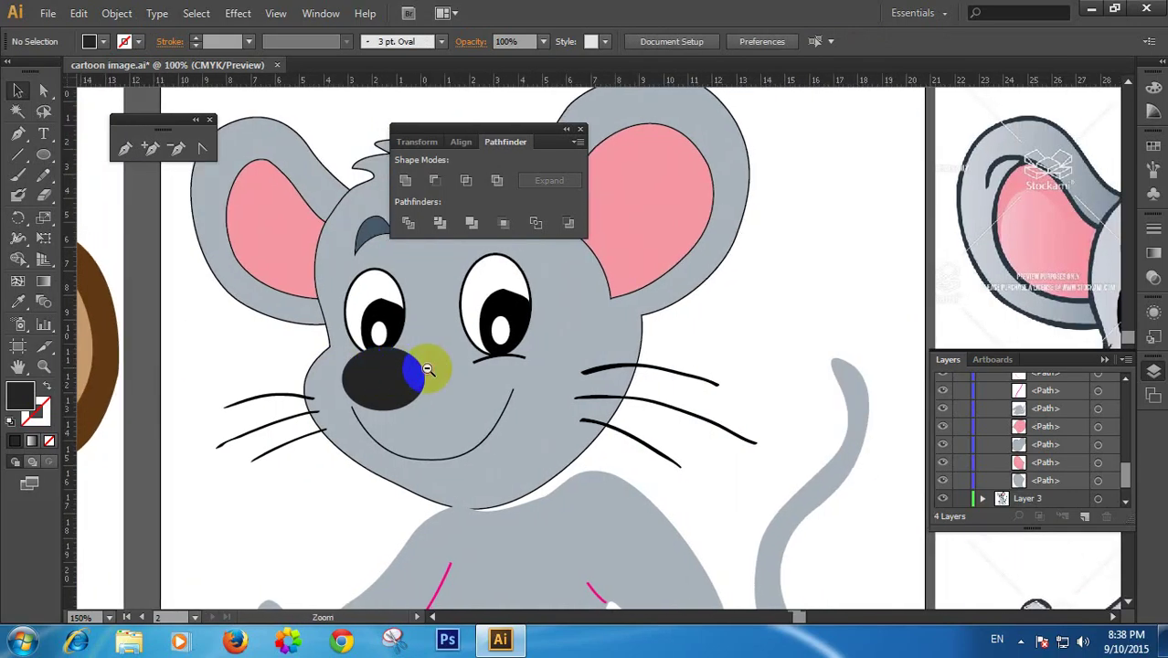
{"action": "left_click", "coordinate": [428, 369], "text": "ctrl+alt"}
{"action": "left_click_drag", "start_coordinate": [565, 370], "coordinate": [470, 357]}
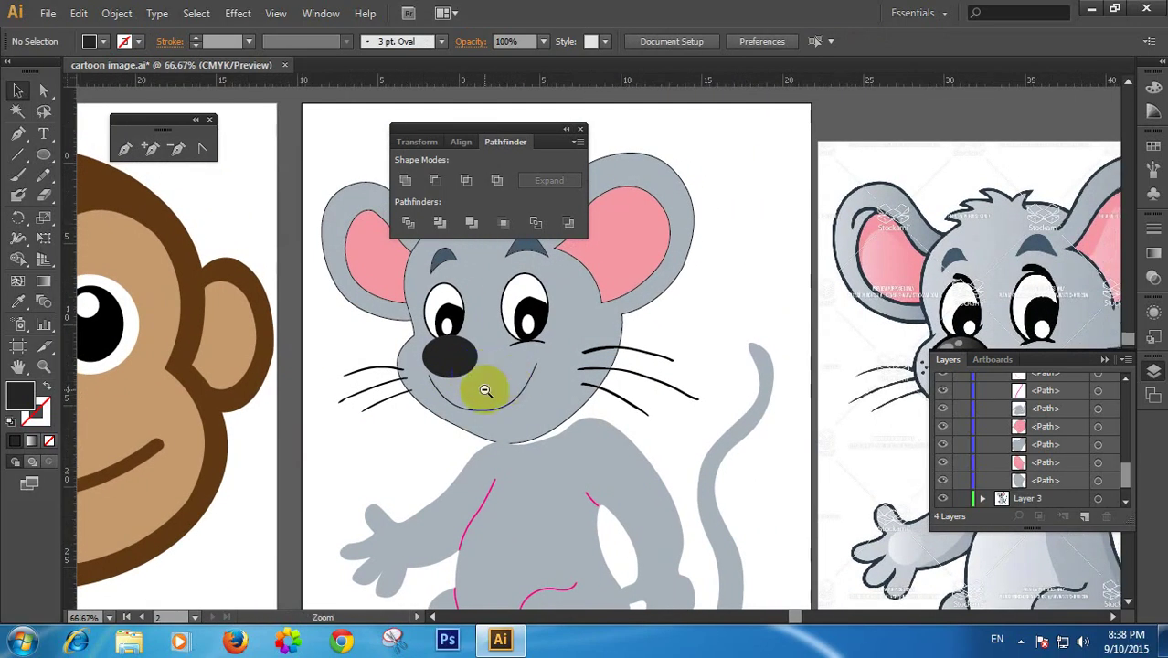
{"action": "scroll", "coordinate": [476, 379], "scroll_direction": "down", "scroll_amount": 1}
{"action": "left_click_drag", "start_coordinate": [756, 383], "coordinate": [591, 350]}
{"action": "left_click", "coordinate": [409, 466]}
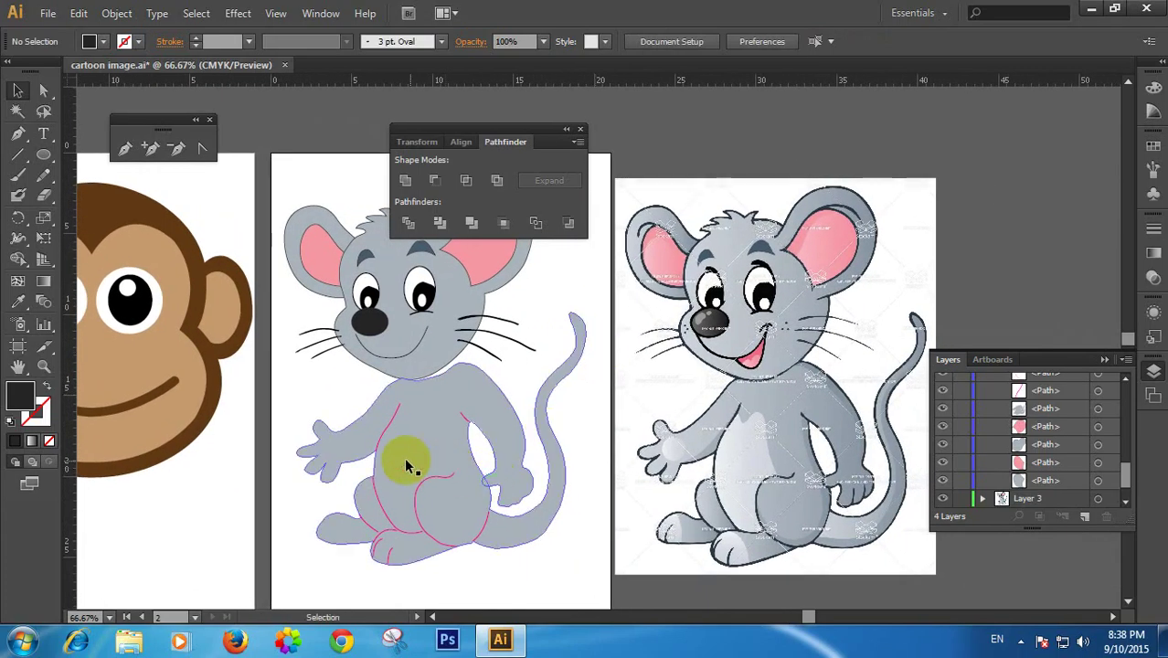
{"action": "left_click", "coordinate": [391, 428]}
{"action": "left_click", "coordinate": [416, 477], "text": "shift"}
{"action": "left_click", "coordinate": [407, 494], "text": "shift"}
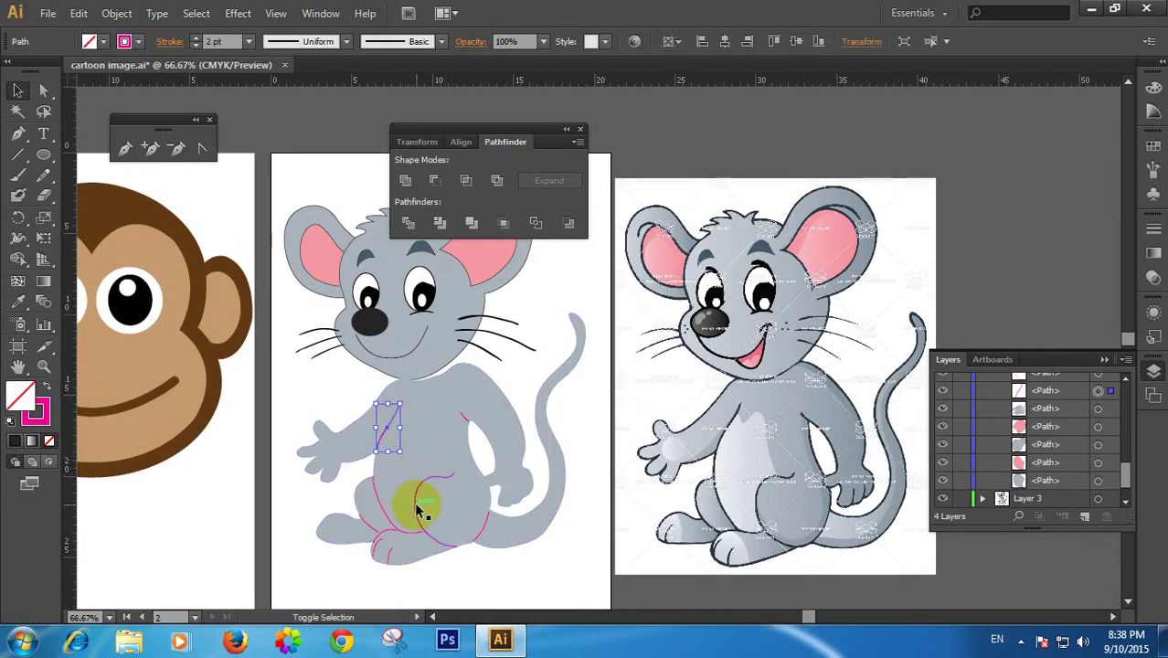
{"action": "left_click", "coordinate": [386, 510], "text": "shift"}
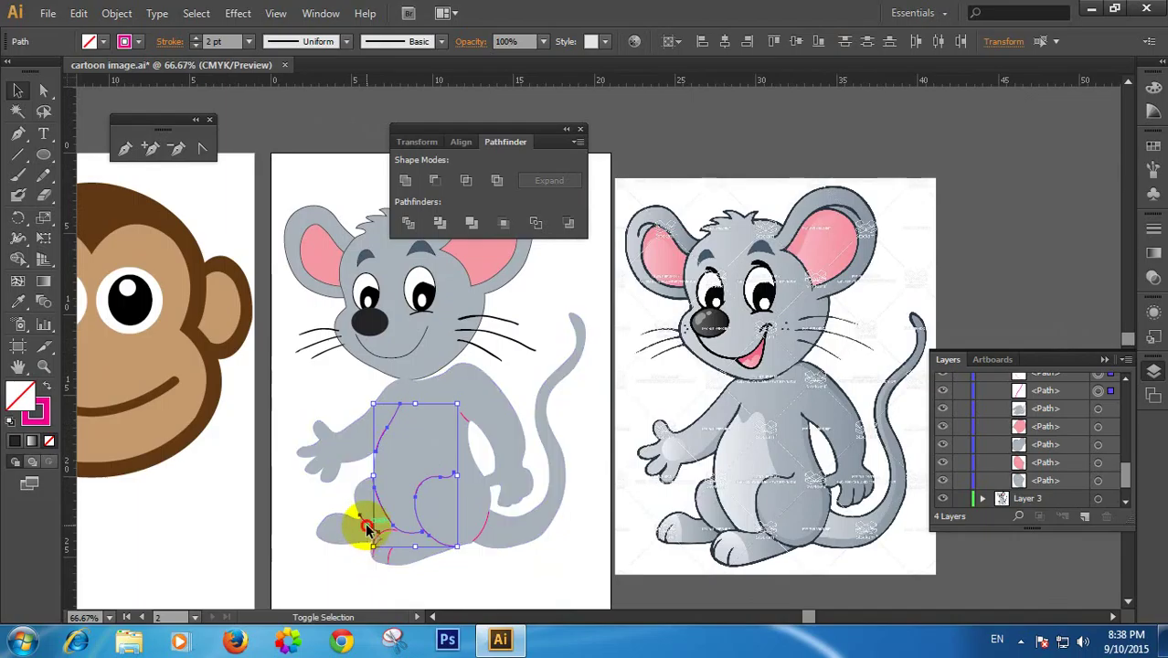
{"action": "left_click", "coordinate": [374, 552], "text": "shift"}
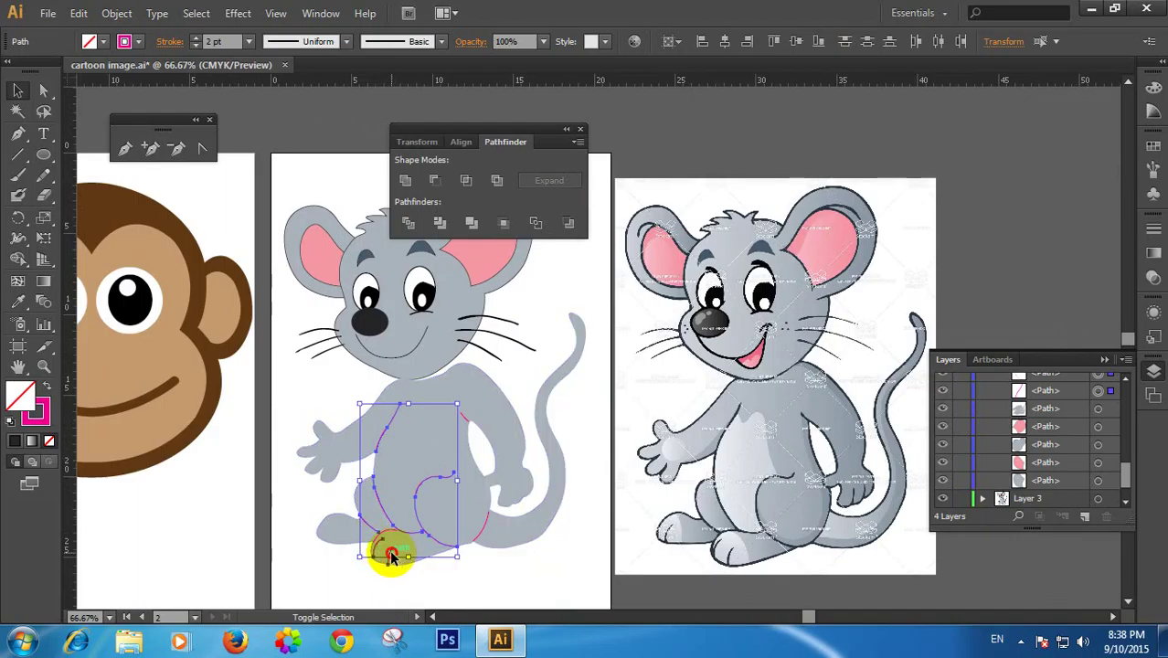
{"action": "left_click", "coordinate": [382, 533], "text": "shift"}
{"action": "left_click", "coordinate": [472, 556]}
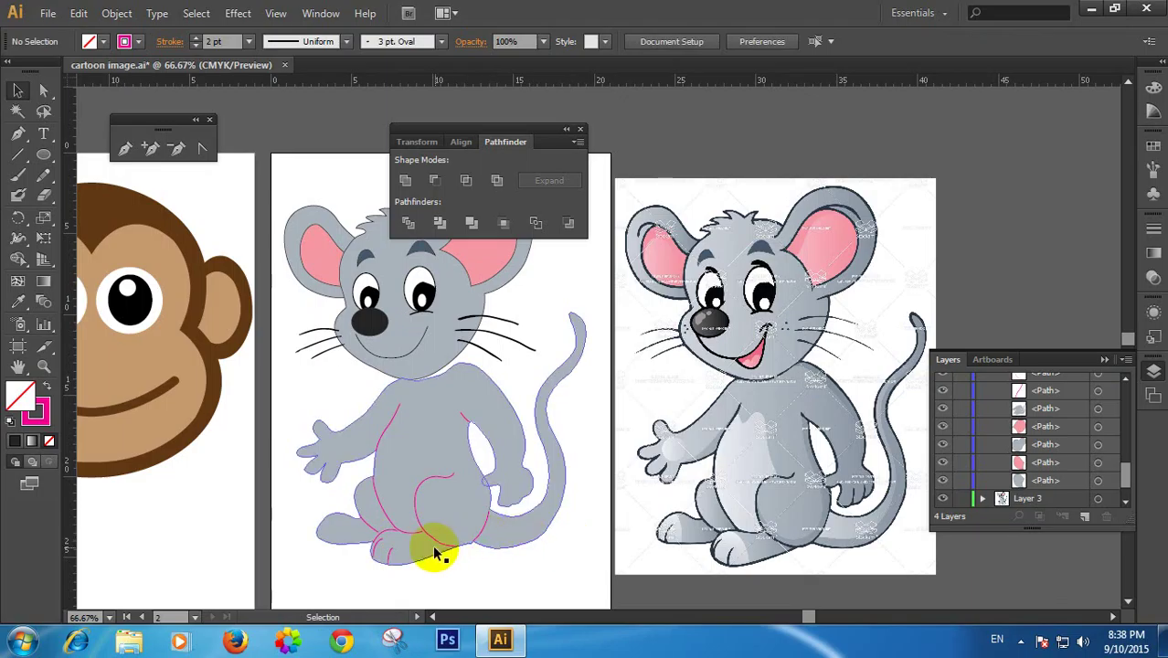
Expand the fill and stroke of the front foot's two toe lines, its upper curve and the belly's lower line into shapes
{"action": "key", "text": "ctrl+space"}
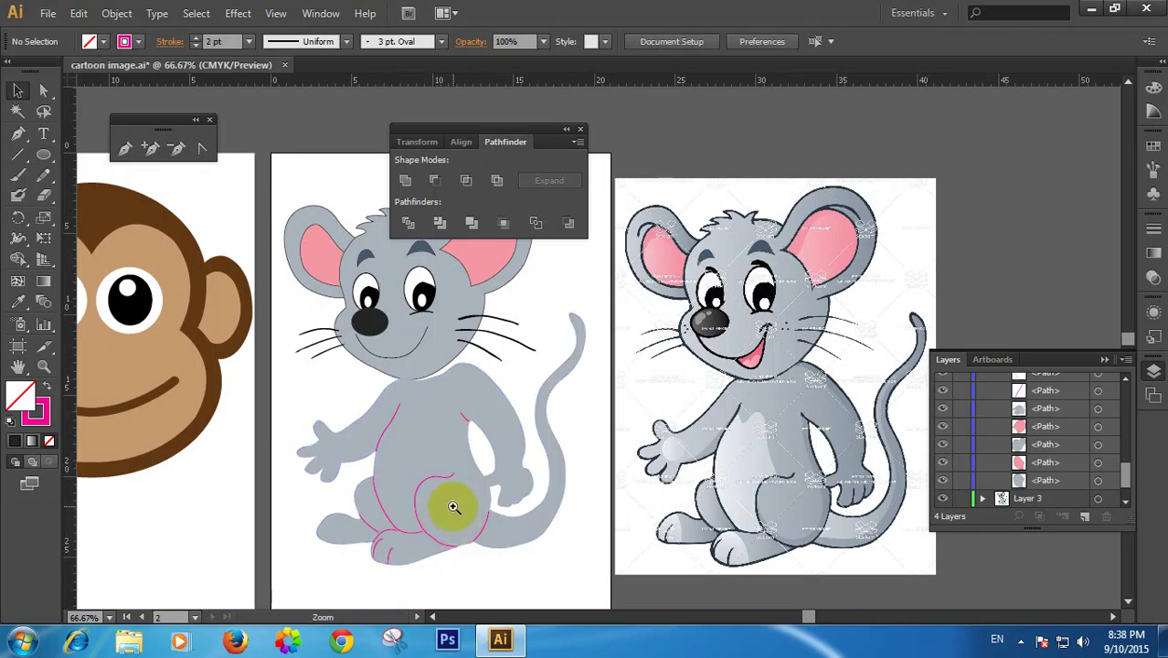
{"action": "left_click", "coordinate": [454, 507], "text": "ctrl"}
{"action": "left_click", "coordinate": [605, 313], "text": "ctrl"}
{"action": "left_click", "coordinate": [605, 312], "text": "ctrl"}
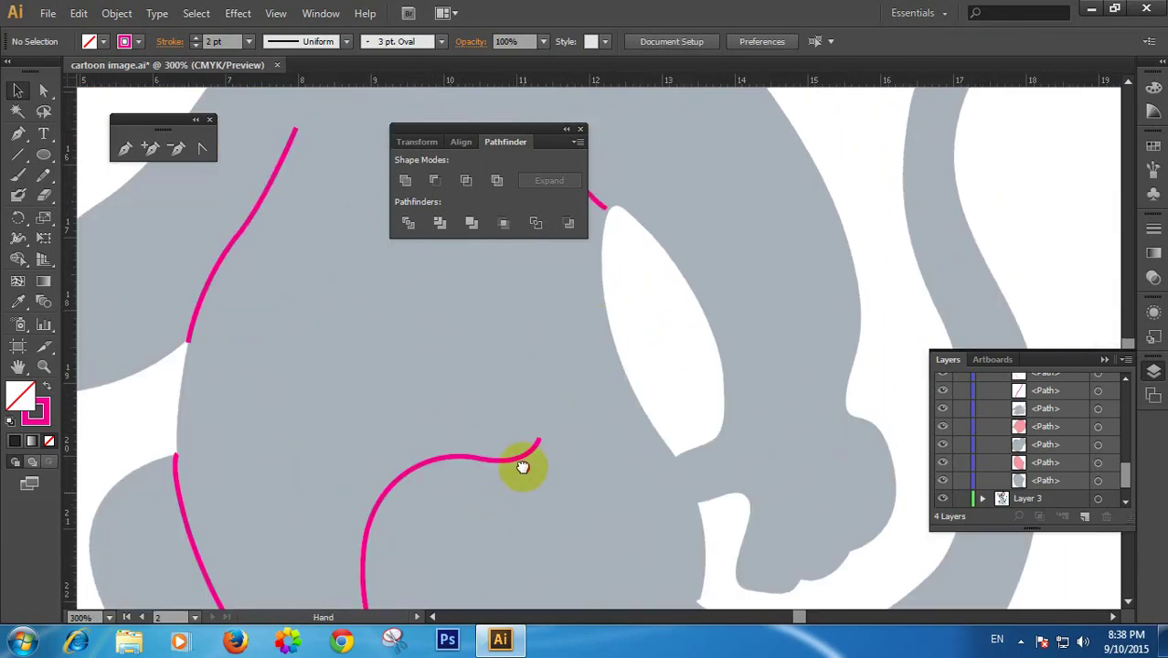
{"action": "left_click_drag", "start_coordinate": [523, 467], "coordinate": [552, 301]}
{"action": "left_click_drag", "start_coordinate": [504, 480], "coordinate": [552, 352]}
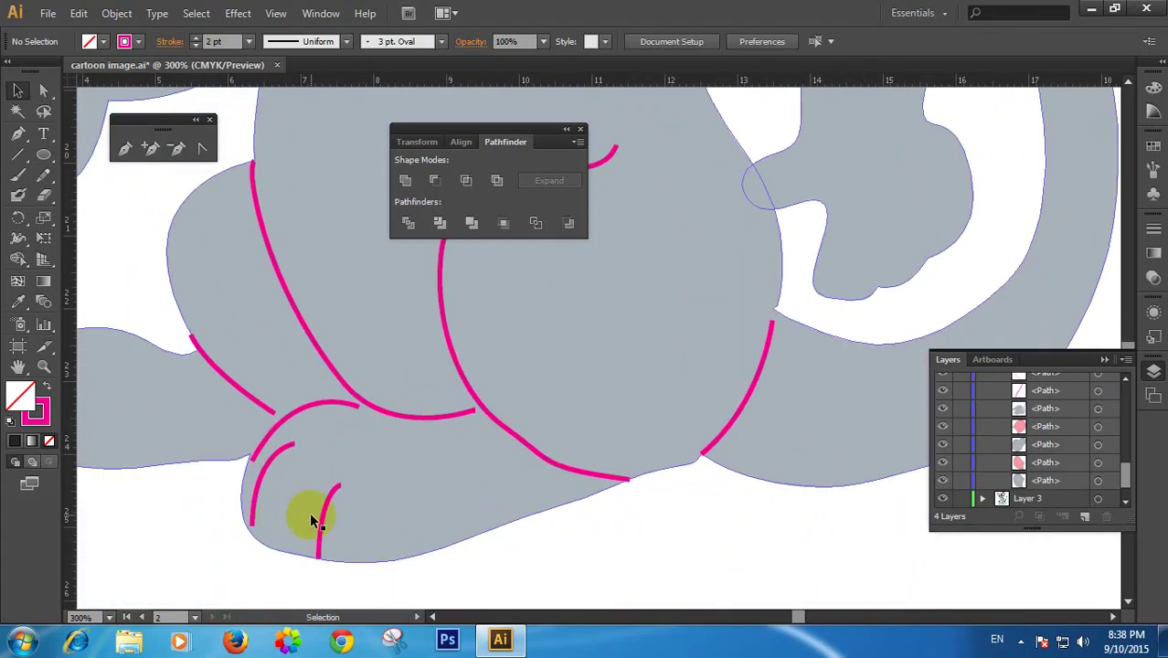
{"action": "left_click", "coordinate": [326, 509]}
{"action": "left_click", "coordinate": [258, 477], "text": "shift"}
{"action": "left_click", "coordinate": [268, 408], "text": "shift"}
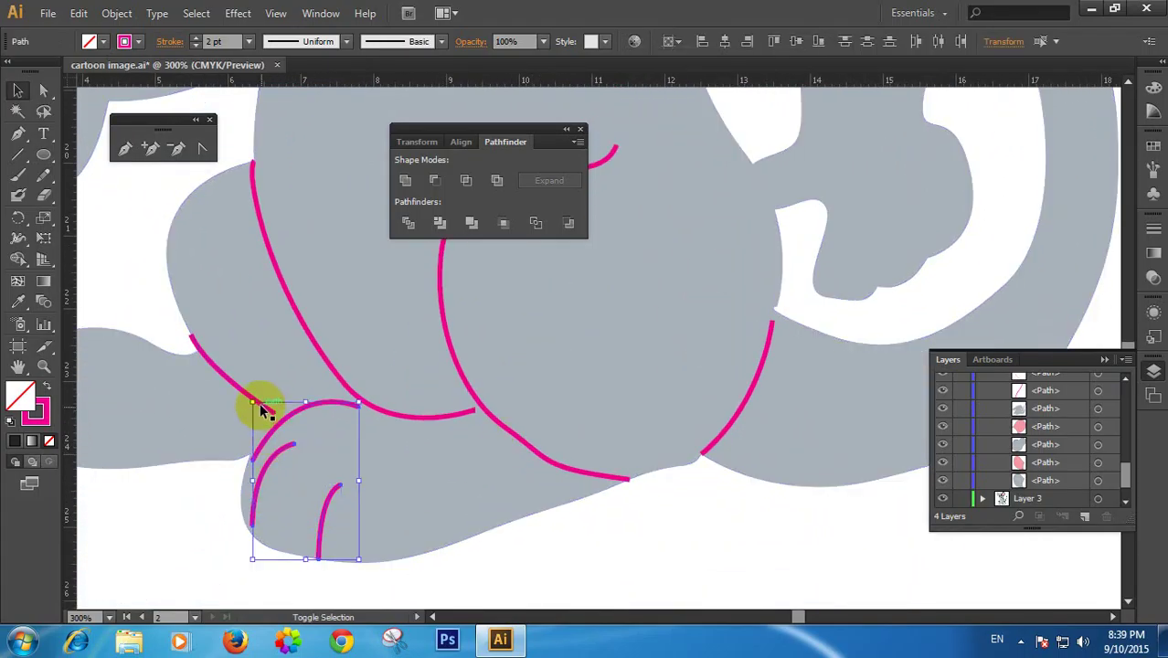
{"action": "left_click", "coordinate": [334, 360], "text": "shift"}
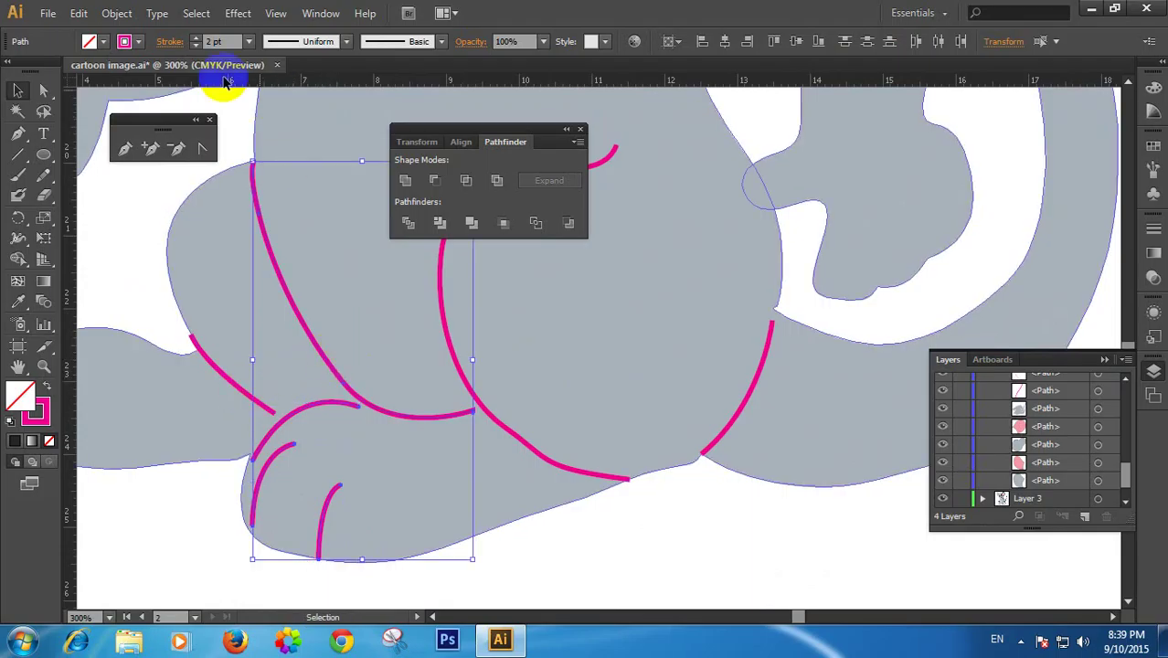
{"action": "left_click", "coordinate": [121, 13]}
{"action": "left_click", "coordinate": [147, 196]}
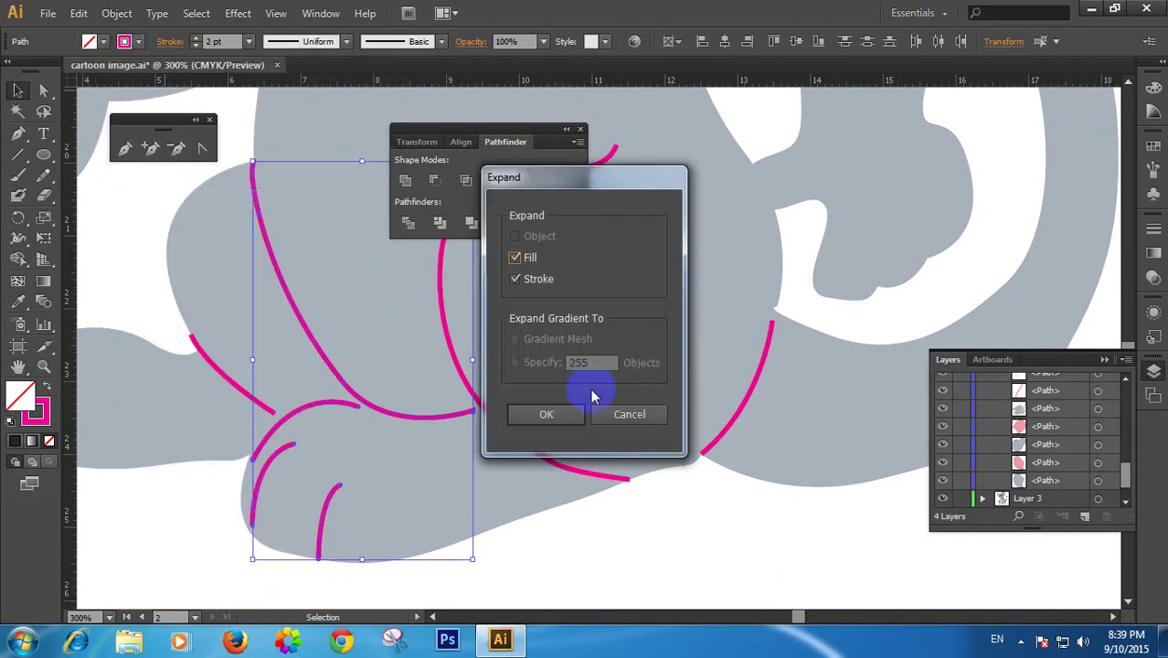
{"action": "left_click", "coordinate": [544, 411]}
{"action": "left_click", "coordinate": [175, 490]}
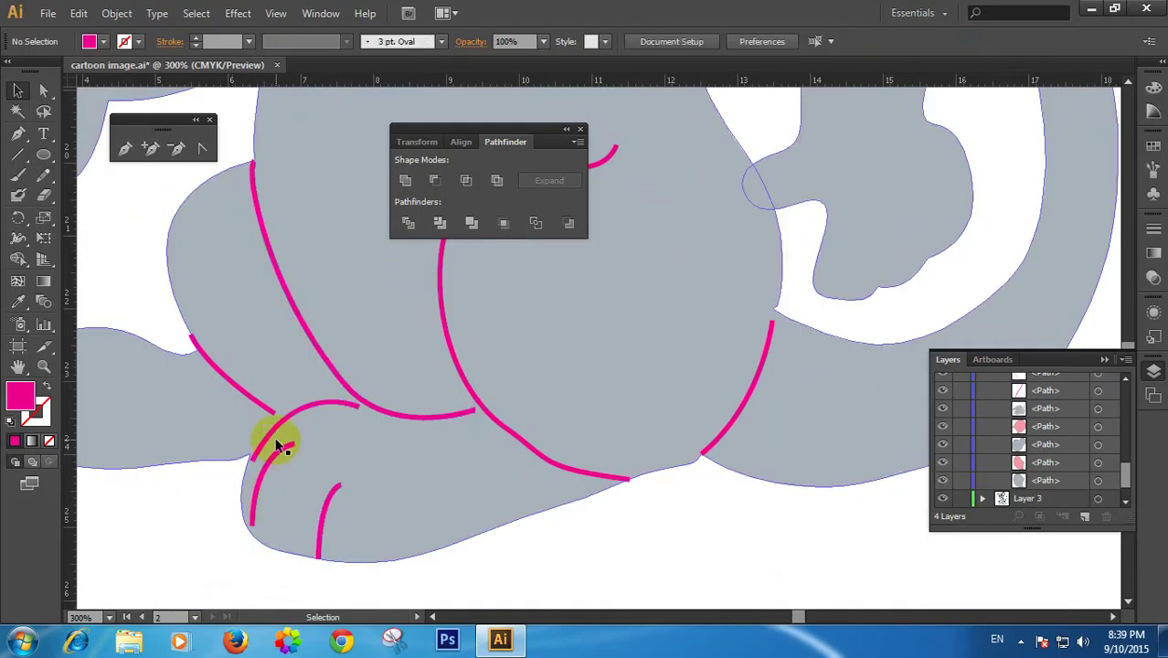
Expand the fill and stroke of the short pink line between the rear leg and its foot
{"action": "left_click", "coordinate": [274, 430]}
{"action": "left_click", "coordinate": [232, 388]}
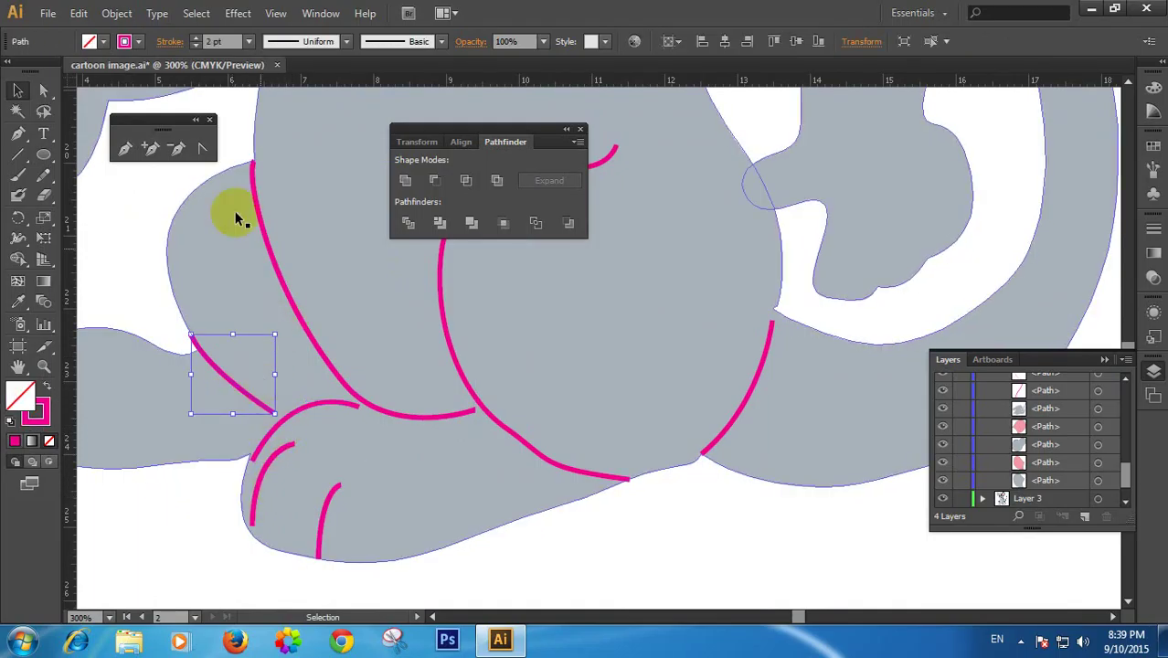
{"action": "left_click", "coordinate": [118, 14]}
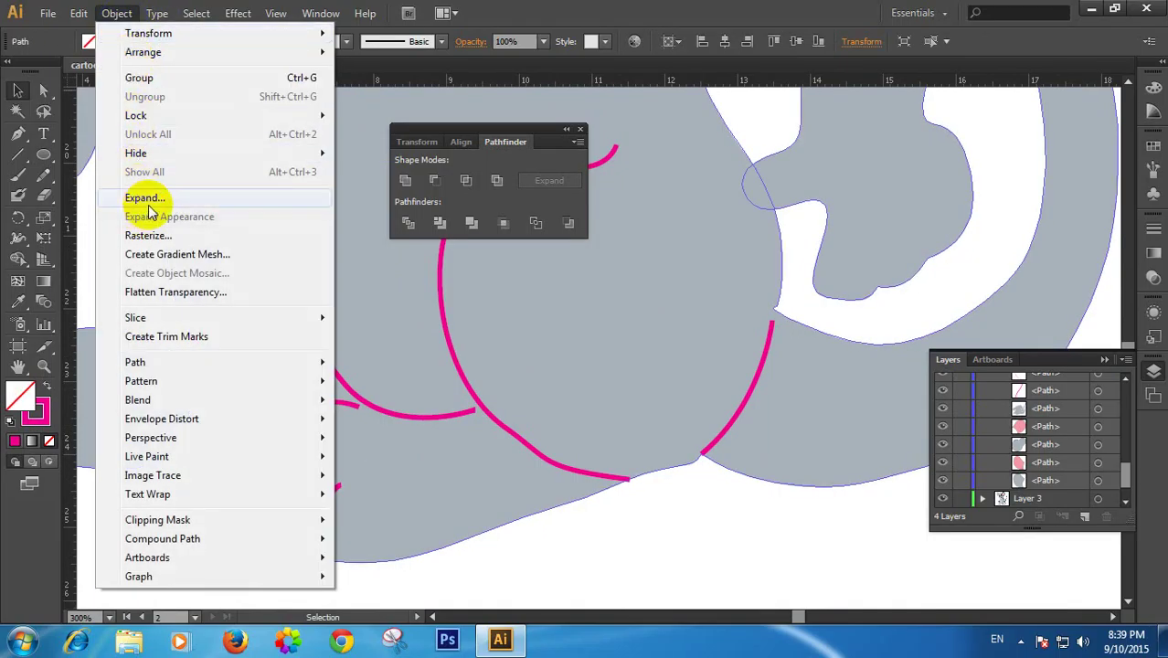
{"action": "left_click", "coordinate": [146, 201]}
{"action": "left_click", "coordinate": [545, 416]}
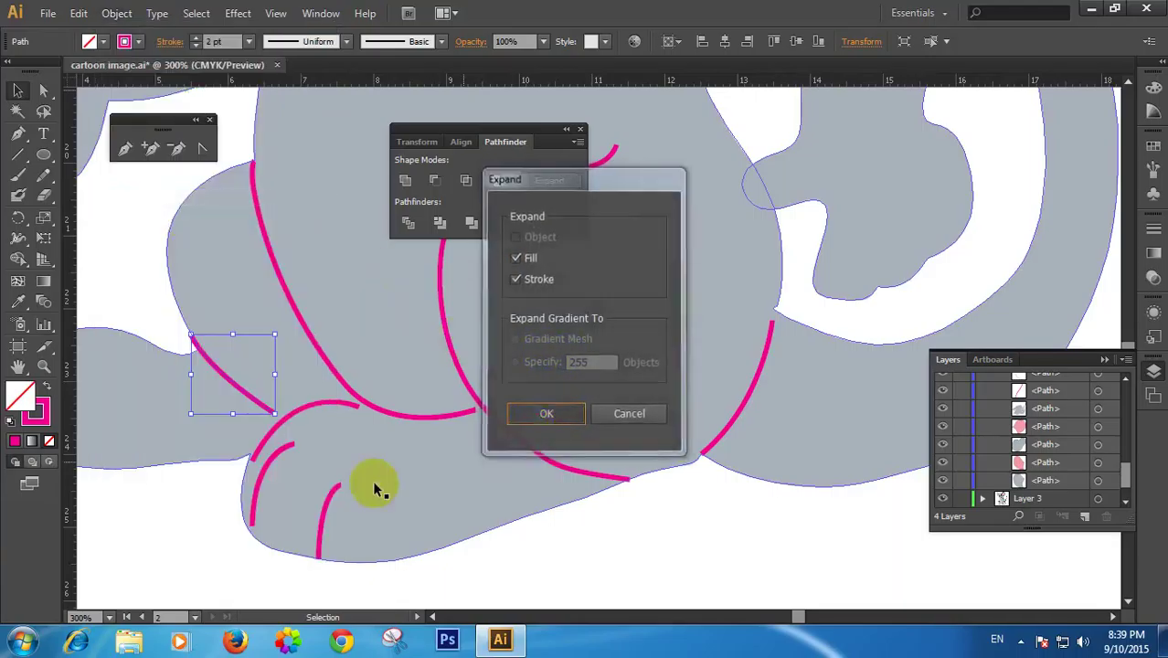
{"action": "left_click", "coordinate": [182, 528]}
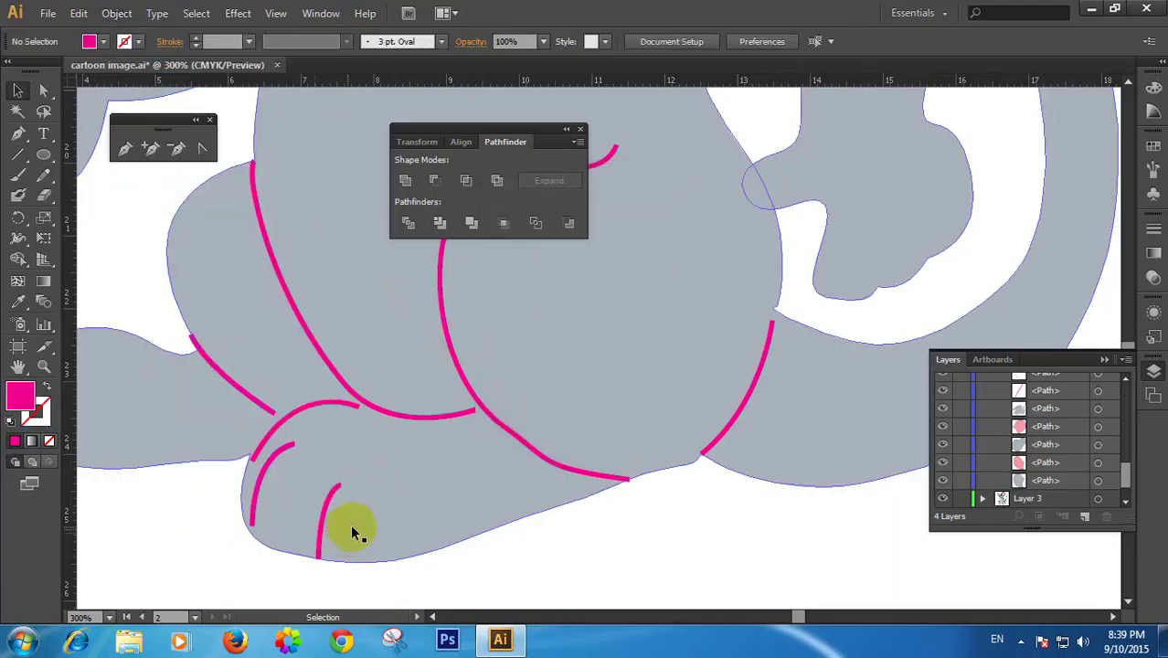
Expand the fill and stroke of the pink thigh curve and the line at the base of the tail
{"action": "left_click", "coordinate": [492, 416]}
{"action": "left_click", "coordinate": [742, 418], "text": "shift"}
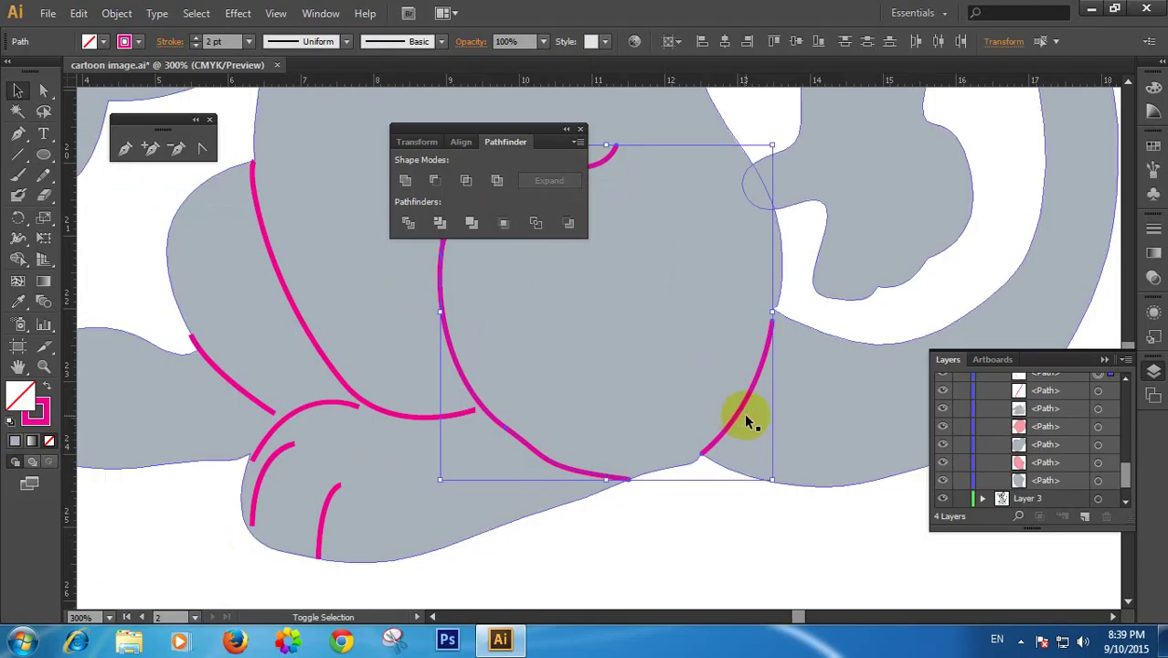
{"action": "left_click", "coordinate": [154, 13]}
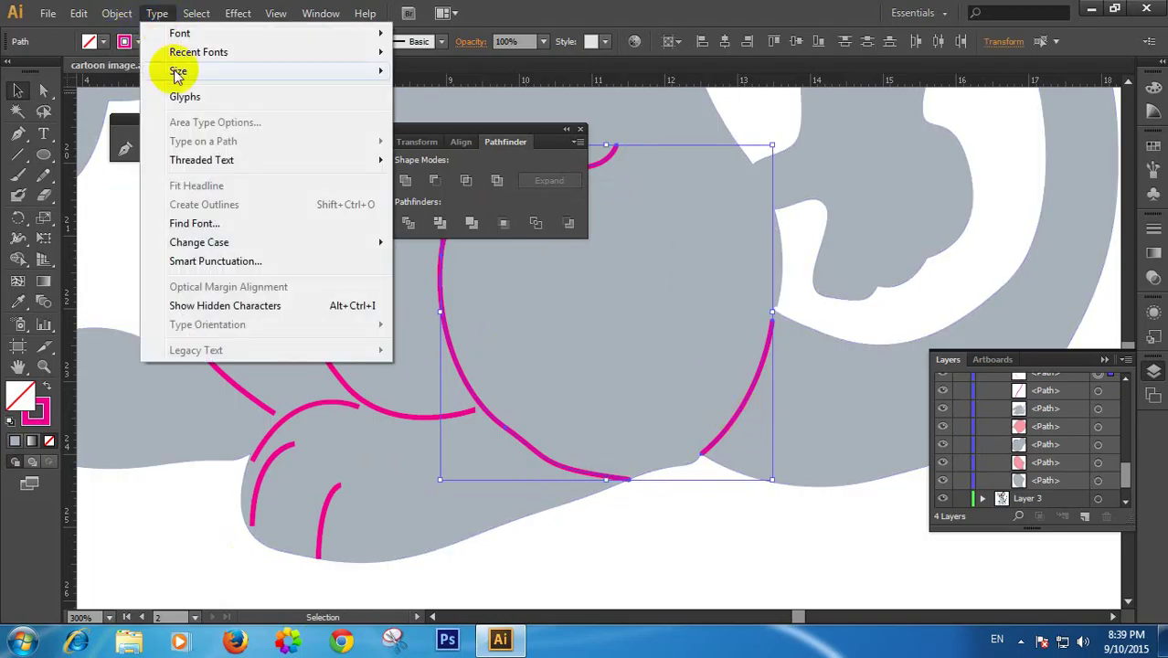
{"action": "mouse_move", "coordinate": [117, 12]}
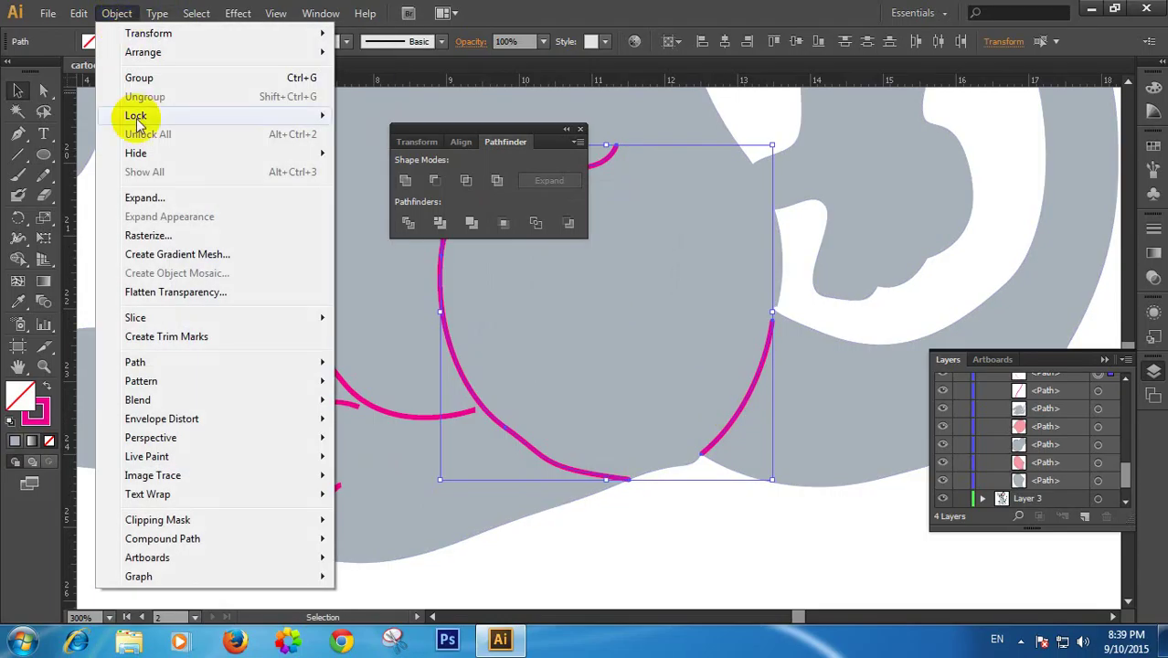
{"action": "left_click", "coordinate": [143, 192]}
{"action": "left_click", "coordinate": [547, 417]}
{"action": "left_click", "coordinate": [605, 534]}
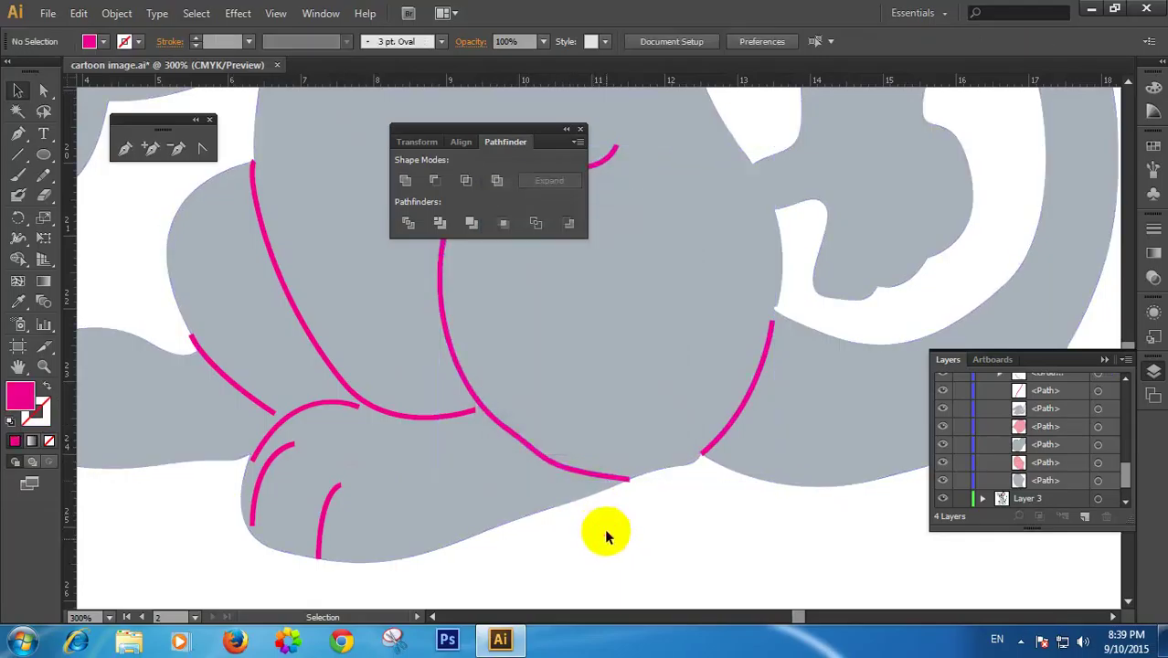
Check the expanded thigh and tail-base lines and examine the remaining pink detail lines on the body
{"action": "left_click", "coordinate": [540, 457]}
{"action": "left_click", "coordinate": [716, 524]}
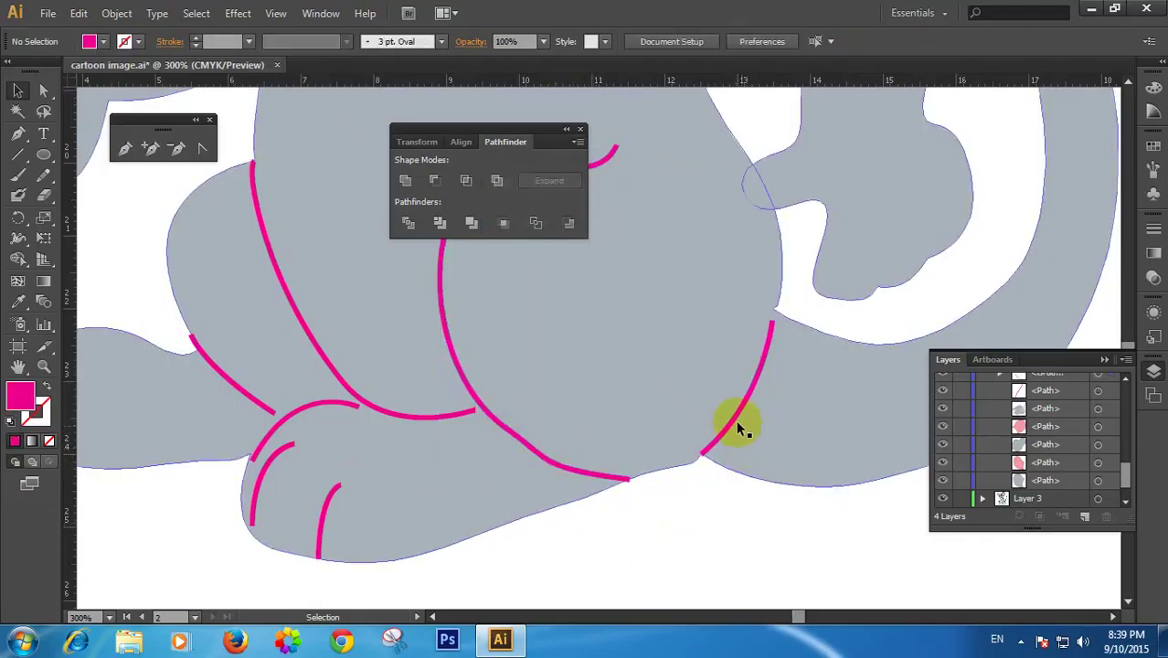
{"action": "left_click", "coordinate": [738, 423]}
{"action": "key", "text": "space"}
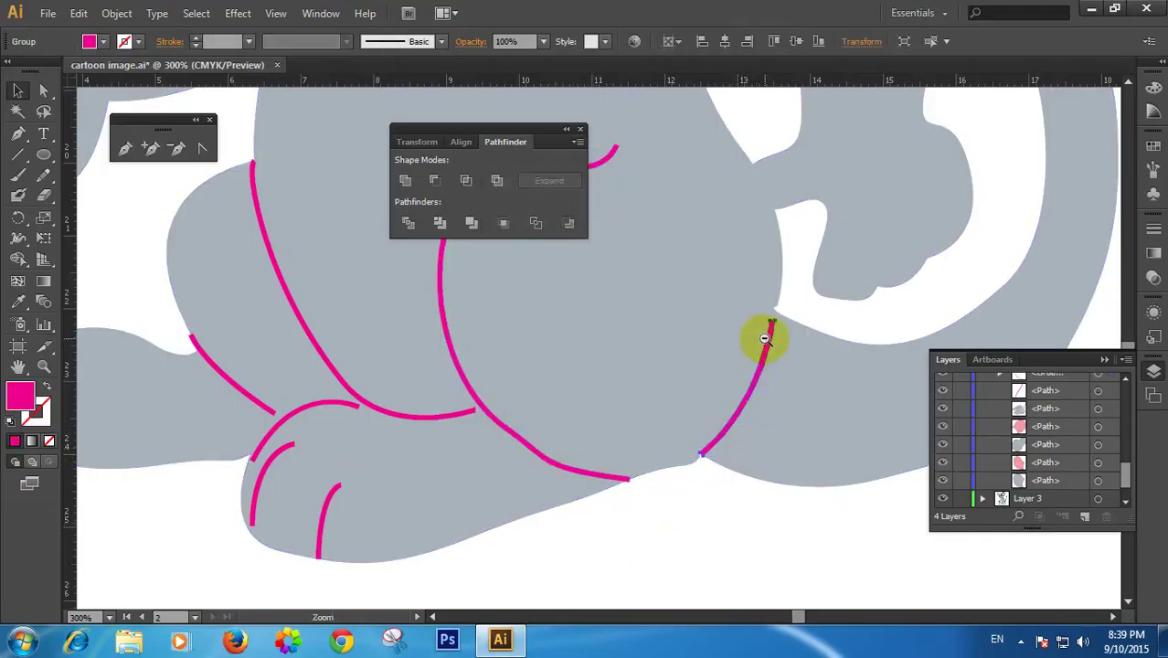
{"action": "left_click", "coordinate": [765, 338], "text": "alt"}
{"action": "left_click", "coordinate": [765, 336], "text": "alt"}
{"action": "left_click", "coordinate": [767, 335], "text": "alt"}
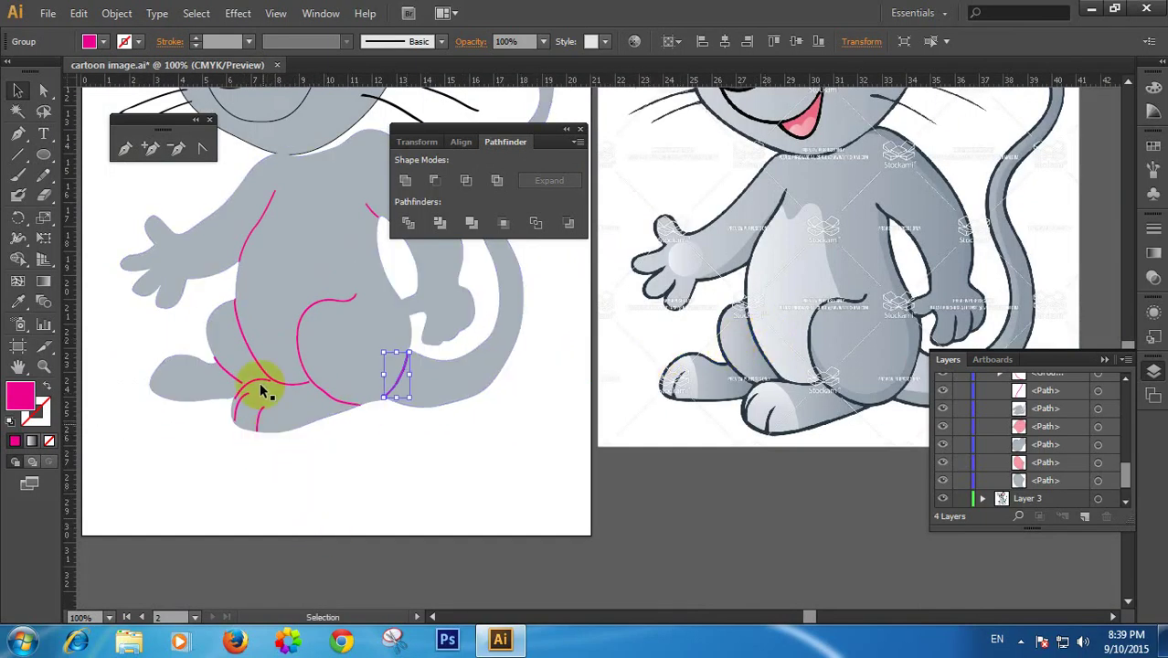
{"action": "left_click", "coordinate": [261, 335], "text": "ctrl"}
{"action": "left_click_drag", "start_coordinate": [654, 333], "coordinate": [375, 364]}
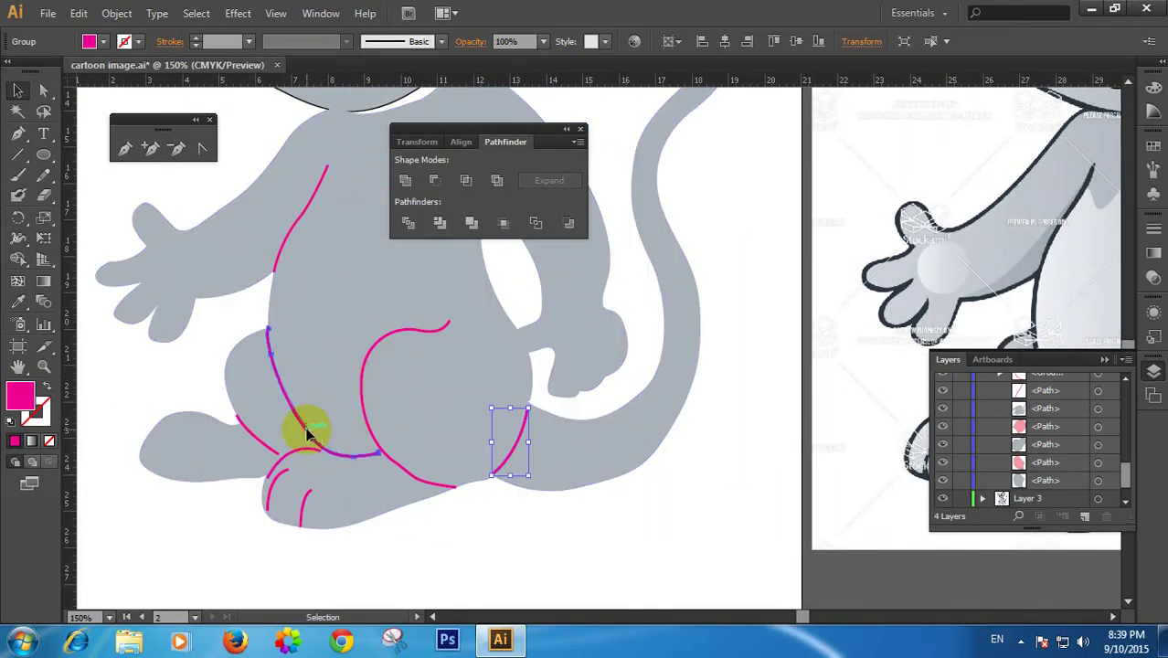
Unite the belly's lower line with the thigh curve into one shape using Pathfinder
{"action": "left_click", "coordinate": [469, 545]}
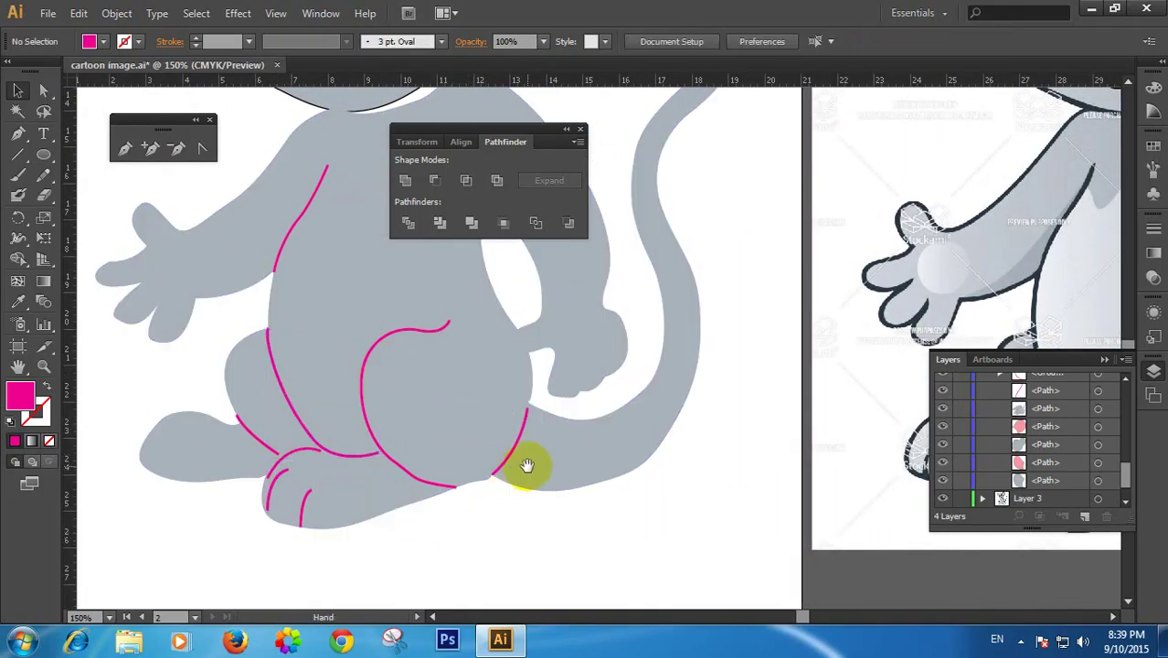
{"action": "left_click_drag", "start_coordinate": [527, 466], "coordinate": [480, 473]}
{"action": "left_click", "coordinate": [316, 455], "text": "ctrl"}
{"action": "left_click_drag", "start_coordinate": [397, 463], "coordinate": [290, 494]}
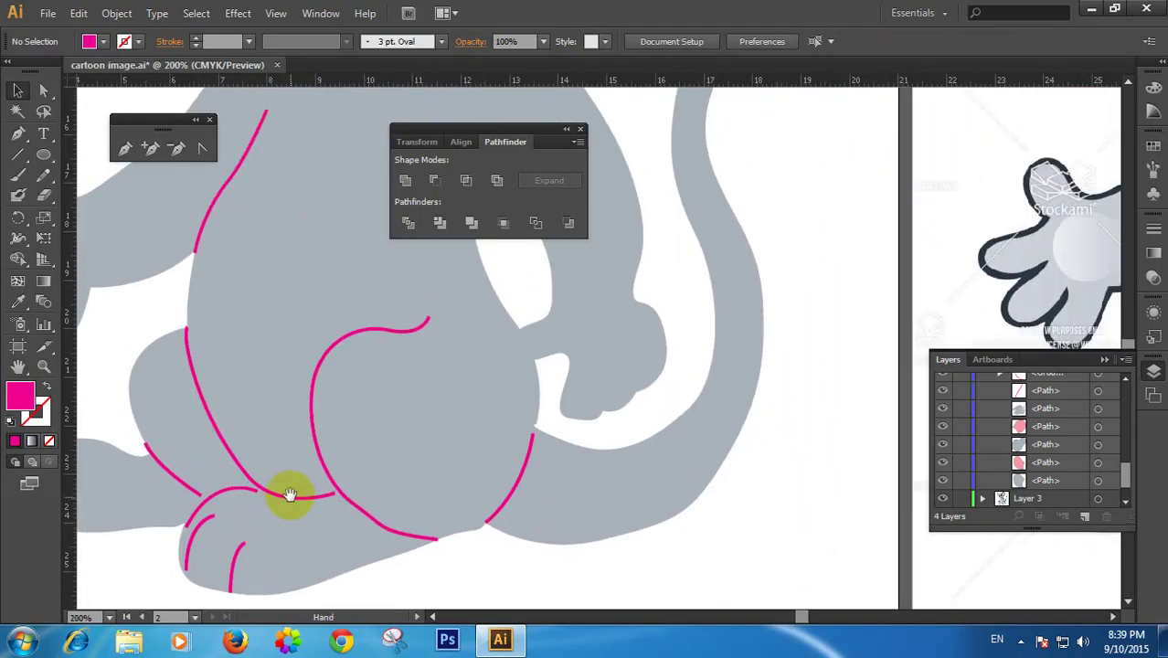
{"action": "left_click", "coordinate": [331, 499]}
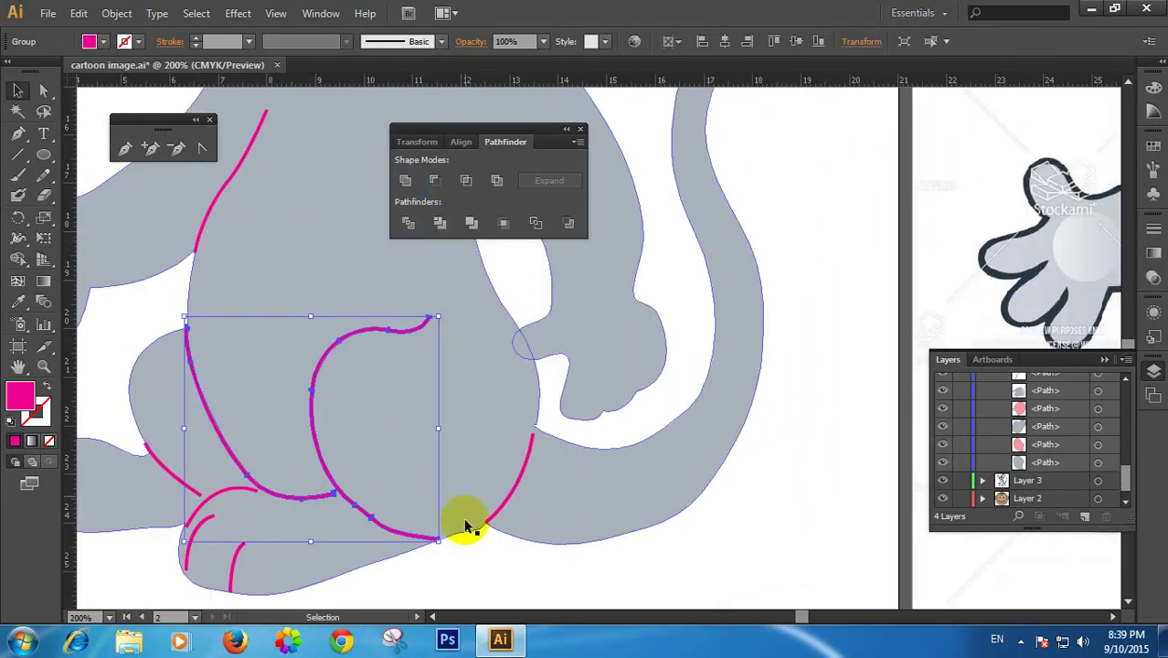
{"action": "left_click", "coordinate": [406, 562]}
Move the two anchor points at the belly line's inner end onto the thigh curve, closing the gap between them
{"action": "key", "text": "ctrl+equal"}
{"action": "key", "text": "ctrl+equal"}
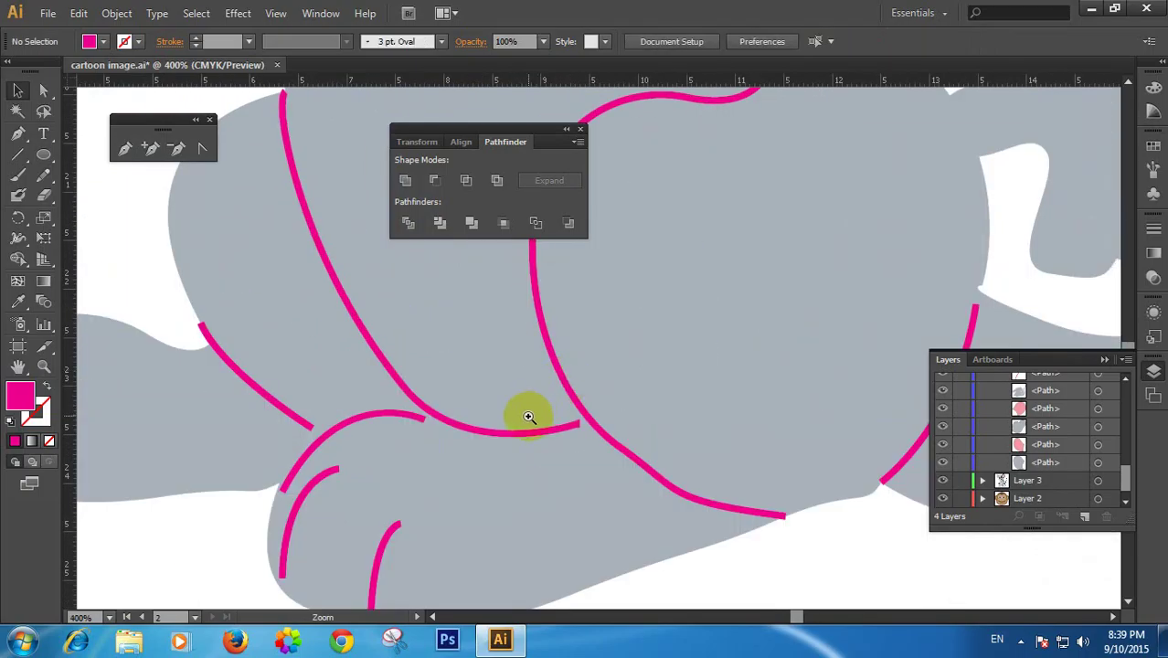
{"action": "left_click", "coordinate": [571, 430]}
{"action": "left_click", "coordinate": [43, 91]}
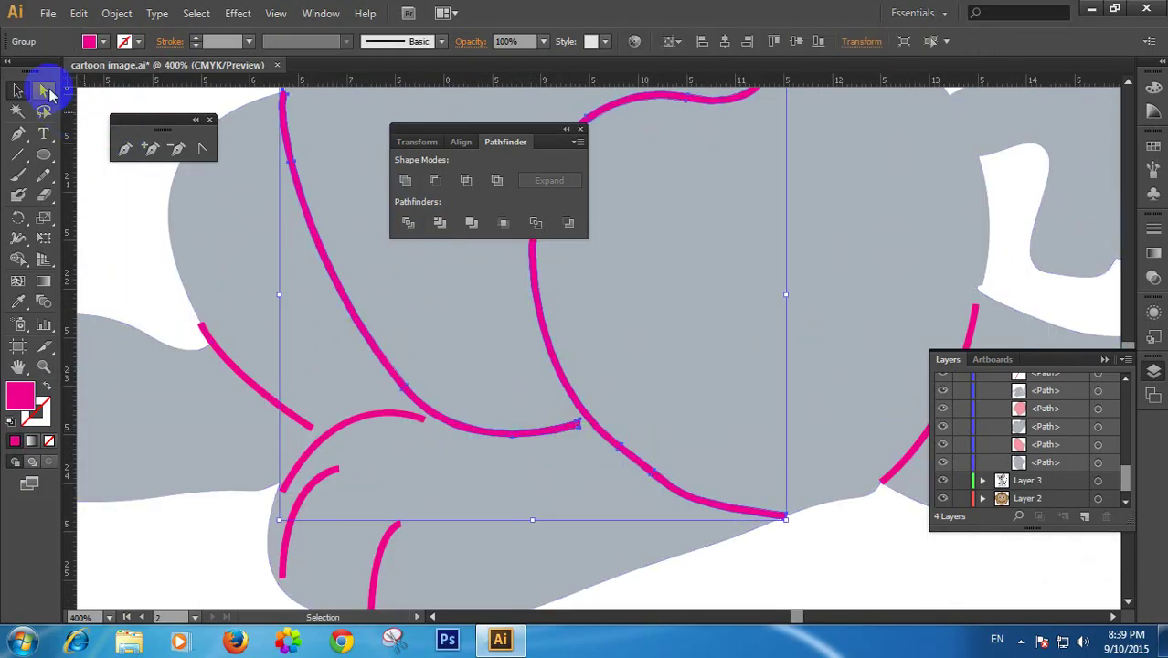
{"action": "left_click", "coordinate": [574, 417]}
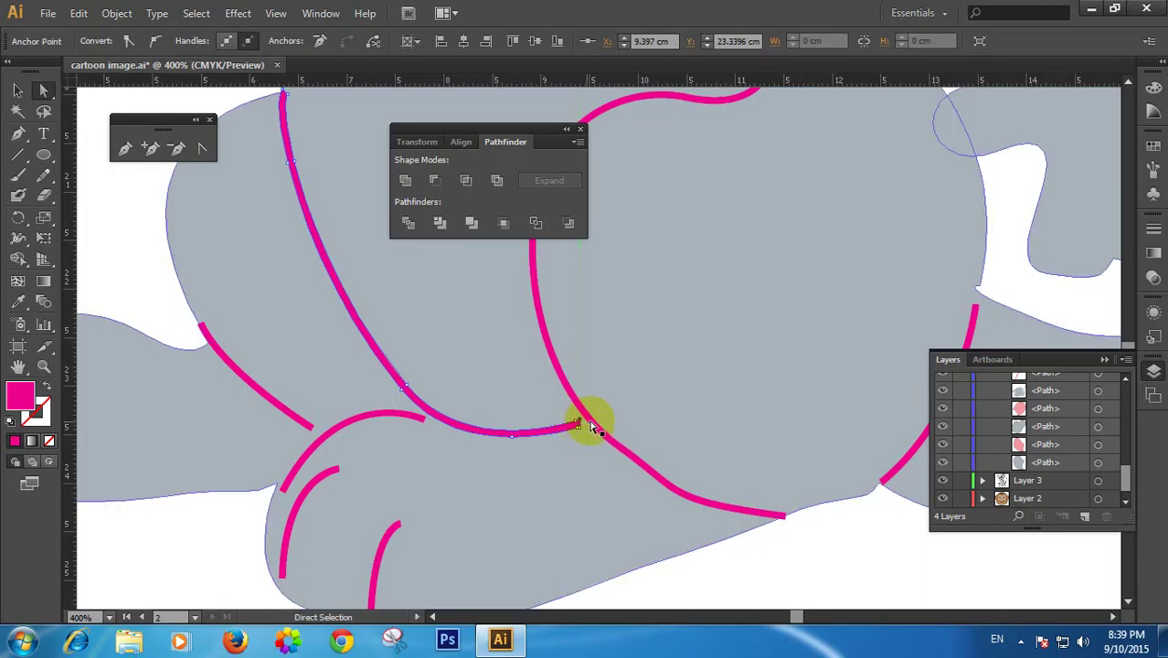
{"action": "left_click", "coordinate": [591, 417], "text": "ctrl"}
{"action": "left_click_drag", "start_coordinate": [618, 355], "coordinate": [542, 517]}
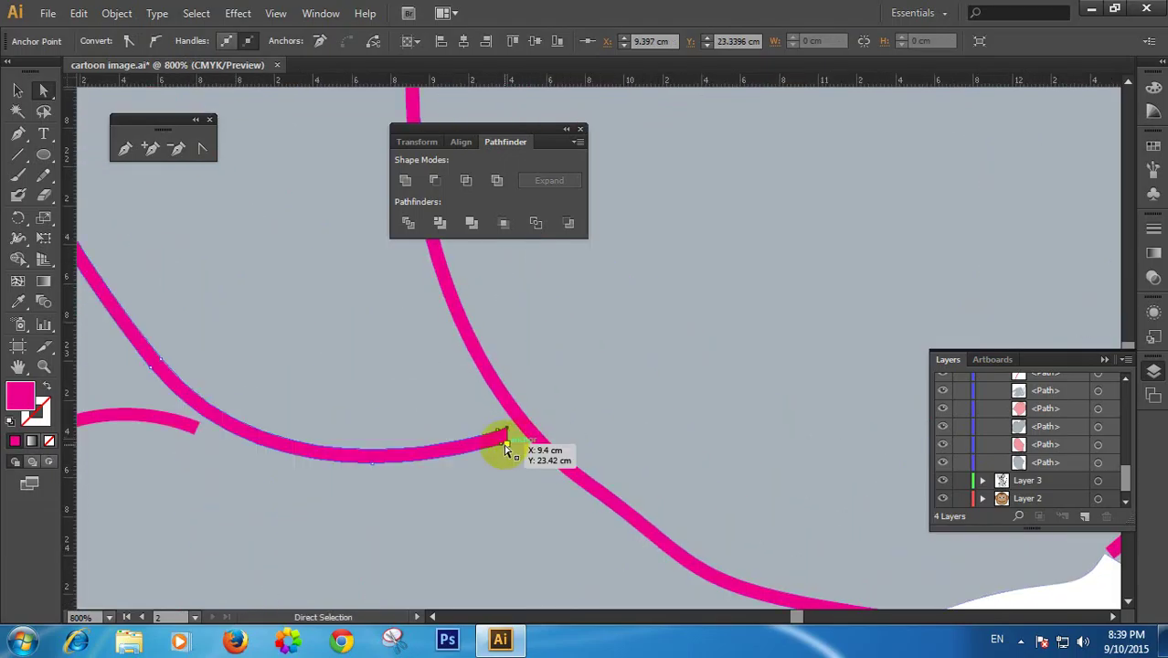
{"action": "mouse_move", "coordinate": [514, 441]}
{"action": "left_mouse_down"}
{"action": "mouse_move", "coordinate": [529, 435]}
{"action": "mouse_move", "coordinate": [509, 438]}
{"action": "left_mouse_up"}
{"action": "left_click", "coordinate": [575, 396]}
{"action": "left_click", "coordinate": [498, 434]}
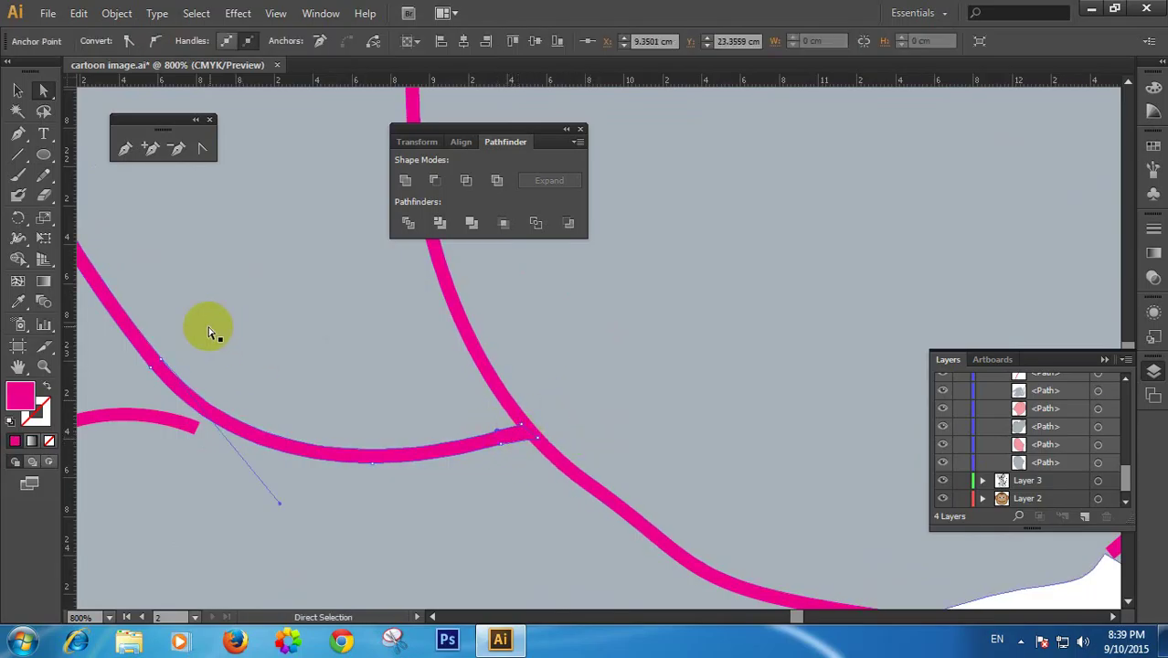
{"action": "left_click", "coordinate": [336, 353]}
{"action": "left_click", "coordinate": [20, 95]}
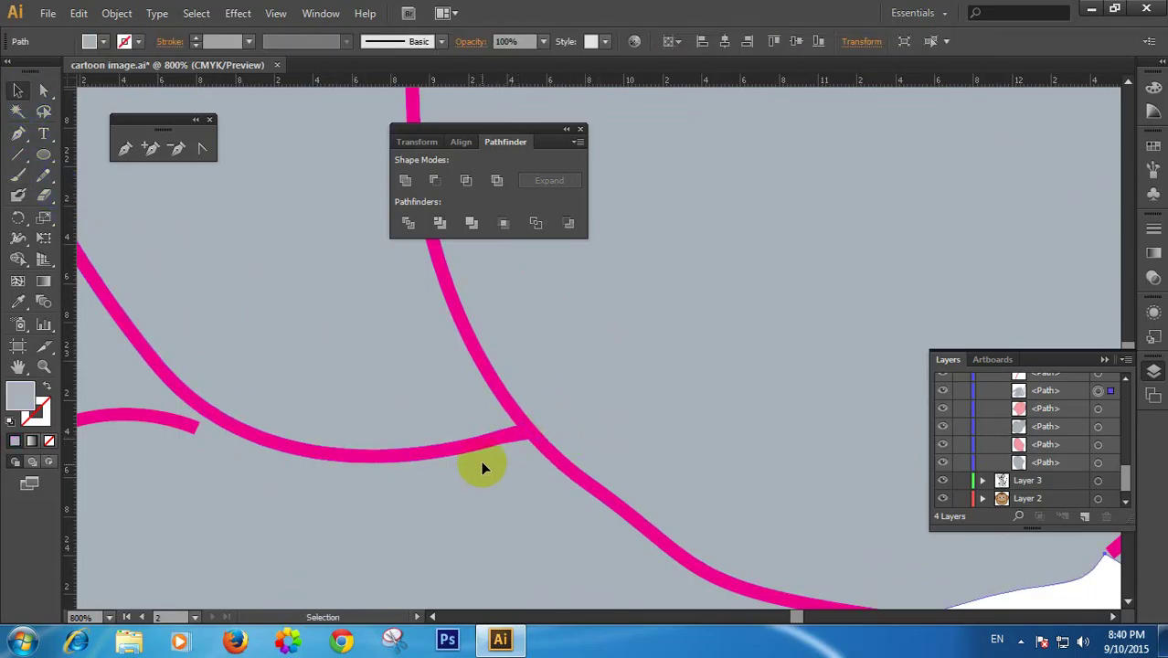
Check the joint between the belly line and thigh curve, and examine the remaining pink lines around the body, arm and tail
{"action": "left_click", "coordinate": [489, 449]}
{"action": "left_click", "coordinate": [511, 431], "text": "ctrl+alt"}
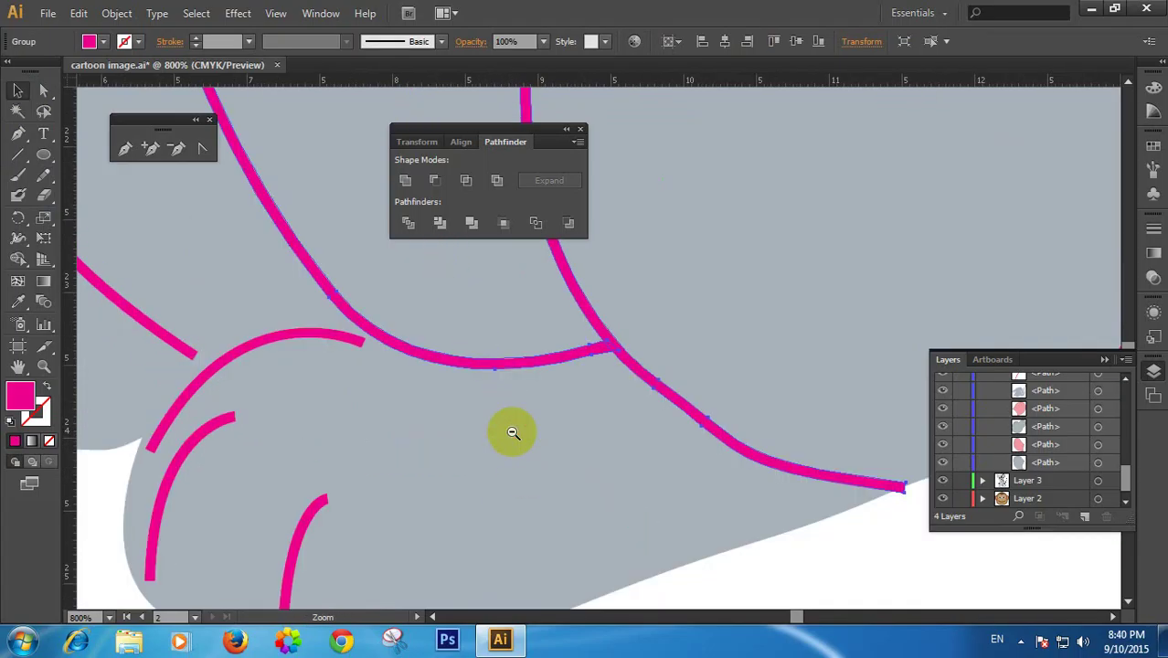
{"action": "left_click", "coordinate": [513, 434], "text": "ctrl+alt"}
{"action": "left_click", "coordinate": [514, 434], "text": "ctrl+alt"}
{"action": "left_click", "coordinate": [513, 434], "text": "ctrl+alt"}
{"action": "left_click_drag", "start_coordinate": [703, 366], "coordinate": [400, 519]}
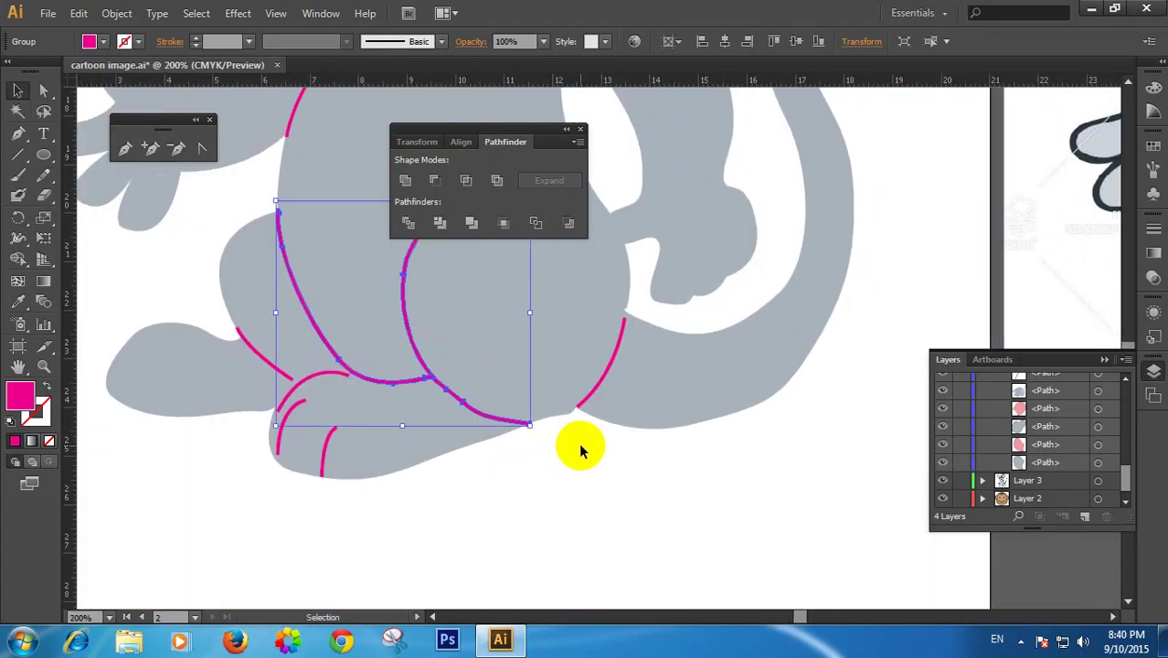
{"action": "left_click", "coordinate": [580, 447]}
{"action": "left_click_drag", "start_coordinate": [617, 425], "coordinate": [546, 548]}
{"action": "left_click_drag", "start_coordinate": [566, 472], "coordinate": [466, 523]}
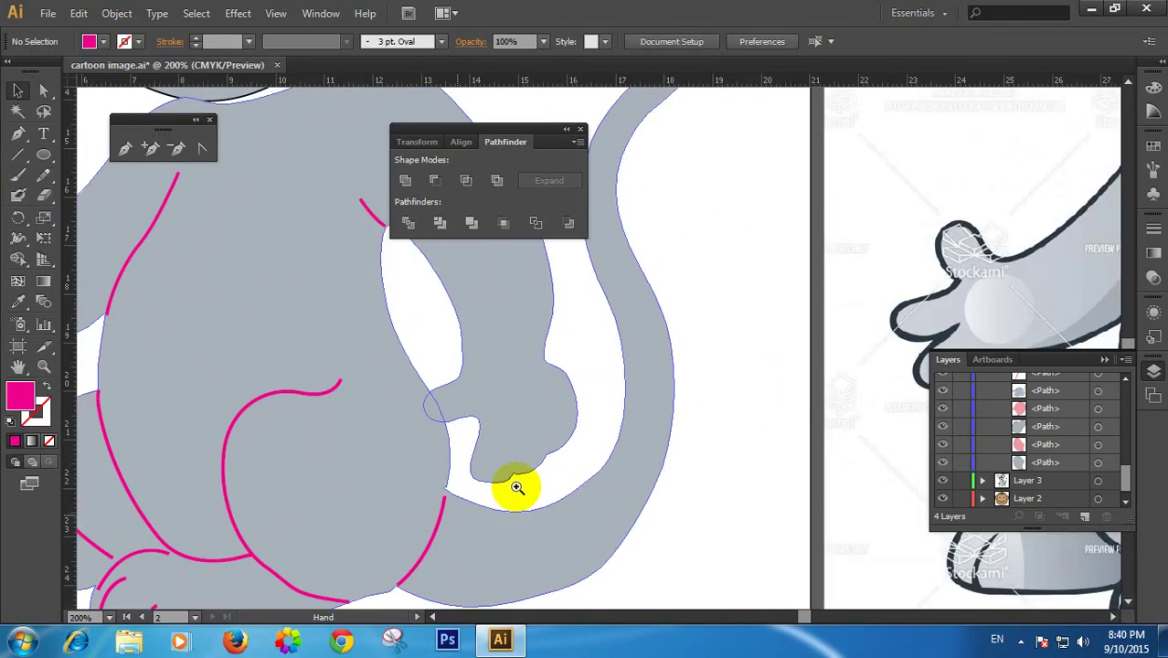
{"action": "left_click", "coordinate": [548, 472], "text": "ctrl+alt"}
{"action": "left_click", "coordinate": [549, 471], "text": "ctrl+alt"}
{"action": "left_click_drag", "start_coordinate": [631, 397], "coordinate": [538, 459]}
Give the grey body shape a black outline with a 2 pt stroke weight
{"action": "left_click", "coordinate": [537, 373]}
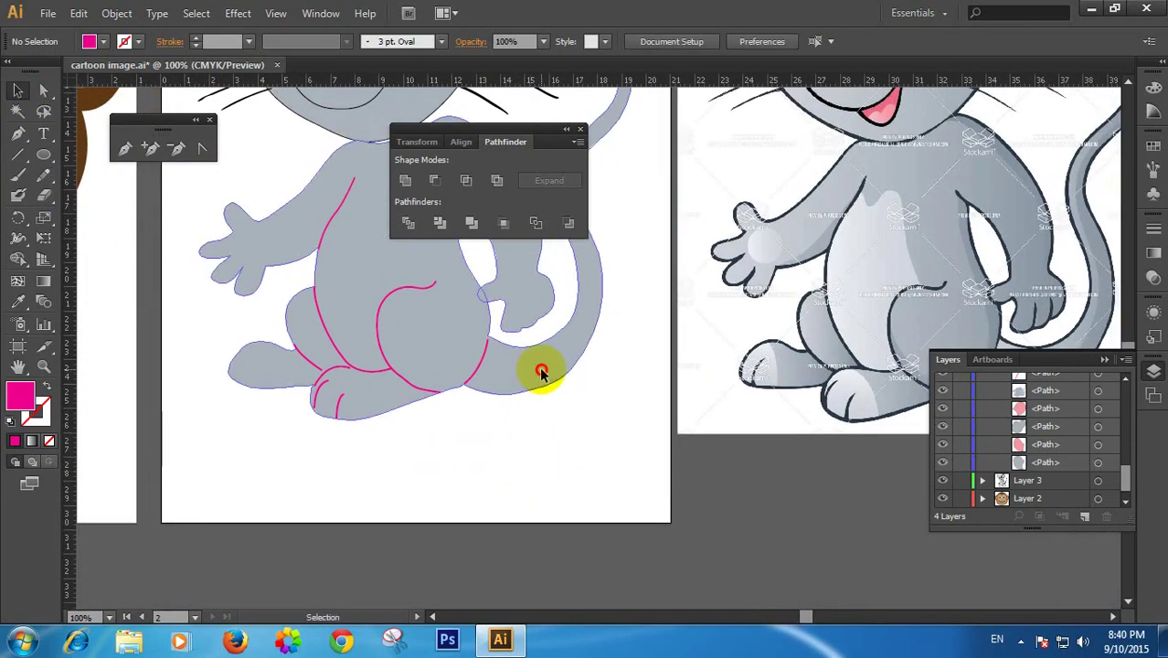
{"action": "left_click", "coordinate": [92, 41]}
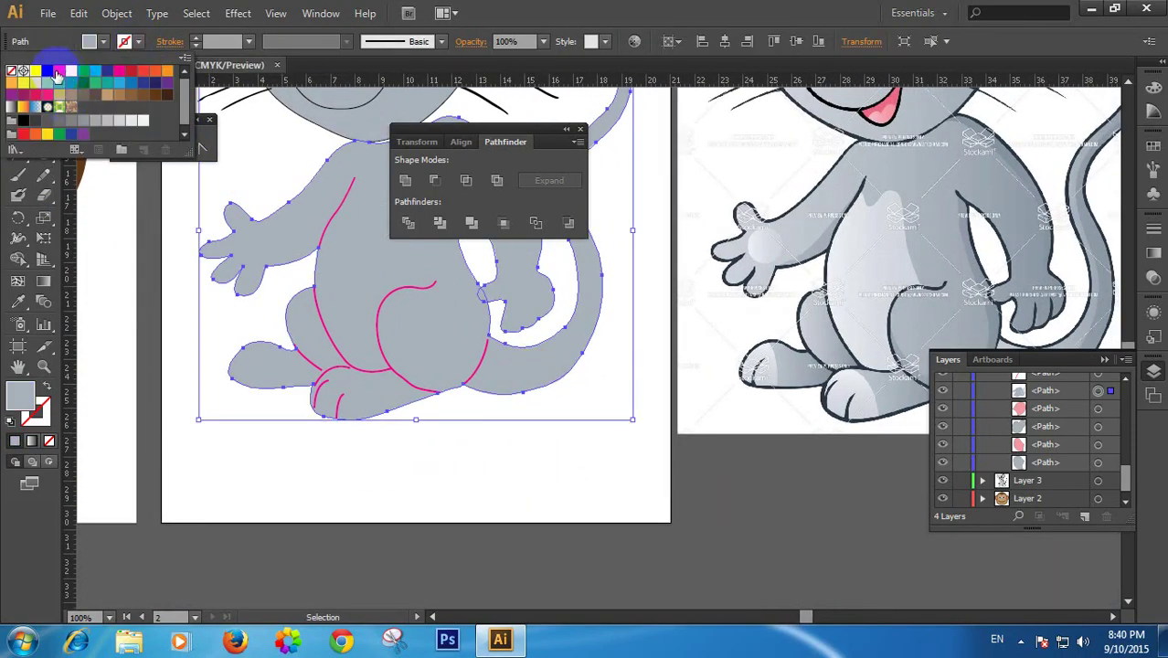
{"action": "left_click", "coordinate": [248, 41]}
{"action": "left_click", "coordinate": [248, 41]}
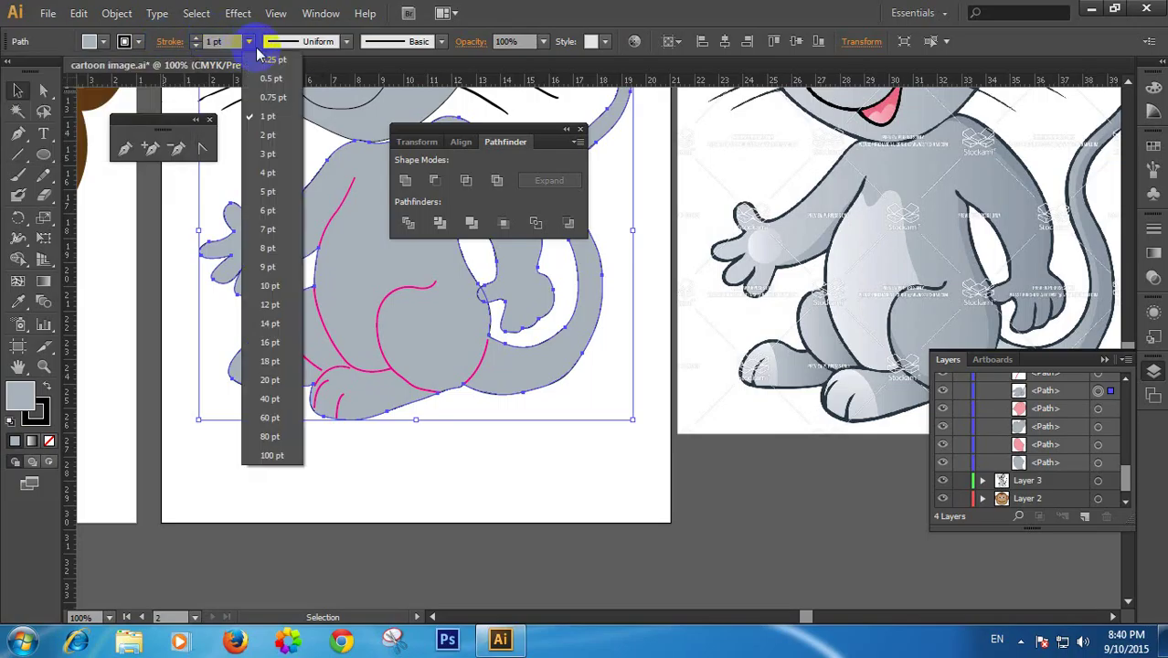
{"action": "left_click", "coordinate": [264, 136]}
{"action": "left_click", "coordinate": [433, 498]}
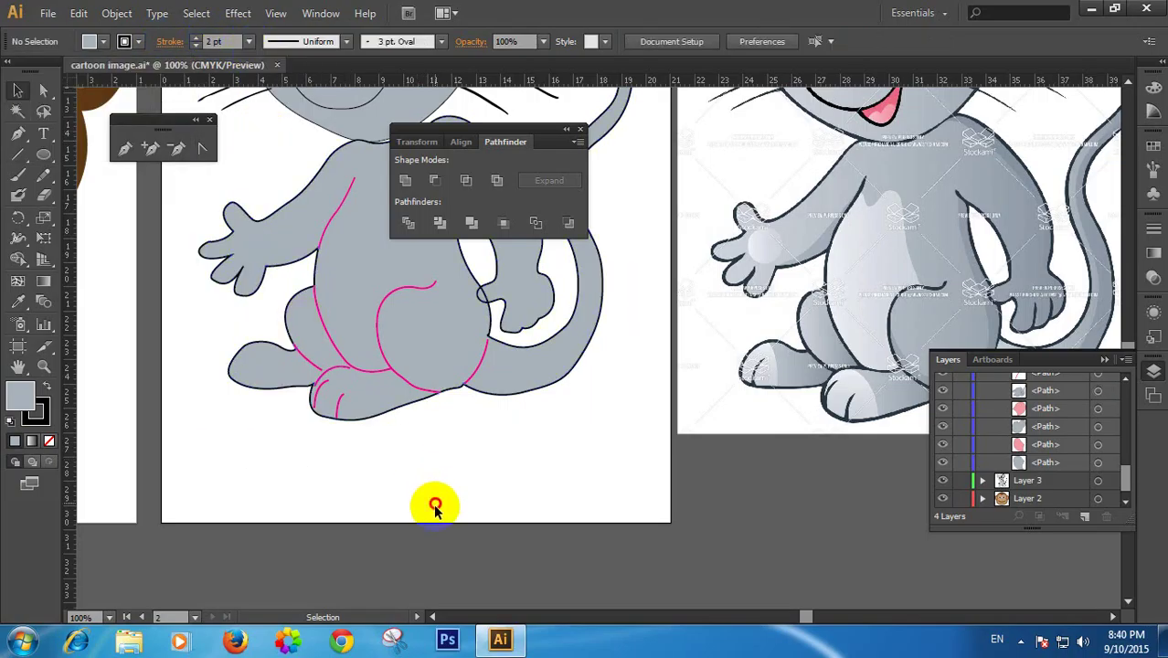
Compare the whole outlined mouse with the reference image beside it
{"action": "left_click_drag", "start_coordinate": [536, 345], "coordinate": [476, 510]}
{"action": "left_click_drag", "start_coordinate": [450, 418], "coordinate": [460, 458]}
{"action": "scroll", "coordinate": [461, 409], "scroll_direction": "down", "scroll_amount": 2}
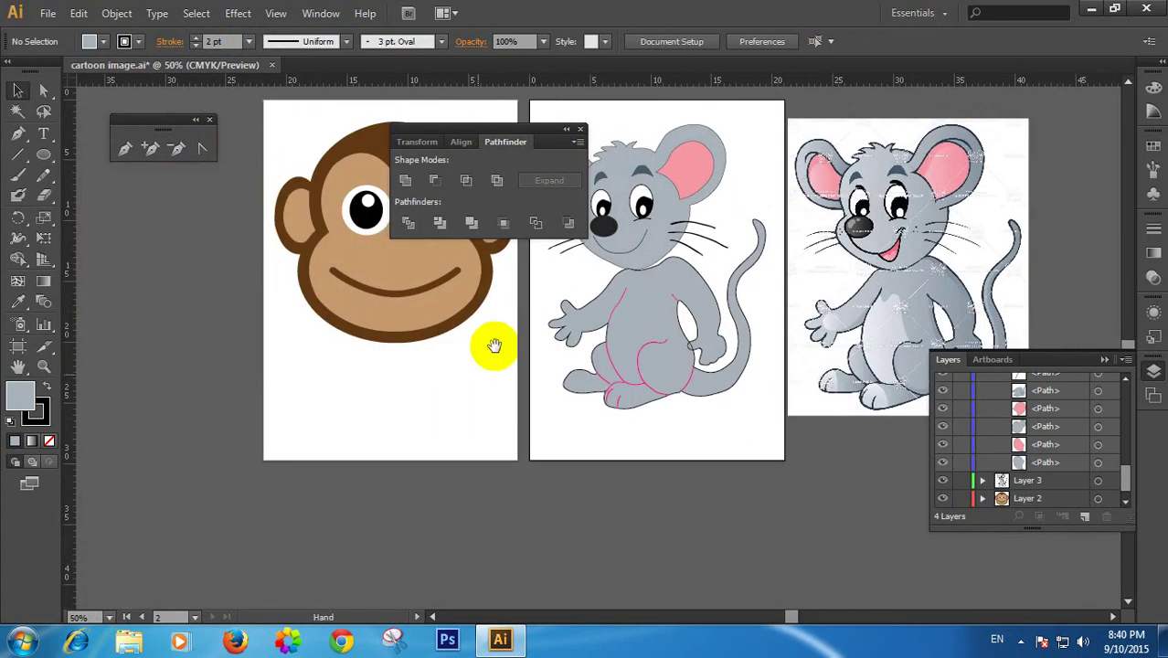
{"action": "left_click_drag", "start_coordinate": [562, 303], "coordinate": [342, 355]}
{"action": "left_click", "coordinate": [430, 370], "text": "ctrl"}
{"action": "left_click", "coordinate": [556, 373], "text": "ctrl"}
{"action": "left_click_drag", "start_coordinate": [683, 339], "coordinate": [381, 375]}
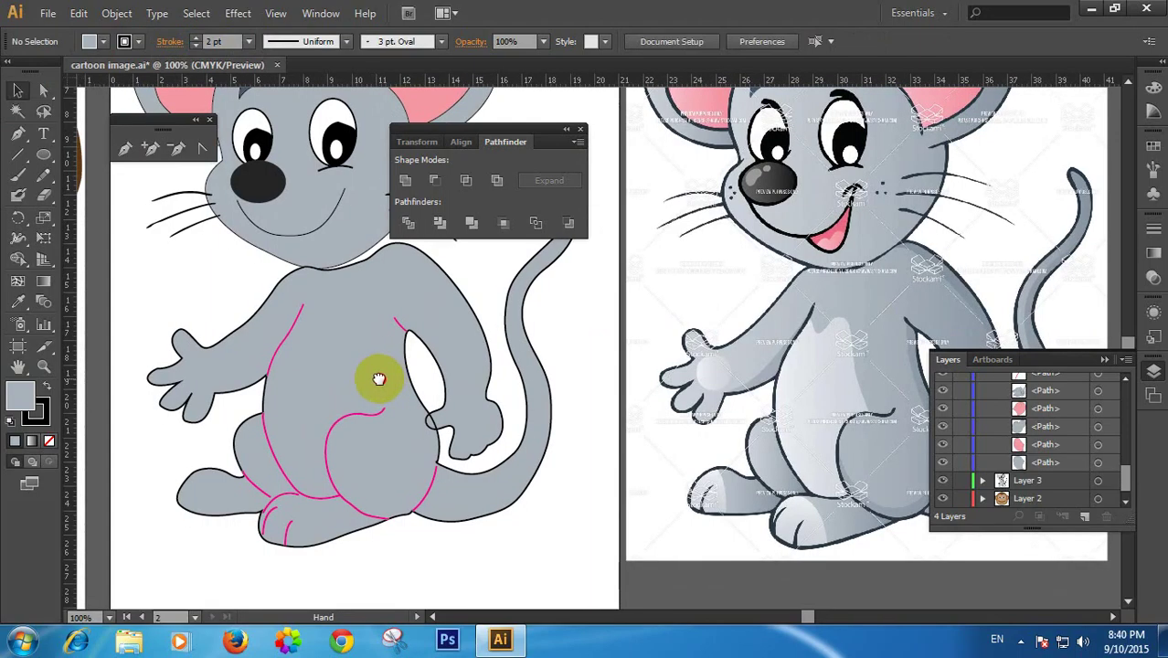
Try to unite the pink line at the waving arm's armpit with the grey body shape, and undo the union
{"action": "left_click", "coordinate": [293, 334]}
{"action": "left_click", "coordinate": [265, 363]}
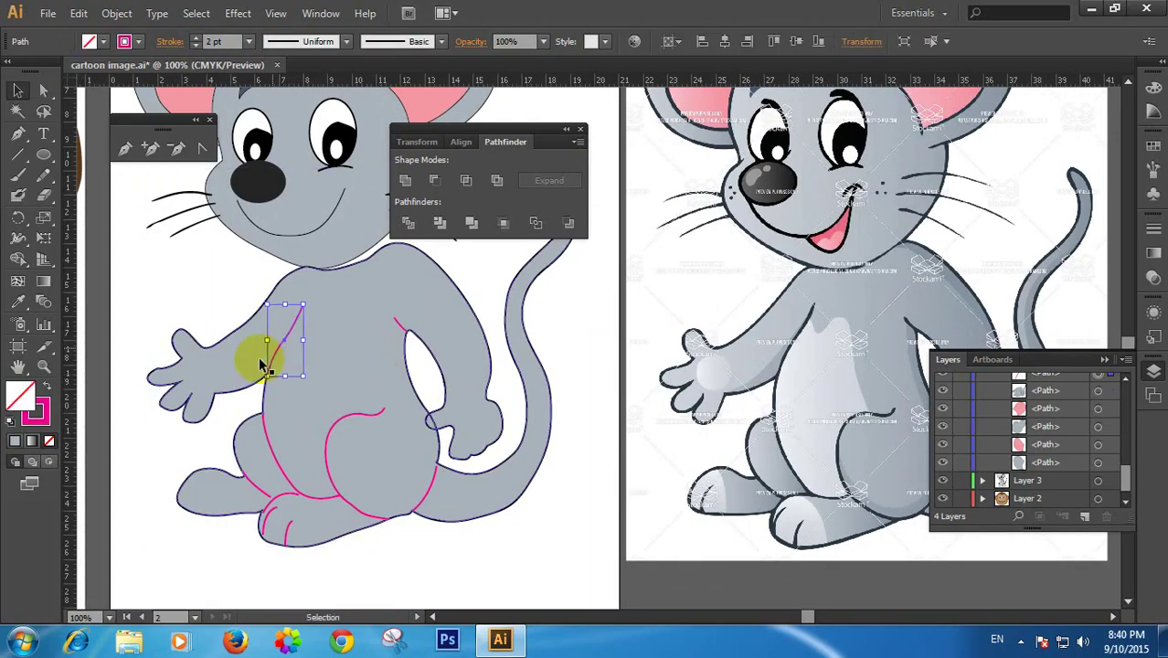
{"action": "left_click", "coordinate": [247, 392], "text": "shift"}
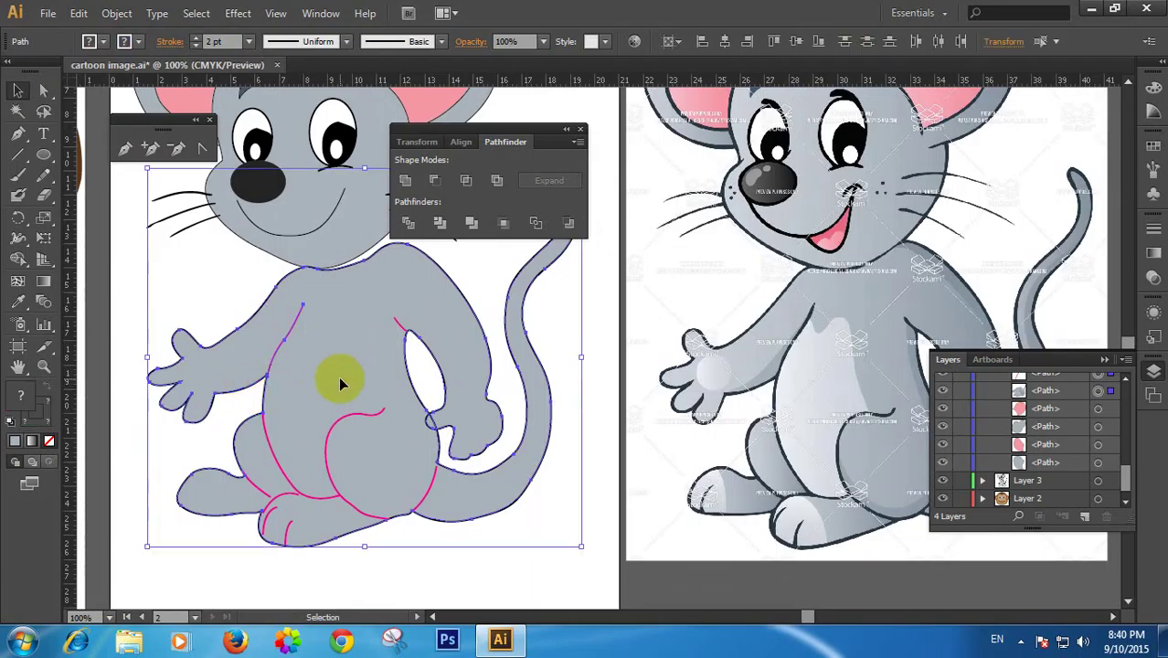
{"action": "left_click", "coordinate": [231, 287]}
{"action": "left_click", "coordinate": [268, 377], "text": "shift"}
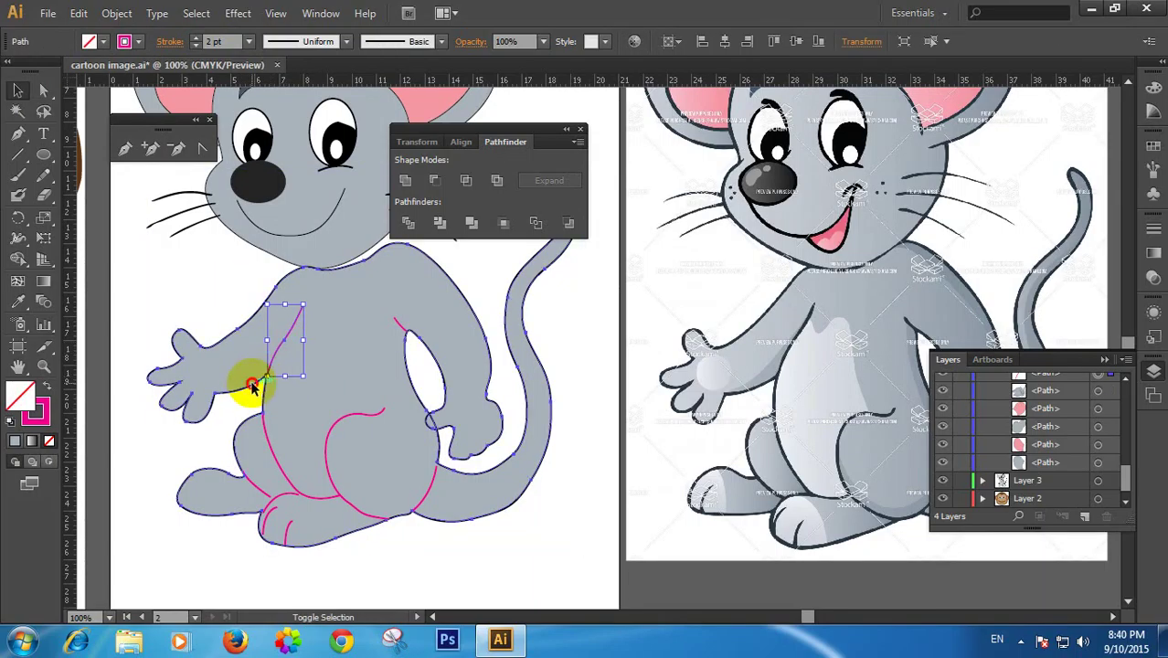
{"action": "left_click", "coordinate": [254, 388], "text": "shift"}
{"action": "left_click", "coordinate": [412, 187]}
{"action": "key", "text": "ctrl+space"}
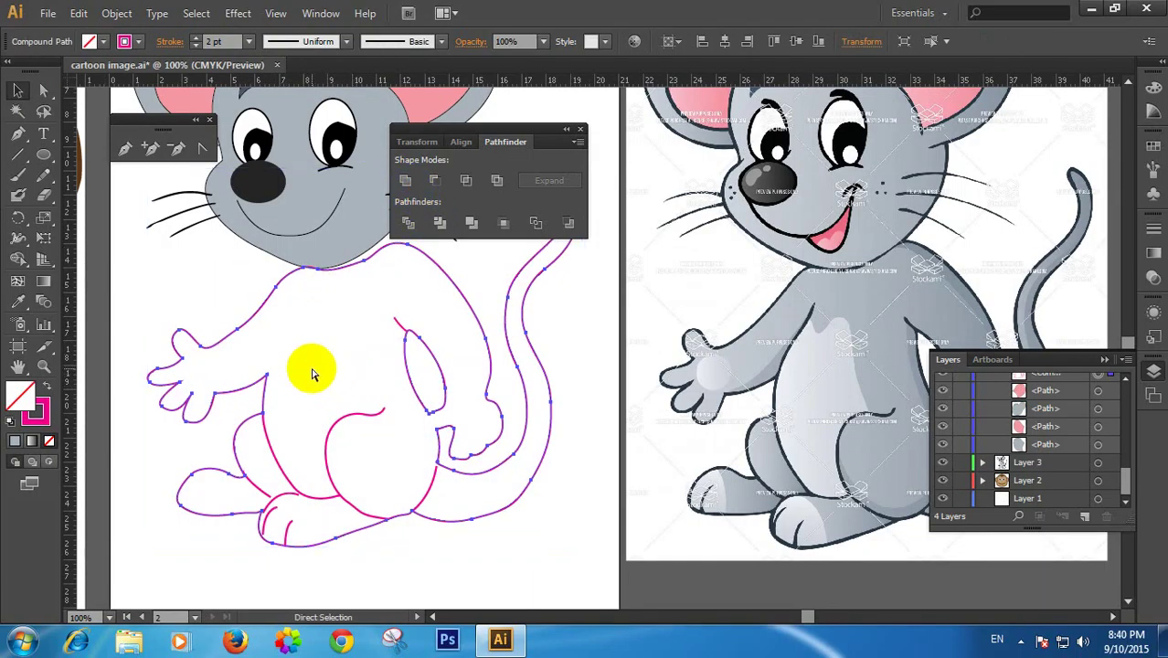
{"action": "key", "text": "ctrl+z"}
{"action": "left_click", "coordinate": [233, 273]}
Try to unite the joined belly and thigh lines with the grey body shape, and undo the union
{"action": "left_click", "coordinate": [286, 427], "text": "ctrl"}
{"action": "left_click", "coordinate": [286, 426], "text": "ctrl"}
{"action": "left_click_drag", "start_coordinate": [697, 321], "coordinate": [150, 444]}
{"action": "left_click", "coordinate": [418, 371]}
{"action": "left_click", "coordinate": [397, 363], "text": "shift"}
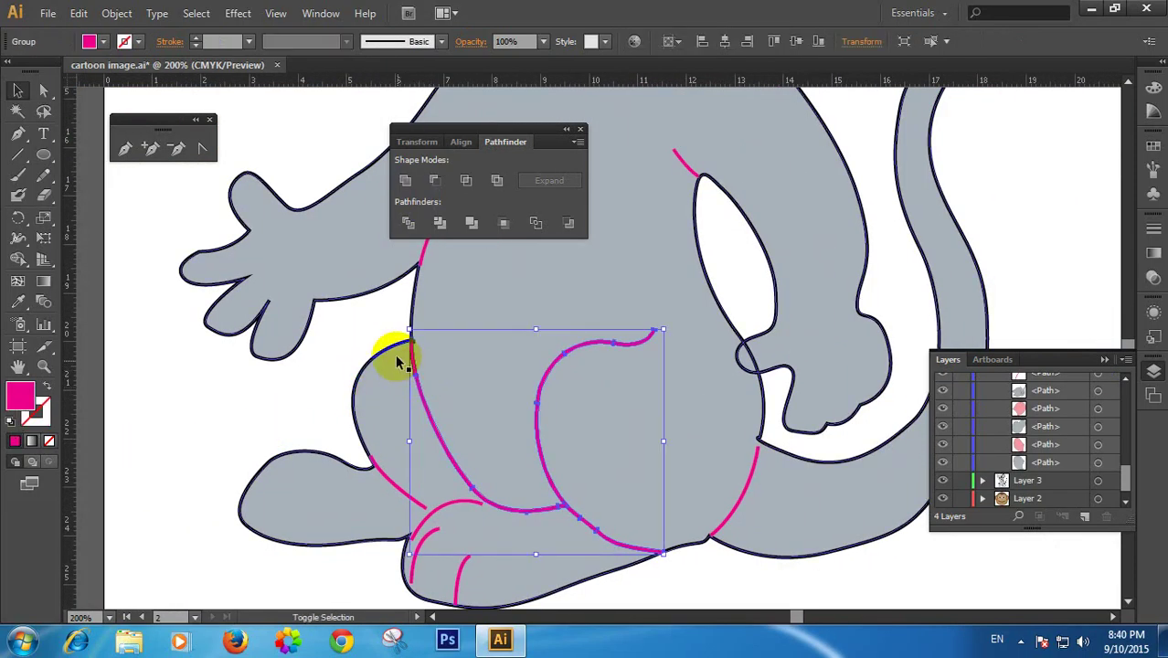
{"action": "left_click", "coordinate": [404, 180]}
{"action": "key", "text": "ctrl+z"}
{"action": "left_click", "coordinate": [313, 417]}
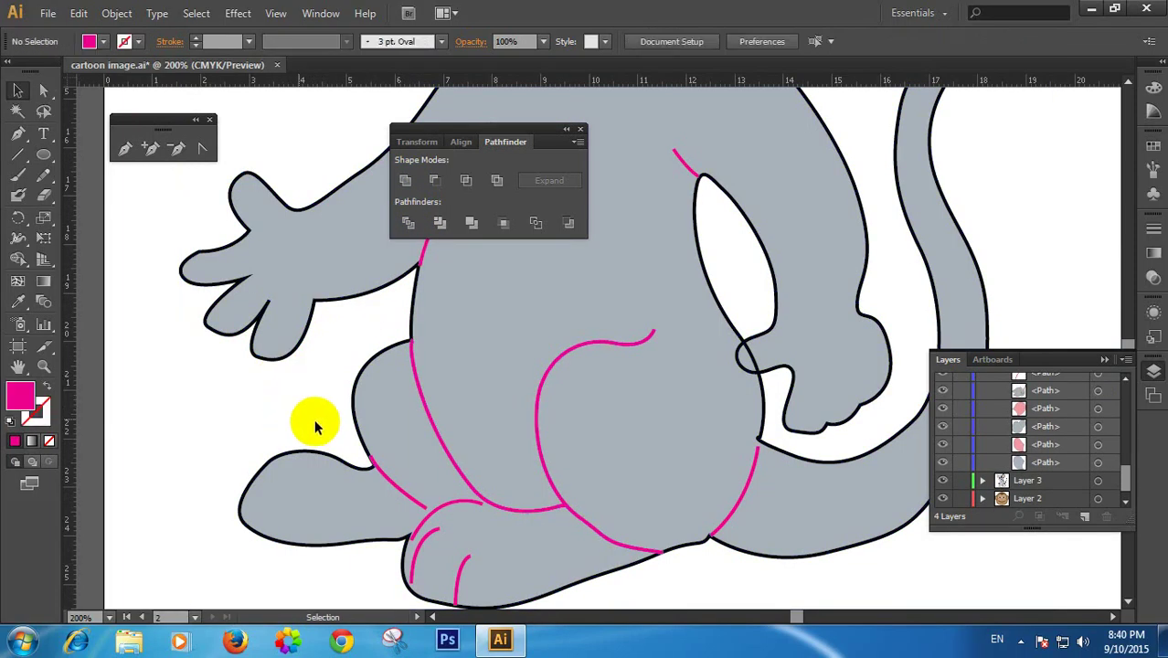
Select the front foot's upper curve at the point where it meets the belly line
{"action": "left_click", "coordinate": [425, 400]}
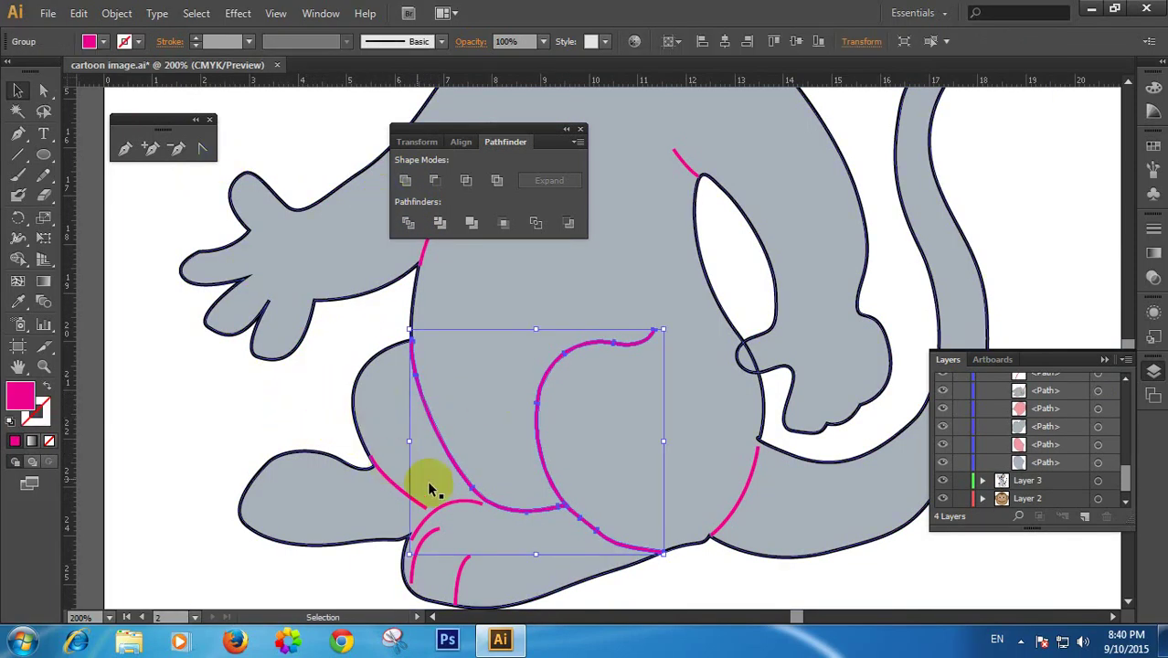
{"action": "left_click", "coordinate": [235, 397]}
{"action": "left_click", "coordinate": [532, 515]}
{"action": "left_click_drag", "start_coordinate": [592, 430], "coordinate": [392, 493]}
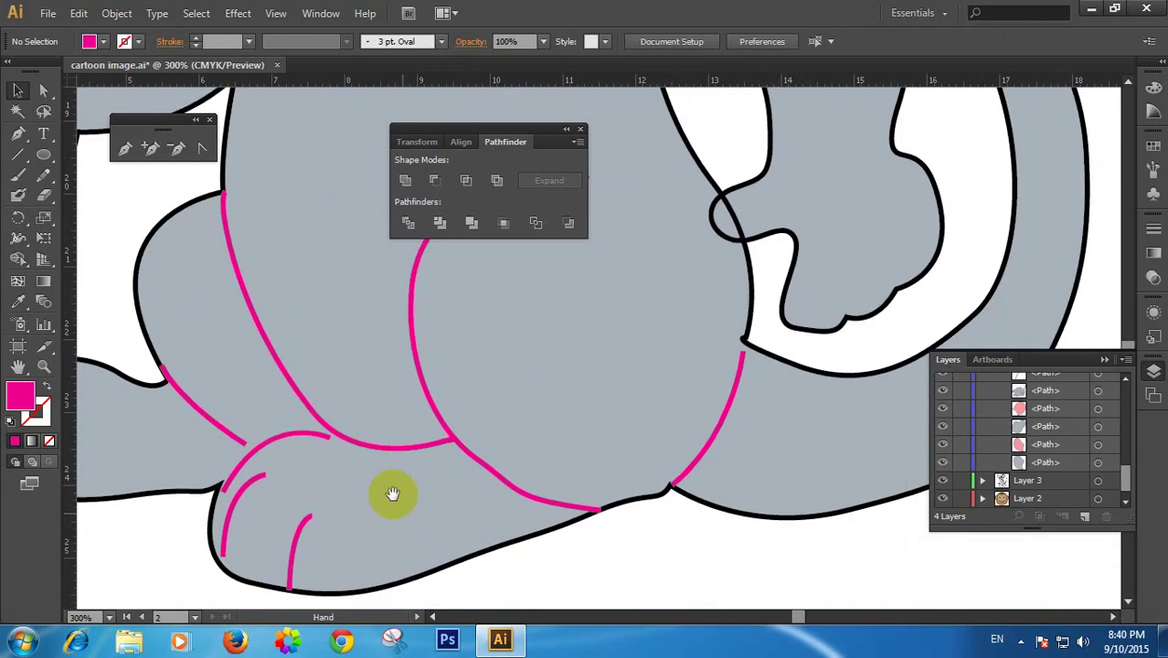
{"action": "left_click", "coordinate": [324, 438]}
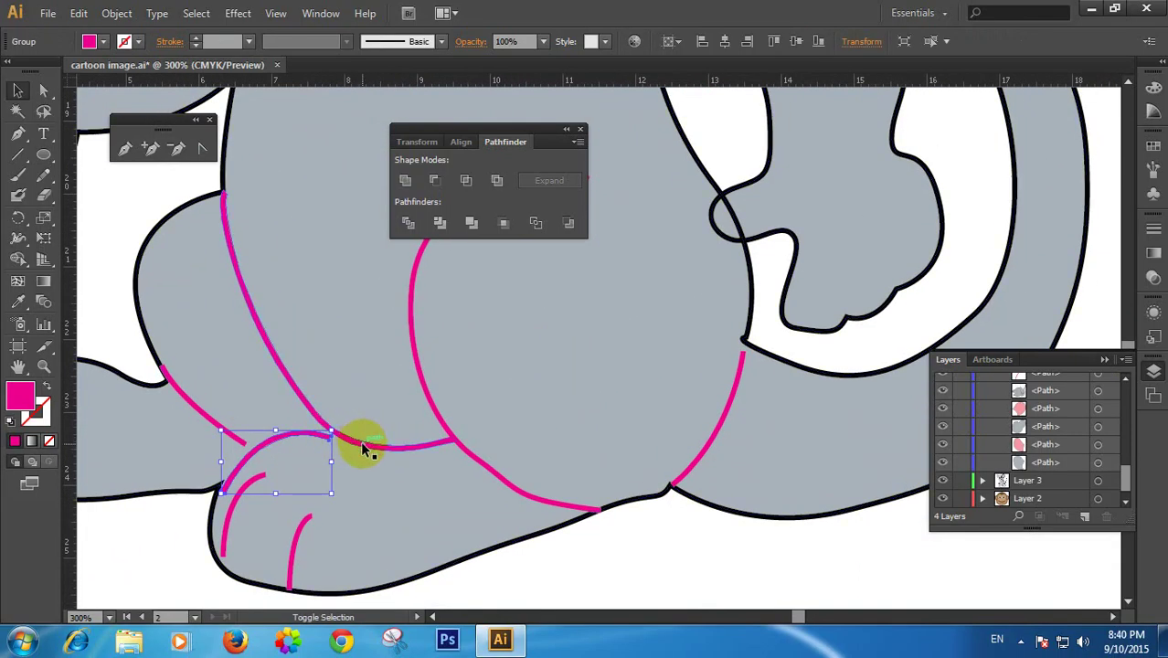
{"action": "key", "text": "ctrl+space"}
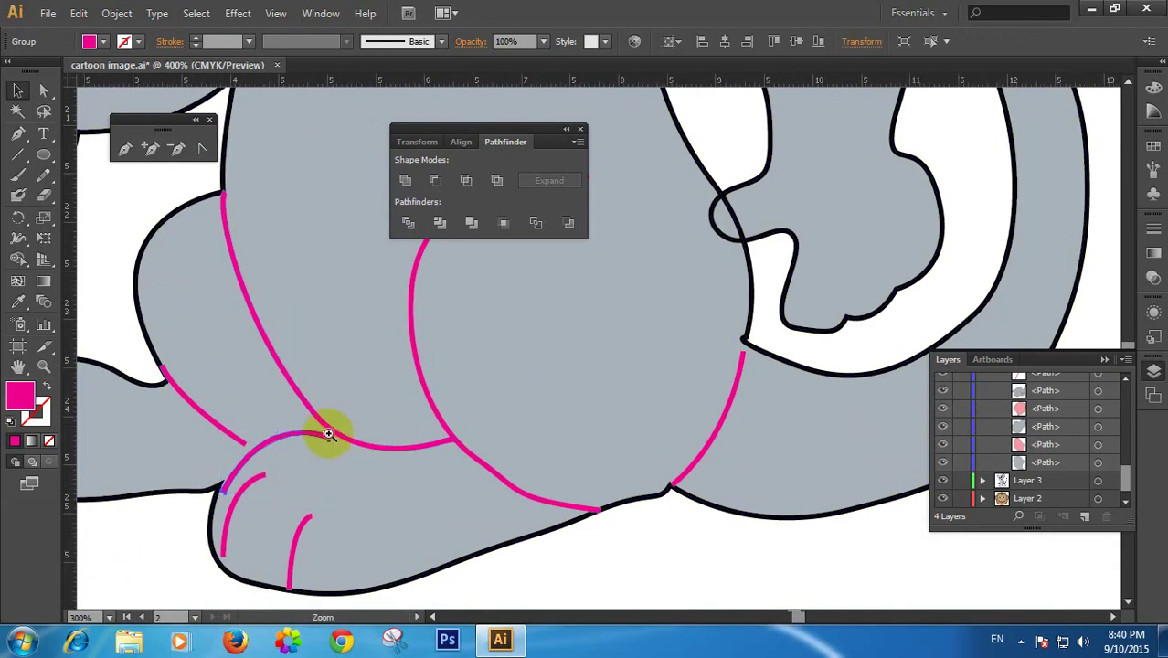
Unite the pink foot arc with the pink leg and belly curve into a single shape
{"action": "left_click", "coordinate": [326, 429]}
{"action": "left_click", "coordinate": [491, 391]}
{"action": "key", "text": "space"}
{"action": "left_click_drag", "start_coordinate": [663, 339], "coordinate": [345, 443]}
{"action": "left_click_drag", "start_coordinate": [410, 381], "coordinate": [431, 378]}
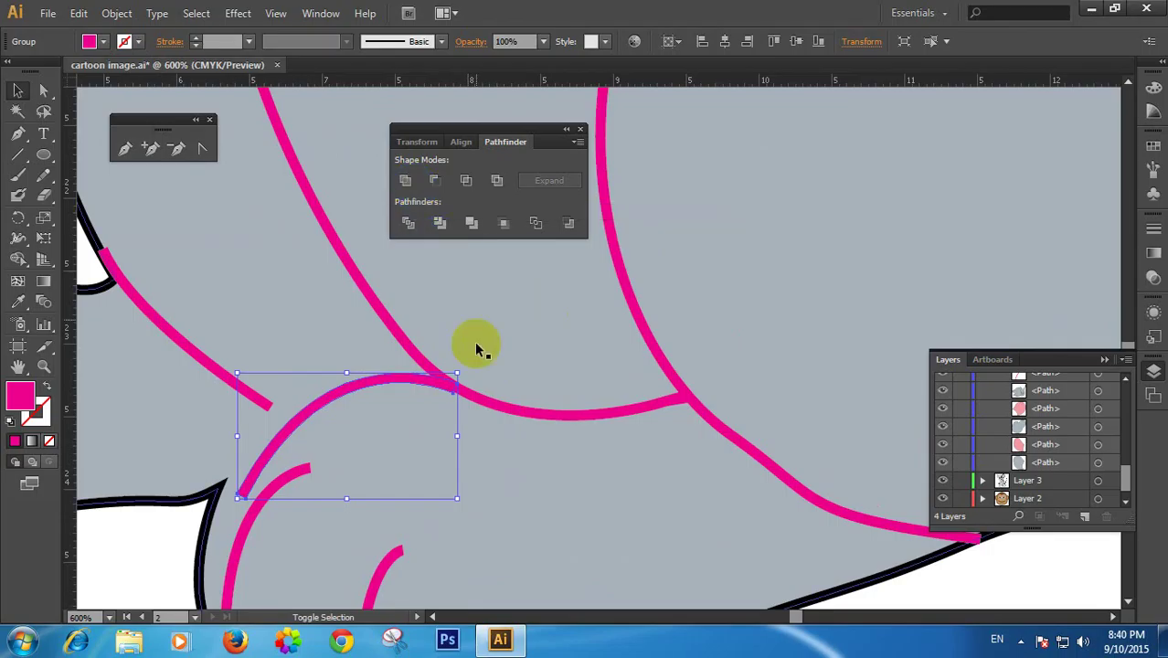
{"action": "left_click", "coordinate": [496, 404], "text": "shift"}
{"action": "left_click", "coordinate": [408, 182]}
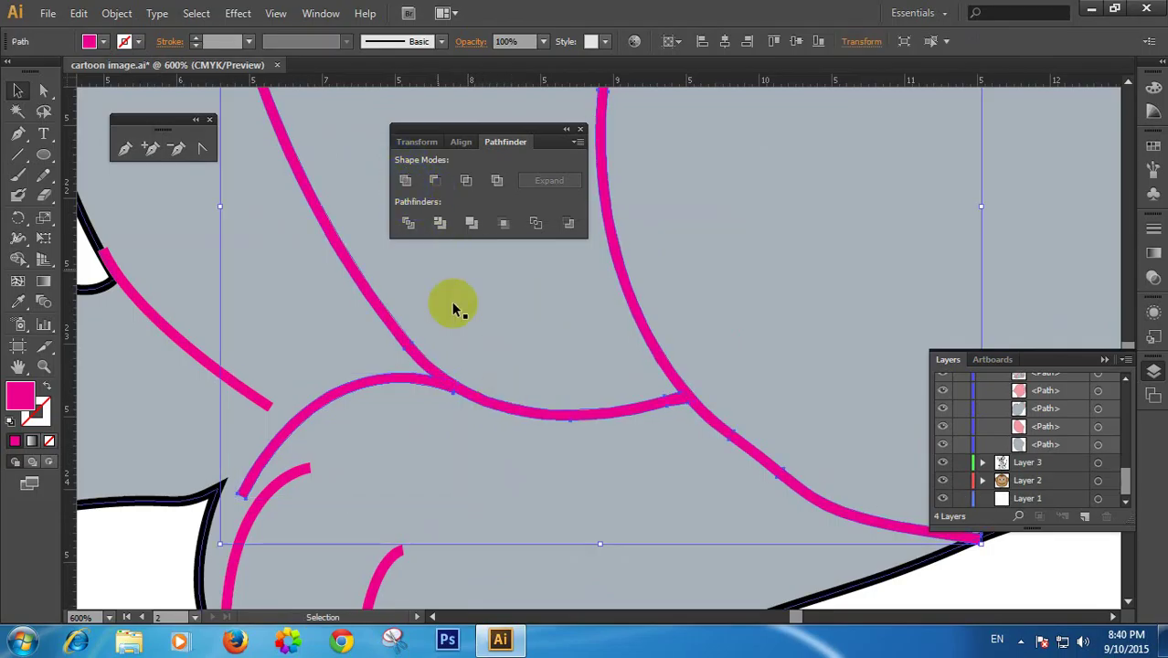
Remove the stray anchor point on the lower edge where the foot arc joins the leg curve
{"action": "left_click", "coordinate": [448, 392]}
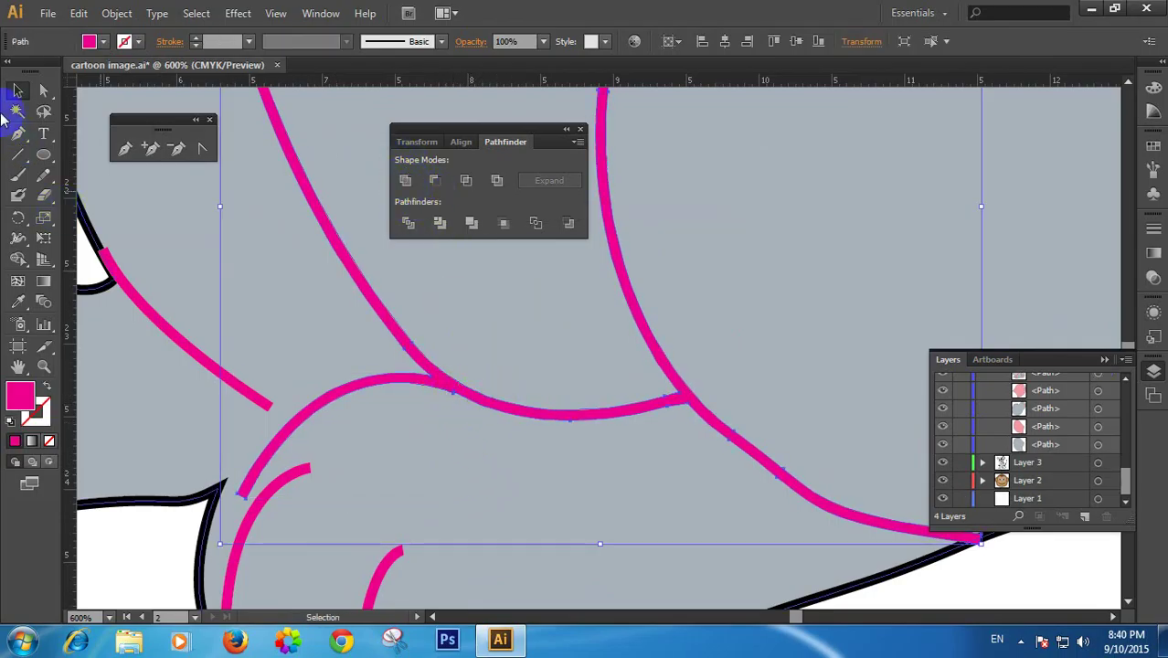
{"action": "left_click", "coordinate": [47, 91]}
{"action": "left_click", "coordinate": [508, 457]}
{"action": "left_click", "coordinate": [449, 391]}
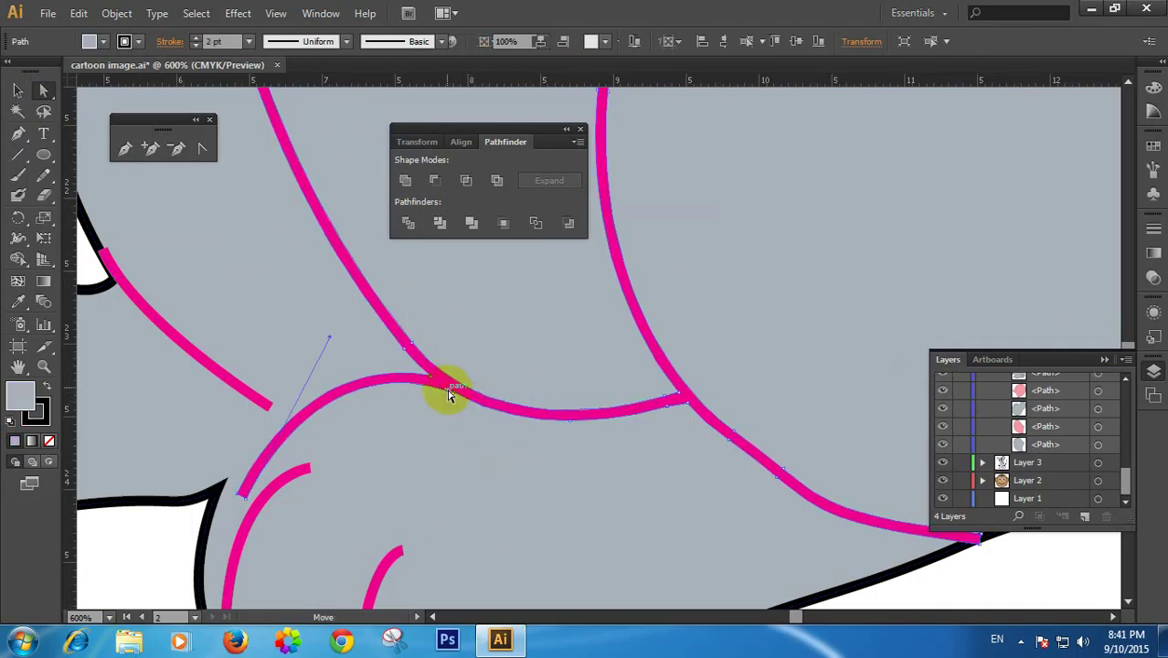
{"action": "left_click", "coordinate": [455, 393], "text": "ctrl"}
{"action": "left_click", "coordinate": [459, 394], "text": "ctrl"}
{"action": "left_click_drag", "start_coordinate": [728, 322], "coordinate": [534, 414]}
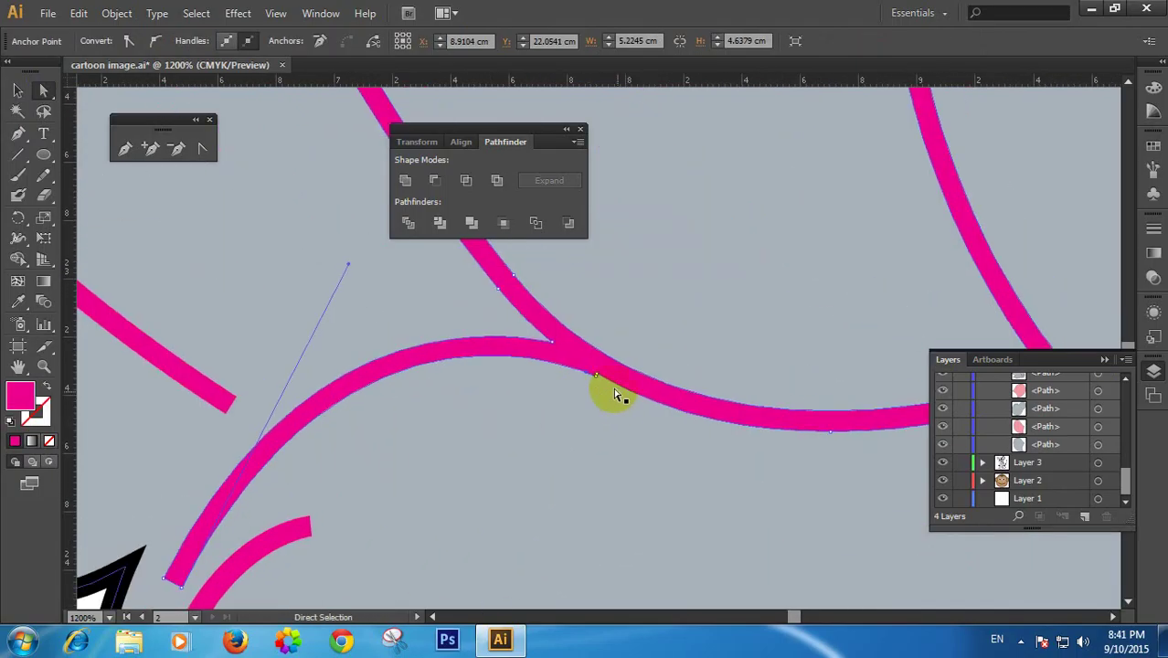
{"action": "left_click", "coordinate": [595, 376]}
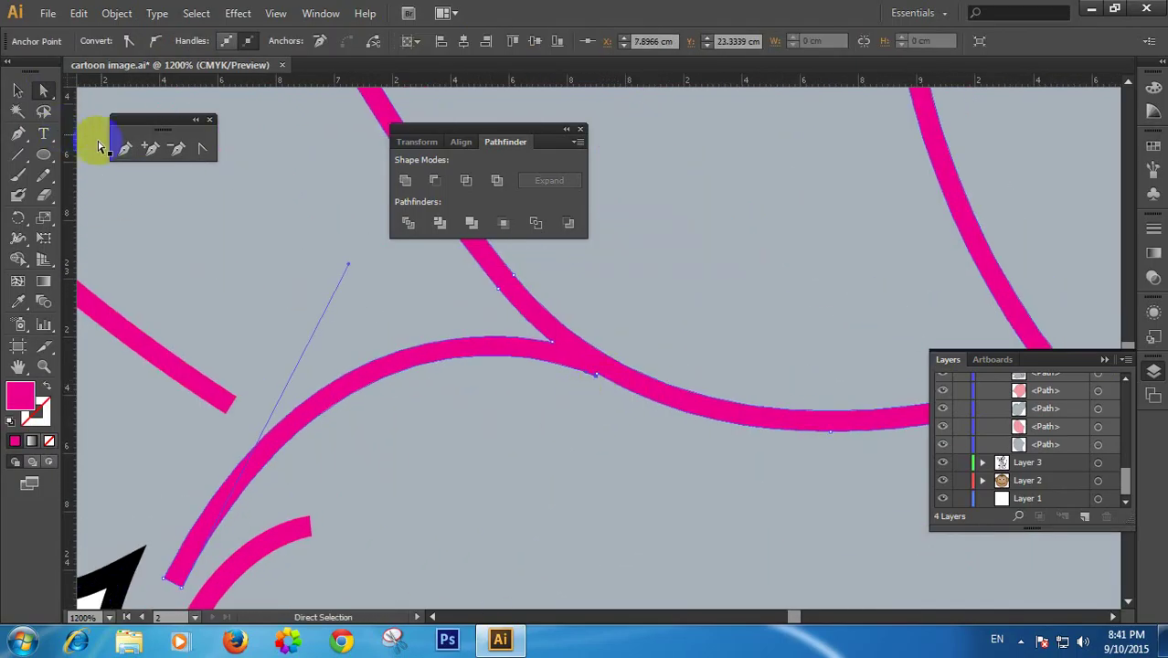
{"action": "left_click", "coordinate": [600, 379]}
{"action": "left_click", "coordinate": [43, 92]}
{"action": "left_click", "coordinate": [196, 219]}
{"action": "left_click_drag", "start_coordinate": [335, 510], "coordinate": [418, 284]}
{"action": "left_click", "coordinate": [258, 363]}
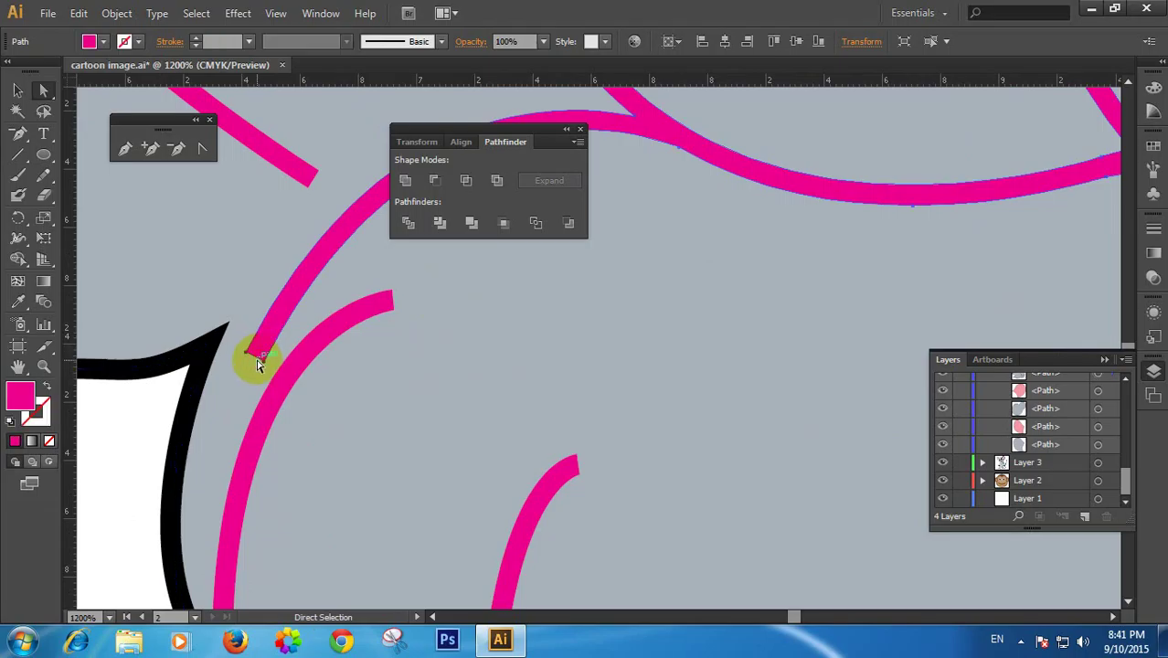
{"action": "mouse_move", "coordinate": [257, 355]}
{"action": "left_mouse_down"}
{"action": "mouse_move", "coordinate": [236, 345]}
{"action": "mouse_move", "coordinate": [256, 357]}
{"action": "left_mouse_up"}
{"action": "key", "text": "ctrl+z"}
{"action": "left_click", "coordinate": [222, 321]}
{"action": "key", "text": "ctrl+z"}
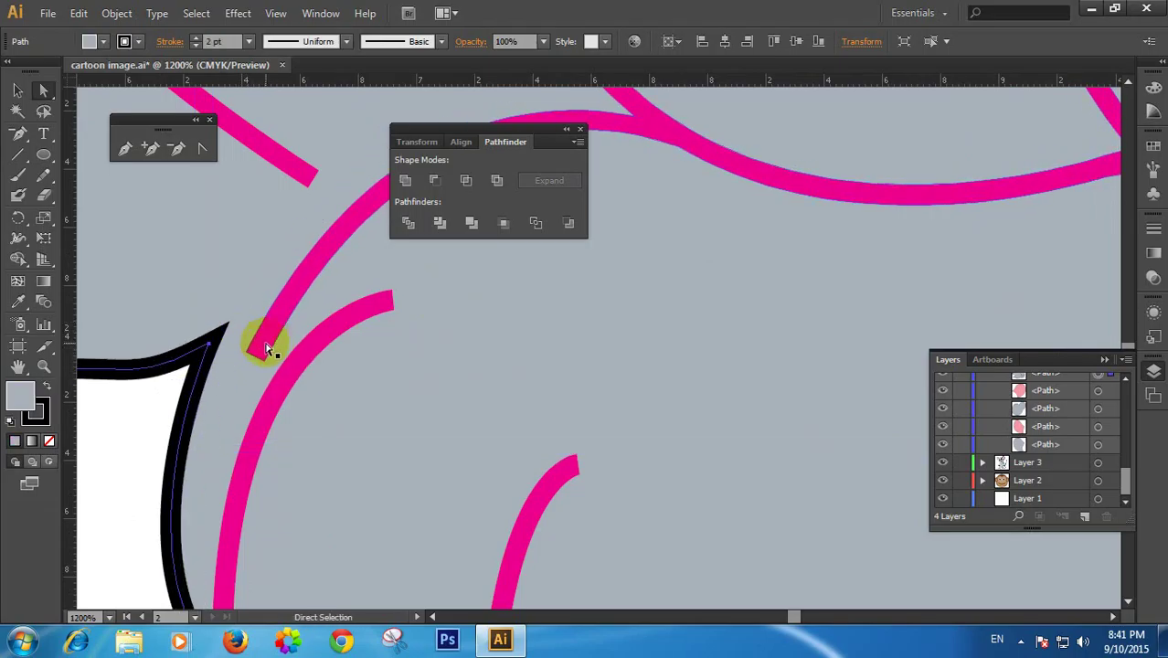
{"action": "left_click", "coordinate": [267, 349]}
{"action": "left_click_drag", "start_coordinate": [237, 345], "coordinate": [263, 359]}
{"action": "key", "text": "ctrl+z"}
{"action": "left_click", "coordinate": [239, 284]}
Move both end anchors of the foot arc together onto the black outline's corner above the foot
{"action": "left_click", "coordinate": [256, 352]}
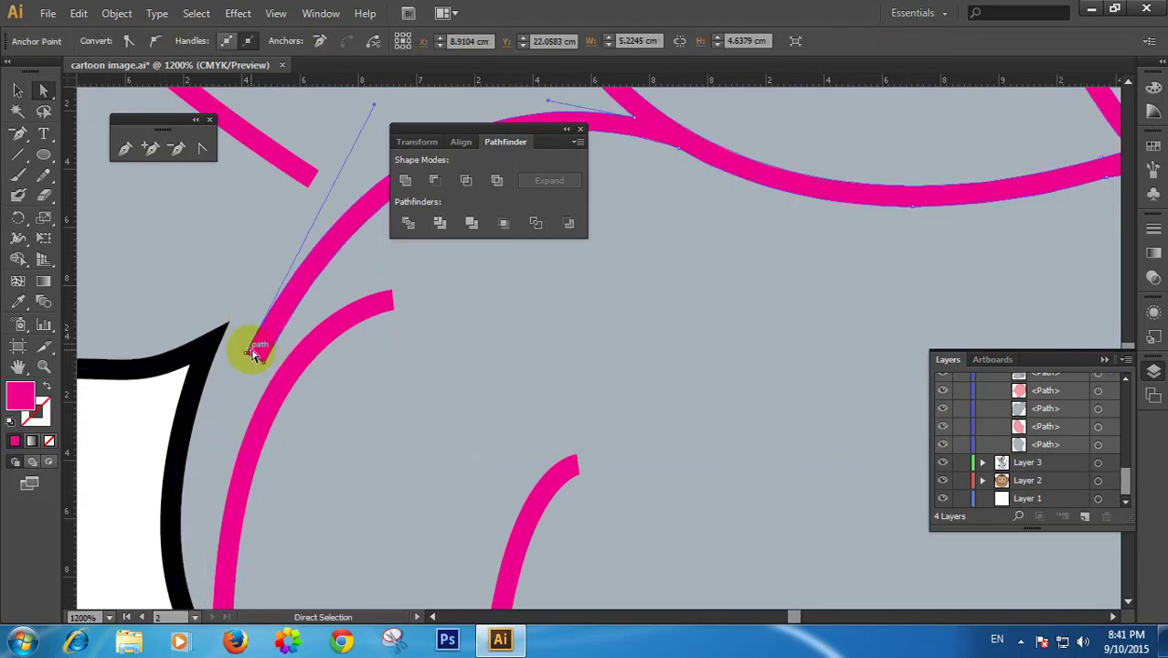
{"action": "left_click", "coordinate": [263, 363], "text": "shift"}
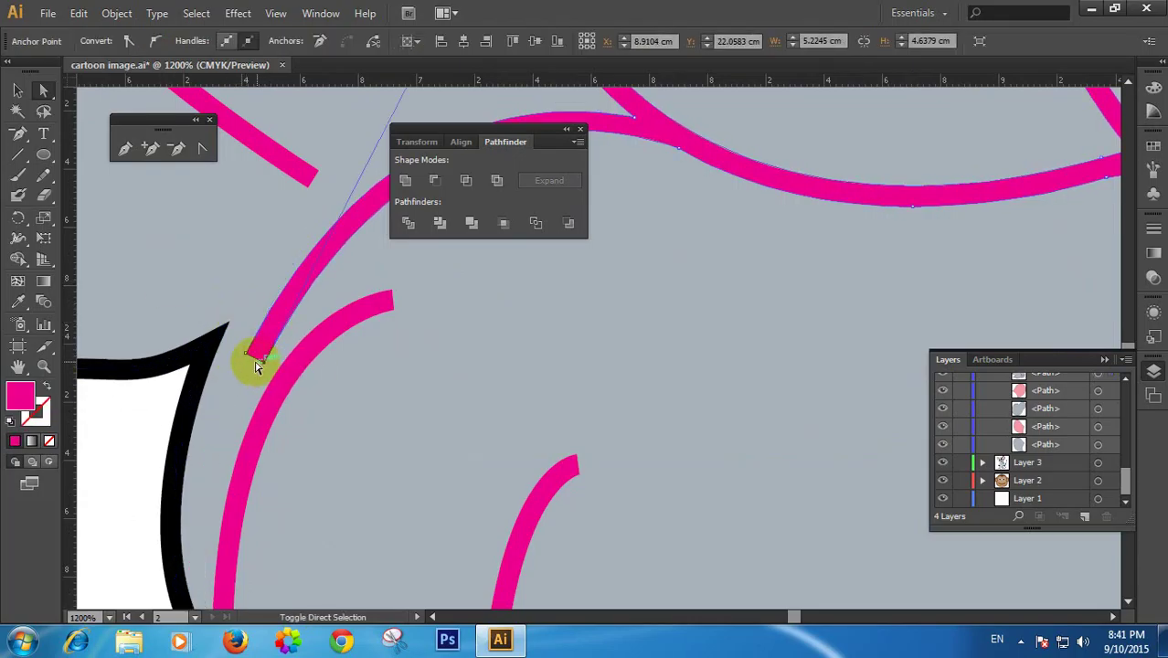
{"action": "left_click", "coordinate": [246, 353], "text": "shift"}
{"action": "left_click_drag", "start_coordinate": [243, 349], "coordinate": [208, 332]}
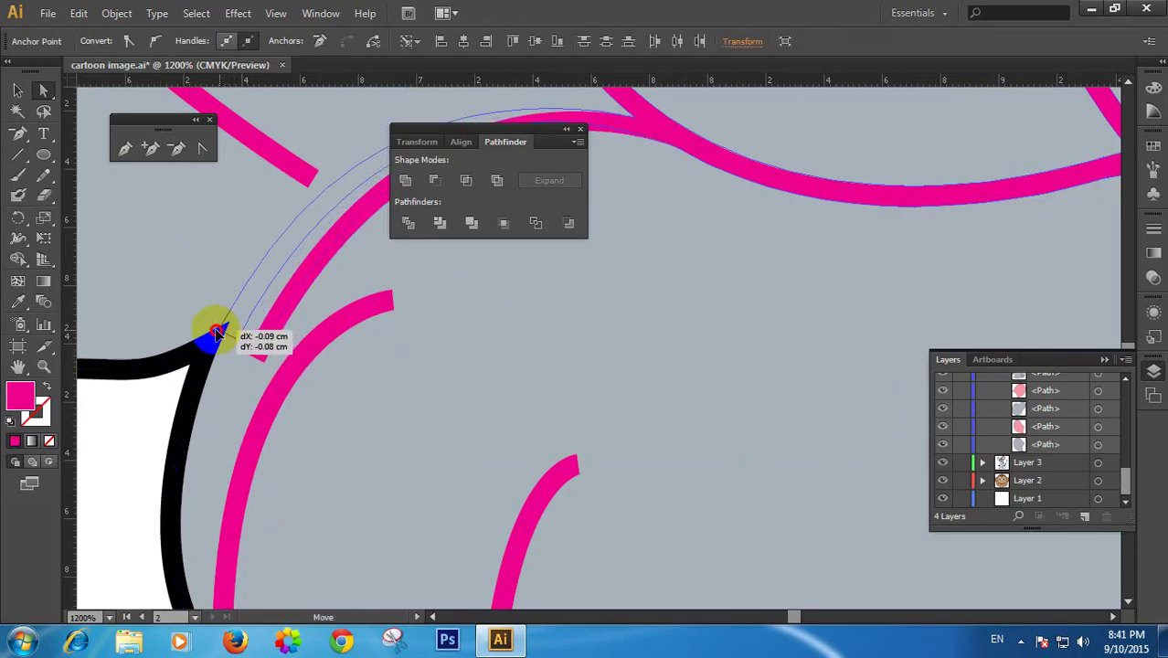
{"action": "left_click", "coordinate": [240, 360]}
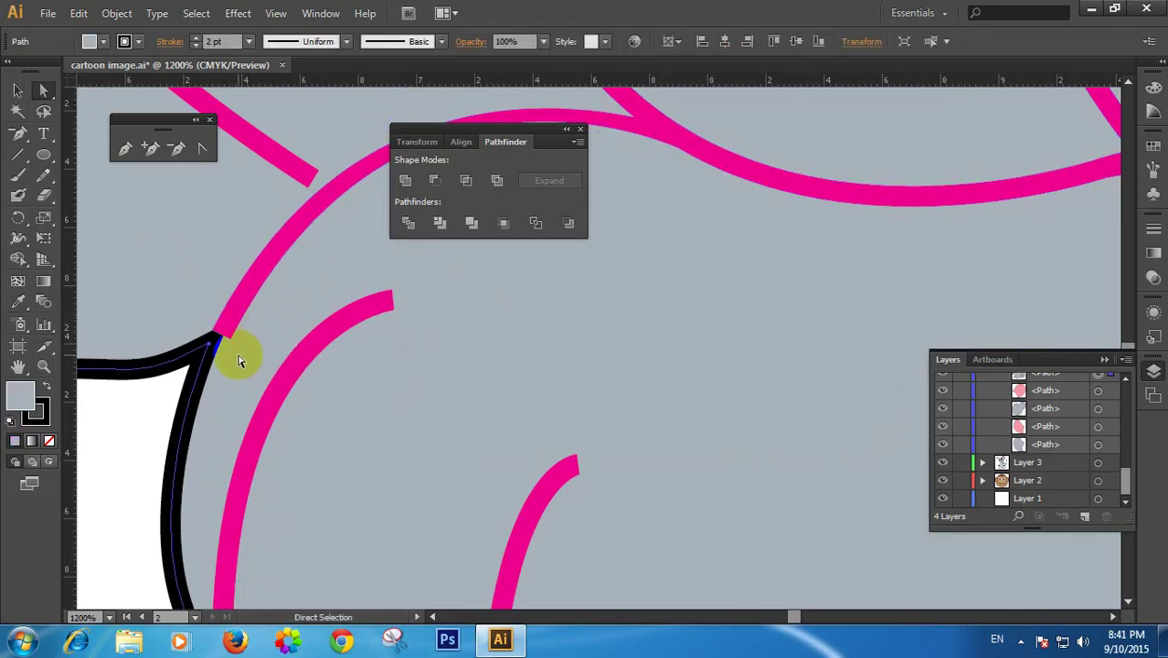
Fill the united leg and foot line shape with black
{"action": "left_click", "coordinate": [260, 330], "text": "ctrl+alt"}
{"action": "left_click", "coordinate": [261, 330], "text": "ctrl+alt"}
{"action": "left_click", "coordinate": [262, 331], "text": "ctrl+alt"}
{"action": "left_click", "coordinate": [262, 331], "text": "ctrl+alt"}
{"action": "left_click", "coordinate": [262, 332], "text": "ctrl+alt"}
{"action": "left_click", "coordinate": [262, 332], "text": "ctrl+alt"}
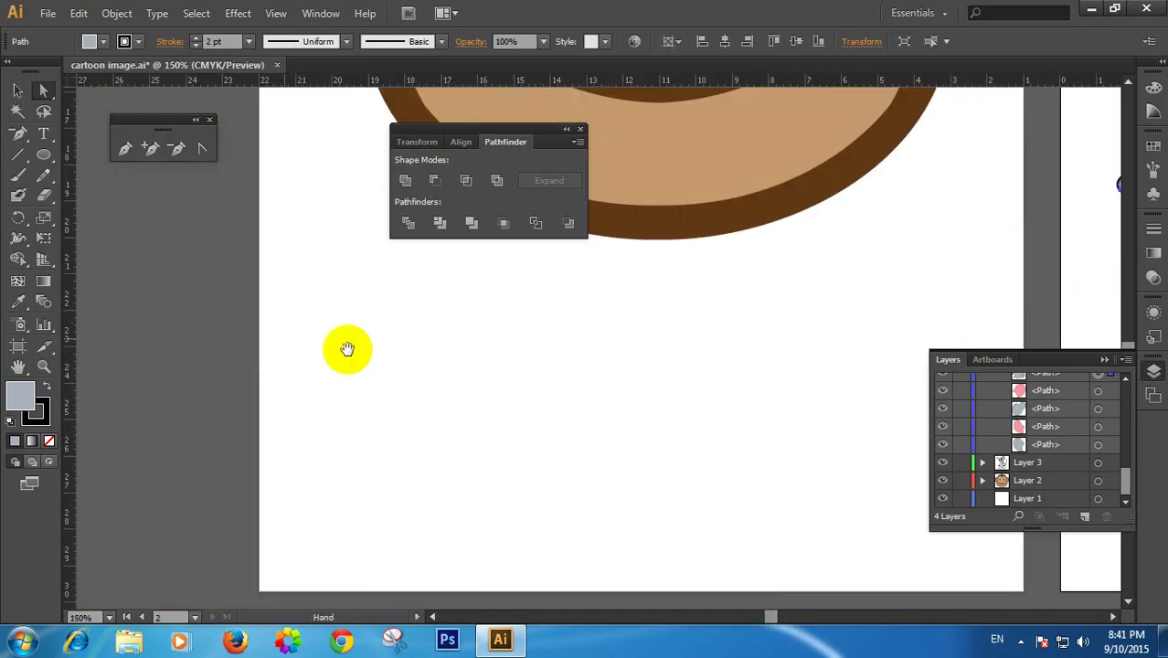
{"action": "left_click_drag", "start_coordinate": [664, 358], "coordinate": [201, 406]}
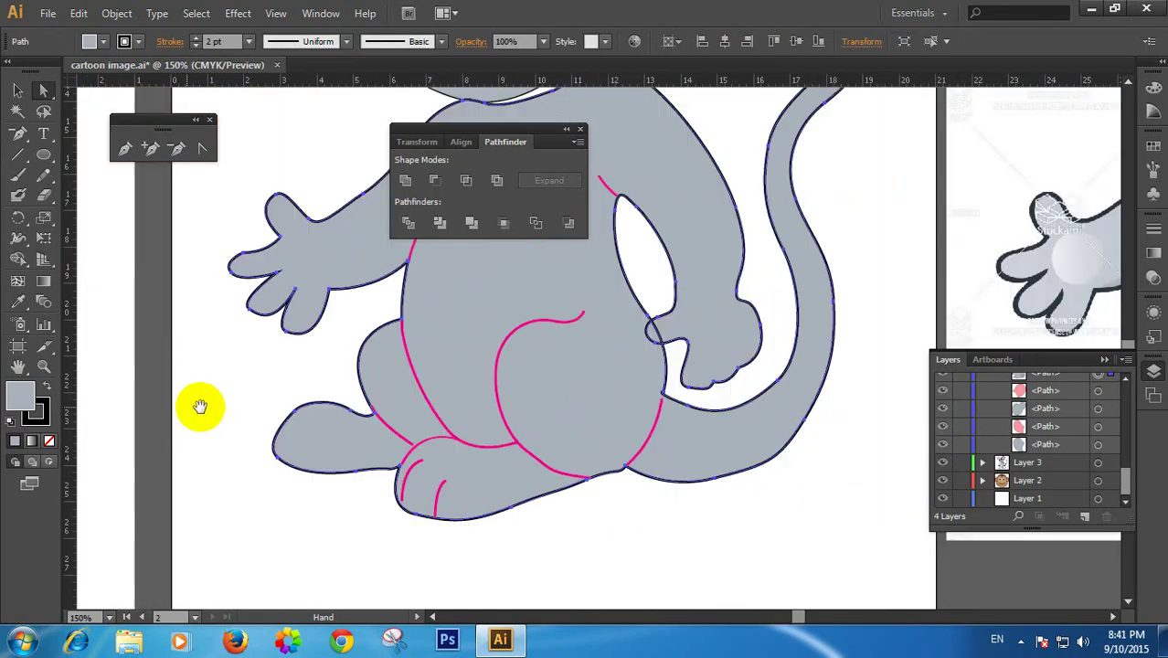
{"action": "left_click", "coordinate": [449, 469], "text": "ctrl"}
{"action": "left_click_drag", "start_coordinate": [679, 377], "coordinate": [536, 420]}
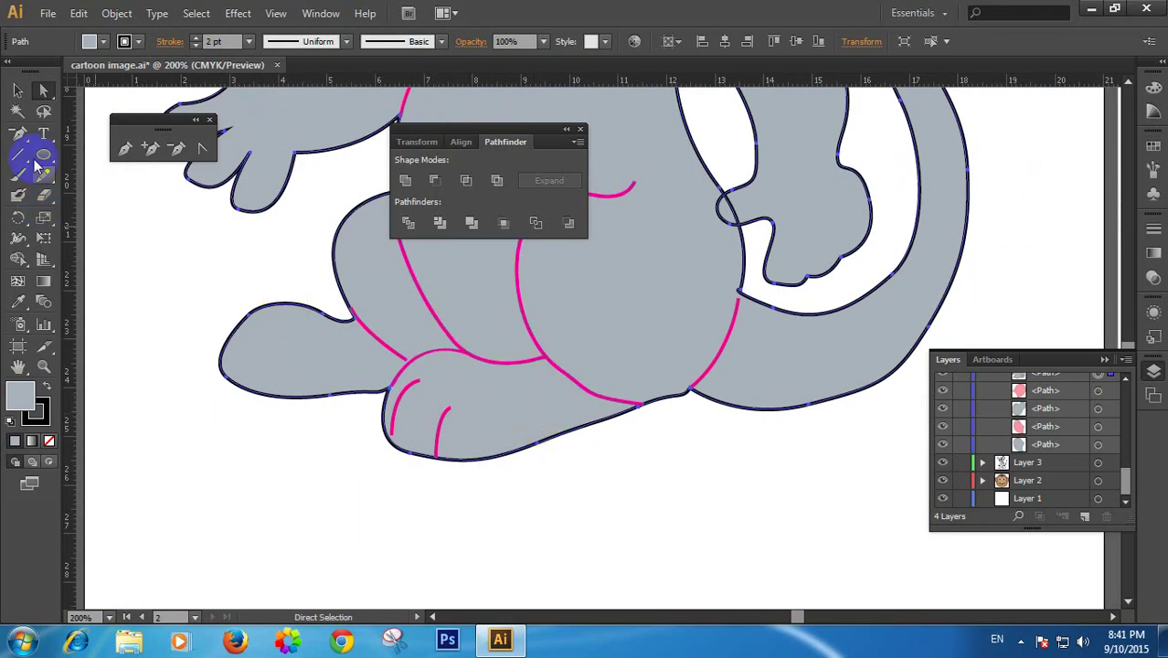
{"action": "left_click", "coordinate": [17, 89]}
{"action": "left_click", "coordinate": [539, 352]}
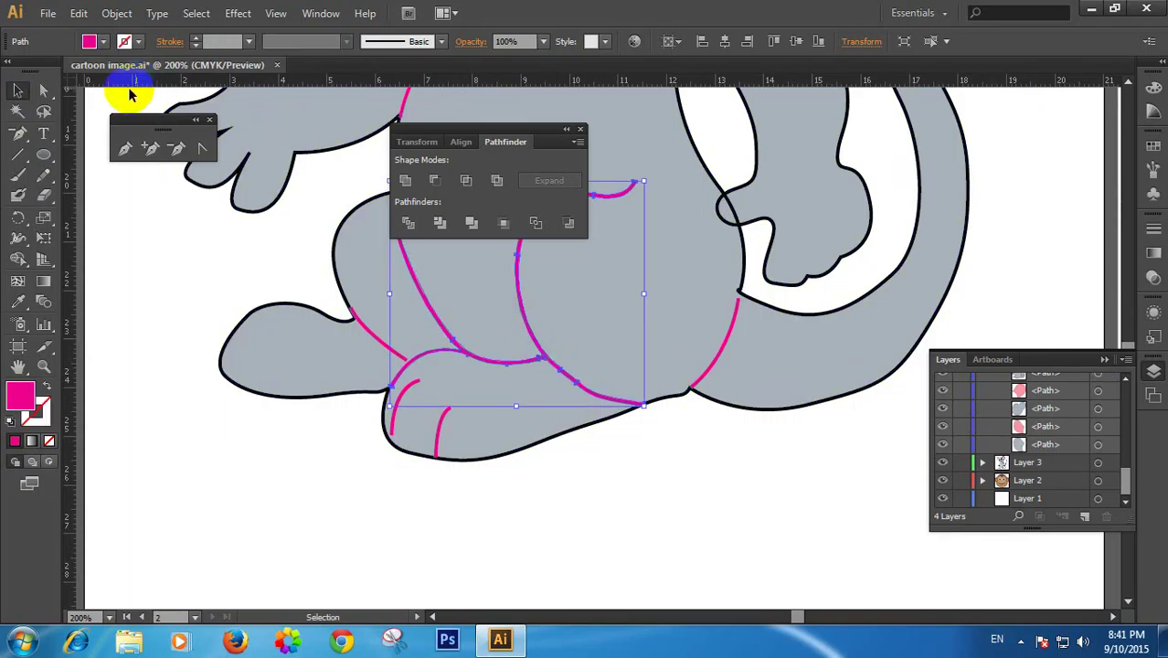
{"action": "left_click", "coordinate": [103, 41]}
{"action": "left_click", "coordinate": [62, 87]}
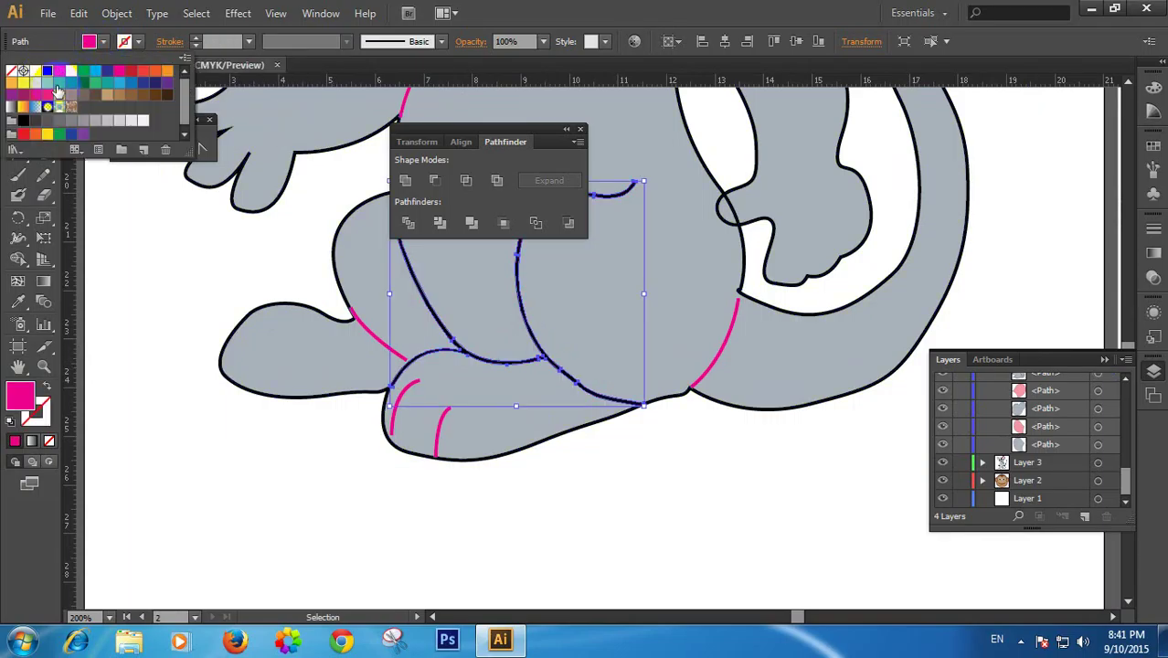
{"action": "left_click", "coordinate": [348, 461]}
Taper the upper end of the black thigh curve to a point by deleting one of its end anchors
{"action": "left_click_drag", "start_coordinate": [459, 439], "coordinate": [409, 490]}
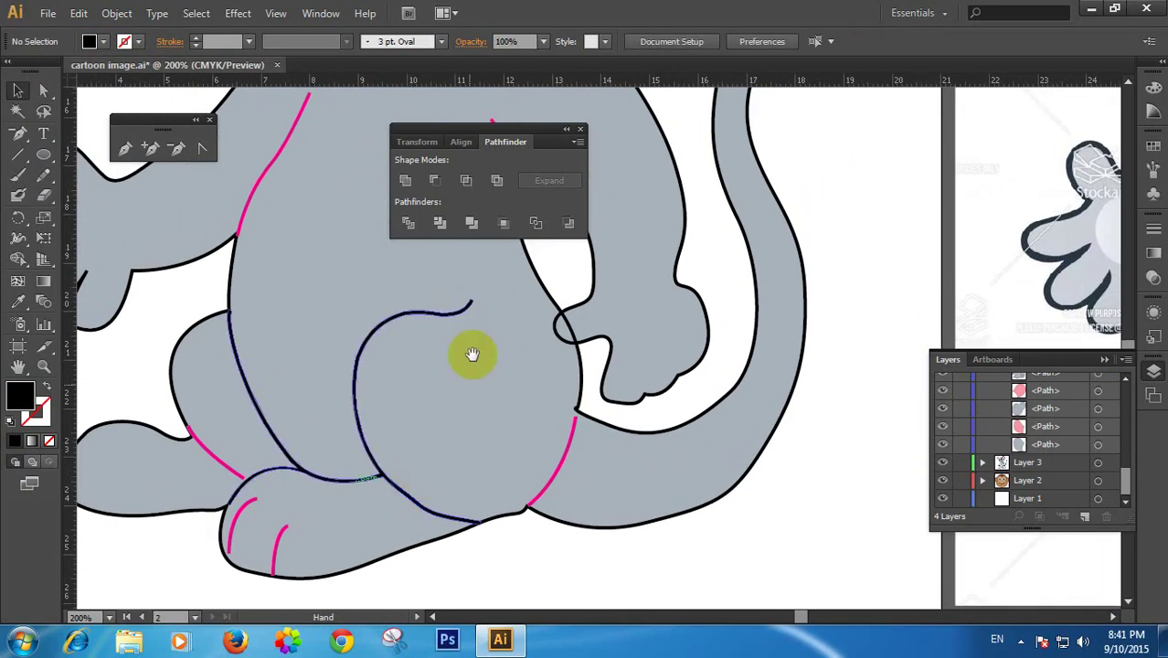
{"action": "left_click", "coordinate": [495, 309], "text": "ctrl"}
{"action": "left_click", "coordinate": [494, 309], "text": "ctrl"}
{"action": "left_click", "coordinate": [474, 309], "text": "ctrl"}
{"action": "left_click_drag", "start_coordinate": [775, 408], "coordinate": [326, 311]}
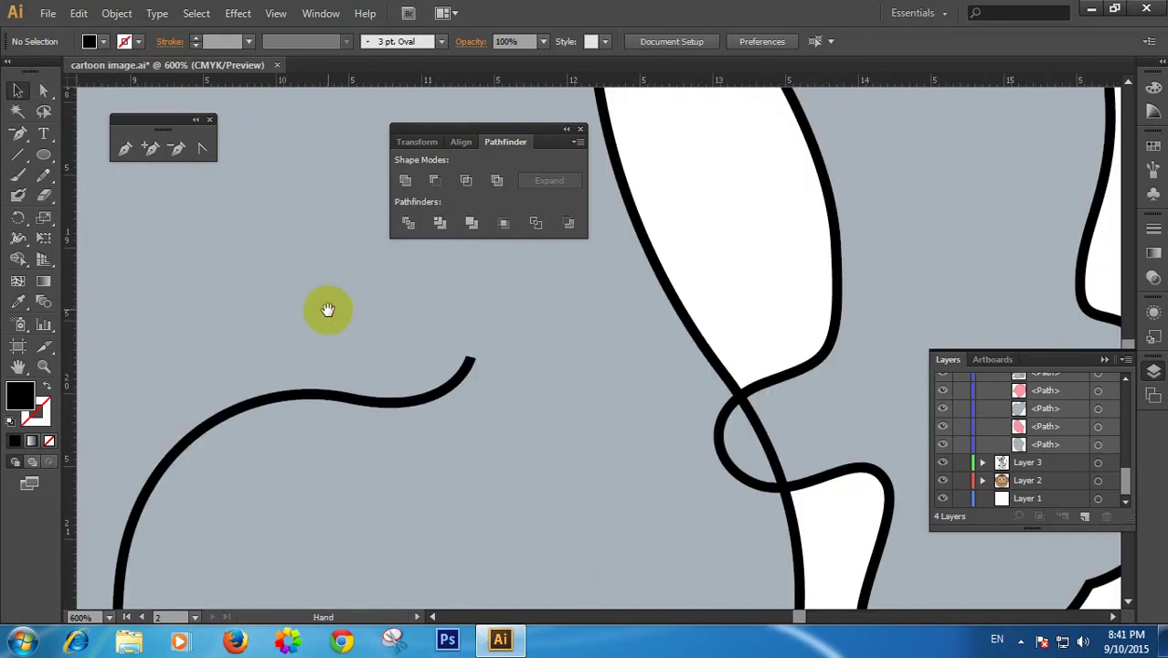
{"action": "left_click", "coordinate": [451, 356]}
{"action": "key", "text": "v"}
{"action": "left_click", "coordinate": [629, 402]}
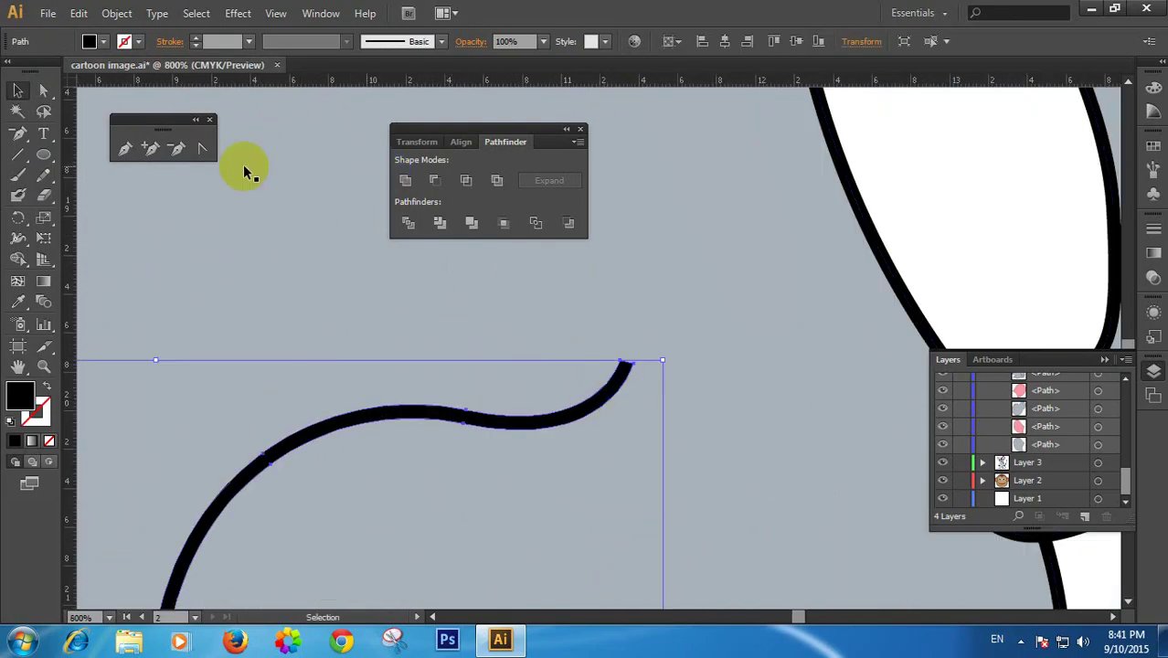
{"action": "left_click", "coordinate": [170, 145]}
{"action": "left_click", "coordinate": [626, 362]}
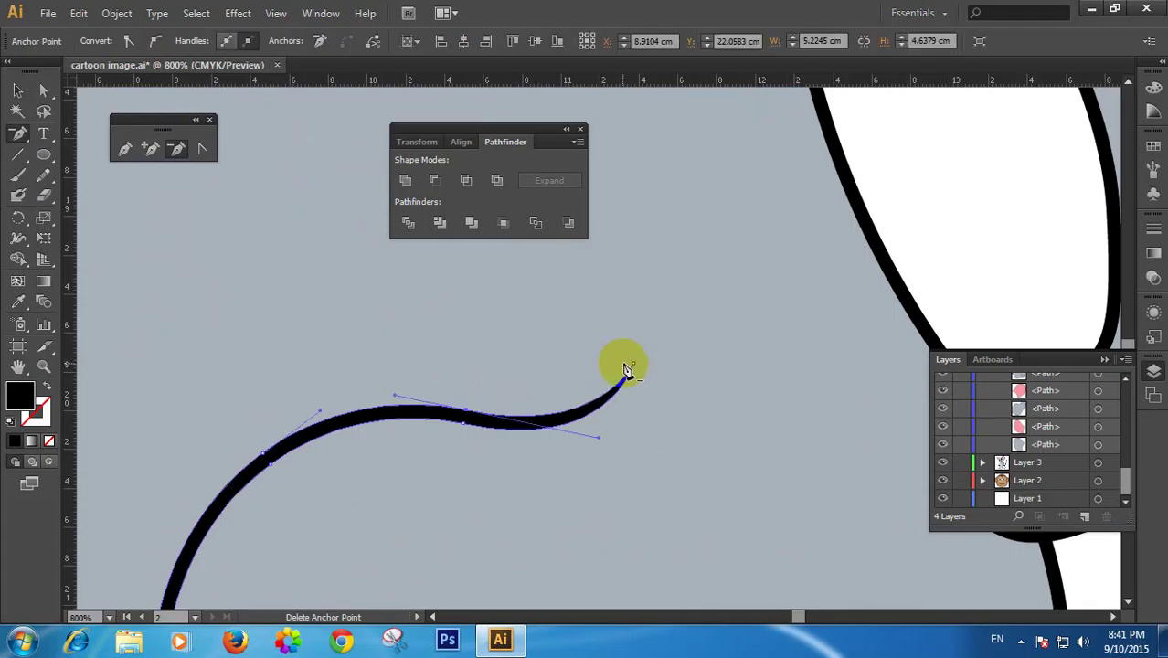
{"action": "left_click", "coordinate": [19, 96]}
{"action": "left_click", "coordinate": [390, 400]}
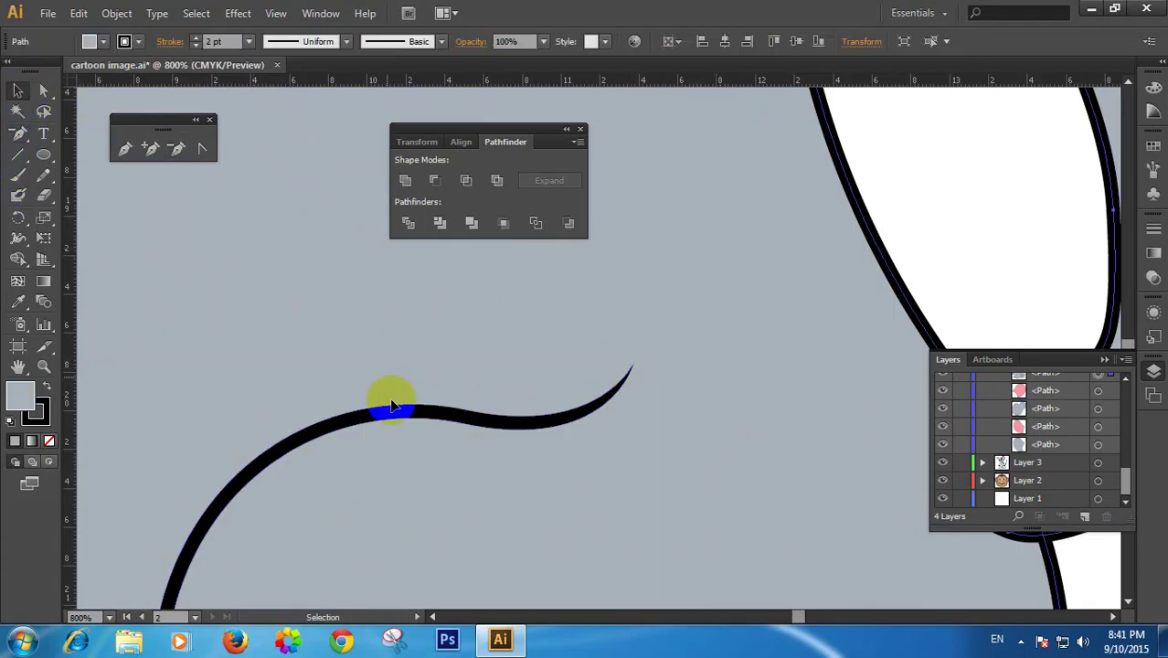
Expand the pink crease line between the outstretched arm and the body into a filled shape
{"action": "left_click", "coordinate": [424, 397], "text": "ctrl+alt"}
{"action": "left_click", "coordinate": [414, 400], "text": "ctrl+alt"}
{"action": "left_click", "coordinate": [414, 399], "text": "ctrl+alt"}
{"action": "left_click", "coordinate": [414, 400], "text": "ctrl+alt"}
{"action": "left_click", "coordinate": [414, 399], "text": "ctrl+alt"}
{"action": "left_click", "coordinate": [414, 399], "text": "ctrl+alt"}
{"action": "left_click", "coordinate": [415, 400], "text": "alt"}
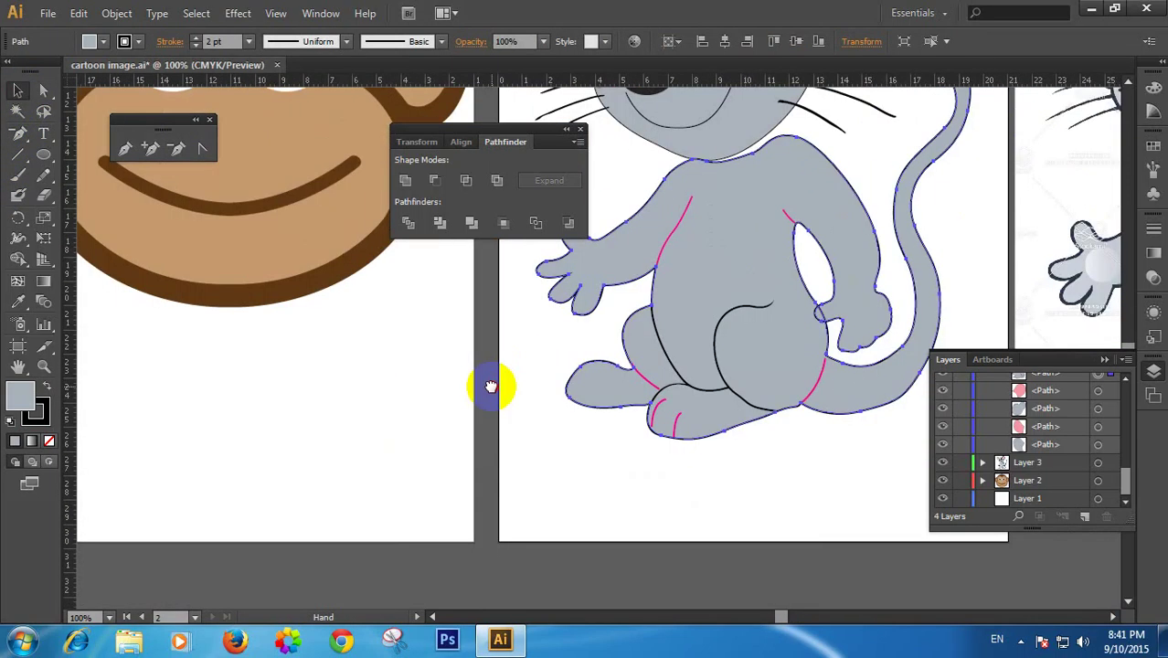
{"action": "left_click", "coordinate": [502, 379]}
{"action": "left_click", "coordinate": [635, 223]}
{"action": "left_click", "coordinate": [635, 224], "text": "ctrl"}
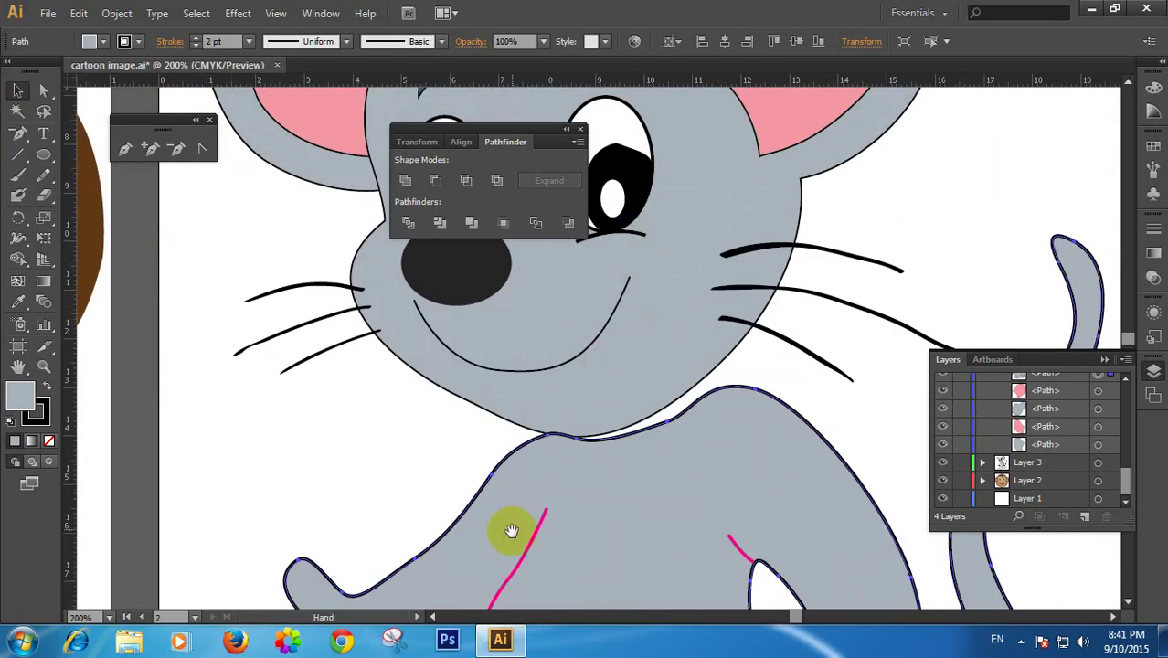
{"action": "left_click_drag", "start_coordinate": [526, 499], "coordinate": [504, 281]}
{"action": "left_click", "coordinate": [495, 352]}
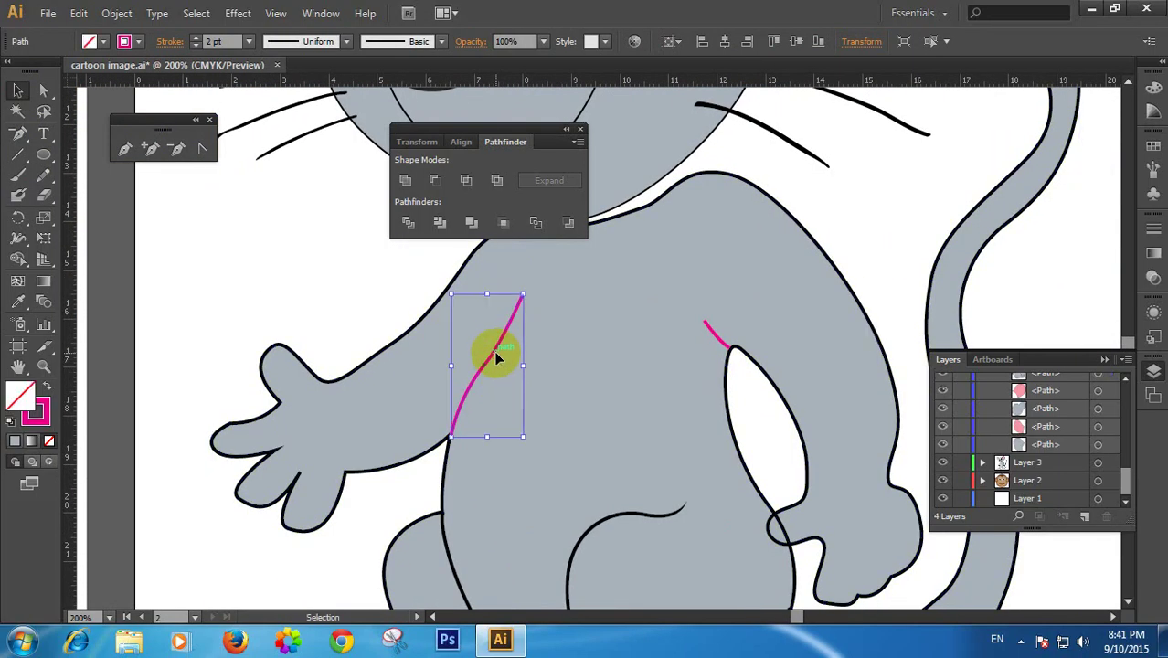
{"action": "left_click", "coordinate": [119, 14]}
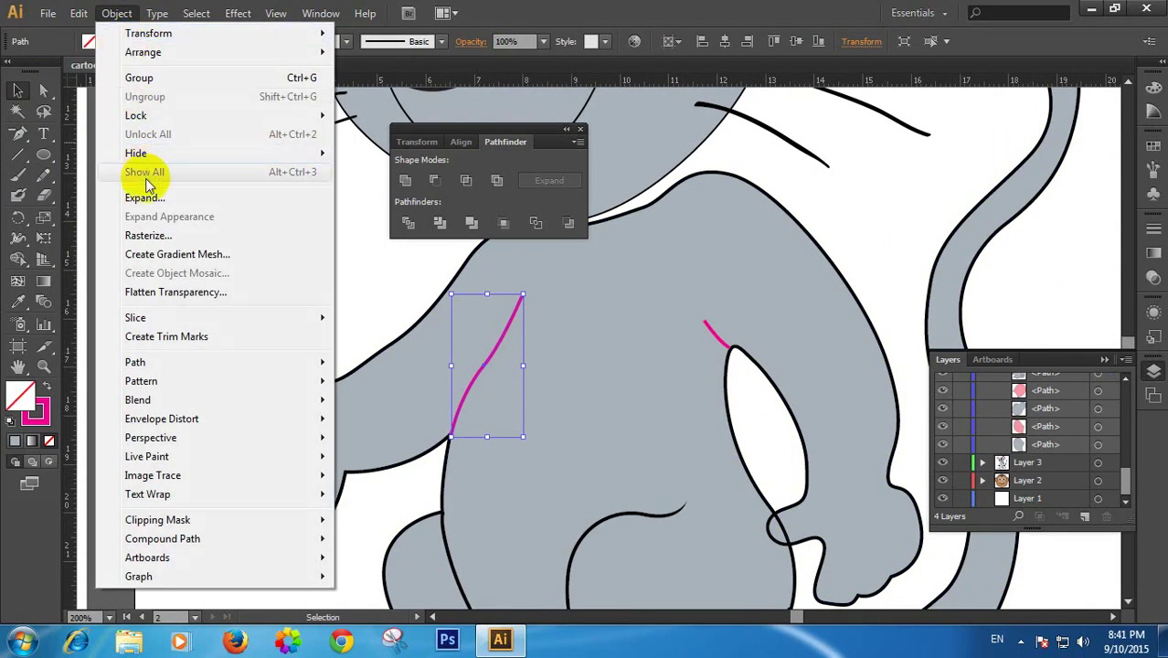
{"action": "left_click", "coordinate": [133, 196]}
{"action": "left_click", "coordinate": [555, 414]}
{"action": "left_click", "coordinate": [265, 257]}
Taper the upper end of the expanded arm crease to a point by deleting one of its end anchors
{"action": "left_click", "coordinate": [525, 300], "text": "ctrl"}
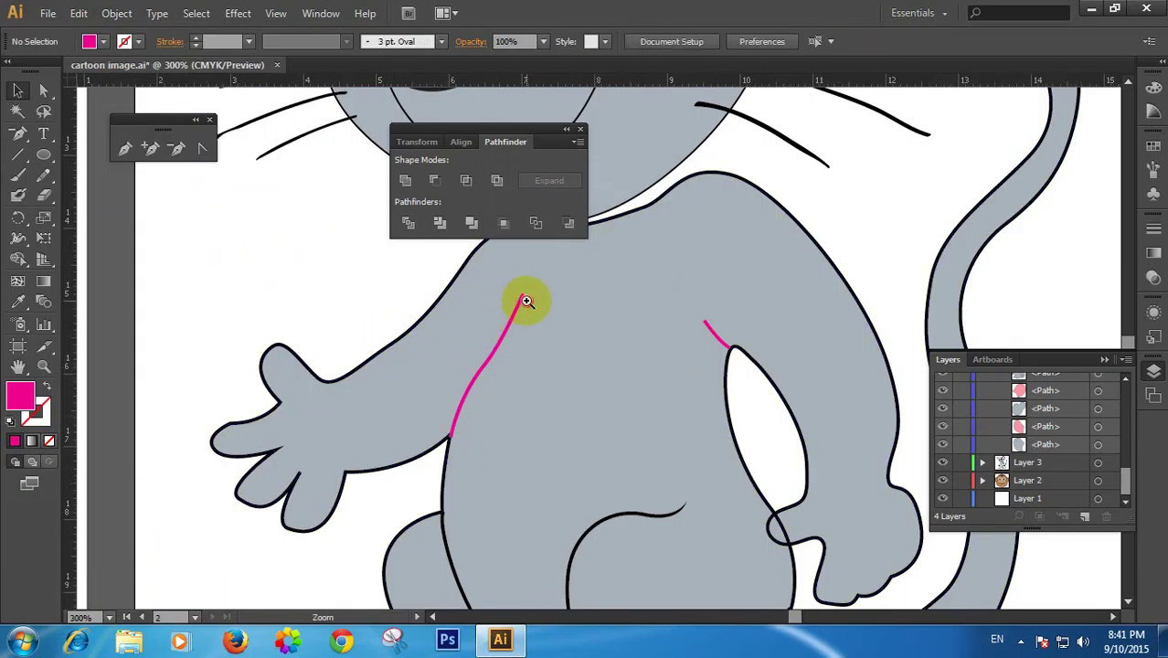
{"action": "left_click", "coordinate": [526, 301], "text": "ctrl"}
{"action": "left_click", "coordinate": [526, 301], "text": "ctrl"}
{"action": "left_click_drag", "start_coordinate": [802, 452], "coordinate": [292, 137]}
{"action": "left_click", "coordinate": [320, 198]}
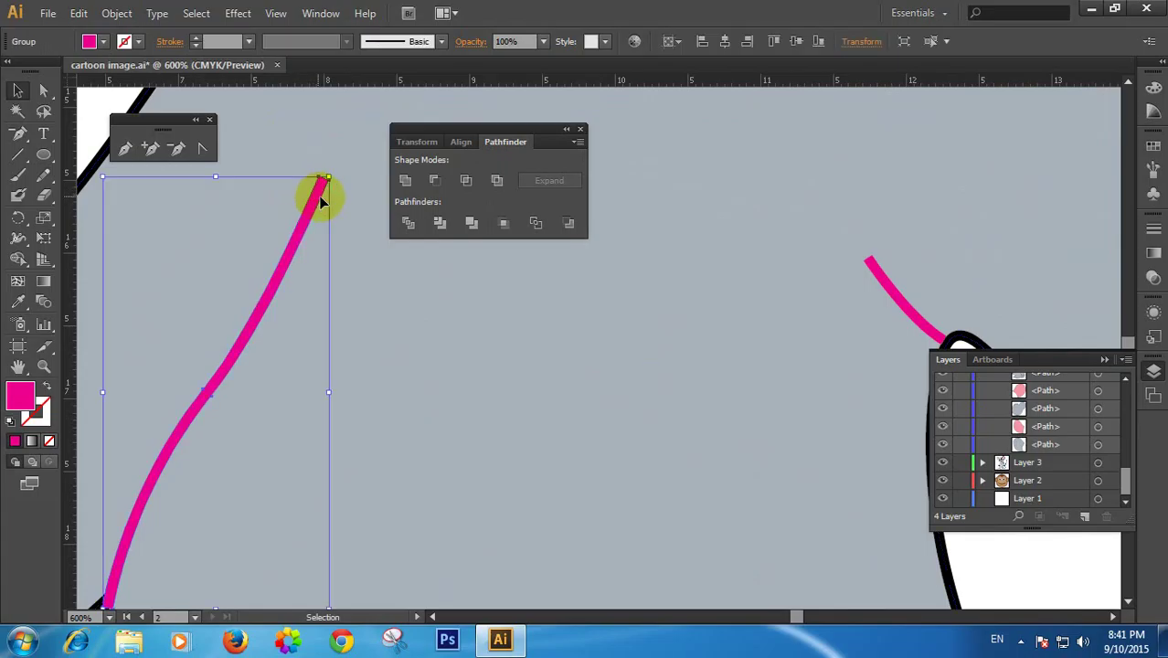
{"action": "left_click", "coordinate": [139, 131]}
{"action": "left_click", "coordinate": [179, 150]}
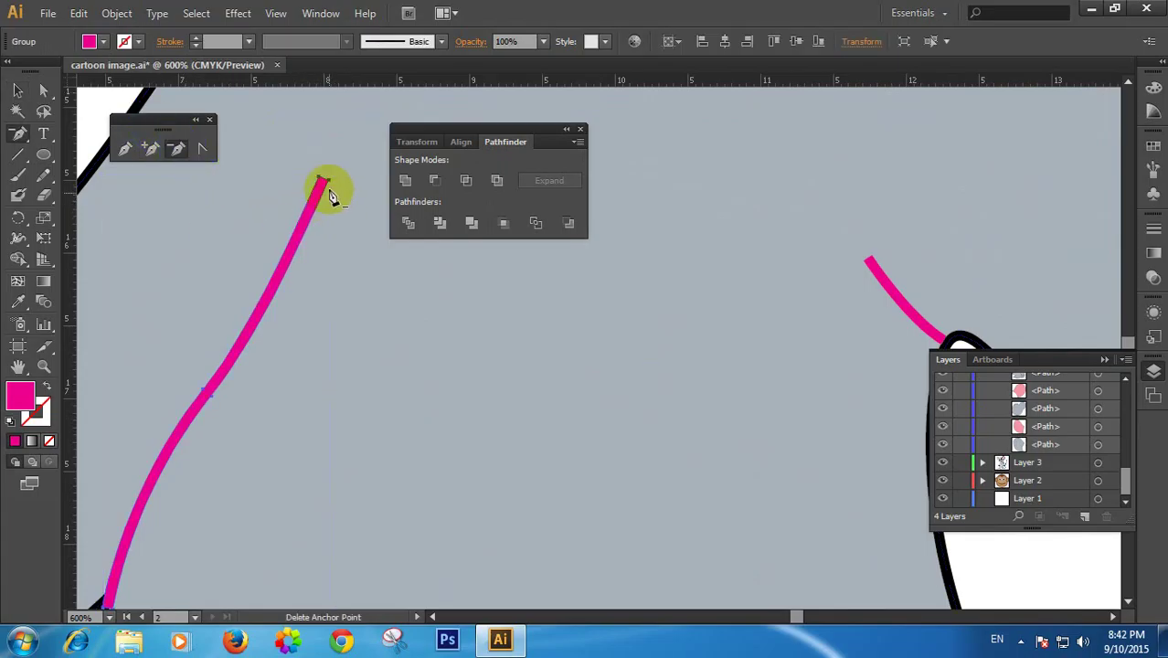
{"action": "left_click", "coordinate": [322, 183]}
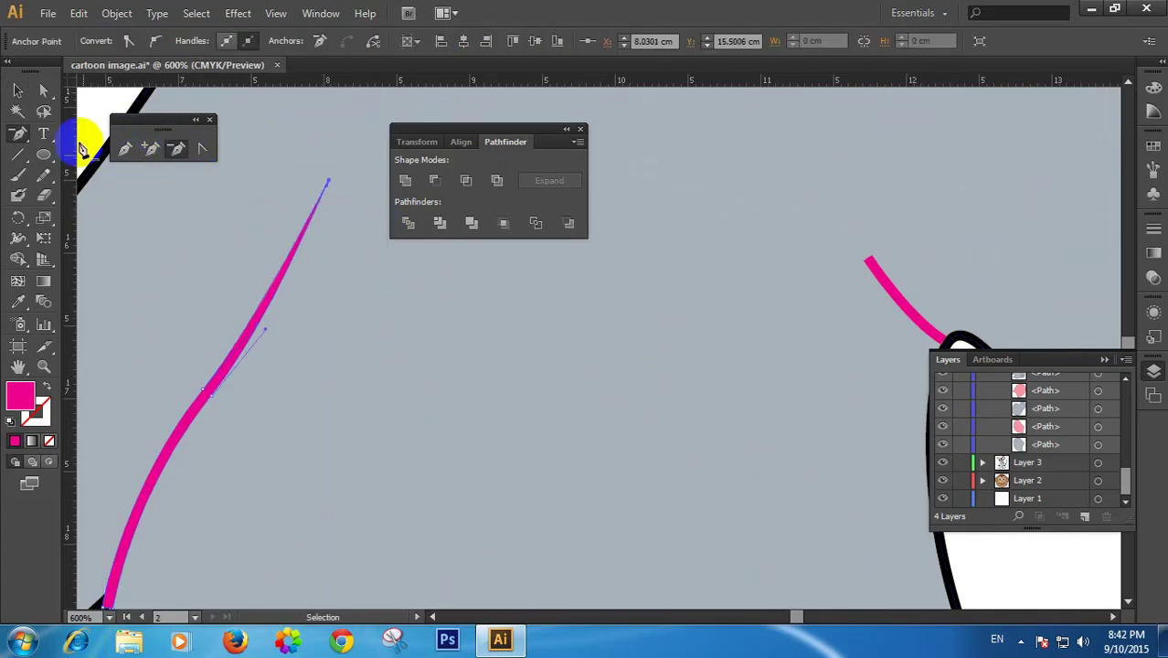
{"action": "left_click", "coordinate": [410, 371]}
Fill the tapered arm crease shape with black and deselect it
{"action": "left_click", "coordinate": [393, 364], "text": "ctrl+alt"}
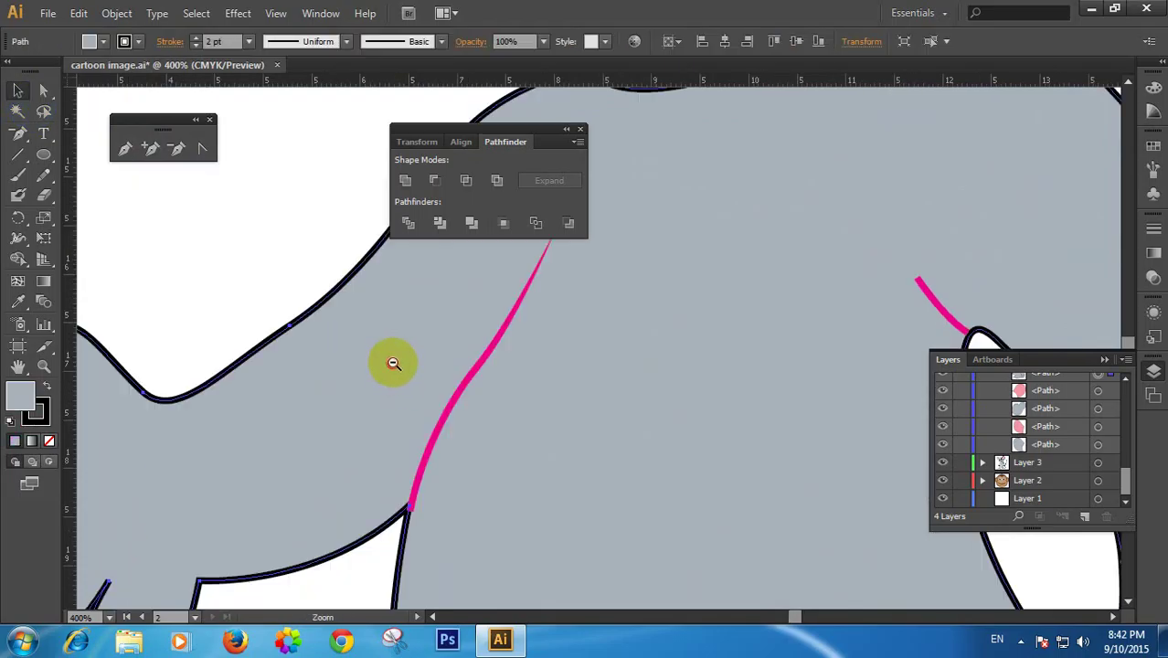
{"action": "left_click", "coordinate": [391, 363], "text": "ctrl+alt"}
{"action": "left_click", "coordinate": [391, 362], "text": "ctrl+alt"}
{"action": "left_click_drag", "start_coordinate": [587, 345], "coordinate": [487, 334]}
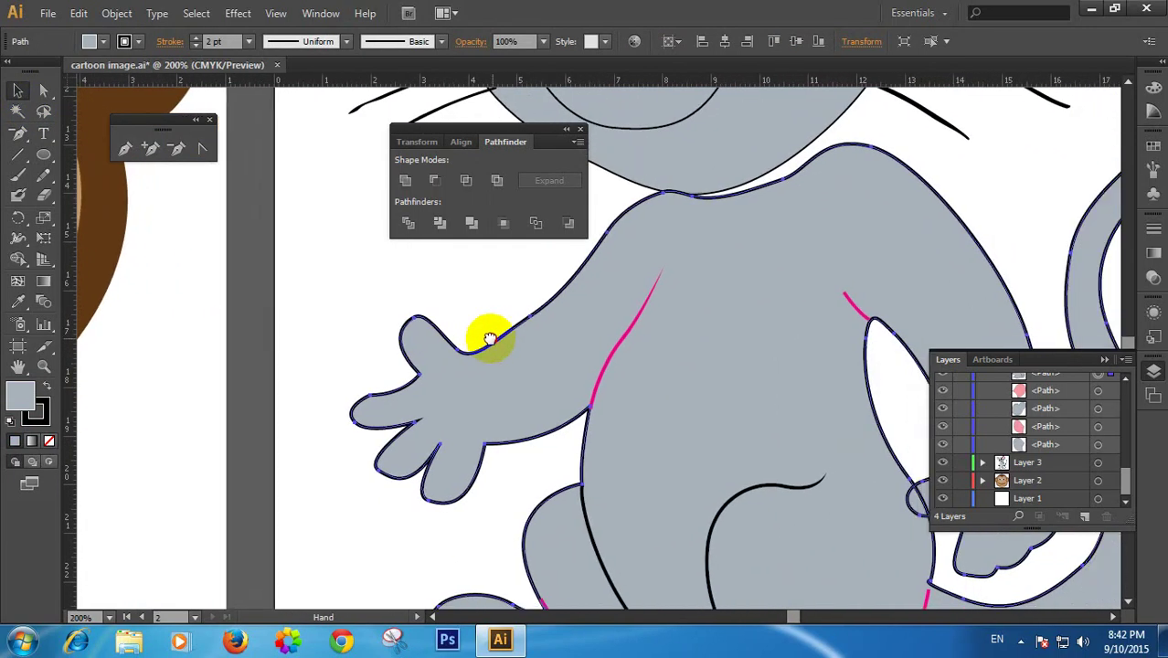
{"action": "left_click", "coordinate": [596, 369]}
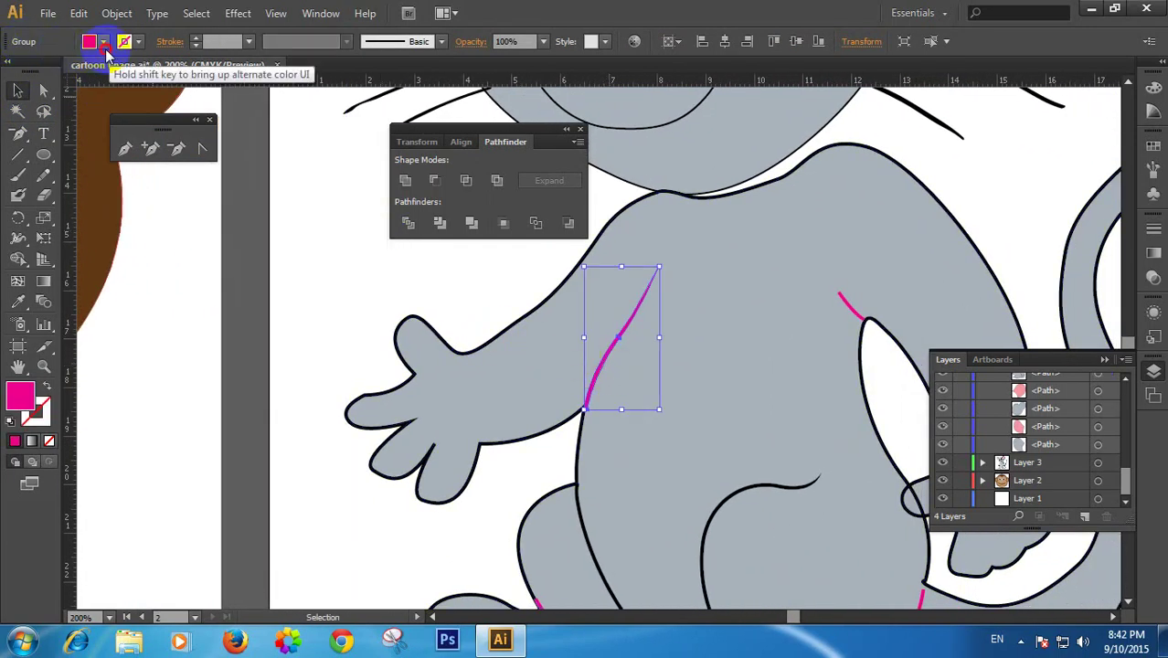
{"action": "left_click", "coordinate": [89, 41]}
{"action": "left_click", "coordinate": [53, 73]}
{"action": "left_click", "coordinate": [364, 266]}
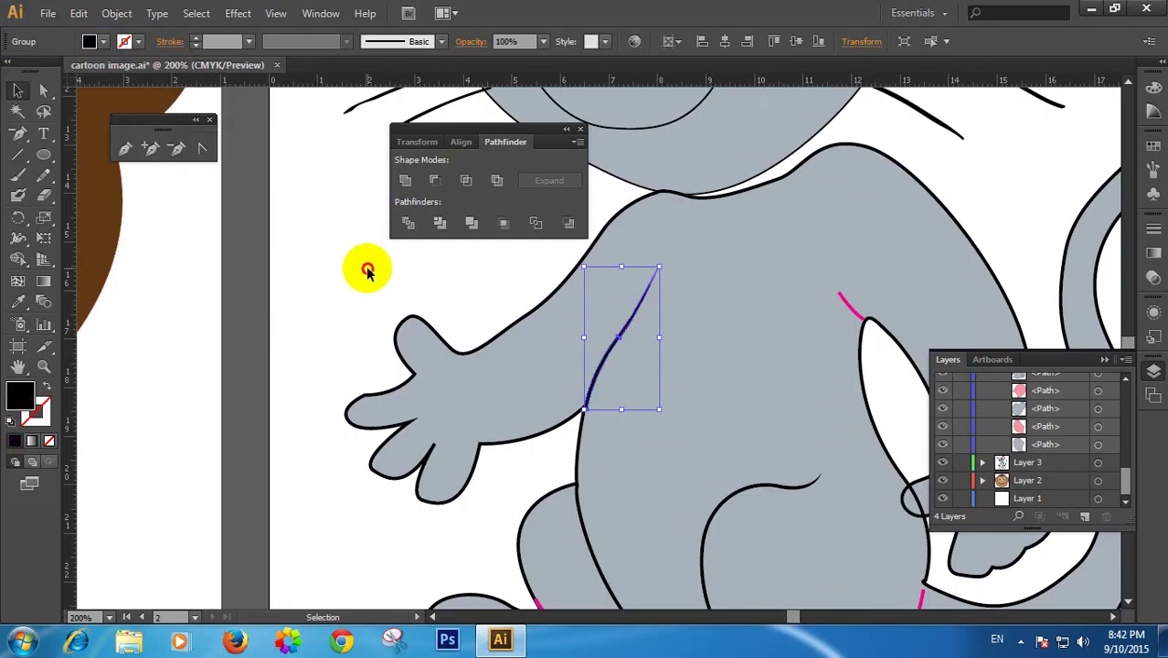
{"action": "left_click", "coordinate": [364, 267]}
{"action": "left_click_drag", "start_coordinate": [465, 313], "coordinate": [376, 276]}
{"action": "left_click_drag", "start_coordinate": [479, 338], "coordinate": [333, 378]}
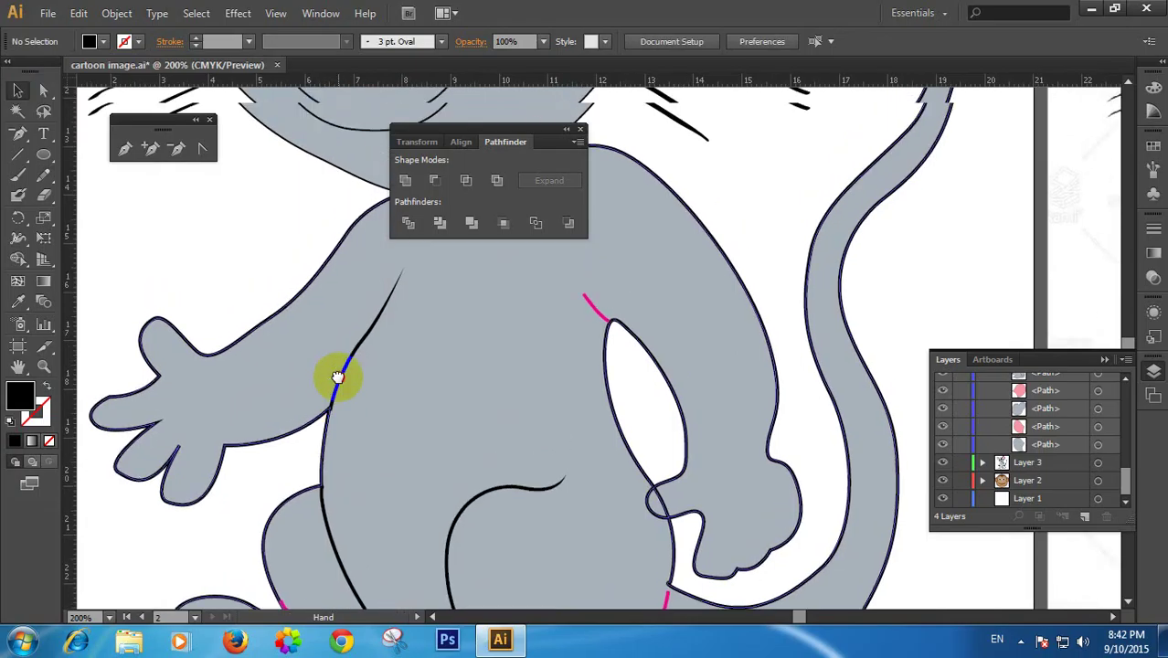
Try to reshape the upper part of the black arm crease by moving its anchors
{"action": "left_click", "coordinate": [394, 311], "text": "ctrl"}
{"action": "left_click", "coordinate": [393, 297], "text": "ctrl"}
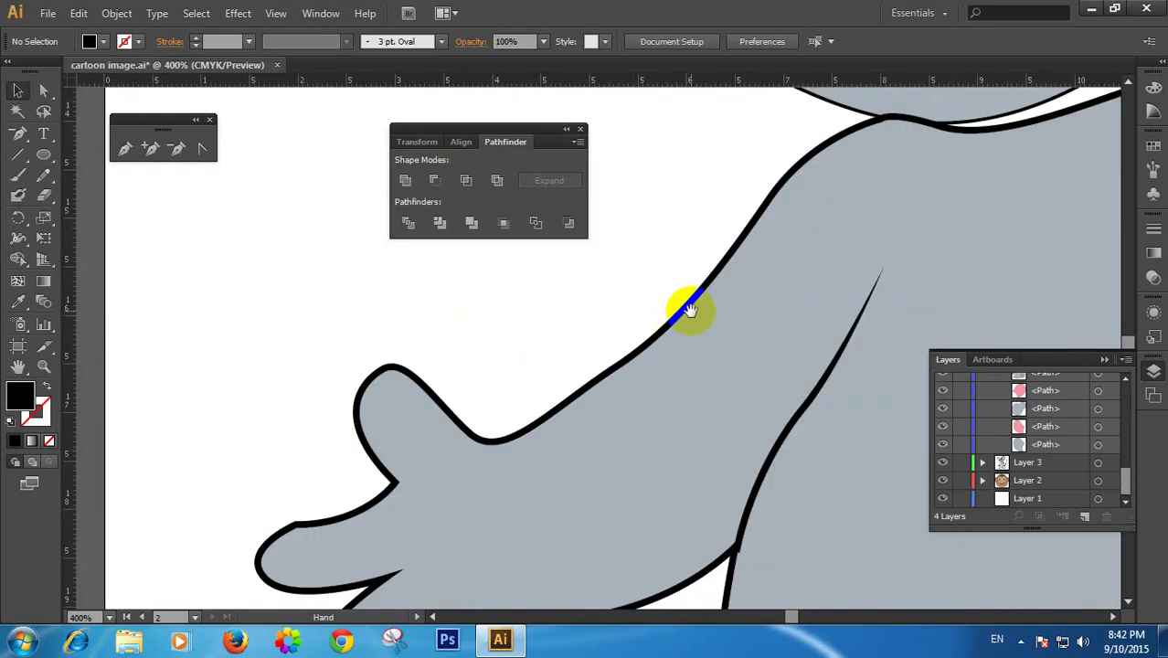
{"action": "left_click", "coordinate": [844, 363]}
{"action": "left_click_drag", "start_coordinate": [818, 403], "coordinate": [719, 370]}
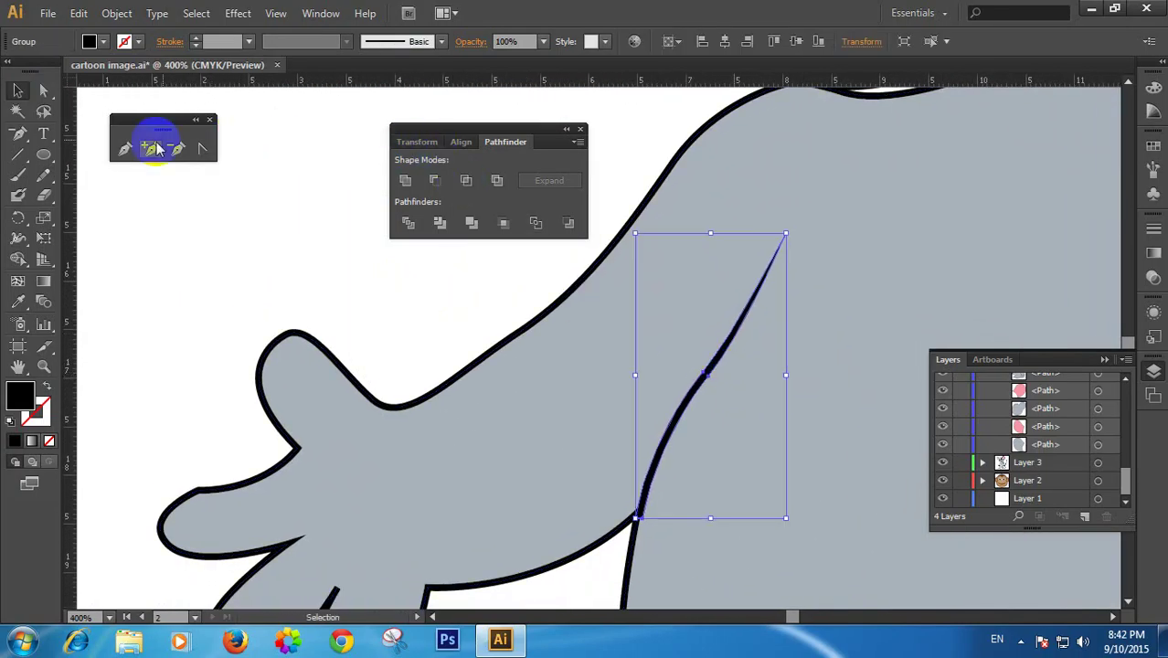
{"action": "left_click", "coordinate": [43, 90]}
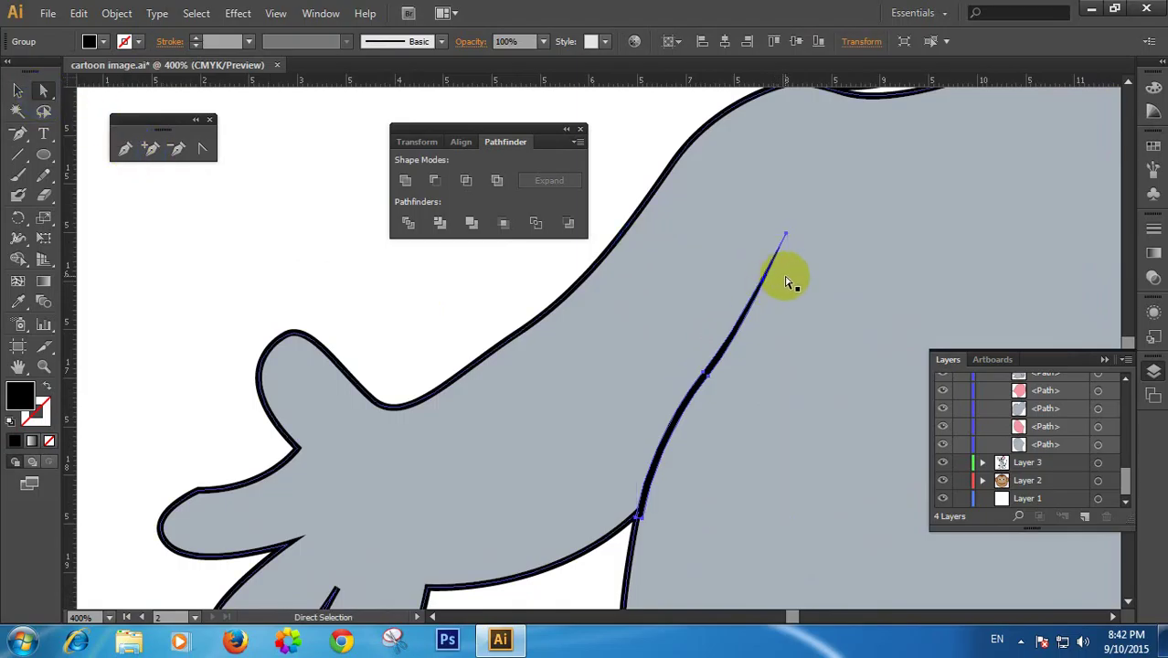
{"action": "left_click_drag", "start_coordinate": [788, 274], "coordinate": [740, 296]}
{"action": "key", "text": "ctrl+z"}
{"action": "left_click", "coordinate": [775, 247]}
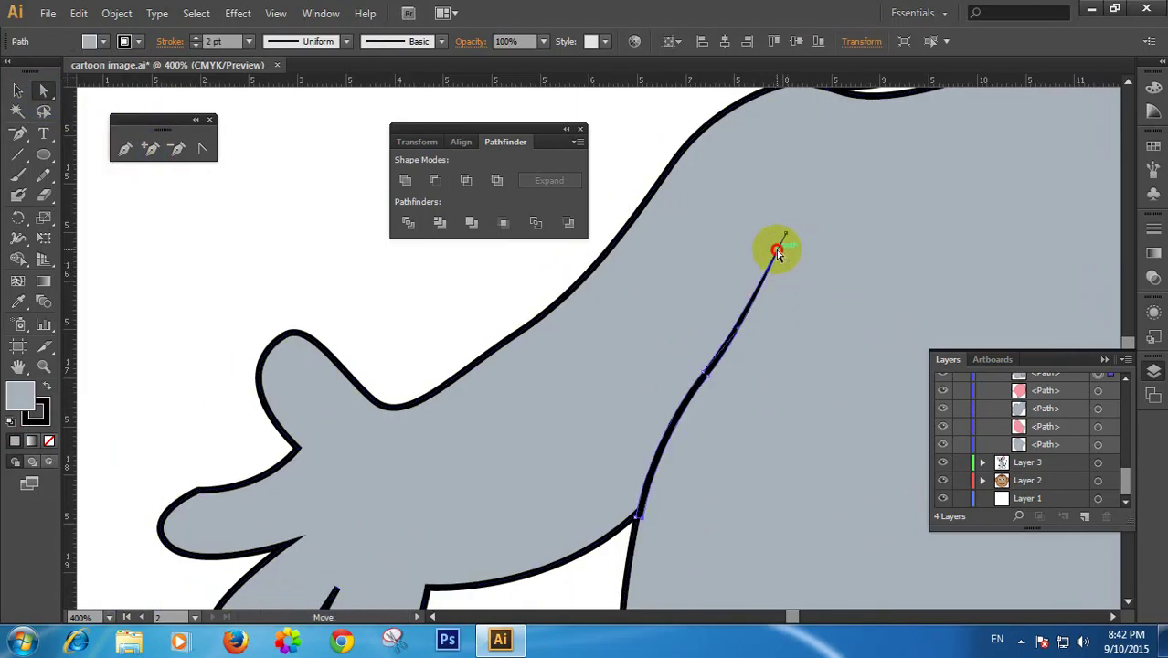
{"action": "left_click", "coordinate": [744, 333]}
{"action": "mouse_move", "coordinate": [740, 331]}
{"action": "left_mouse_down"}
{"action": "mouse_move", "coordinate": [751, 334]}
{"action": "mouse_move", "coordinate": [728, 314]}
{"action": "left_mouse_up"}
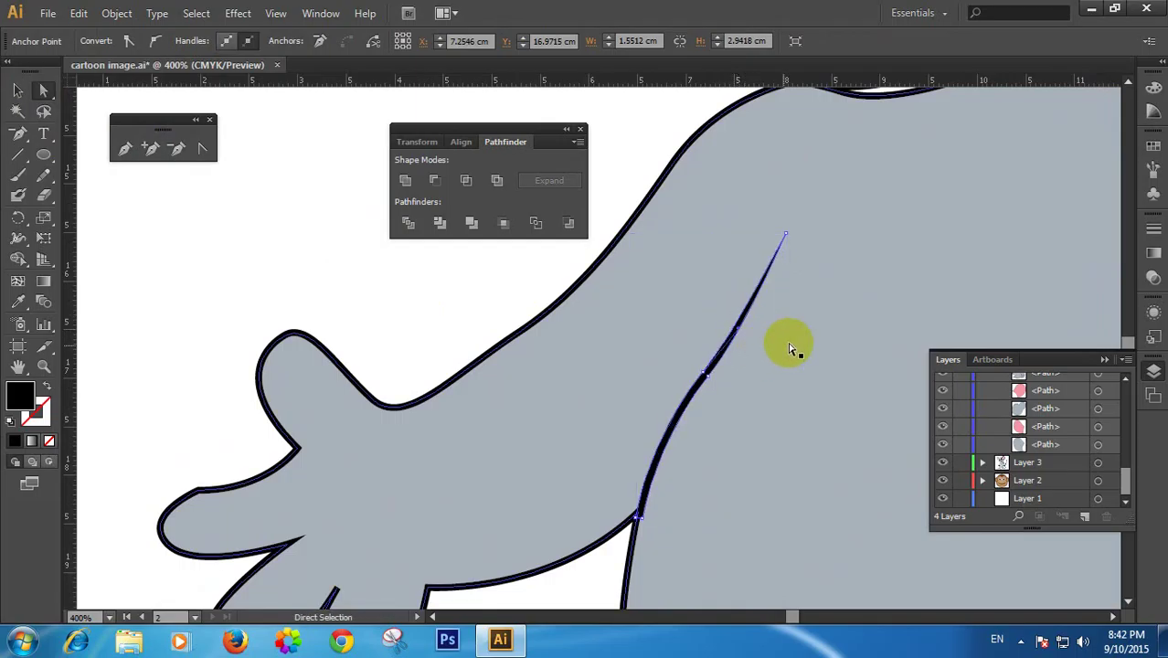
Thicken the upper half of the black arm crease by moving its middle anchor outward and adjusting its direction handles
{"action": "left_click", "coordinate": [766, 361]}
{"action": "left_click", "coordinate": [722, 373]}
{"action": "left_click_drag", "start_coordinate": [722, 382], "coordinate": [758, 382]}
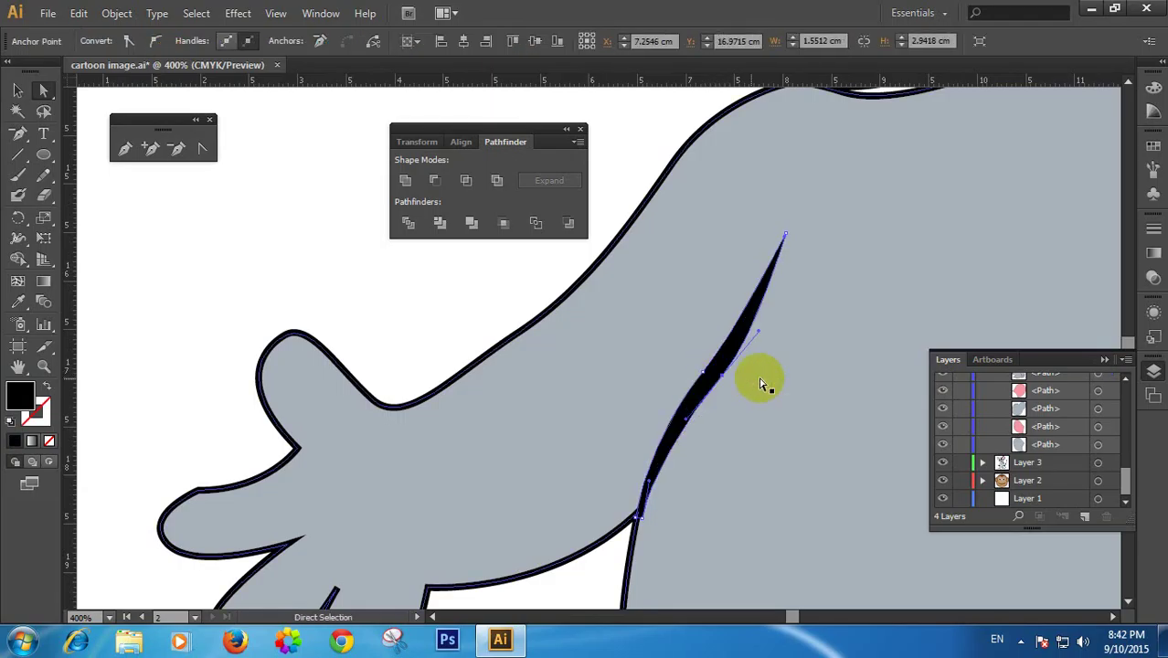
{"action": "left_click", "coordinate": [794, 344]}
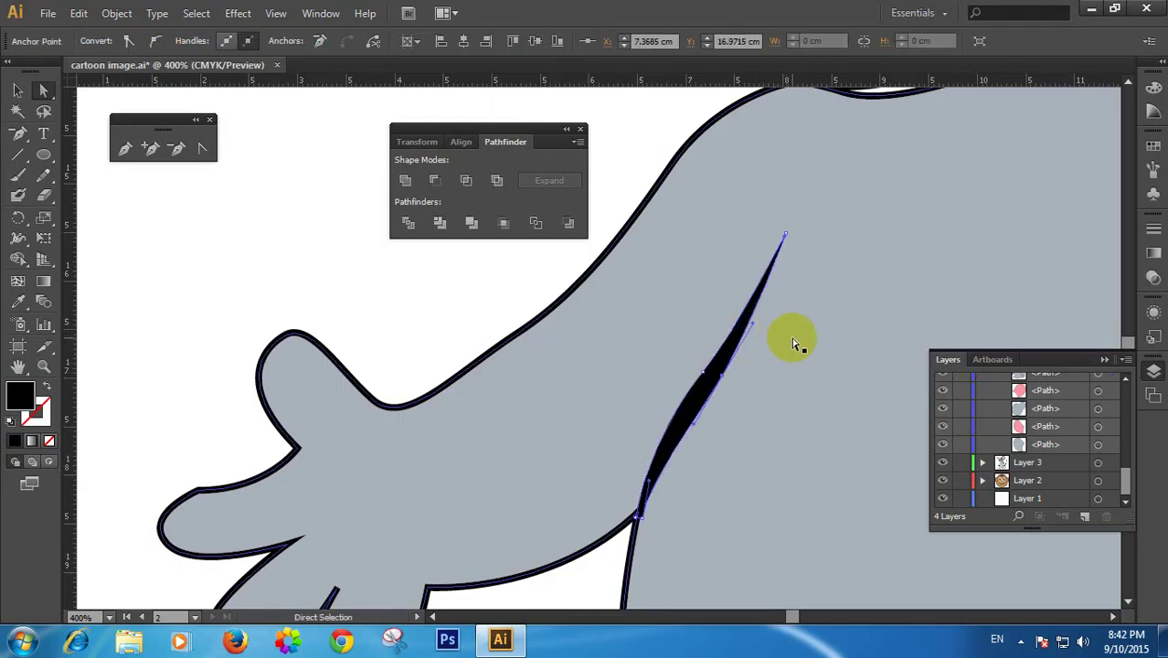
{"action": "key", "text": "a"}
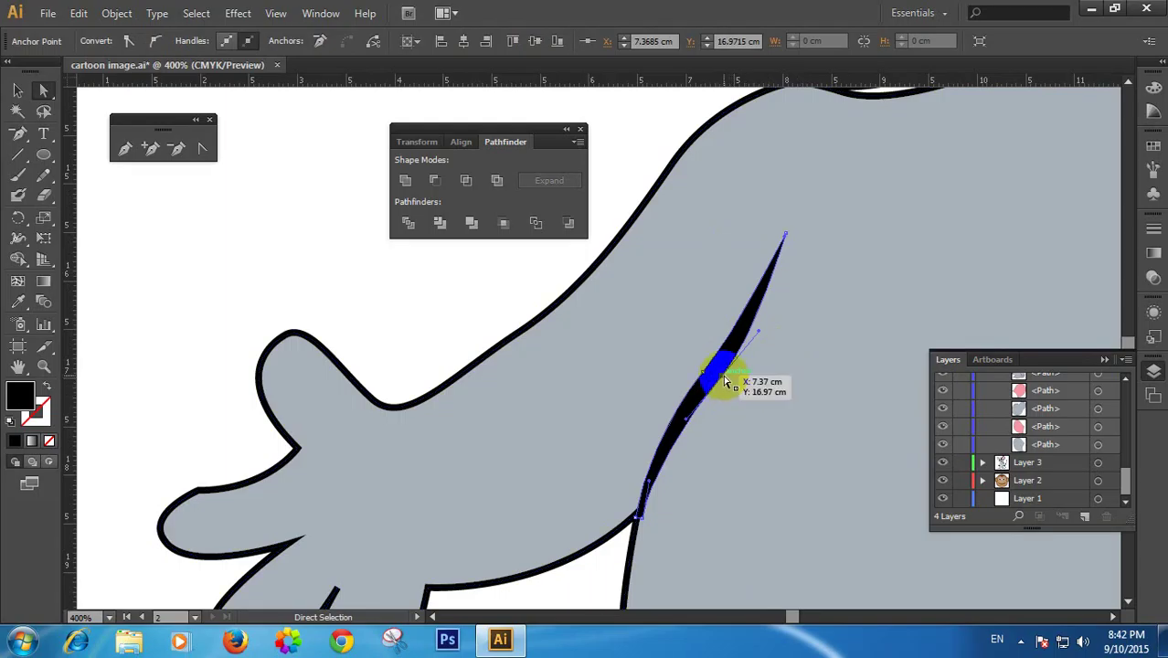
{"action": "left_click_drag", "start_coordinate": [717, 375], "coordinate": [766, 347]}
{"action": "left_click_drag", "start_coordinate": [770, 367], "coordinate": [771, 370]}
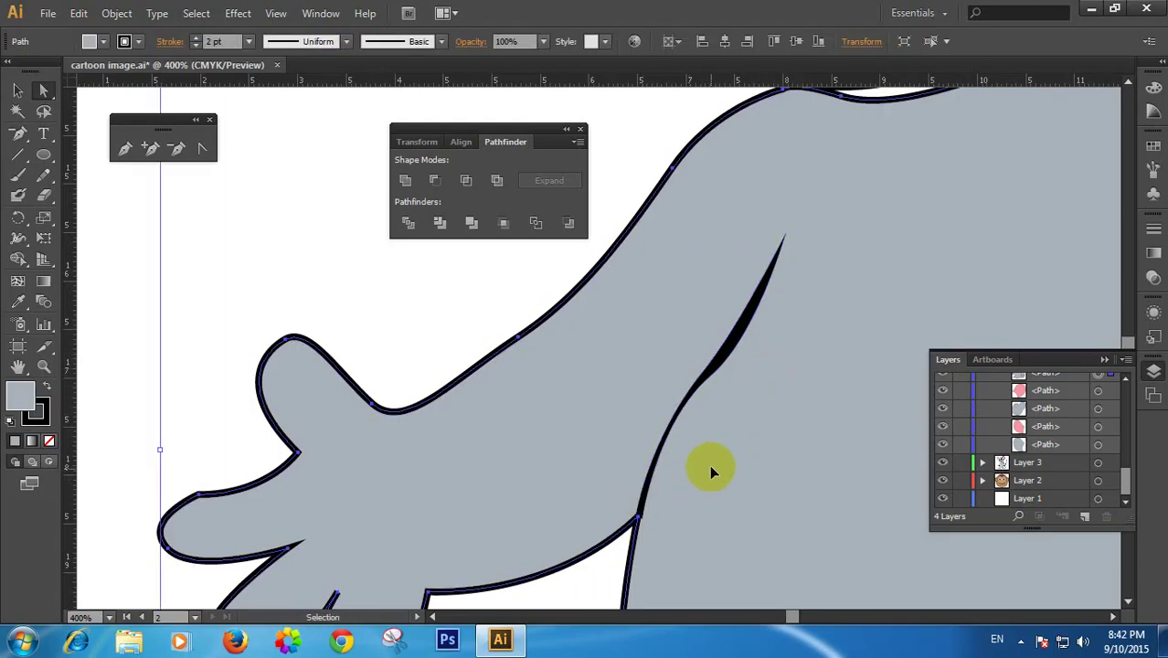
Check the crease lines on the mouse's lower body, feet and tail for the ones that still need work
{"action": "left_click", "coordinate": [710, 415], "text": "ctrl+alt"}
{"action": "left_click", "coordinate": [710, 416], "text": "ctrl+alt"}
{"action": "left_click", "coordinate": [710, 415], "text": "ctrl+alt"}
{"action": "left_click", "coordinate": [710, 416], "text": "ctrl+alt"}
{"action": "left_click_drag", "start_coordinate": [576, 385], "coordinate": [662, 436]}
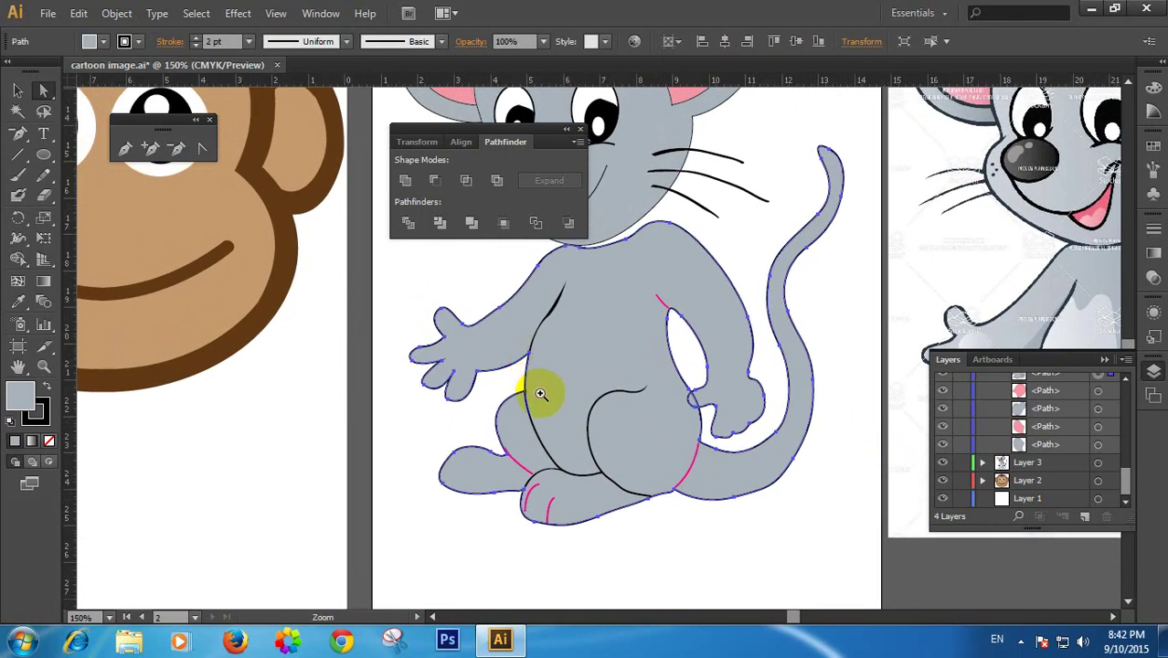
{"action": "left_click", "coordinate": [542, 392]}
{"action": "left_click", "coordinate": [542, 392]}
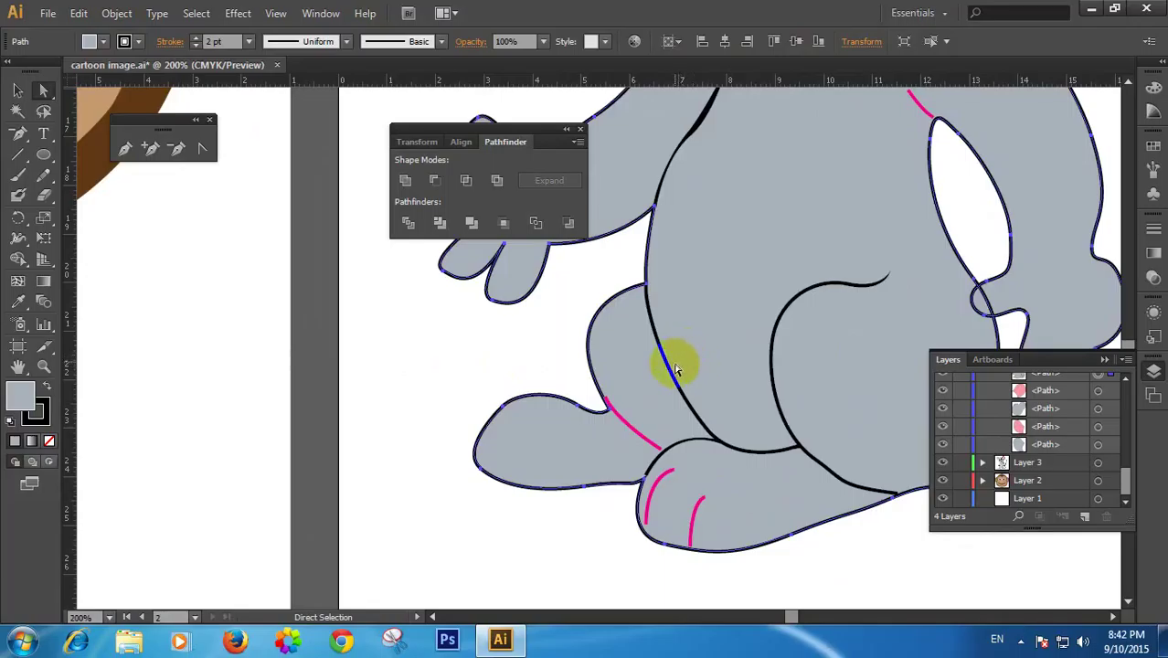
{"action": "left_click", "coordinate": [651, 445]}
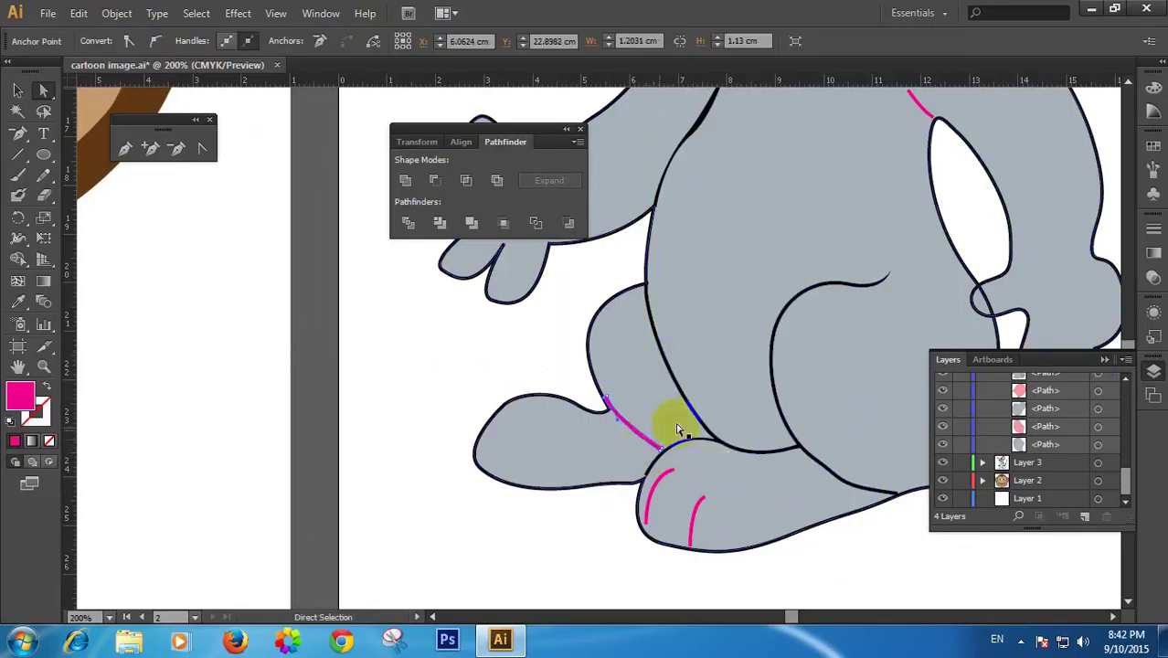
{"action": "left_click_drag", "start_coordinate": [839, 444], "coordinate": [469, 392]}
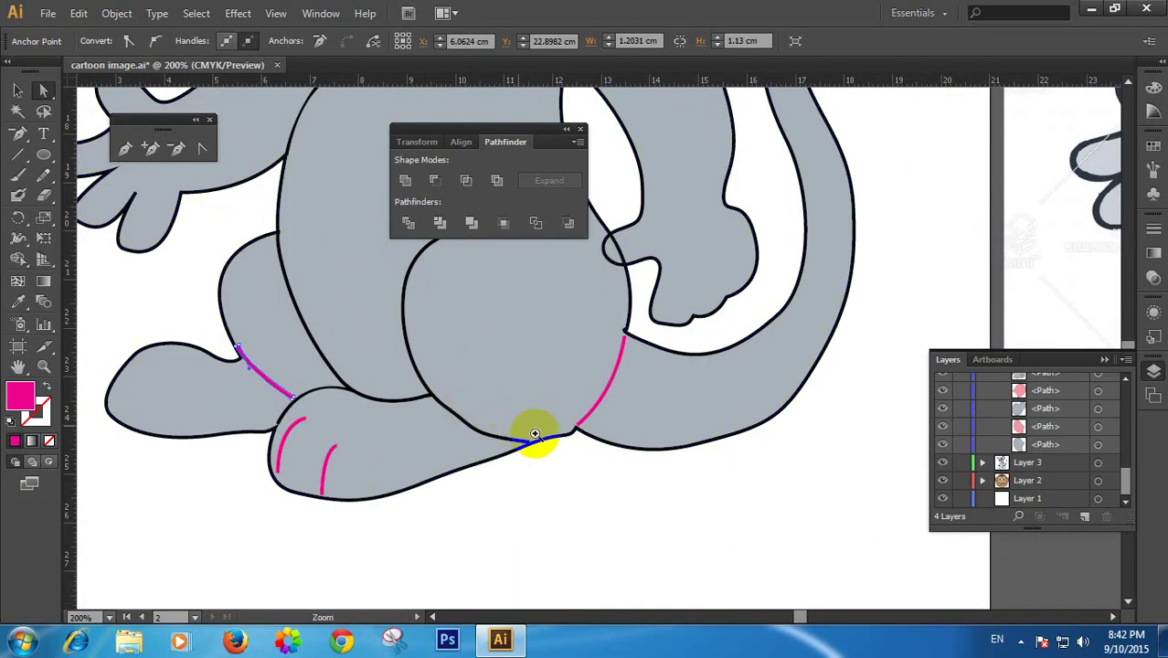
Taper the lower end of the black thigh curve by moving its end anchor onto the foot outline, and deselect it
{"action": "left_click", "coordinate": [547, 440]}
{"action": "left_click", "coordinate": [546, 438]}
{"action": "left_click", "coordinate": [547, 438]}
{"action": "left_click_drag", "start_coordinate": [614, 252], "coordinate": [568, 463]}
{"action": "left_click_drag", "start_coordinate": [607, 367], "coordinate": [673, 431]}
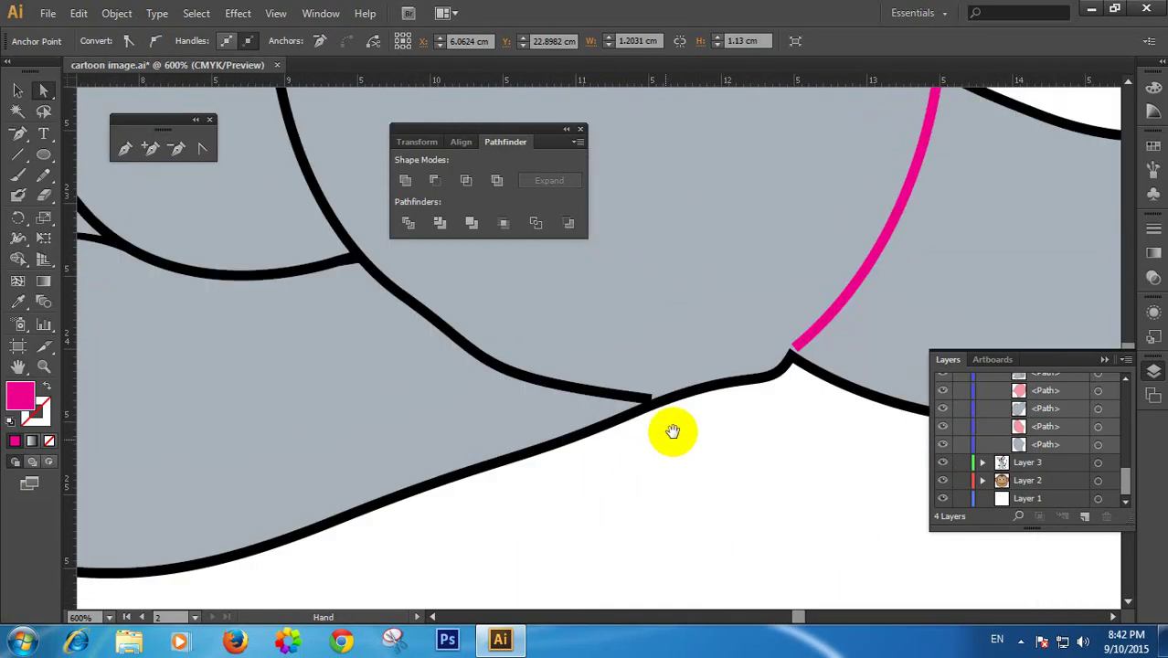
{"action": "left_click", "coordinate": [652, 411]}
{"action": "left_click", "coordinate": [464, 300]}
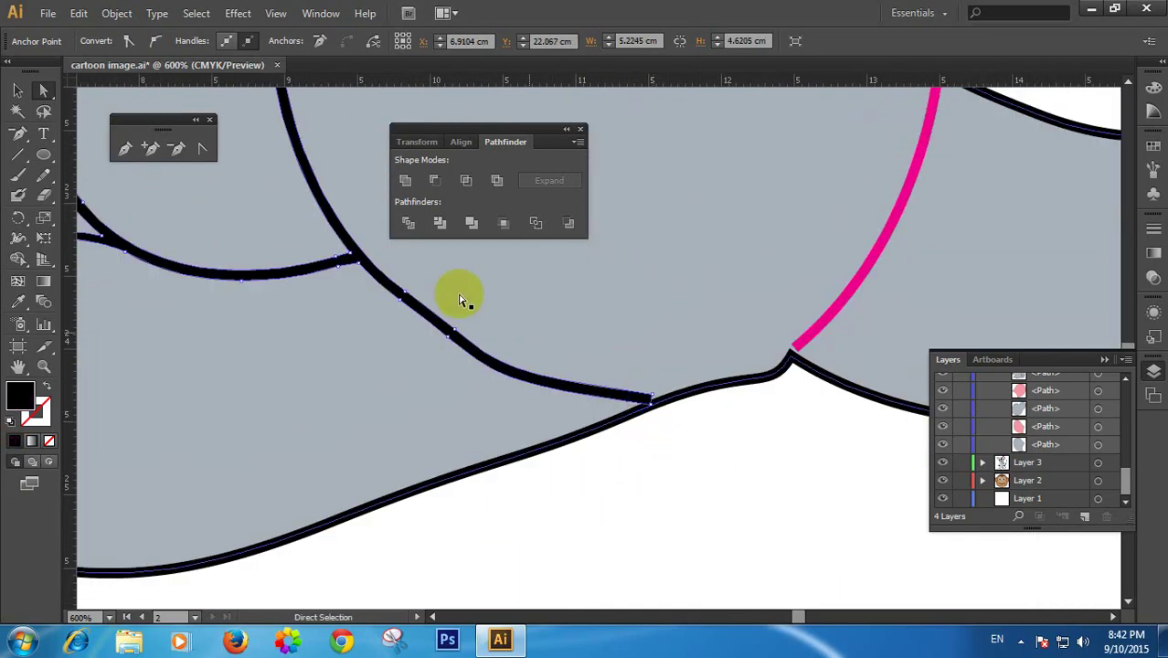
{"action": "left_click", "coordinate": [656, 391]}
{"action": "left_click_drag", "start_coordinate": [653, 395], "coordinate": [655, 403]}
{"action": "left_click", "coordinate": [690, 442]}
Fill the pink crease shape between the body and the tail with black and deselect it
{"action": "left_click", "coordinate": [629, 439], "text": "ctrl+alt"}
{"action": "left_click", "coordinate": [628, 441], "text": "ctrl+alt"}
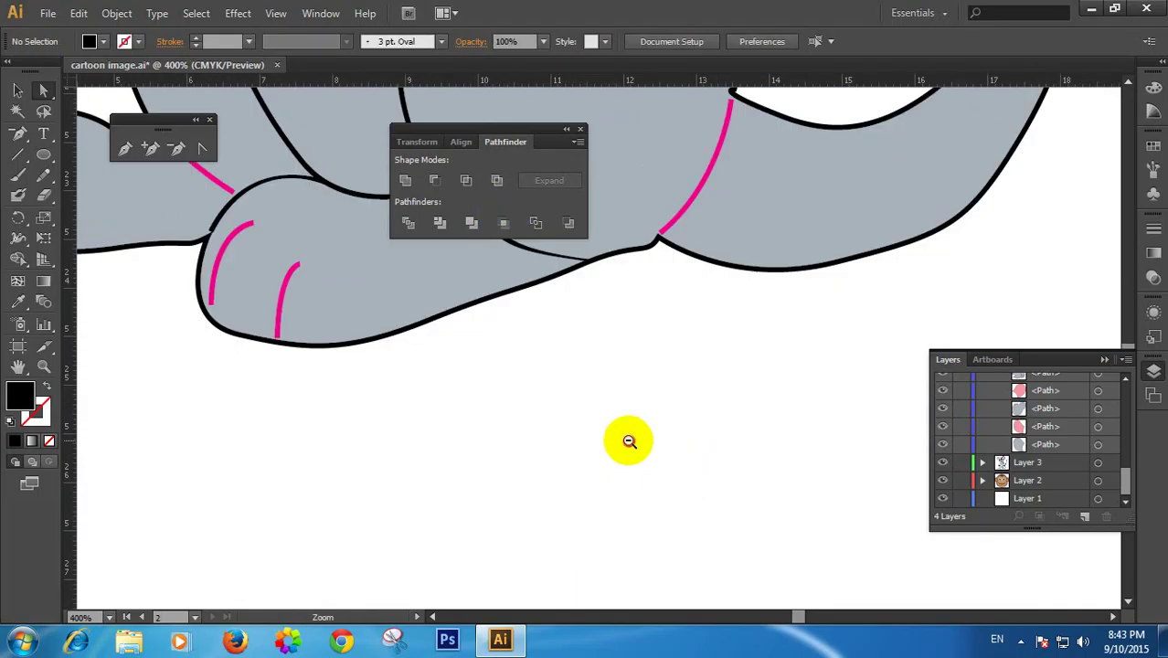
{"action": "left_click", "coordinate": [629, 436], "text": "ctrl+alt"}
{"action": "left_click_drag", "start_coordinate": [576, 289], "coordinate": [675, 453]}
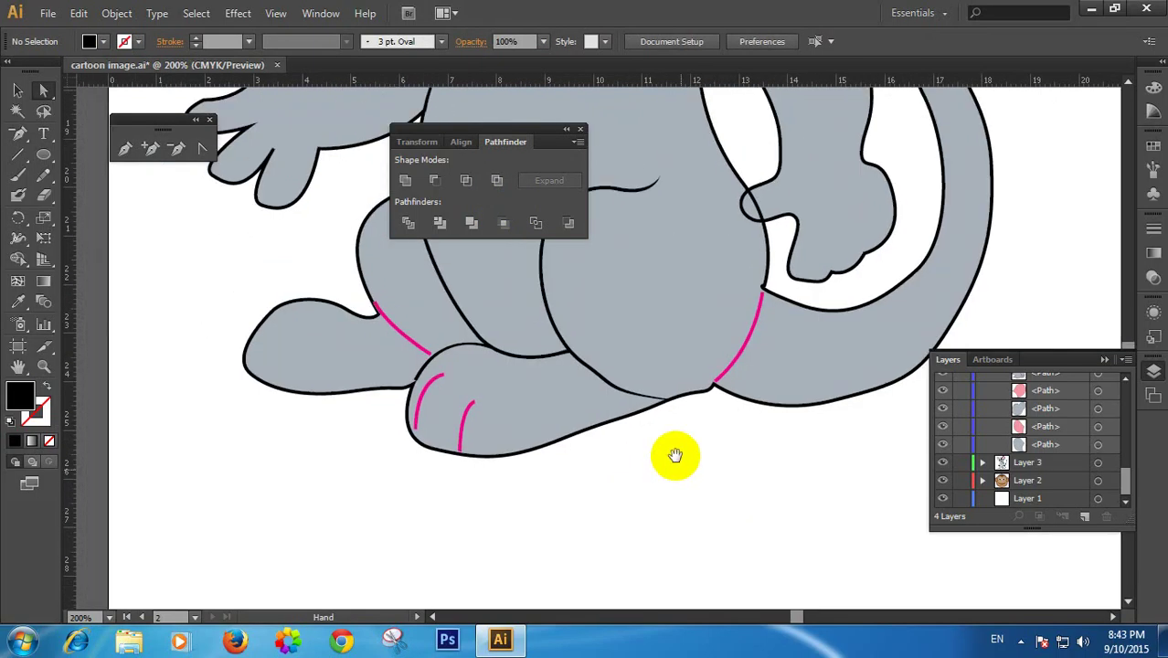
{"action": "left_click", "coordinate": [737, 365]}
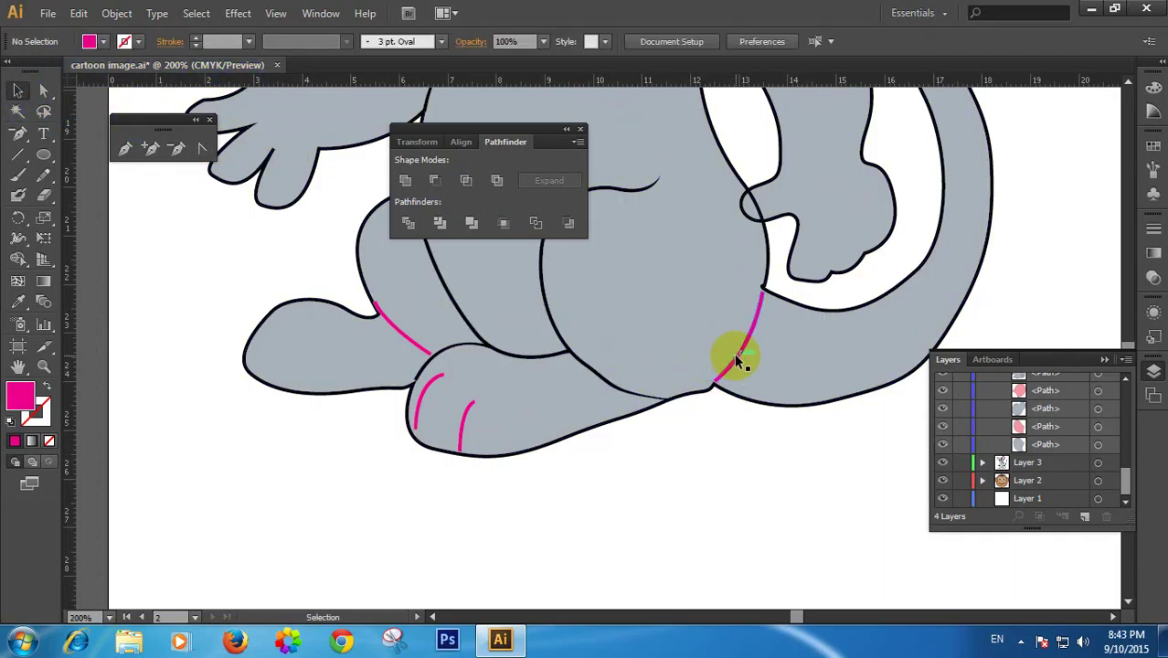
{"action": "left_click", "coordinate": [735, 354]}
{"action": "left_click", "coordinate": [103, 41]}
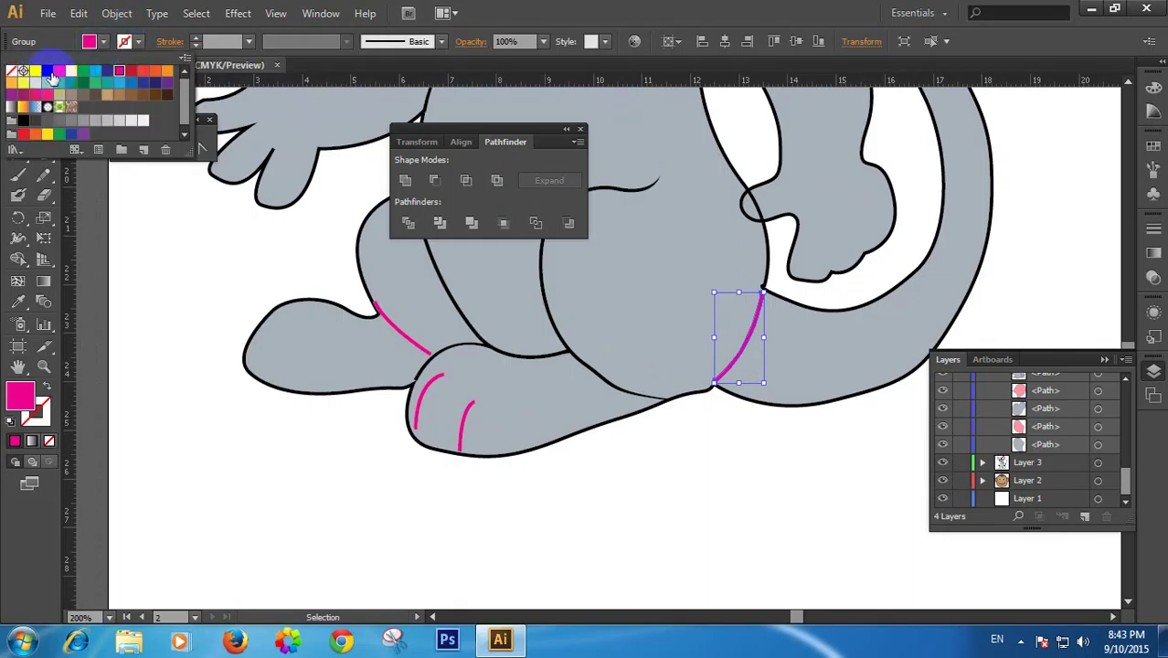
{"action": "left_click", "coordinate": [742, 446]}
{"action": "left_click", "coordinate": [746, 447]}
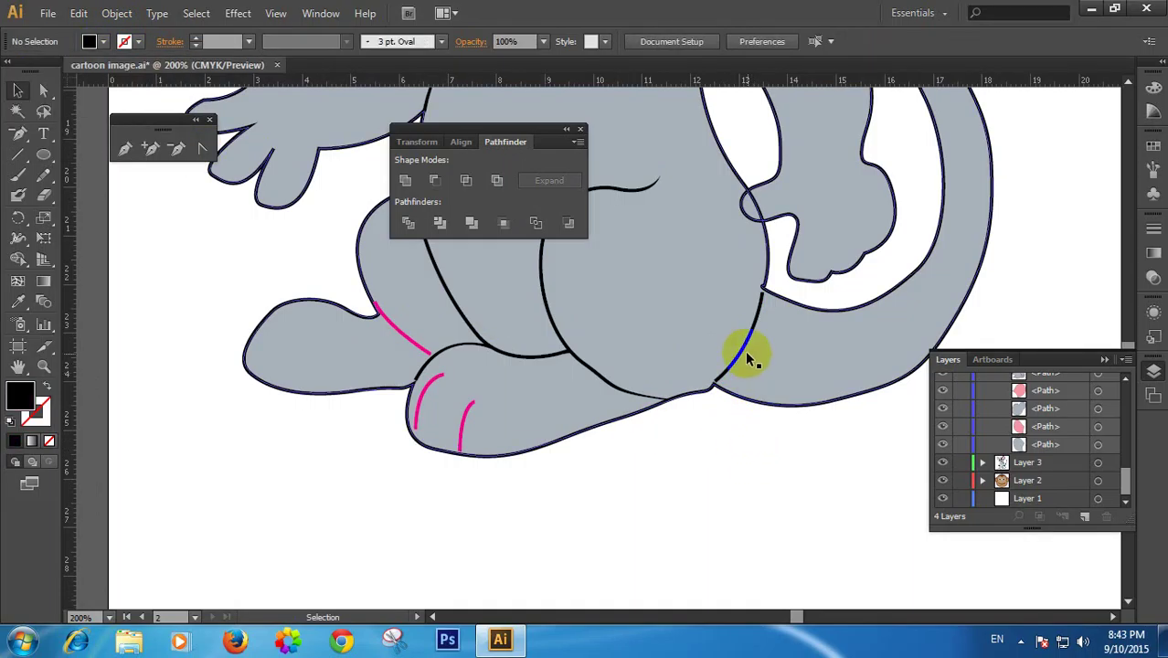
Join the upper end of the tail crease to the body outline by moving its end anchor onto the corner
{"action": "left_click", "coordinate": [743, 349]}
{"action": "left_click", "coordinate": [43, 90]}
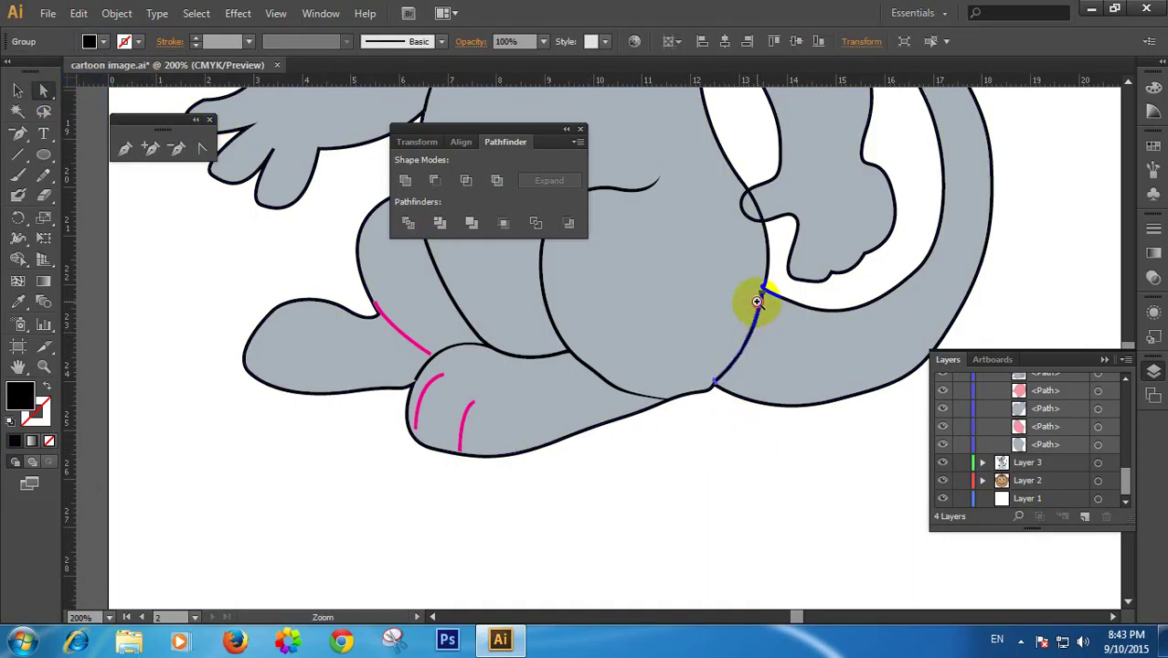
{"action": "left_click", "coordinate": [758, 300], "text": "ctrl"}
{"action": "left_click", "coordinate": [758, 299], "text": "ctrl"}
{"action": "left_click", "coordinate": [758, 299], "text": "ctrl"}
{"action": "left_click_drag", "start_coordinate": [420, 440], "coordinate": [440, 412]}
{"action": "left_click", "coordinate": [354, 375], "text": "ctrl"}
{"action": "left_click", "coordinate": [356, 376], "text": "ctrl"}
{"action": "left_click_drag", "start_coordinate": [624, 422], "coordinate": [618, 390]}
{"action": "left_click", "coordinate": [647, 426]}
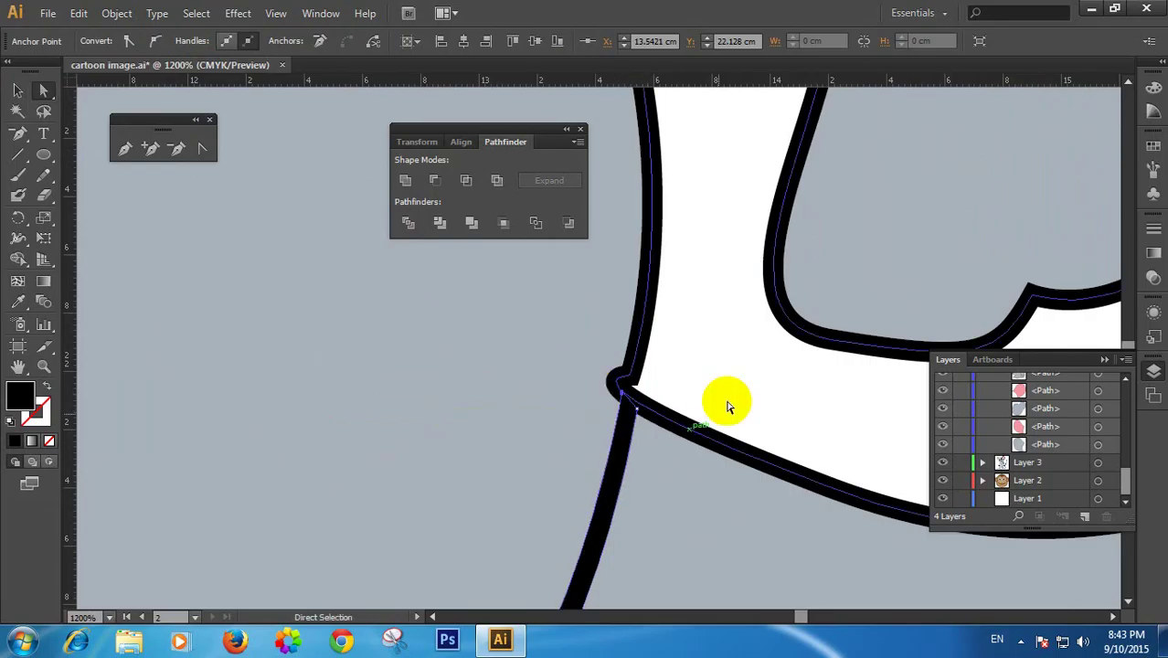
{"action": "left_click", "coordinate": [727, 403]}
Close the gap at the lower end of the tail crease by moving its end onto the outline corner
{"action": "left_click", "coordinate": [723, 404], "text": "ctrl+alt"}
{"action": "left_click", "coordinate": [726, 406], "text": "ctrl+alt"}
{"action": "left_click", "coordinate": [727, 408], "text": "ctrl+alt"}
{"action": "left_click", "coordinate": [728, 411], "text": "ctrl+alt"}
{"action": "left_click", "coordinate": [729, 412], "text": "ctrl+alt"}
{"action": "left_click_drag", "start_coordinate": [470, 382], "coordinate": [665, 448]}
{"action": "left_click", "coordinate": [536, 389], "text": "ctrl"}
{"action": "left_click", "coordinate": [537, 387], "text": "ctrl"}
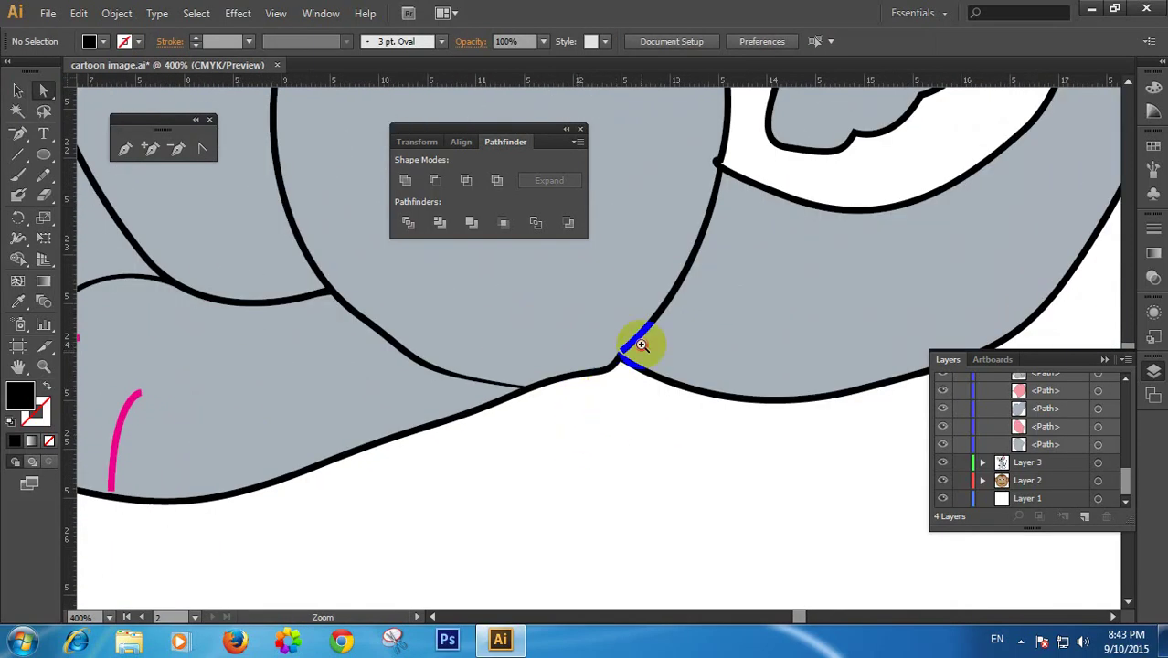
{"action": "left_click", "coordinate": [642, 345], "text": "ctrl"}
{"action": "left_click", "coordinate": [641, 345], "text": "ctrl"}
{"action": "left_click", "coordinate": [641, 344], "text": "ctrl"}
{"action": "left_click_drag", "start_coordinate": [641, 345], "coordinate": [576, 382]}
{"action": "left_click", "coordinate": [519, 360], "text": "alt"}
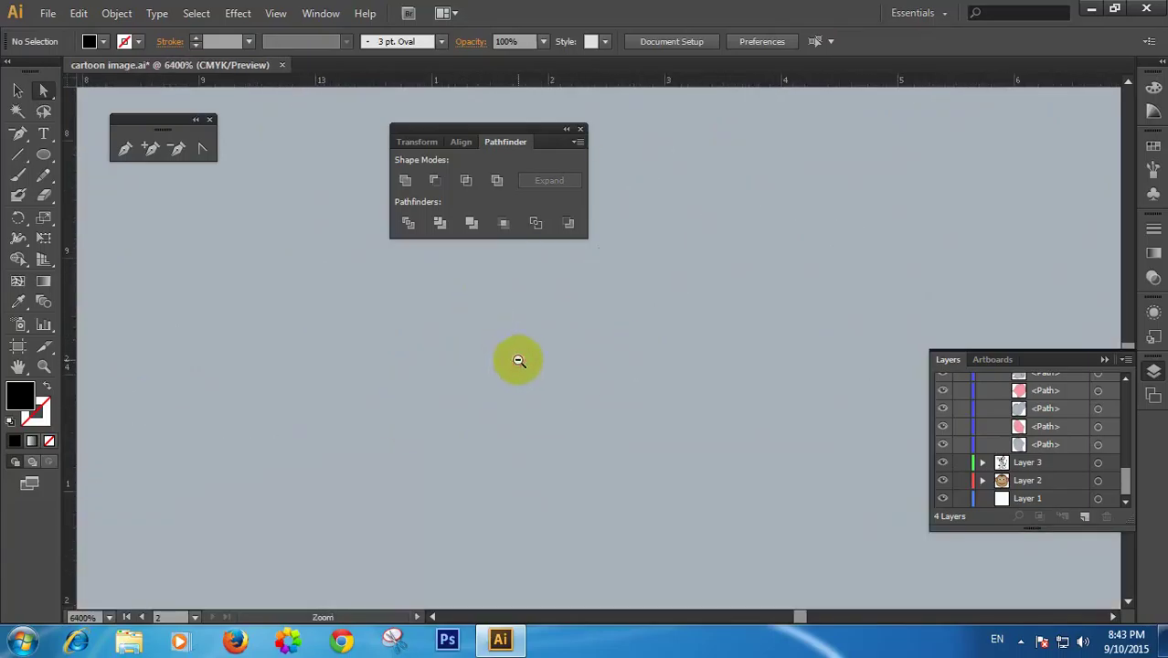
{"action": "left_click", "coordinate": [526, 368], "text": "ctrl+alt"}
{"action": "left_click", "coordinate": [526, 368], "text": "ctrl+alt"}
{"action": "left_click", "coordinate": [525, 368], "text": "ctrl+alt"}
{"action": "left_click", "coordinate": [609, 309]}
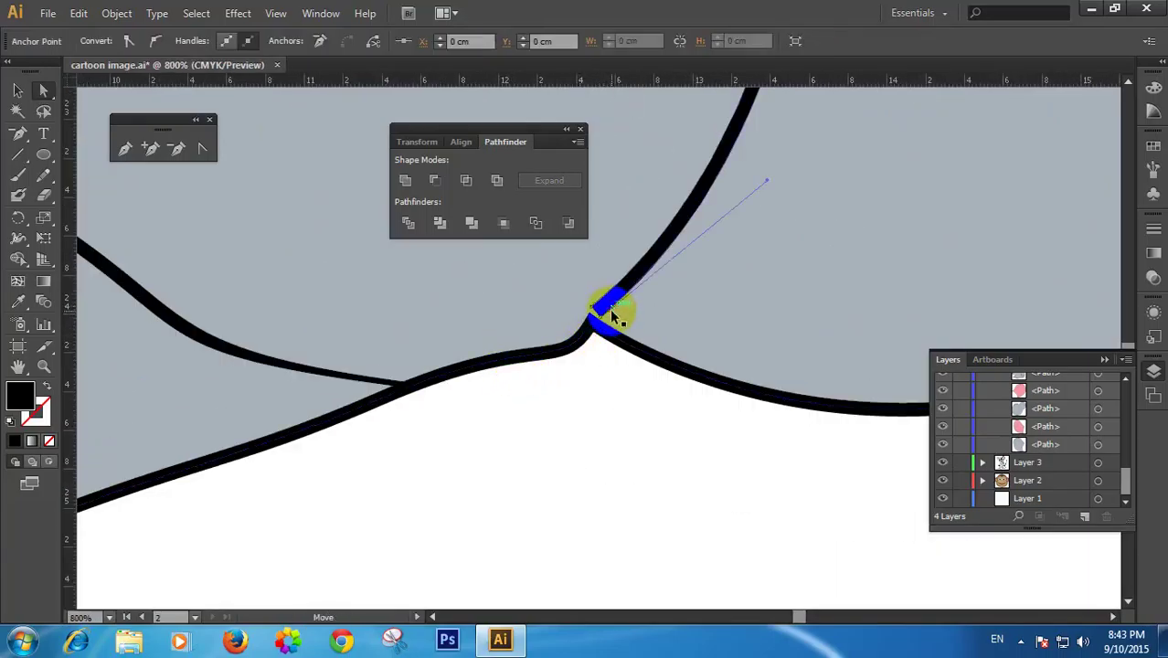
{"action": "left_click", "coordinate": [611, 308], "text": "ctrl"}
{"action": "left_click", "coordinate": [611, 308], "text": "ctrl"}
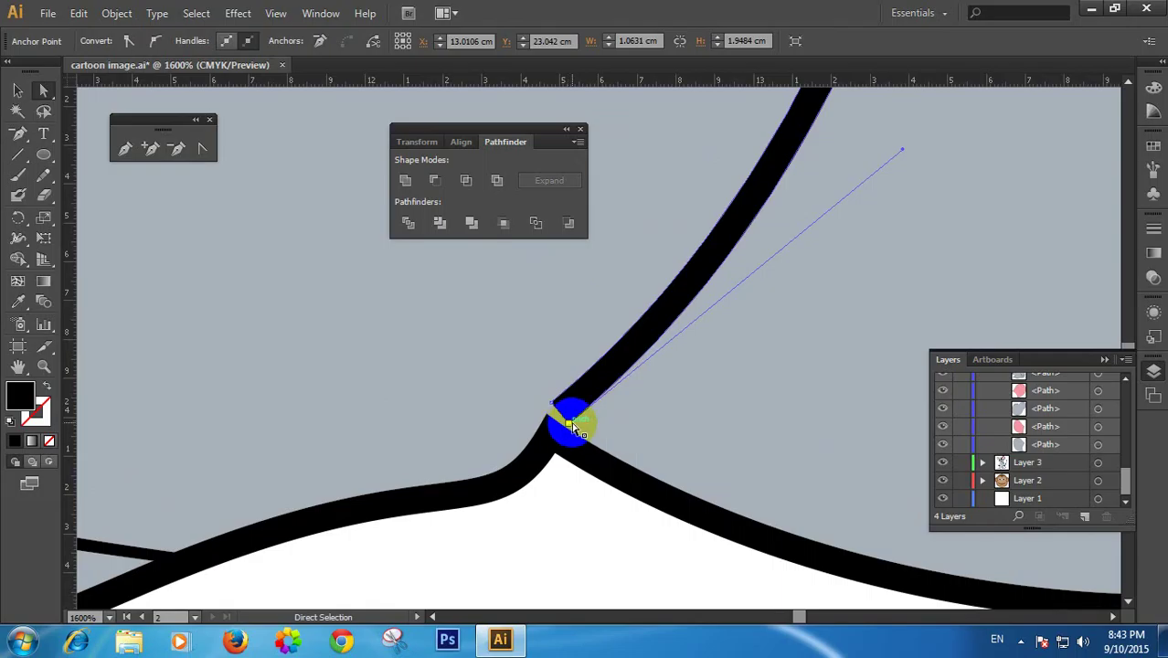
{"action": "left_click_drag", "start_coordinate": [567, 431], "coordinate": [548, 420]}
{"action": "left_click", "coordinate": [626, 423]}
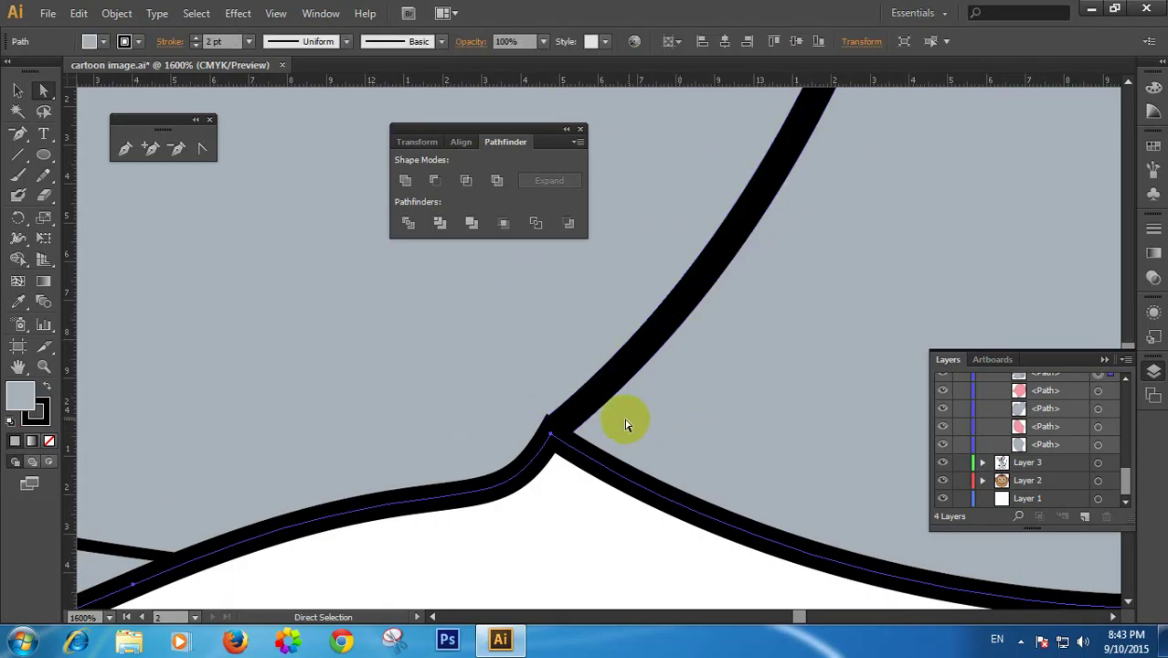
Try to nudge an anchor at the lower end of the tail crease, and undo the change
{"action": "left_click", "coordinate": [569, 408]}
{"action": "key", "text": "ctrl+space"}
{"action": "left_click", "coordinate": [569, 417], "text": "ctrl"}
{"action": "left_click", "coordinate": [570, 411], "text": "ctrl"}
{"action": "key", "text": "space"}
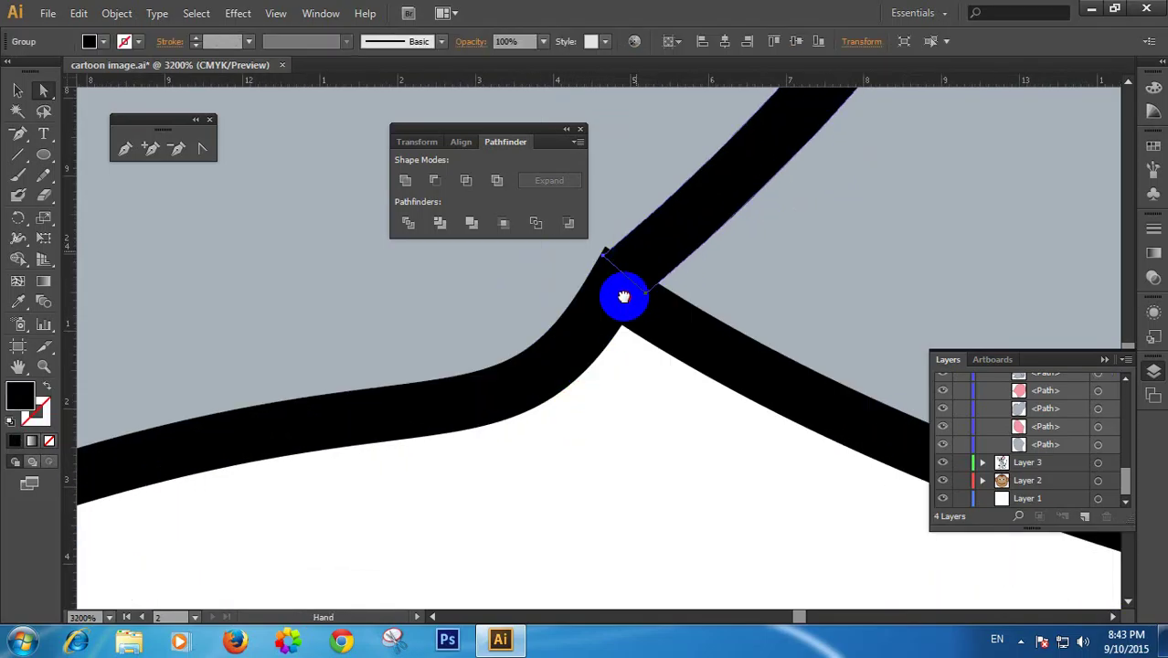
{"action": "left_click_drag", "start_coordinate": [624, 297], "coordinate": [589, 370]}
{"action": "key", "text": "ctrl+space"}
{"action": "left_click", "coordinate": [589, 370], "text": "ctrl"}
{"action": "left_click", "coordinate": [568, 354]}
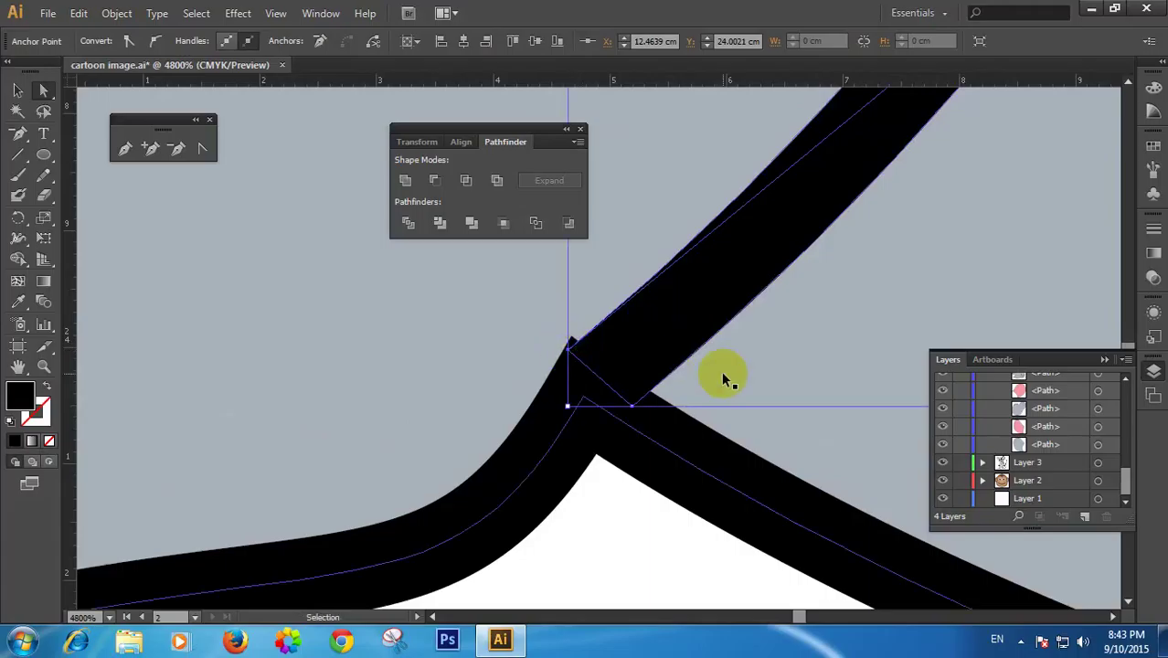
{"action": "key", "text": "Up"}
{"action": "key", "text": "ctrl+z"}
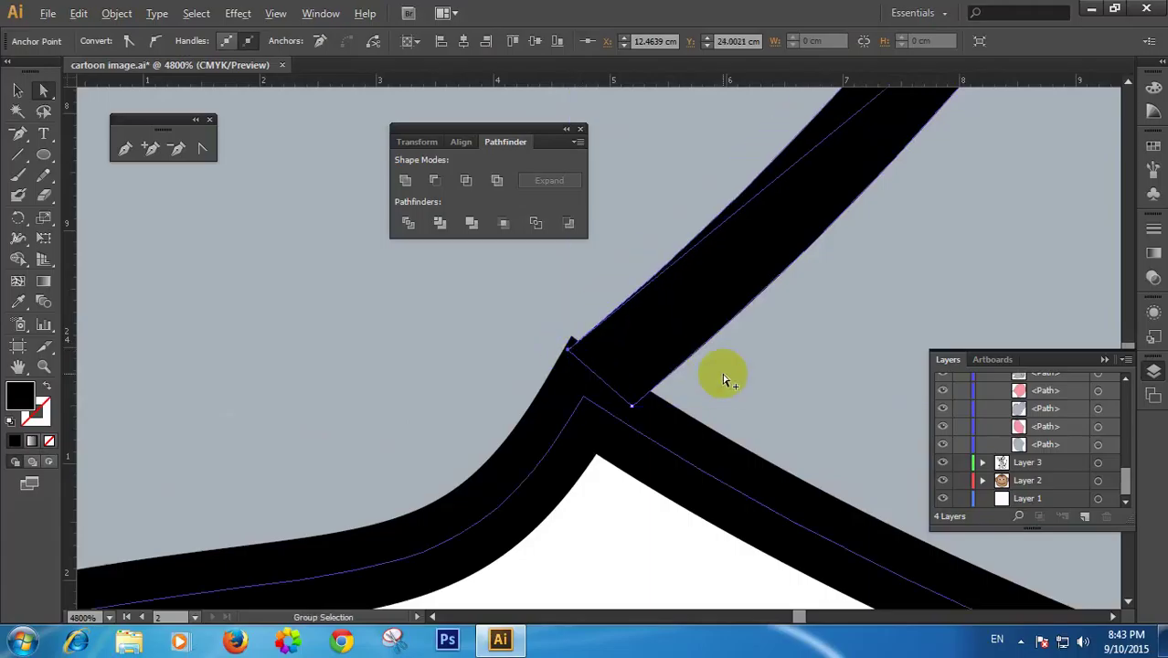
{"action": "key", "text": "ctrl+shift+z"}
{"action": "key", "text": "ctrl+z"}
Try to cover the outline joint by shifting the corner anchors at the lower end of the tail crease
{"action": "left_click", "coordinate": [597, 373]}
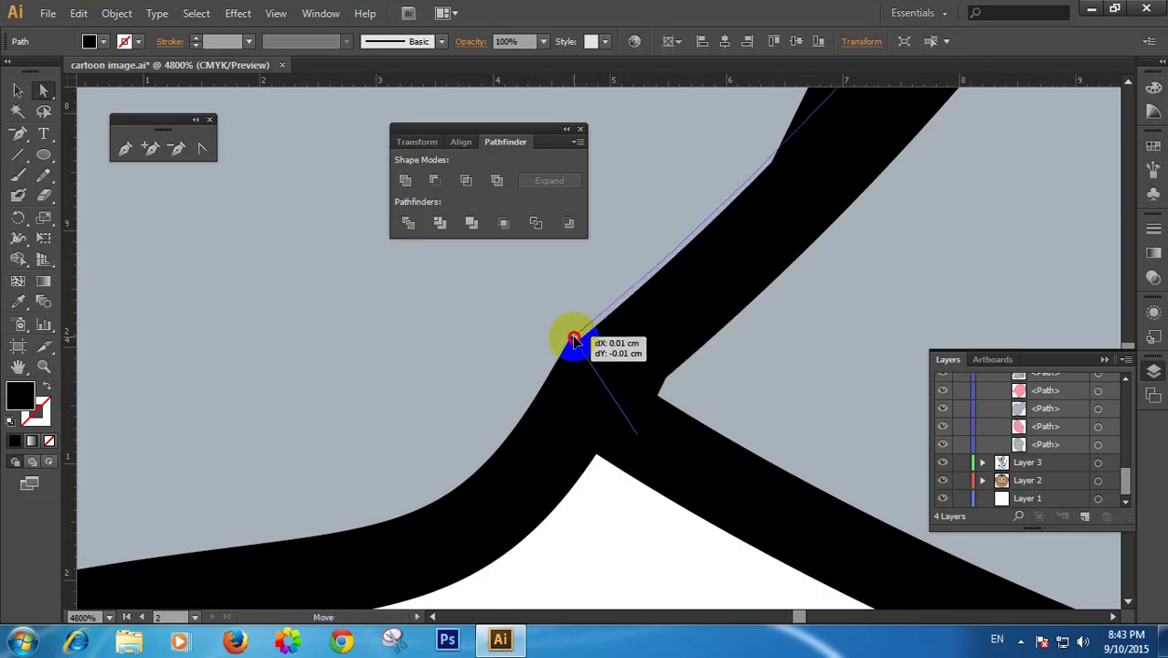
{"action": "left_click_drag", "start_coordinate": [574, 338], "coordinate": [572, 338]}
{"action": "left_click", "coordinate": [660, 388]}
Undo the last two anchor moves on the tail crease and leave everything deselected
{"action": "left_click", "coordinate": [661, 379], "text": "ctrl"}
{"action": "left_click", "coordinate": [662, 379], "text": "ctrl+alt"}
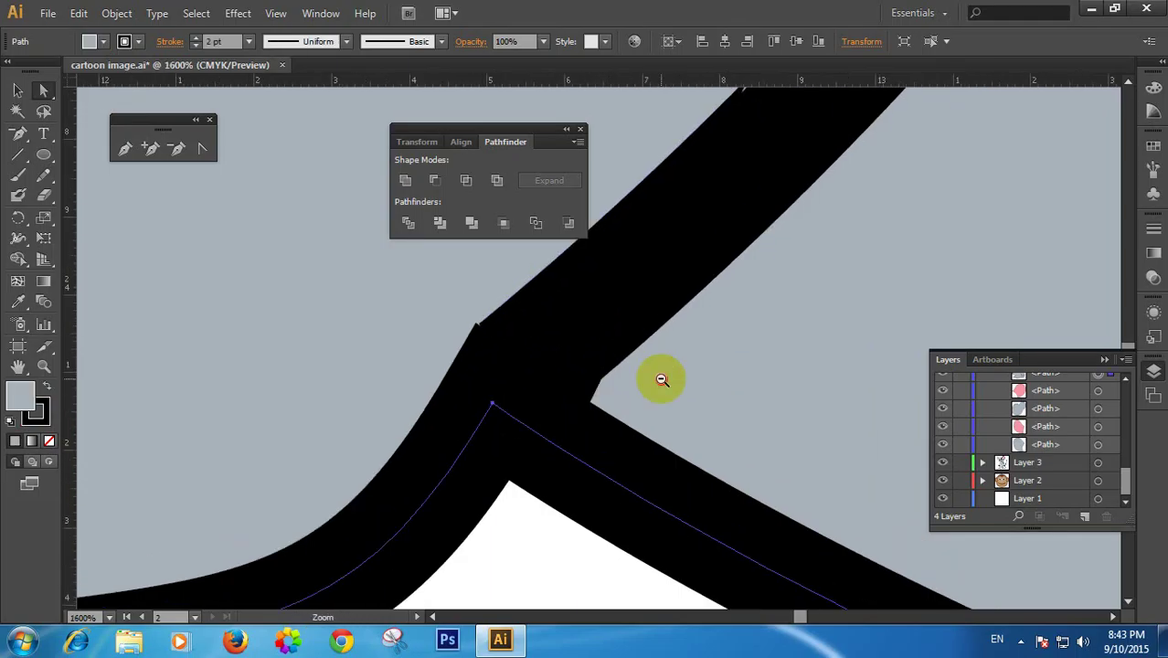
{"action": "left_click", "coordinate": [662, 379], "text": "ctrl+alt"}
{"action": "left_click", "coordinate": [661, 379], "text": "ctrl+alt"}
{"action": "left_click", "coordinate": [661, 379], "text": "ctrl+alt"}
{"action": "left_click", "coordinate": [661, 380], "text": "ctrl+alt"}
{"action": "left_click", "coordinate": [662, 379], "text": "ctrl+alt"}
{"action": "left_click", "coordinate": [662, 379], "text": "ctrl+alt"}
{"action": "left_click", "coordinate": [661, 379], "text": "ctrl+alt"}
{"action": "left_click_drag", "start_coordinate": [607, 320], "coordinate": [727, 457]}
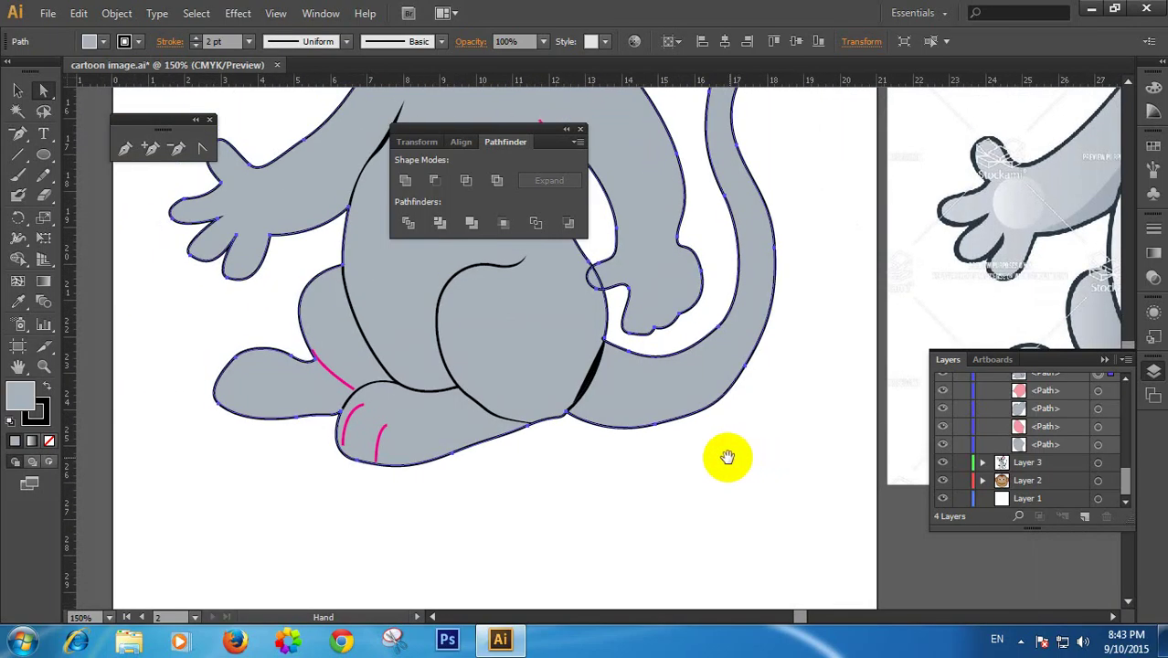
{"action": "left_click", "coordinate": [676, 485]}
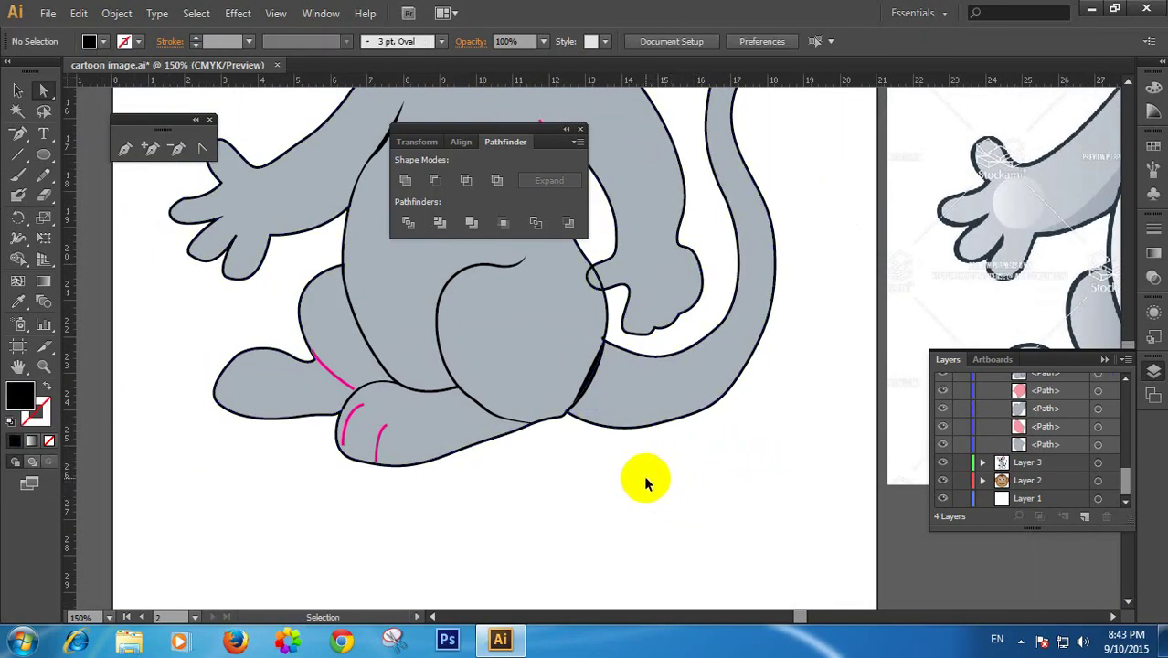
{"action": "key", "text": "ctrl+z"}
{"action": "key", "text": "ctrl+z"}
{"action": "left_click", "coordinate": [671, 479]}
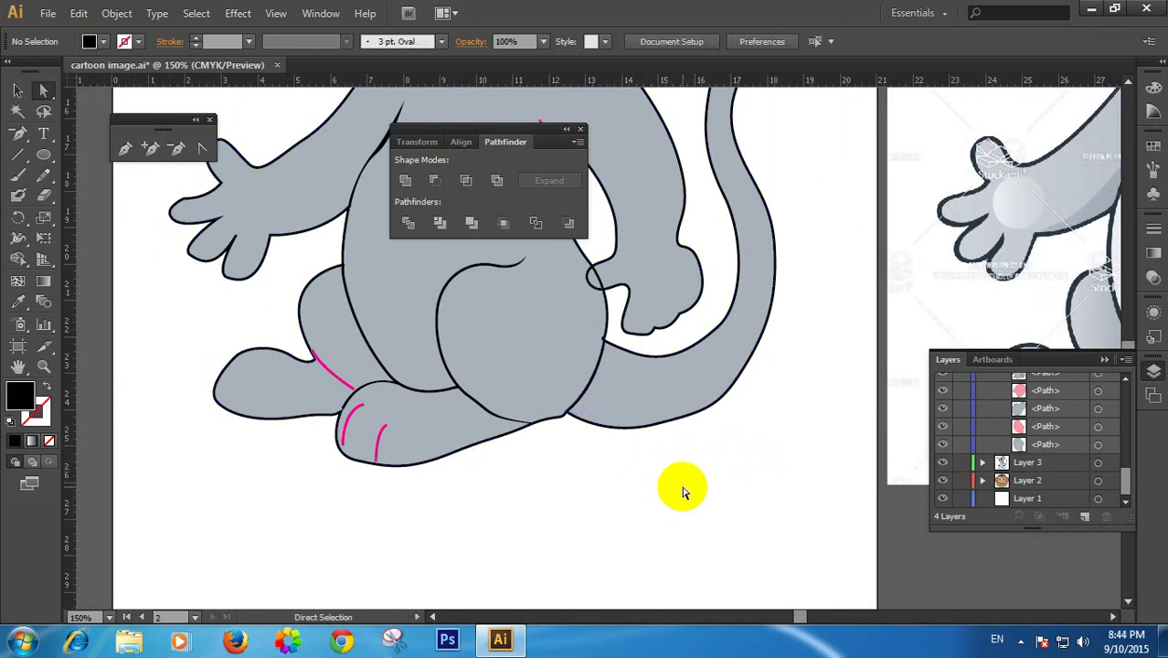
{"action": "left_click", "coordinate": [17, 90]}
{"action": "left_click", "coordinate": [408, 451]}
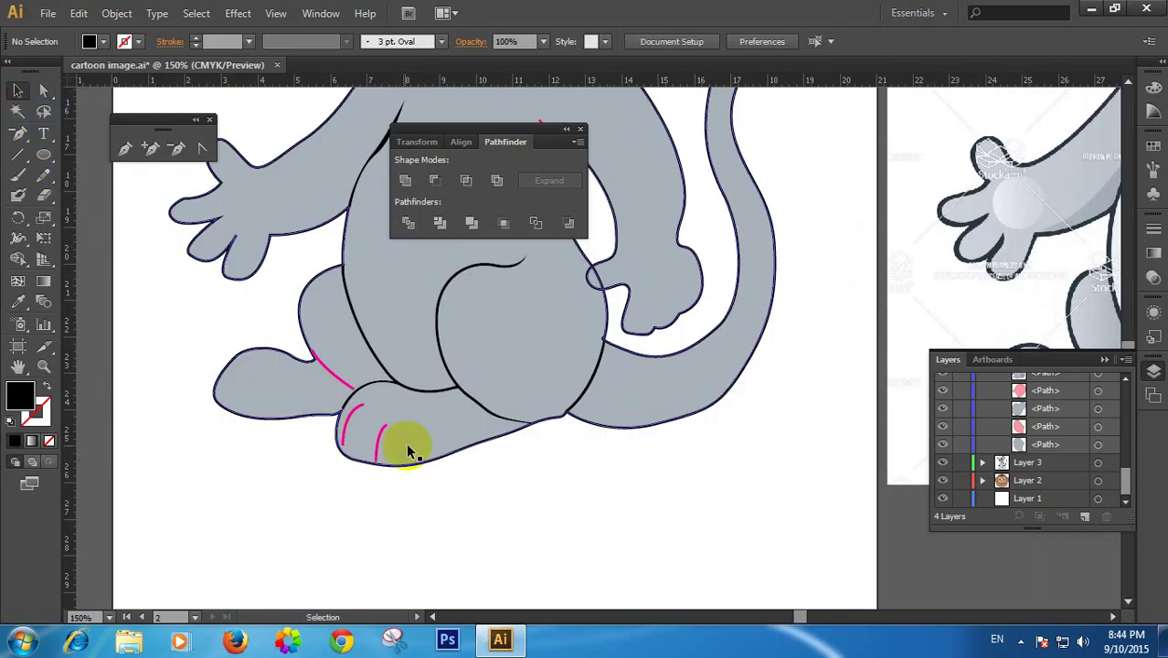
{"action": "left_click_drag", "start_coordinate": [413, 410], "coordinate": [425, 559]}
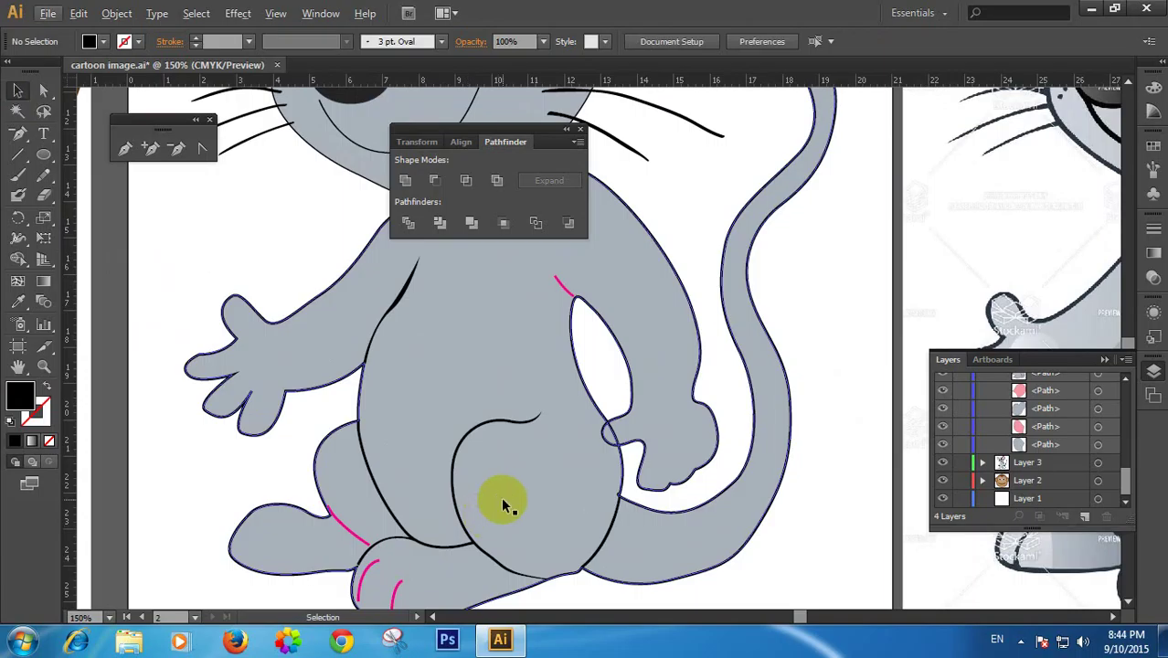
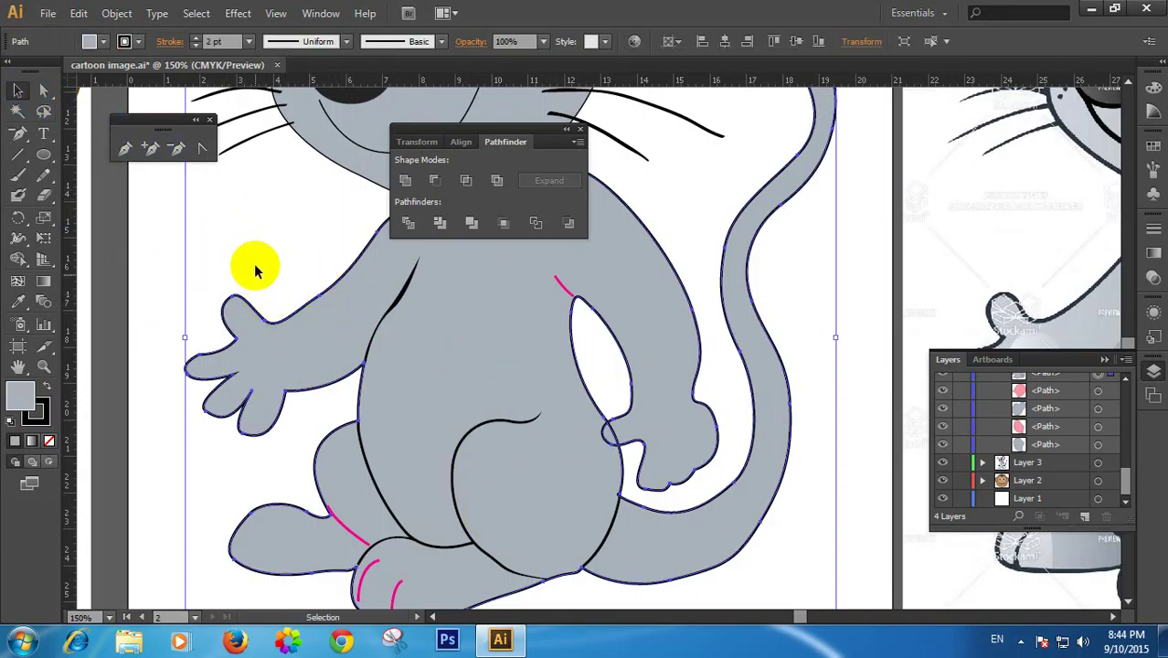
{"action": "left_click", "coordinate": [274, 326]}
{"action": "left_click", "coordinate": [103, 42]}
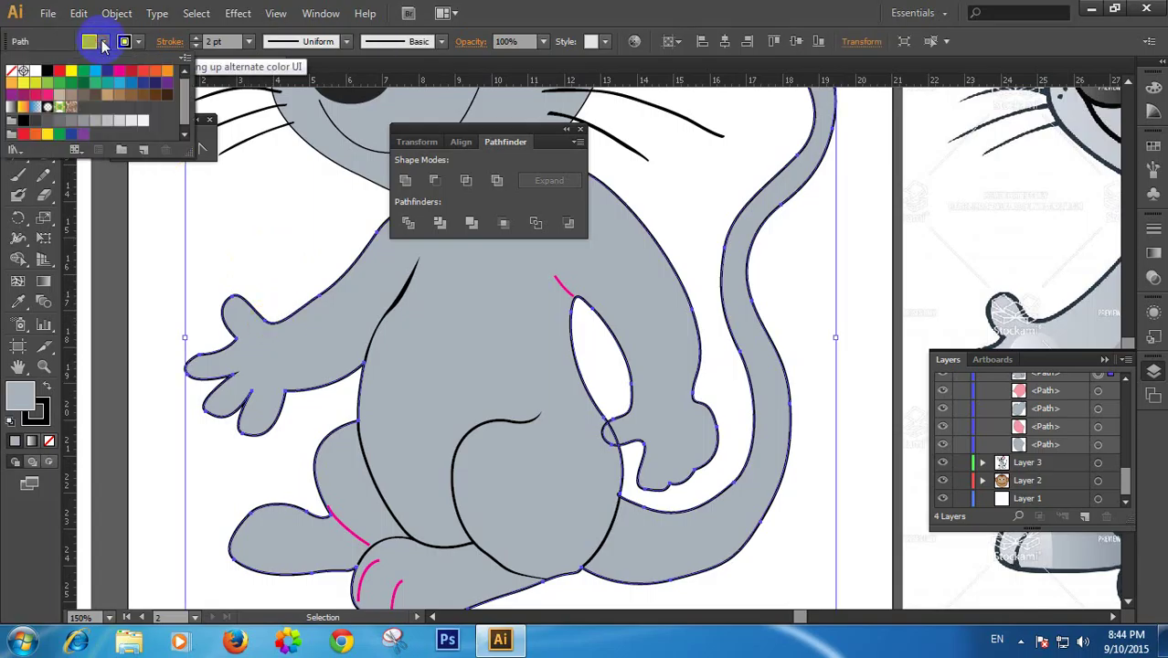
{"action": "left_click", "coordinate": [263, 254]}
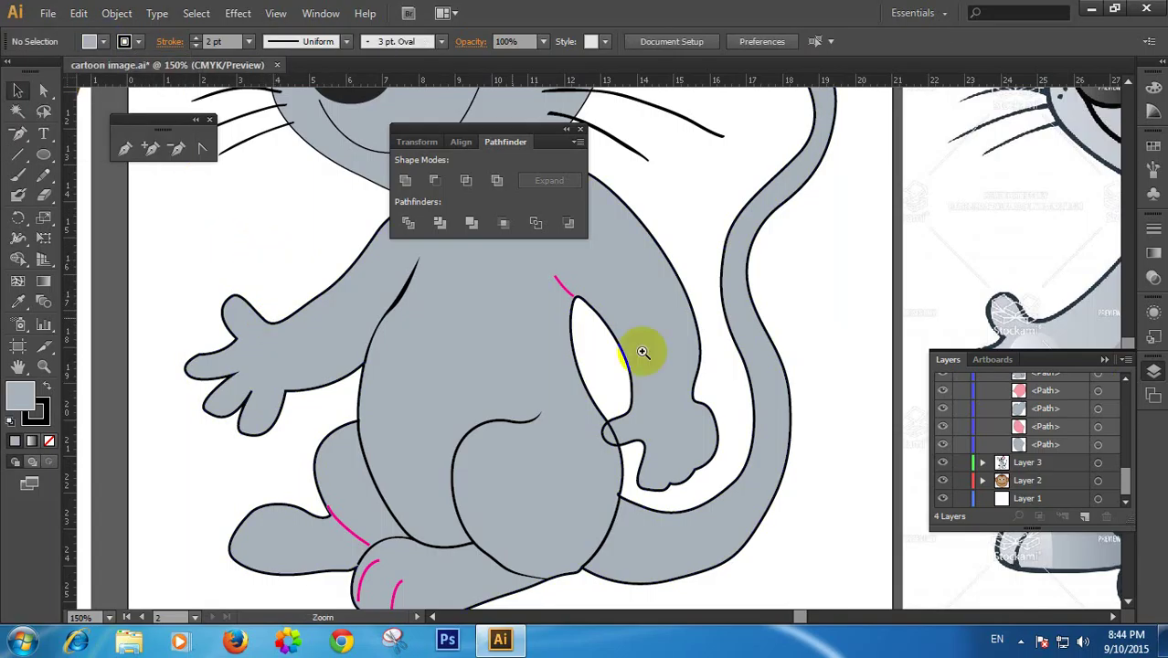
Move the two pink toe lines on the front foot slightly so their lower ends overlap the foot outline
{"action": "left_click", "coordinate": [610, 374], "text": "ctrl"}
{"action": "left_click", "coordinate": [469, 409], "text": "ctrl"}
{"action": "mouse_move", "coordinate": [423, 441]}
{"action": "left_mouse_down"}
{"action": "mouse_move", "coordinate": [576, 404]}
{"action": "mouse_move", "coordinate": [506, 206]}
{"action": "left_mouse_up"}
{"action": "left_click", "coordinate": [425, 469]}
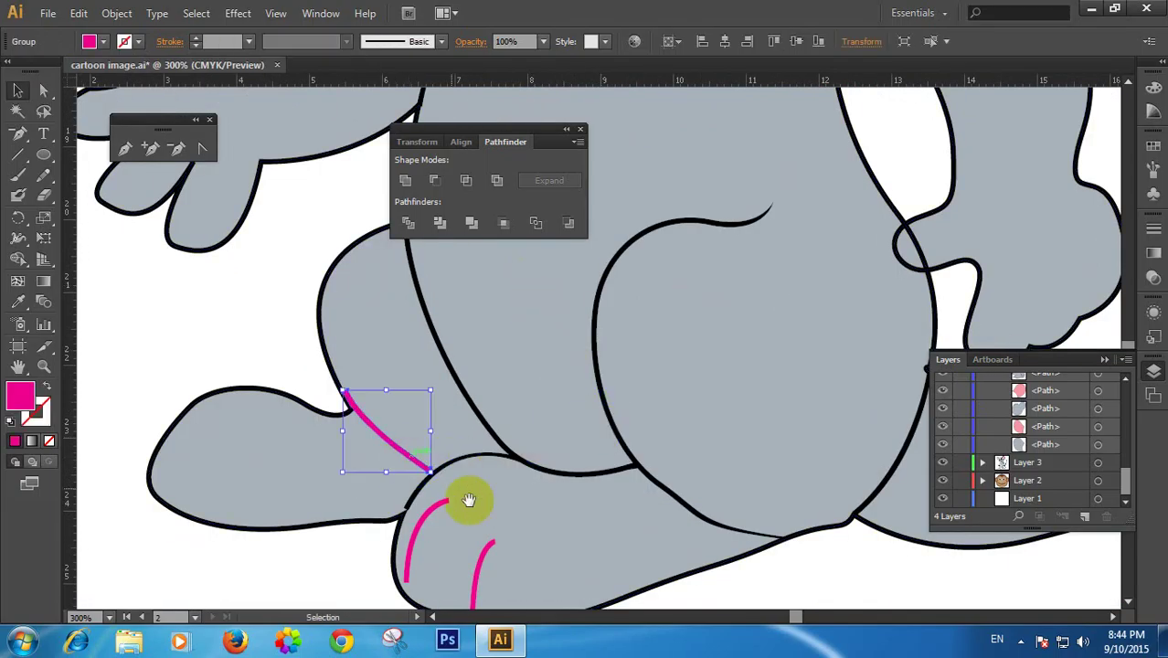
{"action": "left_click_drag", "start_coordinate": [480, 506], "coordinate": [447, 354]}
{"action": "left_click", "coordinate": [455, 397]}
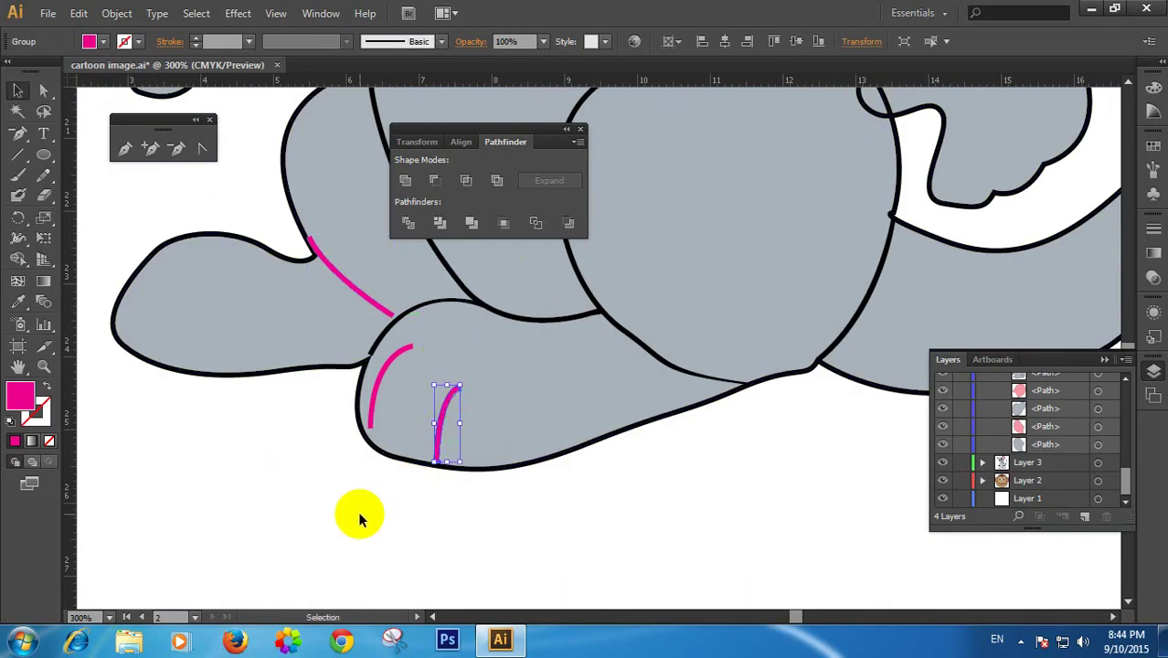
{"action": "left_click", "coordinate": [360, 512]}
{"action": "left_click", "coordinate": [448, 419], "text": "ctrl"}
{"action": "left_click_drag", "start_coordinate": [764, 282], "coordinate": [405, 475]}
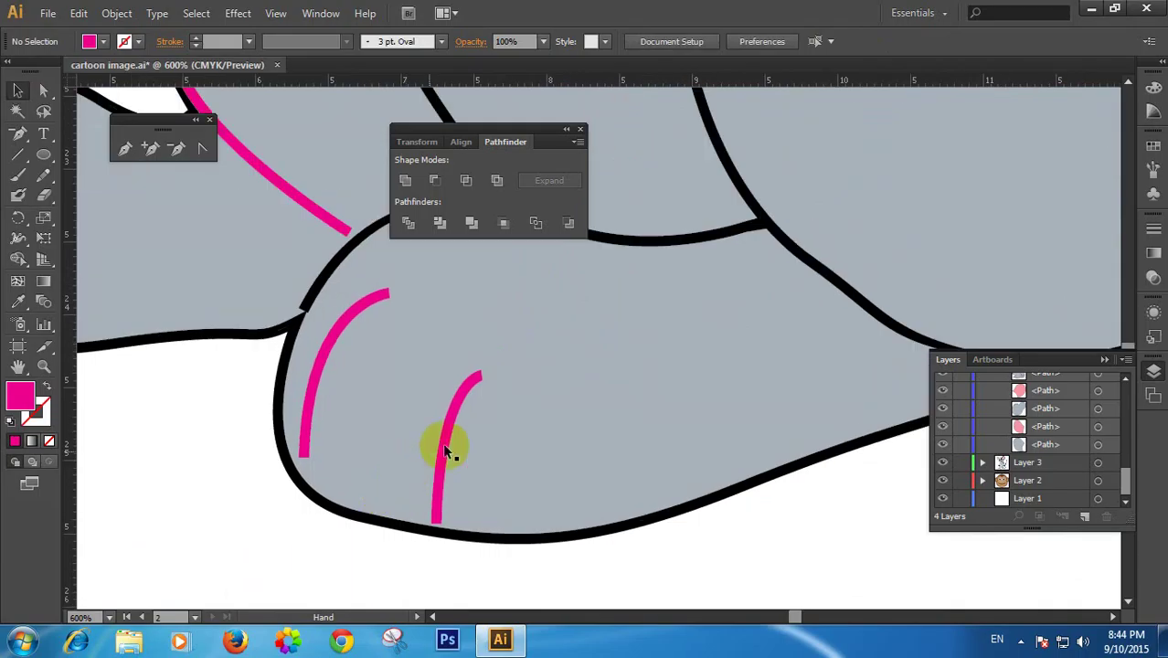
{"action": "left_click", "coordinate": [446, 456]}
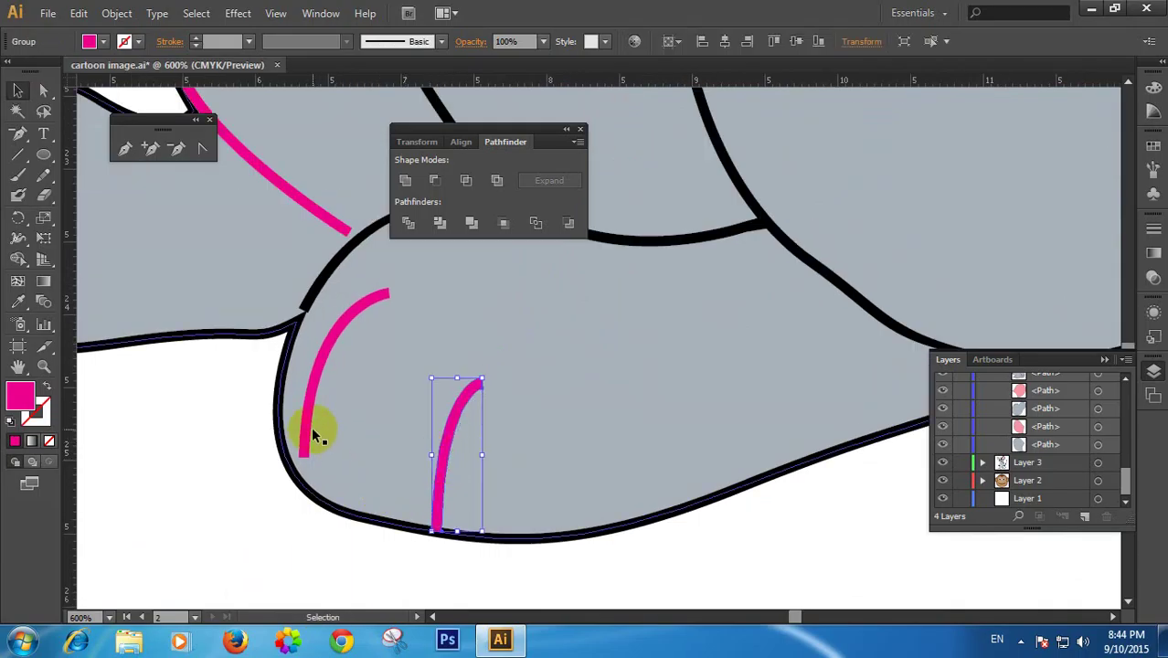
{"action": "left_click_drag", "start_coordinate": [311, 438], "coordinate": [307, 454]}
Fill both pink toe lines on the front foot with black and deselect them
{"action": "left_click", "coordinate": [456, 449], "text": "shift"}
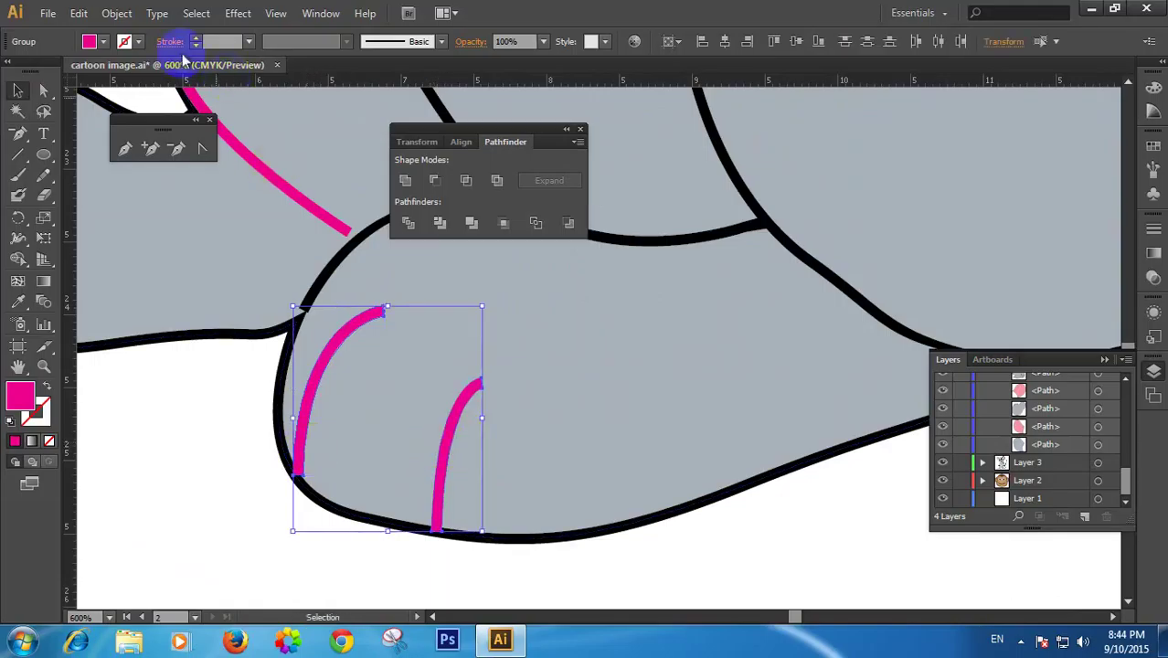
{"action": "left_click", "coordinate": [100, 43]}
{"action": "left_click", "coordinate": [43, 70]}
{"action": "left_click", "coordinate": [198, 415]}
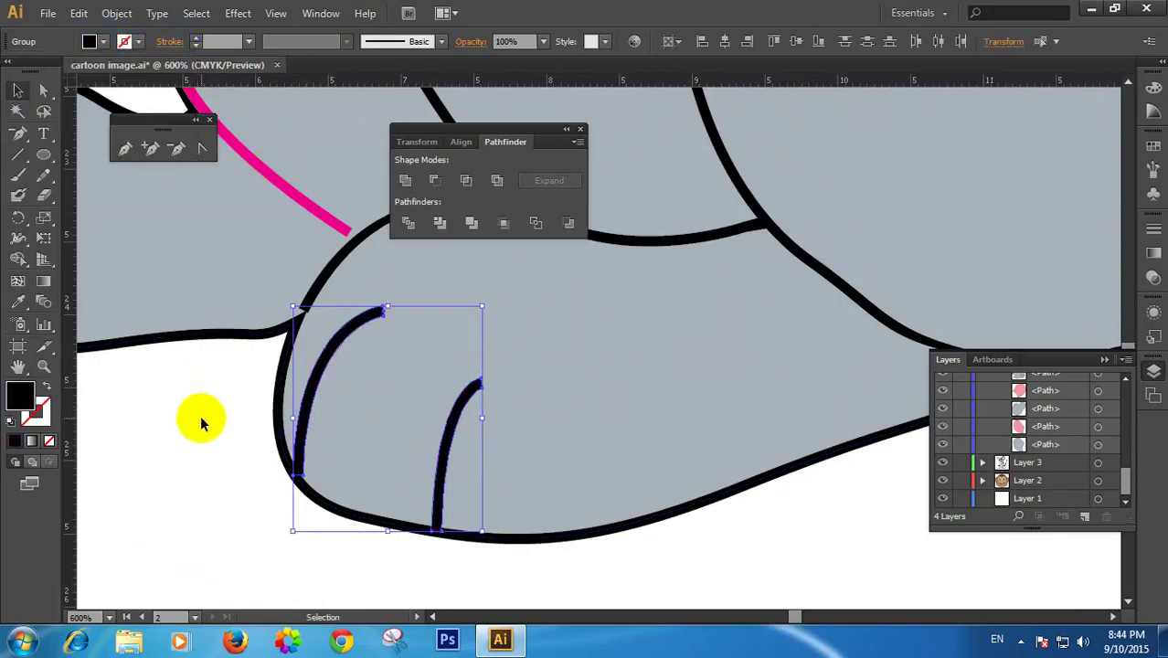
{"action": "left_click", "coordinate": [214, 432]}
Nudge the outer toe line slightly left and up so its lower end sits on the foot outline
{"action": "left_click", "coordinate": [307, 446]}
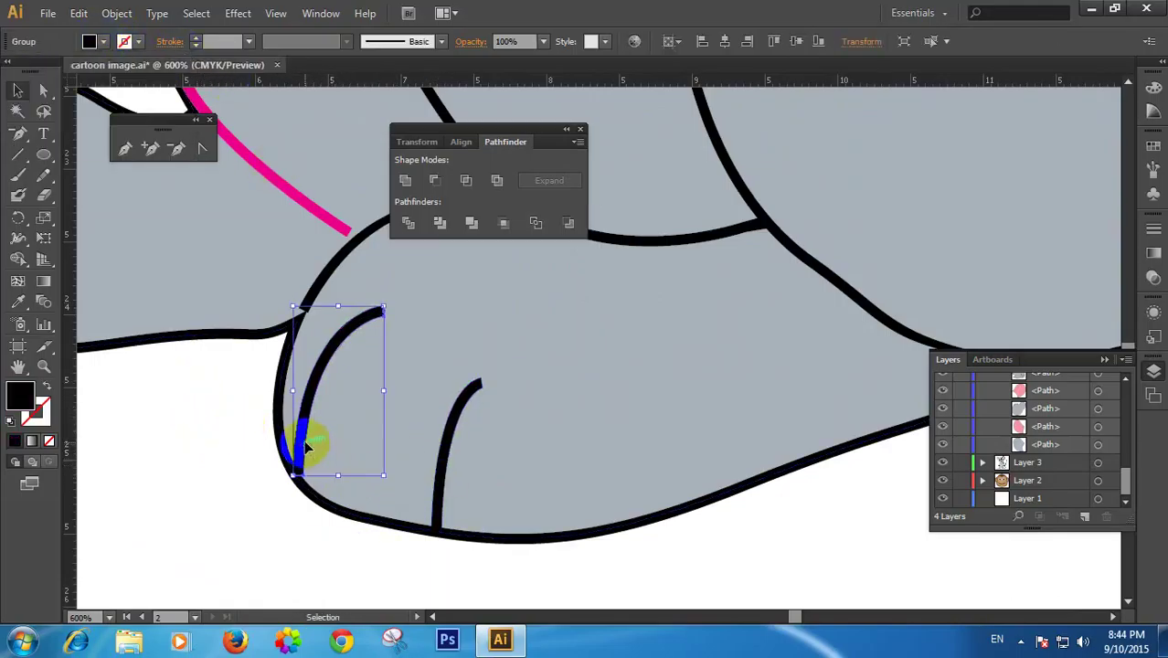
{"action": "left_click", "coordinate": [222, 444]}
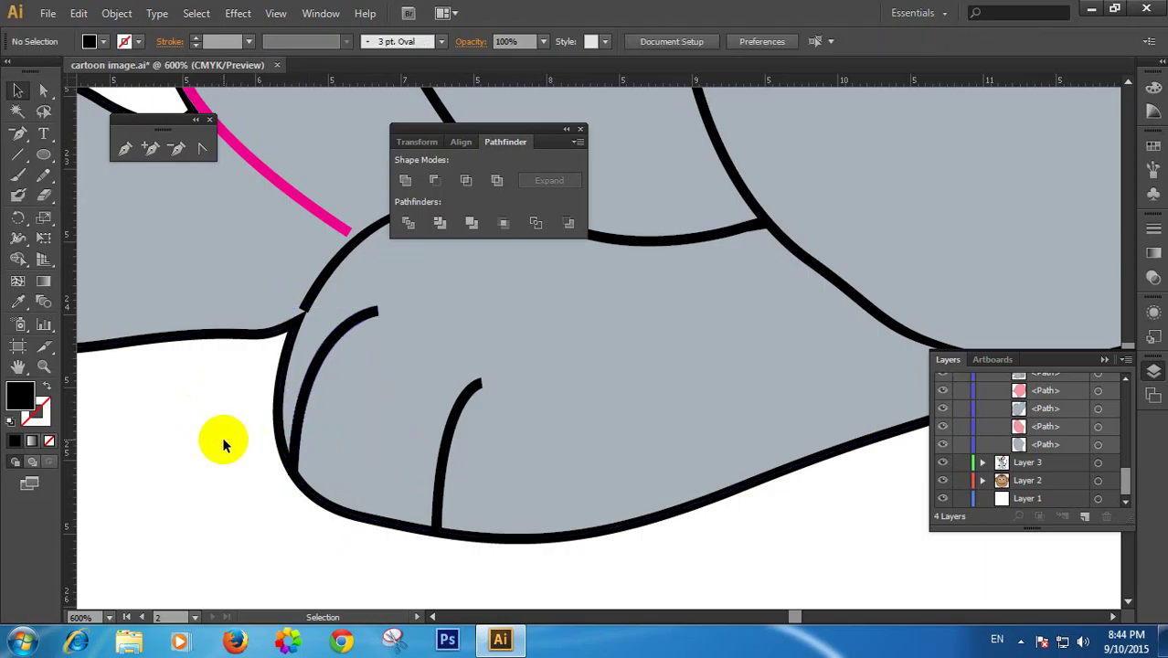
{"action": "left_click", "coordinate": [296, 437]}
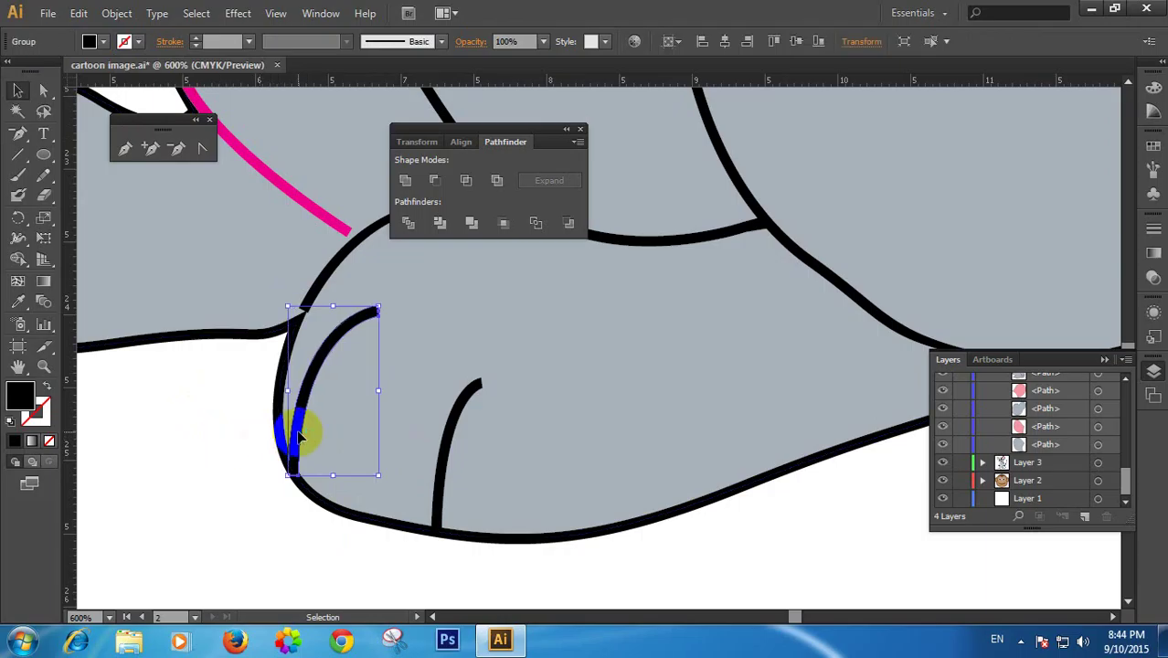
{"action": "left_click", "coordinate": [195, 433]}
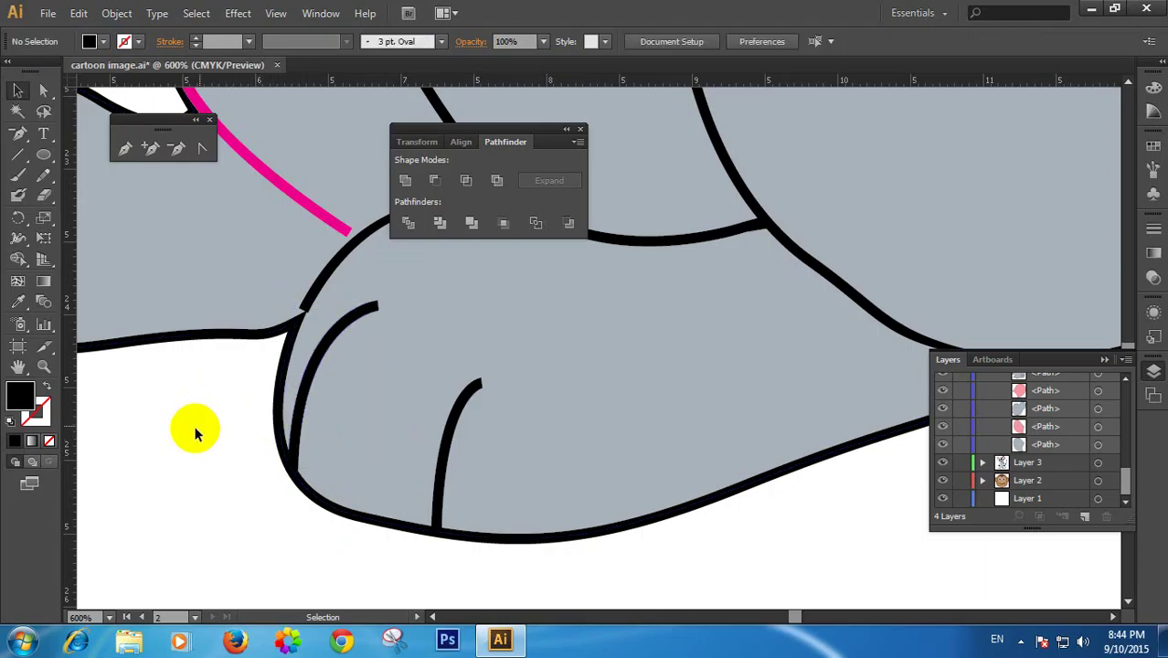
Expand the fill and stroke of the mouse's grey body outline path and deselect it
{"action": "left_click", "coordinate": [283, 393]}
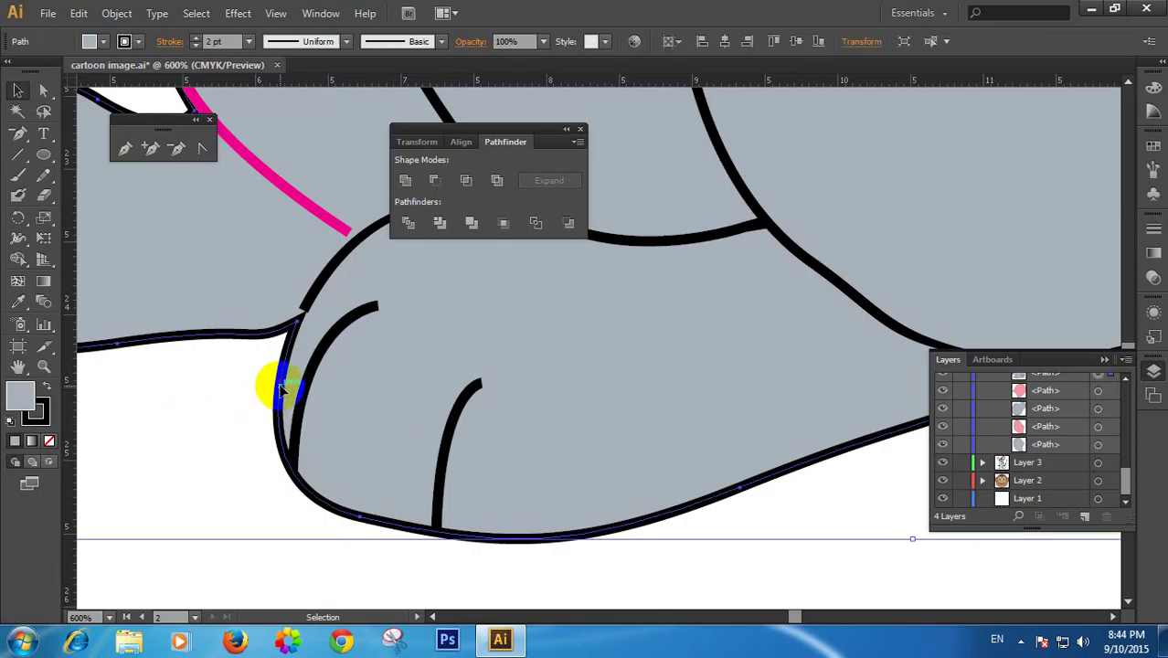
{"action": "left_click", "coordinate": [117, 12]}
{"action": "left_click", "coordinate": [174, 203]}
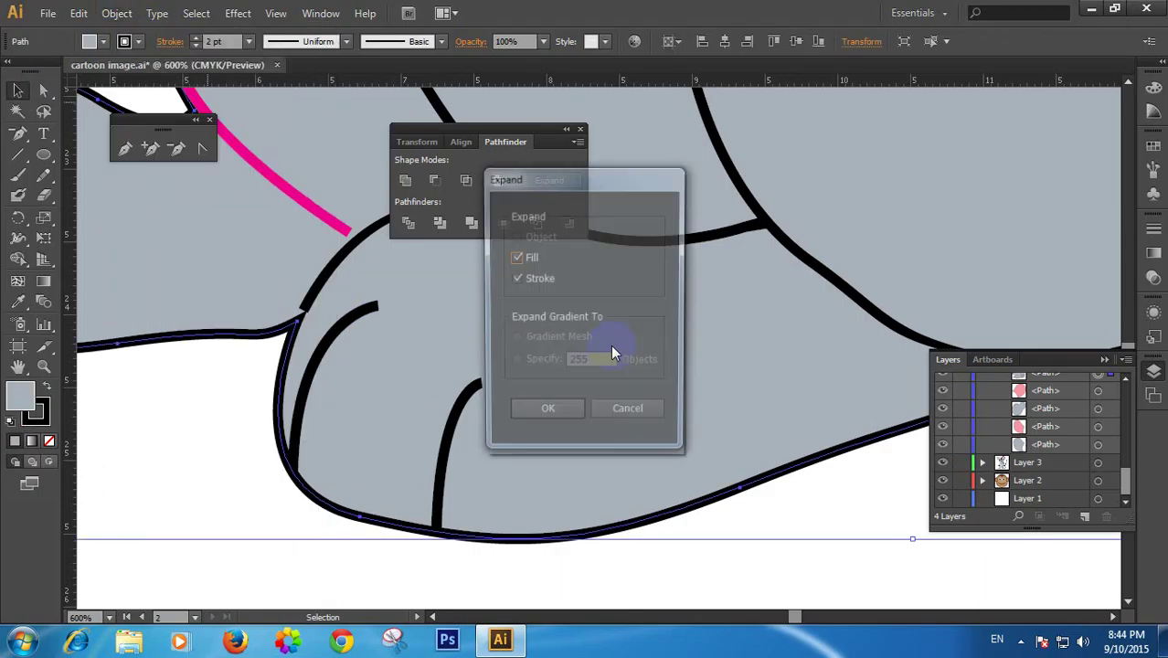
{"action": "left_click", "coordinate": [534, 411]}
{"action": "left_click", "coordinate": [383, 552]}
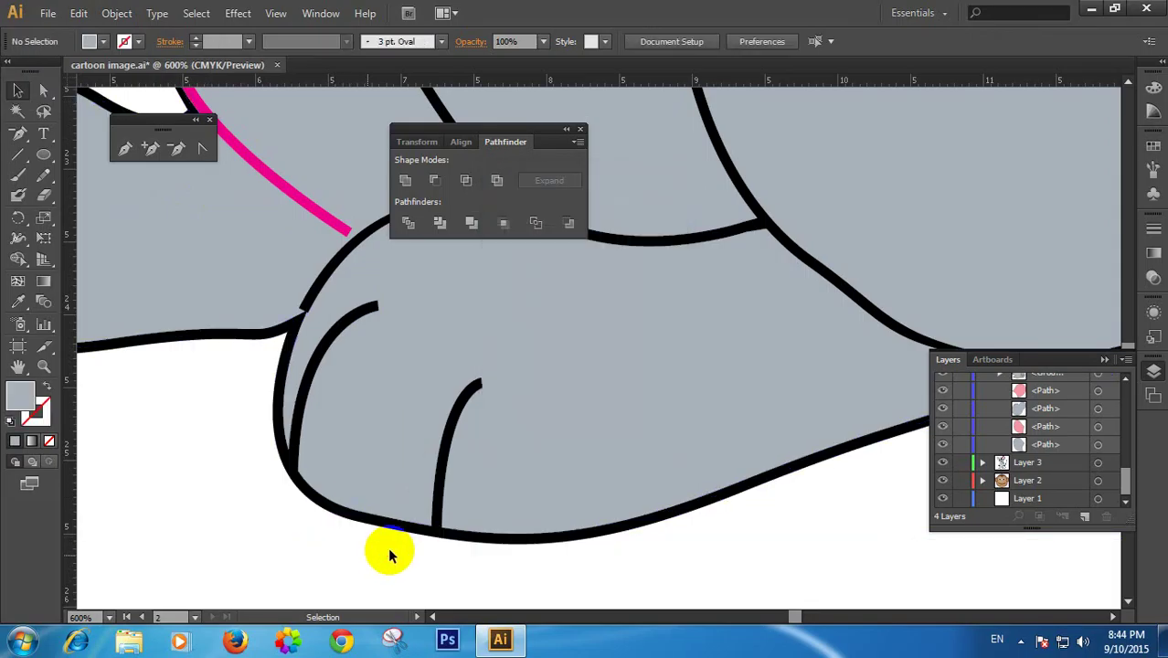
Try to unite the inner toe line with the expanded body outline, and undo the change
{"action": "left_click", "coordinate": [310, 297]}
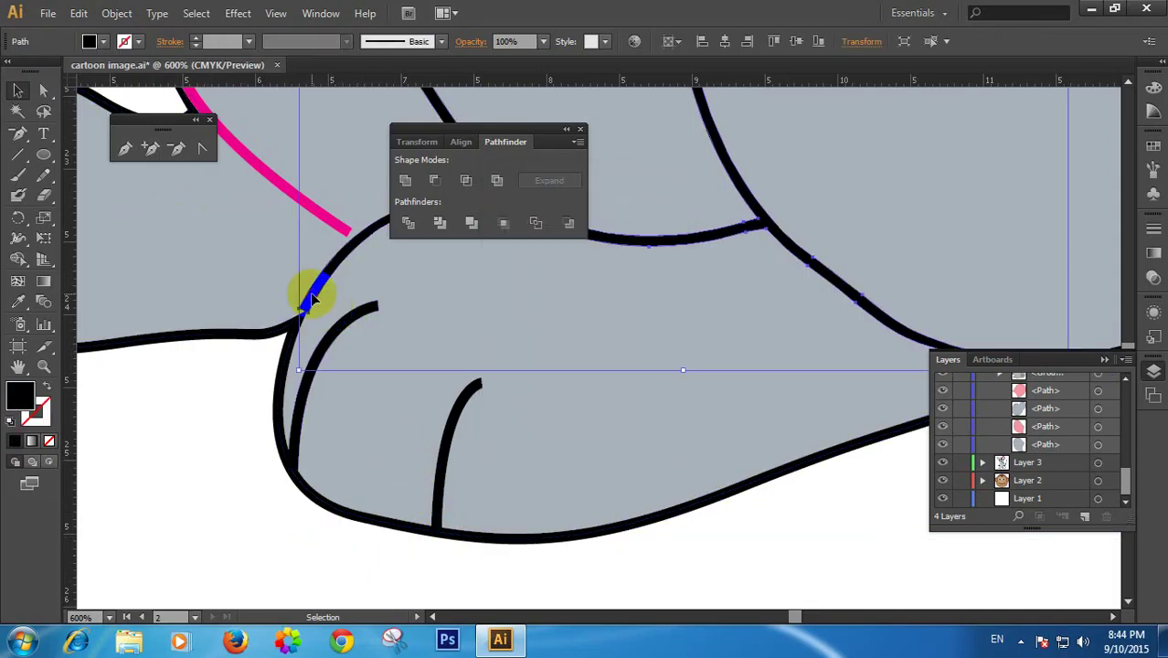
{"action": "left_click", "coordinate": [443, 456]}
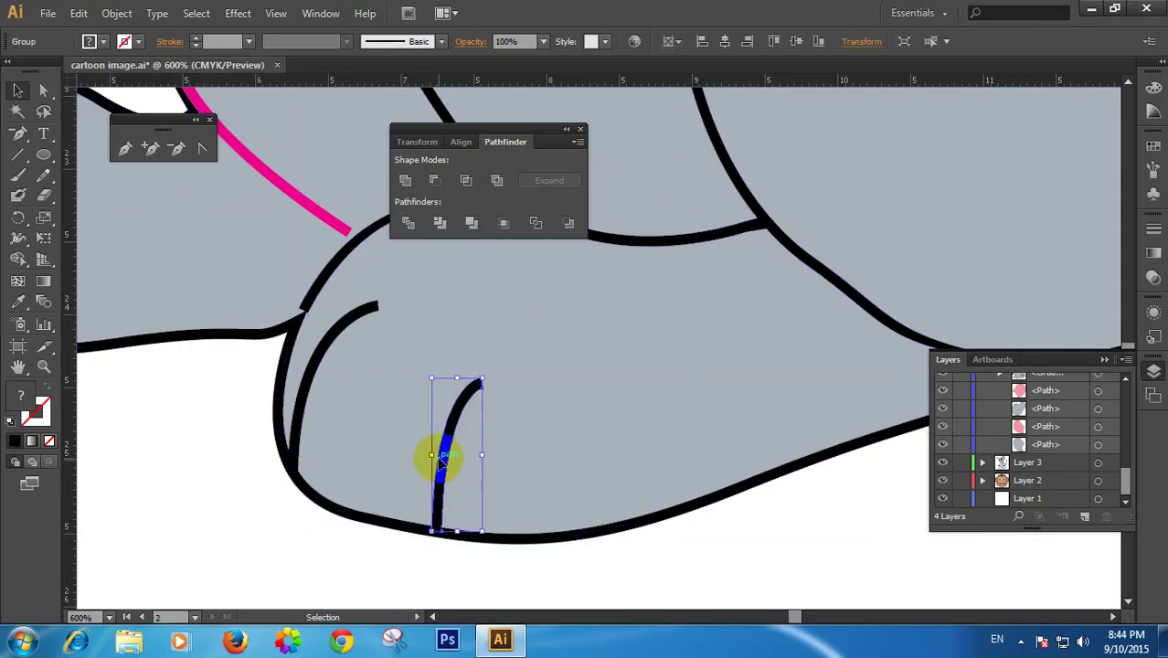
{"action": "left_click", "coordinate": [507, 539], "text": "shift"}
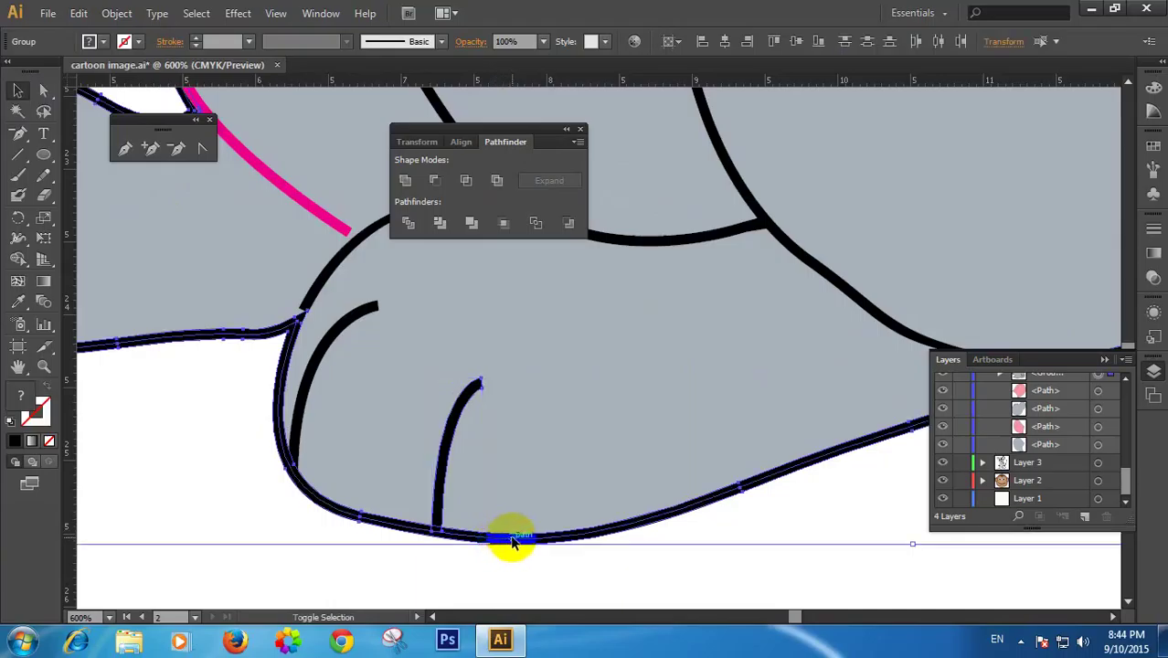
{"action": "left_click", "coordinate": [407, 181]}
{"action": "key", "text": "ctrl+z"}
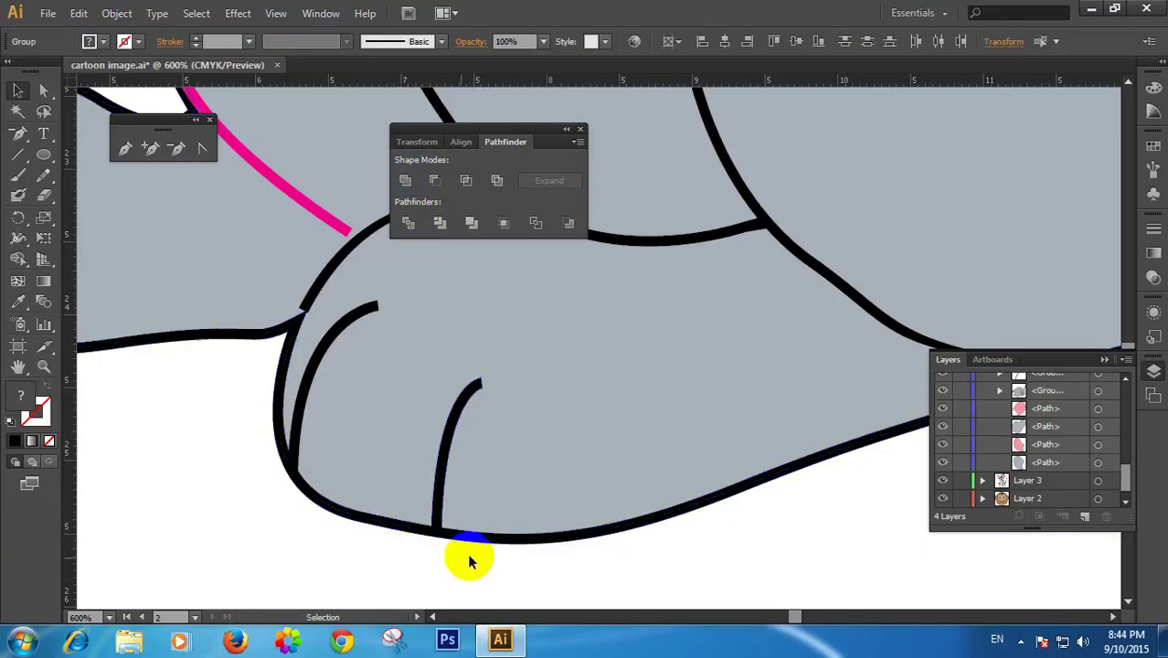
Nudge the inner toe line slightly left so its lower end overlaps the foot outline
{"action": "left_click", "coordinate": [404, 553]}
{"action": "left_click", "coordinate": [412, 519], "text": "ctrl"}
{"action": "left_click", "coordinate": [473, 330], "text": "ctrl"}
{"action": "left_click_drag", "start_coordinate": [557, 277], "coordinate": [341, 434]}
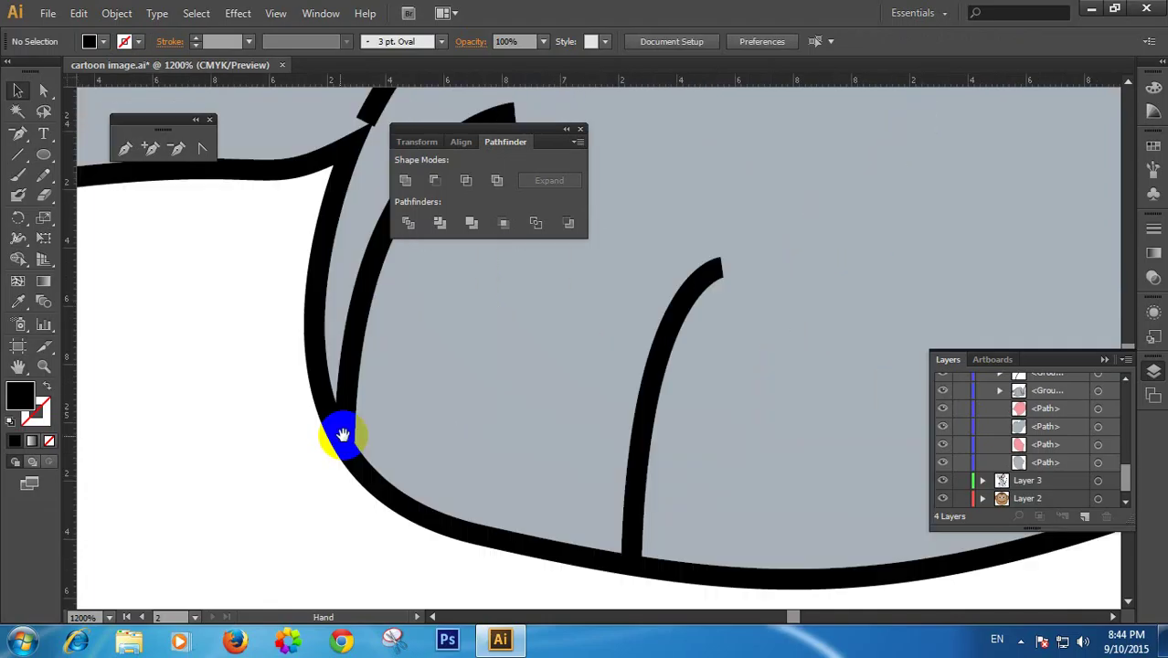
{"action": "left_click", "coordinate": [360, 384]}
{"action": "left_click", "coordinate": [337, 393]}
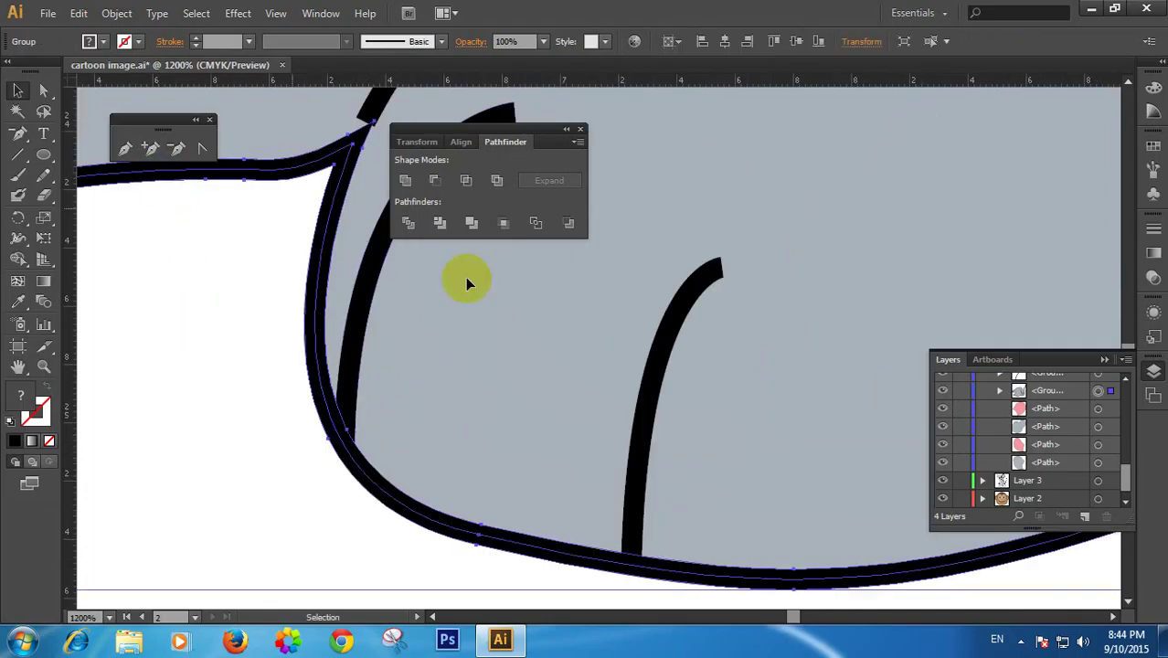
{"action": "left_click", "coordinate": [646, 477]}
{"action": "left_click_drag", "start_coordinate": [645, 477], "coordinate": [642, 475]}
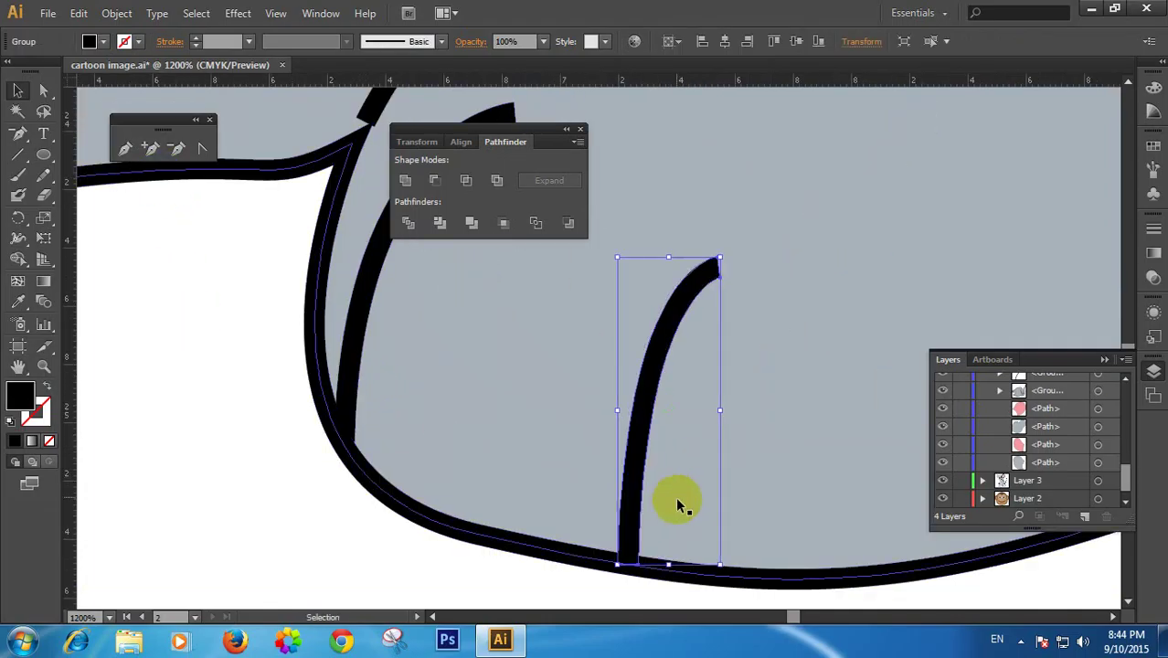
Try again to unite the repositioned inner toe line with the body outline, undo it and deselect
{"action": "left_click", "coordinate": [569, 553], "text": "shift"}
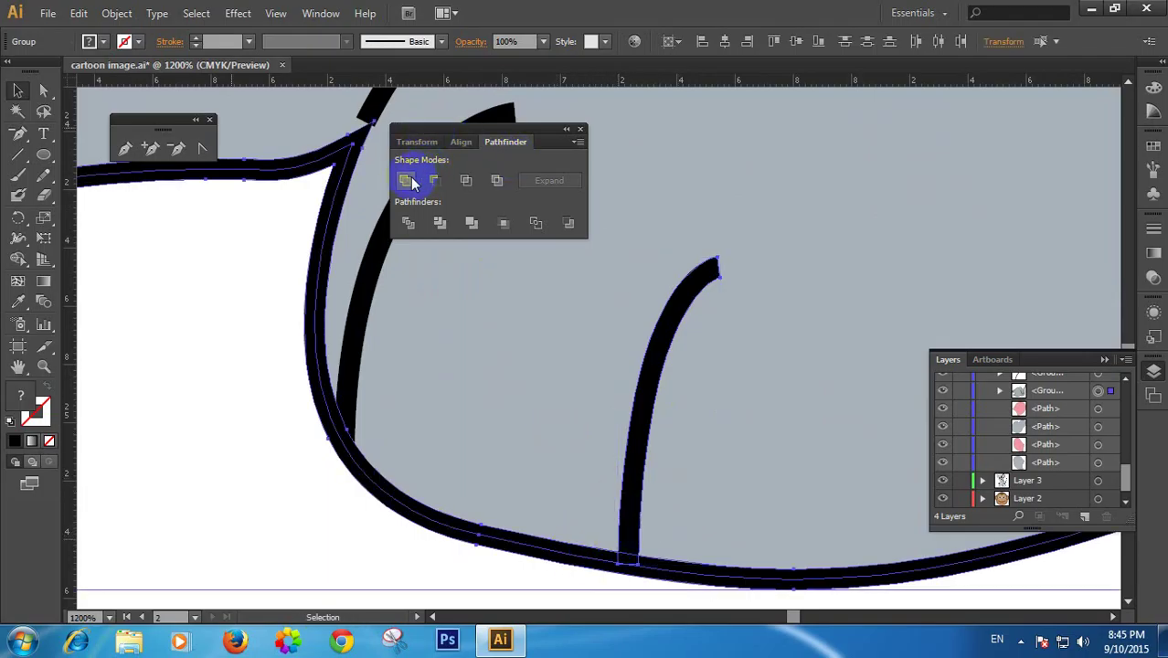
{"action": "left_click", "coordinate": [406, 181]}
{"action": "key", "text": "ctrl+z"}
{"action": "left_click", "coordinate": [279, 350]}
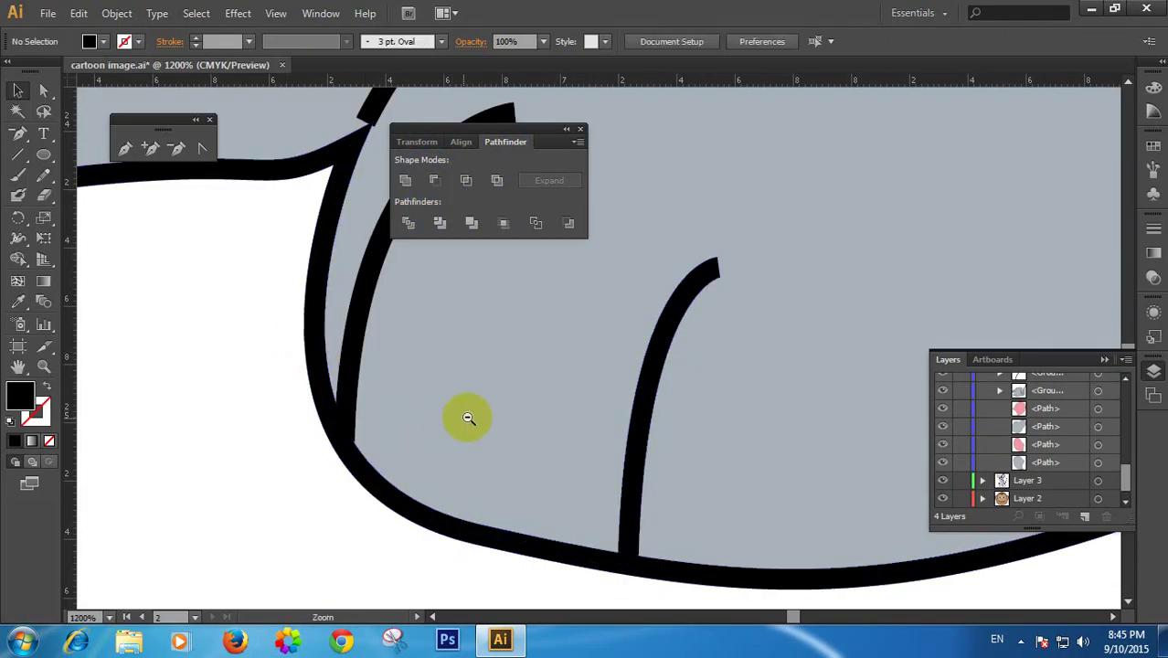
Move the end anchors of the front foot's upper line onto the outline corner where both feet meet
{"action": "left_click", "coordinate": [468, 417], "text": "ctrl+alt"}
{"action": "left_click", "coordinate": [468, 416], "text": "ctrl+alt"}
{"action": "left_click", "coordinate": [468, 417], "text": "ctrl+alt"}
{"action": "left_click", "coordinate": [469, 416], "text": "ctrl+alt"}
{"action": "left_click", "coordinate": [496, 404], "text": "ctrl+alt"}
{"action": "left_click_drag", "start_coordinate": [827, 247], "coordinate": [566, 376]}
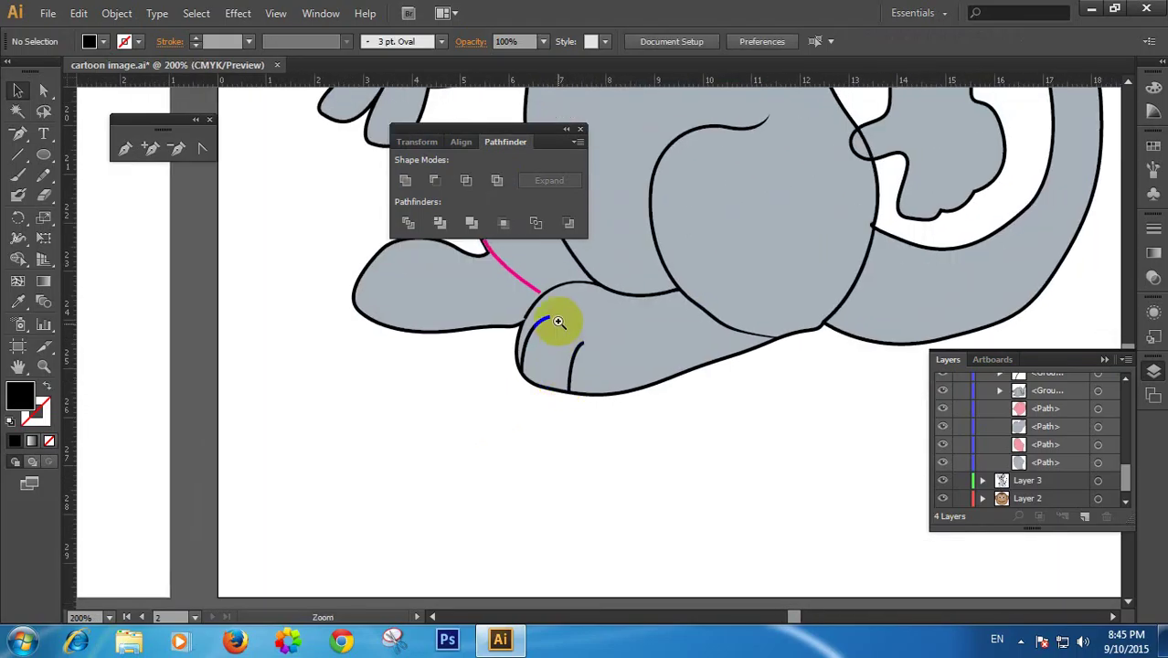
{"action": "left_click", "coordinate": [557, 320], "text": "ctrl"}
{"action": "left_click", "coordinate": [557, 320], "text": "ctrl"}
{"action": "left_click", "coordinate": [554, 322], "text": "ctrl"}
{"action": "left_click", "coordinate": [668, 422], "text": "ctrl"}
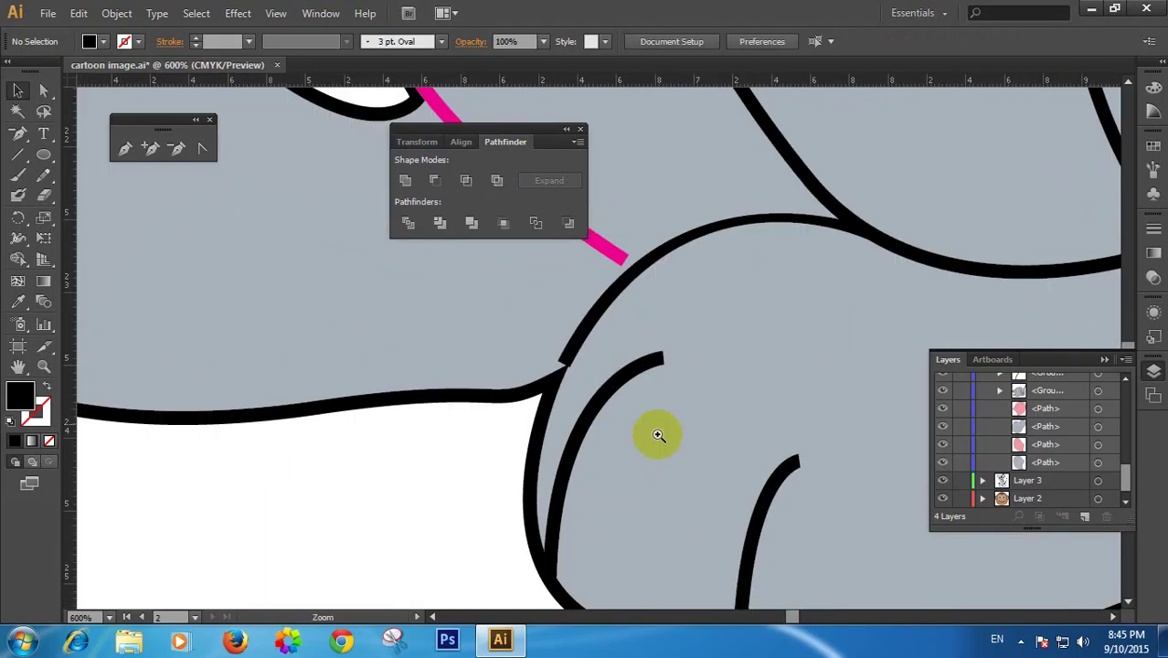
{"action": "left_click", "coordinate": [568, 365]}
{"action": "mouse_move", "coordinate": [574, 365]}
{"action": "left_mouse_down"}
{"action": "mouse_move", "coordinate": [682, 339]}
{"action": "mouse_move", "coordinate": [654, 372]}
{"action": "left_mouse_up"}
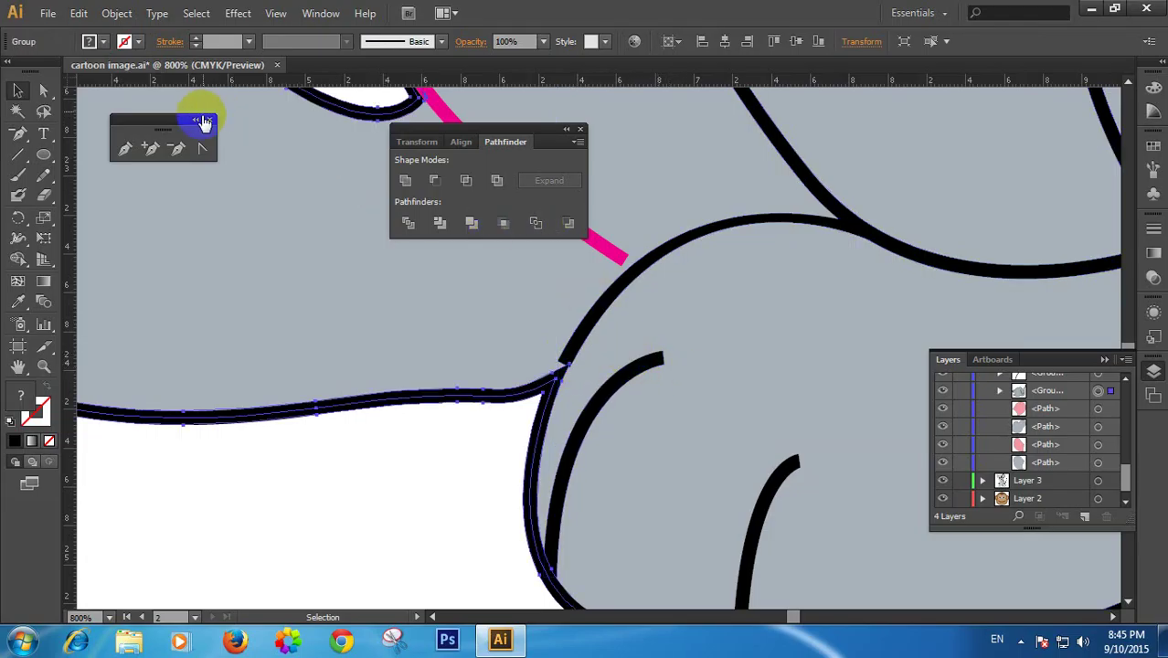
{"action": "left_click", "coordinate": [43, 91]}
{"action": "left_click", "coordinate": [406, 226]}
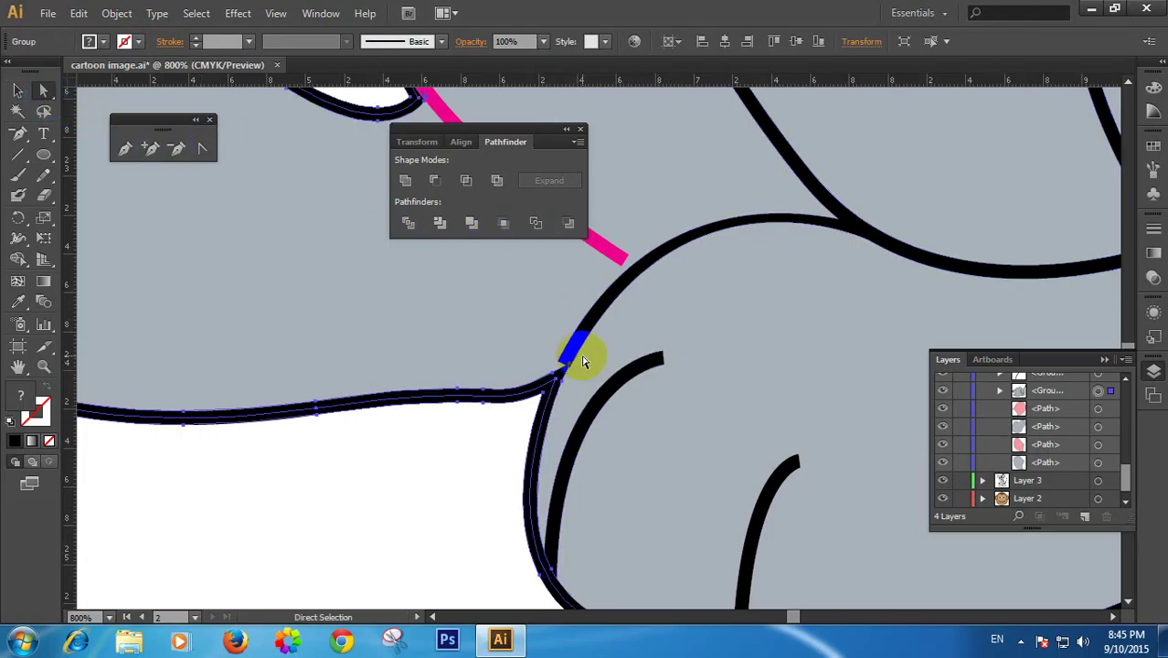
{"action": "scroll", "coordinate": [583, 359], "scroll_direction": "up", "scroll_amount": 3}
{"action": "left_click", "coordinate": [619, 337]}
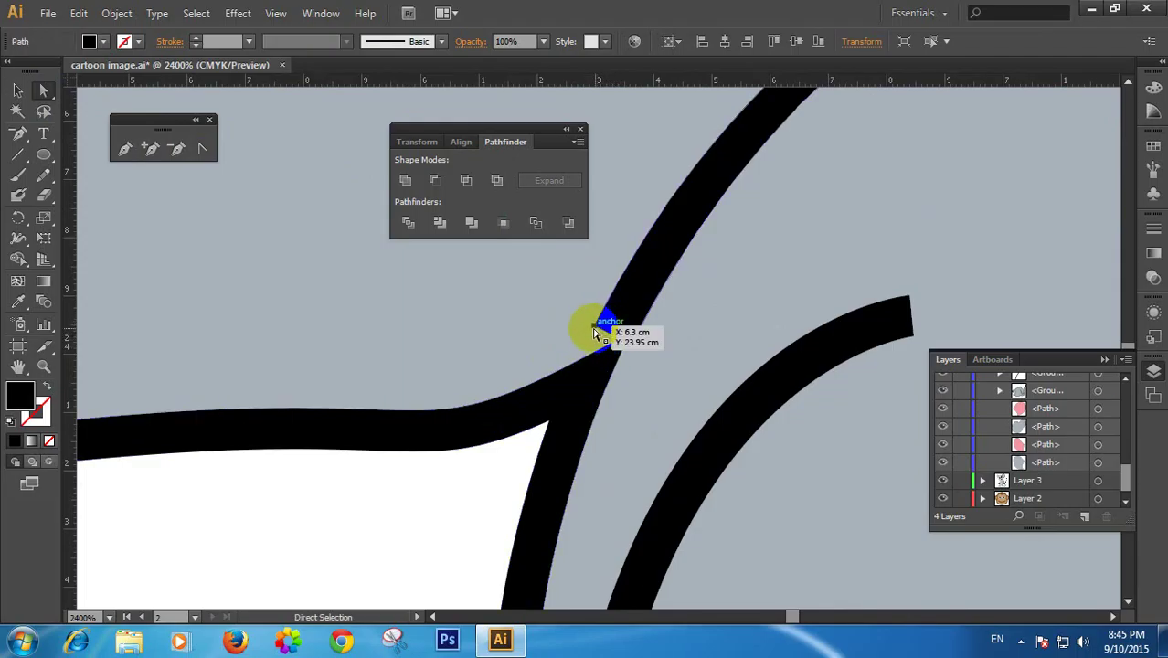
{"action": "left_click", "coordinate": [596, 329]}
{"action": "mouse_move", "coordinate": [596, 329]}
{"action": "left_mouse_down"}
{"action": "mouse_move", "coordinate": [579, 364]}
{"action": "mouse_move", "coordinate": [618, 335]}
{"action": "mouse_move", "coordinate": [627, 343]}
{"action": "left_mouse_up"}
{"action": "left_click", "coordinate": [592, 370]}
{"action": "left_click", "coordinate": [678, 348]}
{"action": "left_click", "coordinate": [592, 365]}
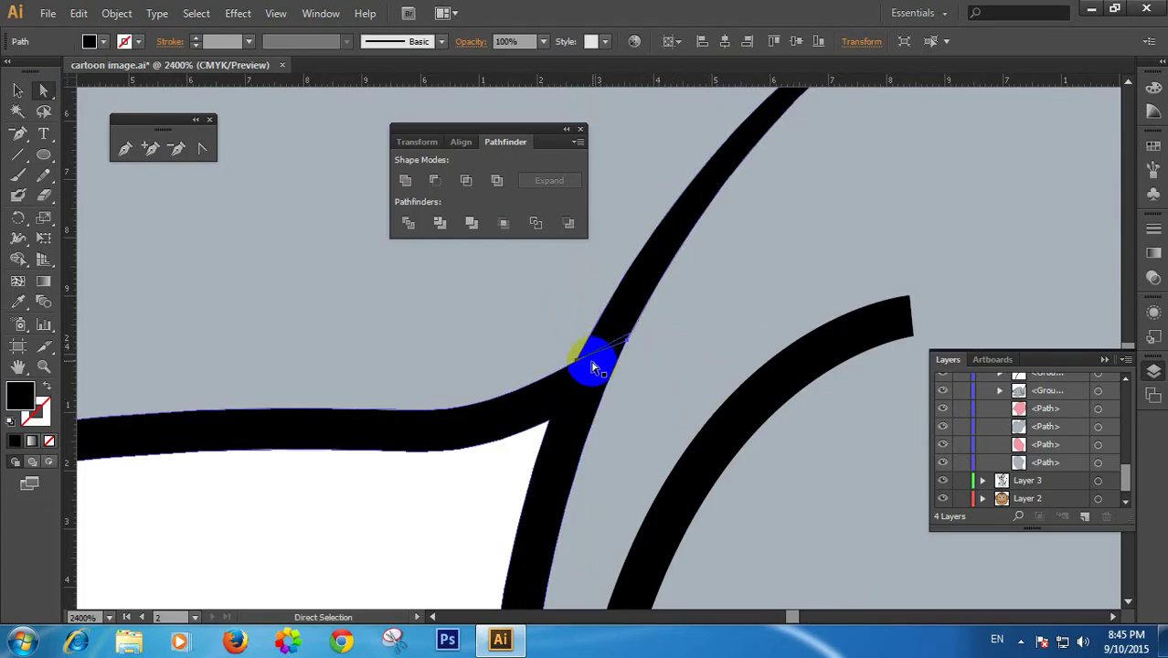
Nudge the outer end anchor of the front foot's upper line further down to overlap the outline corner
{"action": "left_click_drag", "start_coordinate": [574, 365], "coordinate": [571, 375]}
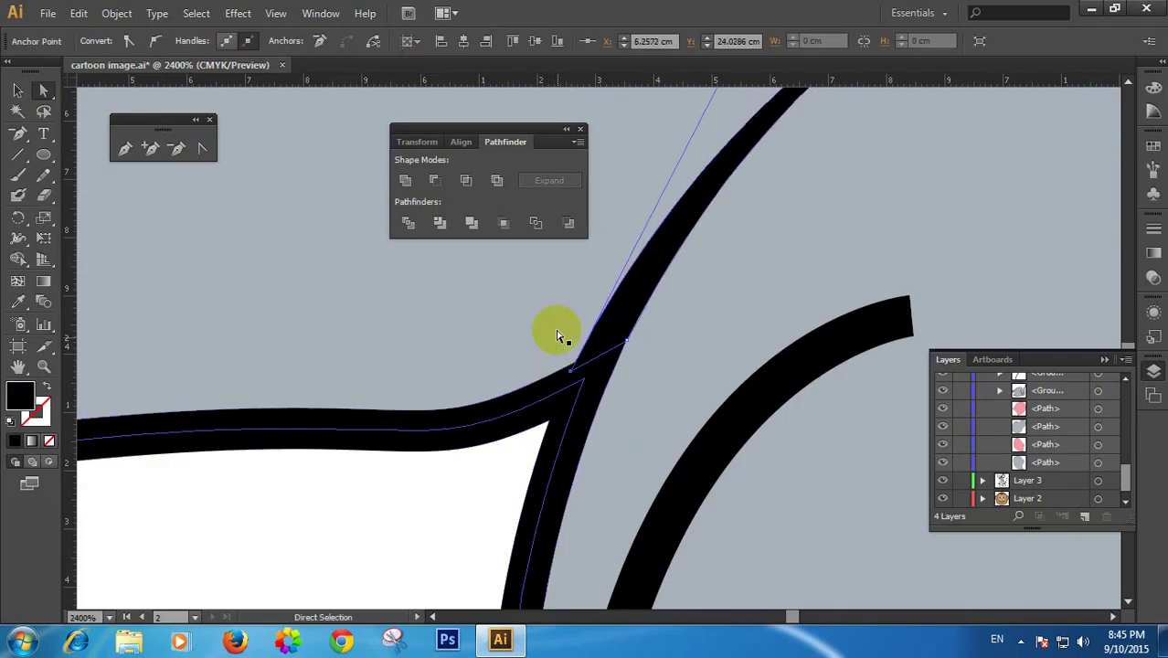
{"action": "left_click", "coordinate": [558, 332]}
{"action": "left_click", "coordinate": [599, 358], "text": "ctrl+alt"}
{"action": "left_click", "coordinate": [620, 359], "text": "ctrl+alt"}
{"action": "left_click", "coordinate": [623, 359], "text": "ctrl+alt"}
{"action": "left_click", "coordinate": [623, 359], "text": "alt"}
{"action": "left_click", "coordinate": [621, 357], "text": "alt"}
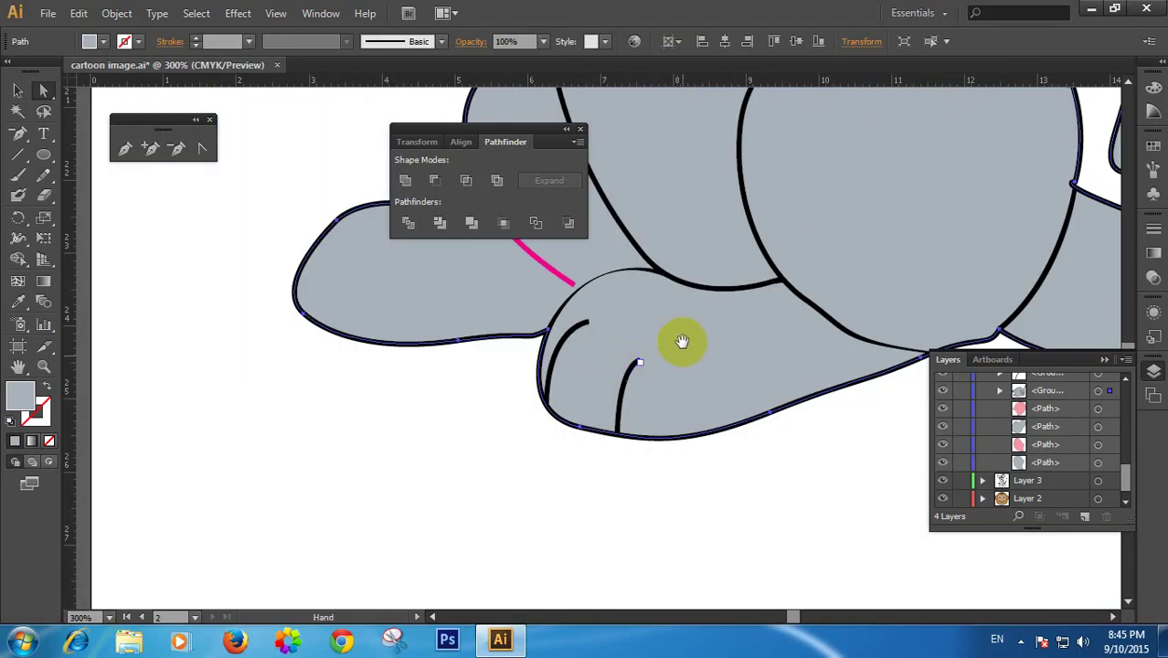
Fill the pink crease line between the back leg and the front foot with black and deselect it
{"action": "left_click", "coordinate": [672, 341], "text": "alt"}
{"action": "left_click", "coordinate": [686, 335], "text": "ctrl+alt"}
{"action": "left_click", "coordinate": [683, 337], "text": "ctrl+alt"}
{"action": "left_click", "coordinate": [682, 338], "text": "ctrl+alt"}
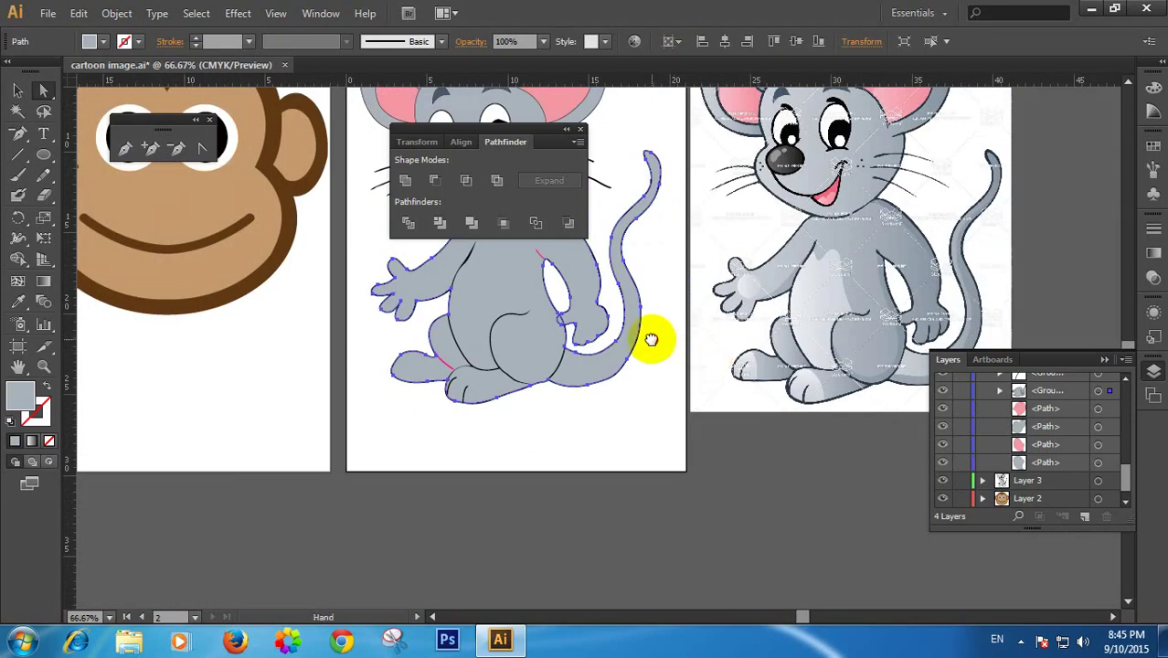
{"action": "left_click_drag", "start_coordinate": [652, 339], "coordinate": [664, 350]}
{"action": "left_click", "coordinate": [664, 433]}
{"action": "left_click_drag", "start_coordinate": [559, 367], "coordinate": [569, 386]}
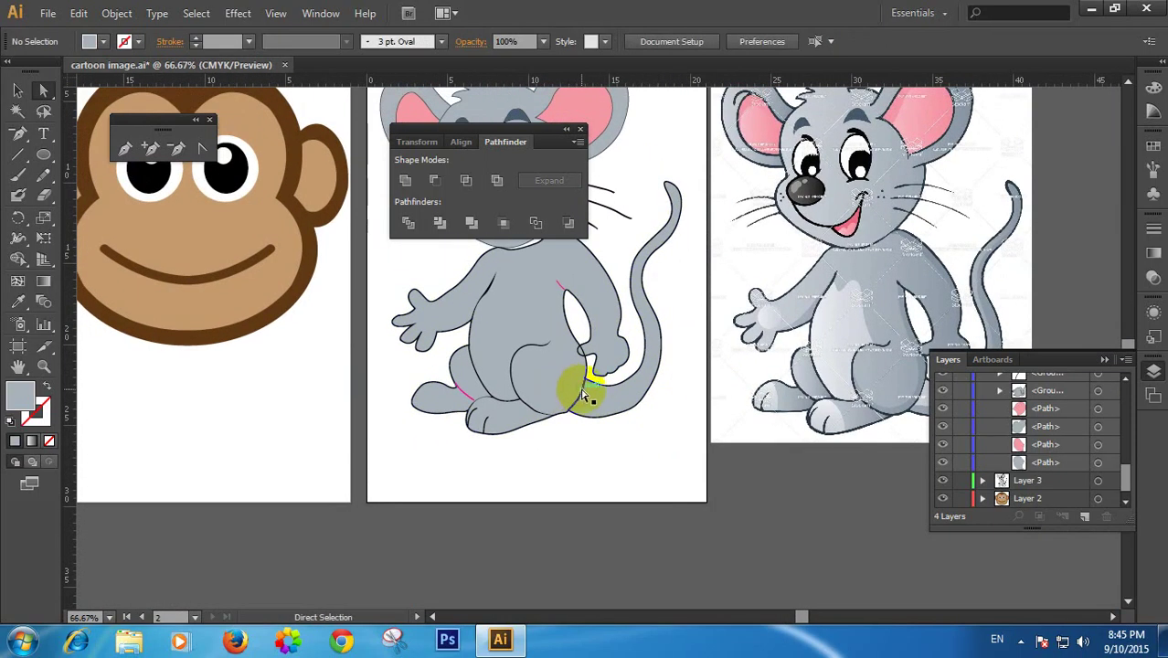
{"action": "left_click", "coordinate": [466, 391]}
{"action": "left_click", "coordinate": [103, 42]}
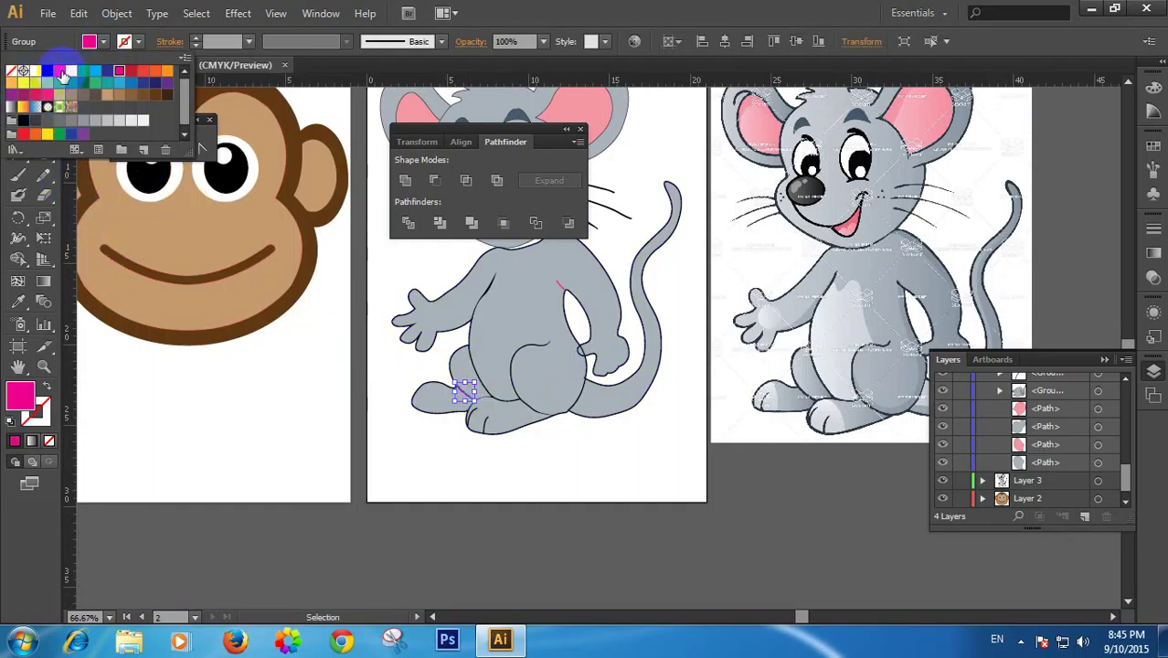
{"action": "left_click", "coordinate": [46, 71]}
{"action": "left_click", "coordinate": [454, 456]}
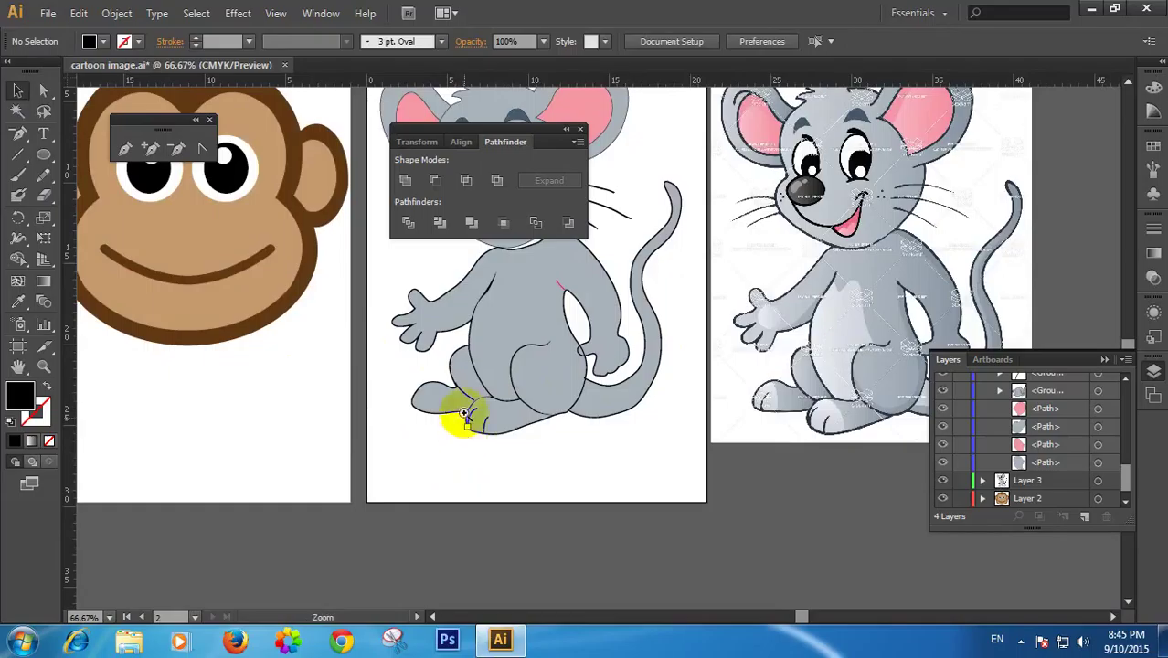
Delete an anchor point at the upper tip of the front foot's outer toe line and deselect it
{"action": "left_click", "coordinate": [494, 413], "text": "ctrl"}
{"action": "left_click", "coordinate": [493, 413]}
{"action": "left_click", "coordinate": [630, 302]}
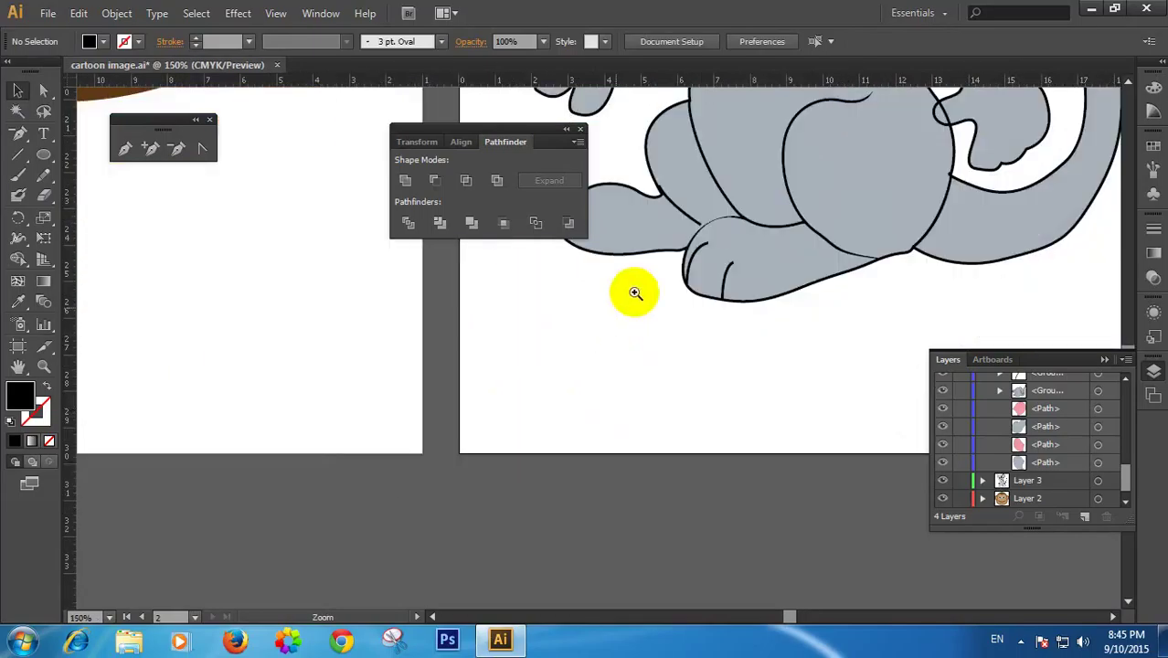
{"action": "left_click", "coordinate": [711, 252]}
{"action": "left_click_drag", "start_coordinate": [714, 251], "coordinate": [814, 197]}
{"action": "left_click_drag", "start_coordinate": [418, 518], "coordinate": [519, 315]}
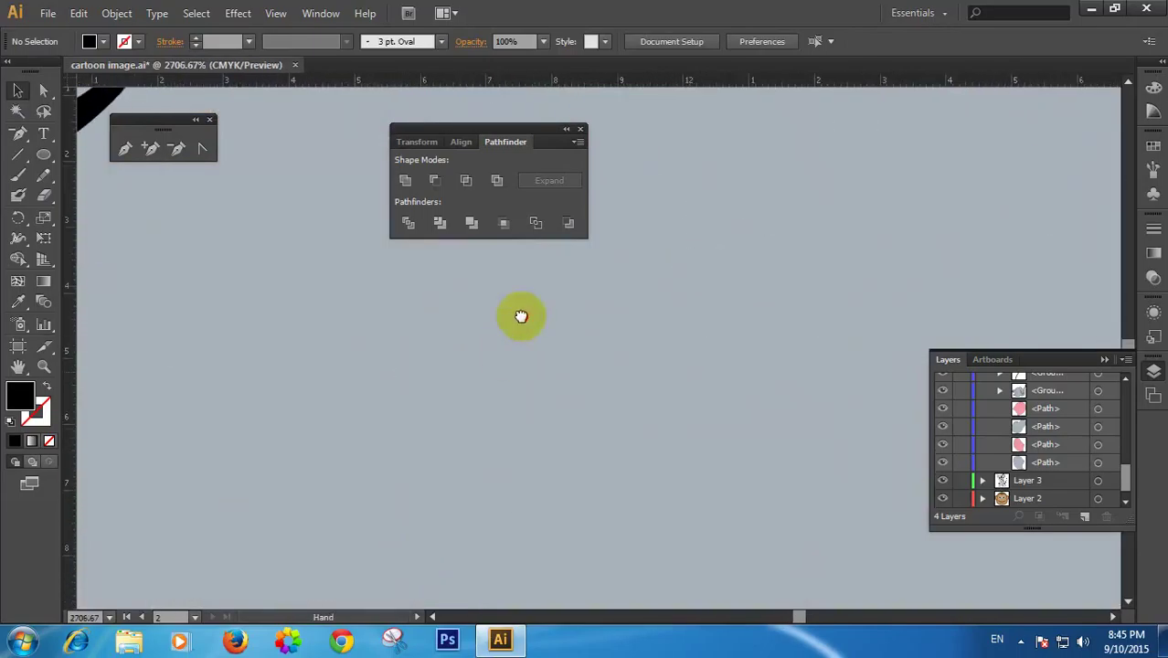
{"action": "left_click", "coordinate": [610, 403], "text": "ctrl+alt"}
{"action": "left_click", "coordinate": [609, 403], "text": "ctrl+alt"}
{"action": "left_click", "coordinate": [610, 403], "text": "ctrl+alt"}
{"action": "left_click", "coordinate": [609, 403], "text": "ctrl+alt"}
{"action": "left_click", "coordinate": [610, 403], "text": "ctrl+alt"}
{"action": "left_click", "coordinate": [609, 403], "text": "ctrl+alt"}
{"action": "left_click", "coordinate": [609, 403], "text": "ctrl+alt"}
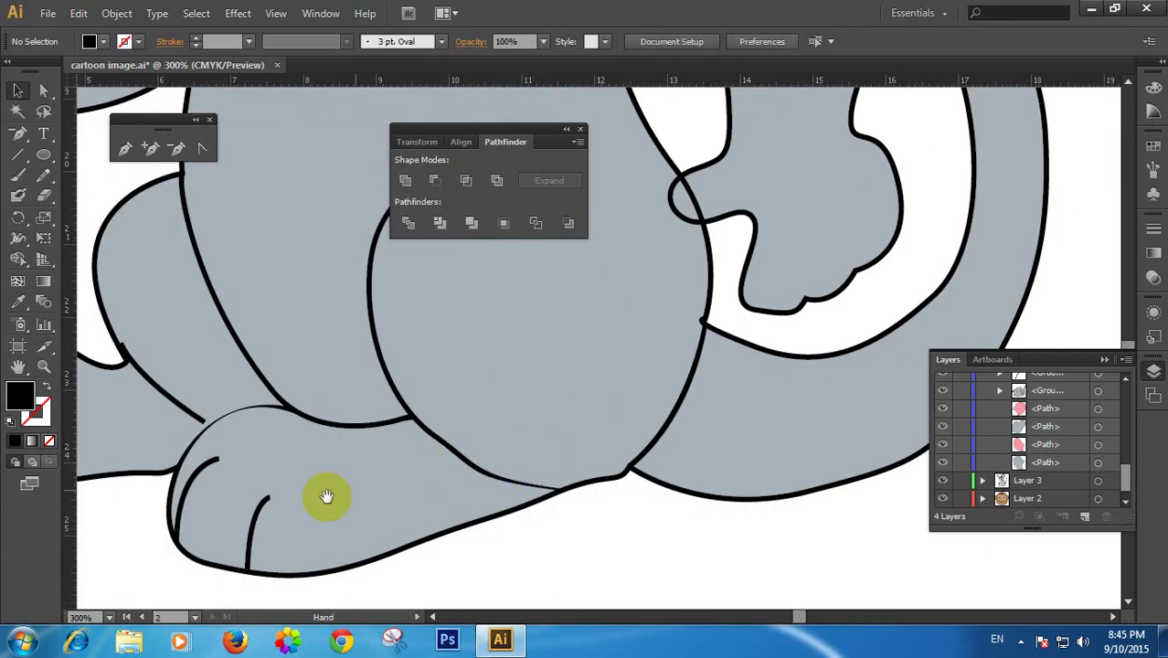
{"action": "left_click_drag", "start_coordinate": [327, 495], "coordinate": [539, 416]}
{"action": "left_click", "coordinate": [486, 432], "text": "ctrl"}
{"action": "left_click", "coordinate": [530, 357], "text": "ctrl"}
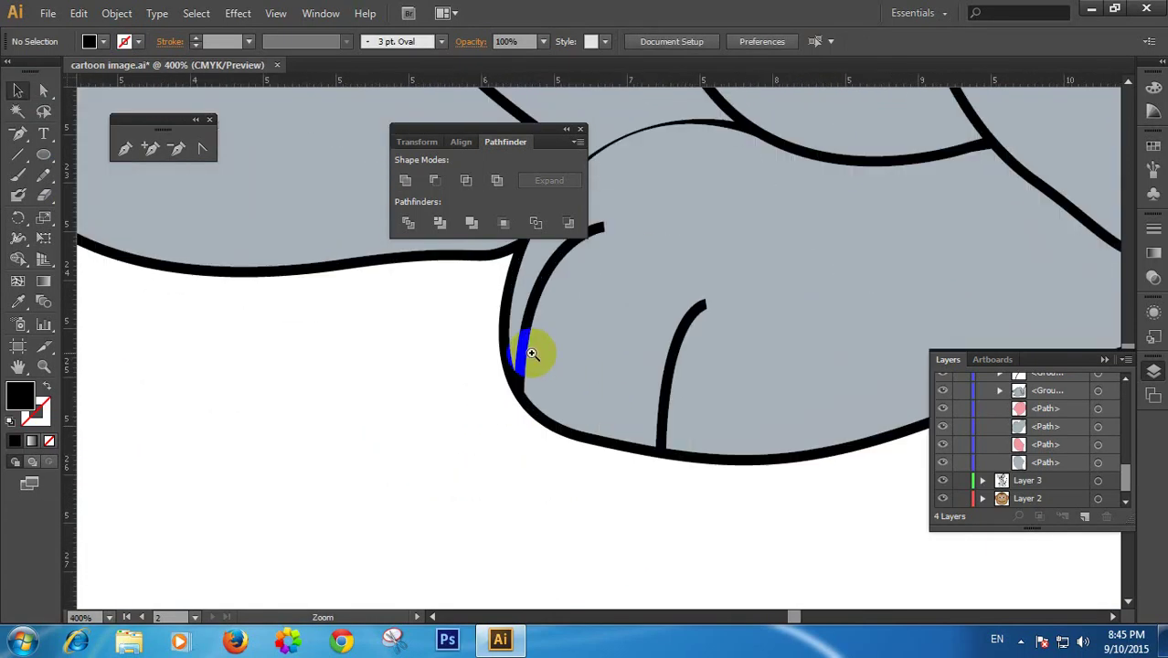
{"action": "left_click", "coordinate": [607, 232]}
{"action": "left_click_drag", "start_coordinate": [623, 242], "coordinate": [633, 311]}
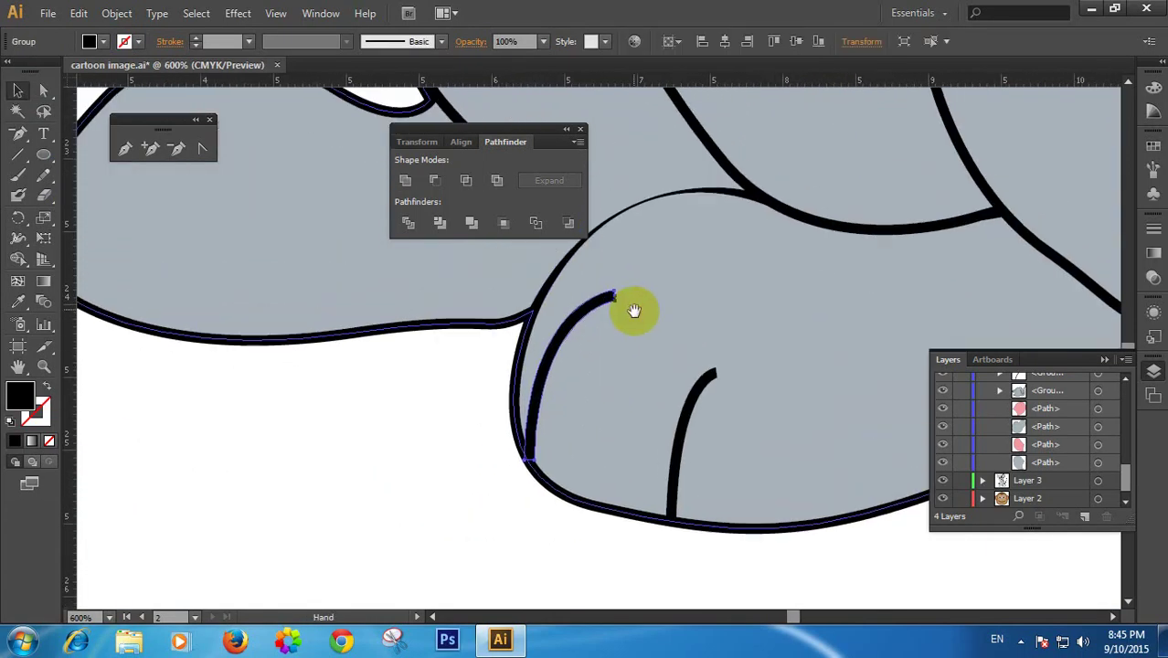
{"action": "left_click", "coordinate": [172, 149]}
{"action": "left_click", "coordinate": [617, 302]}
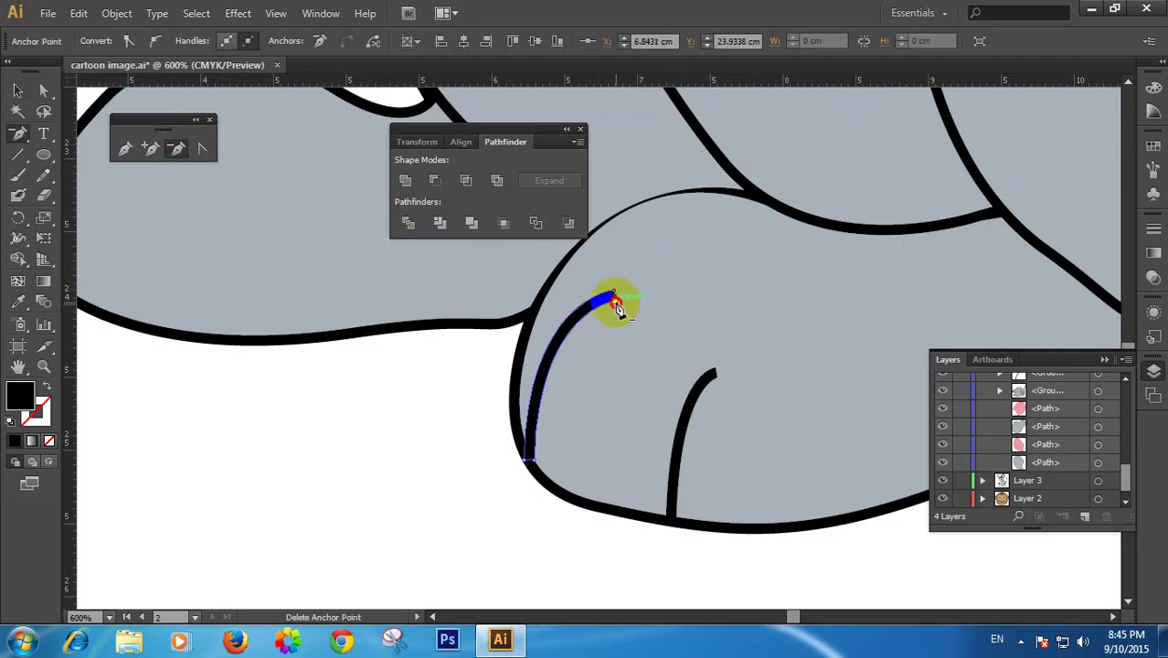
{"action": "left_click", "coordinate": [750, 340]}
{"action": "left_click", "coordinate": [18, 91]}
{"action": "left_click", "coordinate": [373, 412]}
Remove the remaining blunt corner anchor from the outer toe line's upper end so it tapers to a point
{"action": "left_click", "coordinate": [597, 329], "text": "ctrl"}
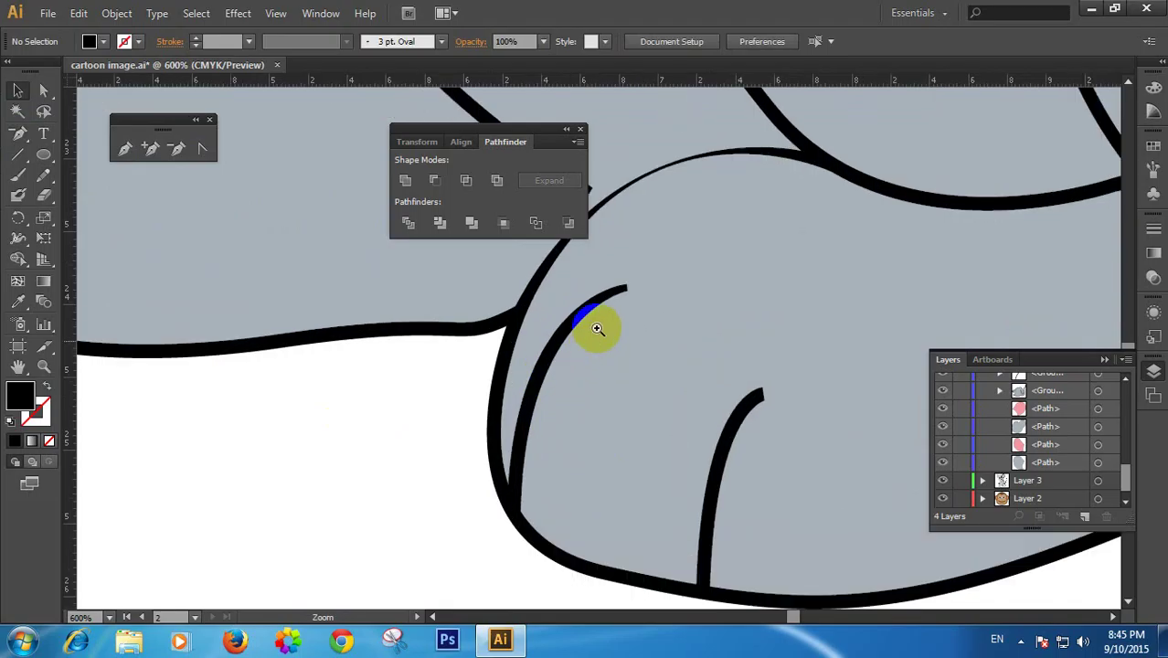
{"action": "left_click", "coordinate": [596, 329], "text": "ctrl"}
{"action": "left_click", "coordinate": [43, 90]}
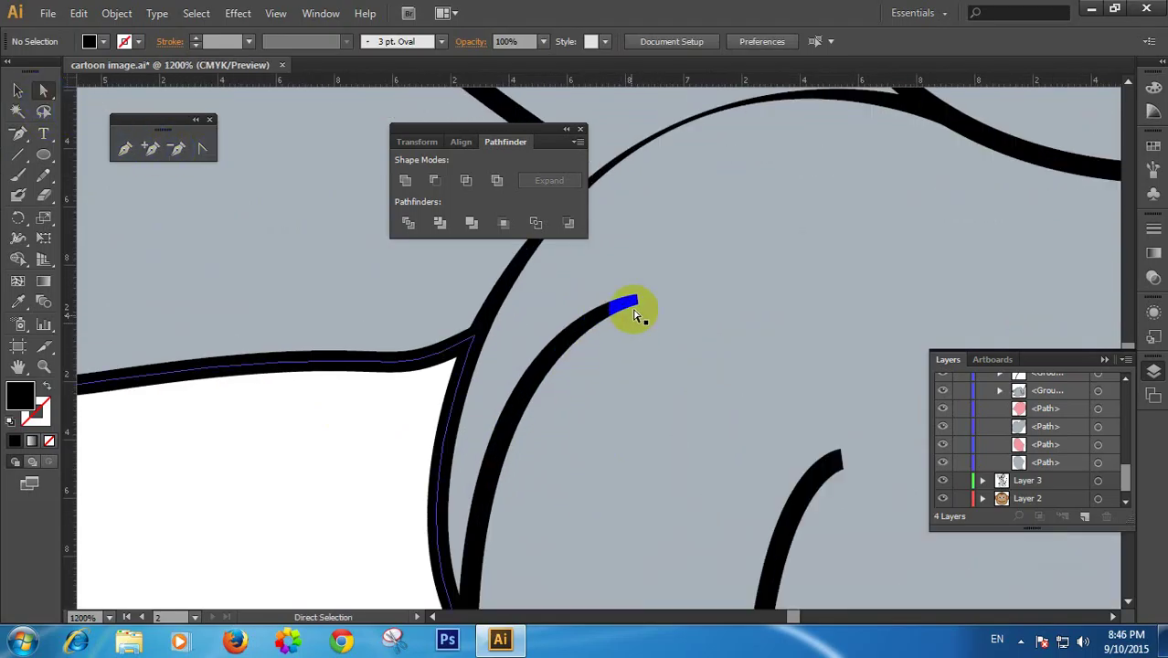
{"action": "left_click", "coordinate": [637, 310]}
{"action": "left_click", "coordinate": [174, 149]}
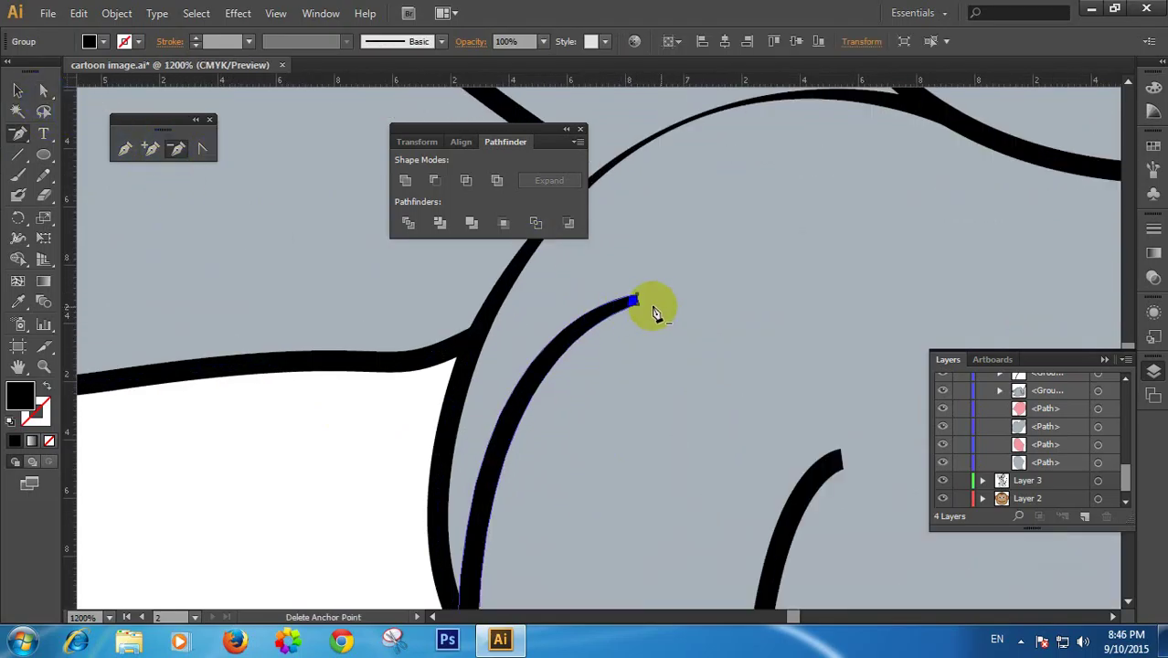
{"action": "left_click", "coordinate": [640, 310]}
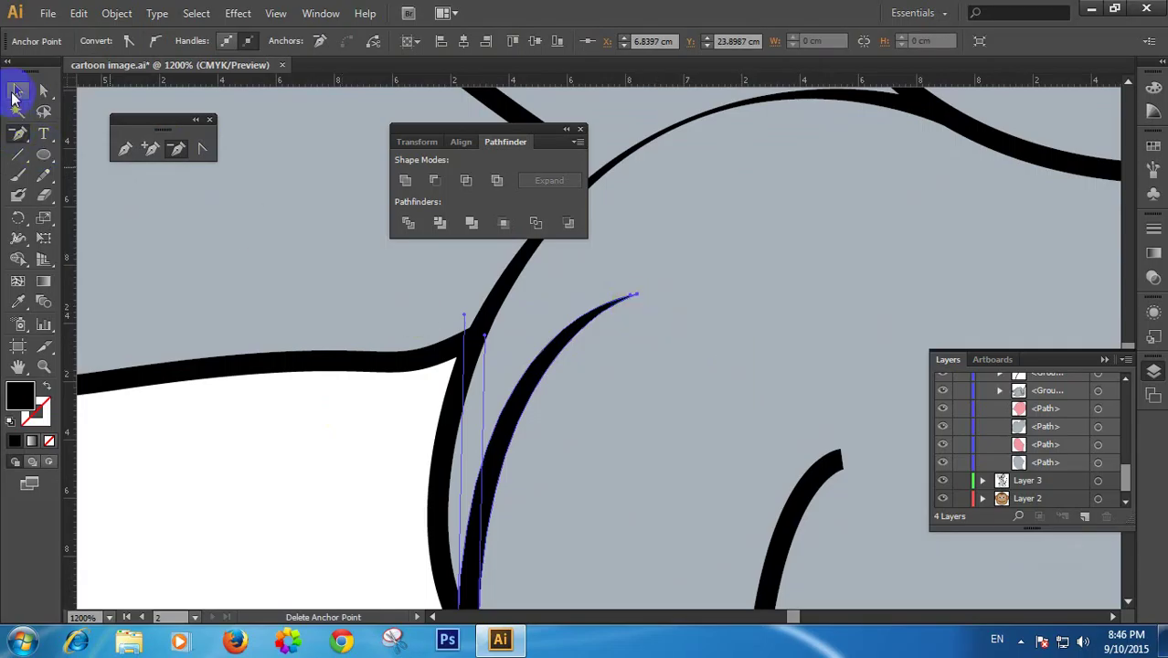
{"action": "left_click", "coordinate": [15, 94]}
{"action": "left_click", "coordinate": [411, 517]}
Taper the upper end of the front foot's inner toe line to a point by deleting its corner anchor
{"action": "left_click_drag", "start_coordinate": [630, 464], "coordinate": [633, 359]}
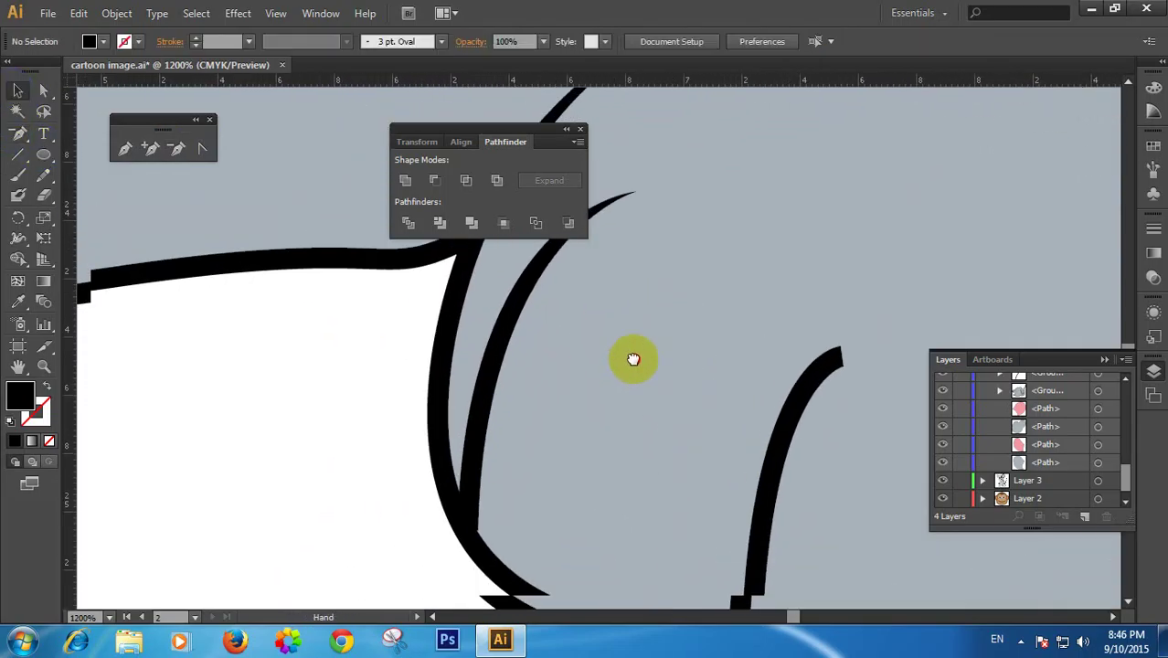
{"action": "left_click", "coordinate": [792, 377]}
{"action": "left_click", "coordinate": [176, 148]}
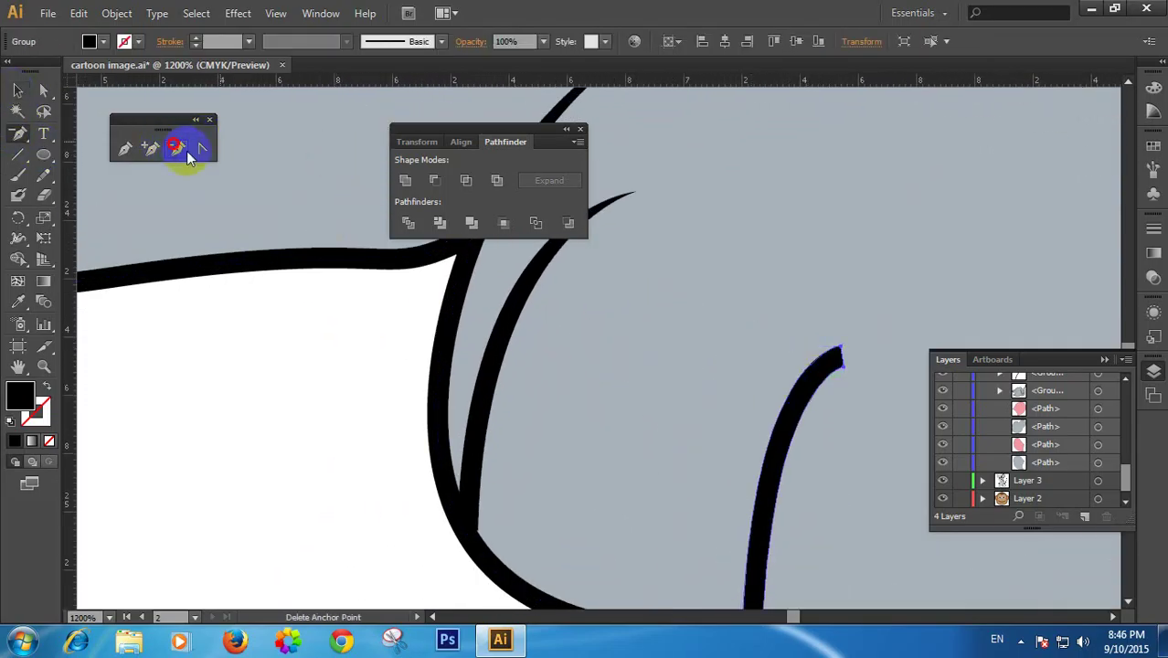
{"action": "left_click", "coordinate": [842, 367]}
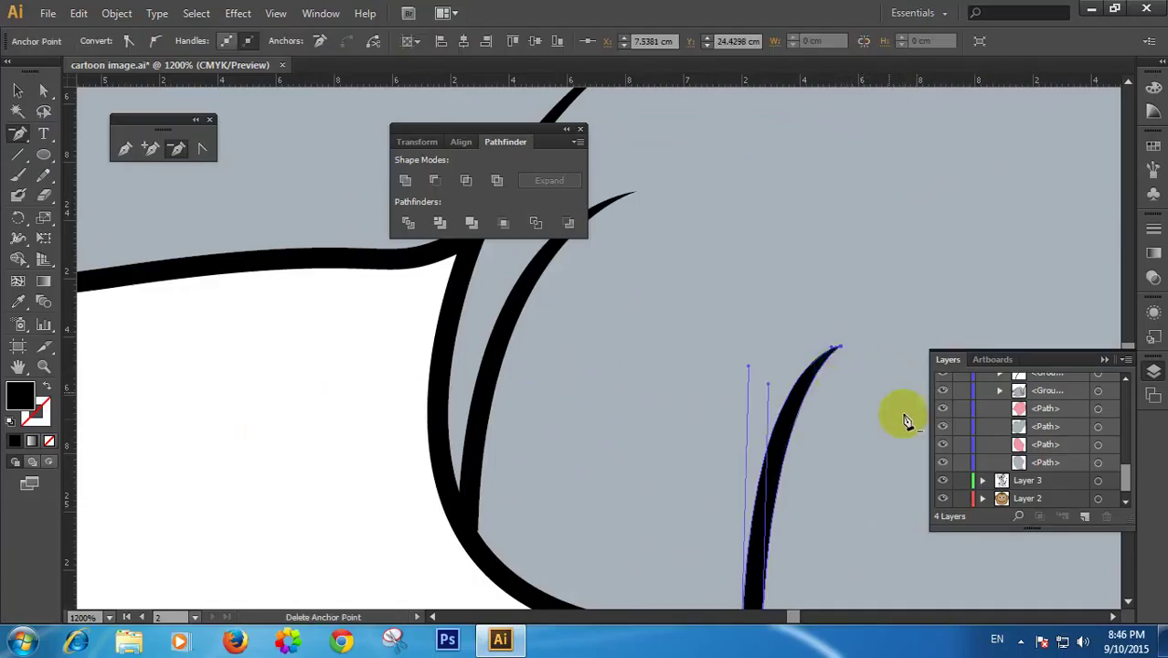
{"action": "left_click_drag", "start_coordinate": [901, 433], "coordinate": [821, 304]}
{"action": "left_click", "coordinate": [43, 91]}
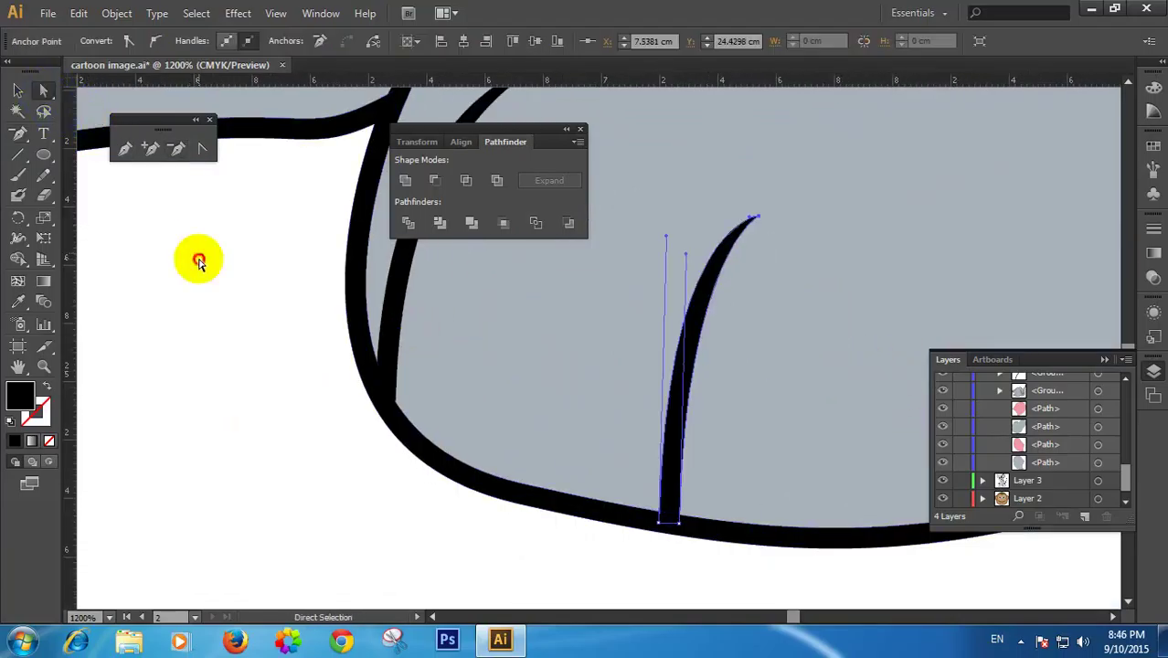
{"action": "left_click", "coordinate": [291, 349]}
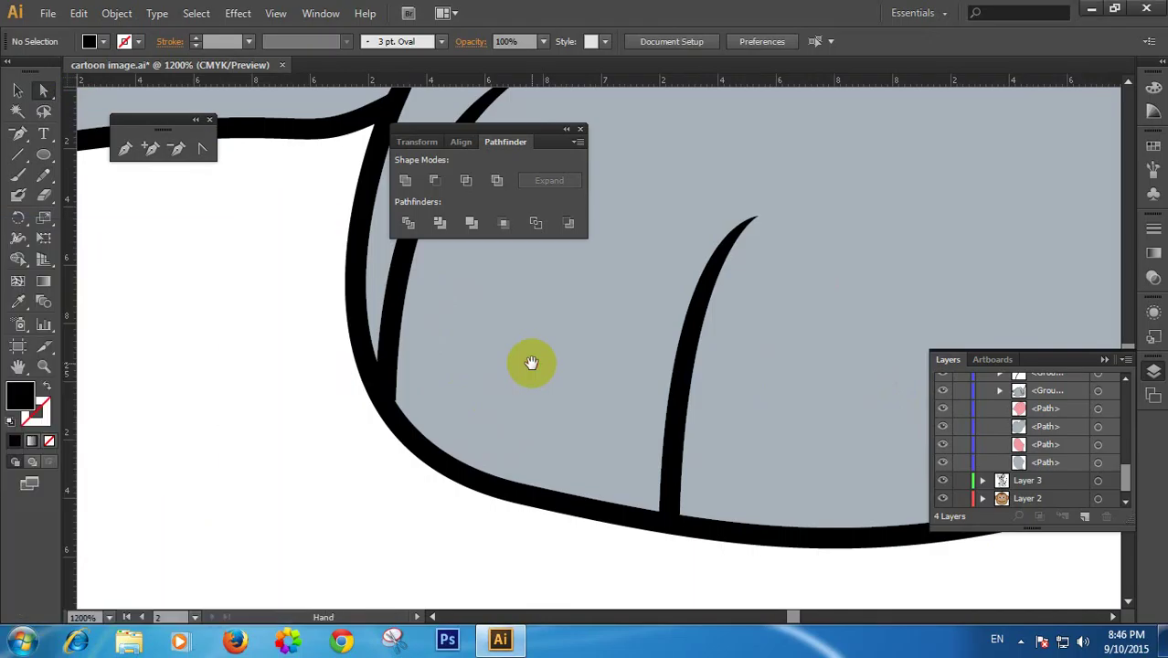
Duplicate the front foot's outer toe line and place the copy on the back foot
{"action": "scroll", "coordinate": [532, 365], "scroll_direction": "up", "scroll_amount": 5}
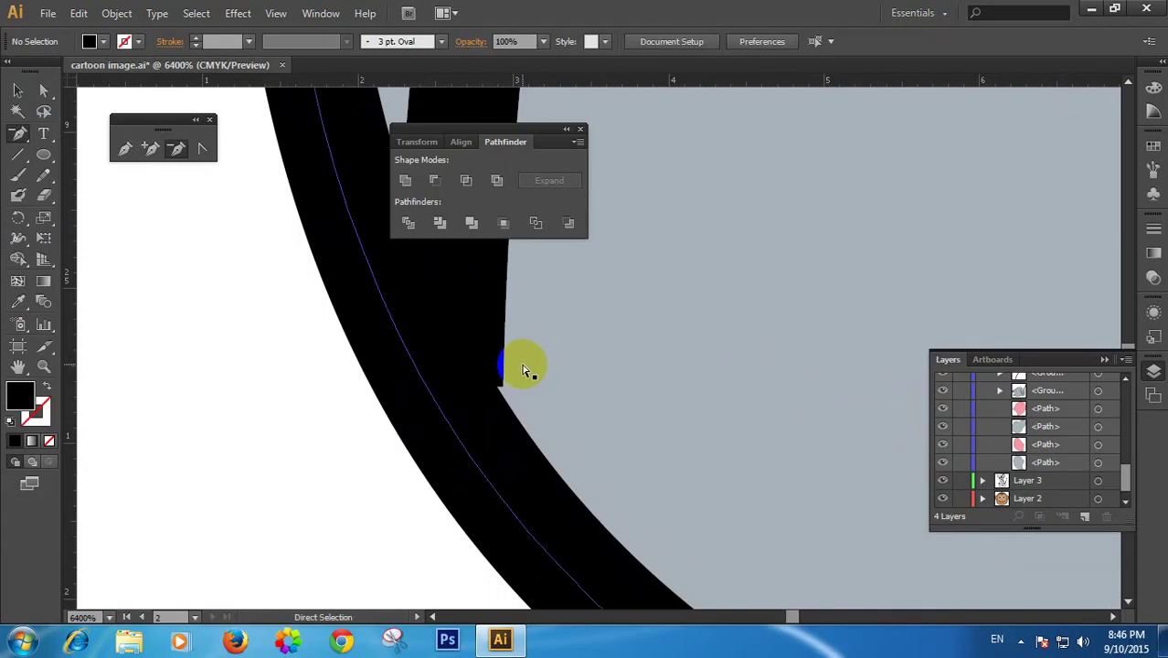
{"action": "scroll", "coordinate": [523, 370], "scroll_direction": "down", "scroll_amount": 7}
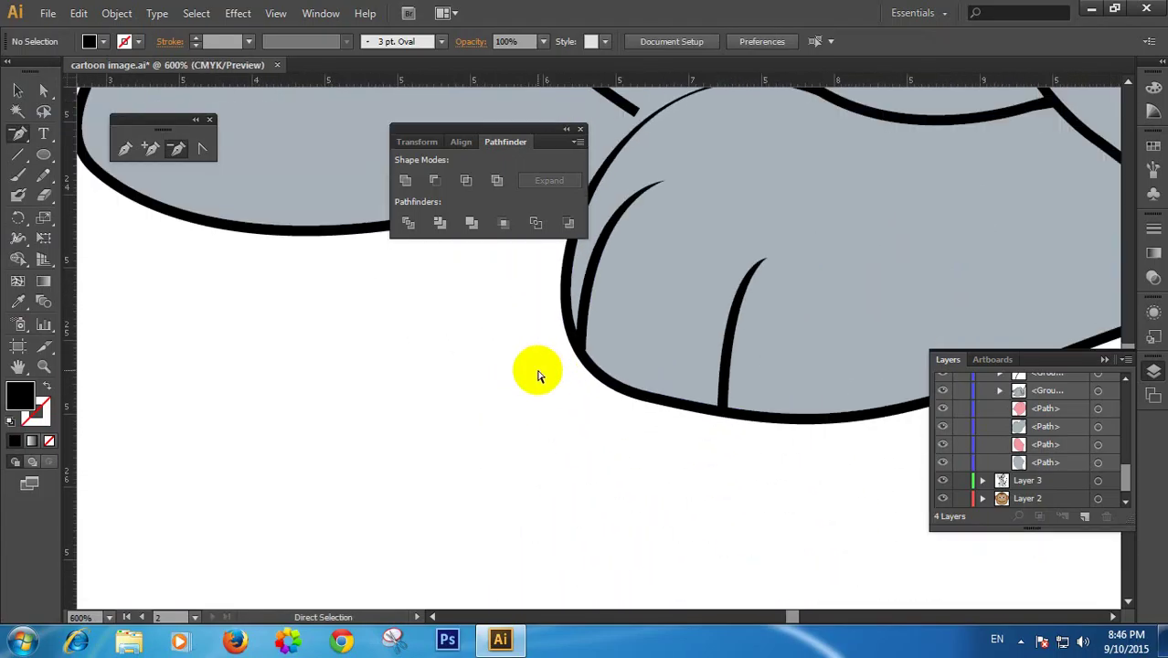
{"action": "scroll", "coordinate": [538, 375], "scroll_direction": "down", "scroll_amount": 4}
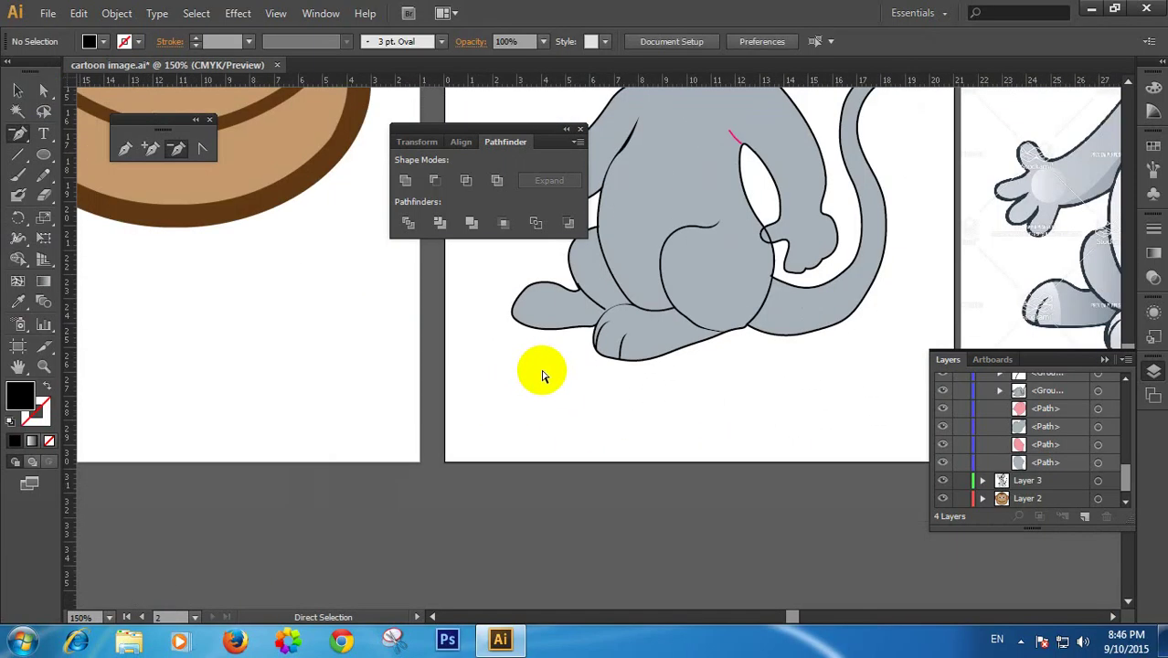
{"action": "scroll", "coordinate": [693, 344], "scroll_direction": "down", "scroll_amount": 1}
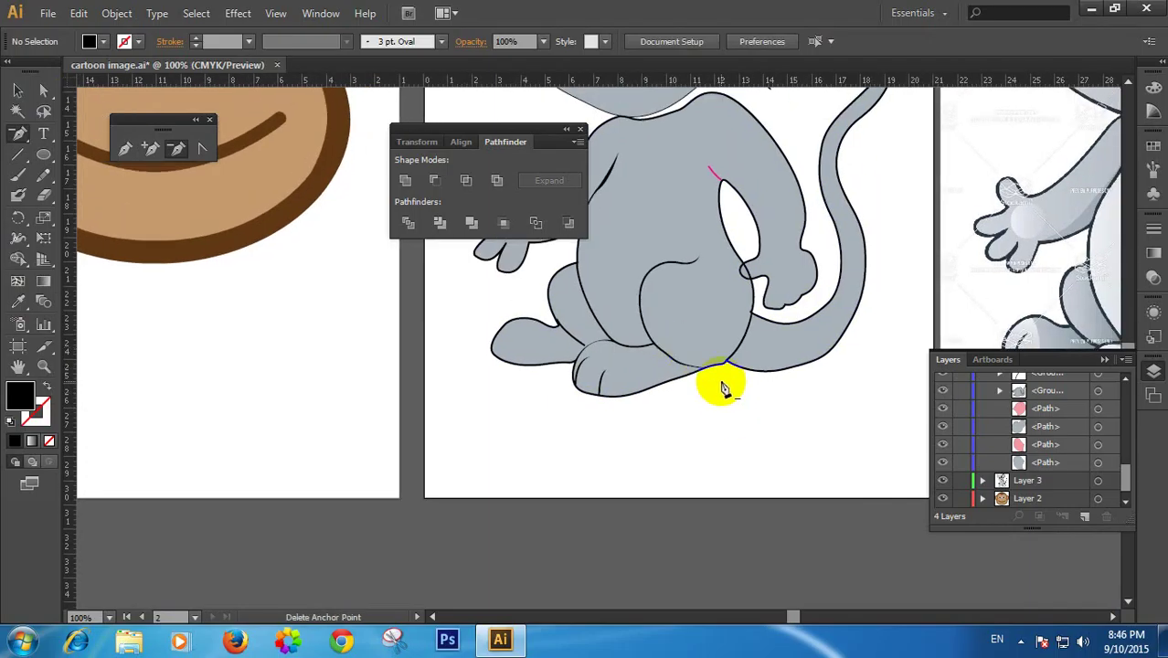
{"action": "left_click_drag", "start_coordinate": [718, 387], "coordinate": [535, 344]}
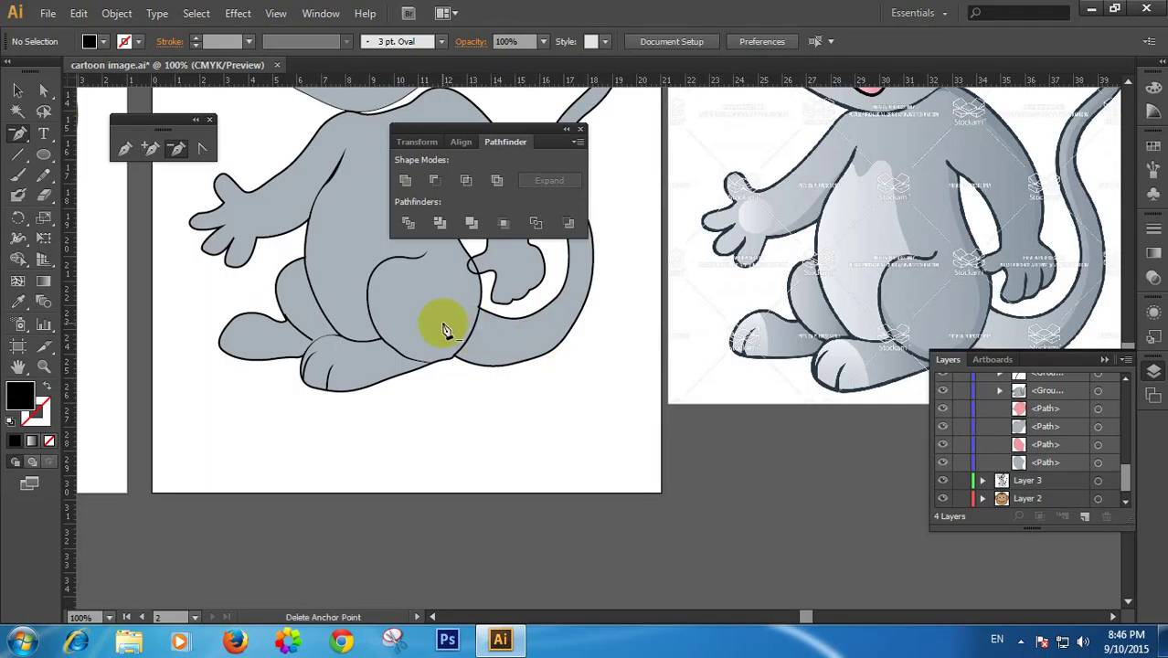
{"action": "left_click", "coordinate": [415, 312]}
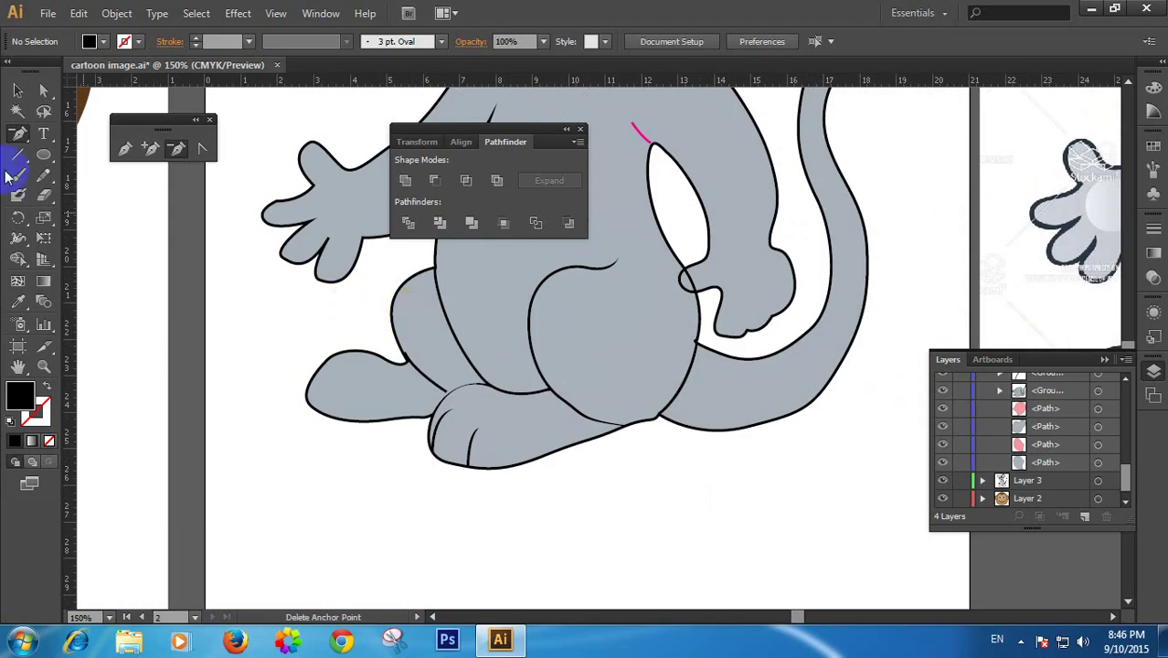
{"action": "left_click", "coordinate": [43, 91]}
{"action": "left_click", "coordinate": [443, 430]}
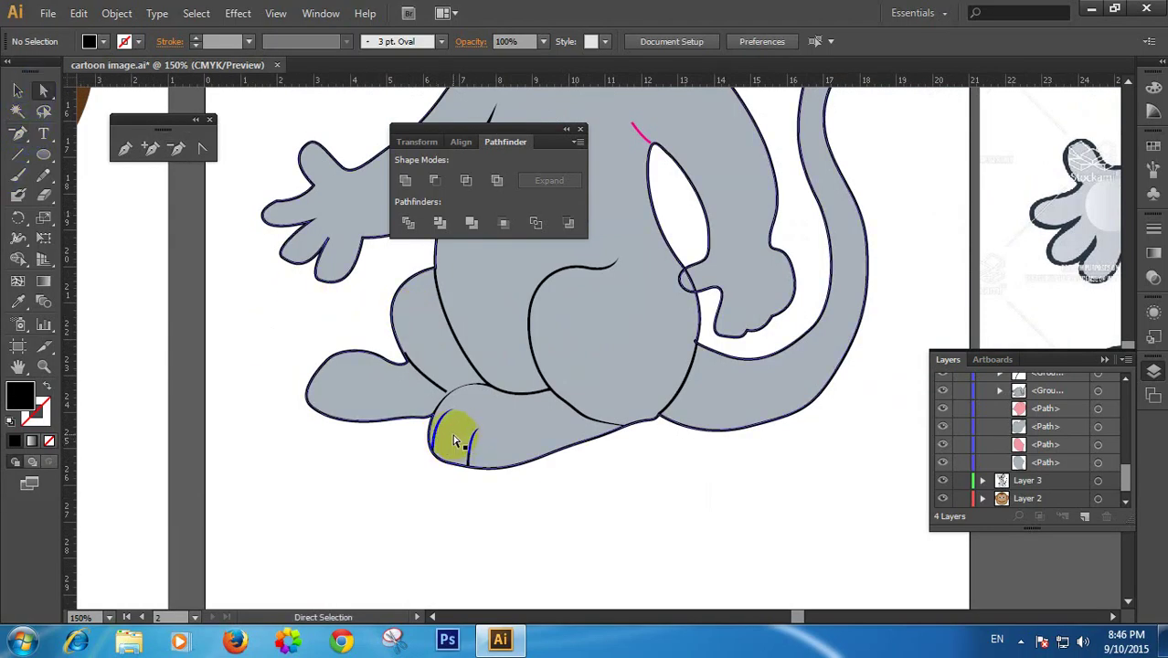
{"action": "left_click_drag", "start_coordinate": [437, 429], "coordinate": [328, 383]}
Rotate the copied toe line clockwise and move it down about 0.18 cm onto the back foot's lower outline
{"action": "left_click", "coordinate": [368, 377]}
{"action": "key", "text": "ctrl+t"}
{"action": "left_click", "coordinate": [348, 378]}
{"action": "left_click", "coordinate": [18, 91]}
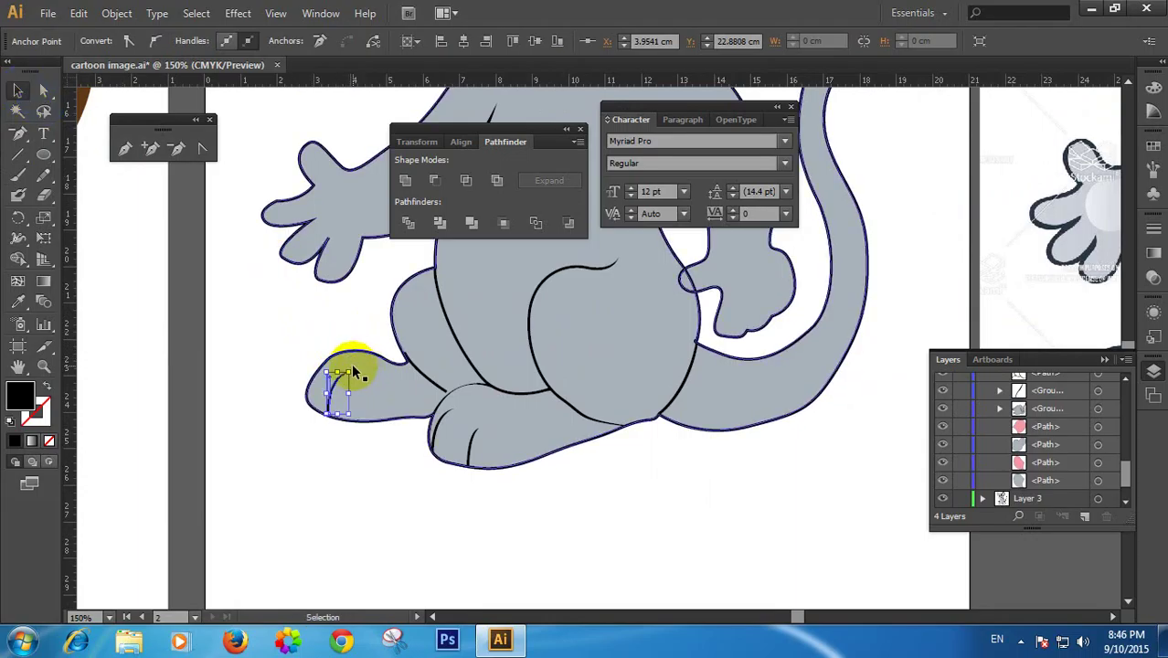
{"action": "left_click_drag", "start_coordinate": [351, 363], "coordinate": [373, 374]}
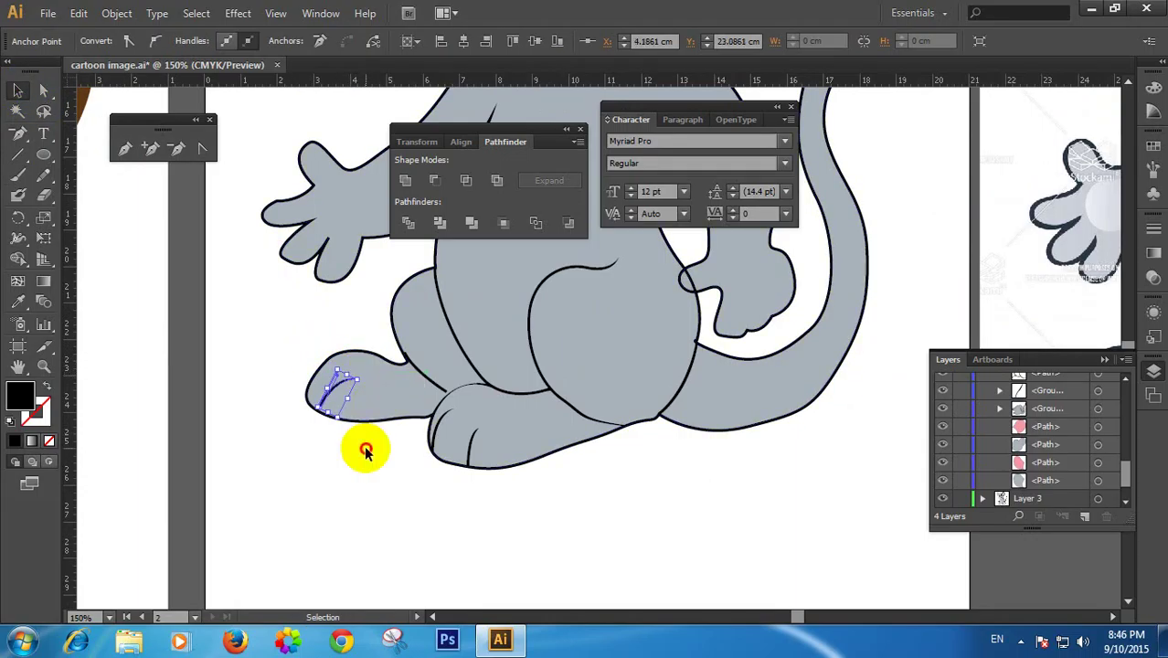
{"action": "left_click", "coordinate": [365, 449]}
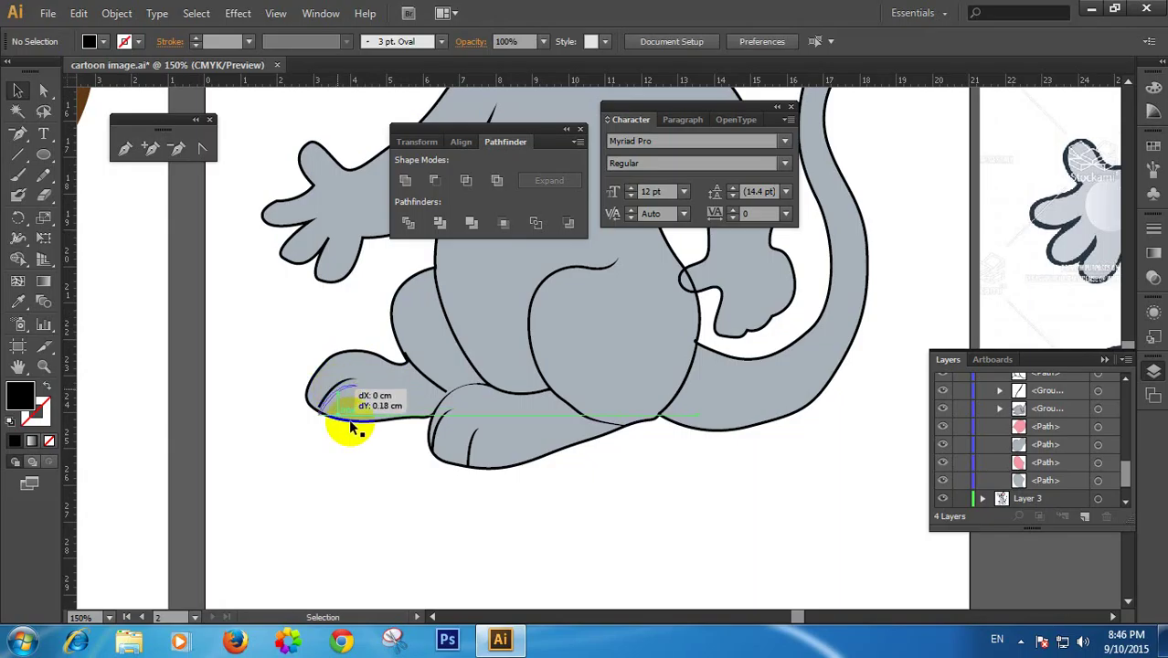
{"action": "left_click_drag", "start_coordinate": [350, 427], "coordinate": [350, 427]}
{"action": "left_click", "coordinate": [410, 491]}
Rotate the back foot's toe line slightly counterclockwise and move its lower end onto the foot outline
{"action": "key", "text": "space"}
{"action": "left_click_drag", "start_coordinate": [491, 449], "coordinate": [398, 429]}
{"action": "scroll", "coordinate": [260, 365], "scroll_direction": "up", "scroll_amount": 4}
{"action": "left_click", "coordinate": [564, 362]}
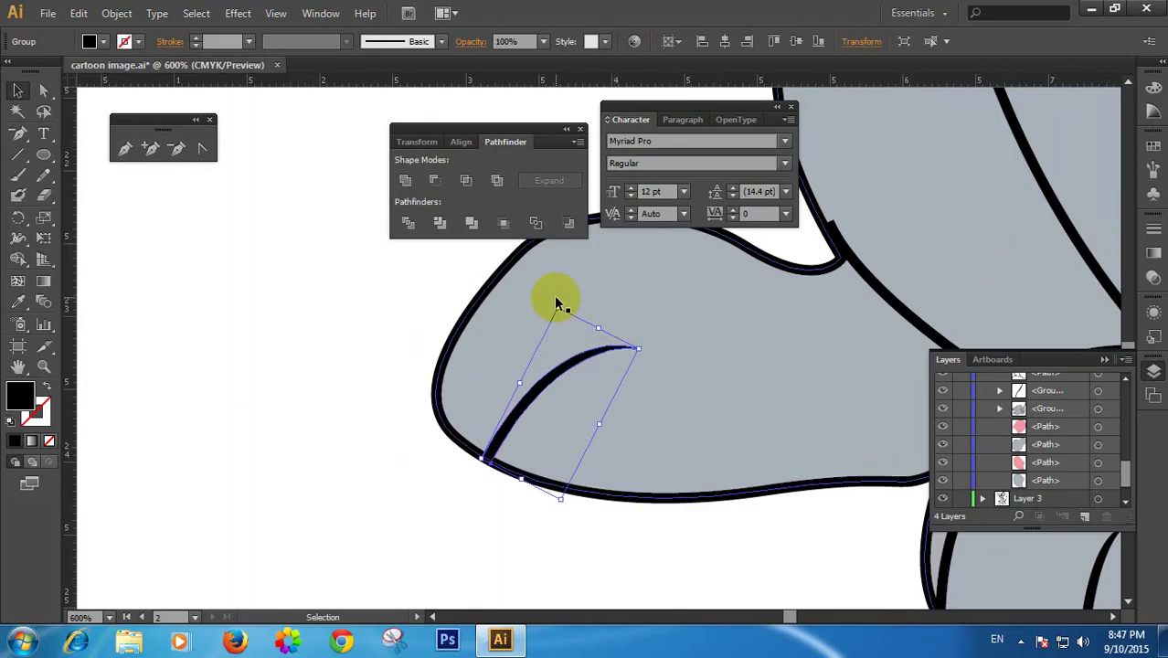
{"action": "mouse_move", "coordinate": [563, 294]}
{"action": "left_mouse_down"}
{"action": "mouse_move", "coordinate": [529, 290]}
{"action": "mouse_move", "coordinate": [551, 293]}
{"action": "left_mouse_up"}
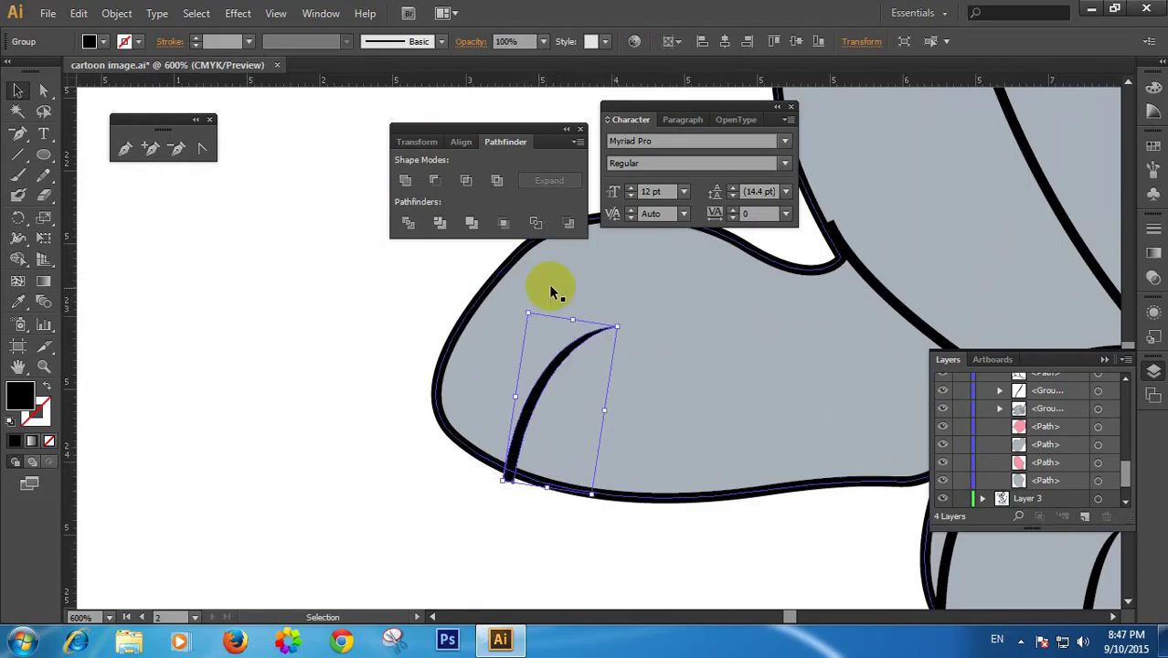
{"action": "left_click", "coordinate": [537, 440]}
{"action": "left_click_drag", "start_coordinate": [518, 442], "coordinate": [521, 431]}
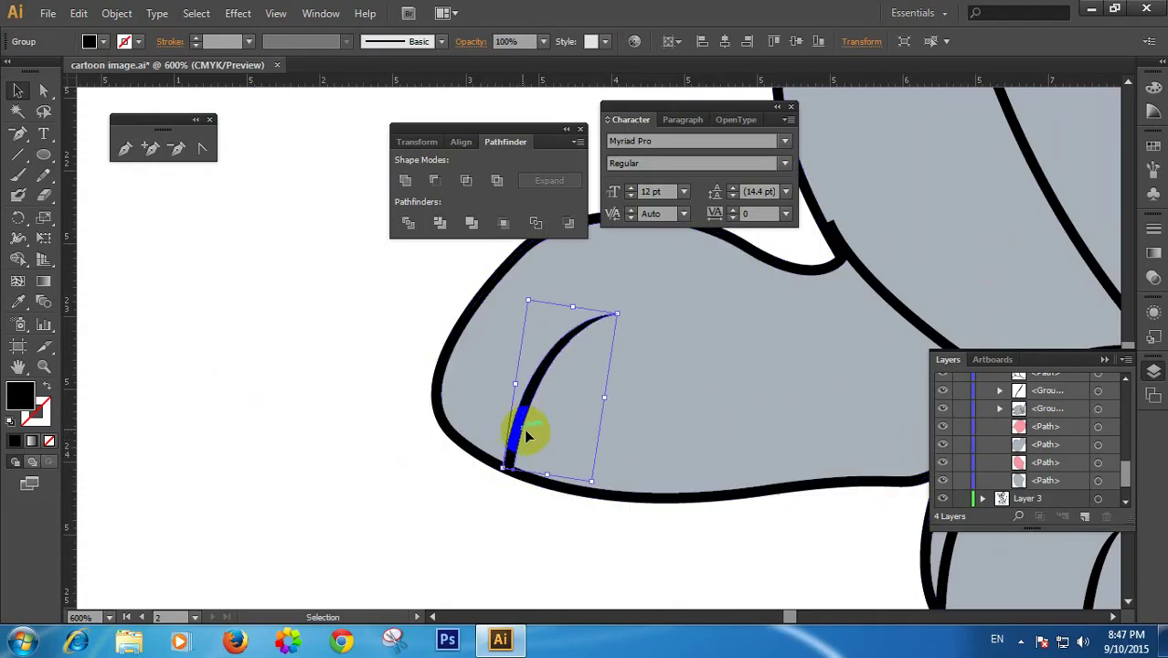
{"action": "left_click", "coordinate": [566, 521]}
Examine the whole mouse drawing beside the reference picture
{"action": "key", "text": "z"}
{"action": "left_click", "coordinate": [672, 530], "text": "alt"}
{"action": "left_click", "coordinate": [673, 529], "text": "alt"}
{"action": "left_click", "coordinate": [673, 529], "text": "alt"}
{"action": "left_click", "coordinate": [673, 529], "text": "alt"}
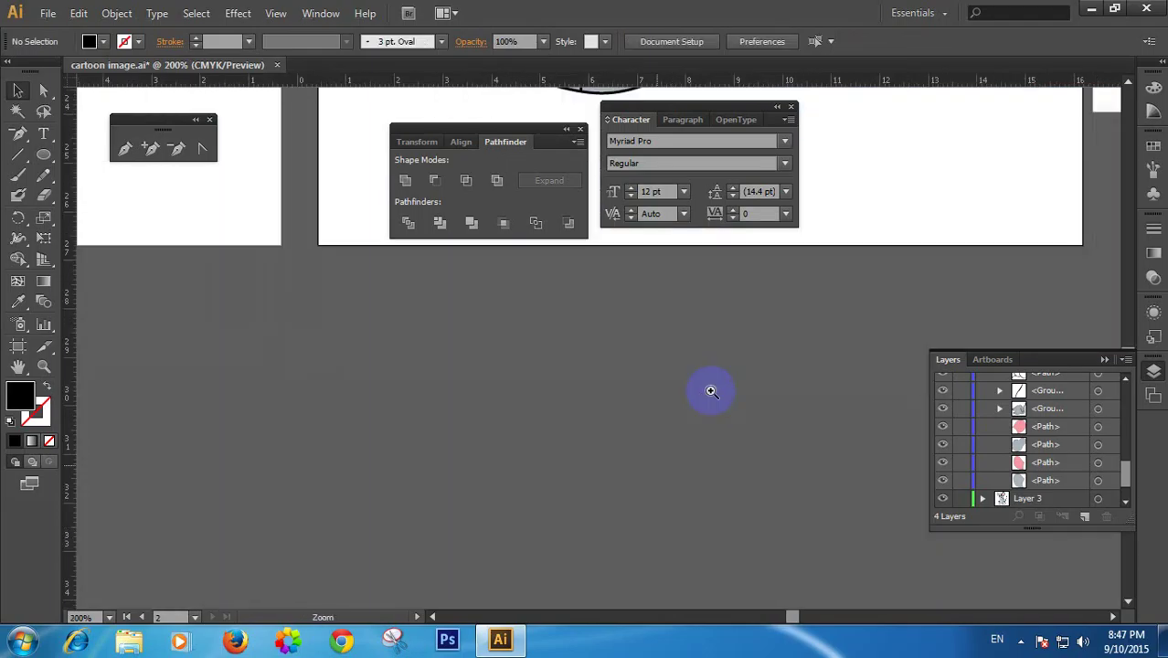
{"action": "left_click", "coordinate": [721, 327], "text": "alt"}
{"action": "left_click", "coordinate": [722, 326], "text": "alt"}
{"action": "left_click", "coordinate": [722, 326], "text": "alt"}
{"action": "left_click_drag", "start_coordinate": [741, 311], "coordinate": [697, 427]}
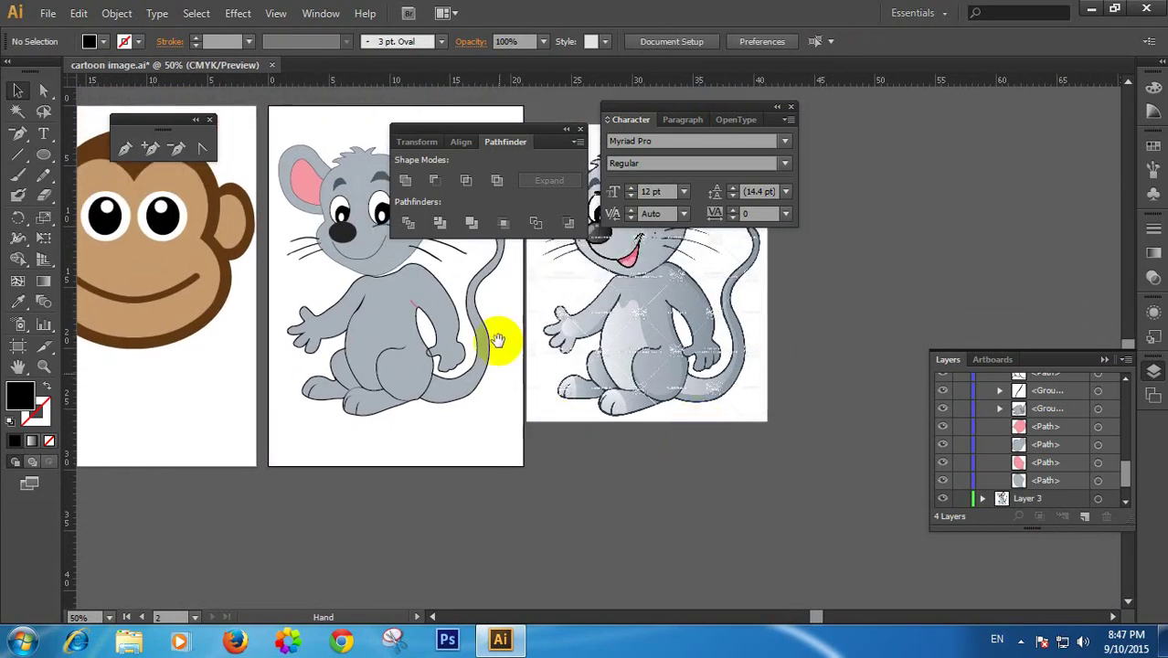
{"action": "left_click_drag", "start_coordinate": [496, 322], "coordinate": [503, 374]}
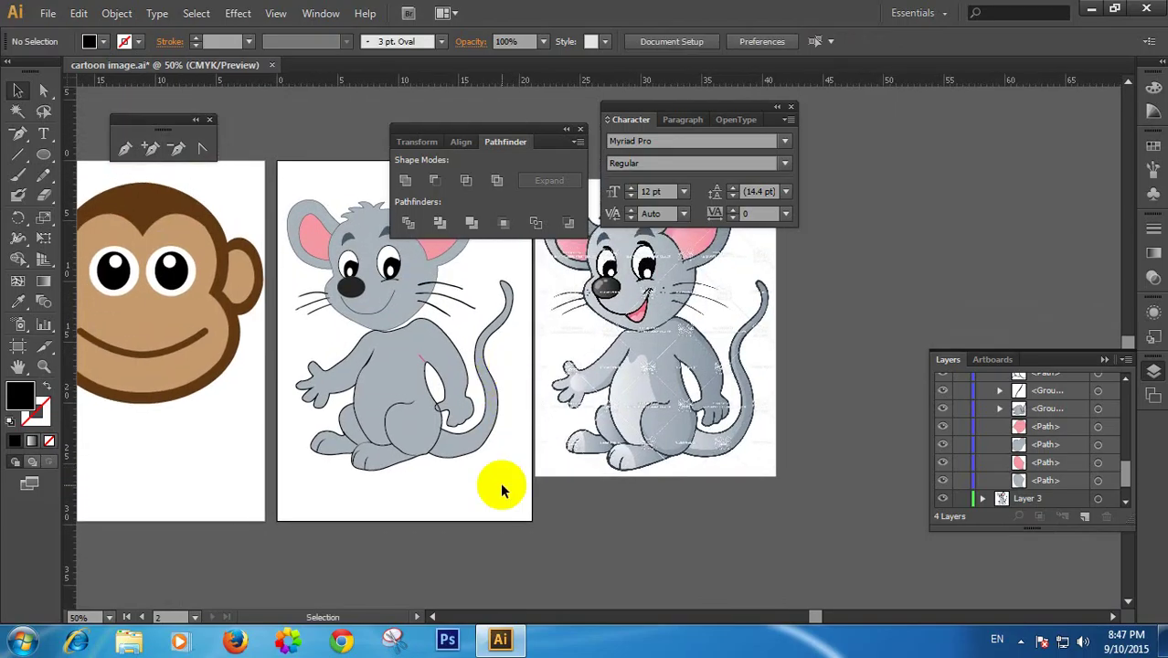
{"action": "scroll", "coordinate": [466, 462], "scroll_direction": "up", "scroll_amount": 1}
{"action": "left_click", "coordinate": [625, 451]}
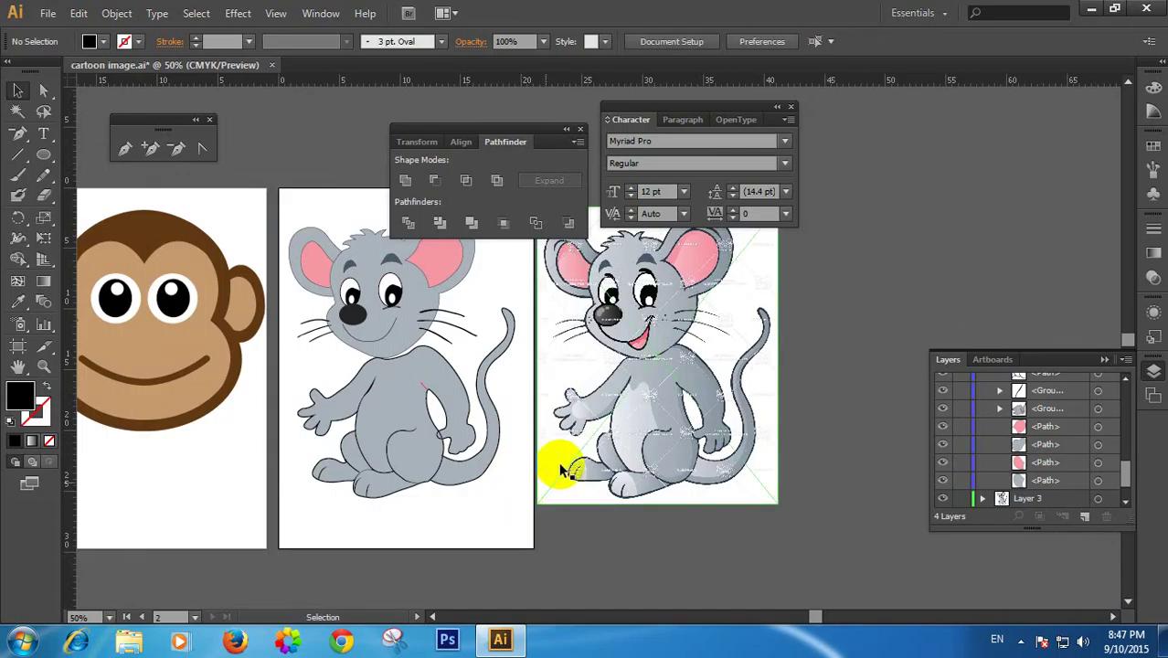
{"action": "key", "text": "space"}
{"action": "left_click_drag", "start_coordinate": [511, 331], "coordinate": [504, 373]}
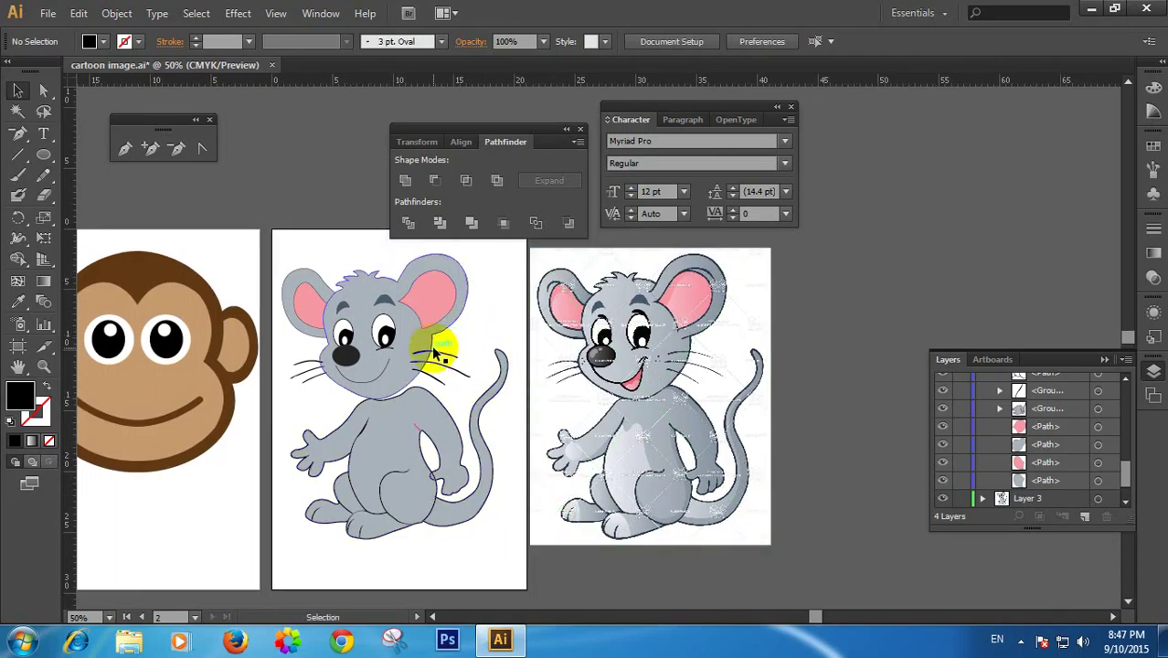
{"action": "left_click", "coordinate": [441, 406]}
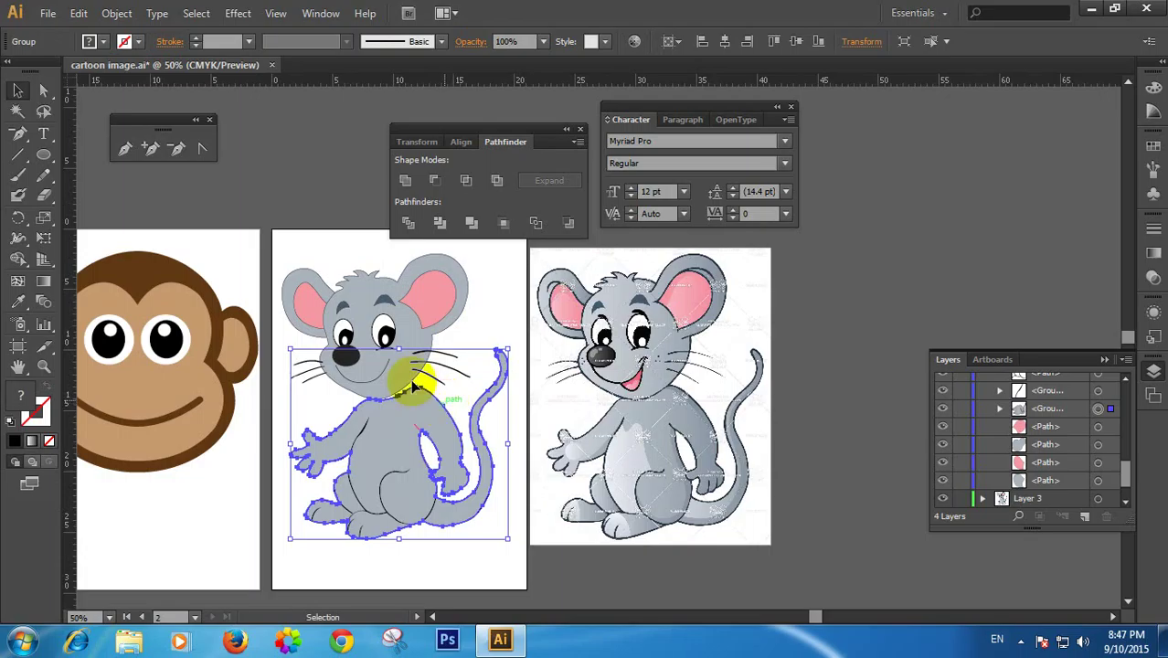
{"action": "left_click", "coordinate": [17, 111]}
{"action": "key", "text": "ctrl+shift+a"}
{"action": "left_click", "coordinate": [407, 428]}
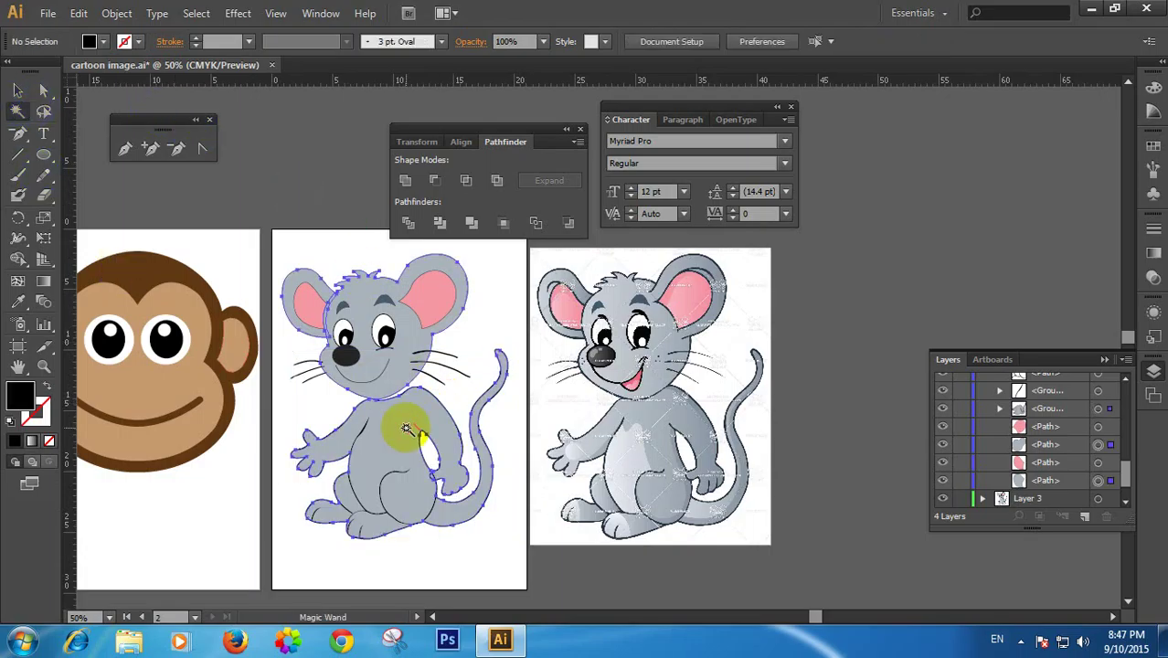
{"action": "left_click", "coordinate": [20, 90]}
{"action": "left_click", "coordinate": [105, 113]}
{"action": "left_click", "coordinate": [419, 423]}
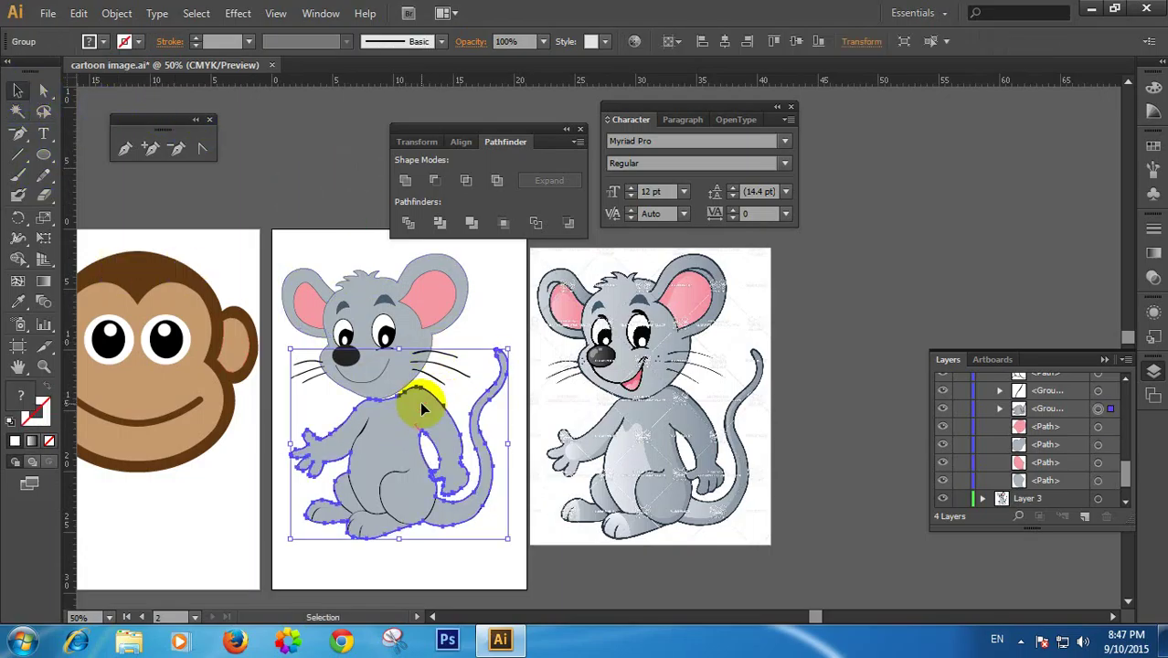
{"action": "left_click", "coordinate": [323, 170]}
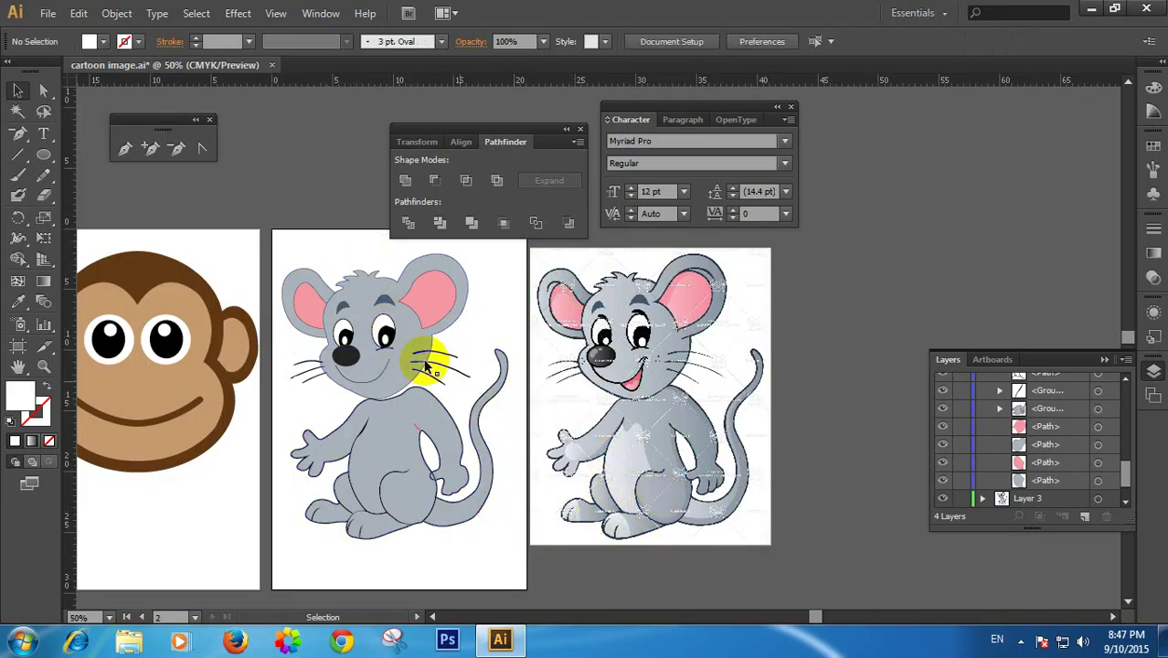
Move the mouse's whole head, including ears, face and whiskers, slightly to the right and down on the body
{"action": "left_click_drag", "start_coordinate": [278, 231], "coordinate": [447, 381]}
{"action": "key", "text": "Right"}
{"action": "key", "text": "Right"}
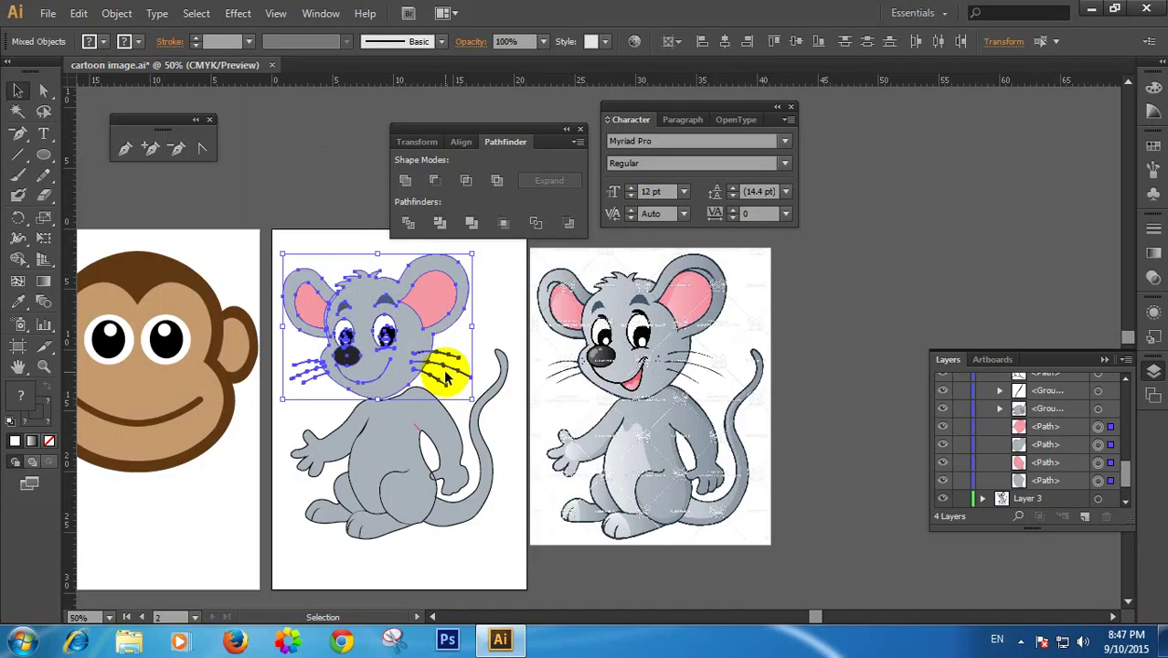
{"action": "key", "text": "Right"}
{"action": "key", "text": "Right"}
{"action": "key", "text": "Right"}
{"action": "key", "text": "Right"}
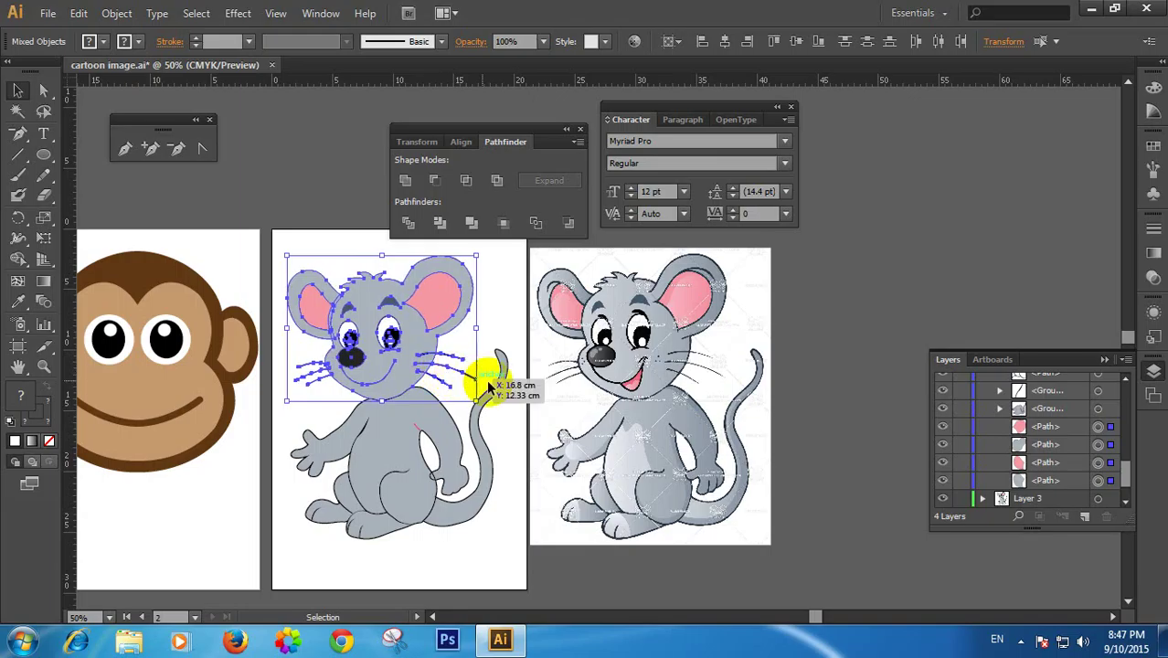
{"action": "left_click", "coordinate": [504, 331]}
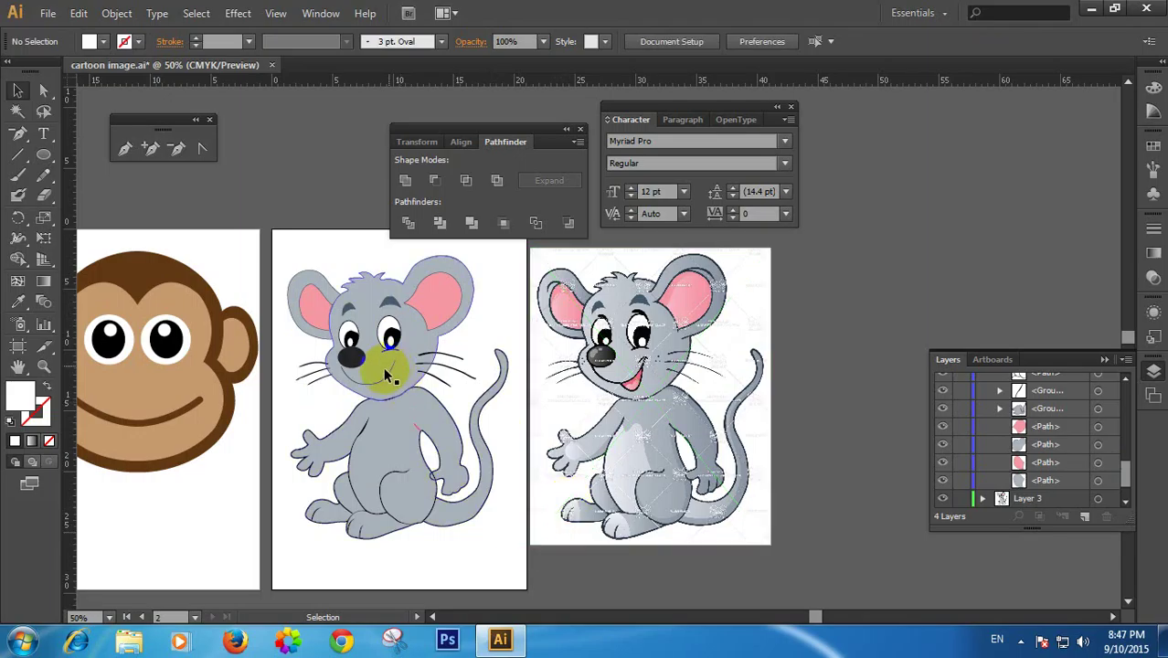
Examine the shape and anchor points of the smile line under the mouse's nose at close range
{"action": "left_click", "coordinate": [665, 410]}
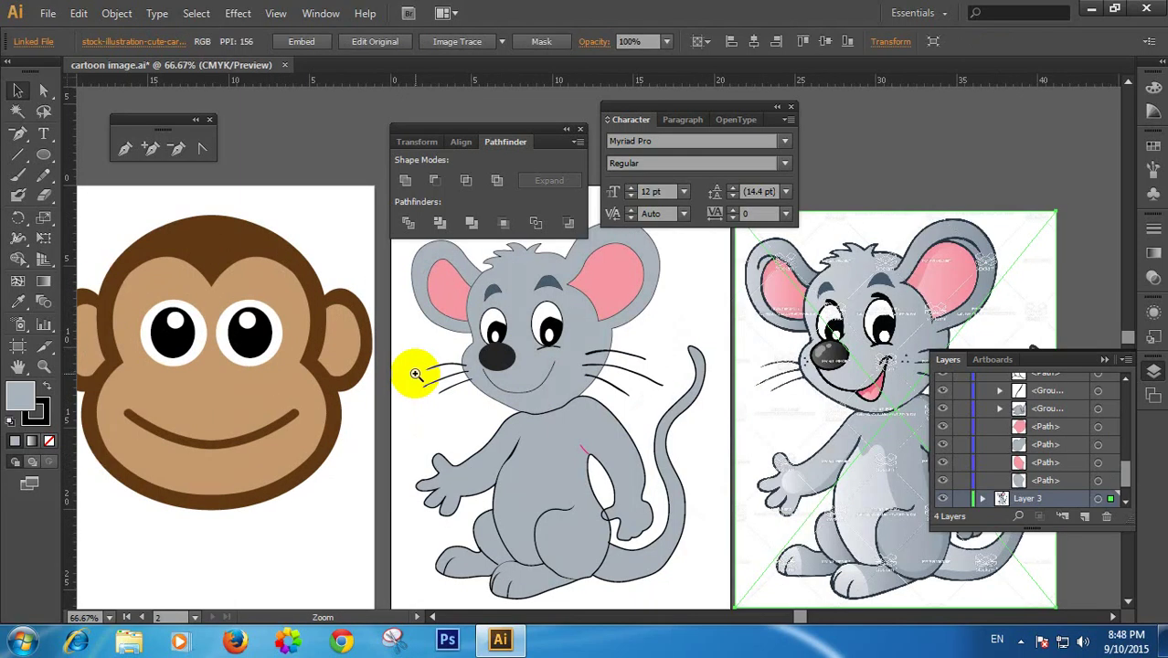
{"action": "left_click", "coordinate": [431, 357], "text": "ctrl"}
{"action": "left_click", "coordinate": [548, 393], "text": "ctrl"}
{"action": "left_click", "coordinate": [548, 394], "text": "ctrl"}
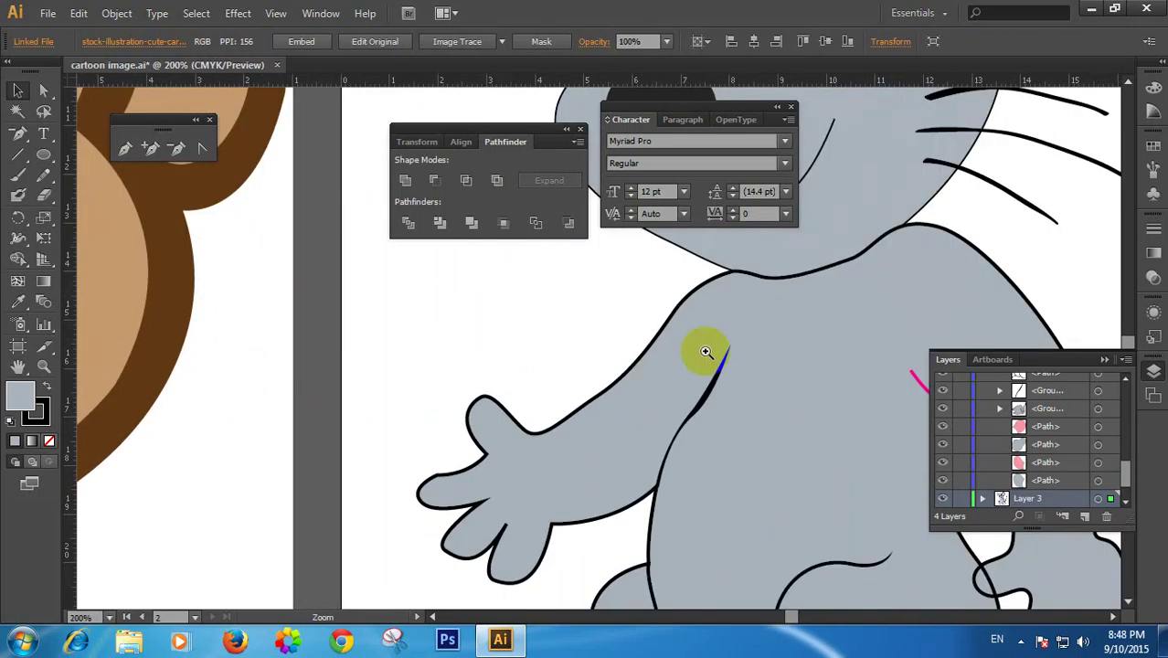
{"action": "left_click_drag", "start_coordinate": [842, 285], "coordinate": [441, 534]}
{"action": "left_click", "coordinate": [391, 426], "text": "ctrl"}
{"action": "key", "text": "v"}
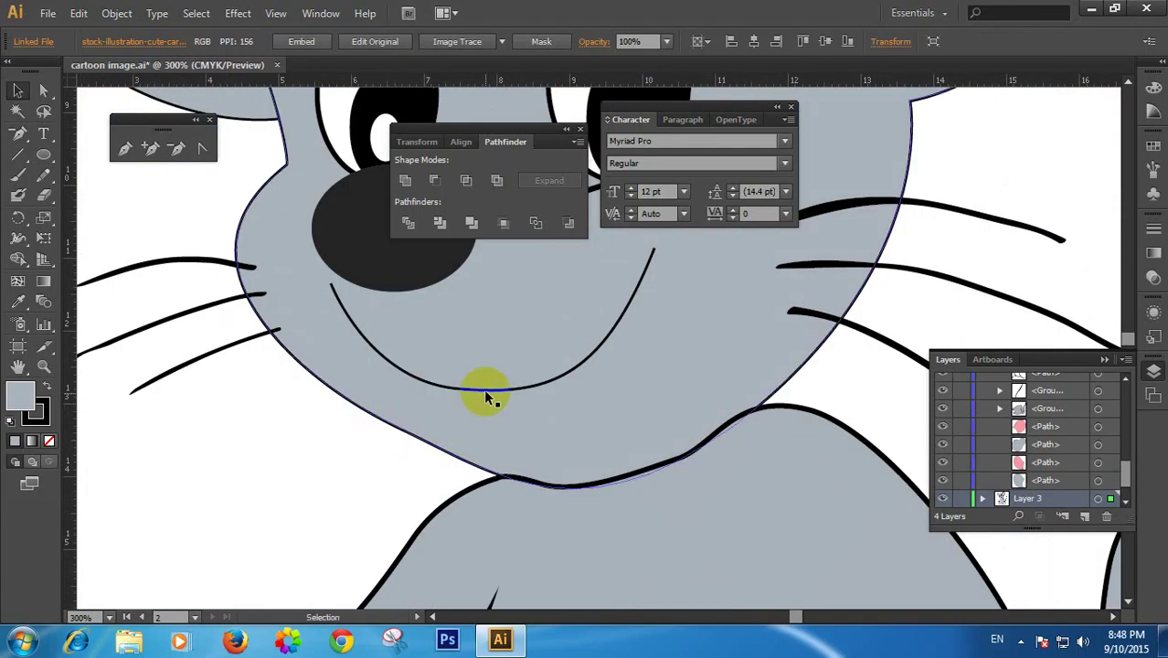
{"action": "left_click", "coordinate": [484, 388]}
{"action": "left_click", "coordinate": [42, 92]}
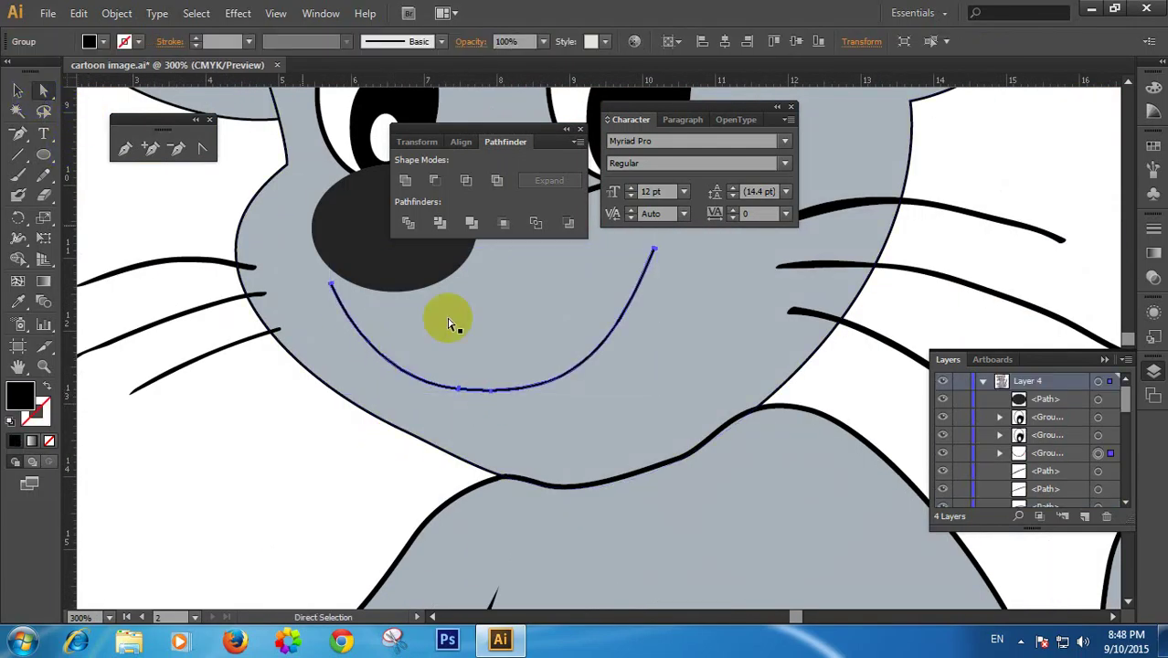
{"action": "left_click", "coordinate": [494, 402]}
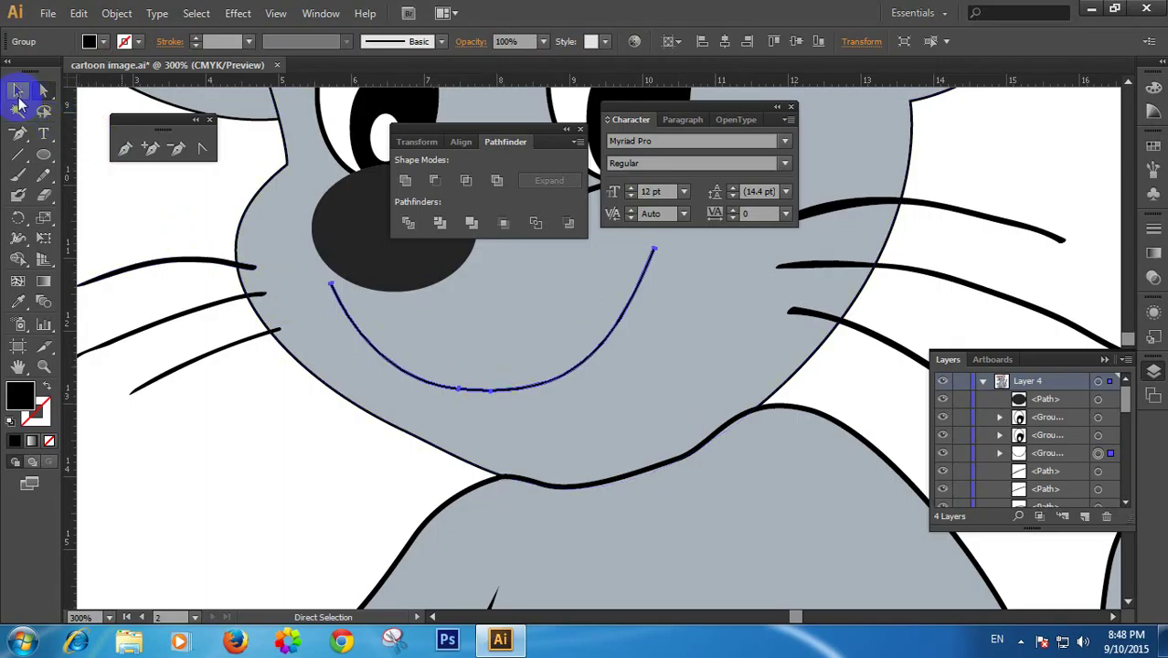
{"action": "left_click", "coordinate": [22, 135]}
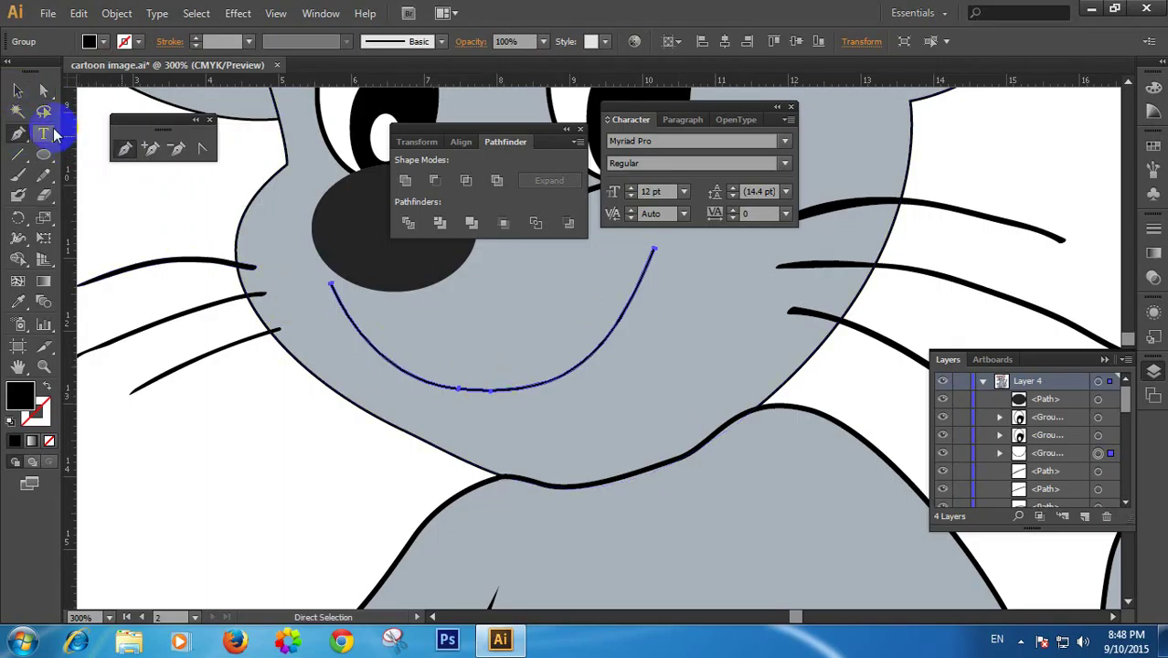
{"action": "left_click", "coordinate": [125, 148]}
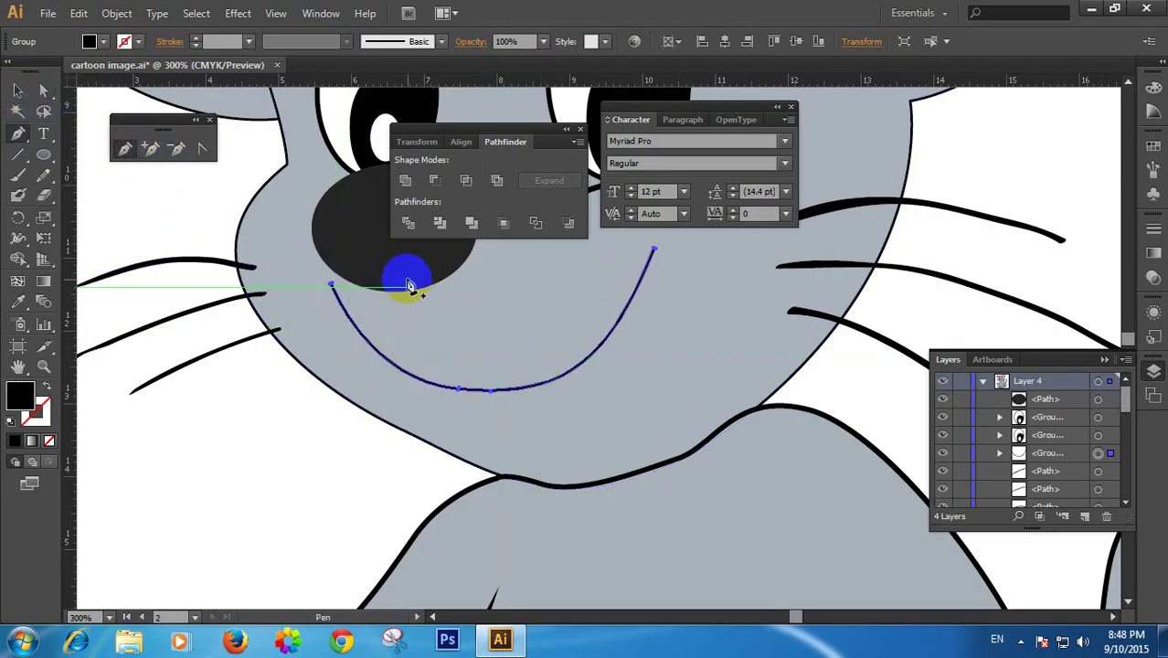
{"action": "left_click", "coordinate": [17, 89]}
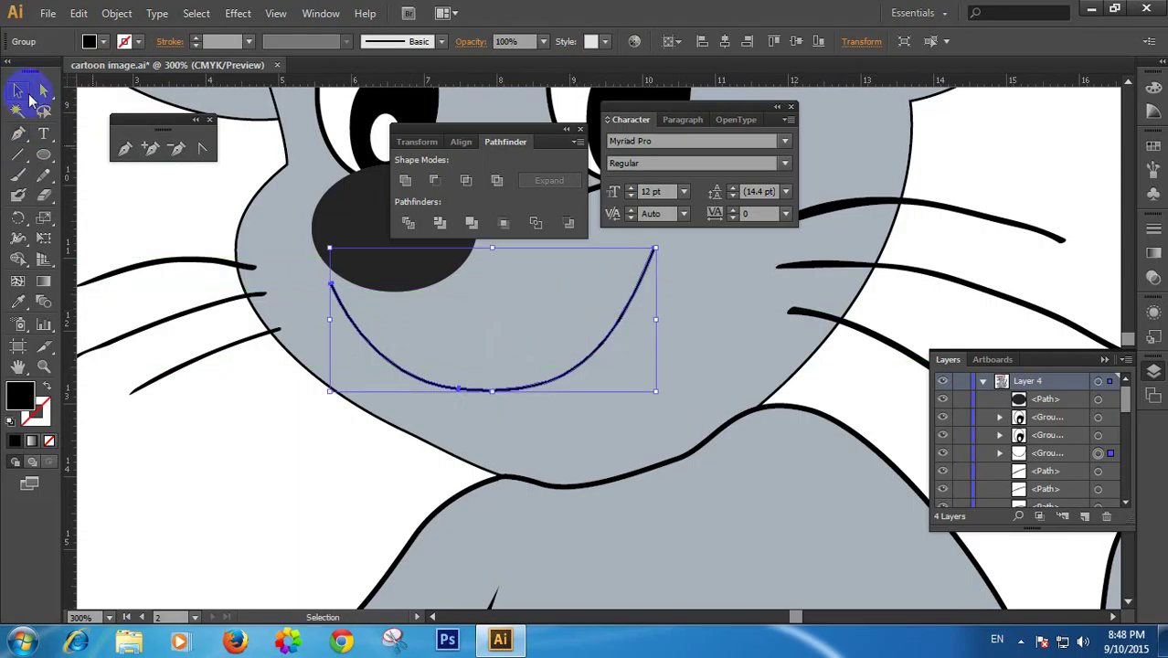
{"action": "left_click", "coordinate": [438, 310]}
{"action": "left_click", "coordinate": [513, 391]}
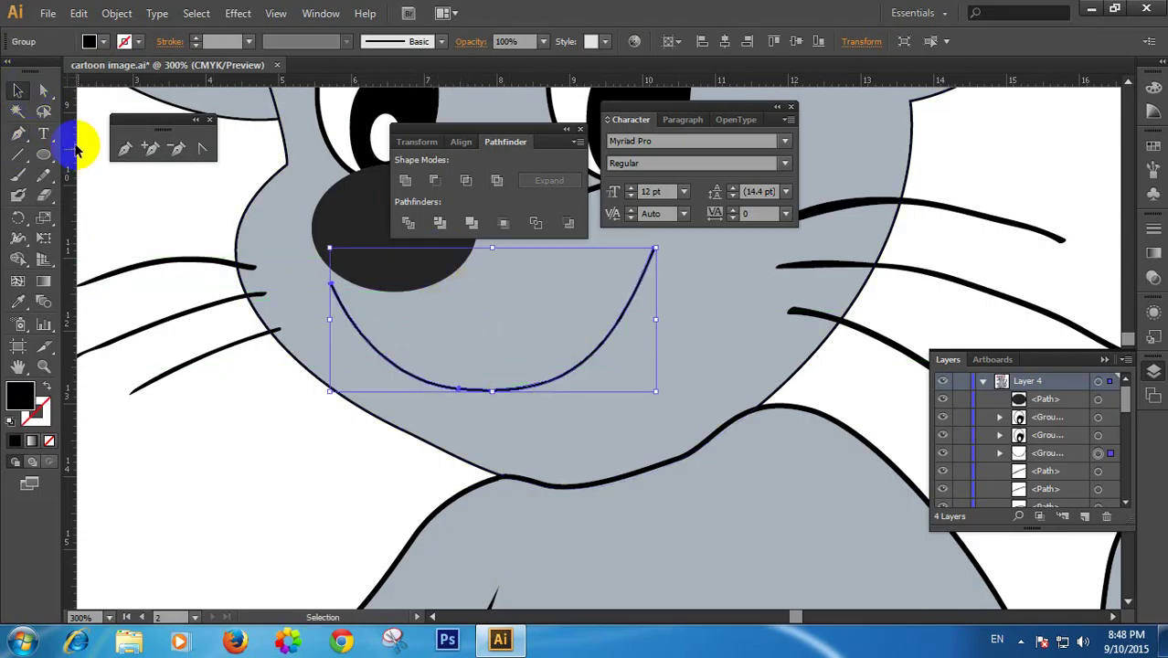
{"action": "left_click", "coordinate": [20, 135]}
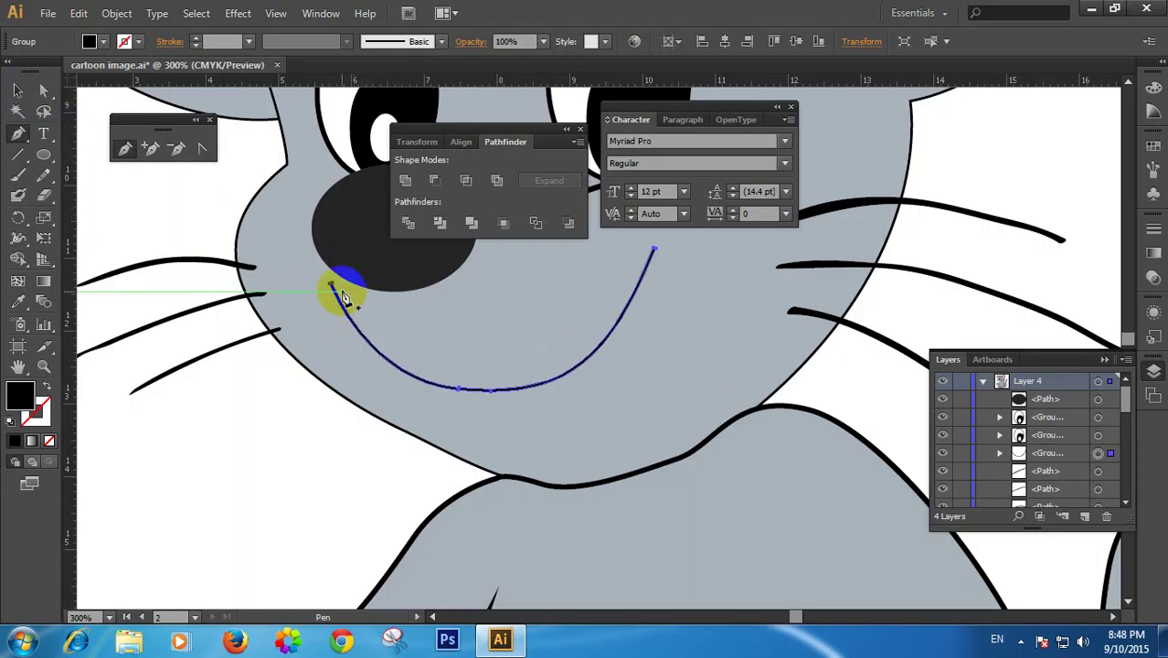
{"action": "left_click", "coordinate": [338, 289]}
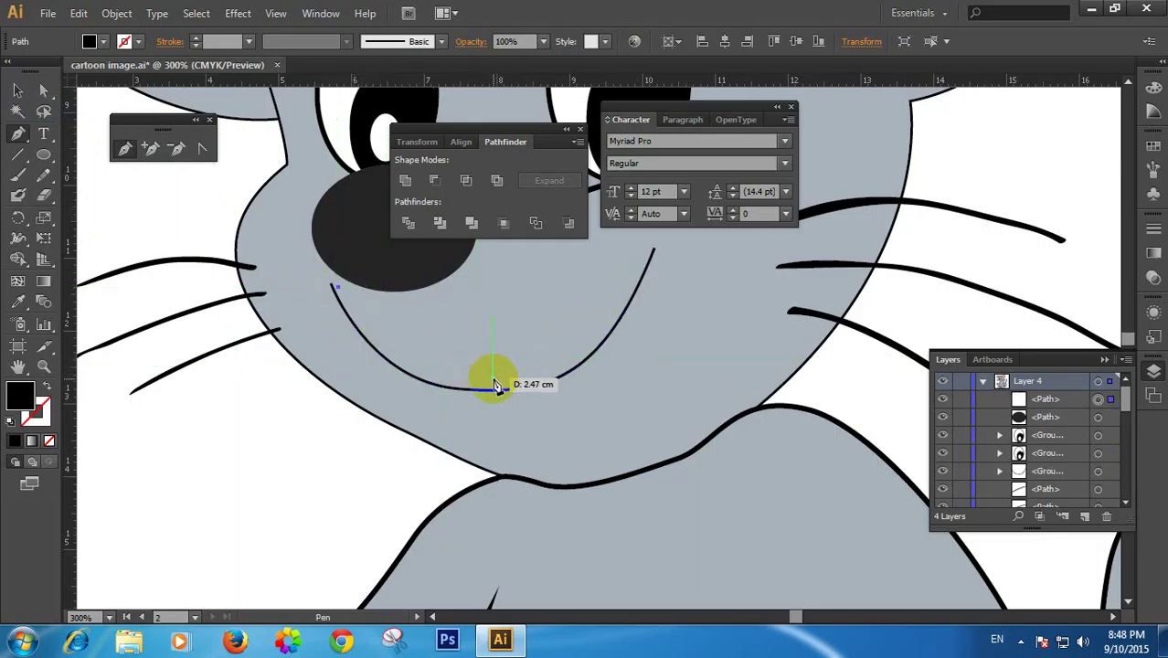
{"action": "left_click_drag", "start_coordinate": [494, 385], "coordinate": [585, 365]}
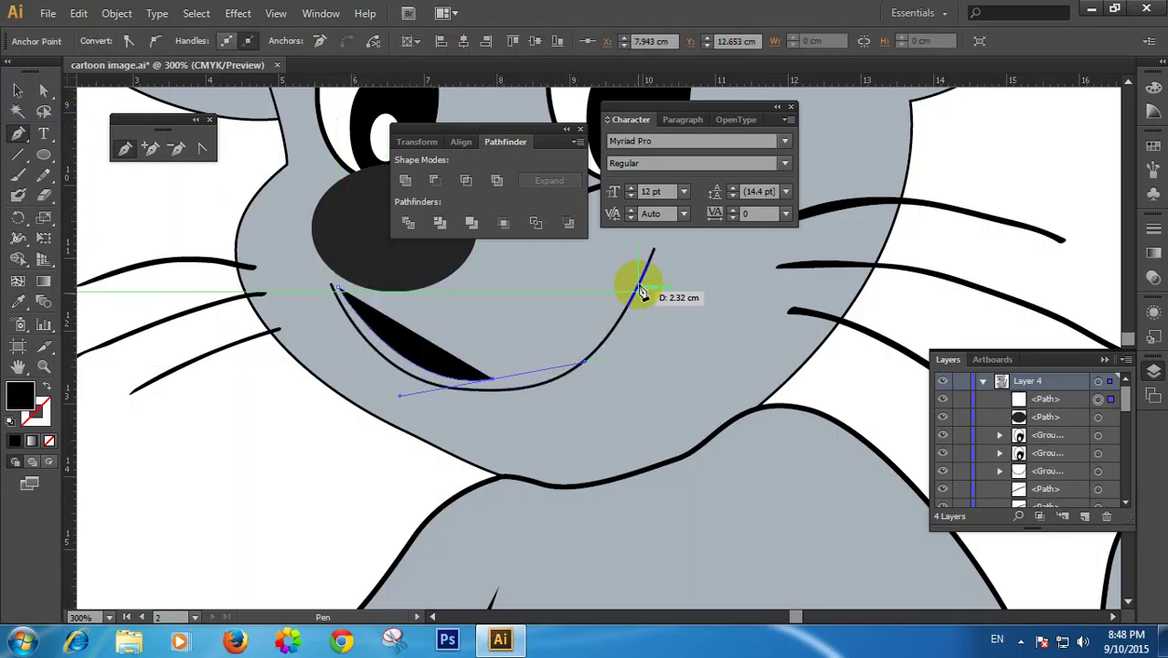
{"action": "left_click_drag", "start_coordinate": [646, 253], "coordinate": [687, 203]}
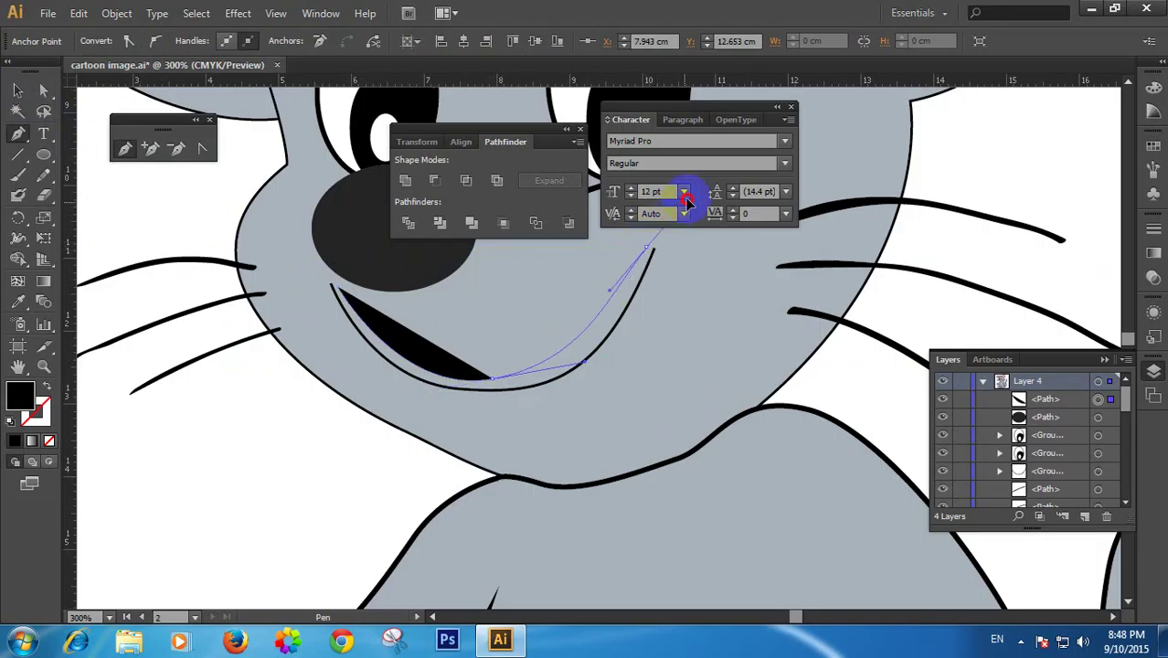
{"action": "left_click_drag", "start_coordinate": [687, 152], "coordinate": [680, 153]}
{"action": "key", "text": "Delete"}
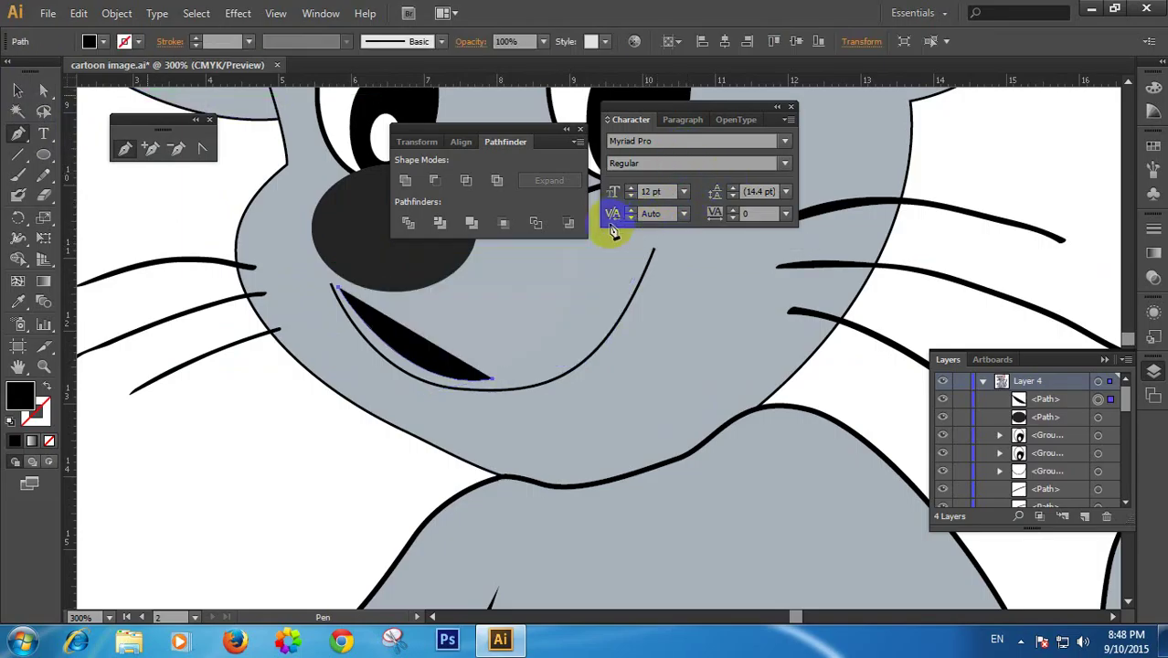
Set the fill to none and the stroke to black for drawing a new path
{"action": "left_click", "coordinate": [104, 42]}
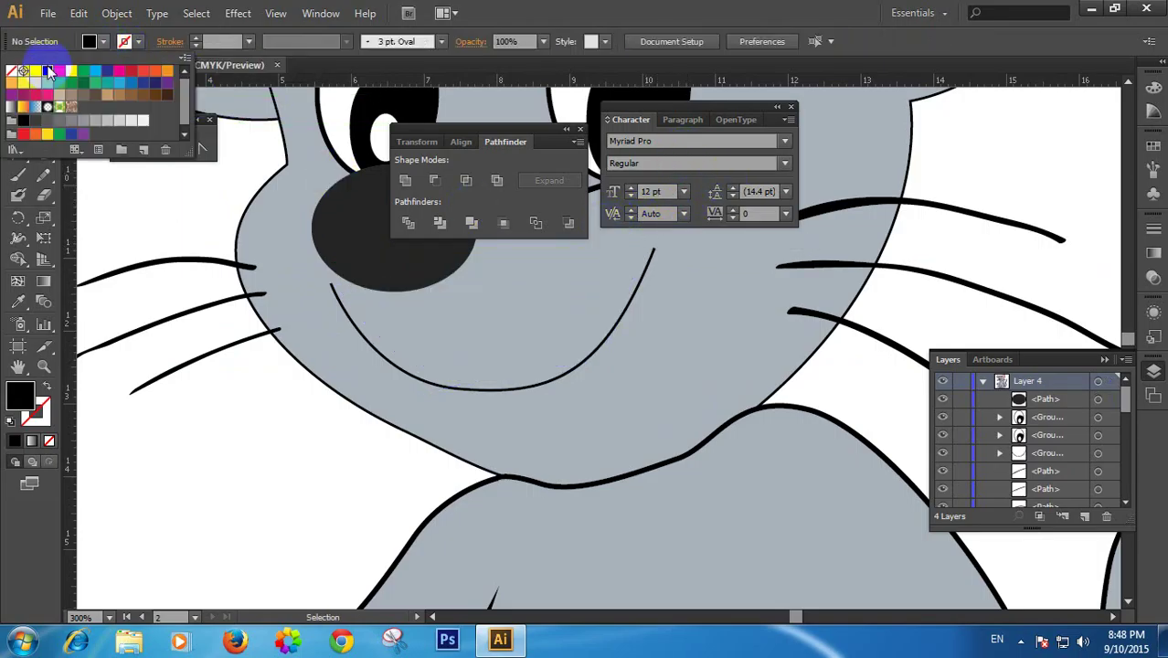
{"action": "left_click", "coordinate": [11, 76]}
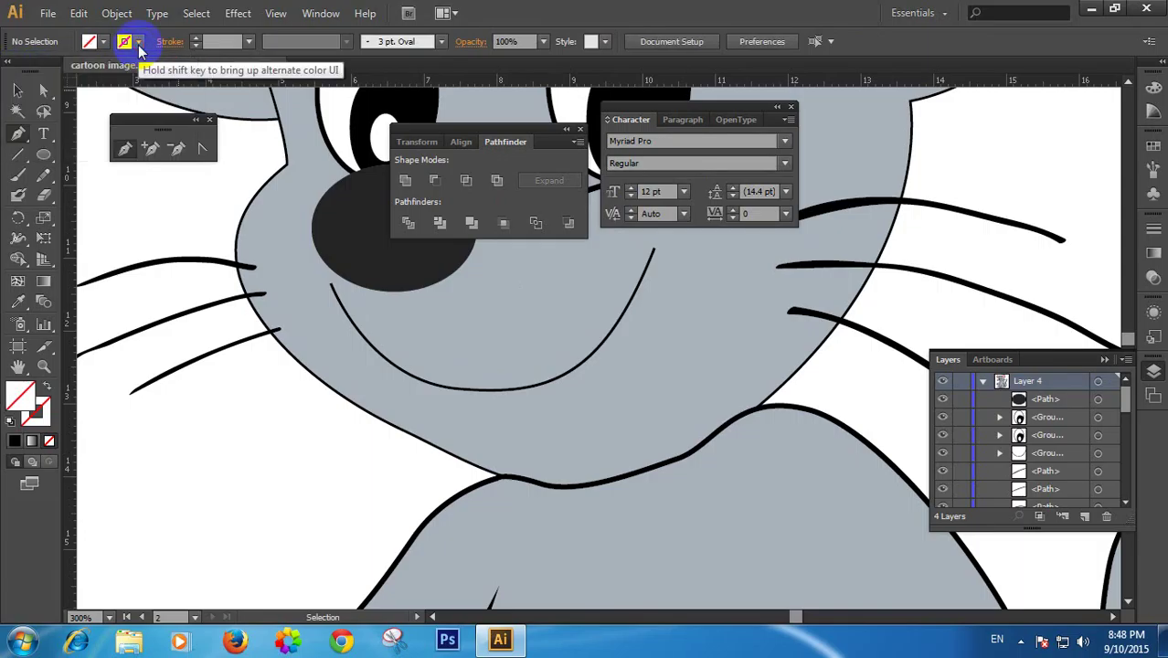
{"action": "left_click", "coordinate": [139, 43]}
{"action": "left_click", "coordinate": [46, 72]}
{"action": "key", "text": "p"}
{"action": "left_click", "coordinate": [331, 285]}
{"action": "left_click", "coordinate": [347, 302]}
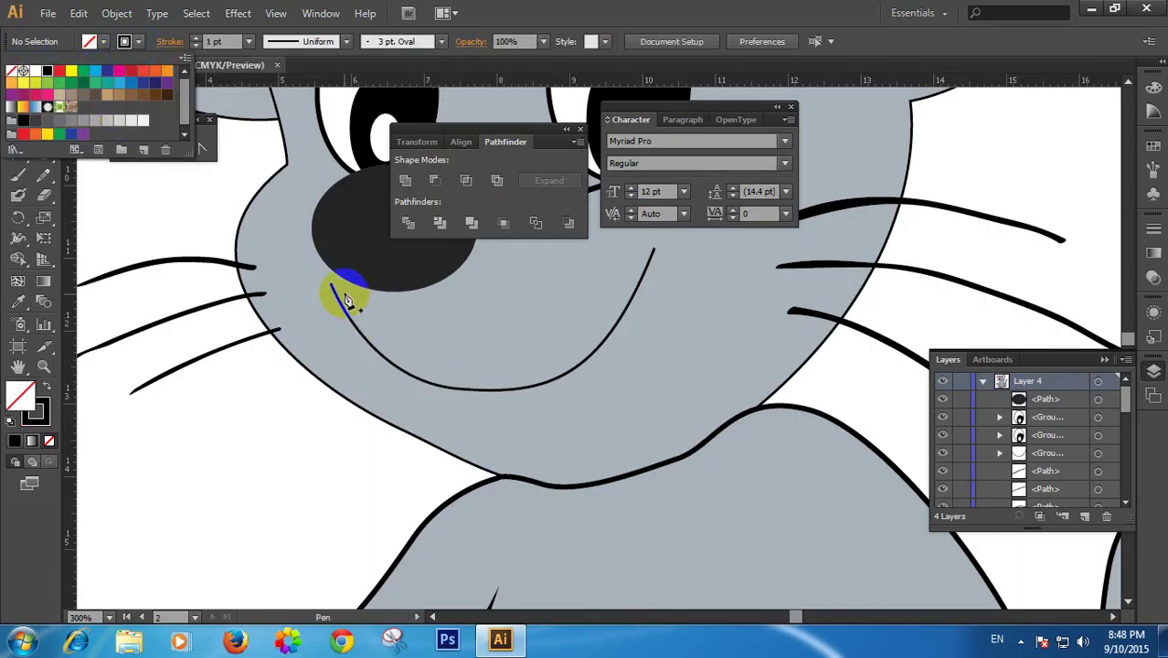
{"action": "left_click", "coordinate": [335, 286]}
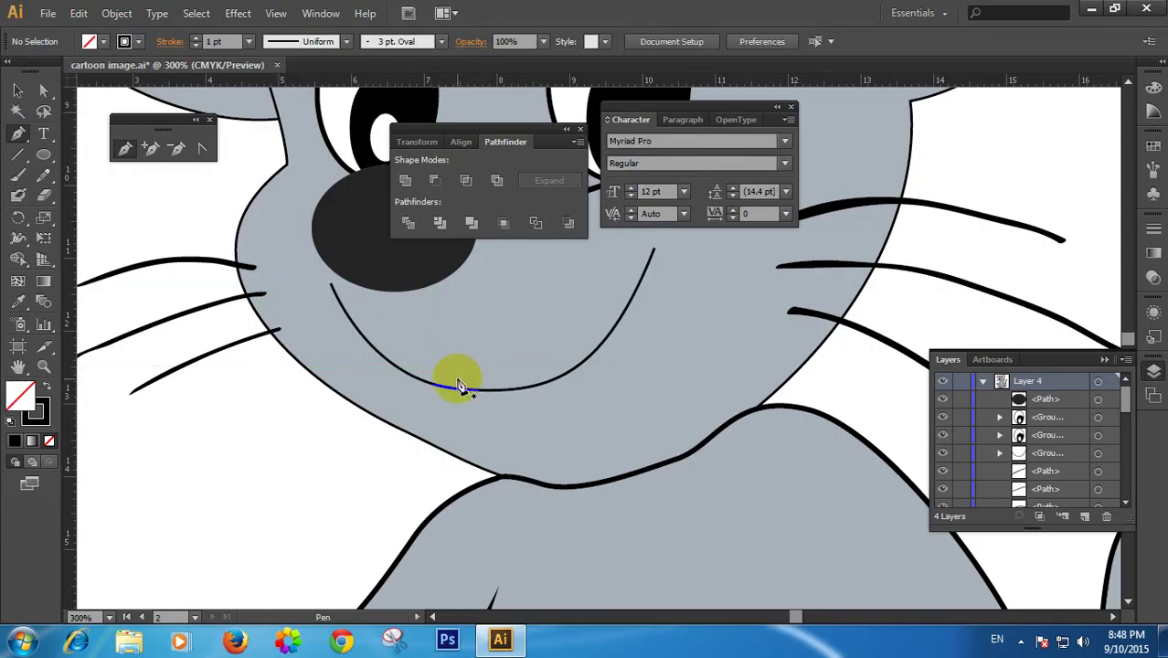
{"action": "left_click_drag", "start_coordinate": [469, 381], "coordinate": [506, 380]}
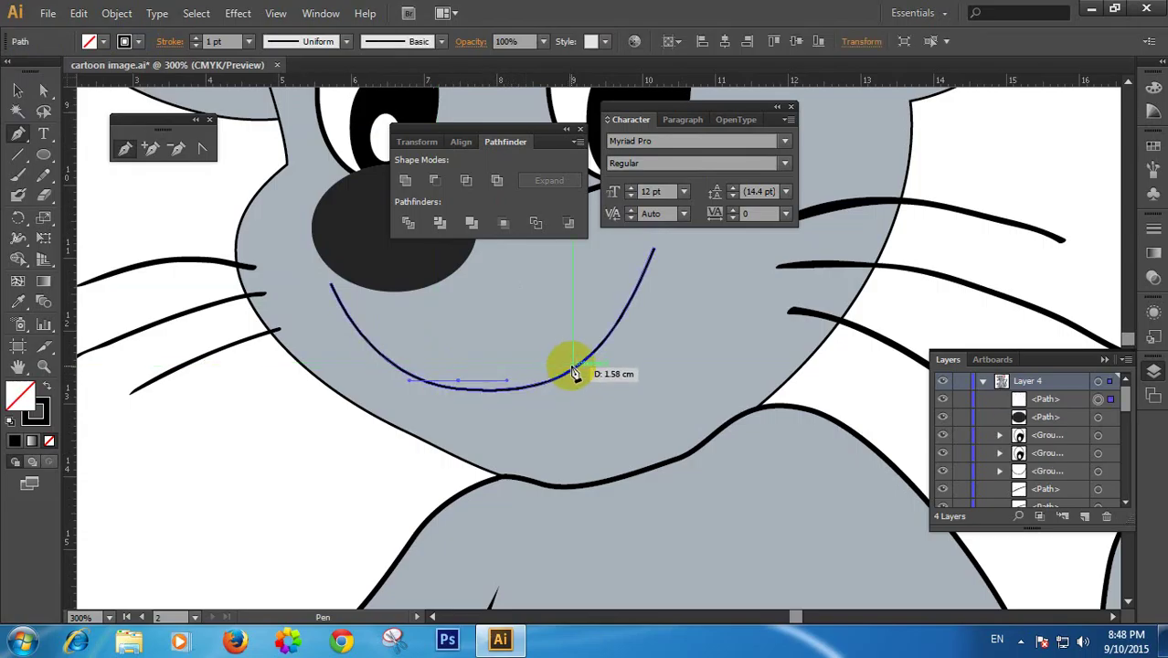
{"action": "key", "text": "ctrl+z"}
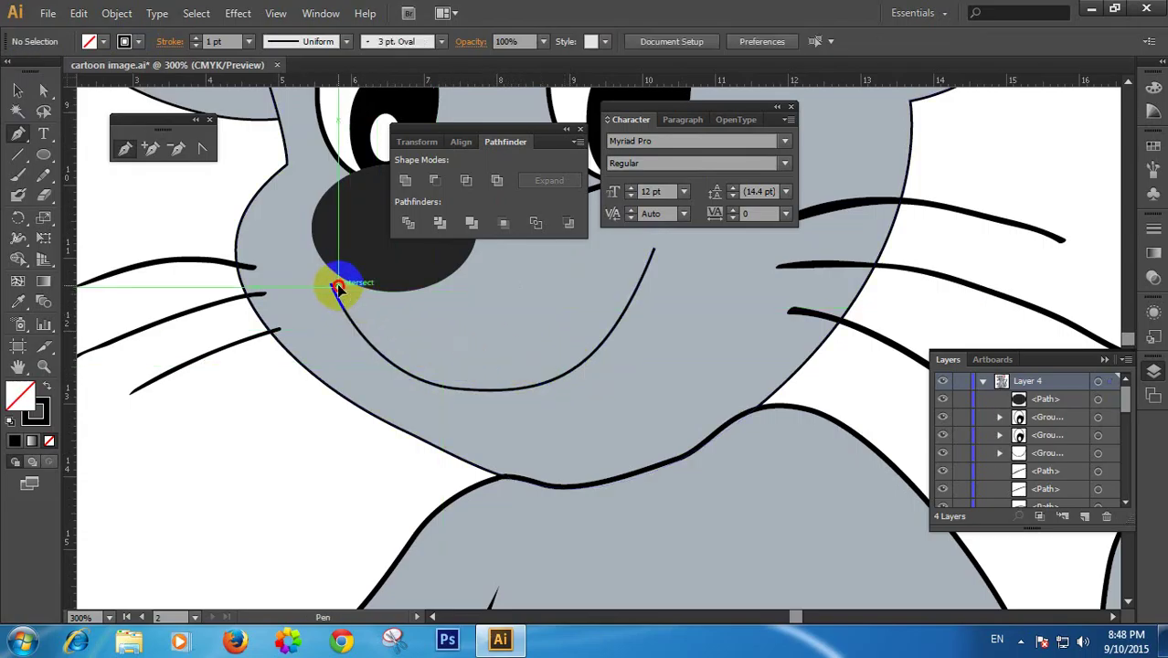
Draw a new curved smile line with the Pen tool just inside the existing smile, spanning its full width
{"action": "left_click_drag", "start_coordinate": [338, 289], "coordinate": [338, 288]}
{"action": "left_click_drag", "start_coordinate": [473, 386], "coordinate": [567, 378]}
{"action": "mouse_move", "coordinate": [650, 243]}
{"action": "left_mouse_down"}
{"action": "mouse_move", "coordinate": [651, 260]}
{"action": "mouse_move", "coordinate": [653, 236]}
{"action": "left_mouse_up"}
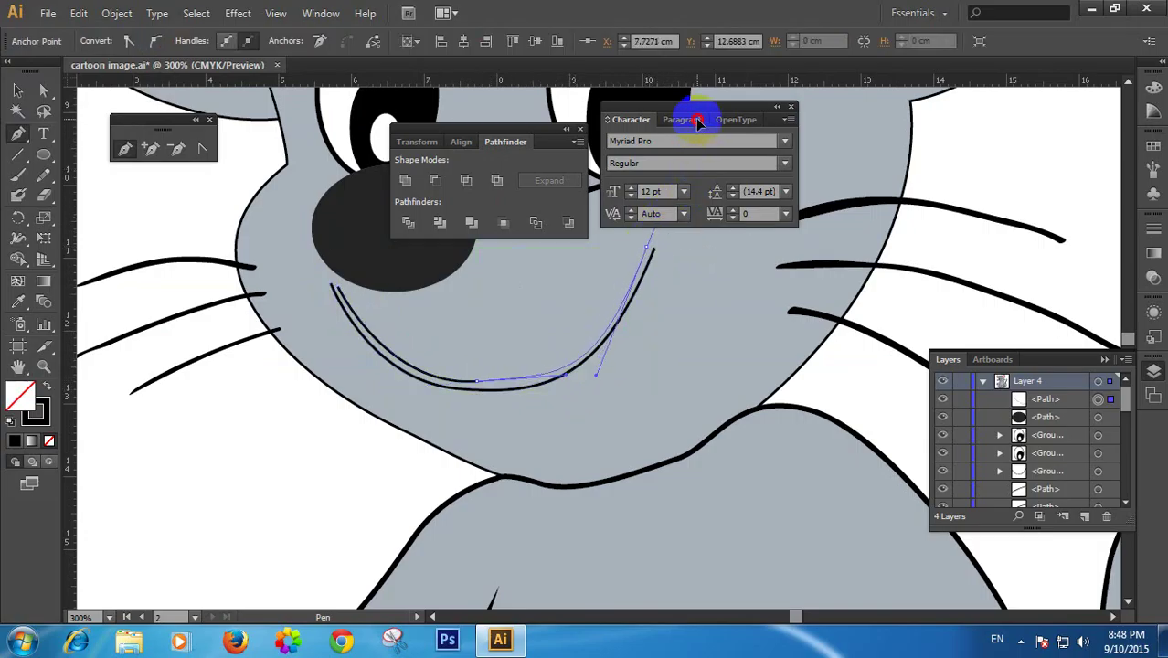
Delete the old smile line and move the new one about 0.3 cm to the right and slightly down
{"action": "left_click", "coordinate": [19, 91]}
{"action": "left_click", "coordinate": [486, 398]}
{"action": "left_click", "coordinate": [489, 389]}
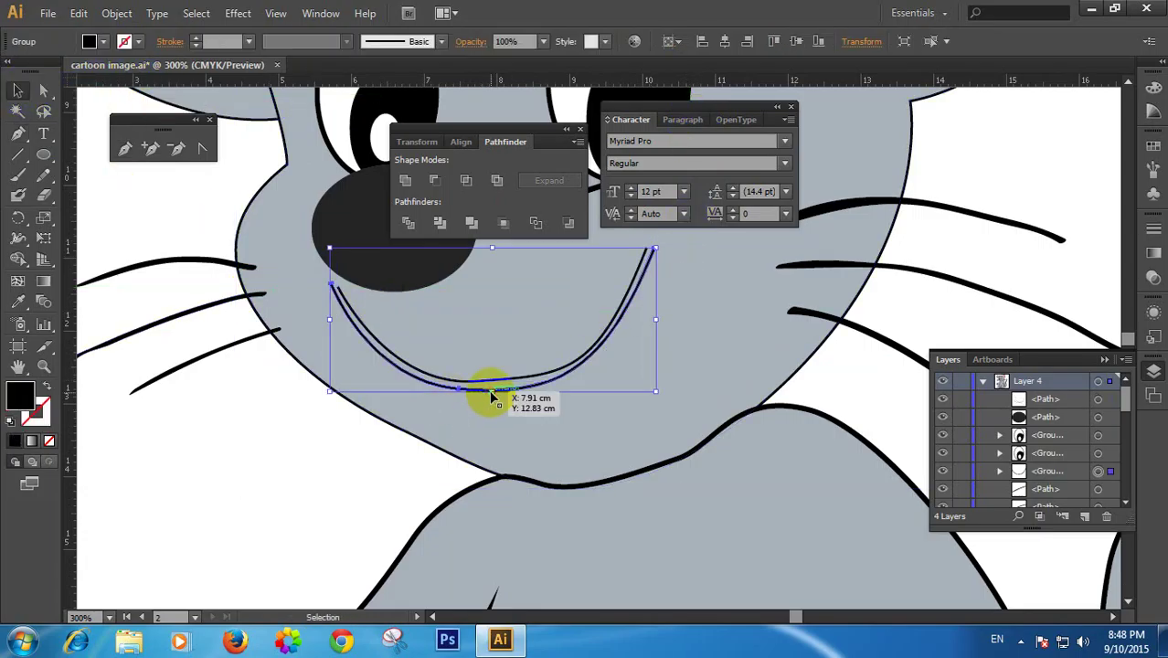
{"action": "key", "text": "Delete"}
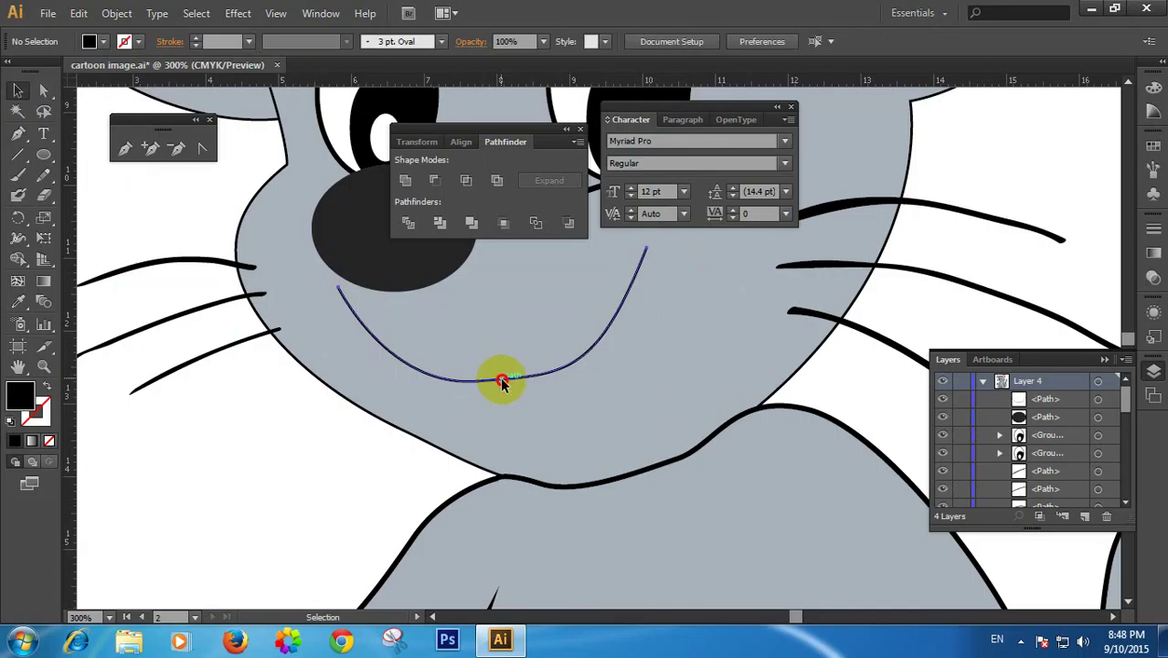
{"action": "left_click_drag", "start_coordinate": [502, 382], "coordinate": [523, 387]}
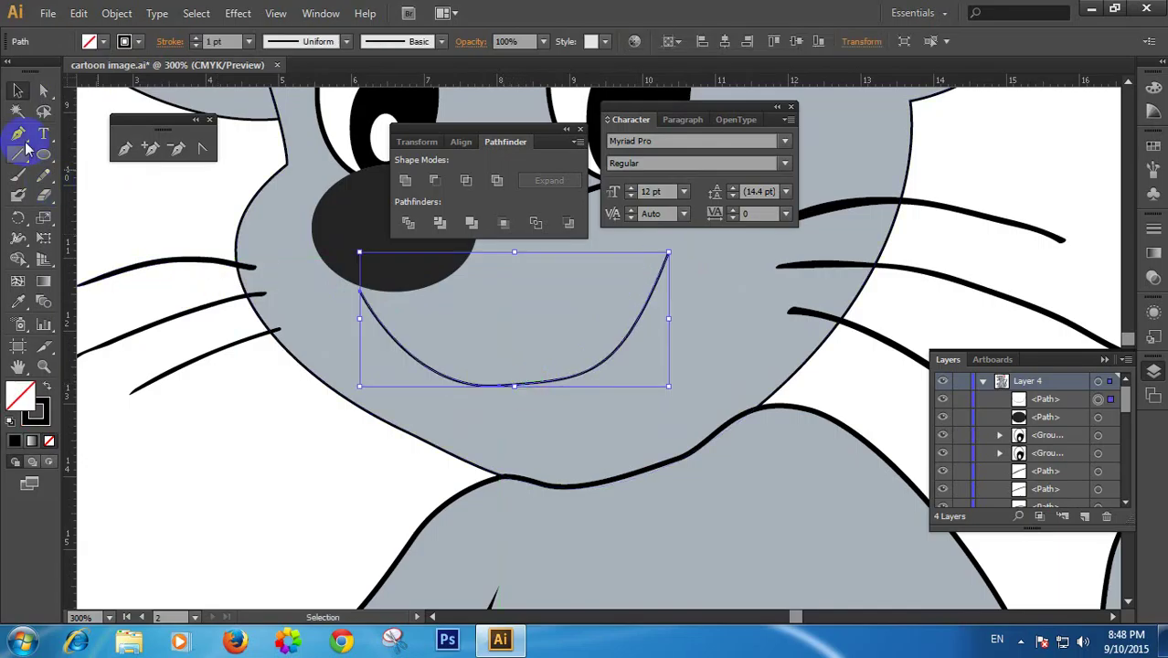
{"action": "left_click_drag", "start_coordinate": [359, 290], "coordinate": [361, 283]}
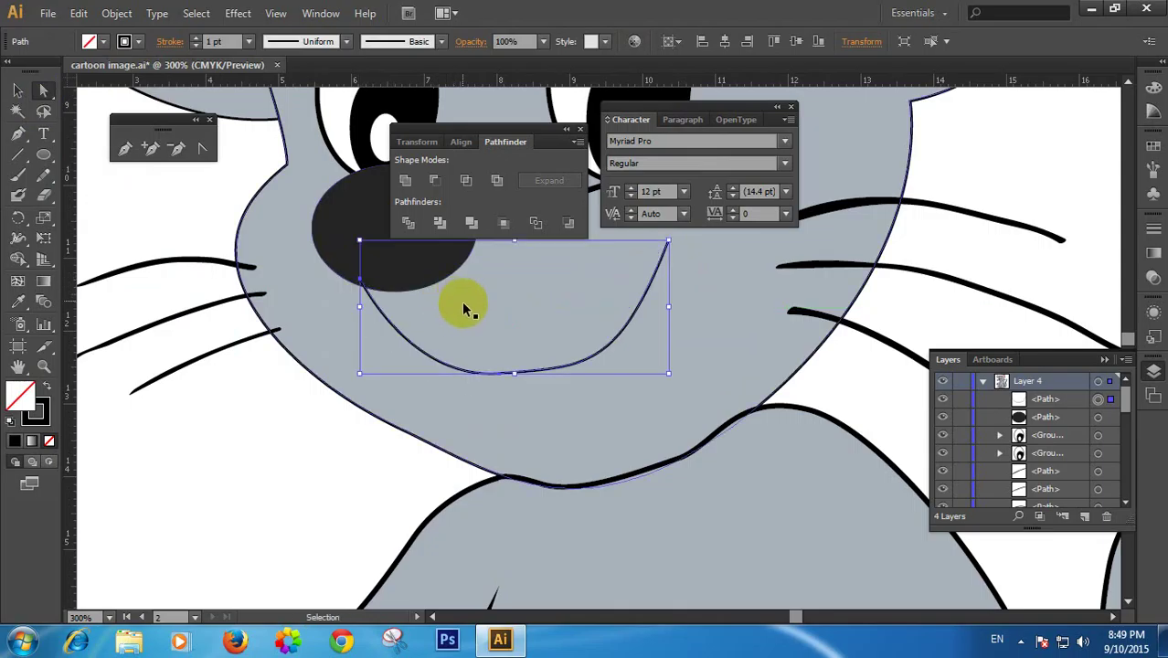
{"action": "left_click_drag", "start_coordinate": [495, 334], "coordinate": [403, 375]}
{"action": "key", "text": "ctrl+z"}
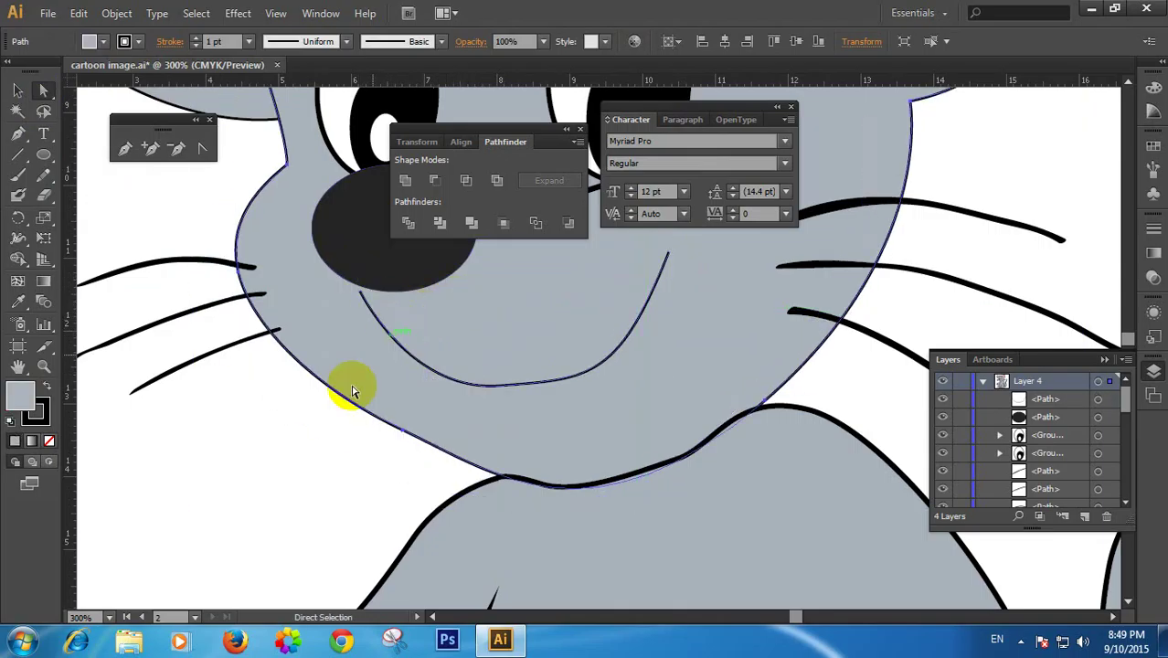
Move the upper end of the smile line under the nose about 0.14 cm left and 0.27 cm up, onto the nose
{"action": "left_click", "coordinate": [300, 420]}
{"action": "left_click", "coordinate": [399, 340]}
{"action": "left_click", "coordinate": [399, 341]}
{"action": "left_click_drag", "start_coordinate": [360, 290], "coordinate": [357, 274]}
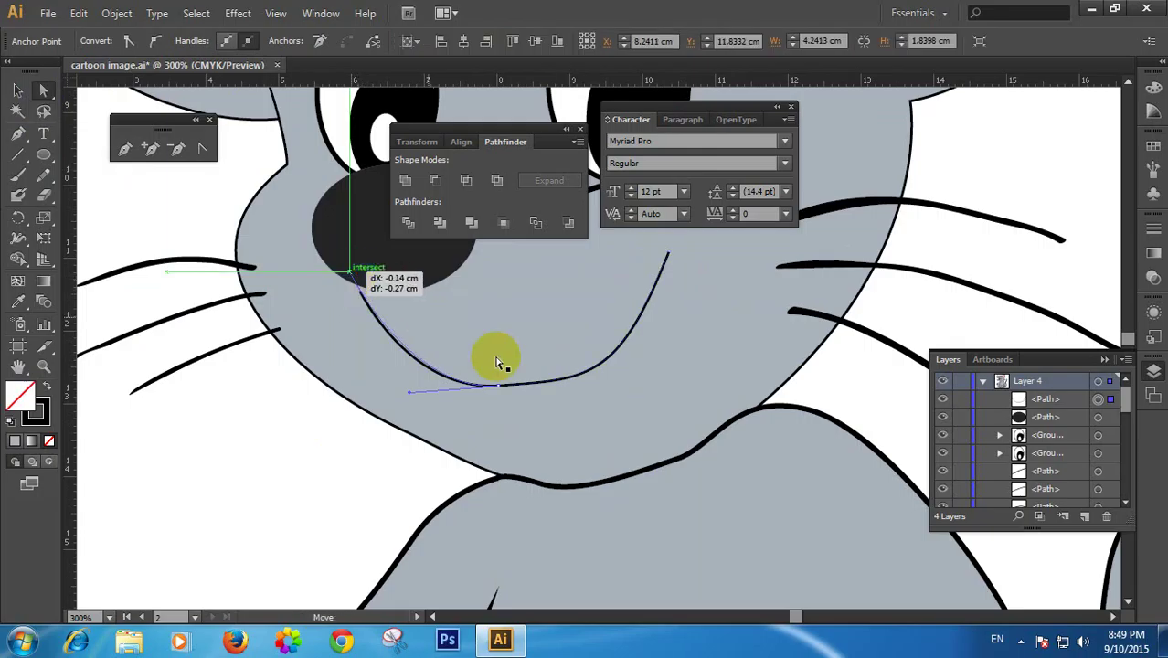
{"action": "left_click", "coordinate": [532, 385]}
{"action": "left_click", "coordinate": [533, 385]}
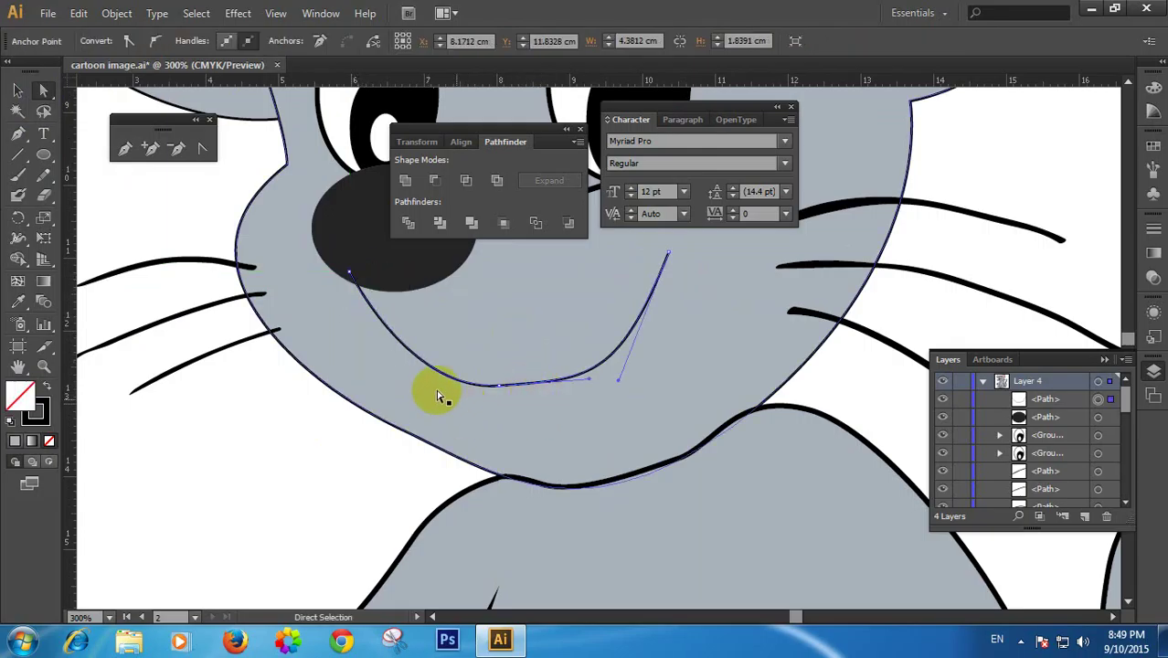
{"action": "left_click", "coordinate": [177, 155]}
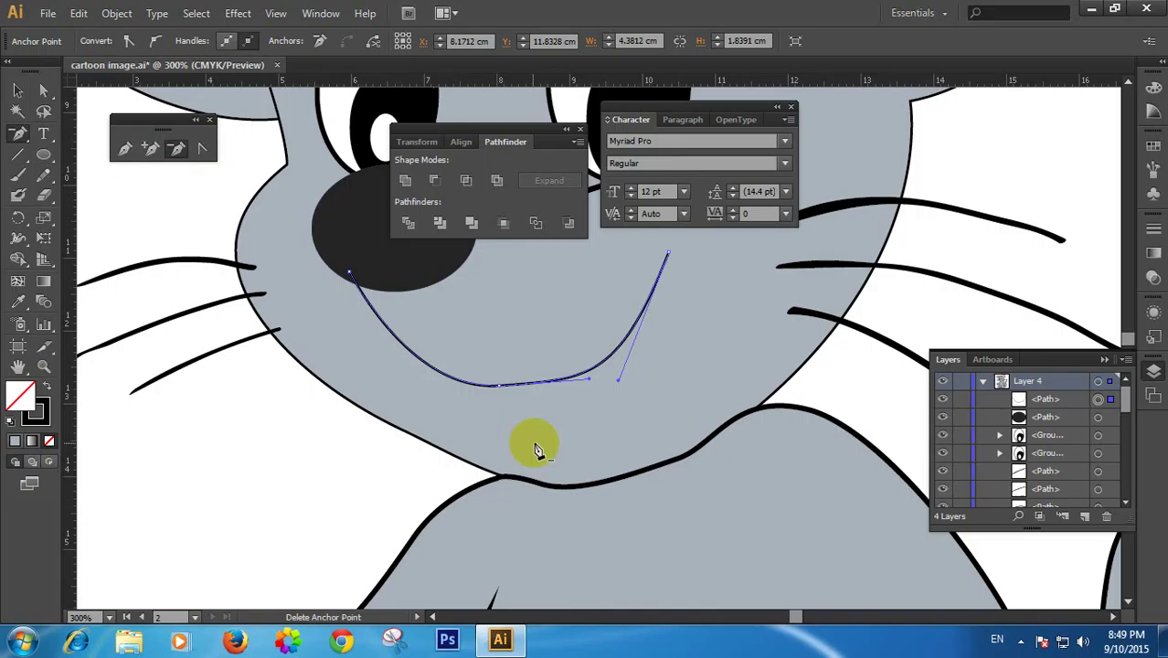
{"action": "left_click", "coordinate": [498, 385]}
{"action": "key", "text": "ctrl+z"}
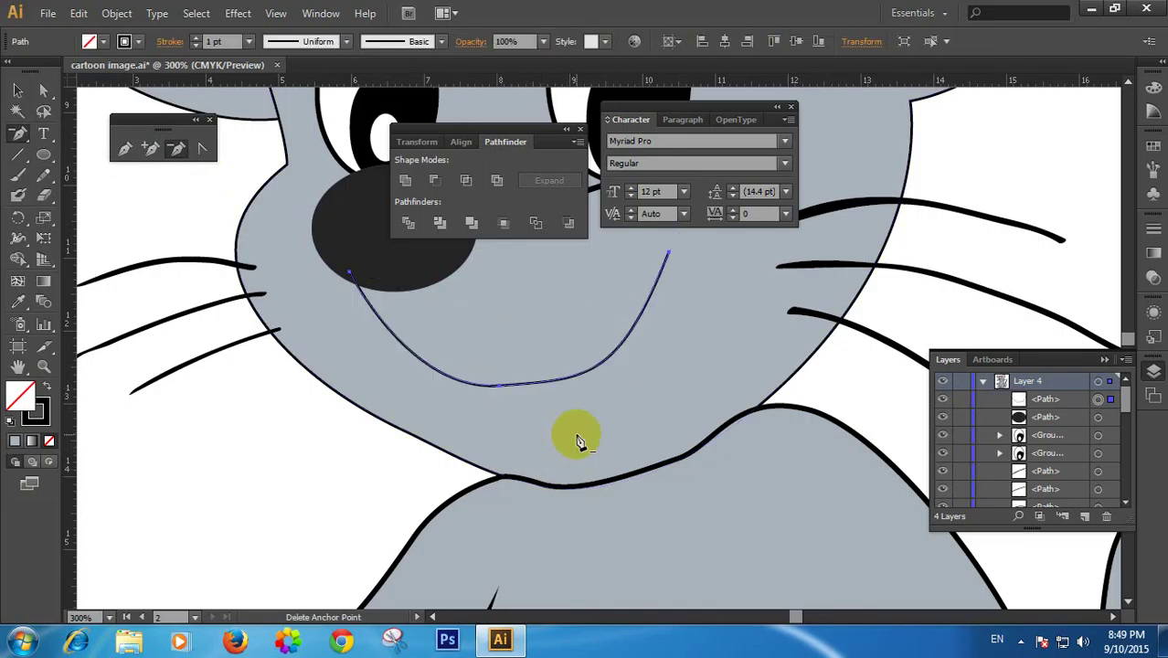
Add anchor points to the smile line on both sides of its lowest point
{"action": "left_click", "coordinate": [151, 148]}
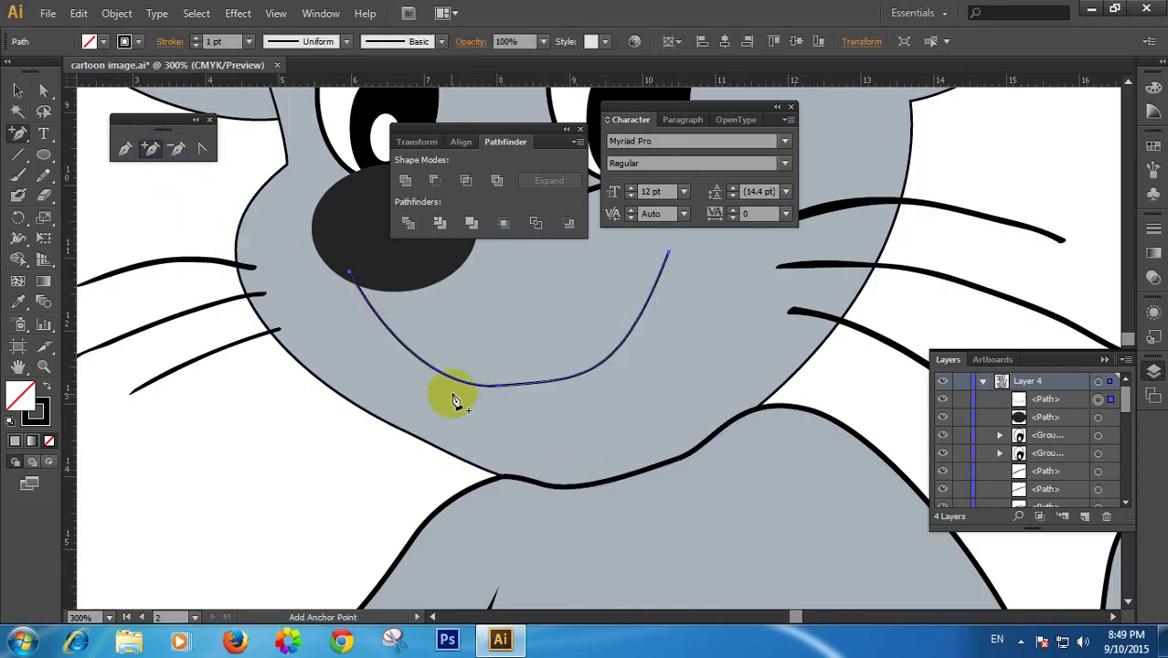
{"action": "left_click", "coordinate": [451, 380]}
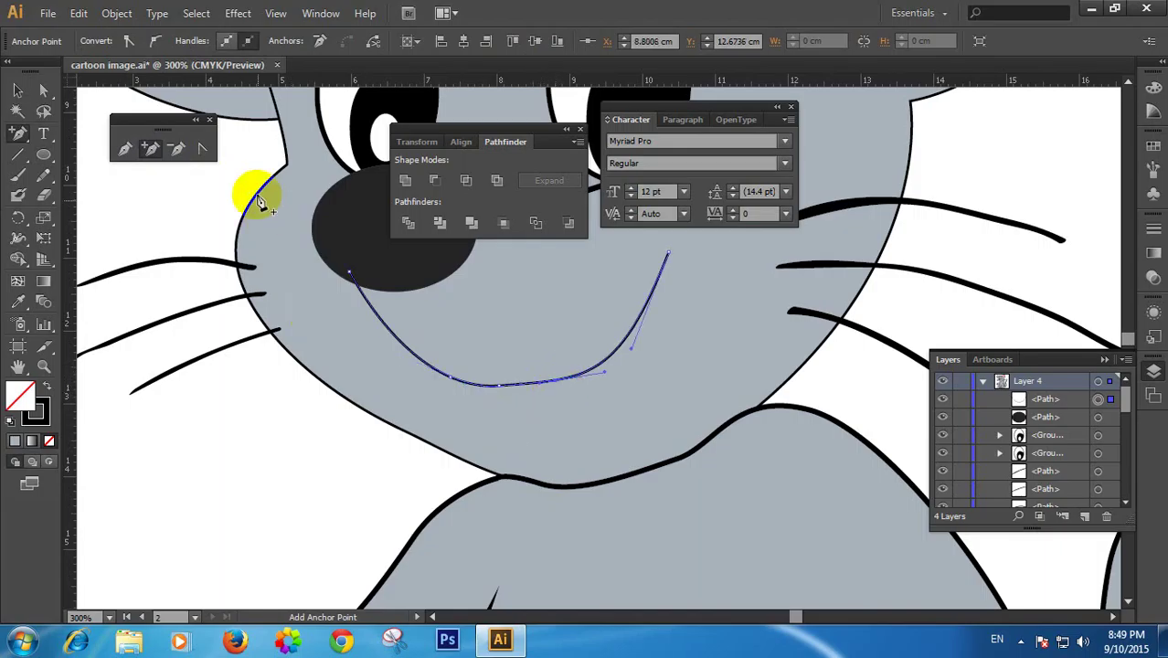
Try deleting individual anchor points along the bottom of the smile line, undoing each deletion
{"action": "left_click", "coordinate": [176, 148]}
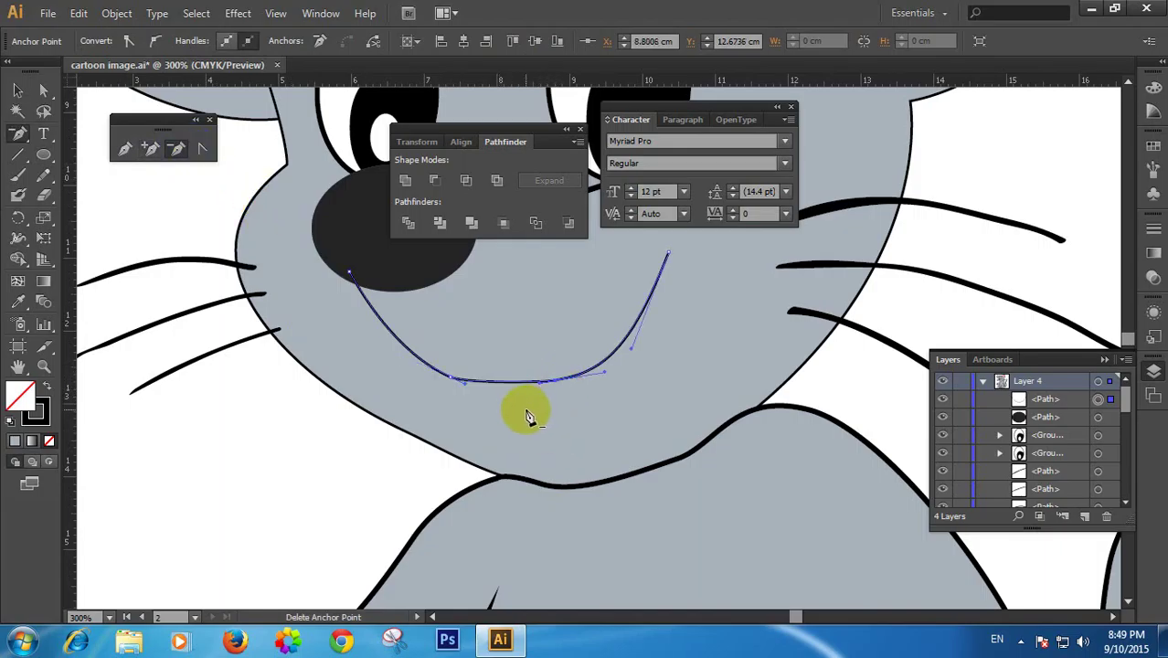
{"action": "left_click", "coordinate": [466, 387]}
{"action": "left_click", "coordinate": [454, 383]}
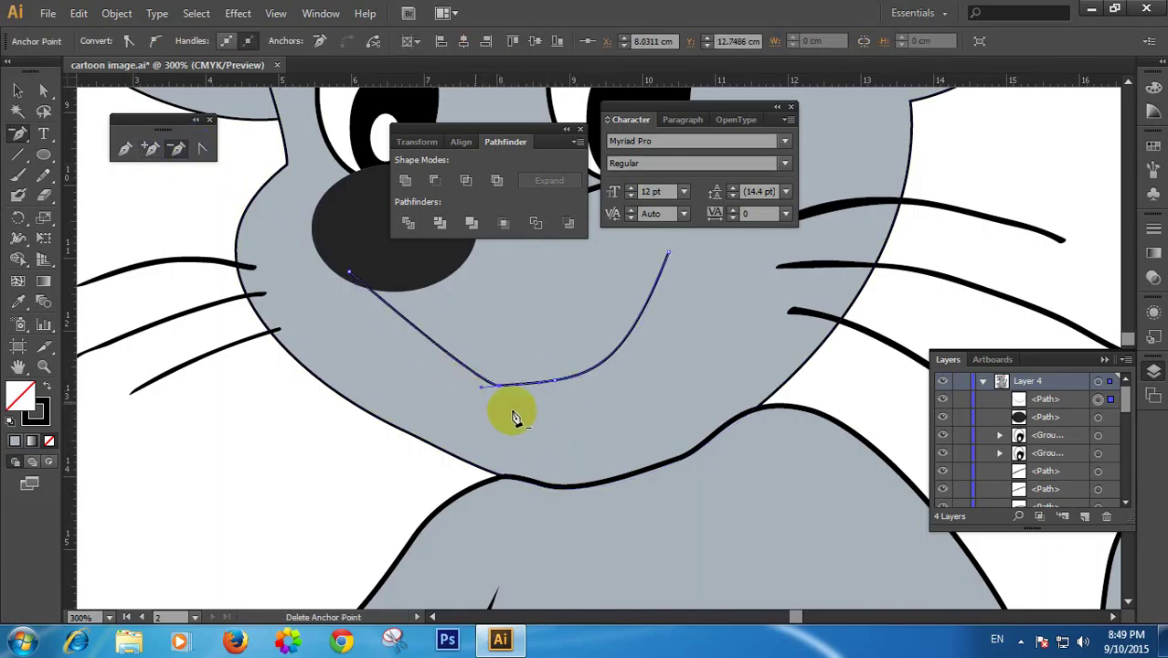
{"action": "left_click", "coordinate": [530, 408]}
{"action": "left_click", "coordinate": [557, 381]}
{"action": "key", "text": "ctrl+z"}
{"action": "left_click", "coordinate": [502, 391]}
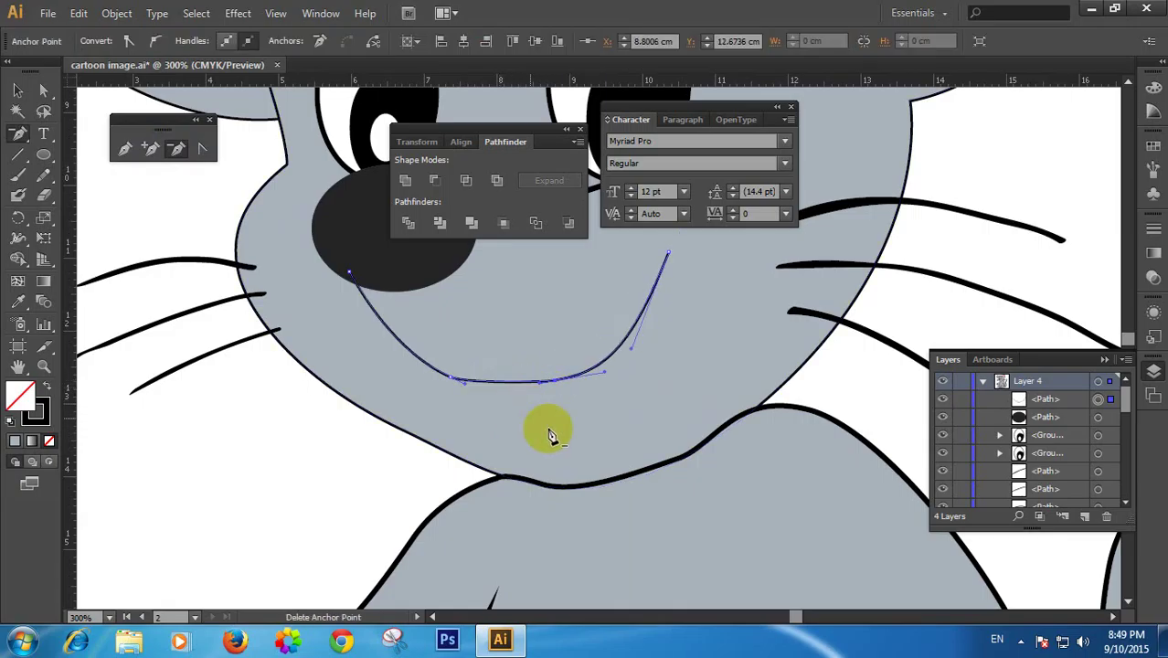
{"action": "left_click", "coordinate": [501, 398]}
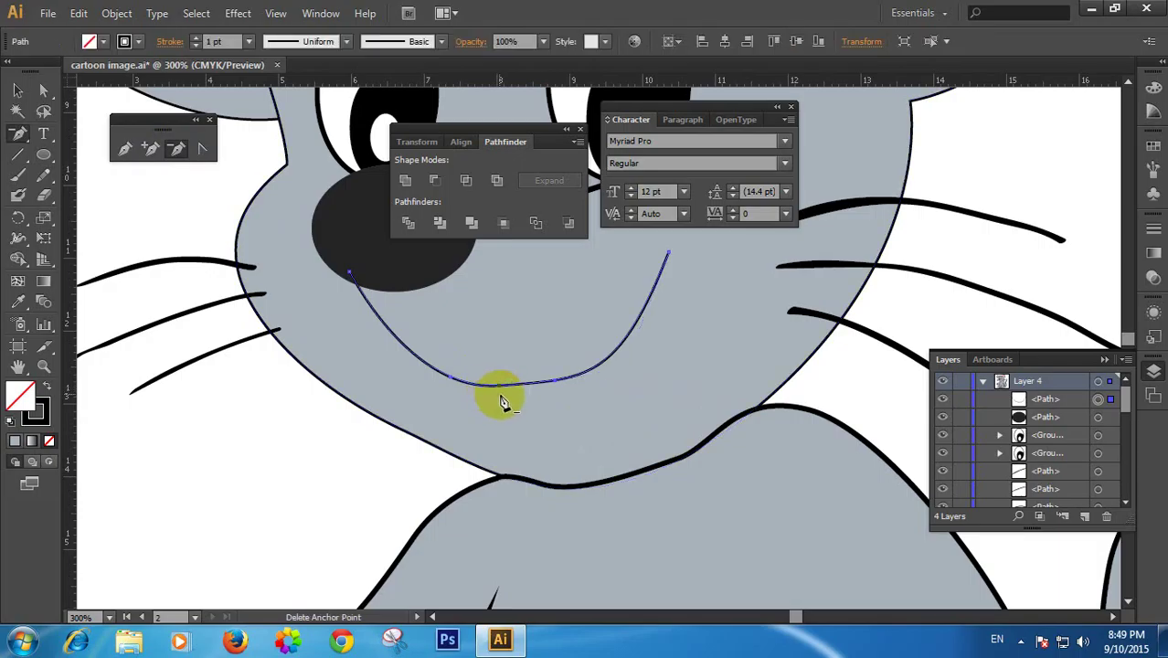
Move the smile line's lowest anchor point slightly down and to the right
{"action": "left_click", "coordinate": [43, 90]}
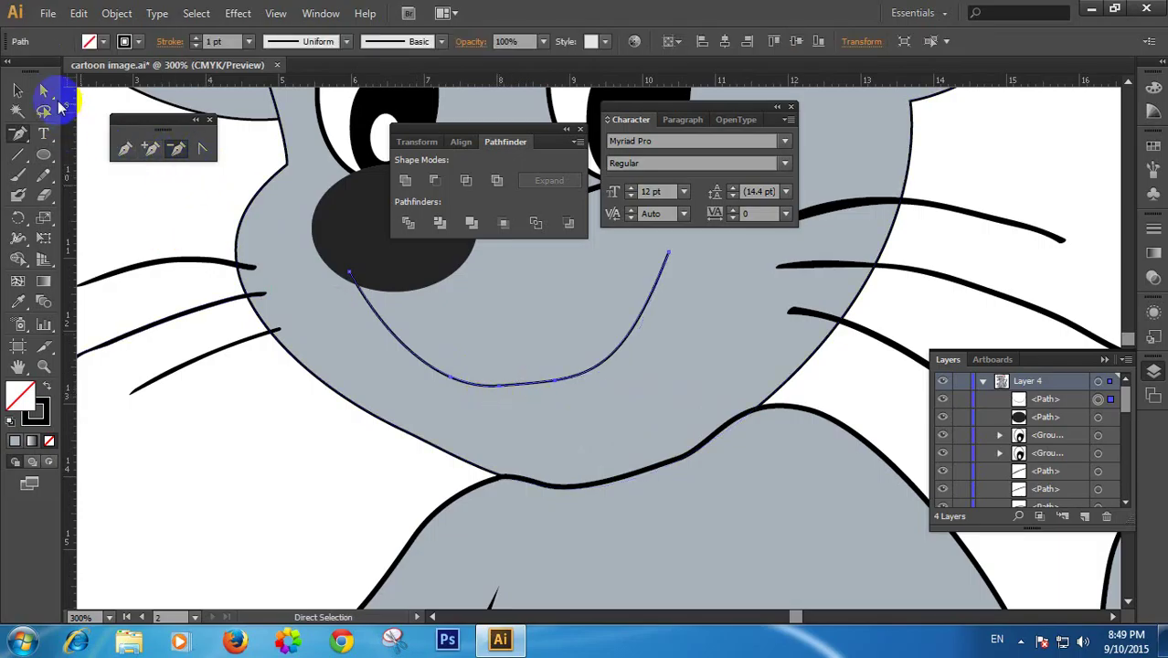
{"action": "left_click", "coordinate": [509, 379]}
{"action": "left_click", "coordinate": [483, 378]}
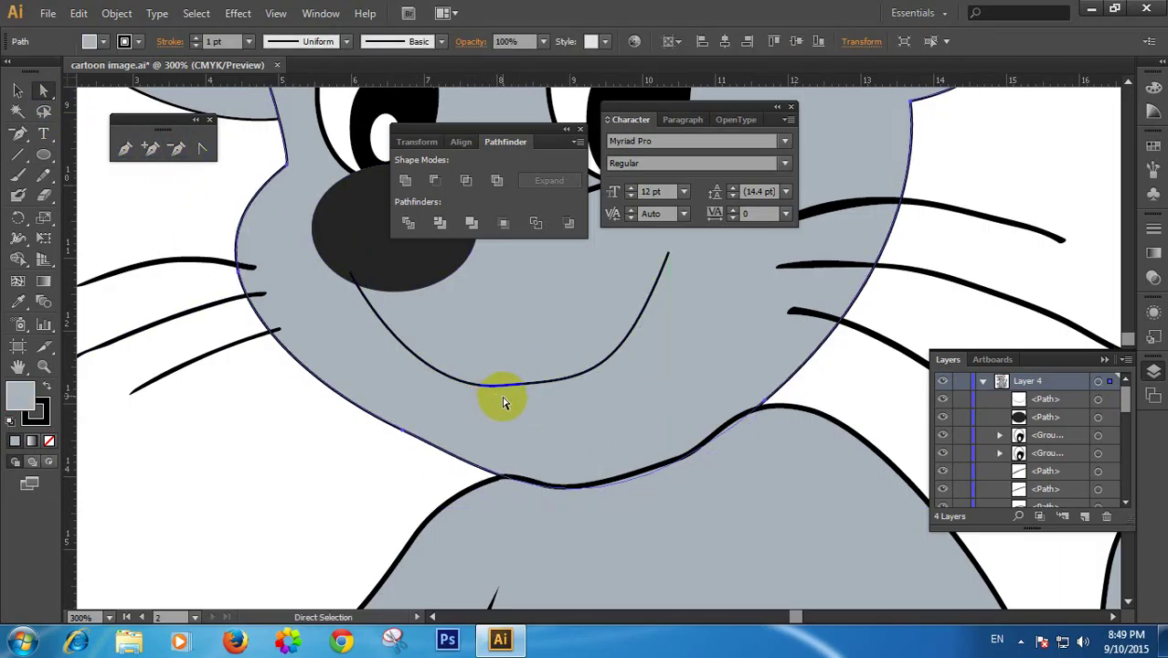
{"action": "left_click", "coordinate": [501, 384]}
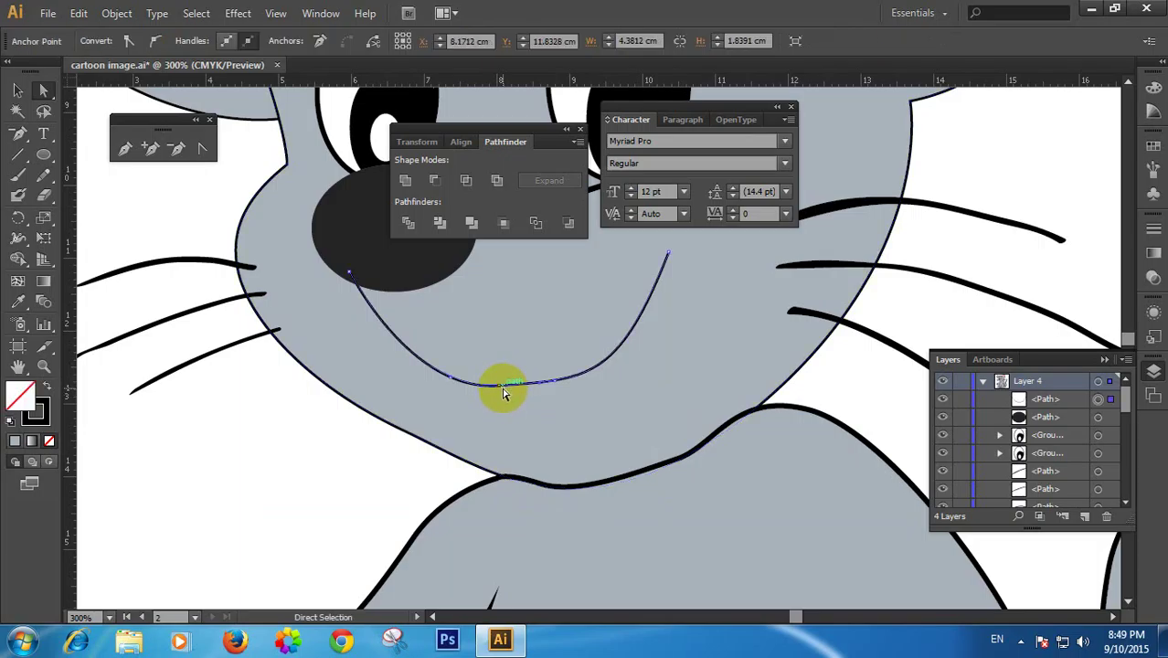
{"action": "left_click_drag", "start_coordinate": [502, 385], "coordinate": [520, 406]}
{"action": "left_click", "coordinate": [558, 411]}
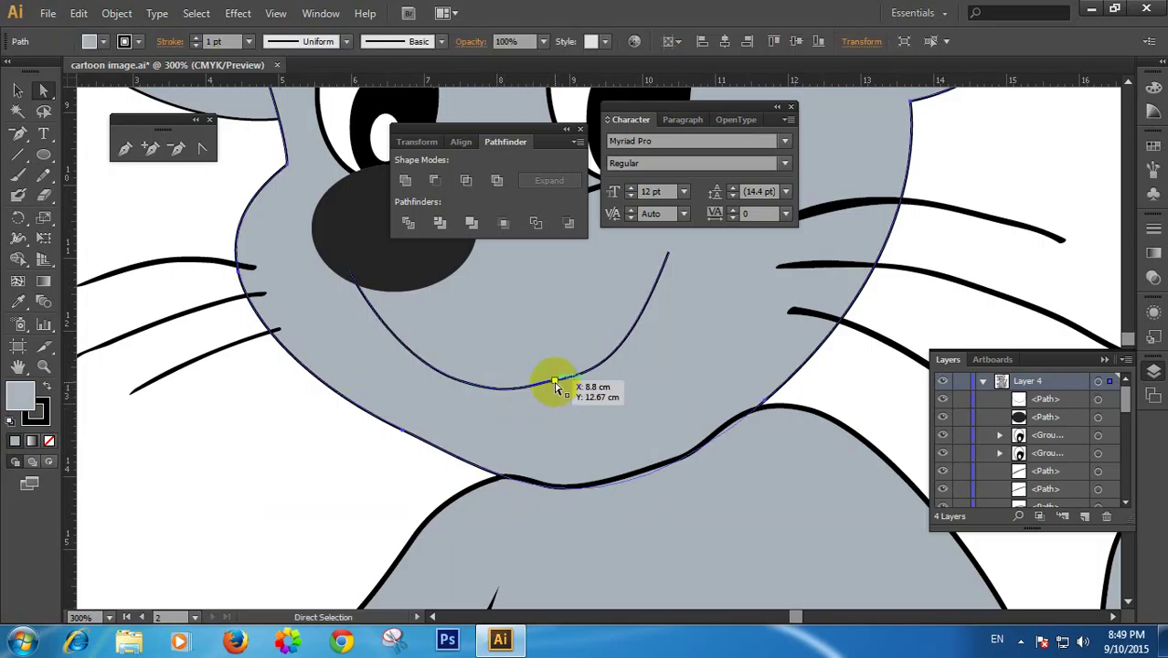
Compare the smile's curve with the reference mouse, then inspect the mouth at close range
{"action": "left_click", "coordinate": [555, 384]}
{"action": "left_click", "coordinate": [619, 410], "text": "ctrl+alt"}
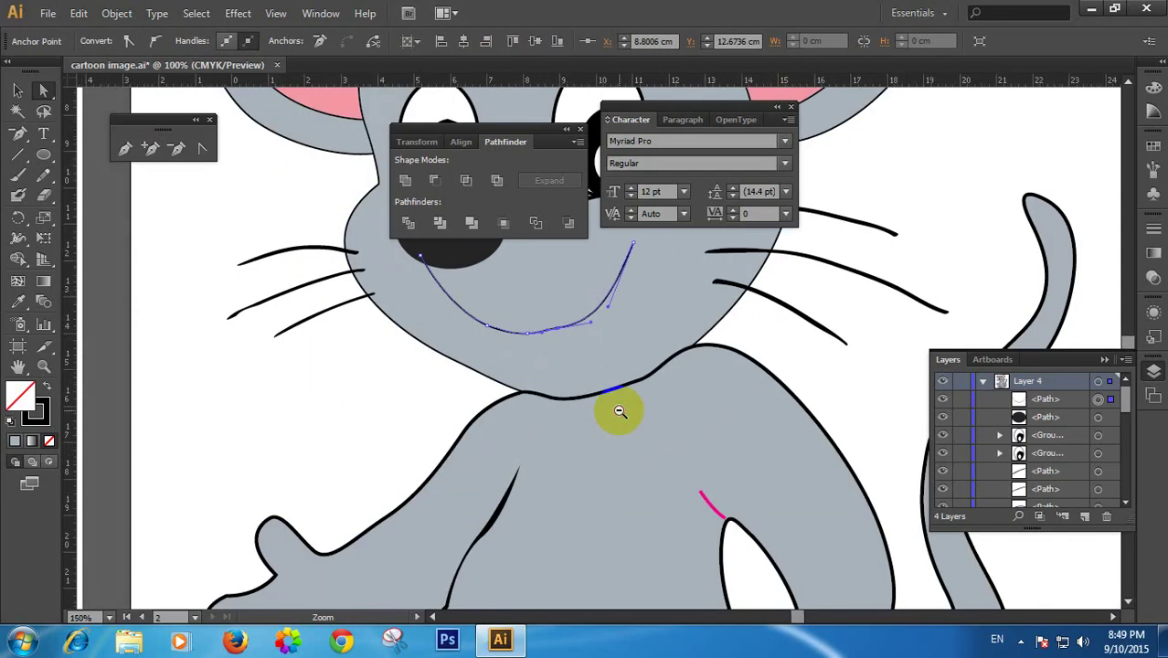
{"action": "left_click", "coordinate": [620, 410], "text": "ctrl+alt"}
{"action": "left_click_drag", "start_coordinate": [646, 360], "coordinate": [495, 438]}
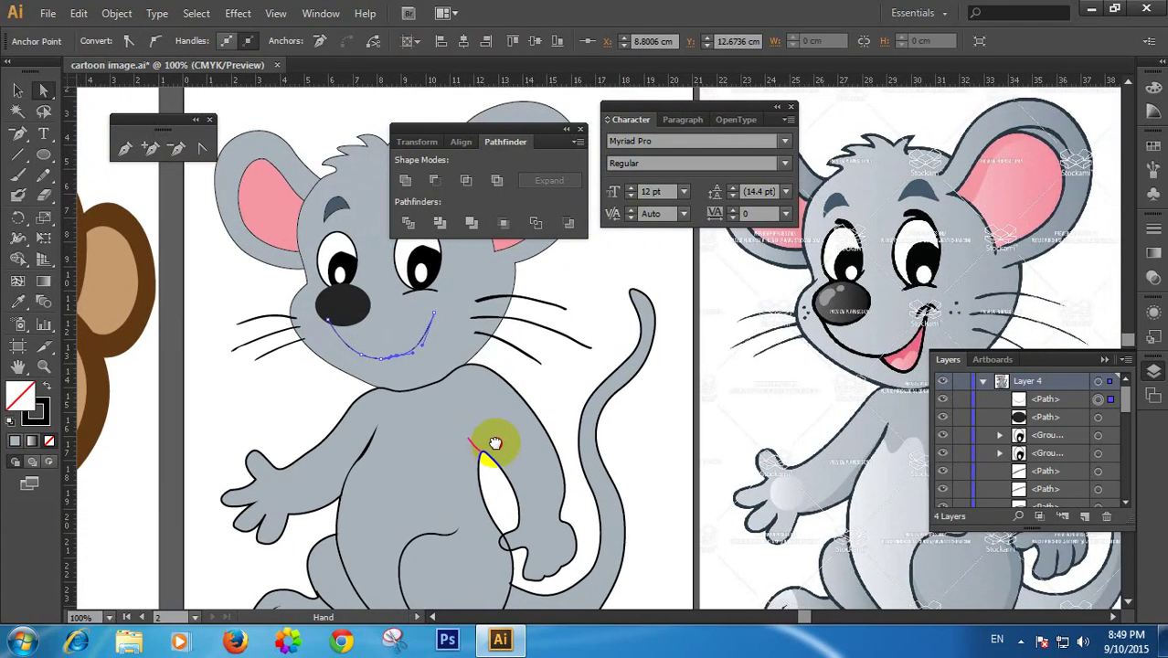
{"action": "left_click", "coordinate": [422, 354], "text": "ctrl"}
{"action": "left_click", "coordinate": [421, 355], "text": "ctrl"}
{"action": "left_click", "coordinate": [421, 355], "text": "ctrl"}
{"action": "left_click_drag", "start_coordinate": [671, 347], "coordinate": [145, 433]}
Adjust the direction handle of the anchor point just right of the smile's lowest point
{"action": "left_click", "coordinate": [571, 380]}
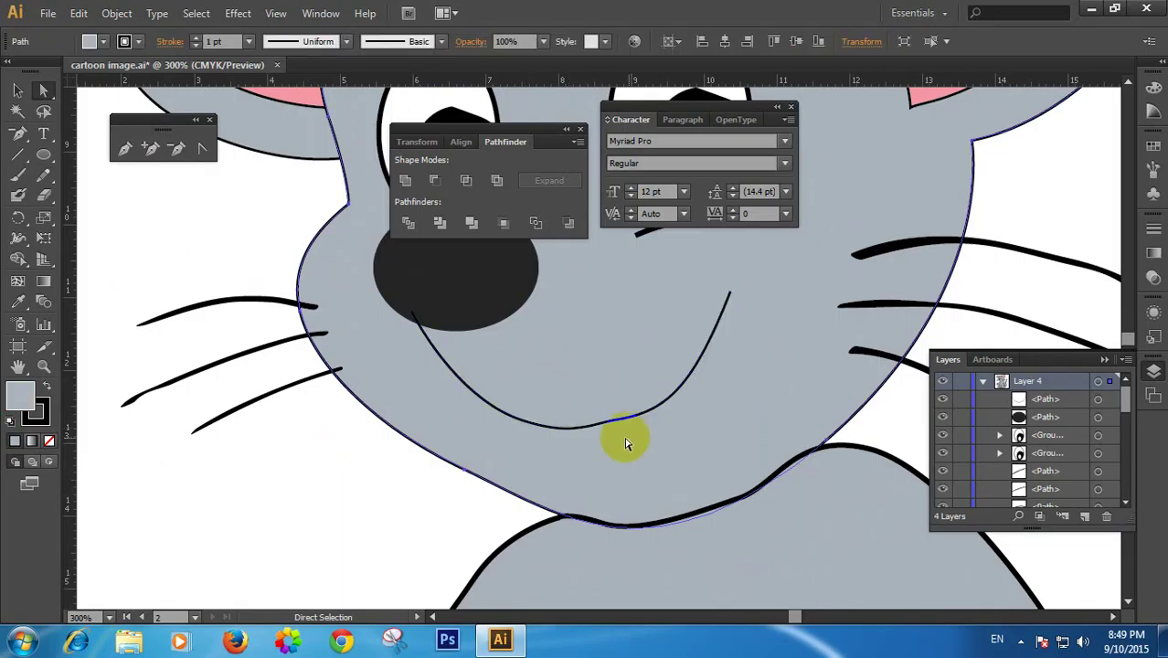
{"action": "left_click", "coordinate": [611, 426]}
{"action": "left_click", "coordinate": [620, 425], "text": "ctrl"}
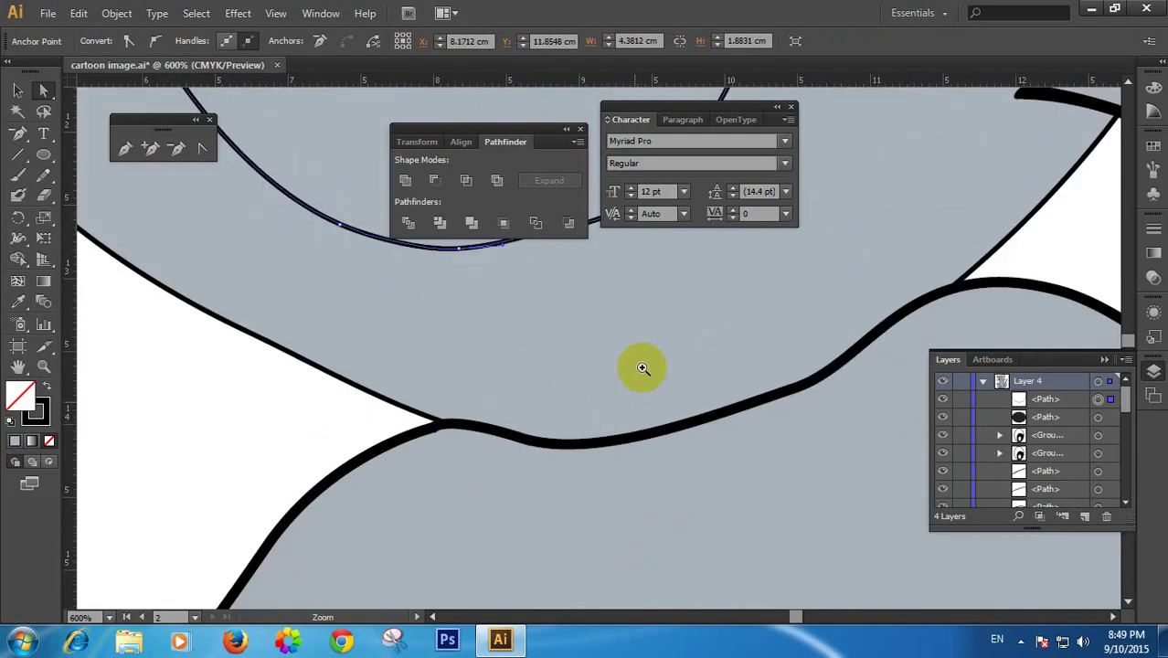
{"action": "left_click_drag", "start_coordinate": [652, 314], "coordinate": [653, 457]}
{"action": "left_click", "coordinate": [543, 371]}
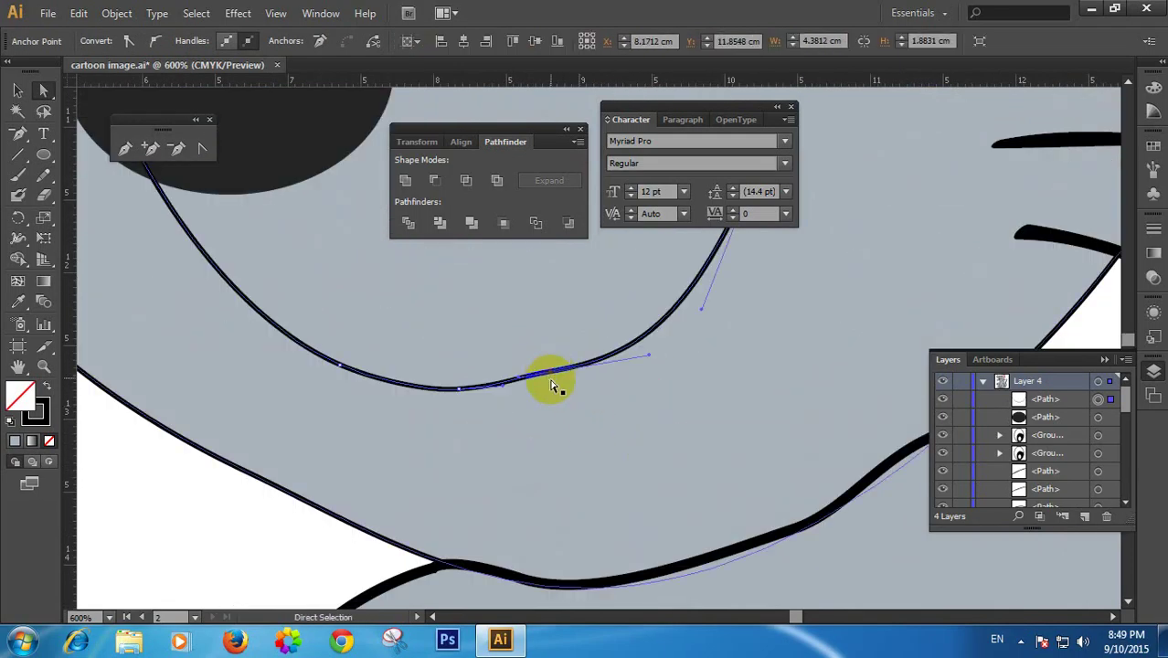
{"action": "left_click", "coordinate": [521, 384]}
{"action": "left_click_drag", "start_coordinate": [518, 380], "coordinate": [520, 388]}
{"action": "left_click", "coordinate": [539, 347]}
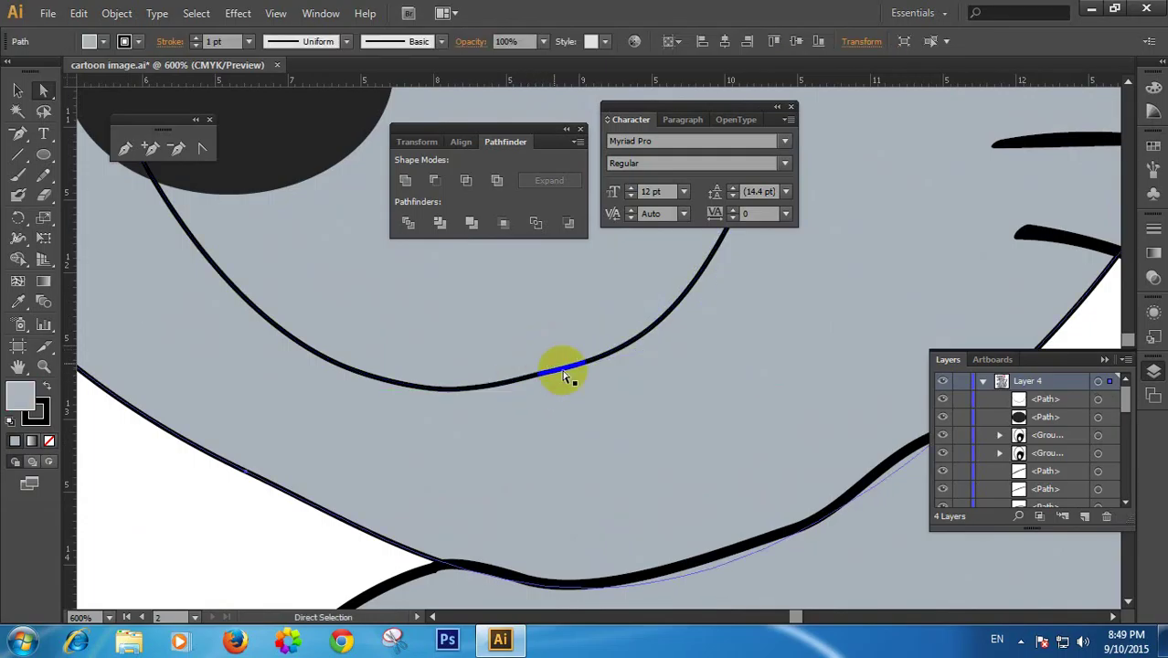
Delete the anchor point just right of the smile line's lowest point
{"action": "left_click", "coordinate": [543, 380]}
{"action": "left_click", "coordinate": [527, 330]}
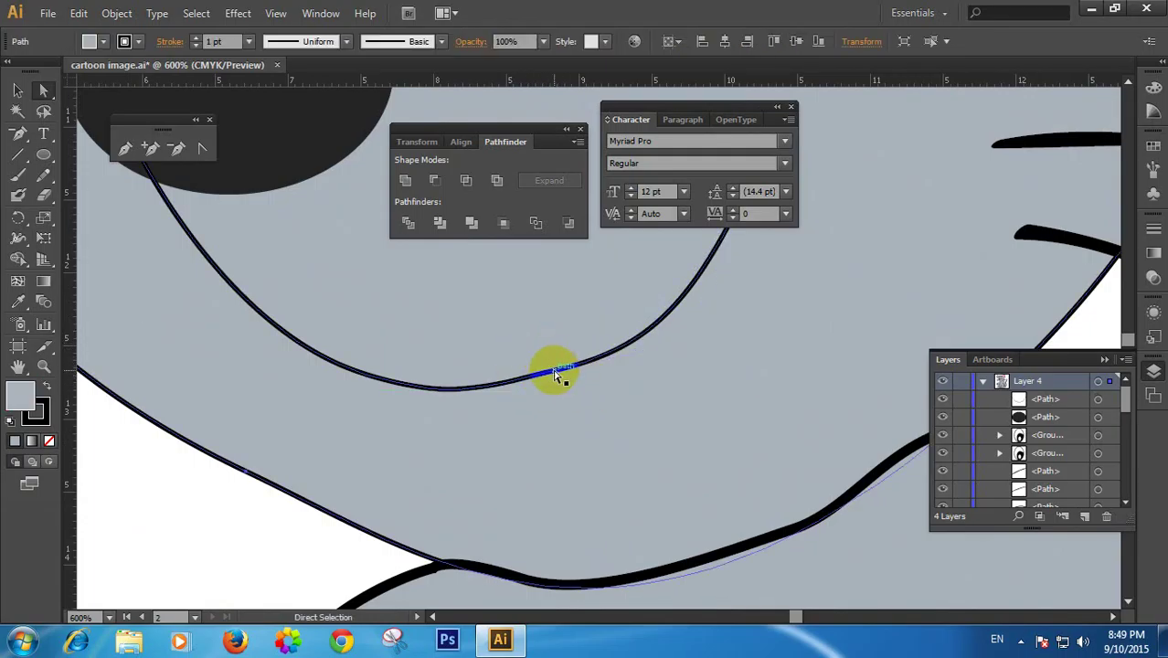
{"action": "left_click", "coordinate": [556, 371]}
{"action": "left_click", "coordinate": [176, 148]}
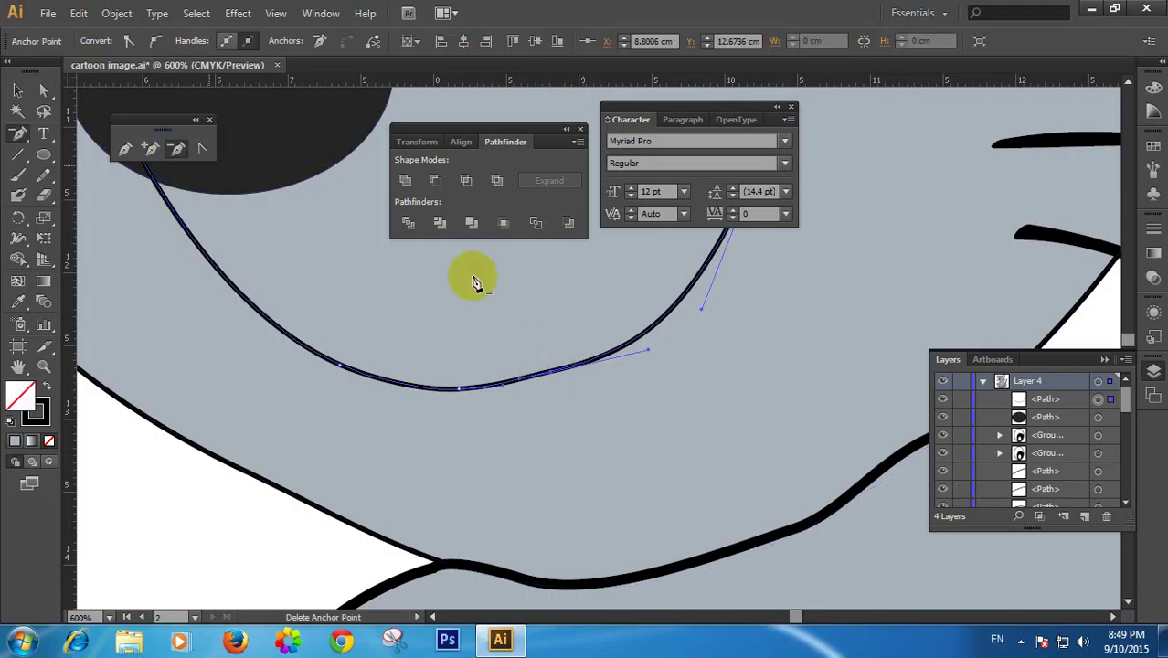
{"action": "left_click", "coordinate": [554, 381]}
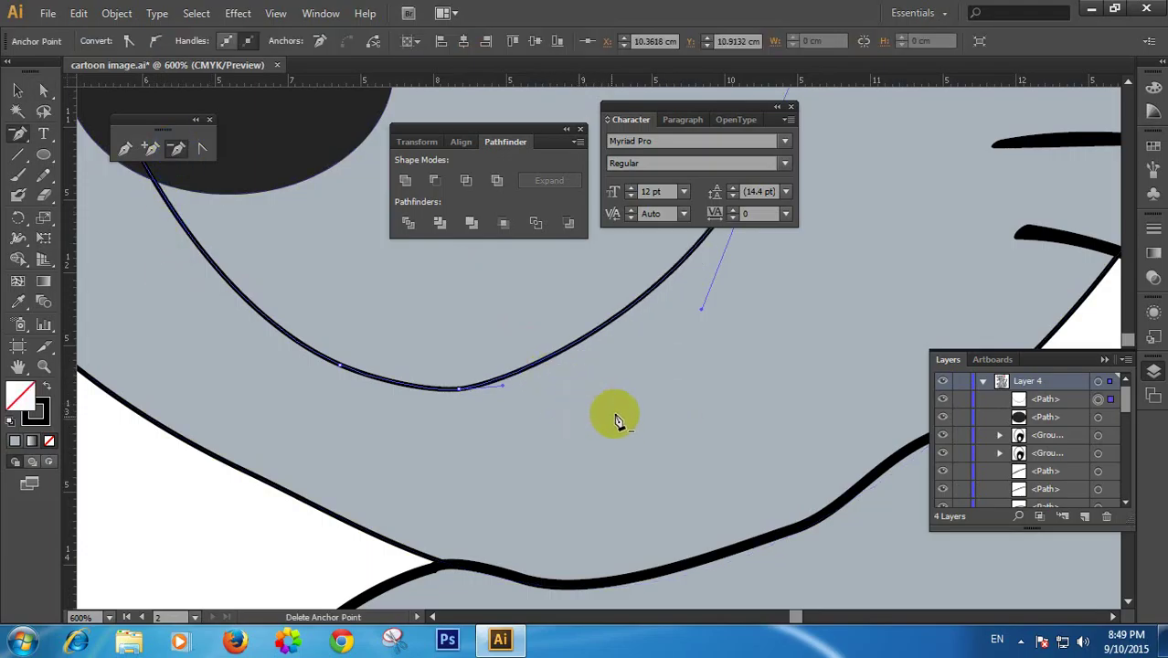
Pull the direction handle of the smile's right end anchor downward to round out the right half of the curve
{"action": "left_click", "coordinate": [43, 89]}
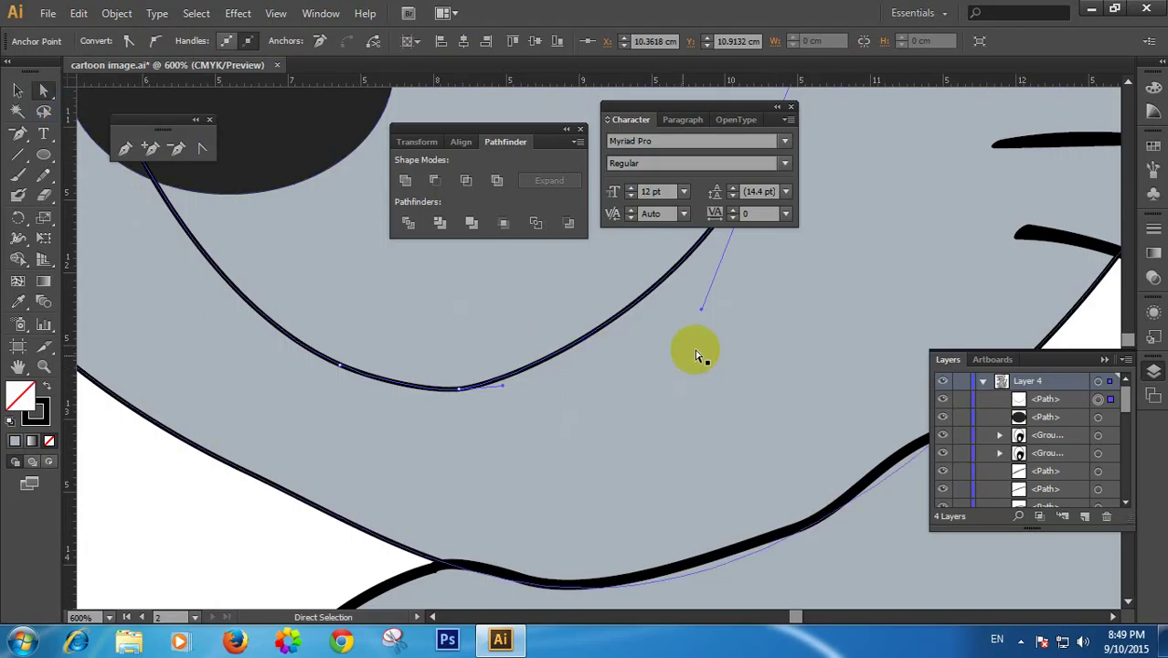
{"action": "left_click_drag", "start_coordinate": [705, 314], "coordinate": [709, 396]}
{"action": "left_click", "coordinate": [610, 470]}
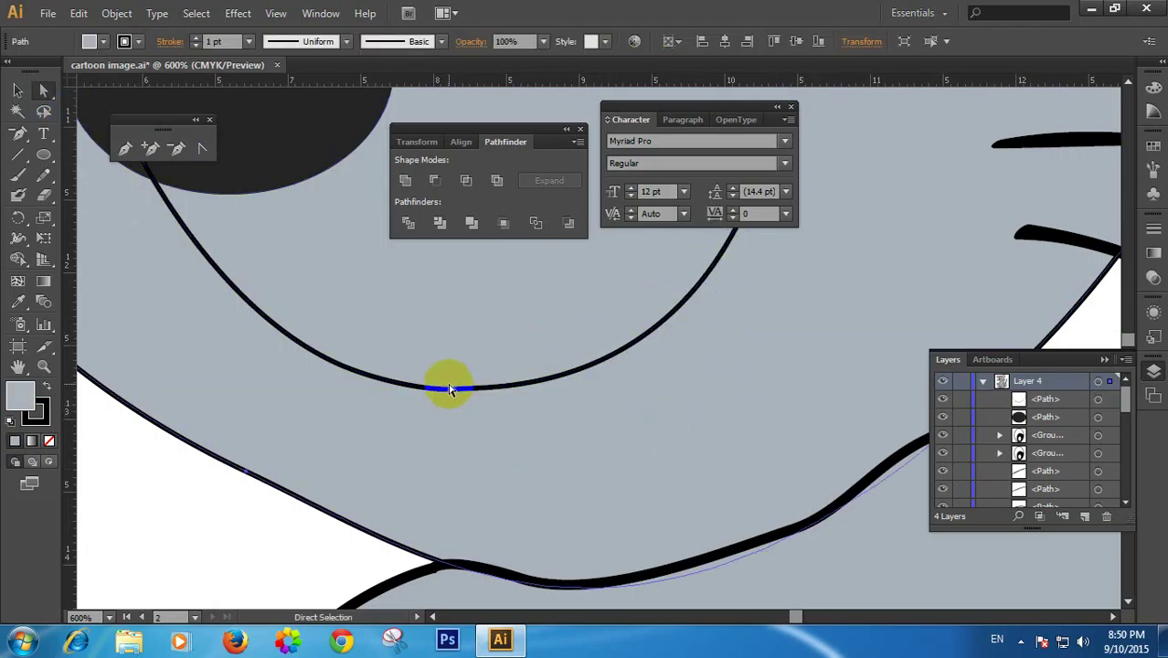
Thicken the smile line's stroke, trying 6 pt and settling on 4 pt
{"action": "left_click", "coordinate": [617, 410], "text": "ctrl+alt"}
{"action": "left_click", "coordinate": [617, 410], "text": "ctrl+alt"}
{"action": "left_click", "coordinate": [617, 410], "text": "ctrl+alt"}
{"action": "left_click", "coordinate": [617, 410], "text": "ctrl+alt"}
{"action": "left_click_drag", "start_coordinate": [628, 347], "coordinate": [611, 524]}
{"action": "left_click", "coordinate": [17, 91]}
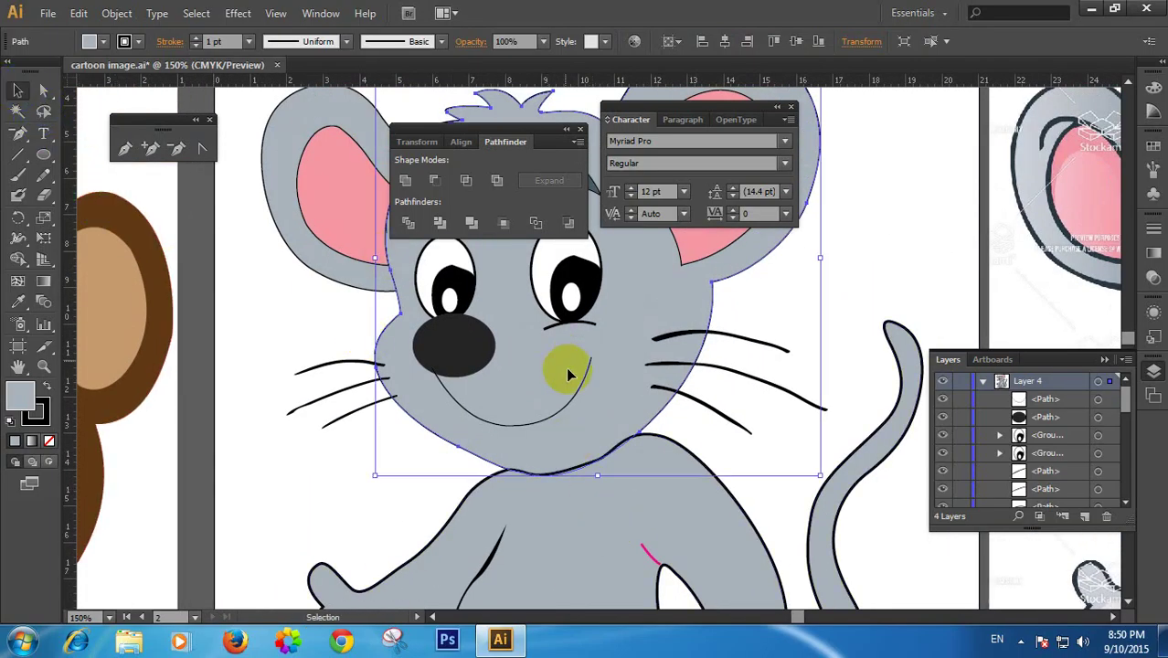
{"action": "left_click", "coordinate": [557, 412]}
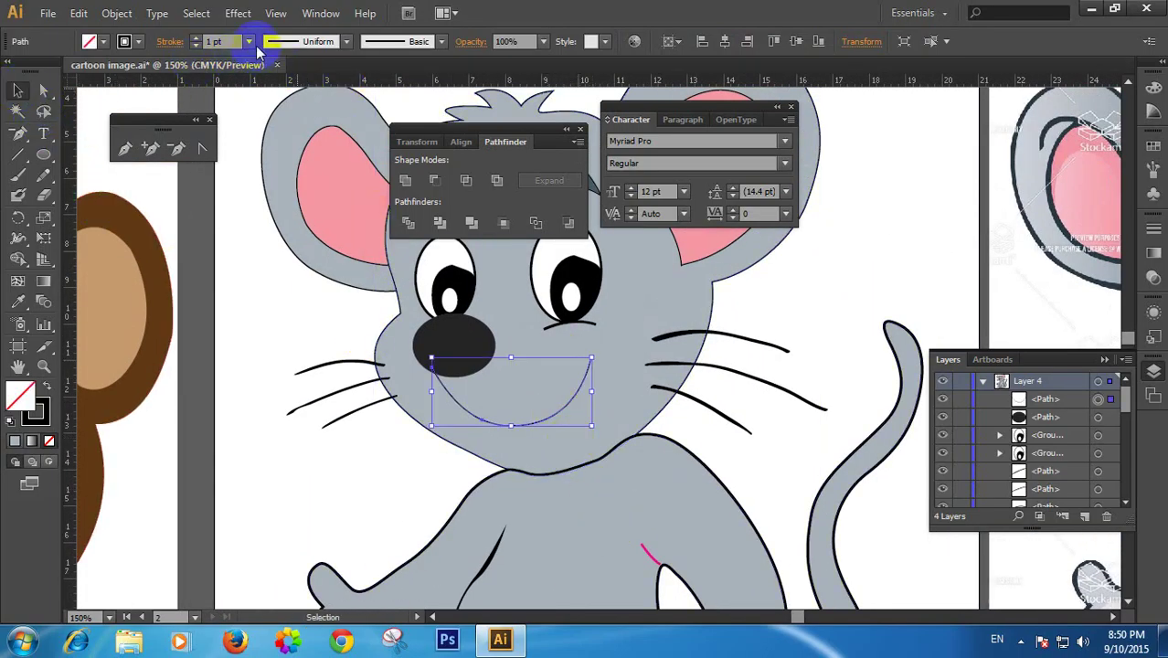
{"action": "left_click", "coordinate": [249, 42]}
{"action": "left_click", "coordinate": [260, 209]}
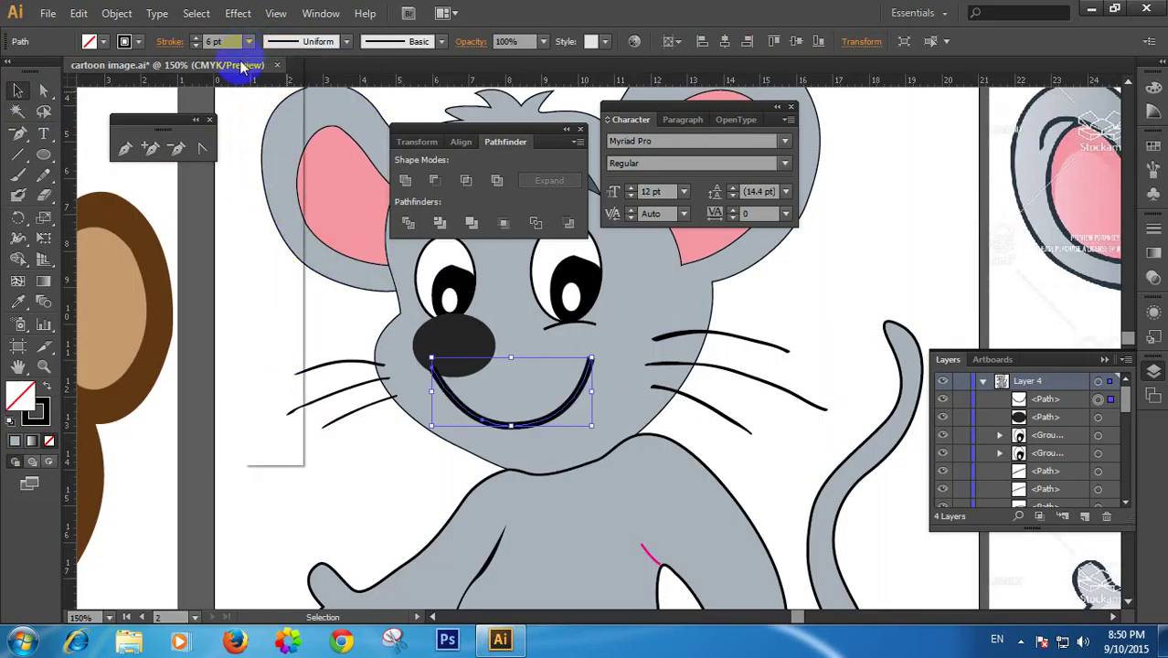
{"action": "left_click", "coordinate": [250, 42]}
{"action": "left_click", "coordinate": [277, 185]}
{"action": "left_click", "coordinate": [273, 305]}
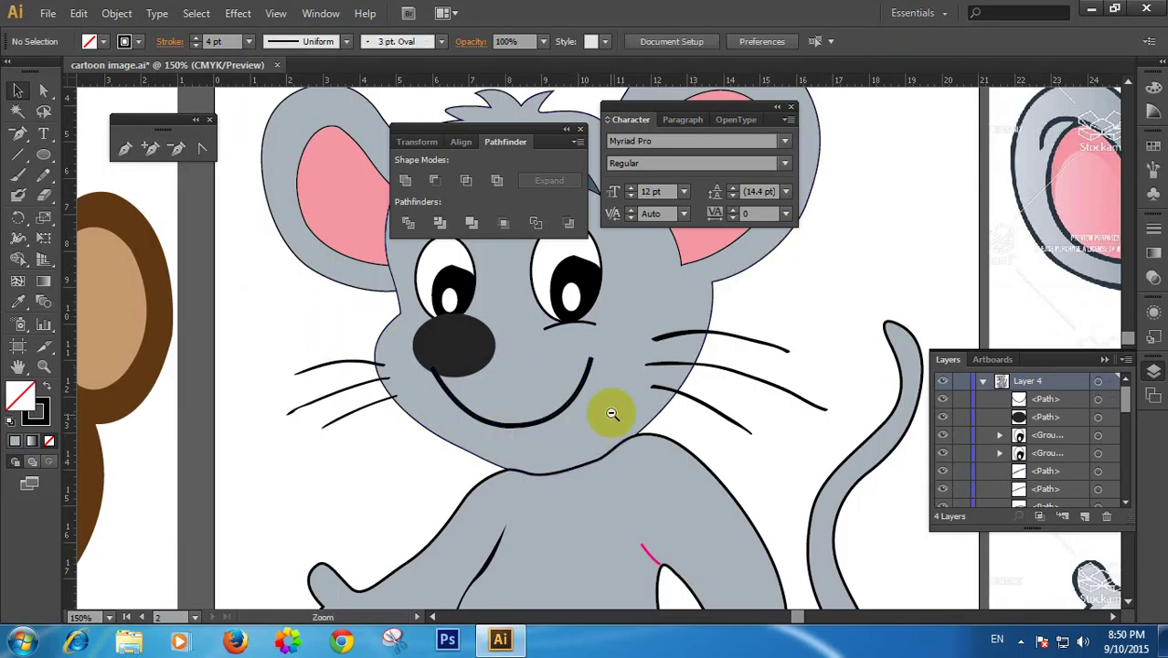
Compare the smile with the reference mouse and set its stroke weight to 2 pt
{"action": "scroll", "coordinate": [609, 409], "scroll_direction": "down", "scroll_amount": 3}
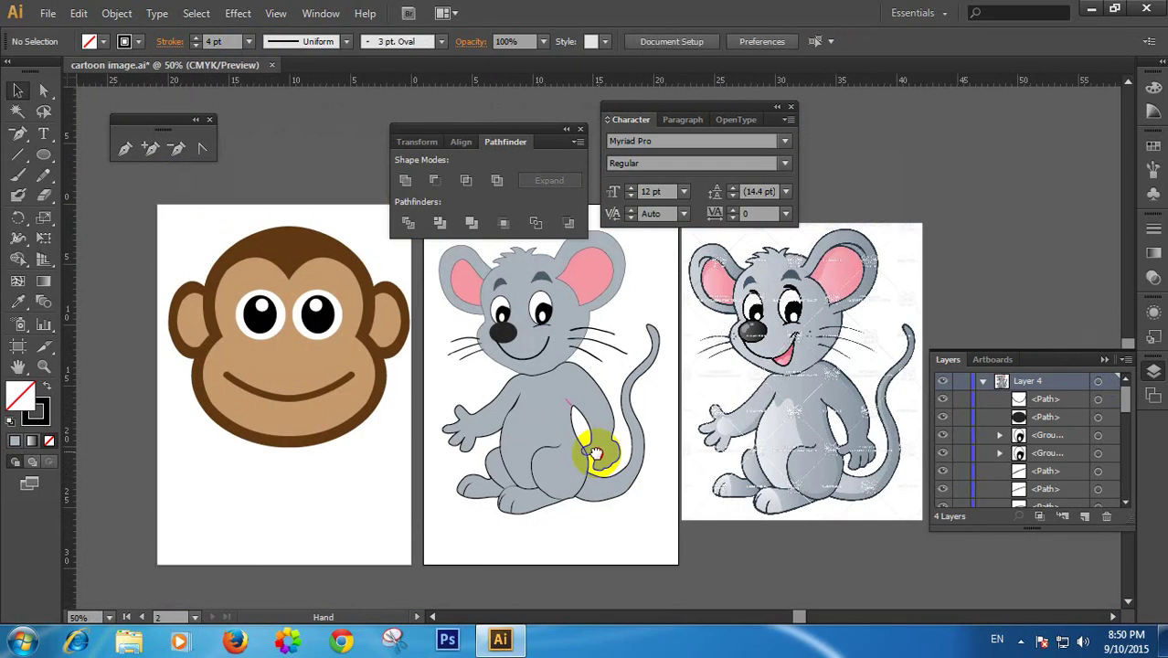
{"action": "left_click_drag", "start_coordinate": [609, 409], "coordinate": [595, 454]}
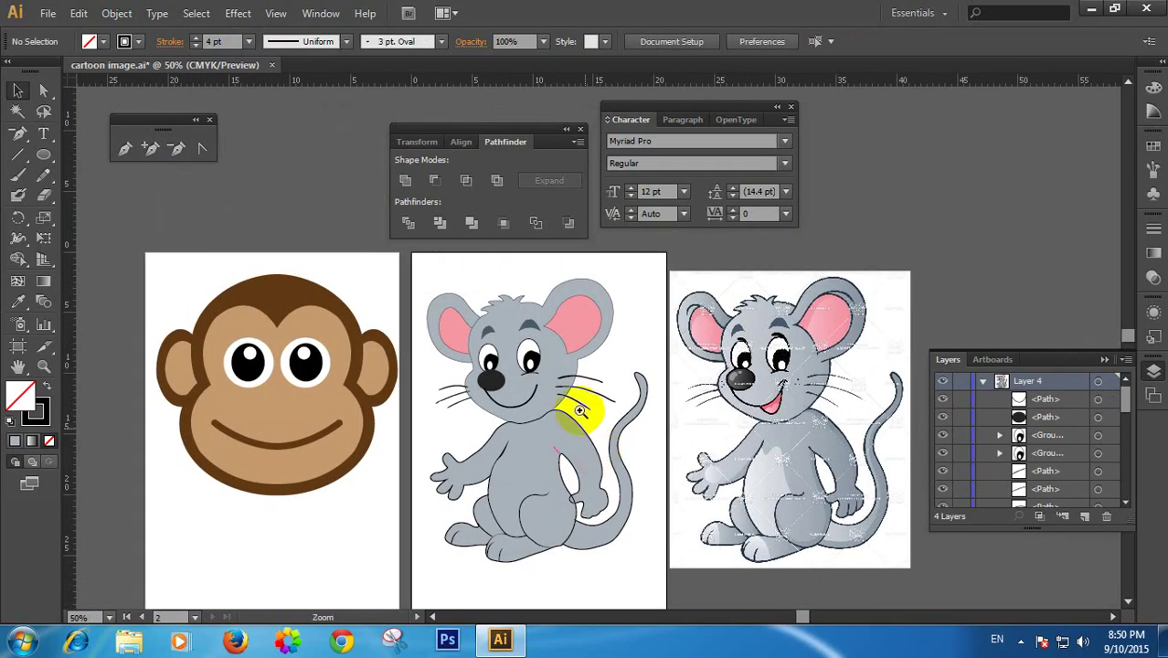
{"action": "left_click", "coordinate": [586, 385], "text": "ctrl"}
{"action": "left_click", "coordinate": [528, 357]}
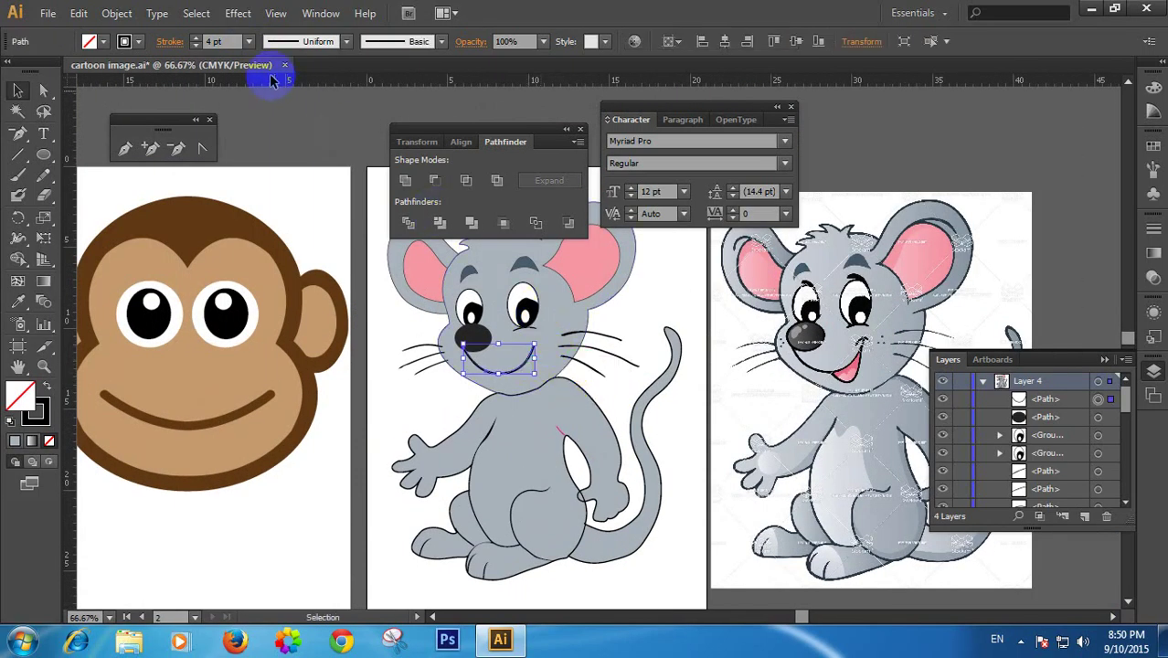
{"action": "left_click", "coordinate": [255, 45]}
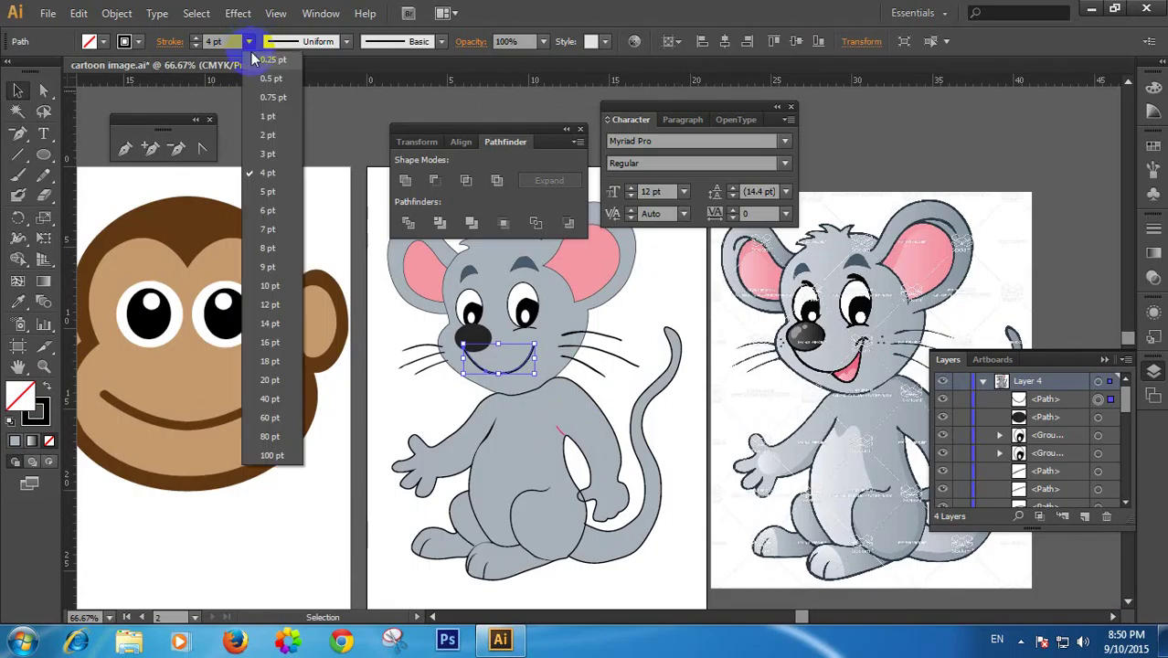
{"action": "left_click", "coordinate": [274, 144]}
{"action": "left_click", "coordinate": [483, 402]}
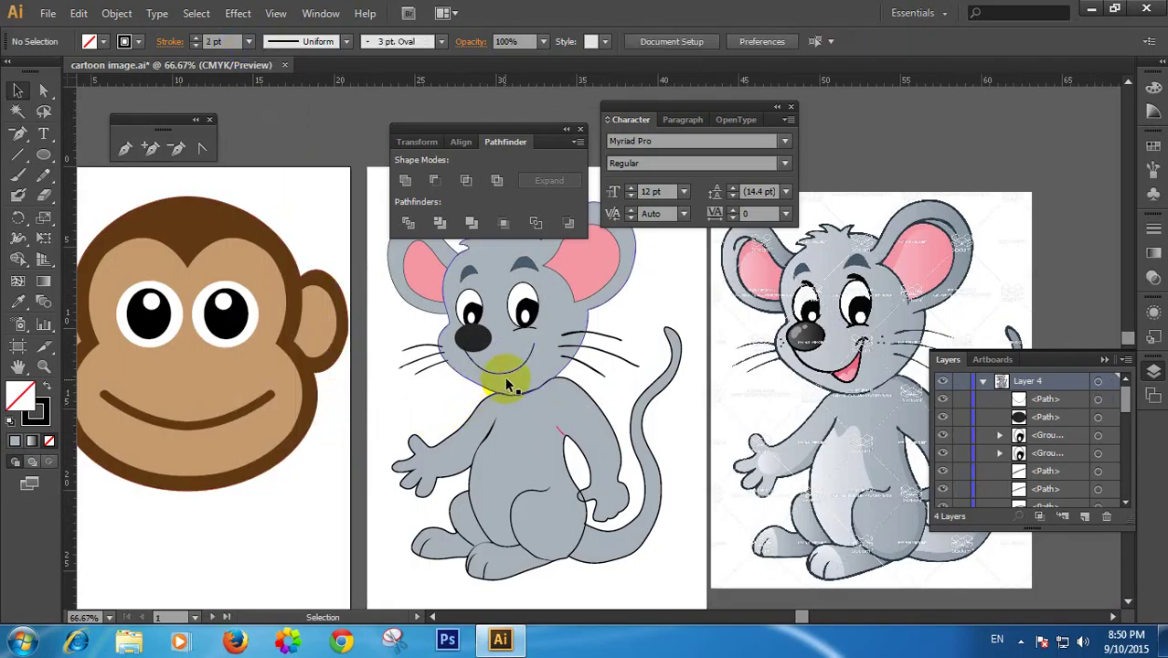
Set the smile line's stroke weight to 3 pt
{"action": "left_click", "coordinate": [510, 378]}
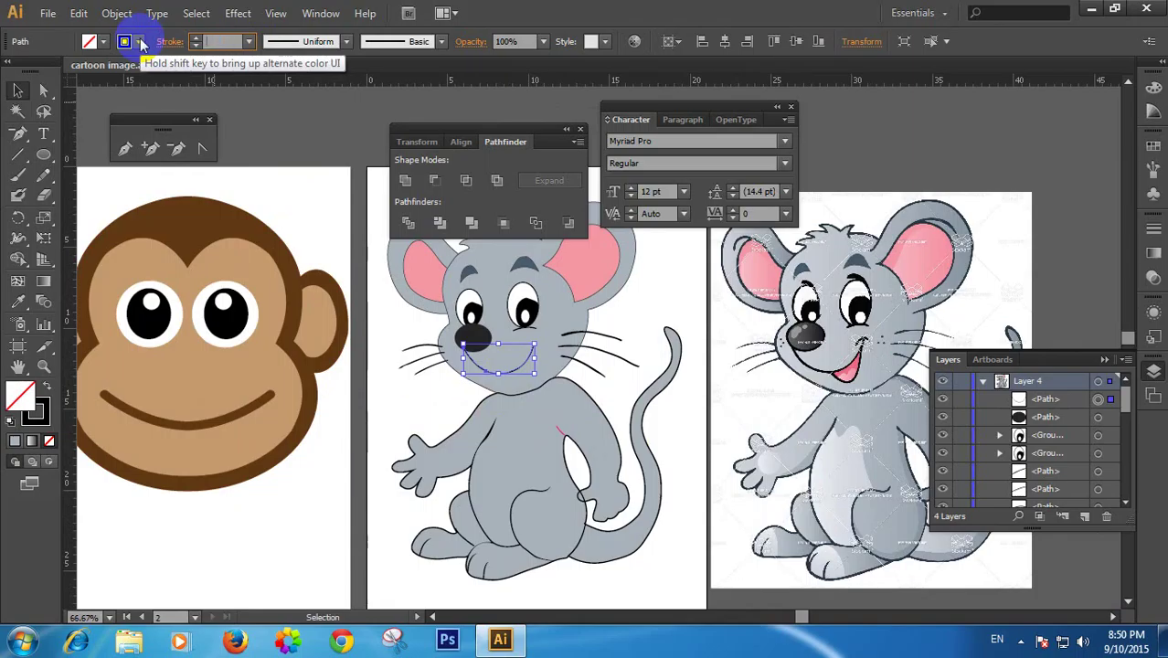
{"action": "left_click", "coordinate": [263, 402]}
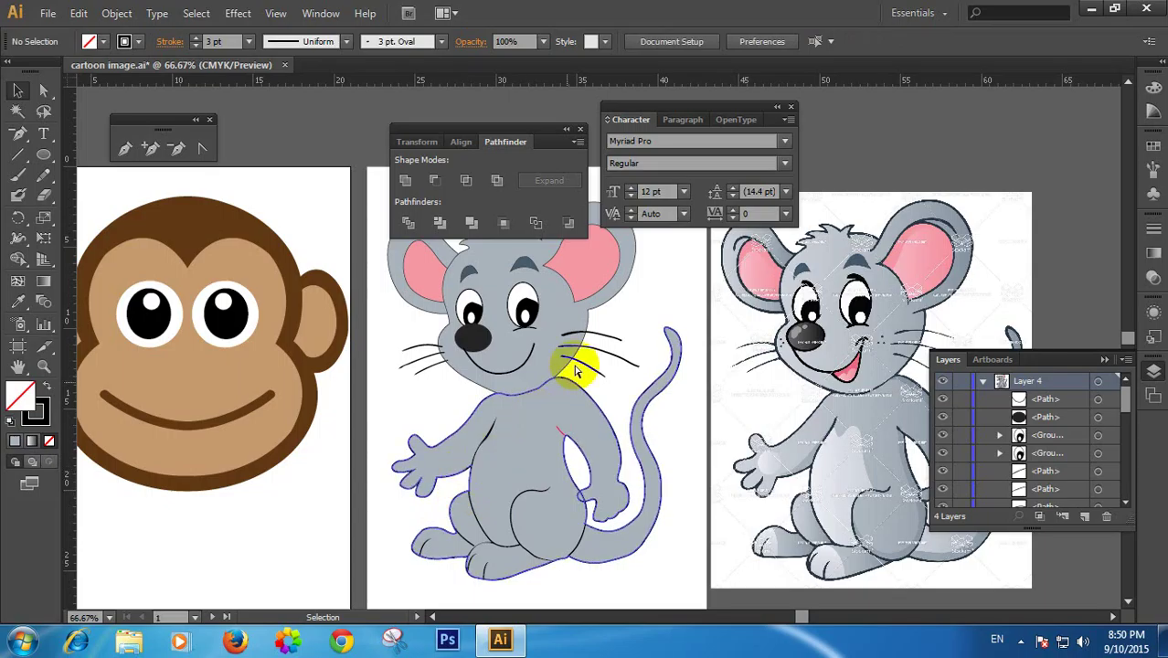
Draw the open mouth's lower curve with the Pen tool, from beside the smile's right end down and around to the smile's lowest point
{"action": "key", "text": "ctrl+space"}
{"action": "left_click", "coordinate": [867, 366]}
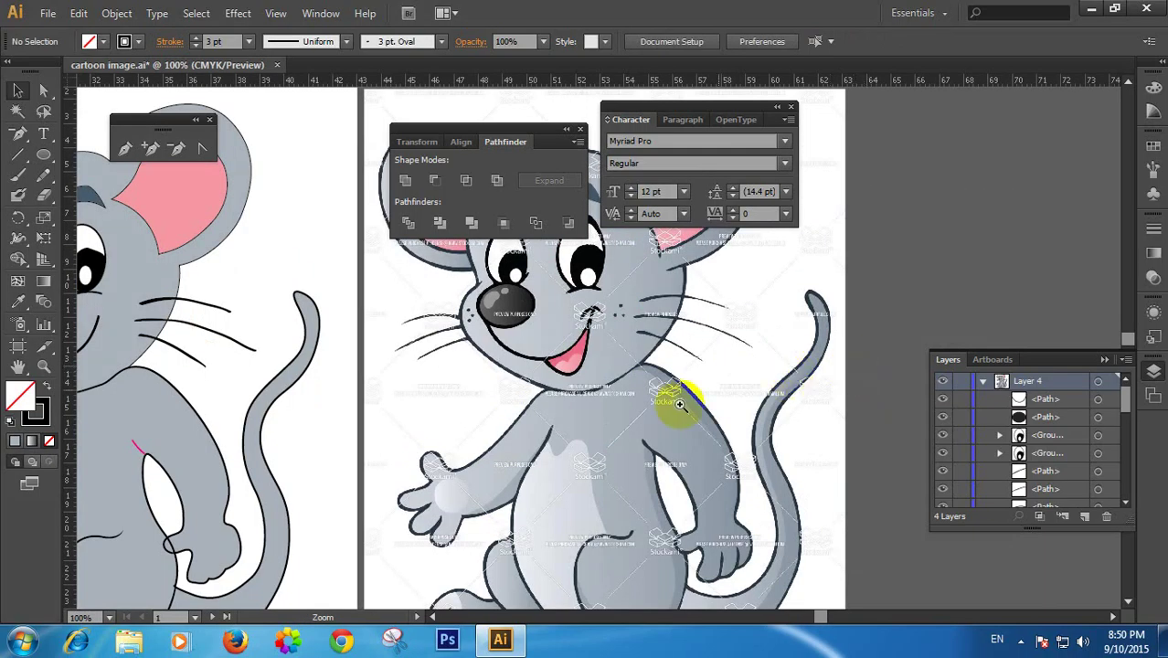
{"action": "left_click_drag", "start_coordinate": [600, 408], "coordinate": [844, 428]}
{"action": "left_click_drag", "start_coordinate": [530, 416], "coordinate": [568, 407]}
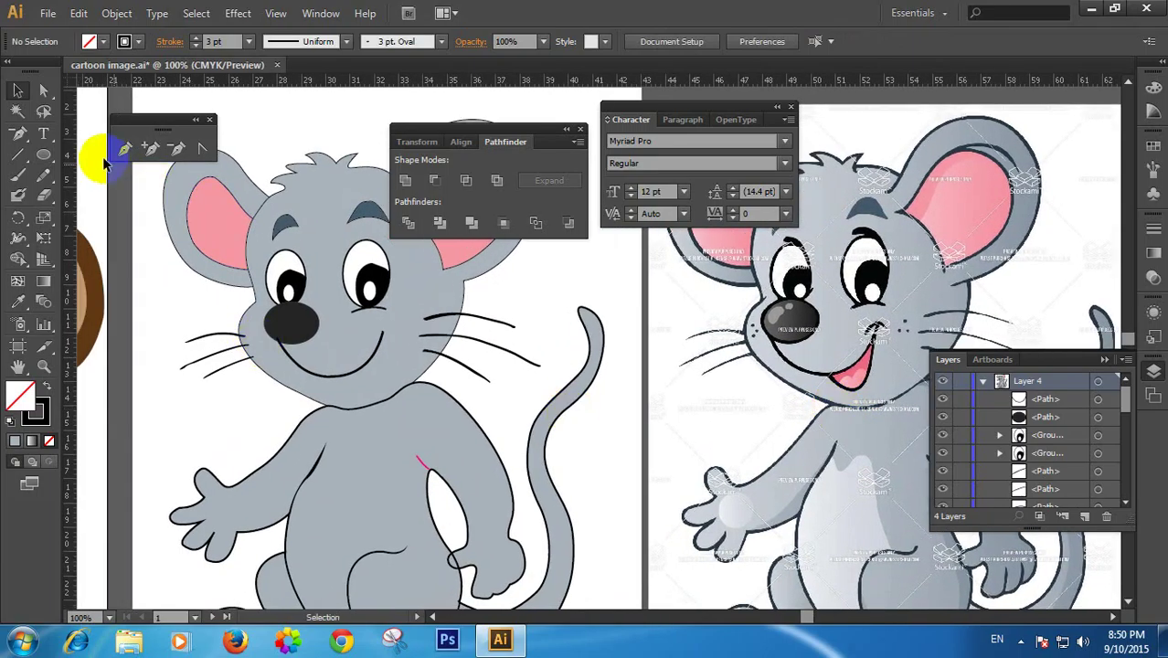
{"action": "left_click", "coordinate": [125, 148]}
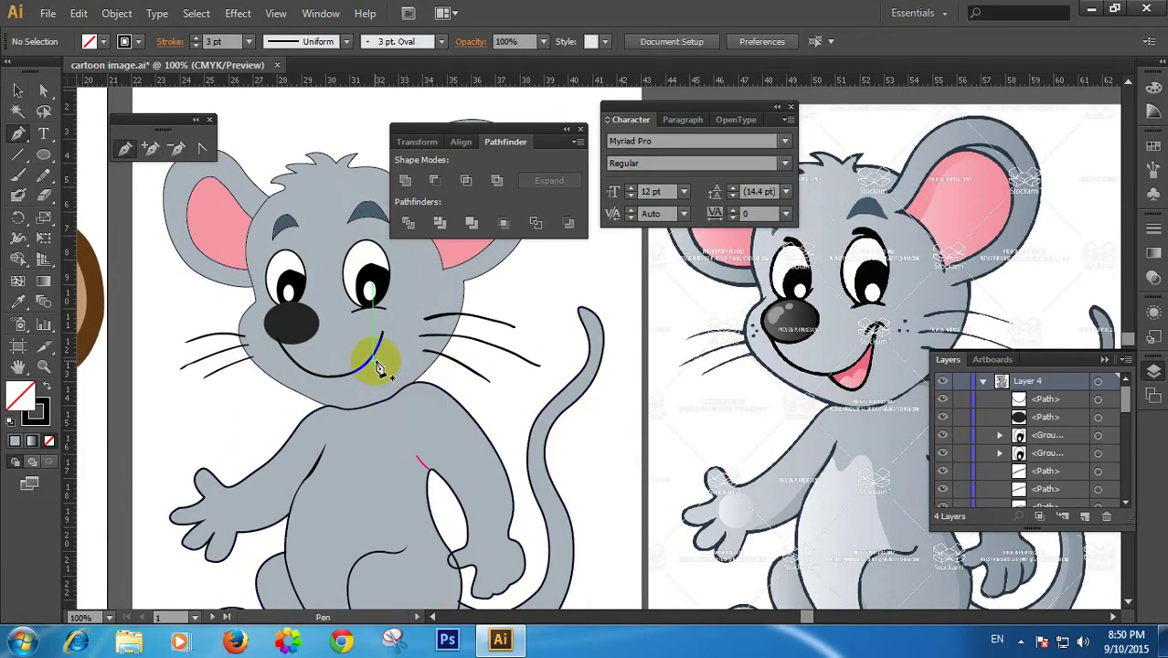
{"action": "left_click_drag", "start_coordinate": [382, 358], "coordinate": [346, 395]}
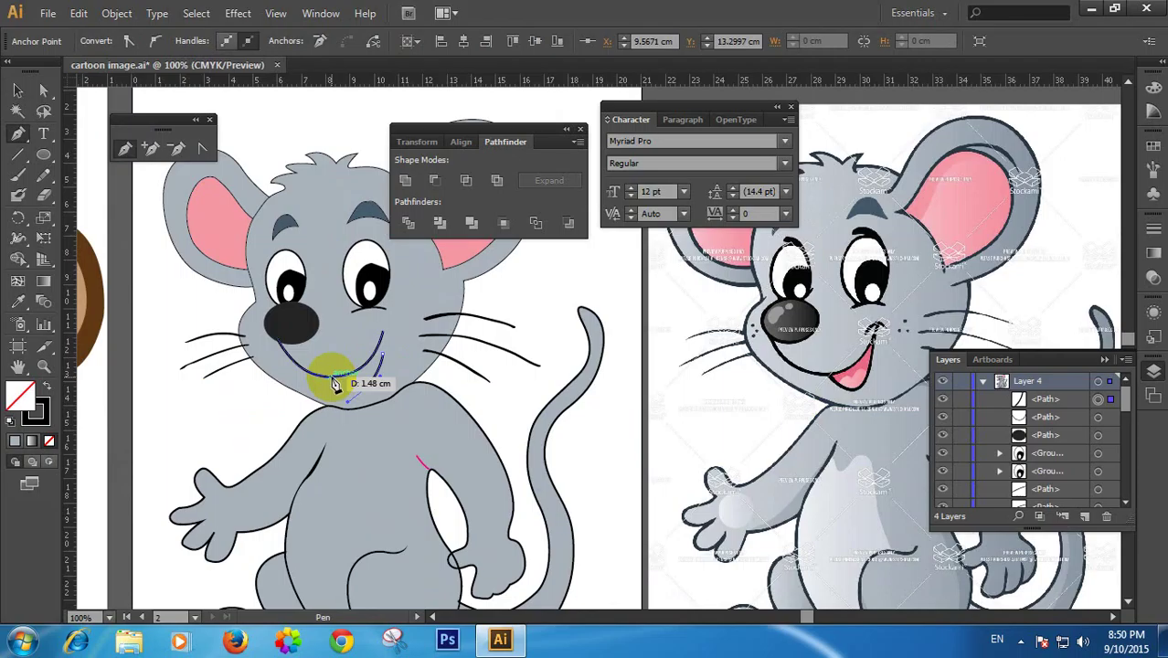
{"action": "left_click", "coordinate": [332, 377]}
{"action": "left_click", "coordinate": [396, 345], "text": "ctrl"}
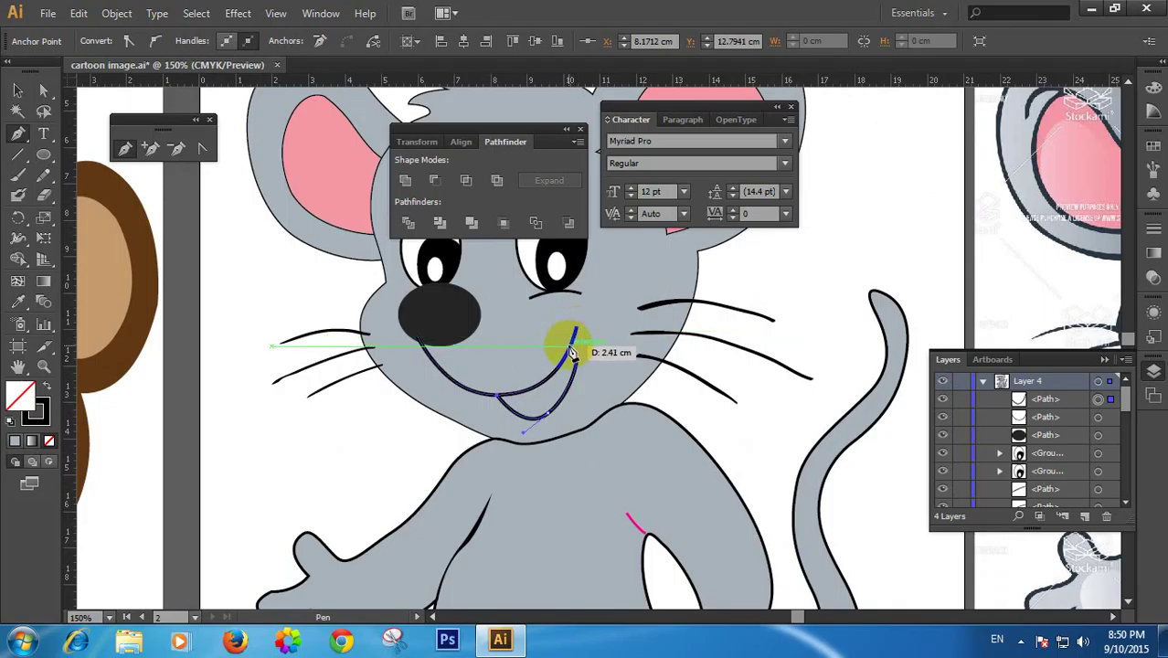
Continue the mouth outline up along the right half of the smile line and close it at its starting point
{"action": "left_click_drag", "start_coordinate": [569, 346], "coordinate": [580, 369]}
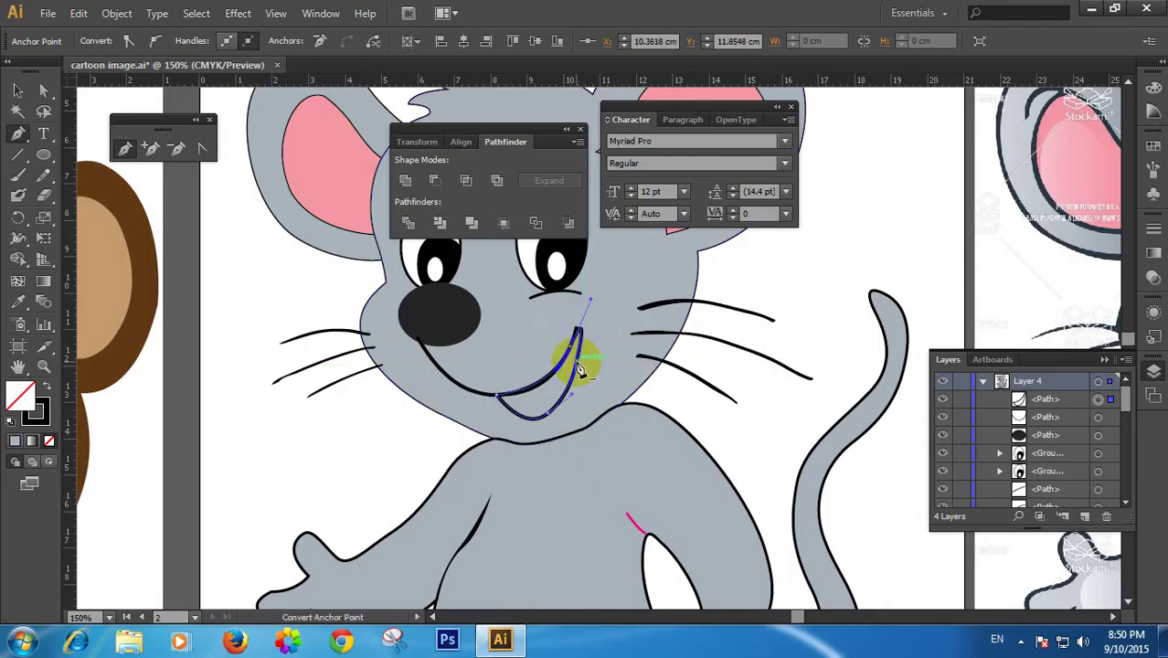
{"action": "left_click", "coordinate": [569, 347]}
{"action": "left_click_drag", "start_coordinate": [568, 348], "coordinate": [583, 366]}
{"action": "key", "text": "space"}
{"action": "left_click_drag", "start_coordinate": [704, 379], "coordinate": [567, 338]}
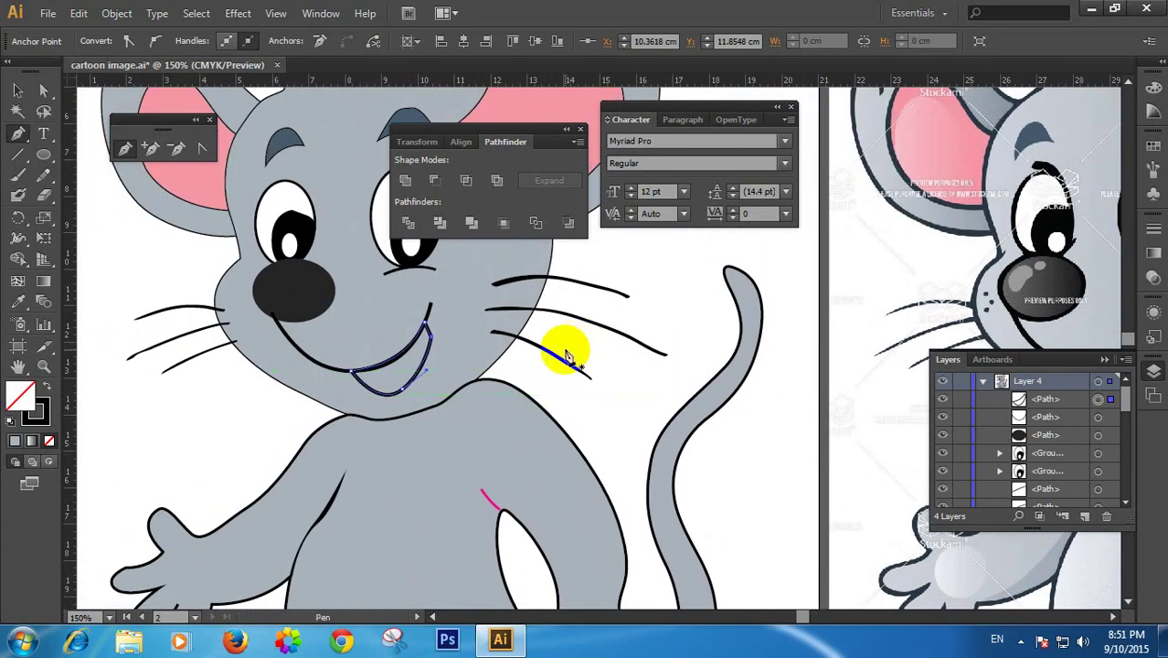
Delete the extra anchor point at the mouth shape's upper right corner so the shape ends in a single tip
{"action": "left_click", "coordinate": [177, 149]}
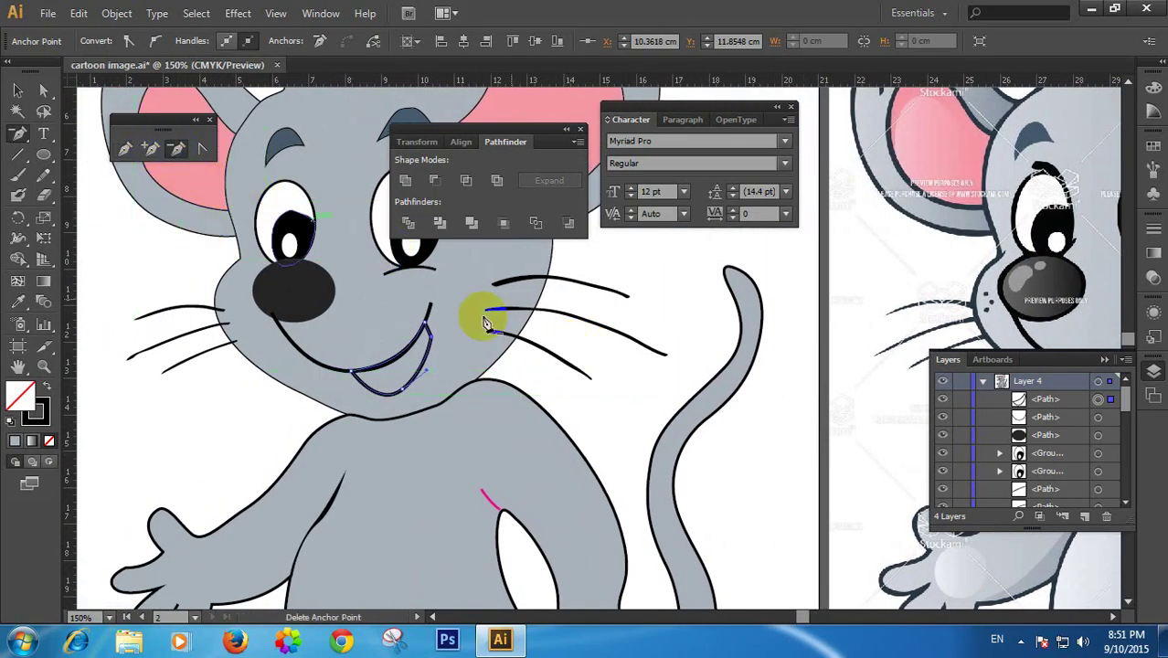
{"action": "left_click", "coordinate": [430, 340]}
{"action": "key", "text": "space"}
{"action": "left_click_drag", "start_coordinate": [438, 338], "coordinate": [487, 342]}
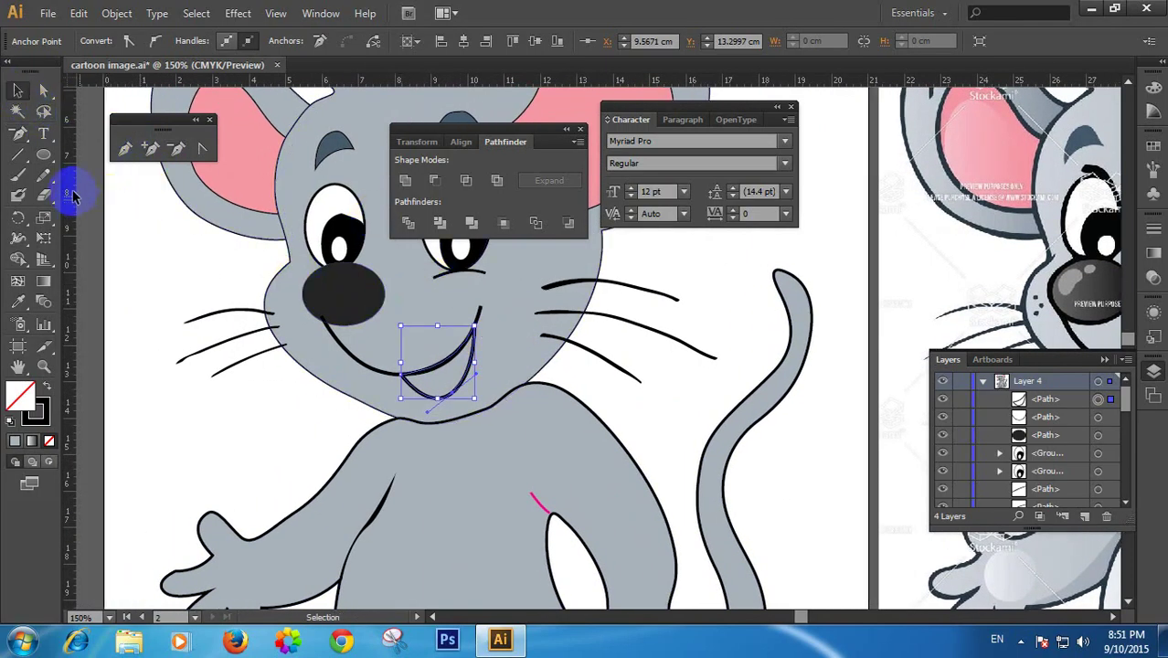
Fill the mouth shape with the pink sampled from the mouse's left inner ear using the Eyedropper
{"action": "left_click", "coordinate": [17, 301]}
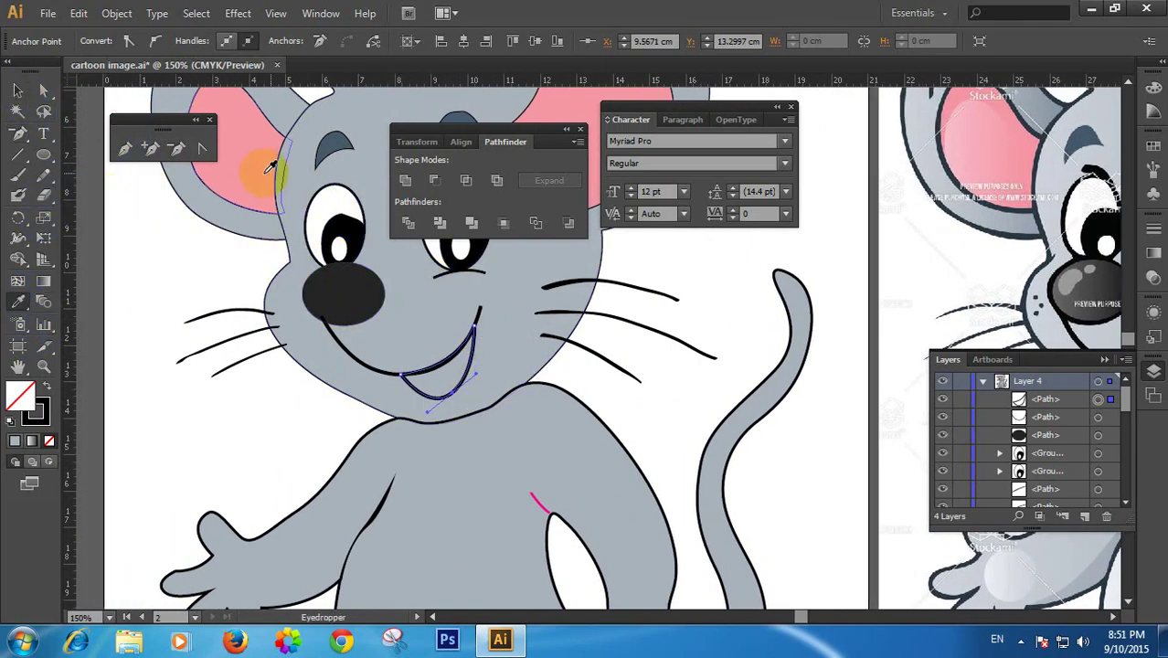
{"action": "left_click", "coordinate": [260, 167]}
{"action": "left_click", "coordinate": [17, 90]}
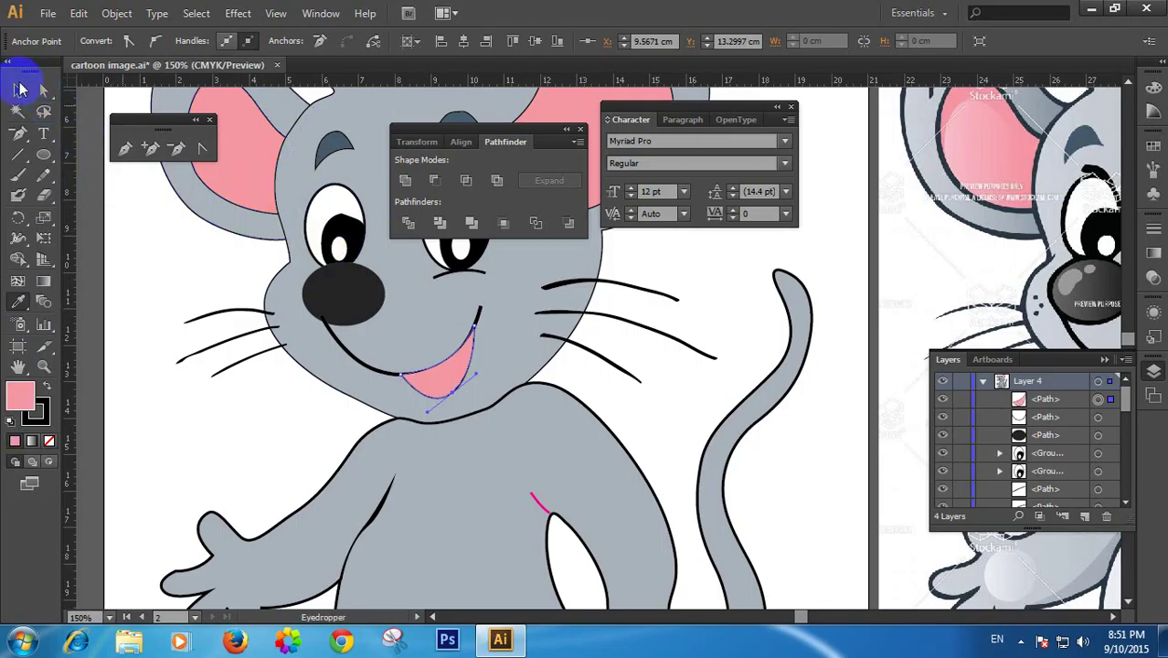
{"action": "left_click", "coordinate": [239, 281]}
Compare the mouth's outline with the ear's and set the mouth shape's stroke weight to 2 pt
{"action": "left_click", "coordinate": [447, 378]}
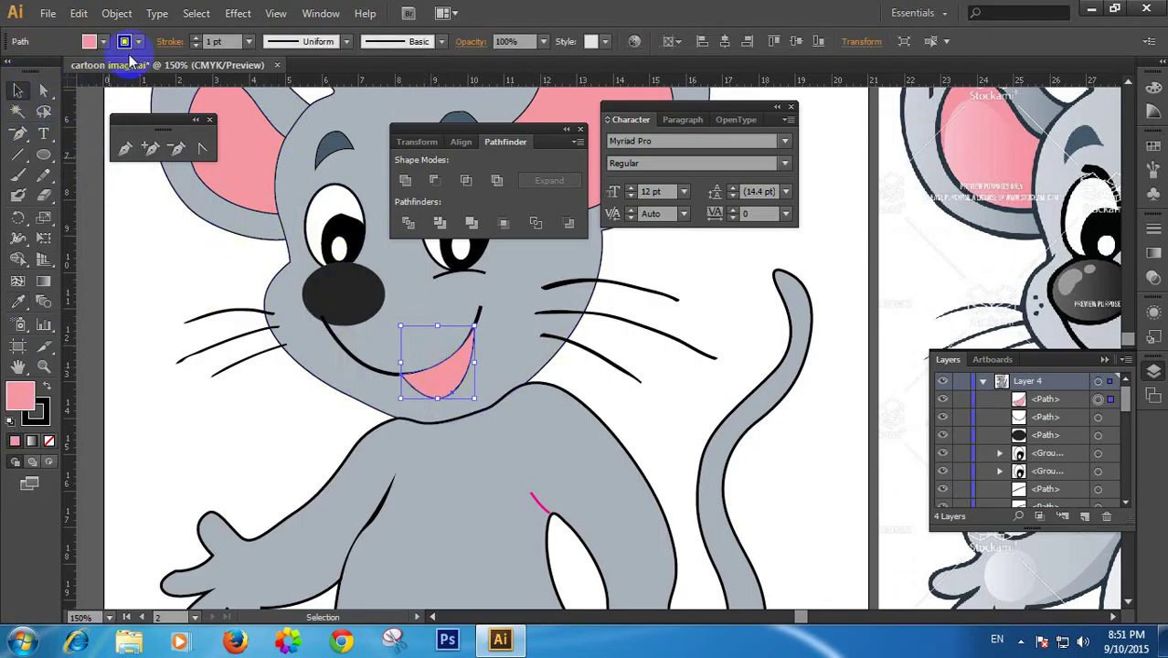
{"action": "left_click", "coordinate": [171, 241]}
{"action": "left_click", "coordinate": [216, 226]}
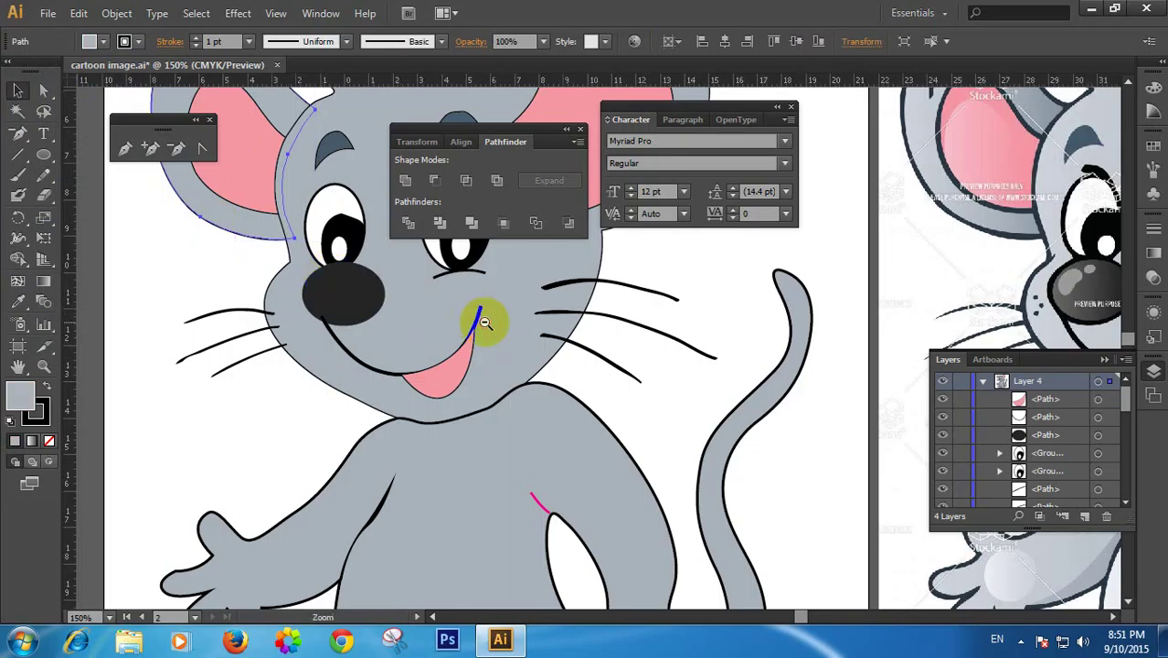
{"action": "key", "text": "ctrl+minus"}
{"action": "key", "text": "ctrl+minus"}
{"action": "left_click_drag", "start_coordinate": [641, 340], "coordinate": [394, 286]}
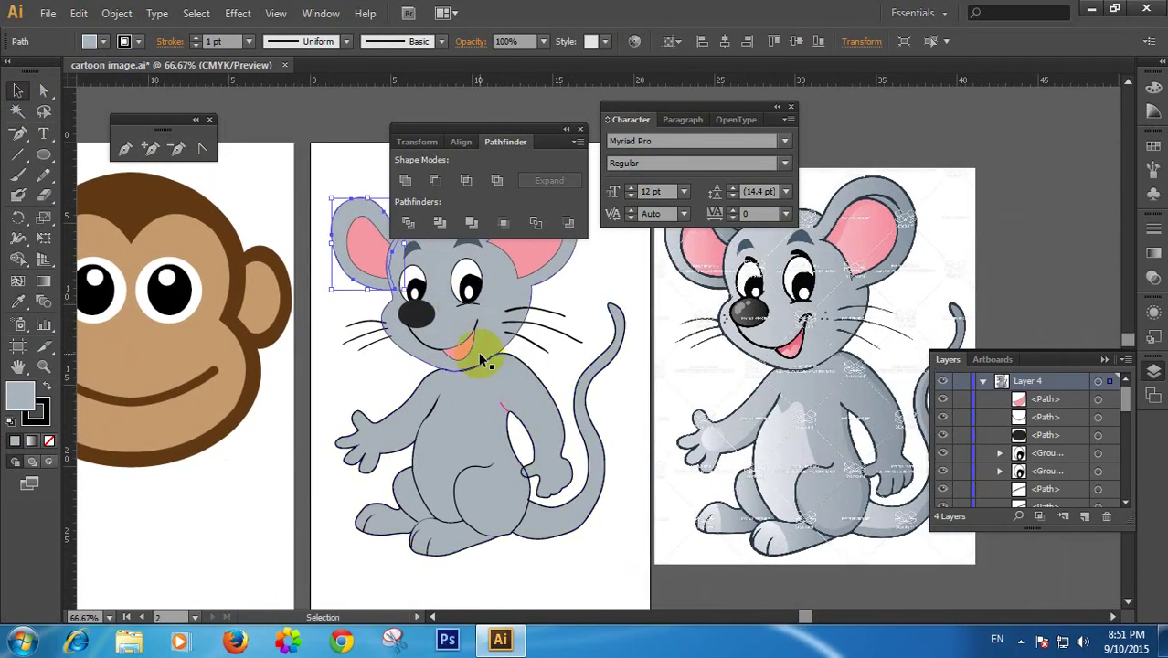
{"action": "left_click", "coordinate": [462, 347]}
{"action": "left_click", "coordinate": [249, 42]}
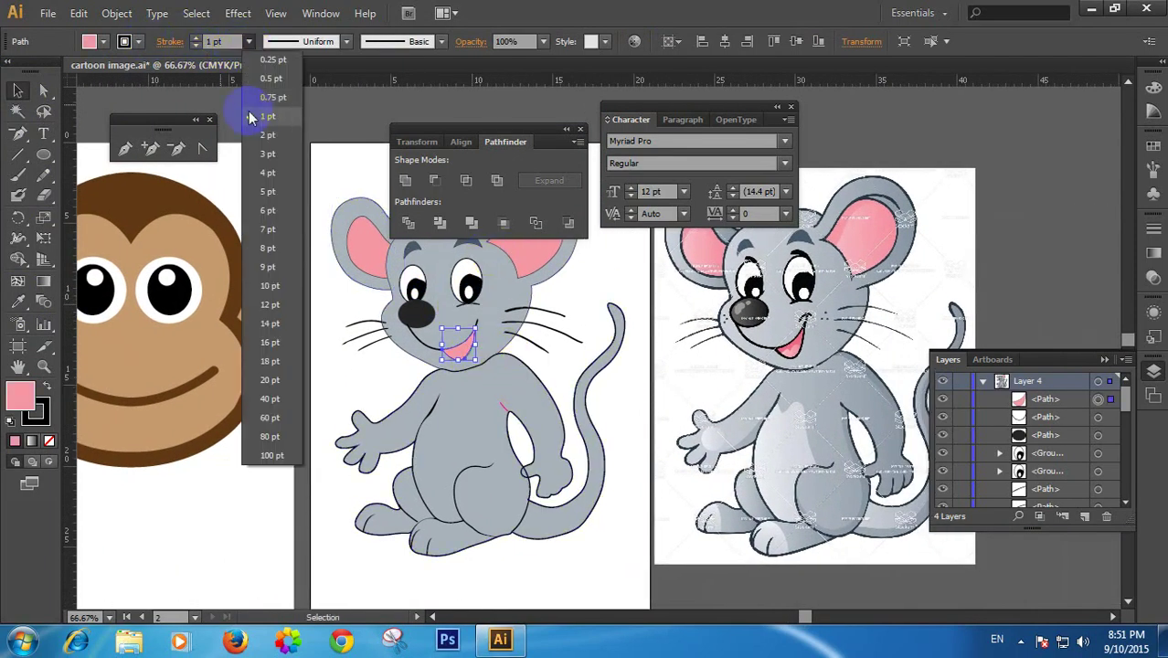
{"action": "left_click", "coordinate": [271, 142]}
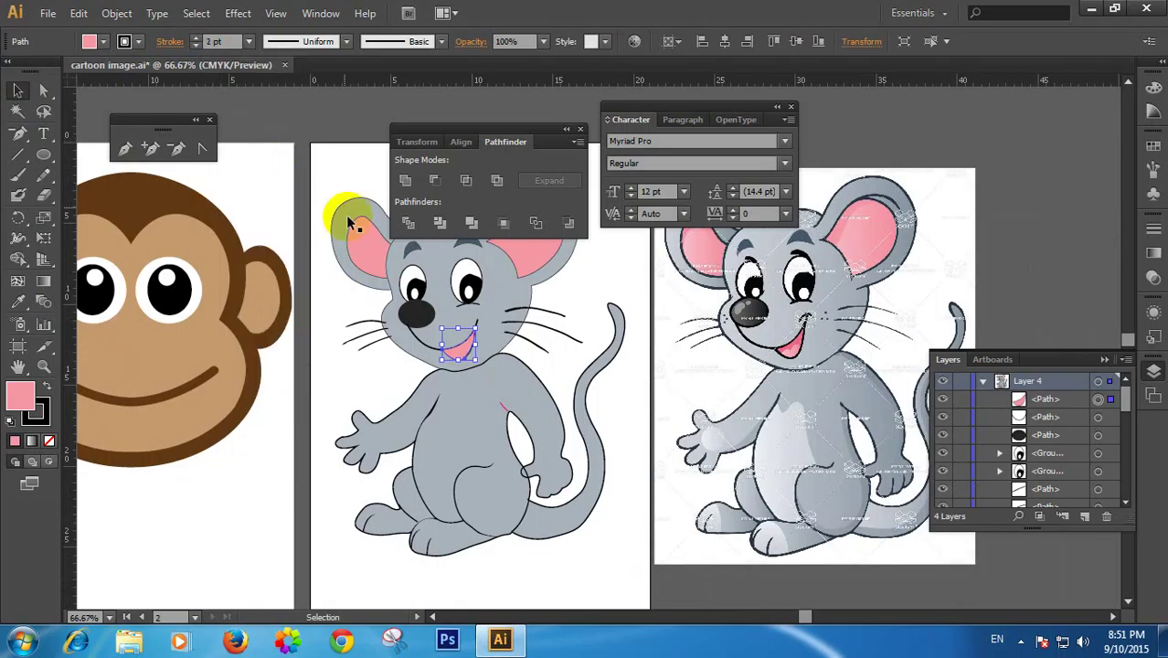
{"action": "left_click", "coordinate": [380, 367]}
Duplicate the pink inner shape of the mouse's right ear, offsetting the copy slightly to the right
{"action": "key", "text": "ctrl+minus"}
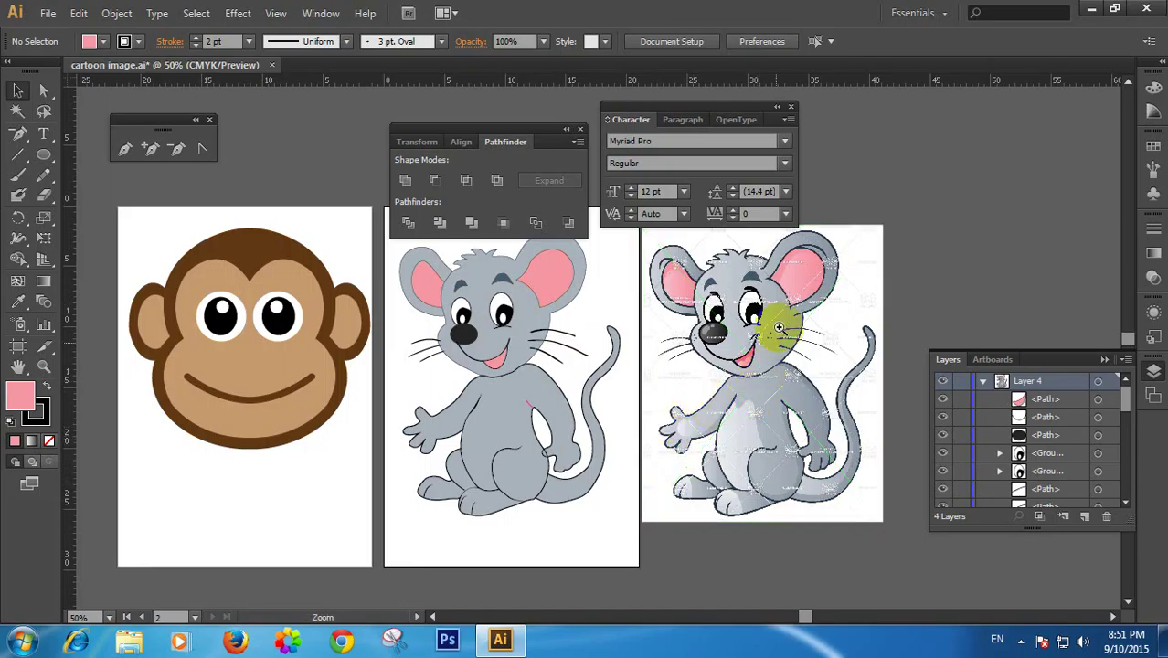
{"action": "left_click", "coordinate": [789, 253], "text": "ctrl"}
{"action": "left_click", "coordinate": [603, 394], "text": "ctrl"}
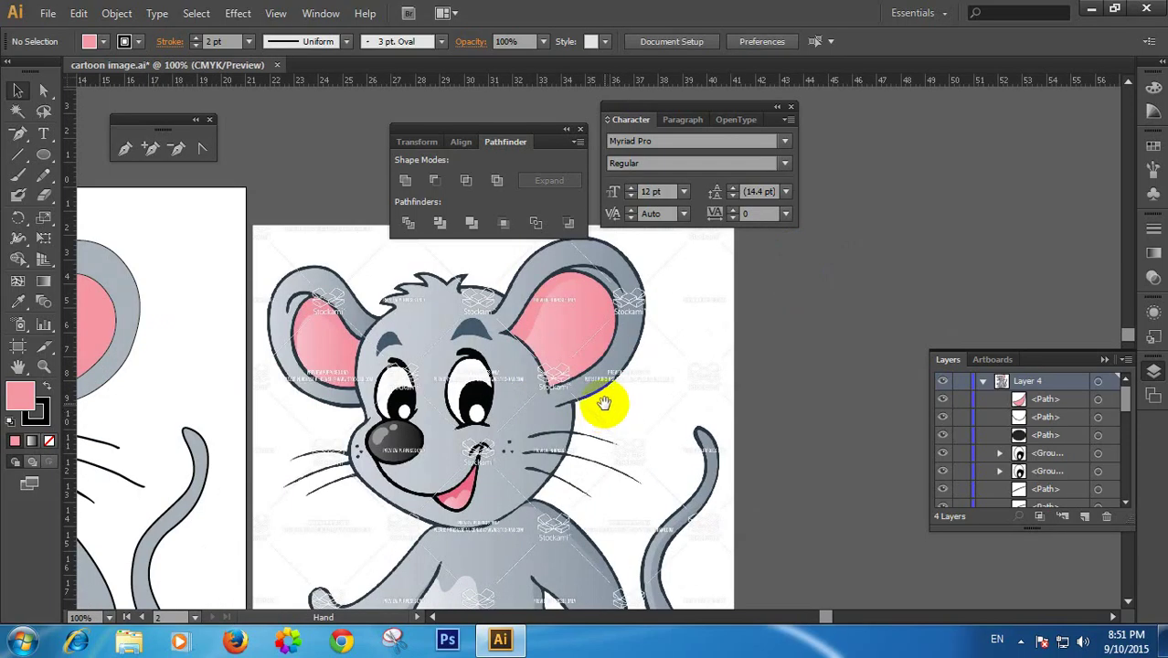
{"action": "left_click_drag", "start_coordinate": [605, 403], "coordinate": [820, 406]}
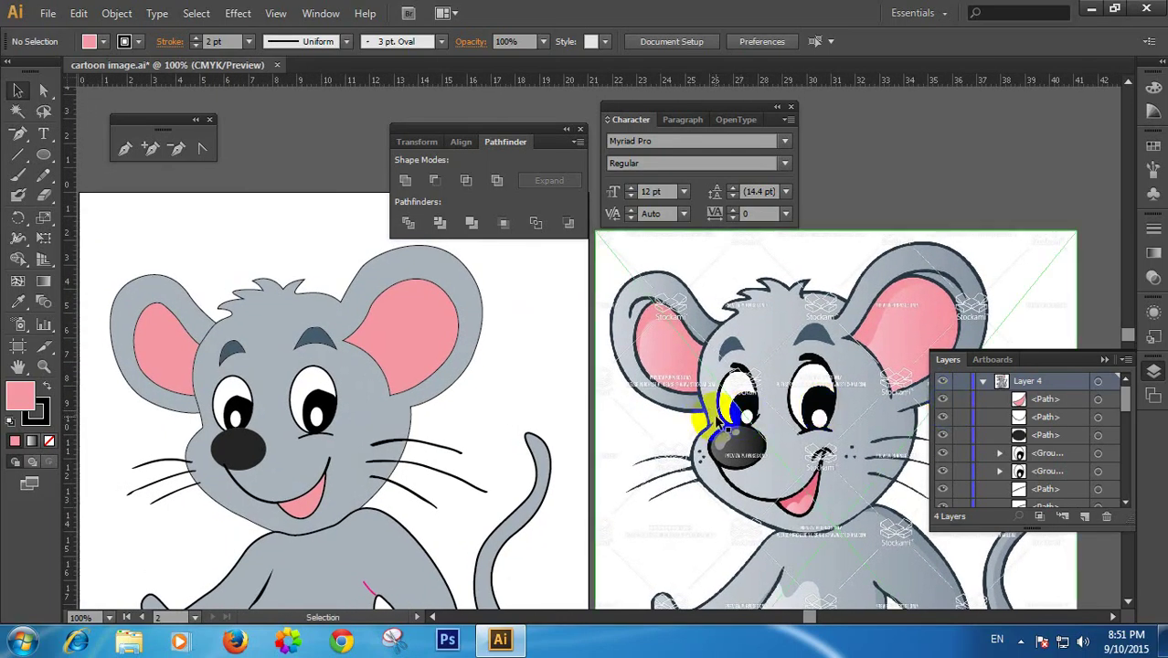
{"action": "left_click", "coordinate": [425, 327]}
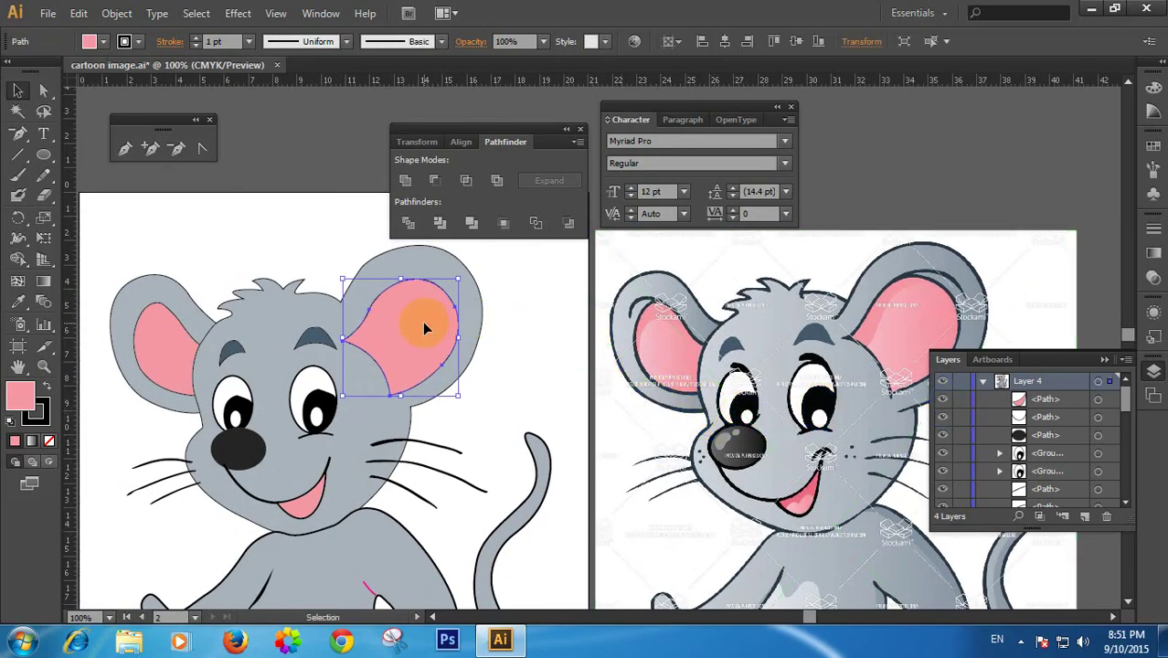
{"action": "mouse_move", "coordinate": [423, 326]}
{"action": "left_mouse_down"}
{"action": "mouse_move", "coordinate": [427, 318]}
{"action": "mouse_move", "coordinate": [423, 327]}
{"action": "left_mouse_up"}
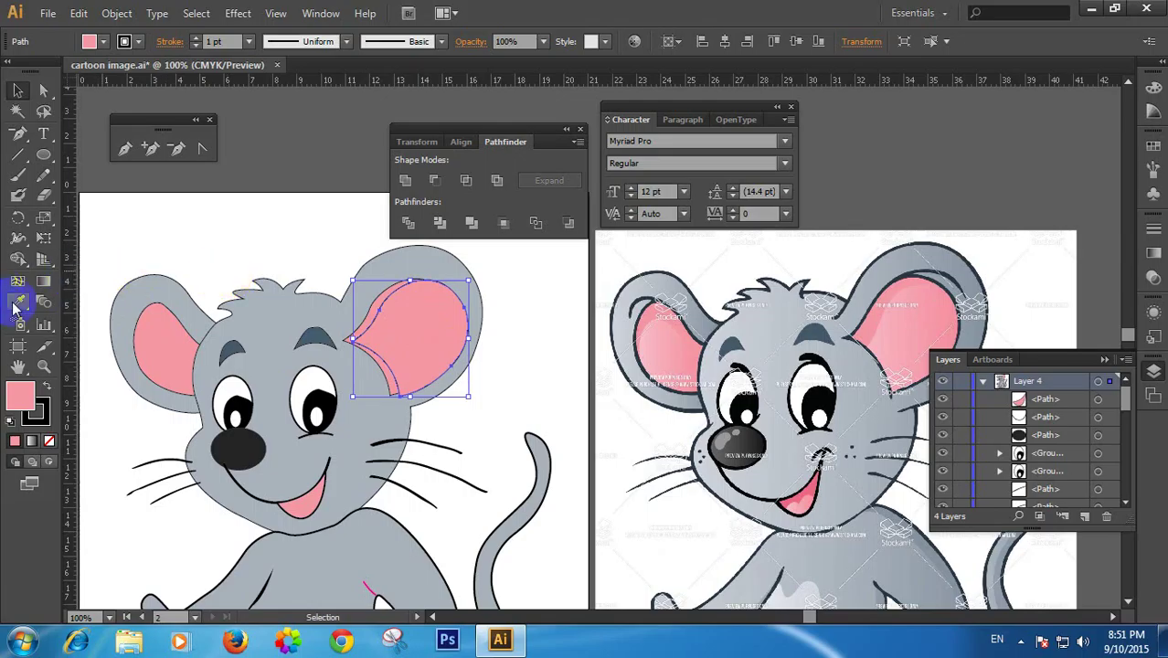
{"action": "left_click", "coordinate": [47, 345]}
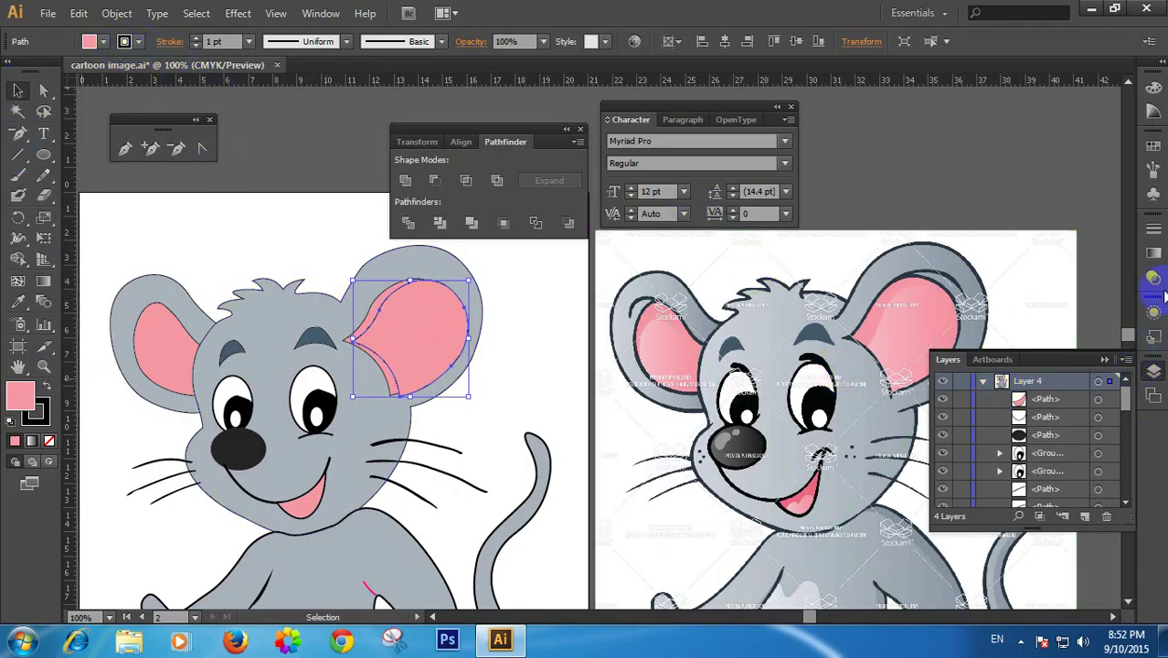
Apply a linear white-to-black gradient fill to the copied inner ear shape
{"action": "left_click", "coordinate": [1154, 255]}
{"action": "left_click", "coordinate": [1154, 255]}
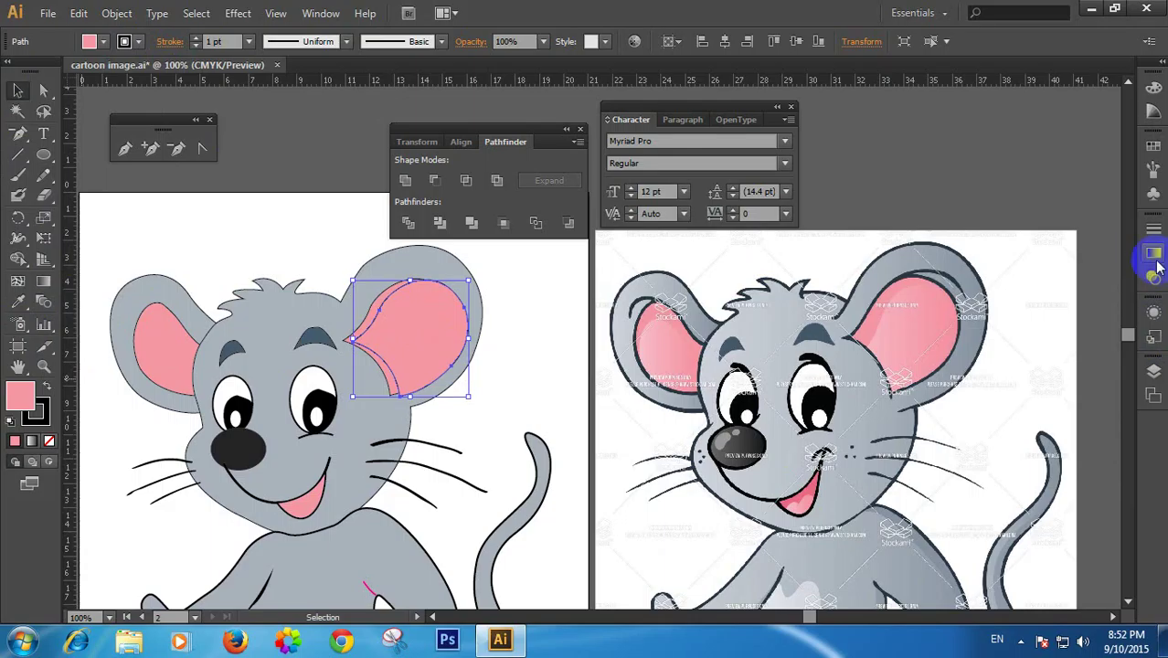
{"action": "left_click", "coordinate": [1153, 256]}
{"action": "left_click", "coordinate": [974, 329]}
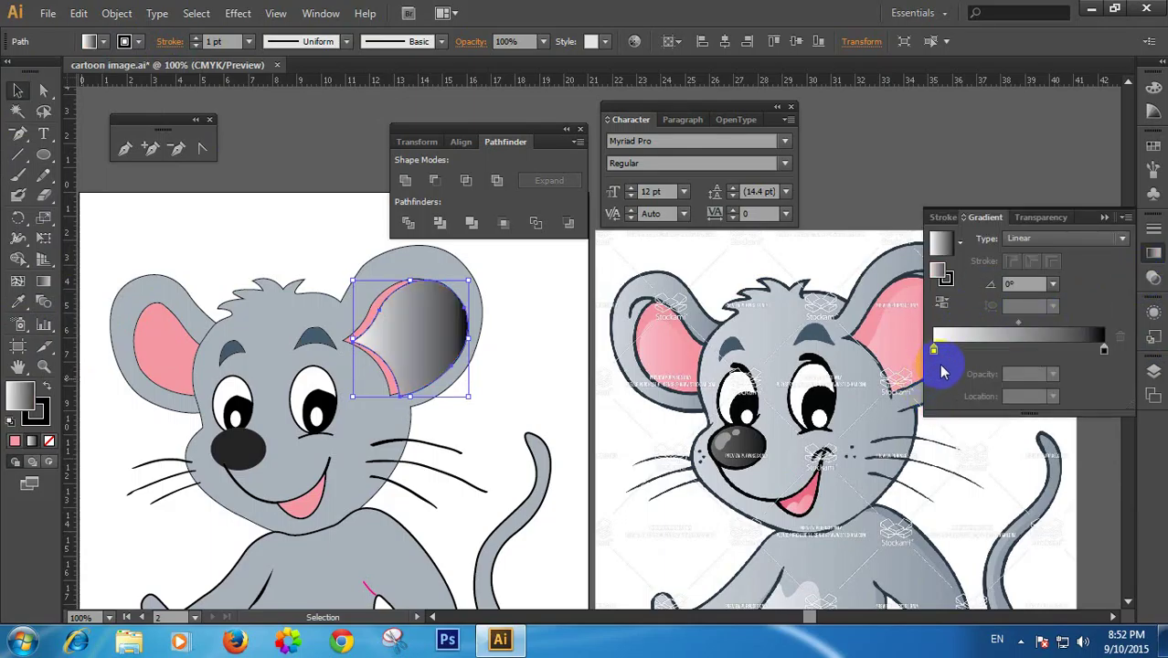
Edit the gradient's white start stop and switch its colour model from Grayscale to CMYK
{"action": "left_click", "coordinate": [936, 351]}
{"action": "double_click", "coordinate": [933, 351]}
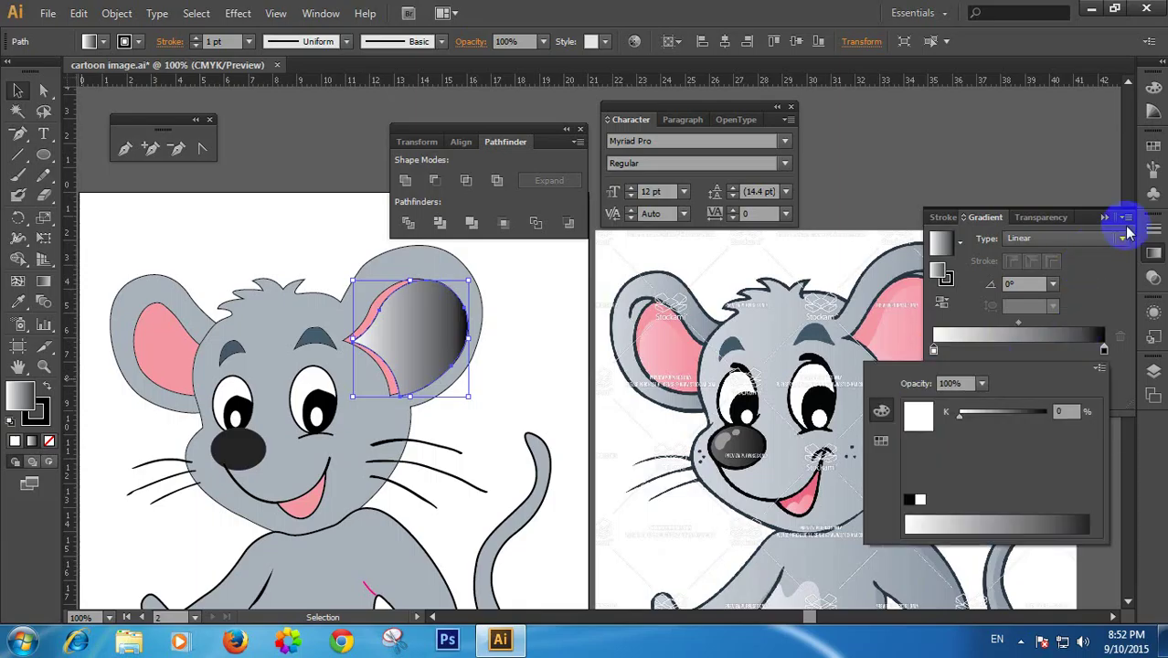
{"action": "left_click", "coordinate": [1101, 372]}
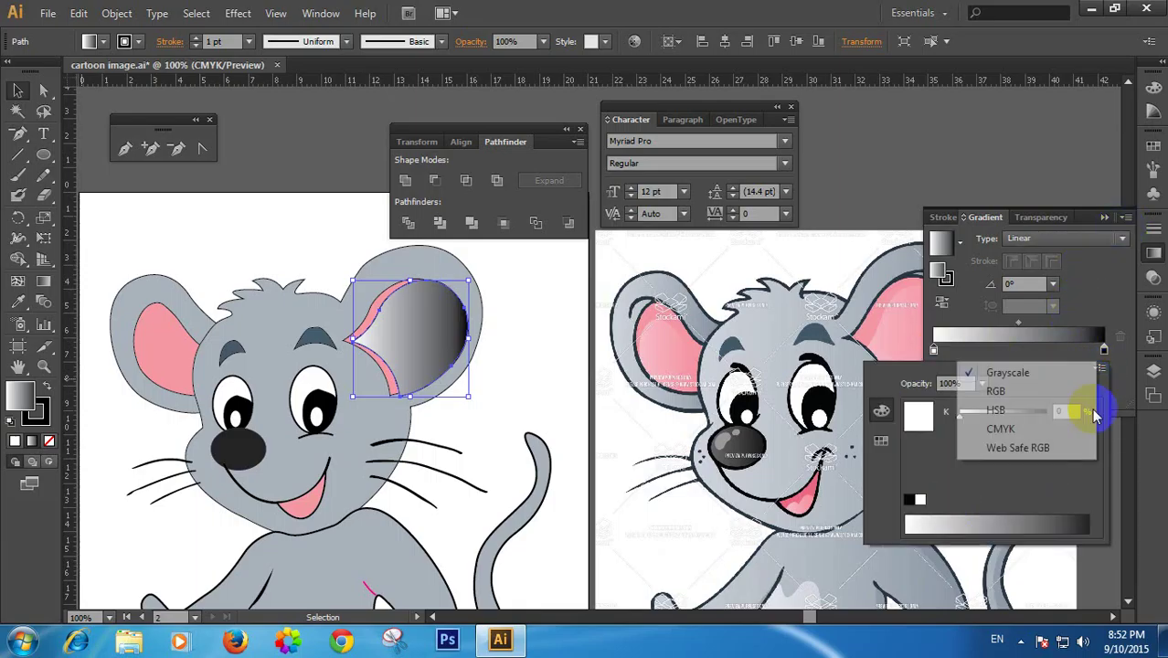
{"action": "left_click", "coordinate": [1022, 423]}
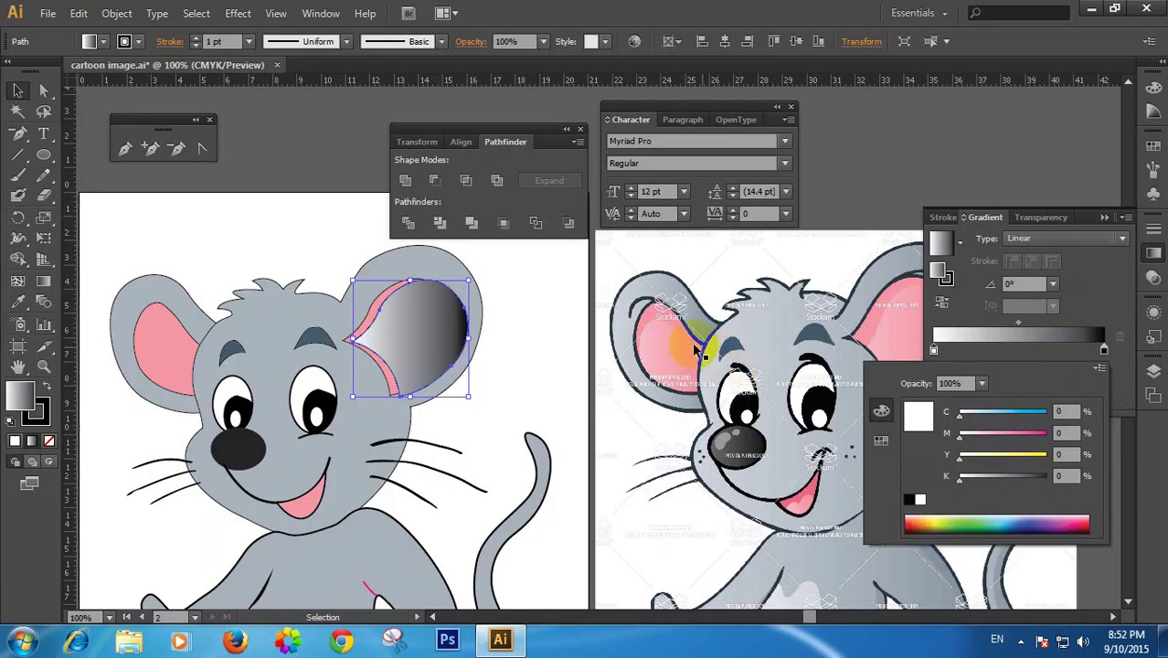
Try several spectrum colours for the gradient's start stop and settle on orange (C 0, M 57.25, Y 100, K 0)
{"action": "left_click", "coordinate": [926, 519]}
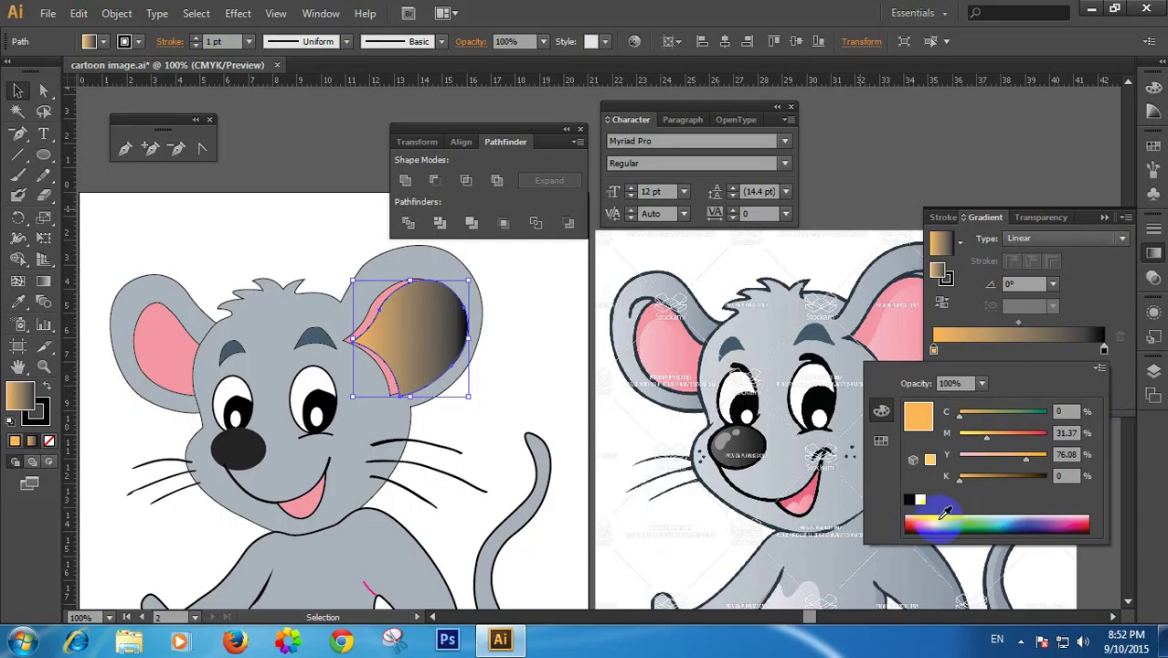
{"action": "left_click", "coordinate": [928, 519]}
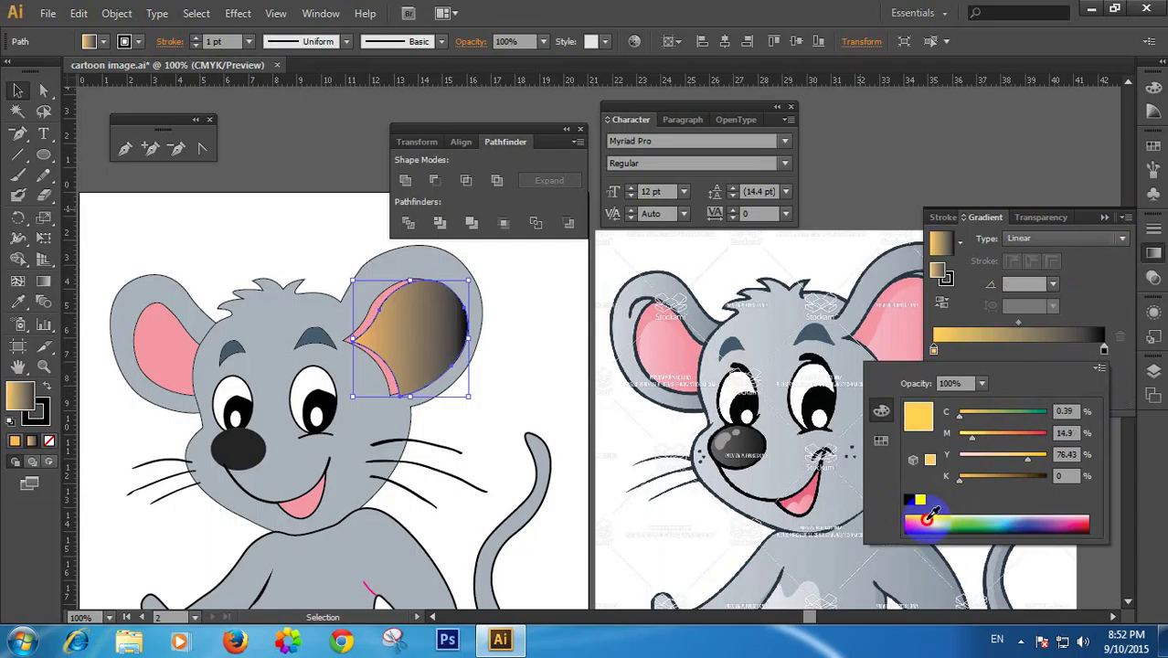
{"action": "left_click", "coordinate": [921, 519]}
{"action": "left_click", "coordinate": [921, 517]}
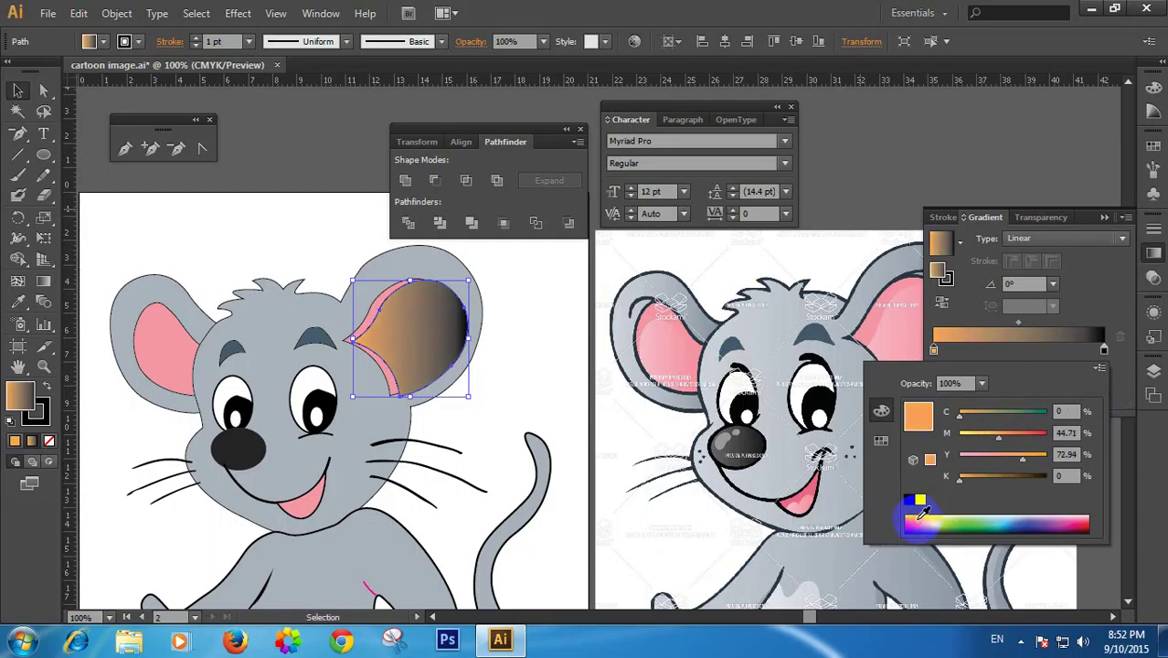
{"action": "left_click_drag", "start_coordinate": [932, 517], "coordinate": [943, 521]}
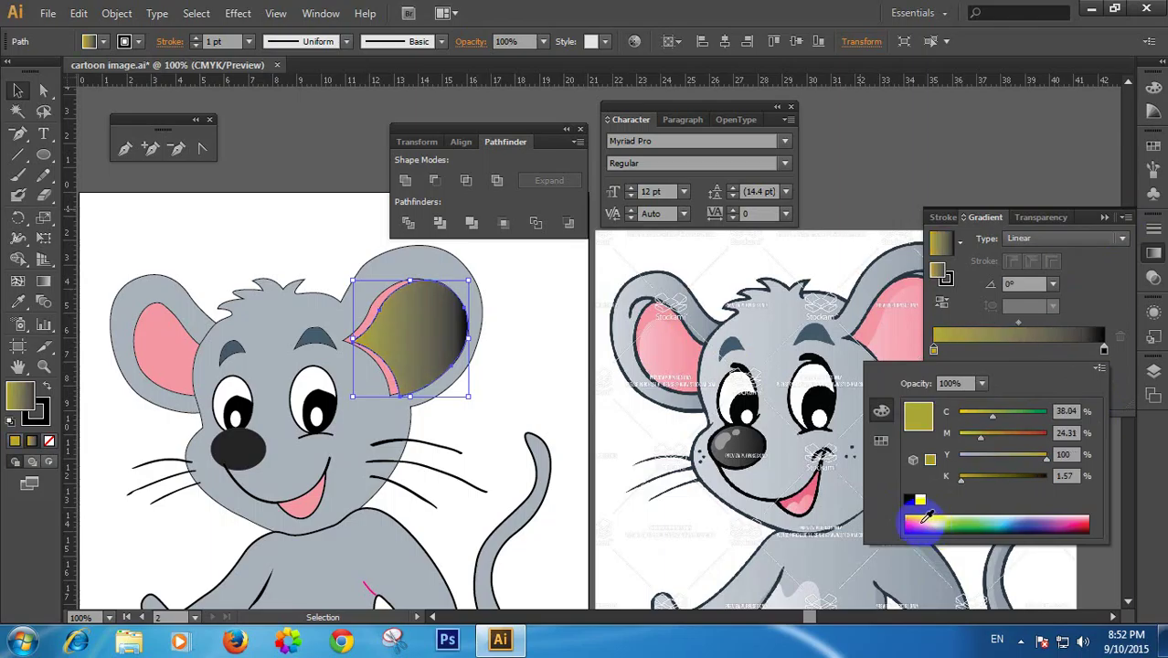
{"action": "left_click", "coordinate": [917, 519]}
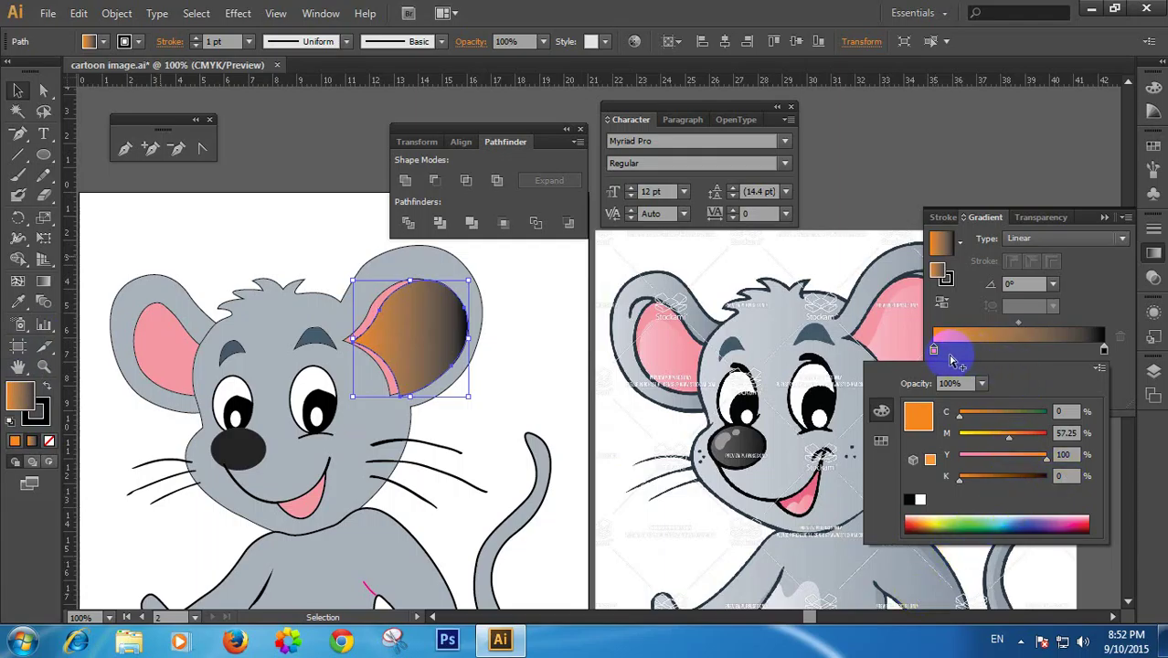
Switch the gradient's black end stop to the CMYK colour model and recolour it pale cream (C 0, M 1.18, Y 8.24, K 0)
{"action": "left_click", "coordinate": [1103, 352]}
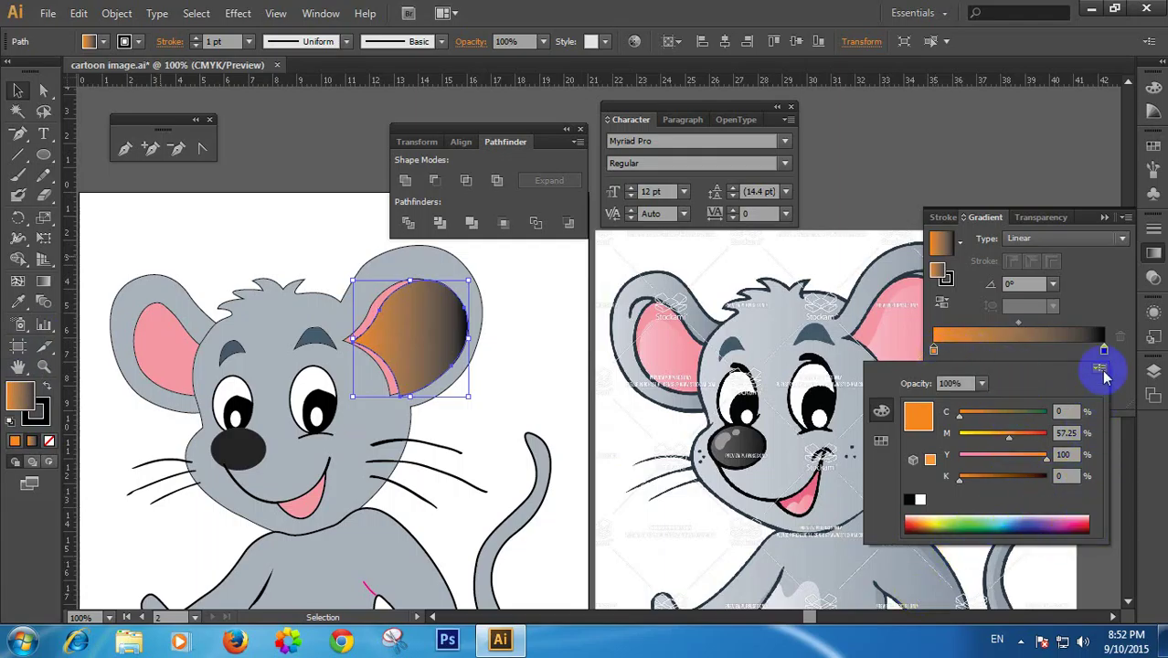
{"action": "left_click", "coordinate": [1104, 354]}
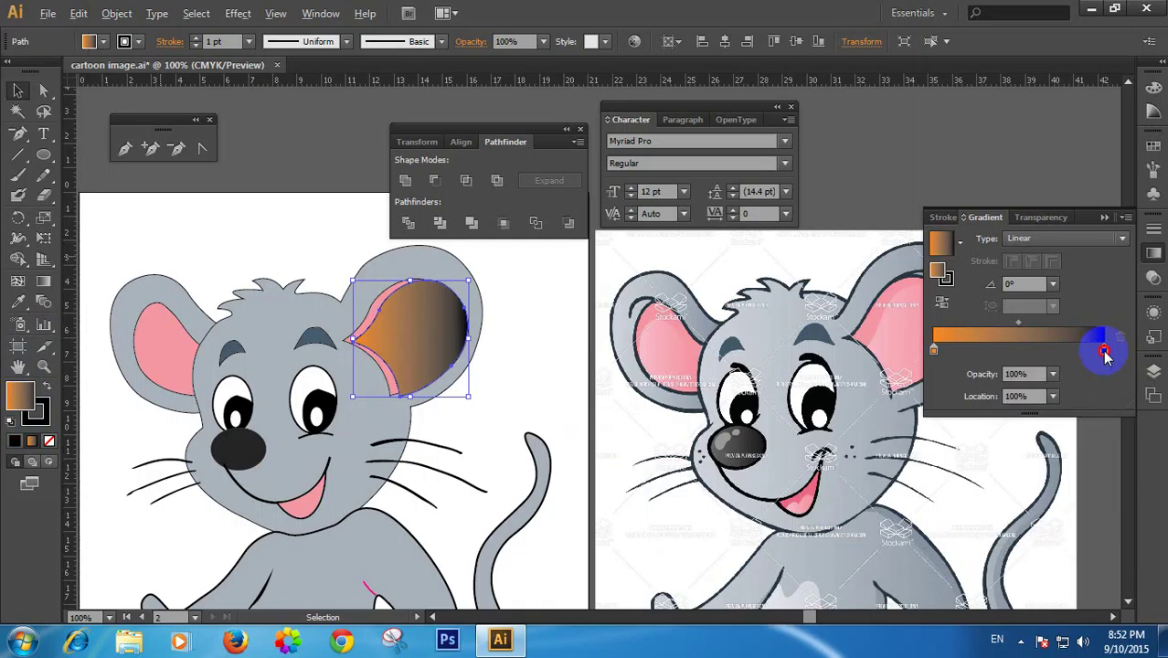
{"action": "left_click", "coordinate": [1104, 353]}
{"action": "double_click", "coordinate": [1104, 353]}
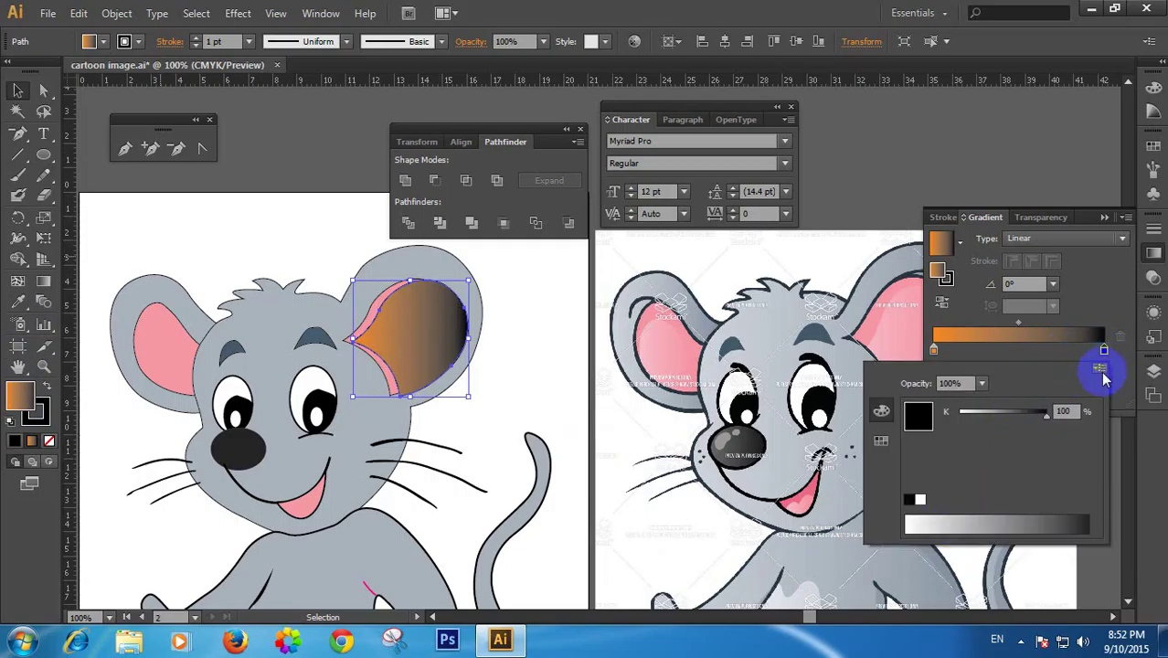
{"action": "left_click", "coordinate": [1101, 373]}
{"action": "left_click", "coordinate": [998, 429]}
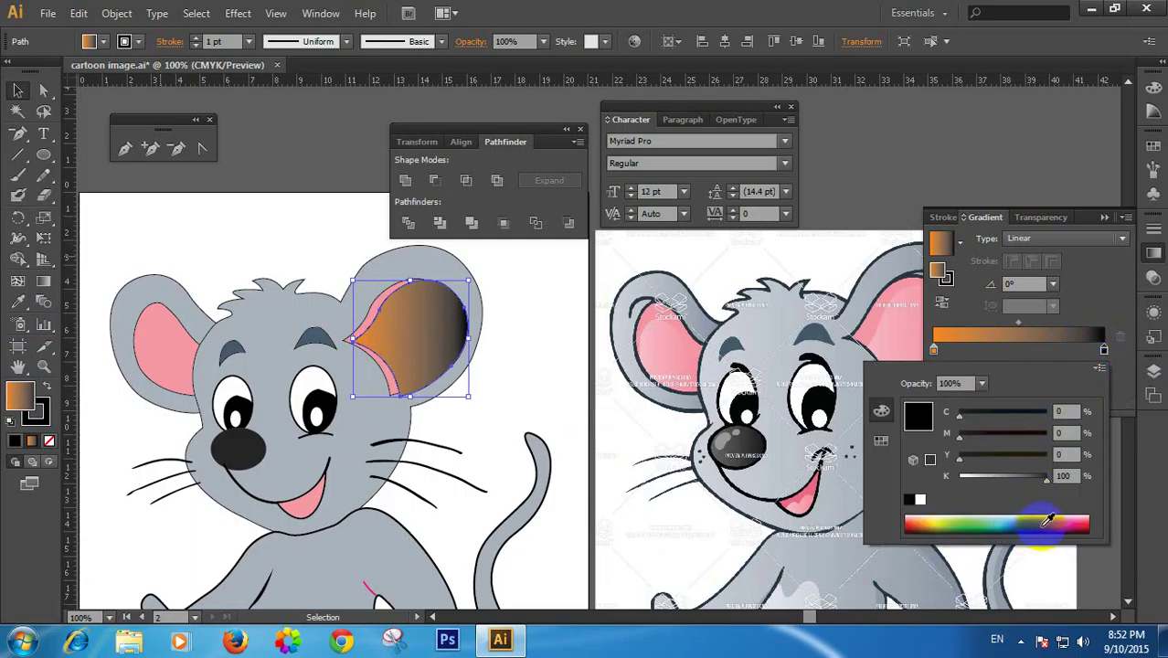
{"action": "left_click", "coordinate": [1089, 517]}
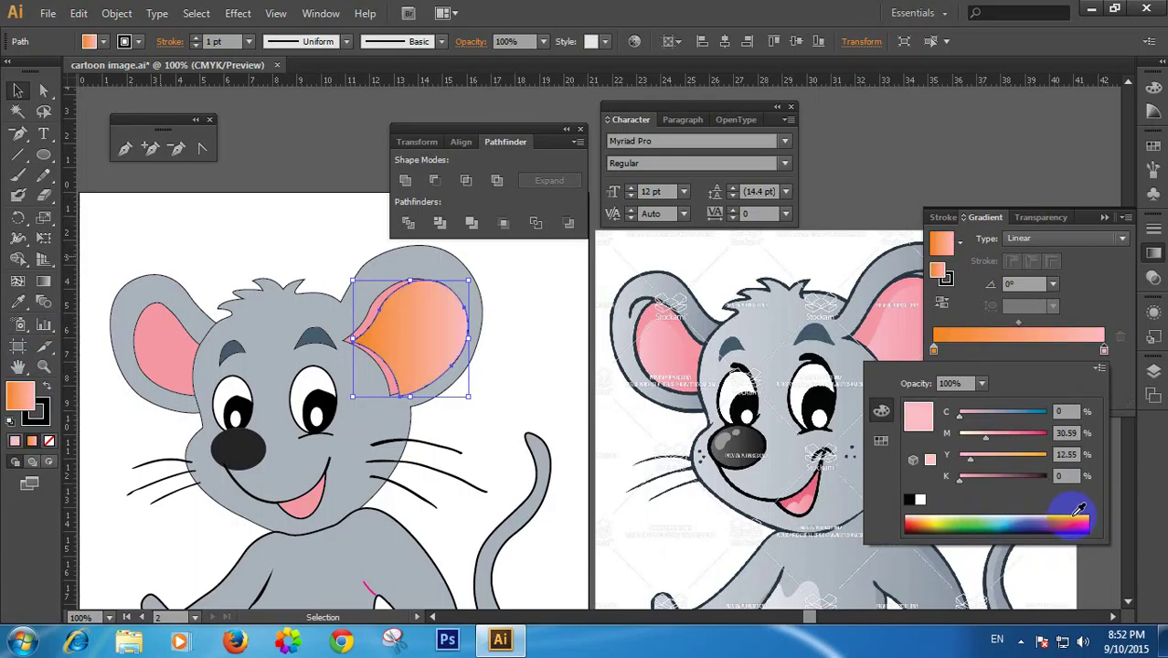
{"action": "left_click", "coordinate": [931, 515]}
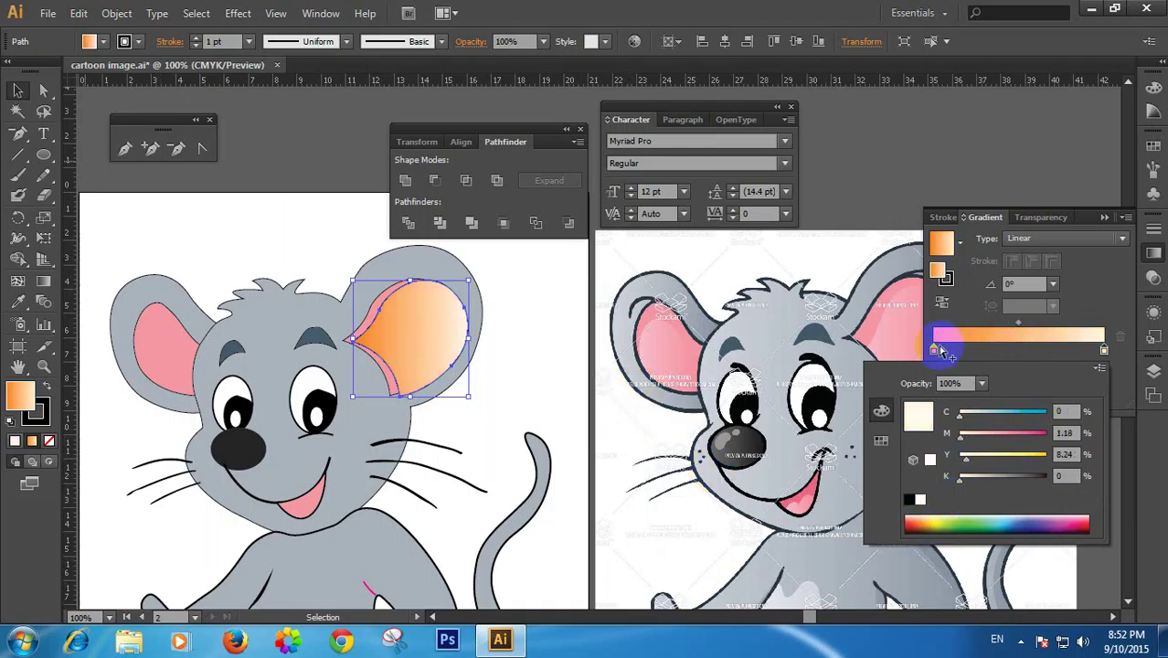
Recolour the gradient's orange start stop red (C 0, M 93.73, Y 100, K 0)
{"action": "left_click", "coordinate": [933, 350]}
{"action": "double_click", "coordinate": [933, 350]}
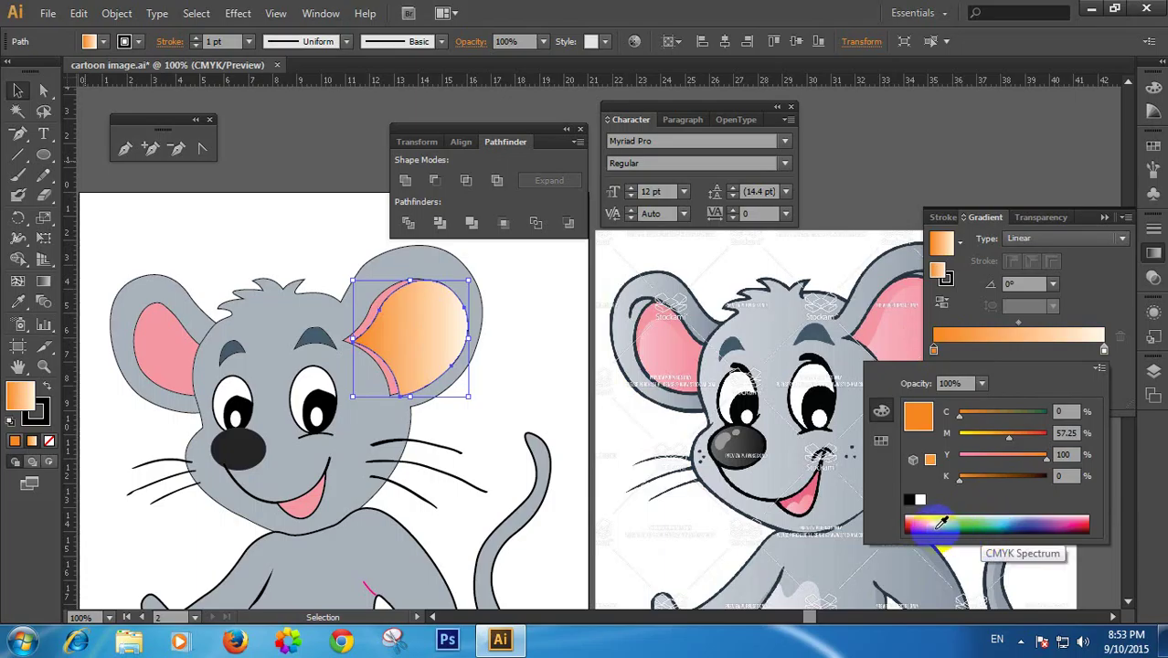
{"action": "left_click_drag", "start_coordinate": [904, 516], "coordinate": [909, 519]}
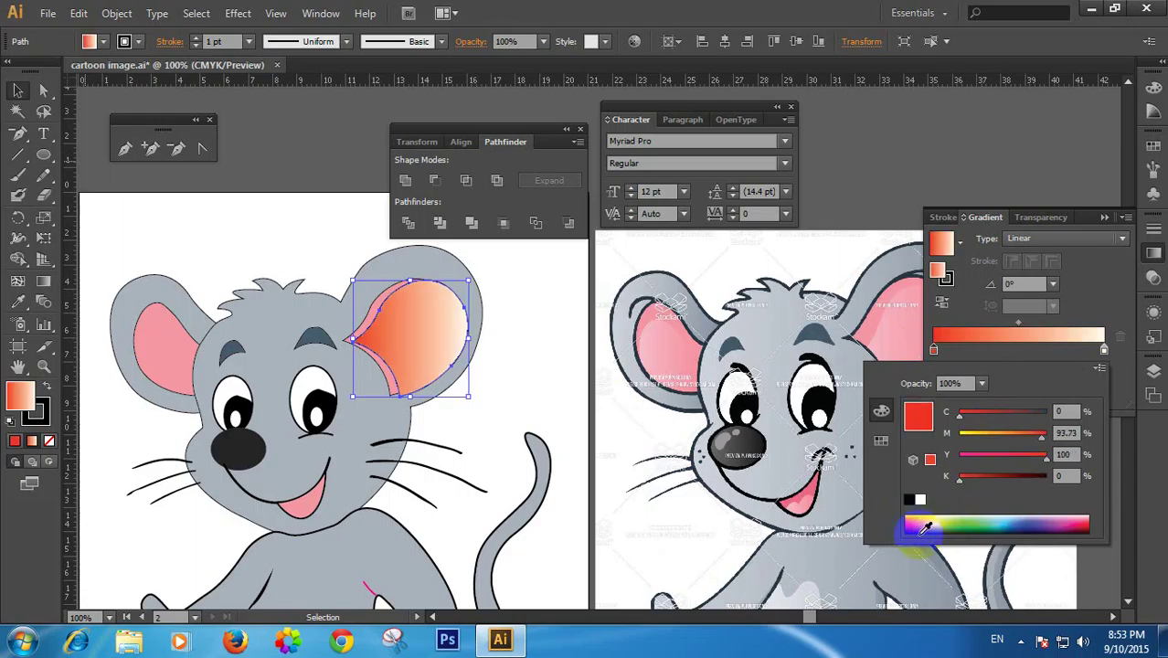
Sample the pink inner ear of the reference mouse with the Eyedropper onto the copied inner ear shape
{"action": "left_click", "coordinate": [18, 302]}
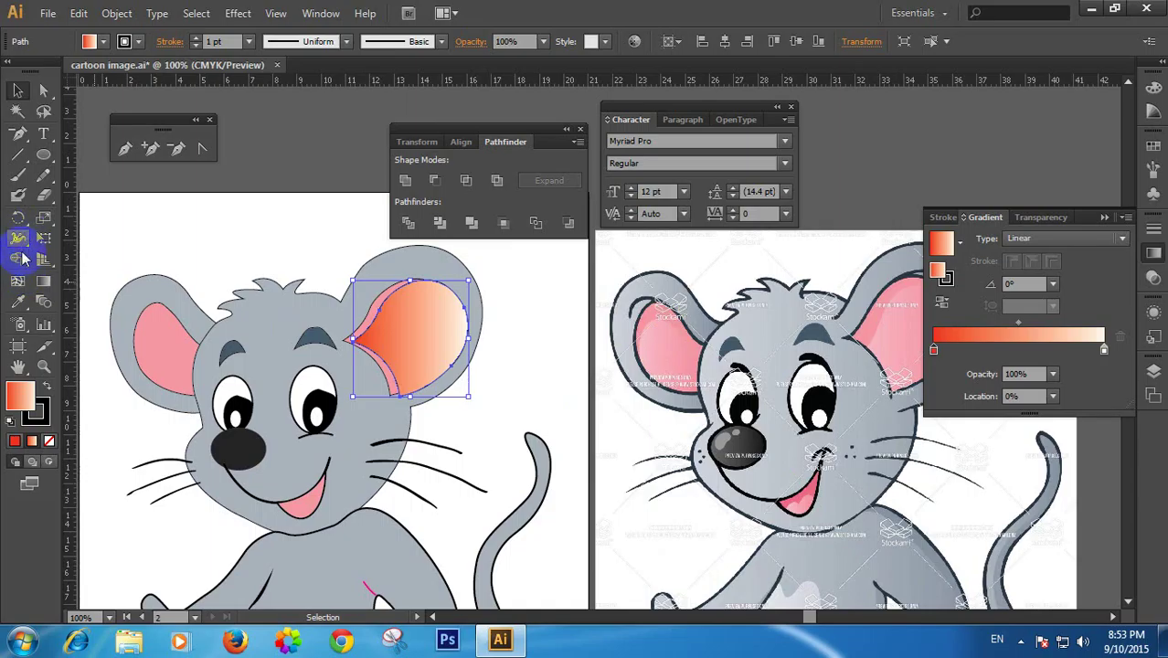
{"action": "left_click", "coordinate": [18, 301]}
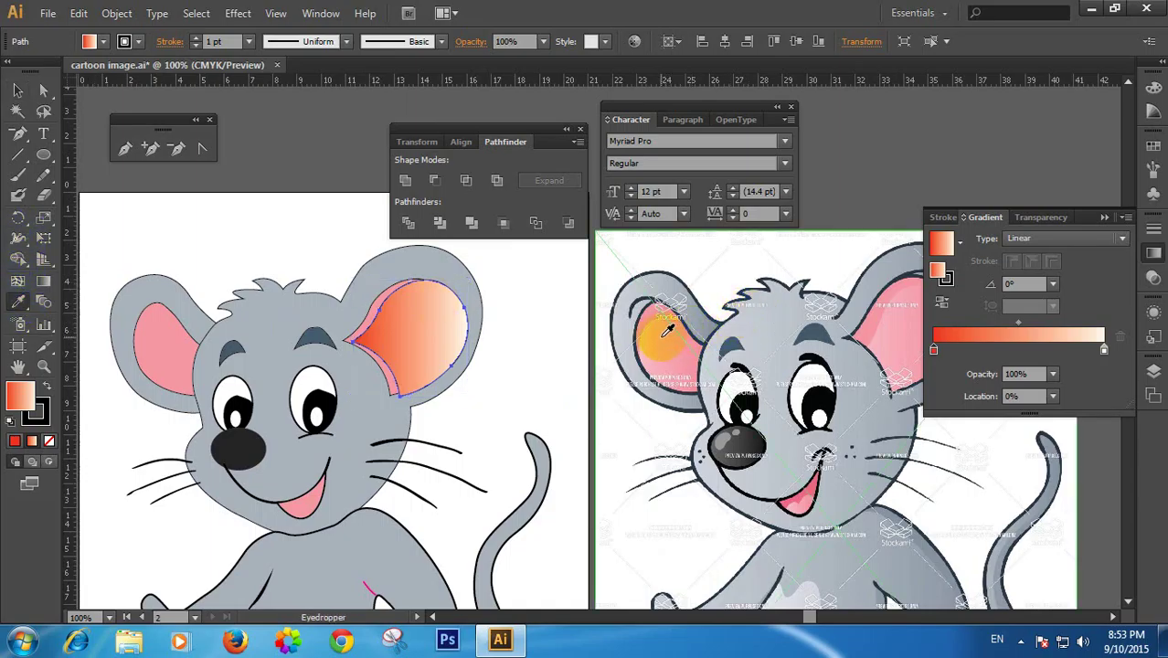
{"action": "left_click", "coordinate": [662, 337]}
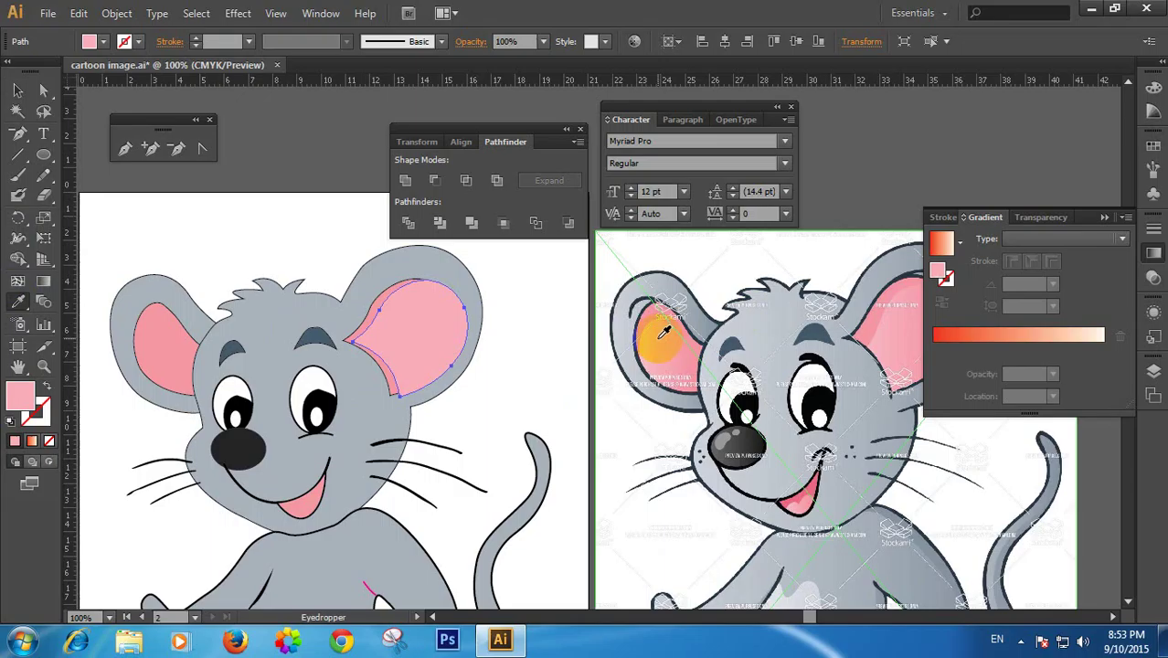
Reapply the red-to-cream linear gradient to the copied inner ear shape and return to the Selection tool
{"action": "left_click", "coordinate": [1096, 335]}
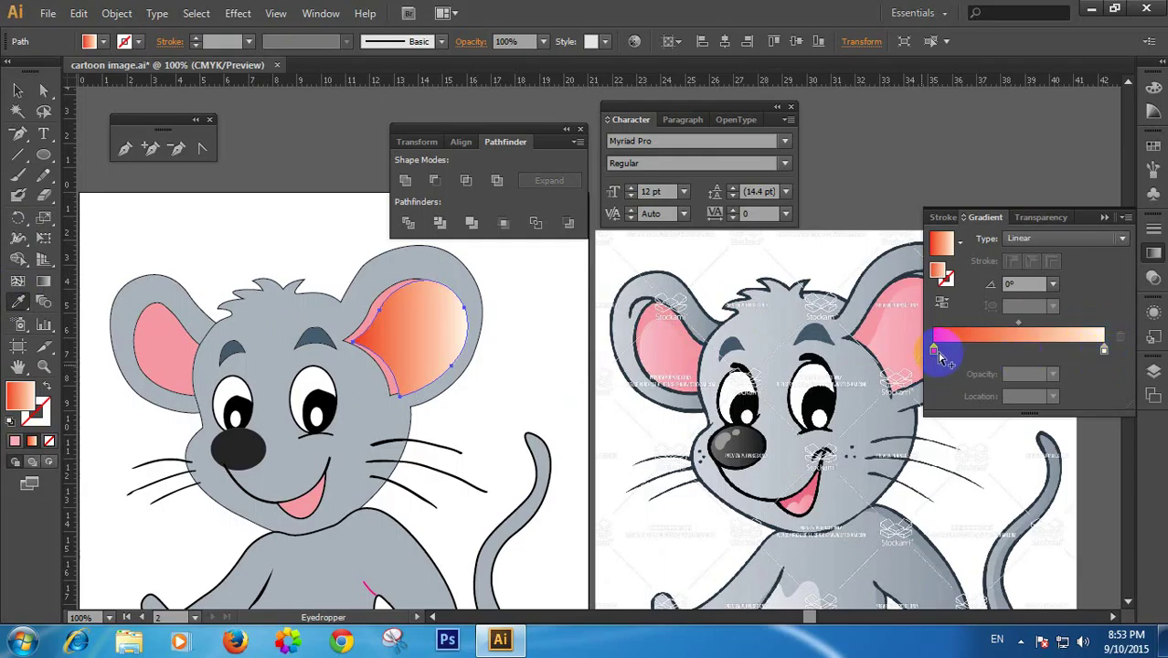
{"action": "left_click", "coordinate": [934, 351]}
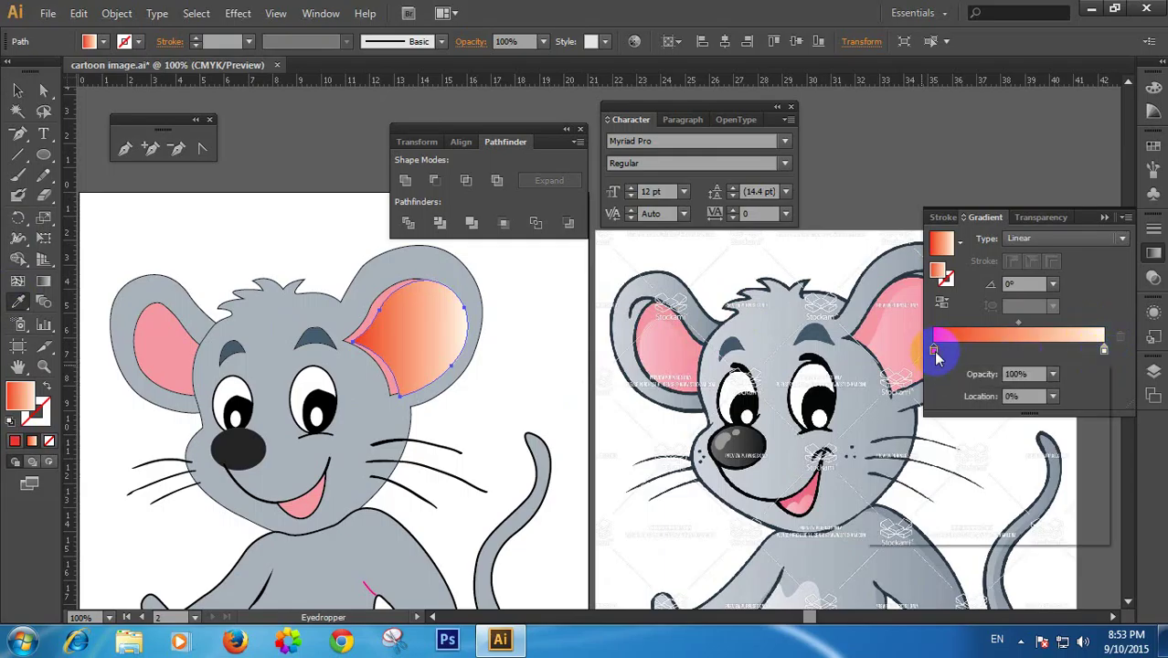
{"action": "double_click", "coordinate": [933, 350]}
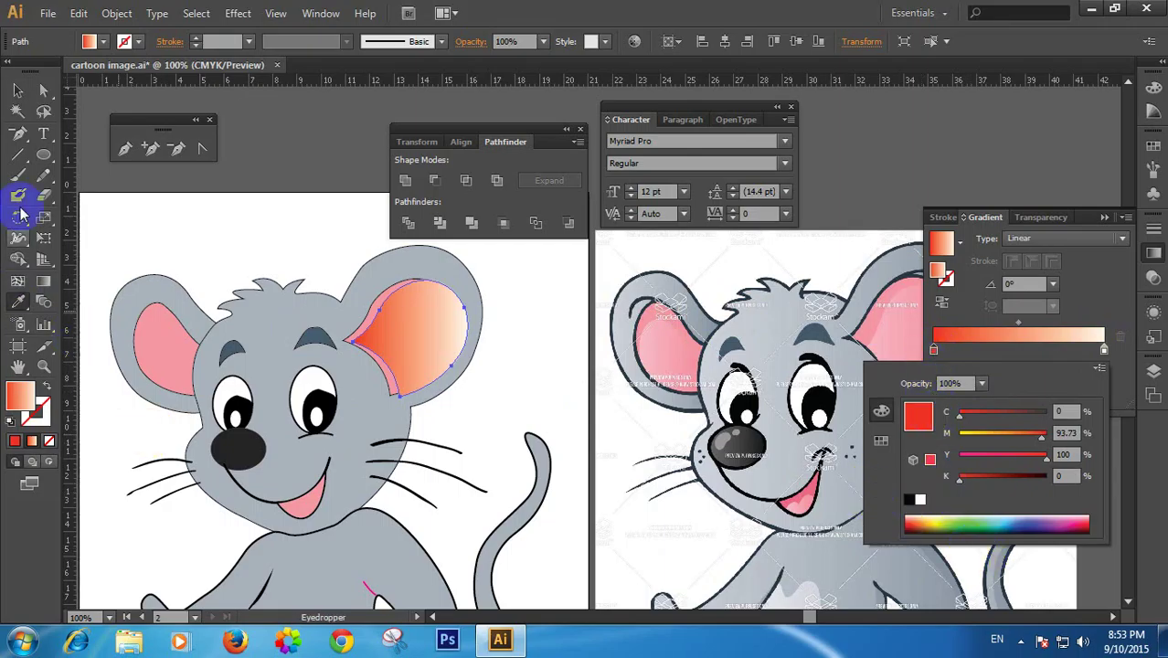
{"action": "left_click", "coordinate": [20, 92]}
{"action": "left_click", "coordinate": [18, 90]}
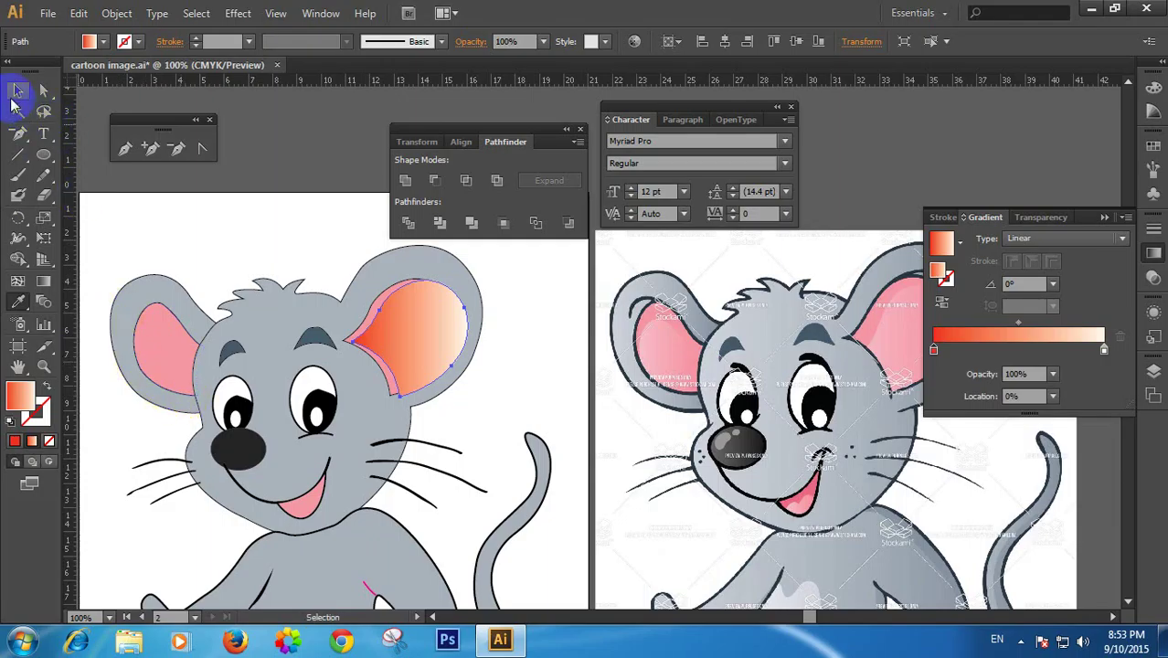
Try the red-to-cream gradient on the inner shape of the mouse's left ear, and undo it
{"action": "left_click", "coordinate": [161, 354]}
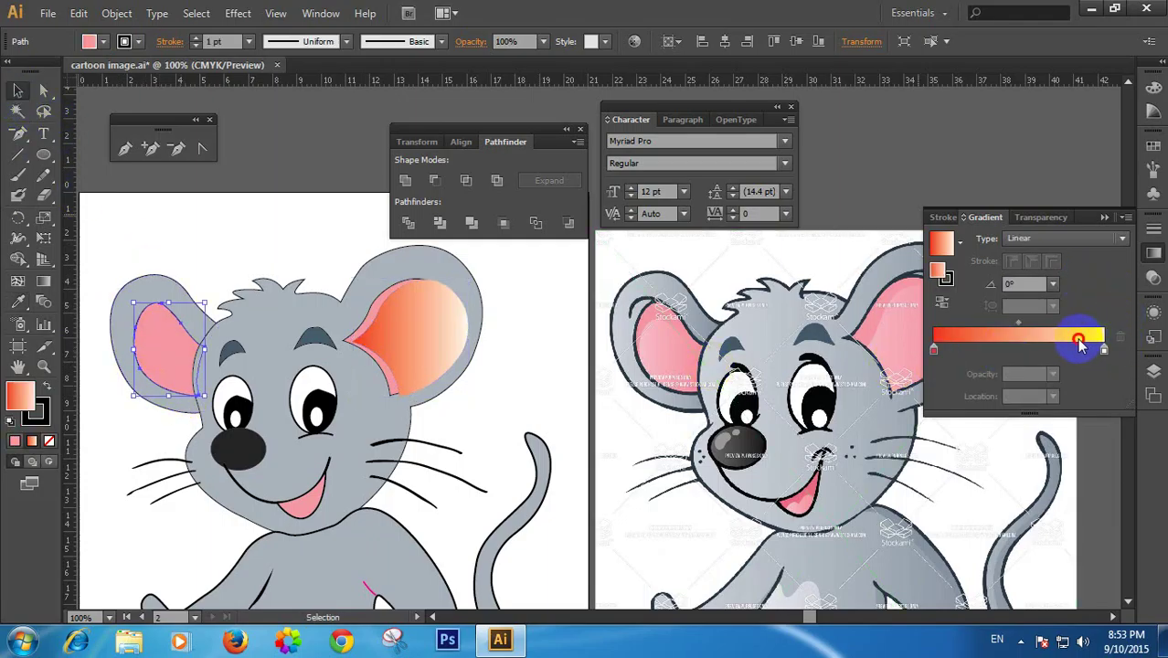
{"action": "left_click", "coordinate": [1084, 344]}
{"action": "left_click", "coordinate": [1039, 219]}
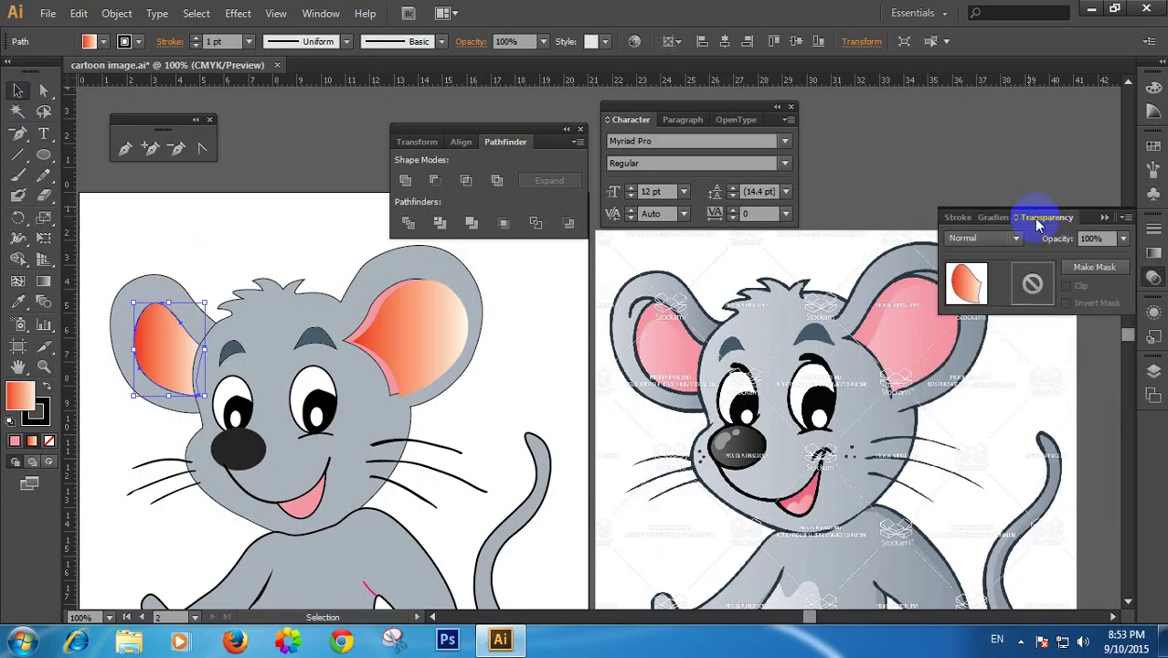
{"action": "left_click", "coordinate": [995, 219]}
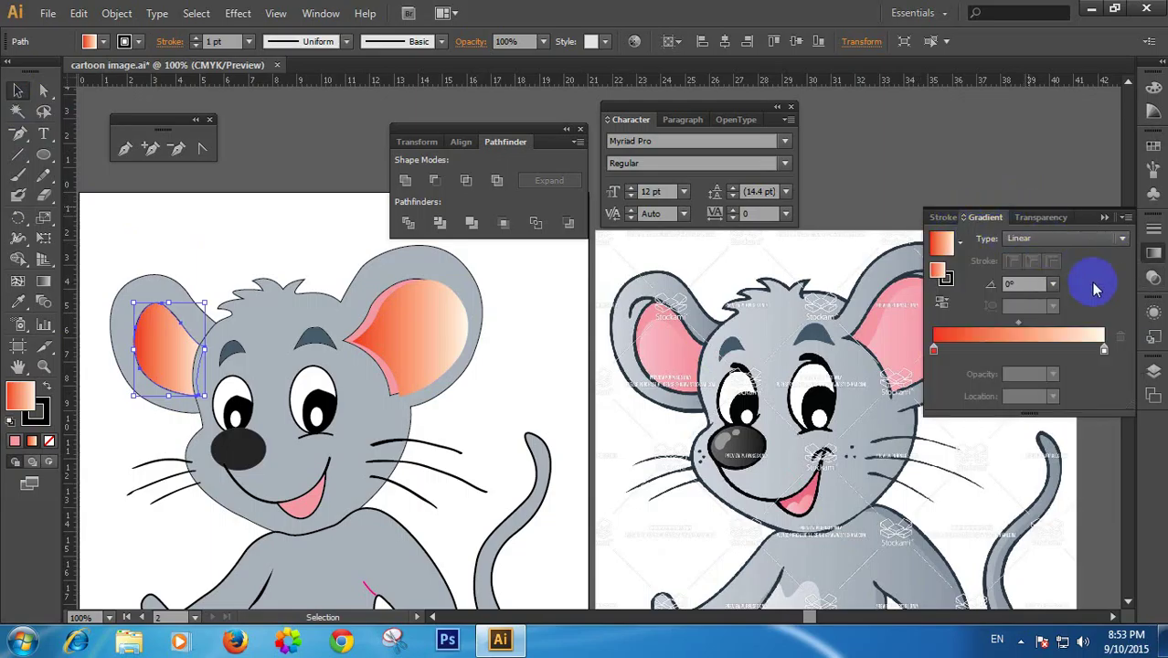
{"action": "left_click", "coordinate": [934, 354]}
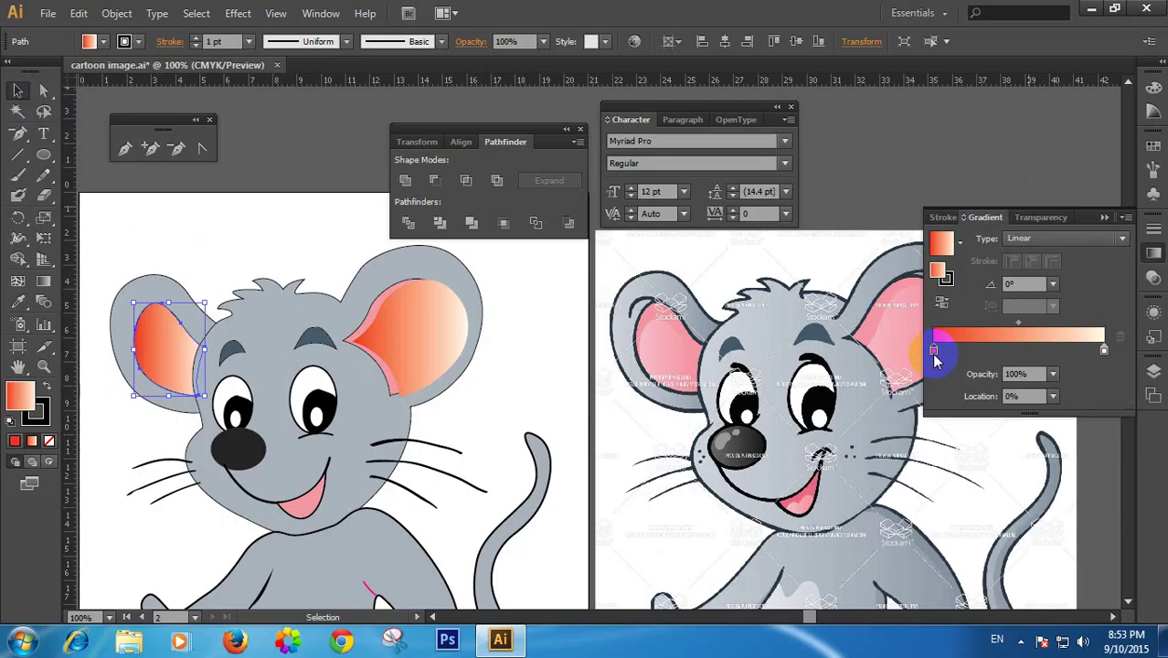
{"action": "double_click", "coordinate": [933, 355]}
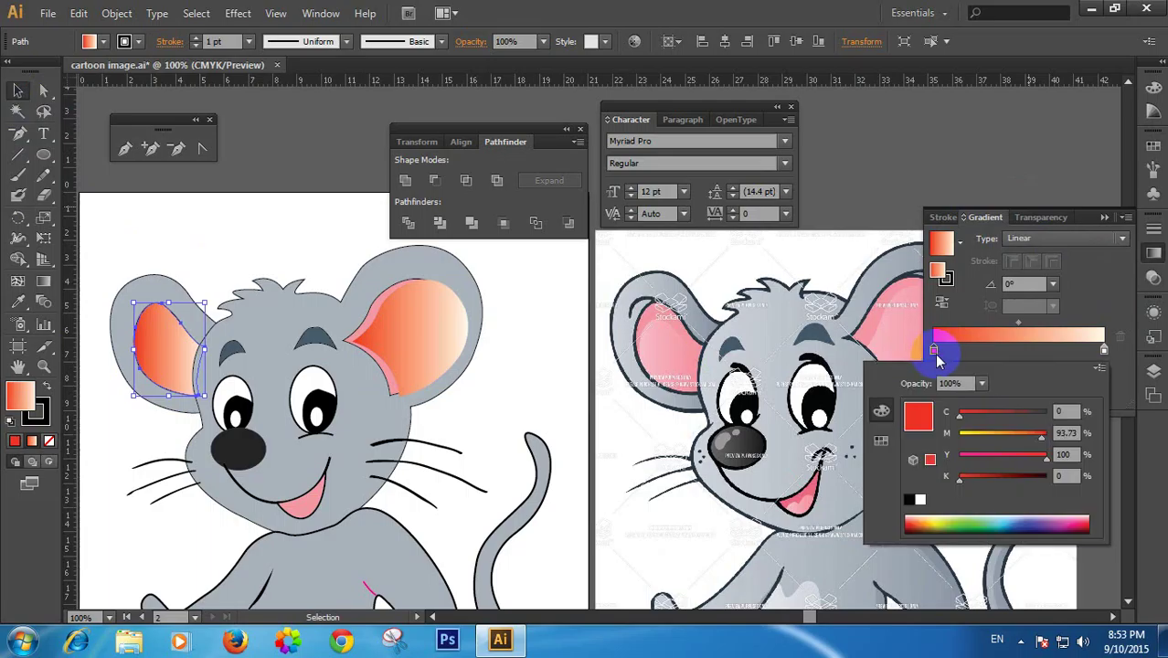
{"action": "left_click", "coordinate": [550, 350]}
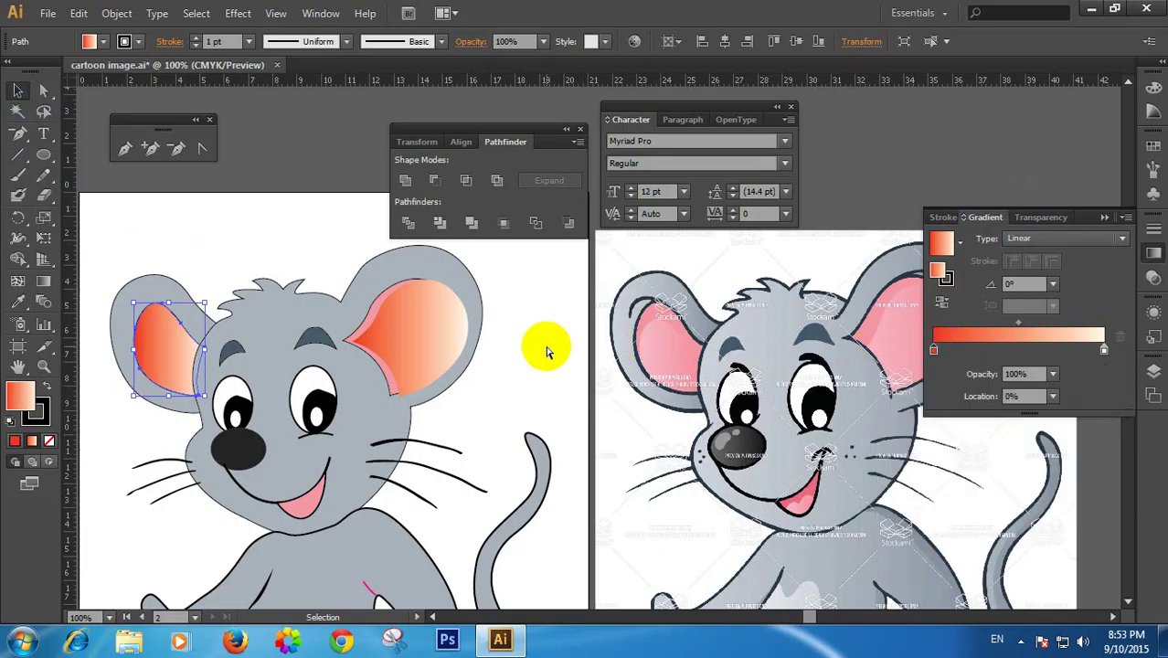
{"action": "key", "text": "ctrl+z"}
{"action": "key", "text": "ctrl+z"}
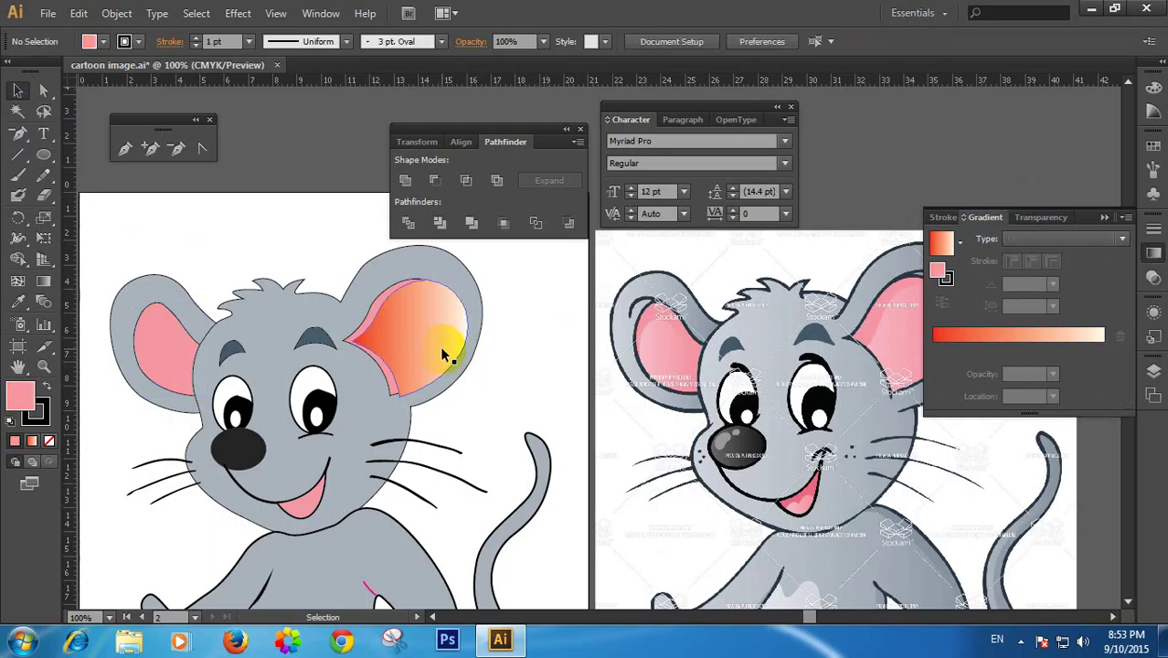
Try several spectrum colours for the right ear gradient's start stop and settle on dark red (C 21.96, M 100, Y 100, K 16.86)
{"action": "left_click", "coordinate": [448, 339]}
{"action": "left_click", "coordinate": [934, 355]}
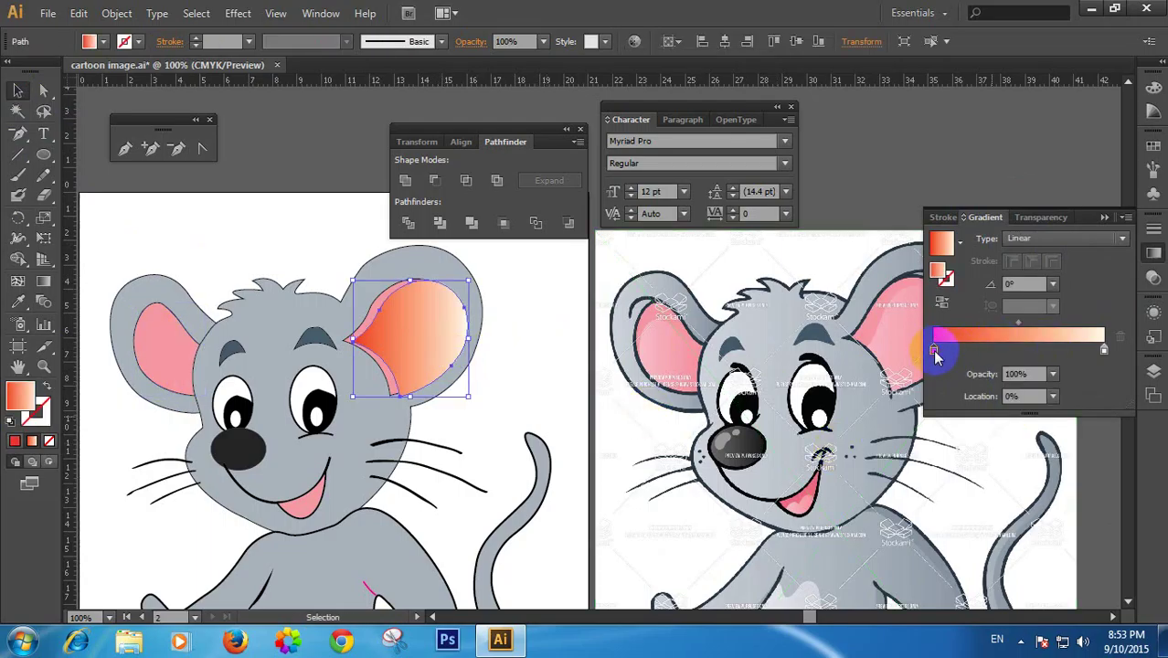
{"action": "double_click", "coordinate": [933, 355]}
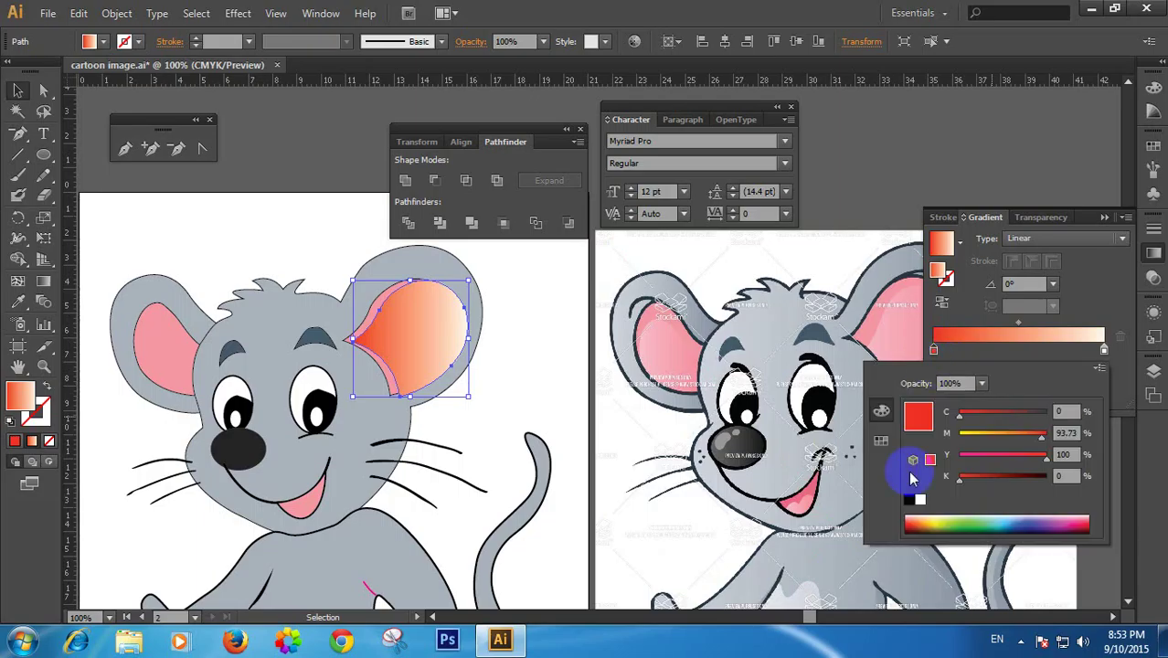
{"action": "left_click", "coordinate": [923, 522]}
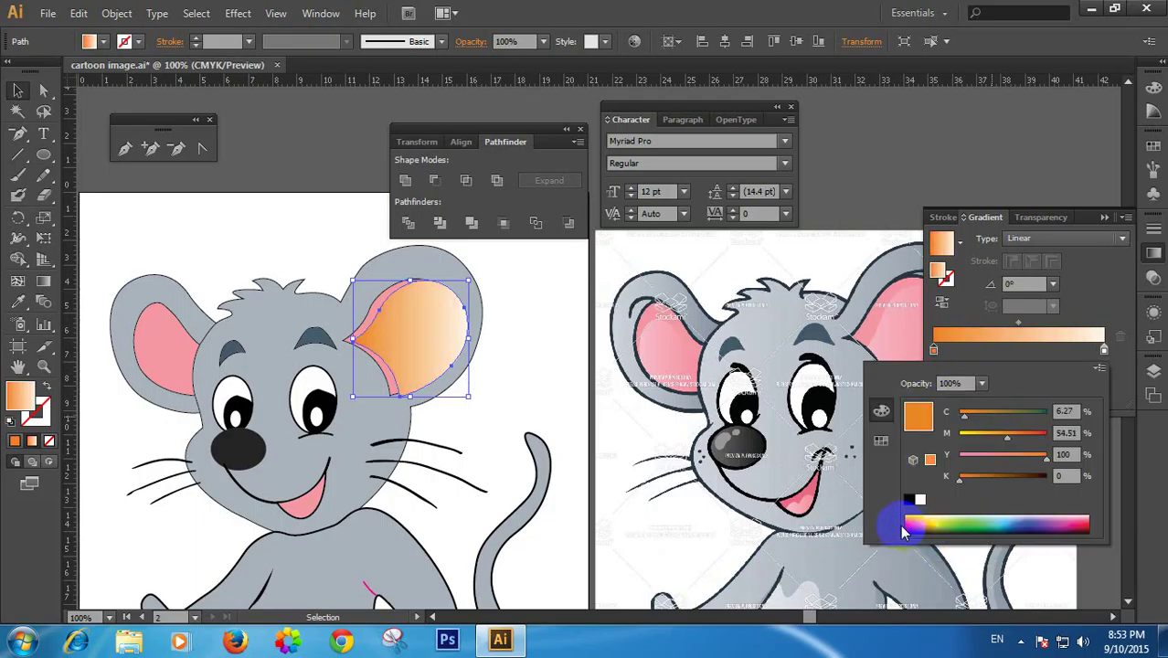
{"action": "left_click", "coordinate": [907, 521]}
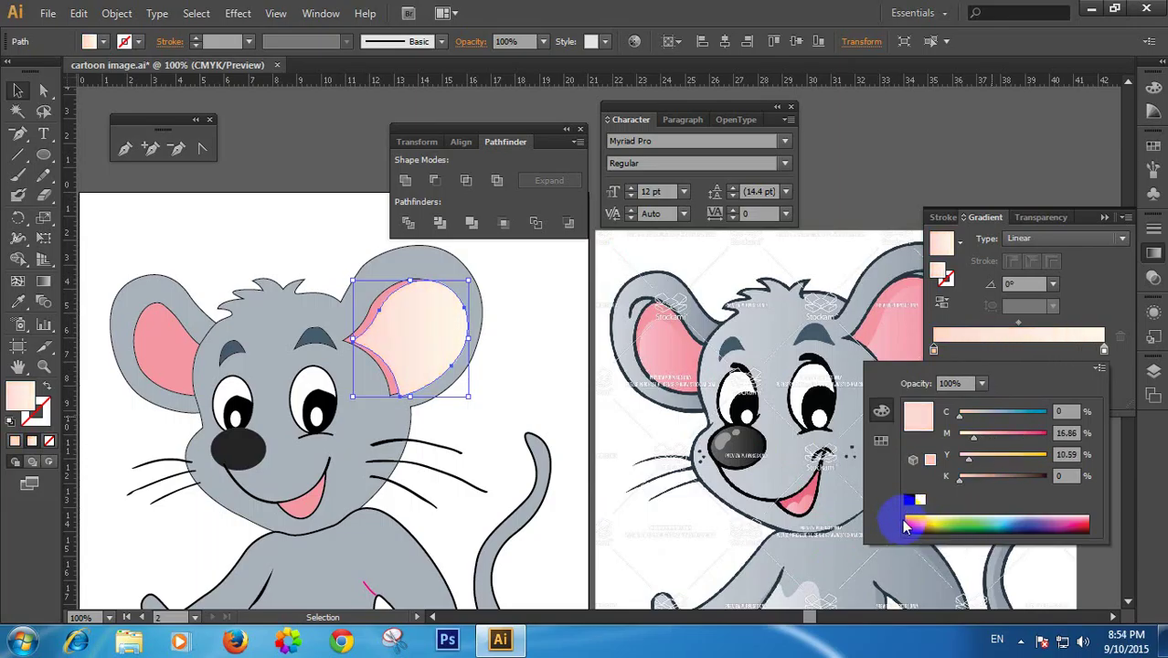
{"action": "mouse_move", "coordinate": [911, 519]}
{"action": "left_mouse_down"}
{"action": "mouse_move", "coordinate": [947, 521]}
{"action": "mouse_move", "coordinate": [905, 525]}
{"action": "left_mouse_up"}
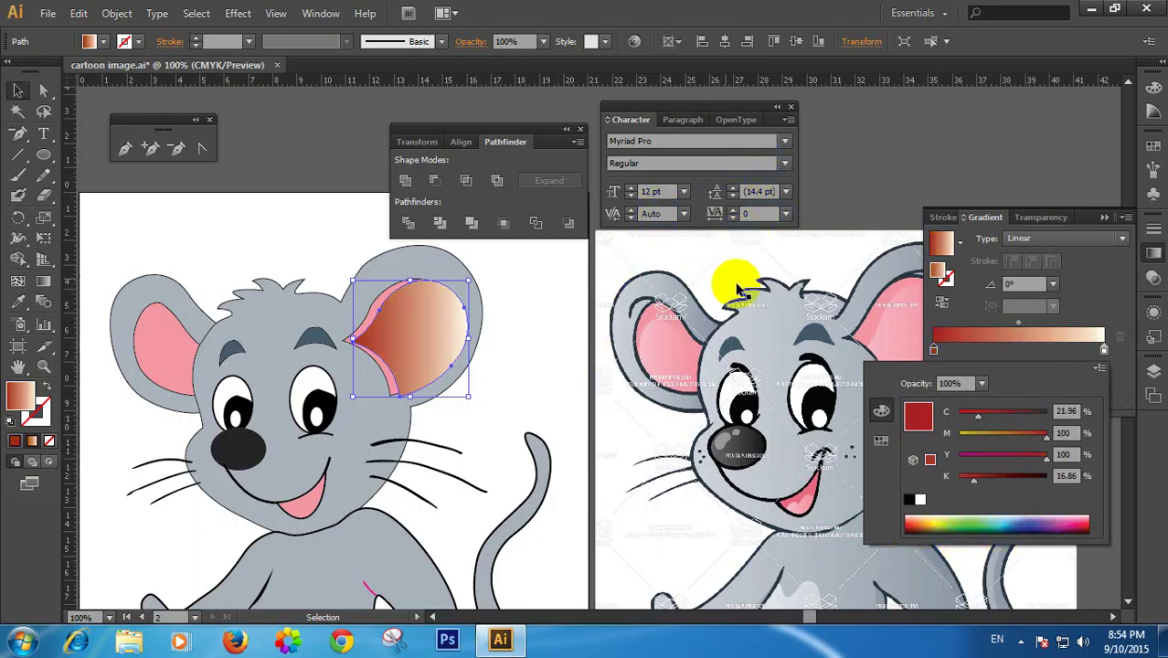
Try 50% opacity on the gradient's dark red start stop, and settle on 30%
{"action": "left_click", "coordinate": [1067, 411]}
{"action": "left_click", "coordinate": [977, 405]}
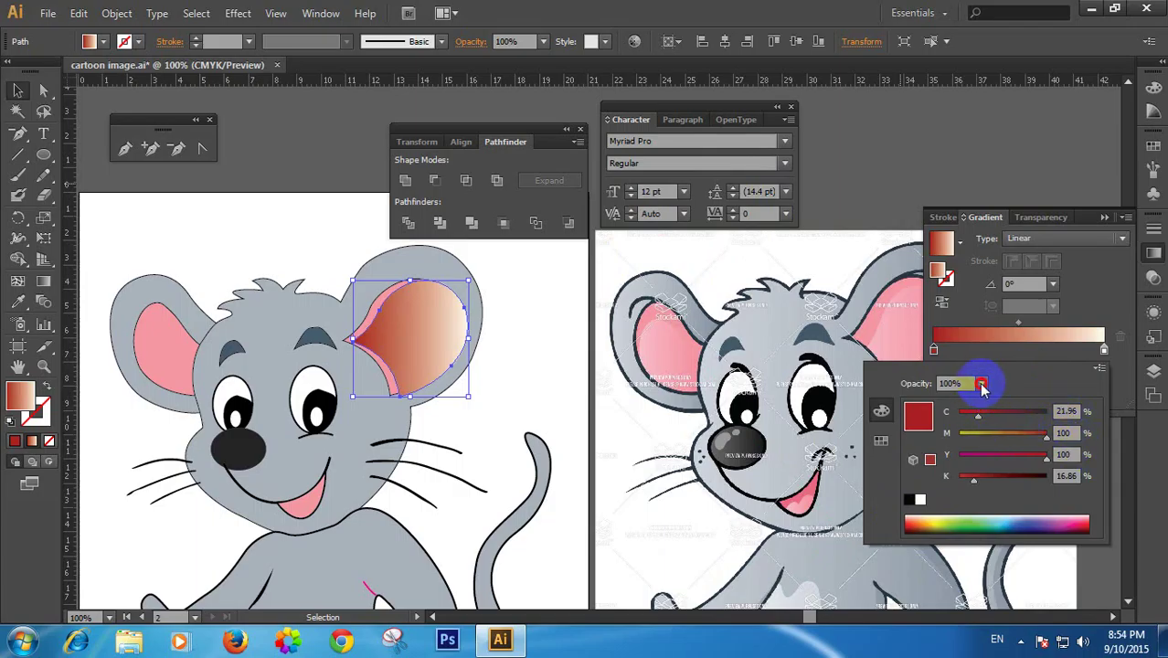
{"action": "left_click", "coordinate": [983, 383]}
{"action": "left_click", "coordinate": [997, 502]}
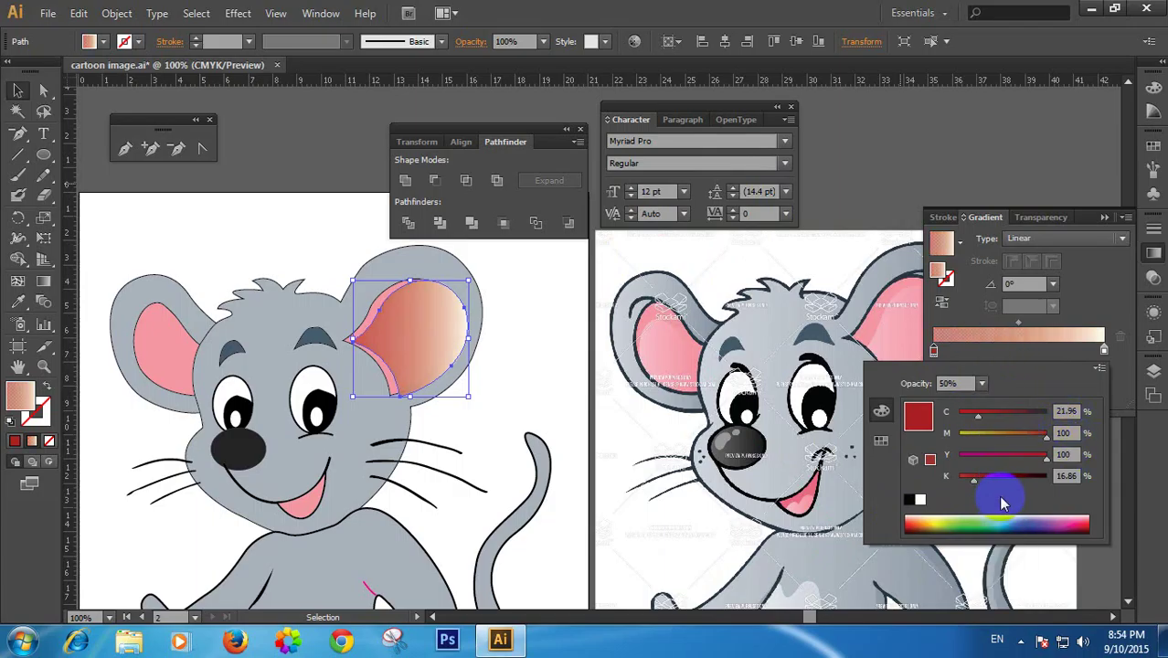
{"action": "left_click", "coordinate": [985, 384]}
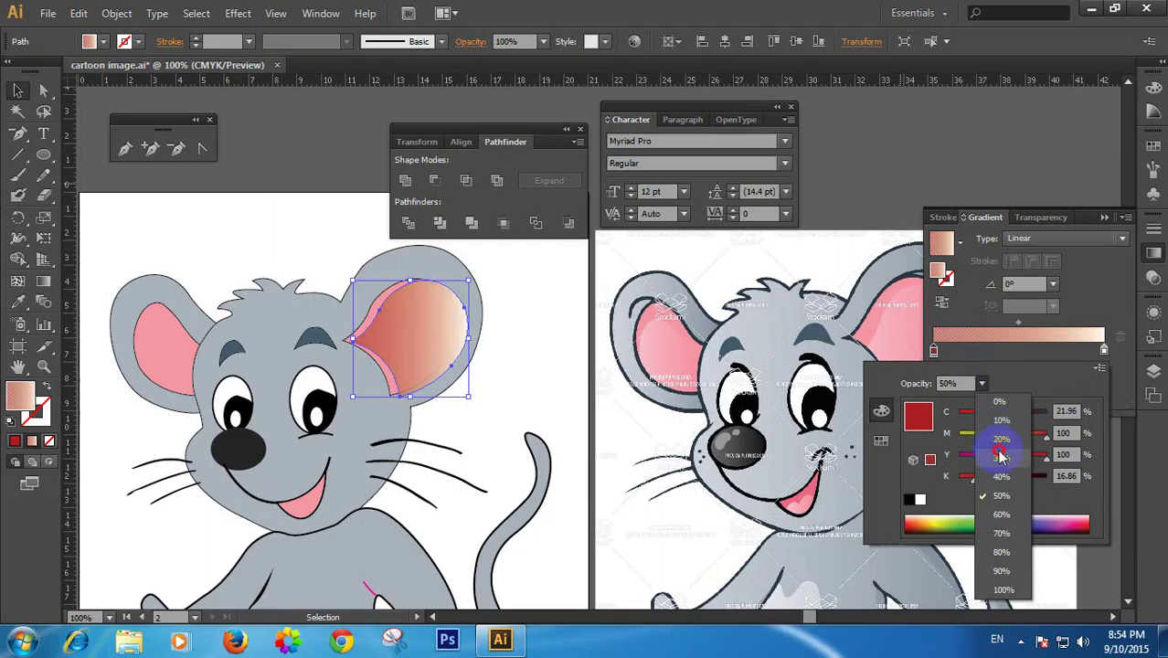
{"action": "left_click", "coordinate": [993, 452]}
{"action": "left_click", "coordinate": [549, 339]}
Try moving the gradient inner ear shape slightly down and to the left, and undo the move
{"action": "left_click", "coordinate": [443, 326]}
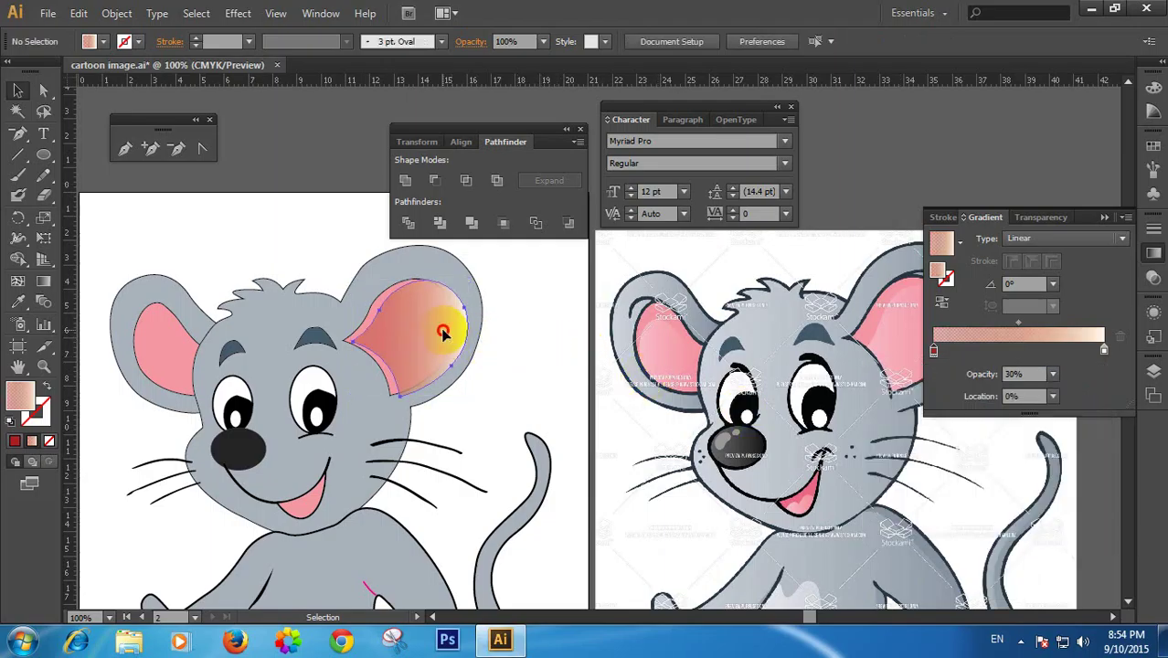
{"action": "left_click", "coordinate": [125, 41]}
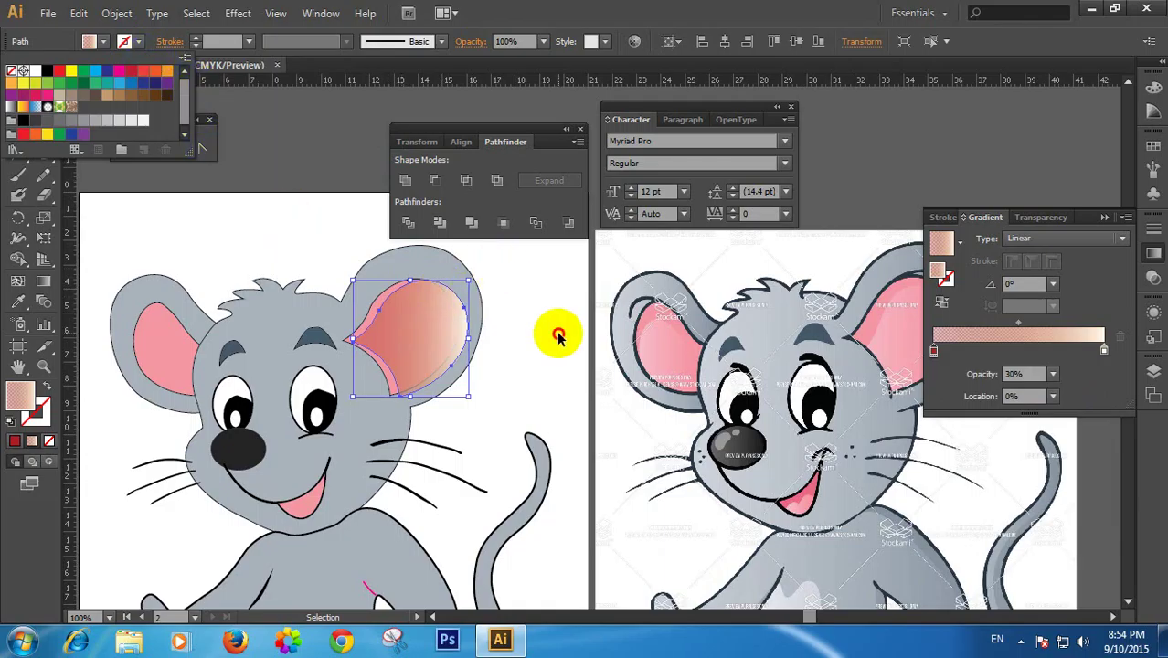
{"action": "left_click", "coordinate": [539, 326]}
{"action": "left_click_drag", "start_coordinate": [437, 296], "coordinate": [424, 317]}
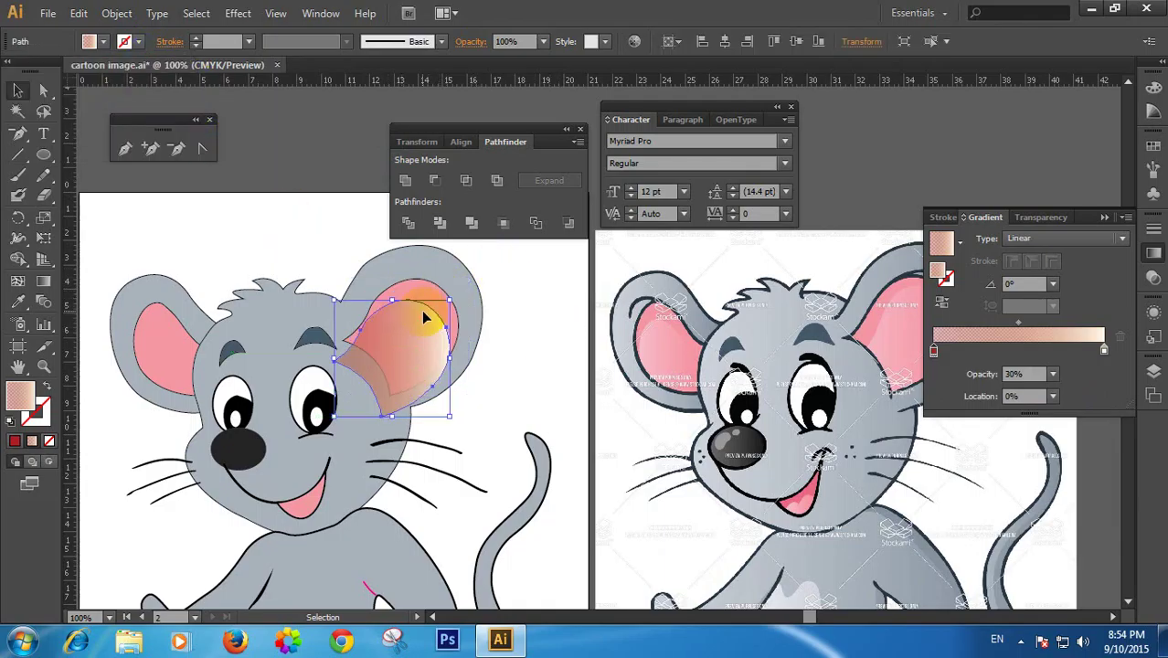
{"action": "key", "text": "ctrl+z"}
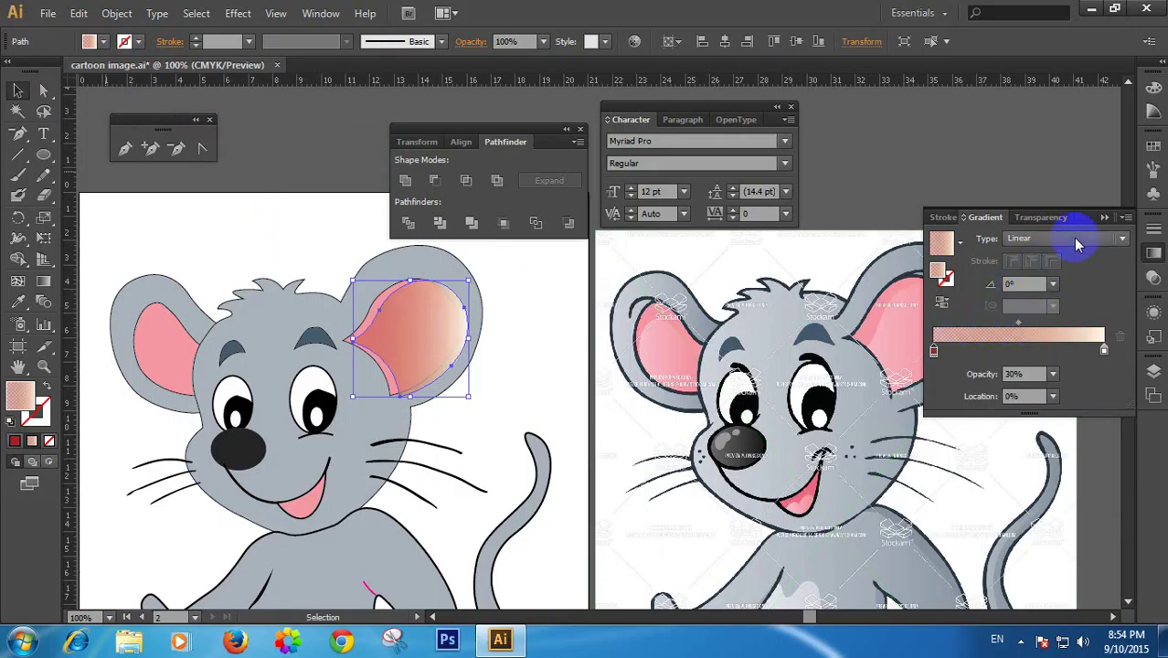
Set the red start stop of the right inner ear's gradient to 100% opacity
{"action": "left_click", "coordinate": [1041, 217]}
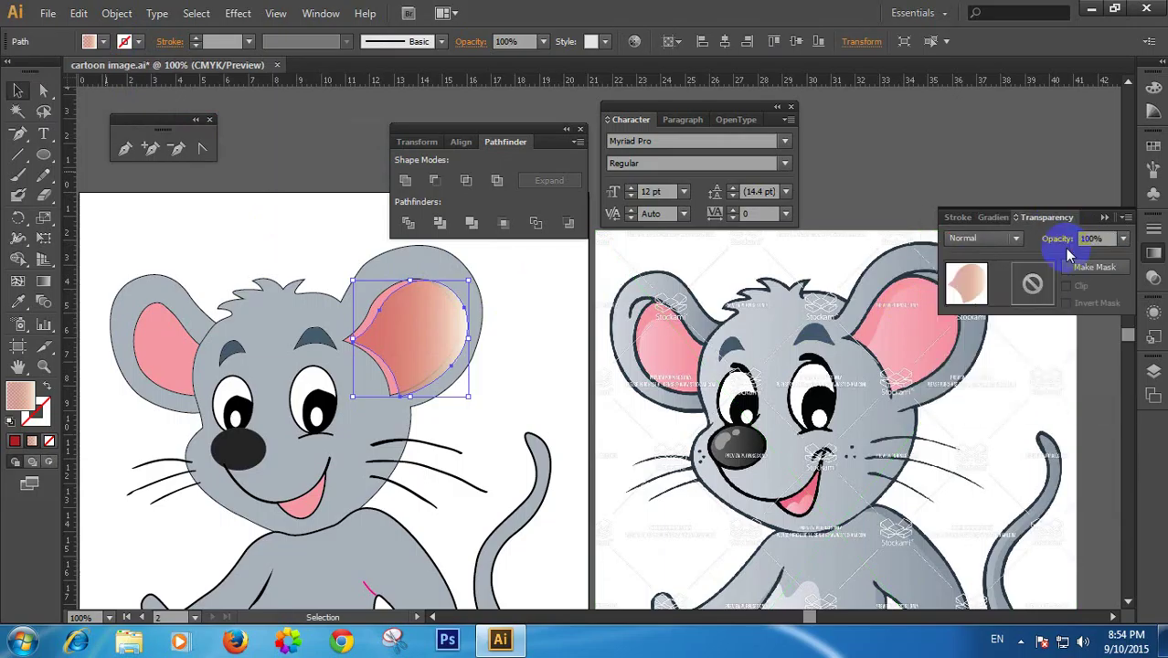
{"action": "left_click", "coordinate": [994, 220]}
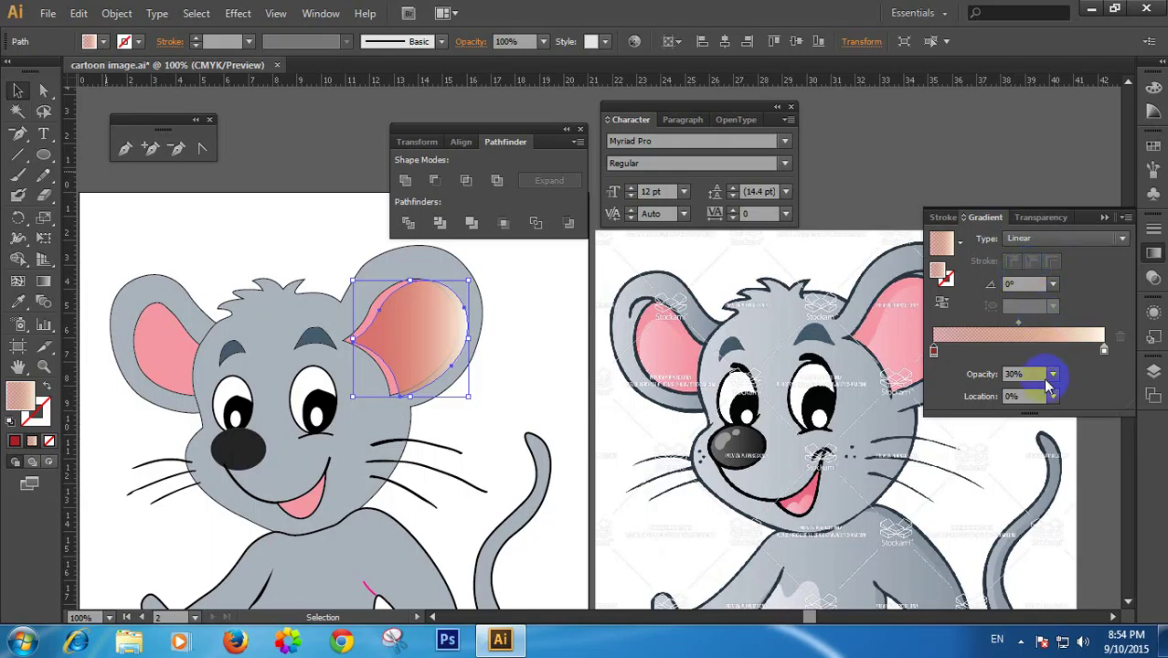
{"action": "left_click", "coordinate": [1054, 380]}
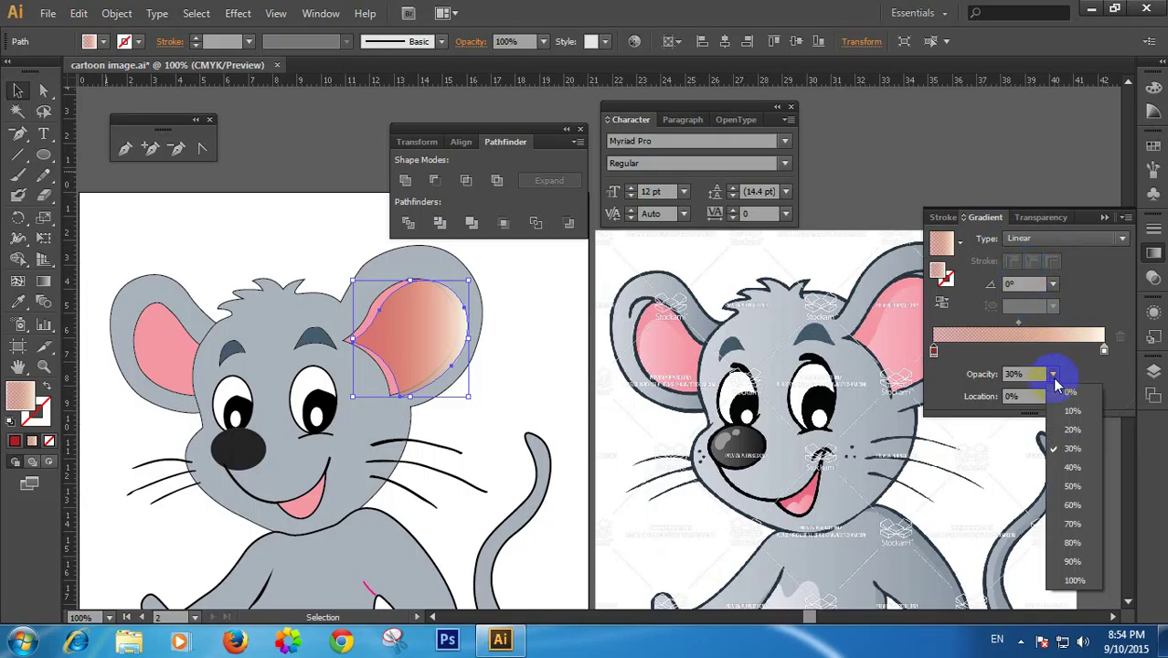
{"action": "left_click", "coordinate": [1069, 592]}
{"action": "left_click", "coordinate": [584, 405]}
Set the gradient ear shape's overall opacity to 20% and shrink it slightly so it fits inside the pink inner ear
{"action": "left_click", "coordinate": [412, 318]}
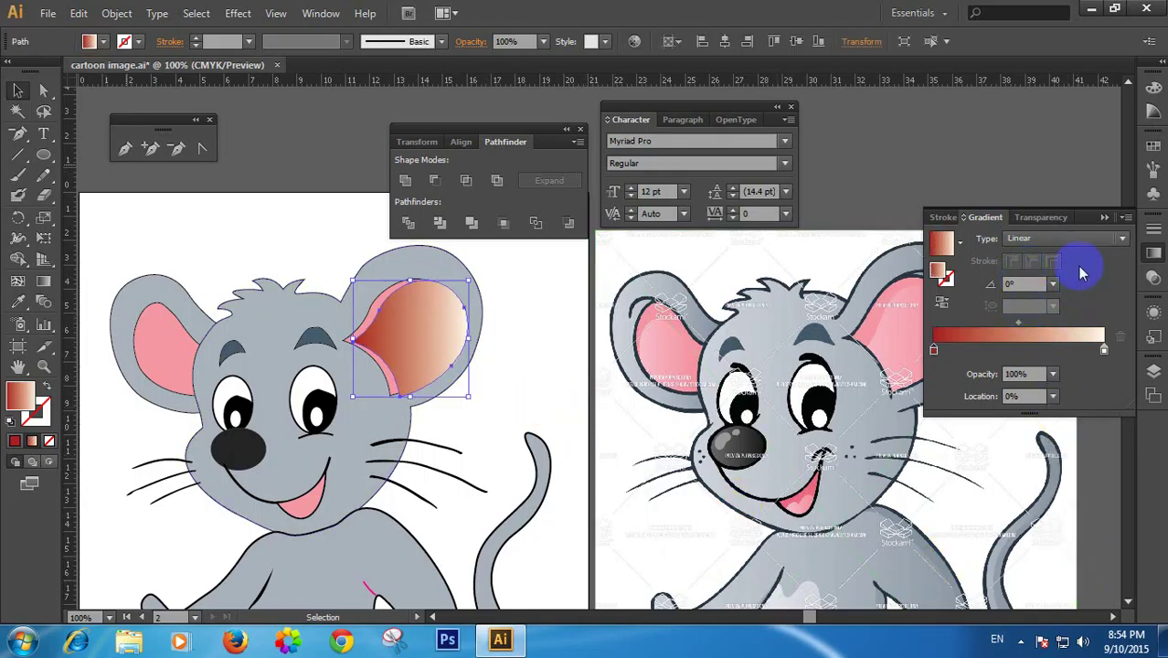
{"action": "left_click", "coordinate": [1051, 219]}
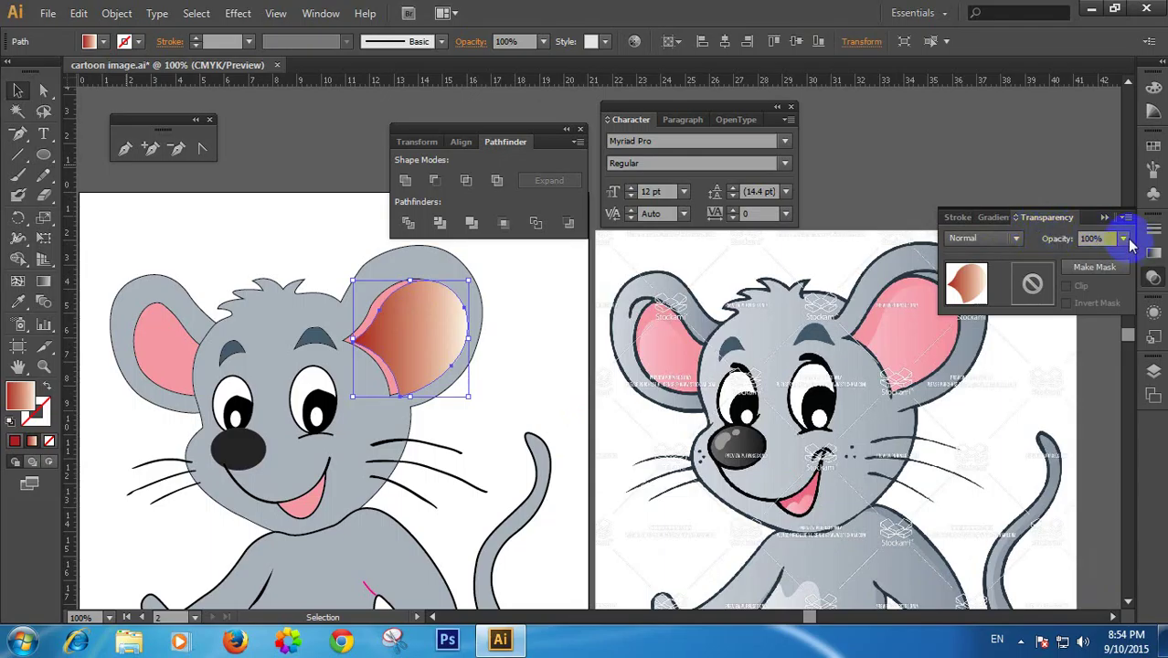
{"action": "left_click", "coordinate": [1127, 240]}
{"action": "left_click", "coordinate": [1113, 300]}
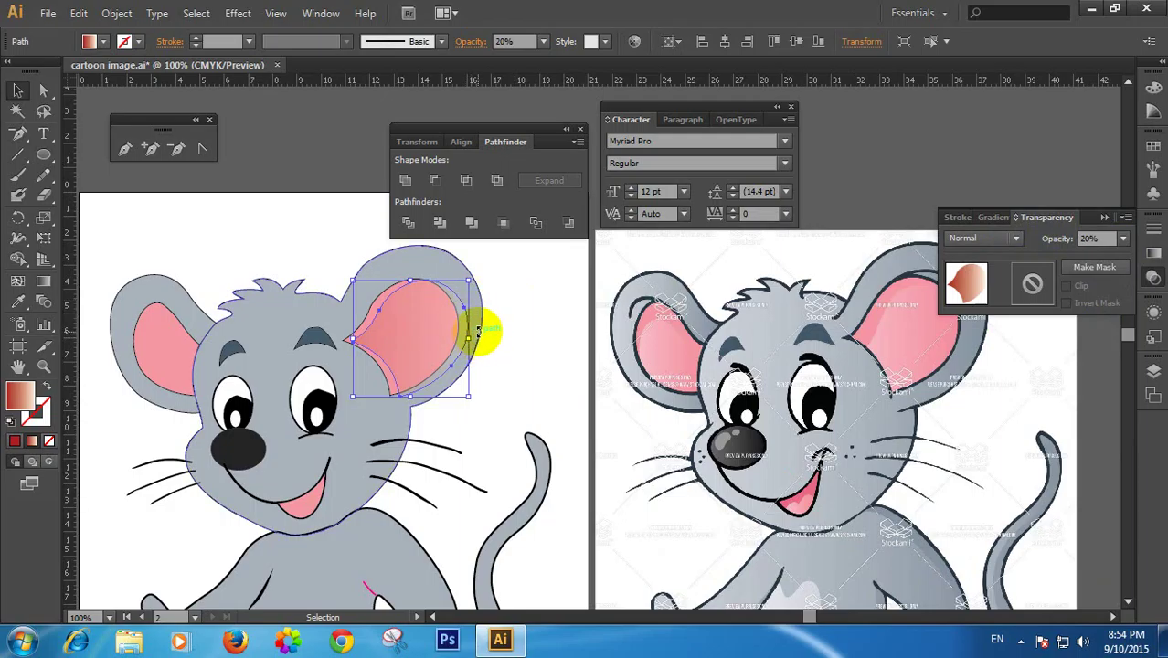
{"action": "left_click_drag", "start_coordinate": [469, 279], "coordinate": [447, 287]}
{"action": "left_click", "coordinate": [497, 299]}
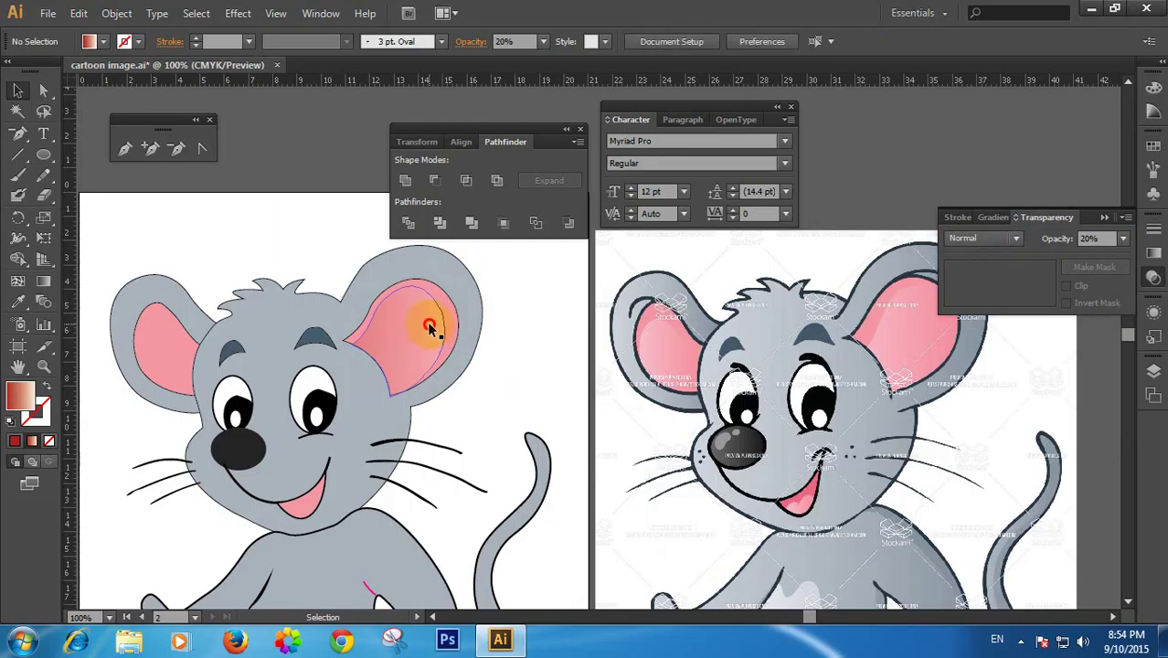
Move the cream end stop of the ear shape's gradient to location 47.78%
{"action": "left_click", "coordinate": [429, 327]}
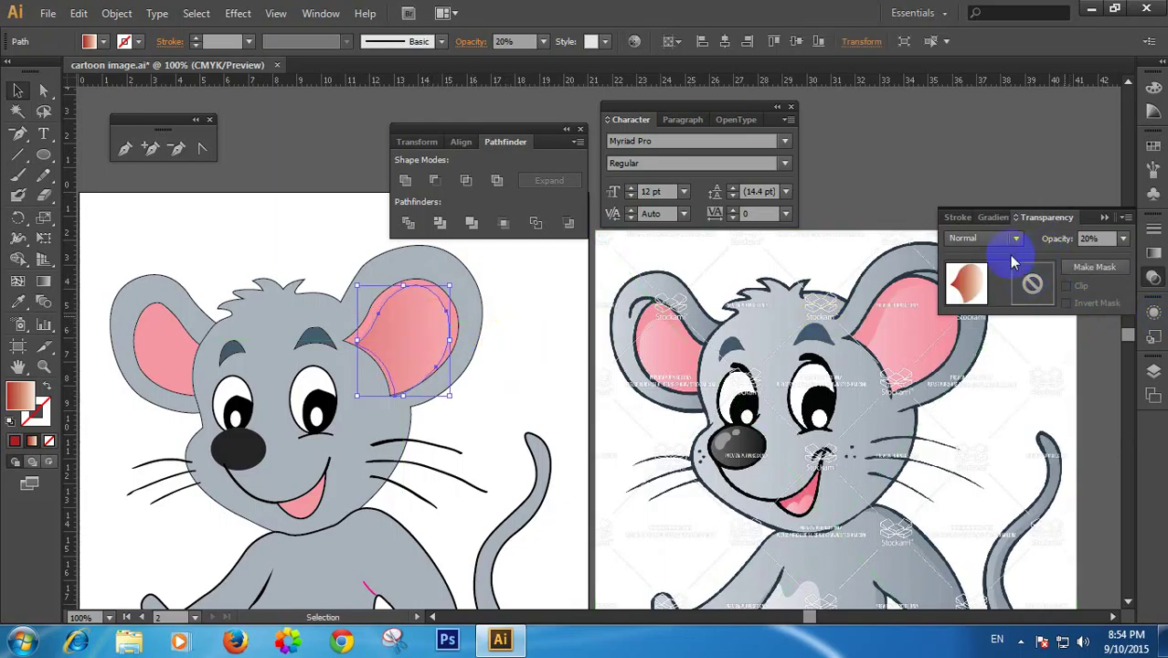
{"action": "left_click", "coordinate": [993, 218]}
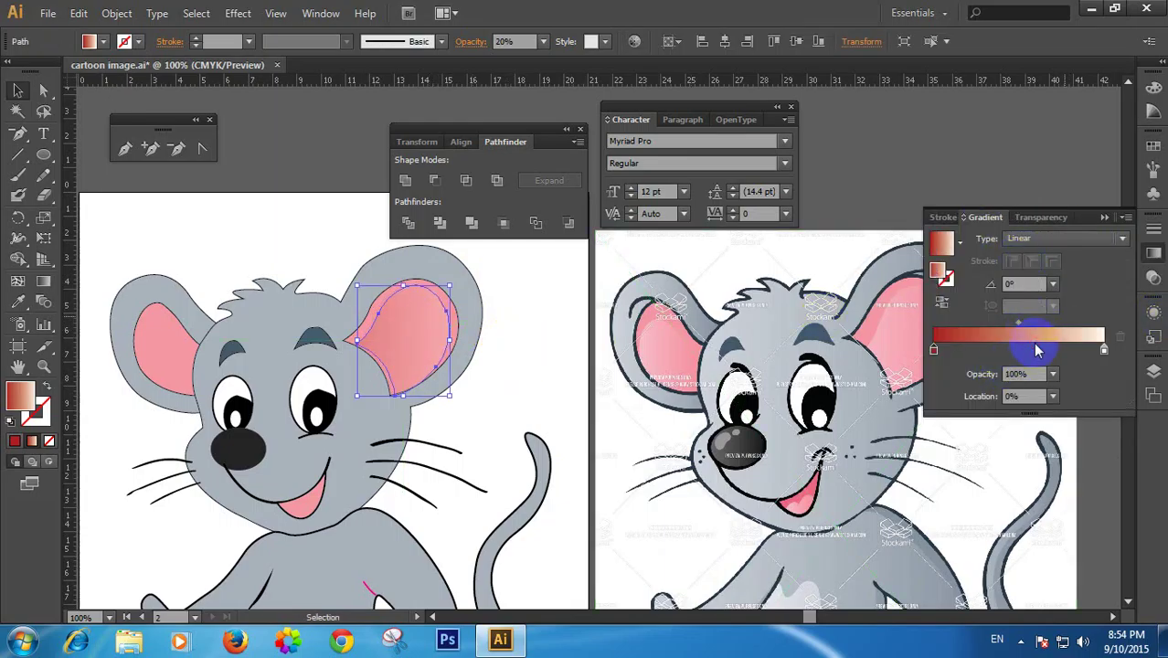
{"action": "left_click_drag", "start_coordinate": [1036, 349], "coordinate": [900, 359]}
{"action": "left_click", "coordinate": [1023, 397]}
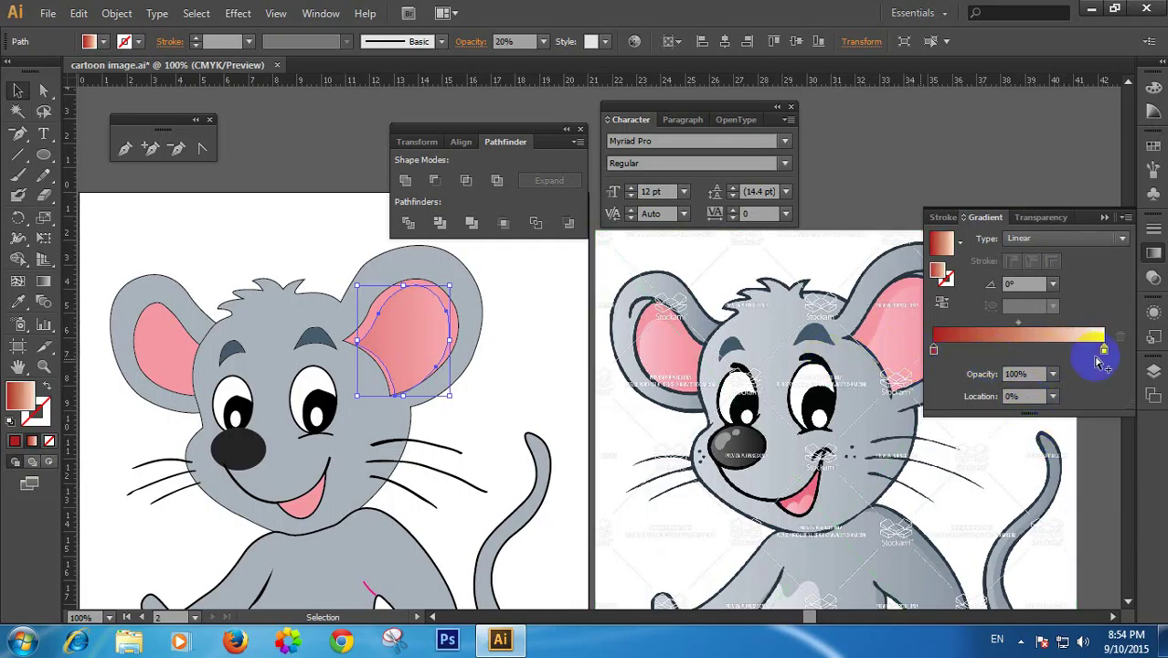
{"action": "left_click_drag", "start_coordinate": [1102, 355], "coordinate": [1040, 356]}
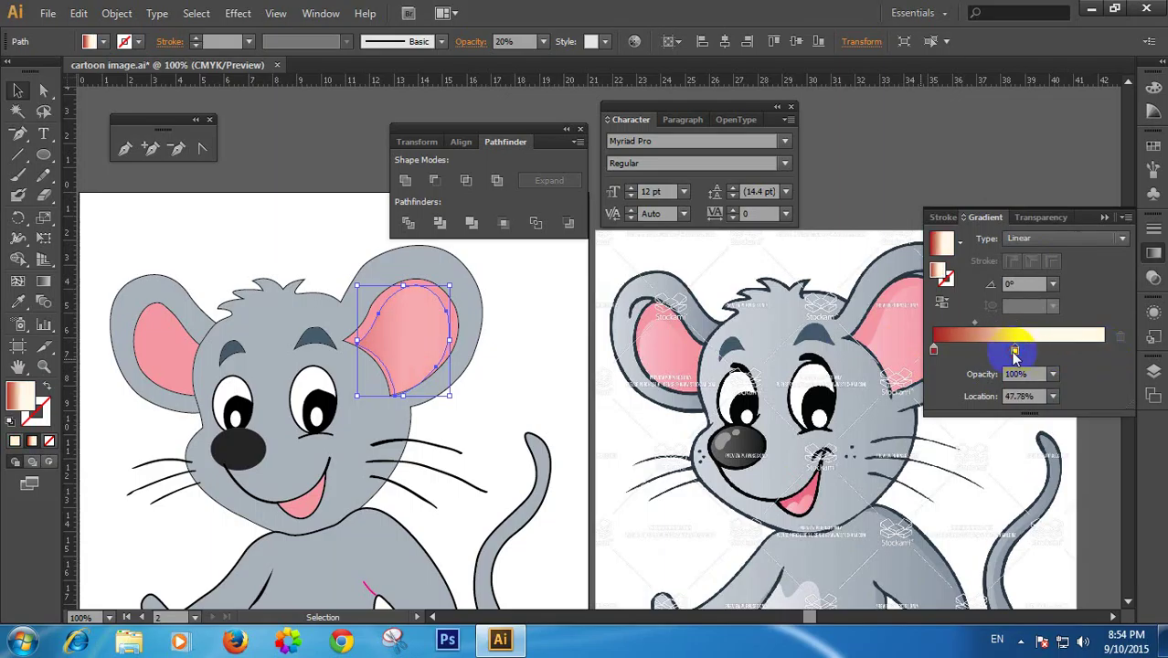
{"action": "left_click", "coordinate": [572, 312]}
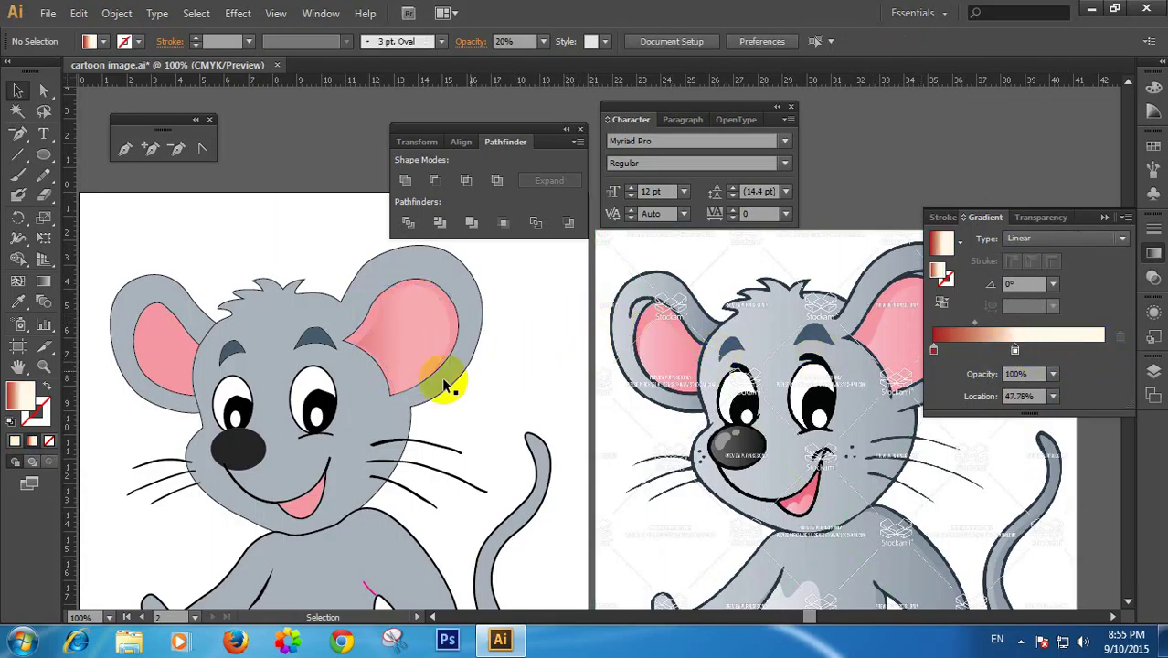
{"action": "left_click", "coordinate": [394, 349]}
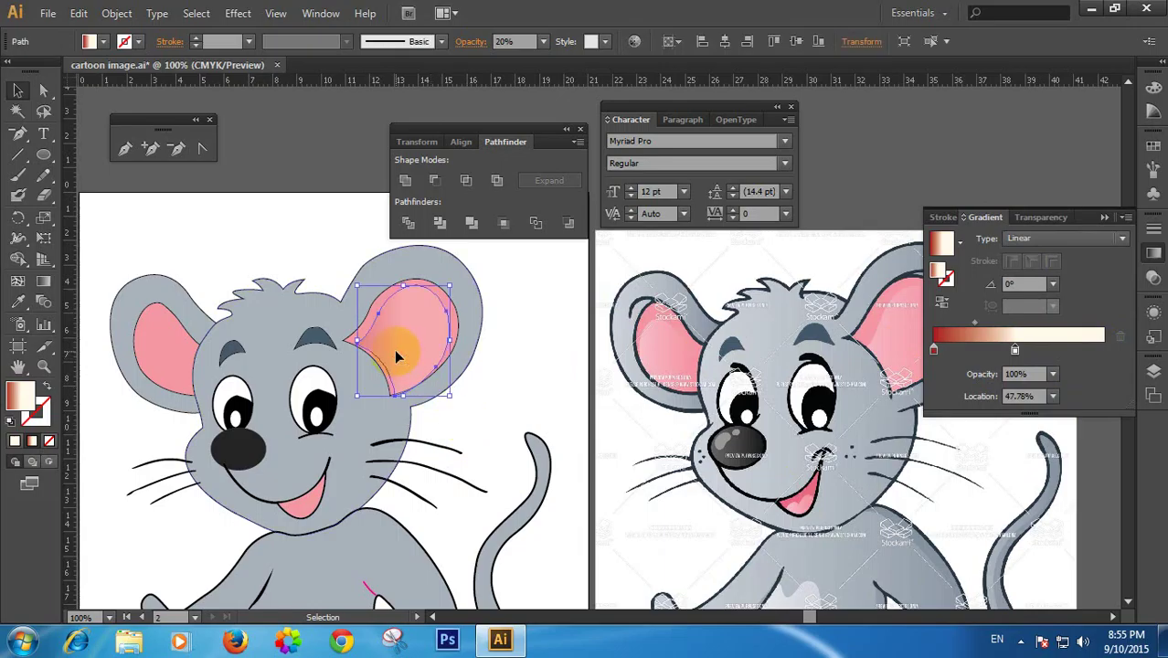
{"action": "left_click", "coordinate": [506, 353]}
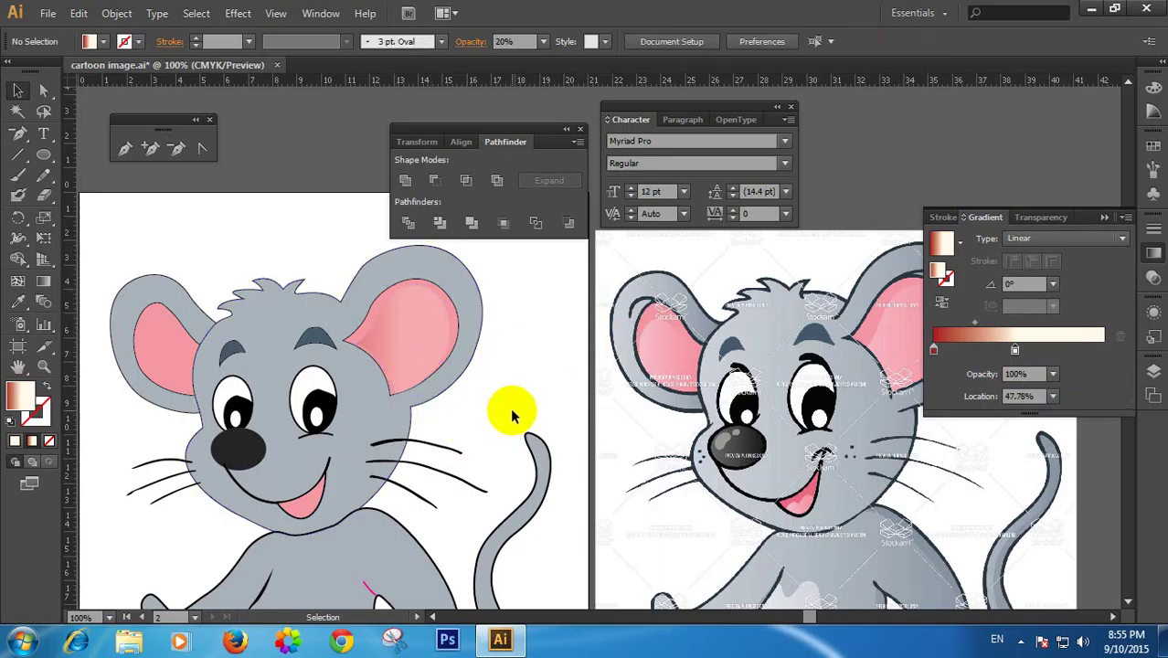
Try orange-red (M 87.84, Y 98.43) as the start stop colour of the ear gradient
{"action": "double_click", "coordinate": [933, 350]}
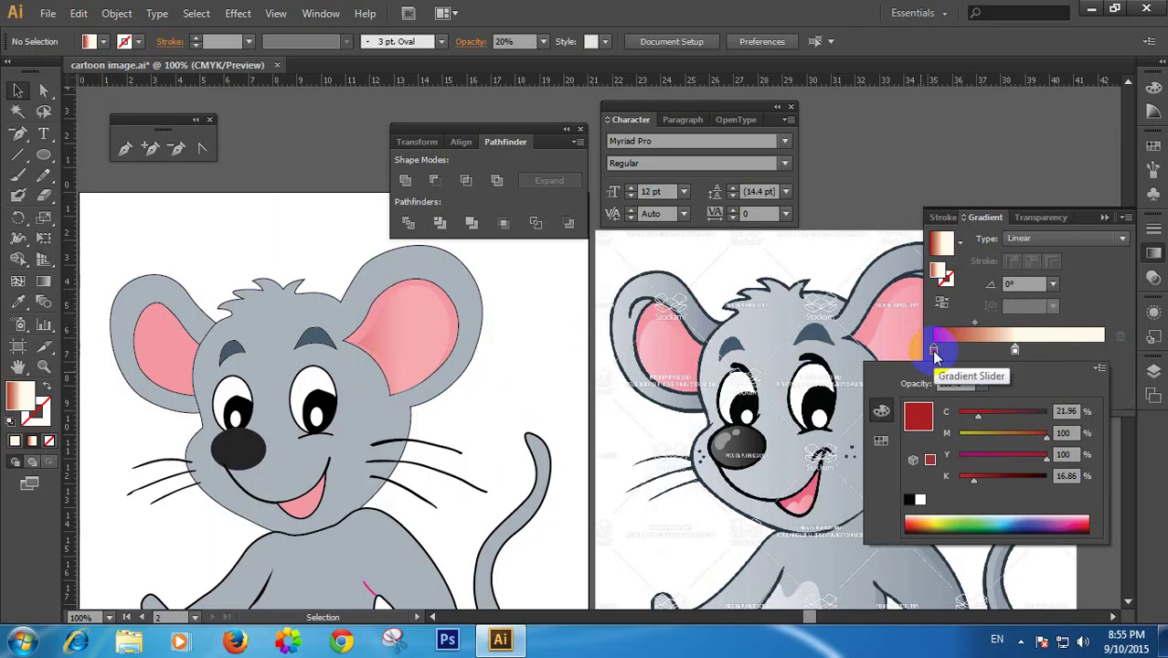
{"action": "left_click", "coordinate": [927, 520]}
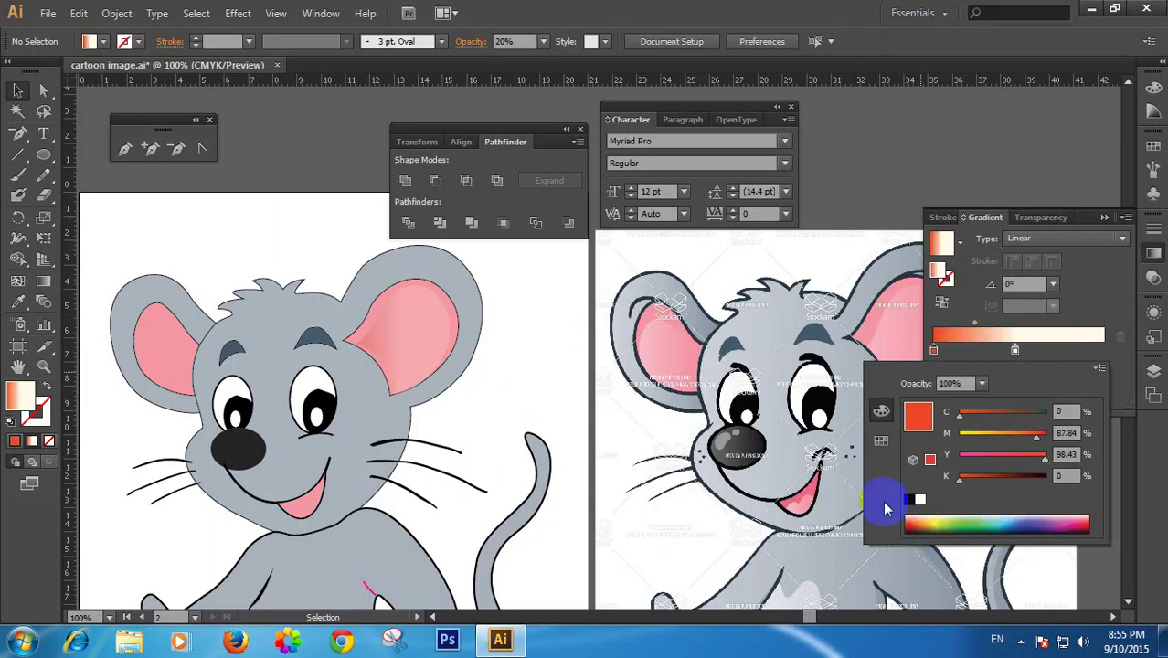
{"action": "left_click", "coordinate": [422, 322]}
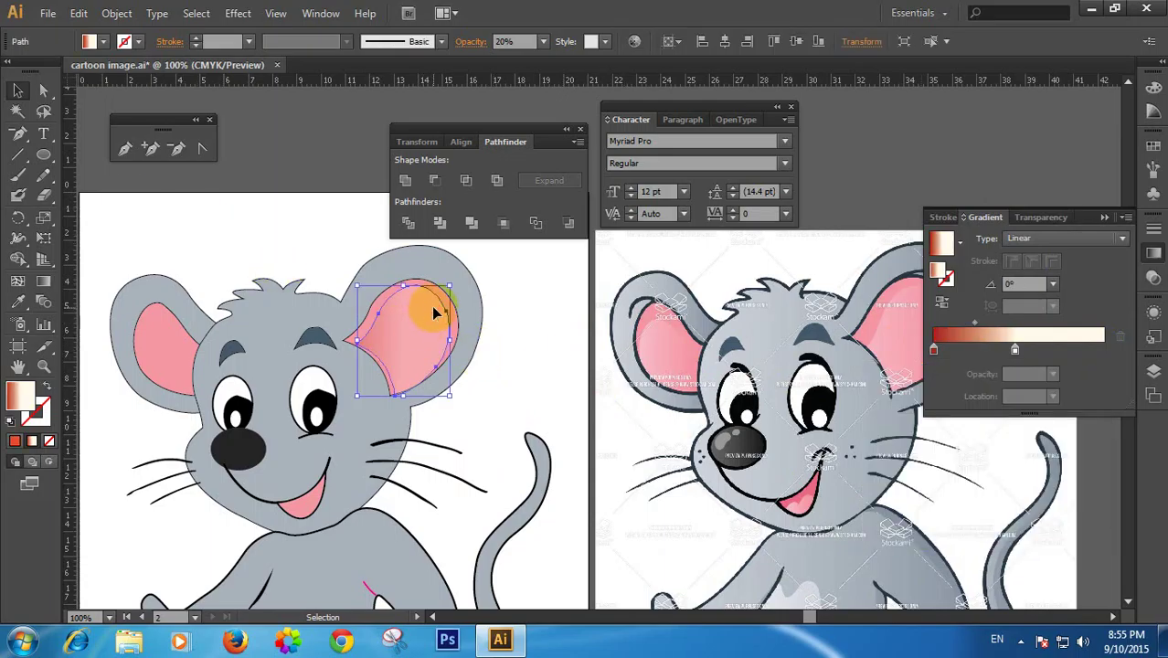
Set the gradient's start stop to bright red (C 1.96, M 100, Y 100, K 0.39) and shift the ear shape slightly up and right
{"action": "left_click", "coordinate": [1015, 351]}
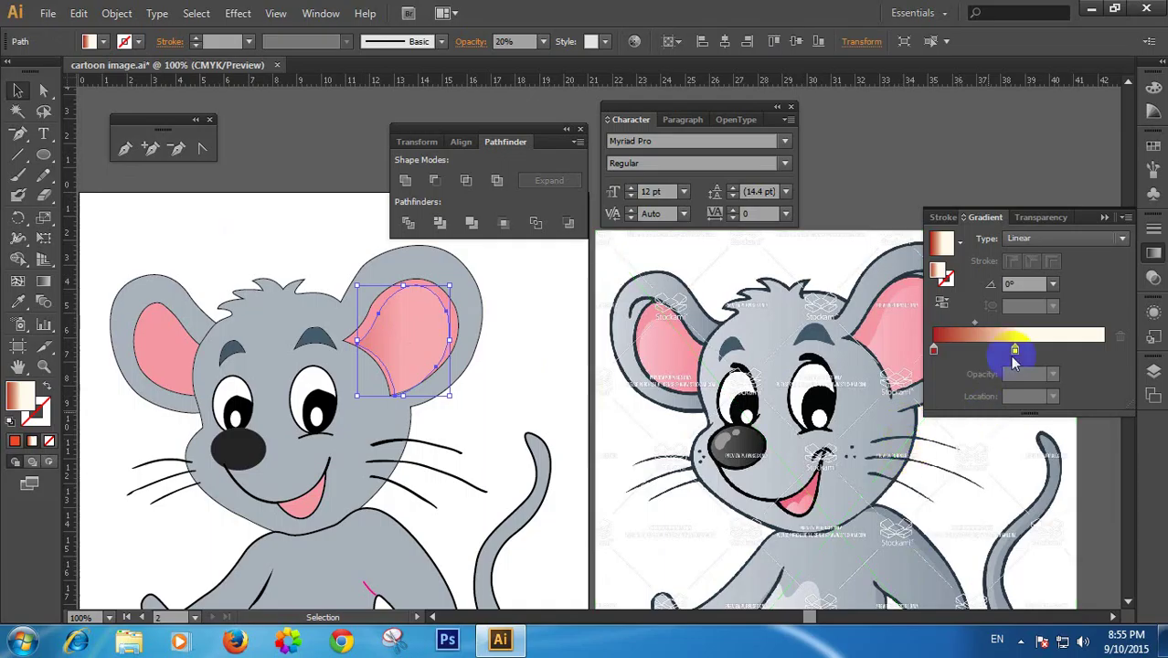
{"action": "double_click", "coordinate": [934, 351]}
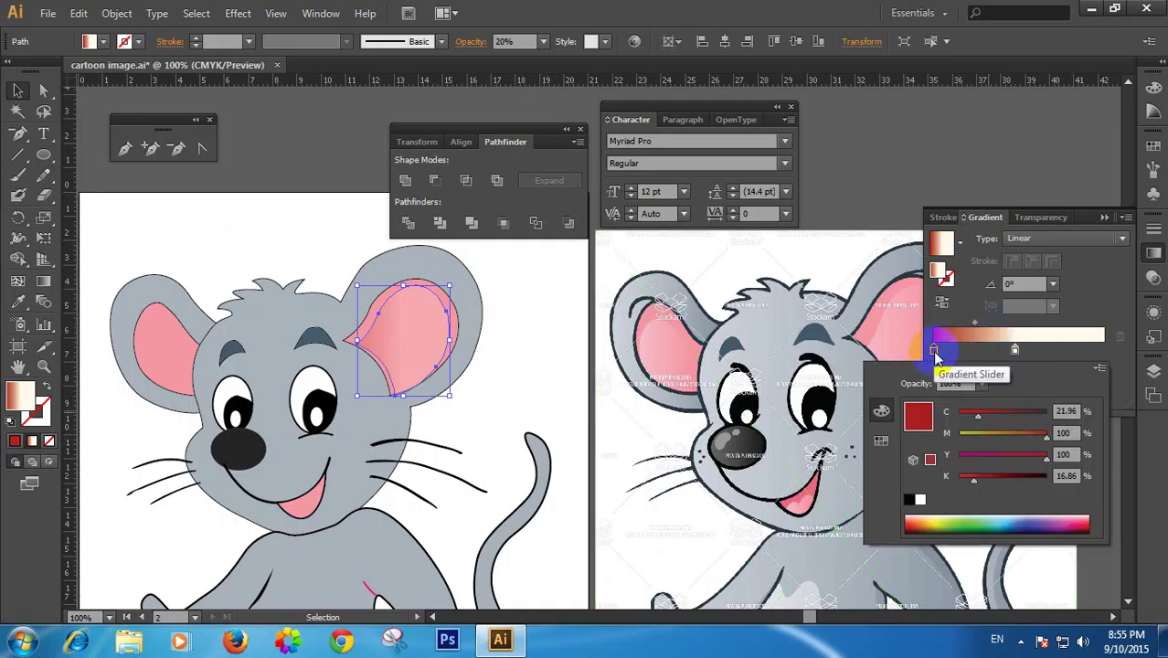
{"action": "left_click", "coordinate": [910, 518]}
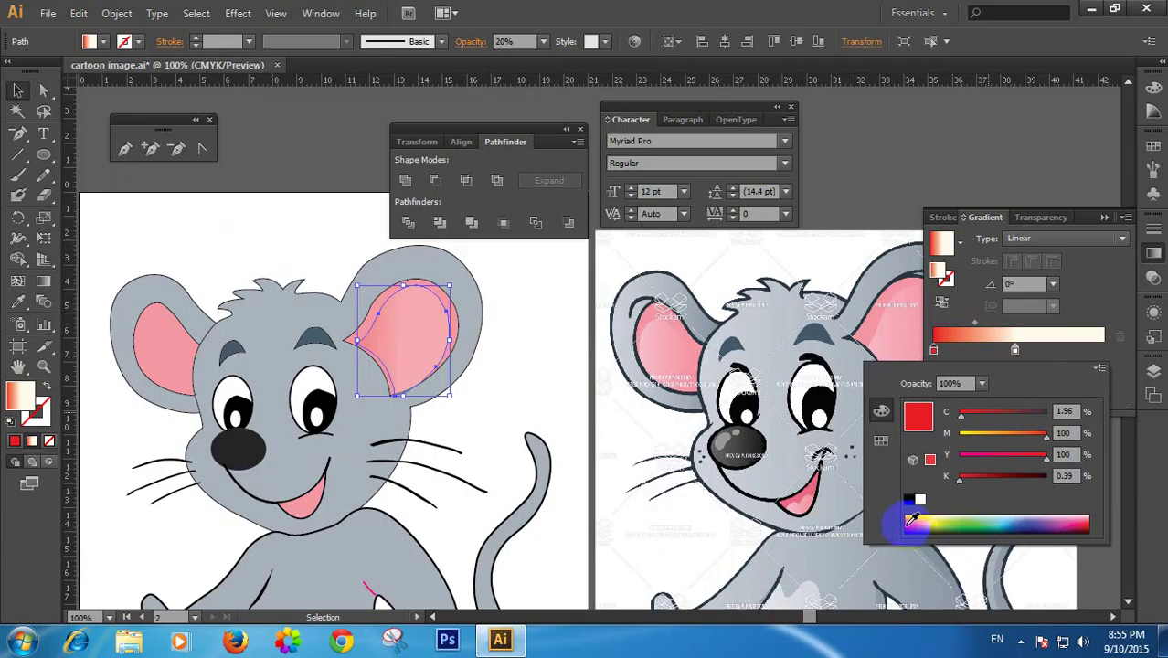
{"action": "left_click", "coordinate": [529, 386]}
{"action": "left_click", "coordinate": [533, 391]}
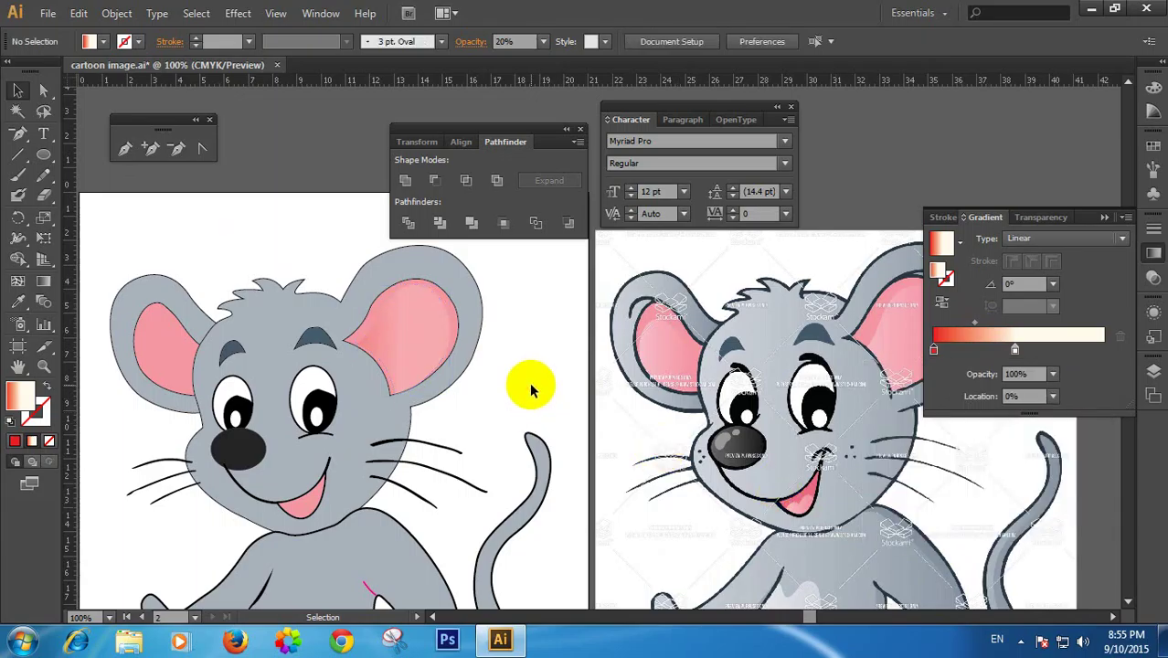
{"action": "left_click", "coordinate": [426, 326]}
{"action": "left_click_drag", "start_coordinate": [427, 322], "coordinate": [426, 317]}
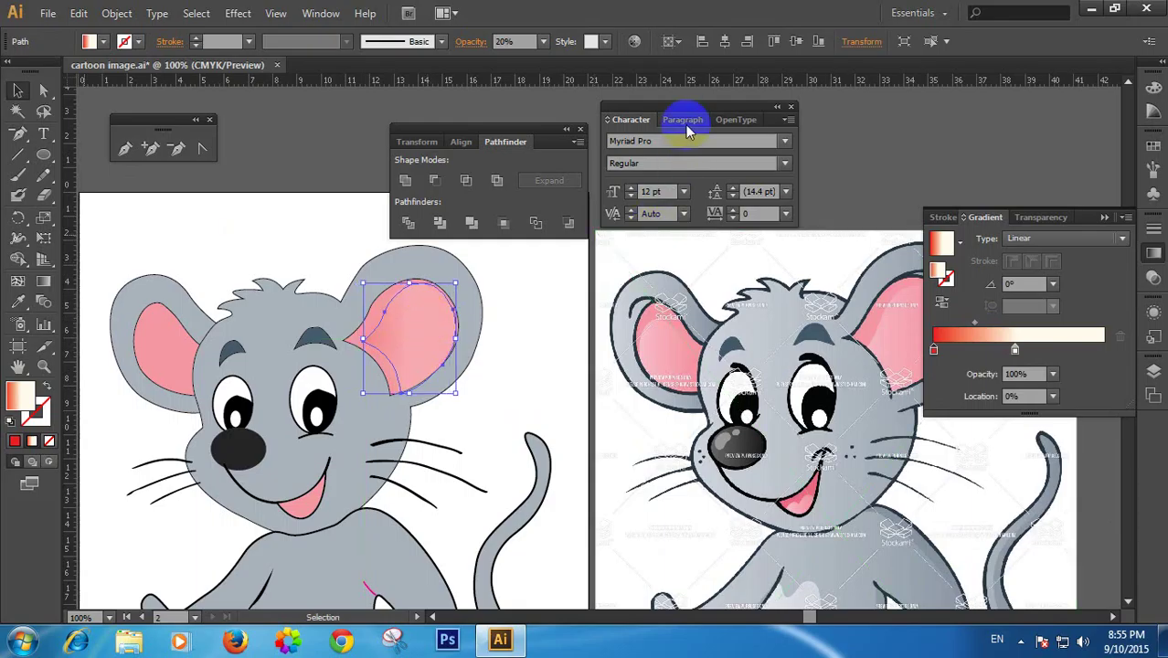
Close the floating Pathfinder and Character panels to clear the space above the drawing and the reference picture
{"action": "left_click", "coordinate": [733, 119]}
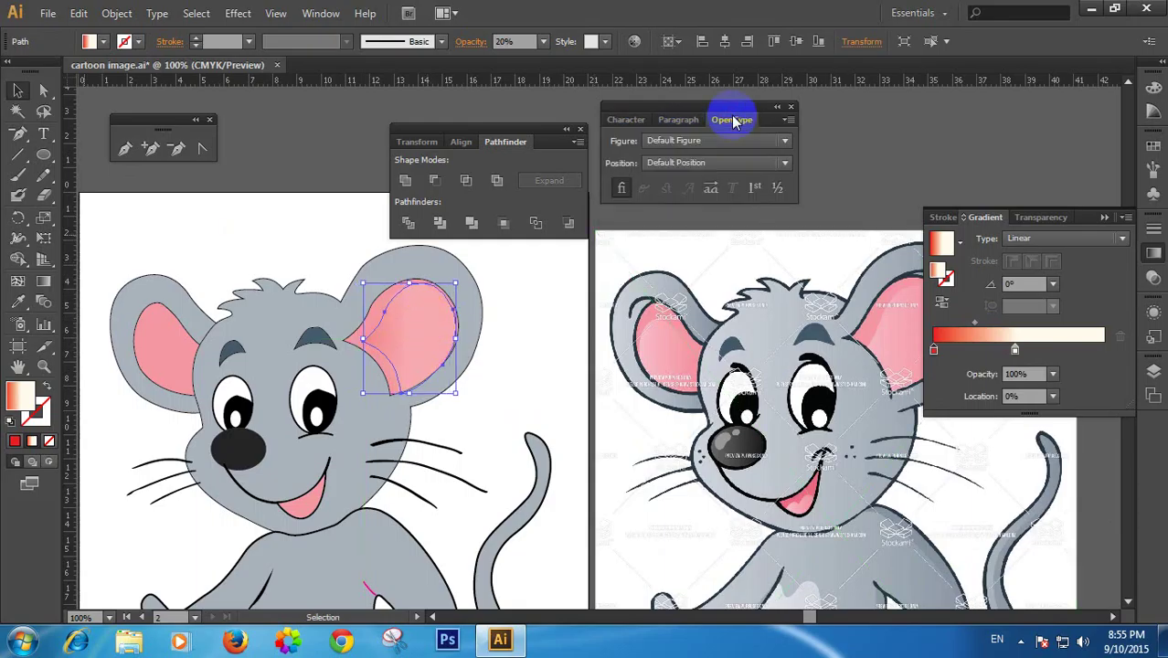
{"action": "left_click", "coordinate": [688, 126]}
{"action": "left_click", "coordinate": [579, 129]}
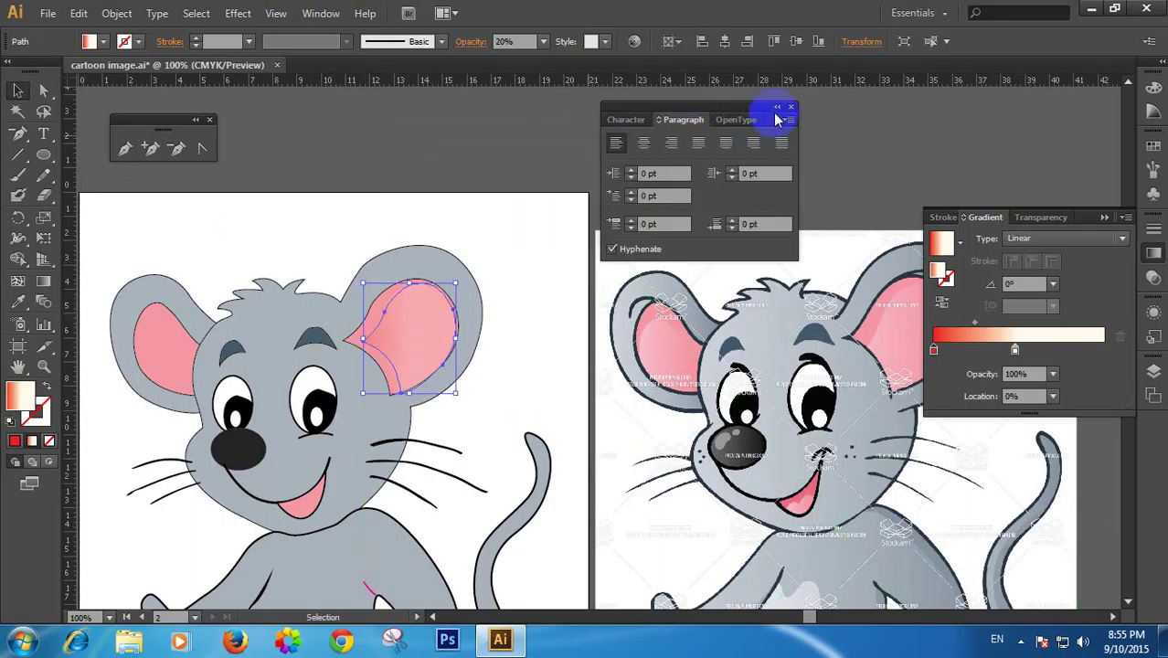
{"action": "left_click", "coordinate": [791, 106]}
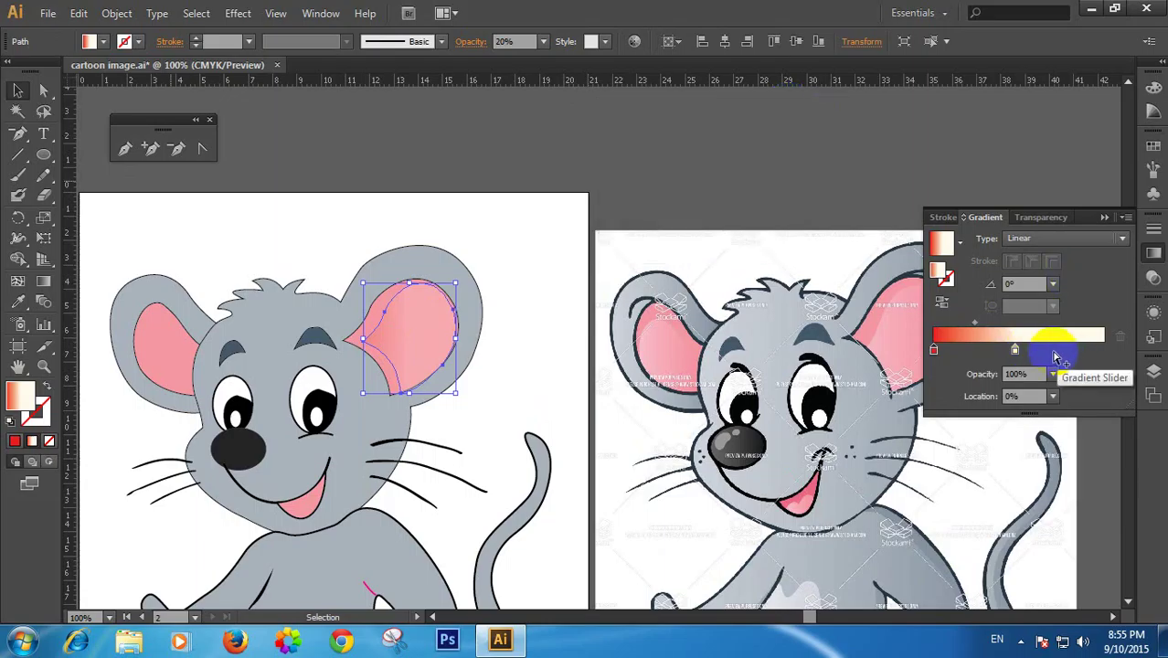
Move the cream end stop of the ear shape's gradient to location 72.91%
{"action": "left_click", "coordinate": [935, 353]}
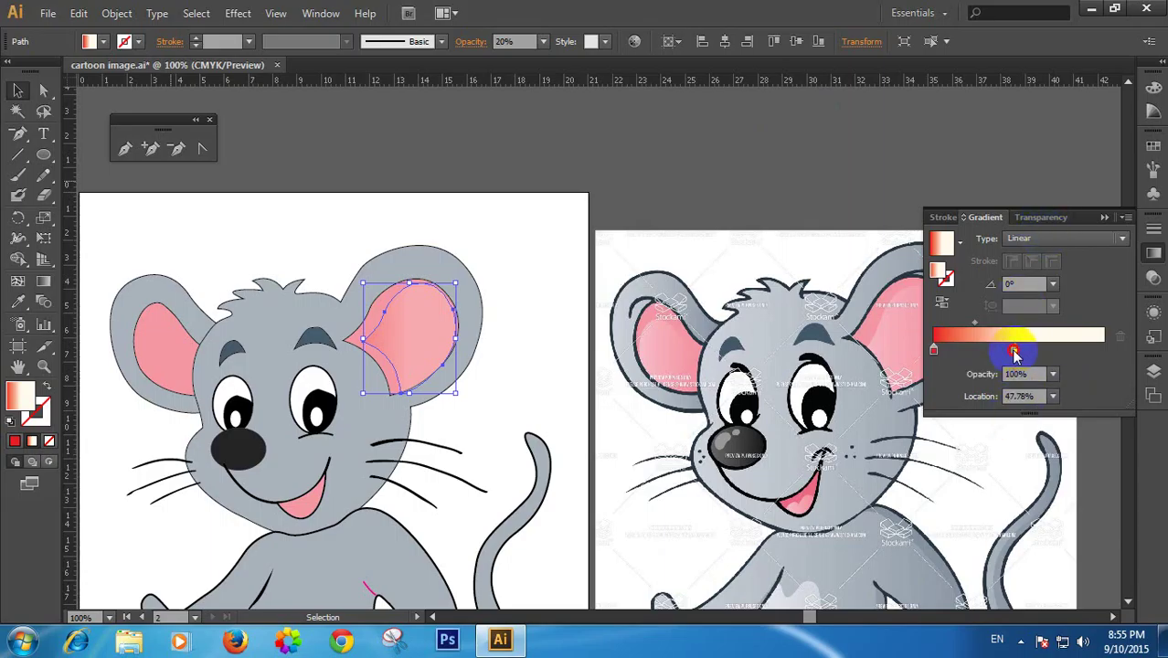
{"action": "left_click_drag", "start_coordinate": [1014, 354], "coordinate": [1067, 364]}
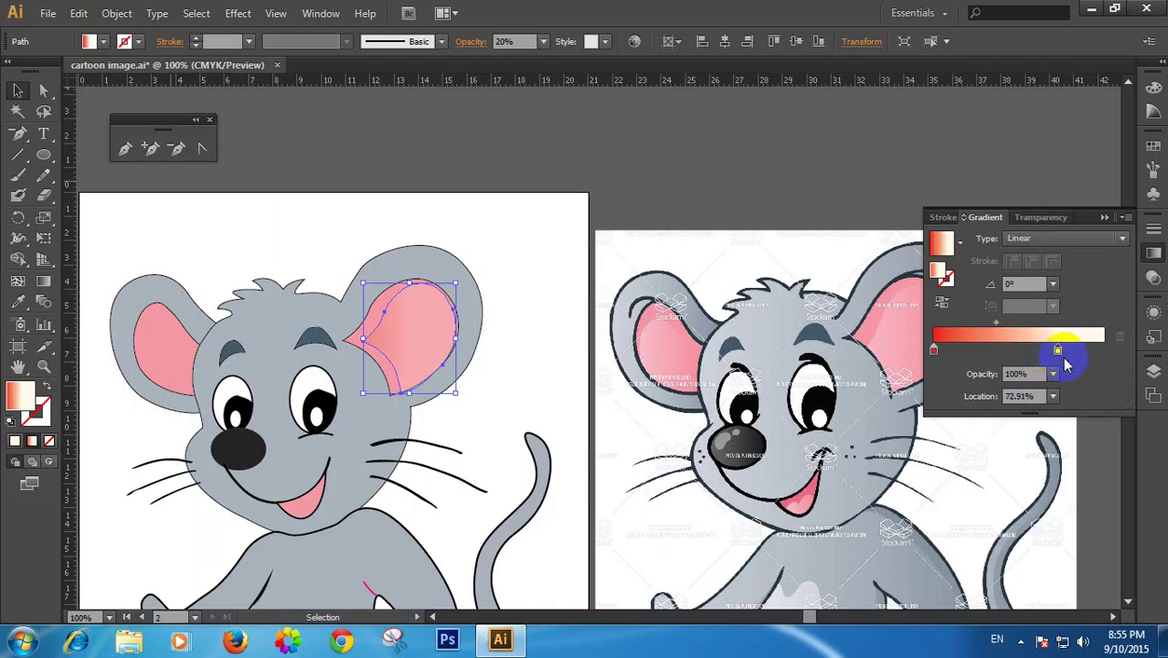
{"action": "left_click", "coordinate": [722, 177]}
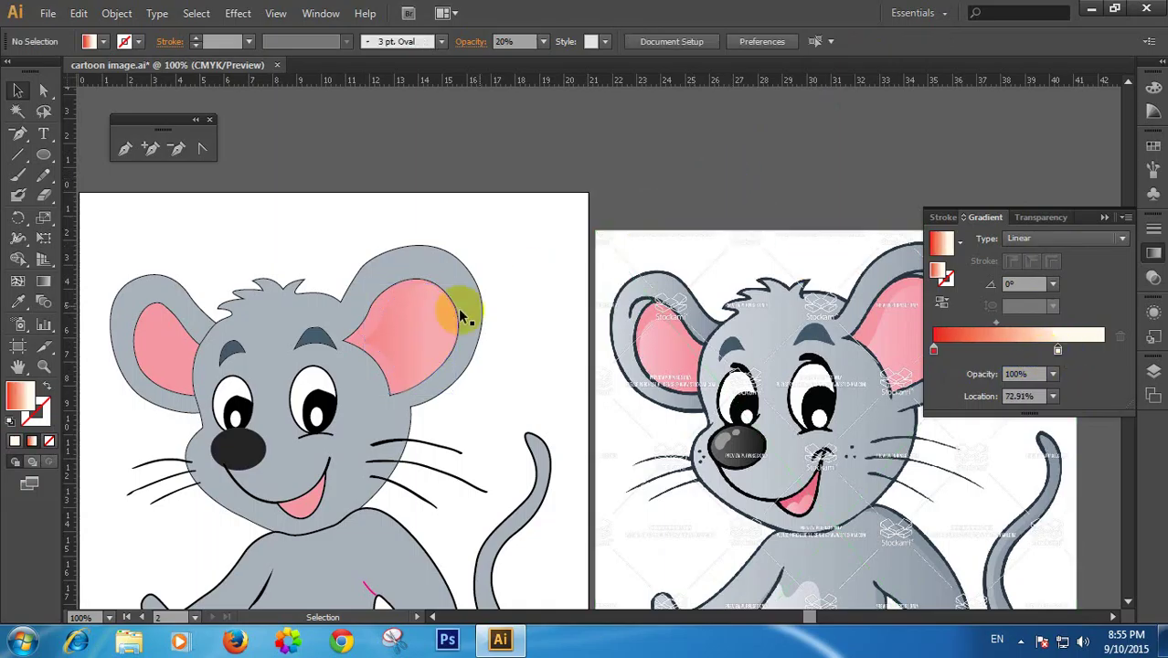
{"action": "left_click", "coordinate": [437, 306]}
{"action": "left_click", "coordinate": [699, 208]}
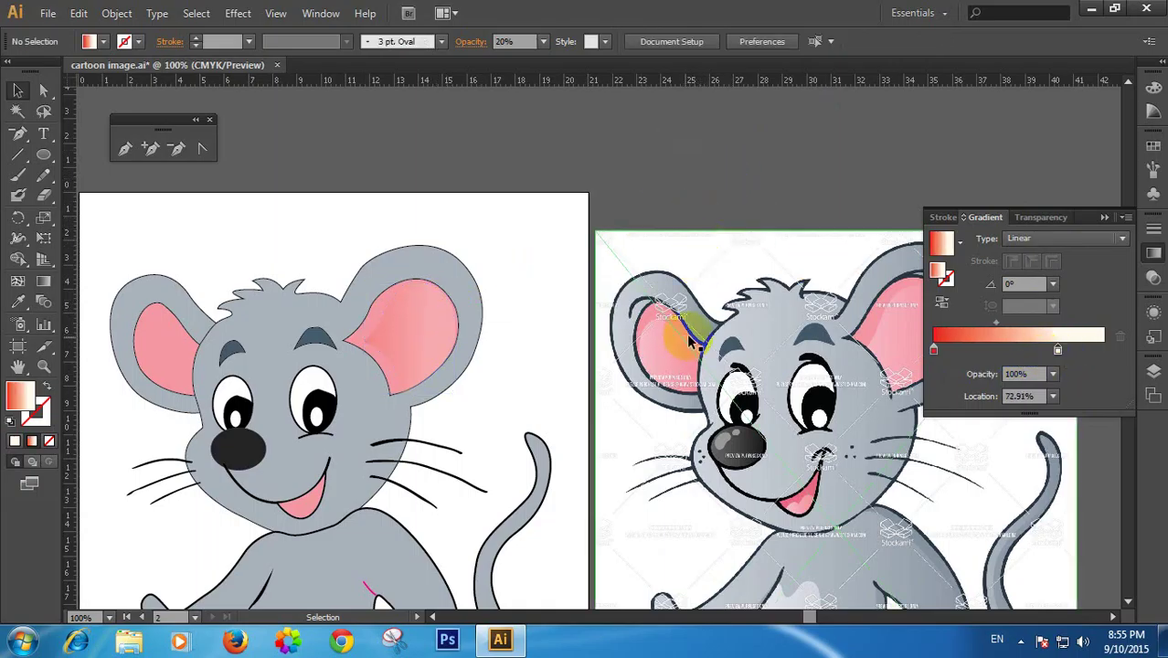
Examine the shading on the reference mouse's ears, body and hands against the drawing
{"action": "key", "text": "space"}
{"action": "left_click_drag", "start_coordinate": [766, 286], "coordinate": [614, 274]}
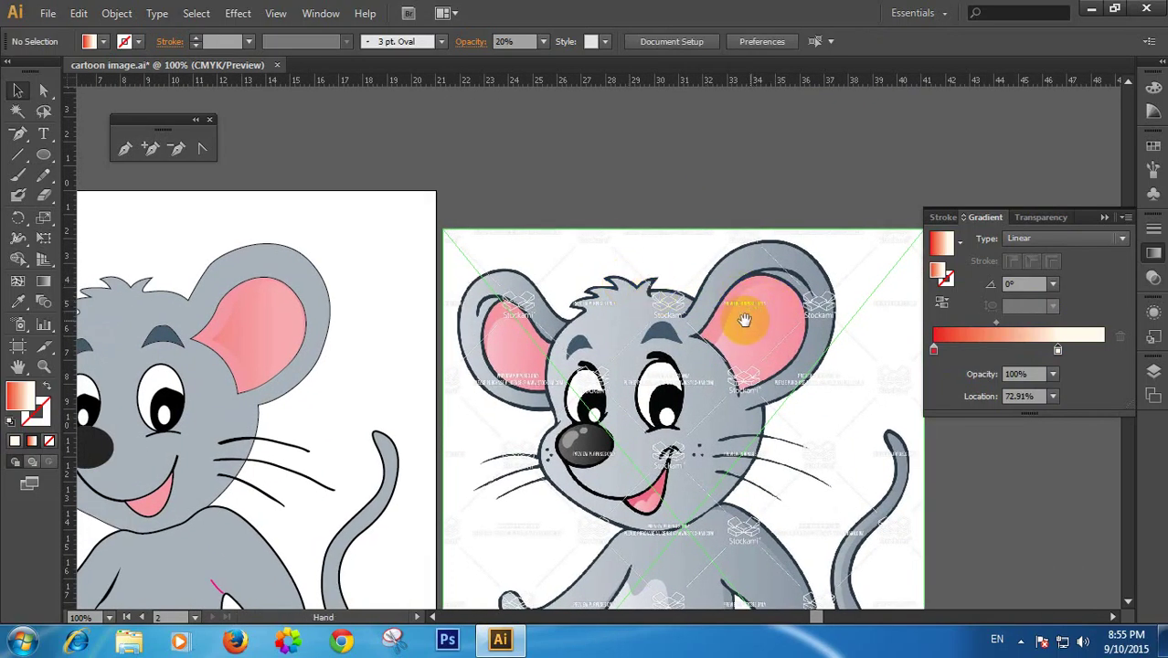
{"action": "left_click_drag", "start_coordinate": [745, 319], "coordinate": [770, 324]}
{"action": "left_click", "coordinate": [724, 391]}
{"action": "key", "text": "space"}
{"action": "left_click_drag", "start_coordinate": [772, 409], "coordinate": [768, 317]}
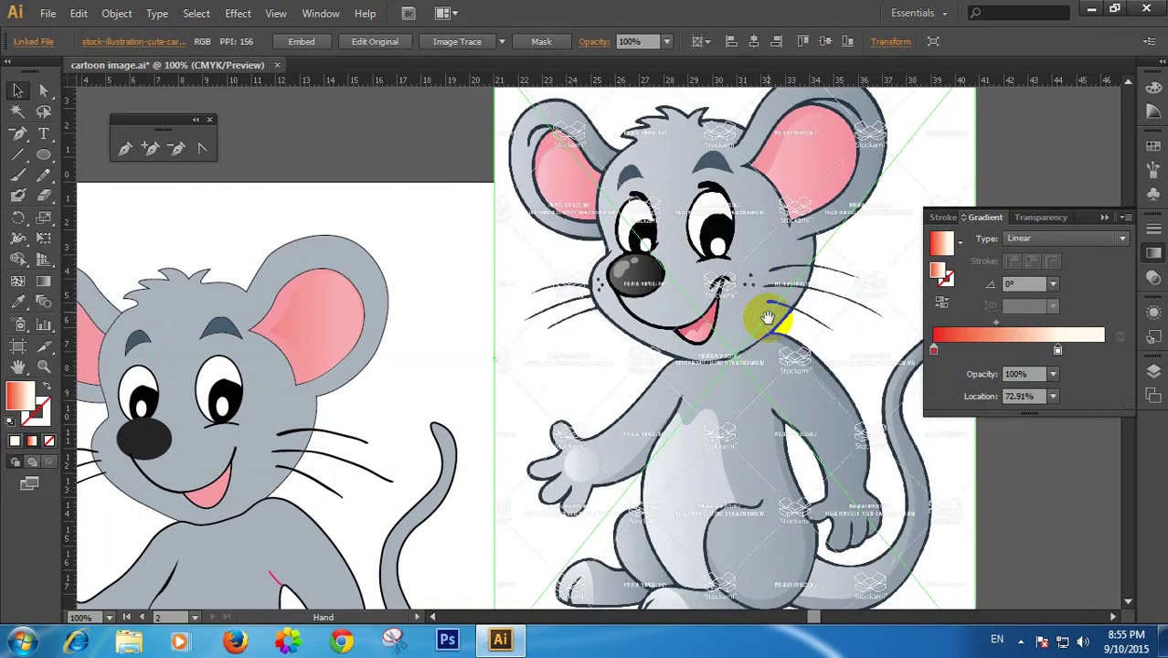
{"action": "key", "text": "ctrl+z"}
{"action": "left_click_drag", "start_coordinate": [794, 407], "coordinate": [792, 211]}
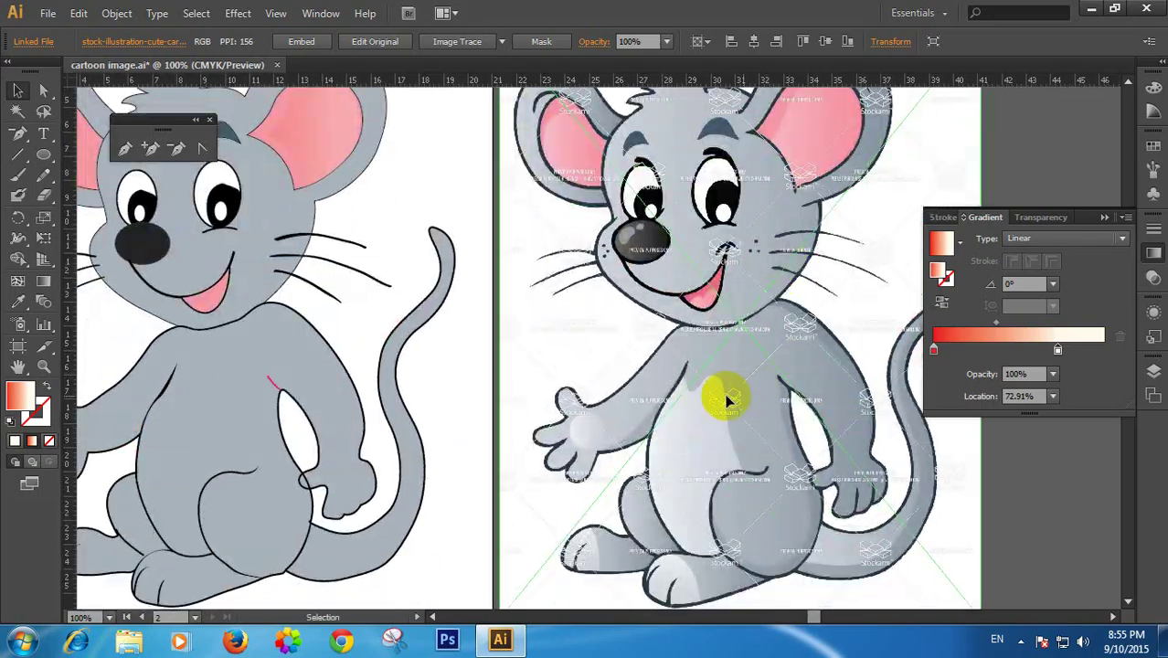
{"action": "key", "text": "space"}
{"action": "left_click_drag", "start_coordinate": [686, 435], "coordinate": [770, 420]}
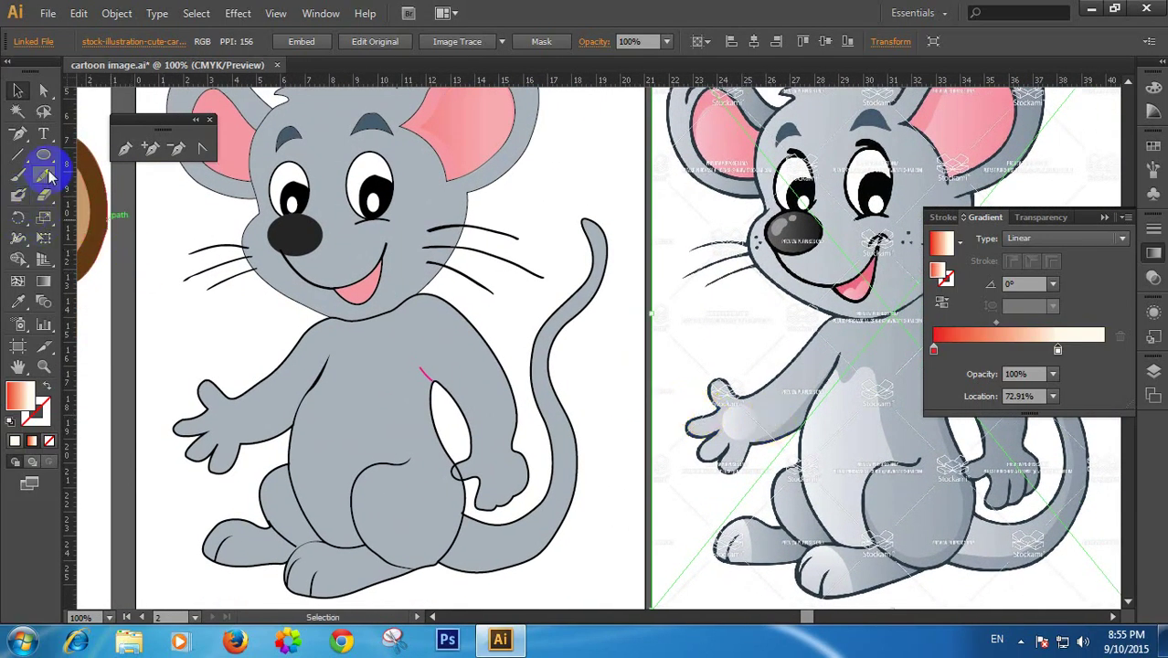
Draw a small circle on the palm of the mouse's open hand and fill it with light grey
{"action": "left_click", "coordinate": [43, 155]}
{"action": "left_click_drag", "start_coordinate": [224, 417], "coordinate": [237, 436]}
{"action": "left_click", "coordinate": [18, 93]}
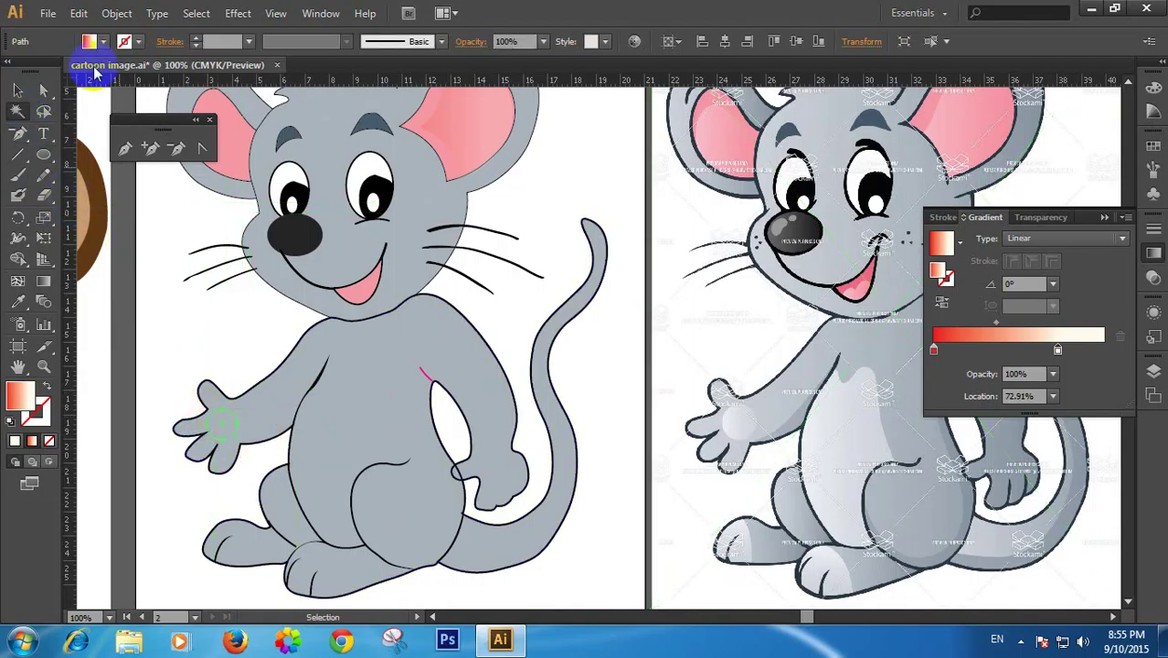
{"action": "left_click", "coordinate": [103, 42]}
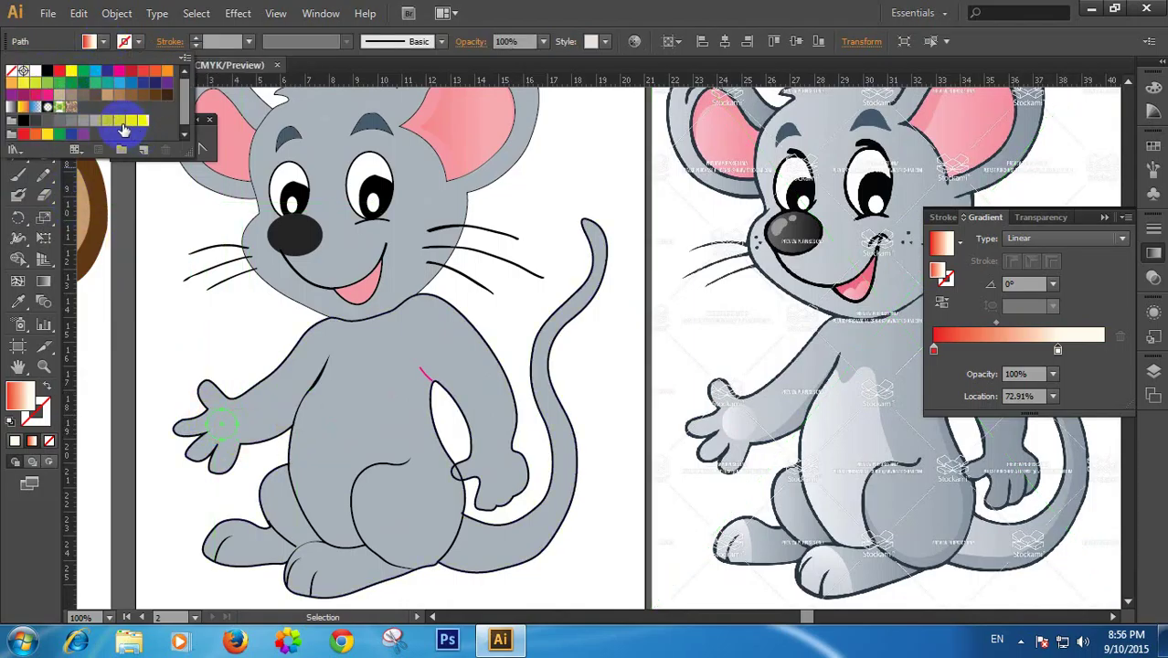
{"action": "left_click", "coordinate": [123, 128]}
{"action": "key", "text": "y"}
{"action": "left_click", "coordinate": [173, 318]}
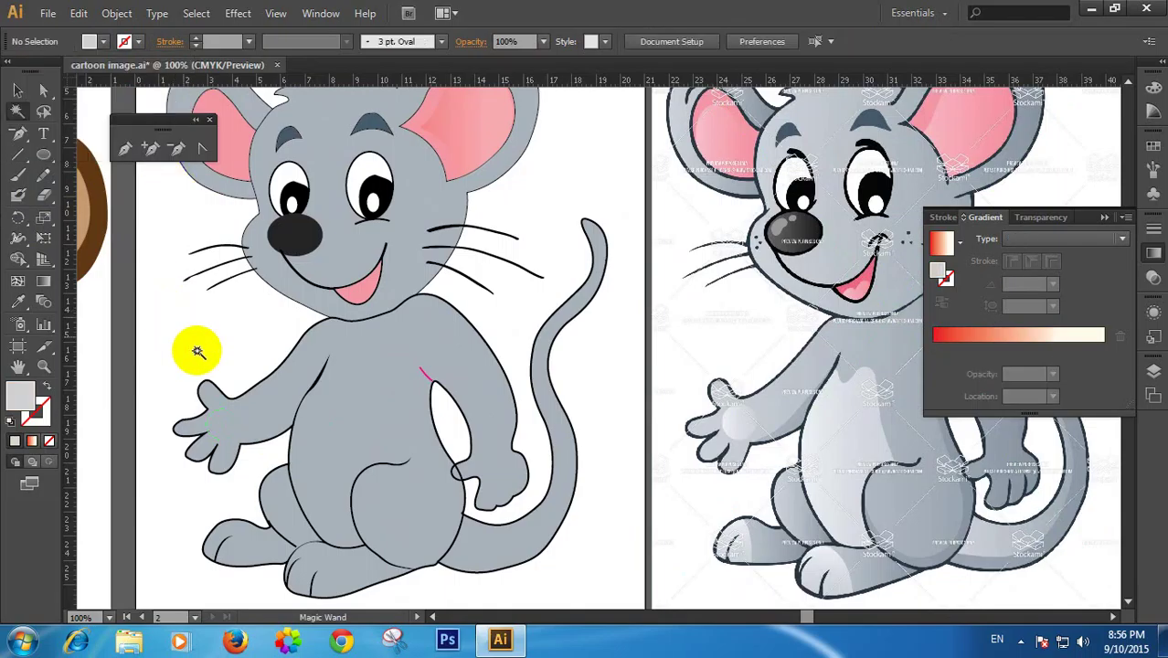
Bring the small palm circle to the front of the stacking order
{"action": "left_click", "coordinate": [17, 89]}
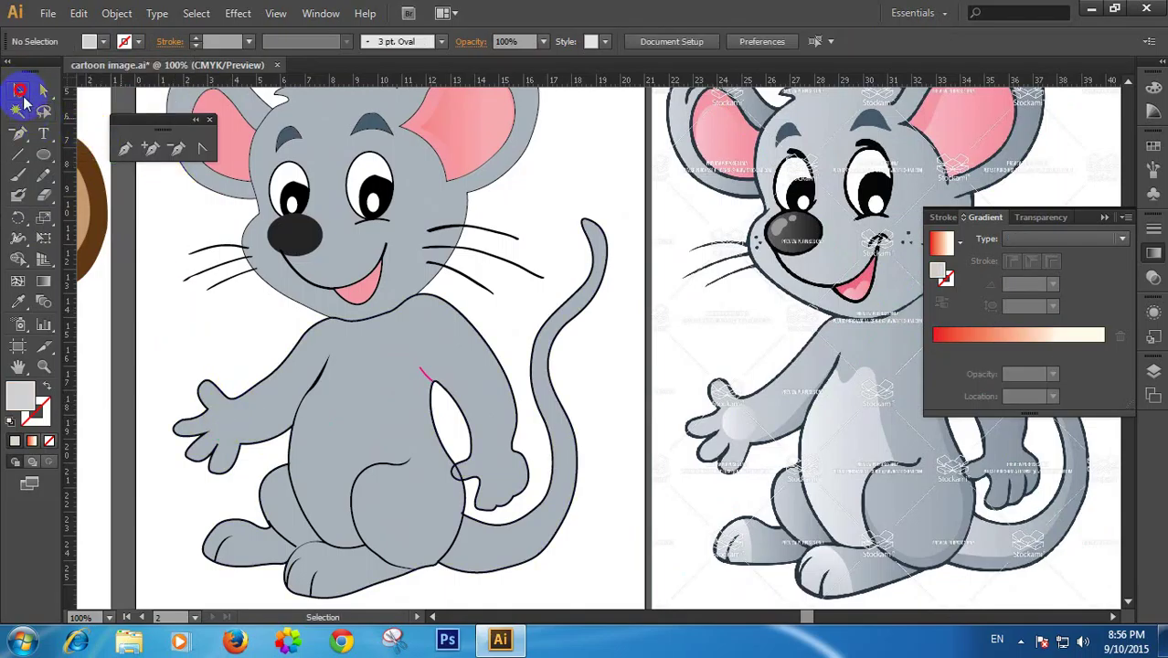
{"action": "left_click", "coordinate": [224, 415]}
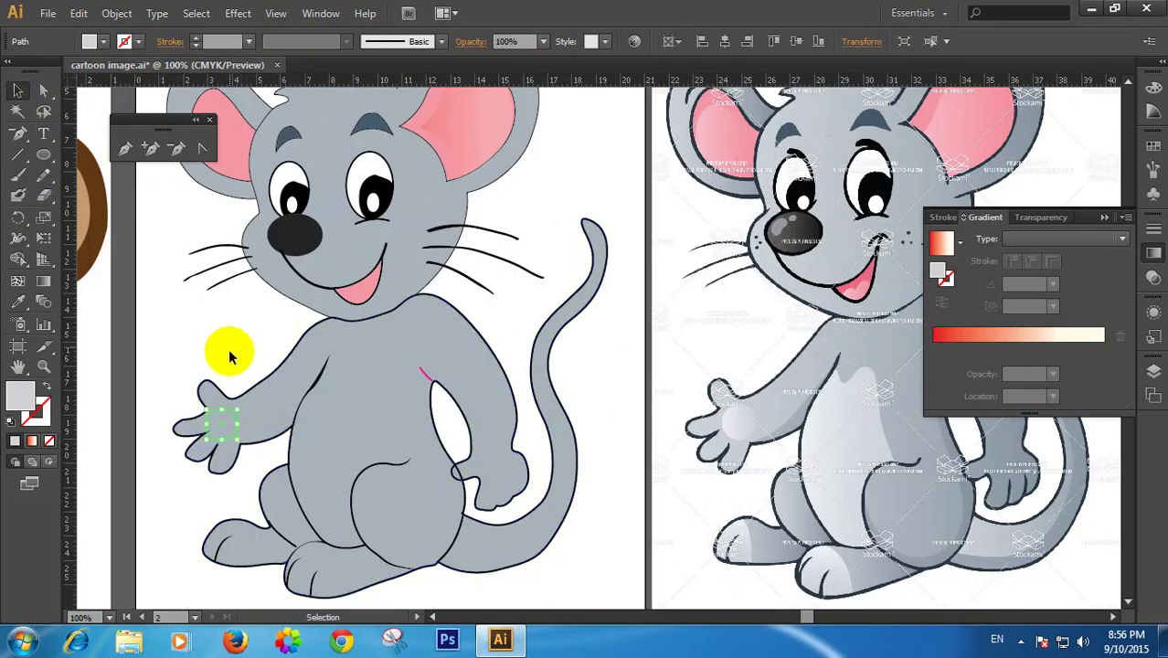
{"action": "right_click", "coordinate": [220, 412]}
{"action": "mouse_move", "coordinate": [289, 383]}
{"action": "left_click", "coordinate": [472, 389]}
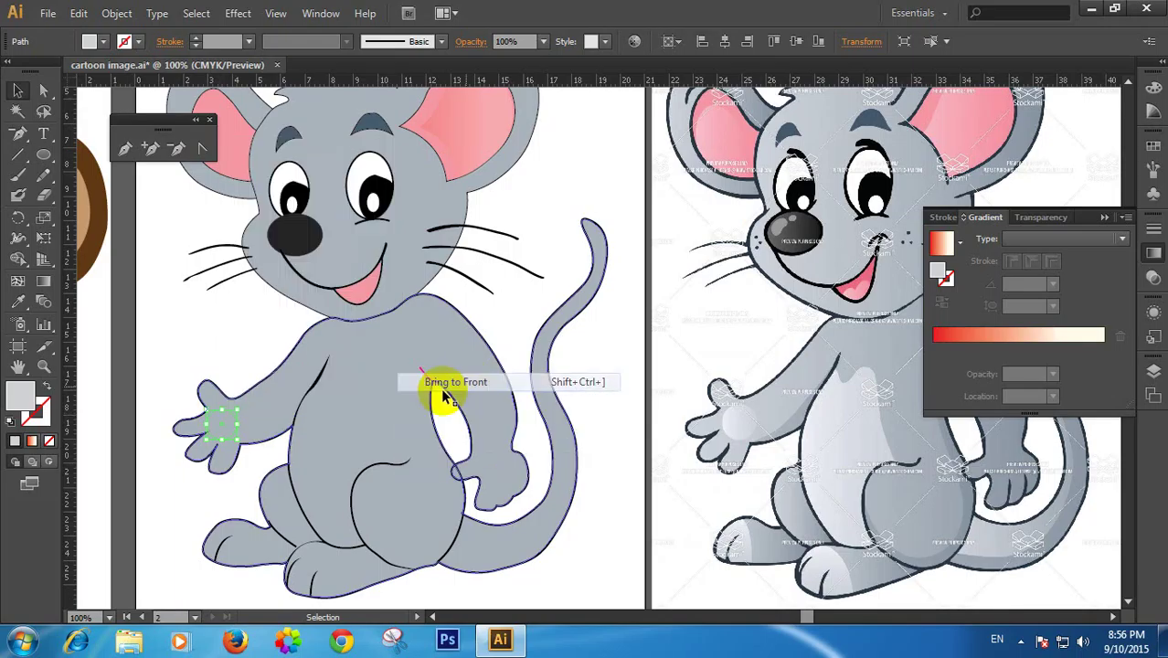
Try to select the palm circle separately from the grouped body shape
{"action": "left_click", "coordinate": [235, 321]}
{"action": "left_click", "coordinate": [224, 420]}
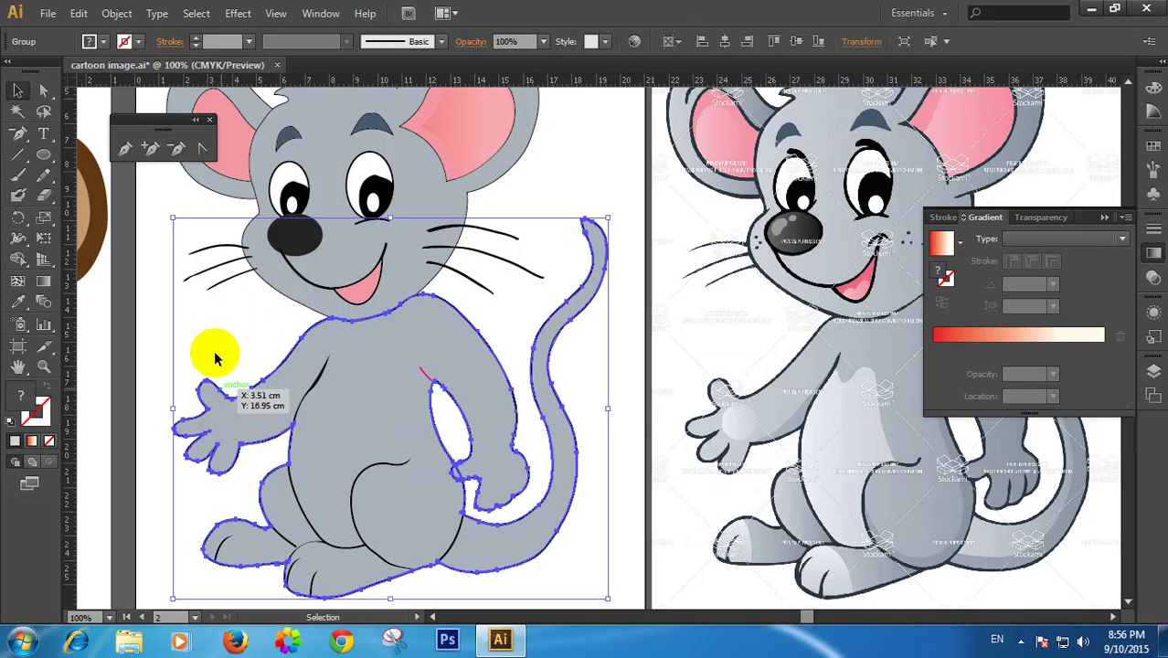
{"action": "left_click", "coordinate": [215, 346]}
{"action": "left_click_drag", "start_coordinate": [231, 364], "coordinate": [211, 471]}
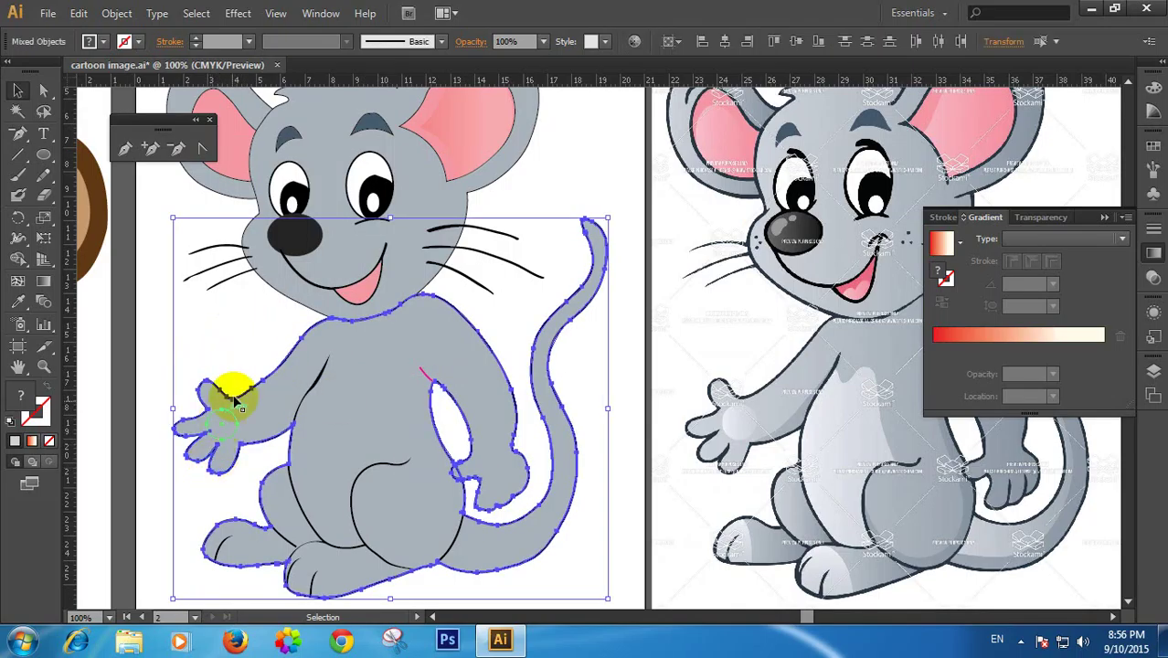
{"action": "left_click", "coordinate": [235, 362]}
{"action": "left_click", "coordinate": [244, 426]}
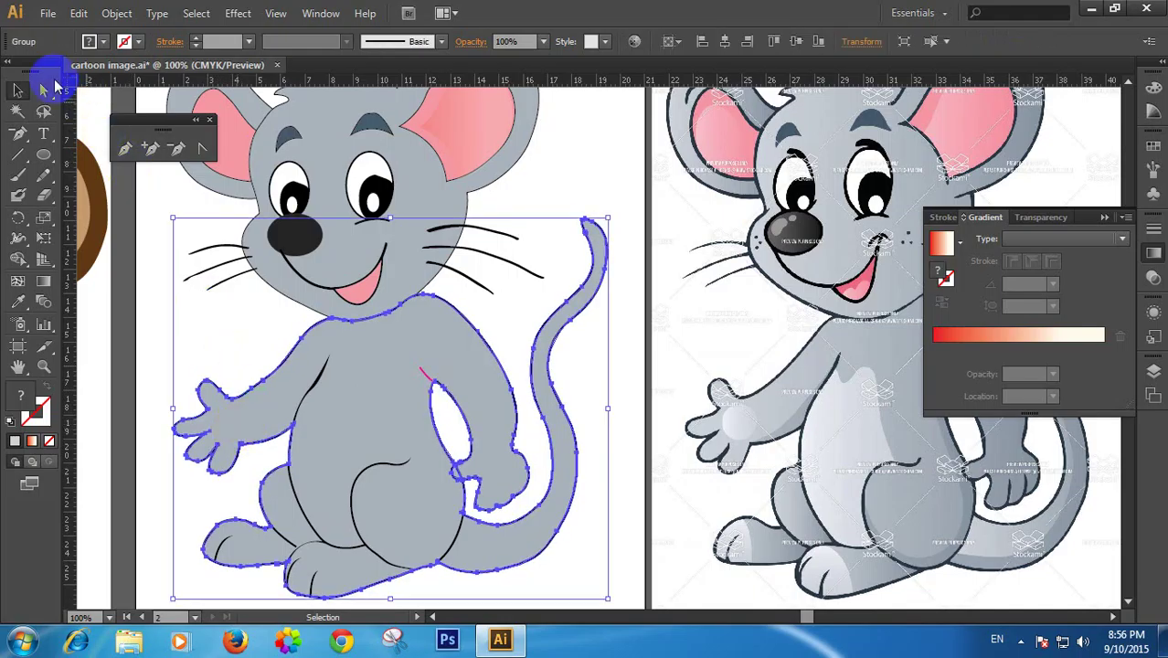
{"action": "left_click", "coordinate": [43, 91]}
{"action": "left_click", "coordinate": [208, 364]}
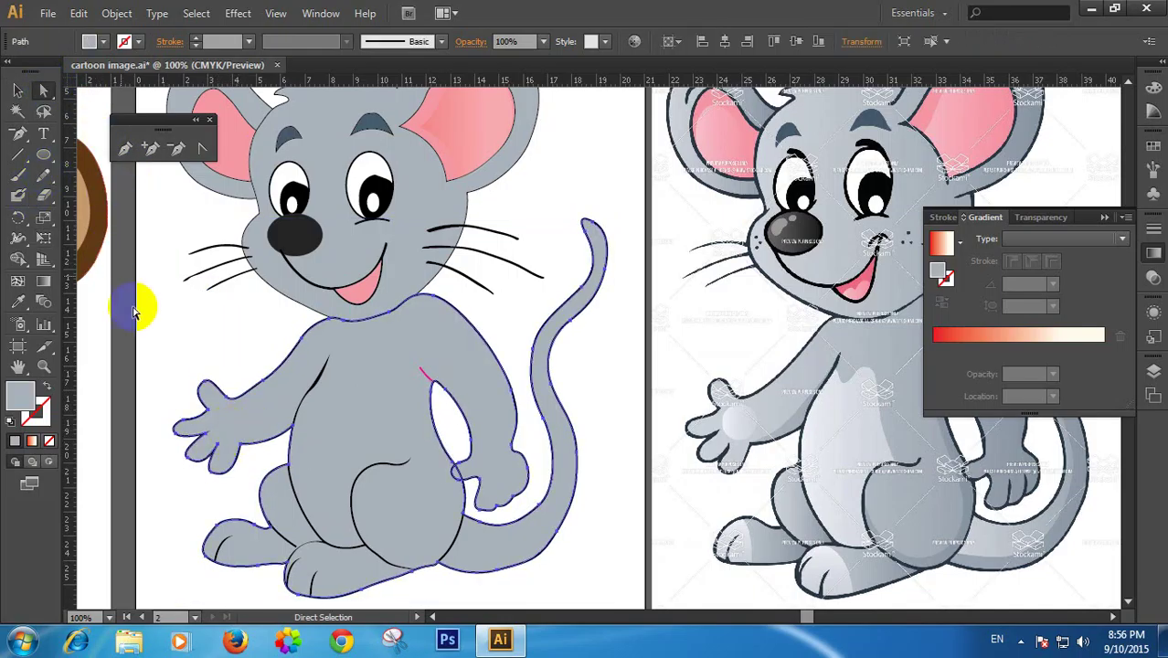
{"action": "left_click", "coordinate": [18, 90]}
{"action": "left_click", "coordinate": [174, 388]}
{"action": "left_click_drag", "start_coordinate": [173, 388], "coordinate": [260, 457]}
{"action": "left_click", "coordinate": [243, 362]}
{"action": "left_click", "coordinate": [230, 410]}
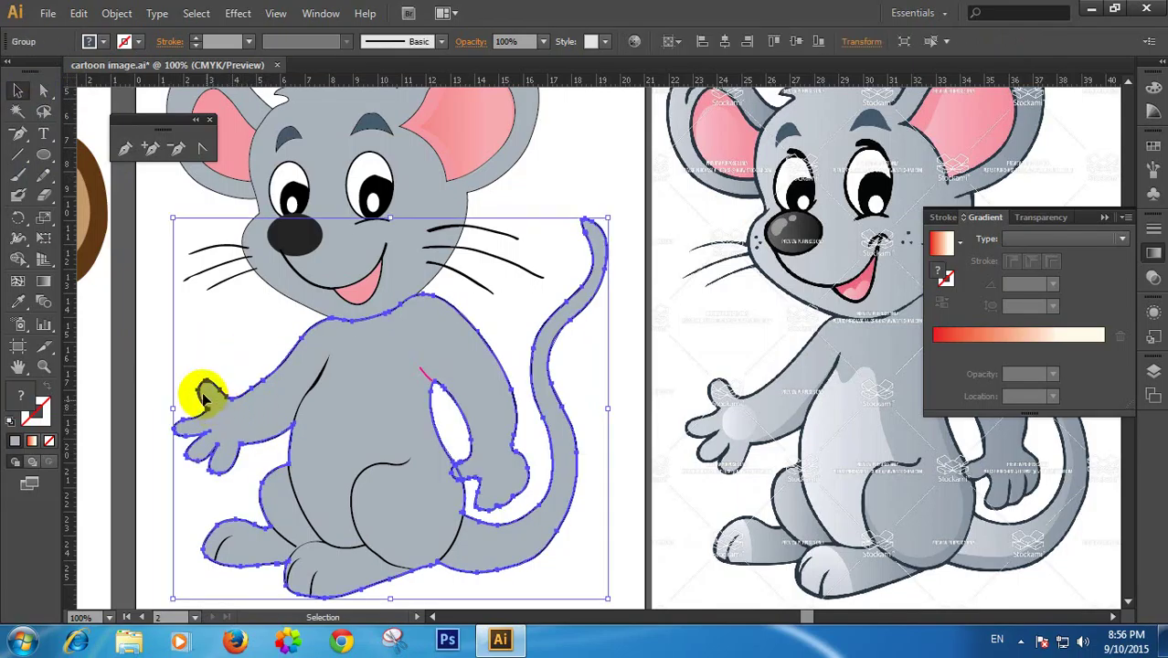
{"action": "left_click_drag", "start_coordinate": [175, 365], "coordinate": [242, 454]}
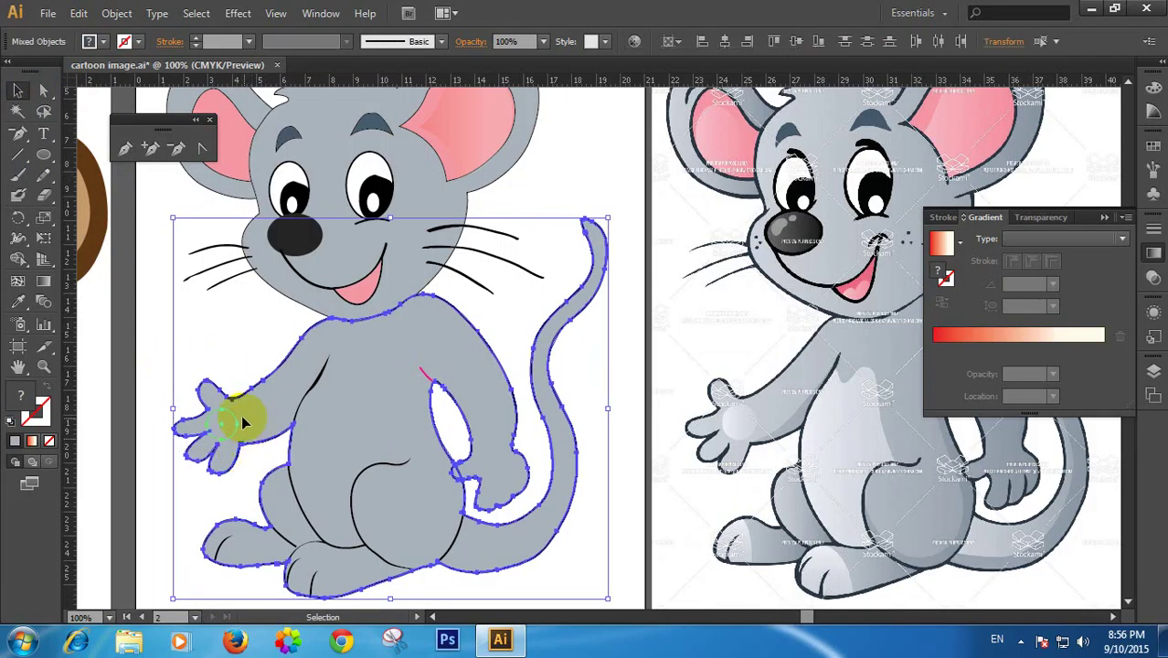
{"action": "left_click", "coordinate": [219, 366]}
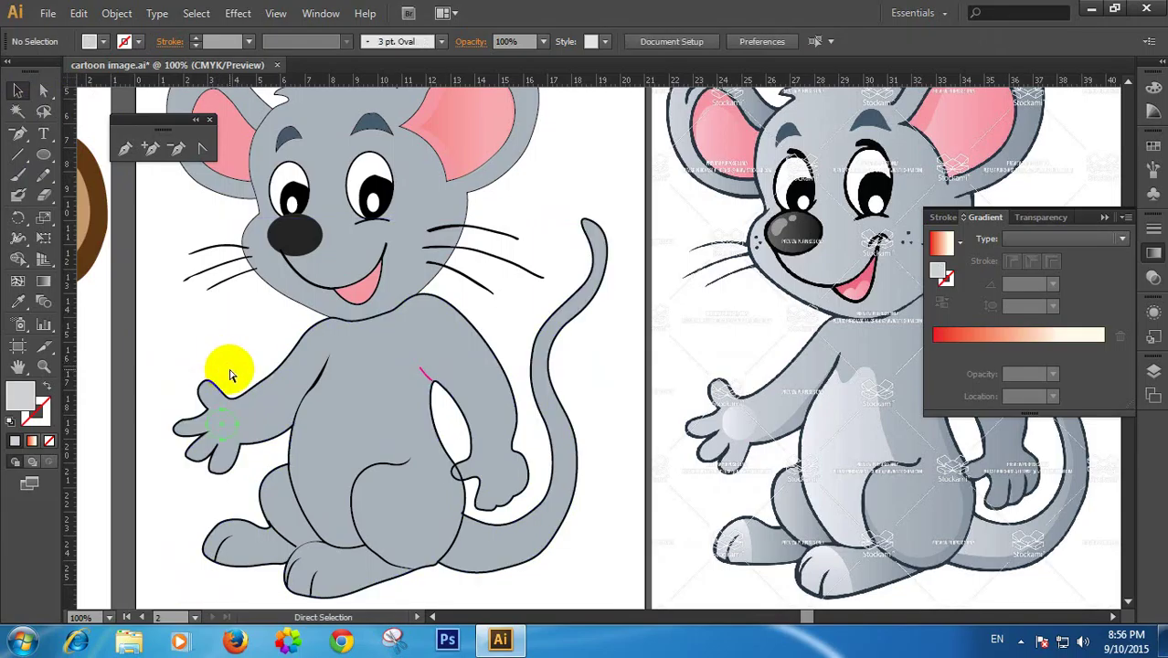
Undo the palm circle along with its fill and stacking changes
{"action": "left_click", "coordinate": [230, 375]}
{"action": "key", "text": "ctrl+z"}
{"action": "key", "text": "ctrl+z"}
{"action": "key", "text": "ctrl+z"}
{"action": "key", "text": "ctrl+z"}
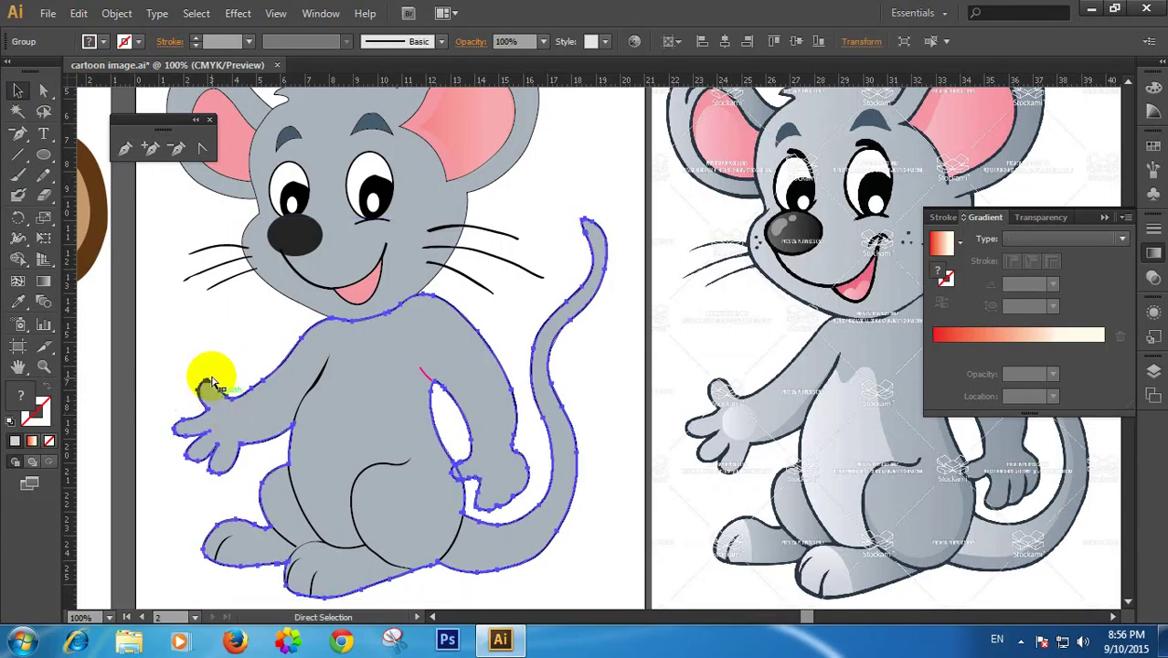
{"action": "key", "text": "v"}
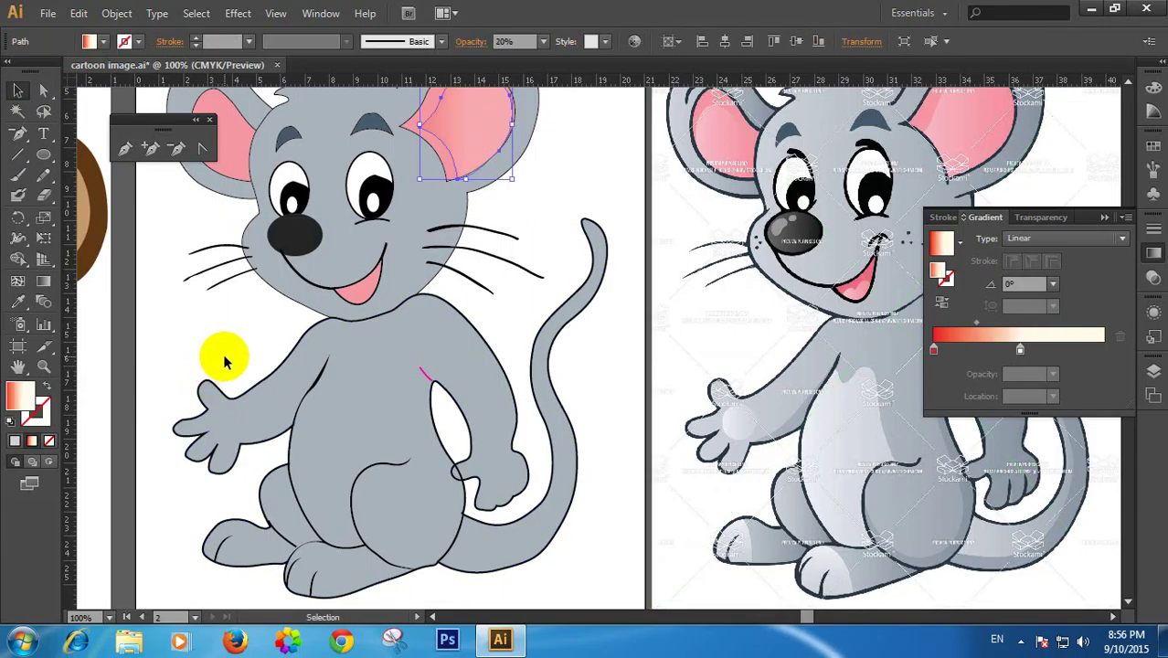
Delete the semi-transparent gradient shape from the mouse's larger inner ear
{"action": "scroll", "coordinate": [384, 338], "scroll_direction": "up", "scroll_amount": 2}
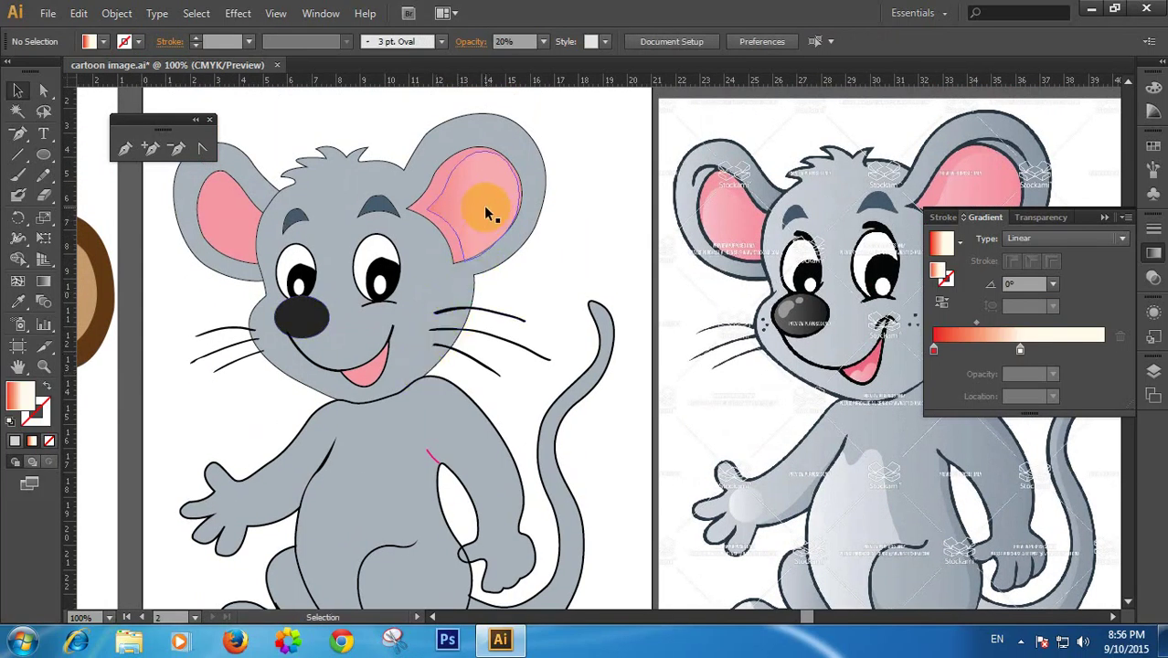
{"action": "key", "text": "Delete"}
{"action": "key", "text": "space"}
{"action": "left_click_drag", "start_coordinate": [361, 464], "coordinate": [358, 316]}
{"action": "left_click", "coordinate": [386, 253]}
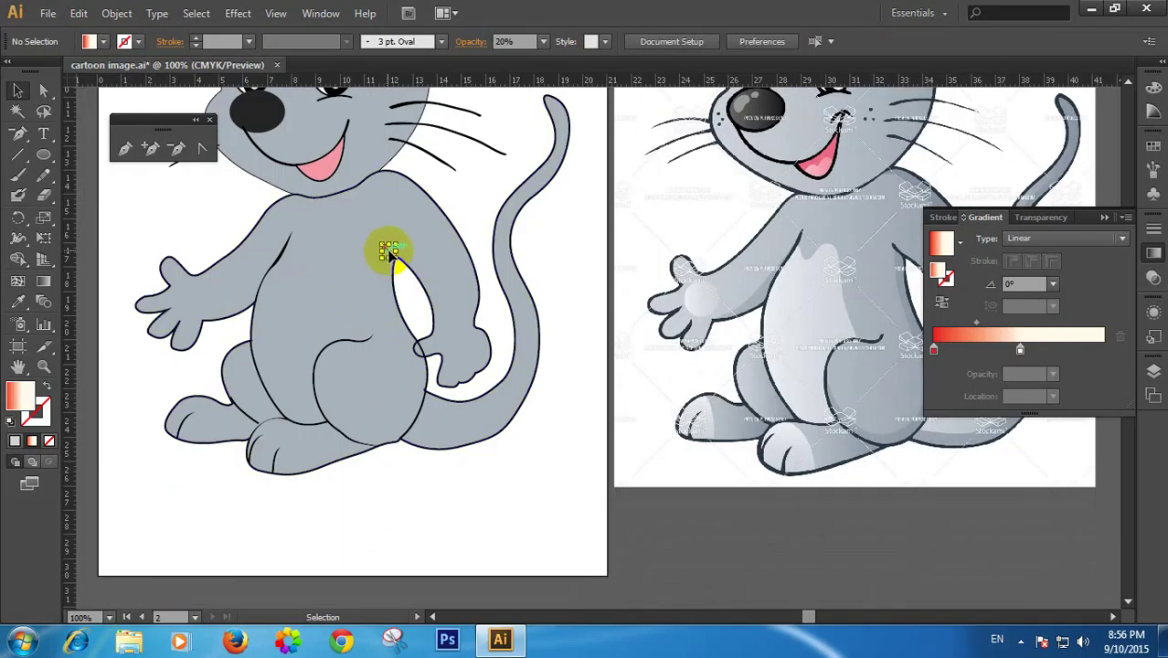
{"action": "left_click", "coordinate": [88, 41]}
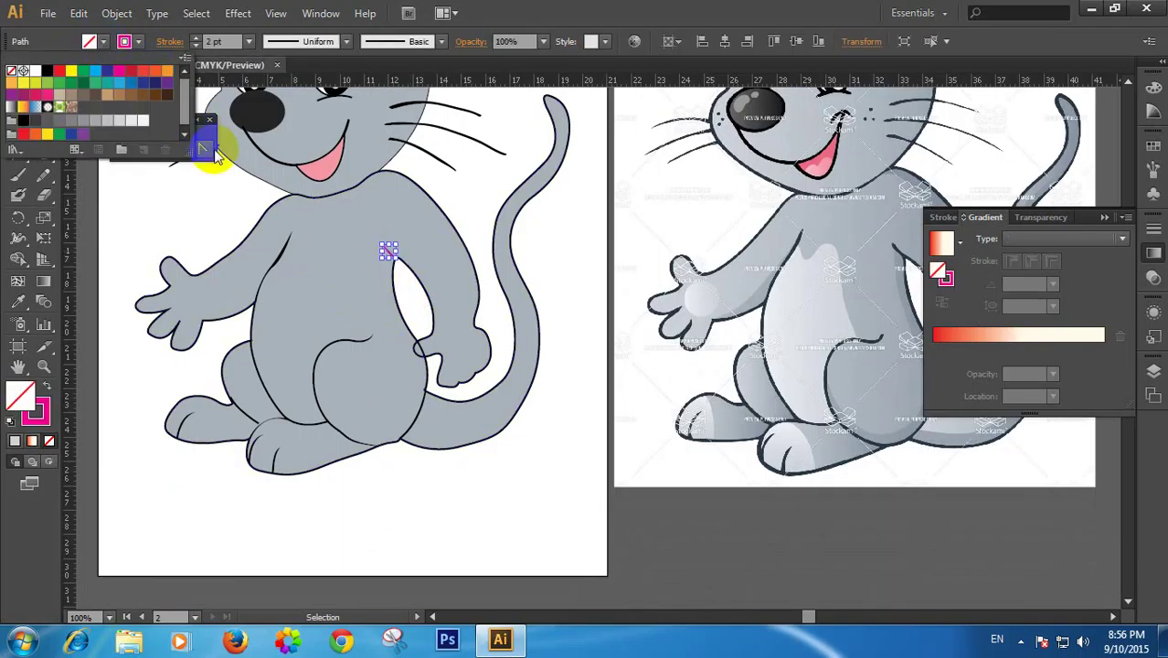
{"action": "left_click", "coordinate": [151, 249]}
Expand the fill and stroke of the short magenta line above the gap between arm and body
{"action": "key", "text": "ctrl+space"}
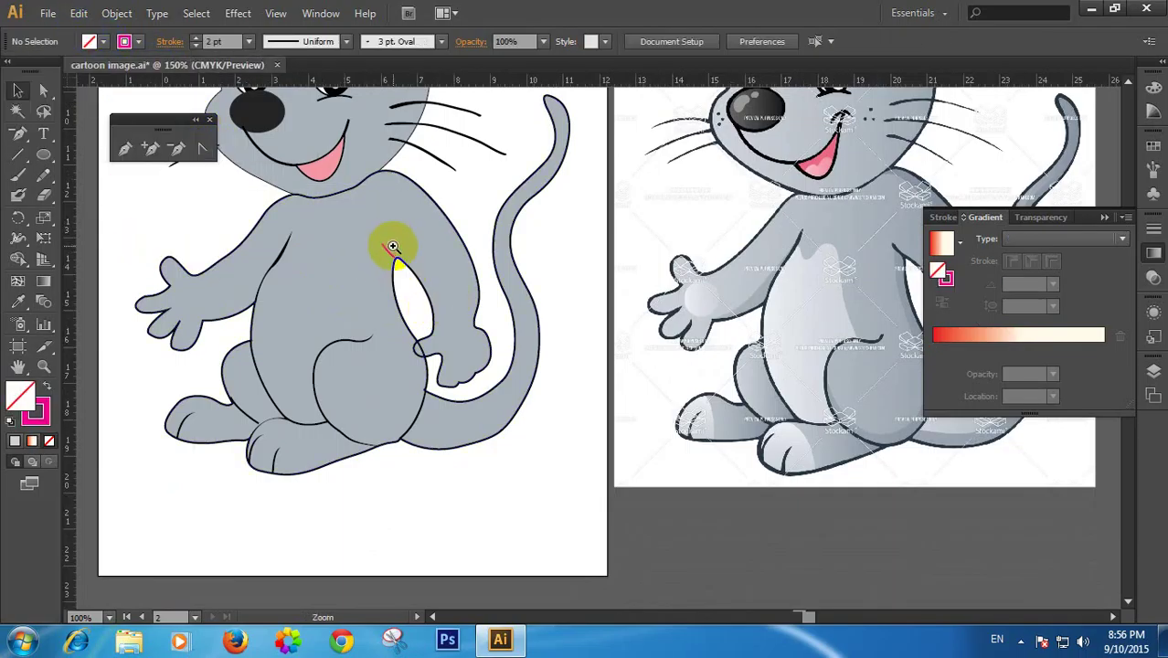
{"action": "left_click", "coordinate": [391, 246]}
{"action": "left_click", "coordinate": [391, 245]}
{"action": "left_click_drag", "start_coordinate": [845, 404], "coordinate": [352, 300]}
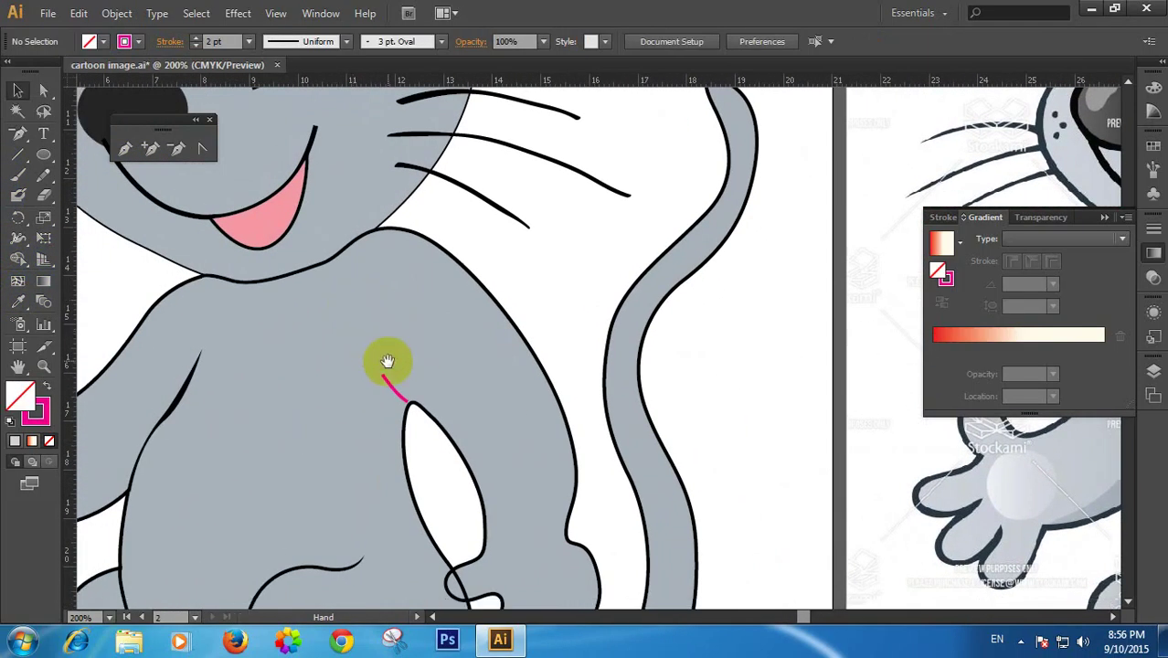
{"action": "left_click", "coordinate": [390, 388]}
{"action": "left_click", "coordinate": [619, 388]}
{"action": "key", "text": "v"}
{"action": "left_click", "coordinate": [587, 314]}
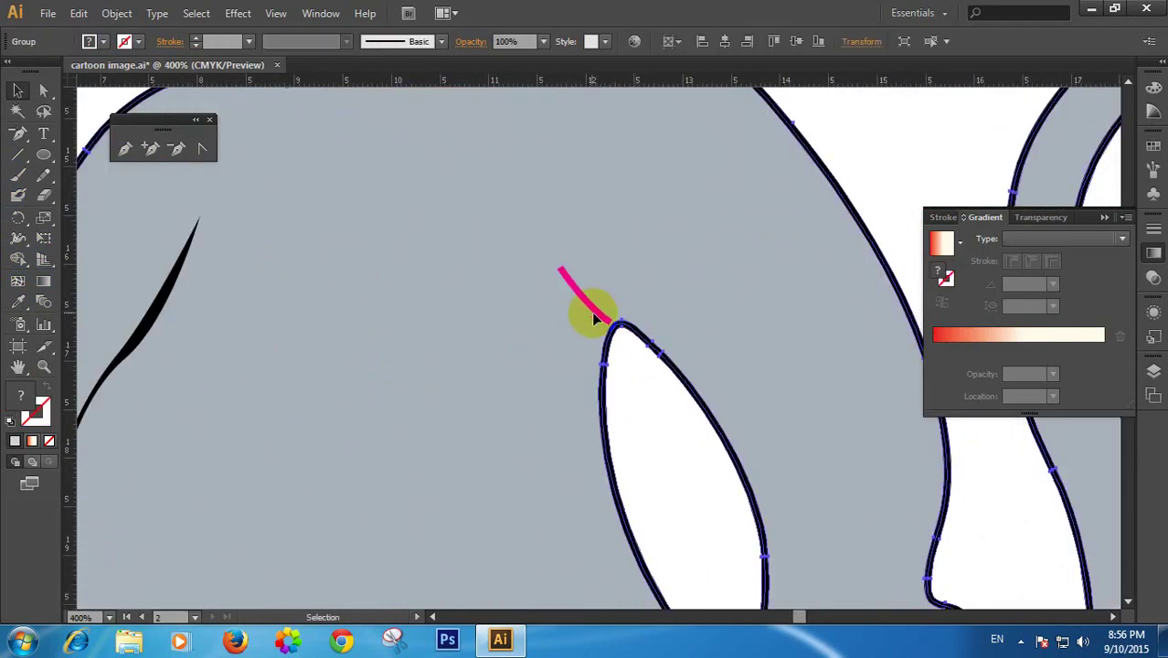
{"action": "left_click", "coordinate": [595, 317]}
{"action": "left_click", "coordinate": [114, 18]}
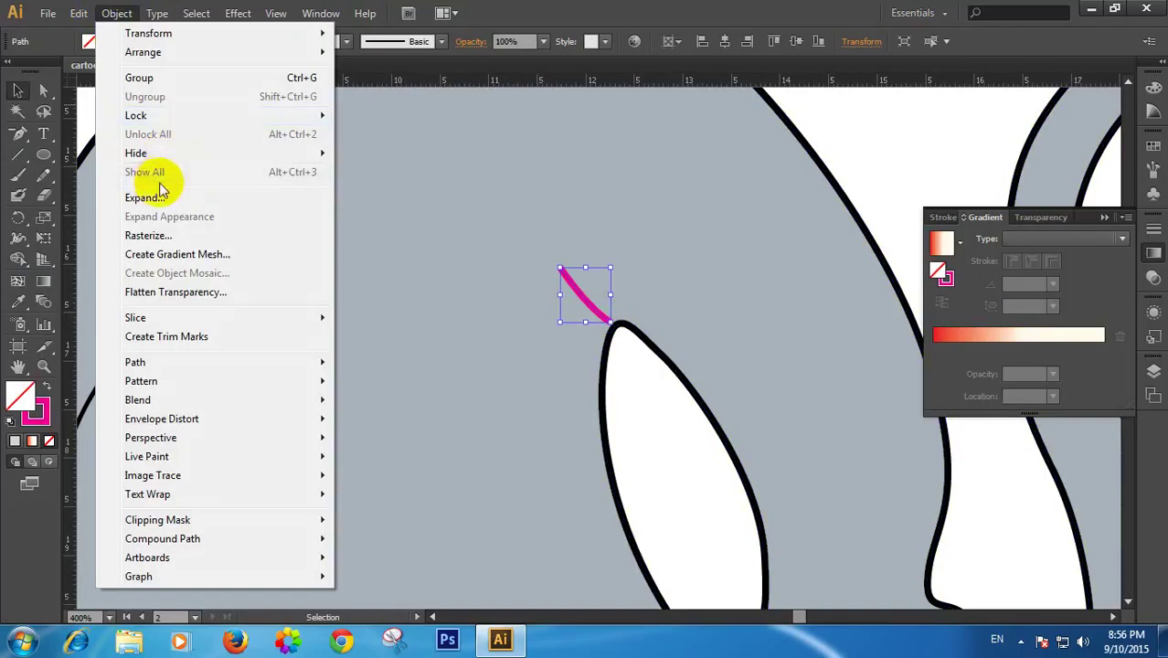
{"action": "left_click", "coordinate": [143, 199]}
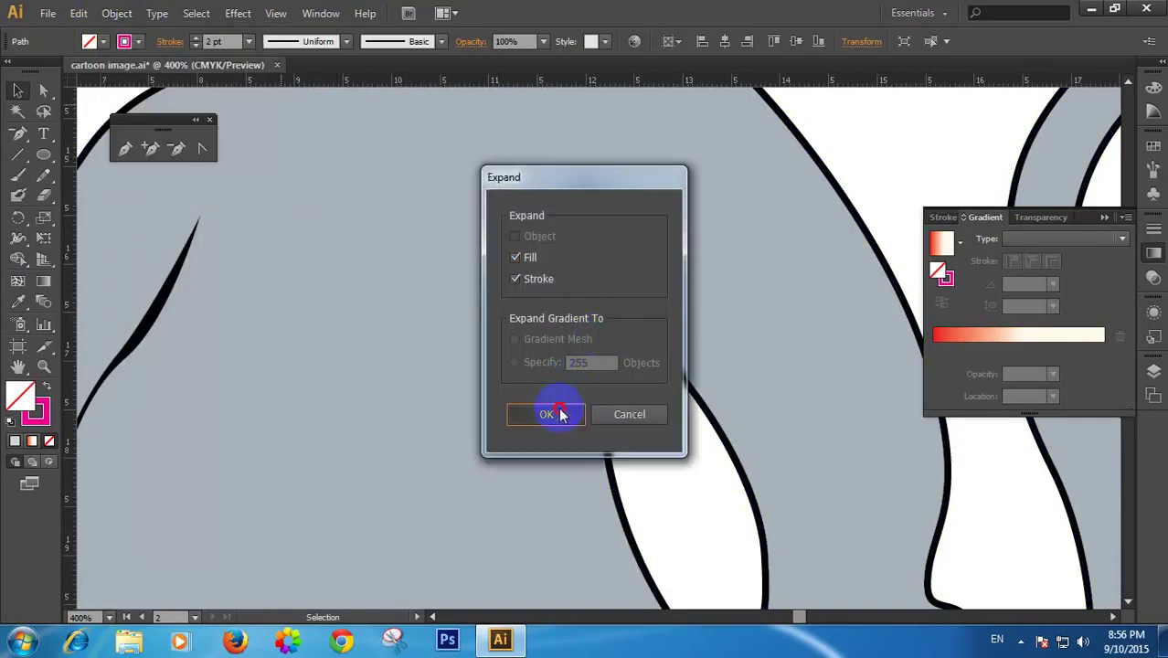
{"action": "left_click", "coordinate": [560, 412]}
Move the expanded magenta line slightly so its lower end overlaps the black outline of the arm gap
{"action": "left_click", "coordinate": [626, 325]}
{"action": "left_click", "coordinate": [632, 318], "text": "ctrl"}
{"action": "left_click", "coordinate": [632, 319], "text": "ctrl"}
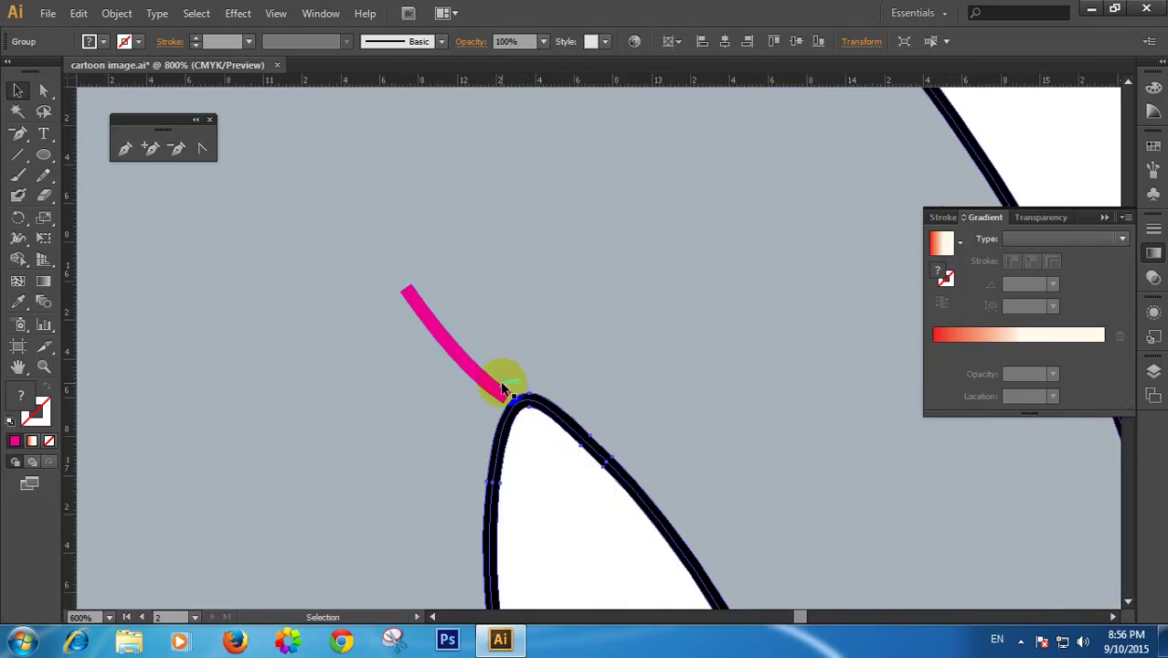
{"action": "left_click", "coordinate": [501, 388]}
{"action": "left_click", "coordinate": [43, 90]}
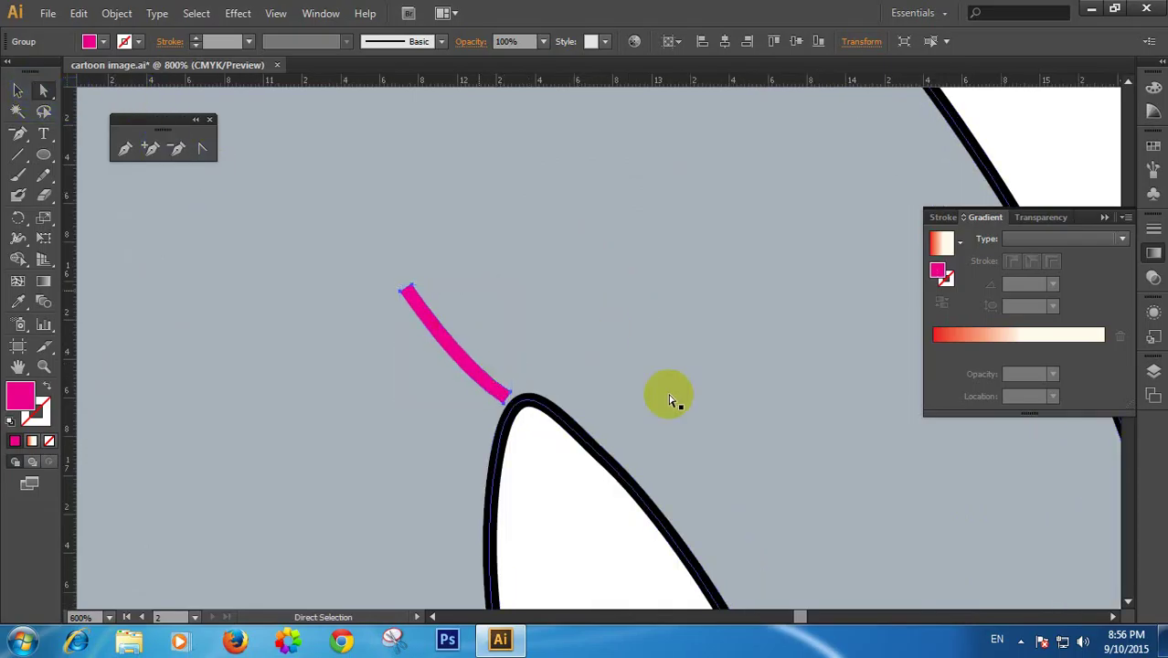
{"action": "mouse_move", "coordinate": [513, 388]}
{"action": "left_mouse_down"}
{"action": "mouse_move", "coordinate": [496, 400]}
{"action": "mouse_move", "coordinate": [510, 405]}
{"action": "left_mouse_up"}
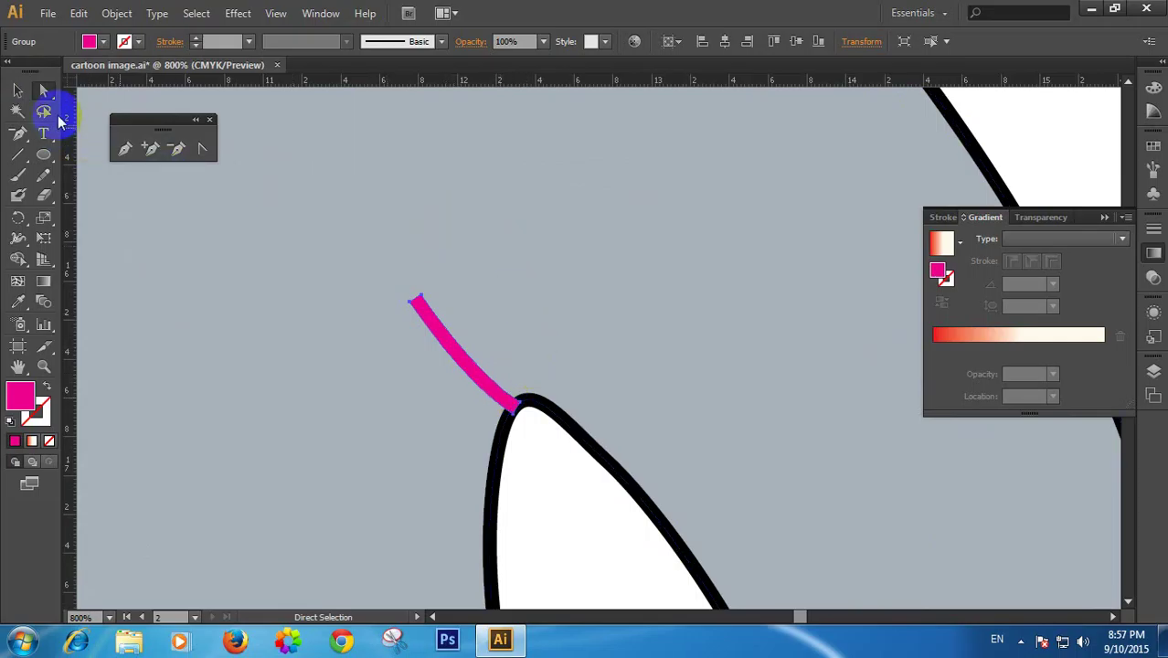
Taper the magenta line's upper end by removing one corner anchor point, and extend the lower anchor's handle to round its edge
{"action": "left_click", "coordinate": [126, 143]}
{"action": "left_click", "coordinate": [180, 148]}
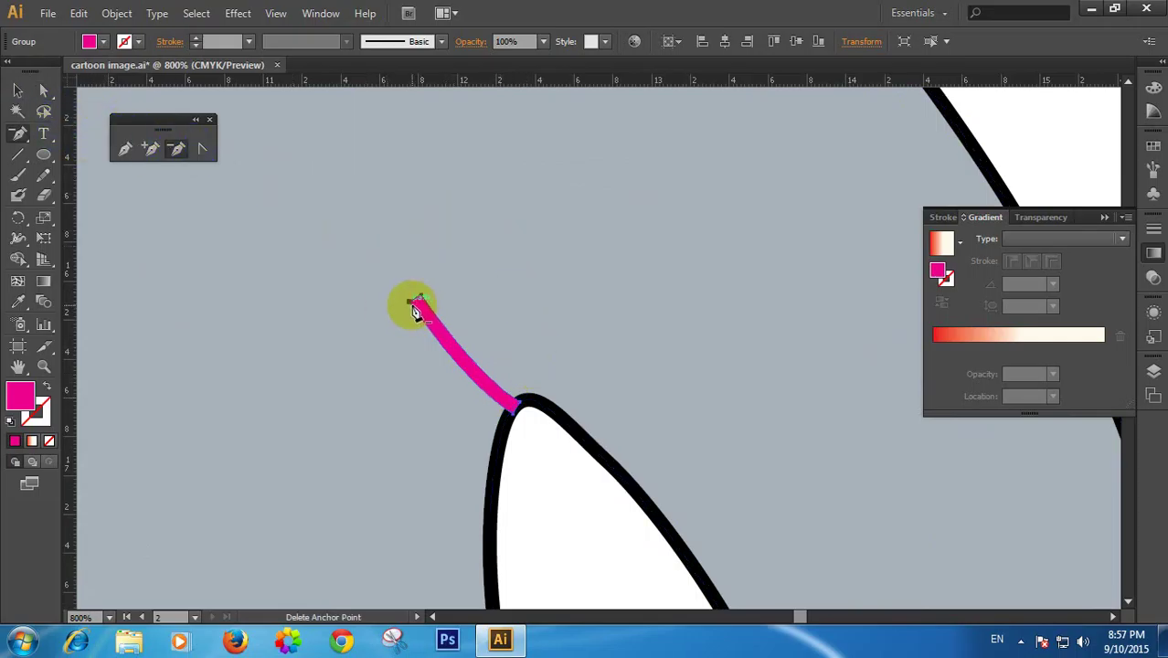
{"action": "left_click", "coordinate": [415, 310]}
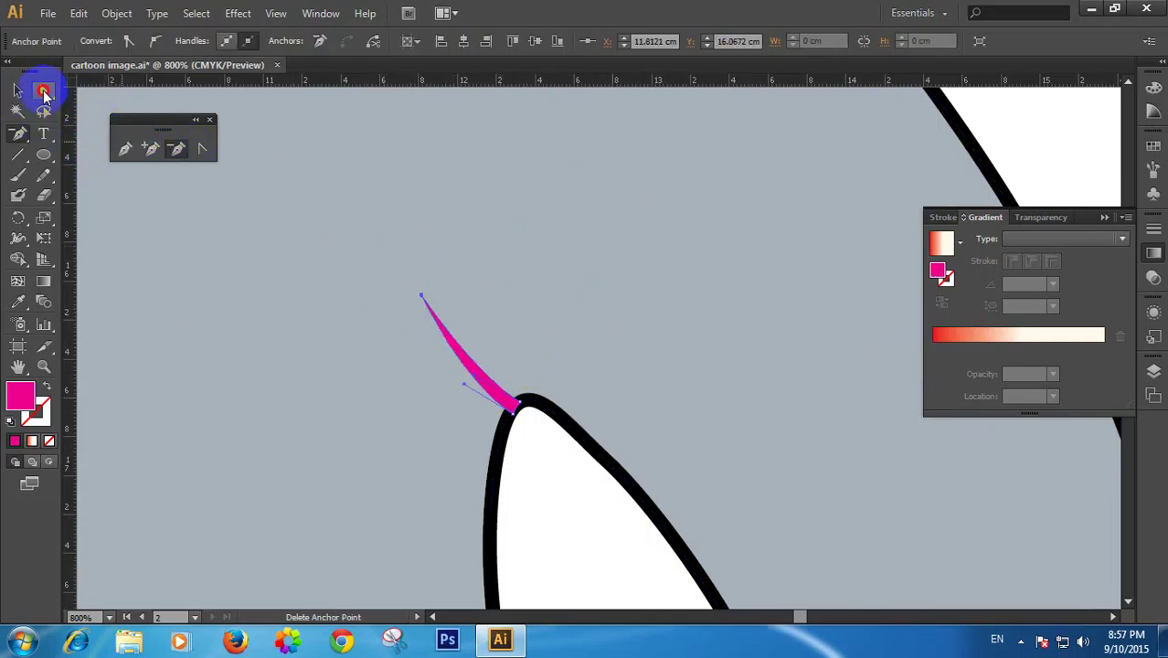
{"action": "left_click", "coordinate": [44, 91]}
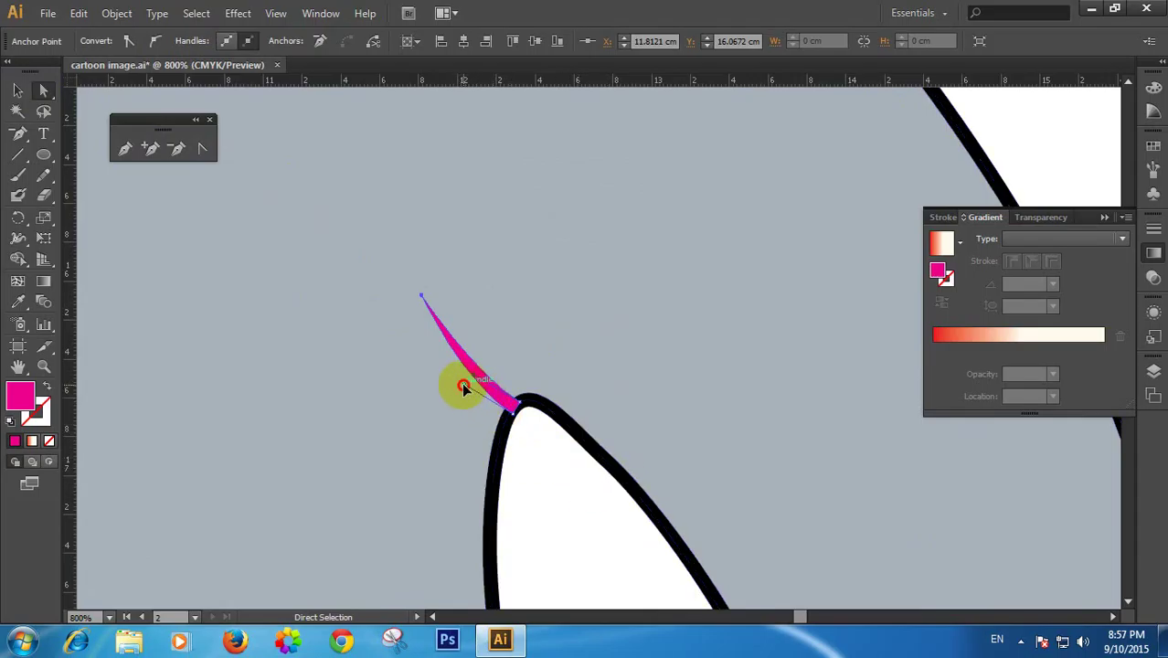
{"action": "left_click_drag", "start_coordinate": [414, 369], "coordinate": [409, 345]}
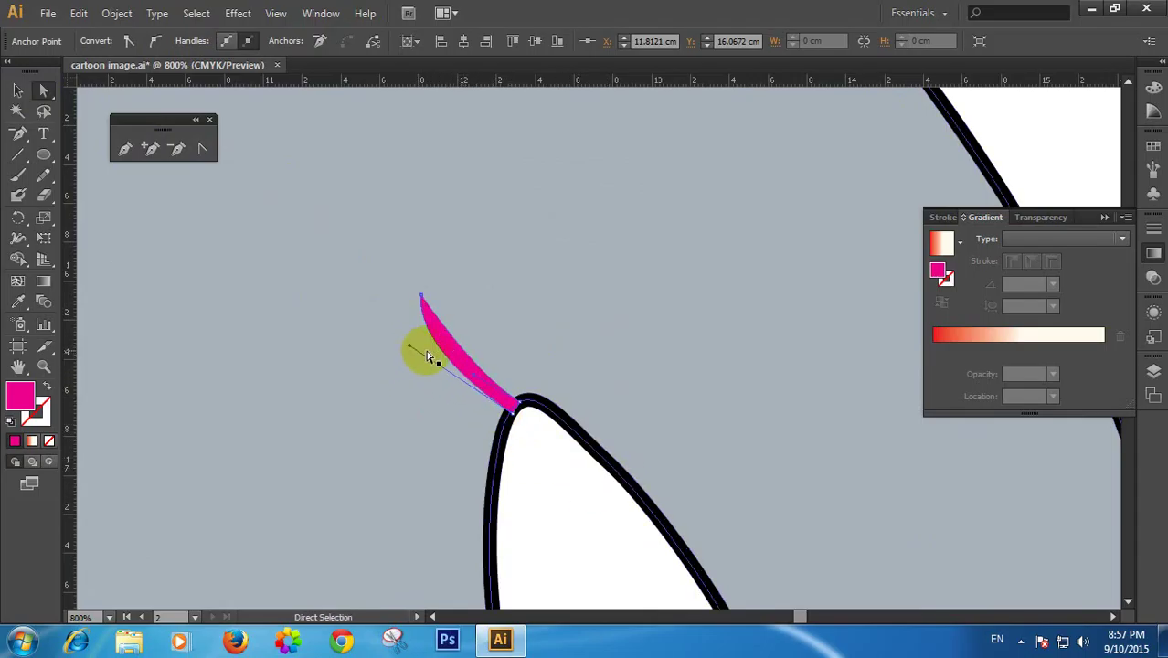
Try a black fill on the tapered magenta line and undo it
{"action": "left_click", "coordinate": [17, 91]}
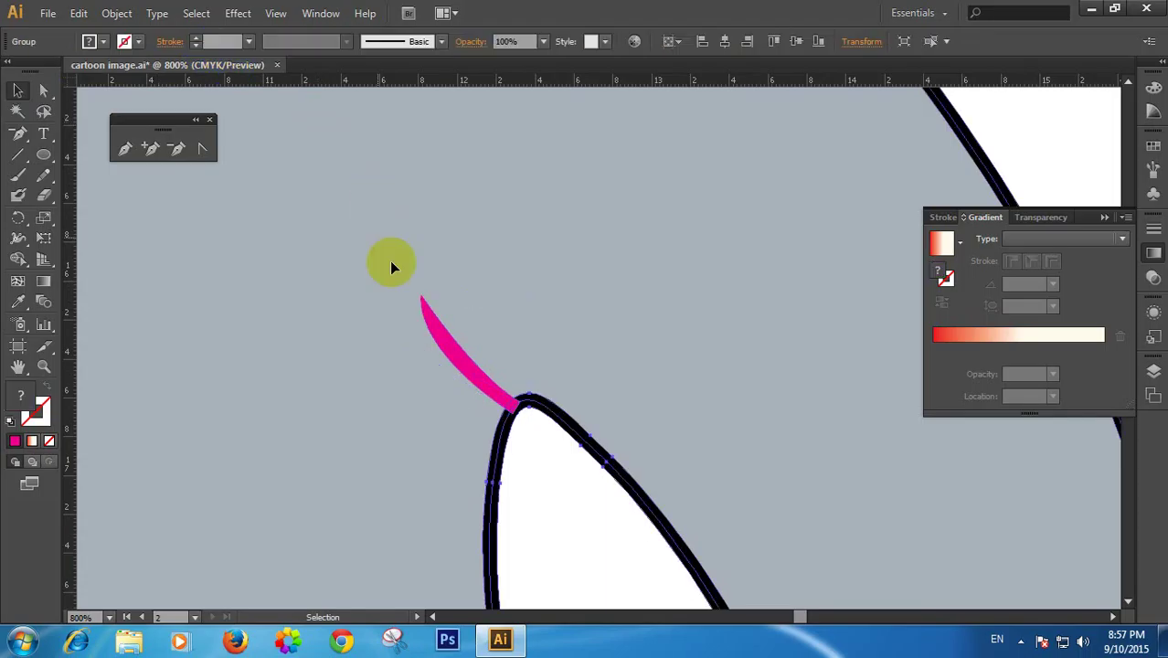
{"action": "left_click", "coordinate": [423, 310]}
{"action": "left_click", "coordinate": [97, 41]}
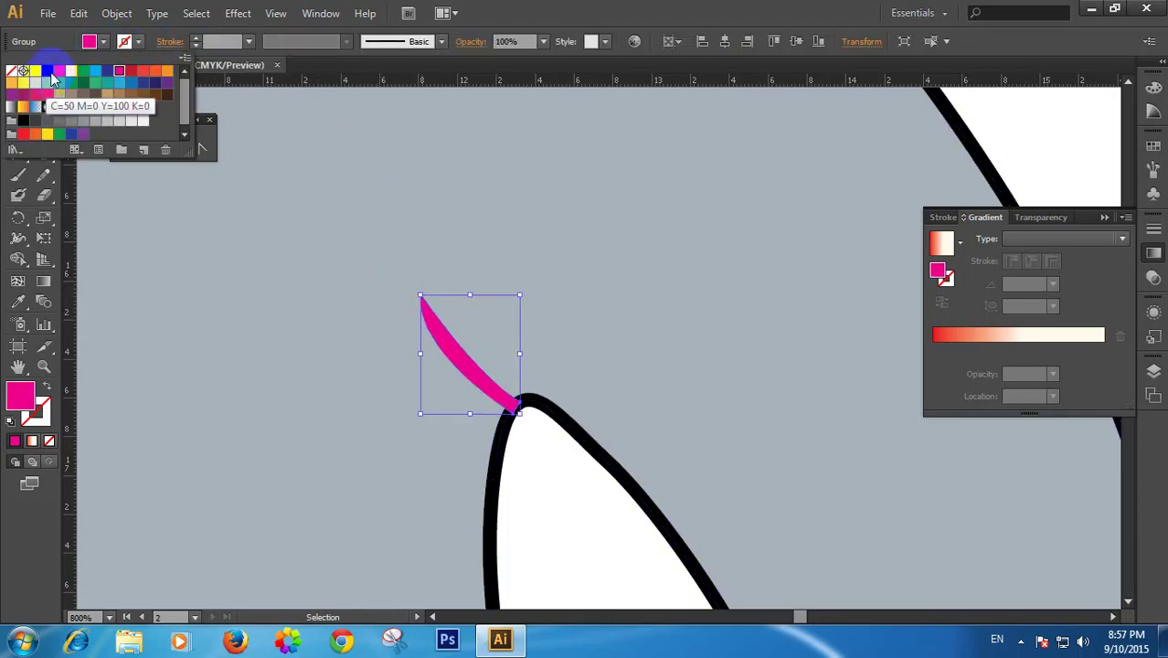
{"action": "left_click", "coordinate": [46, 72]}
{"action": "double_click", "coordinate": [256, 314]}
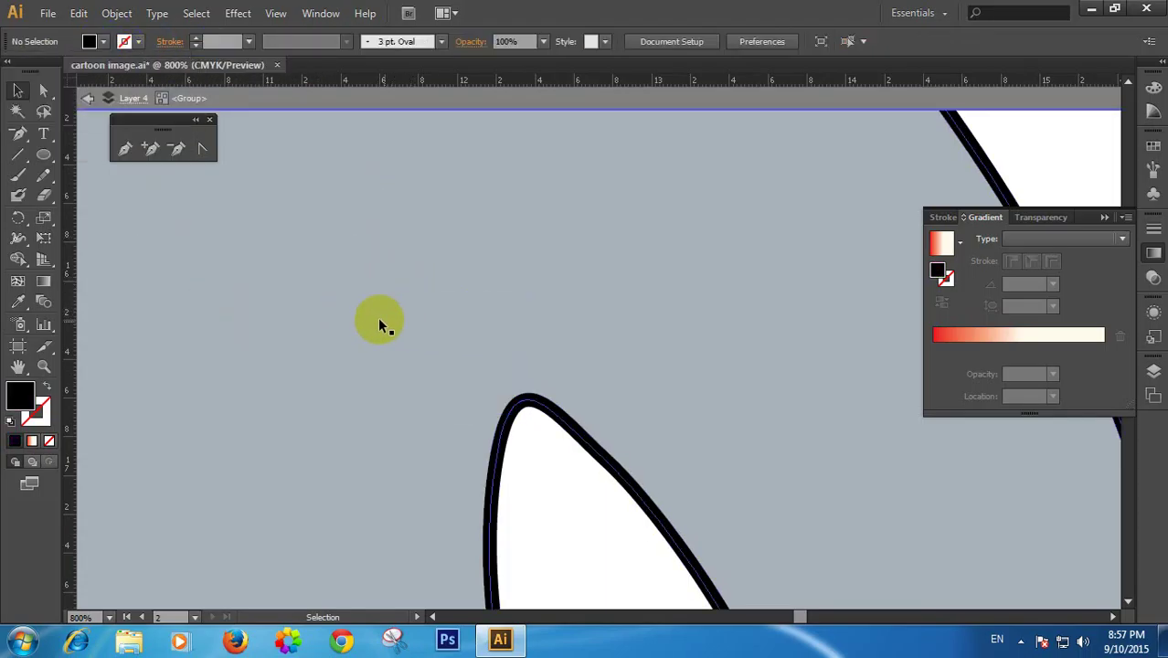
{"action": "key", "text": "ctrl+z"}
{"action": "key", "text": "ctrl+z"}
Set the fill of the tapered armpit line to black
{"action": "left_click", "coordinate": [486, 302]}
{"action": "left_click", "coordinate": [471, 362]}
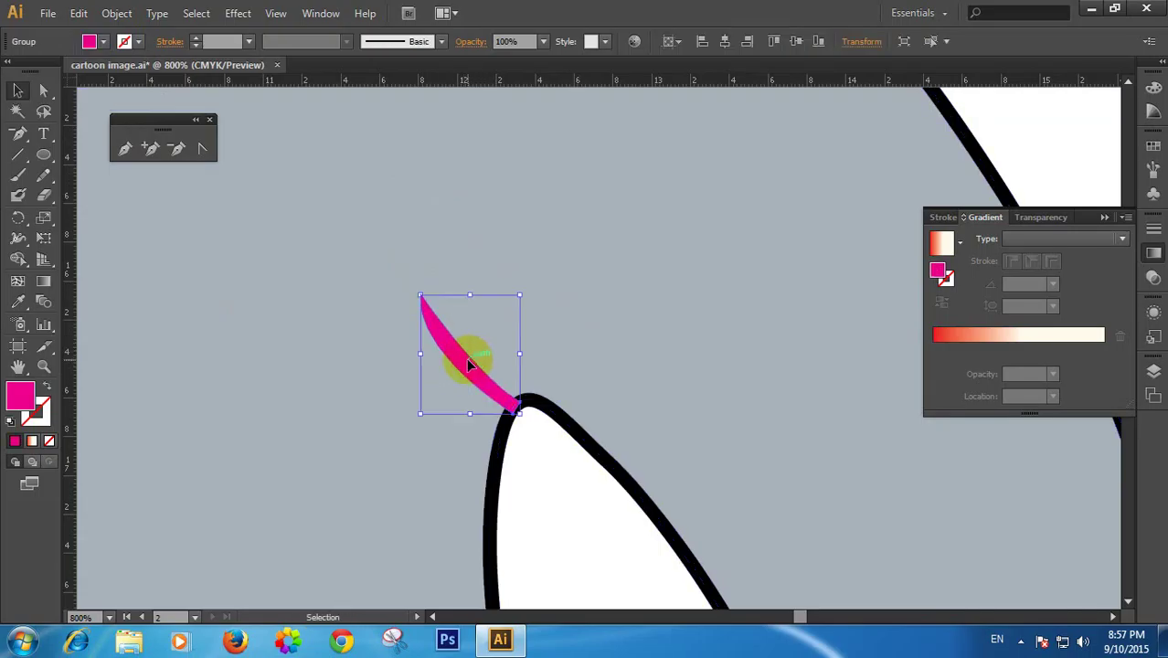
{"action": "left_click", "coordinate": [91, 41]}
{"action": "left_click", "coordinate": [46, 72]}
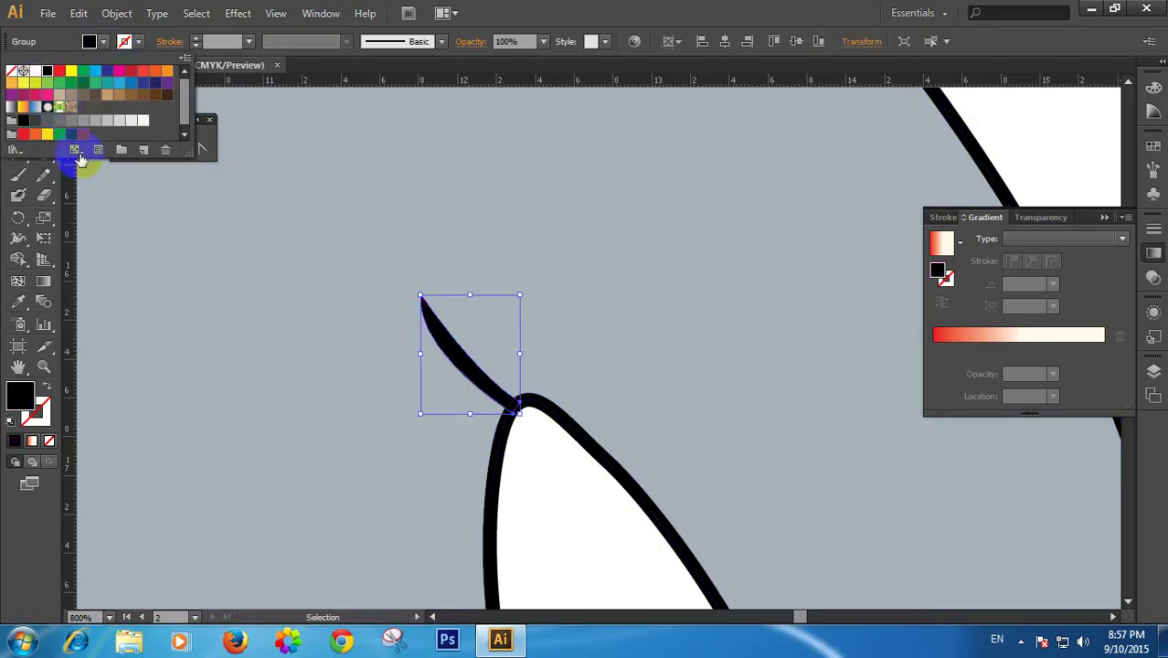
Deselect the tapered black armpit line and examine how it sits with the mouse's body and arm outlines
{"action": "left_click", "coordinate": [339, 253]}
{"action": "left_click", "coordinate": [339, 253], "text": "ctrl+alt"}
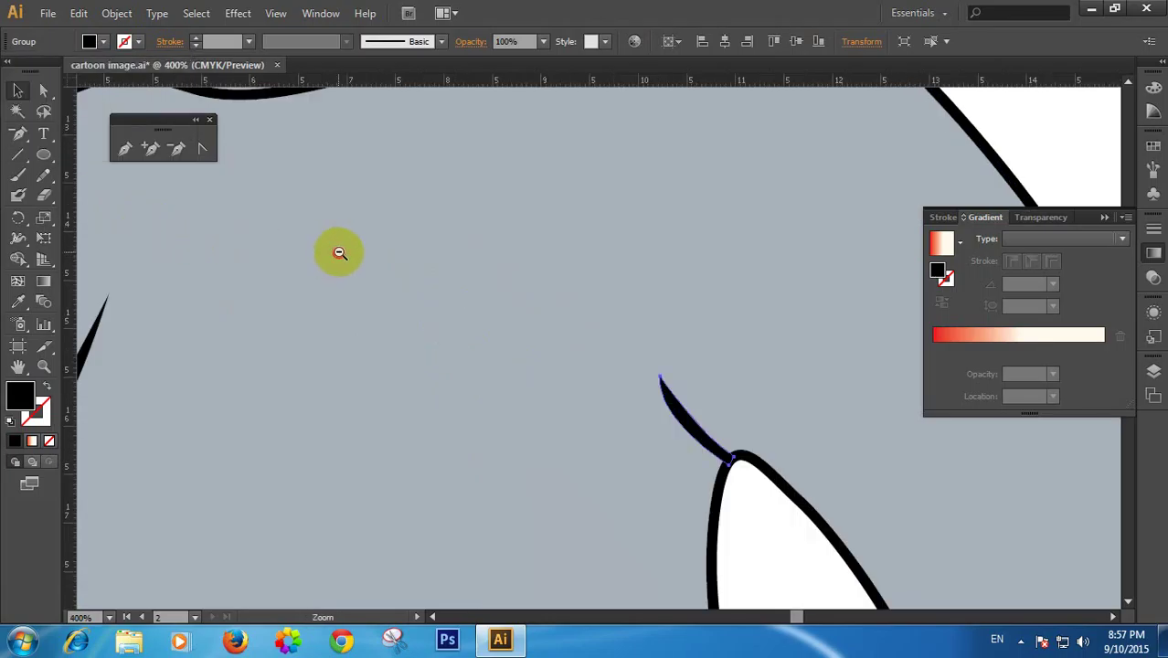
{"action": "left_click", "coordinate": [341, 255], "text": "ctrl+alt"}
{"action": "left_click", "coordinate": [341, 255], "text": "ctrl+alt"}
{"action": "left_click", "coordinate": [341, 255], "text": "ctrl+alt"}
{"action": "left_click", "coordinate": [341, 255], "text": "ctrl+alt"}
{"action": "mouse_move", "coordinate": [831, 488]}
{"action": "left_mouse_down"}
{"action": "mouse_move", "coordinate": [547, 380]}
{"action": "mouse_move", "coordinate": [545, 289]}
{"action": "left_mouse_up"}
{"action": "left_click", "coordinate": [522, 382]}
{"action": "left_click", "coordinate": [569, 269]}
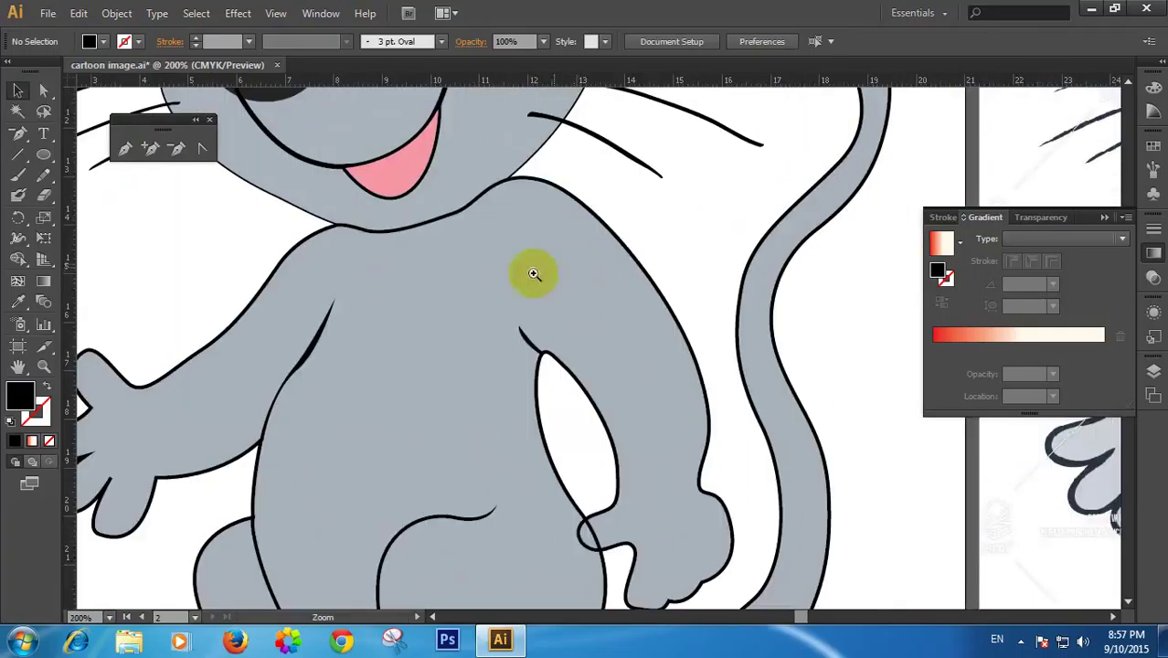
Move the tapered black armpit line slightly upward so its lower end joins the outline of the arm gap
{"action": "left_click", "coordinate": [547, 279]}
{"action": "left_click", "coordinate": [762, 321]}
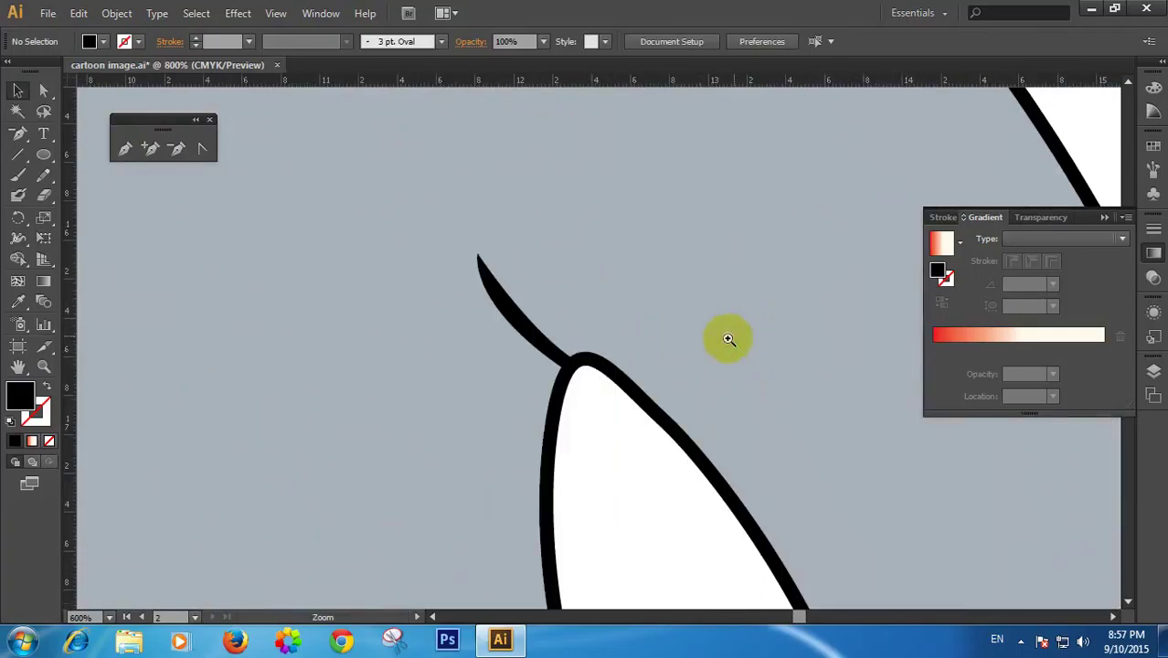
{"action": "key", "text": "v"}
{"action": "mouse_move", "coordinate": [556, 336]}
{"action": "left_mouse_down"}
{"action": "mouse_move", "coordinate": [550, 345]}
{"action": "mouse_move", "coordinate": [544, 335]}
{"action": "left_mouse_up"}
{"action": "left_click", "coordinate": [662, 299]}
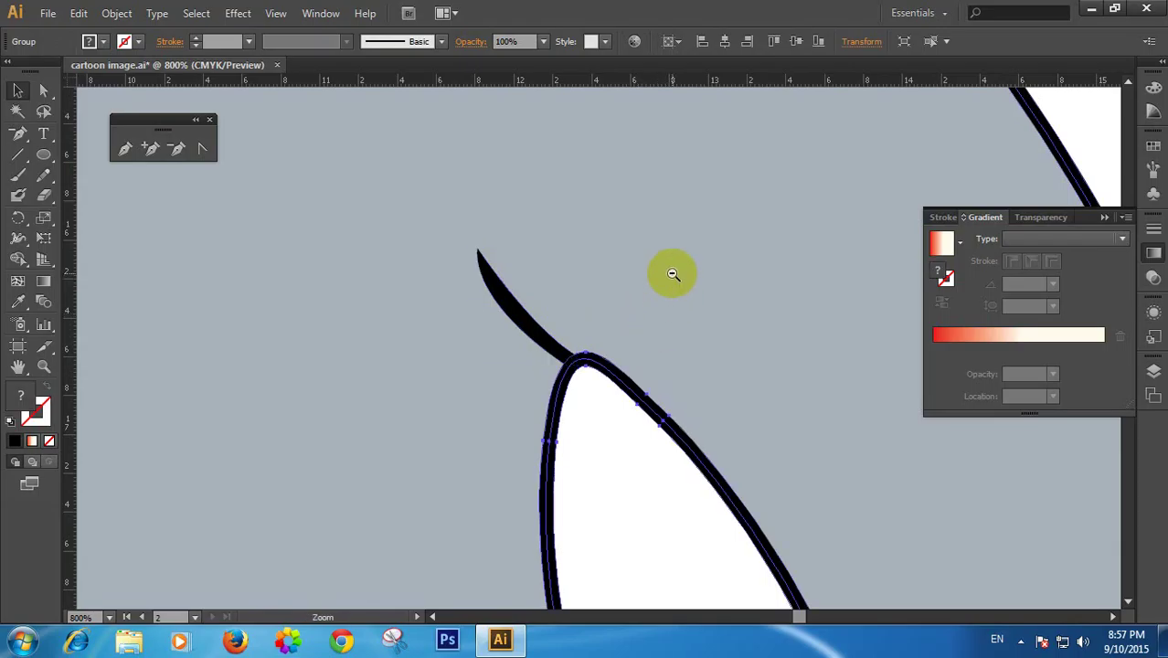
Examine the whole mouse drawing side by side with the reference picture and the monkey artboard
{"action": "left_click", "coordinate": [672, 274], "text": "ctrl+alt"}
{"action": "left_click", "coordinate": [672, 275], "text": "ctrl+alt"}
{"action": "left_click", "coordinate": [674, 276], "text": "ctrl+alt"}
{"action": "left_click", "coordinate": [674, 277], "text": "ctrl+alt"}
{"action": "left_click", "coordinate": [675, 276], "text": "ctrl+alt"}
{"action": "left_click", "coordinate": [675, 277], "text": "ctrl+alt"}
{"action": "left_click", "coordinate": [675, 277], "text": "ctrl+alt"}
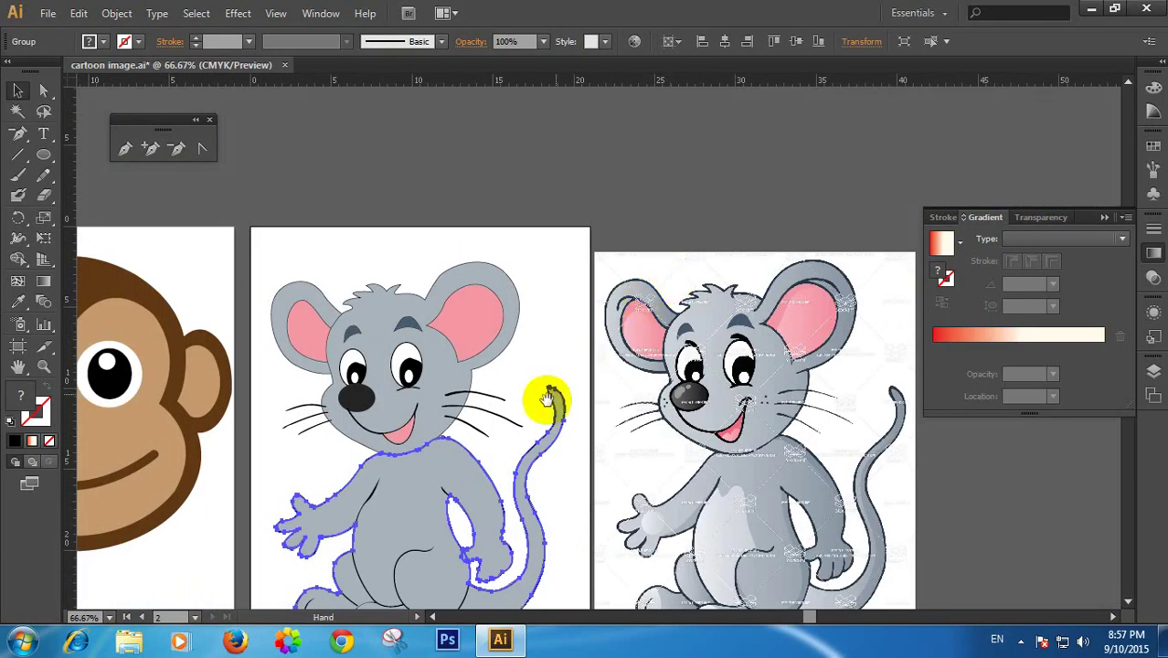
{"action": "left_click_drag", "start_coordinate": [548, 399], "coordinate": [596, 320]}
{"action": "left_click", "coordinate": [618, 216]}
{"action": "left_click_drag", "start_coordinate": [630, 373], "coordinate": [643, 328]}
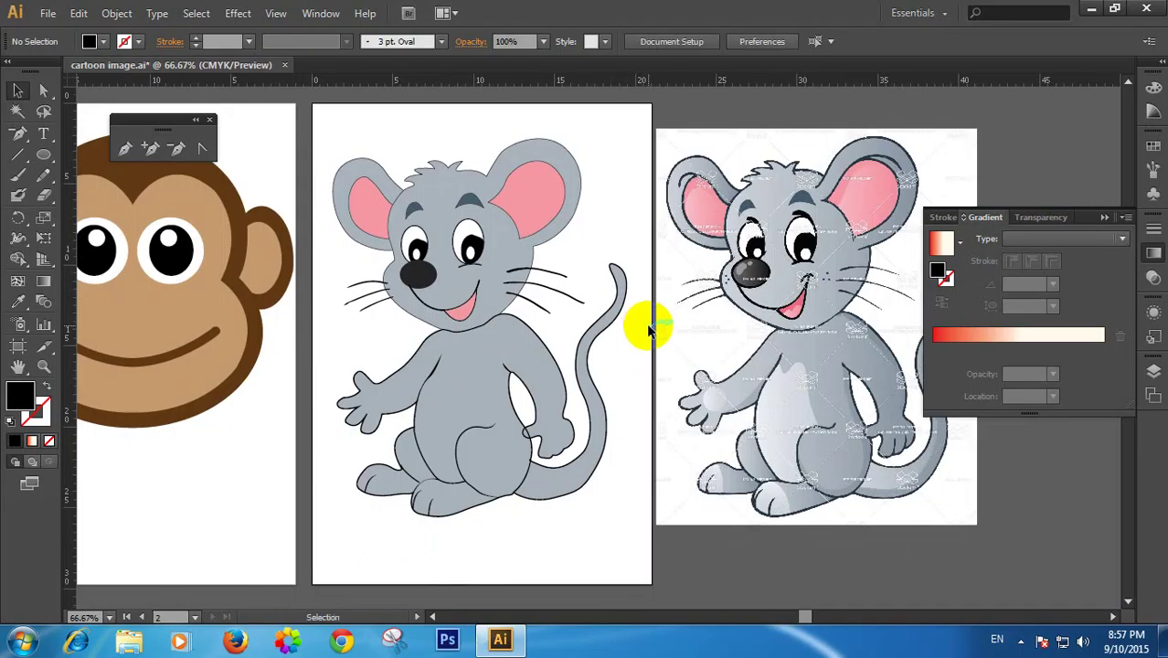
{"action": "left_click", "coordinate": [518, 305], "text": "ctrl+alt"}
{"action": "left_click", "coordinate": [522, 306], "text": "ctrl+alt"}
{"action": "left_click_drag", "start_coordinate": [661, 317], "coordinate": [499, 214]}
{"action": "left_click", "coordinate": [435, 245], "text": "ctrl"}
{"action": "left_click_drag", "start_coordinate": [776, 320], "coordinate": [630, 204]}
{"action": "left_click_drag", "start_coordinate": [509, 238], "coordinate": [578, 238]}
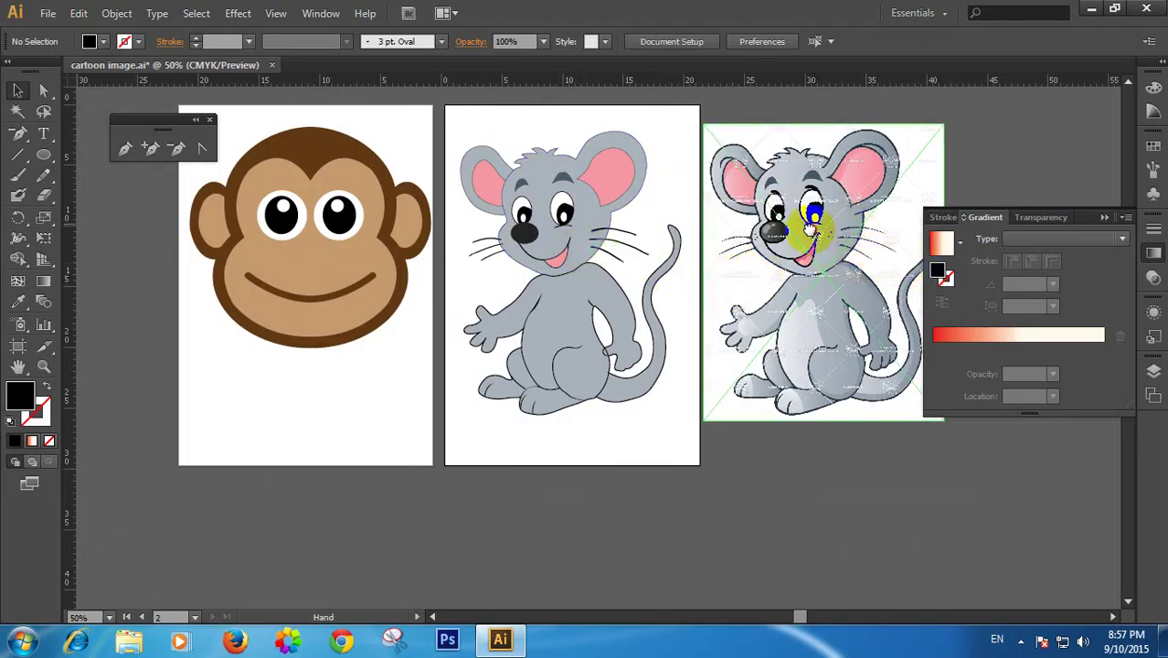
Move the linked reference picture farther away from the mouse artboard, leaving a gap between them, and deselect it
{"action": "left_click_drag", "start_coordinate": [851, 226], "coordinate": [800, 231]}
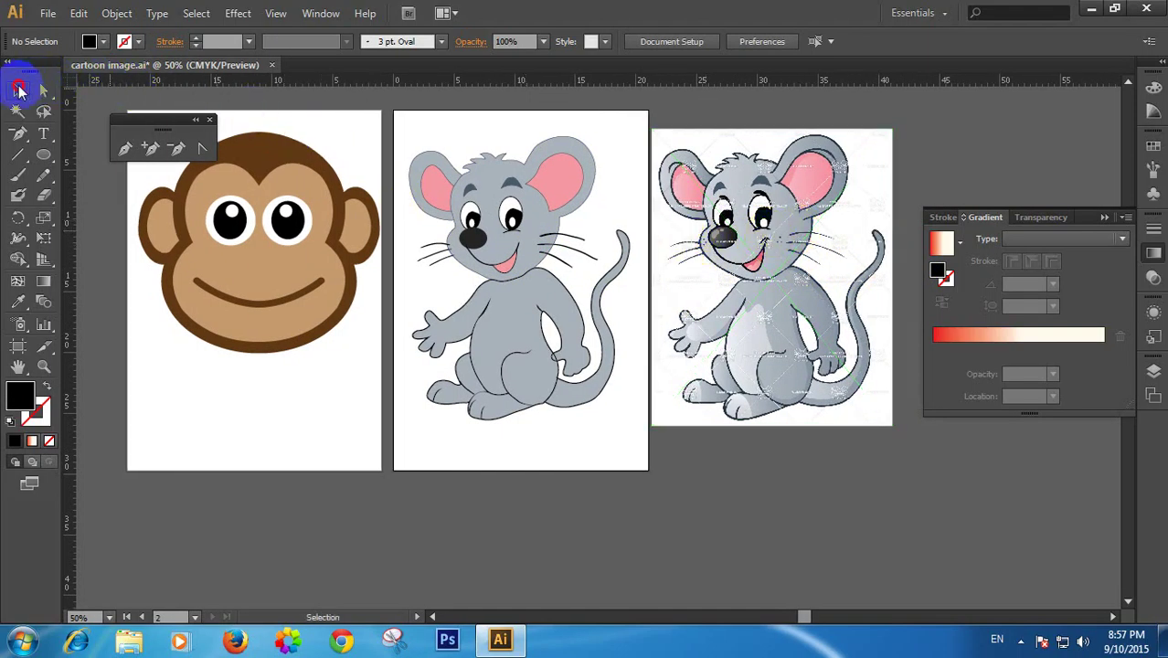
{"action": "left_click", "coordinate": [328, 130]}
{"action": "left_click_drag", "start_coordinate": [813, 253], "coordinate": [767, 255]}
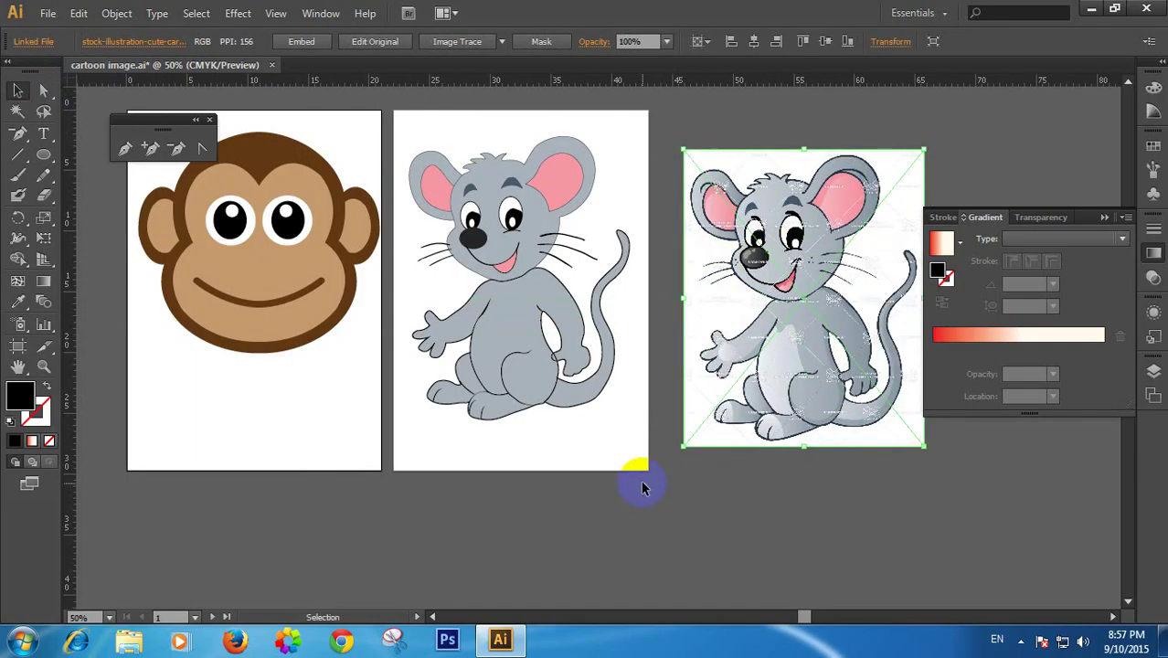
{"action": "left_click", "coordinate": [644, 481]}
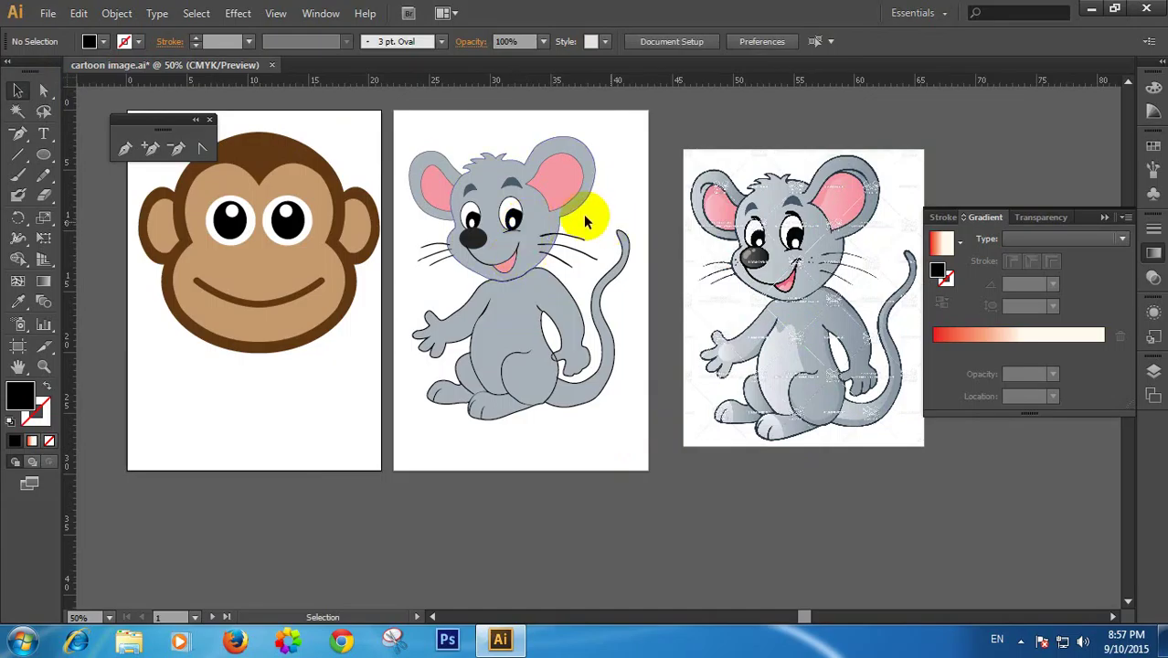
{"action": "left_click", "coordinate": [1020, 641]}
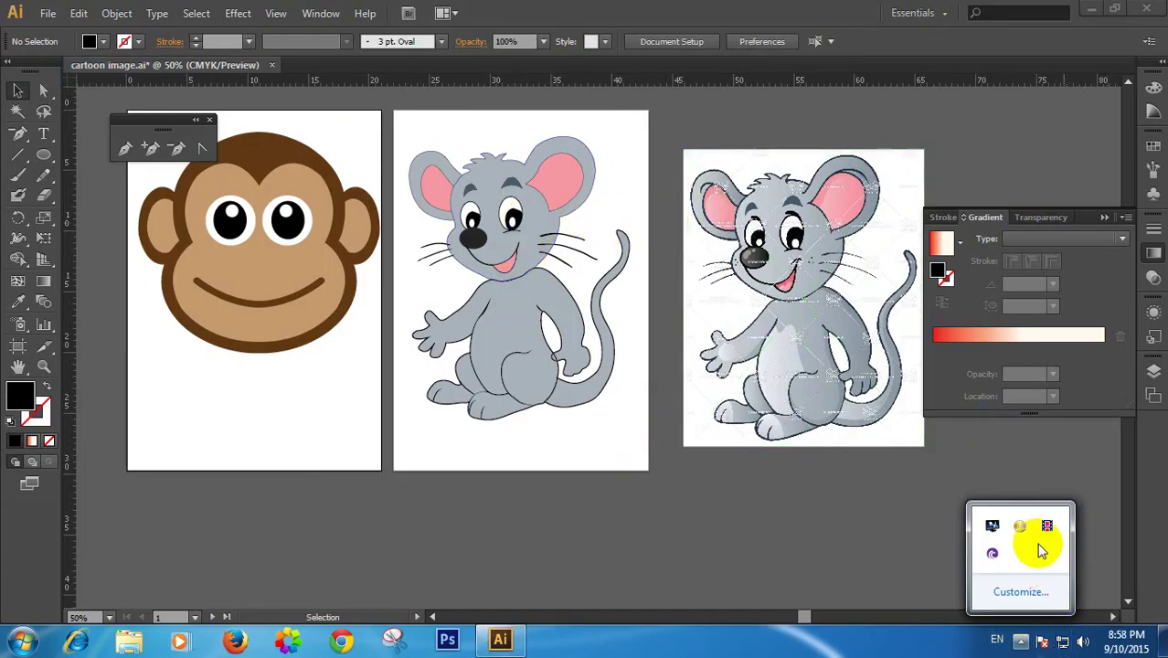